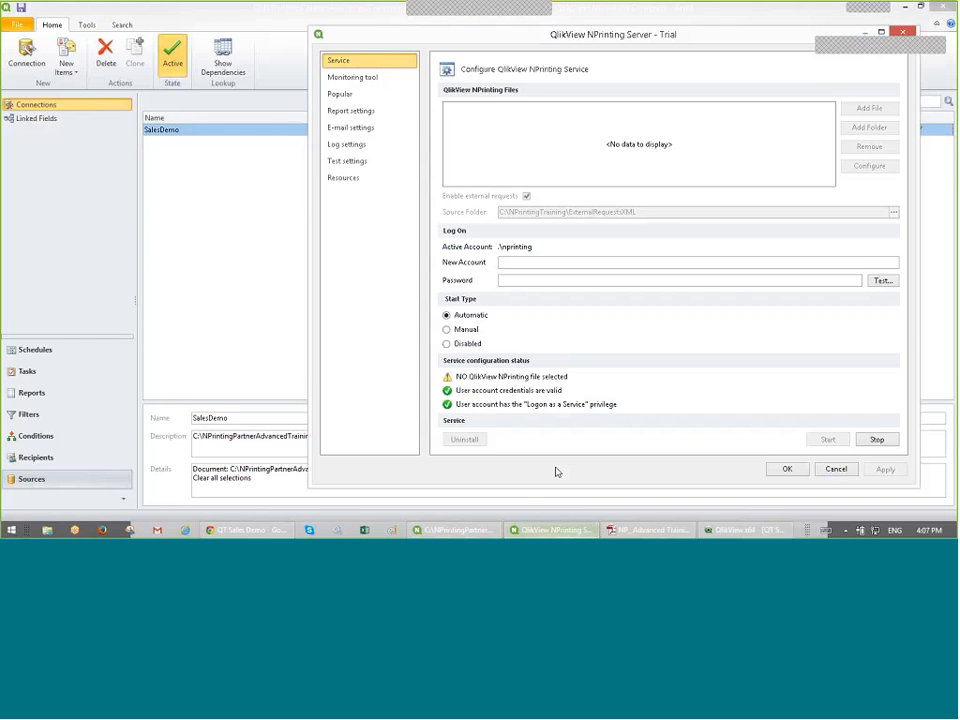
Step: Stop the NPrinting service and add C:\test\#18225\test.nsq to its NPrinting files
{"action": "left_click", "coordinate": [905, 8]}
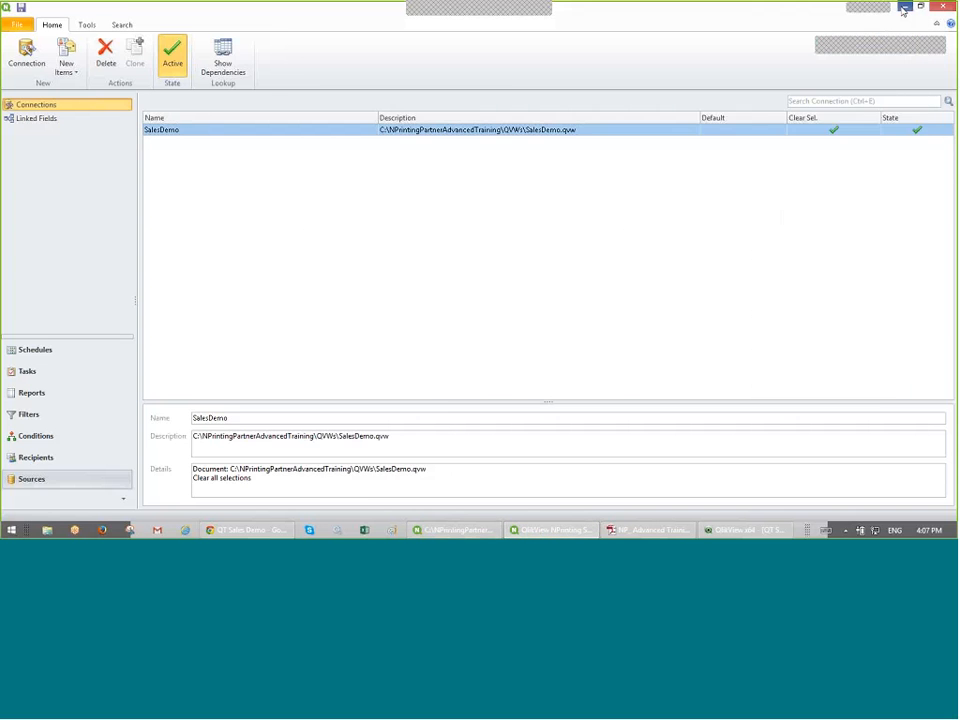
{"action": "left_click_drag", "start_coordinate": [676, 38], "coordinate": [516, 66]}
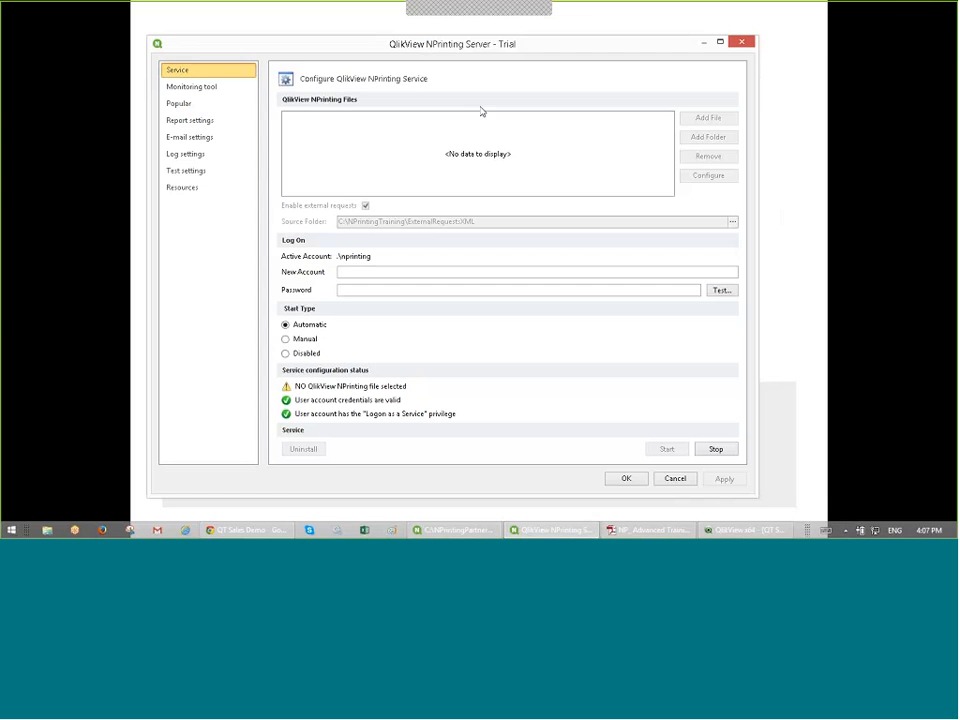
{"action": "left_click", "coordinate": [712, 451]}
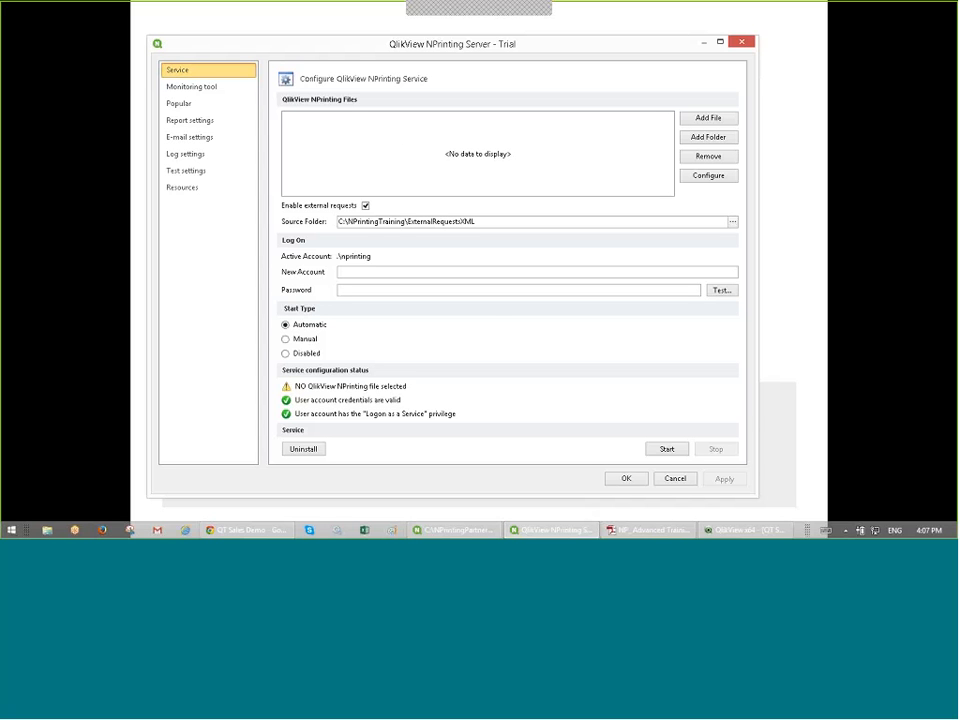
{"action": "left_click", "coordinate": [714, 120]}
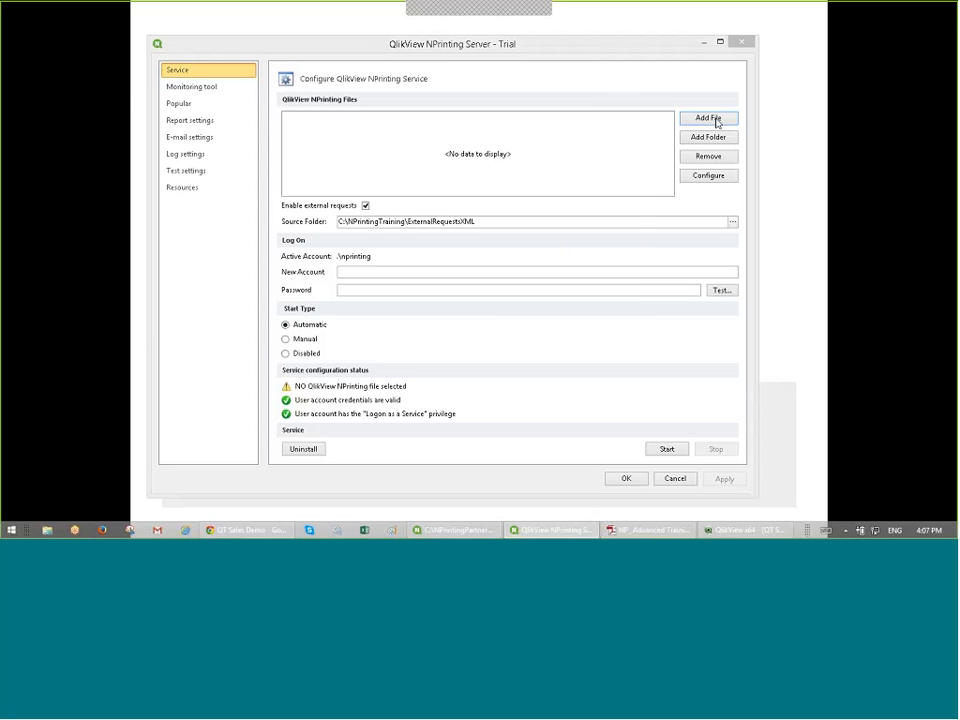
{"action": "double_click", "coordinate": [320, 138]}
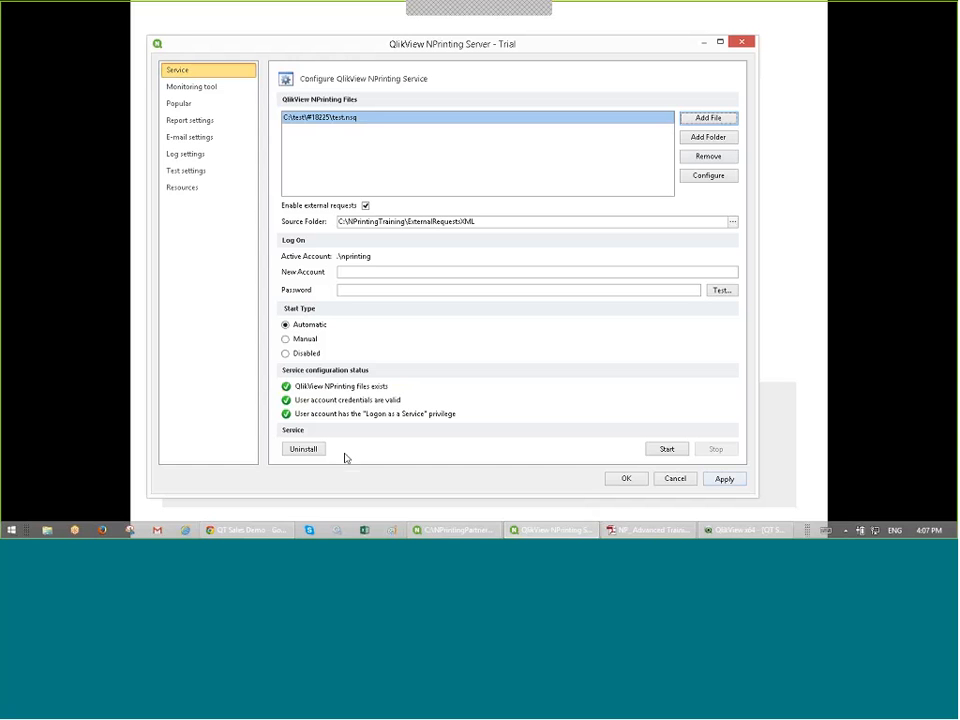
Step: Check the environment configuration for test.nsq without changing it, and start the NPrinting service
{"action": "left_click", "coordinate": [723, 180]}
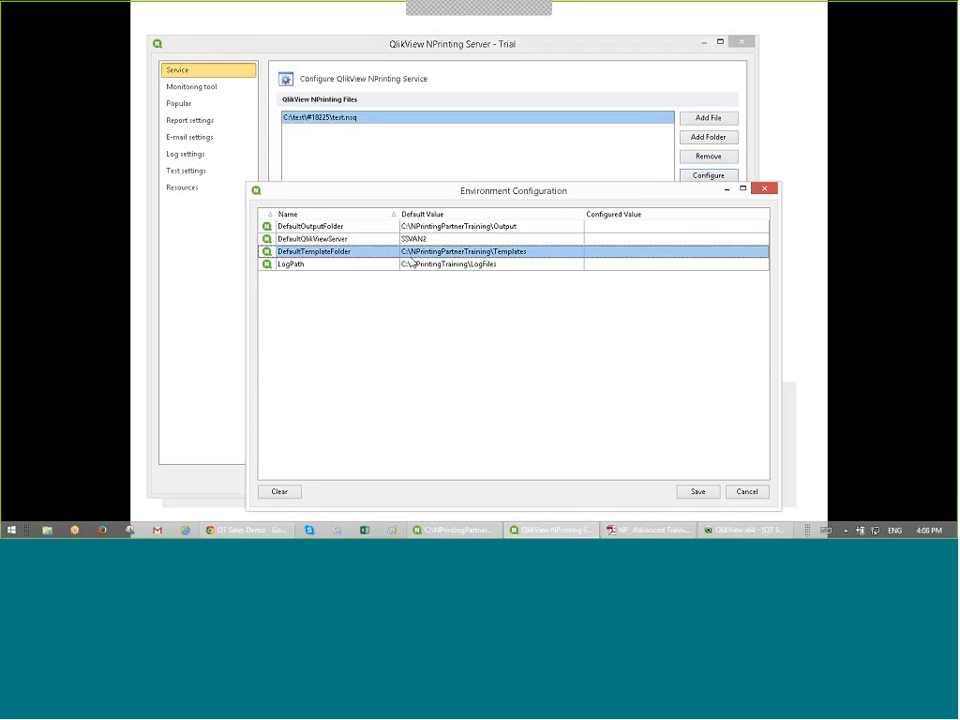
{"action": "left_click", "coordinate": [766, 190]}
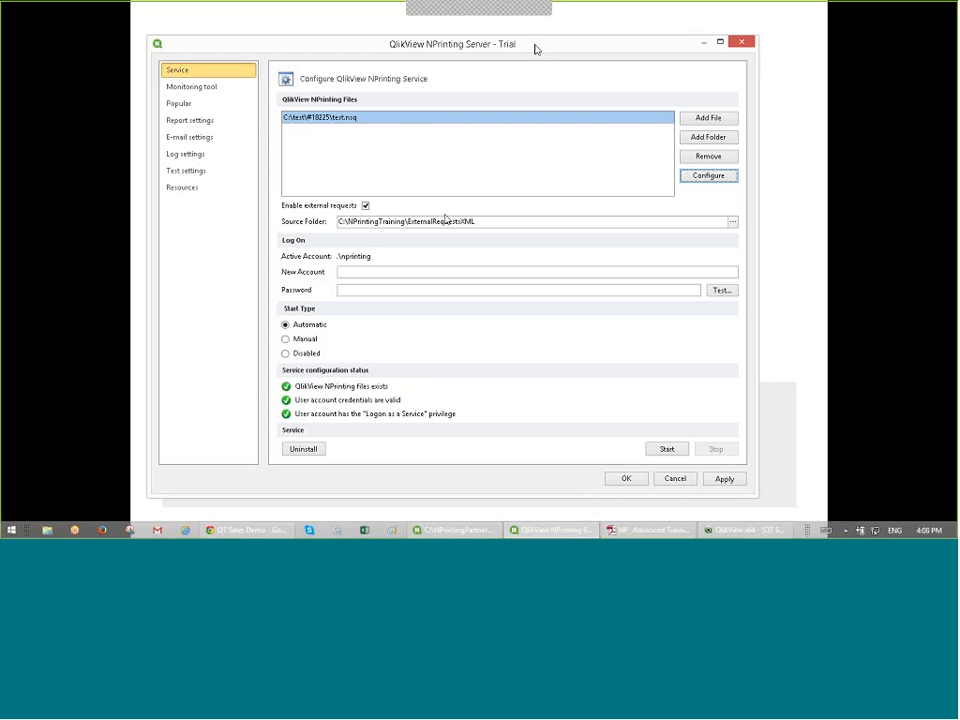
{"action": "left_click_drag", "start_coordinate": [535, 49], "coordinate": [552, 43]}
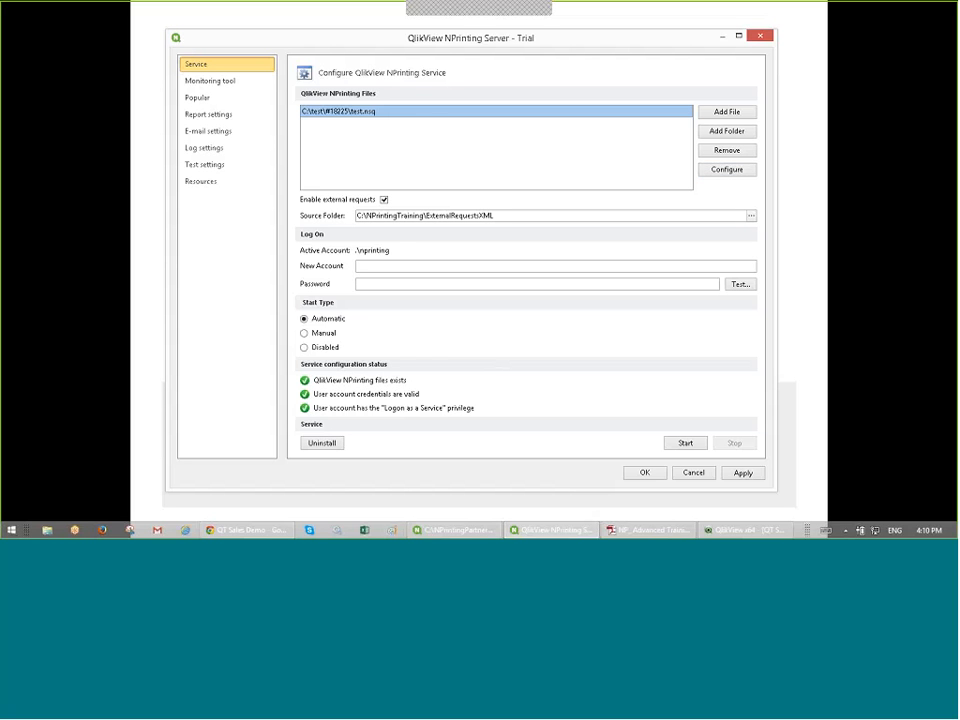
{"action": "left_click", "coordinate": [688, 446]}
Step: Examine the service's scheduled runs in the monitoring tool, in both grid and calendar form
{"action": "left_click", "coordinate": [235, 88]}
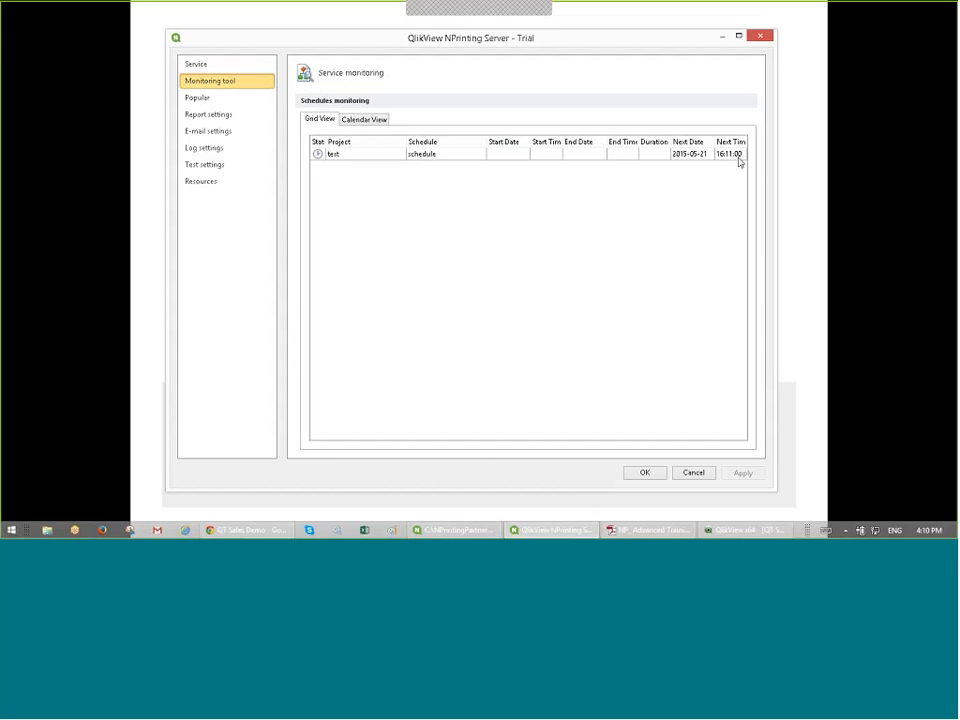
{"action": "left_click", "coordinate": [363, 120]}
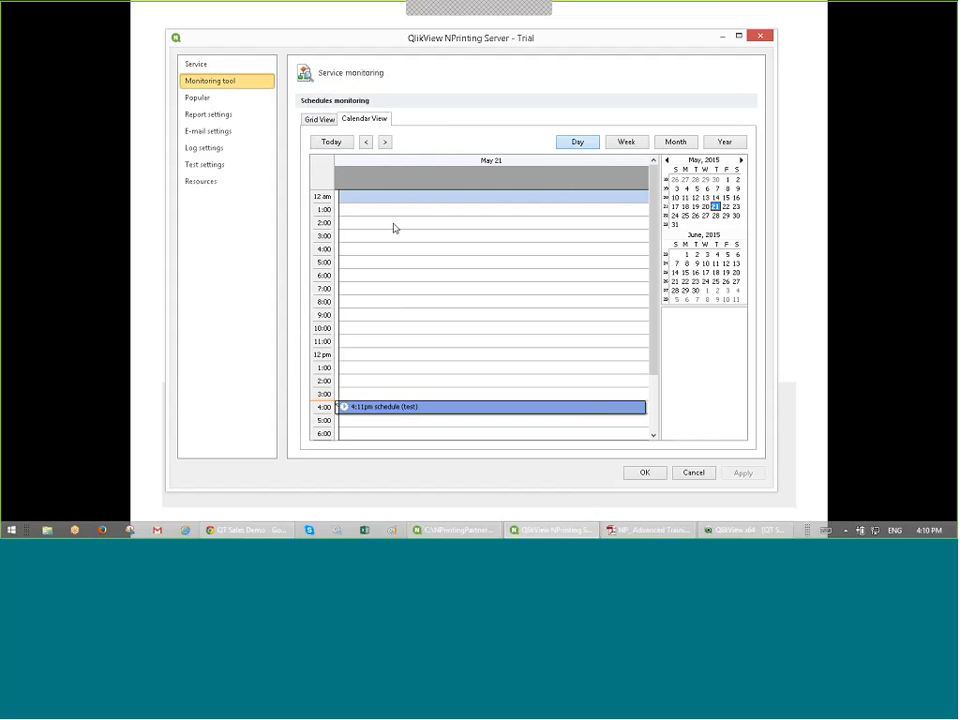
{"action": "left_click", "coordinate": [313, 121]}
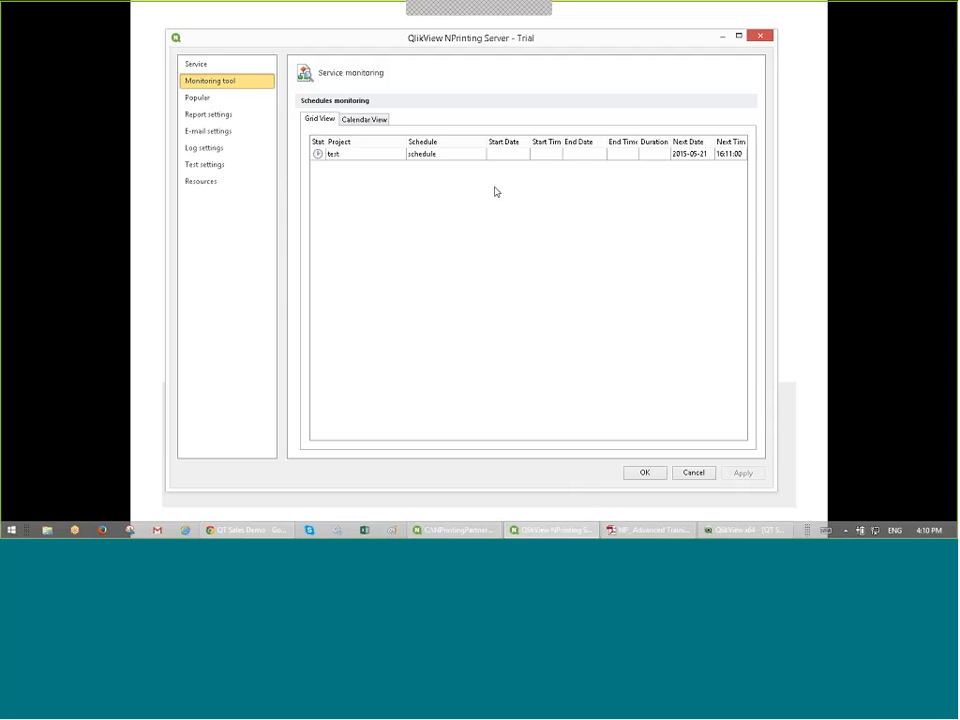
Step: Review the server's popular options and its report, e-mail, log and test settings
{"action": "left_click", "coordinate": [190, 99]}
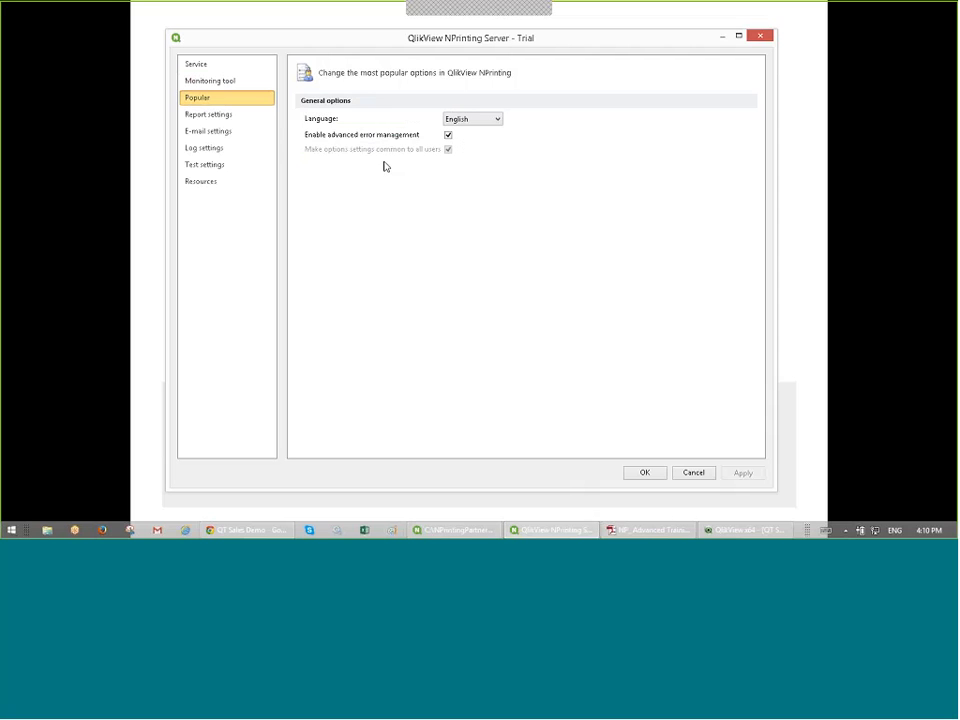
{"action": "left_click", "coordinate": [210, 114]}
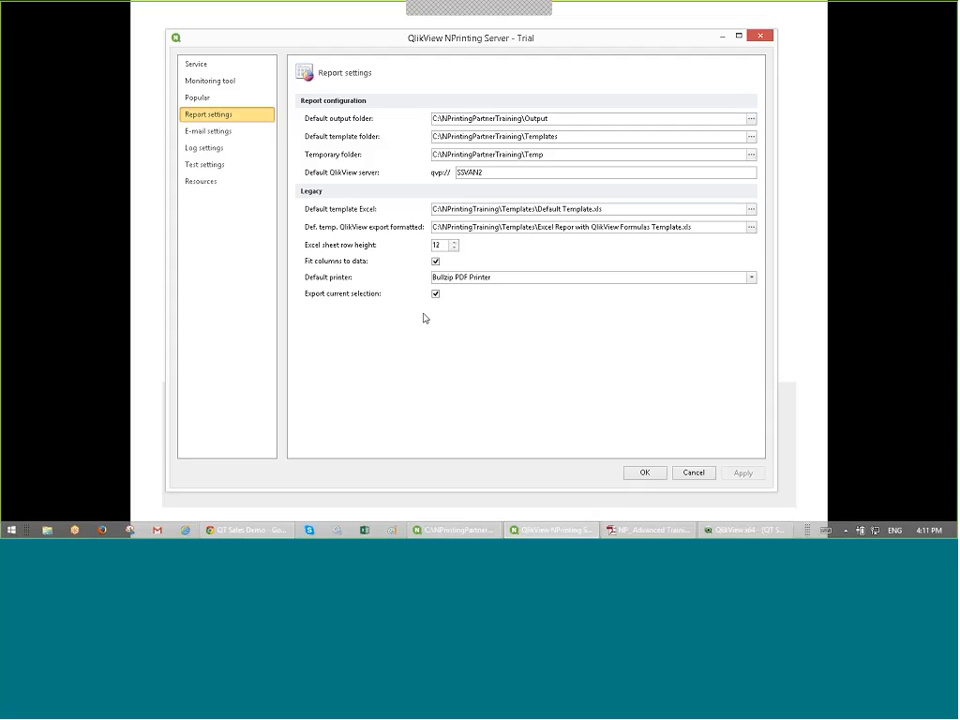
{"action": "left_click", "coordinate": [222, 137]}
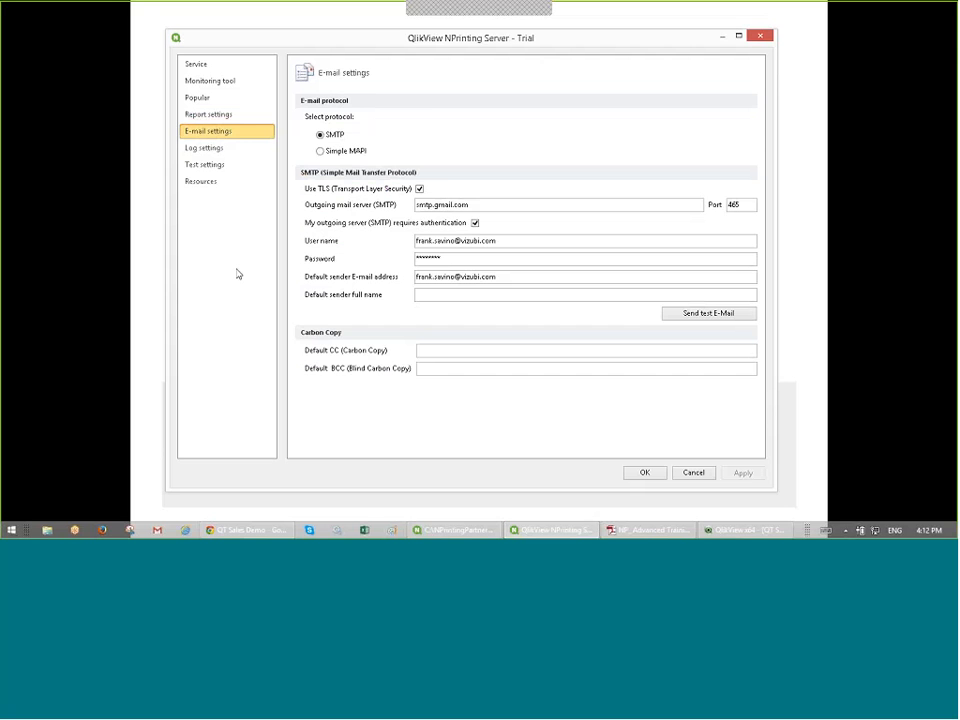
{"action": "left_click", "coordinate": [200, 149]}
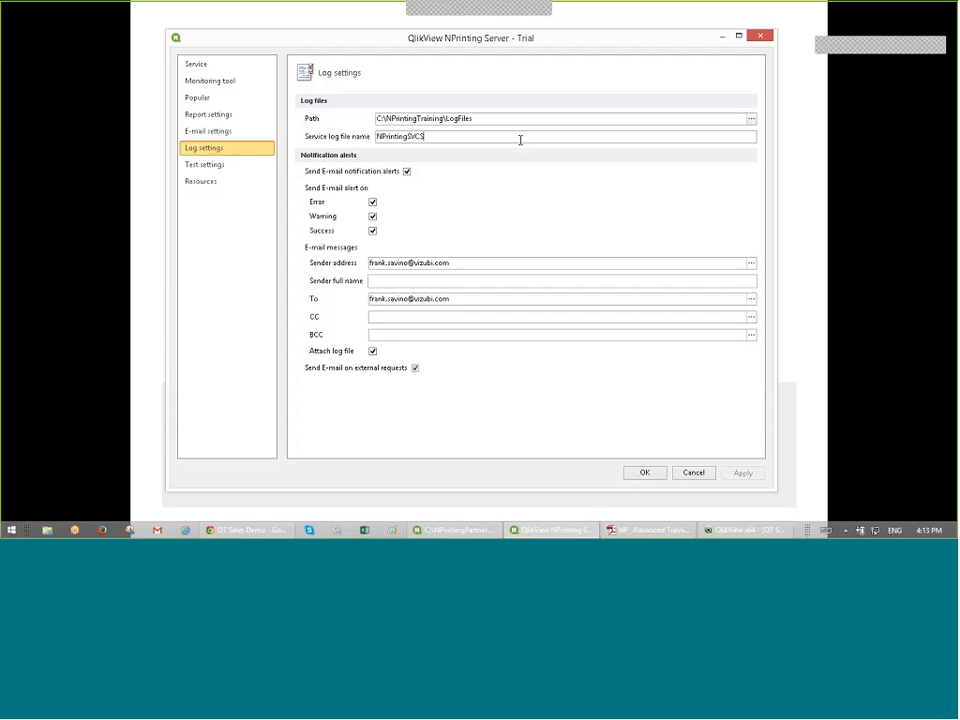
{"action": "left_click", "coordinate": [221, 166]}
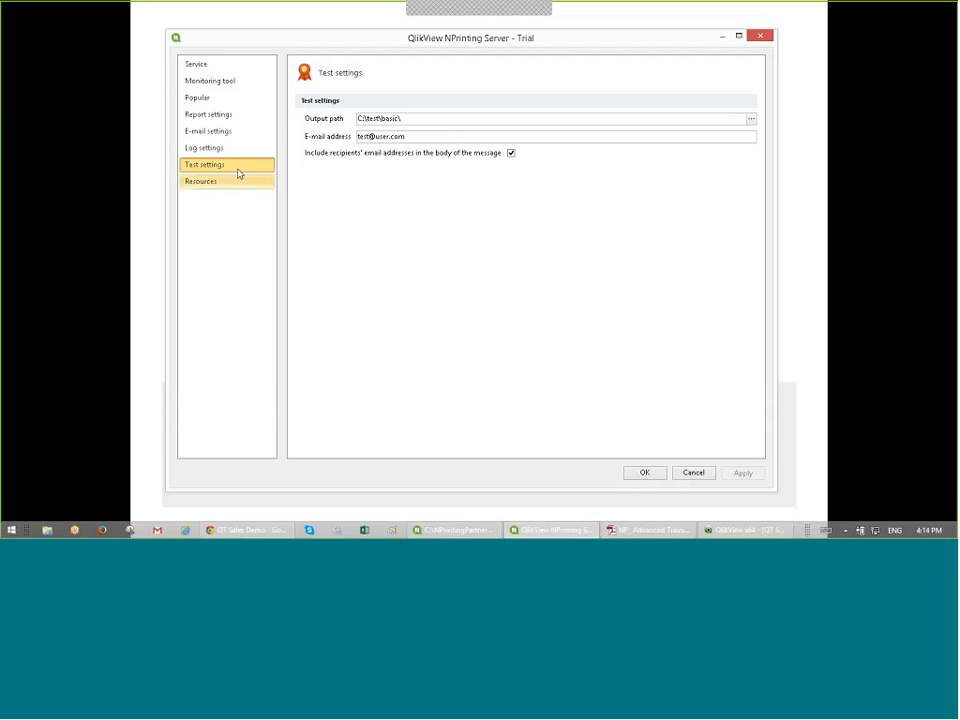
Step: View the server's product information and activation details, and close the server configuration with OK
{"action": "left_click", "coordinate": [237, 180]}
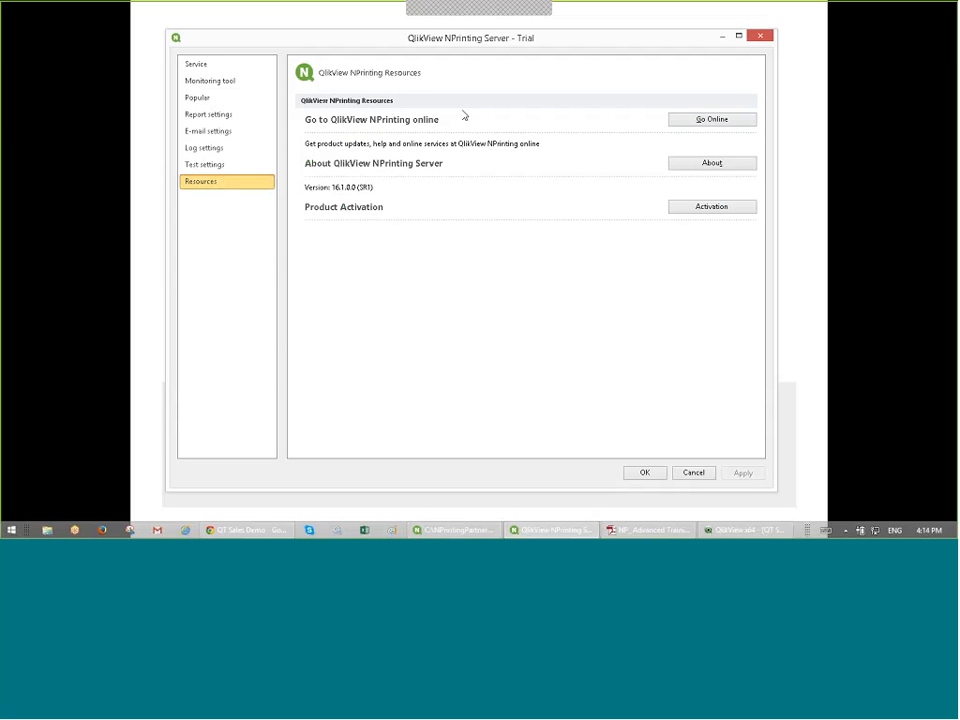
{"action": "left_click", "coordinate": [710, 163]}
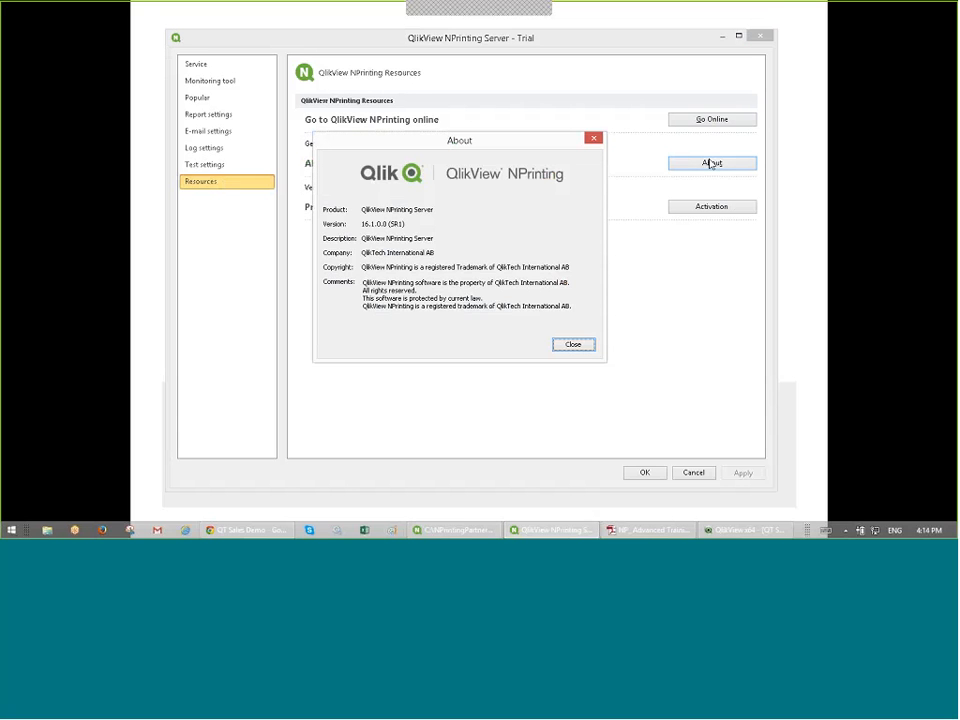
{"action": "left_click", "coordinate": [594, 139]}
{"action": "left_click", "coordinate": [695, 210]}
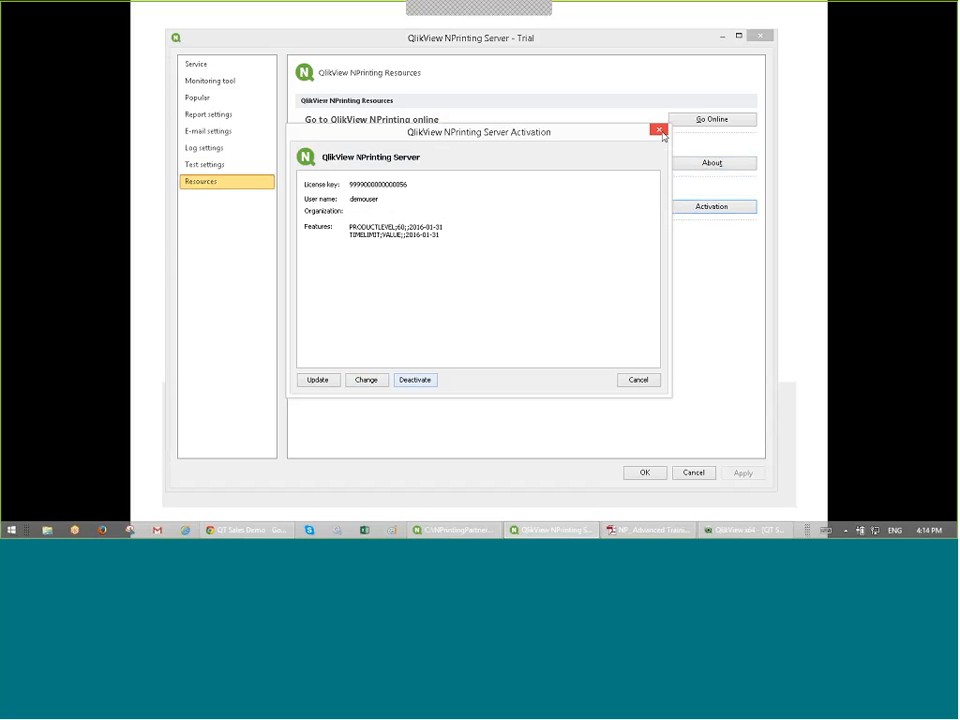
{"action": "left_click", "coordinate": [660, 131]}
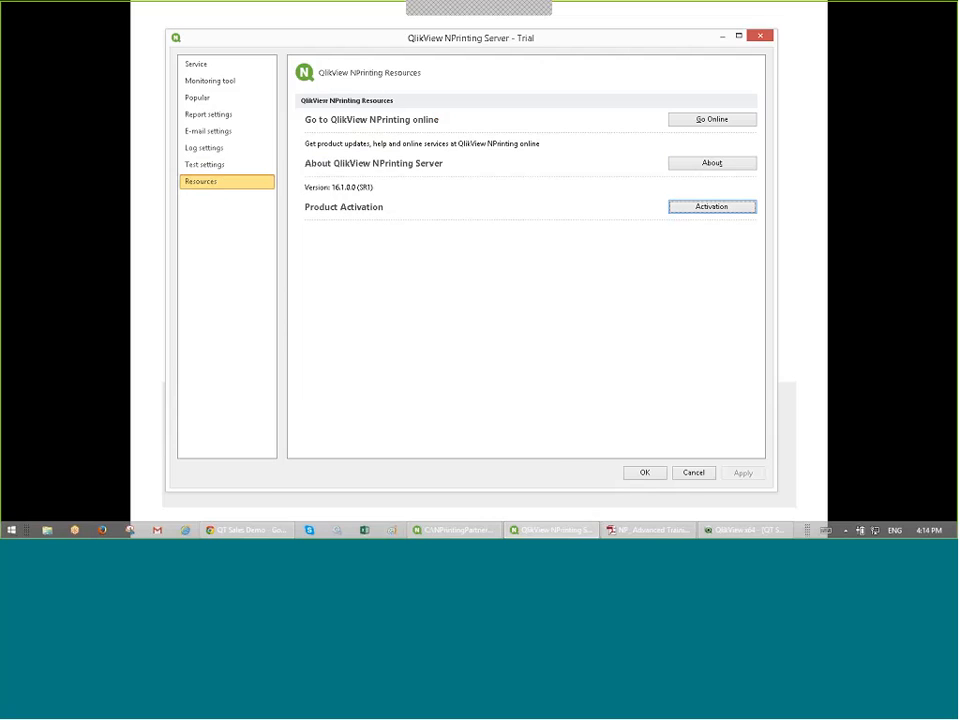
{"action": "left_click", "coordinate": [652, 472]}
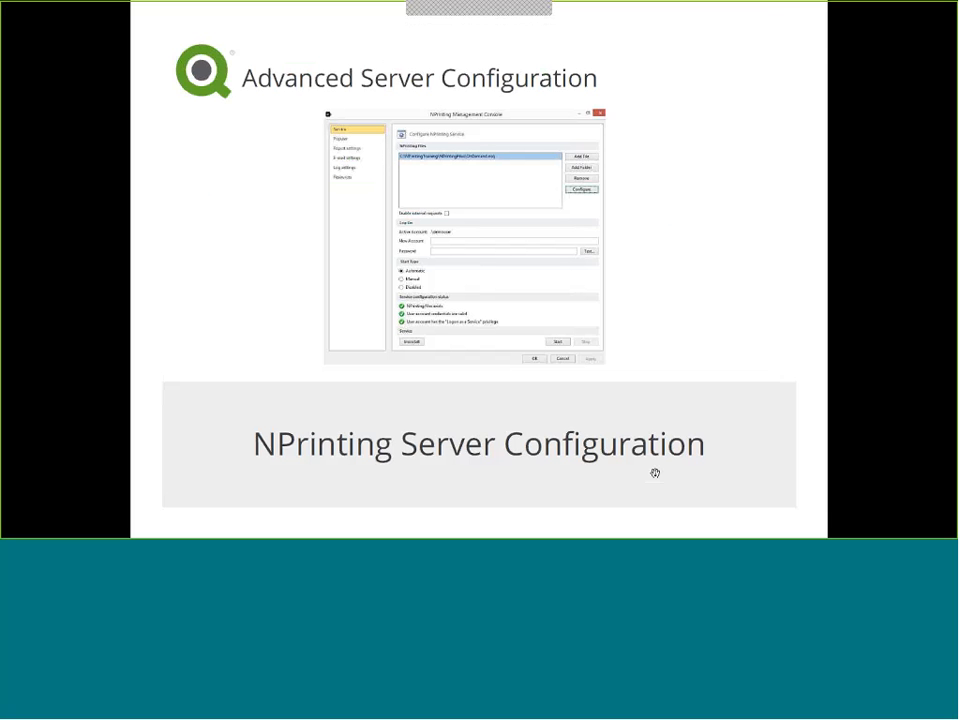
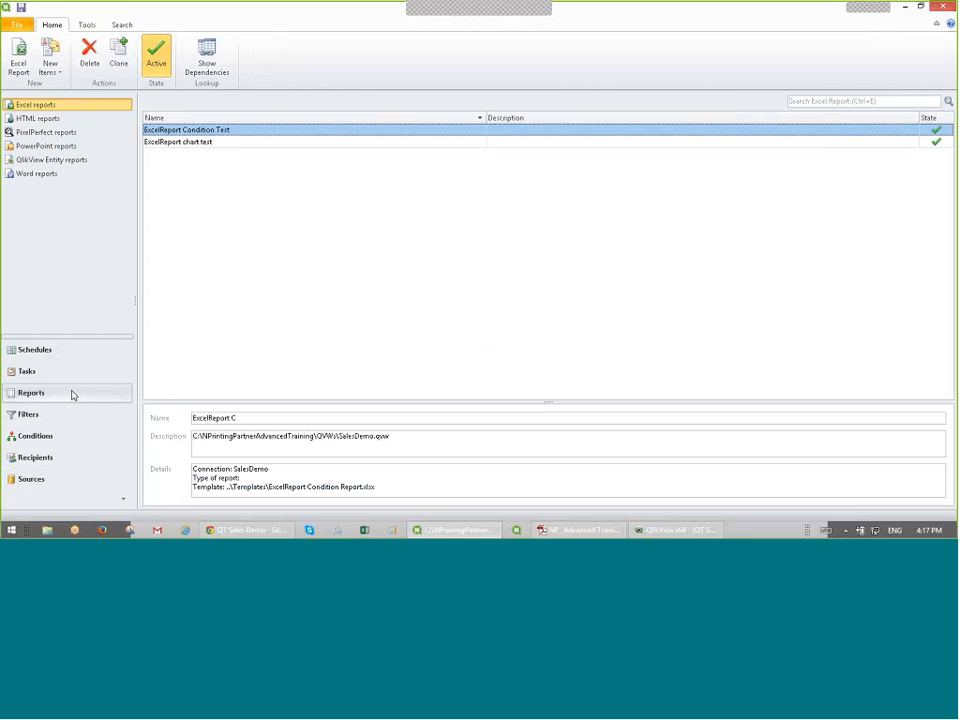
Step: Show the Excel reports list, and switch to QlikView to bring up the other QT Sales Demo document, maximized
{"action": "left_click", "coordinate": [72, 396]}
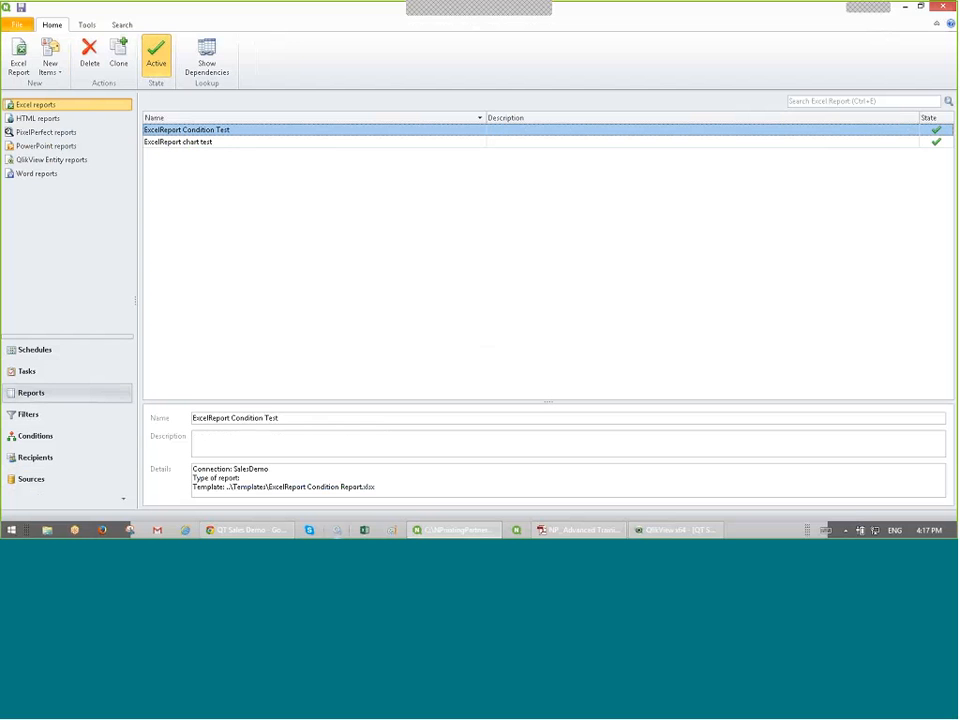
{"action": "left_click", "coordinate": [654, 532]}
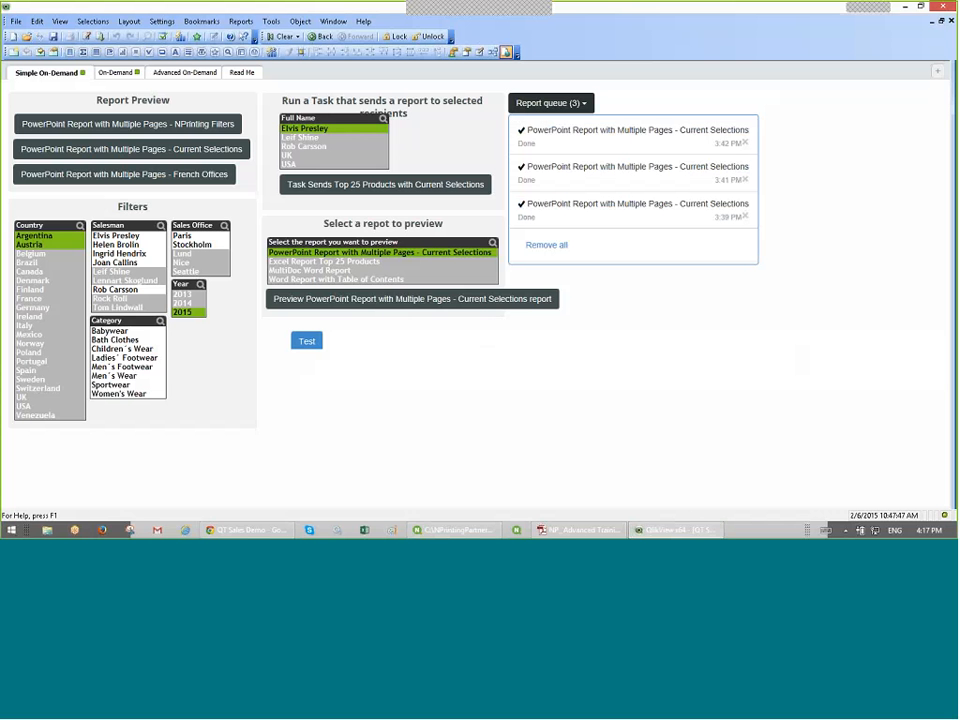
{"action": "left_click", "coordinate": [940, 21]}
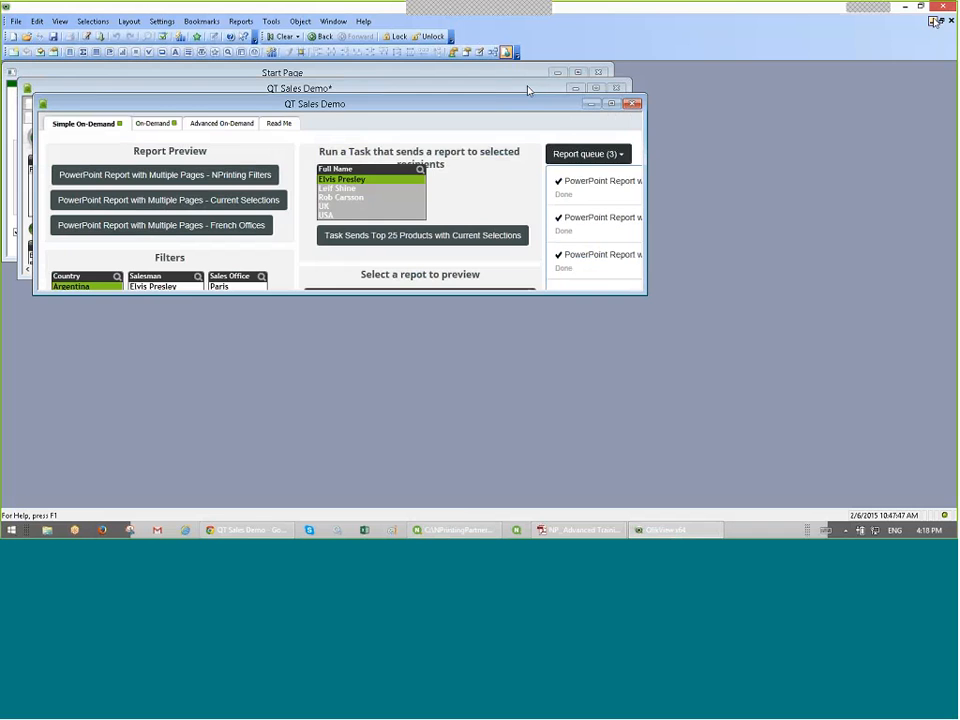
{"action": "left_click", "coordinate": [530, 89]}
{"action": "double_click", "coordinate": [528, 90]}
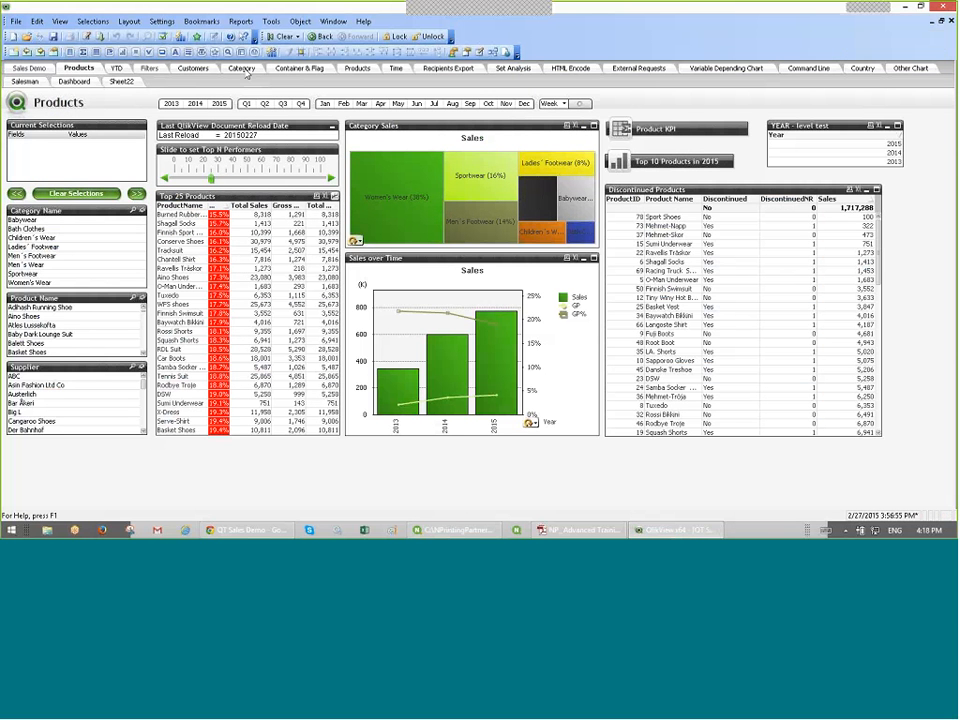
Step: Examine the document's sheets, including Category, Container & Flag, Customers, Filters, Products, Dashboard, Time and Set Analysis
{"action": "left_click", "coordinate": [243, 69]}
{"action": "left_click", "coordinate": [290, 68]}
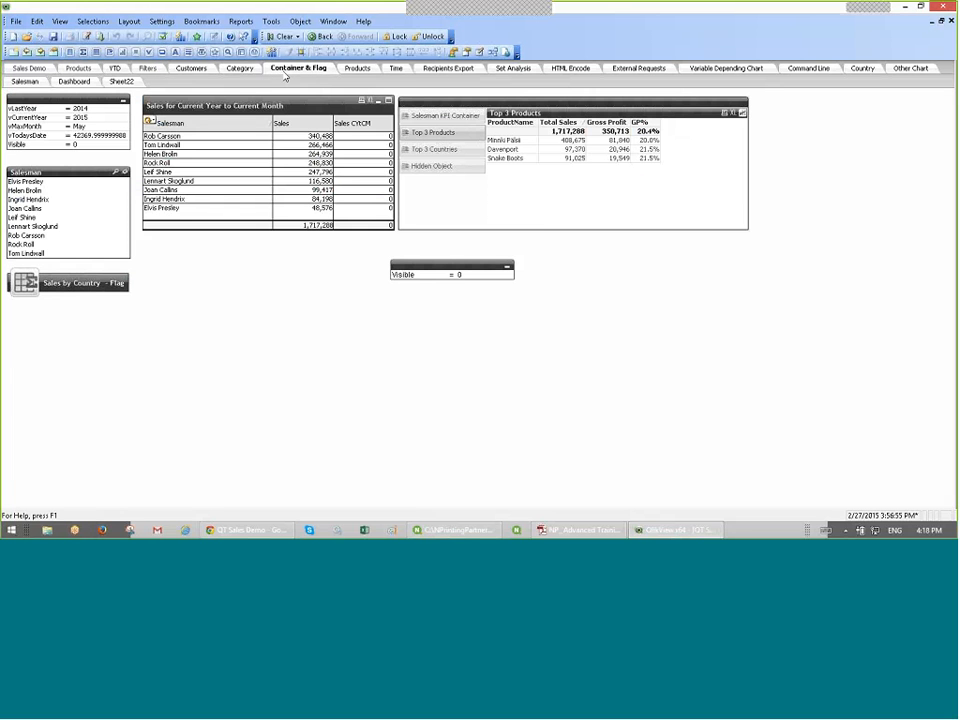
{"action": "left_click", "coordinate": [180, 70]}
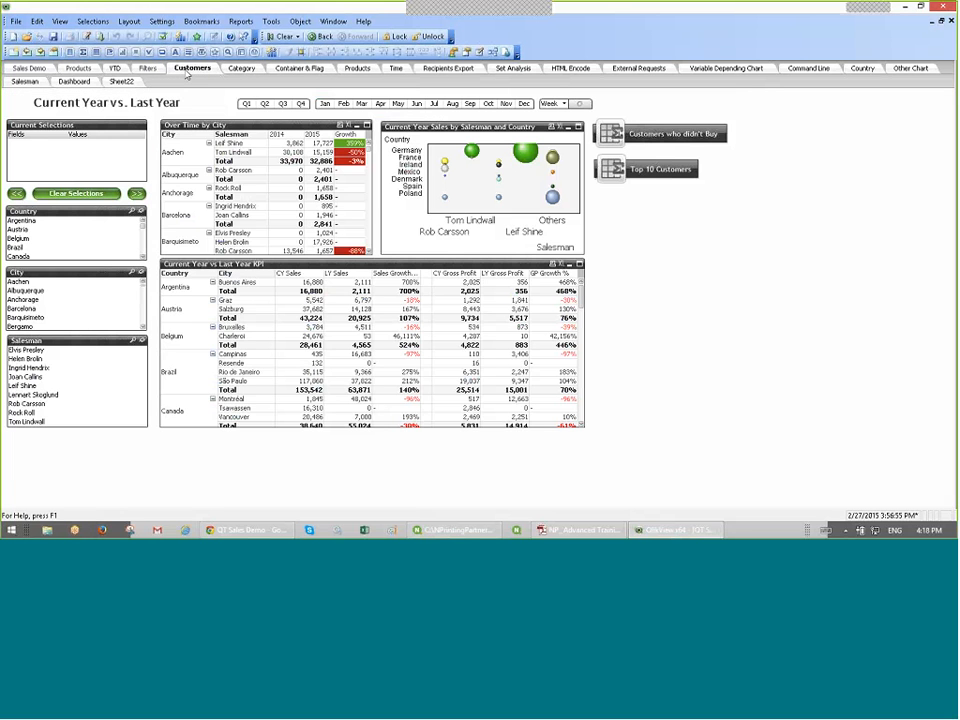
{"action": "left_click", "coordinate": [148, 68]}
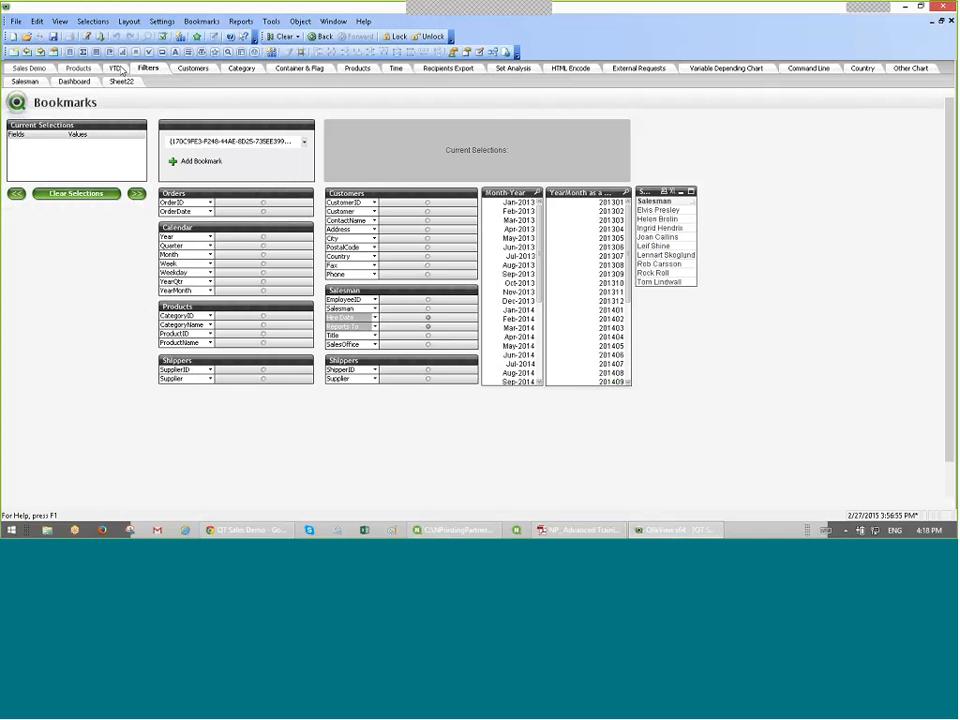
{"action": "left_click", "coordinate": [112, 68]}
{"action": "left_click", "coordinate": [79, 68]}
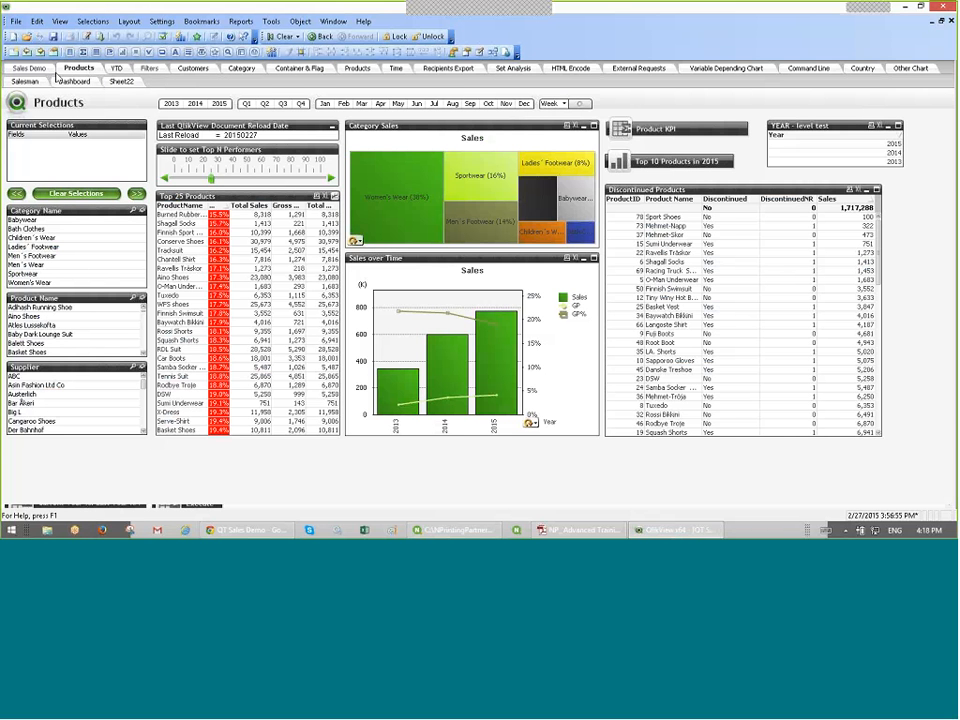
{"action": "left_click", "coordinate": [72, 81]}
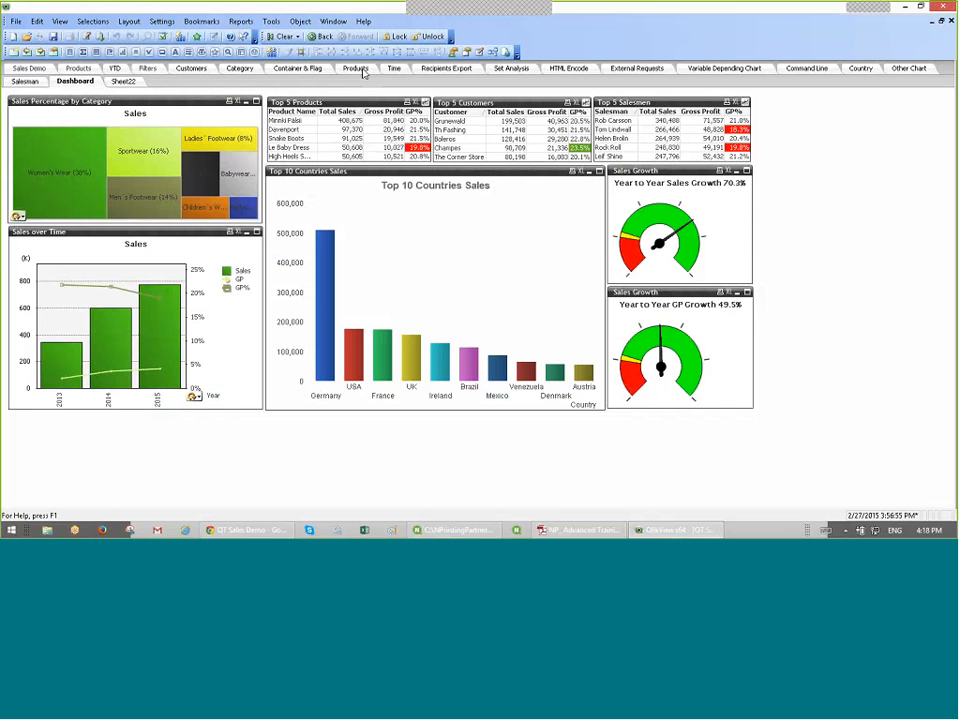
{"action": "left_click", "coordinate": [362, 70]}
{"action": "left_click", "coordinate": [395, 69]}
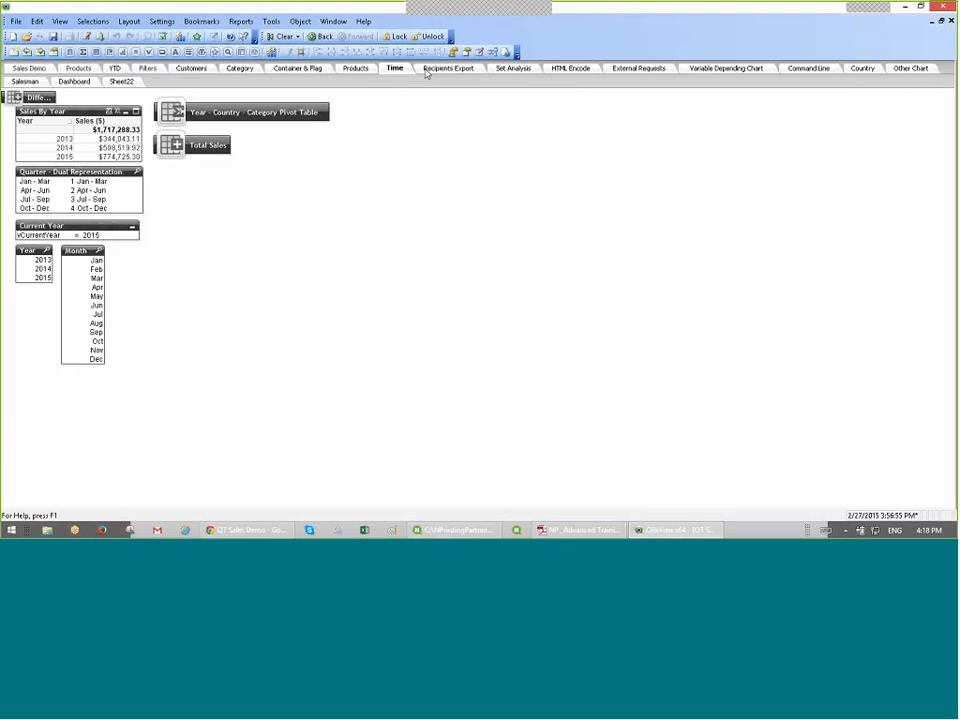
{"action": "left_click", "coordinate": [428, 70]}
{"action": "left_click", "coordinate": [504, 70]}
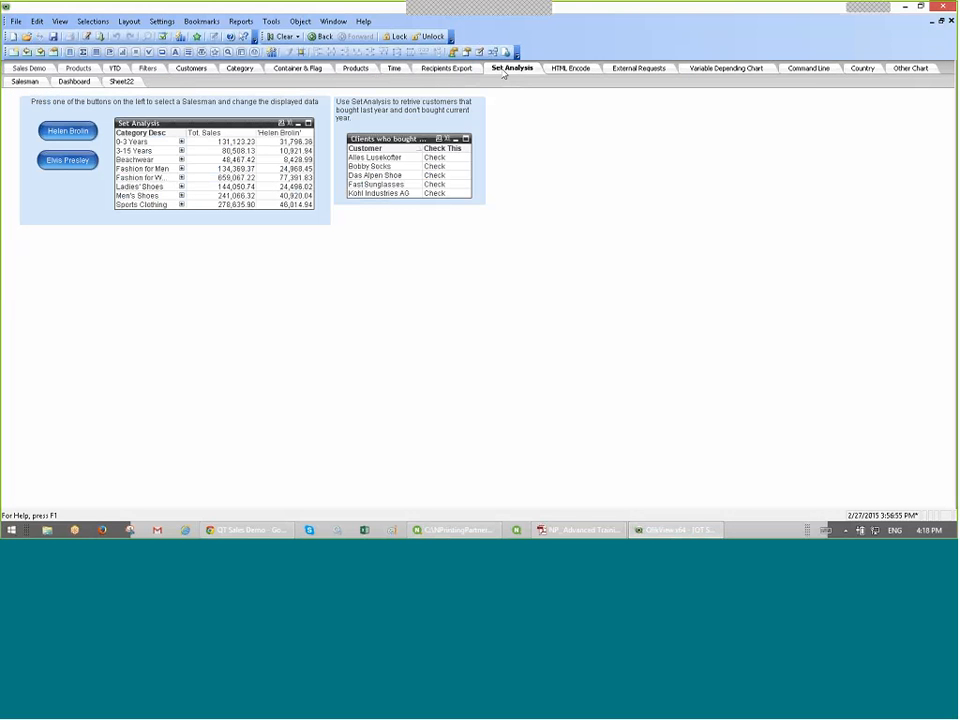
{"action": "left_click", "coordinate": [239, 69]}
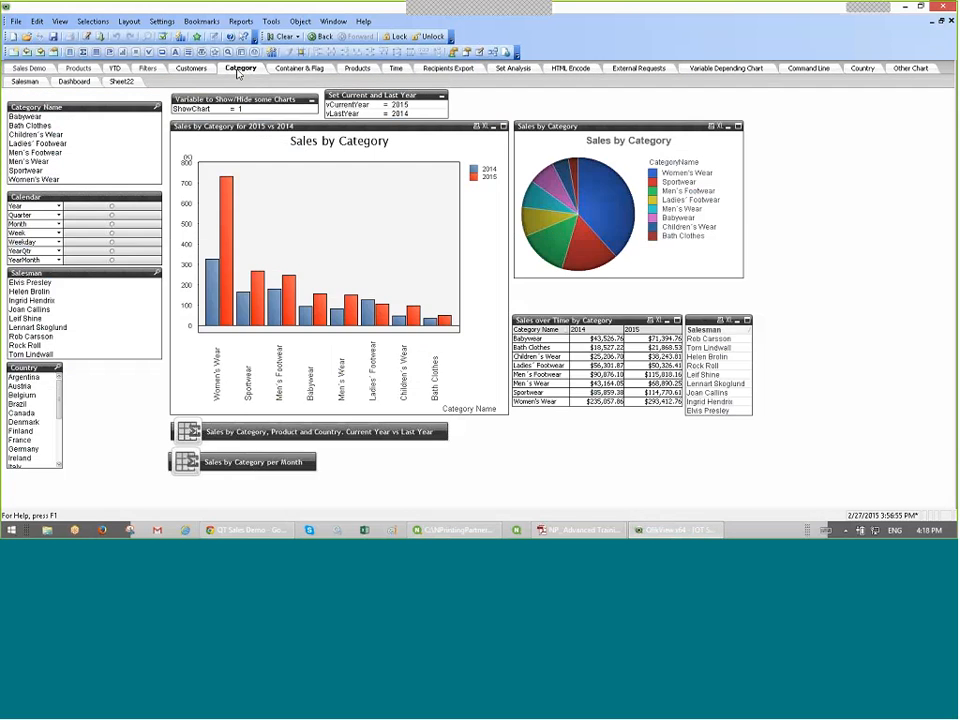
{"action": "left_click", "coordinate": [191, 69]}
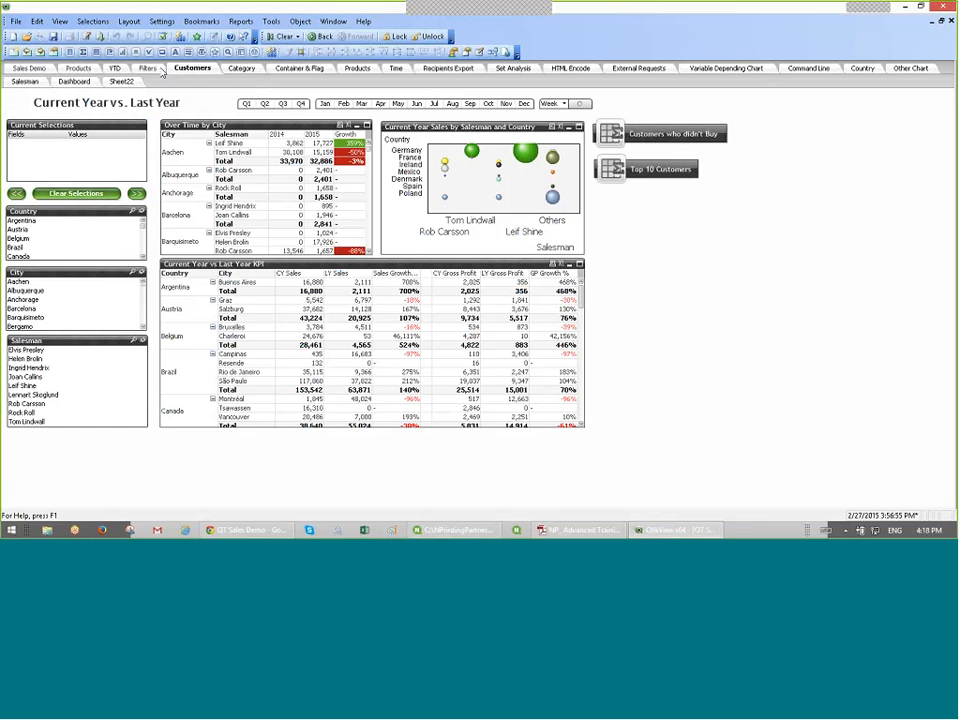
Step: Examine the YTD and Products sheets of the sales document, and bring up the Salesman sheet
{"action": "left_click", "coordinate": [152, 69]}
{"action": "left_click", "coordinate": [116, 69]}
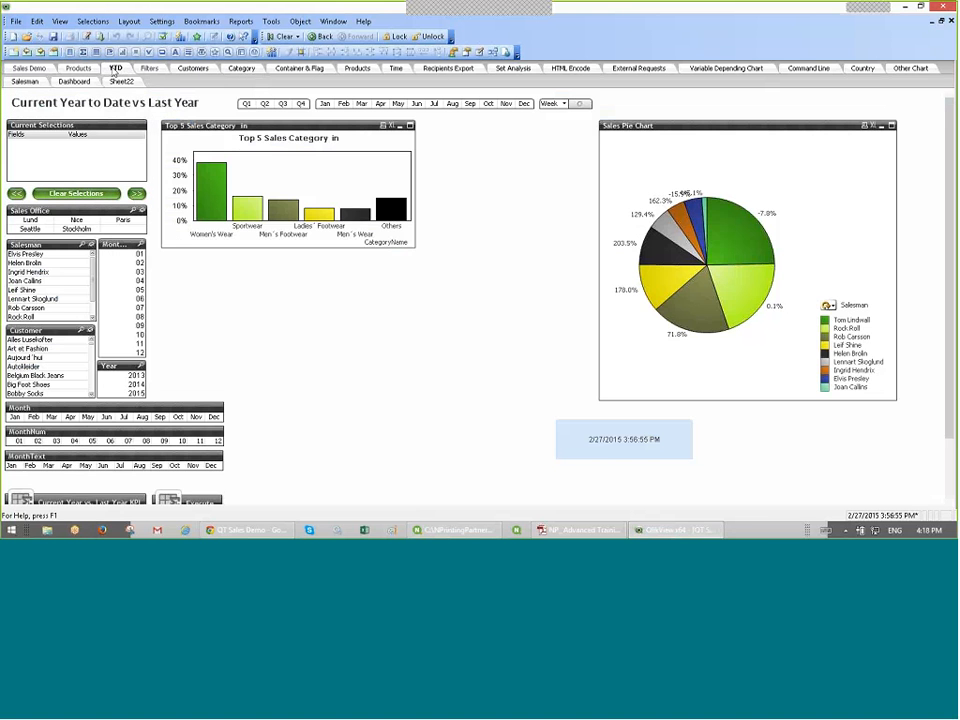
{"action": "left_click", "coordinate": [84, 69]}
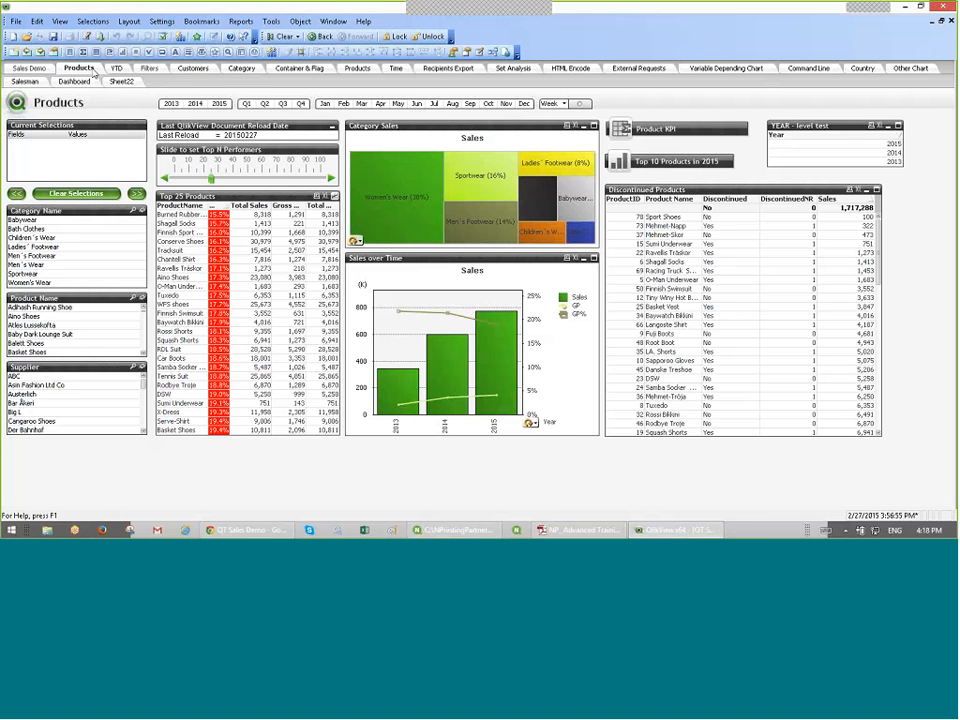
{"action": "left_click", "coordinate": [29, 68]}
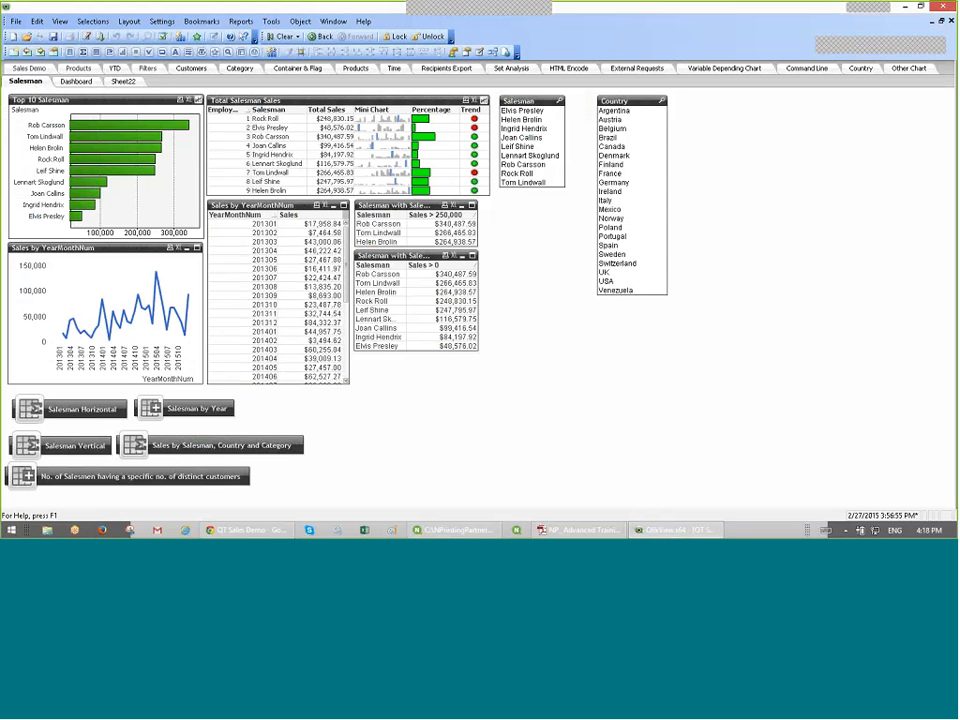
Step: Inspect the expression definition of the Salesman with Sales > 250,000 chart, and realign the chart above the Sales > 0 table
{"action": "left_click_drag", "start_coordinate": [420, 206], "coordinate": [435, 206]}
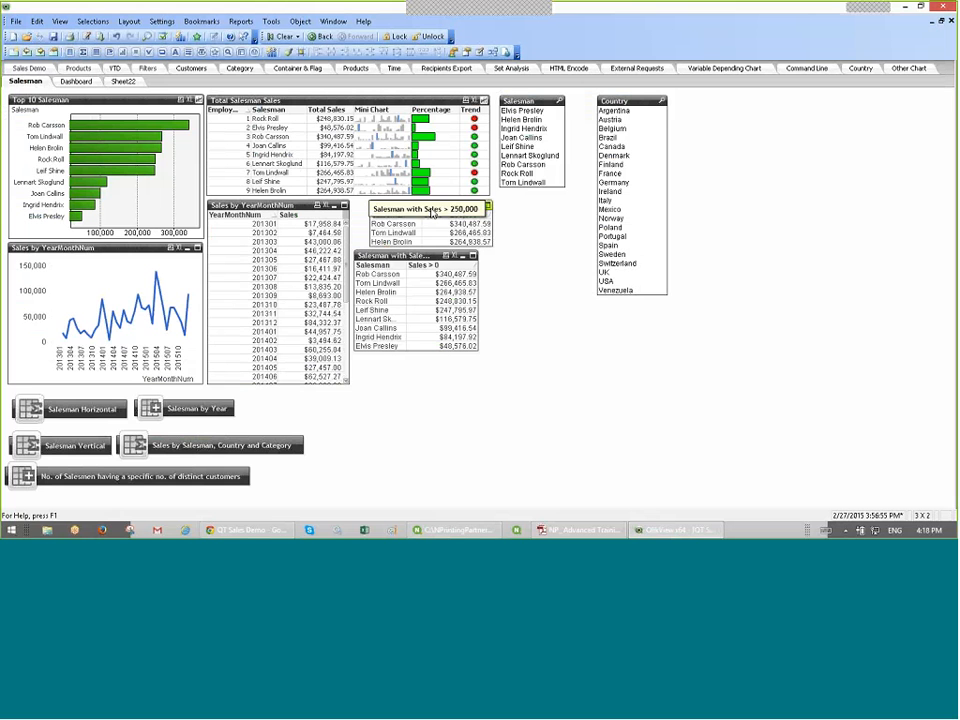
{"action": "right_click", "coordinate": [433, 206]}
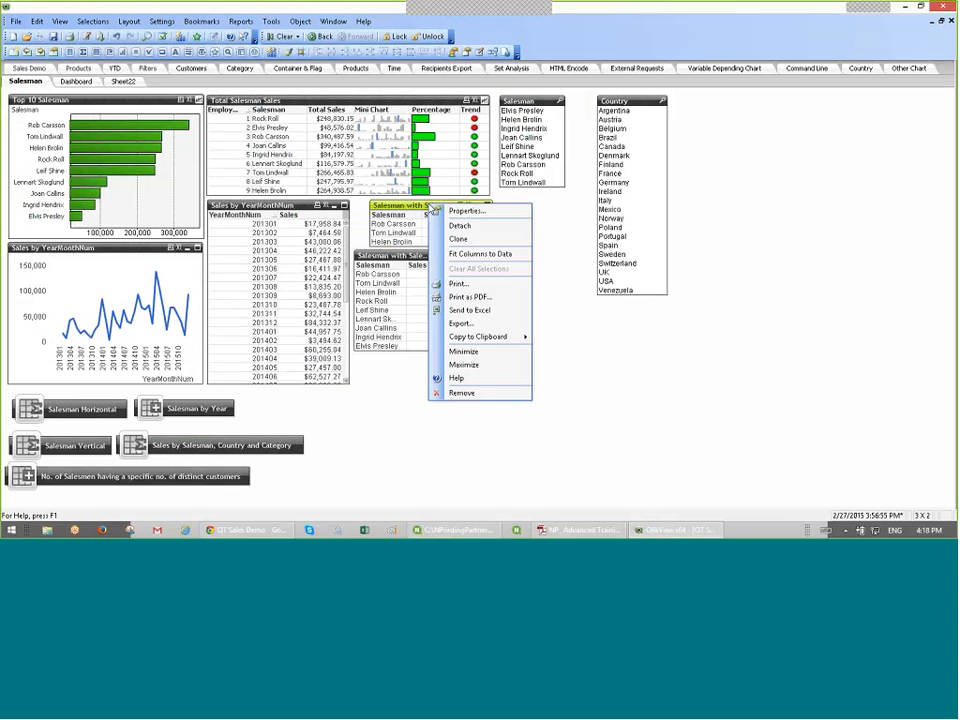
{"action": "left_click", "coordinate": [462, 211]}
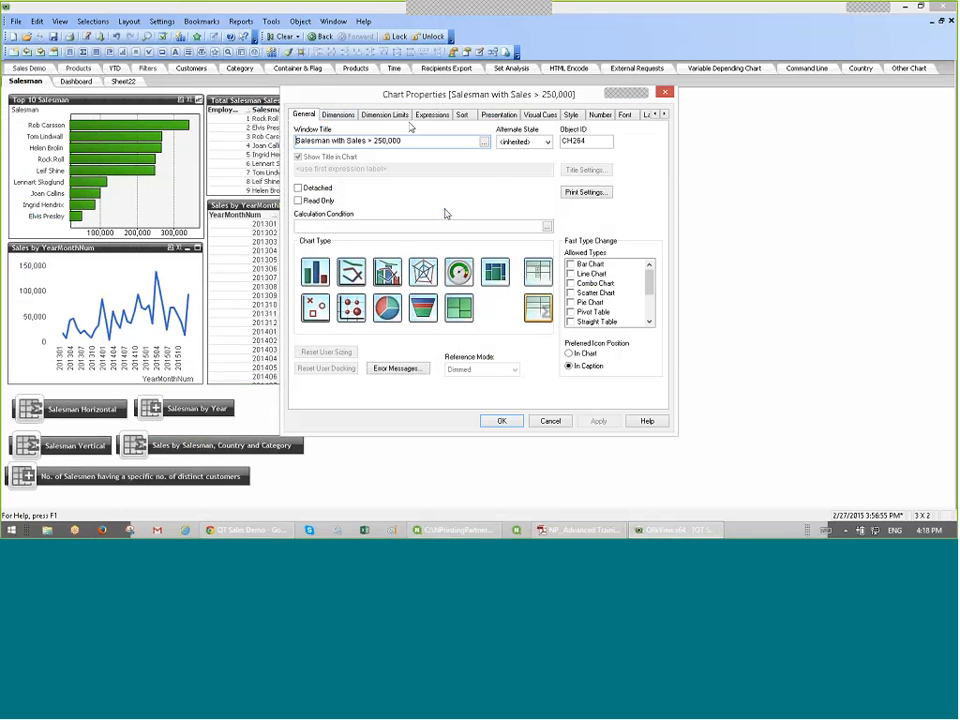
{"action": "left_click", "coordinate": [432, 115]}
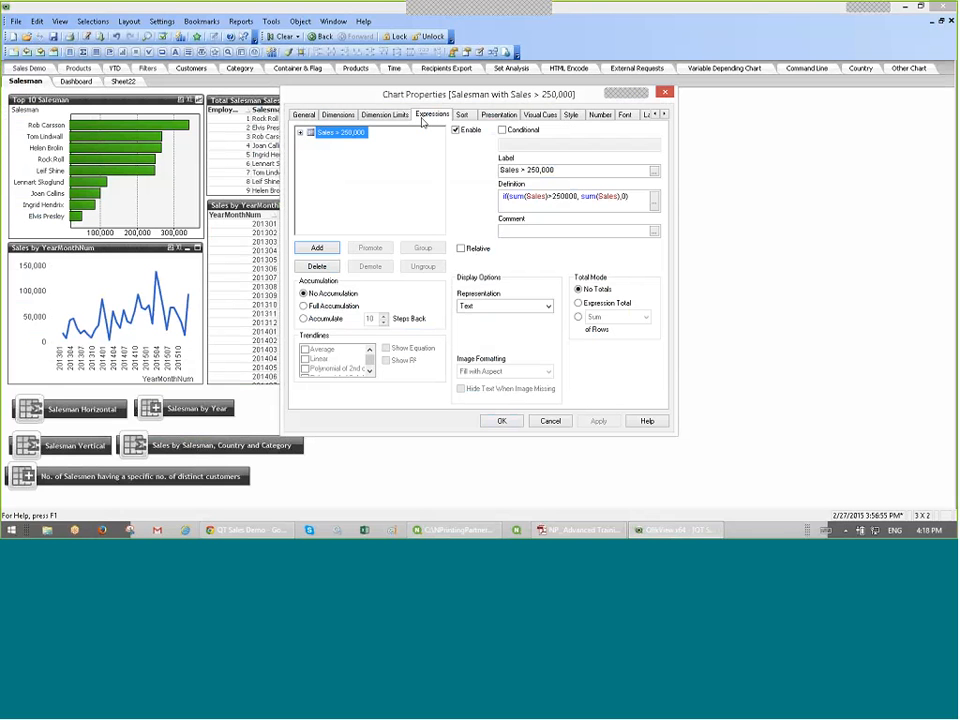
{"action": "left_click", "coordinate": [655, 203]}
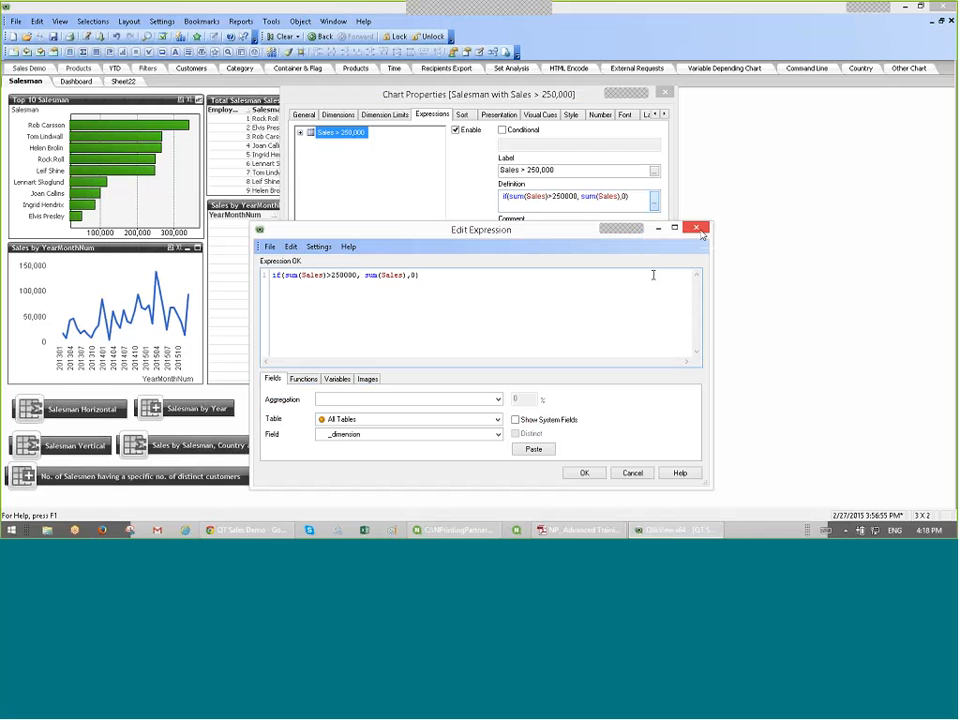
{"action": "left_click", "coordinate": [700, 229]}
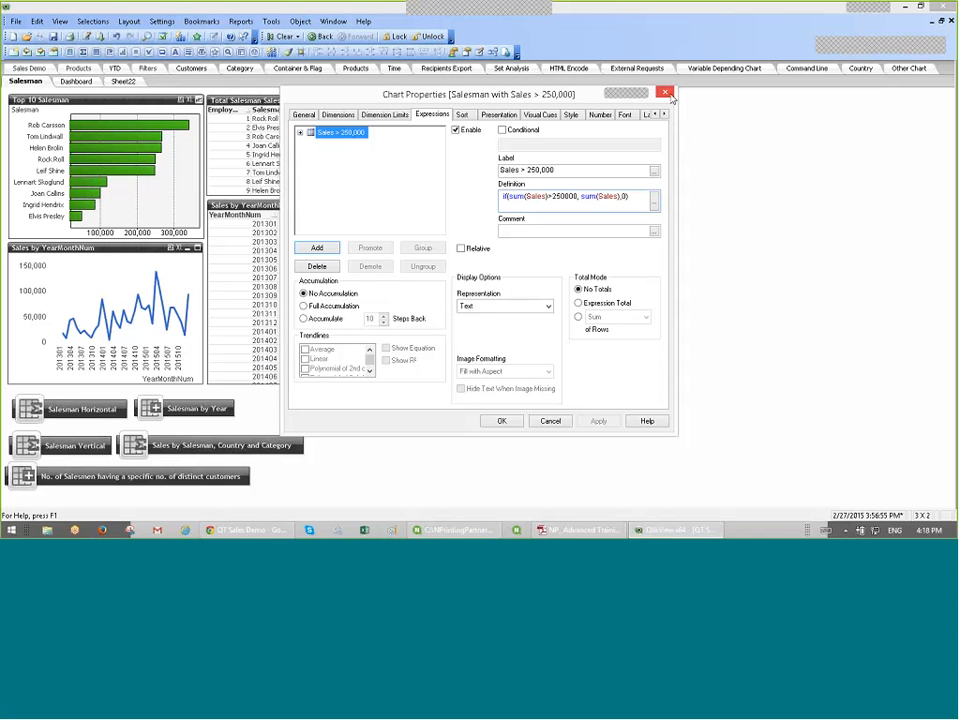
{"action": "left_click", "coordinate": [500, 422]}
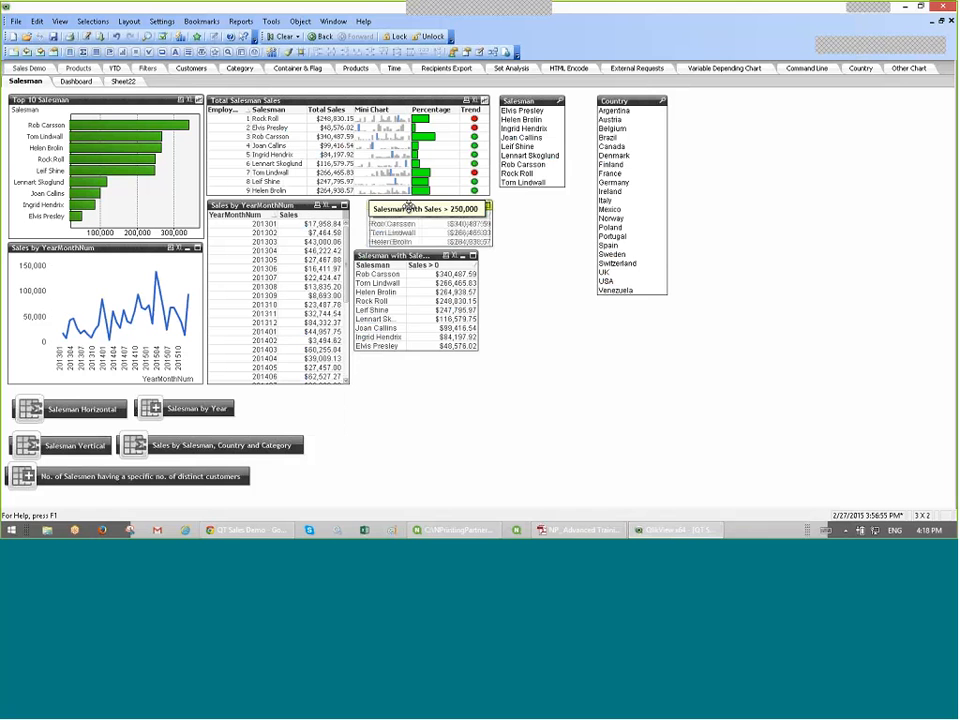
{"action": "left_click_drag", "start_coordinate": [408, 207], "coordinate": [398, 206]}
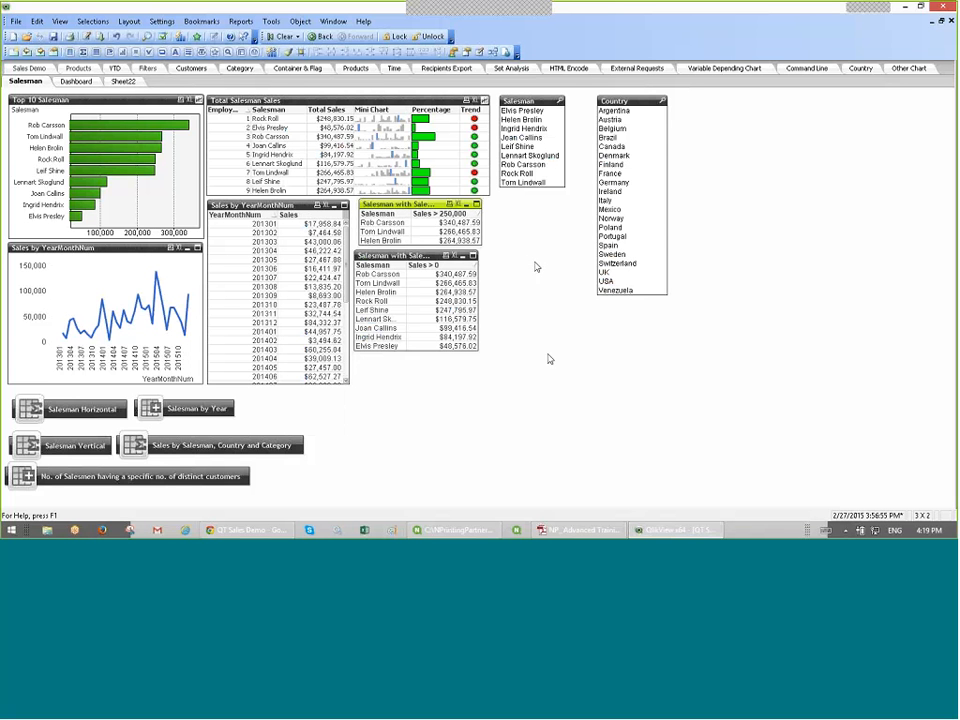
Step: Switch to the NPrinting project, and view the general settings of the ExcelReport Condition Test report before closing it
{"action": "mouse_move", "coordinate": [488, 535]}
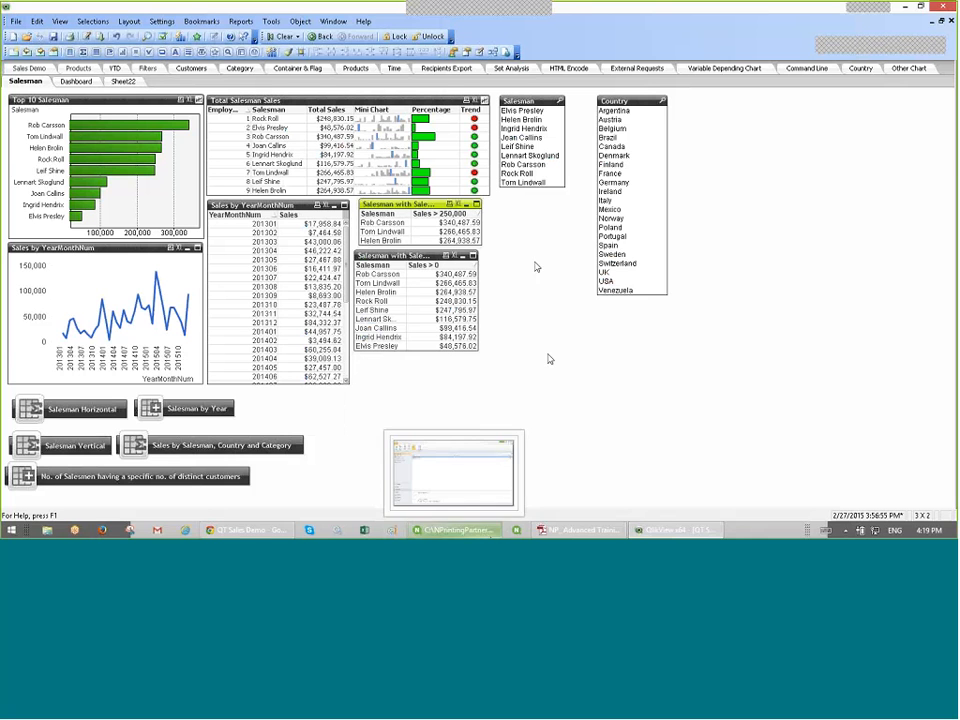
{"action": "left_click", "coordinate": [479, 533]}
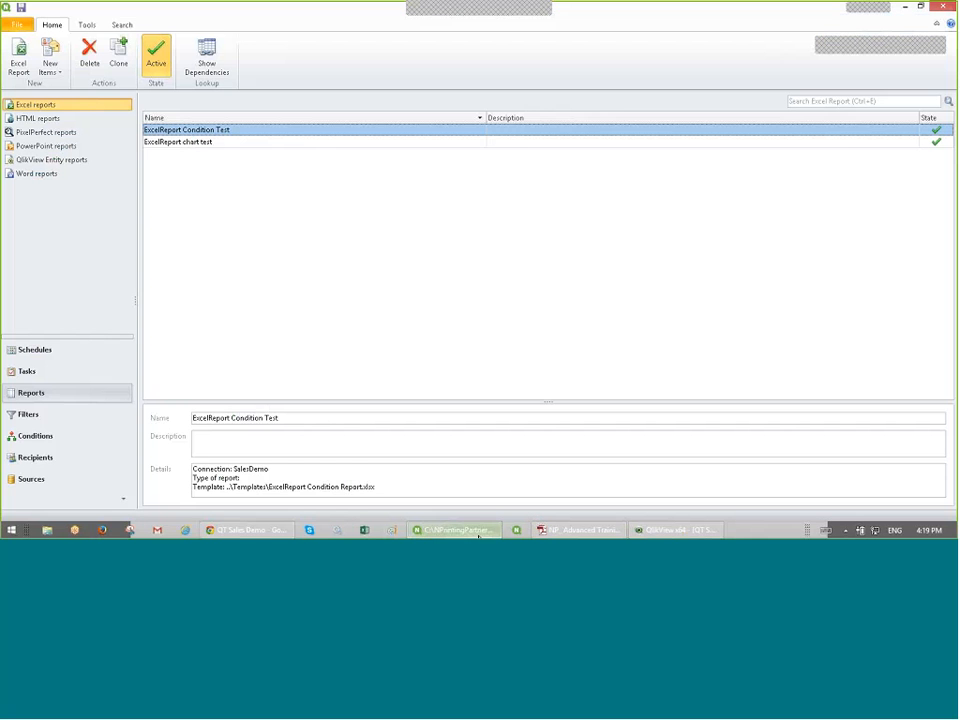
{"action": "double_click", "coordinate": [242, 132]}
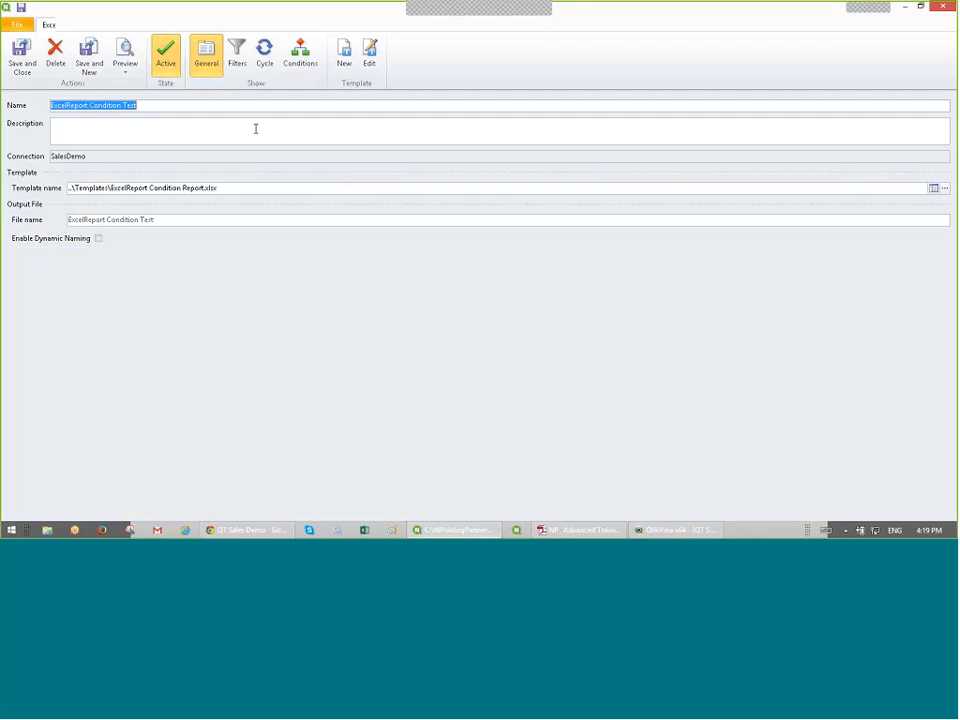
{"action": "left_click", "coordinate": [941, 7]}
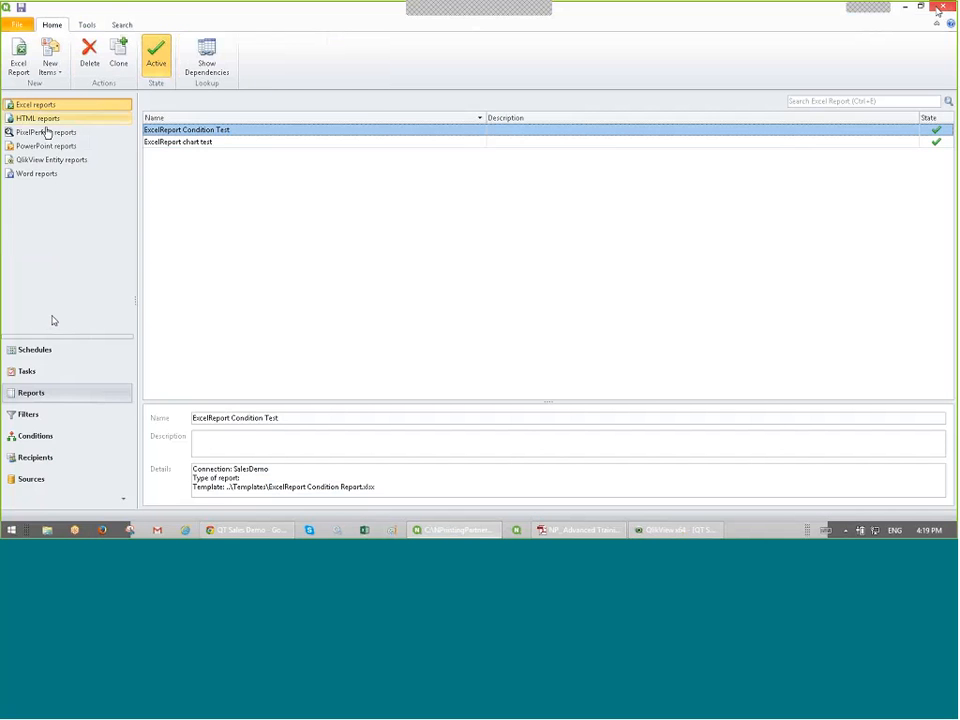
Step: Open the Condition Demo Task, and open the ExcelReport Condition Test report from its list of reports
{"action": "left_click", "coordinate": [54, 371]}
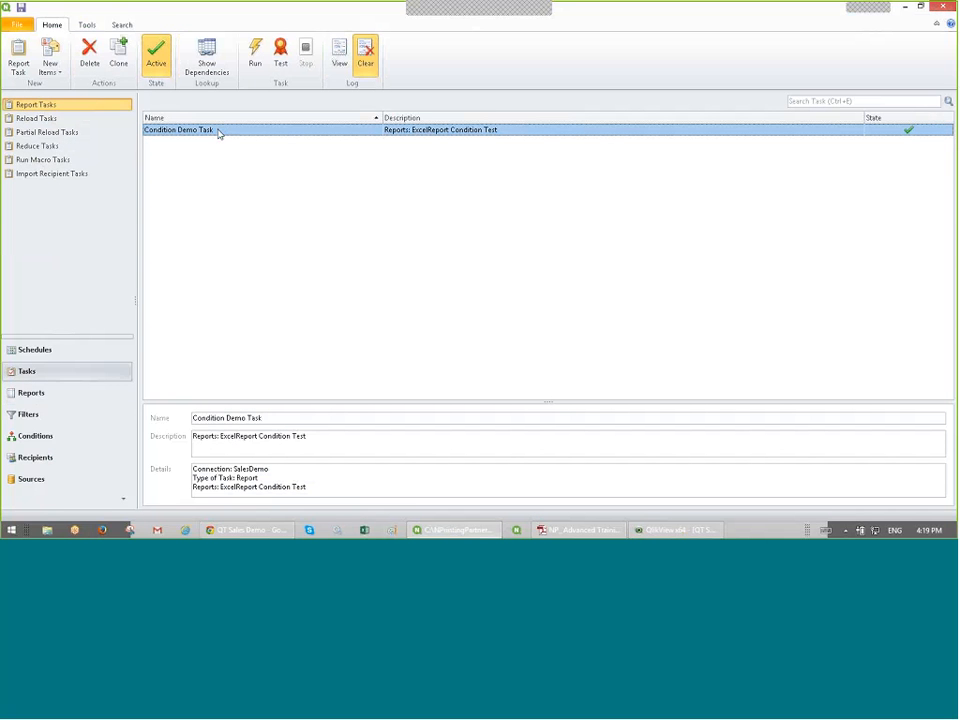
{"action": "double_click", "coordinate": [218, 130]}
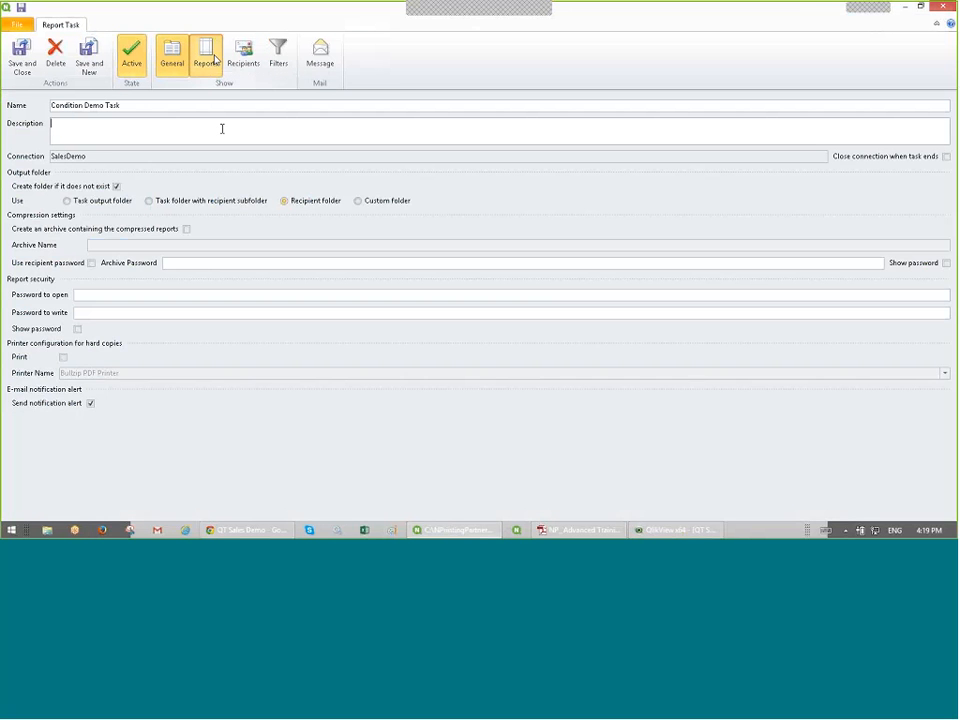
{"action": "left_click", "coordinate": [213, 60]}
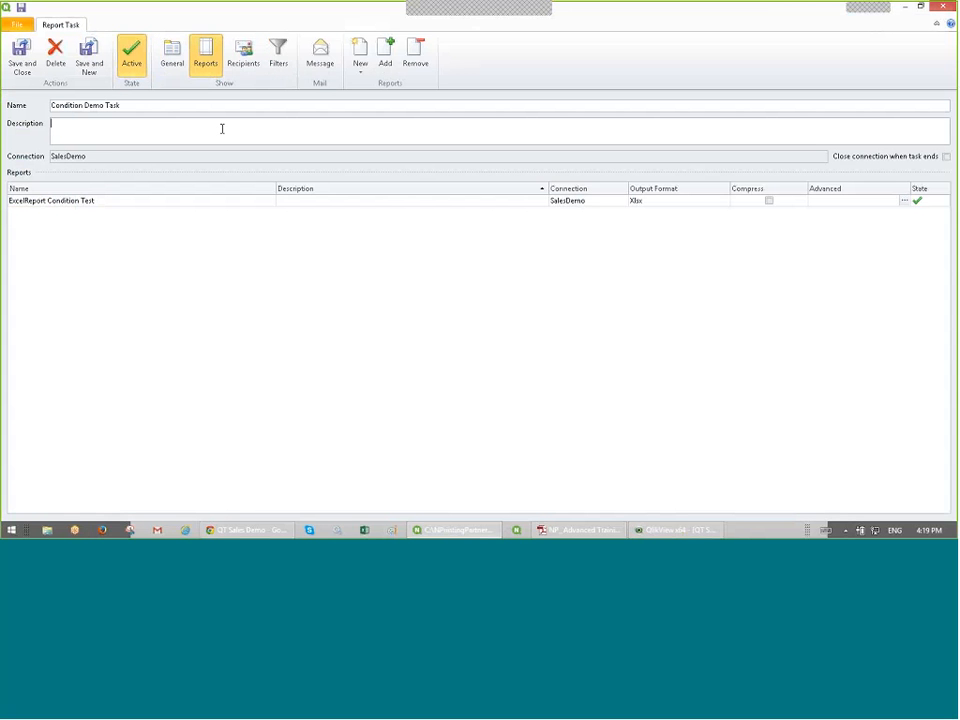
{"action": "double_click", "coordinate": [161, 204]}
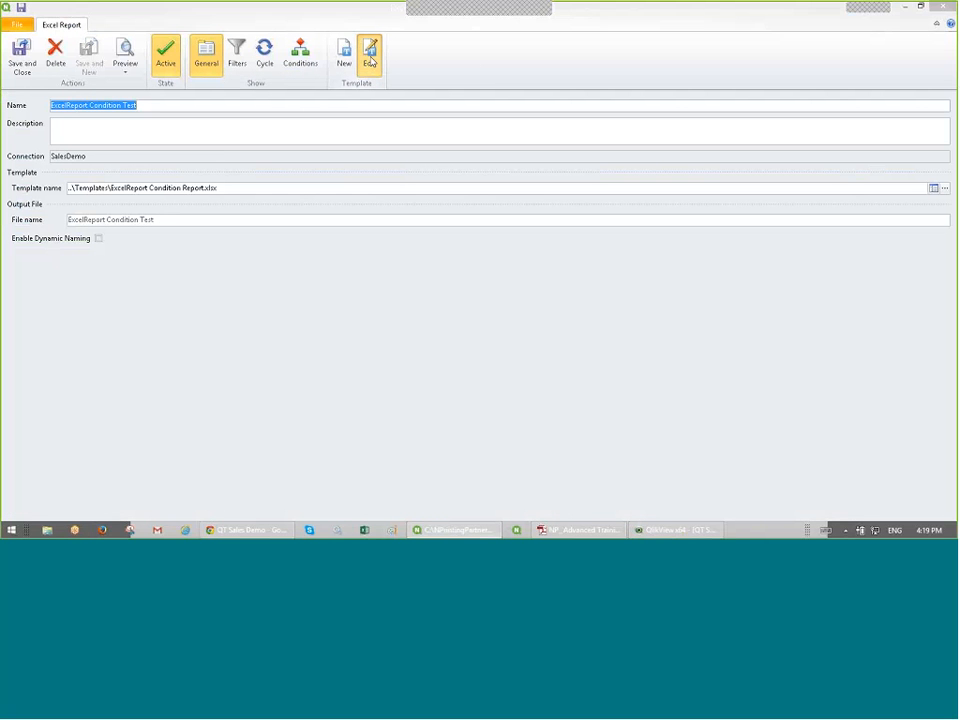
Step: Open the report's template for editing, maximize the editor, and expand the CH264 table to show its columns
{"action": "left_click", "coordinate": [369, 58]}
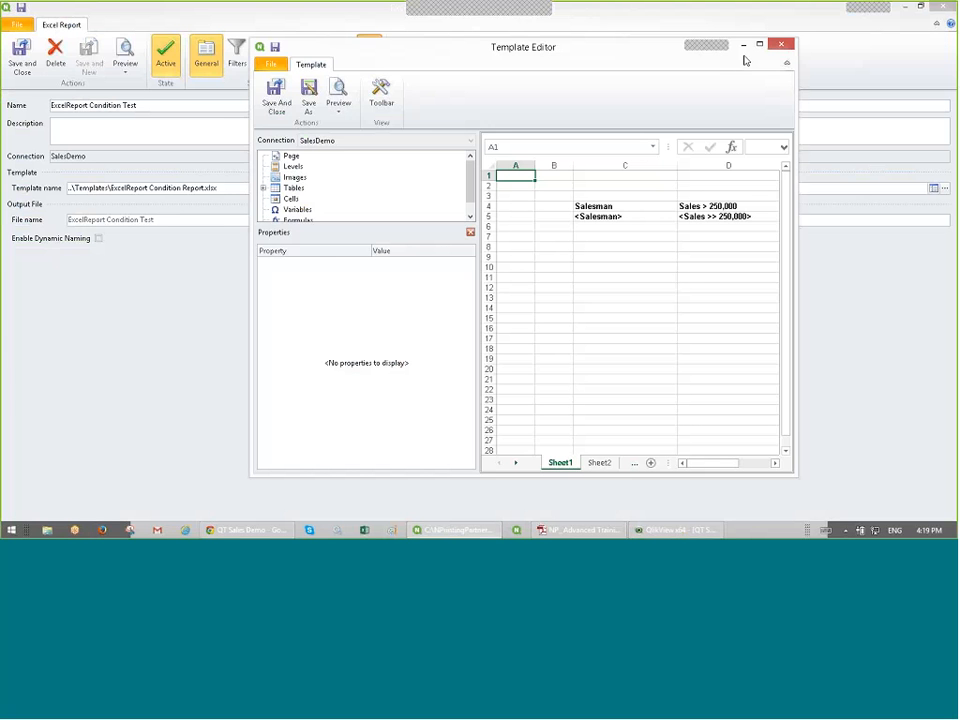
{"action": "left_click", "coordinate": [759, 44]}
{"action": "left_click", "coordinate": [38, 148]}
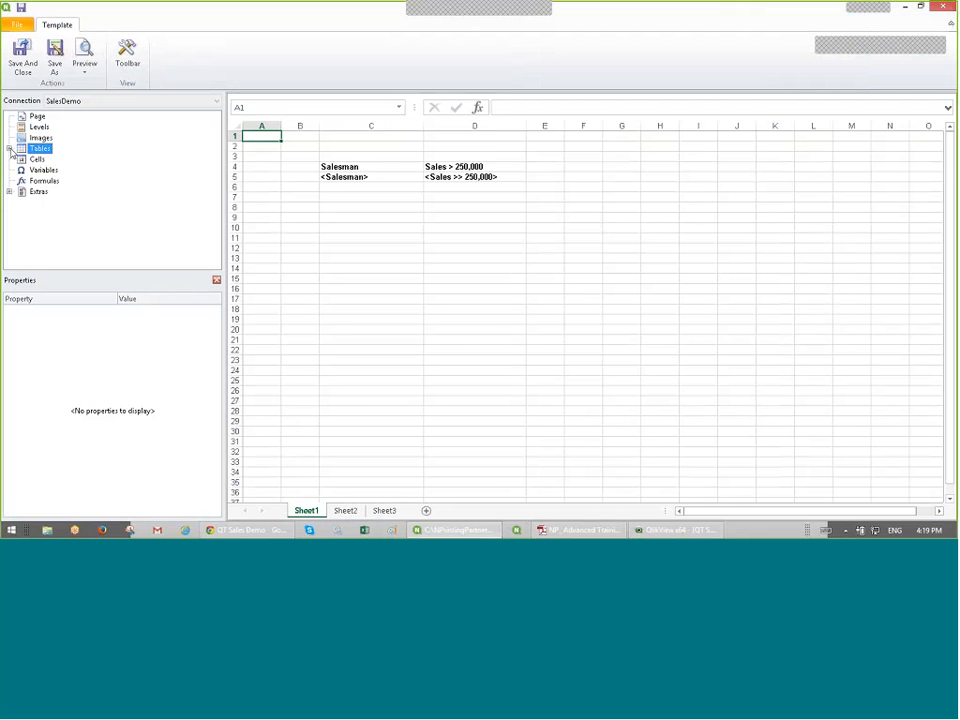
{"action": "left_click", "coordinate": [9, 148]}
{"action": "left_click", "coordinate": [32, 160]}
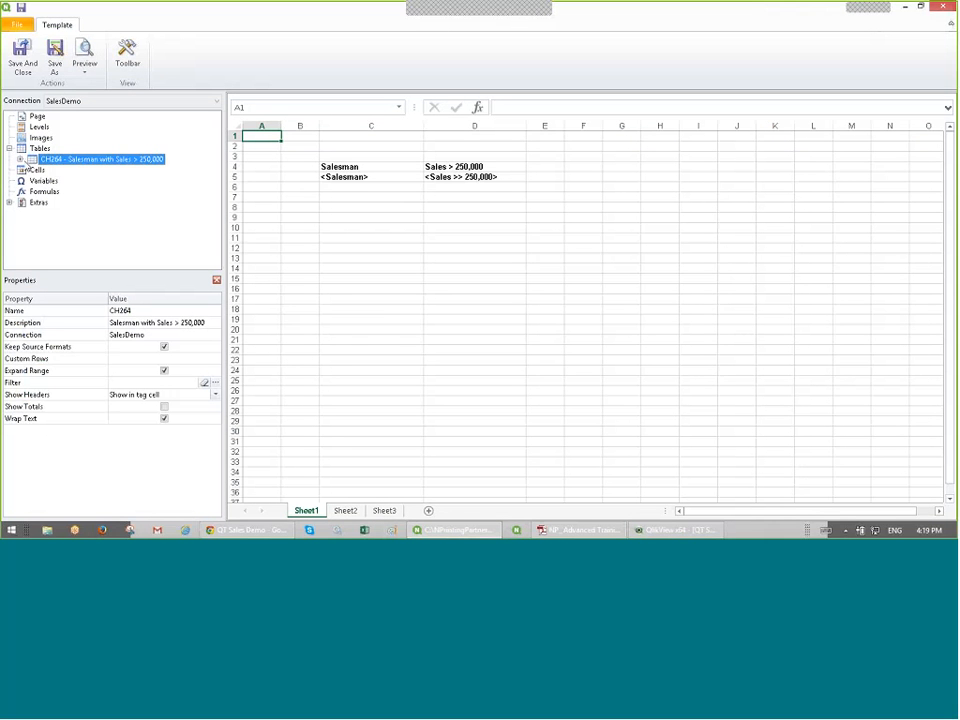
{"action": "left_click", "coordinate": [20, 159]}
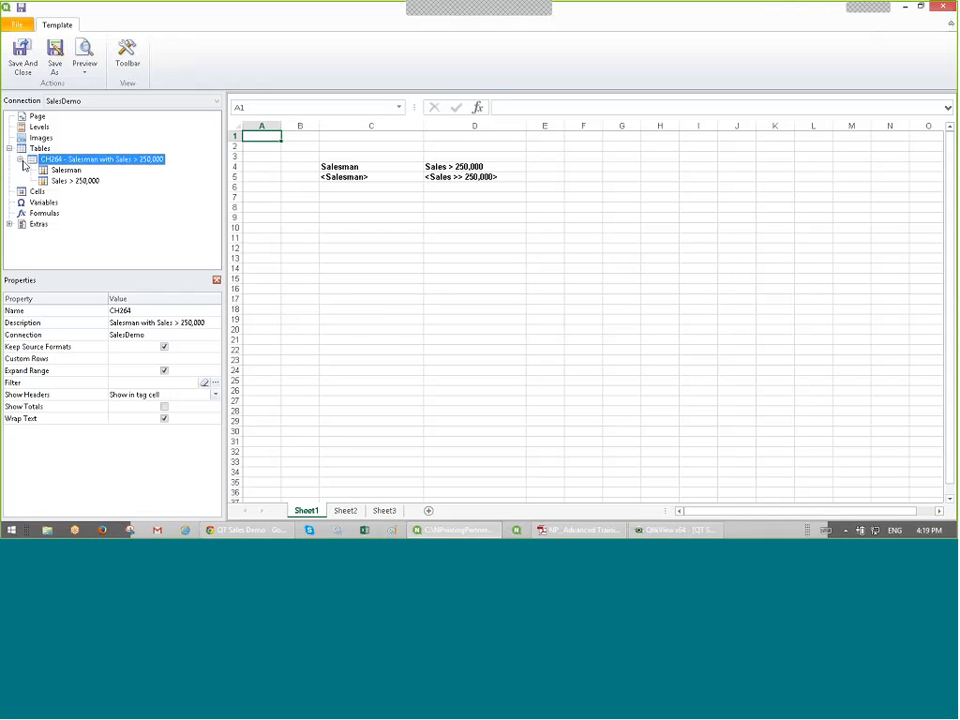
Step: Check the general properties of the Salesman with Sales > 250,000 chart in QlikView, and return to the template editor
{"action": "left_click", "coordinate": [676, 530]}
{"action": "right_click", "coordinate": [399, 210]}
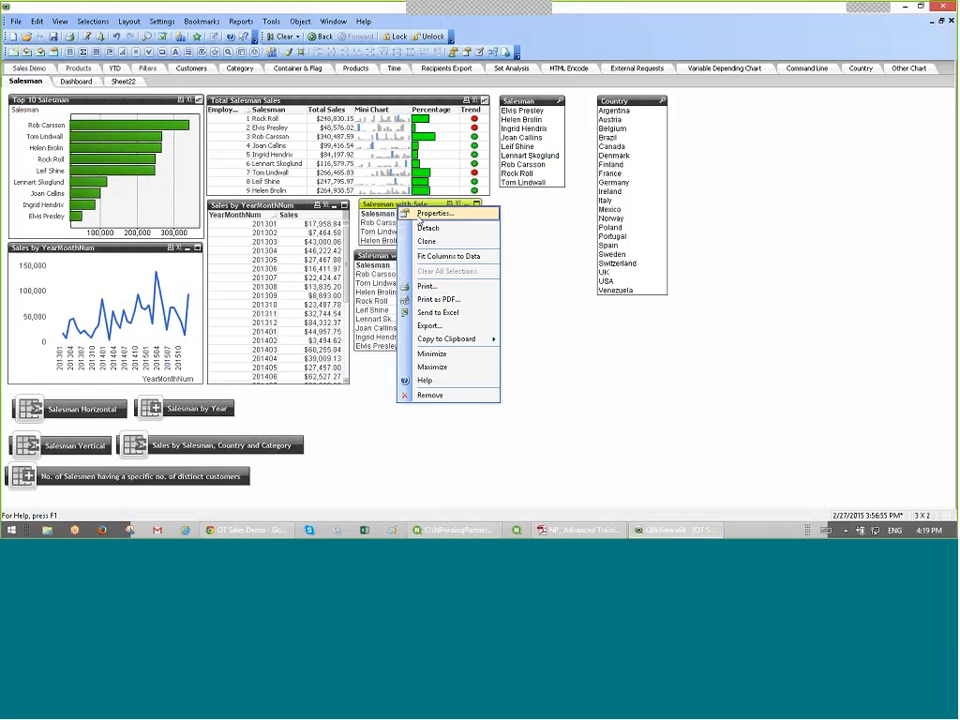
{"action": "left_click", "coordinate": [412, 212]}
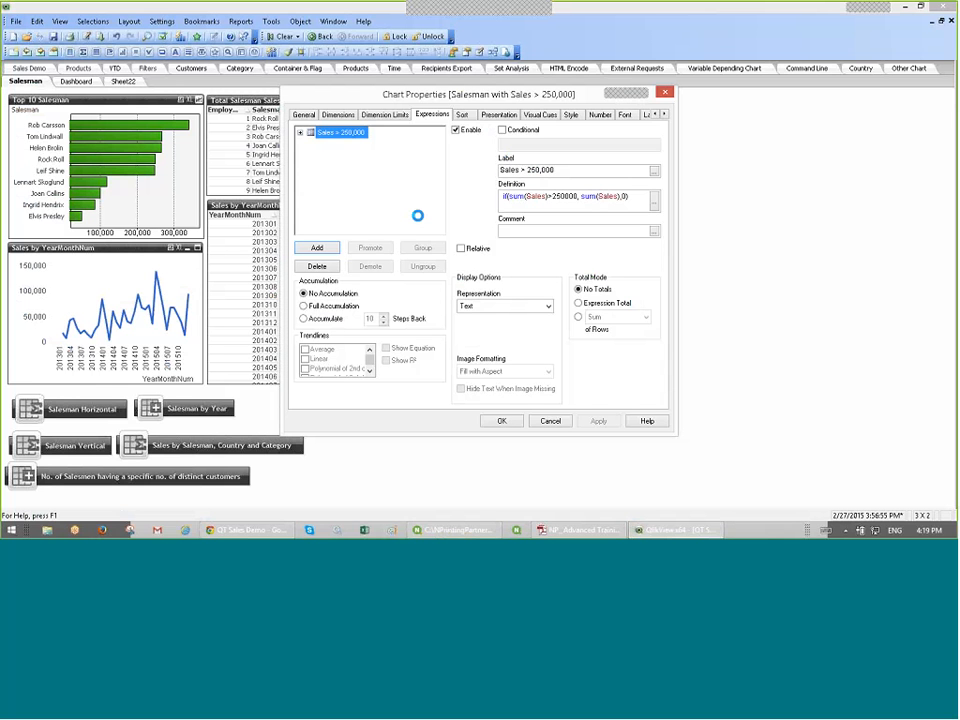
{"action": "left_click", "coordinate": [304, 116]}
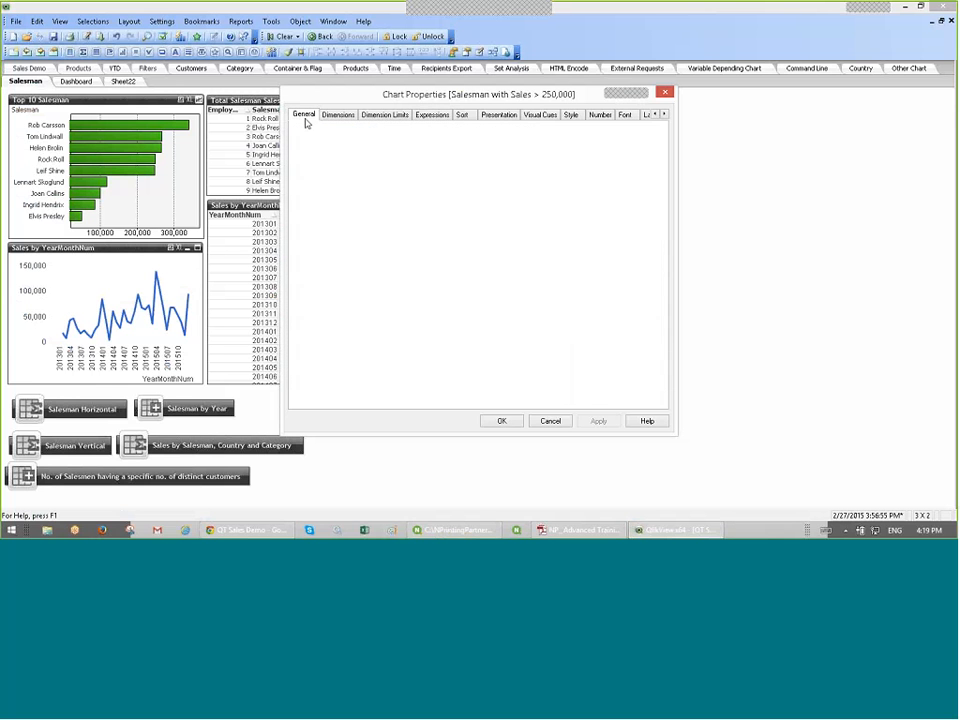
{"action": "left_click", "coordinate": [503, 421]}
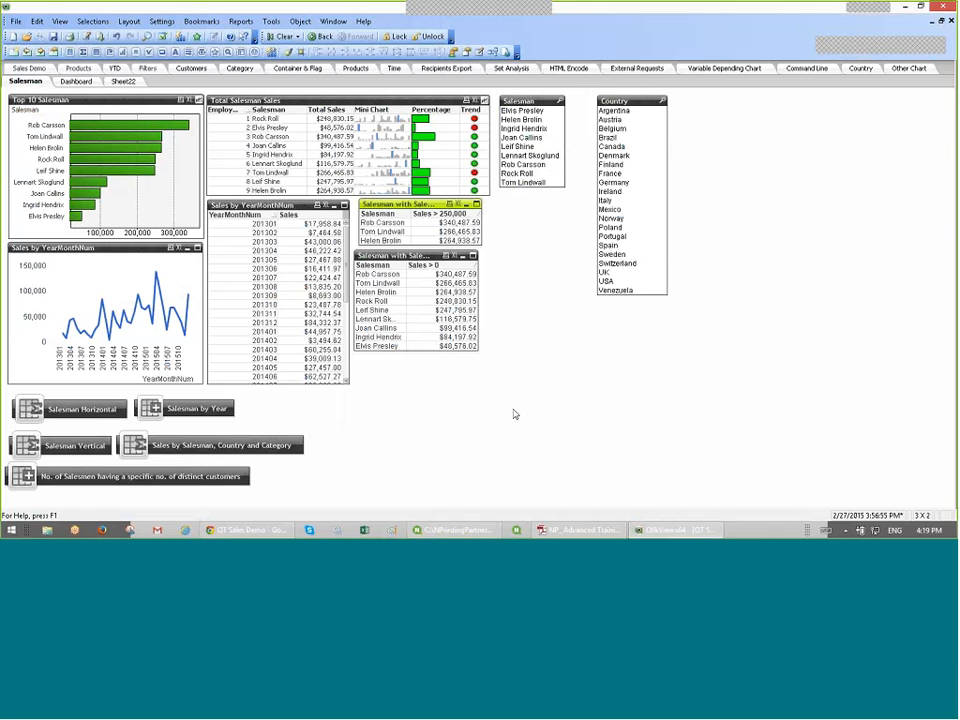
{"action": "left_click", "coordinate": [903, 8]}
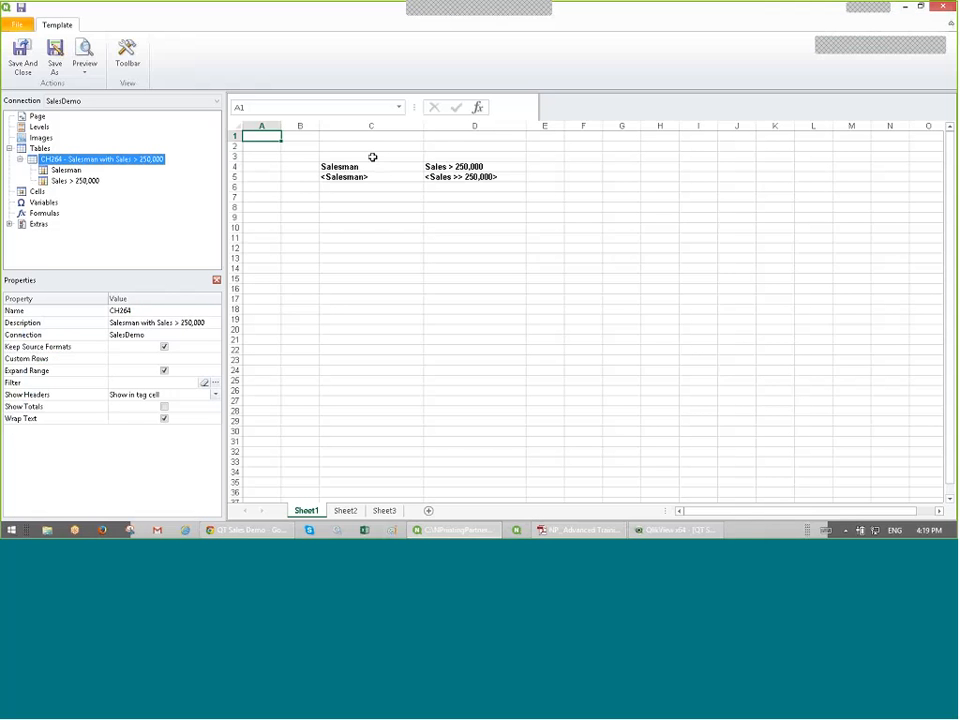
Step: Review the Salesman and Sales > 250,000 headings and tags in the template, and save and close it
{"action": "left_click", "coordinate": [343, 179]}
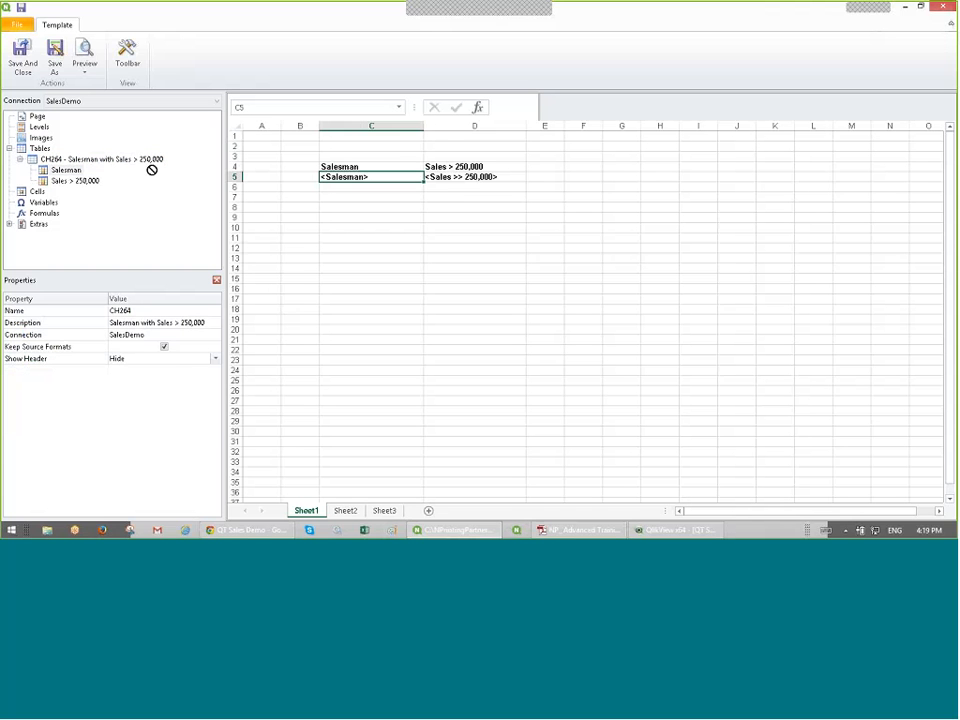
{"action": "left_click_drag", "start_coordinate": [343, 179], "coordinate": [343, 167]}
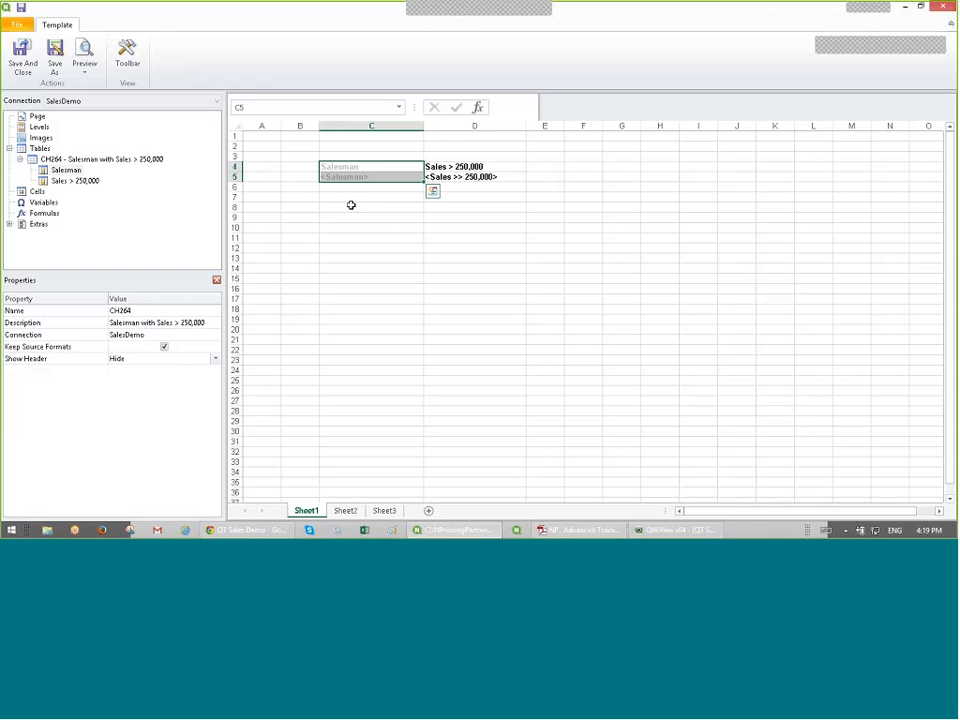
{"action": "left_click", "coordinate": [351, 205]}
{"action": "left_click", "coordinate": [86, 181]}
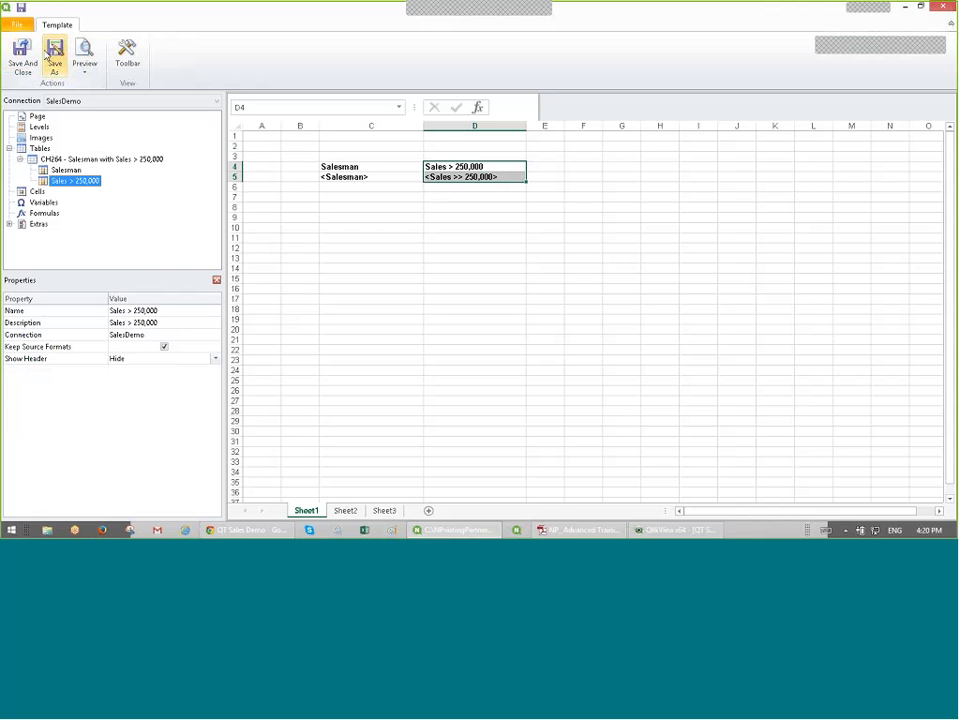
{"action": "left_click", "coordinate": [30, 62]}
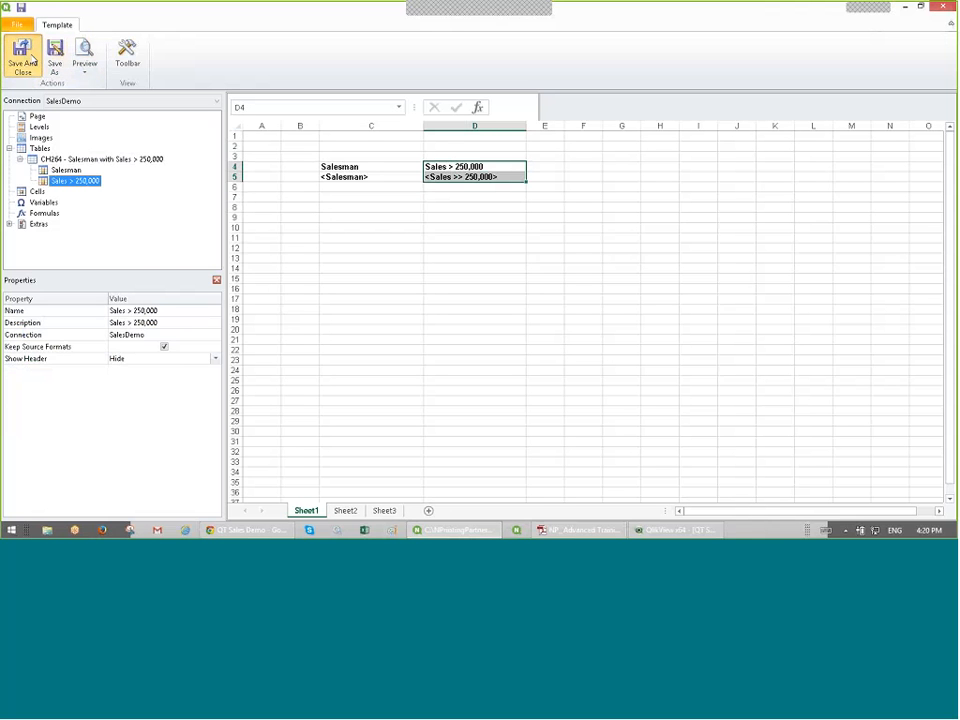
Step: Show the Excel report's conditions, and add the "Chart 264 has values condition" from the available conditions
{"action": "left_click", "coordinate": [300, 58]}
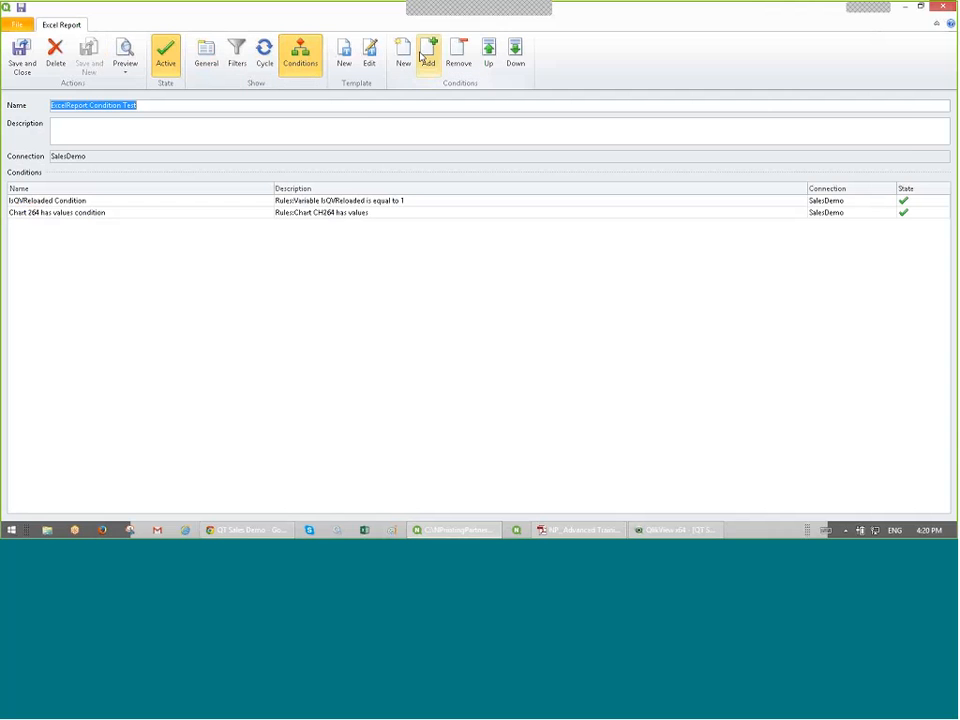
{"action": "left_click", "coordinate": [430, 63]}
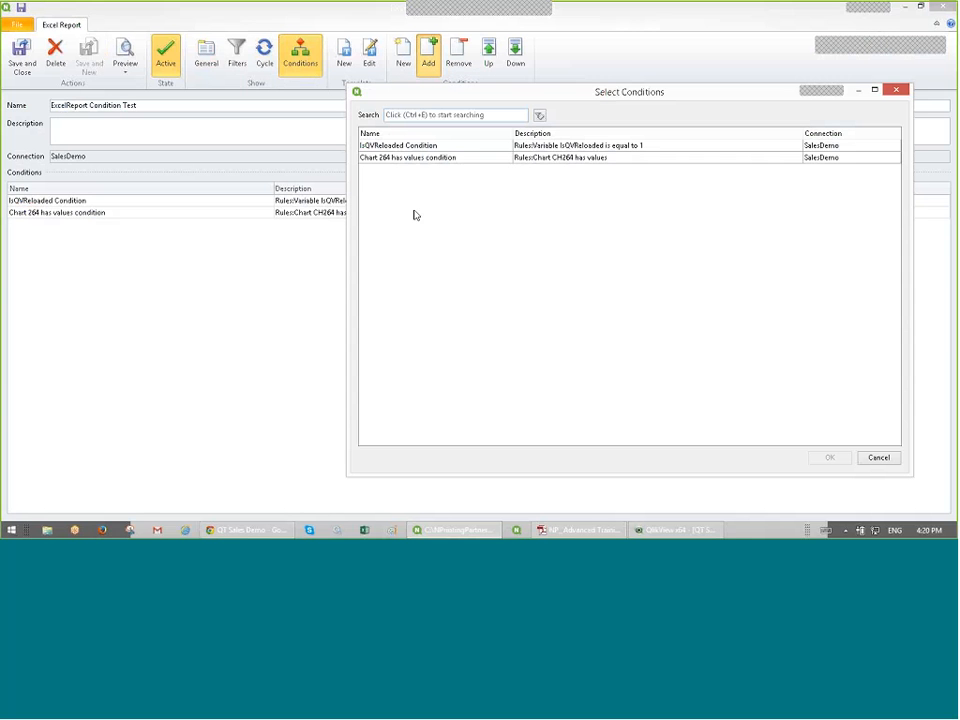
{"action": "double_click", "coordinate": [442, 158]}
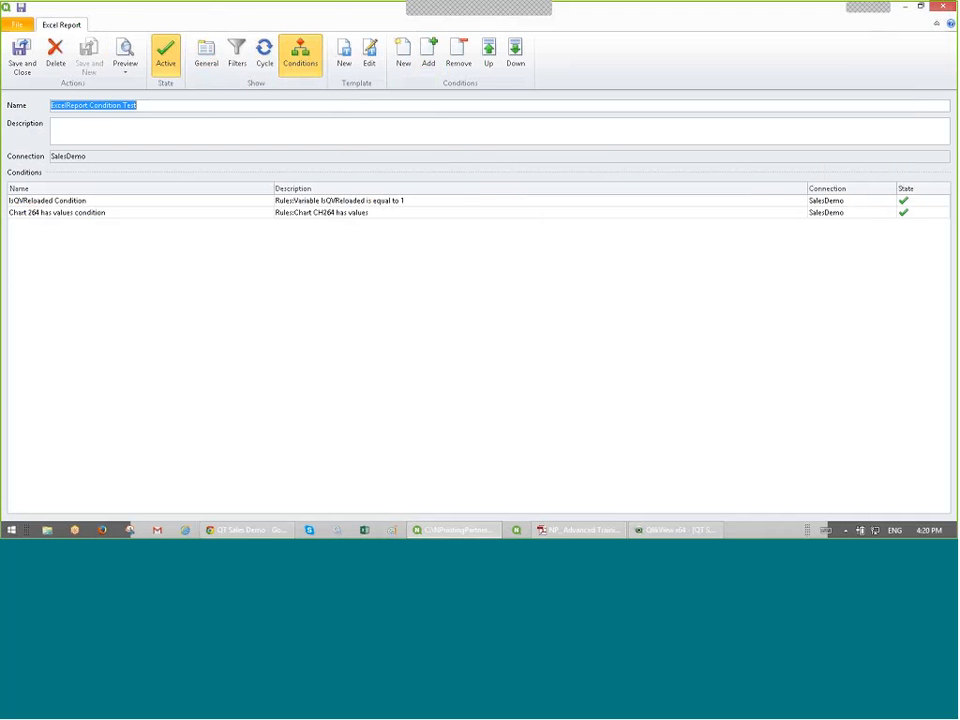
Step: Review the "Chart 264 has values condition" and the connections available for it, leaving the connection selection without choosing one
{"action": "double_click", "coordinate": [173, 213]}
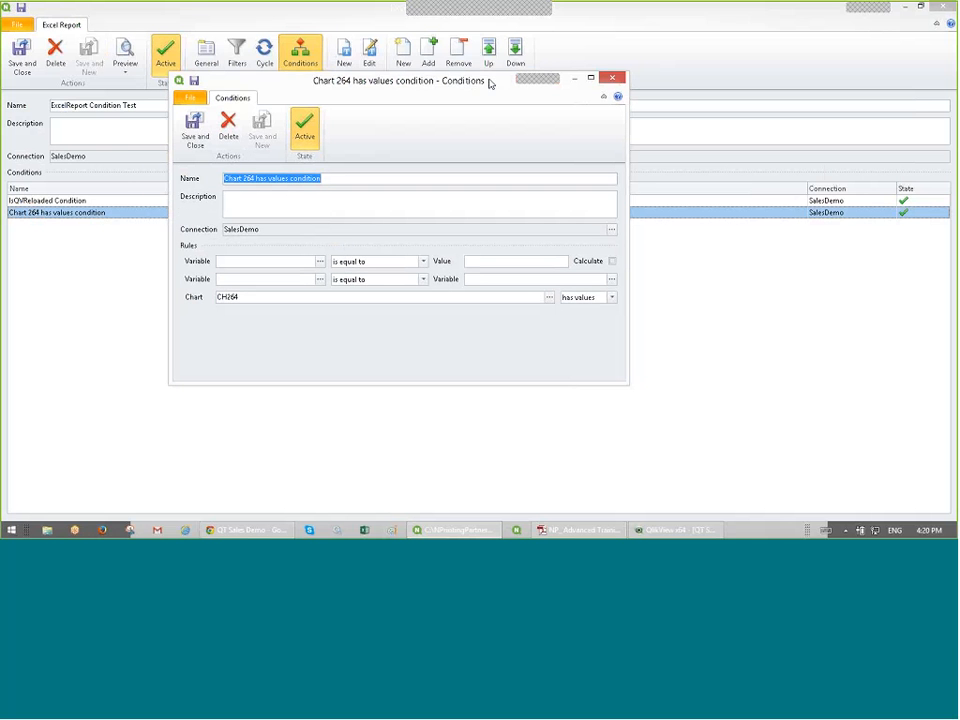
{"action": "left_click", "coordinate": [612, 77]}
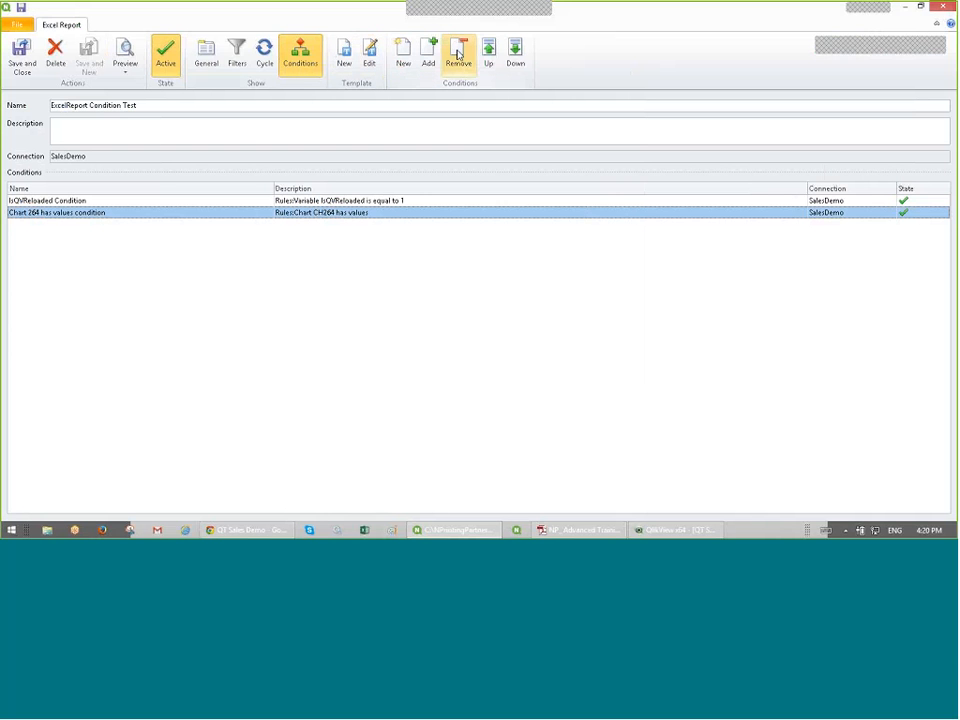
{"action": "double_click", "coordinate": [341, 216]}
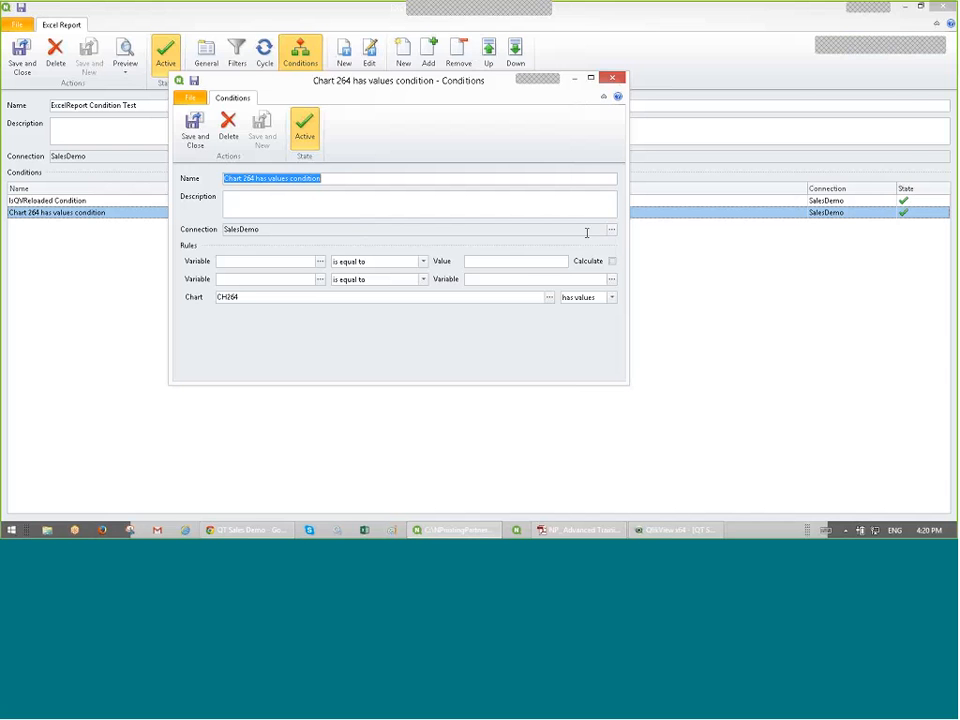
{"action": "left_click", "coordinate": [611, 229]}
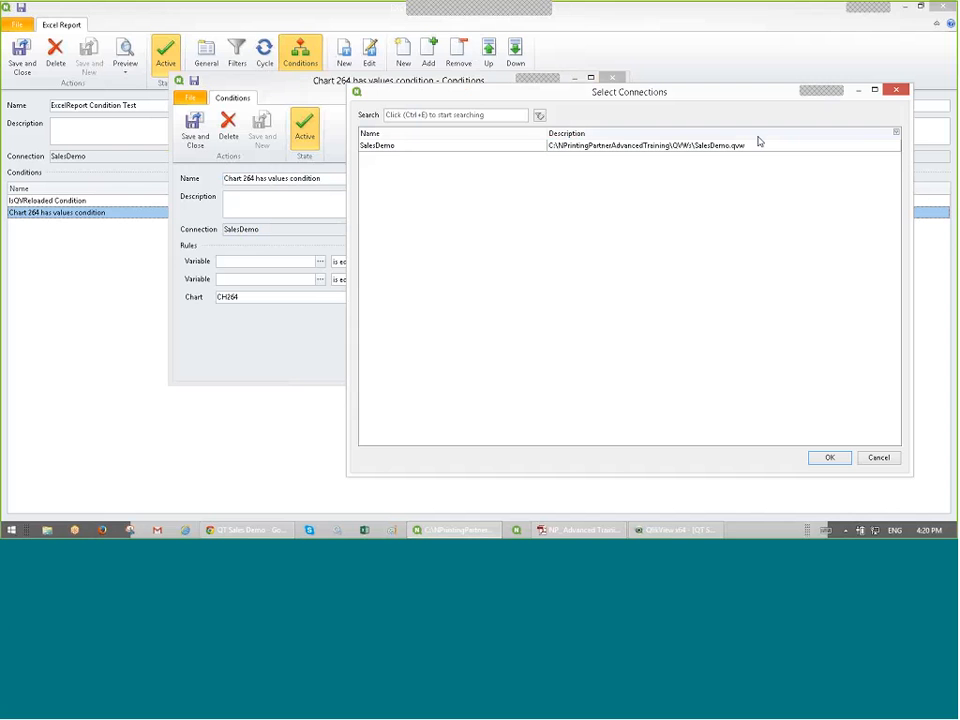
{"action": "left_click", "coordinate": [896, 89]}
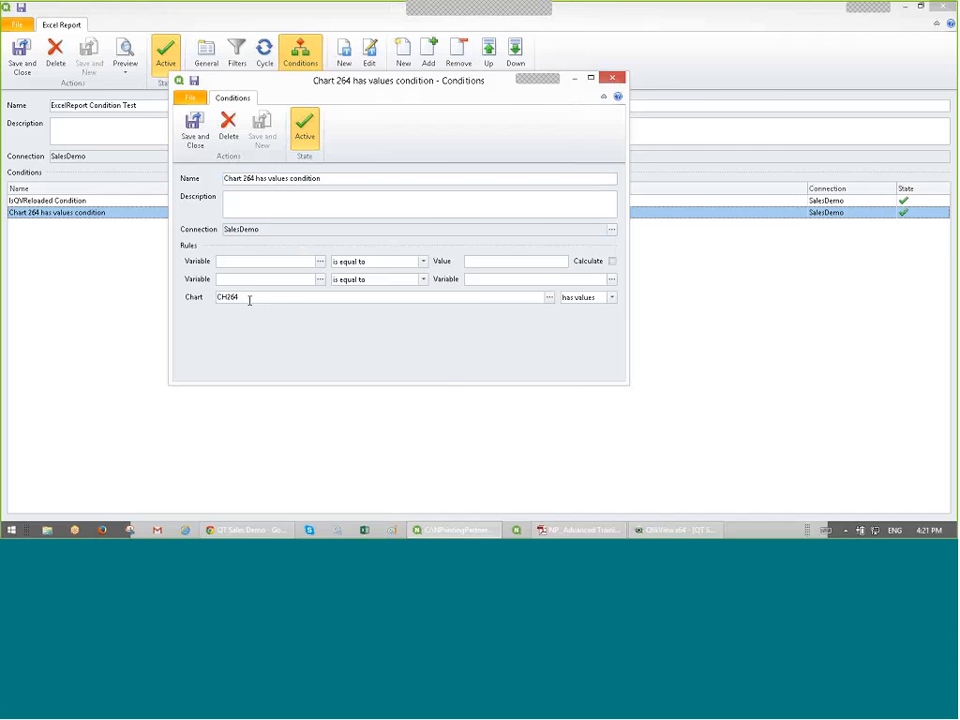
Step: Search the charts for 264, select Salesman with Sales > 250,000 for the condition's chart rule, and set the rule to "has values"
{"action": "left_click", "coordinate": [549, 297]}
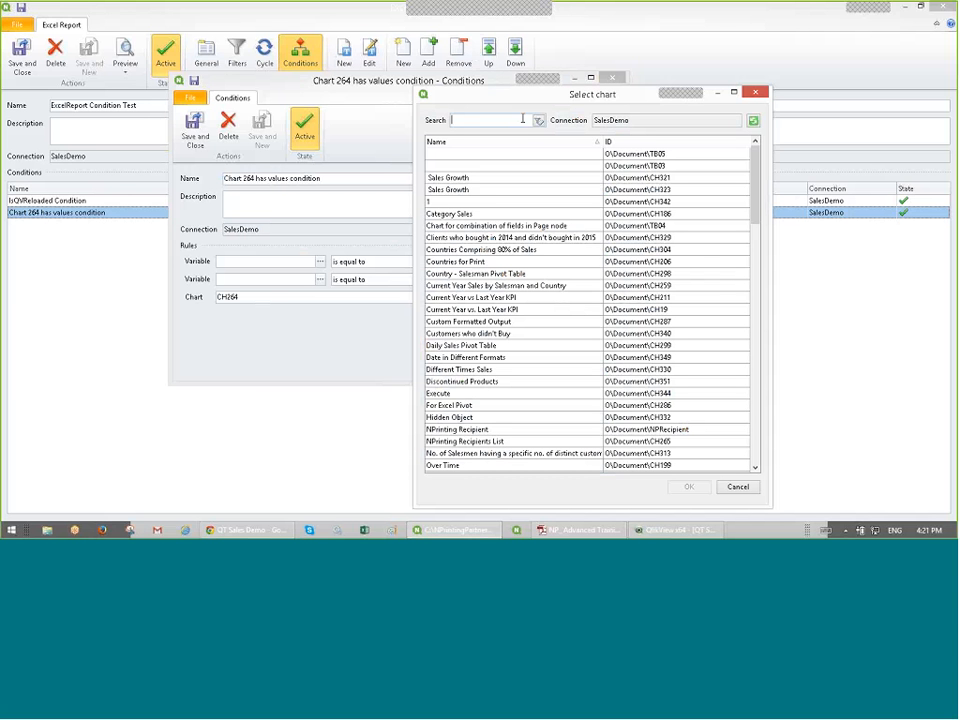
{"action": "type", "text": "264"}
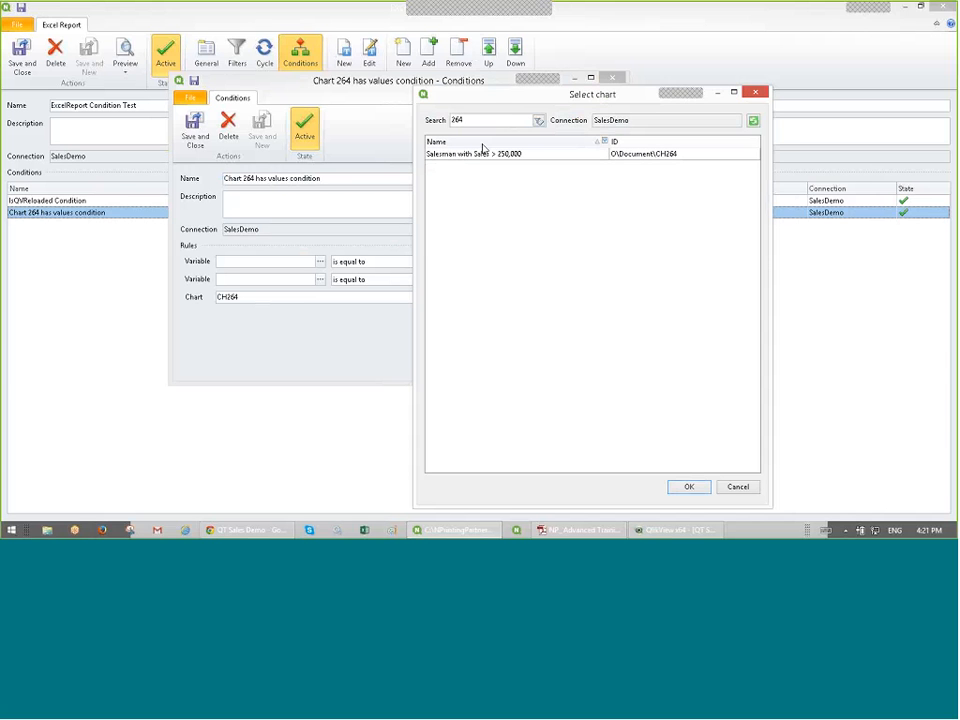
{"action": "double_click", "coordinate": [486, 153]}
{"action": "left_click", "coordinate": [611, 297]}
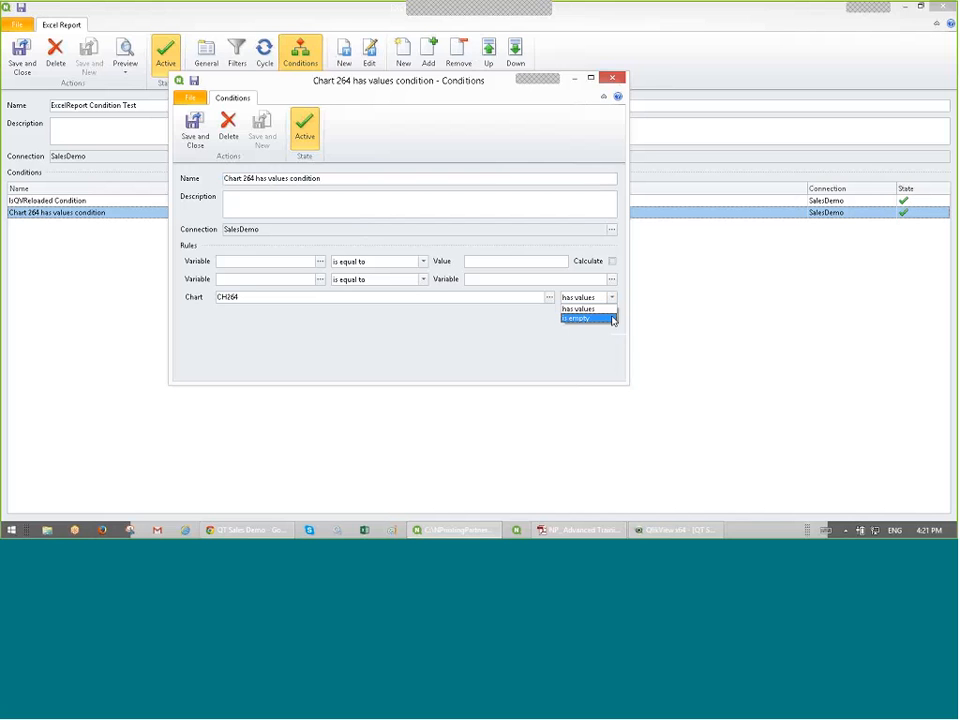
{"action": "left_click", "coordinate": [609, 310]}
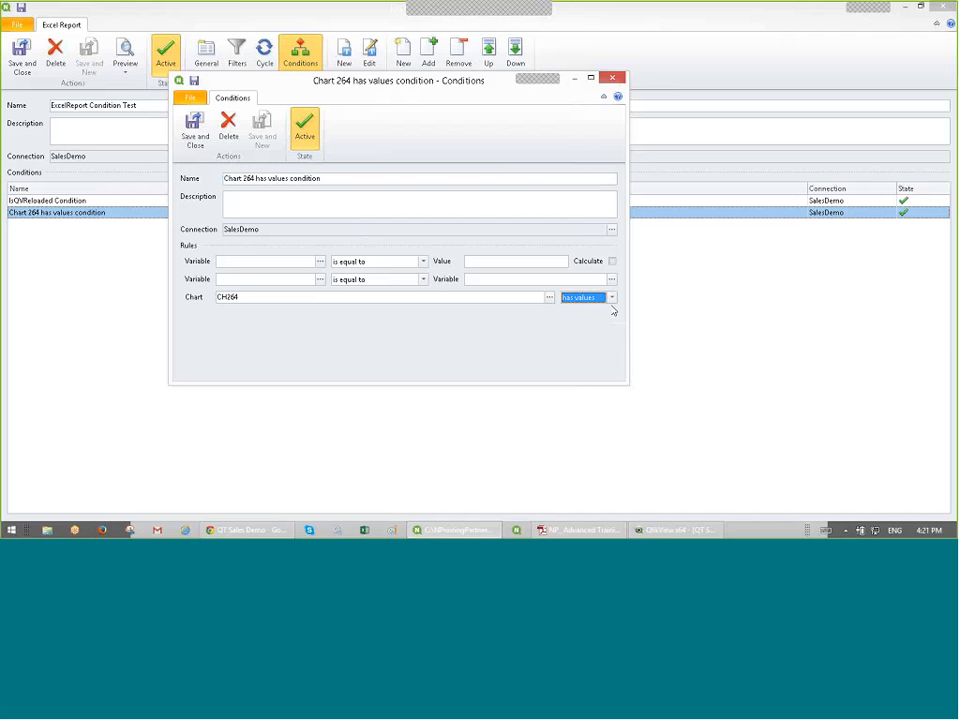
Step: Switch to QlikView to check the Salesman with Sales > 250,000 chart, and return to the NPrinting condition
{"action": "mouse_move", "coordinate": [488, 534]}
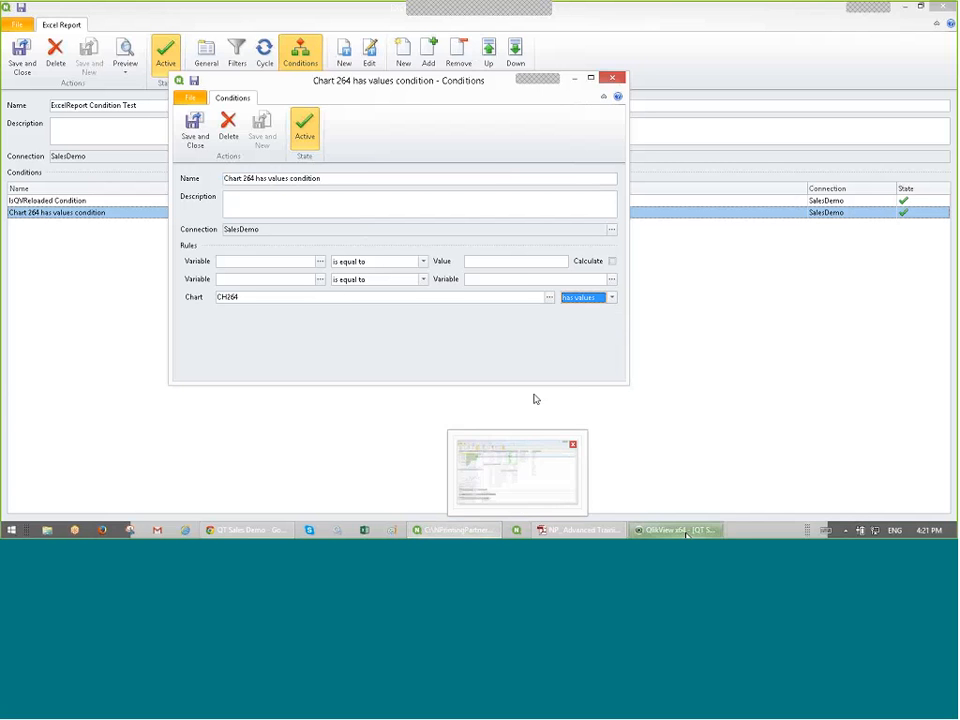
{"action": "left_click", "coordinate": [676, 531]}
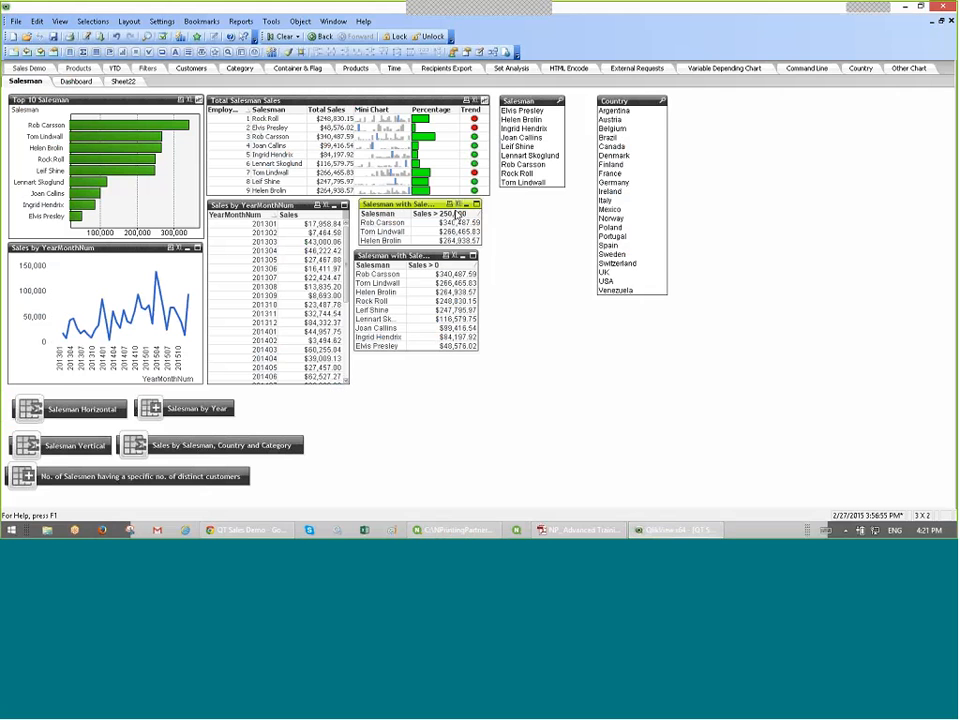
{"action": "left_click", "coordinate": [906, 8]}
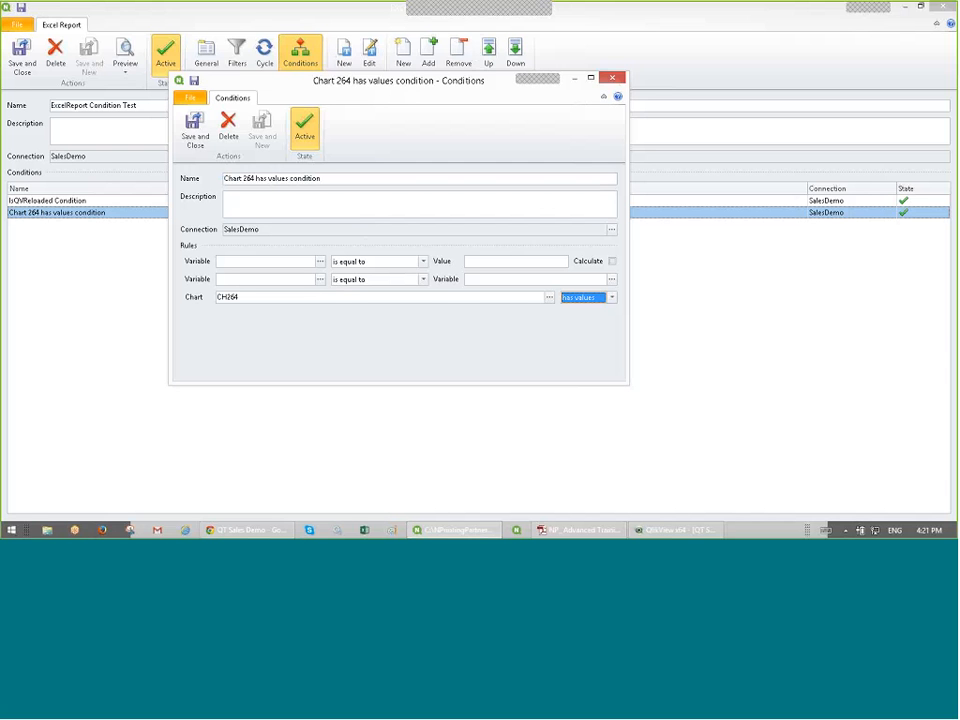
Step: Review the comparison operators and selectable variables of the variable rule, keep "is equal to", and save and close the condition
{"action": "left_click_drag", "start_coordinate": [394, 86], "coordinate": [395, 97]}
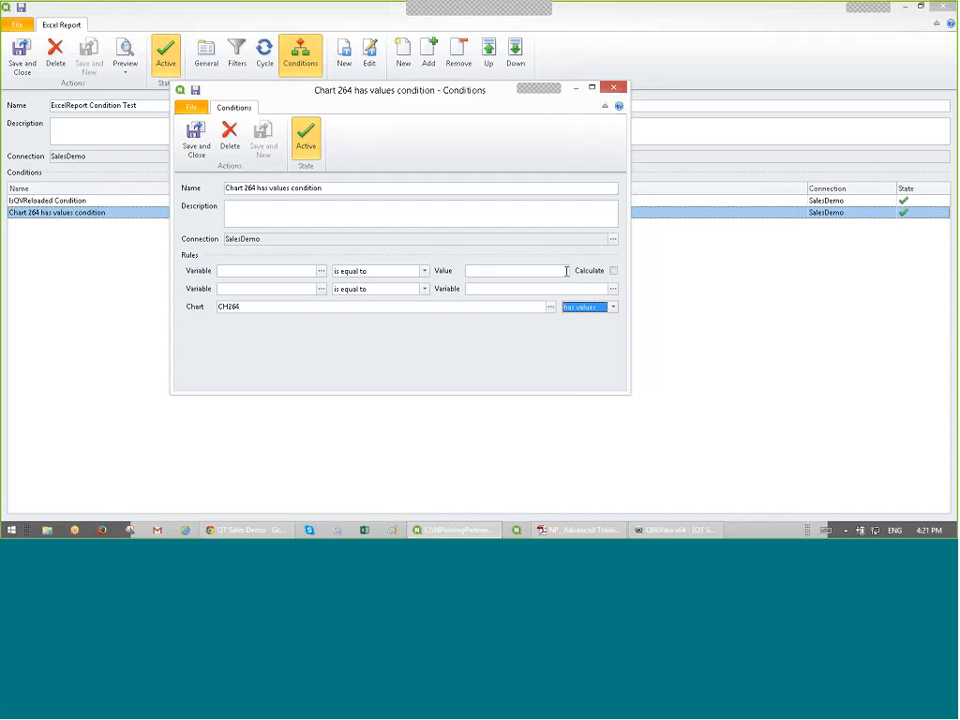
{"action": "left_click", "coordinate": [566, 271]}
{"action": "left_click", "coordinate": [613, 271]}
{"action": "left_click", "coordinate": [613, 271]}
{"action": "left_click", "coordinate": [424, 271]}
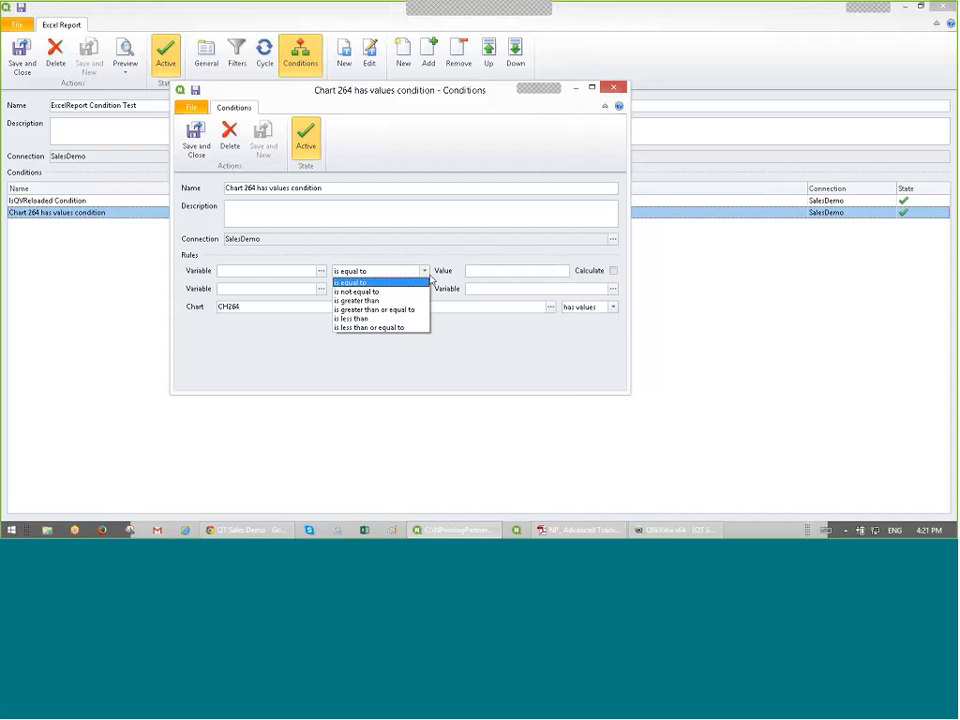
{"action": "left_click", "coordinate": [426, 278]}
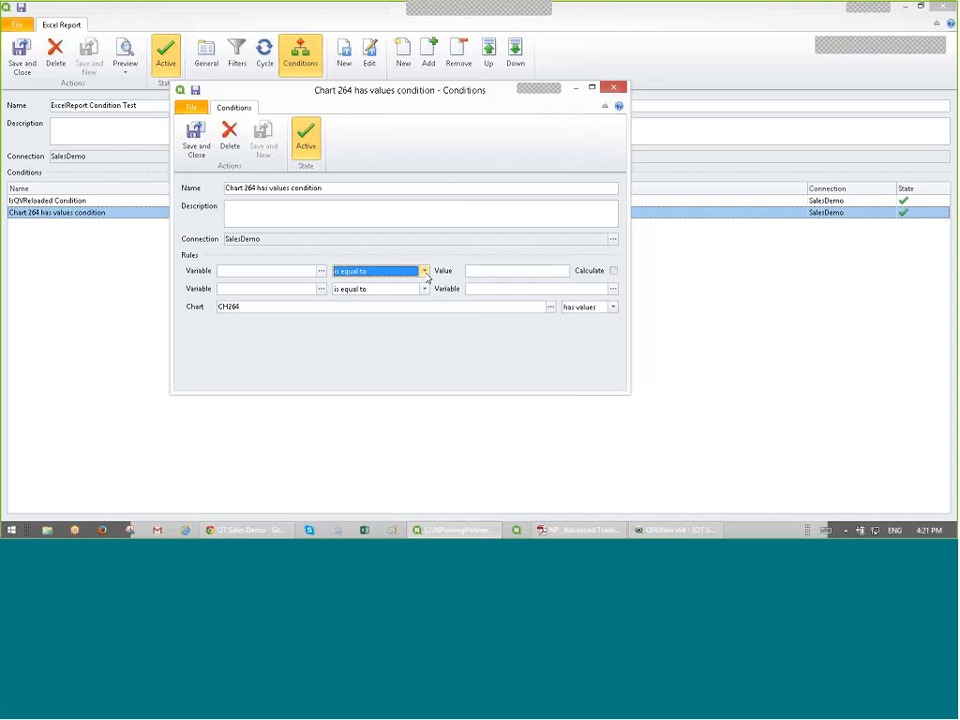
{"action": "left_click", "coordinate": [321, 272]}
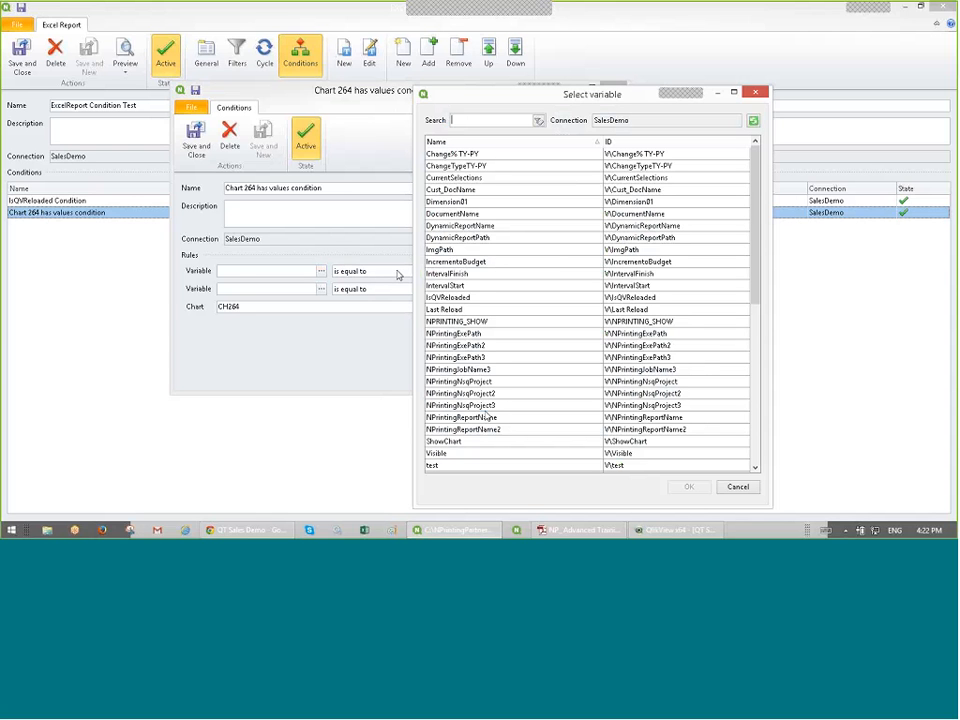
{"action": "left_click", "coordinate": [756, 92]}
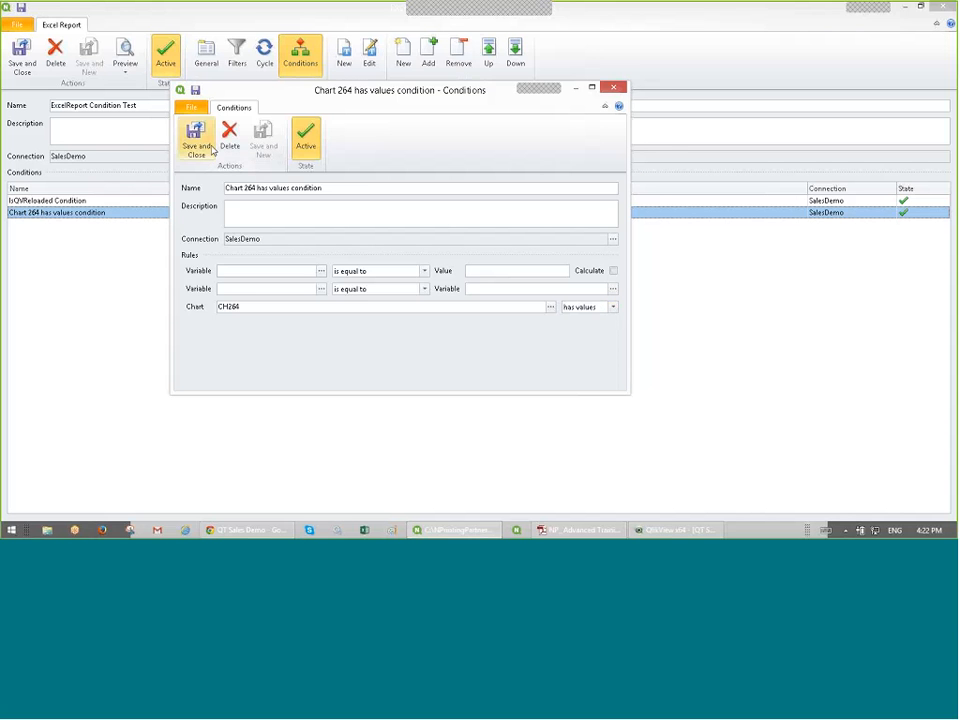
{"action": "left_click", "coordinate": [197, 147]}
Step: Review the variable rule of the IsQVReloaded Condition, and save and close both the condition and the Excel report
{"action": "double_click", "coordinate": [156, 202]}
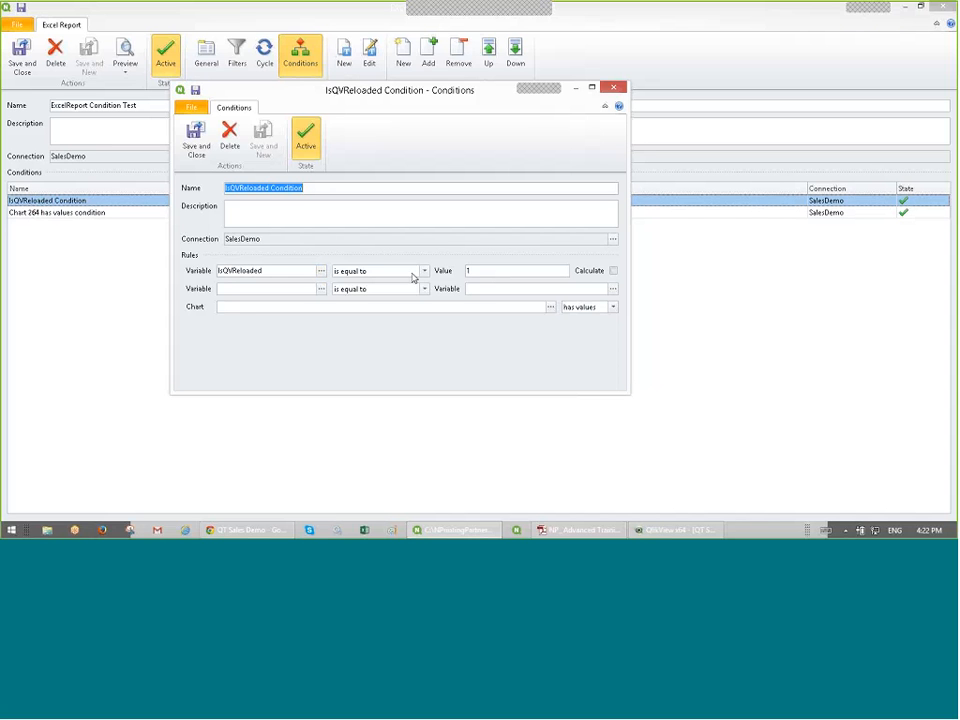
{"action": "left_click", "coordinate": [476, 270]}
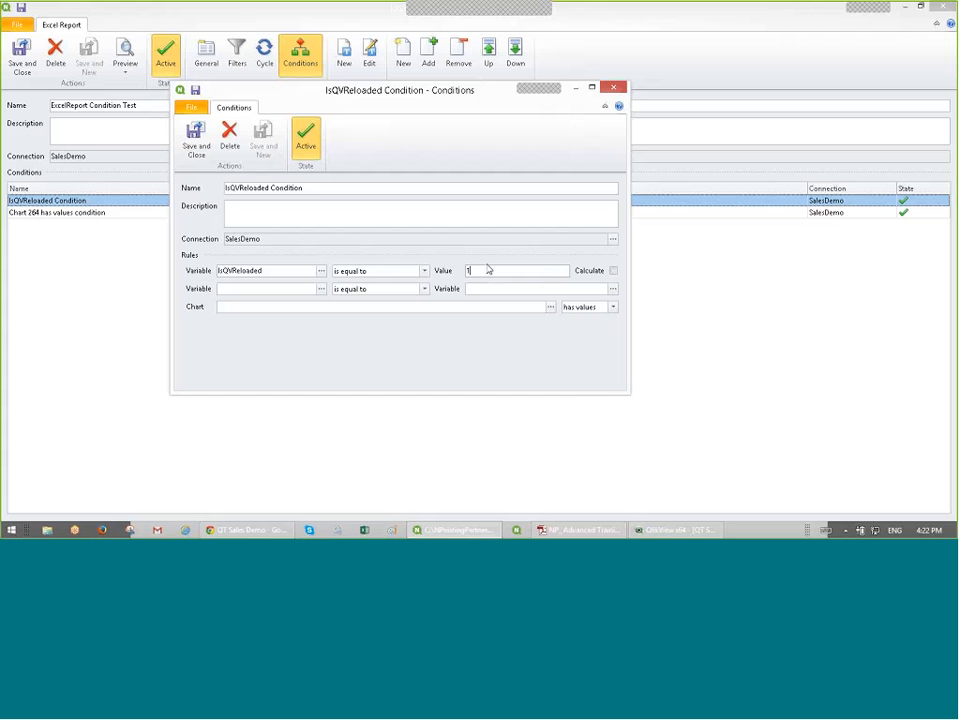
{"action": "left_click", "coordinate": [195, 136]}
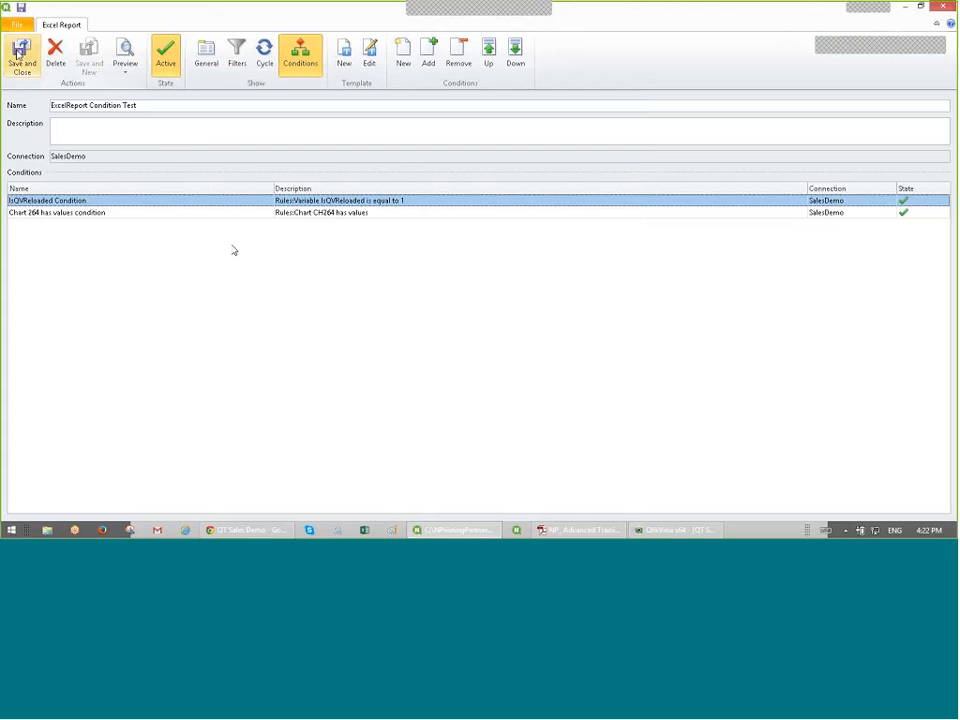
{"action": "left_click", "coordinate": [21, 55]}
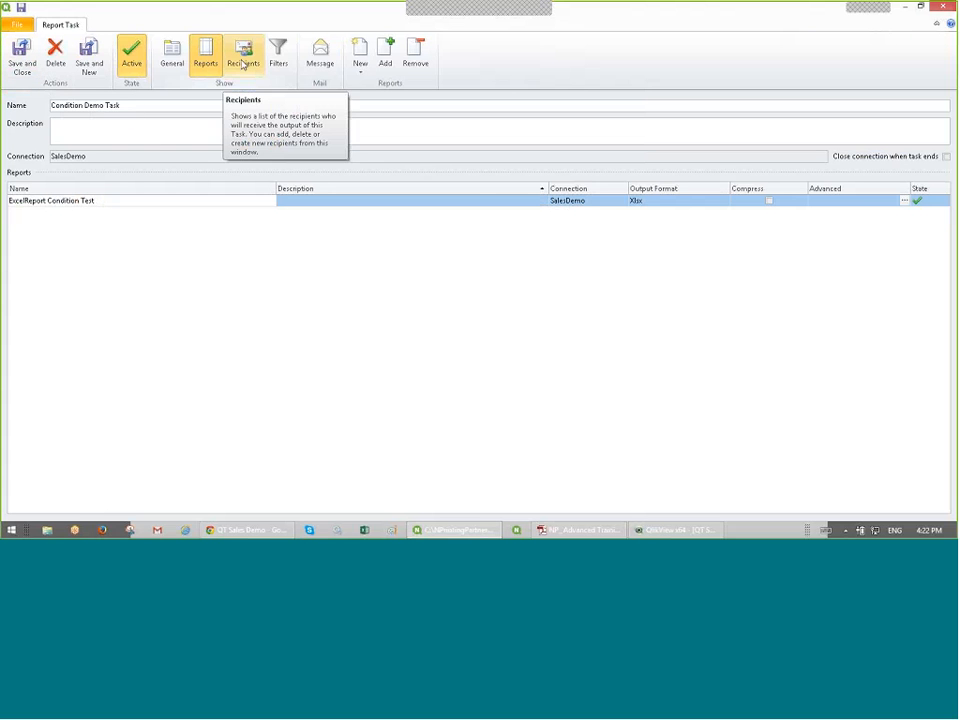
Step: Show the report task's recipients, and review the second recipient's filter and its Salesman field before closing both
{"action": "left_click", "coordinate": [243, 60]}
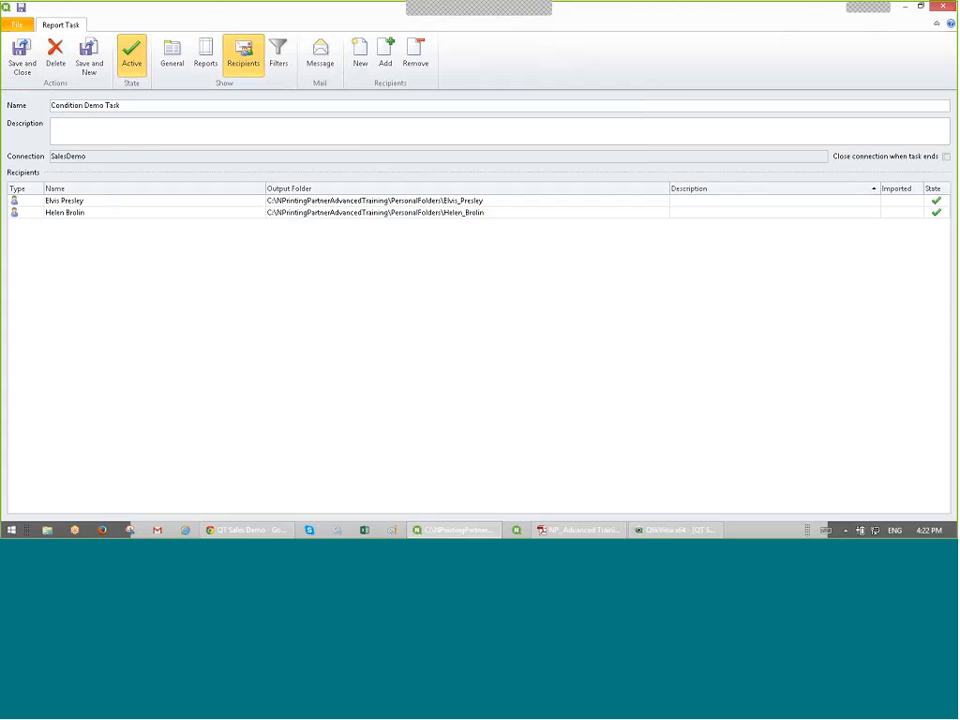
{"action": "left_click", "coordinate": [211, 214]}
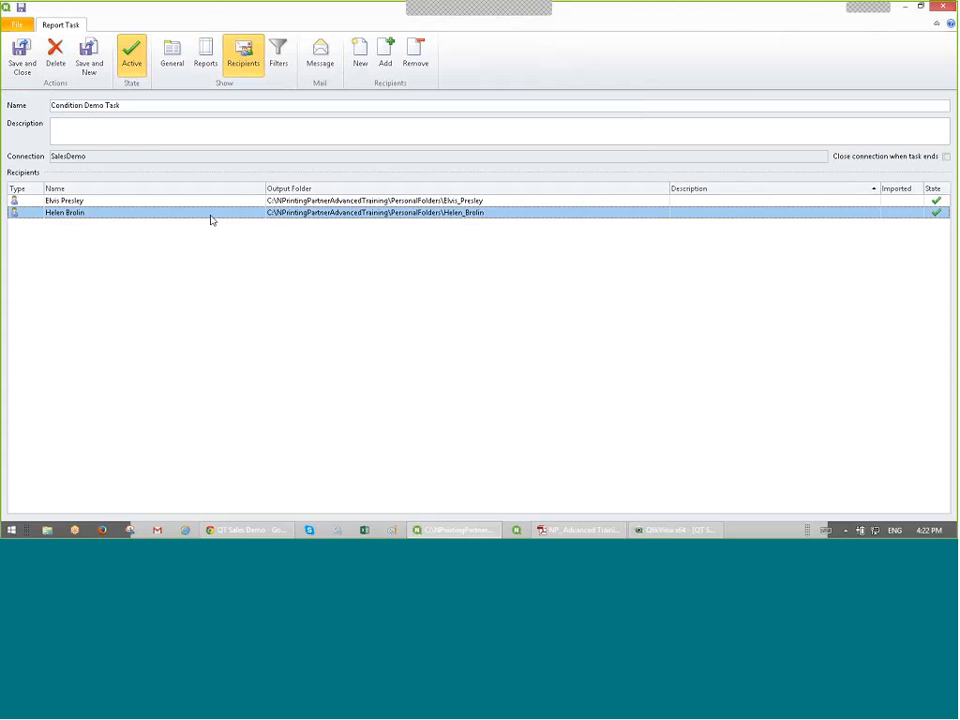
{"action": "double_click", "coordinate": [211, 216]}
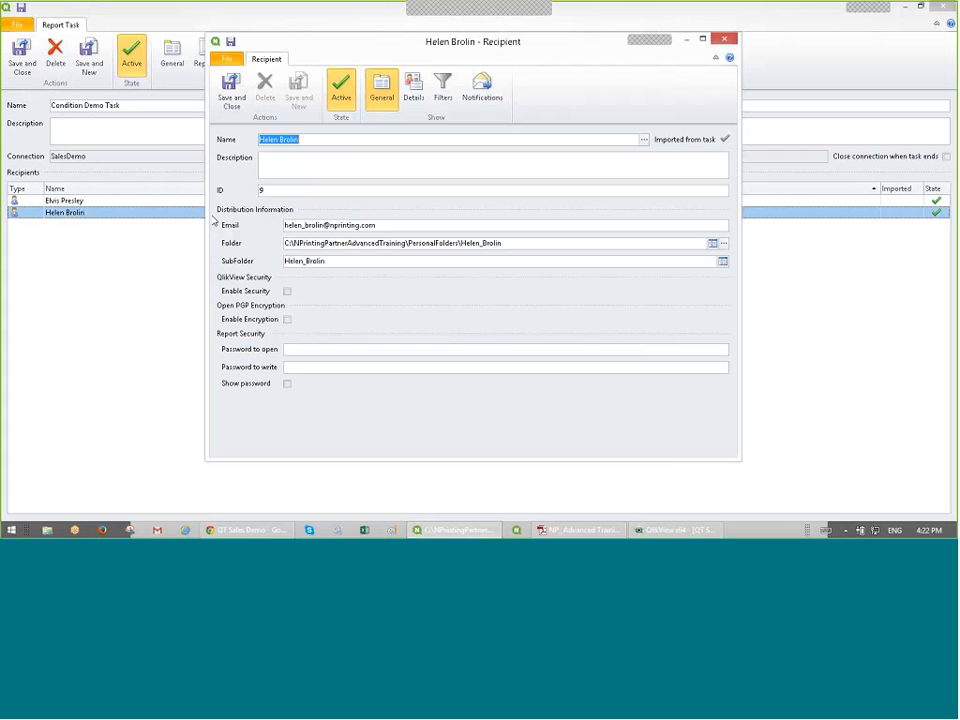
{"action": "left_click", "coordinate": [442, 92]}
{"action": "left_click", "coordinate": [365, 256]}
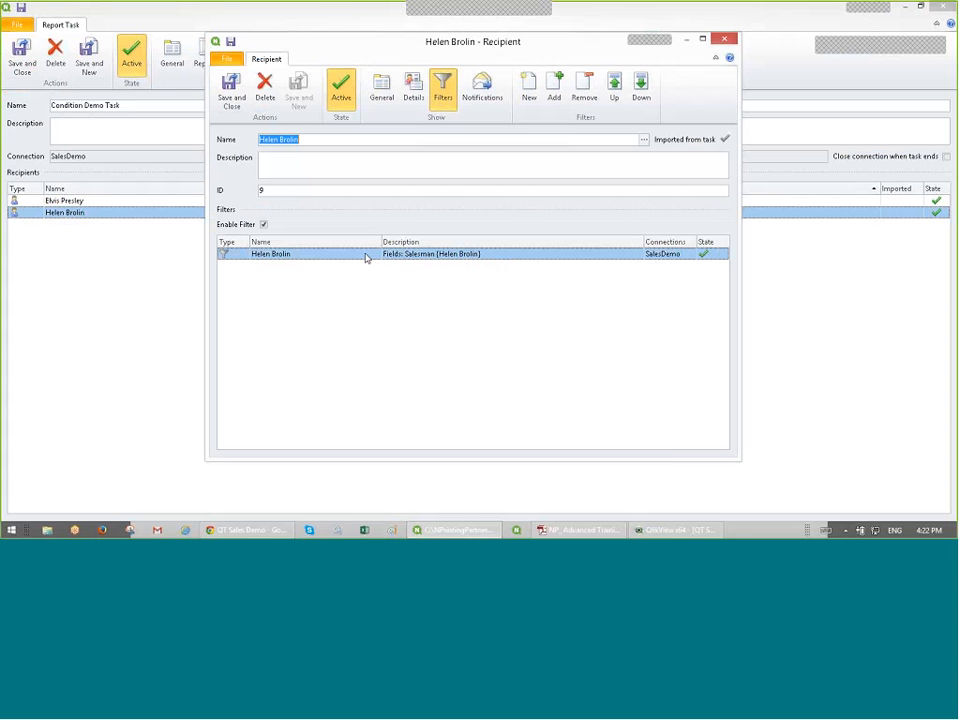
{"action": "double_click", "coordinate": [365, 256]}
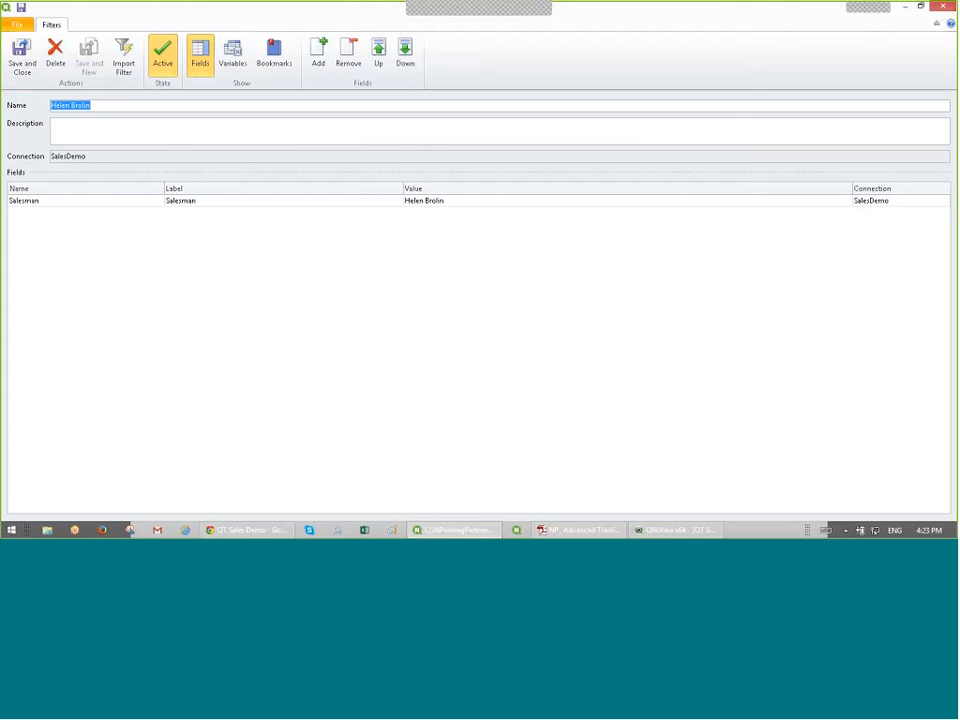
{"action": "left_click", "coordinate": [21, 58]}
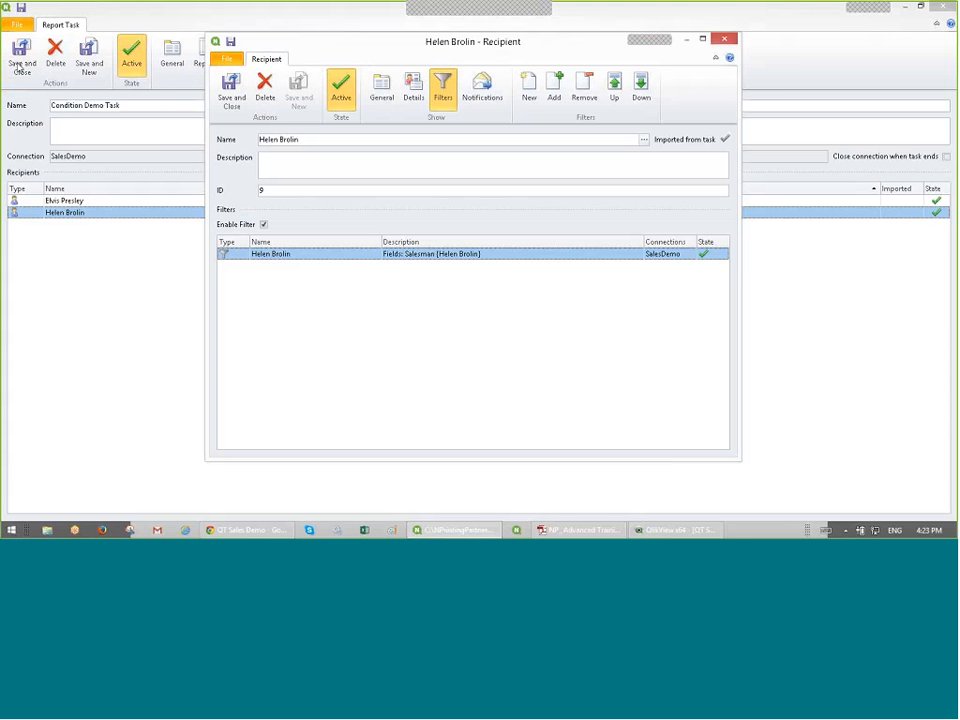
{"action": "left_click", "coordinate": [228, 88]}
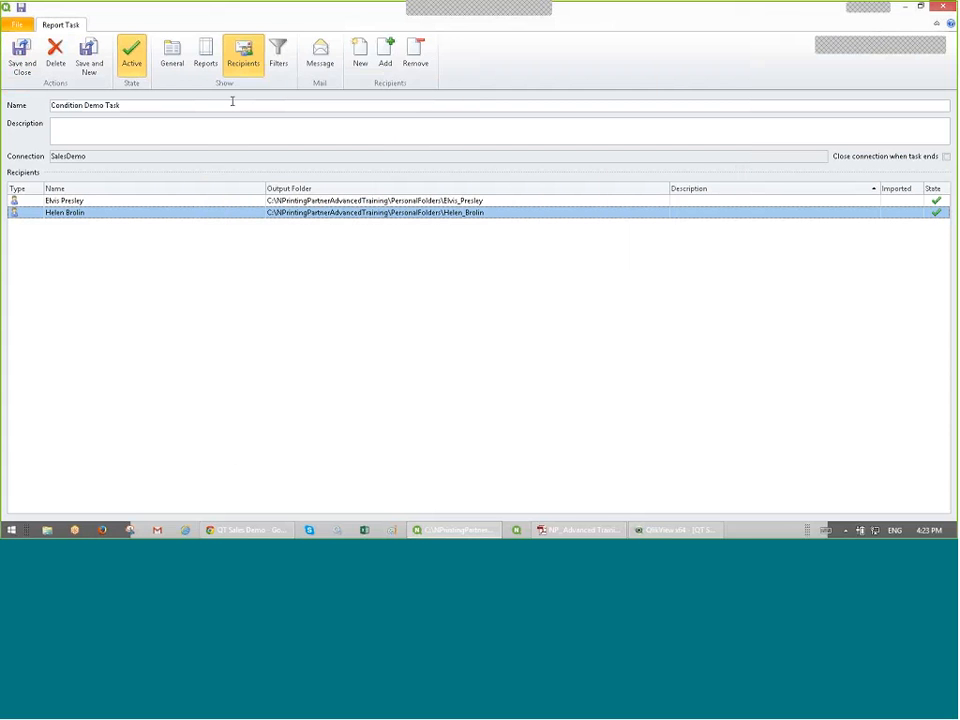
Step: Review the filter assigned to the first recipient in the task, and close the recipient
{"action": "double_click", "coordinate": [156, 203]}
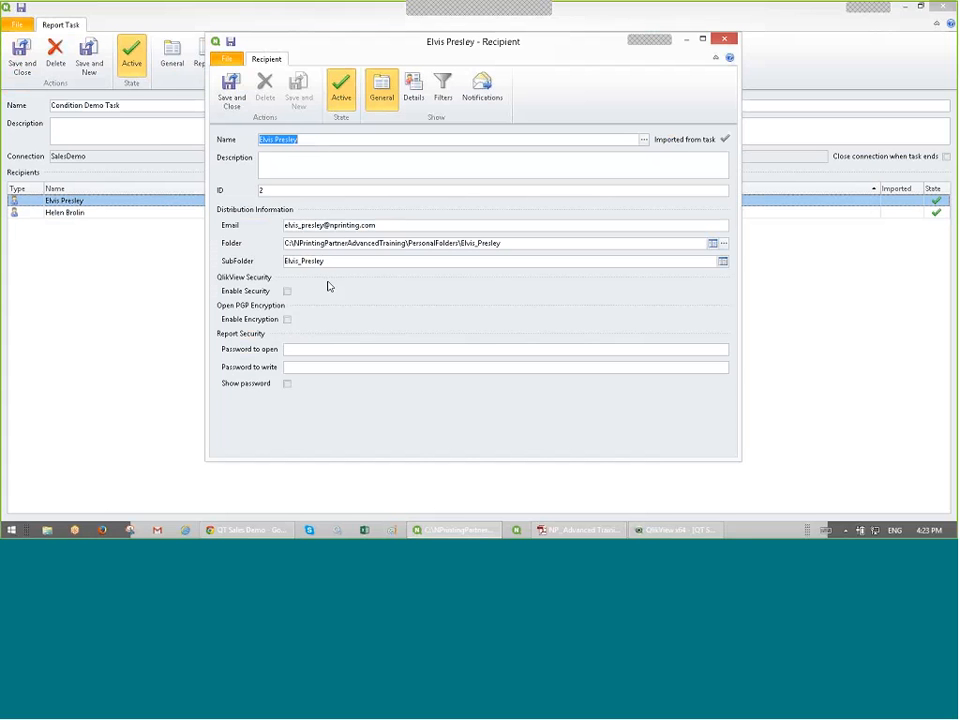
{"action": "left_click", "coordinate": [443, 100]}
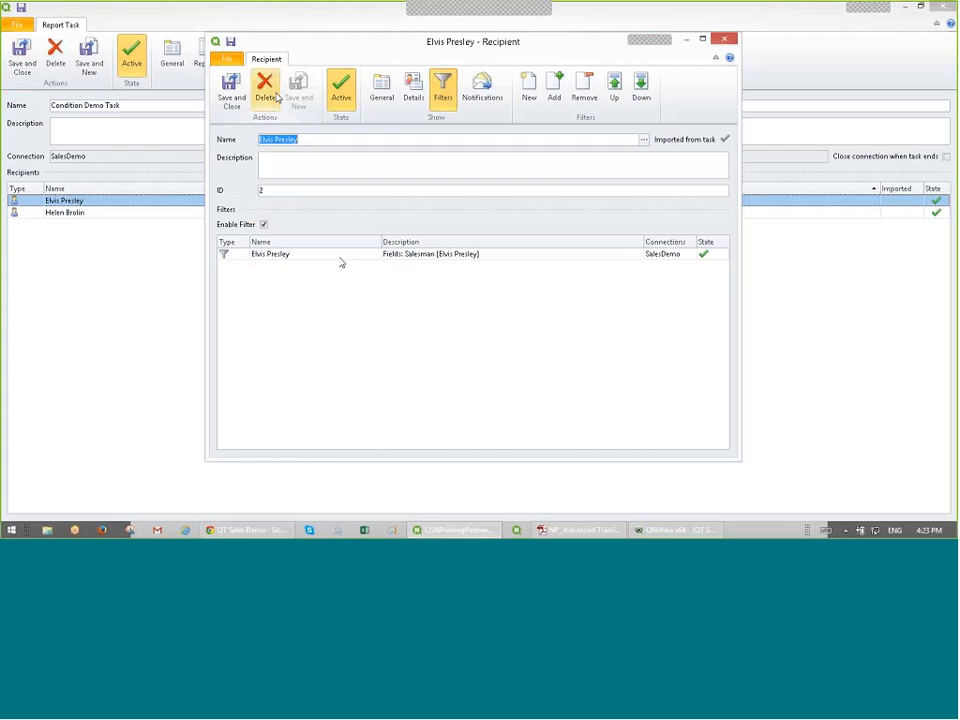
{"action": "left_click", "coordinate": [235, 97]}
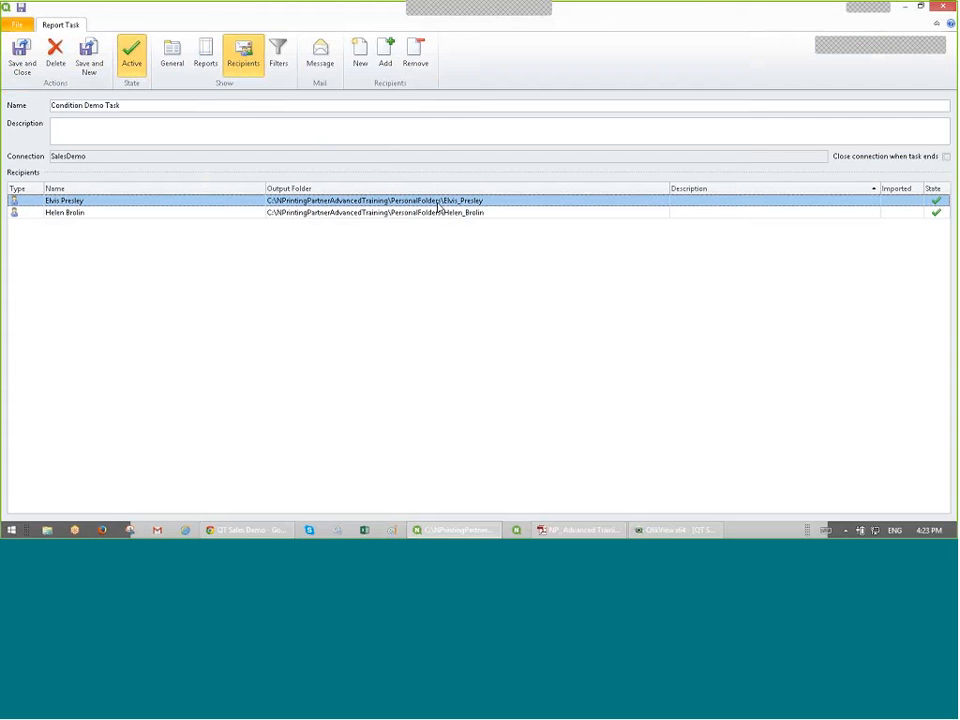
Step: Check the task's email message settings, return to its recipients, and save and close the task
{"action": "left_click", "coordinate": [321, 58]}
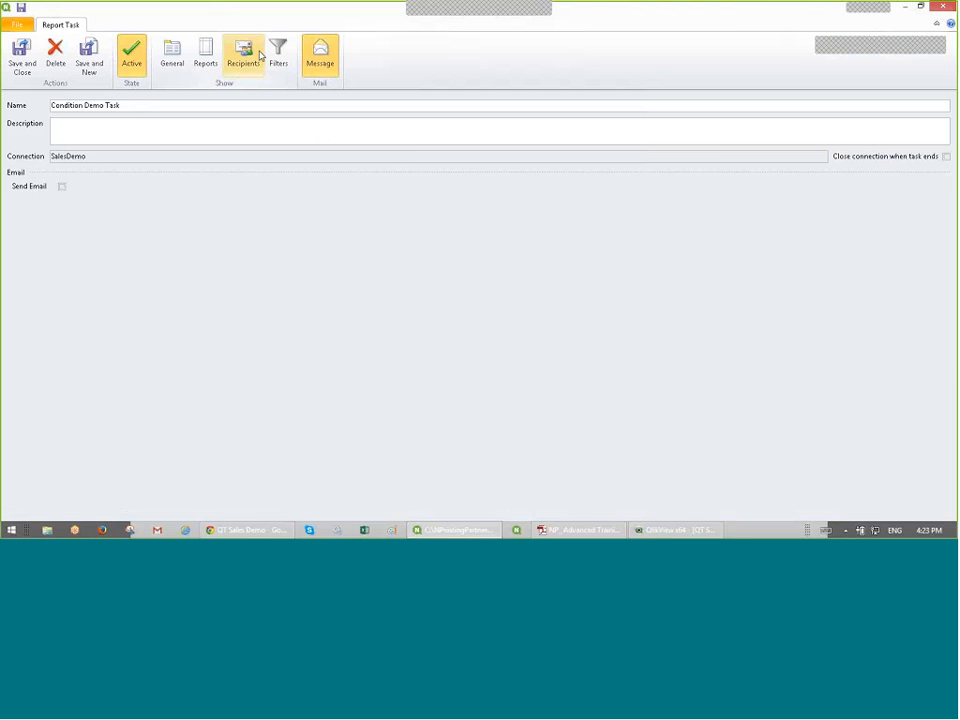
{"action": "left_click", "coordinate": [254, 54]}
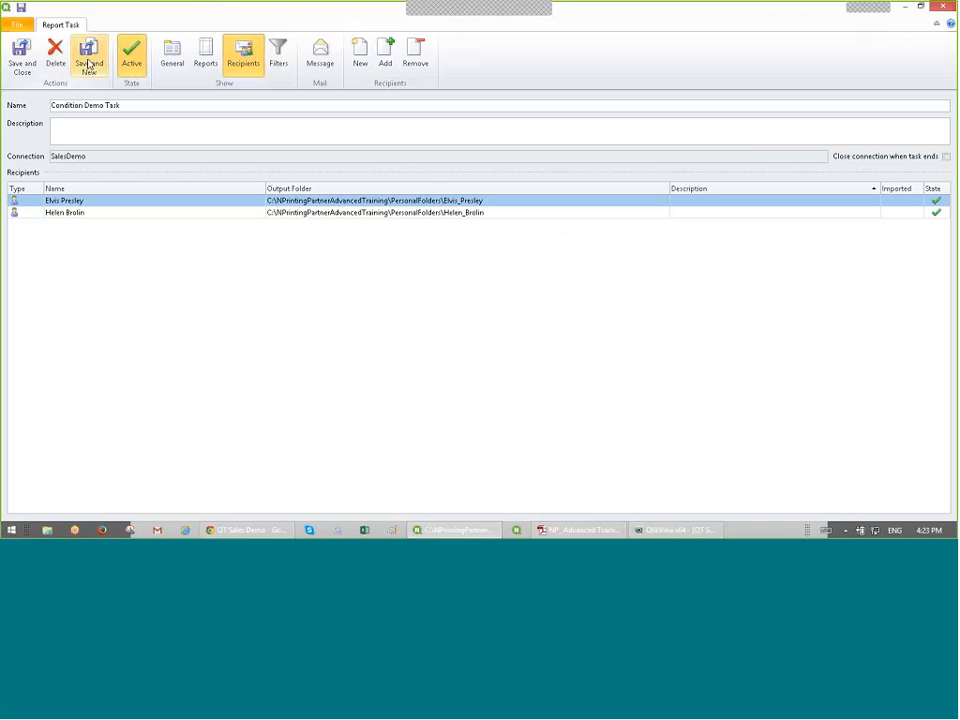
{"action": "left_click", "coordinate": [22, 60]}
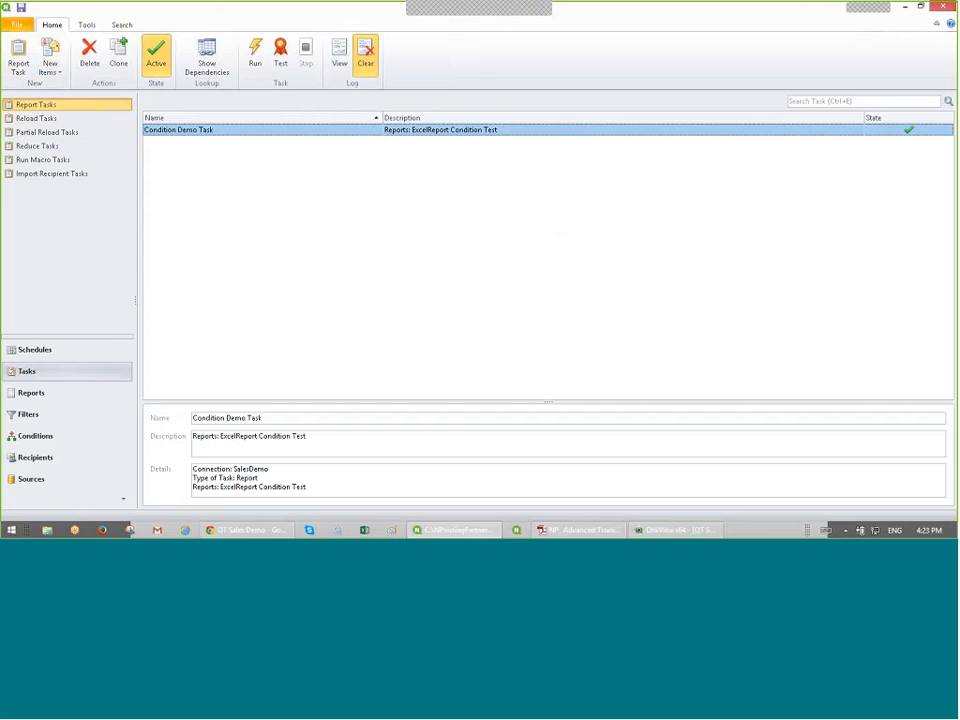
Step: Review the Condition Demo Task's custom output folder types, set the output back to Recipient folder, and save and close the task
{"action": "double_click", "coordinate": [194, 133]}
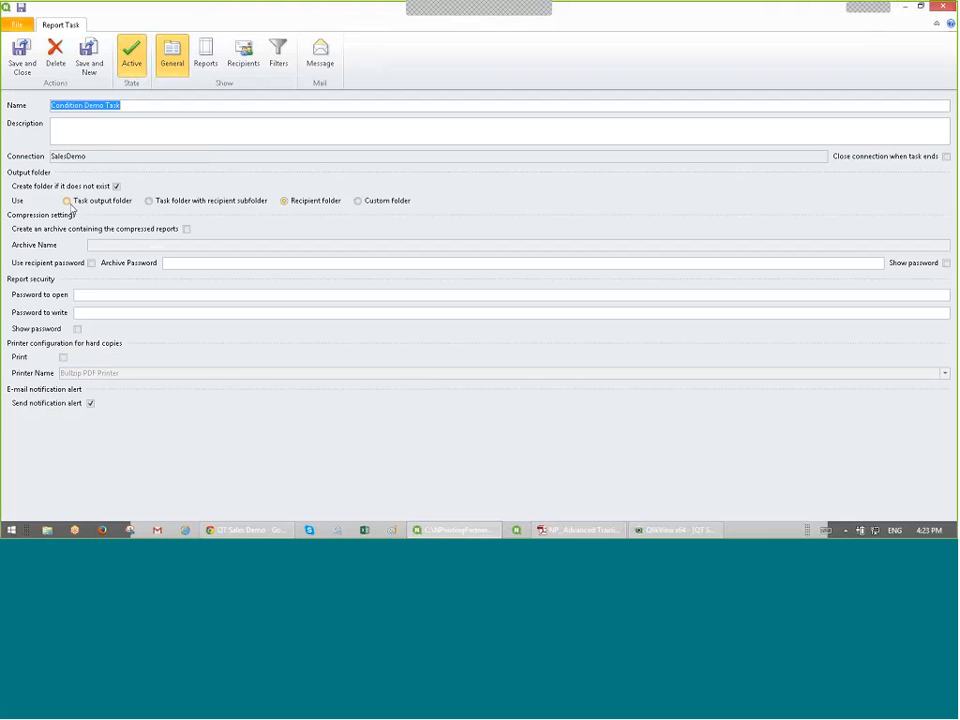
{"action": "left_click", "coordinate": [358, 202]}
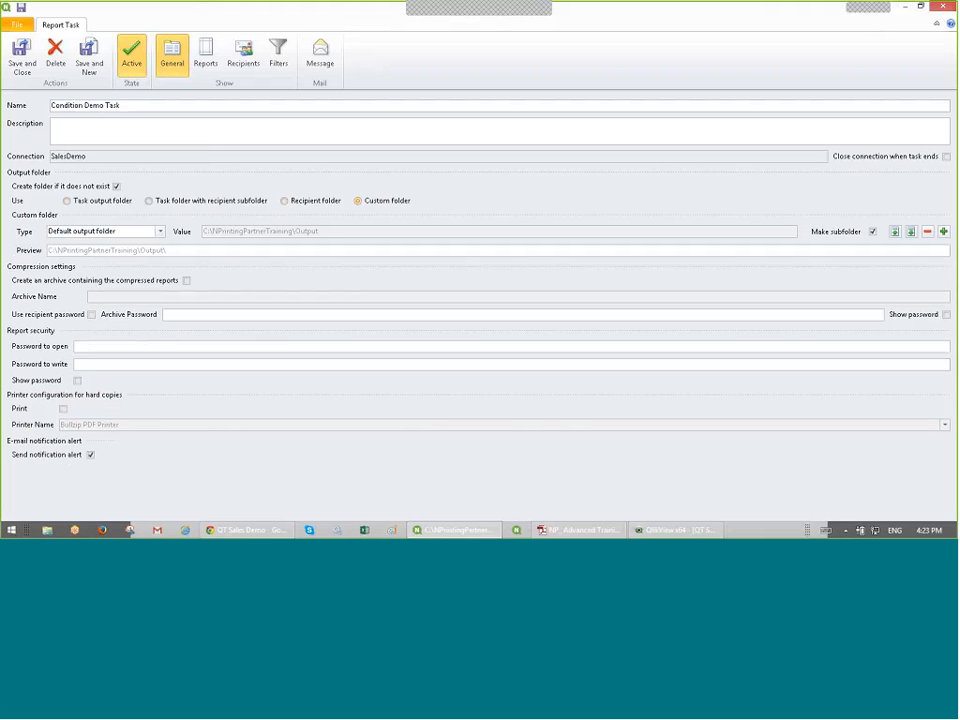
{"action": "left_click", "coordinate": [160, 232]}
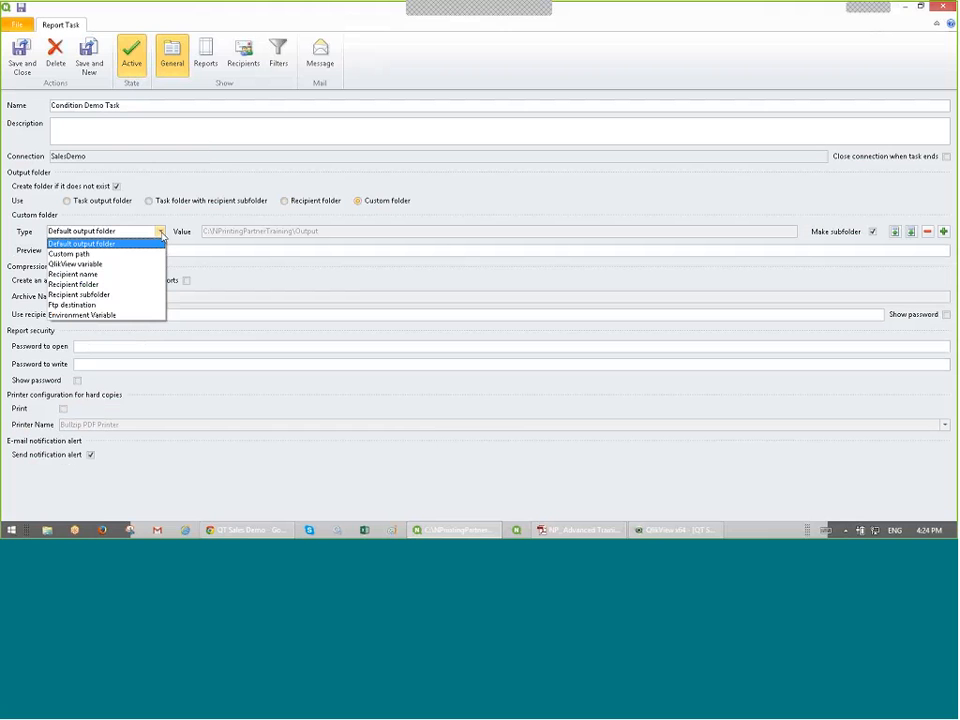
{"action": "left_click", "coordinate": [161, 235]}
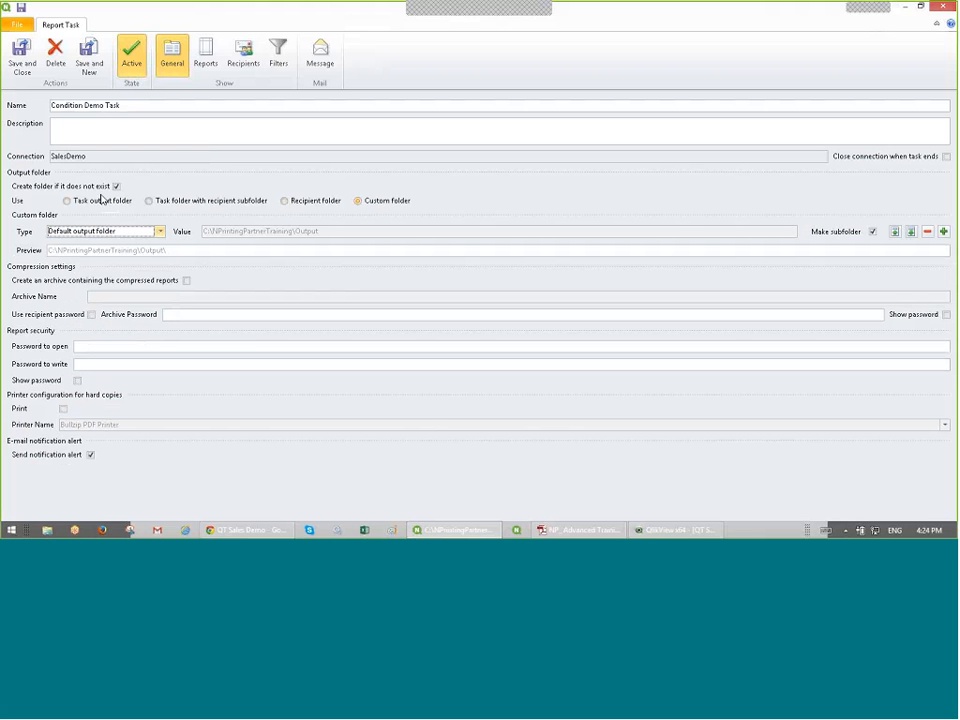
{"action": "left_click", "coordinate": [284, 201]}
{"action": "left_click", "coordinate": [21, 55]}
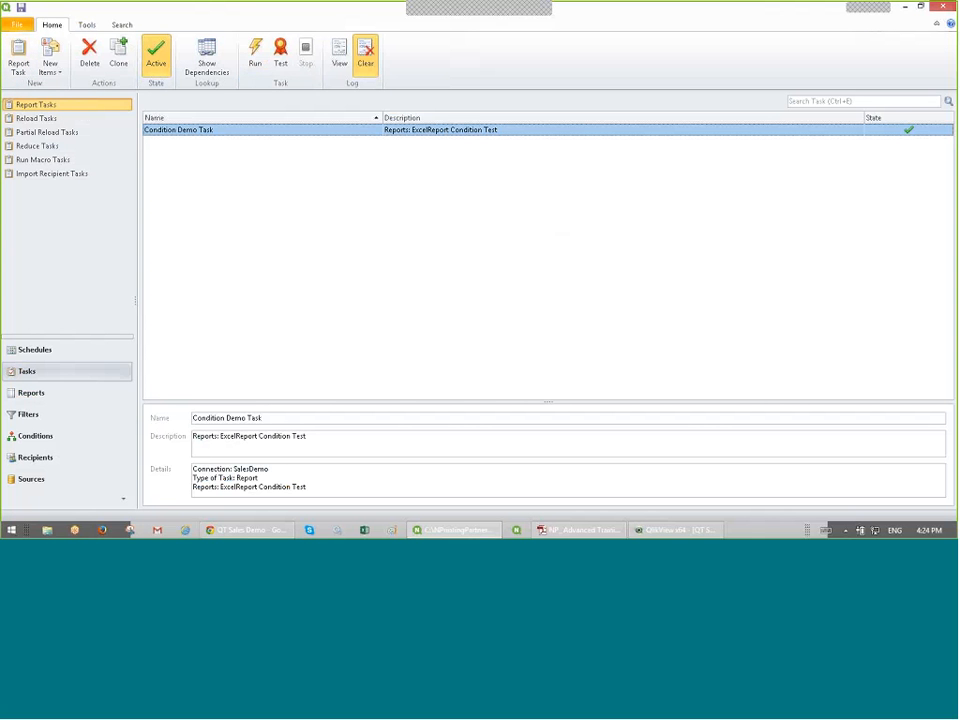
Step: Run the Condition Demo Task and examine the log entries for the first recipient's filter, report and IsQVReloaded Condition
{"action": "left_click", "coordinate": [258, 58]}
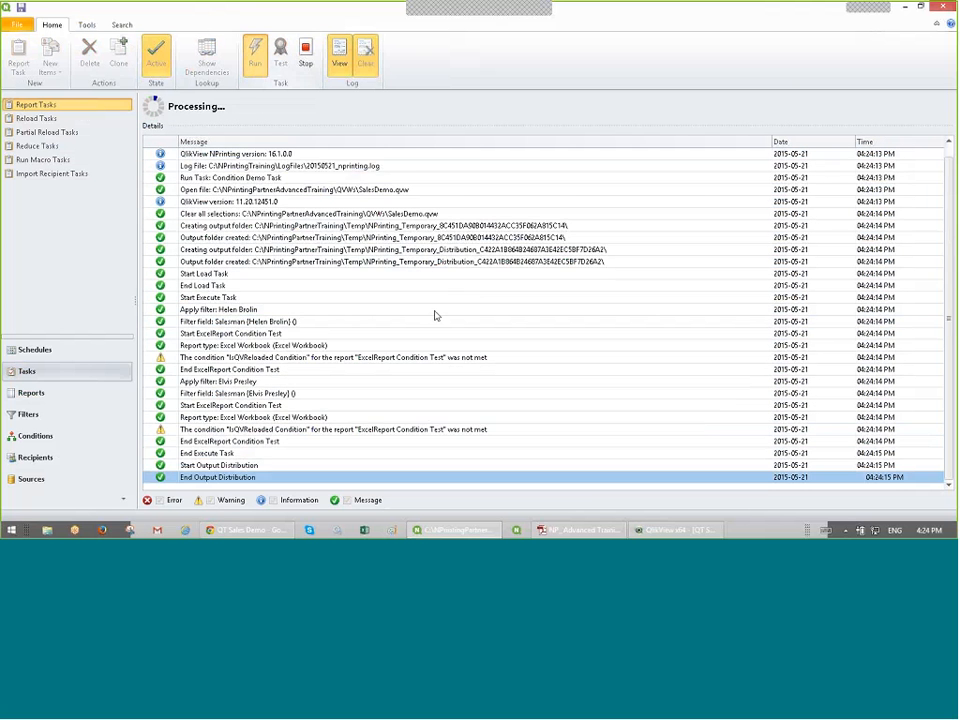
{"action": "left_click", "coordinate": [186, 320]}
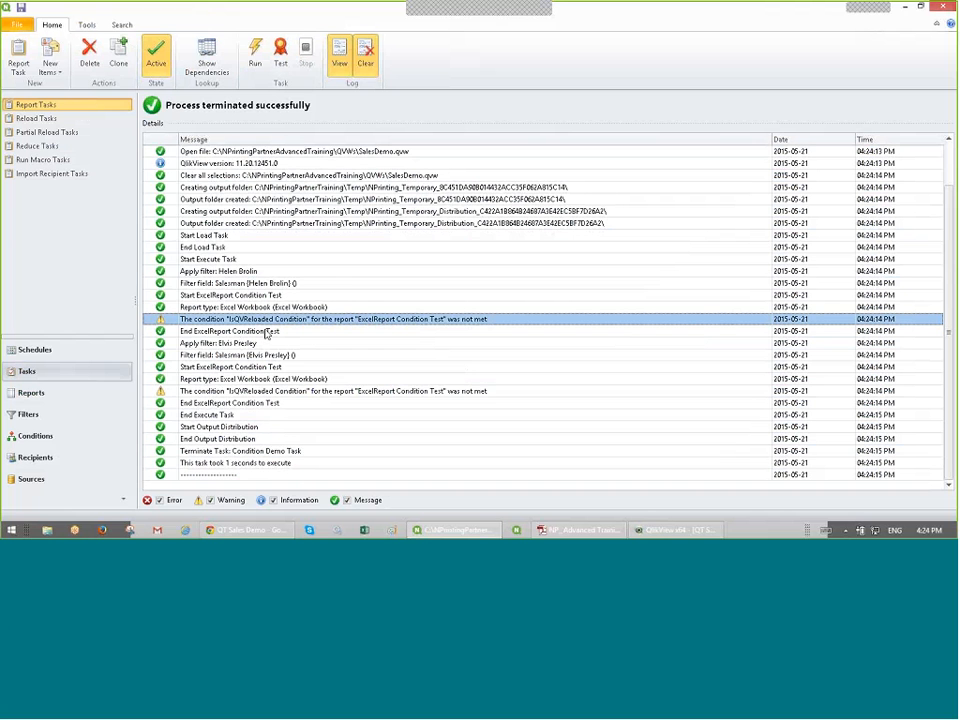
{"action": "left_click", "coordinate": [244, 271]}
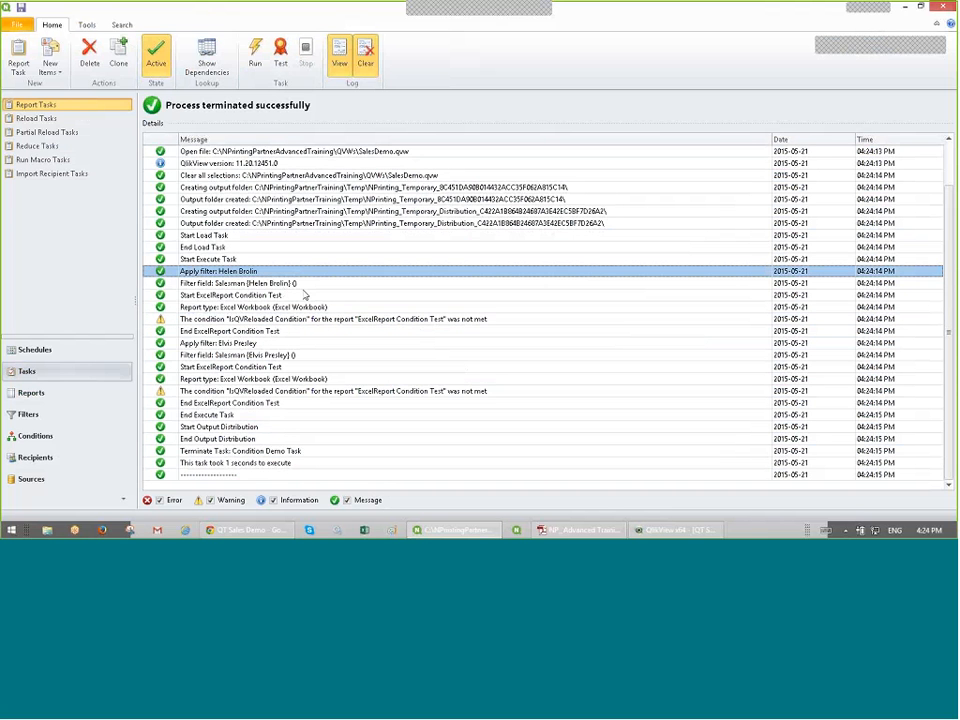
{"action": "left_click", "coordinate": [305, 295]}
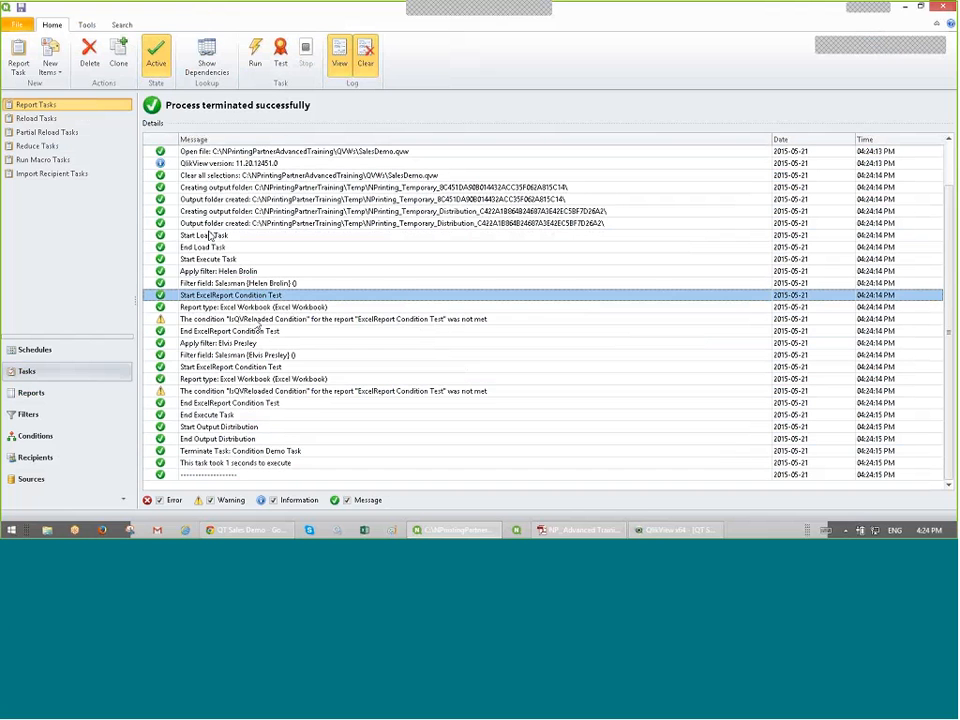
{"action": "left_click", "coordinate": [258, 320]}
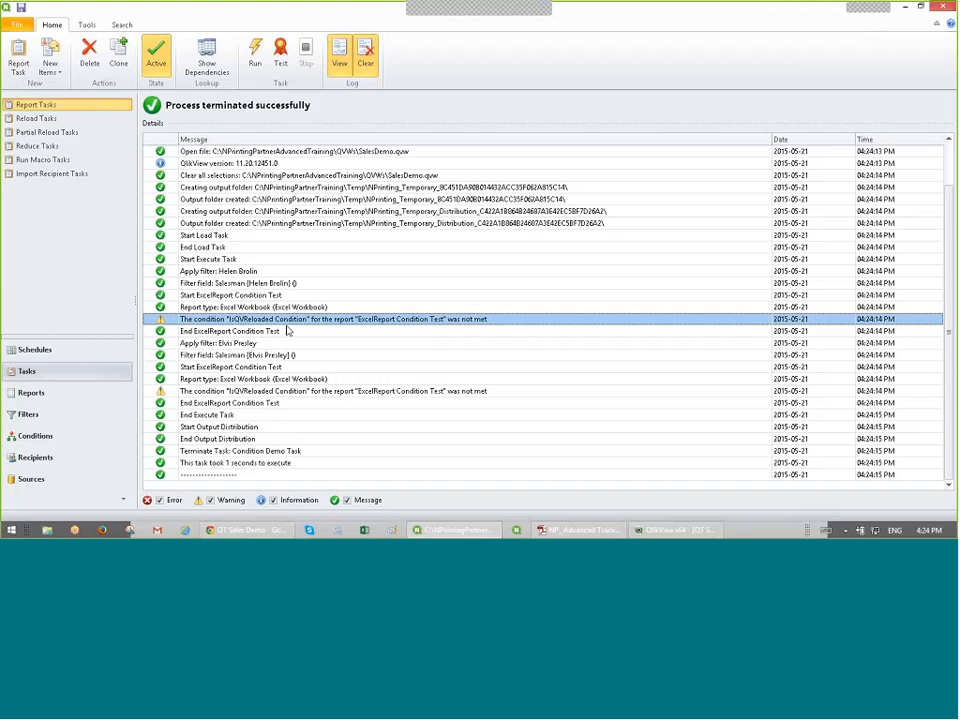
Step: Examine the second recipient's log entries and compare the IsQVReloaded Condition entries logged for both recipients
{"action": "left_click", "coordinate": [287, 329]}
{"action": "left_click", "coordinate": [263, 344]}
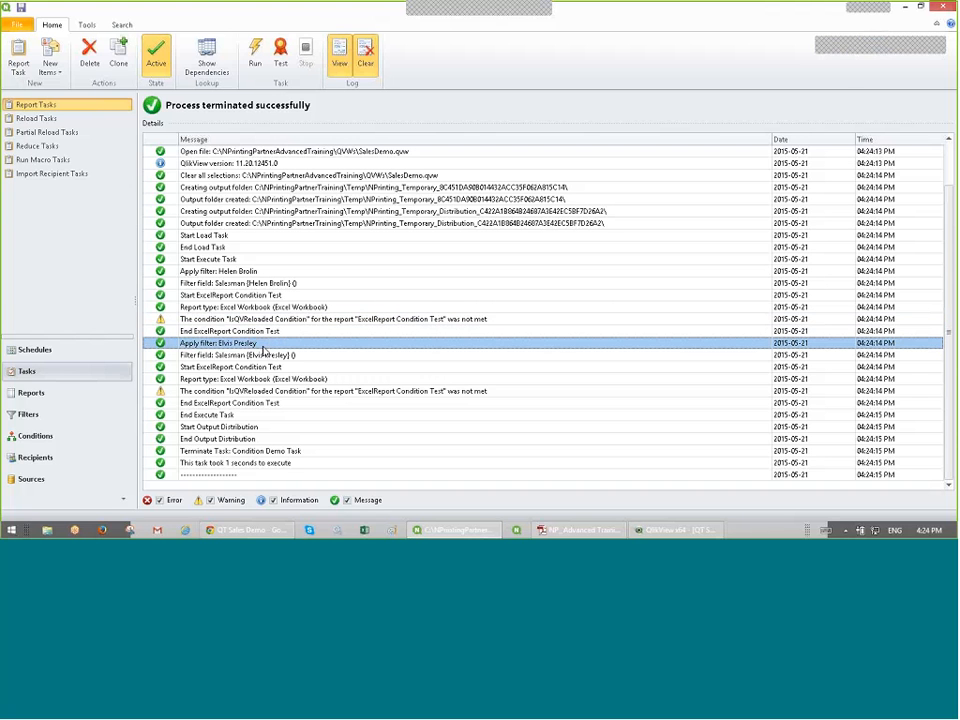
{"action": "left_click", "coordinate": [271, 358]}
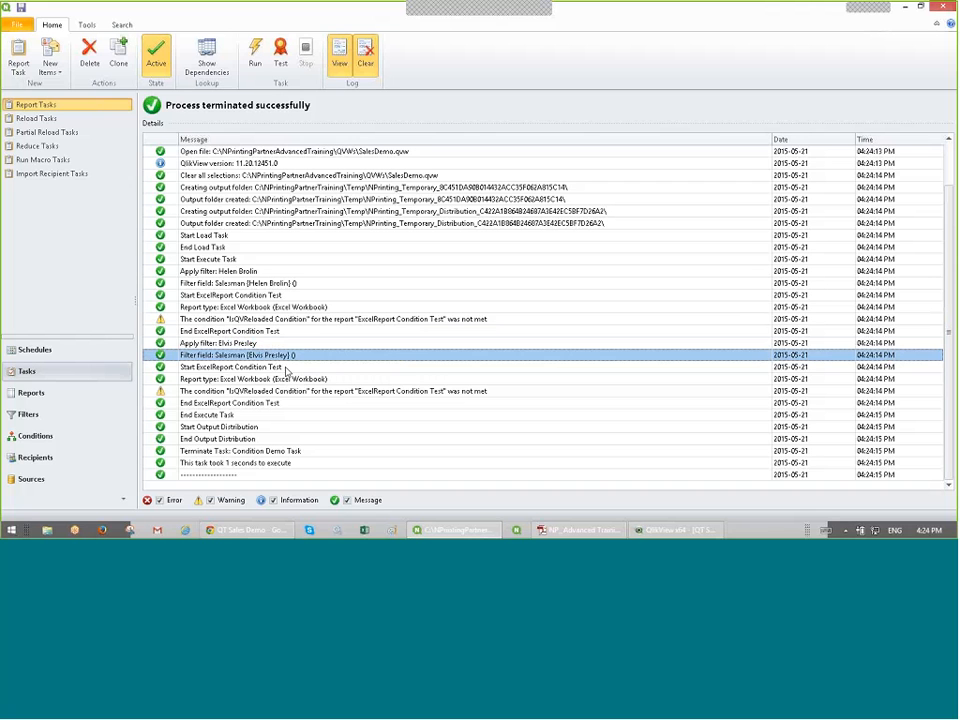
{"action": "left_click", "coordinate": [287, 368]}
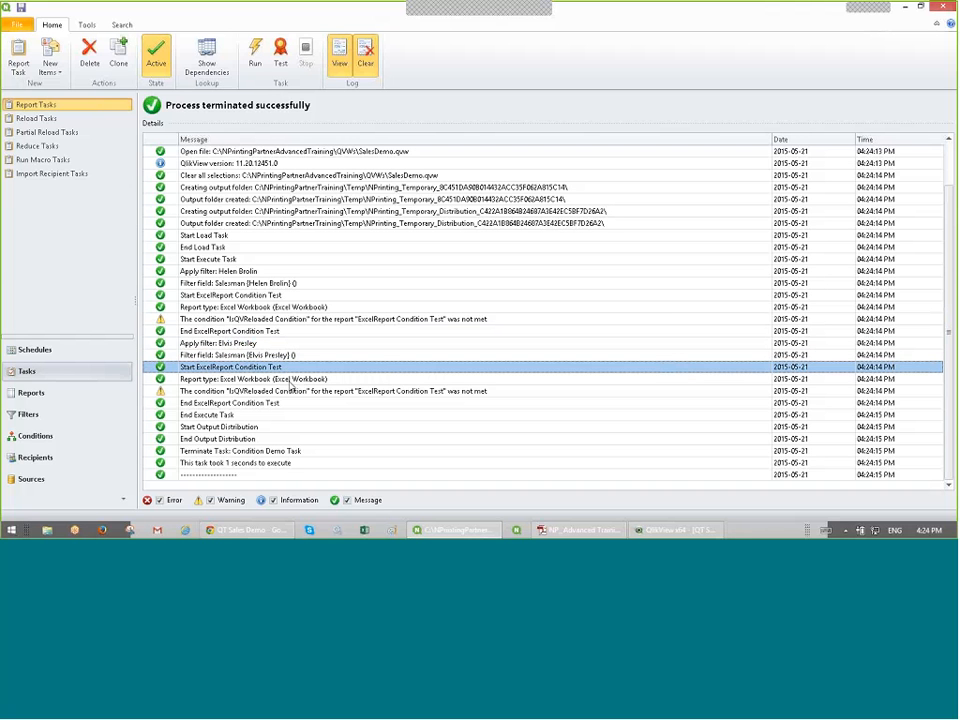
{"action": "left_click", "coordinate": [290, 380]}
{"action": "left_click", "coordinate": [320, 391]}
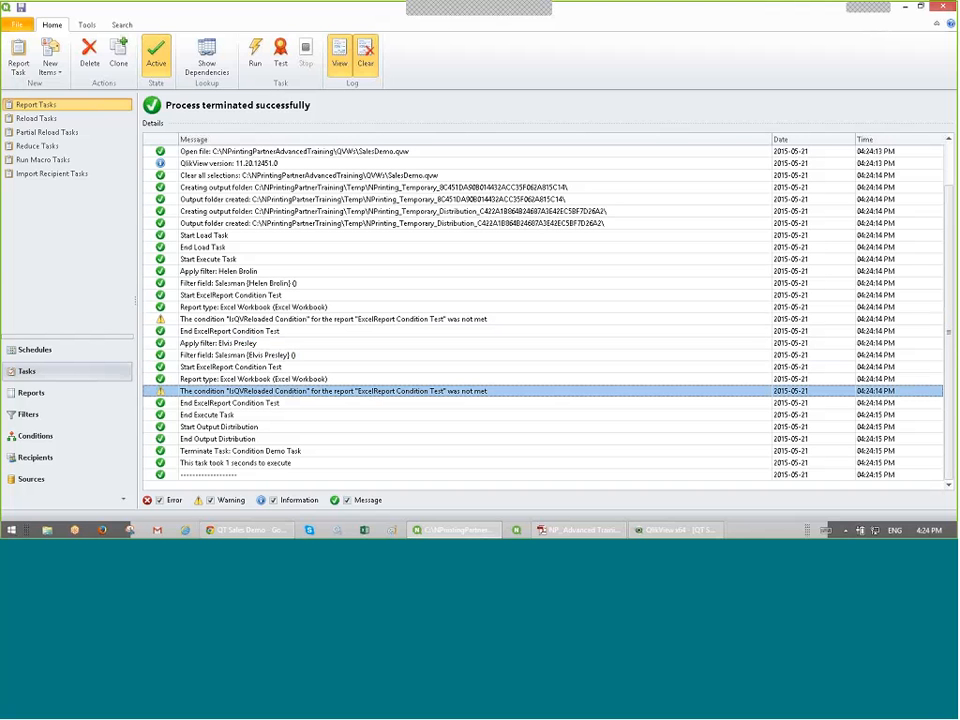
{"action": "left_click", "coordinate": [320, 321]}
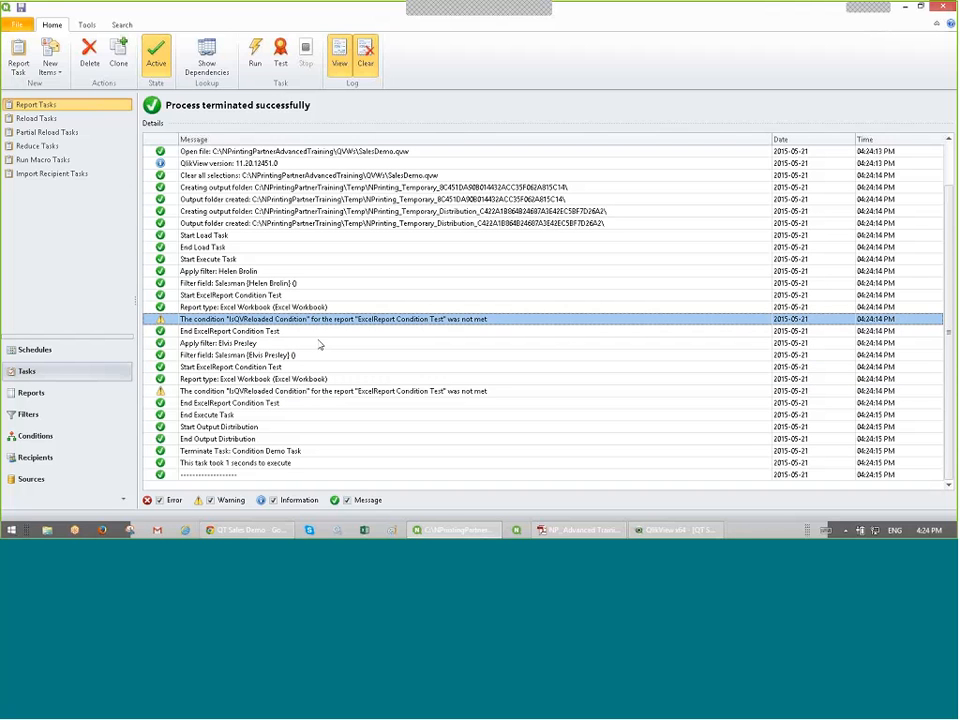
{"action": "left_click", "coordinate": [314, 391]}
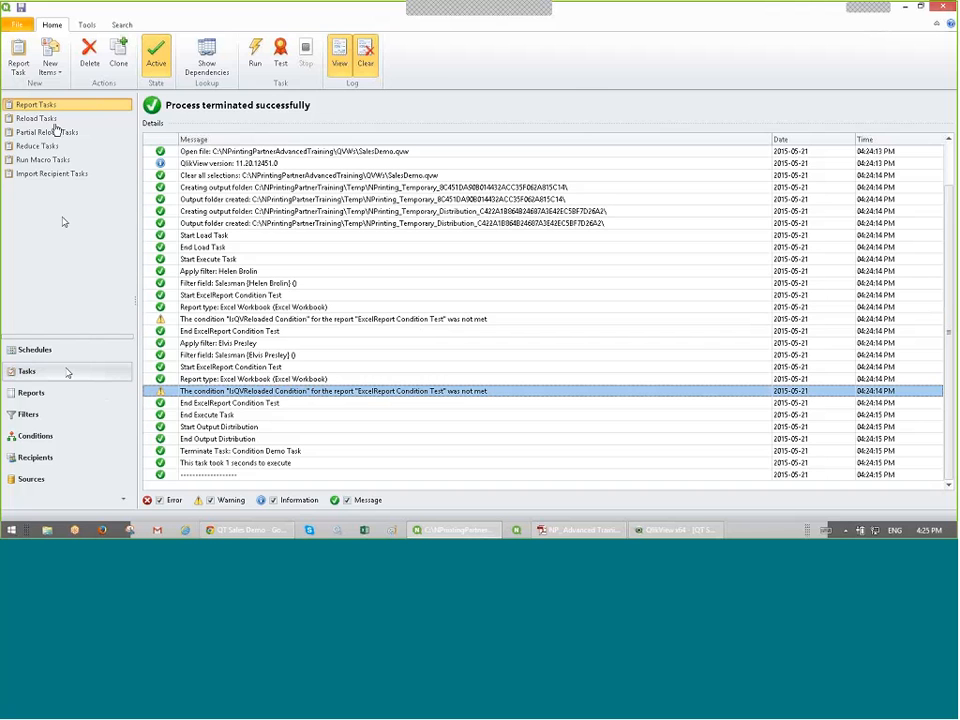
Step: Set the value in the IsQVReloaded Condition's variable rule to 0, and save and close the condition
{"action": "left_click", "coordinate": [58, 437]}
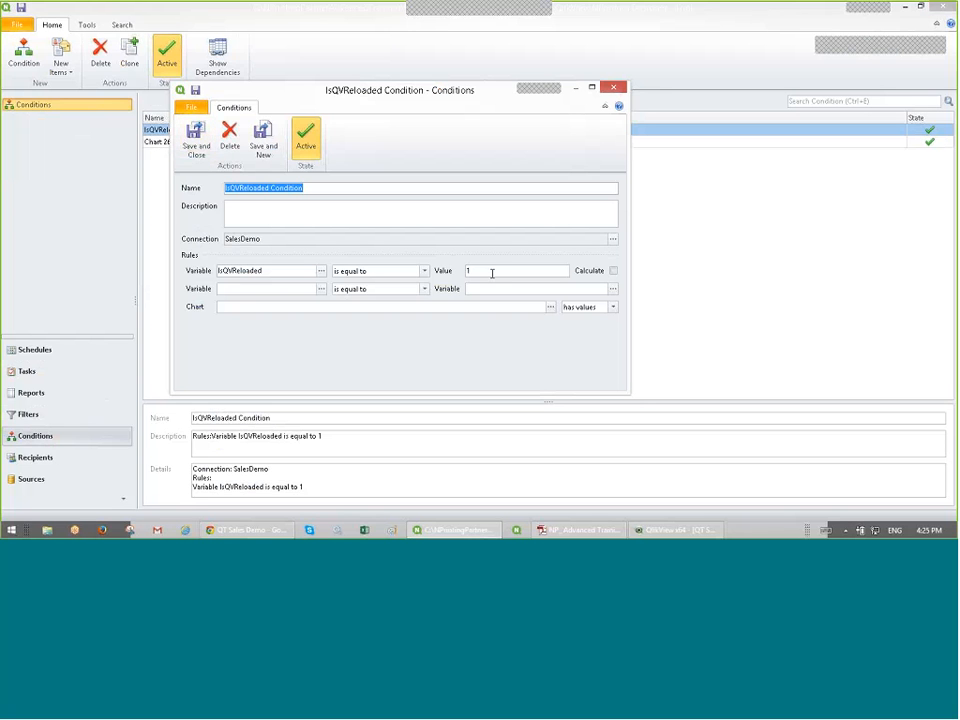
{"action": "left_click", "coordinate": [199, 143]}
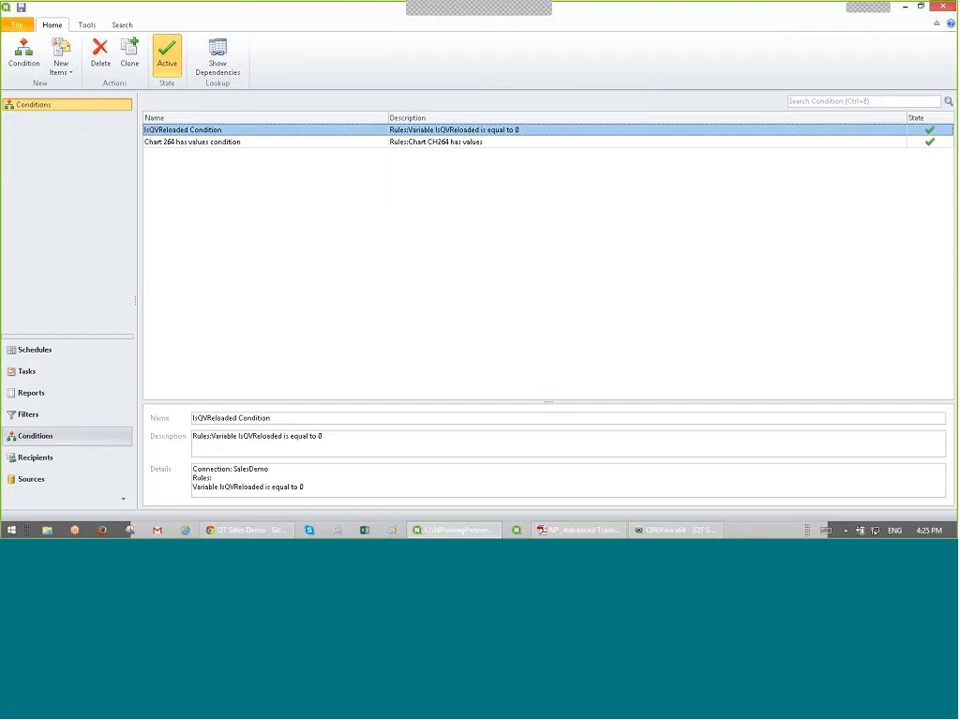
Step: Return to the report tasks and run the Condition Demo Task again
{"action": "left_click", "coordinate": [60, 371]}
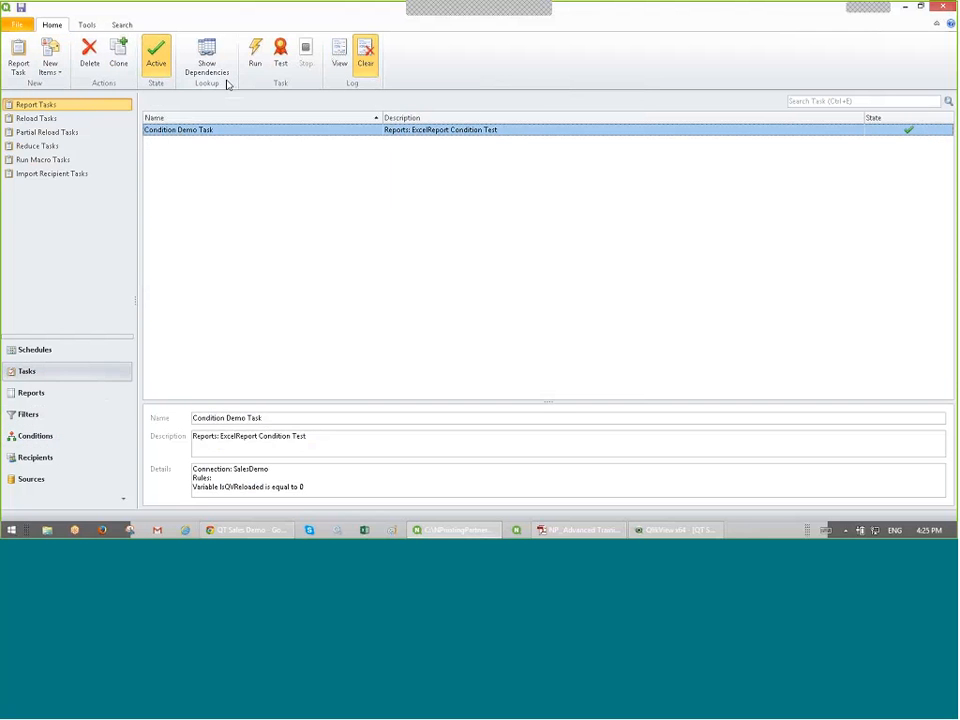
{"action": "left_click", "coordinate": [253, 60]}
{"action": "left_click", "coordinate": [253, 60]}
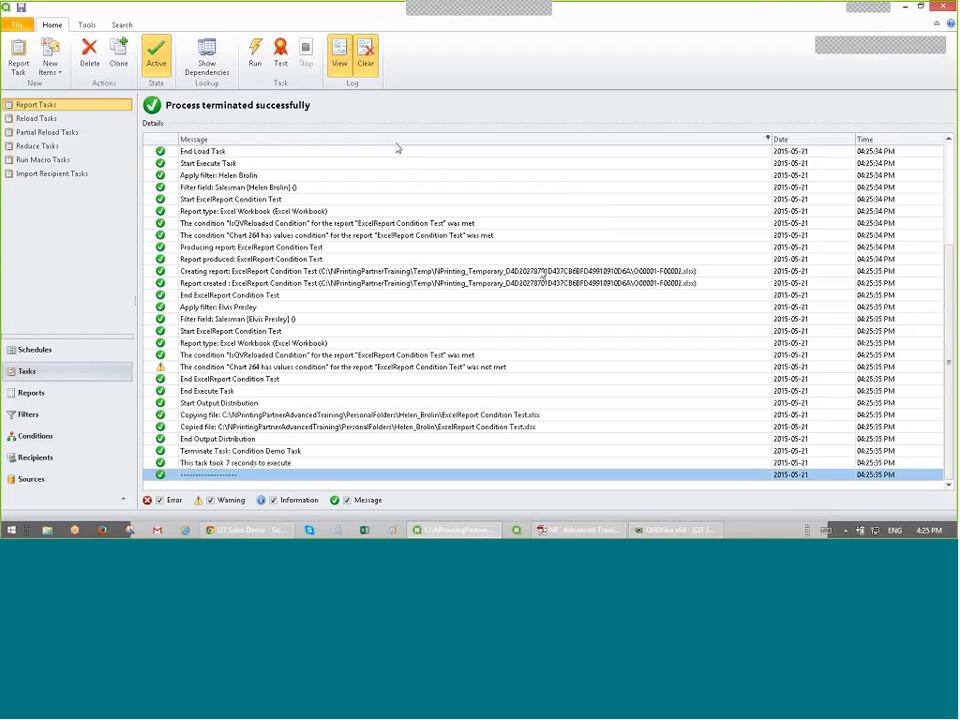
Step: Examine the new log's entries for the first recipient, covering the filter, both conditions and the report's creation
{"action": "left_click", "coordinate": [252, 177]}
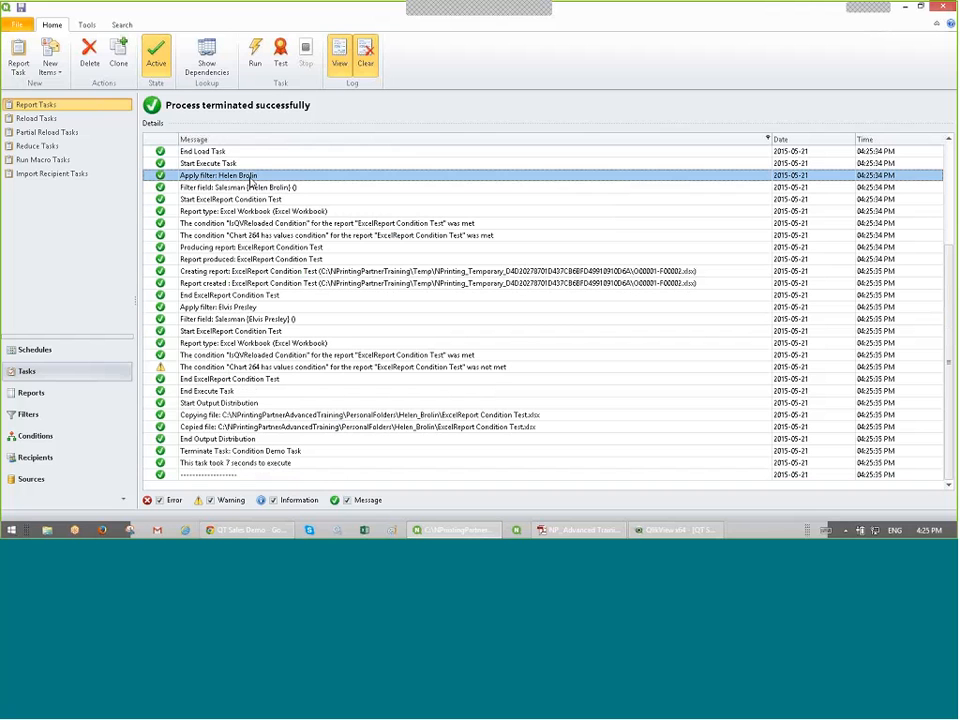
{"action": "left_click", "coordinate": [265, 189]}
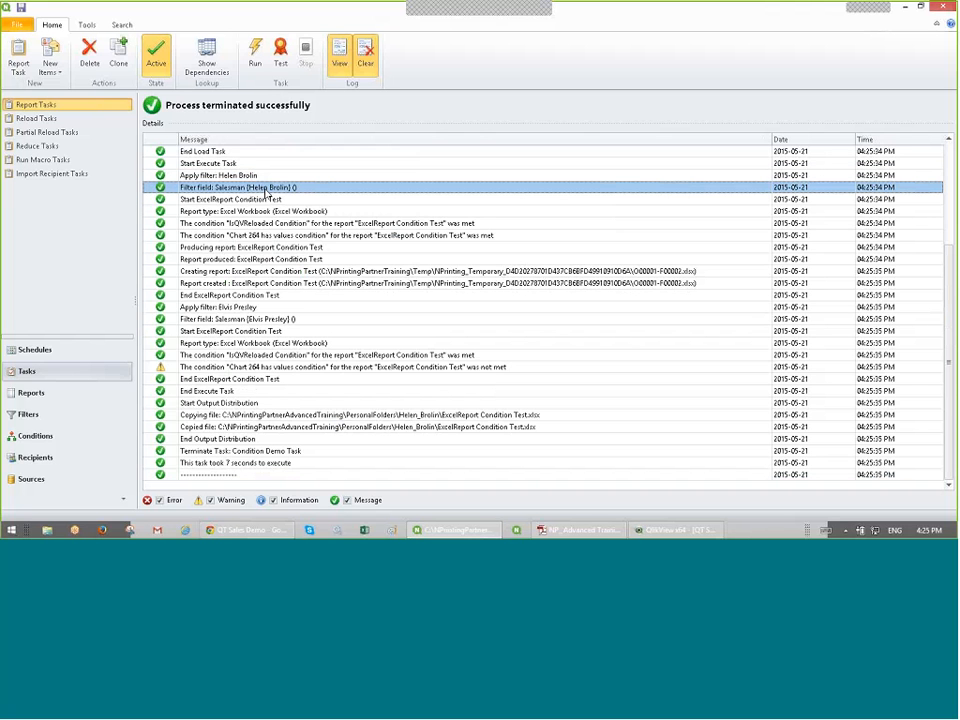
{"action": "left_click", "coordinate": [257, 224]}
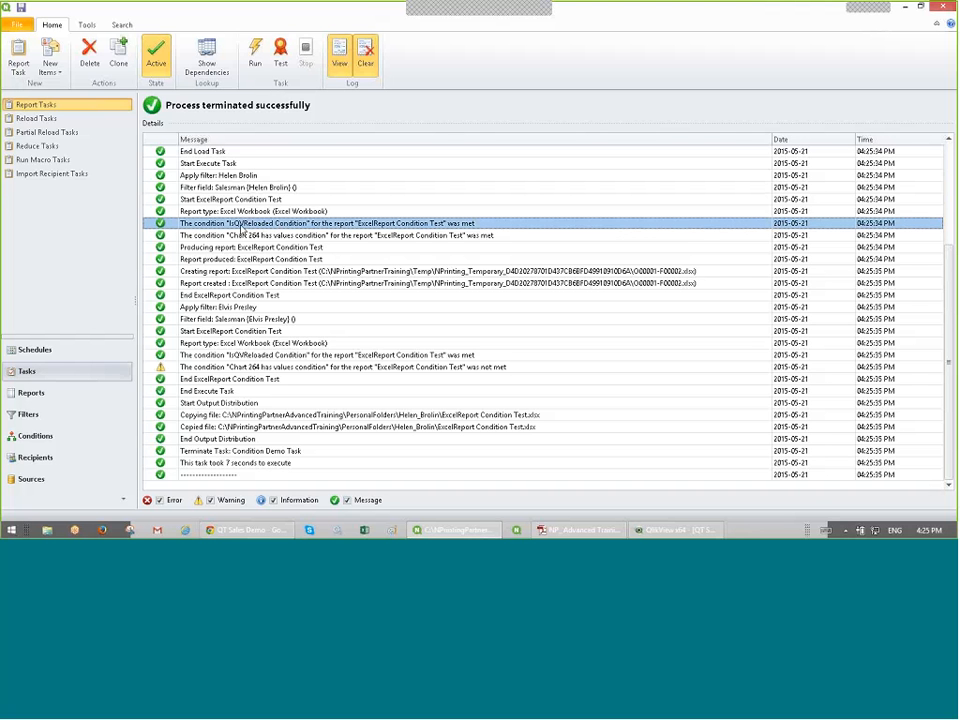
{"action": "left_click", "coordinate": [396, 238]}
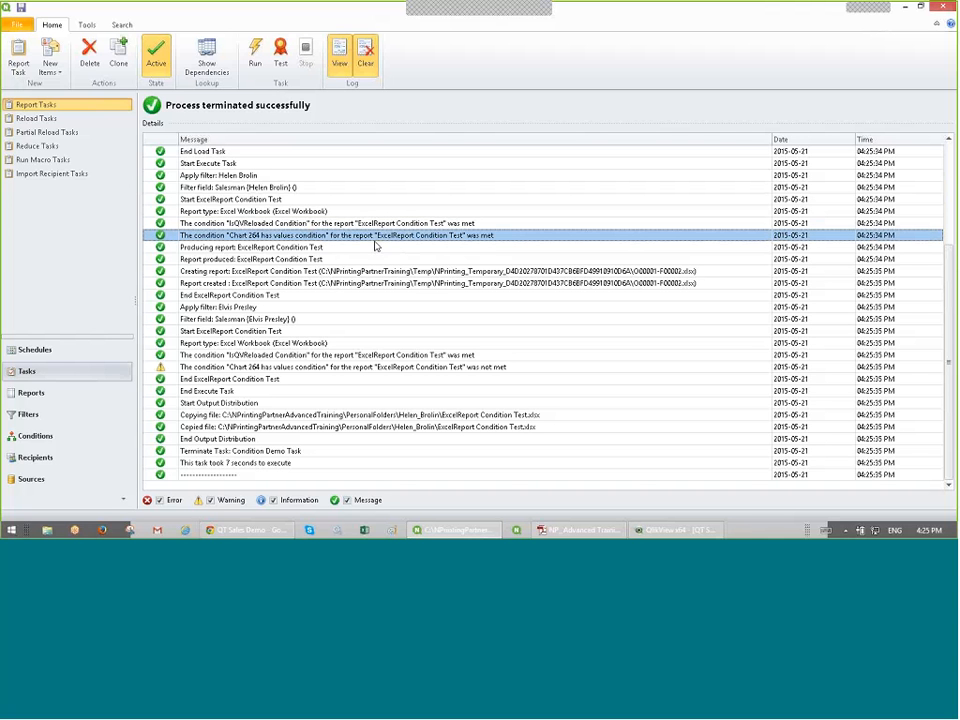
{"action": "left_click", "coordinate": [310, 249]}
{"action": "left_click", "coordinate": [311, 270]}
{"action": "left_click", "coordinate": [303, 283]}
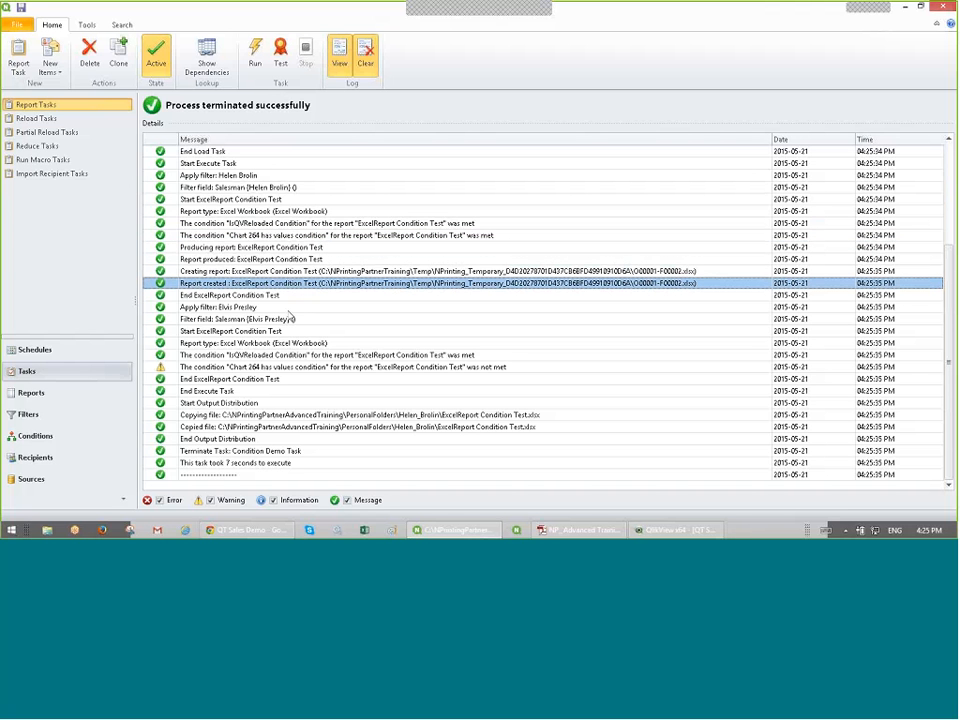
{"action": "left_click", "coordinate": [272, 297]}
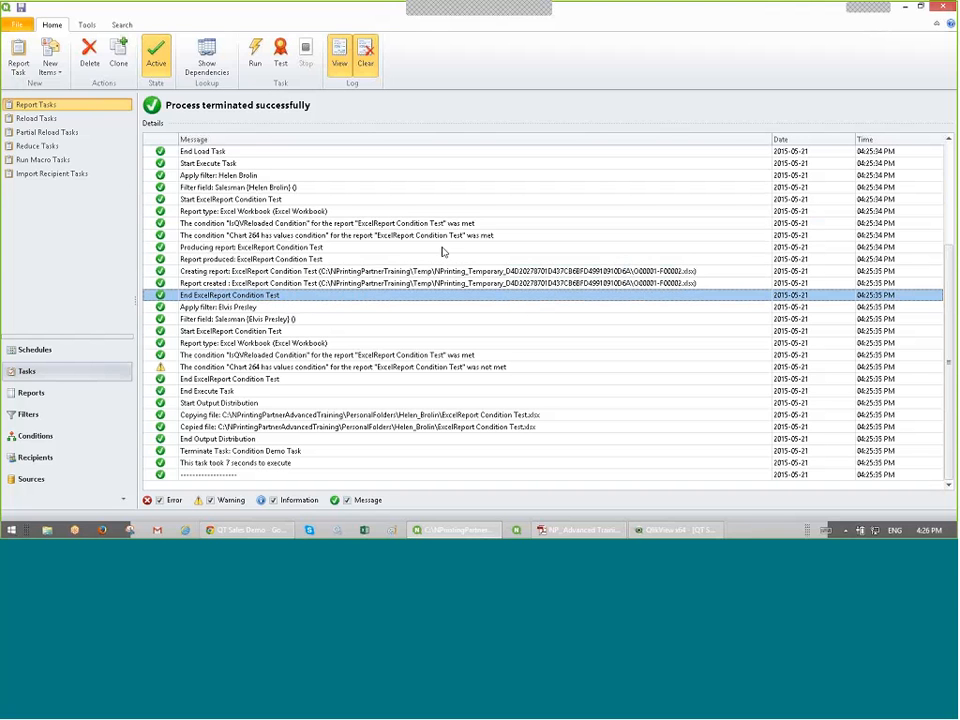
Step: Examine the second recipient's filter and condition entries in the log, and the entries for copying the report file
{"action": "left_click", "coordinate": [256, 308]}
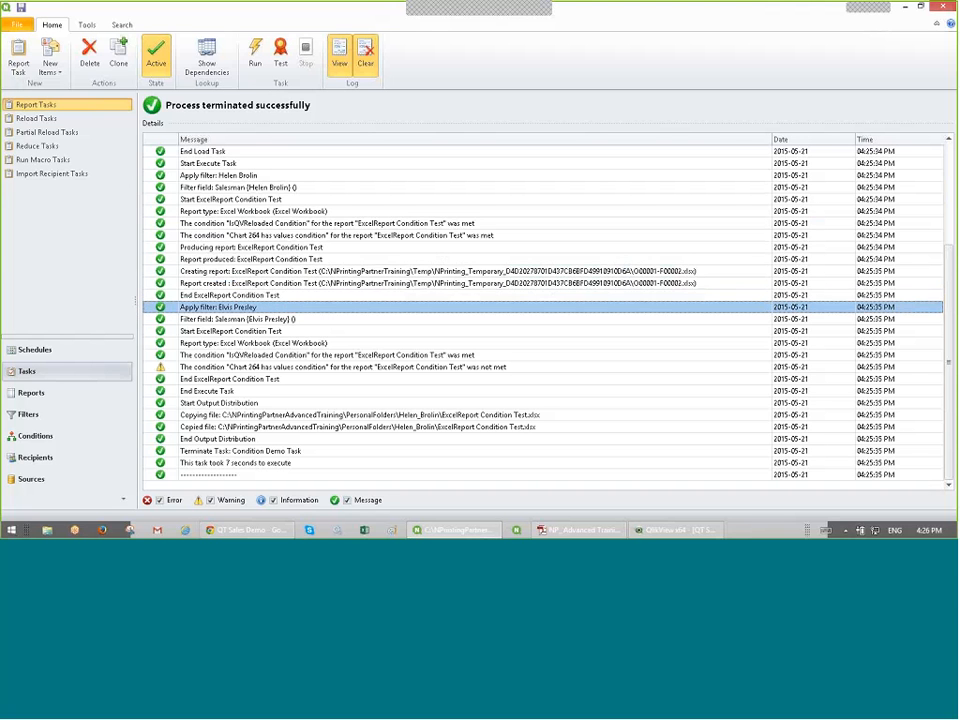
{"action": "left_click", "coordinate": [263, 357]}
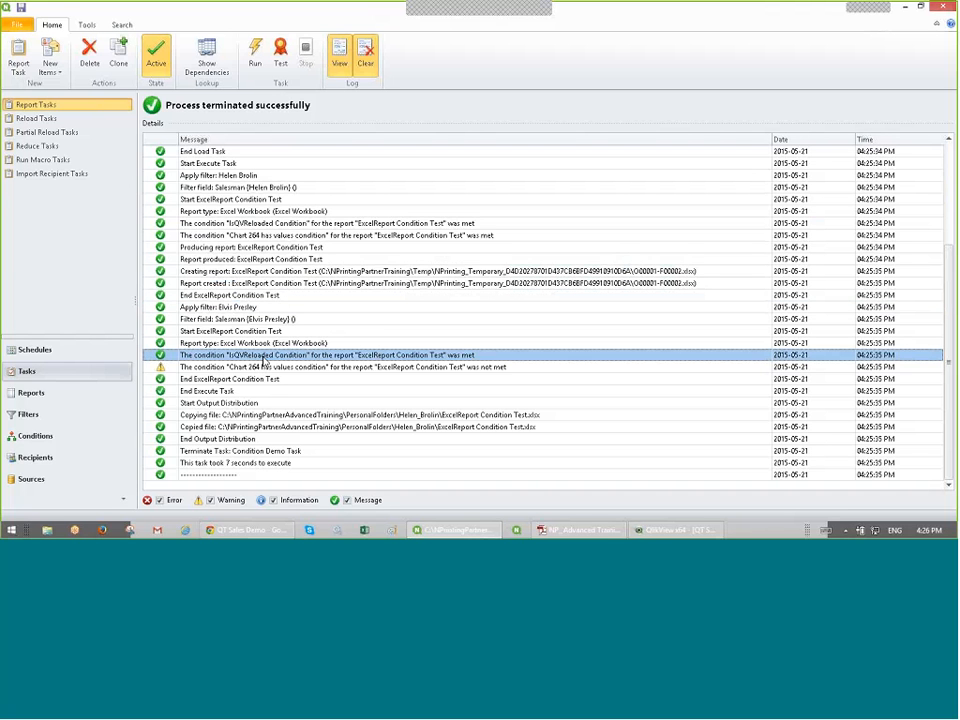
{"action": "left_click", "coordinate": [210, 368]}
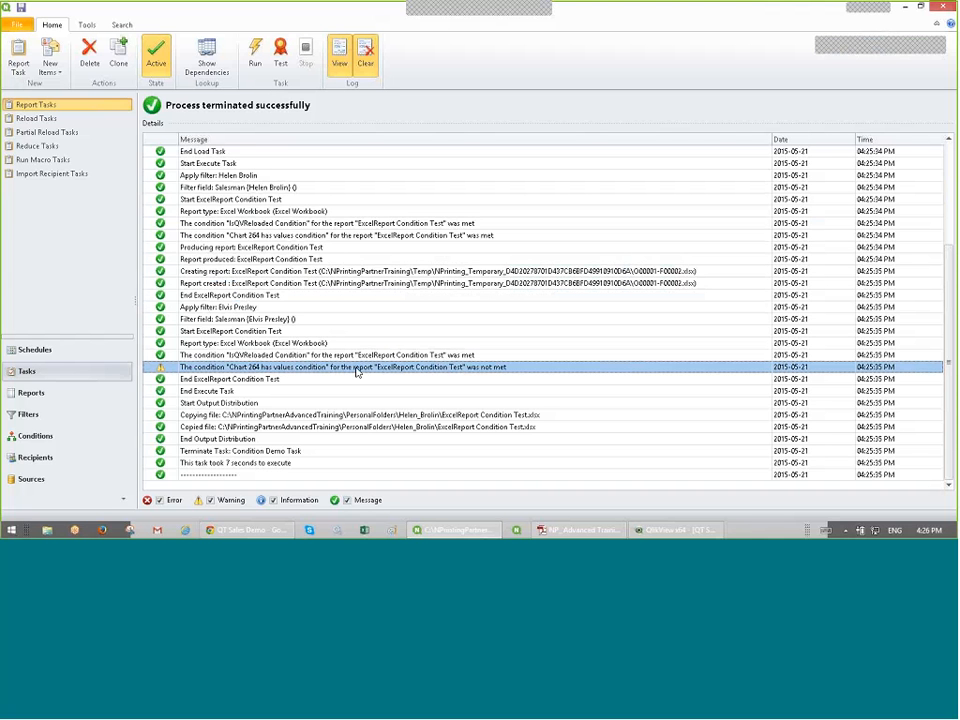
{"action": "left_click", "coordinate": [382, 415]}
{"action": "left_click", "coordinate": [382, 428]}
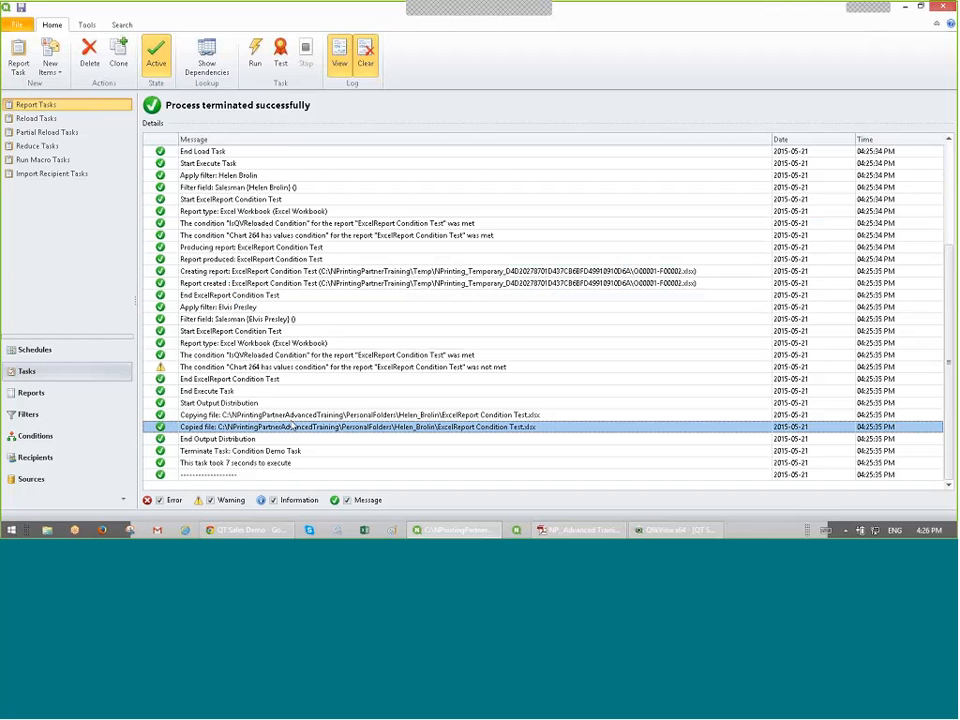
Step: Switch to File Explorer and check both recipients' folders in C:\NPrintingPartnerAdvancedTraining\PersonalFolders for the distributed Excel report
{"action": "left_click", "coordinate": [48, 531]}
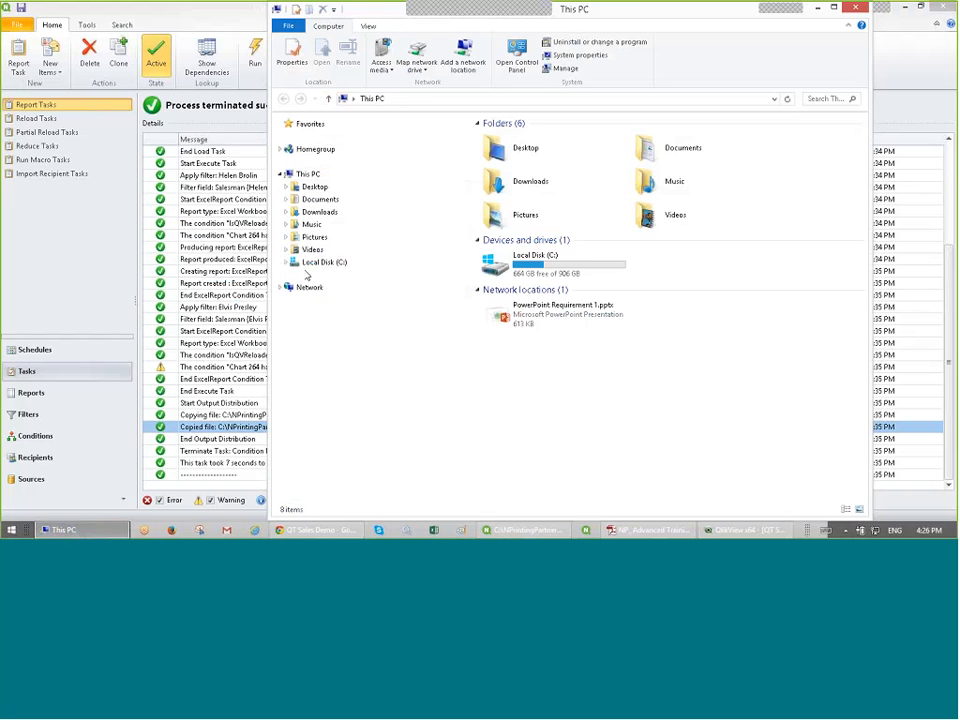
{"action": "left_click", "coordinate": [318, 262]}
{"action": "double_click", "coordinate": [535, 175]}
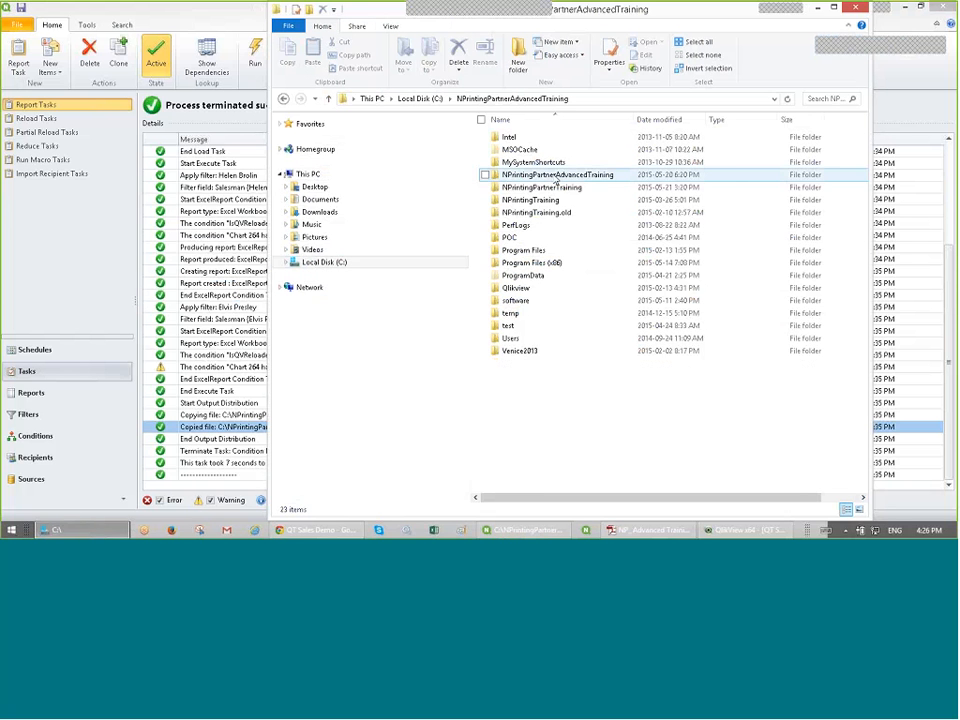
{"action": "double_click", "coordinate": [553, 176]}
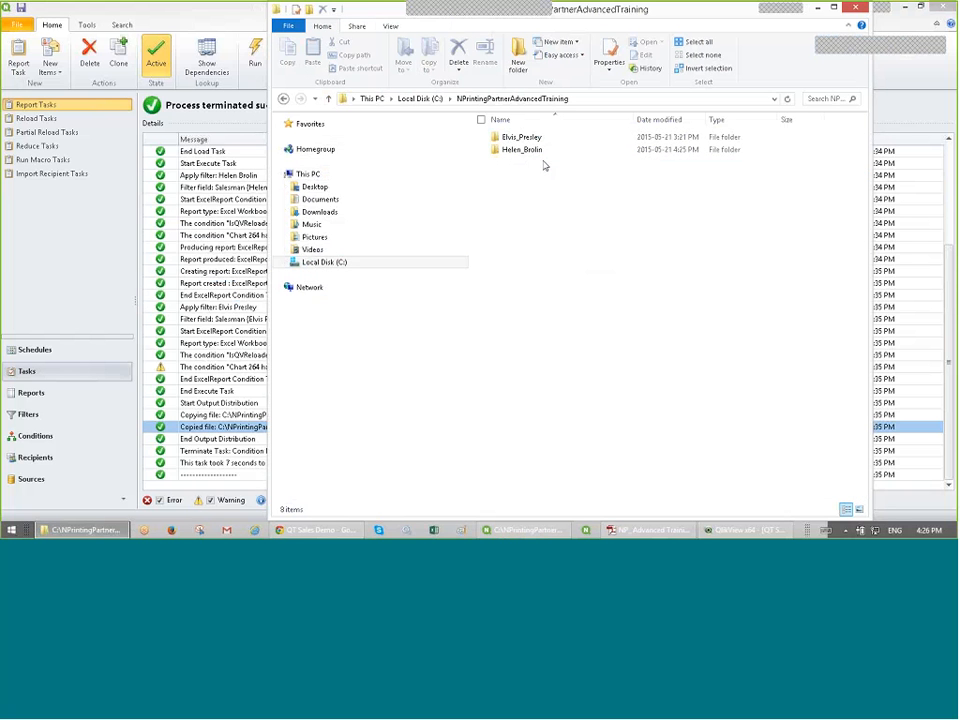
{"action": "double_click", "coordinate": [530, 137]}
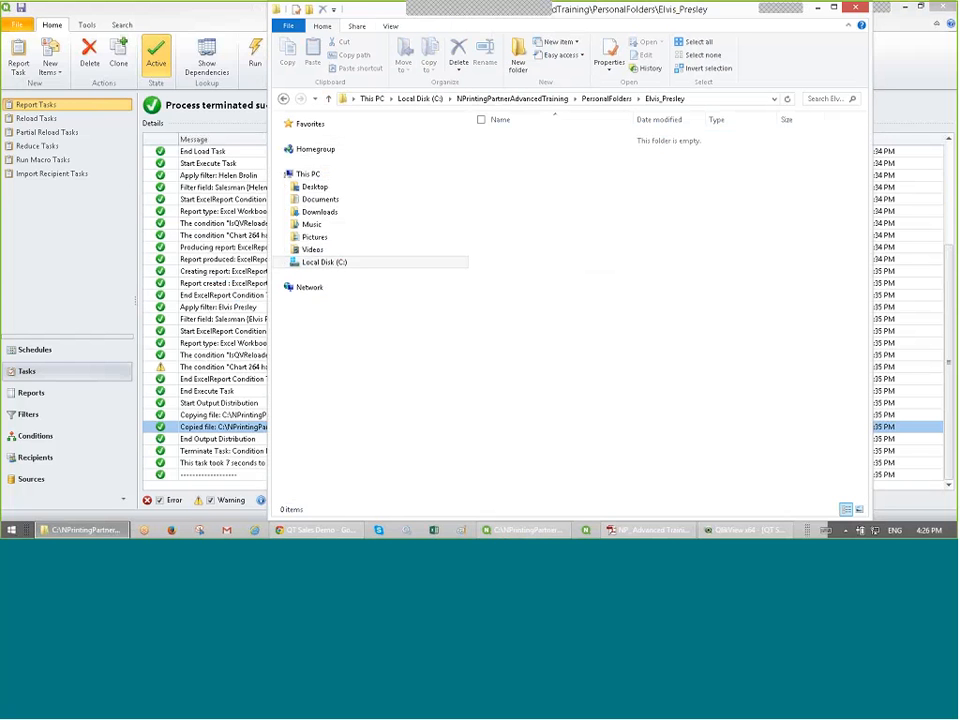
{"action": "left_click", "coordinate": [606, 99]}
{"action": "double_click", "coordinate": [530, 150]}
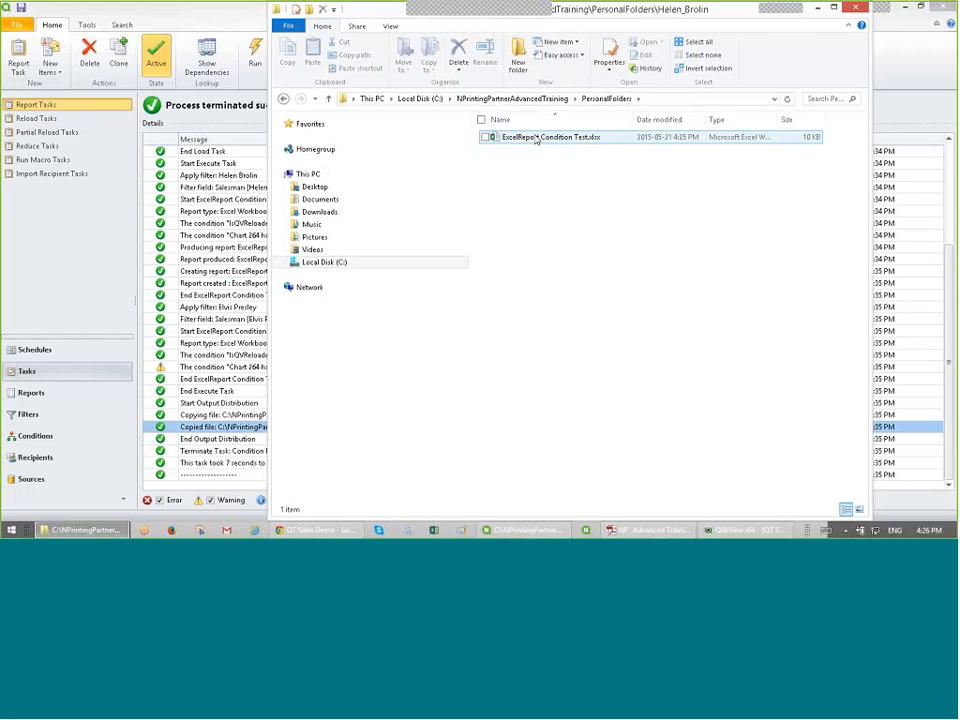
Step: Open the delivered ExcelReport Condition Test.xlsx in Excel and compare its sales figure with the Sales > 250,000 salesman chart in QlikView
{"action": "double_click", "coordinate": [535, 140]}
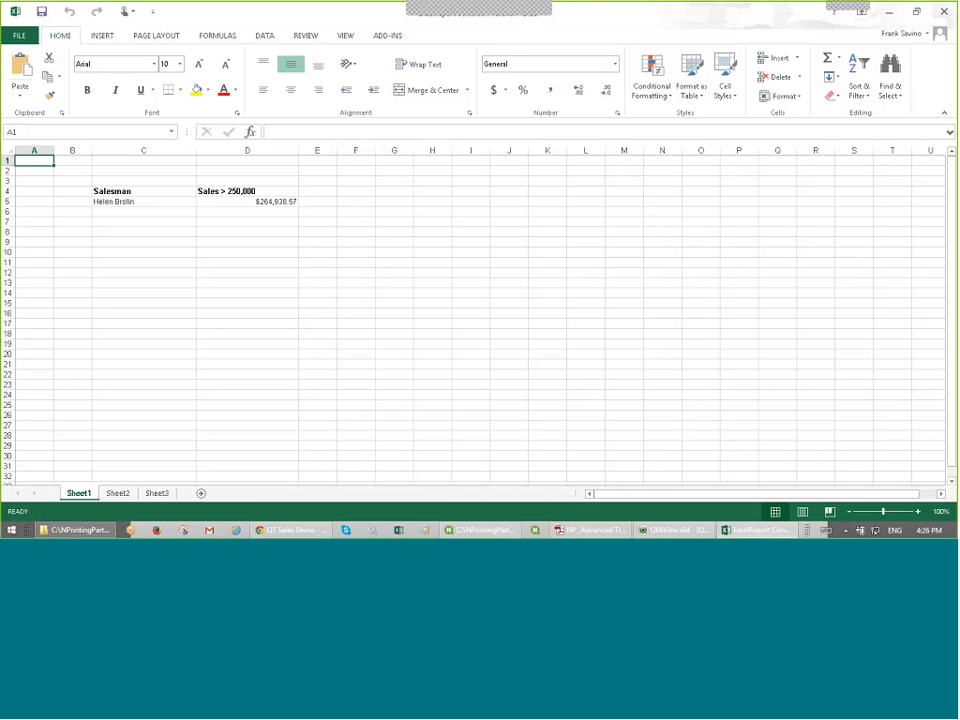
{"action": "left_click", "coordinate": [916, 12]}
{"action": "left_click_drag", "start_coordinate": [656, 17], "coordinate": [185, 21]}
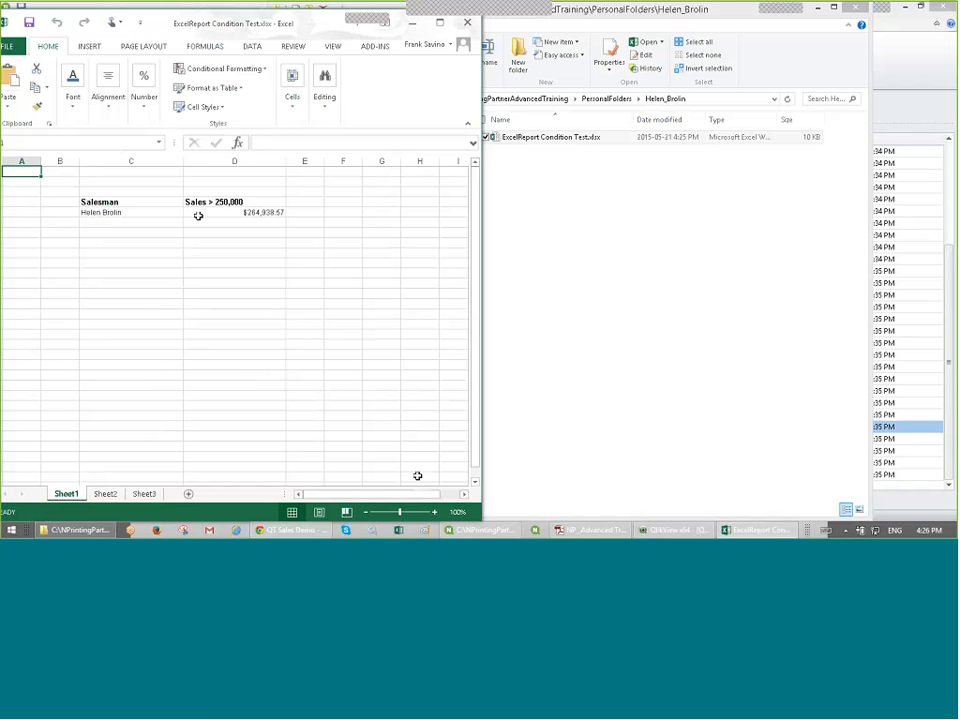
{"action": "left_click", "coordinate": [682, 531]}
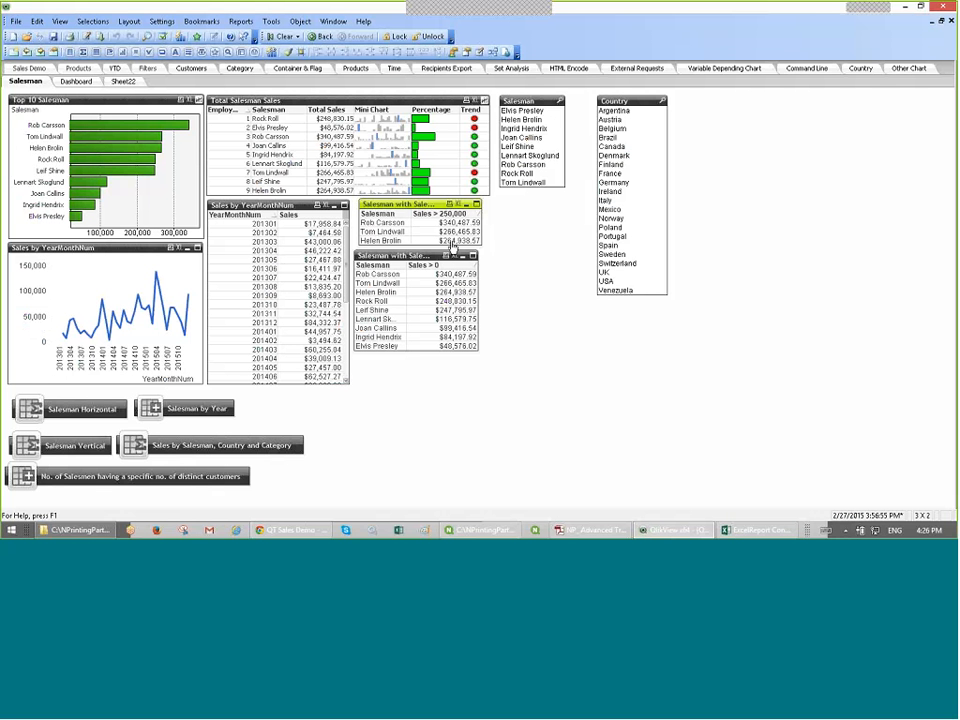
{"action": "left_click", "coordinate": [905, 8]}
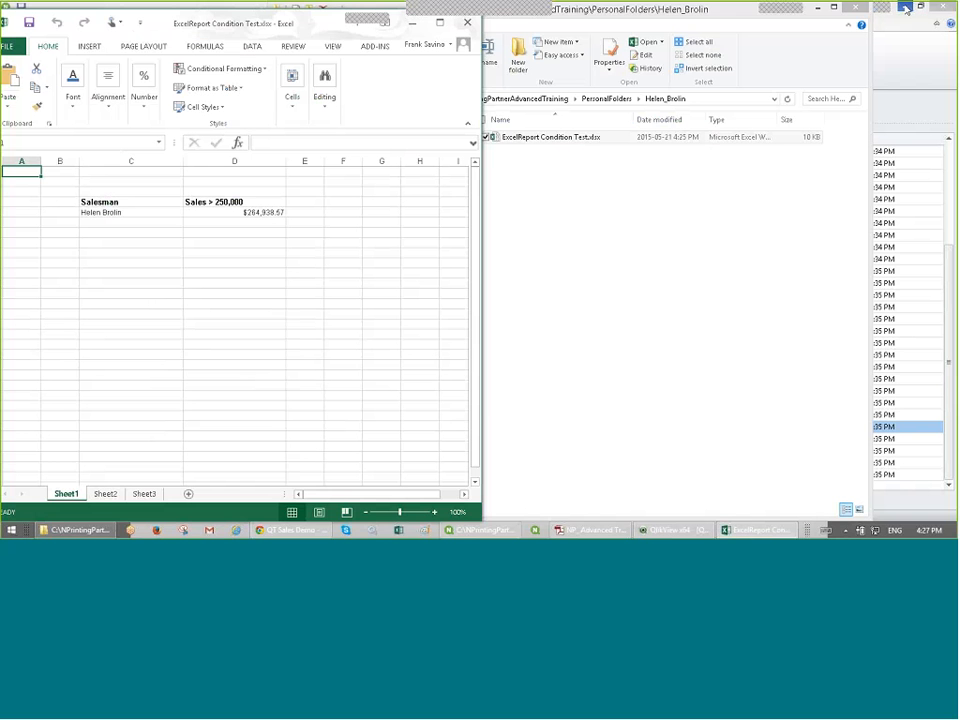
Step: Close the delivered report workbook and the recipient's folder window to return to NPrinting
{"action": "left_click_drag", "start_coordinate": [242, 40], "coordinate": [225, 58]}
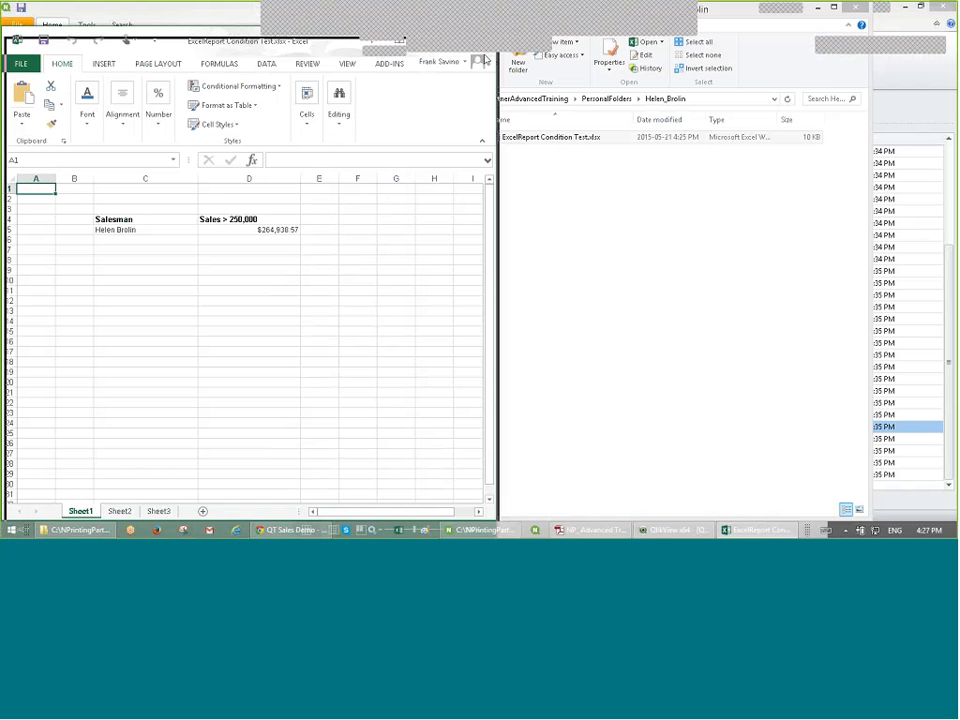
{"action": "left_click", "coordinate": [485, 59]}
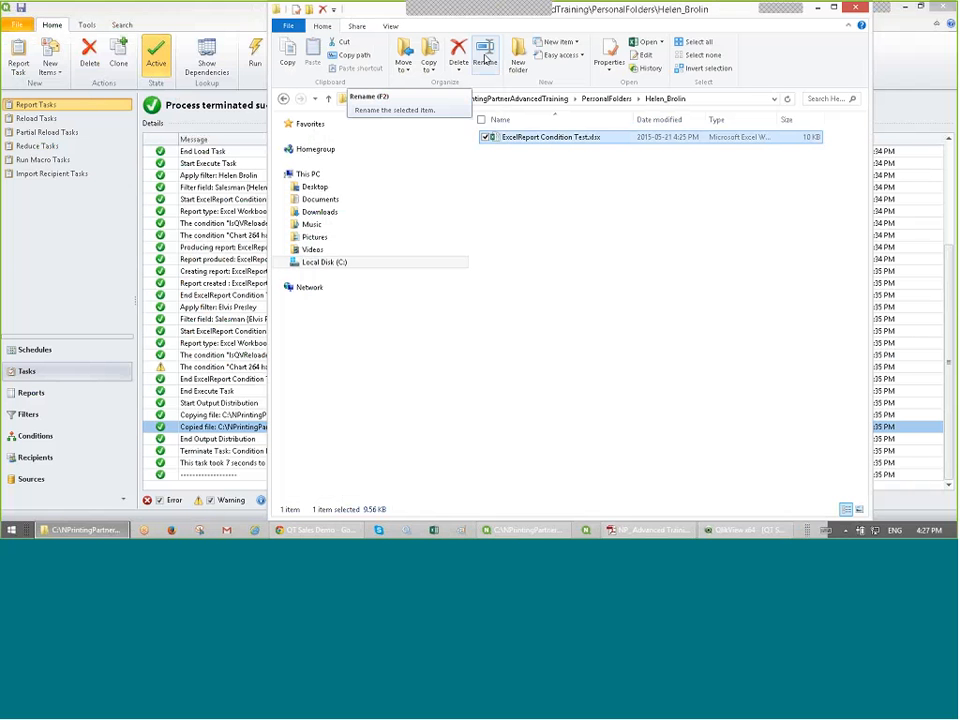
{"action": "left_click", "coordinate": [855, 8]}
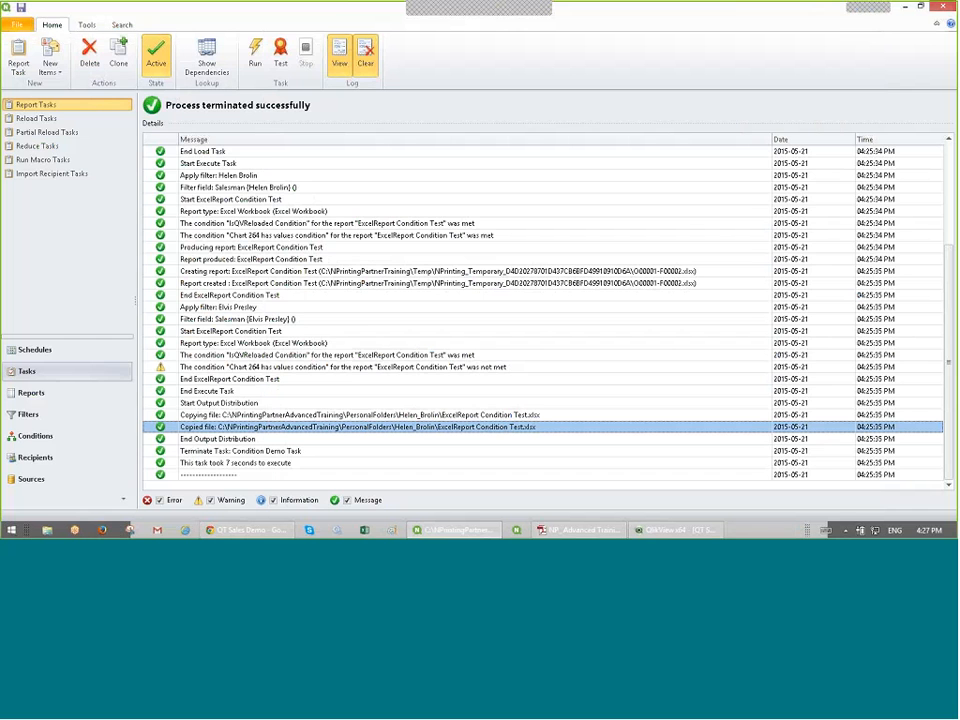
Step: Create a new Excel report named "ExcelReport subtotals and grand totals" and open a new template for it in a maximized editor
{"action": "left_click", "coordinate": [31, 393]}
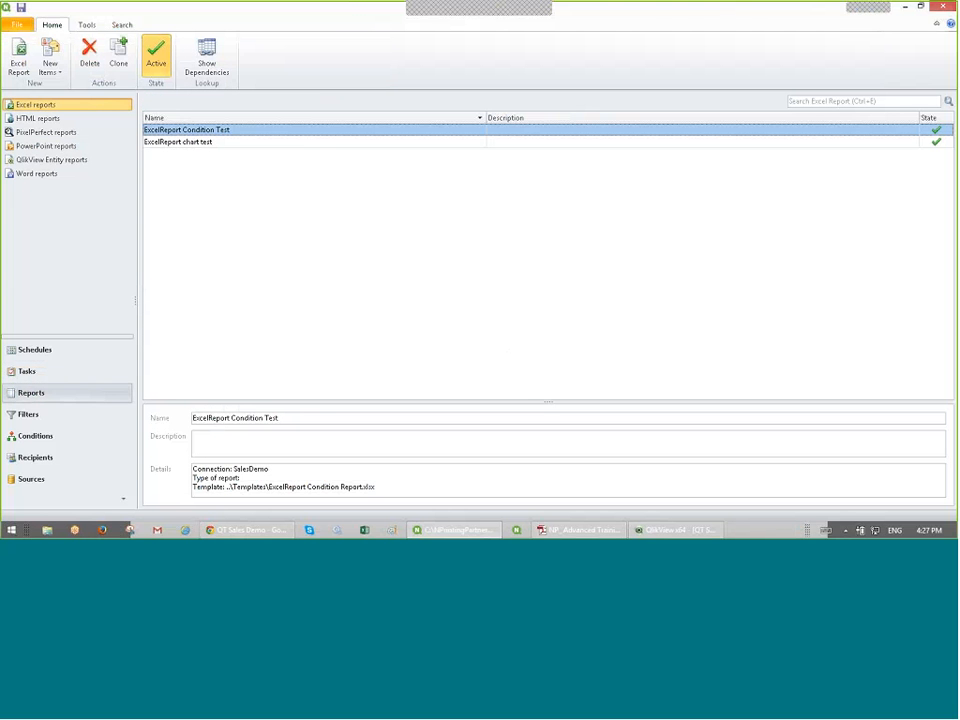
{"action": "left_click", "coordinate": [26, 66]}
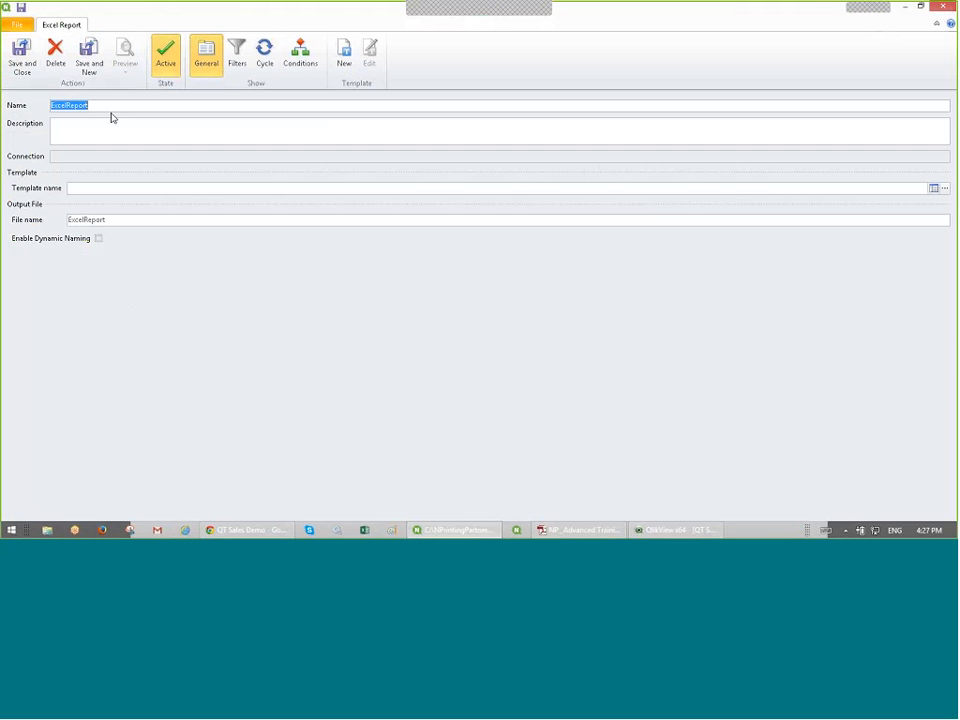
{"action": "left_click", "coordinate": [130, 107]}
{"action": "type", "text": "subt"}
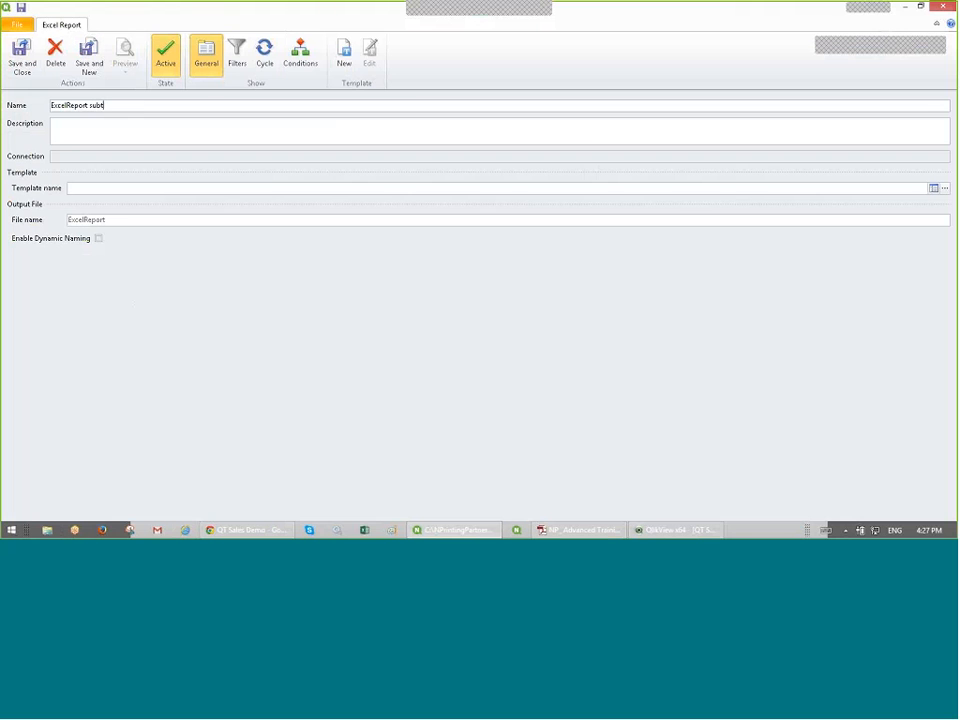
{"action": "type", "text": "otals and"}
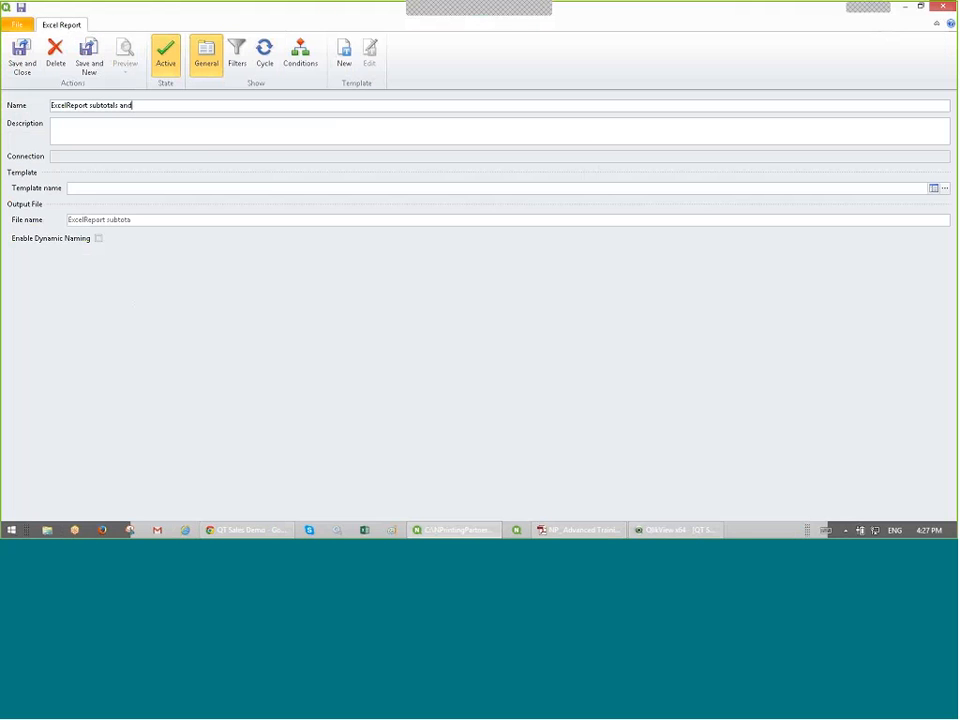
{"action": "type", "text": " grand totals"}
{"action": "left_click", "coordinate": [343, 58]}
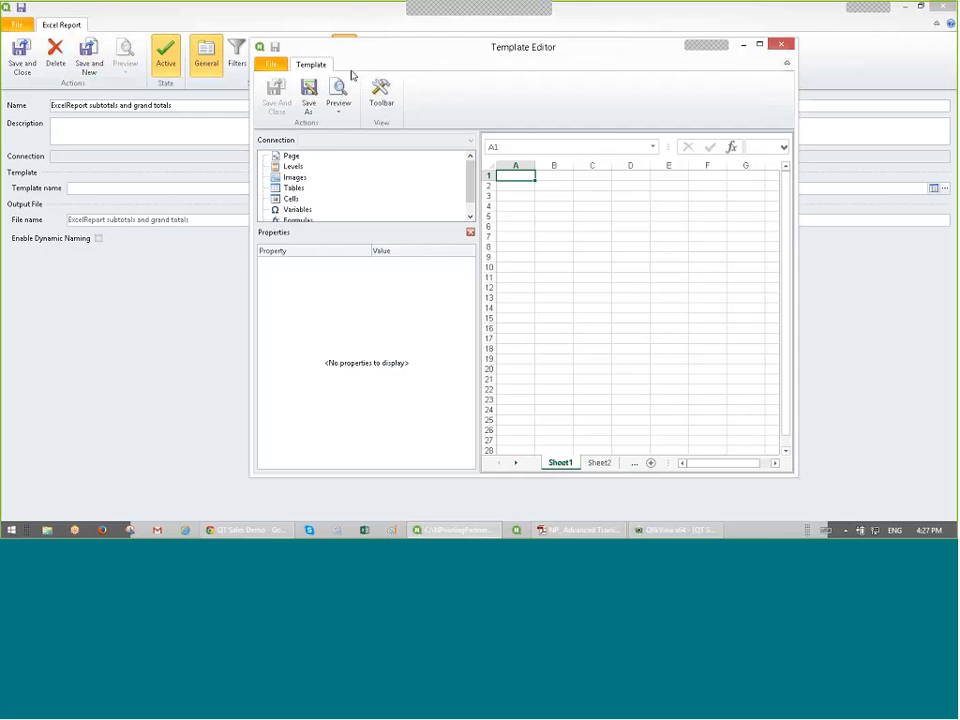
{"action": "double_click", "coordinate": [447, 57]}
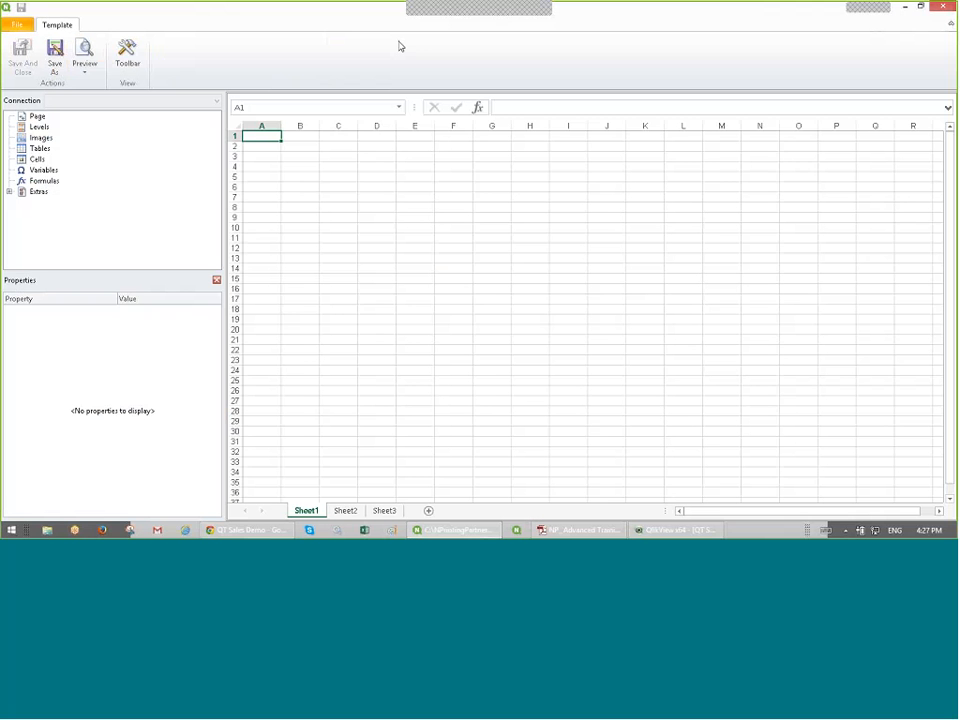
{"action": "left_click", "coordinate": [40, 149]}
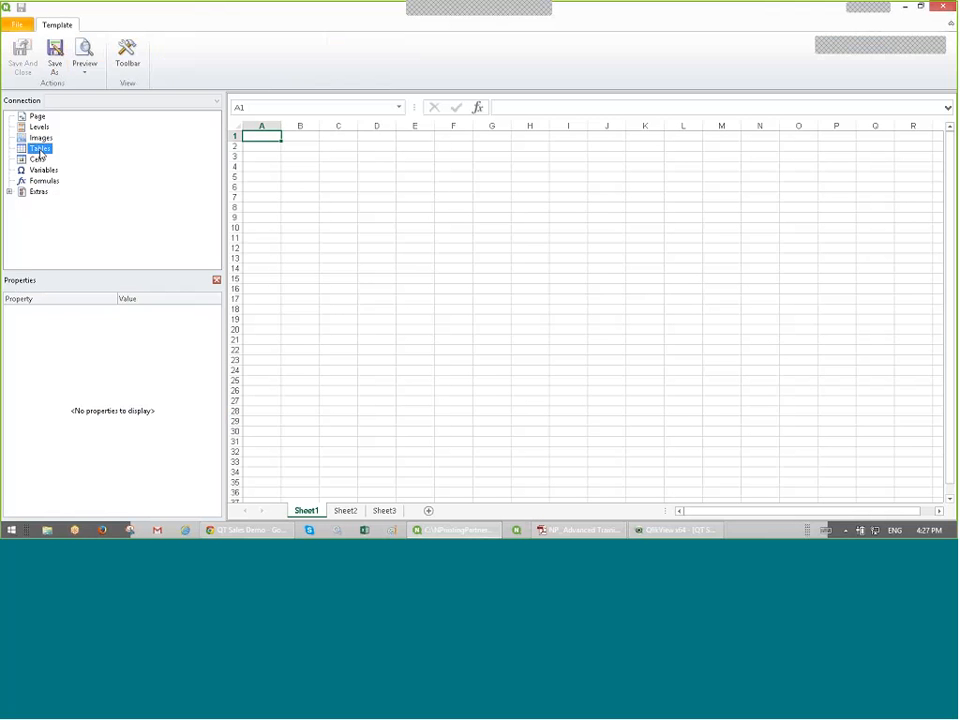
{"action": "right_click", "coordinate": [40, 152]}
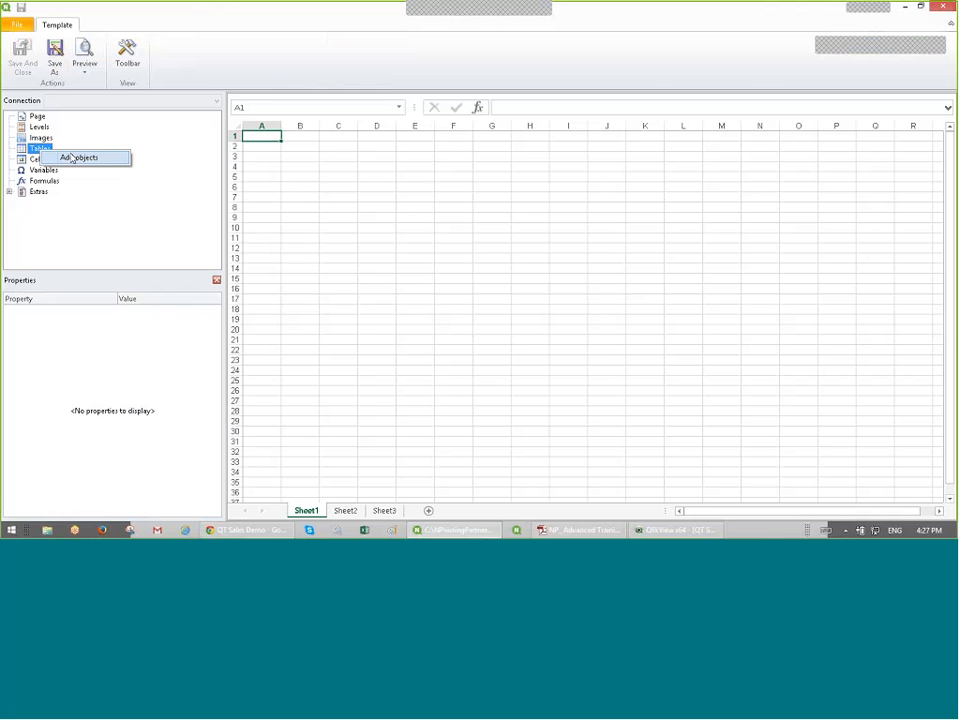
{"action": "left_click", "coordinate": [74, 157]}
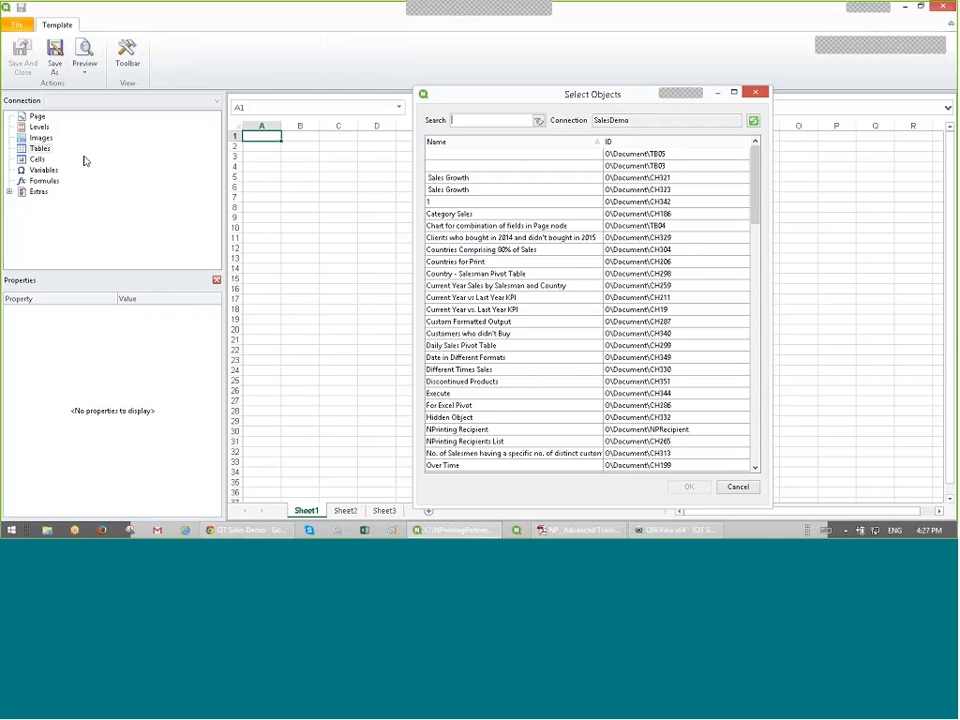
{"action": "left_click", "coordinate": [494, 120]}
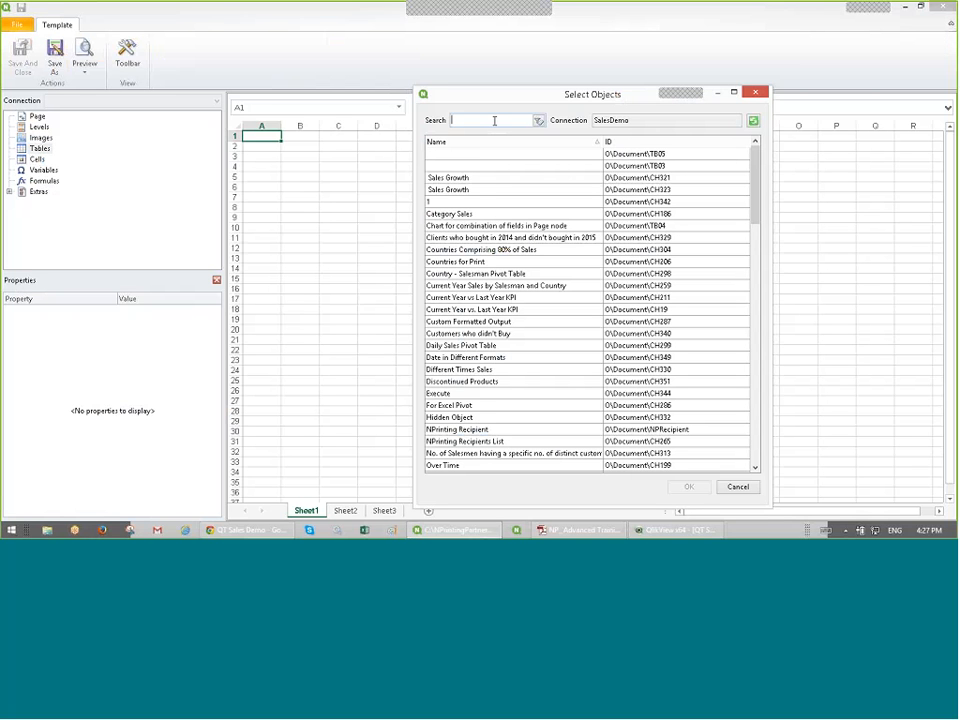
{"action": "type", "text": "184"}
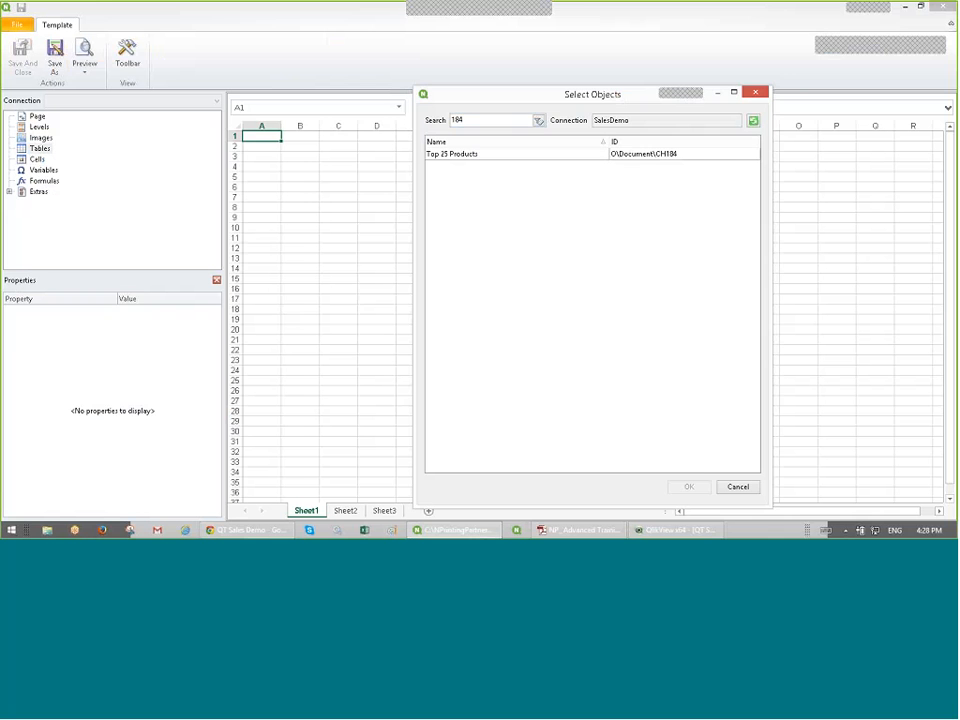
{"action": "left_click", "coordinate": [535, 155]}
{"action": "double_click", "coordinate": [535, 155]}
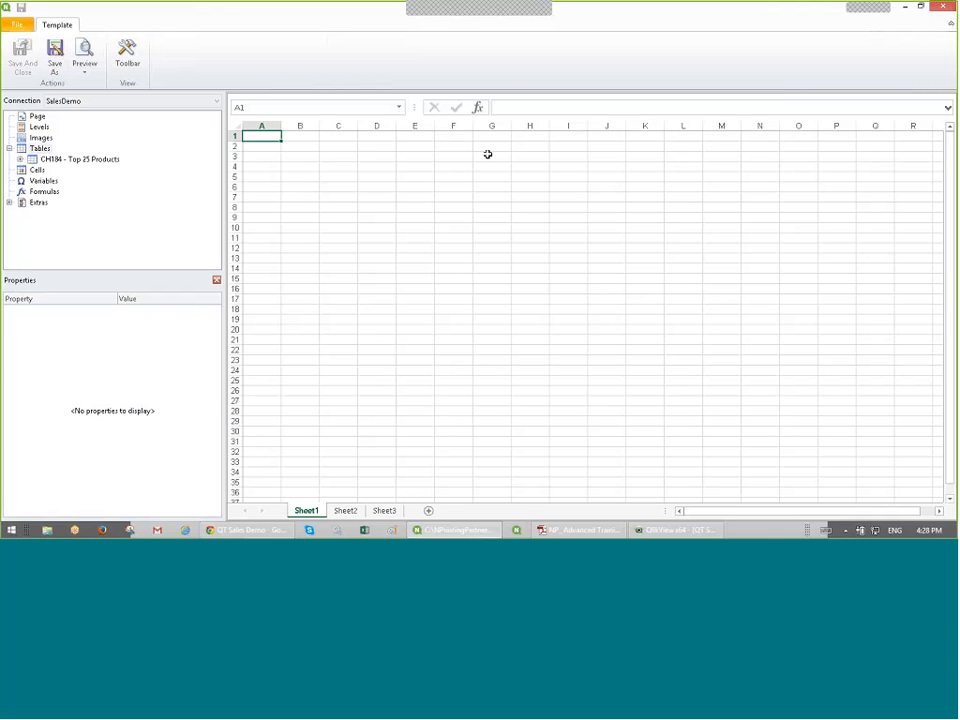
{"action": "right_click", "coordinate": [87, 166]}
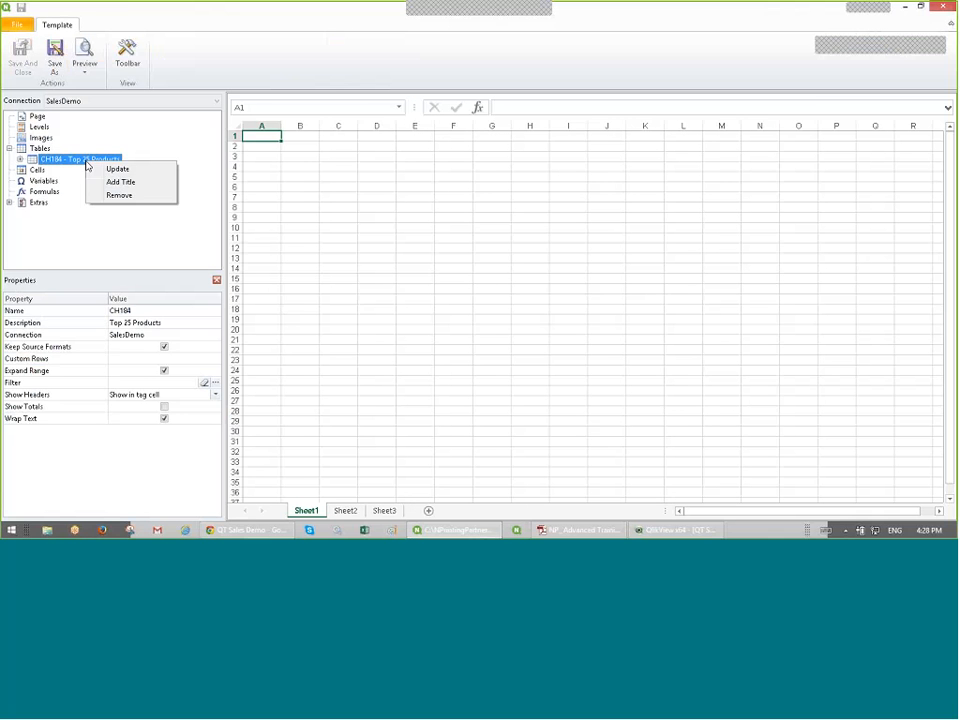
{"action": "left_click", "coordinate": [120, 196]}
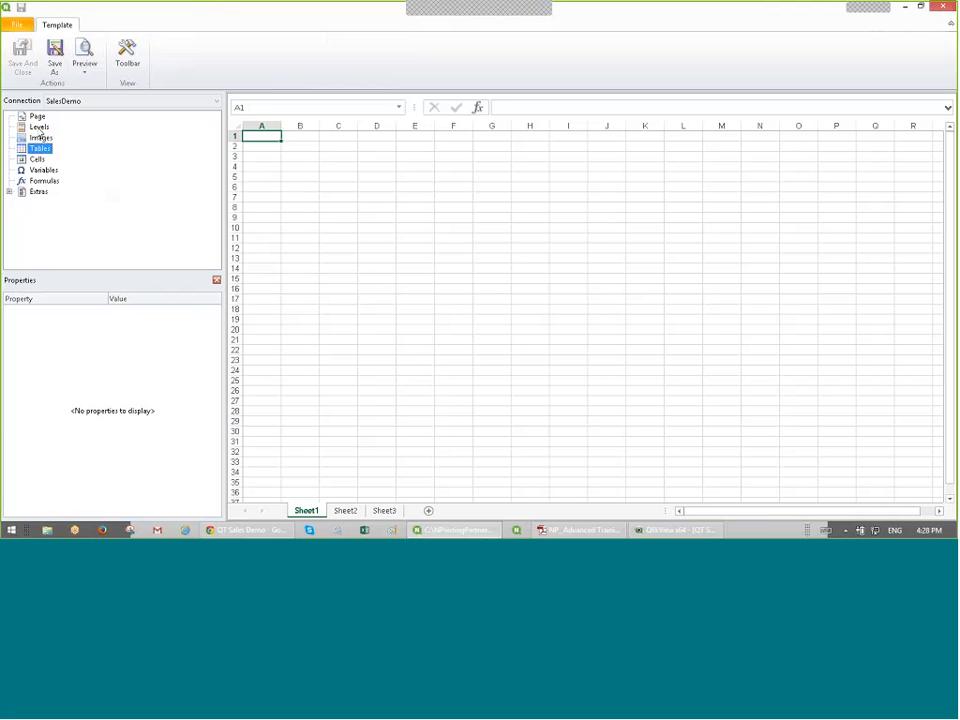
Step: Add the Top 25 Products chart (CH184) to the template as a level
{"action": "left_click_drag", "start_coordinate": [38, 127], "coordinate": [62, 141]}
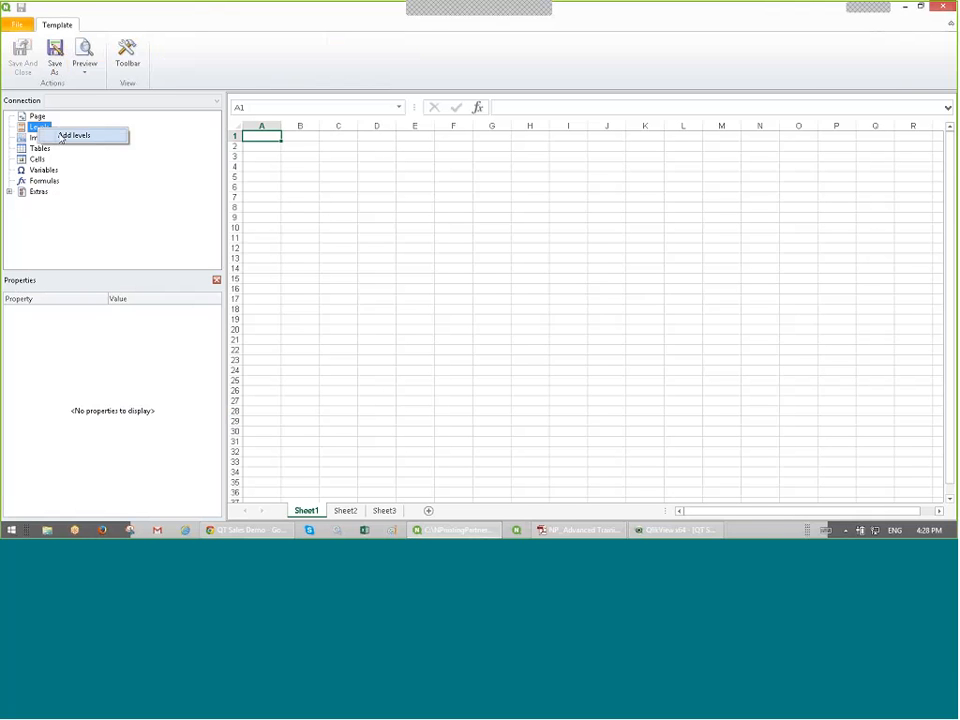
{"action": "left_click_drag", "start_coordinate": [62, 141], "coordinate": [61, 140]}
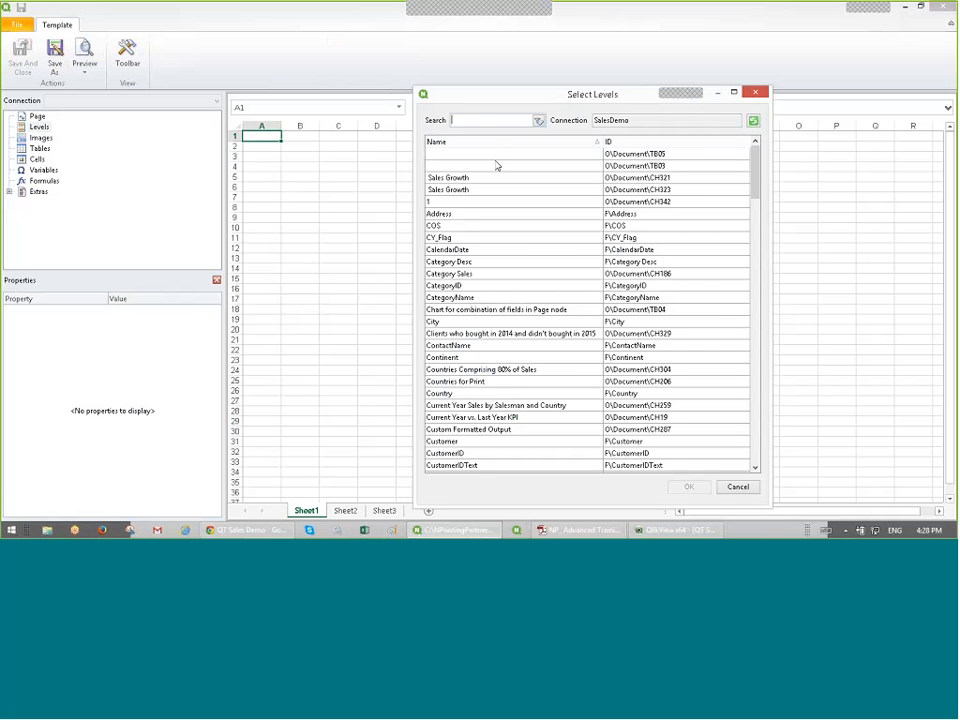
{"action": "left_click", "coordinate": [501, 121]}
{"action": "type", "text": "184"}
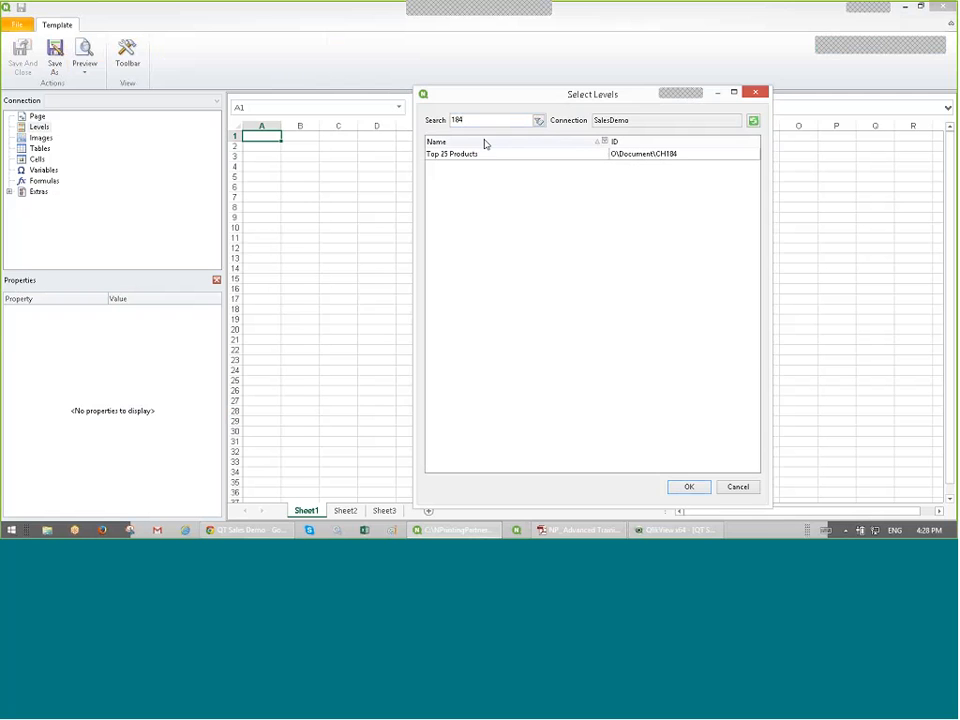
{"action": "double_click", "coordinate": [484, 153]}
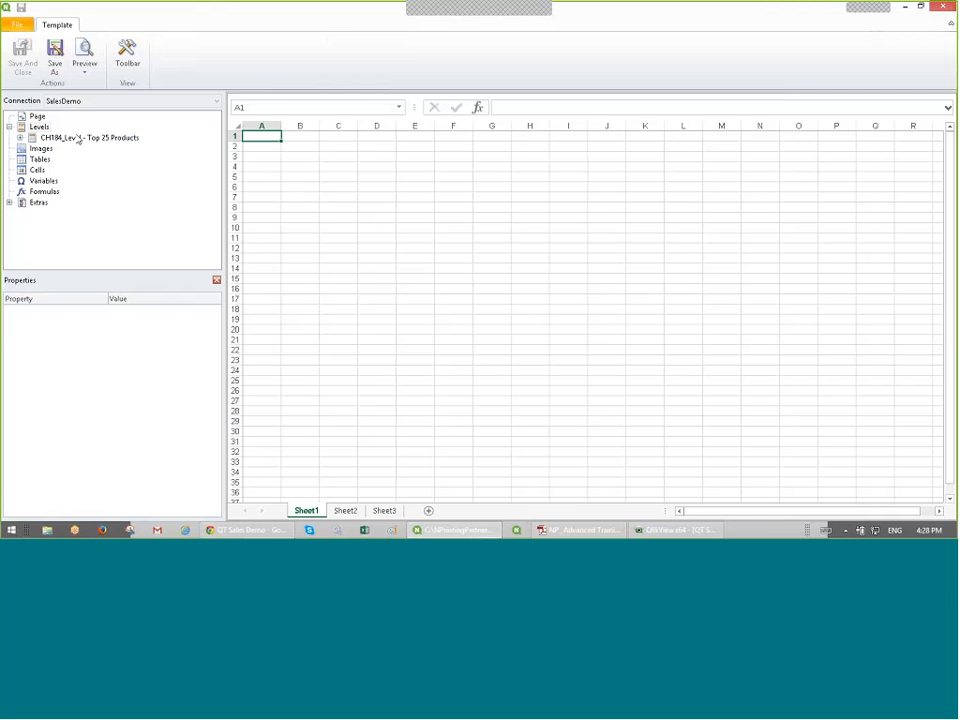
{"action": "left_click_drag", "start_coordinate": [78, 140], "coordinate": [300, 152]}
{"action": "left_click", "coordinate": [298, 156]}
{"action": "key", "text": "Delete"}
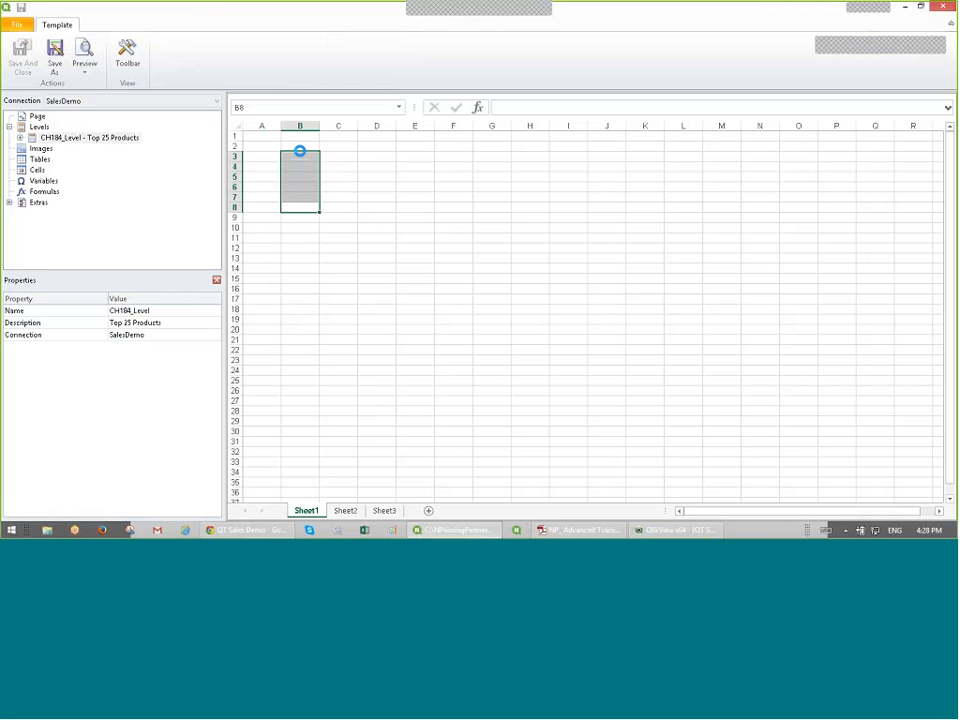
Step: Place the level's ProductName, GP%, Total Sales and Gross Profit fields in row 7 from cell C7, and widen columns C to F
{"action": "left_click", "coordinate": [74, 149]}
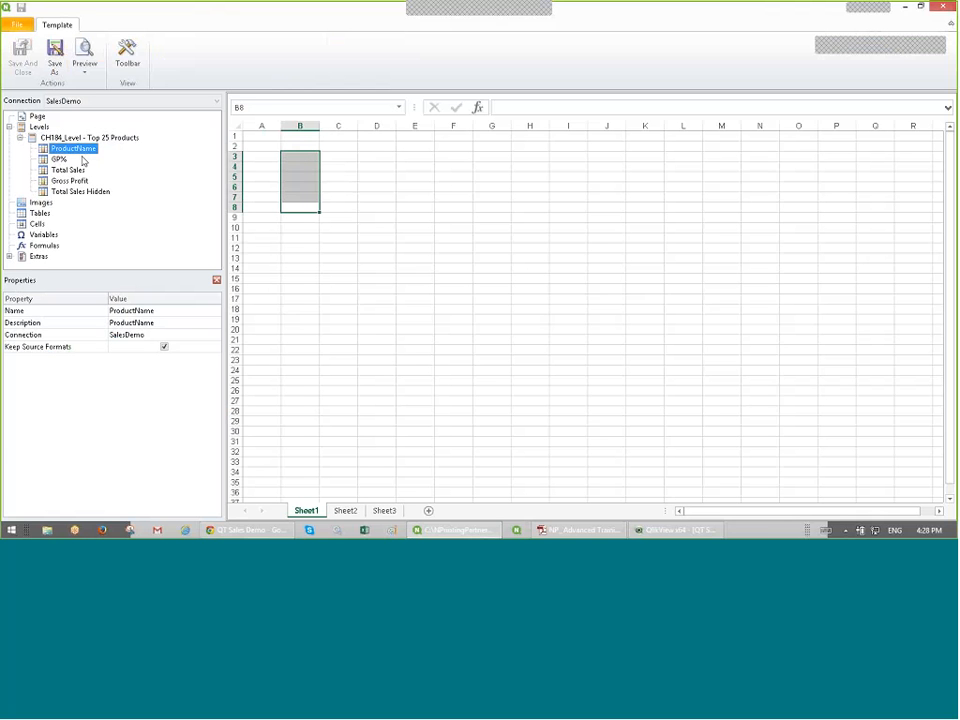
{"action": "left_click", "coordinate": [82, 182], "text": "shift"}
{"action": "left_click_drag", "start_coordinate": [82, 182], "coordinate": [330, 205]}
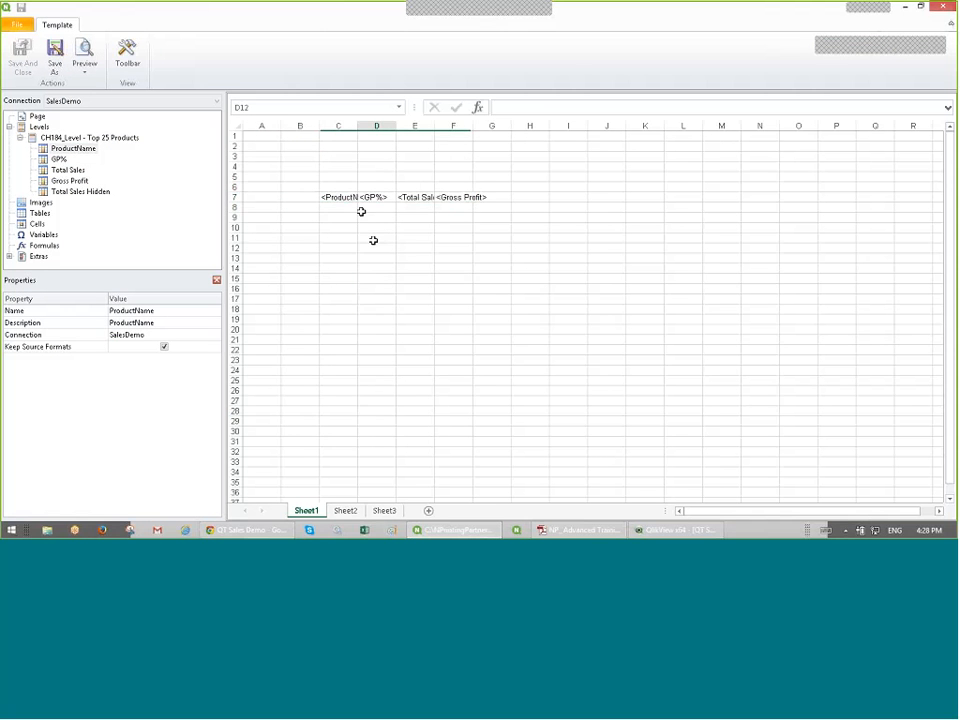
{"action": "left_click_drag", "start_coordinate": [338, 126], "coordinate": [527, 124]}
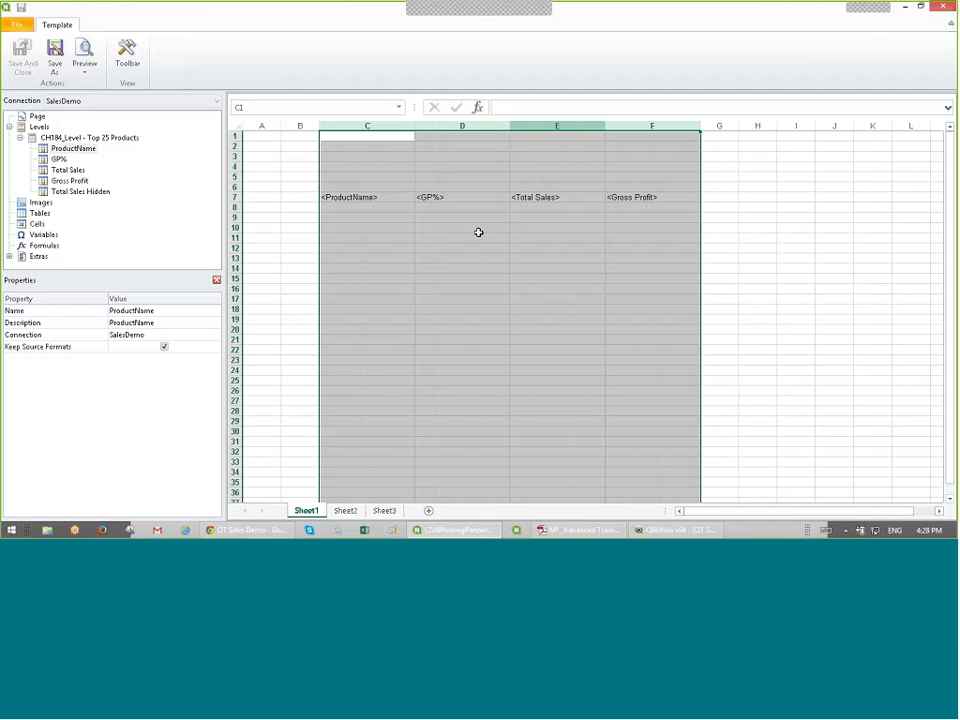
Step: Delete column D containing the GP% field from the template sheet
{"action": "left_click", "coordinate": [475, 127]}
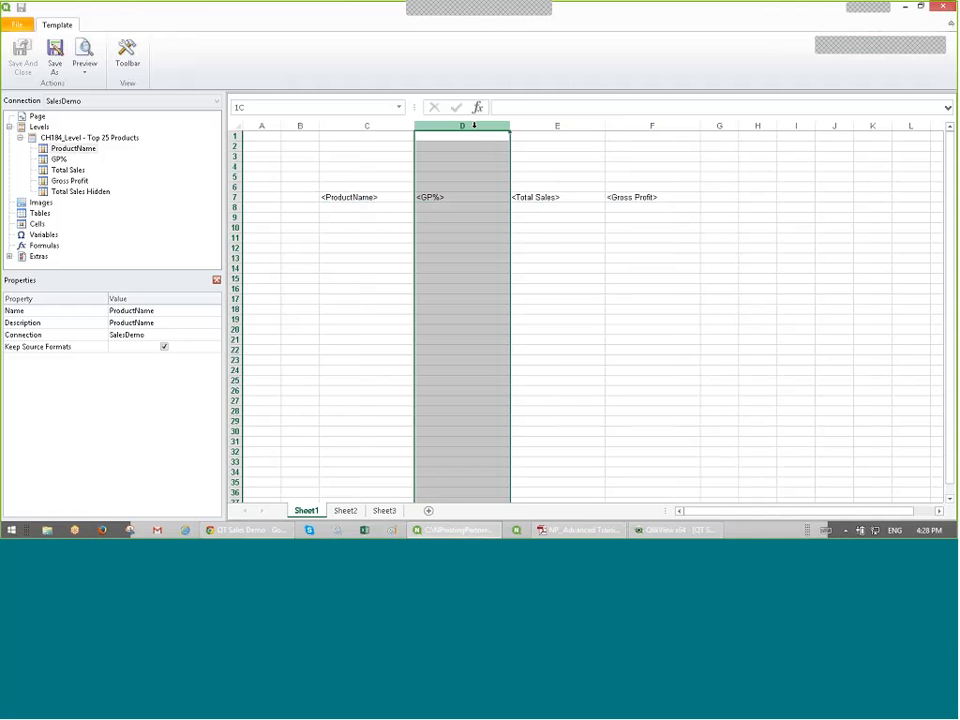
{"action": "right_click", "coordinate": [475, 127]}
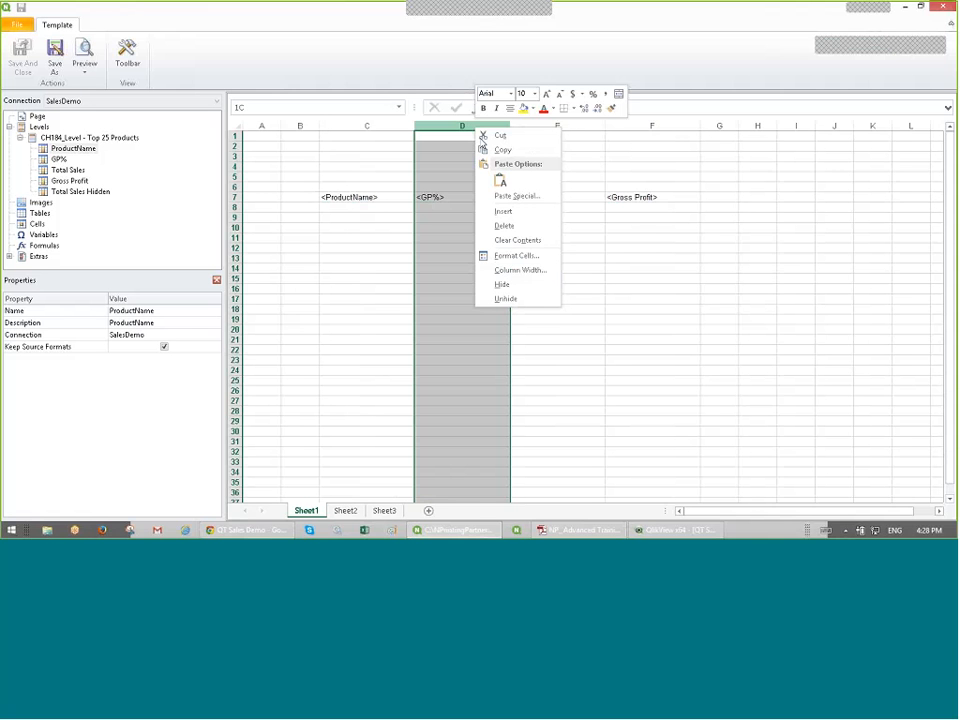
{"action": "left_click", "coordinate": [510, 224]}
Step: Enter the column header "Cost of Goods Sold" in cell F6, beside the Gross Profit column
{"action": "left_click", "coordinate": [624, 197]}
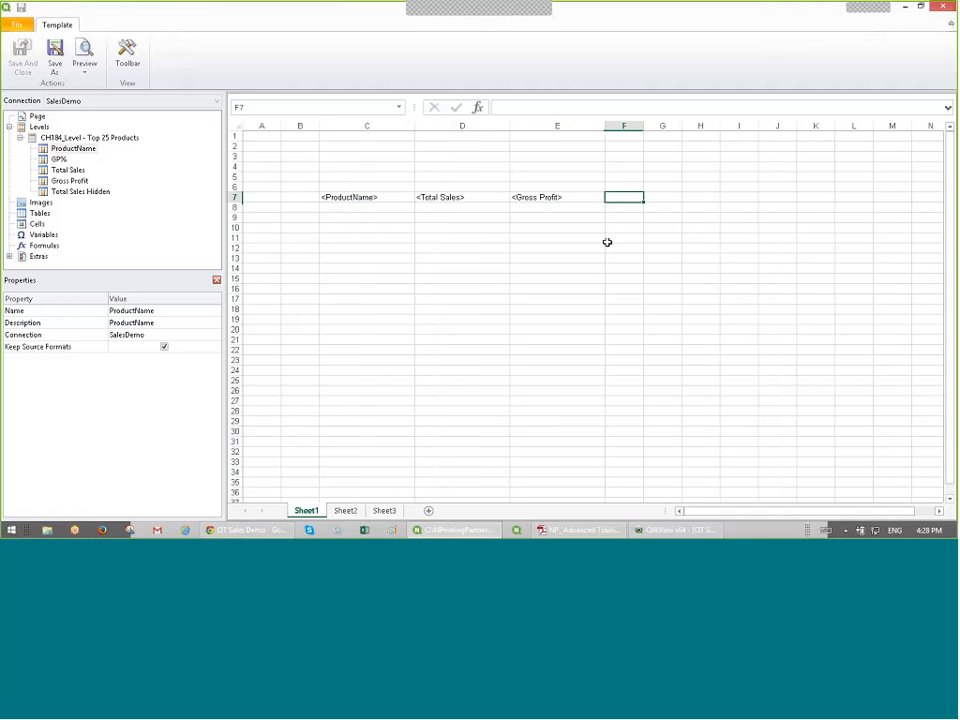
{"action": "left_click", "coordinate": [626, 187]}
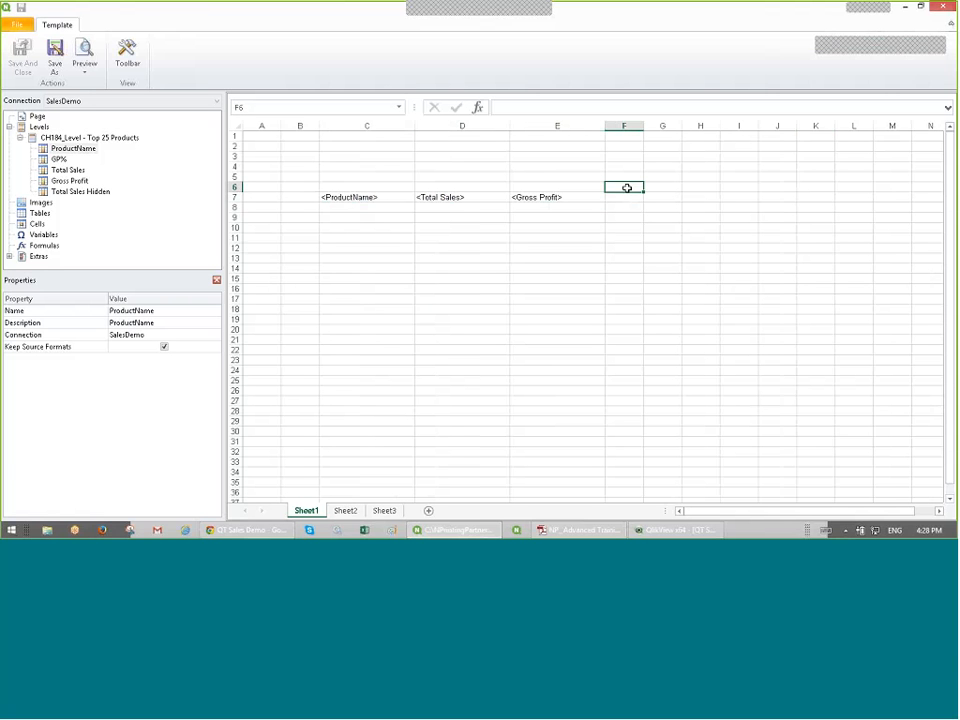
{"action": "type", "text": "Cost of Goods Sold"}
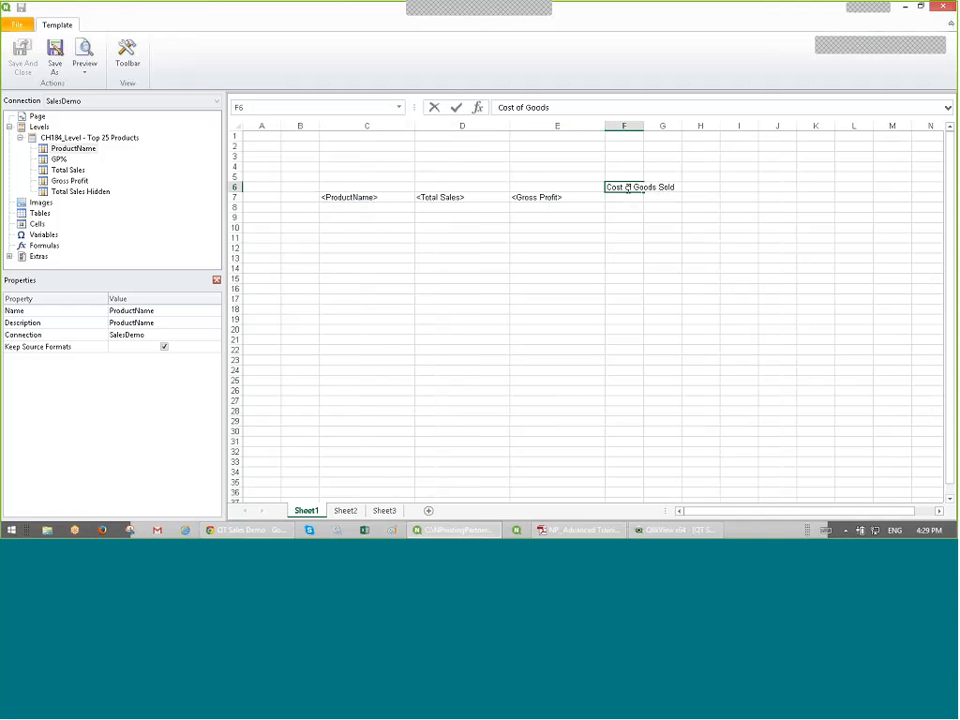
{"action": "left_click", "coordinate": [529, 188]}
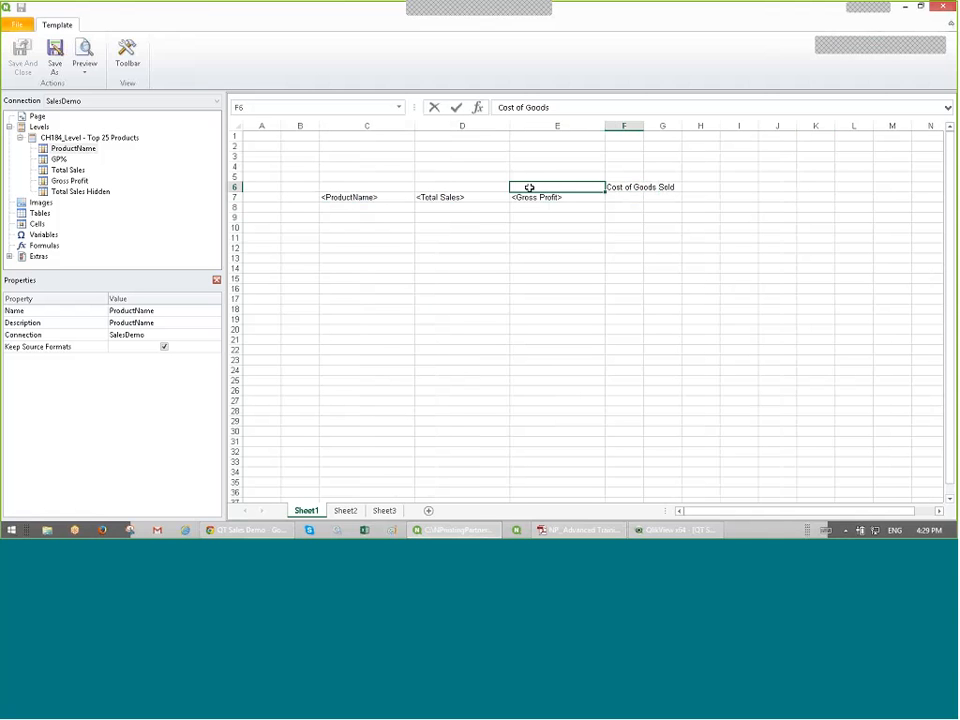
Step: Enter the column headers Products, Sales and GP in cells C5, D5 and E5
{"action": "left_click", "coordinate": [381, 182]}
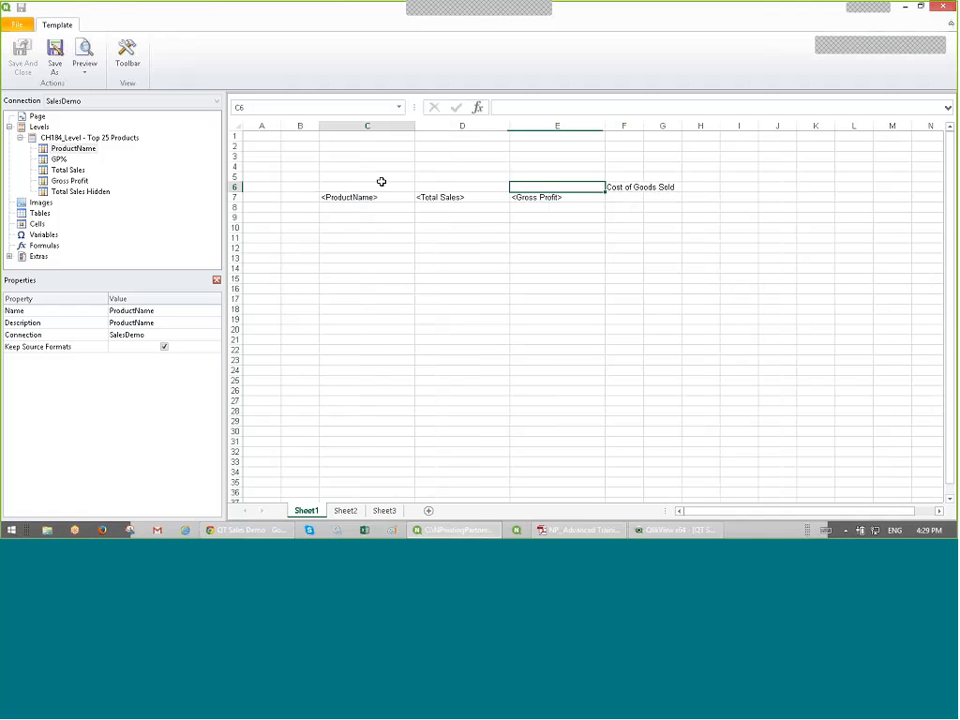
{"action": "left_click", "coordinate": [374, 176]}
{"action": "type", "text": "Por"}
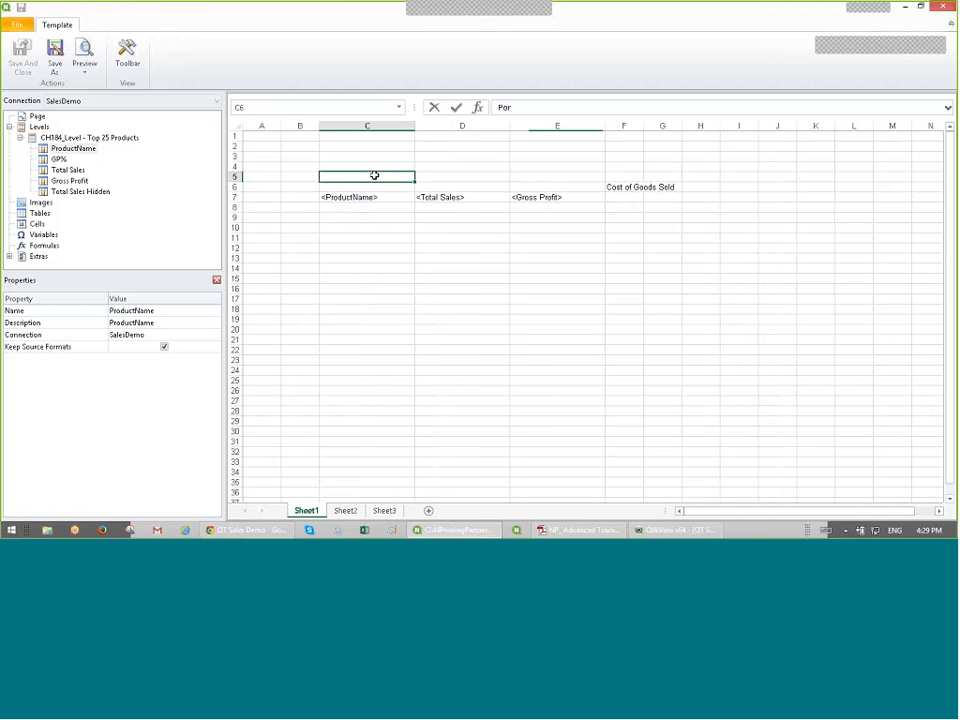
{"action": "type", "text": "duct"}
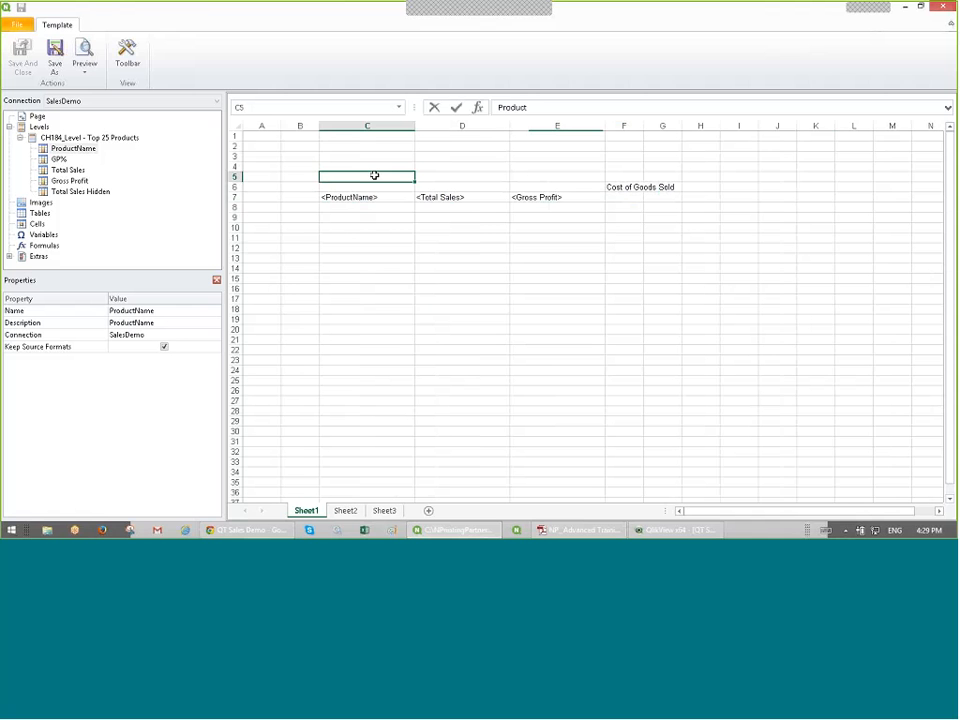
{"action": "type", "text": "s"}
{"action": "key", "text": "Tab"}
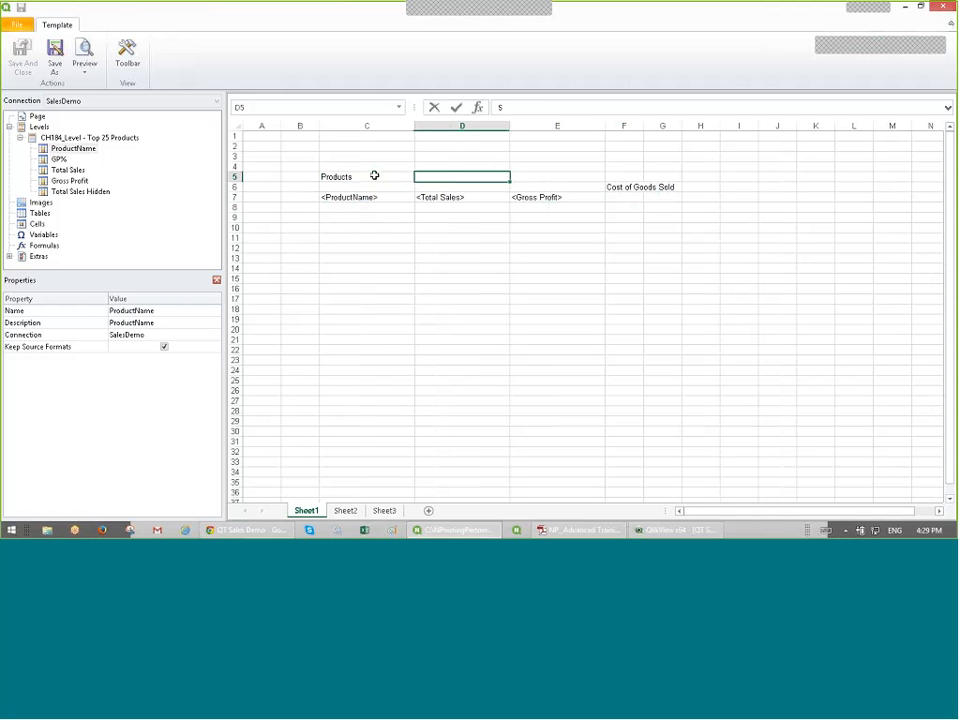
{"action": "type", "text": "Sales"}
{"action": "key", "text": "Tab"}
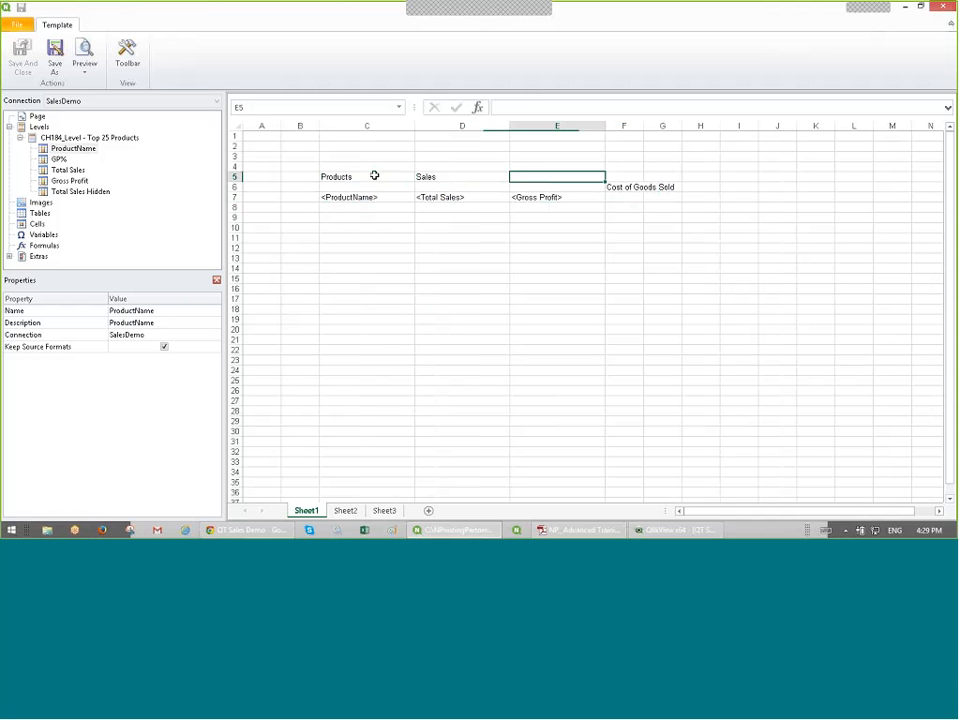
{"action": "type", "text": "GP"}
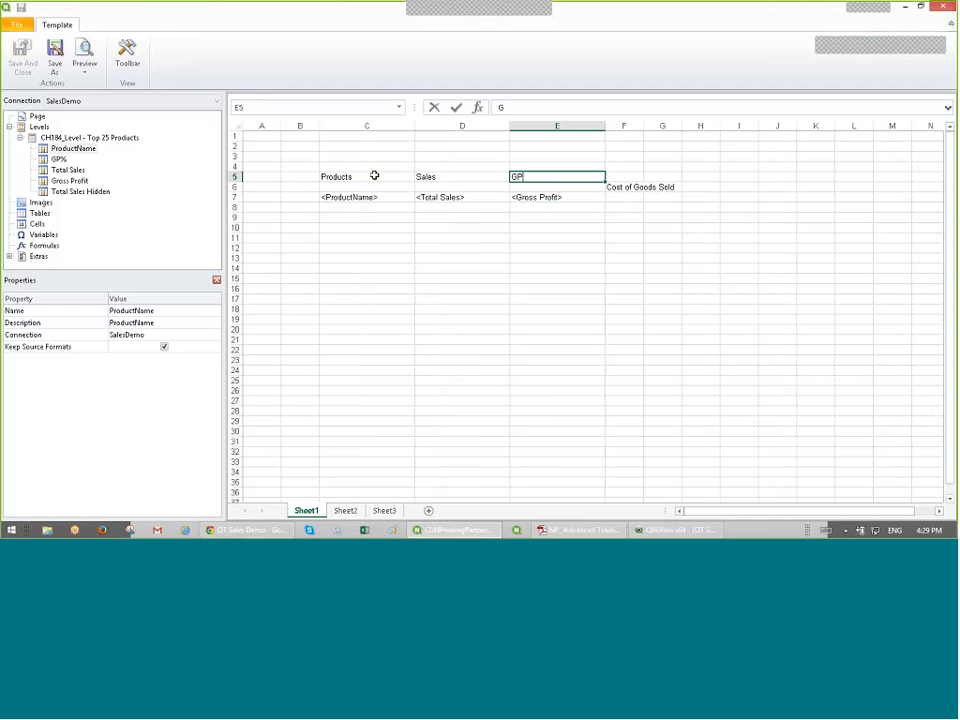
{"action": "left_click_drag", "start_coordinate": [462, 238], "coordinate": [462, 248]}
Step: Move the "Cost of Goods Sold" header from F6 up to F5, in line with the other headers
{"action": "left_click", "coordinate": [625, 187]}
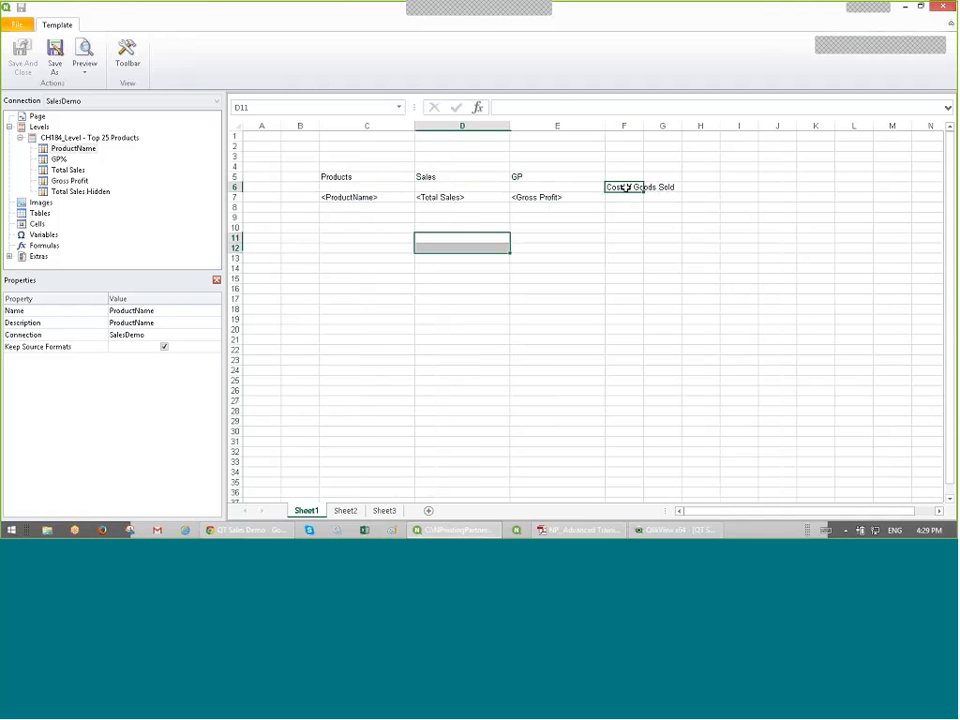
{"action": "left_click_drag", "start_coordinate": [625, 187], "coordinate": [625, 177]}
{"action": "left_click", "coordinate": [624, 228]}
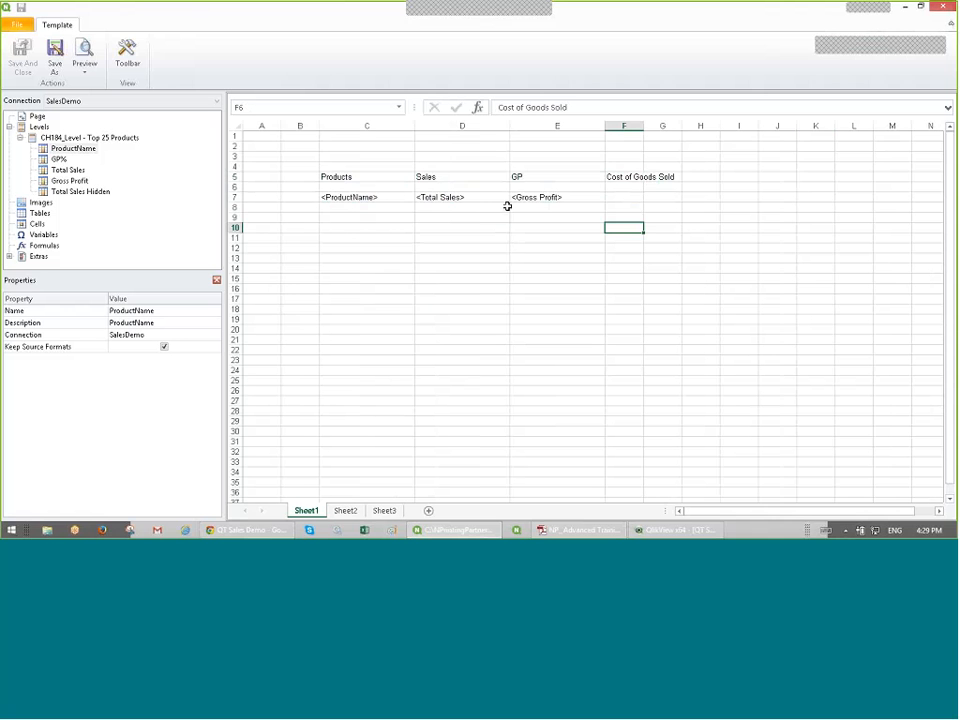
Step: Format the header range C5:G5 as bold and centred with a light blue fill
{"action": "left_click_drag", "start_coordinate": [366, 177], "coordinate": [661, 177]}
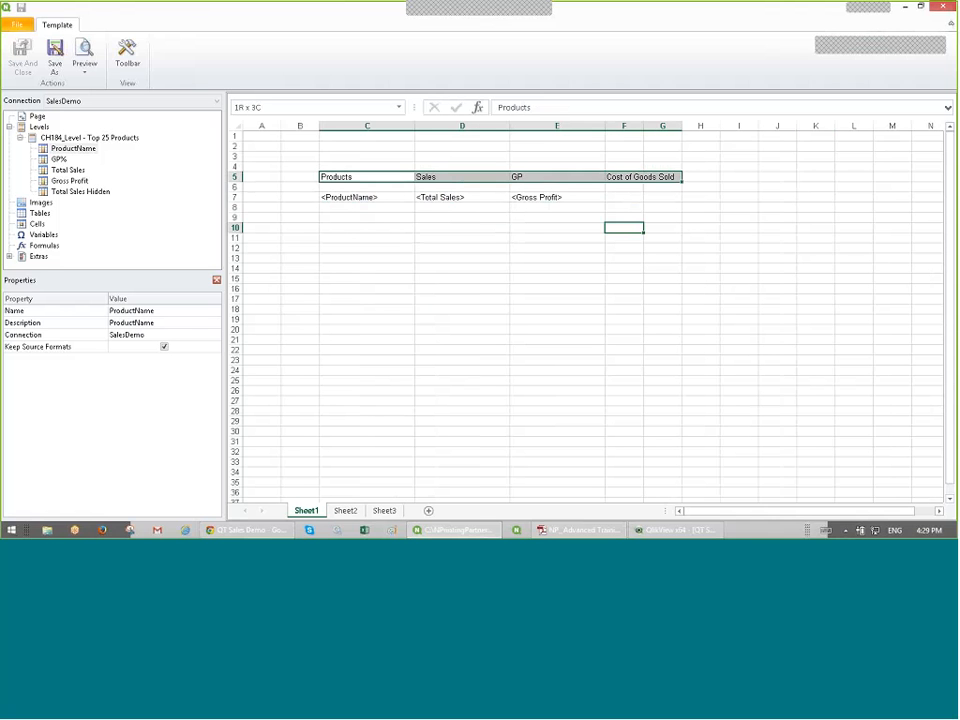
{"action": "left_click", "coordinate": [128, 56]}
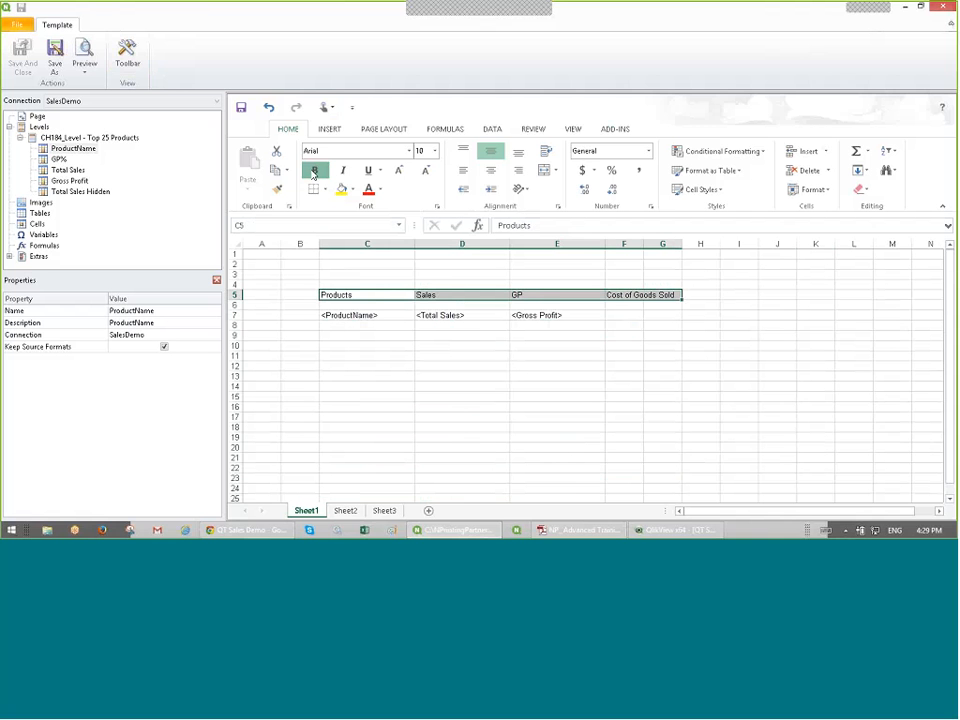
{"action": "left_click", "coordinate": [314, 171]}
{"action": "left_click", "coordinate": [490, 170]}
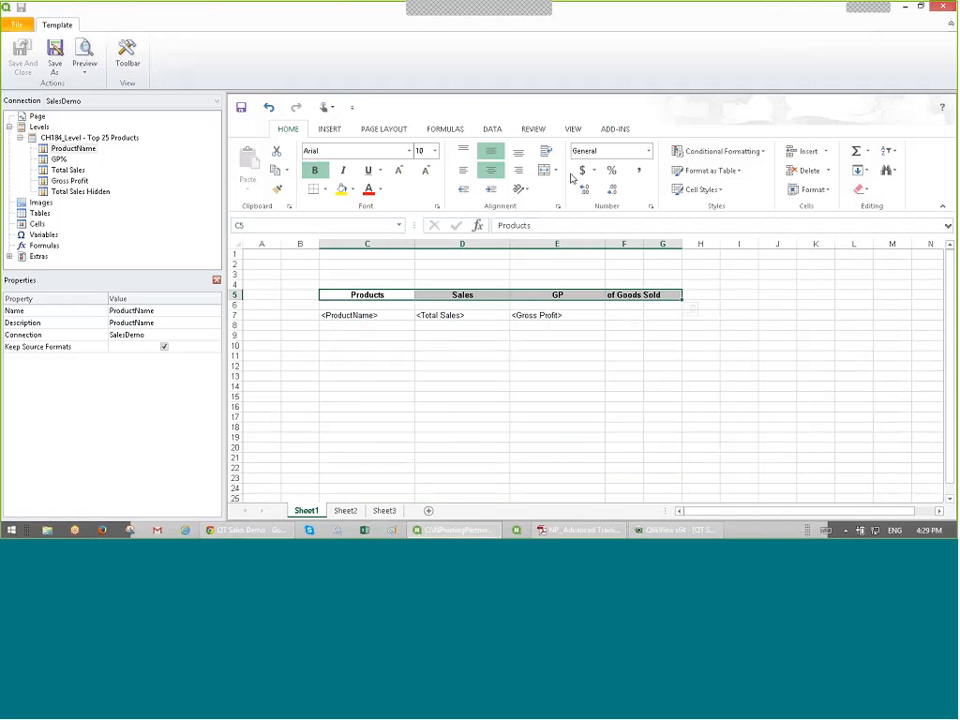
{"action": "left_click", "coordinate": [352, 189]}
{"action": "left_click", "coordinate": [379, 230]}
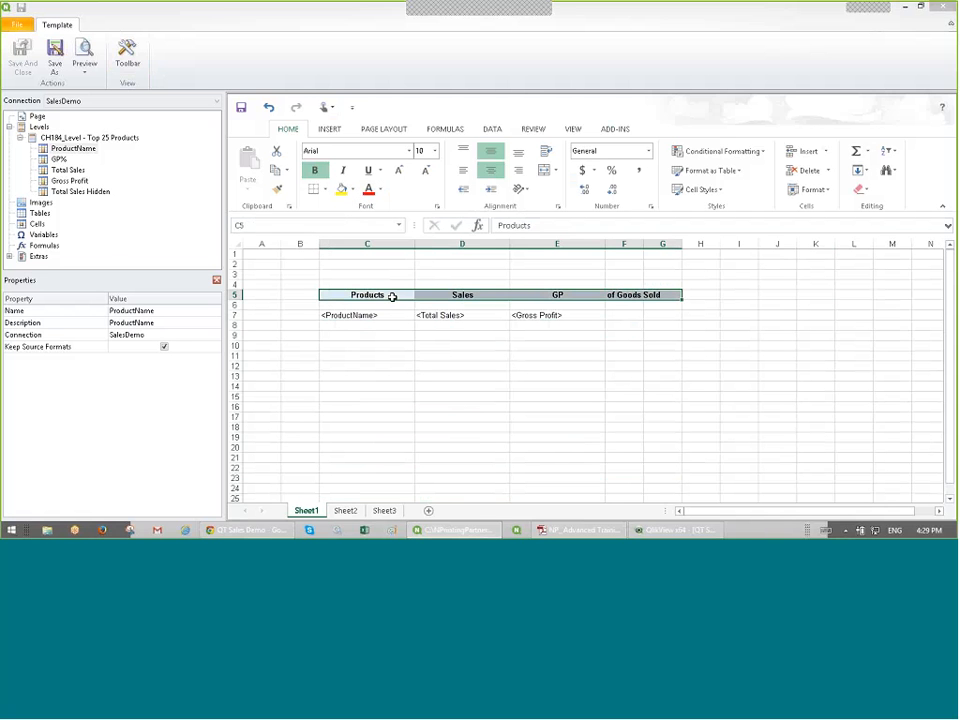
Step: Place the CH184_Level tags in B6:B8 so that they enclose the field row 7
{"action": "key", "text": "Down"}
{"action": "key", "text": "Down"}
{"action": "key", "text": "Down"}
{"action": "key", "text": "Down"}
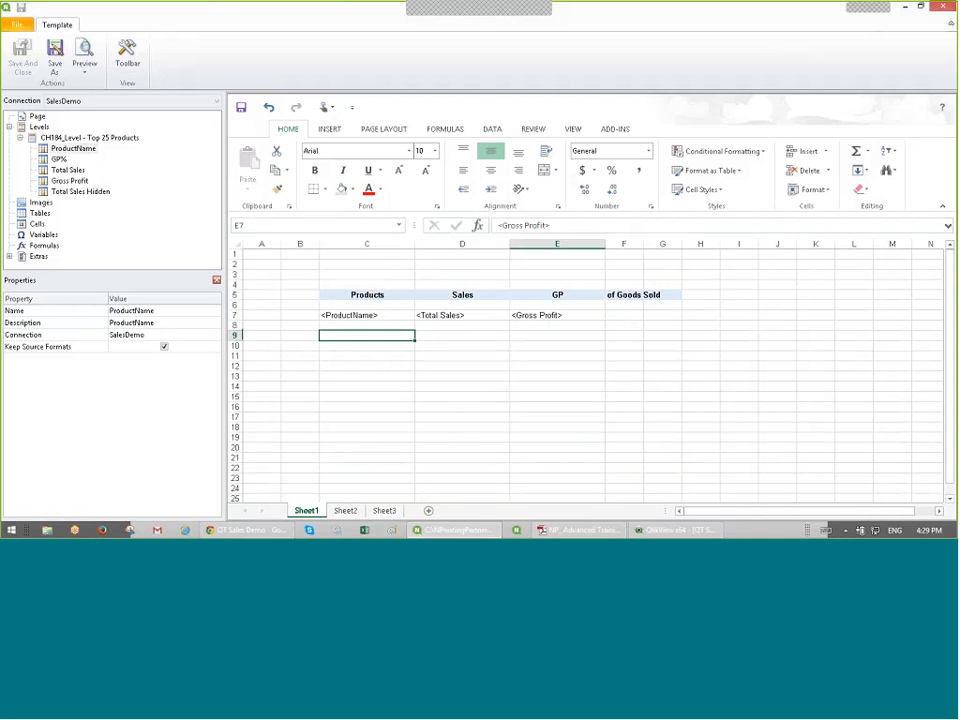
{"action": "left_click_drag", "start_coordinate": [90, 138], "coordinate": [304, 313]}
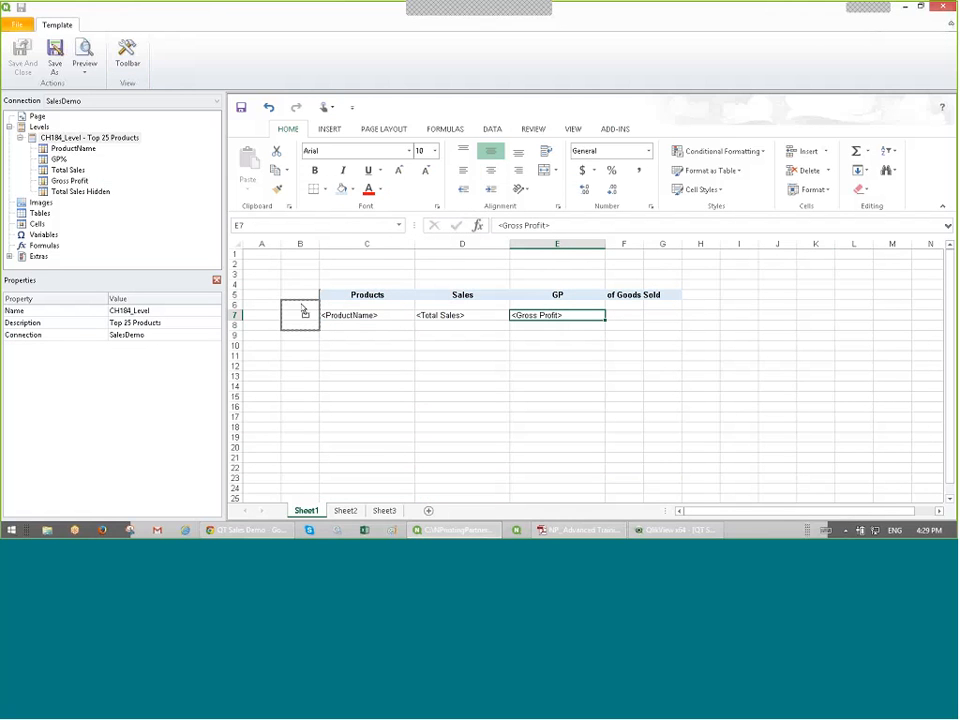
{"action": "left_click_drag", "start_coordinate": [304, 313], "coordinate": [305, 315]}
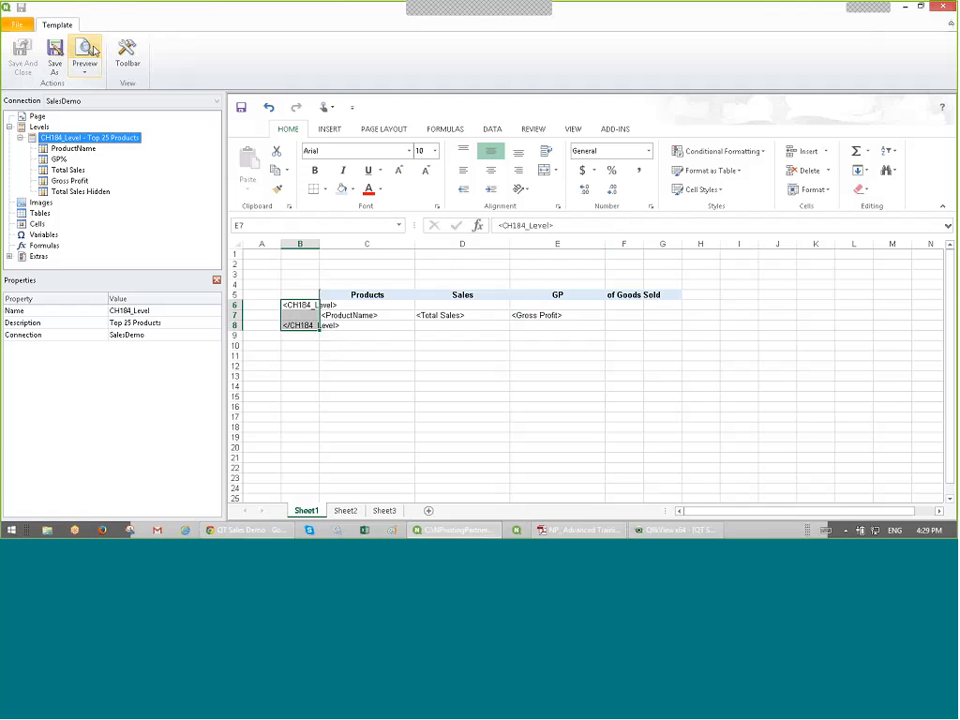
Step: Save the template as "ExcelReport subtotals and grand totals template.xlsx", and save and close both the template and the report
{"action": "left_click", "coordinate": [55, 58]}
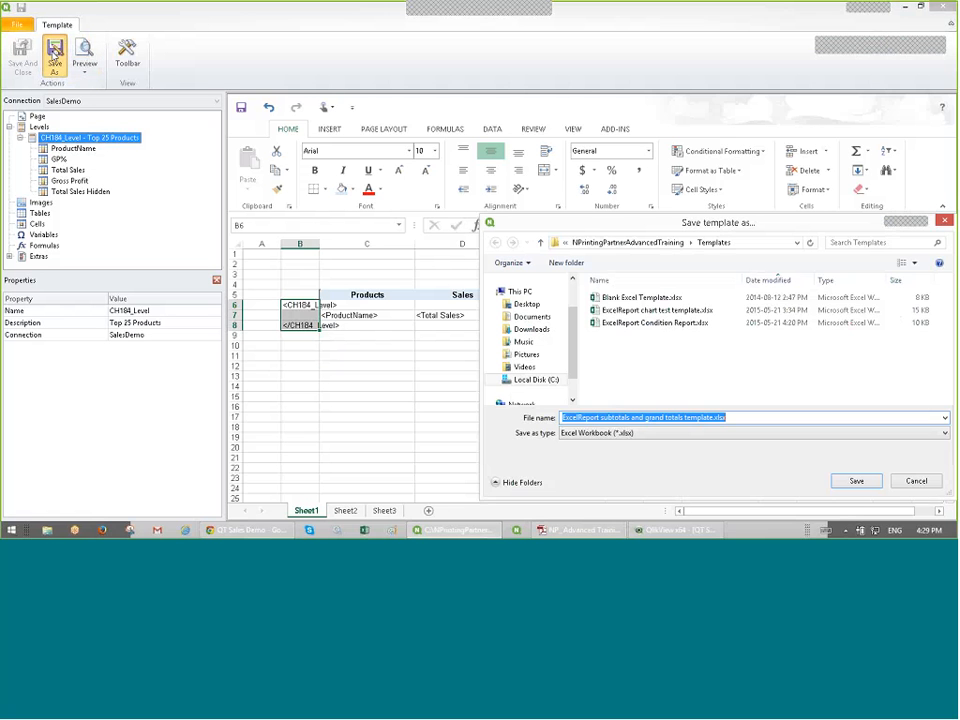
{"action": "left_click", "coordinate": [855, 479]}
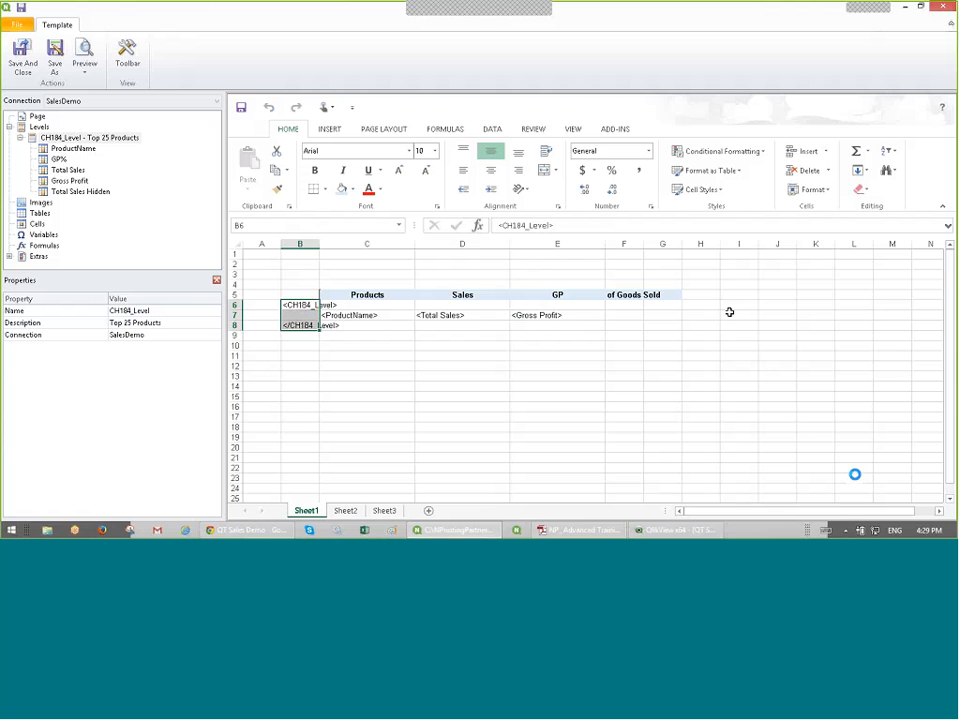
{"action": "left_click", "coordinate": [28, 60]}
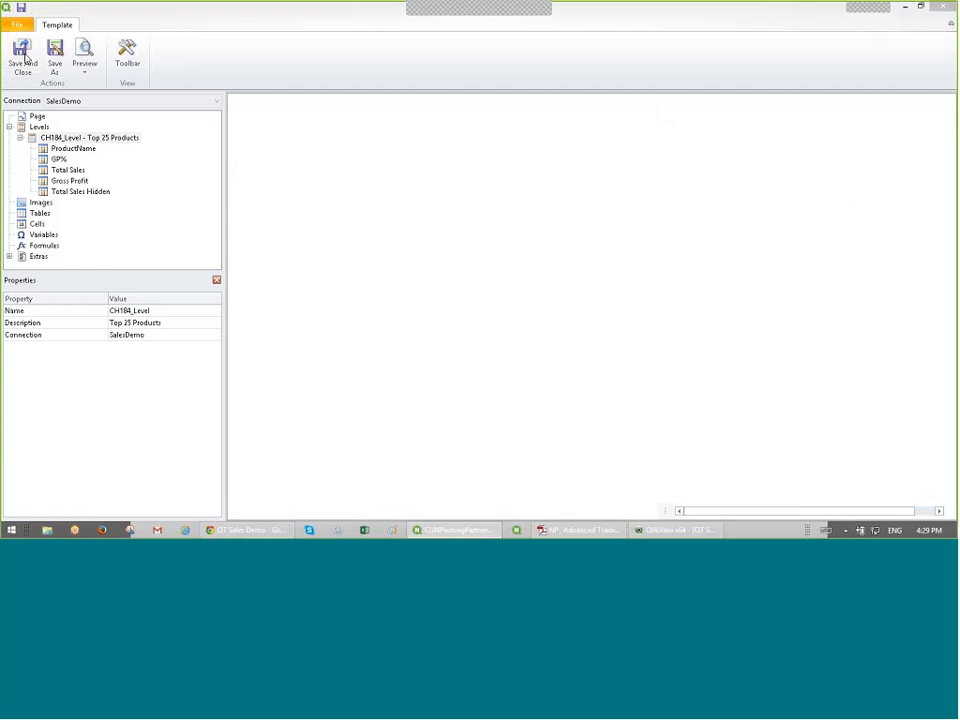
{"action": "left_click", "coordinate": [20, 56]}
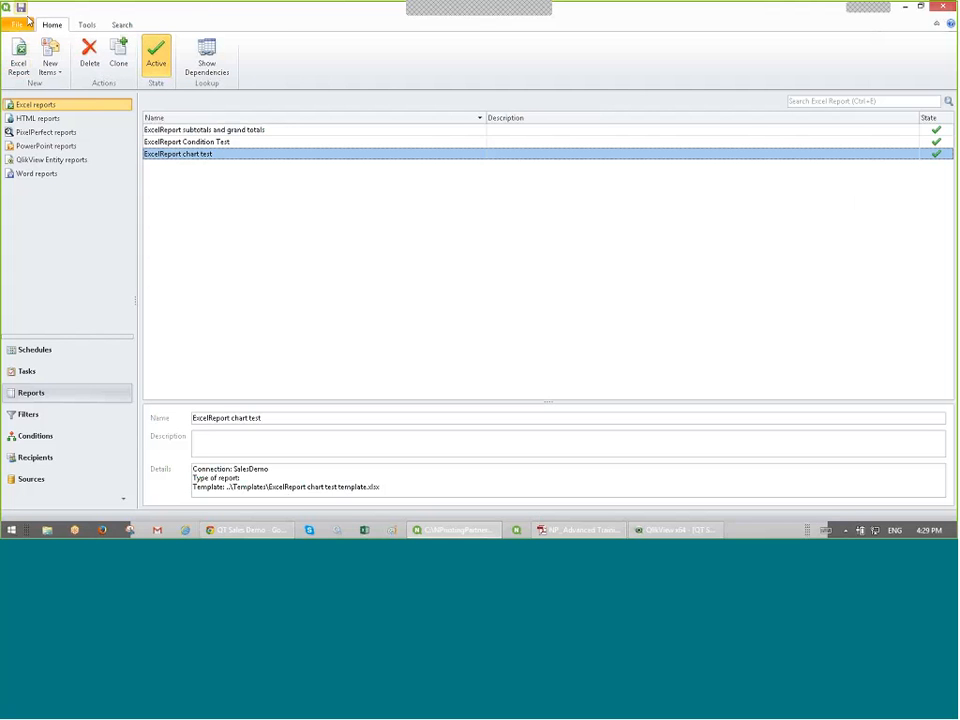
Step: Reopen the template of the "ExcelReport subtotals and grand totals" report for editing in a maximized window
{"action": "left_click", "coordinate": [222, 130]}
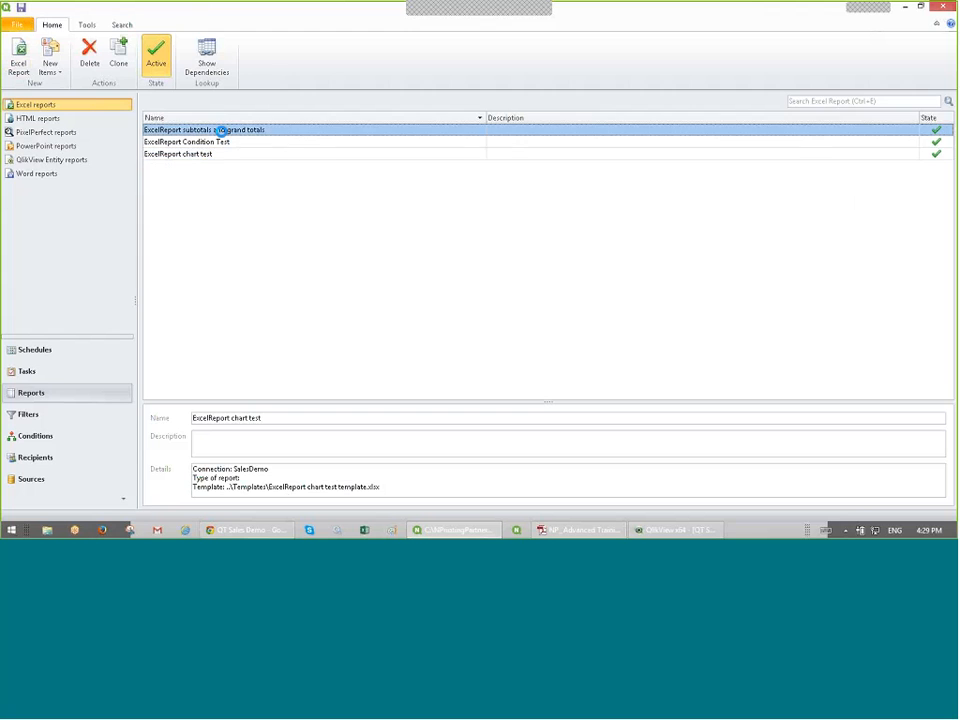
{"action": "double_click", "coordinate": [222, 130]}
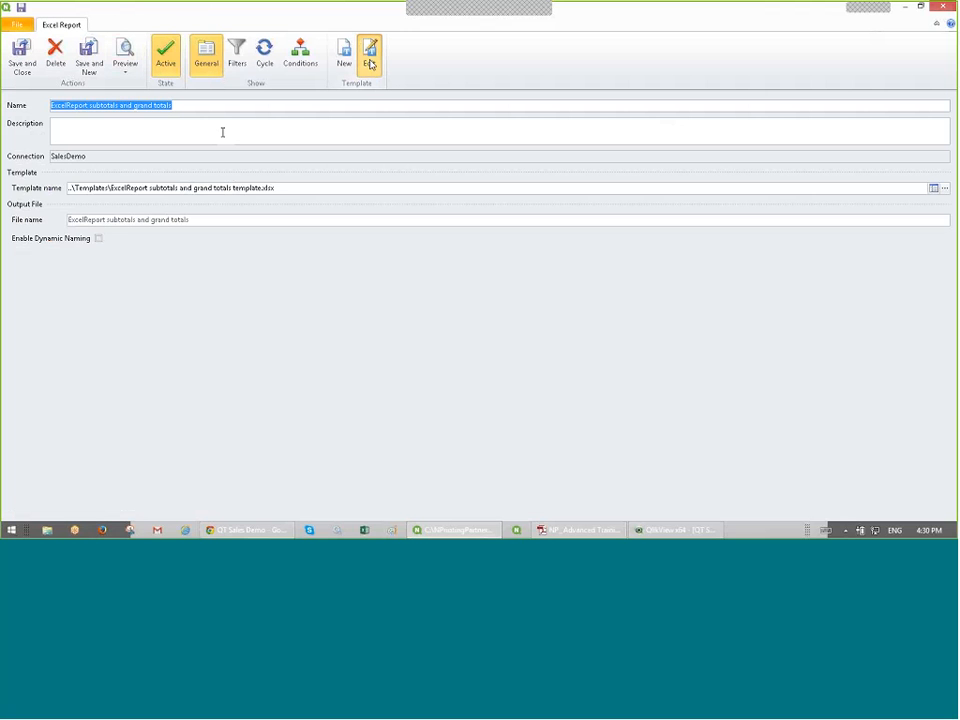
{"action": "left_click", "coordinate": [370, 60]}
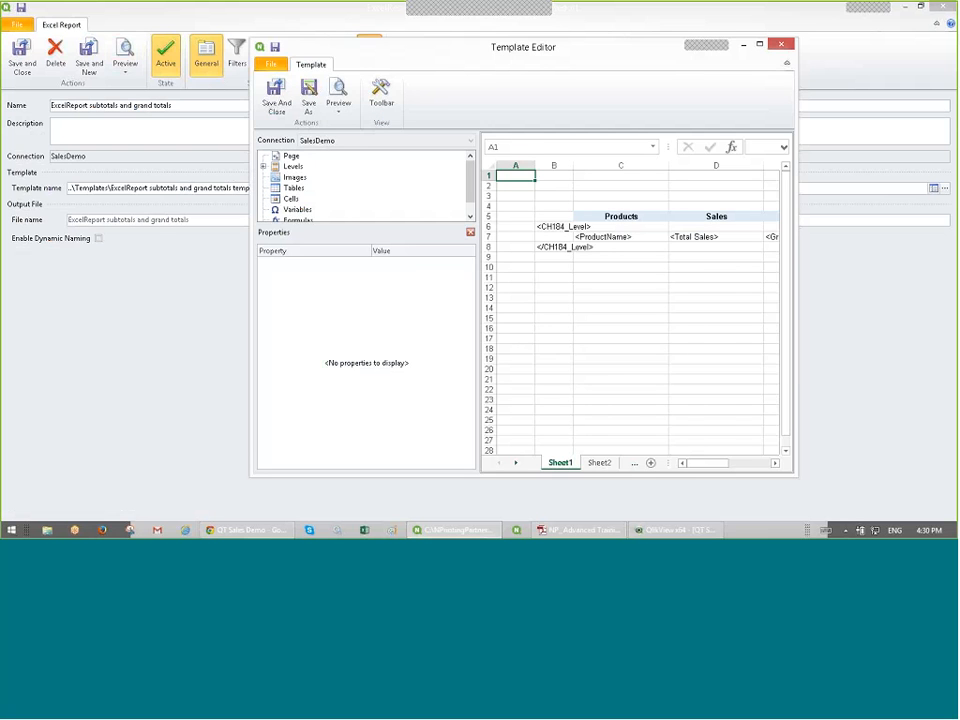
{"action": "double_click", "coordinate": [337, 53]}
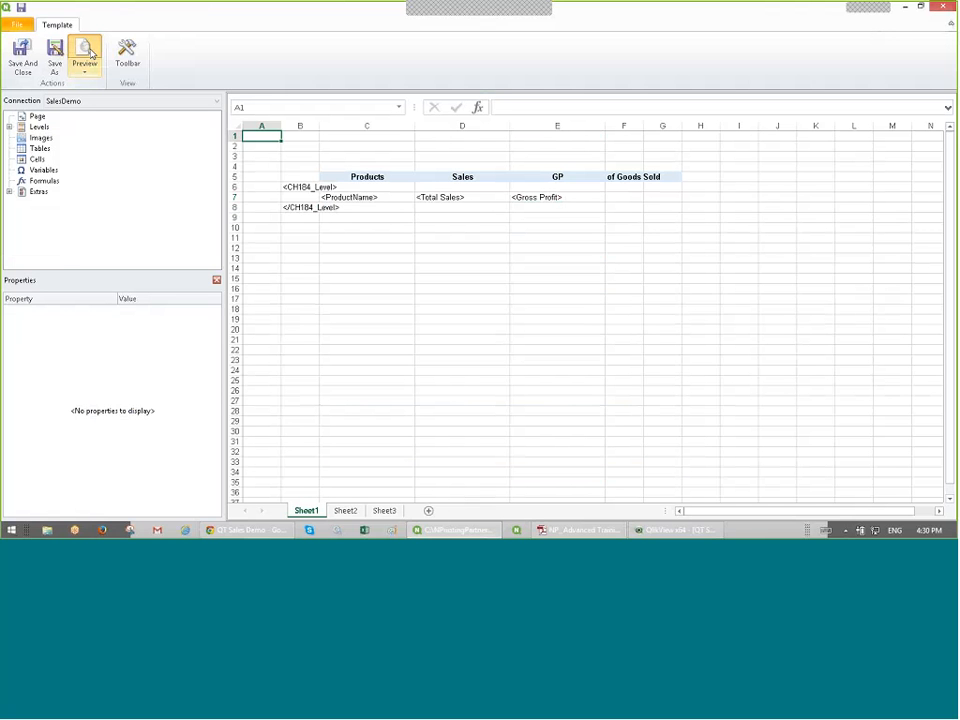
Step: Preview the report in Excel, examine the product rows and the header row, and close the preview
{"action": "left_click", "coordinate": [89, 55]}
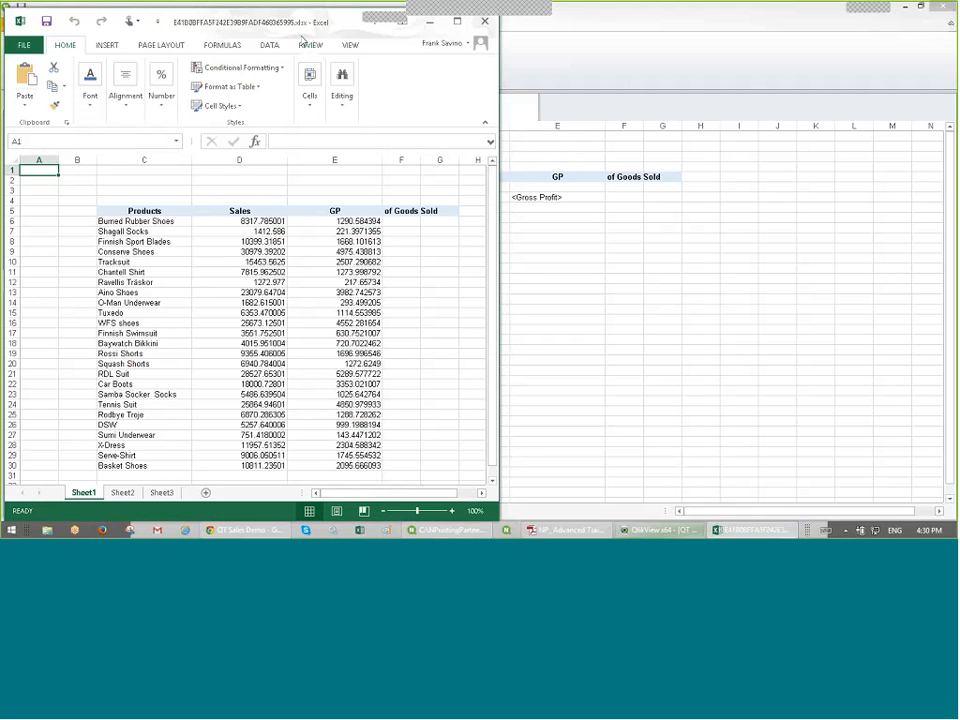
{"action": "double_click", "coordinate": [303, 28]}
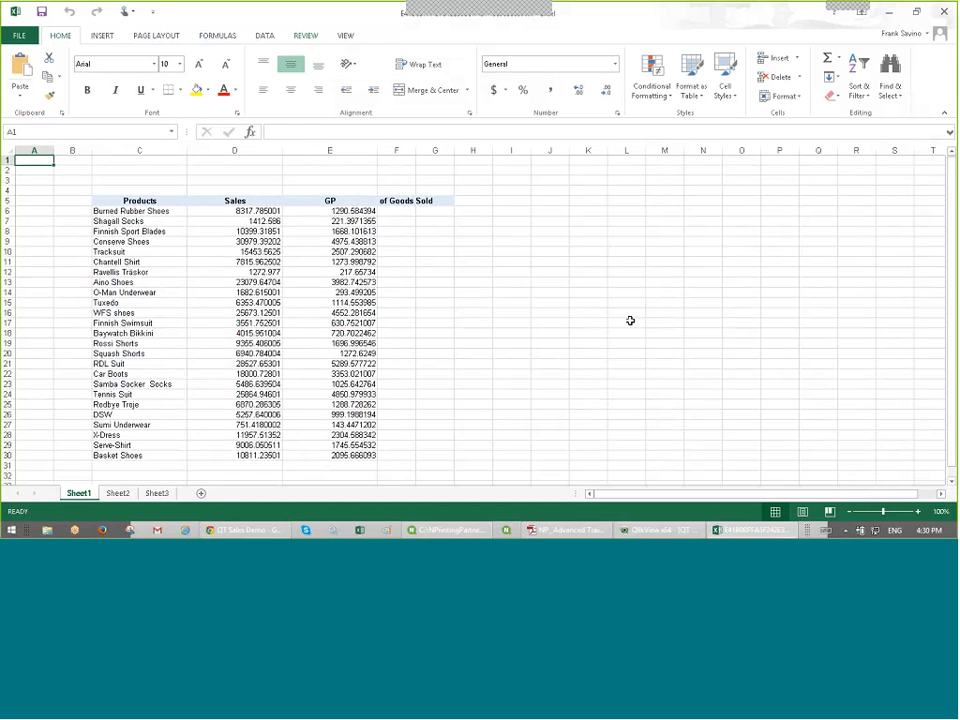
{"action": "scroll", "coordinate": [628, 320], "scroll_direction": "down", "scroll_amount": 1}
{"action": "scroll", "coordinate": [628, 320], "scroll_direction": "up", "scroll_amount": 1}
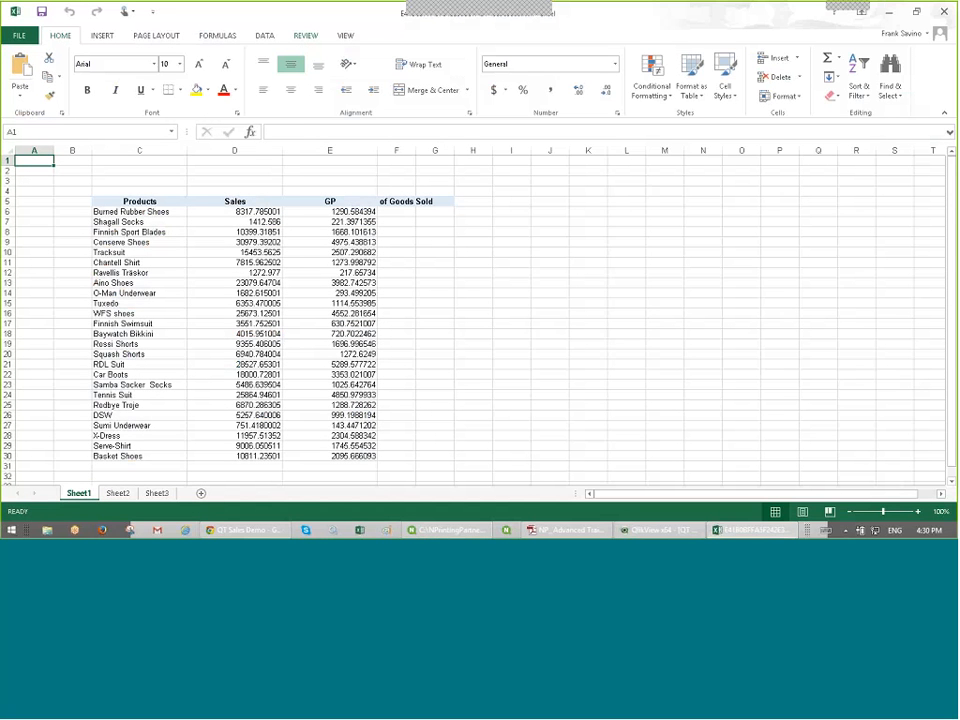
{"action": "left_click", "coordinate": [944, 19]}
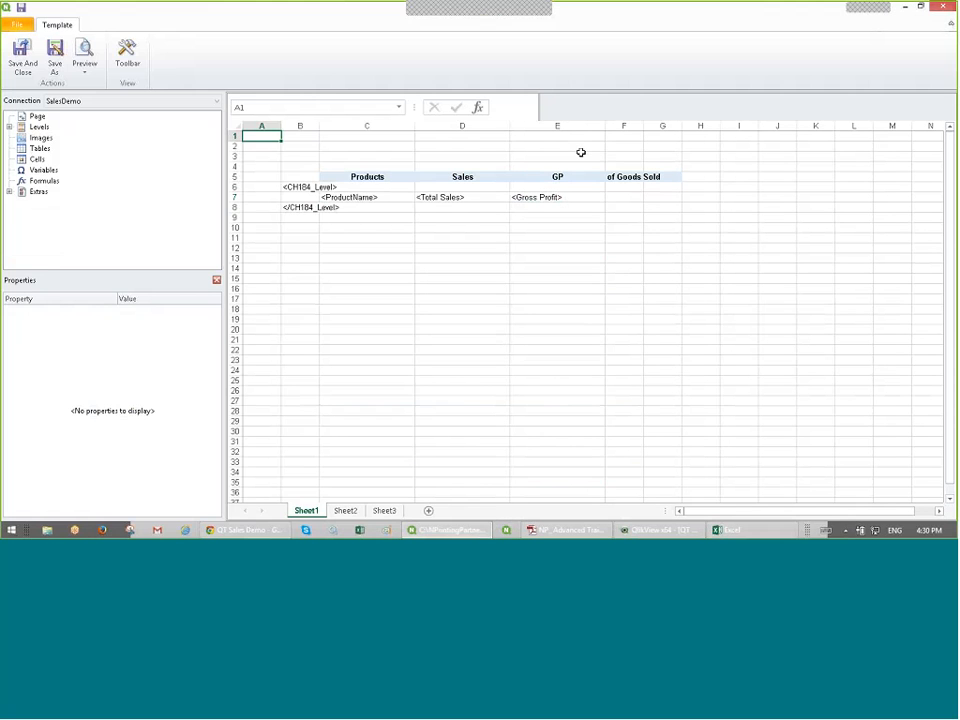
Step: Left-align the "Cost of Goods Sold" header in F5 and fit column F's width to it
{"action": "left_click", "coordinate": [624, 176]}
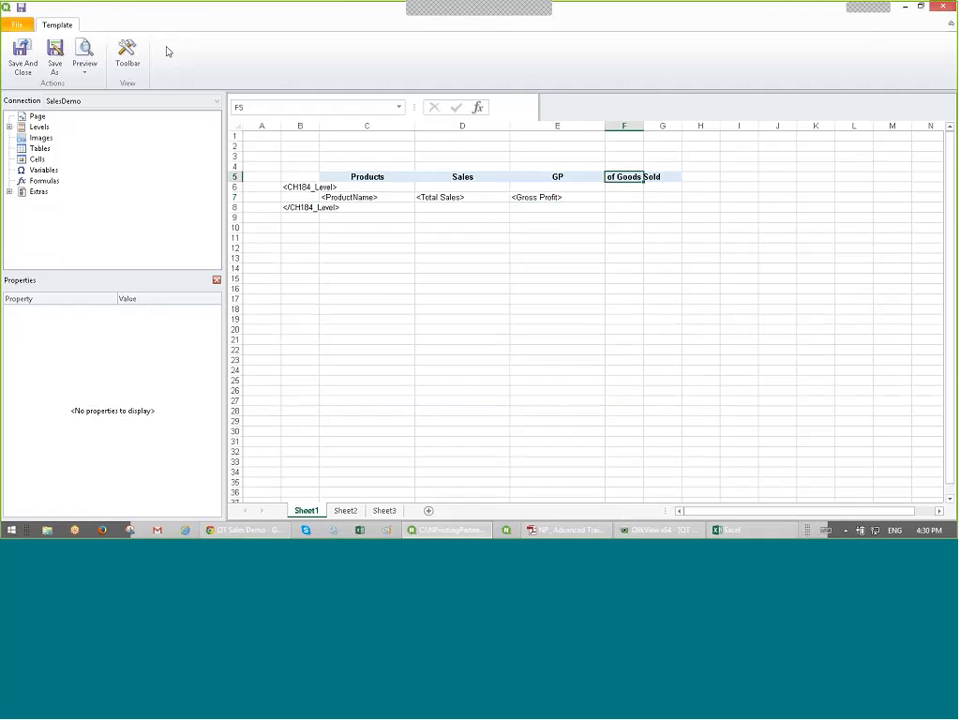
{"action": "left_click", "coordinate": [127, 54]}
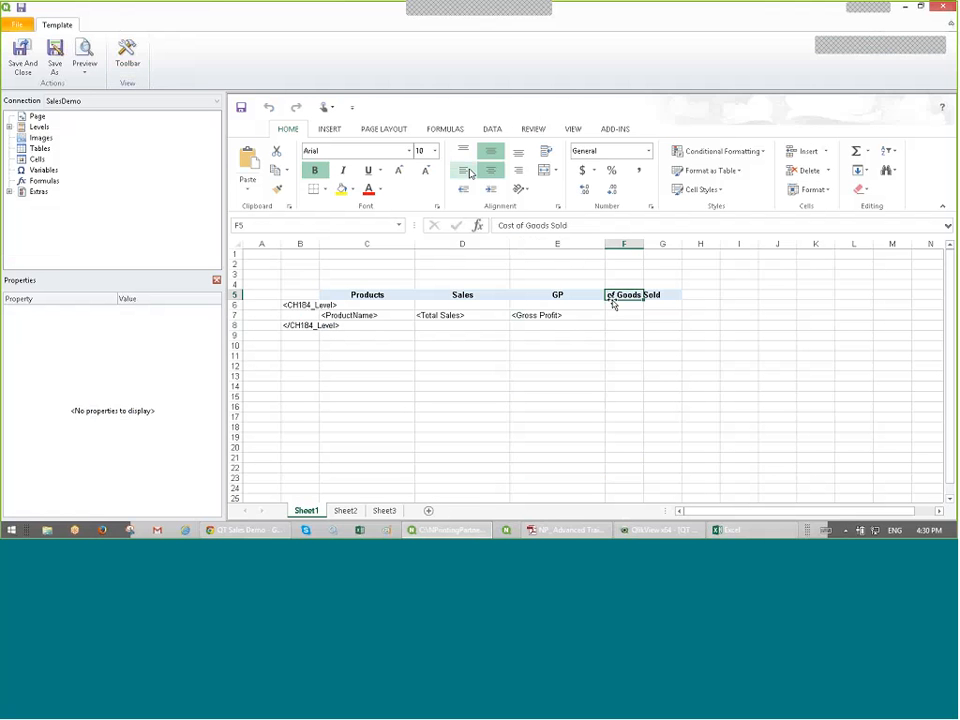
{"action": "left_click", "coordinate": [470, 172]}
{"action": "left_click", "coordinate": [662, 325]}
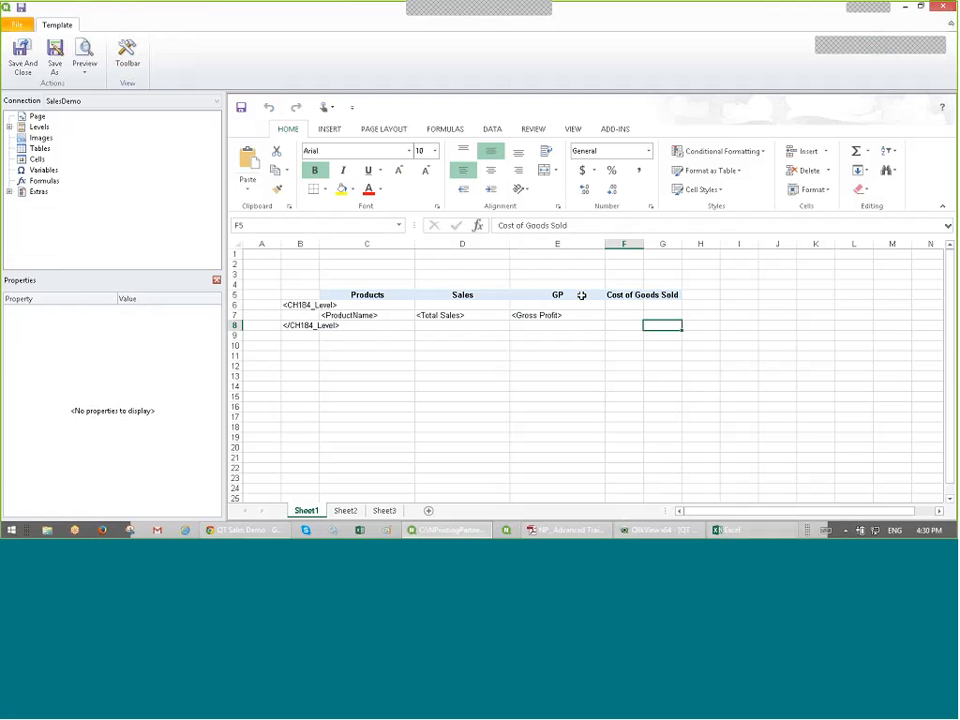
{"action": "double_click", "coordinate": [643, 244]}
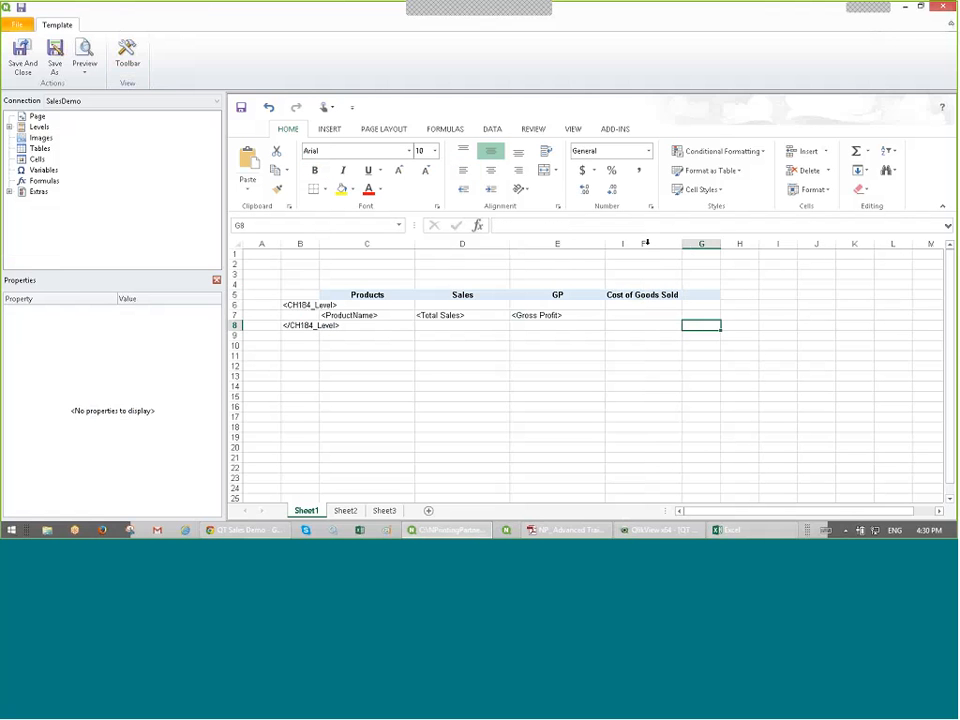
Step: Enter the formula =D7-E7 under the "Cost of Goods Sold" header in F7
{"action": "left_click", "coordinate": [636, 315]}
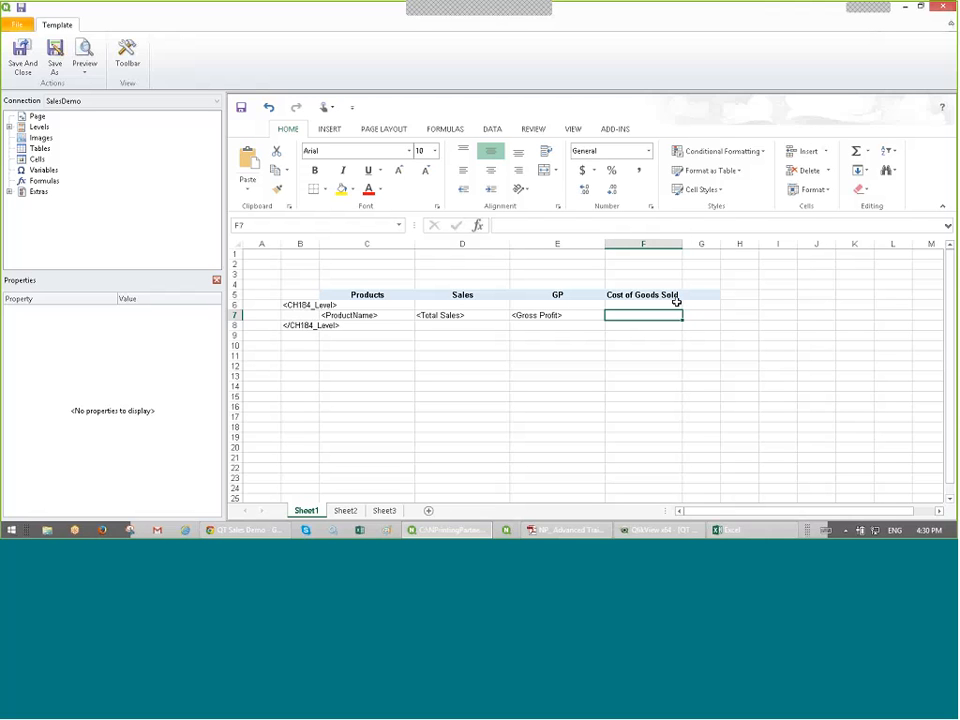
{"action": "type", "text": "="}
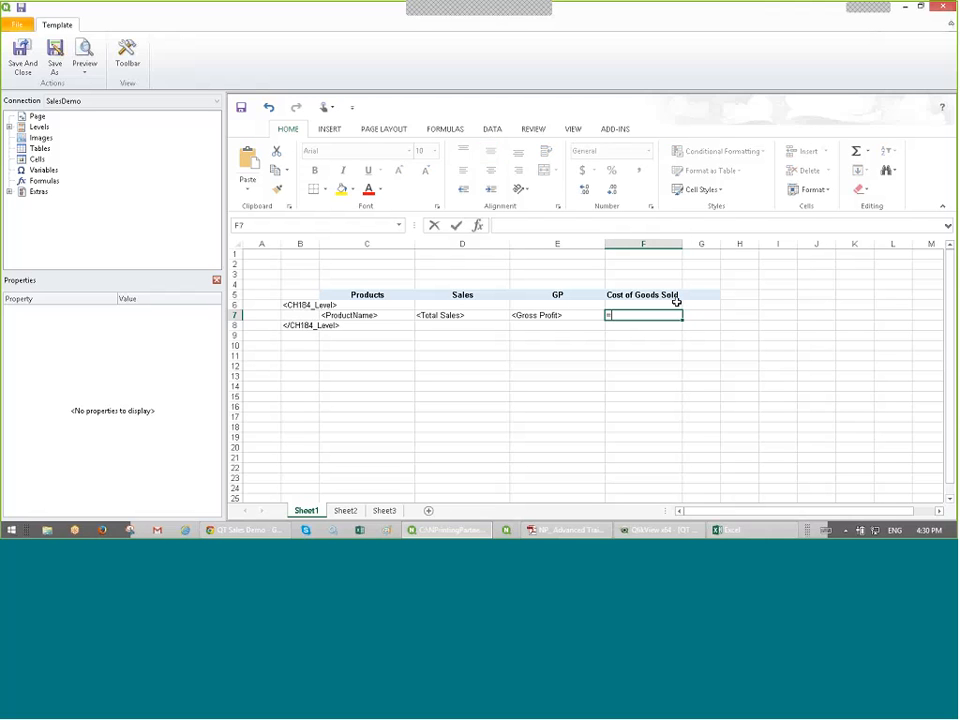
{"action": "type", "text": "d"}
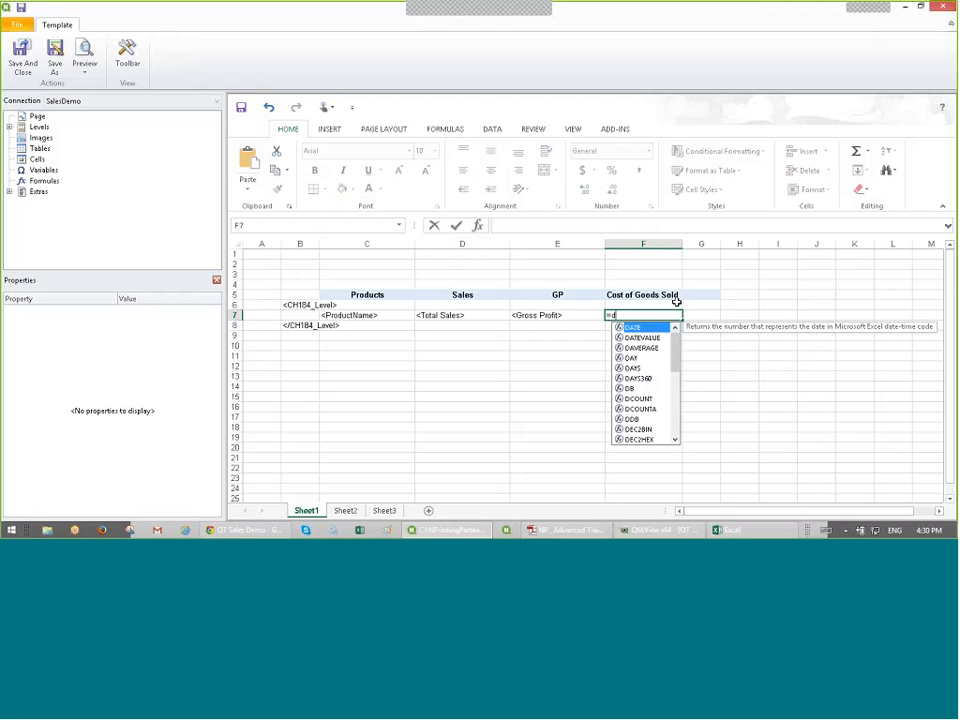
{"action": "type", "text": "7"}
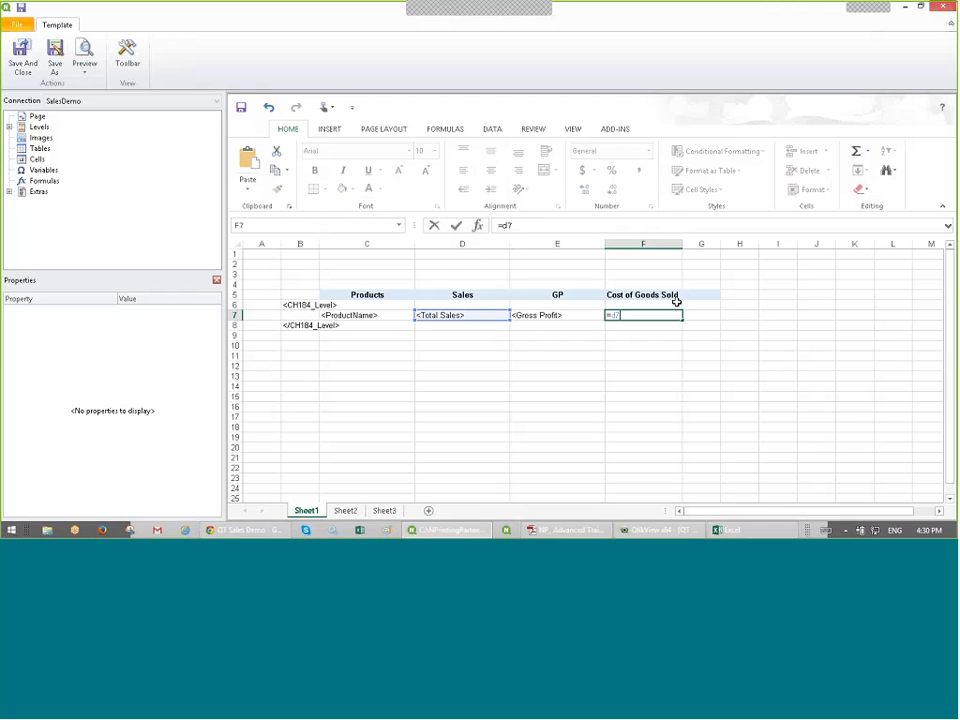
{"action": "type", "text": "-e7"}
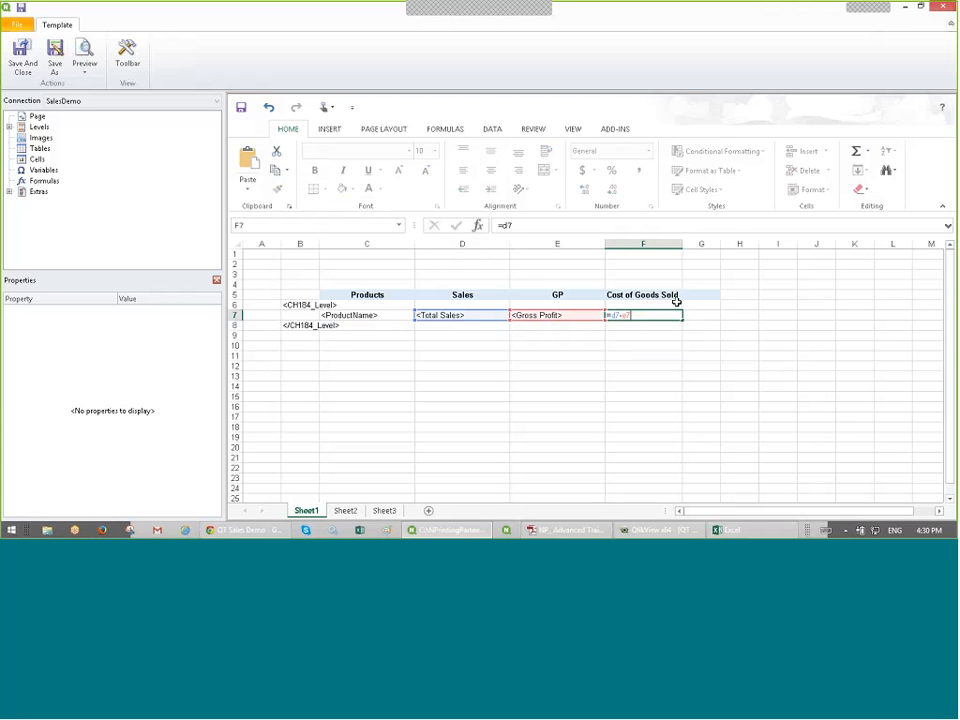
{"action": "key", "text": "Return"}
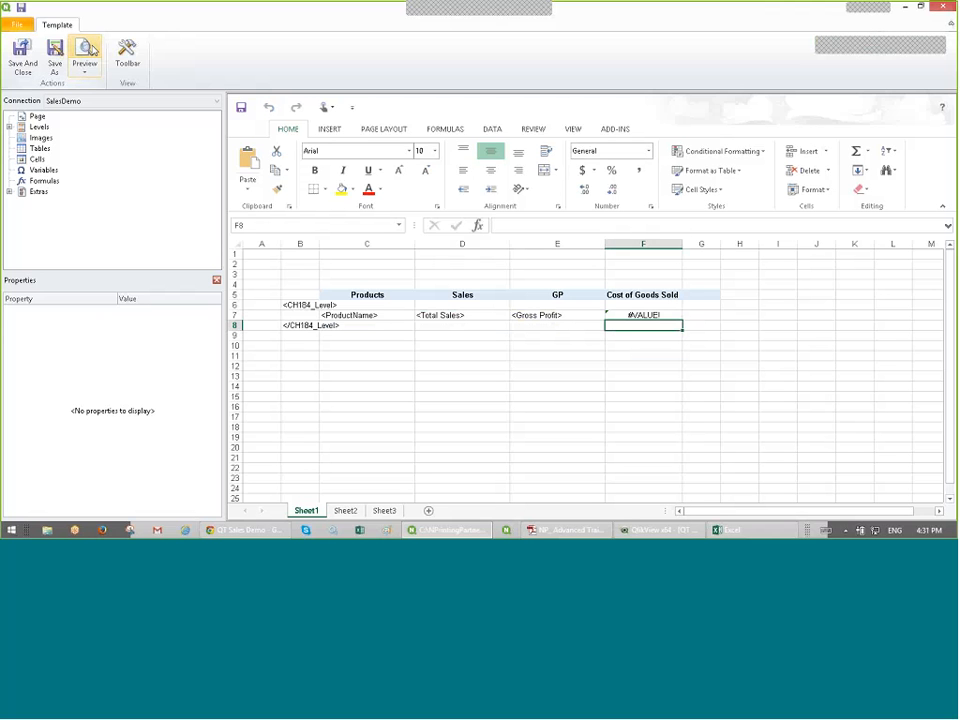
Step: Preview the report in Excel, examine the calculated Cost of Goods Sold column, and close the preview without saving
{"action": "left_click", "coordinate": [88, 50]}
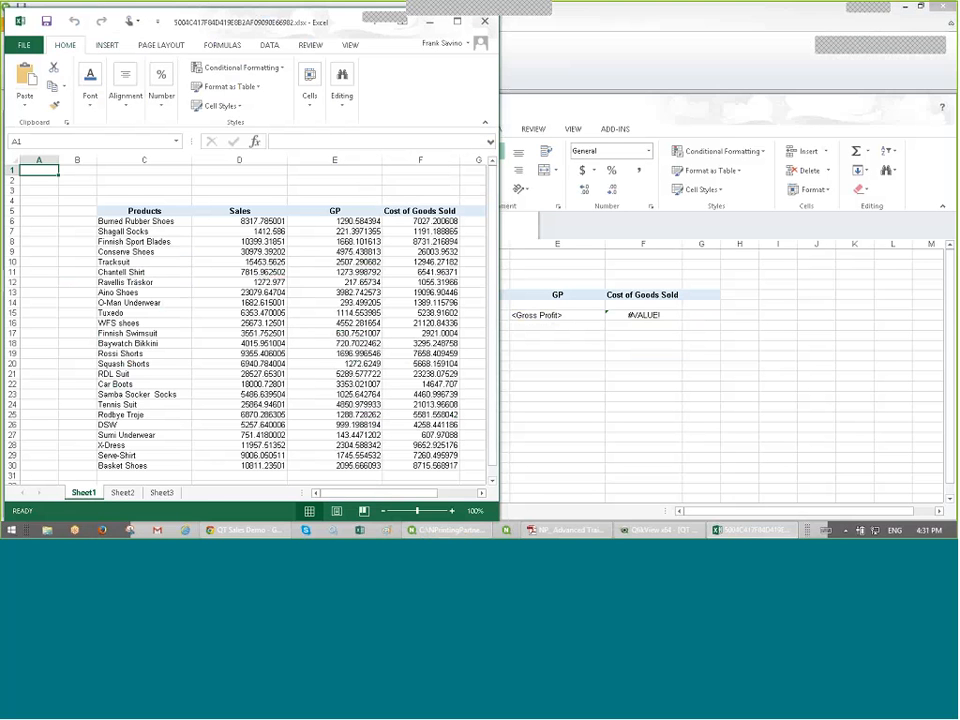
{"action": "left_click_drag", "start_coordinate": [336, 32], "coordinate": [340, 36]}
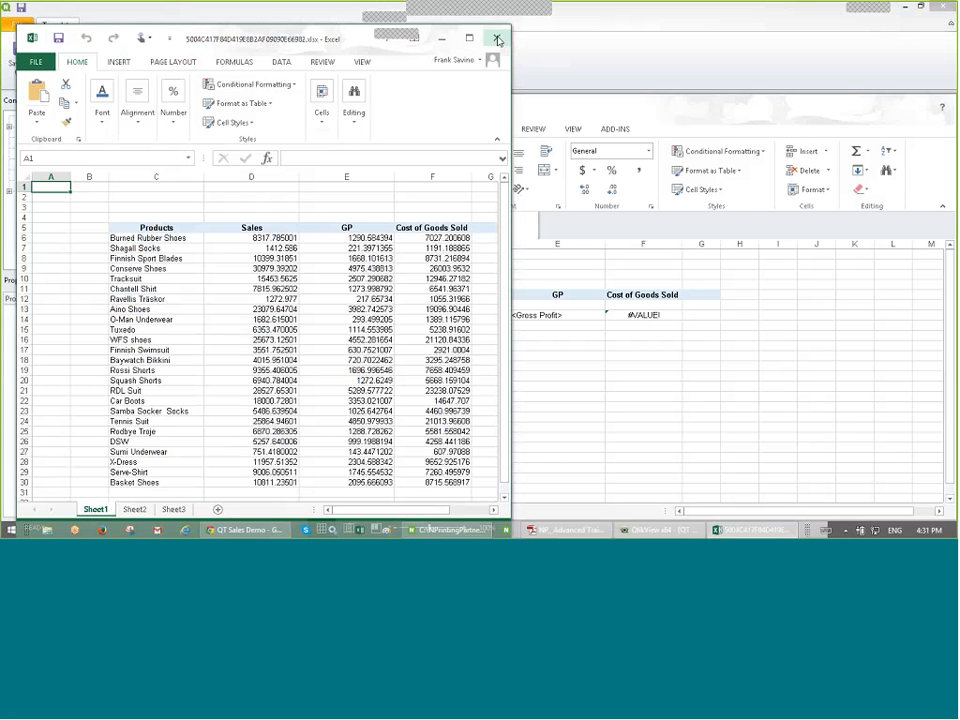
{"action": "left_click", "coordinate": [498, 40]}
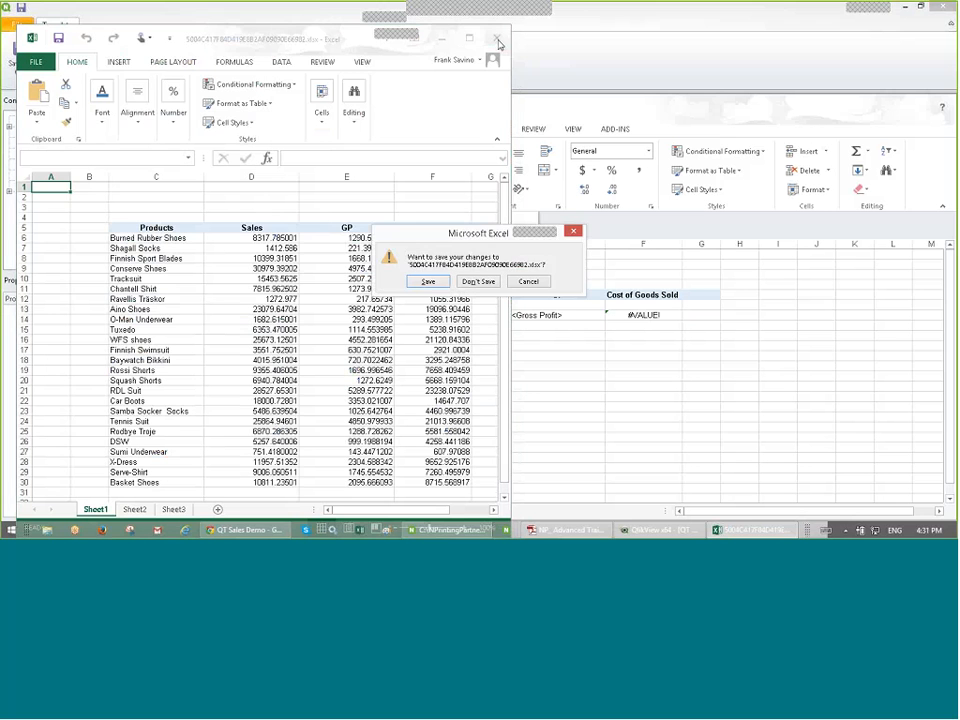
{"action": "left_click", "coordinate": [478, 281]}
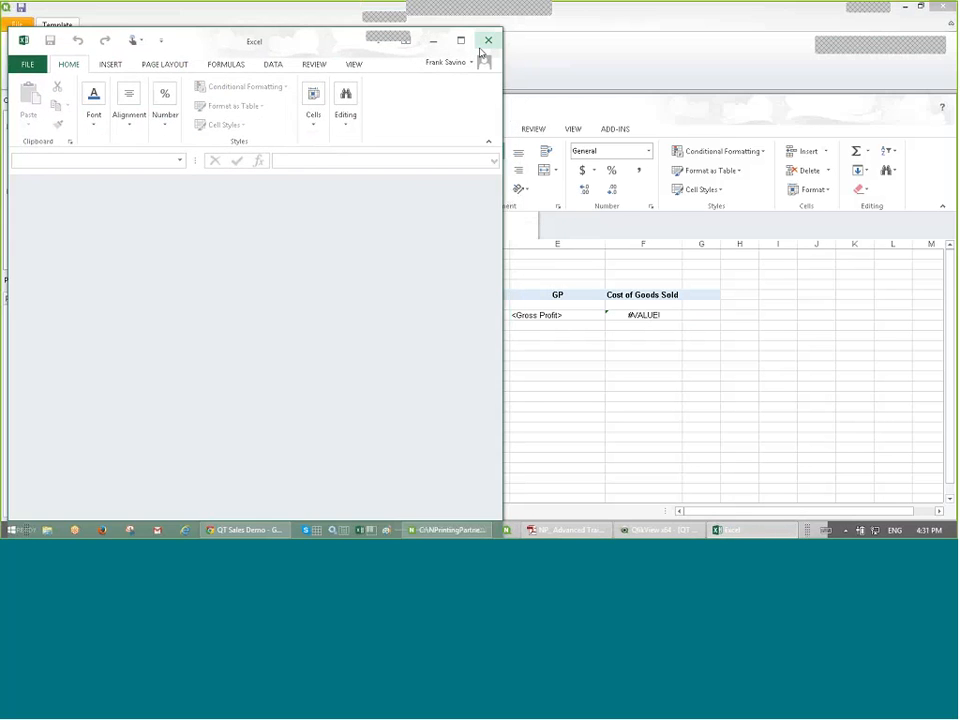
{"action": "left_click", "coordinate": [486, 40]}
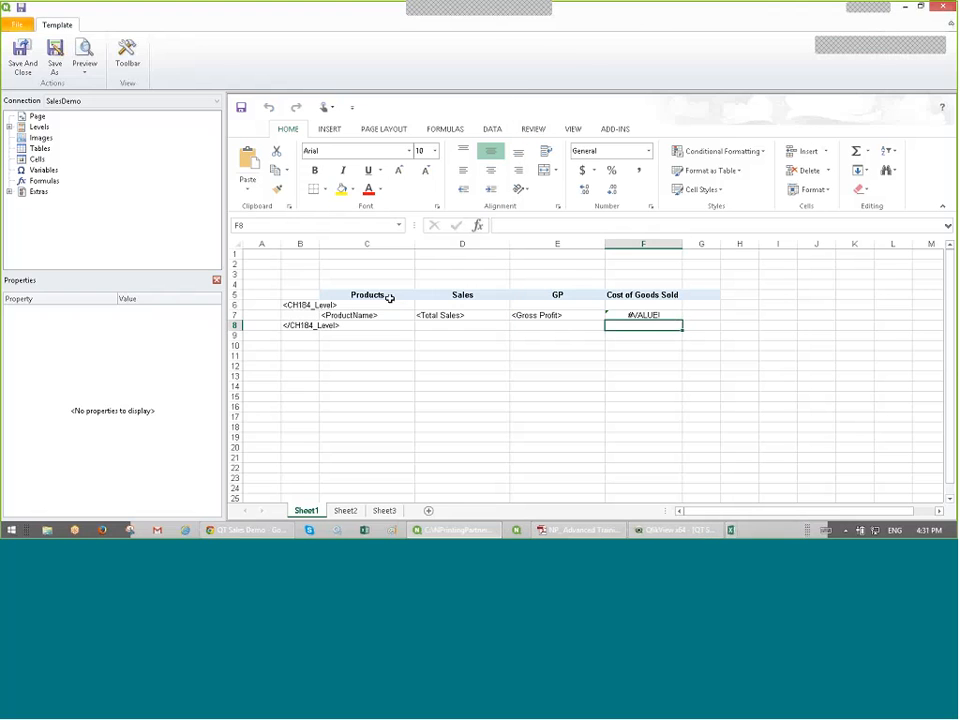
Step: Add the Country field as a level of the template
{"action": "double_click", "coordinate": [37, 127]}
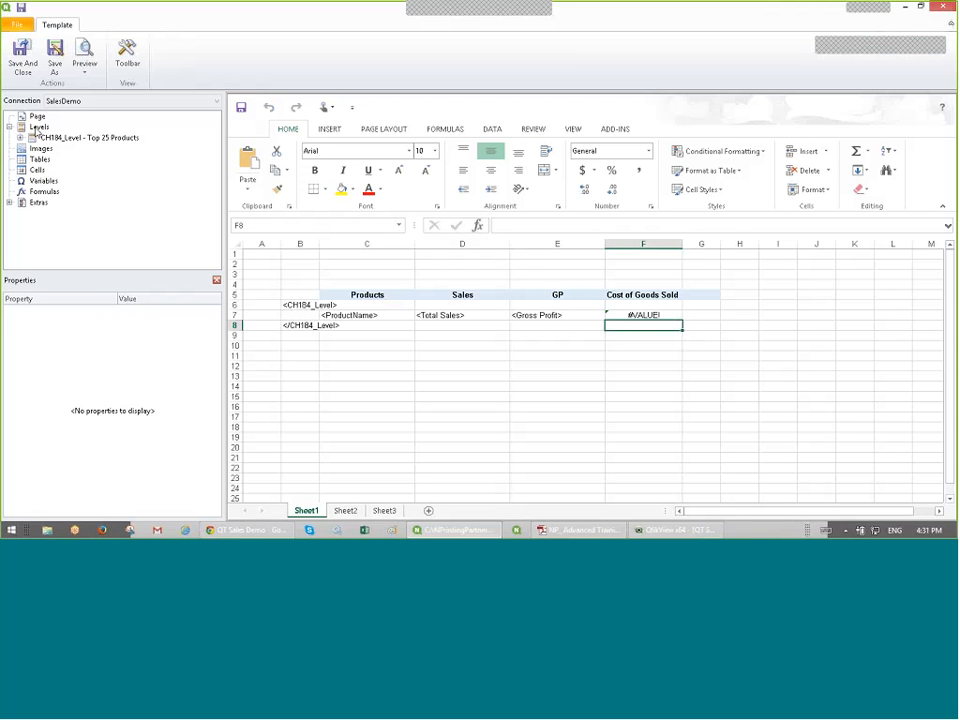
{"action": "right_click", "coordinate": [37, 128]}
{"action": "left_click", "coordinate": [75, 135]}
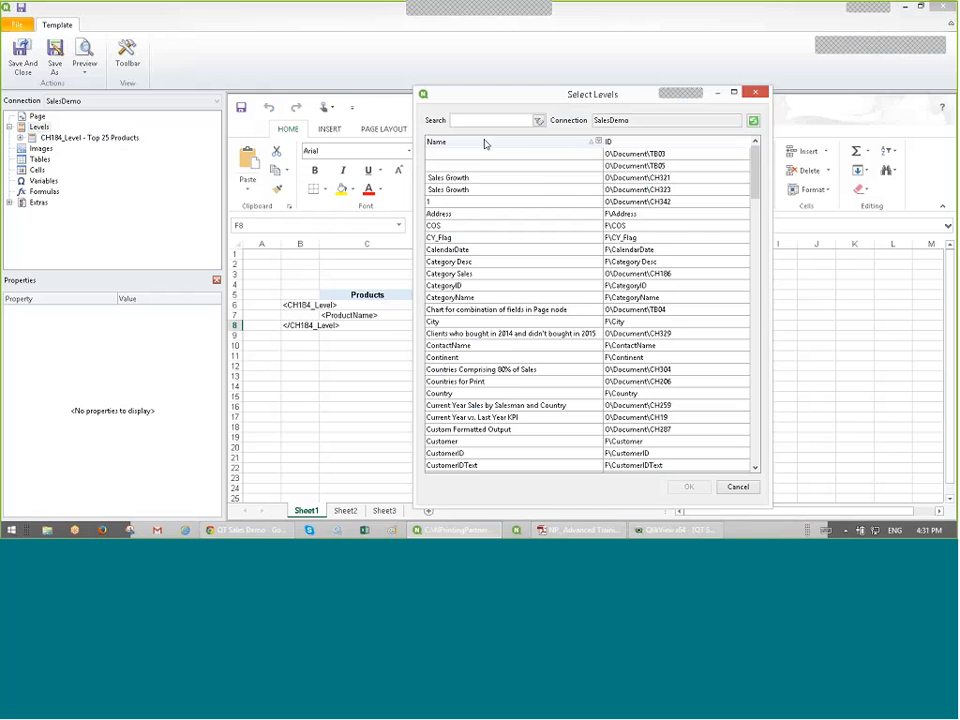
{"action": "type", "text": "country"}
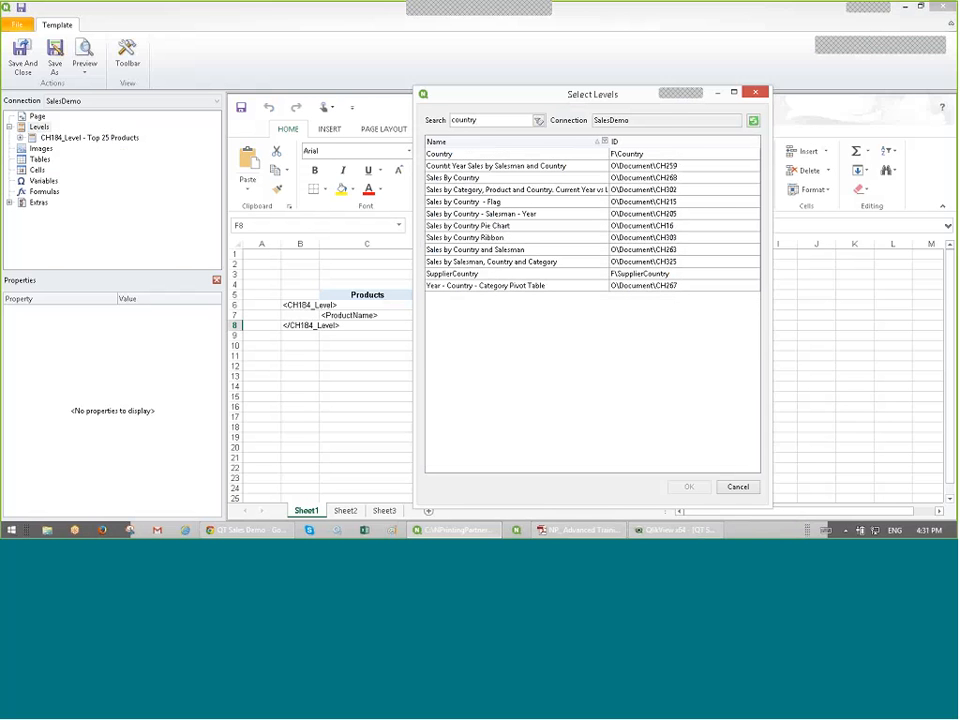
{"action": "double_click", "coordinate": [455, 155]}
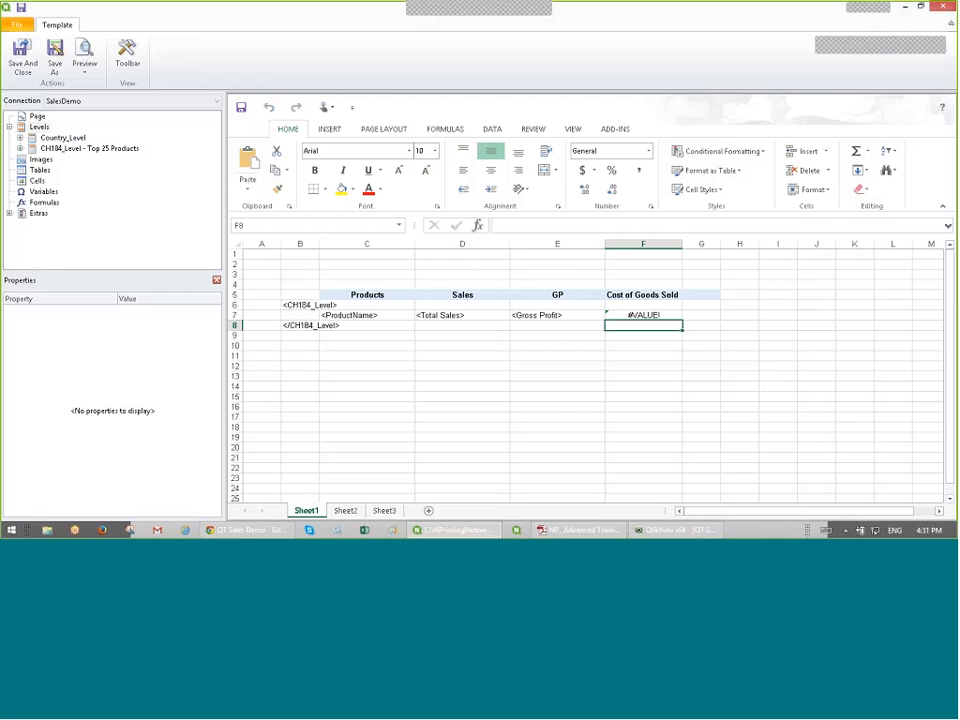
Step: Add the Year field as a level and expand the Country level to show its field
{"action": "right_click", "coordinate": [39, 127]}
{"action": "left_click", "coordinate": [77, 133]}
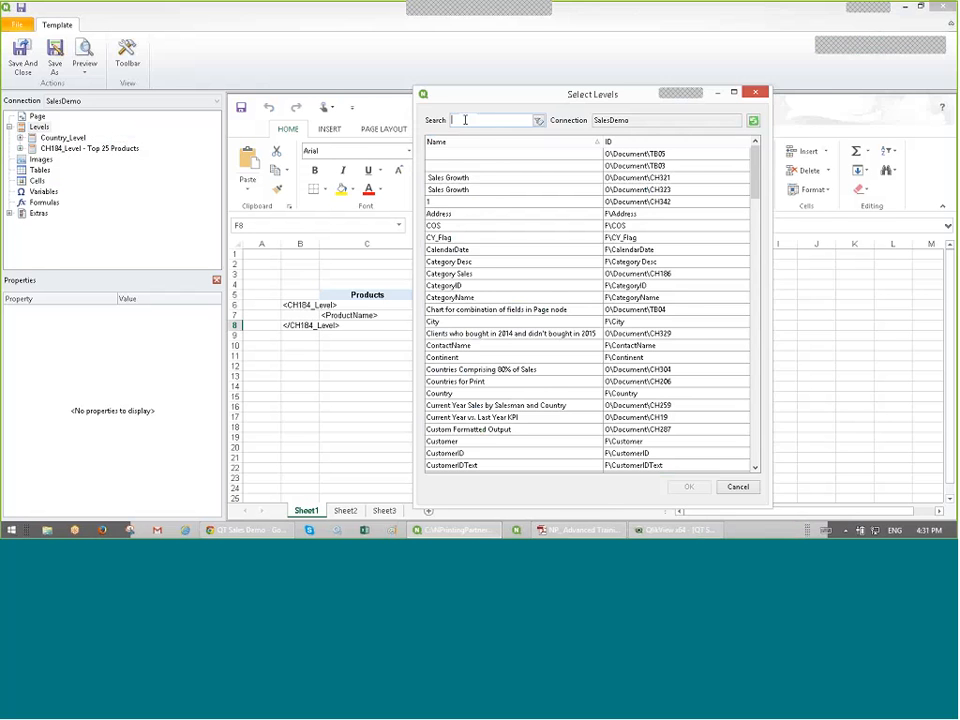
{"action": "type", "text": "yea"}
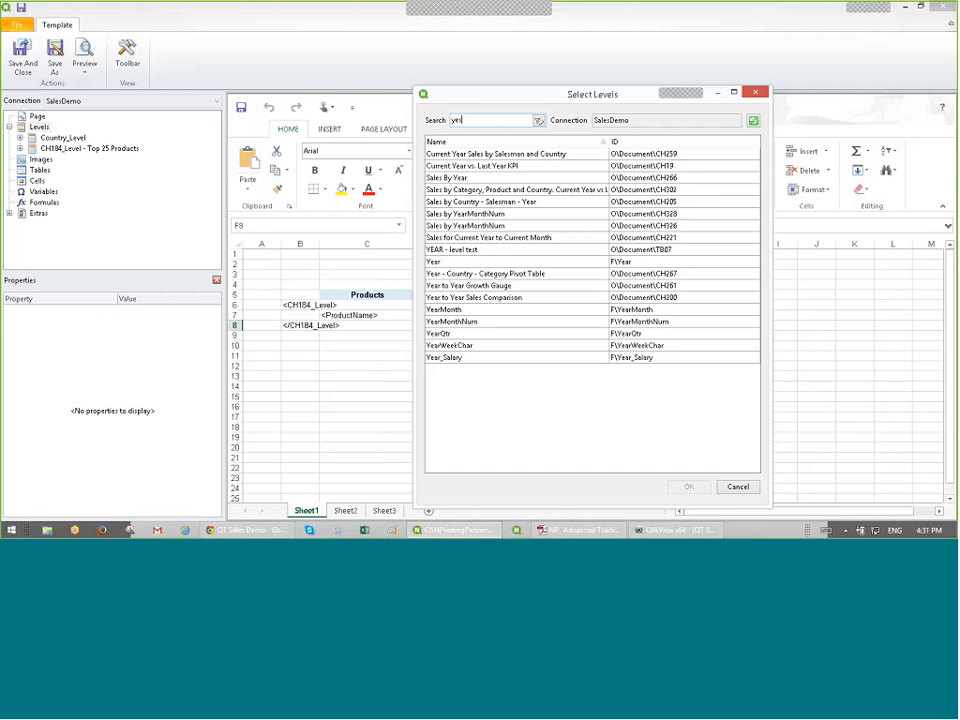
{"action": "type", "text": "r"}
{"action": "left_click", "coordinate": [451, 261]}
{"action": "double_click", "coordinate": [451, 261]}
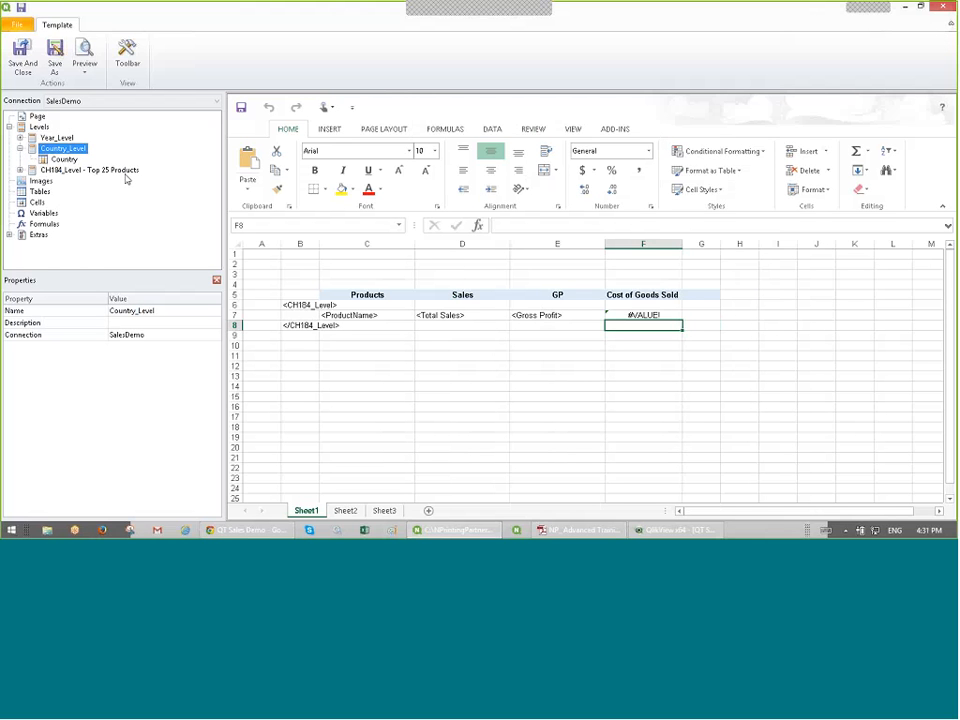
Step: Insert two blank columns before column A and place the Country level tags around the product block, from C3 to C10
{"action": "right_click", "coordinate": [270, 245]}
{"action": "left_click", "coordinate": [303, 327]}
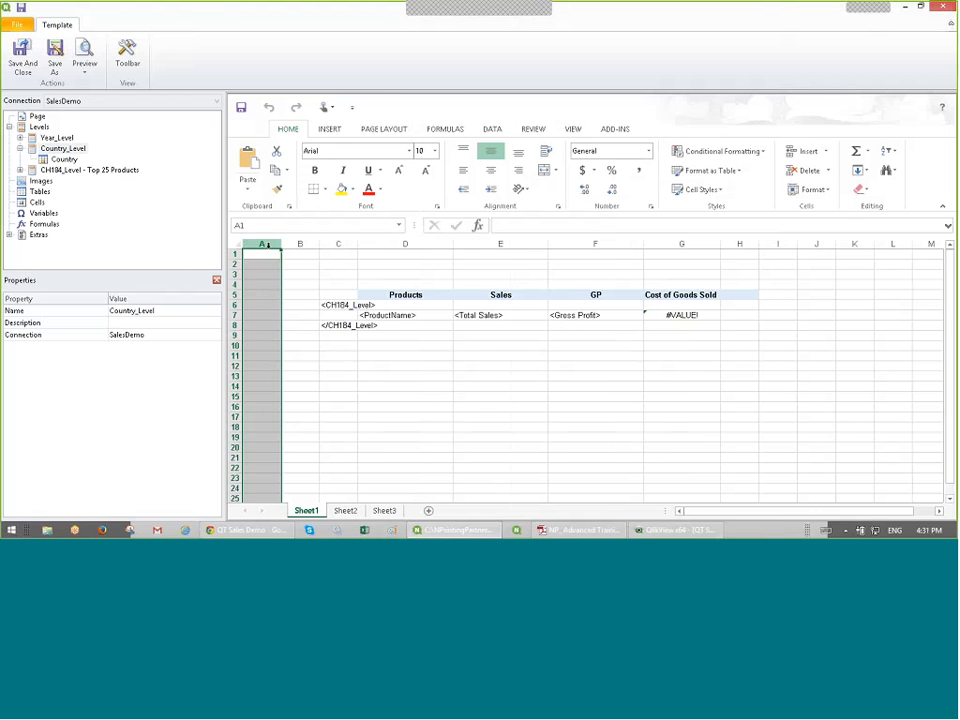
{"action": "right_click", "coordinate": [262, 250]}
{"action": "left_click", "coordinate": [292, 326]}
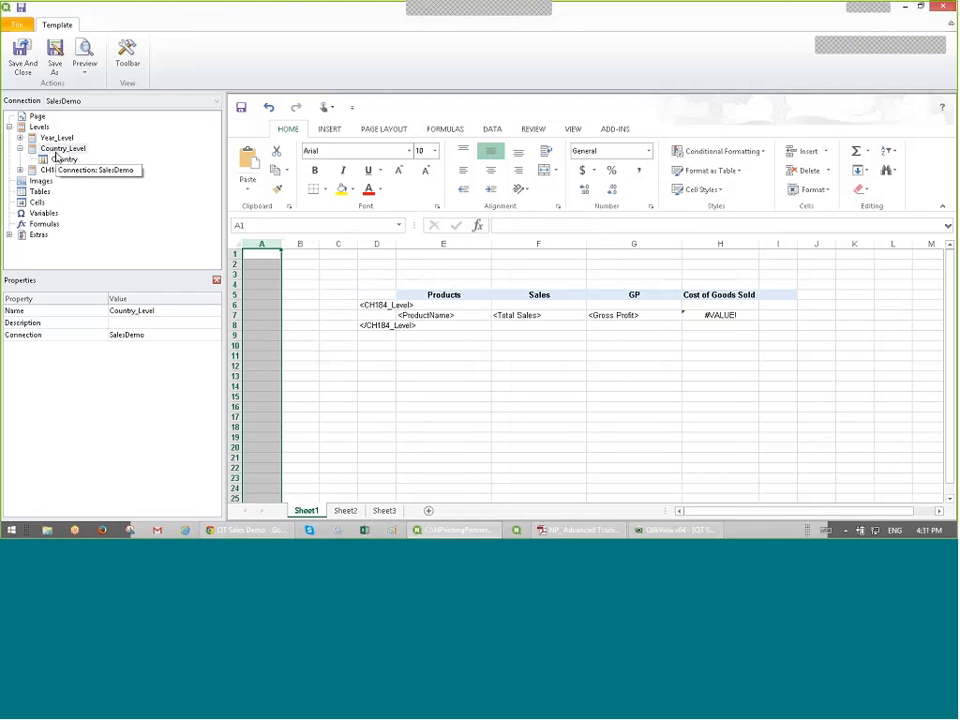
{"action": "left_click_drag", "start_coordinate": [57, 155], "coordinate": [346, 282]}
{"action": "left_click", "coordinate": [340, 304]}
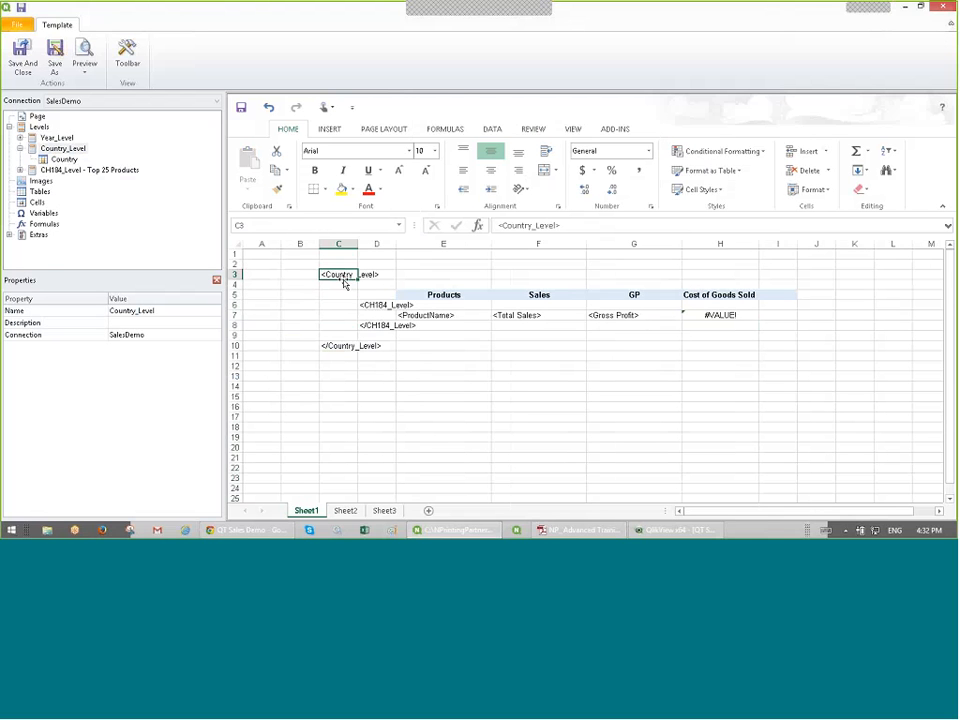
Step: Add a Sales subtotal in F9 that sums F6:F8, the rows spanning the CH184 level tags
{"action": "left_click", "coordinate": [527, 325]}
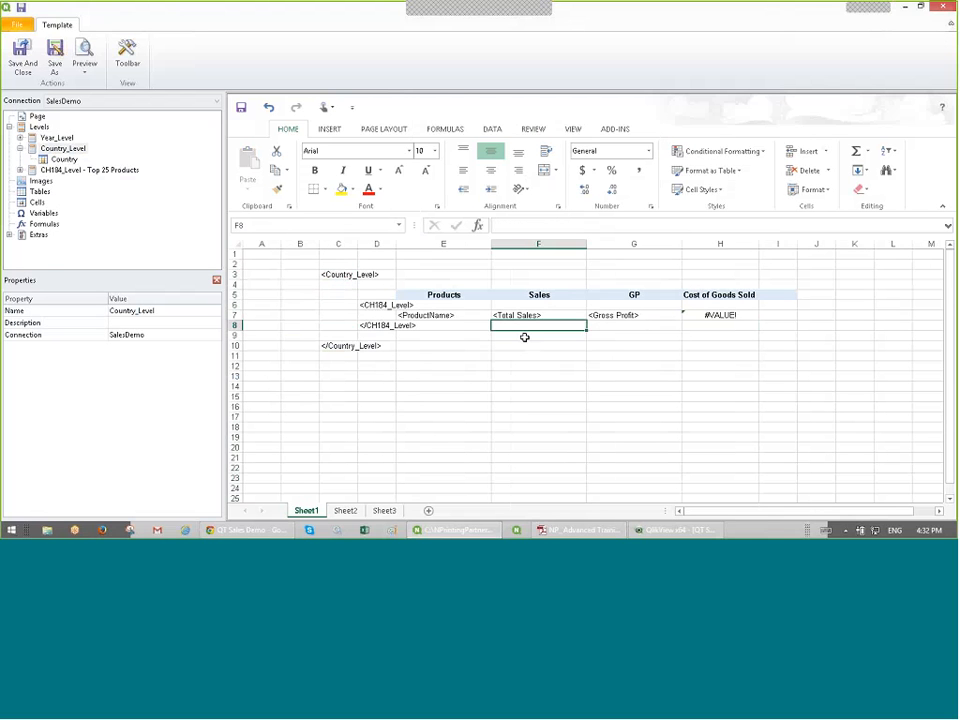
{"action": "left_click", "coordinate": [525, 339]}
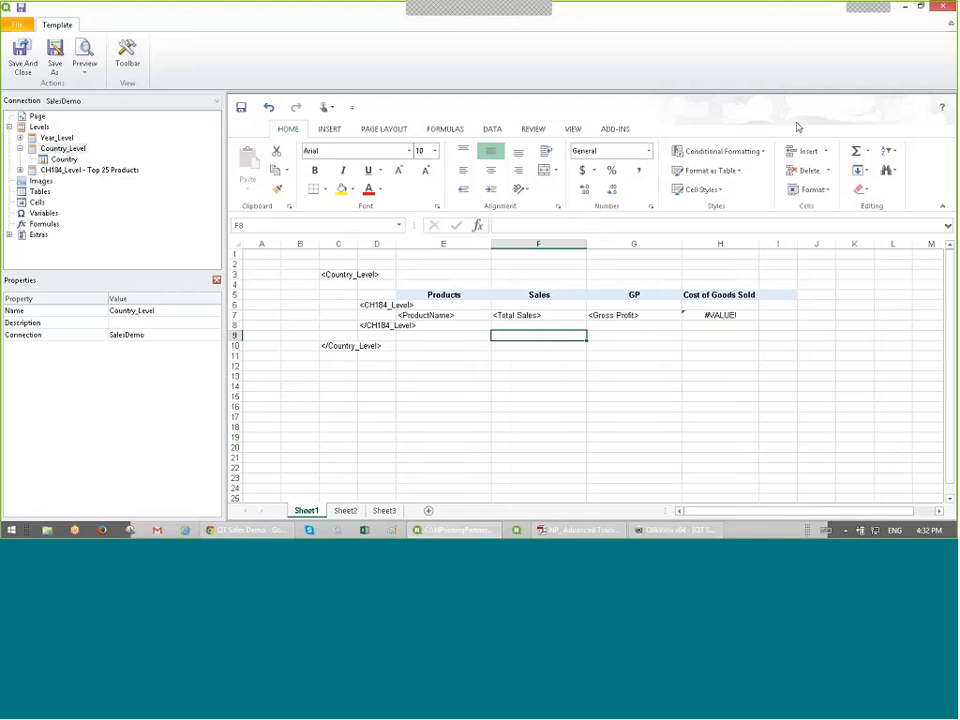
{"action": "left_click", "coordinate": [856, 152]}
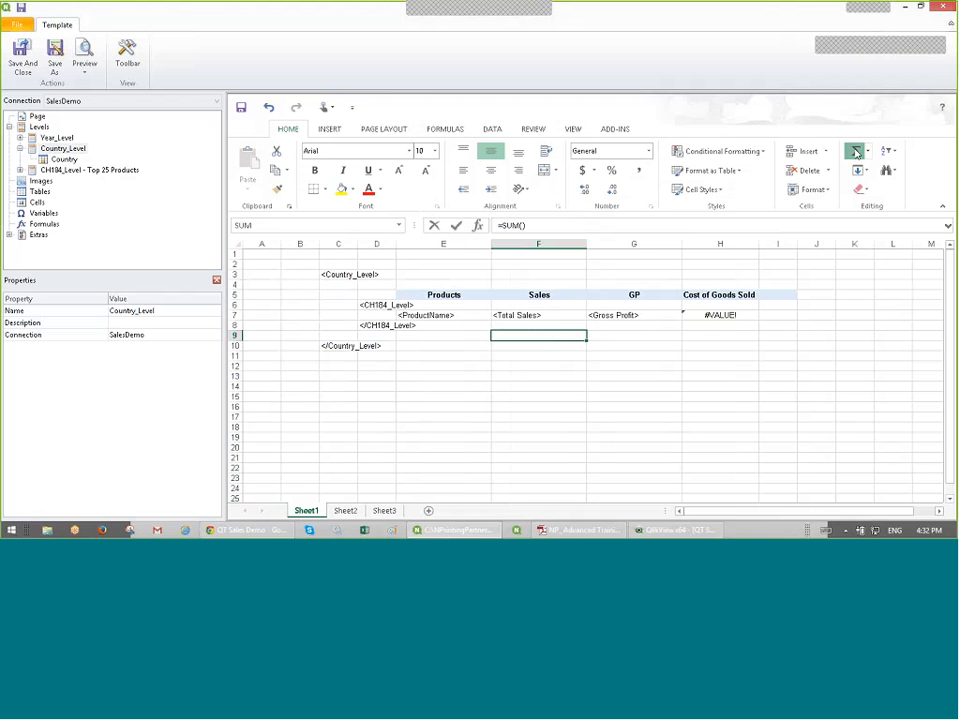
{"action": "left_click_drag", "start_coordinate": [529, 304], "coordinate": [534, 326]}
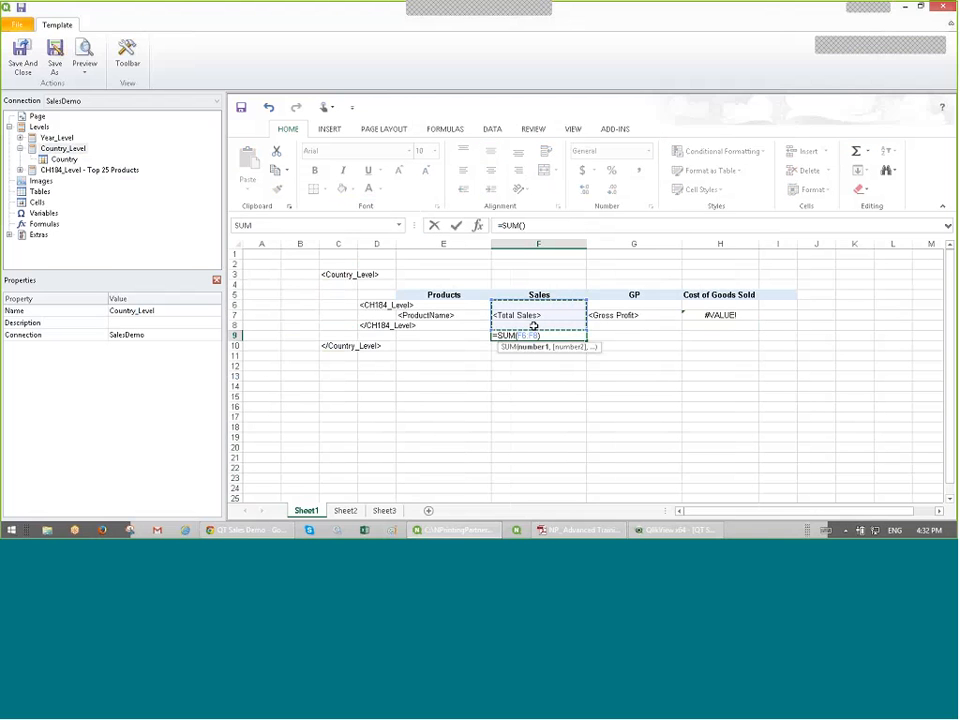
{"action": "key", "text": "Return"}
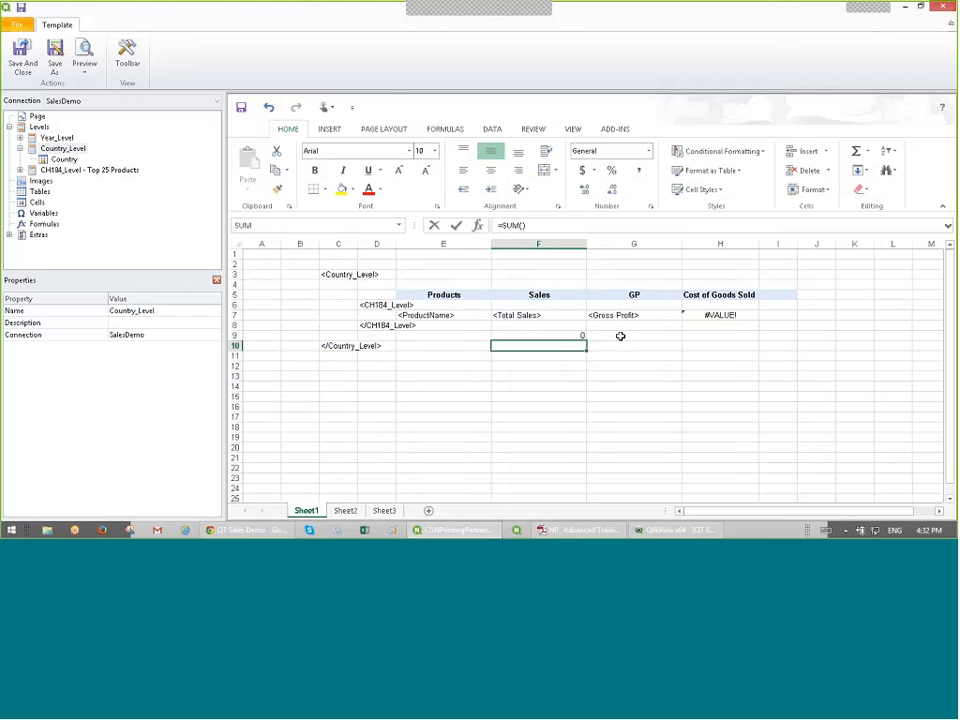
Step: Add a GP subtotal in G9 that sums G6:G8
{"action": "left_click", "coordinate": [620, 336]}
{"action": "key", "text": "alt+equal"}
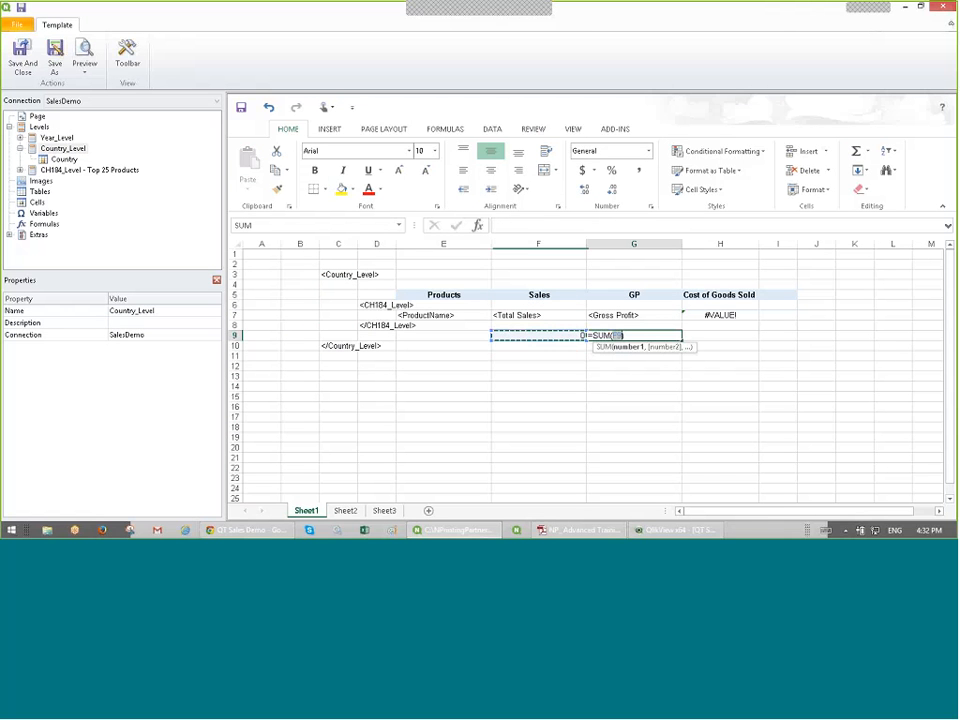
{"action": "left_click_drag", "start_coordinate": [646, 306], "coordinate": [647, 324]}
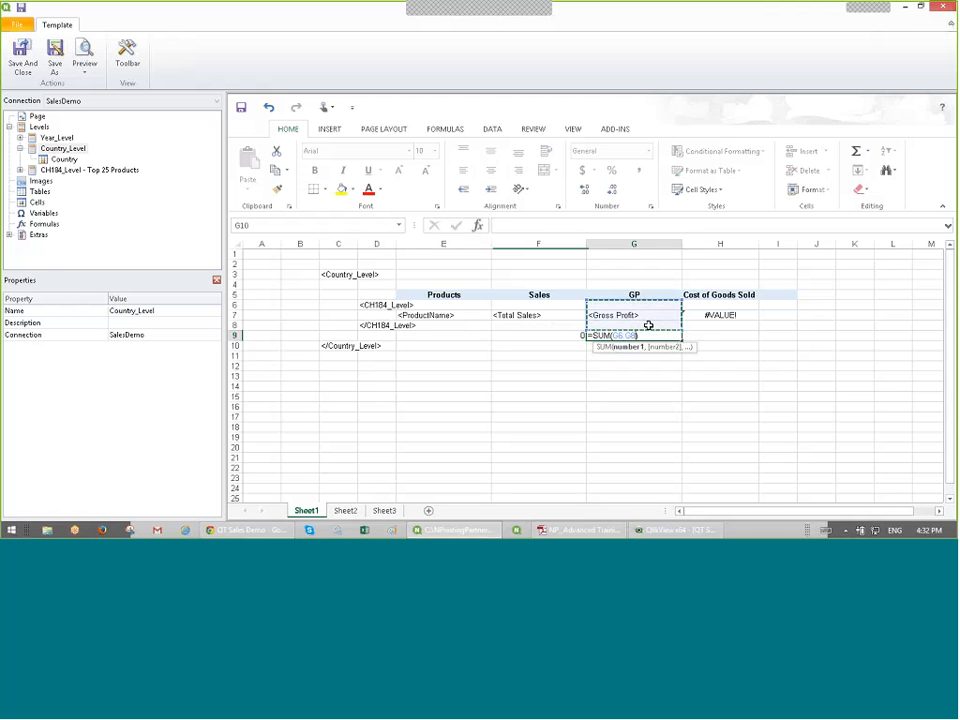
{"action": "key", "text": "Return"}
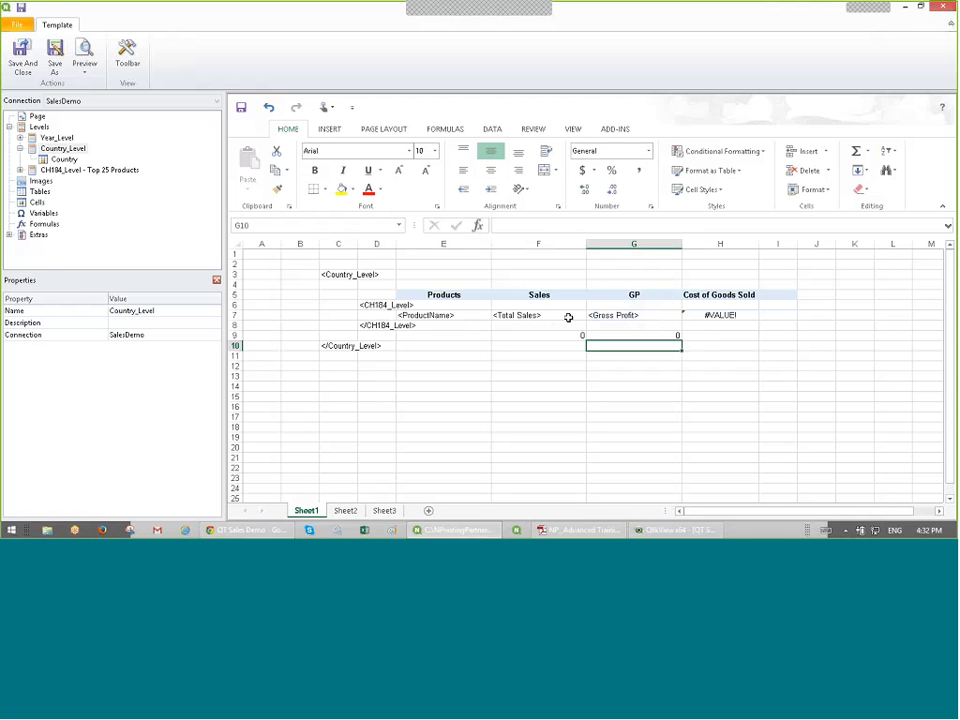
Step: Turn off Keep Source Formats for the Total Sales and Gross Profit fields of the Top 25 Products level
{"action": "left_click", "coordinate": [62, 148]}
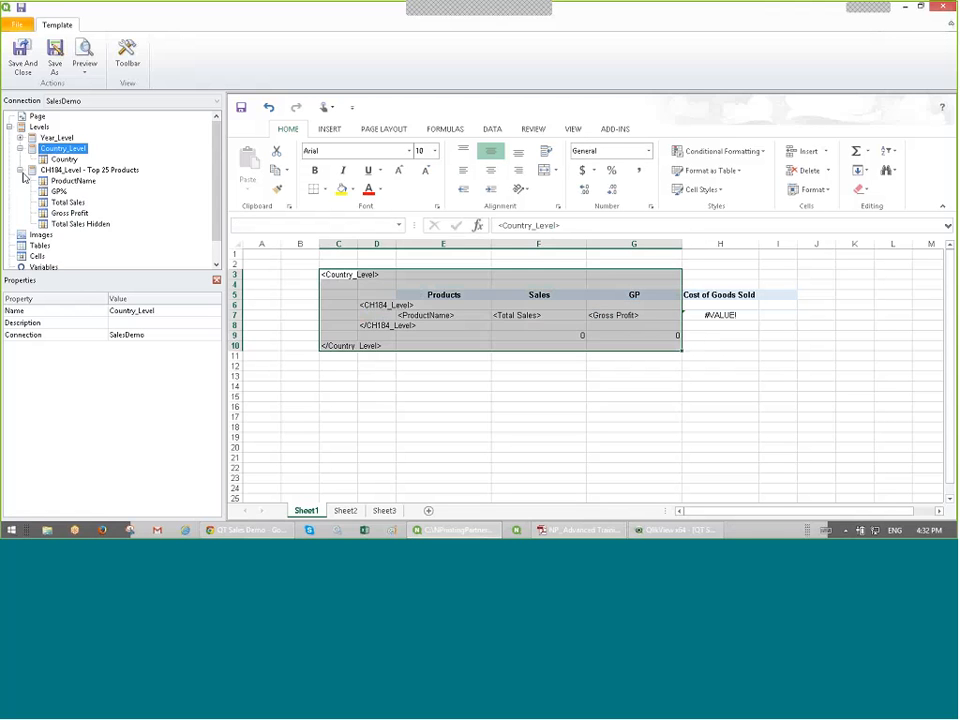
{"action": "left_click", "coordinate": [68, 202]}
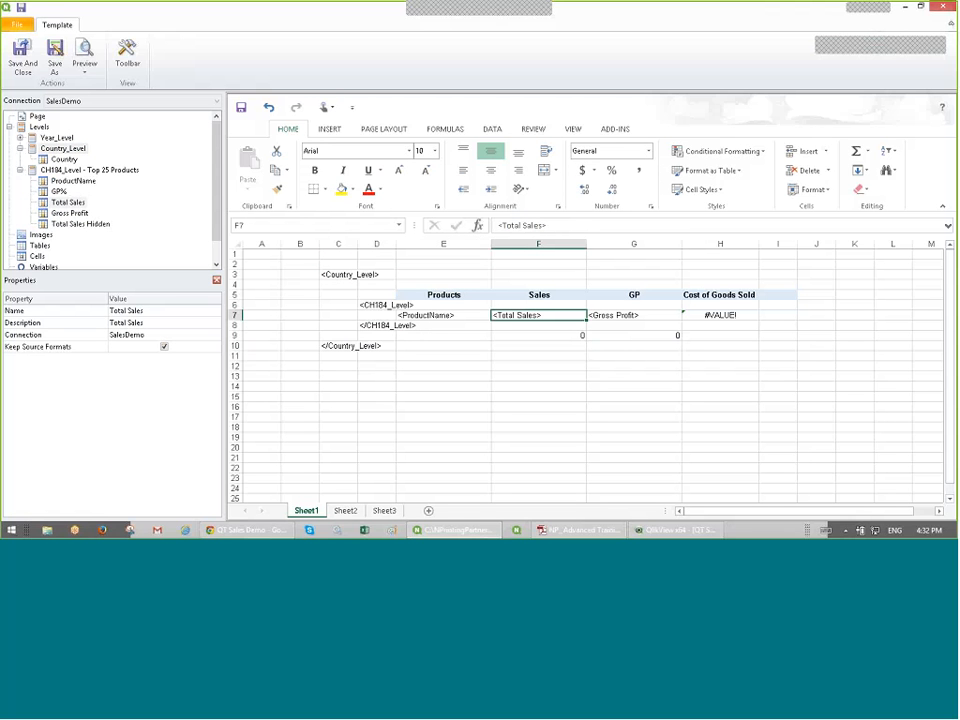
{"action": "left_click", "coordinate": [69, 213]}
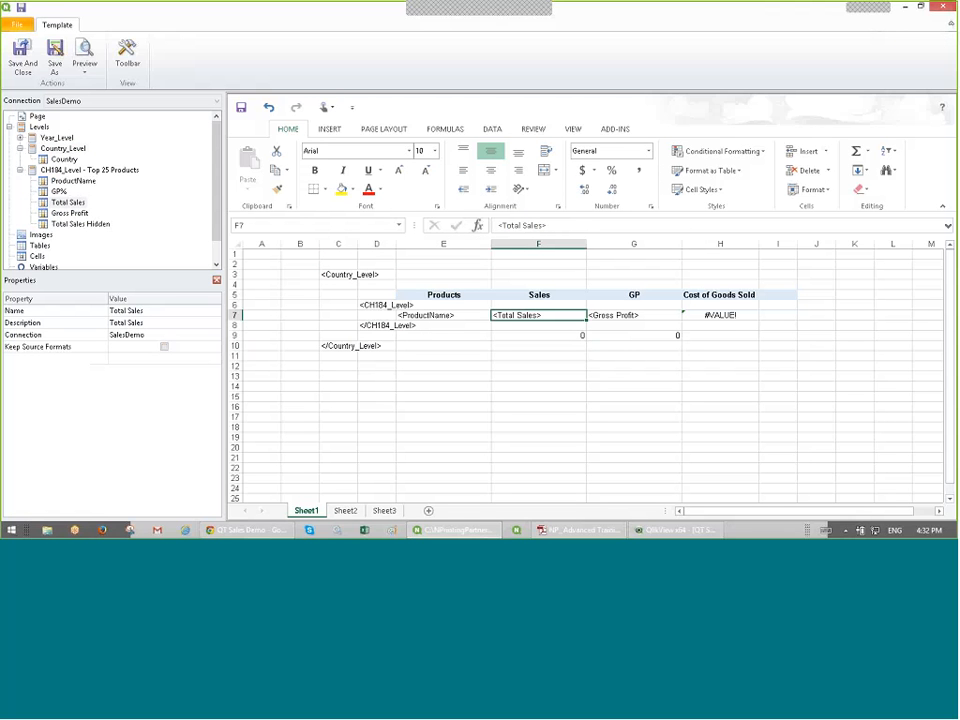
{"action": "left_click", "coordinate": [164, 347]}
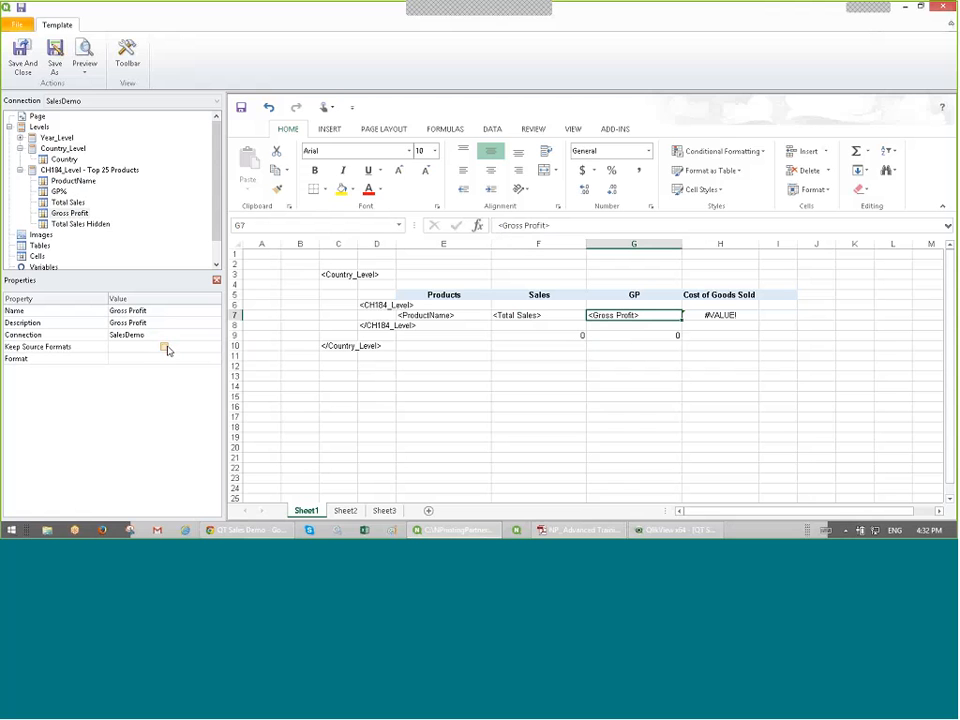
Step: Make the <ProductName> tag in E7 bold
{"action": "left_click", "coordinate": [446, 316]}
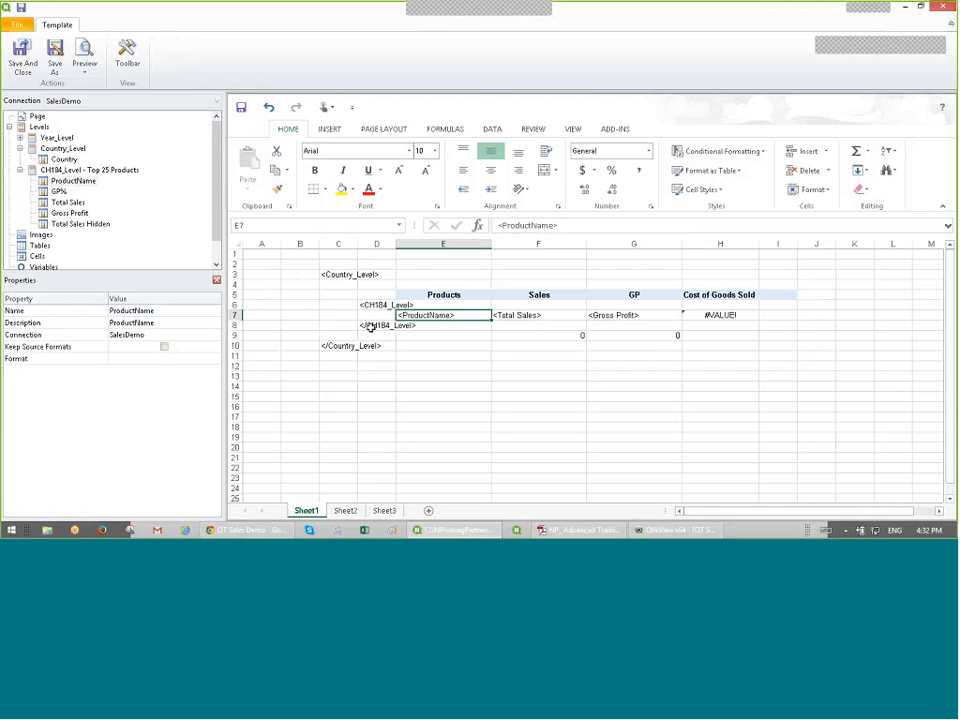
{"action": "left_click", "coordinate": [316, 171]}
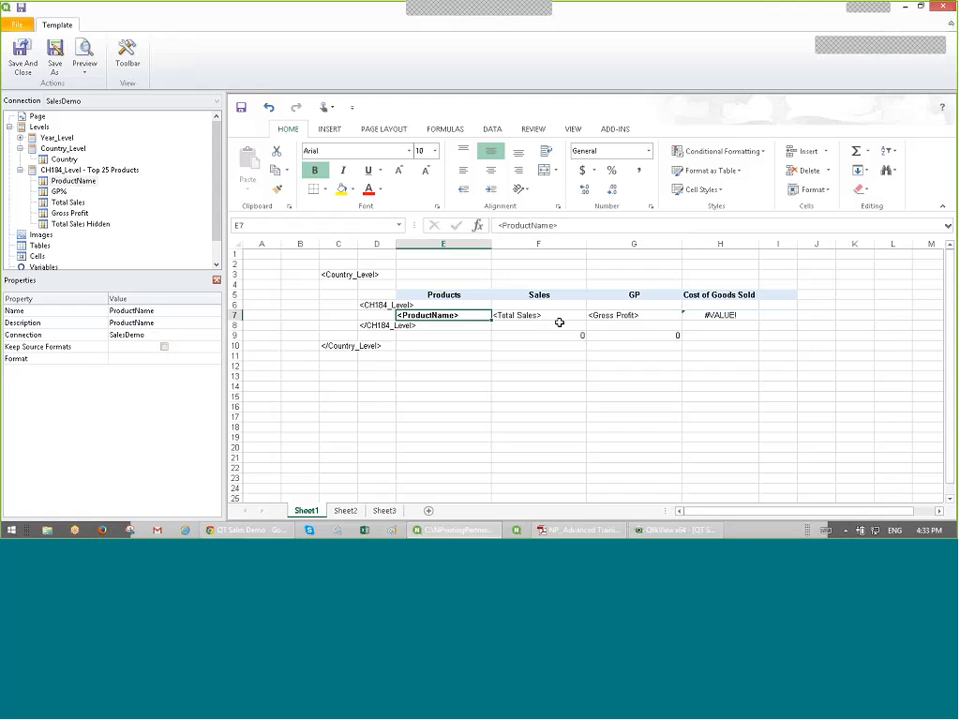
Step: Apply dollar accounting format to the Sales and GP cells F7:G9 and fill the H7 Cost of Goods Sold formula down to H9
{"action": "left_click_drag", "start_coordinate": [559, 321], "coordinate": [666, 336]}
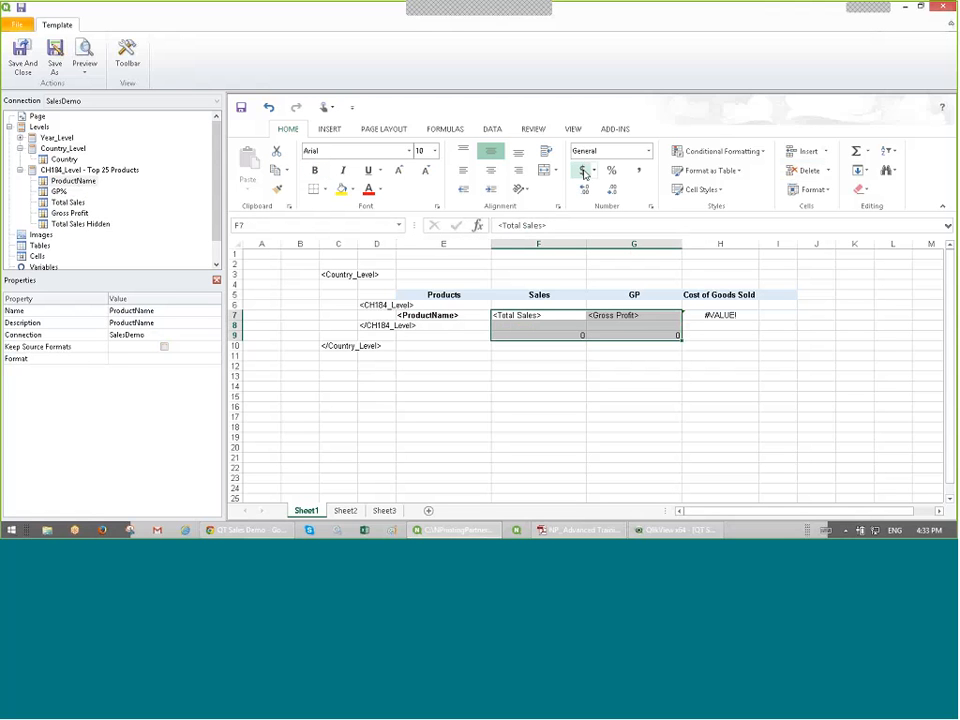
{"action": "left_click", "coordinate": [584, 172]}
{"action": "left_click", "coordinate": [740, 317]}
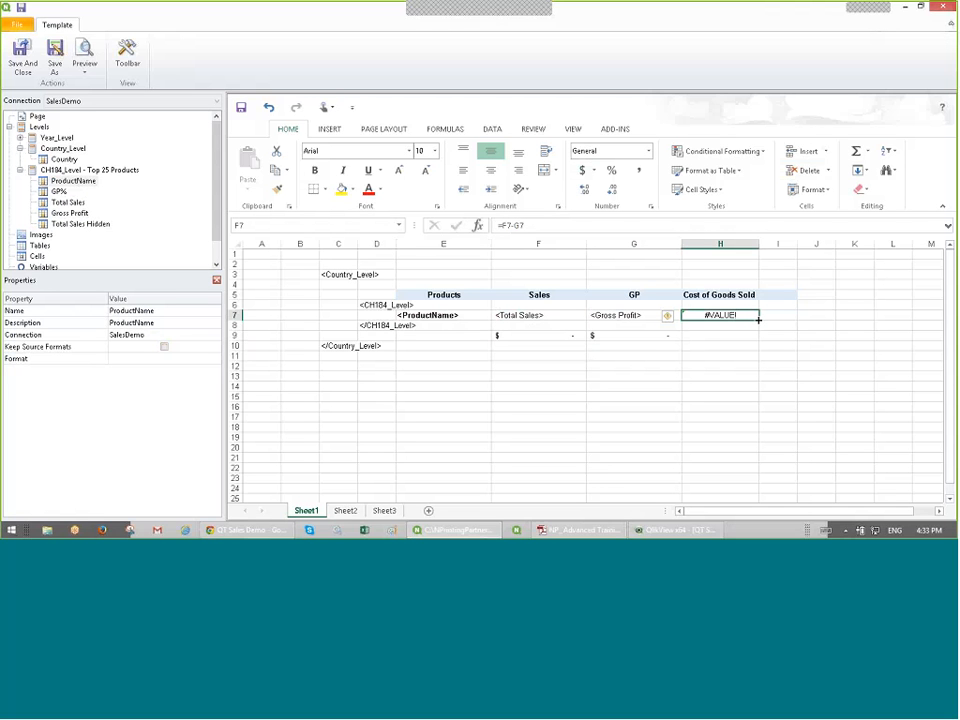
{"action": "left_click_drag", "start_coordinate": [758, 318], "coordinate": [758, 337]}
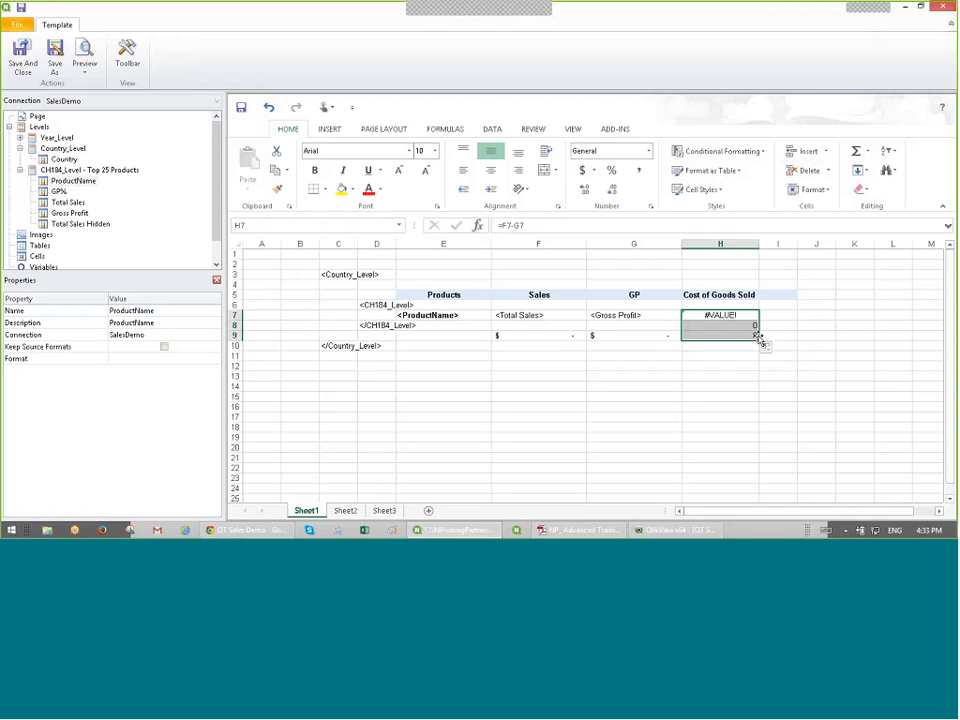
Step: Preview the report and examine the dollar formatting and the Sales, GP and Cost of Goods Sold subtotals of each country block, then close the preview
{"action": "left_click", "coordinate": [80, 55]}
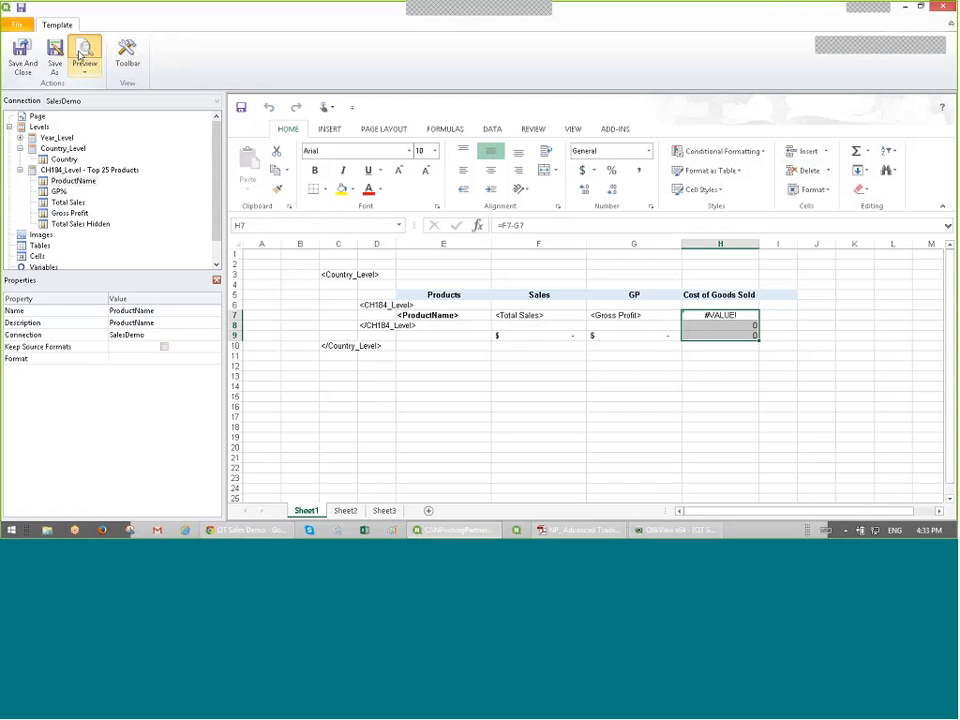
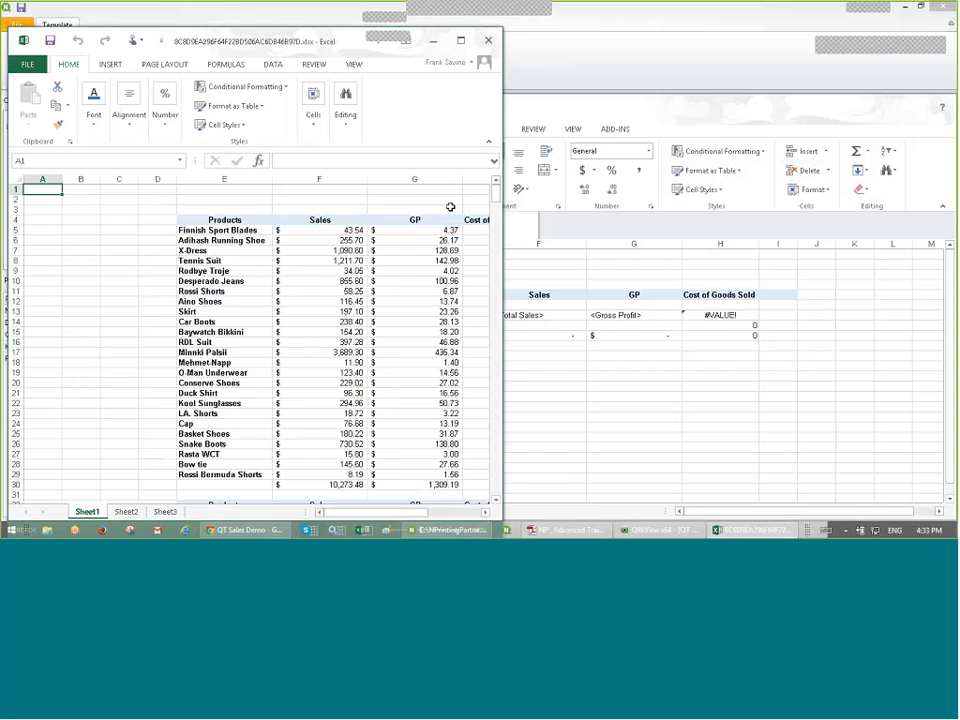
{"action": "scroll", "coordinate": [421, 222], "scroll_direction": "down", "scroll_amount": 3}
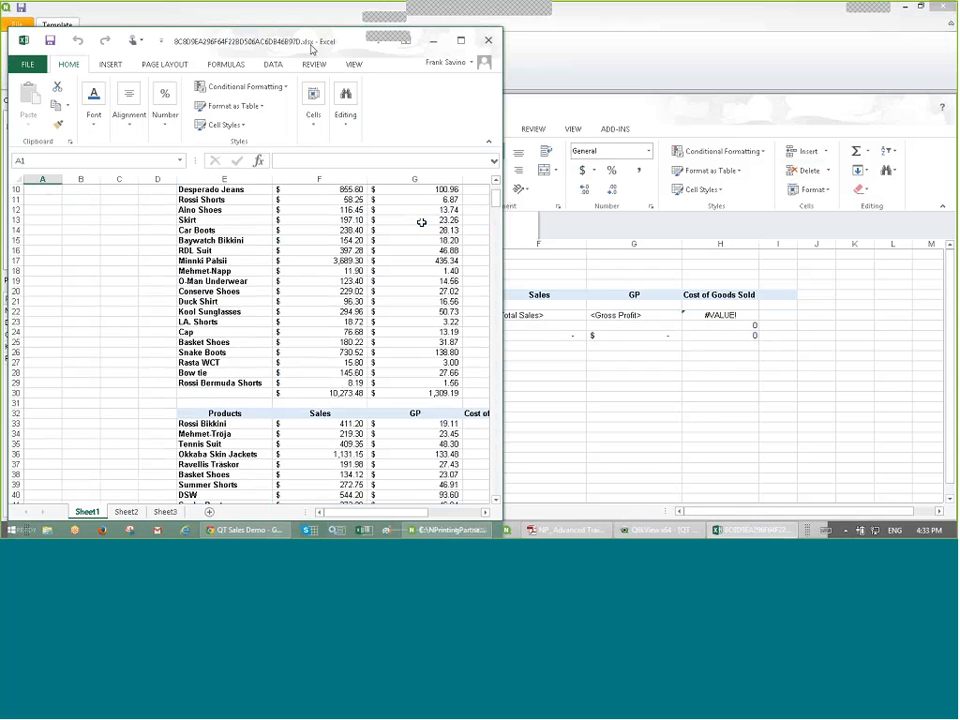
{"action": "double_click", "coordinate": [311, 41]}
{"action": "scroll", "coordinate": [571, 338], "scroll_direction": "down", "scroll_amount": 7}
{"action": "scroll", "coordinate": [571, 338], "scroll_direction": "down", "scroll_amount": 6}
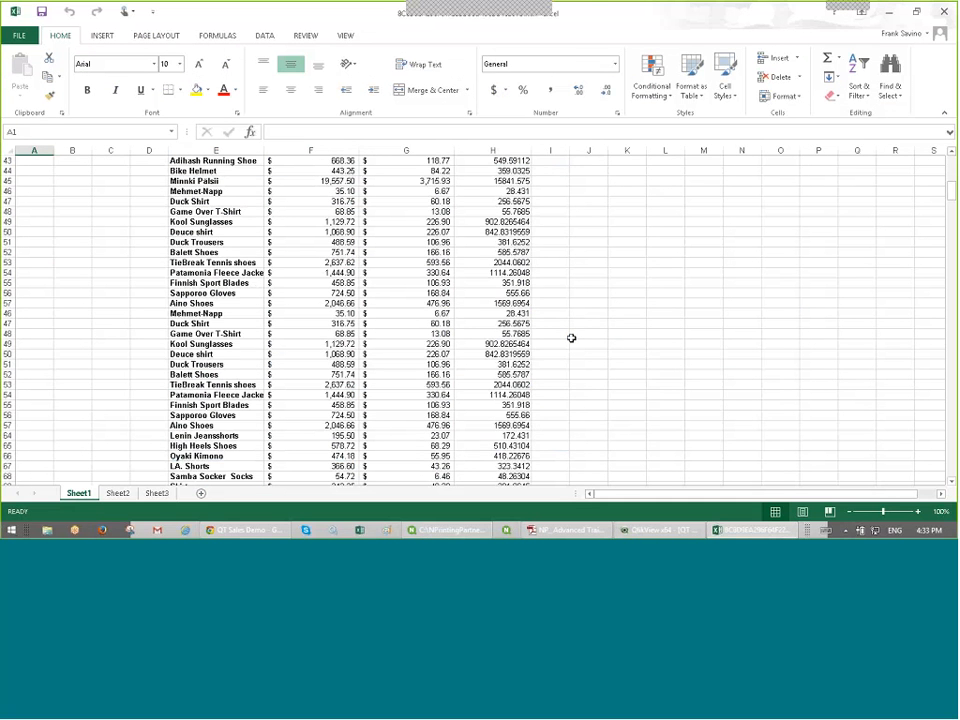
{"action": "scroll", "coordinate": [571, 338], "scroll_direction": "up", "scroll_amount": 5}
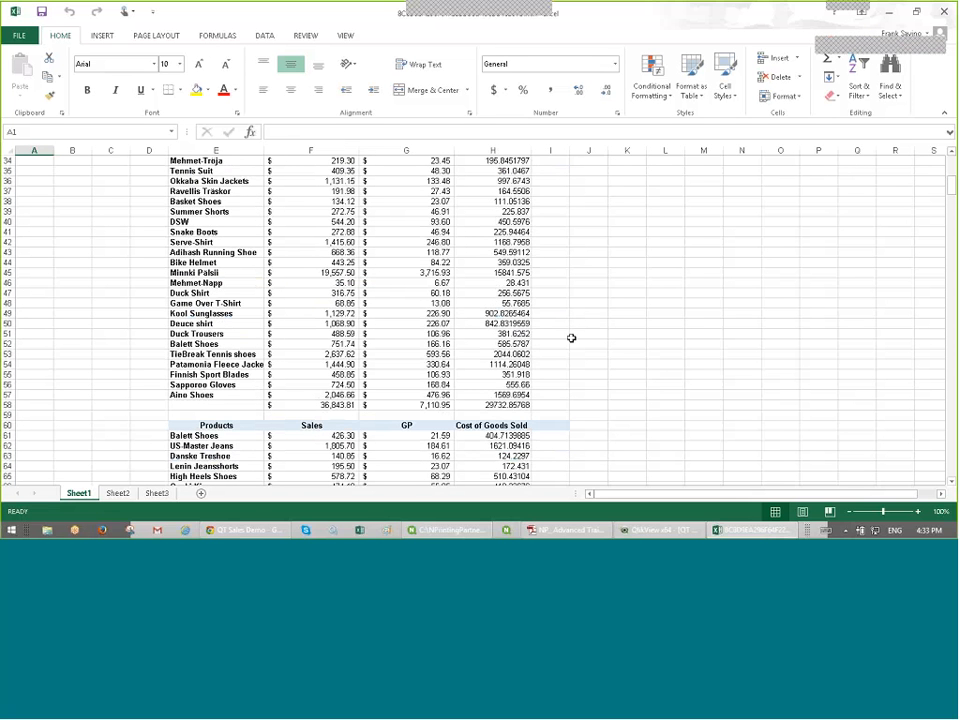
{"action": "left_click", "coordinate": [492, 405]}
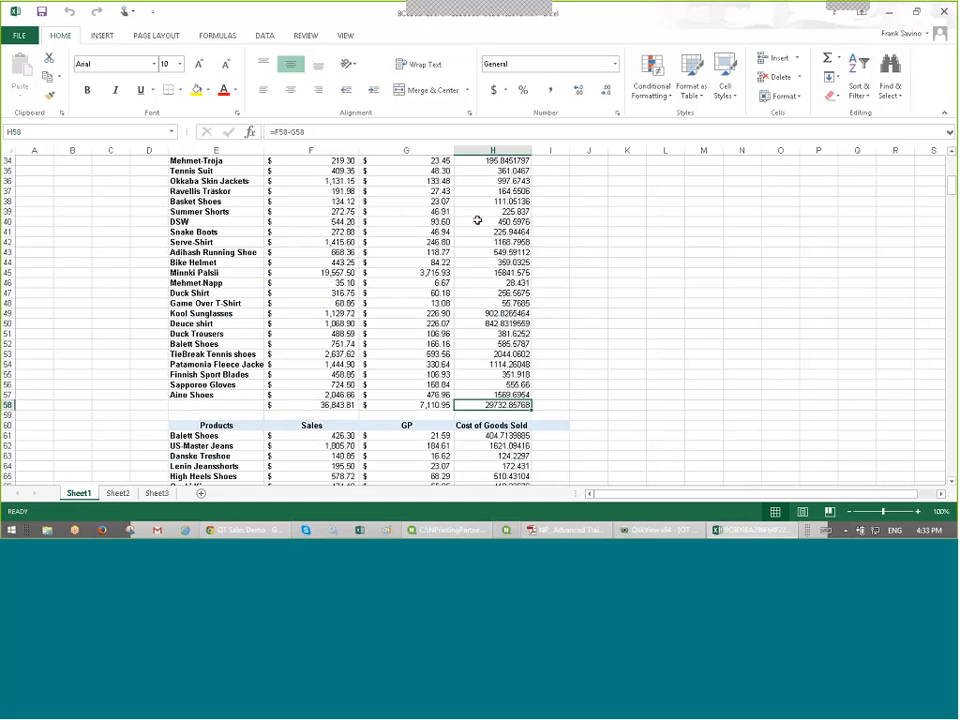
{"action": "scroll", "coordinate": [538, 225], "scroll_direction": "down", "scroll_amount": 6}
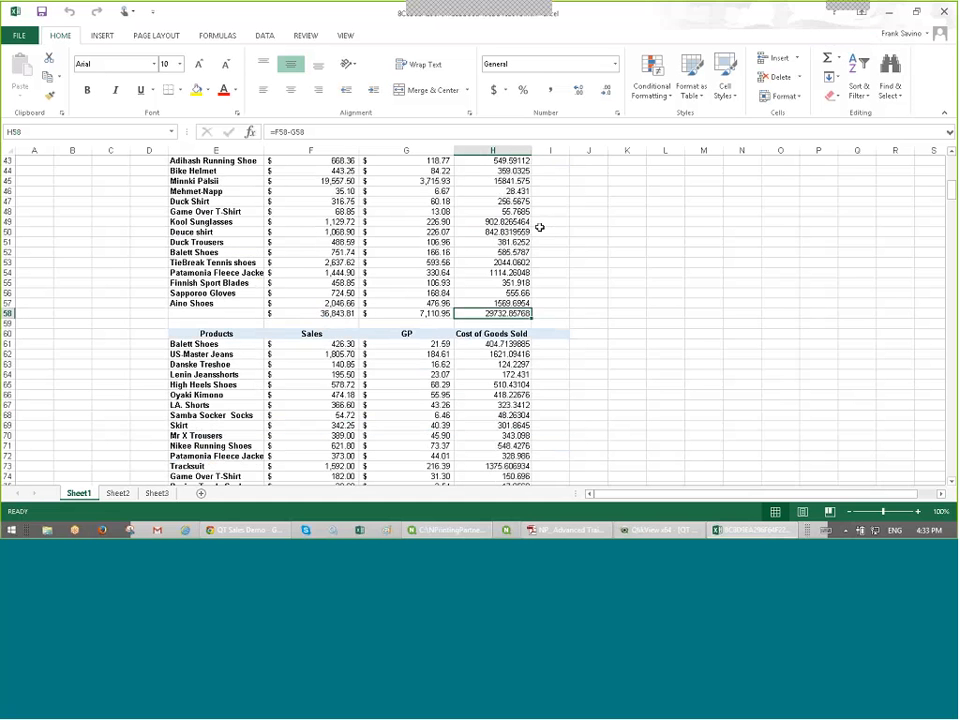
{"action": "scroll", "coordinate": [539, 227], "scroll_direction": "down", "scroll_amount": 16}
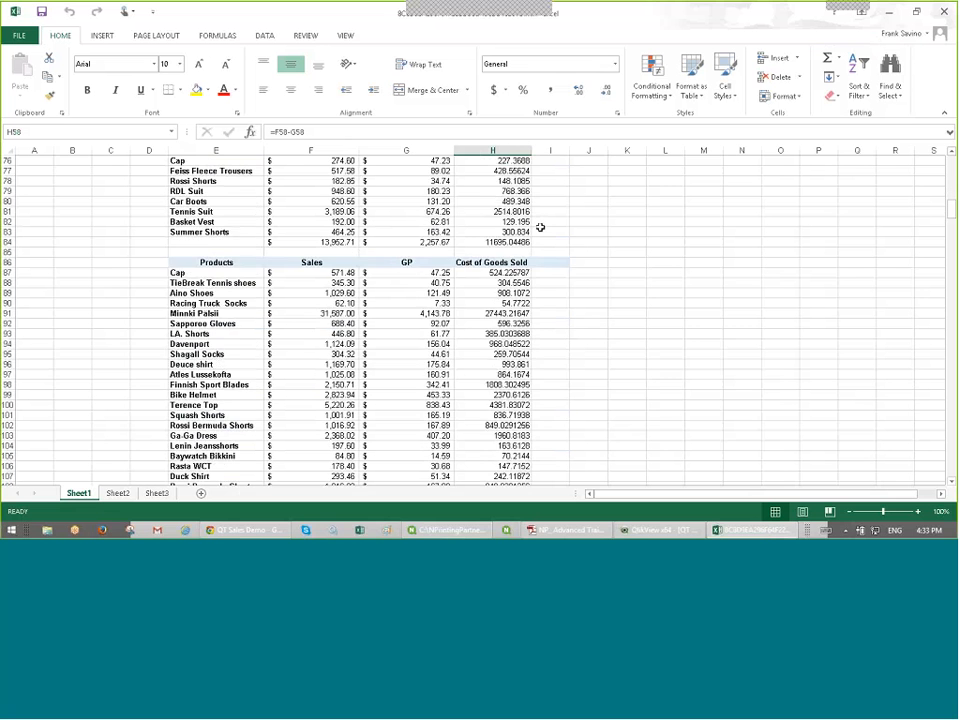
{"action": "scroll", "coordinate": [540, 227], "scroll_direction": "down", "scroll_amount": 1}
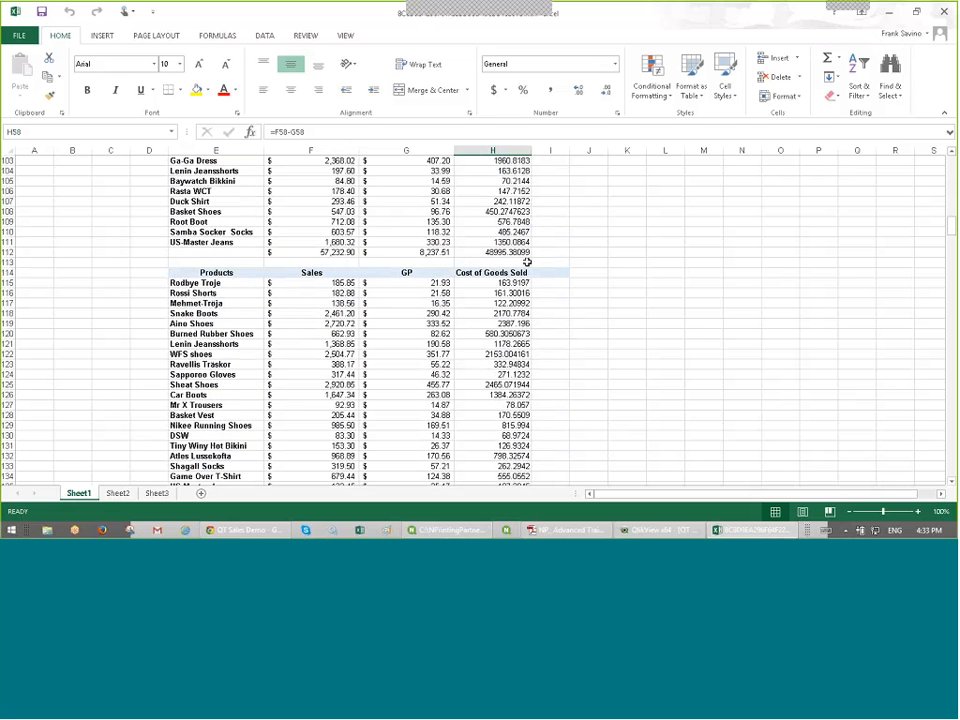
{"action": "scroll", "coordinate": [557, 250], "scroll_direction": "down", "scroll_amount": 4}
{"action": "left_click", "coordinate": [945, 13]}
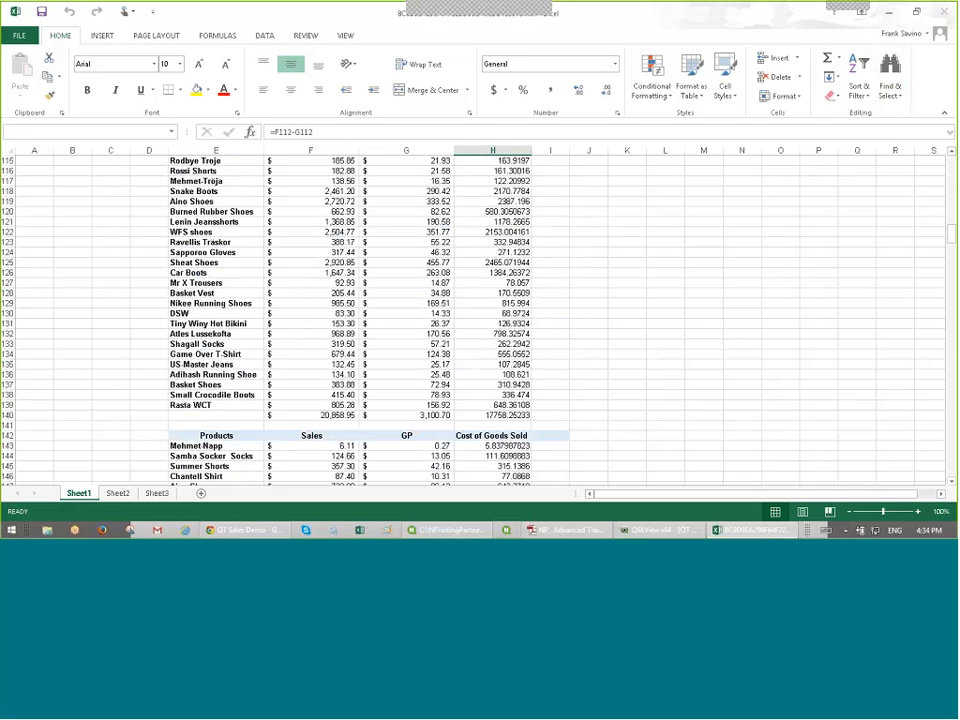
{"action": "left_click", "coordinate": [477, 281]}
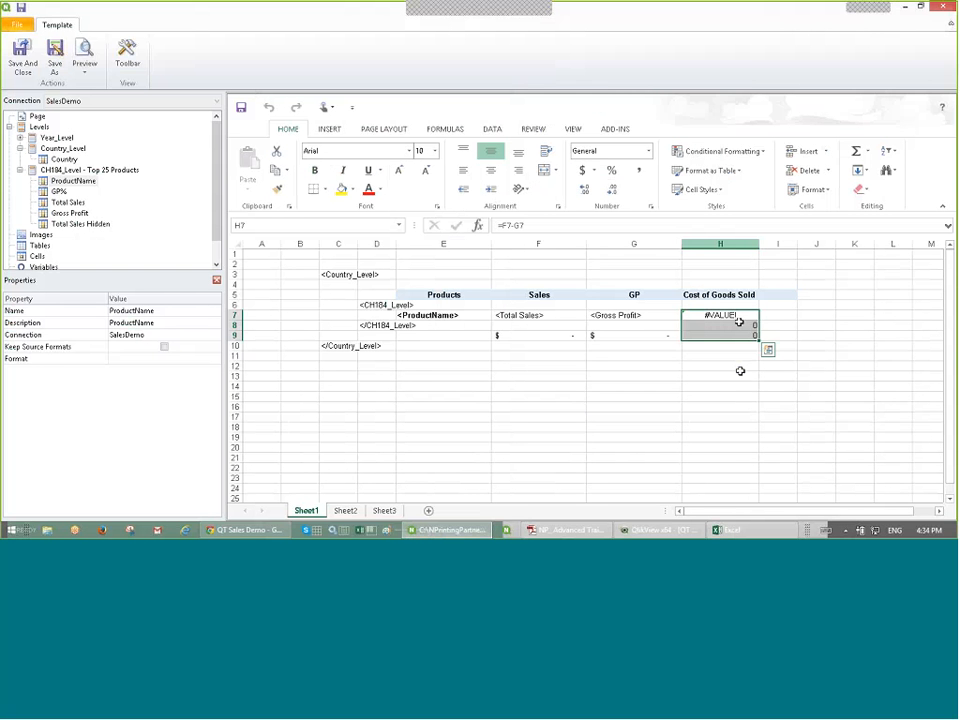
Step: Place a bold <Country> tag from Country_Level in D4, above the CH184 level, and widen column D to fit it
{"action": "left_click", "coordinate": [739, 367]}
{"action": "left_click", "coordinate": [520, 365]}
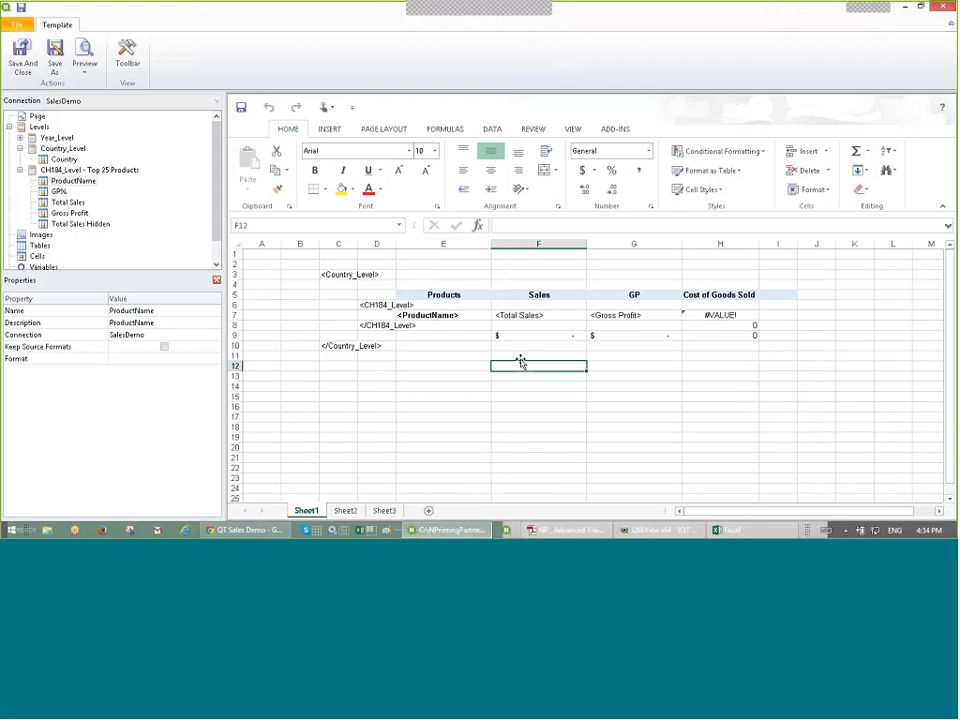
{"action": "left_click", "coordinate": [519, 356]}
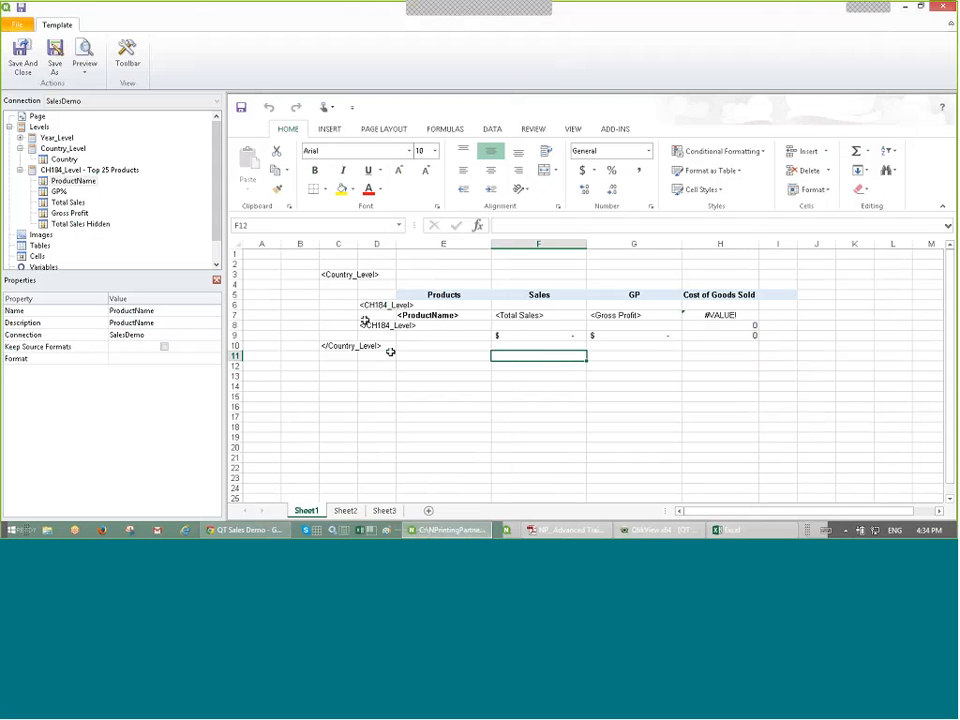
{"action": "left_click", "coordinate": [60, 160]}
{"action": "left_click_drag", "start_coordinate": [60, 160], "coordinate": [381, 300]}
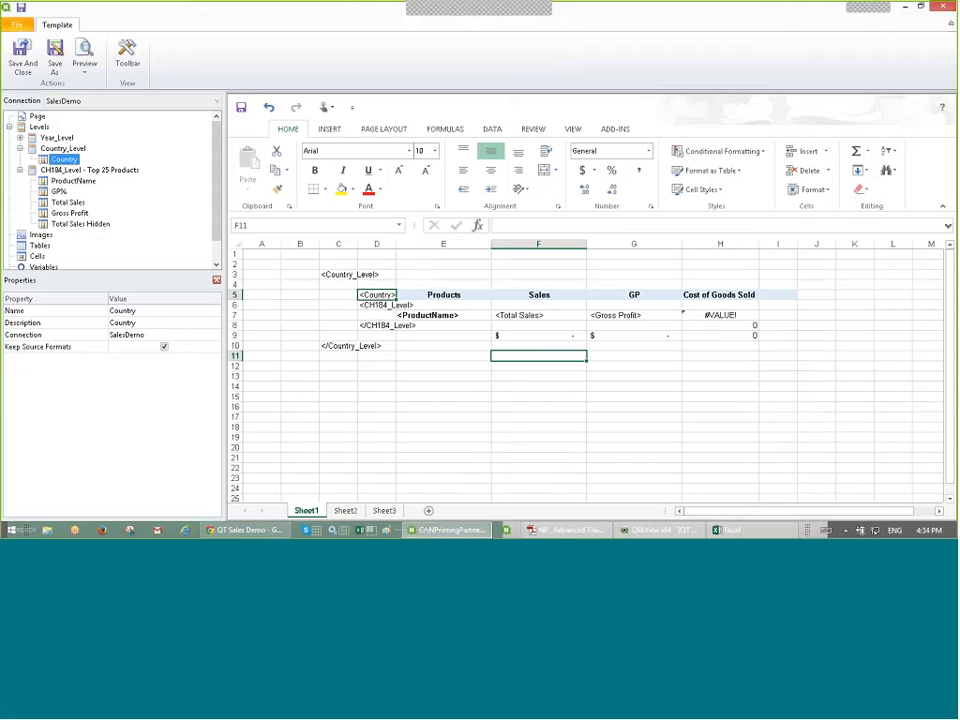
{"action": "left_click", "coordinate": [378, 295]}
{"action": "left_click_drag", "start_coordinate": [396, 245], "coordinate": [424, 241]}
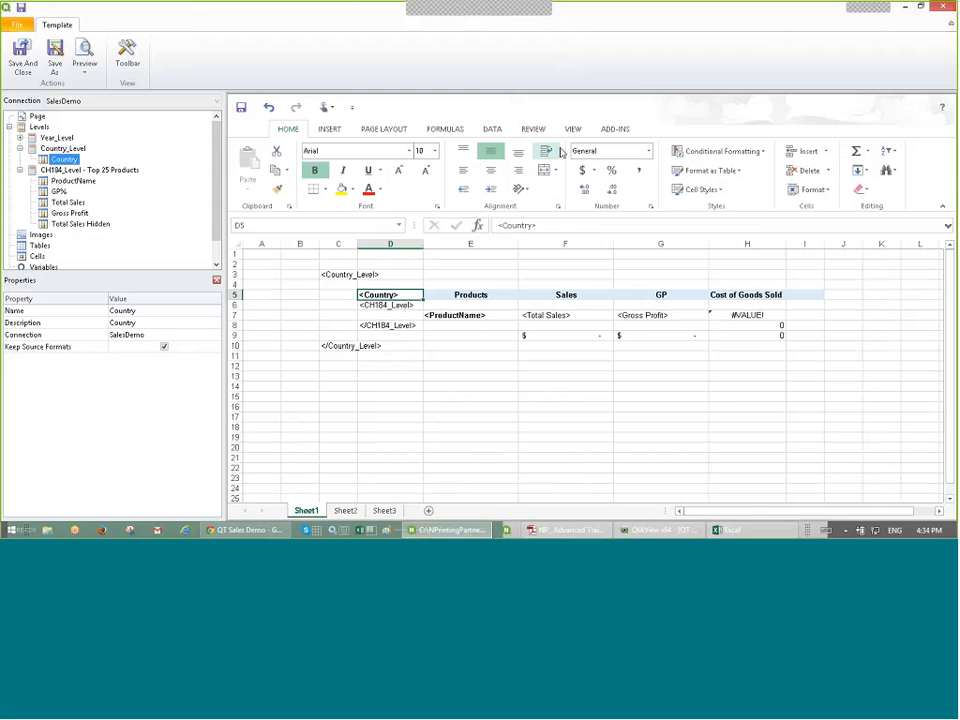
{"action": "left_click_drag", "start_coordinate": [426, 242], "coordinate": [433, 242]}
{"action": "left_click_drag", "start_coordinate": [395, 290], "coordinate": [394, 284]}
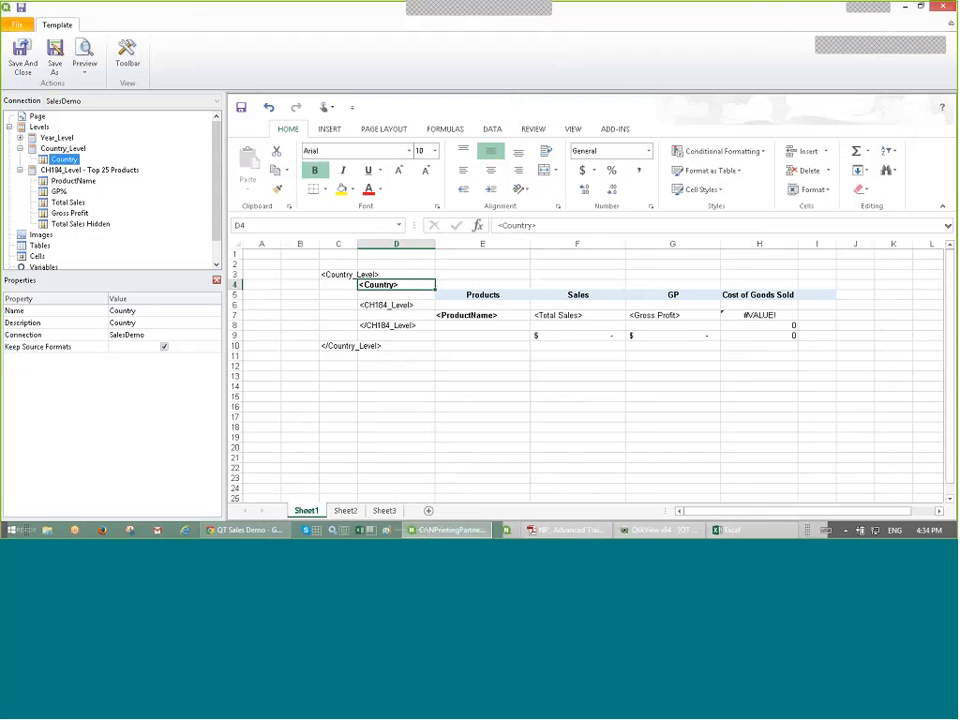
{"action": "left_click_drag", "start_coordinate": [435, 243], "coordinate": [447, 244]}
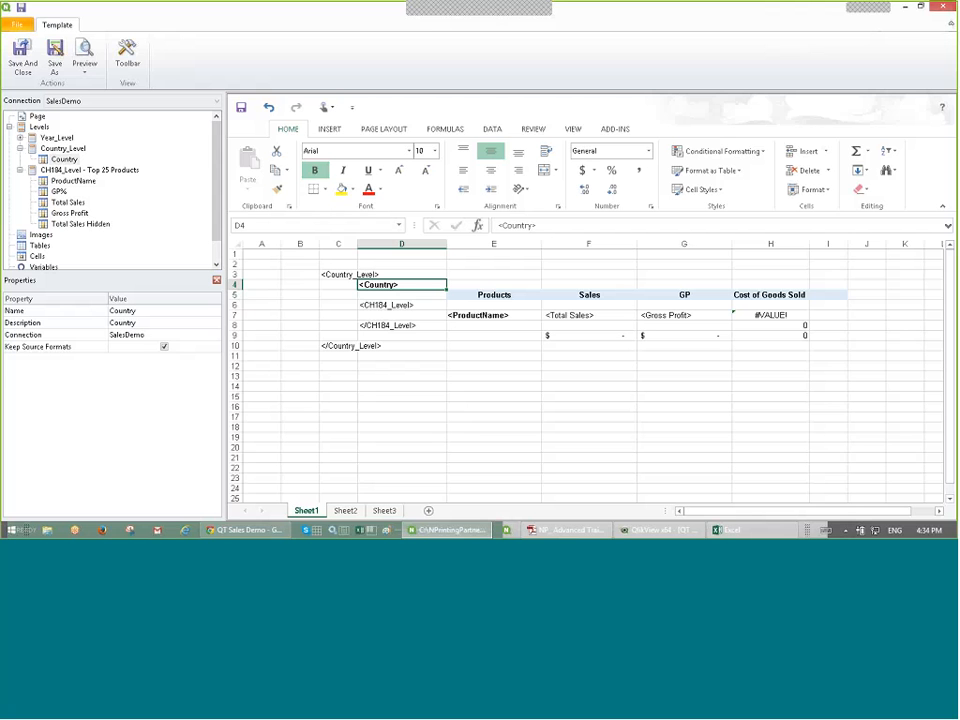
Step: Set the font size of the <Country> tag in D4 to 12
{"action": "left_click", "coordinate": [435, 152]}
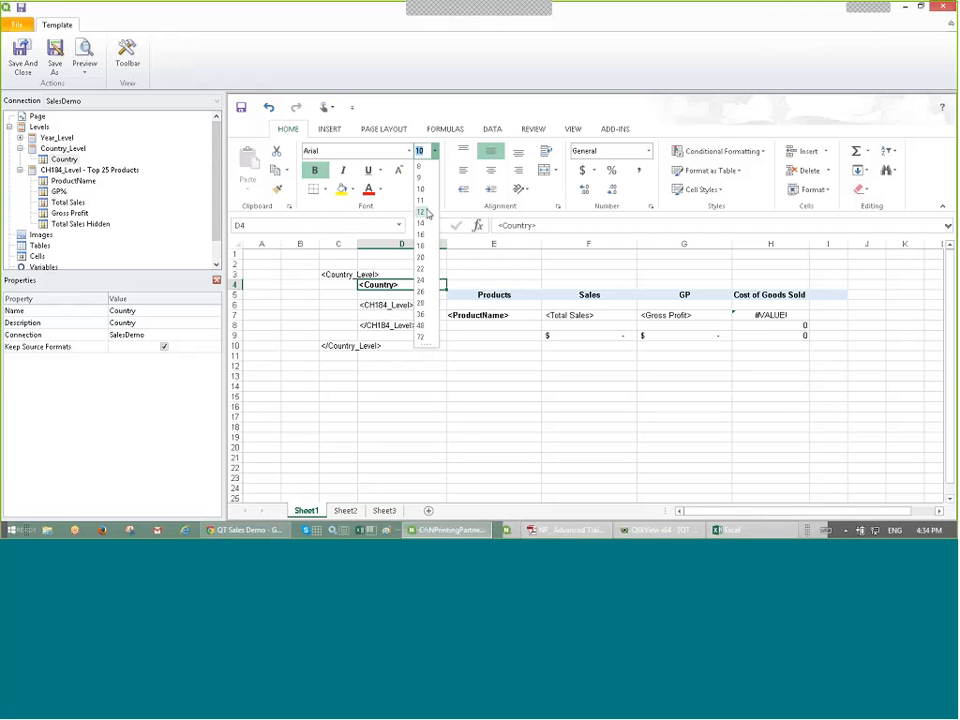
{"action": "left_click", "coordinate": [427, 212]}
{"action": "left_click", "coordinate": [589, 368]}
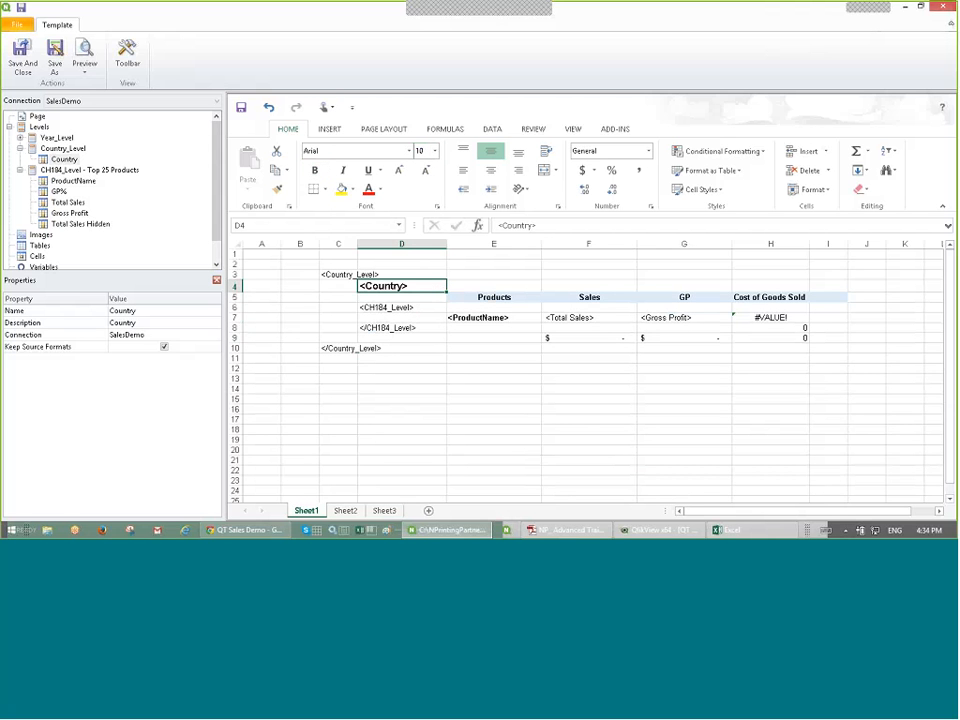
Step: Add a Sales grand total in F11 that sums F3:F10, the rows spanning the Country level tags
{"action": "left_click", "coordinate": [560, 358]}
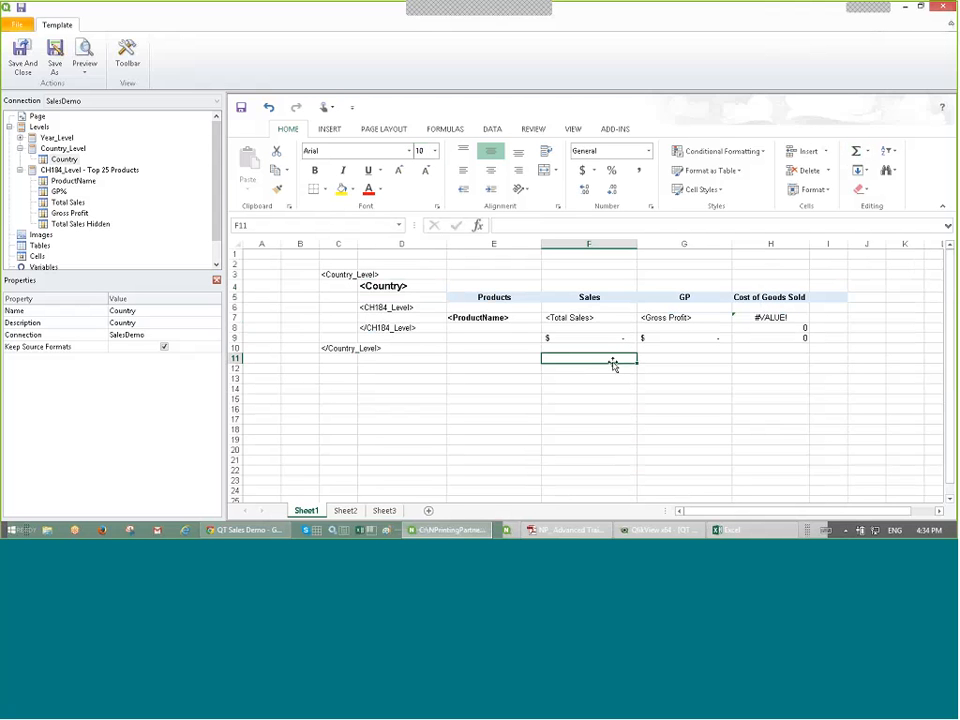
{"action": "left_click", "coordinate": [855, 152]}
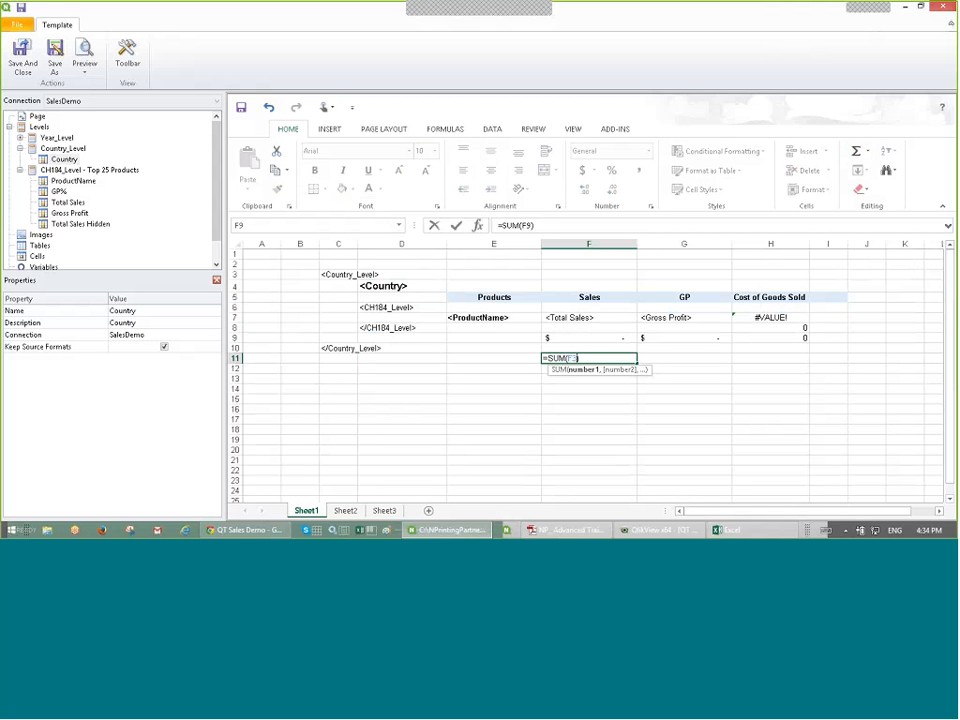
{"action": "left_click_drag", "start_coordinate": [588, 274], "coordinate": [579, 347]}
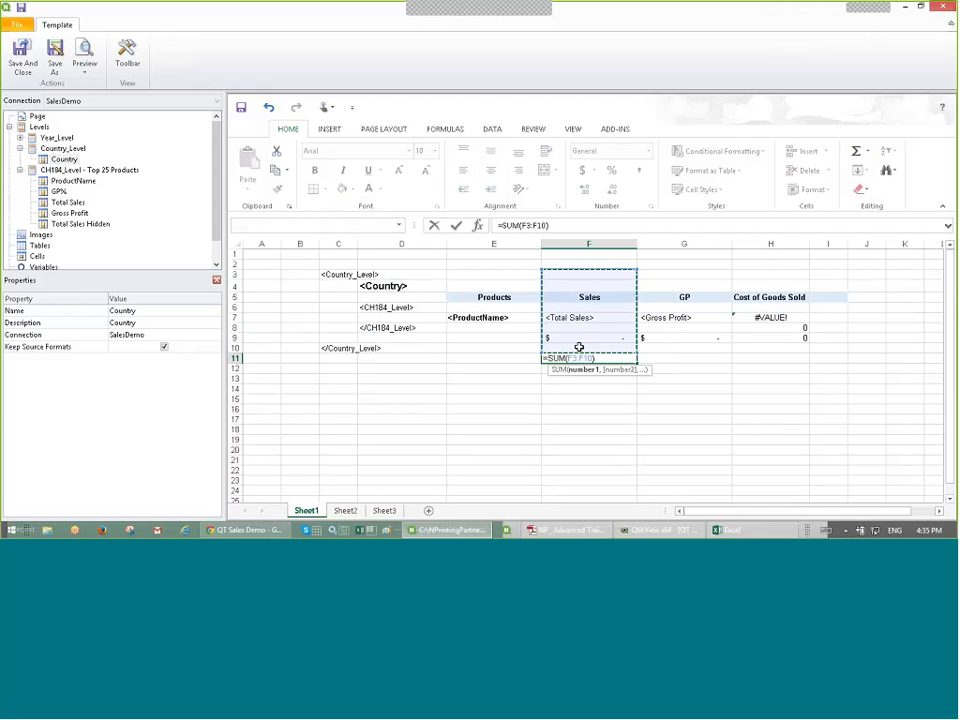
{"action": "key", "text": "Return"}
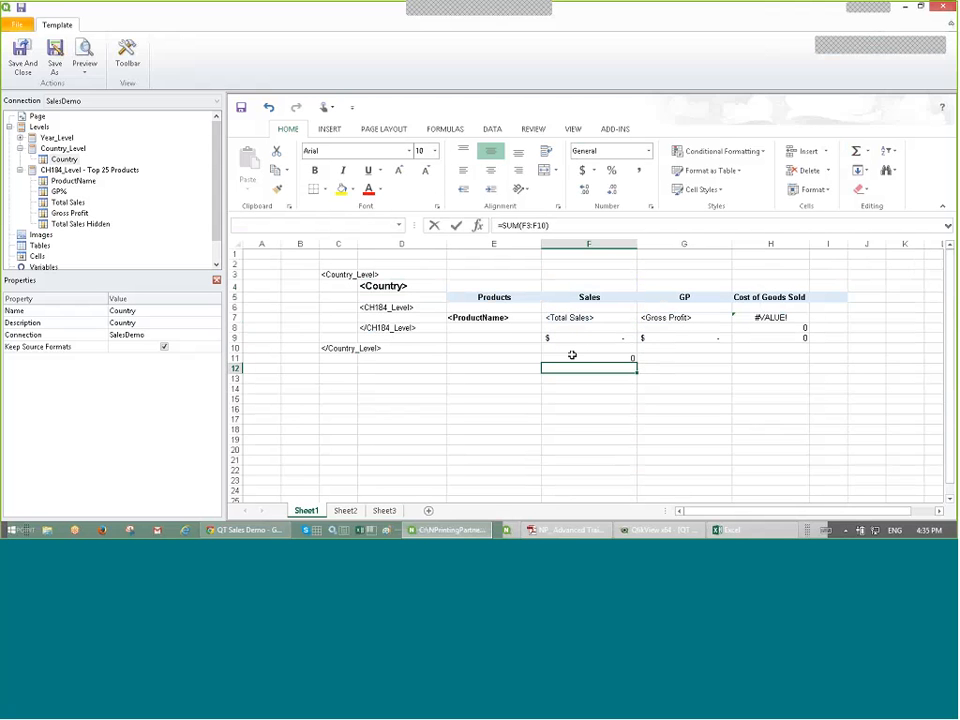
Step: Add a GP grand total in G11 that sums G3:G10
{"action": "left_click", "coordinate": [658, 358]}
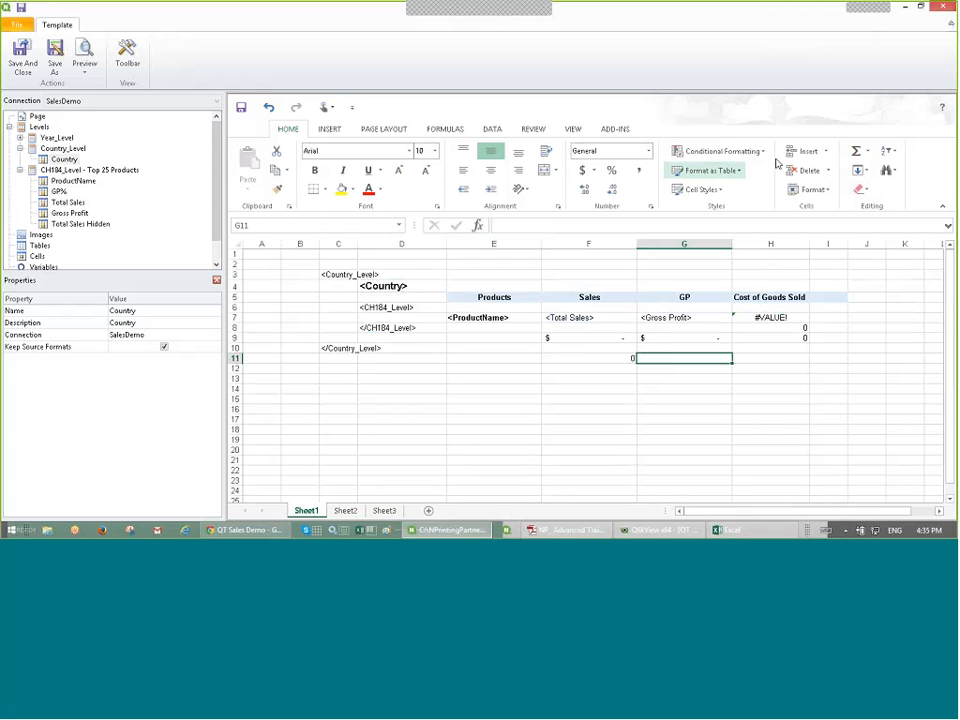
{"action": "left_click", "coordinate": [856, 151]}
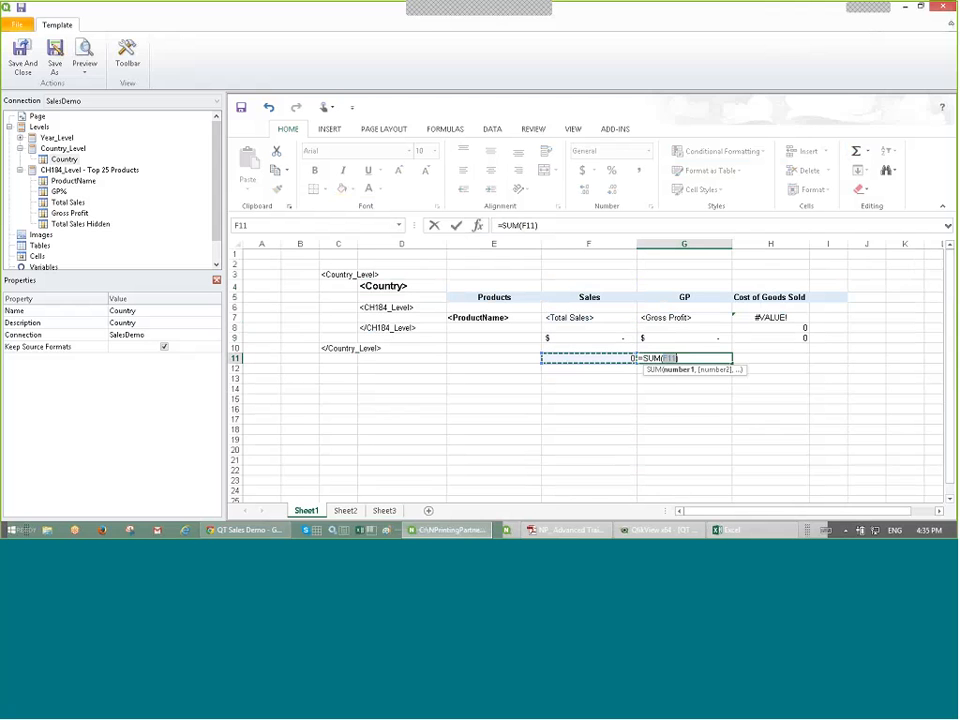
{"action": "left_click_drag", "start_coordinate": [684, 272], "coordinate": [681, 343]}
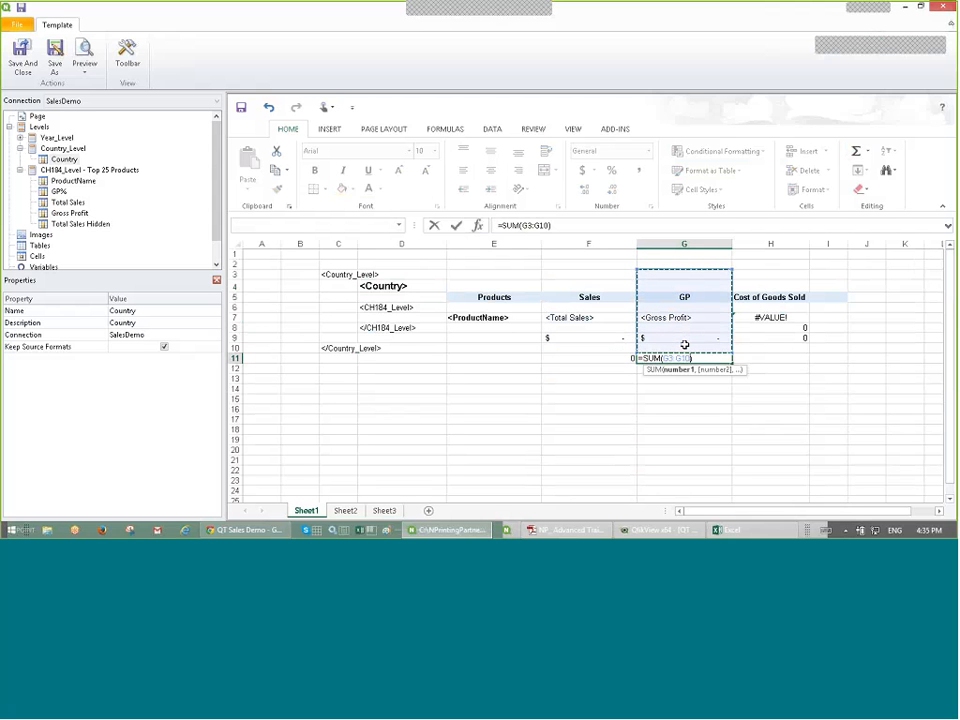
{"action": "key", "text": "Return"}
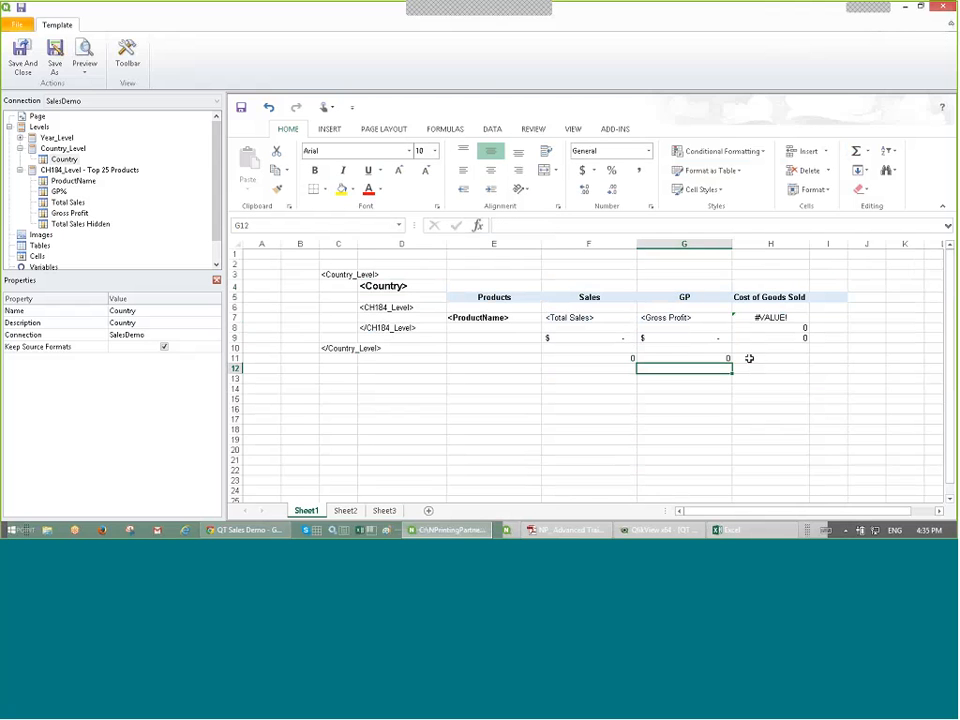
Step: Fill the Cost of Goods Sold formula from H9 down to the grand total row in H11
{"action": "left_click", "coordinate": [800, 338]}
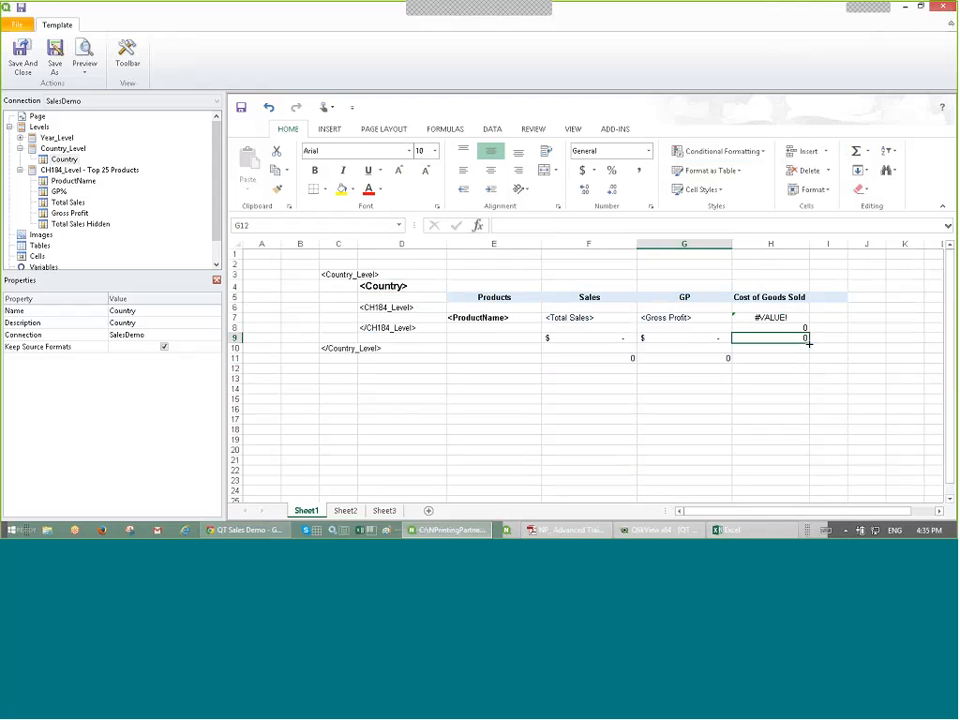
{"action": "left_click_drag", "start_coordinate": [808, 342], "coordinate": [808, 362]}
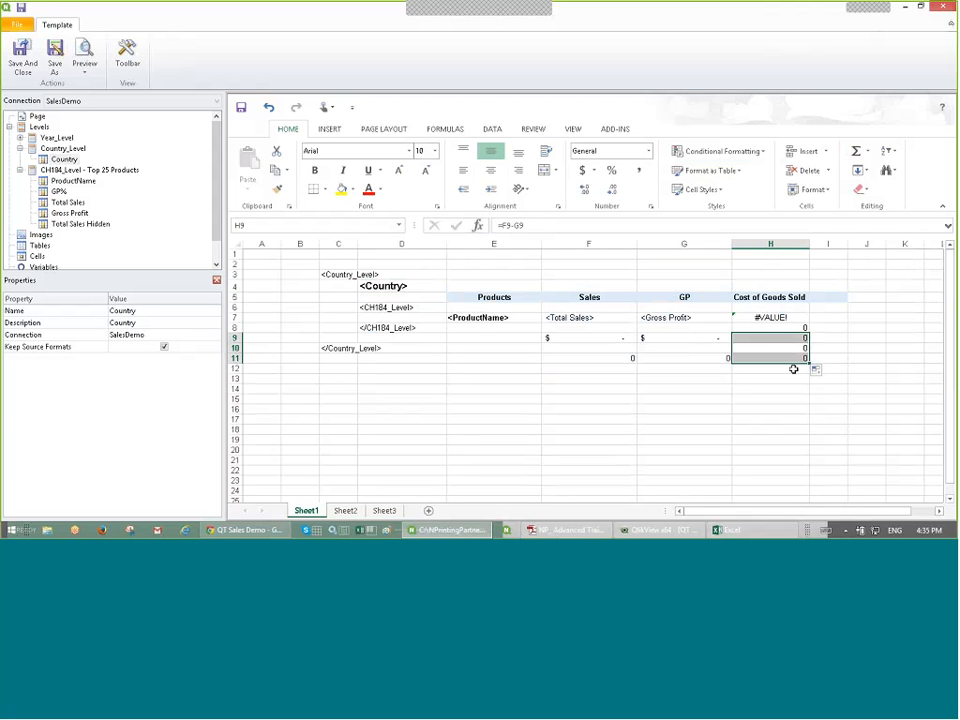
{"action": "left_click", "coordinate": [797, 388]}
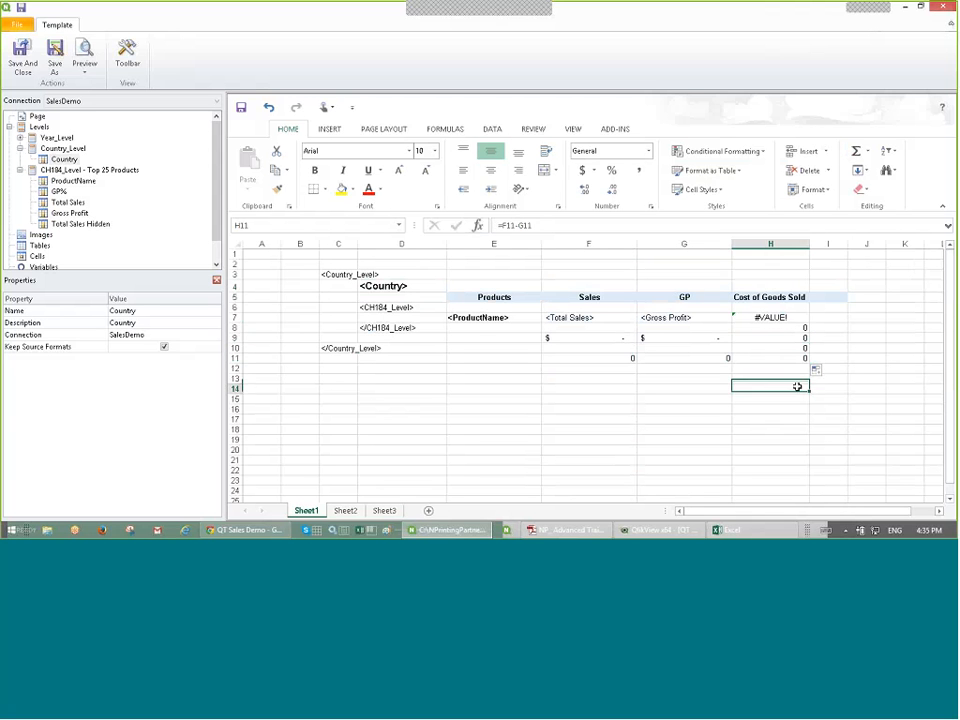
{"action": "left_click", "coordinate": [788, 358]}
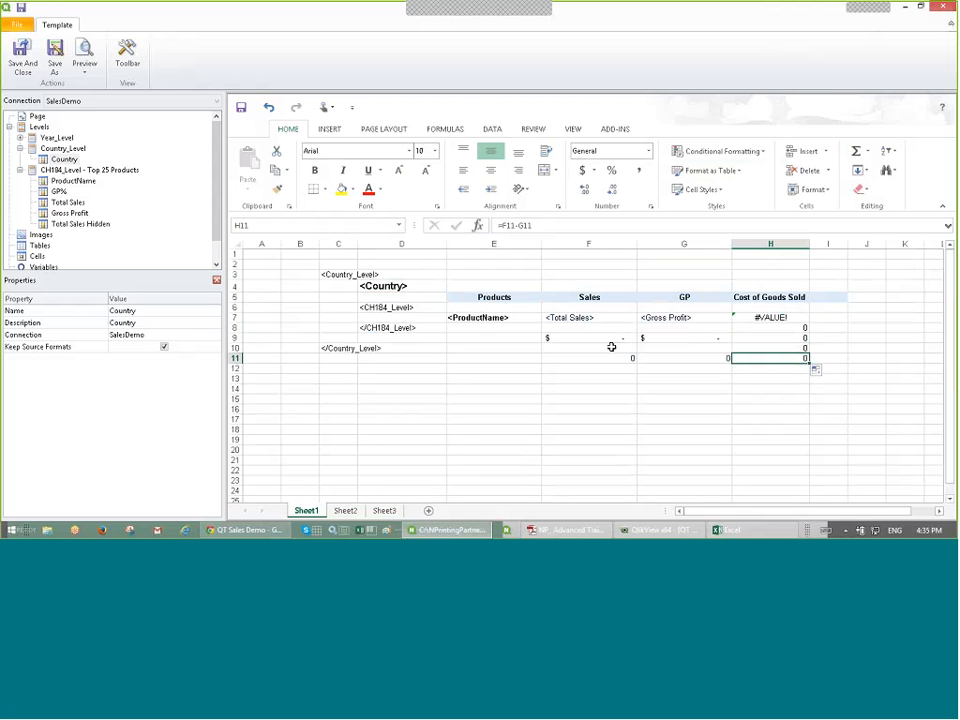
Step: Apply the dollar accounting number format to the Sales, GP and Cost of Goods Sold cells F7:H11
{"action": "left_click_drag", "start_coordinate": [605, 339], "coordinate": [767, 358]}
{"action": "left_click_drag", "start_coordinate": [621, 320], "coordinate": [767, 357]}
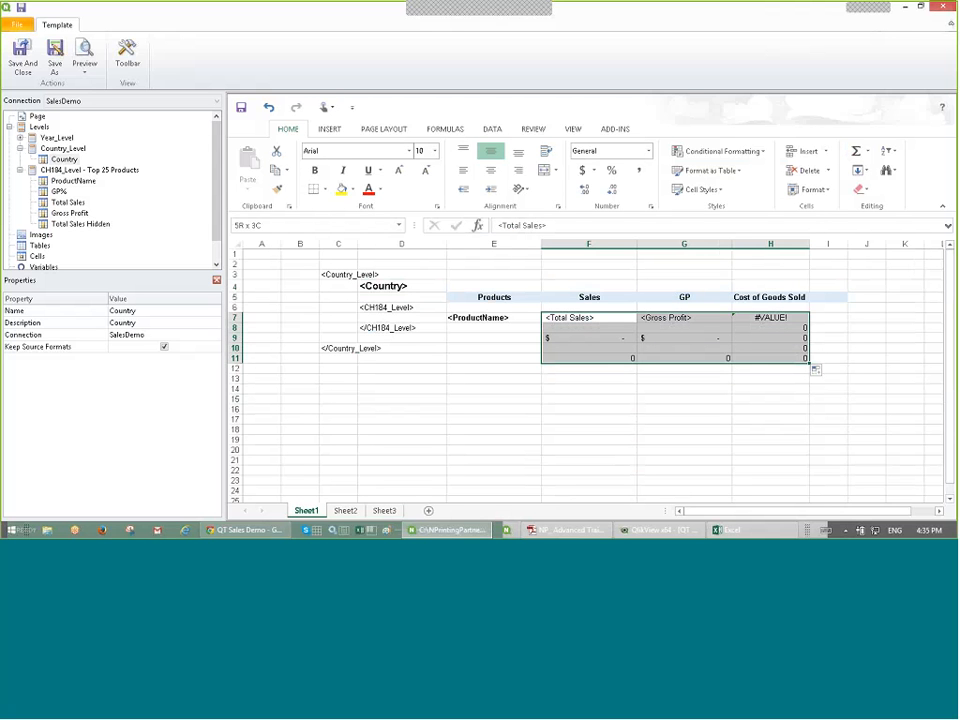
{"action": "left_click", "coordinate": [583, 170]}
{"action": "left_click", "coordinate": [726, 390]}
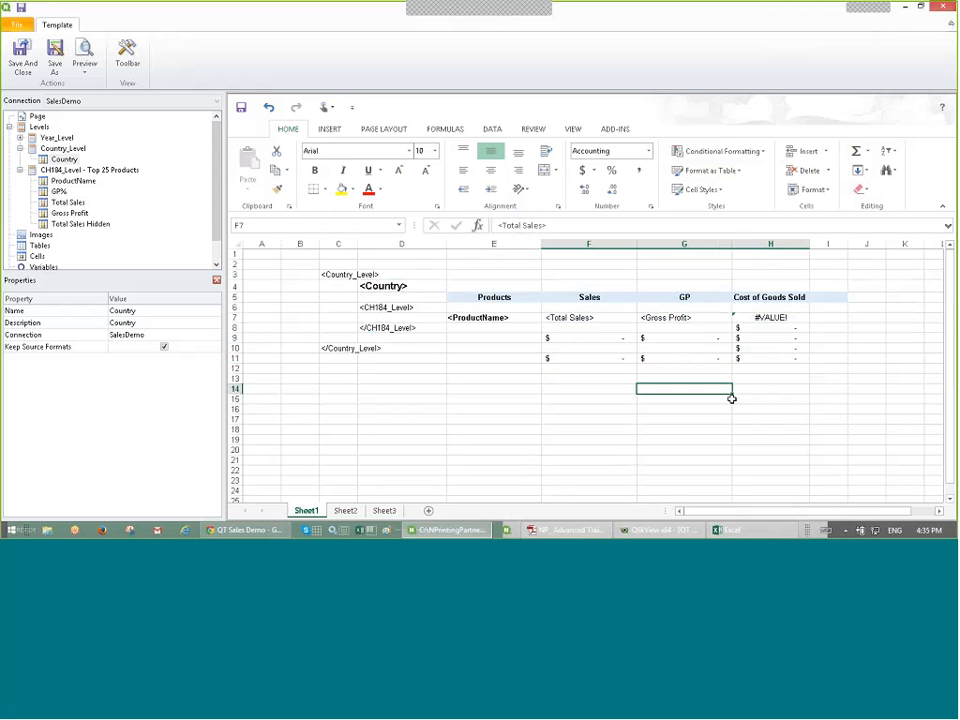
Step: Enter a label formula in D11 that joins the text "Sales in: " with the <Country> tag in D4
{"action": "left_click", "coordinate": [590, 359]}
{"action": "left_click", "coordinate": [431, 360]}
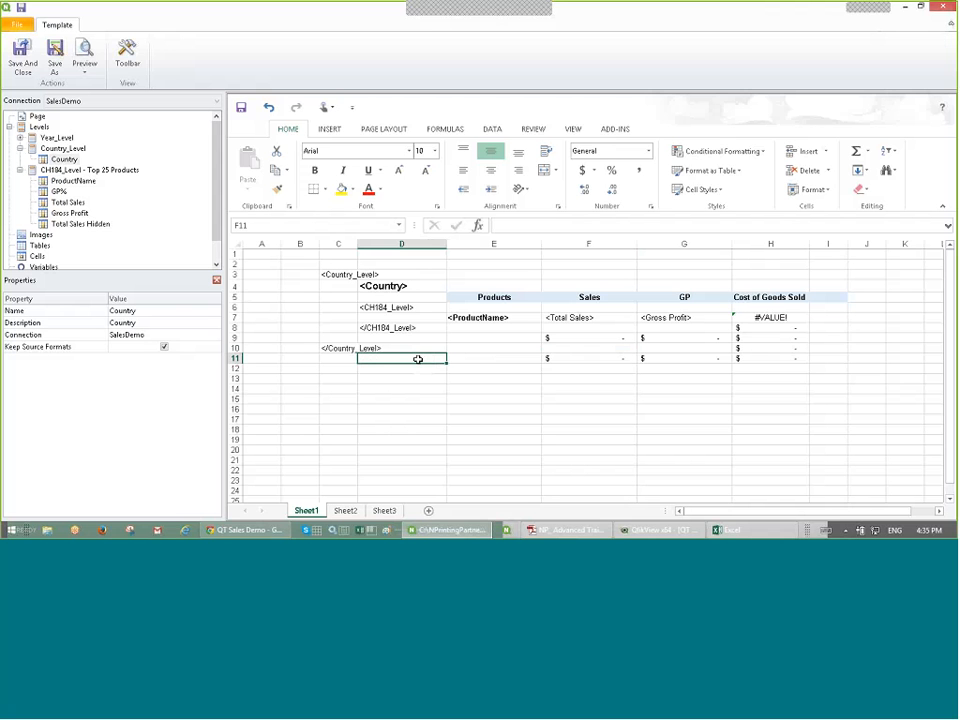
{"action": "type", "text": "="}
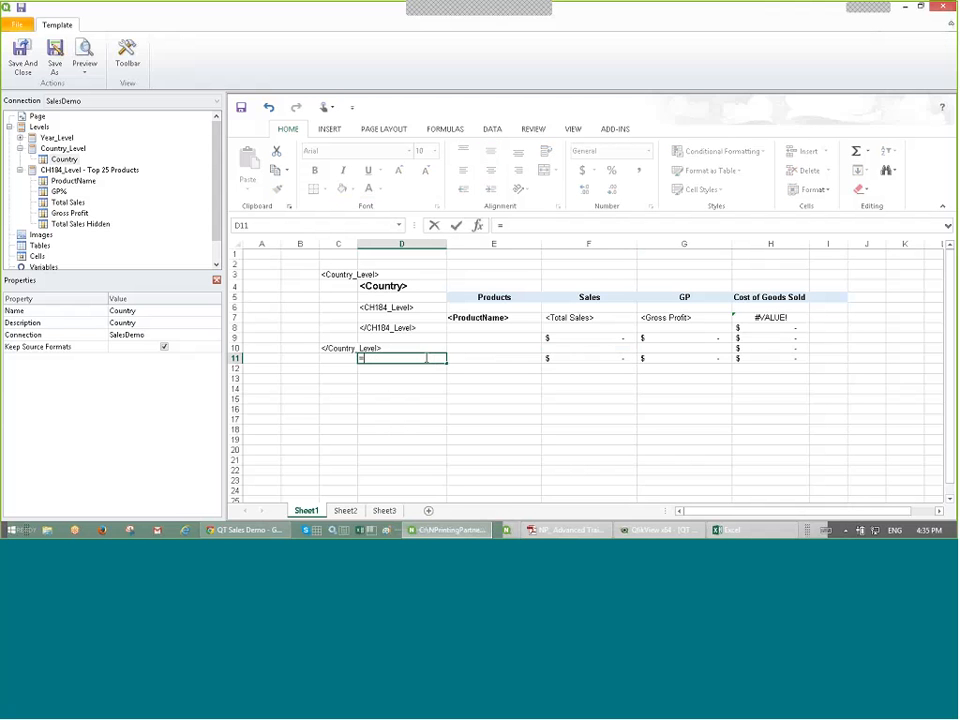
{"action": "type", "text": "S"}
{"action": "key", "text": "BackSpace"}
{"action": "type", "text": "\"Sel"}
{"action": "type", "text": "les"}
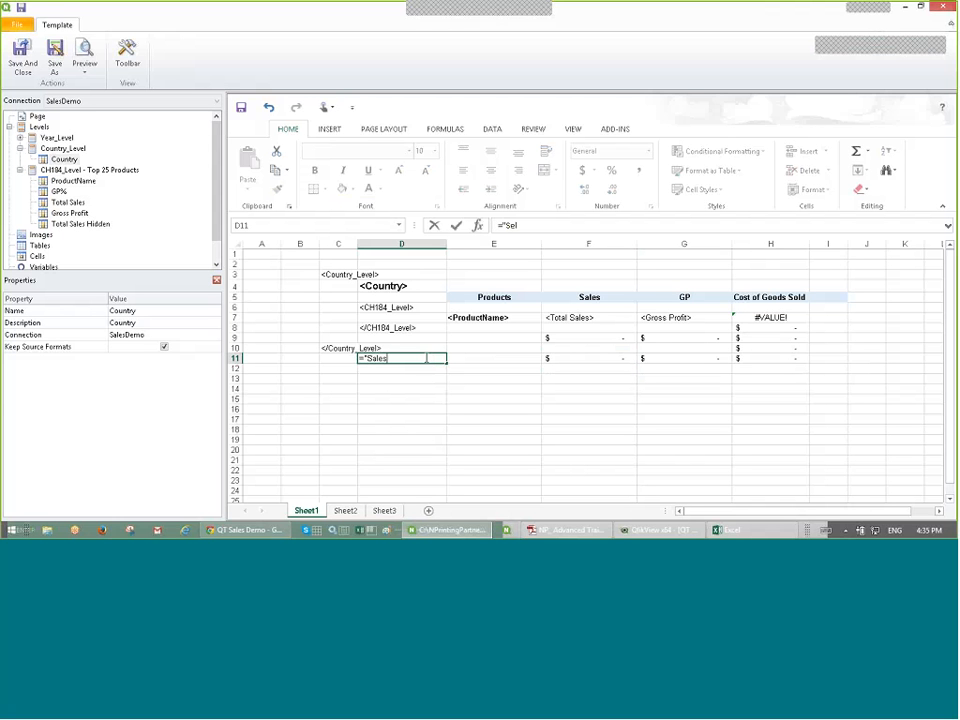
{"action": "type", "text": " in:"}
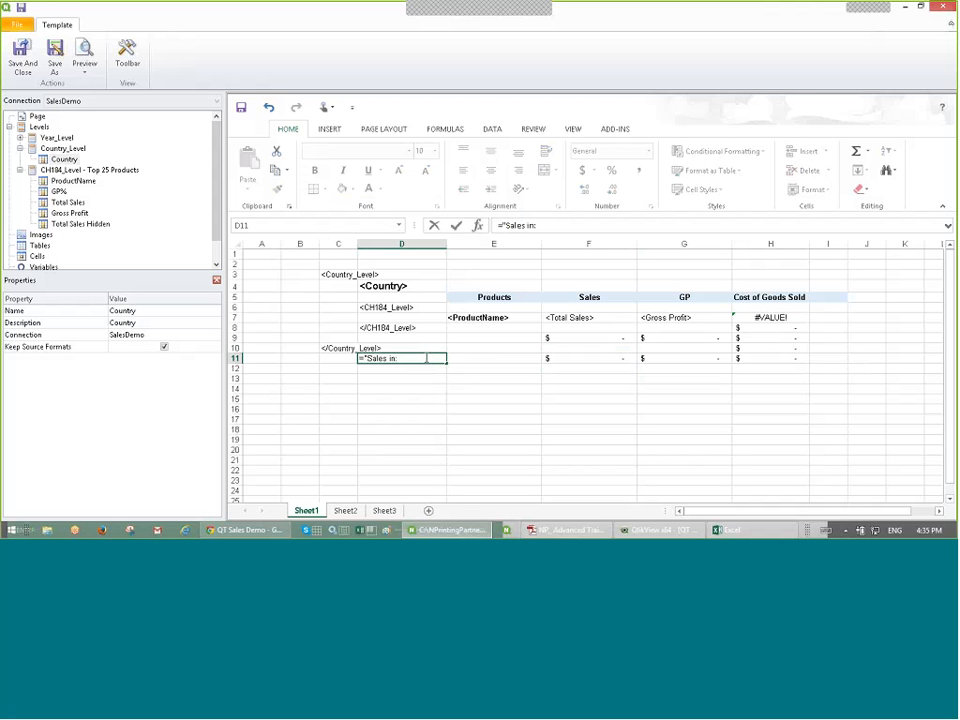
{"action": "type", "text": " \" &"}
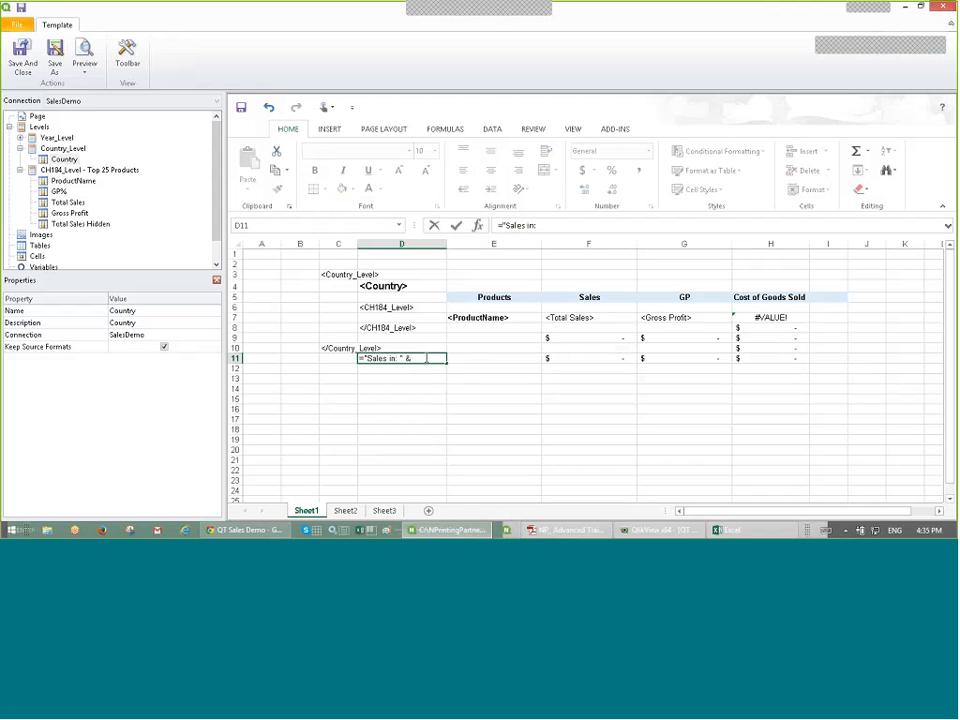
{"action": "left_click", "coordinate": [416, 286]}
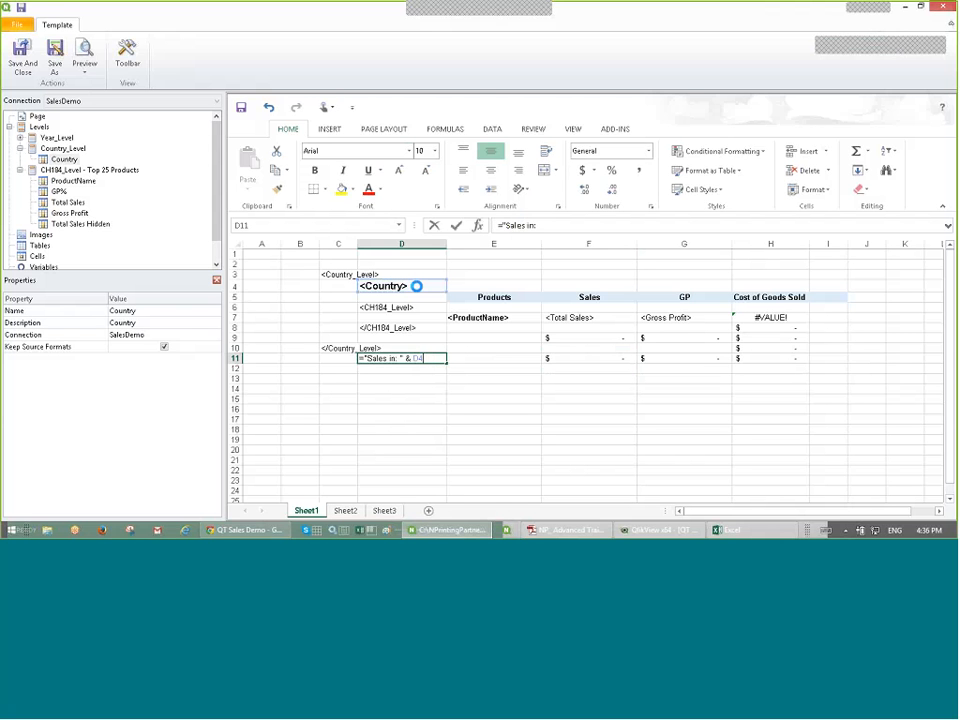
{"action": "key", "text": "Return"}
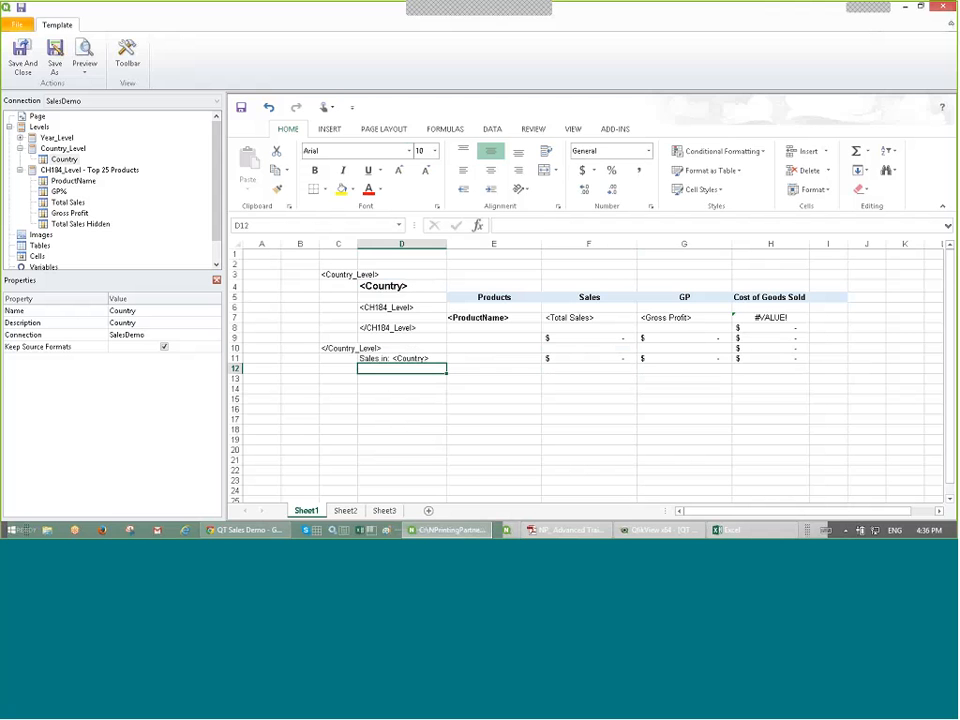
Step: Divide the Sales and GP grand total formulas in F11 and G11 by 2, and save and close the template
{"action": "left_click", "coordinate": [600, 358]}
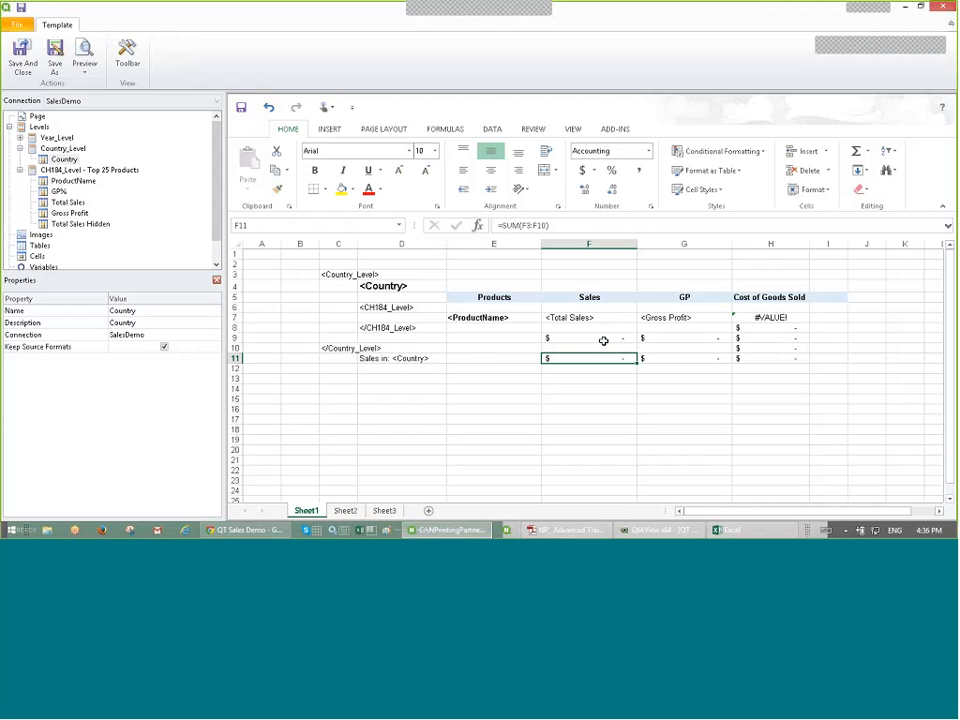
{"action": "left_click", "coordinate": [587, 226]}
{"action": "type", "text": "/"}
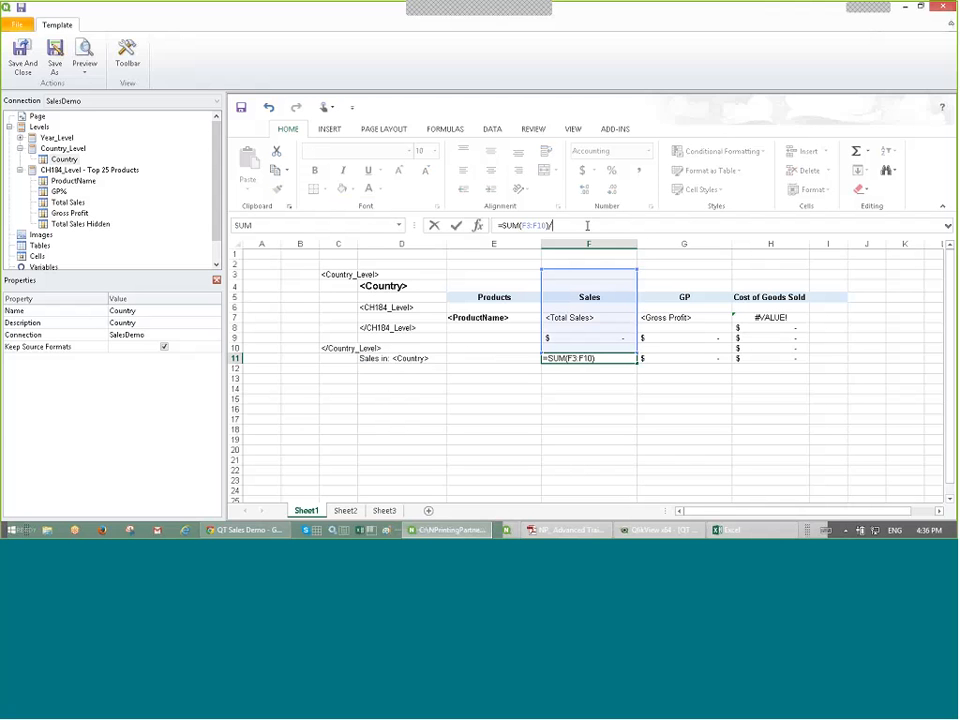
{"action": "key", "text": "Return"}
{"action": "key", "text": "Up"}
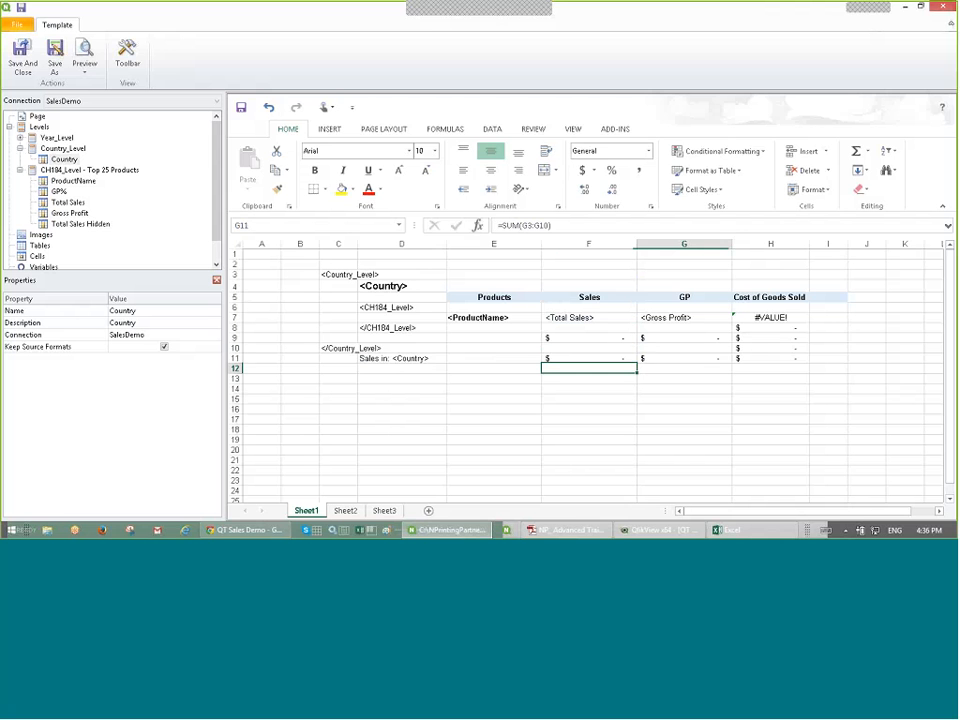
{"action": "key", "text": "Right"}
{"action": "left_click", "coordinate": [595, 228]}
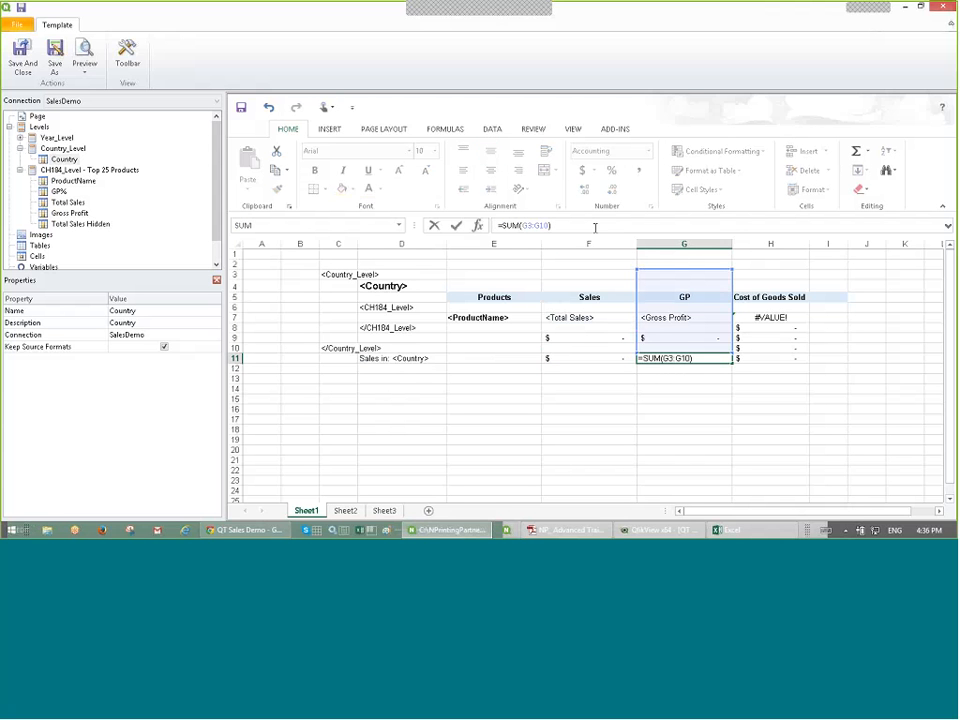
{"action": "type", "text": "/2"}
{"action": "key", "text": "Return"}
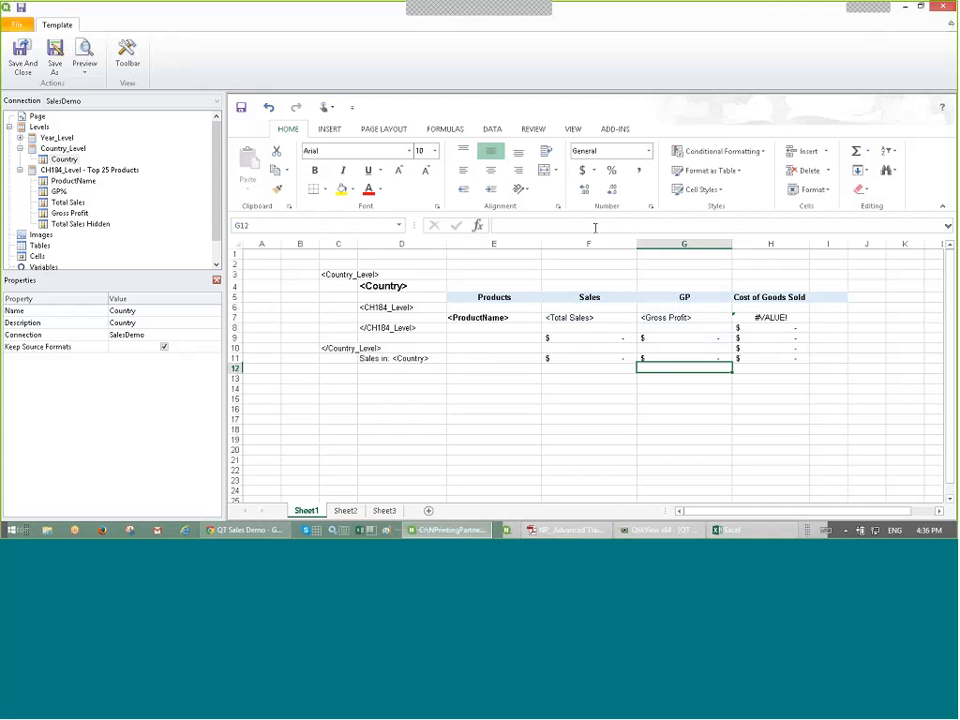
{"action": "left_click", "coordinate": [23, 55]}
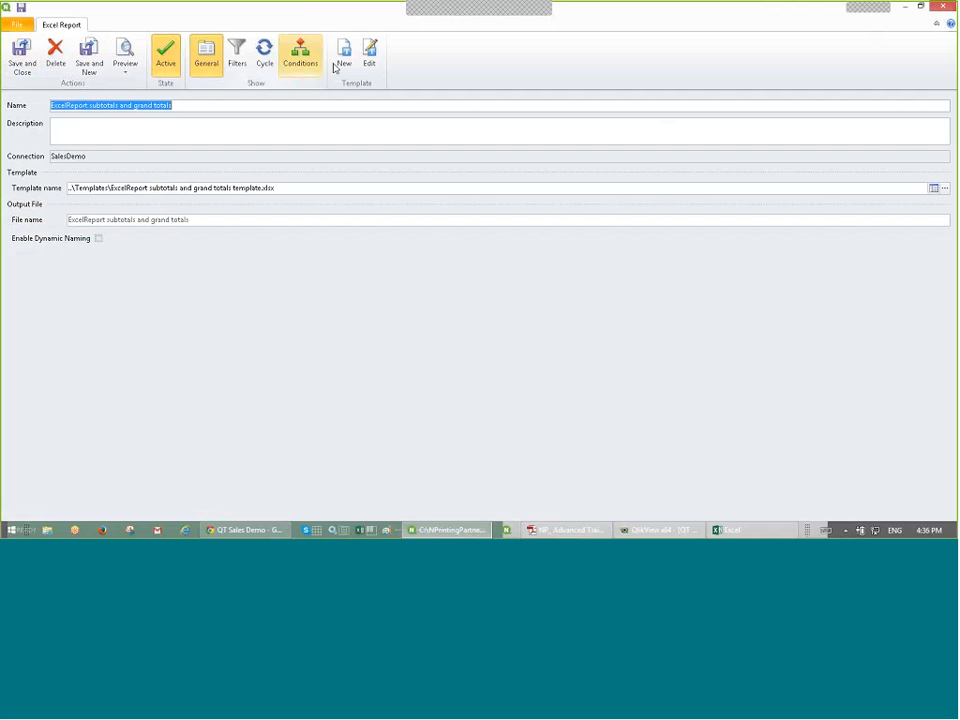
Step: Create a new filter for the Excel report based on the Country field of the SalesDemo connection
{"action": "left_click", "coordinate": [237, 55]}
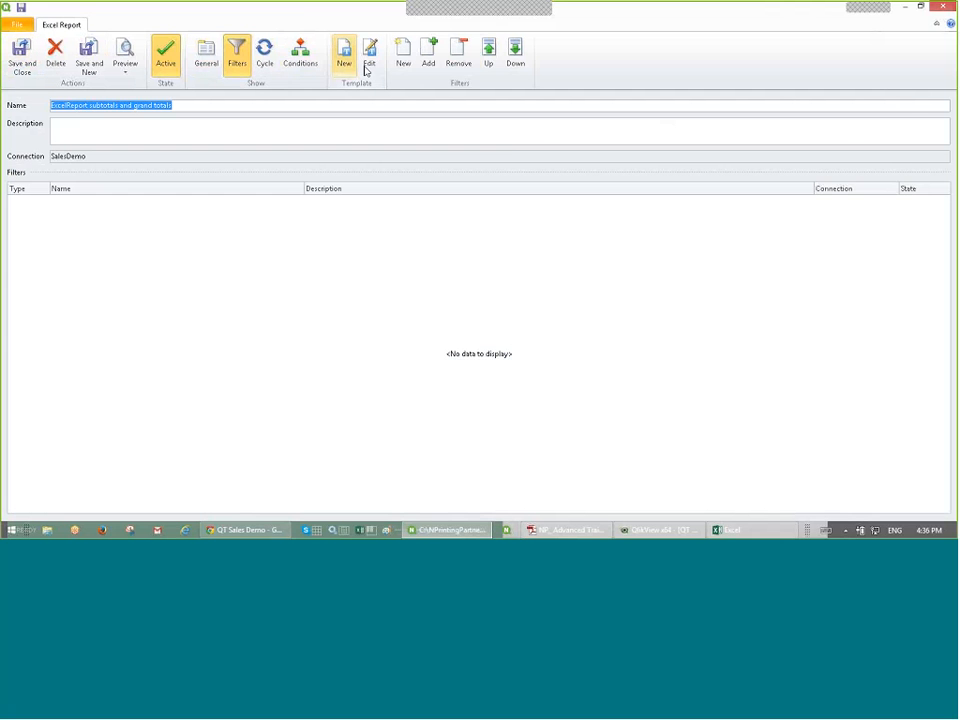
{"action": "left_click", "coordinate": [432, 58]}
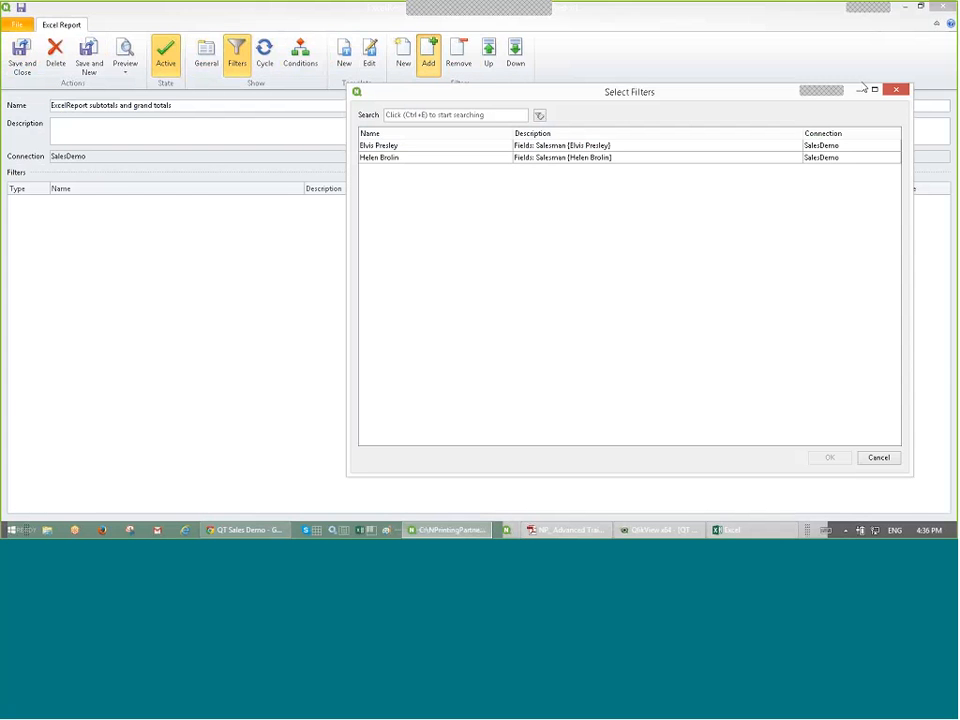
{"action": "left_click", "coordinate": [862, 89]}
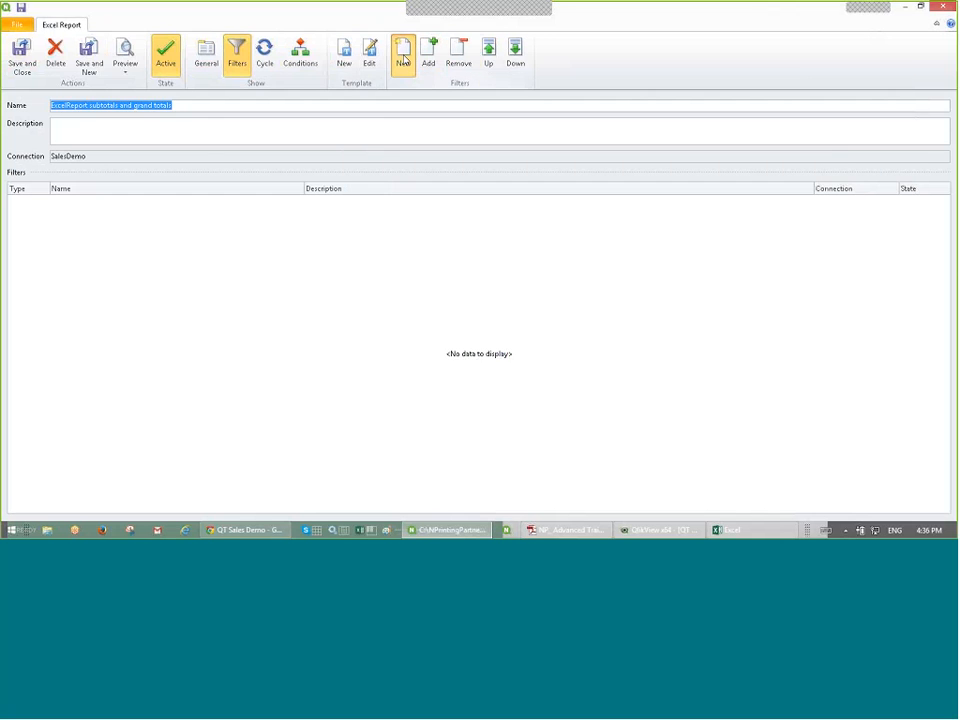
{"action": "left_click", "coordinate": [404, 60]}
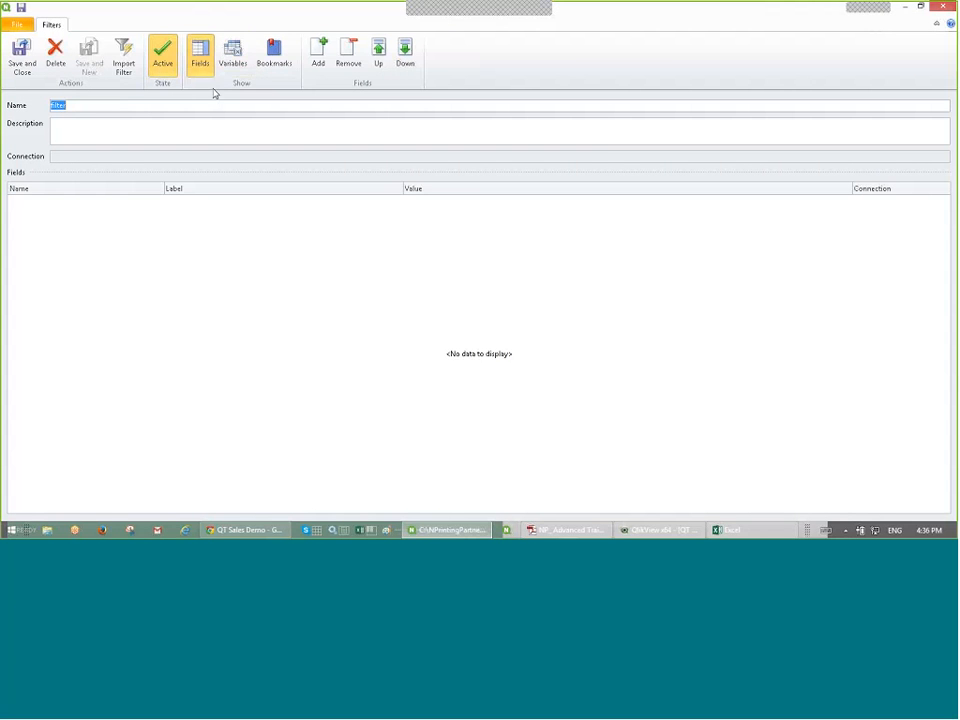
{"action": "left_click", "coordinate": [319, 55]}
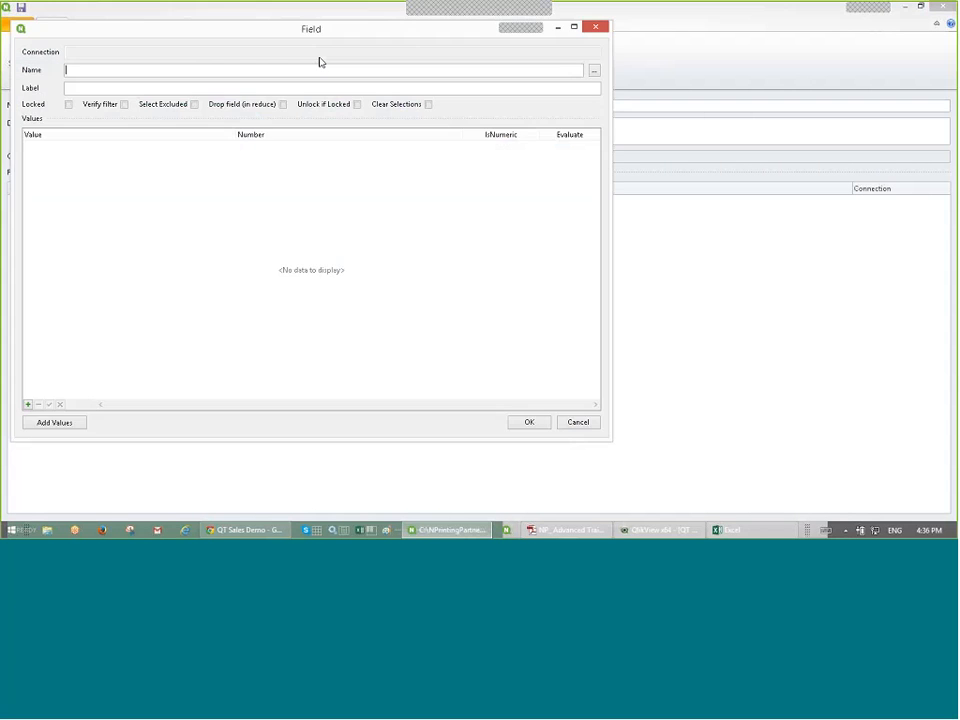
{"action": "left_click", "coordinate": [594, 71]}
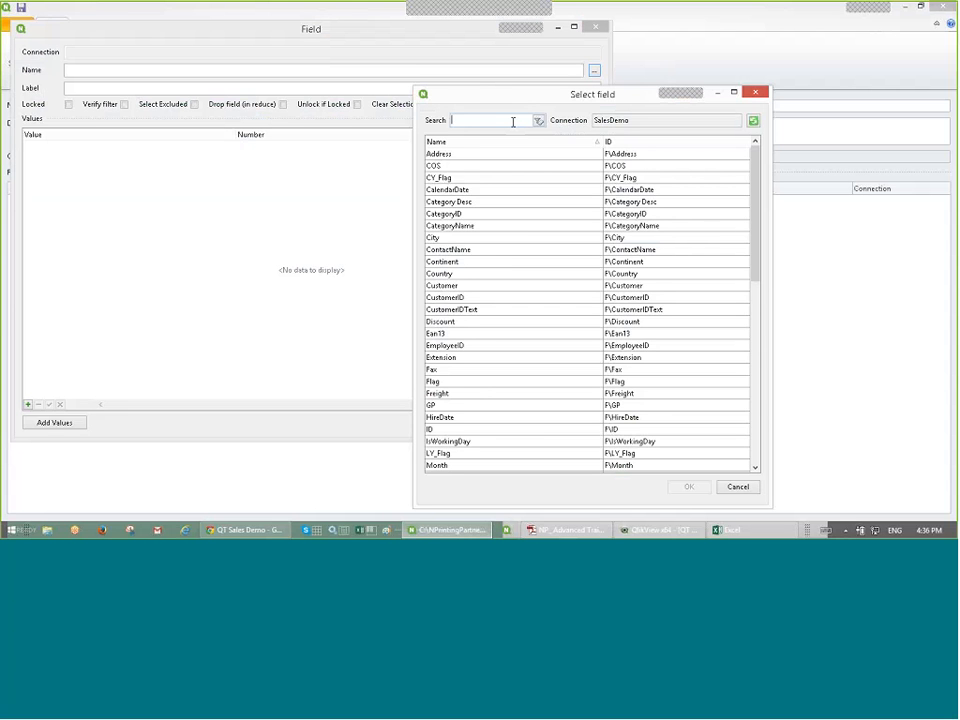
{"action": "type", "text": "countr"}
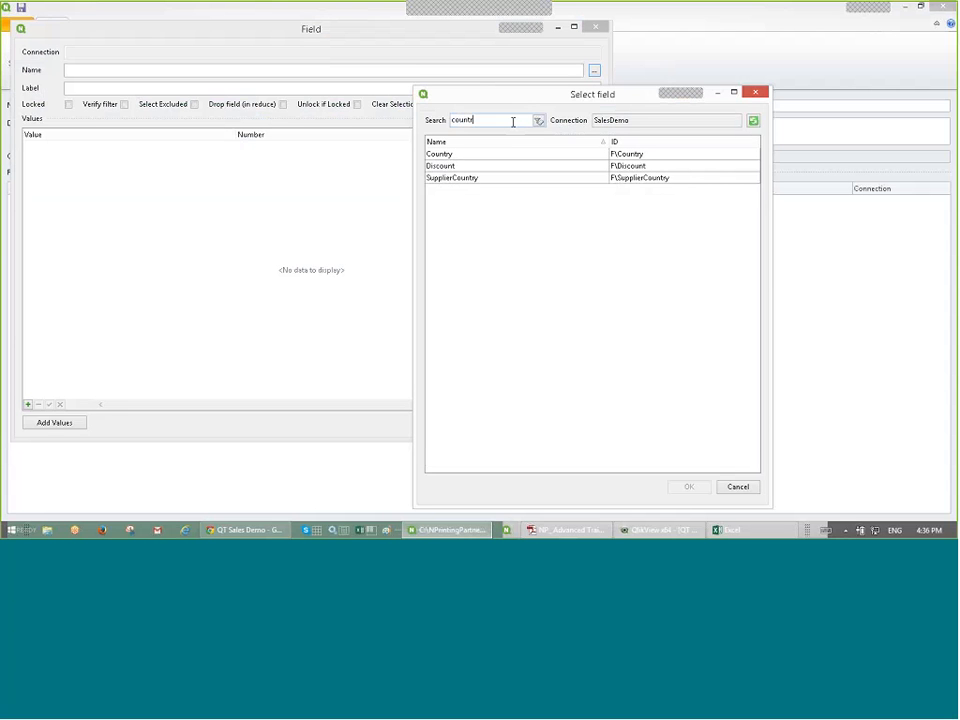
{"action": "type", "text": "y"}
{"action": "double_click", "coordinate": [454, 156]}
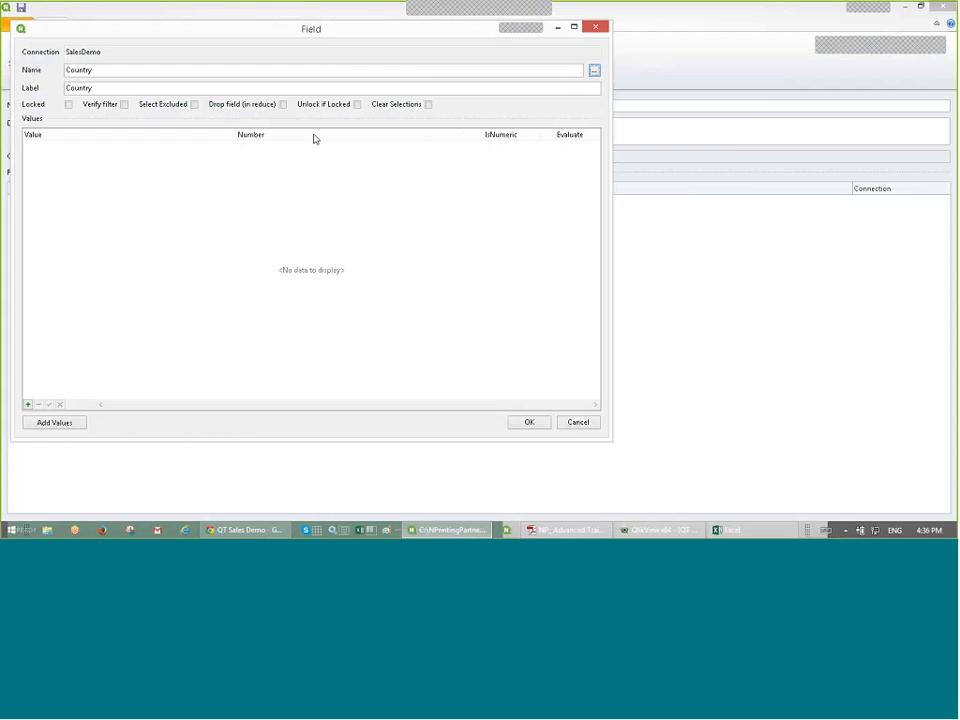
Step: Add Argentina, Austria, Belgium, Brazil and Canada as the filter's Country values, and save and close the filter
{"action": "left_click", "coordinate": [71, 422]}
{"action": "left_click", "coordinate": [377, 123]}
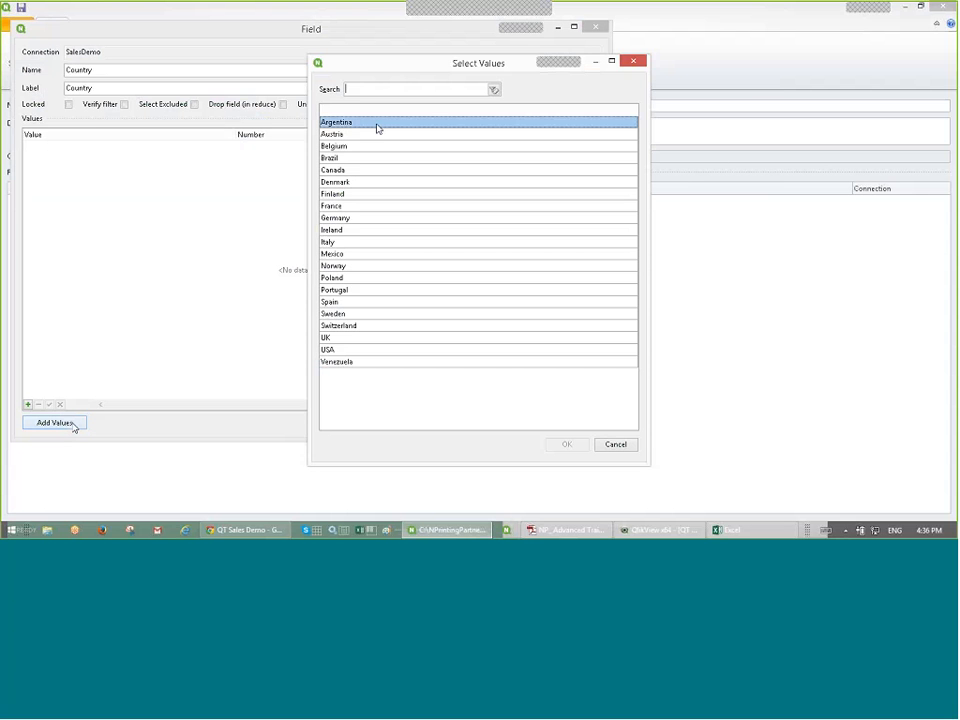
{"action": "left_click", "coordinate": [366, 171], "text": "shift"}
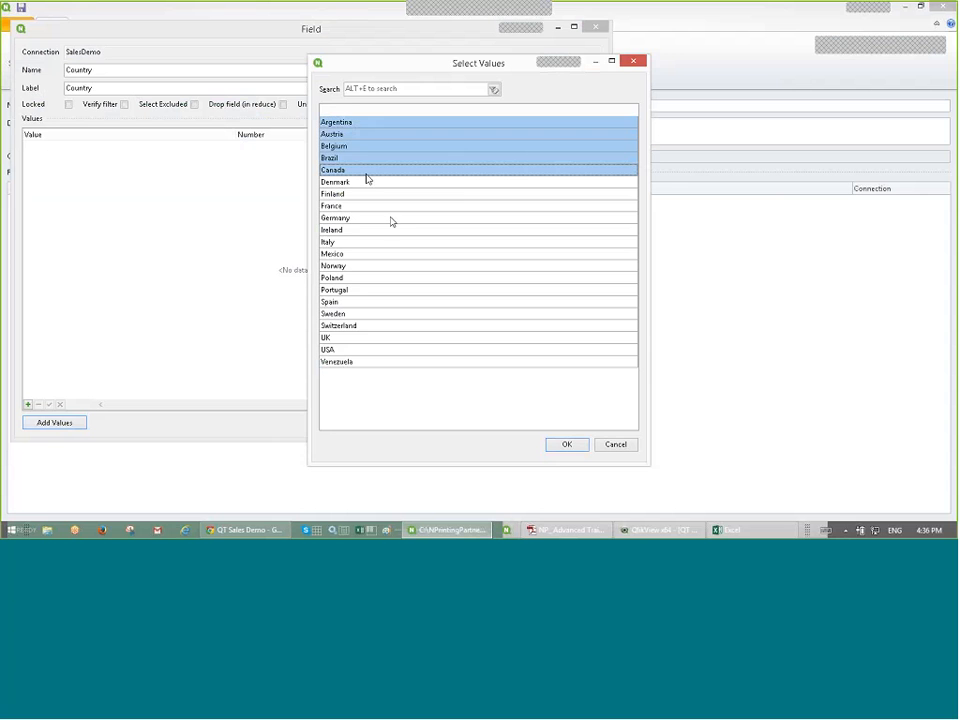
{"action": "left_click", "coordinate": [563, 446]}
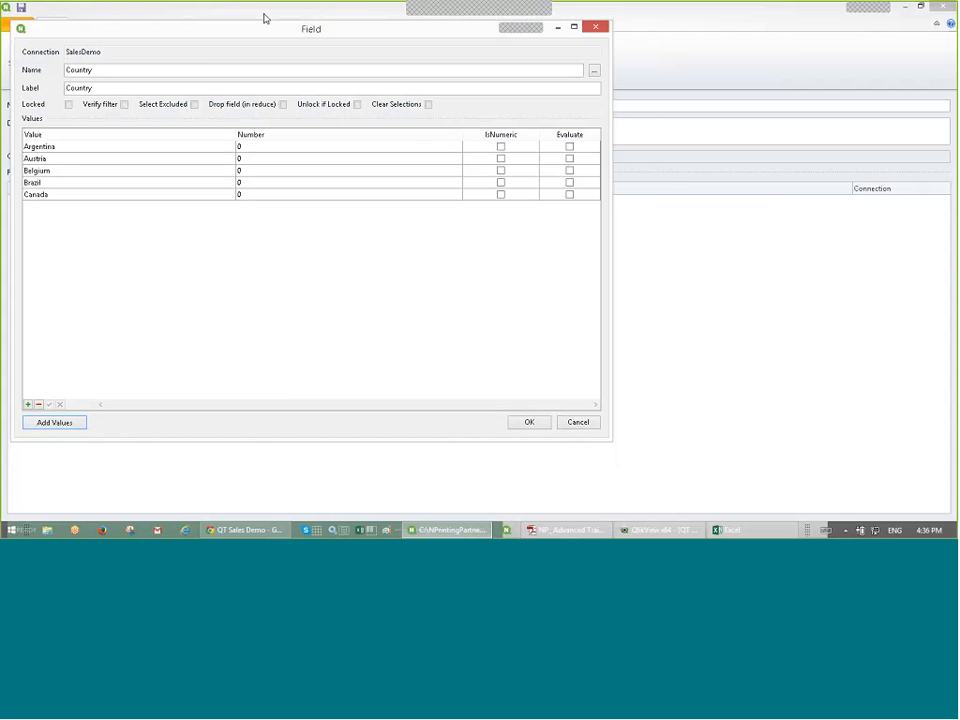
{"action": "left_click", "coordinate": [529, 426]}
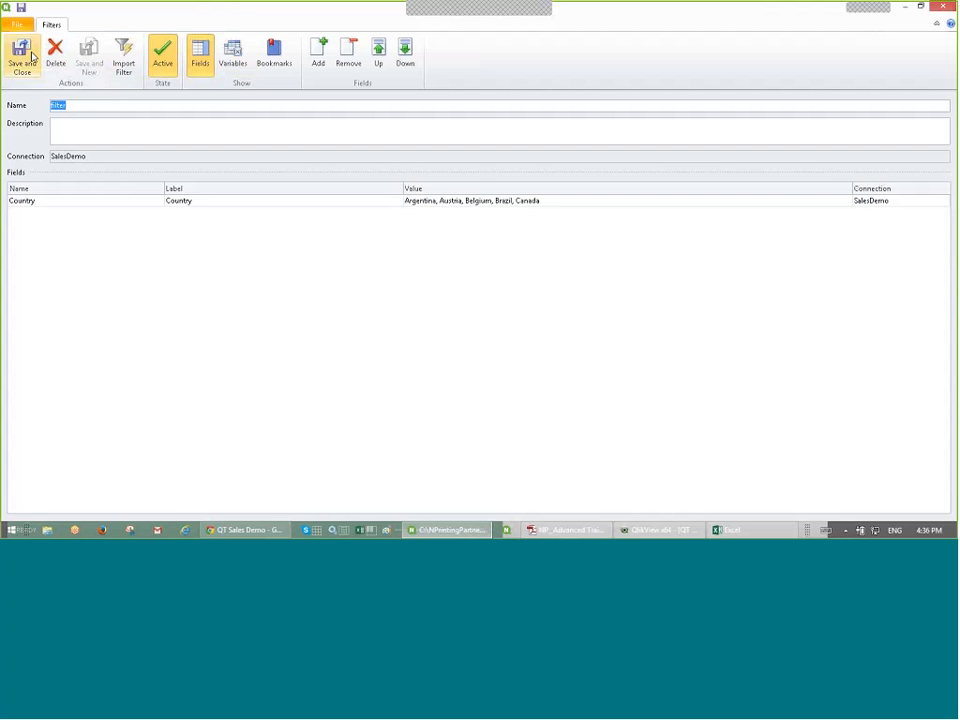
{"action": "left_click", "coordinate": [22, 55]}
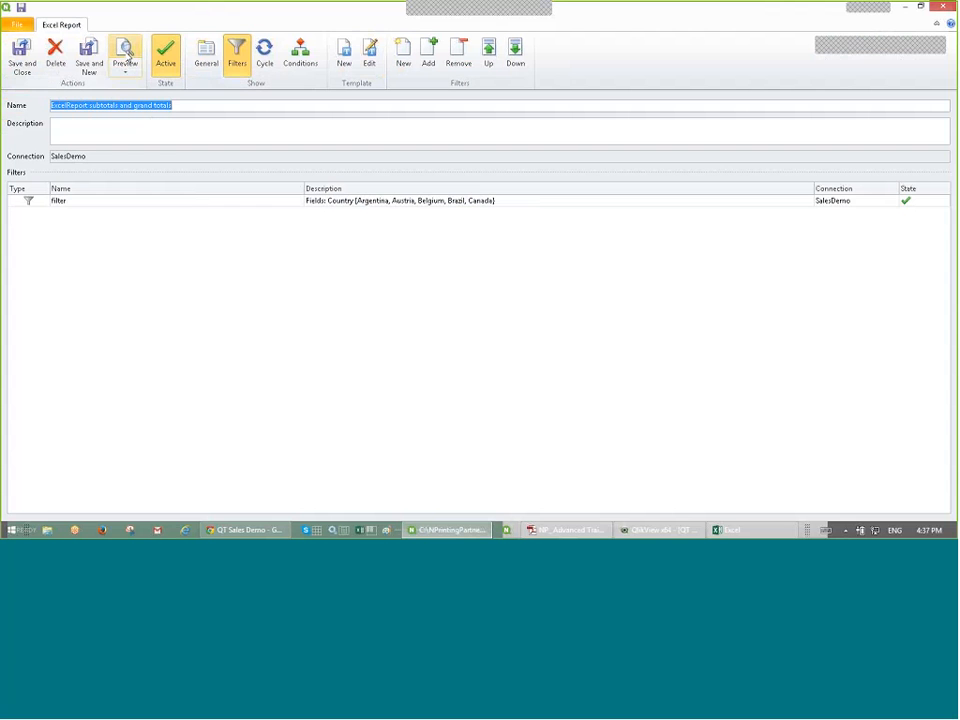
Step: Preview the filtered report in Excel and examine the country subtotals, the grand total row and its "Sales in:" label formula
{"action": "left_click", "coordinate": [125, 55]}
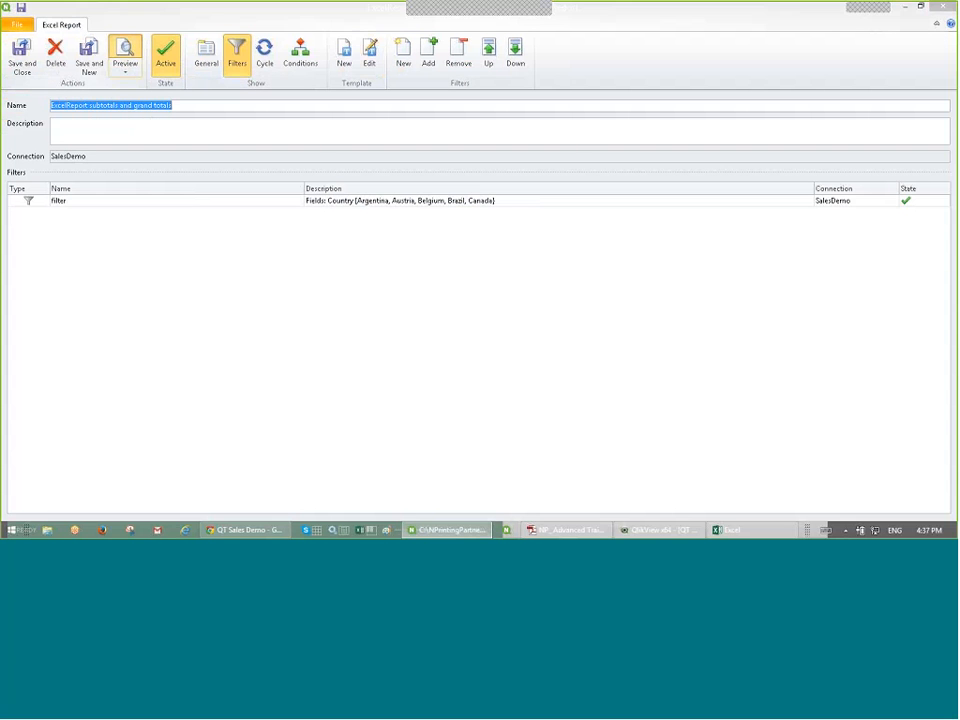
{"action": "left_click", "coordinate": [647, 531]}
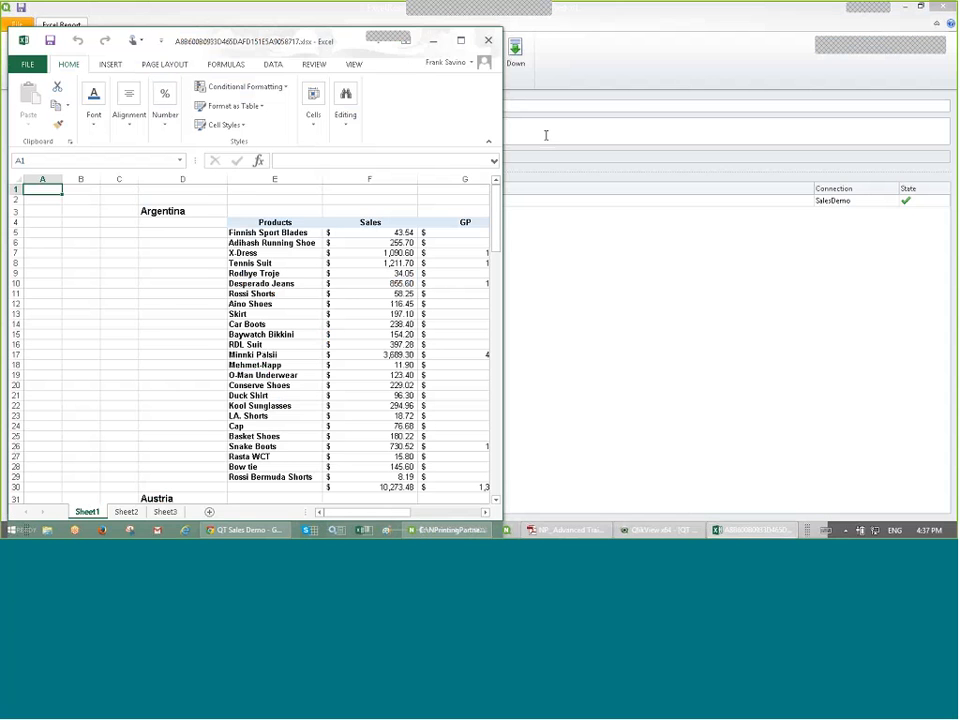
{"action": "double_click", "coordinate": [345, 42]}
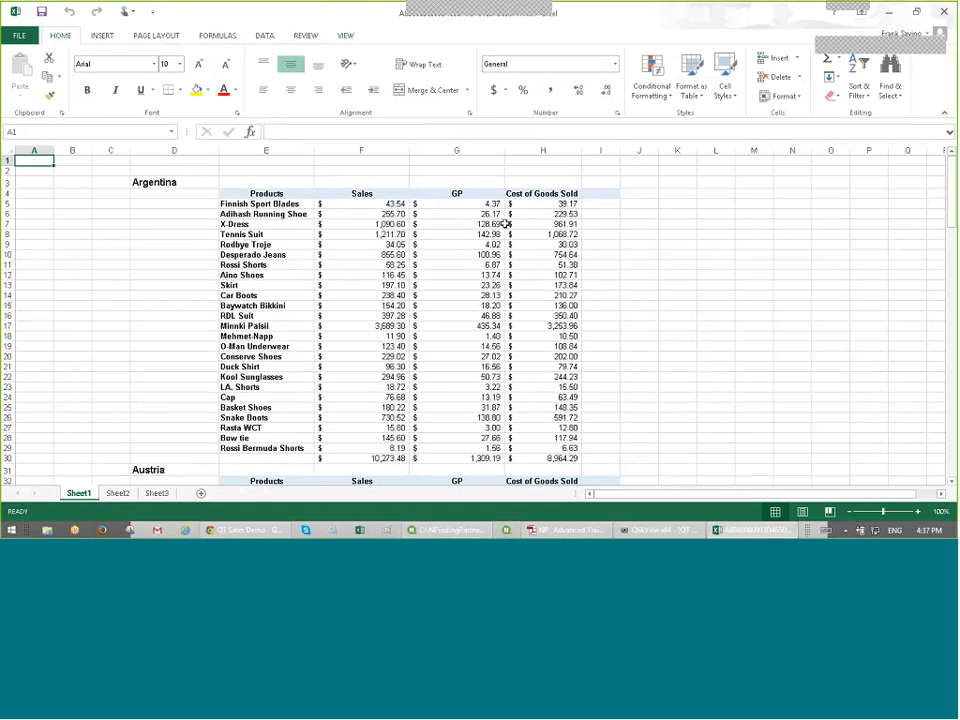
{"action": "scroll", "coordinate": [736, 317], "scroll_direction": "down", "scroll_amount": 5}
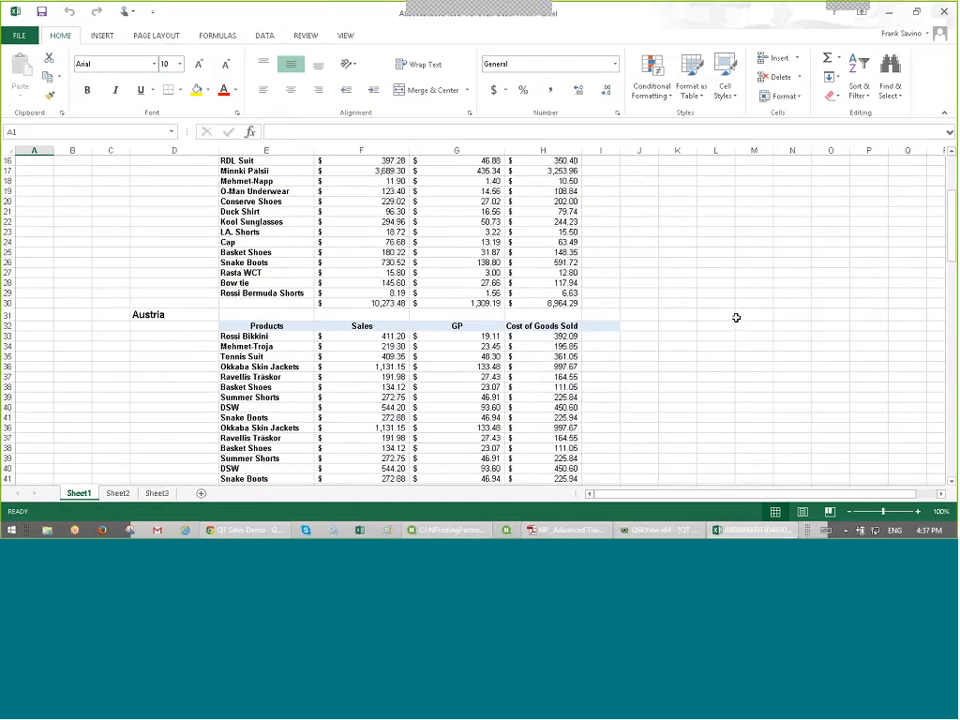
{"action": "scroll", "coordinate": [736, 317], "scroll_direction": "down", "scroll_amount": 4}
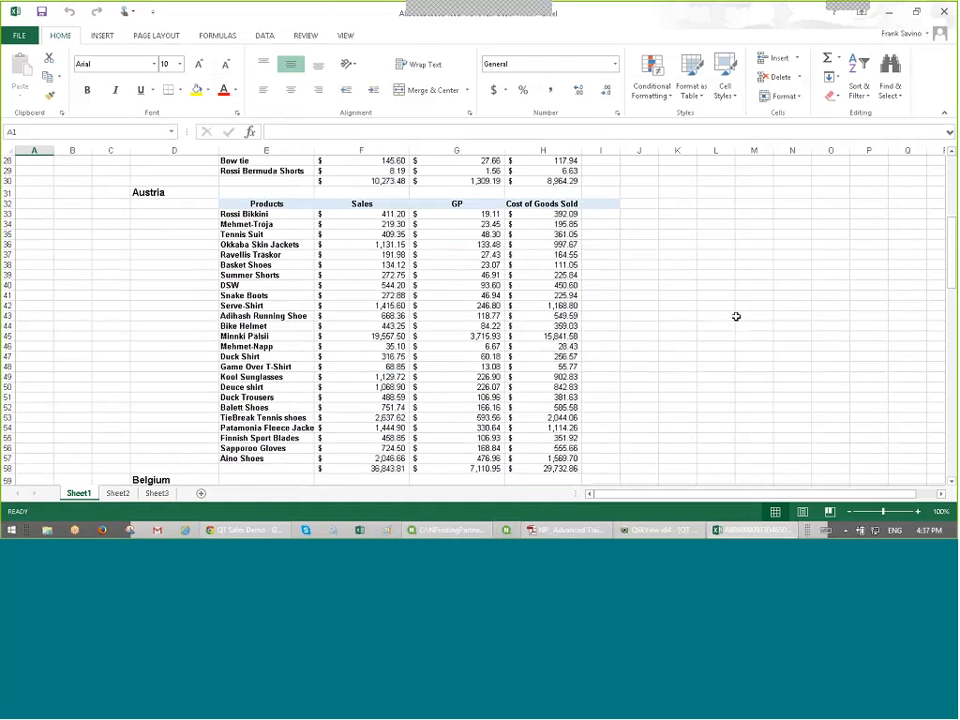
{"action": "scroll", "coordinate": [736, 317], "scroll_direction": "down", "scroll_amount": 1}
{"action": "left_click_drag", "start_coordinate": [953, 275], "coordinate": [955, 453]}
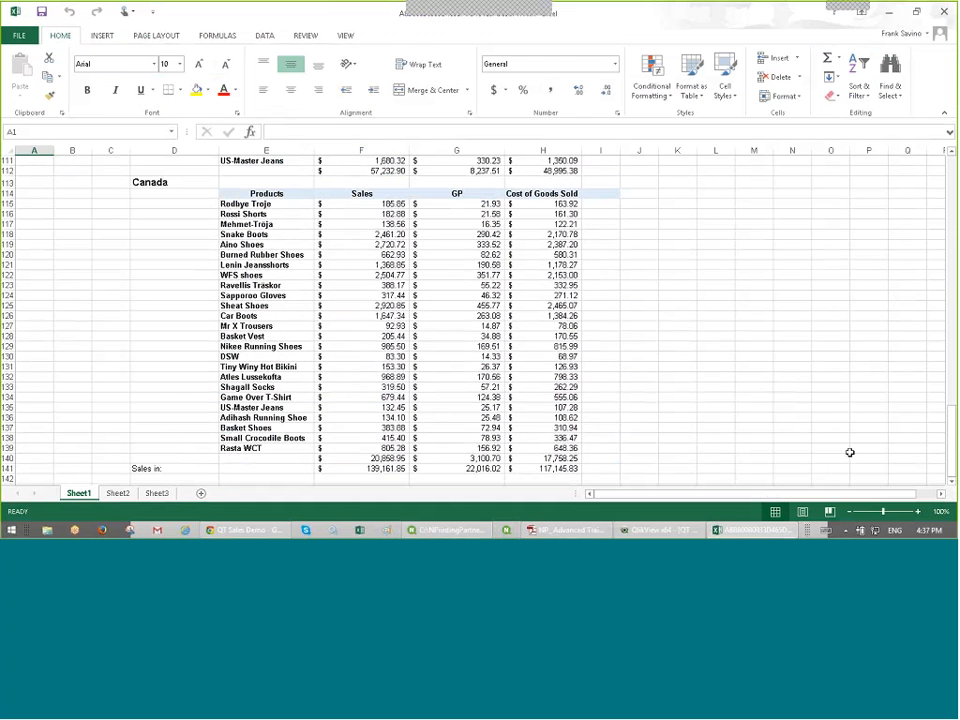
{"action": "left_click", "coordinate": [206, 468]}
{"action": "left_click", "coordinate": [208, 181], "text": "ctrl"}
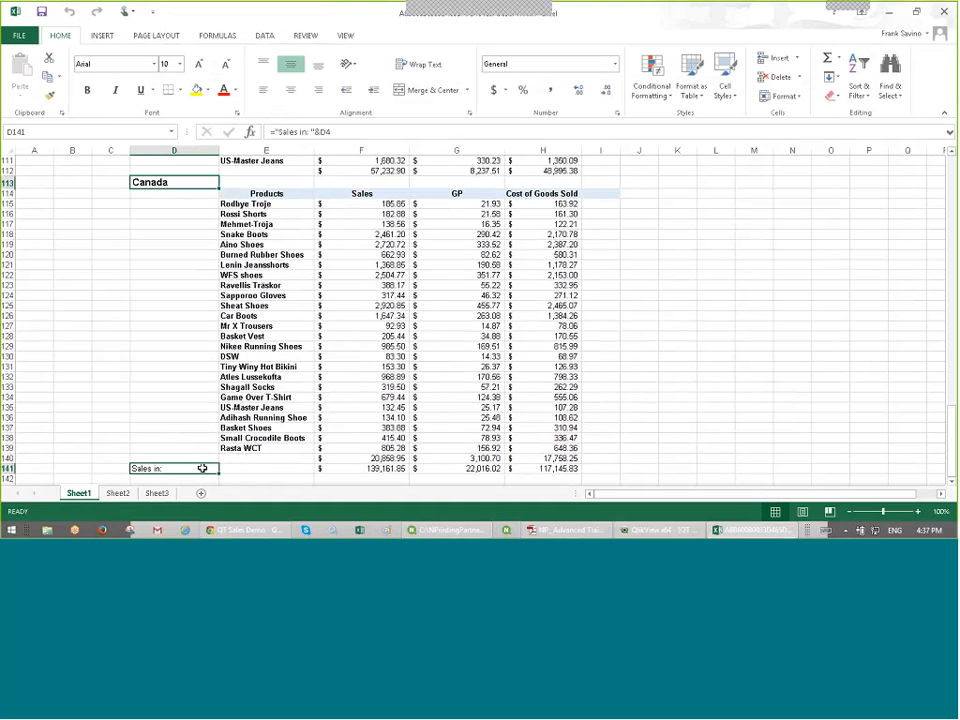
Step: Examine the "Sales in:" label and the Sales grand total formula in the previewed report, and close the preview
{"action": "left_click", "coordinate": [202, 468]}
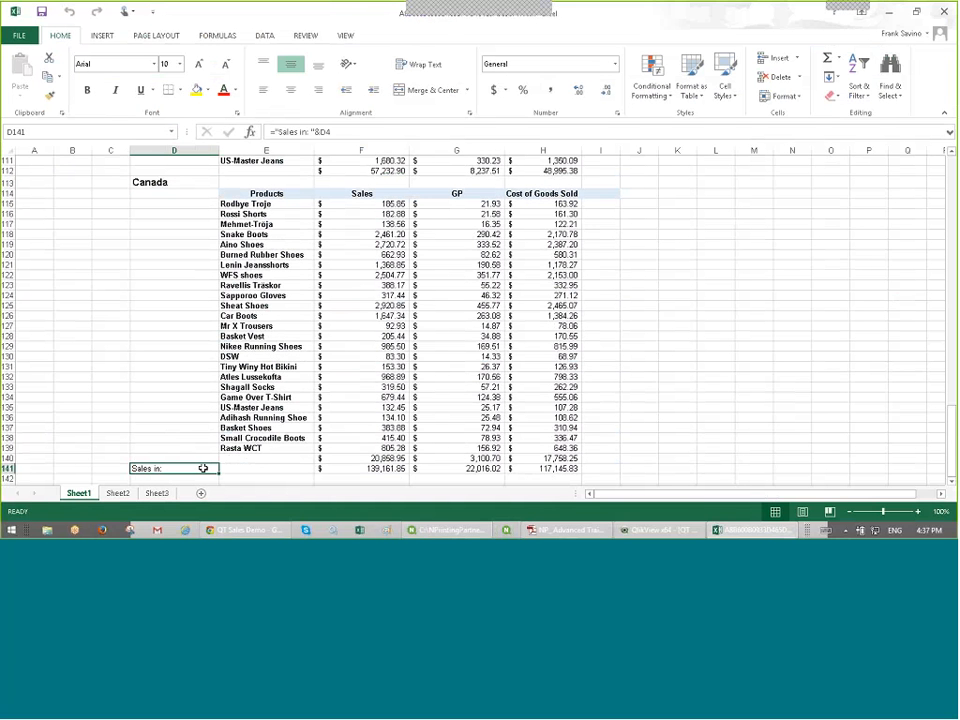
{"action": "left_click_drag", "start_coordinate": [203, 468], "coordinate": [362, 468]}
{"action": "left_click", "coordinate": [362, 468]}
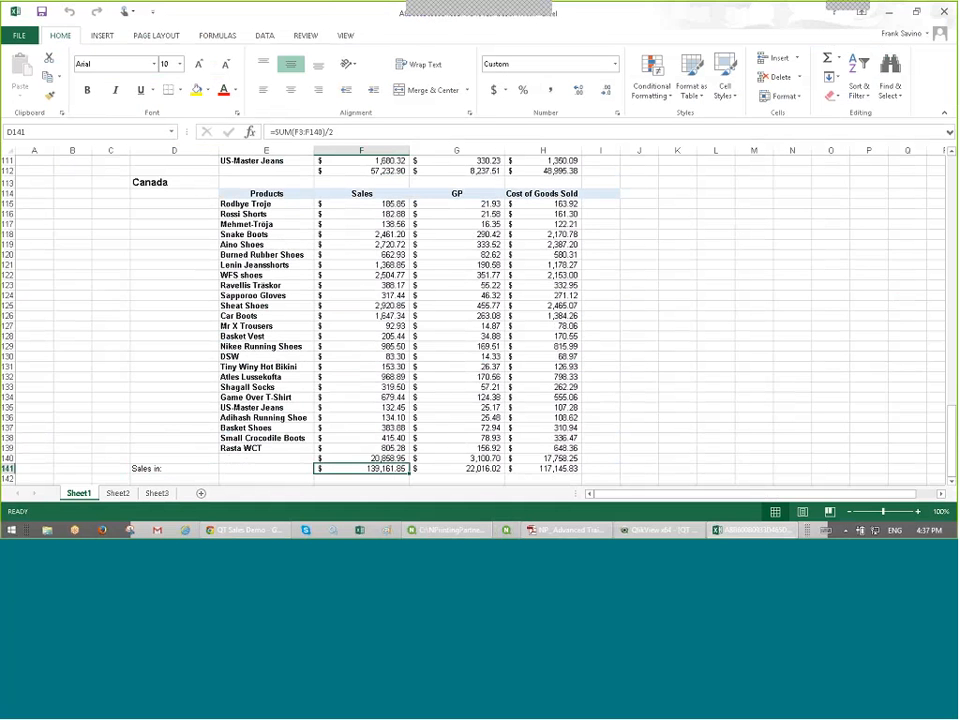
{"action": "scroll", "coordinate": [270, 439], "scroll_direction": "down", "scroll_amount": 3}
{"action": "scroll", "coordinate": [270, 439], "scroll_direction": "up", "scroll_amount": 1}
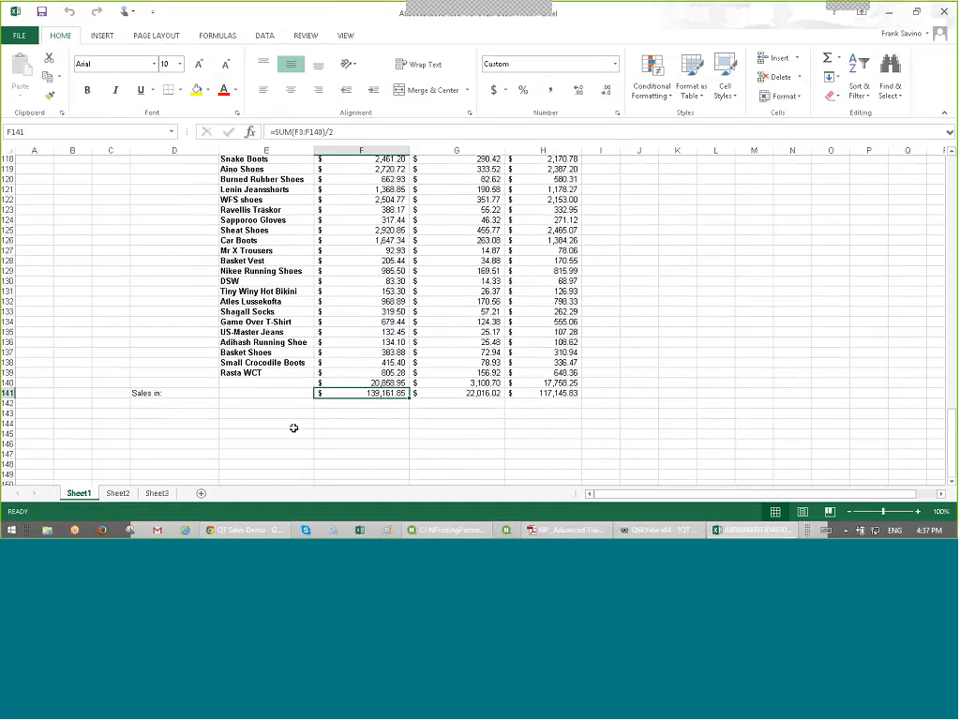
{"action": "scroll", "coordinate": [293, 428], "scroll_direction": "up", "scroll_amount": 11}
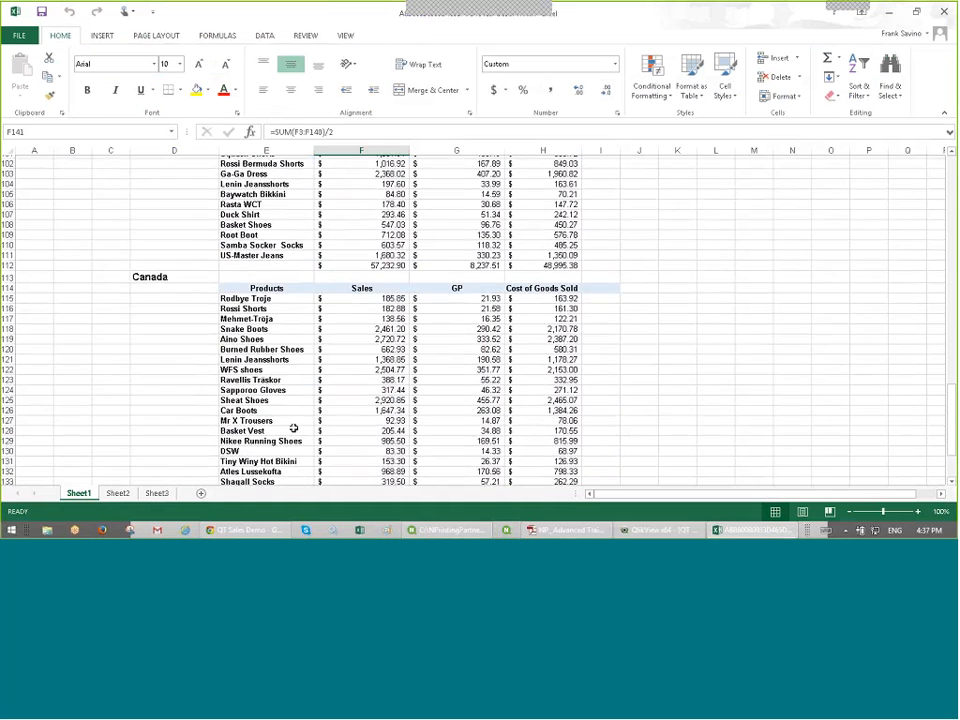
{"action": "scroll", "coordinate": [300, 424], "scroll_direction": "down", "scroll_amount": 17}
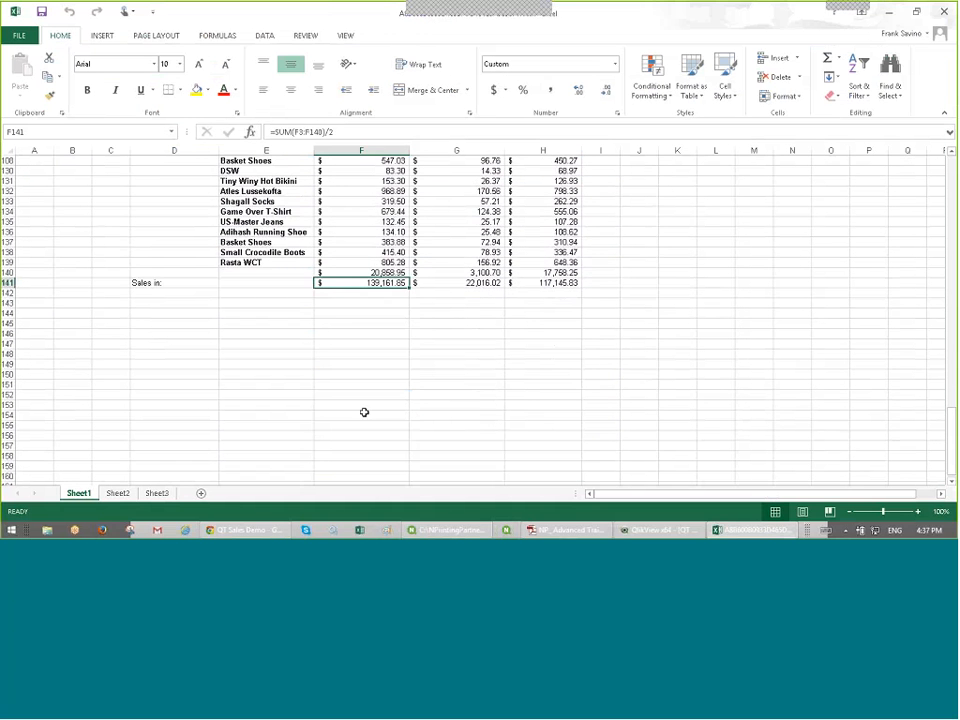
{"action": "left_click", "coordinate": [944, 12]}
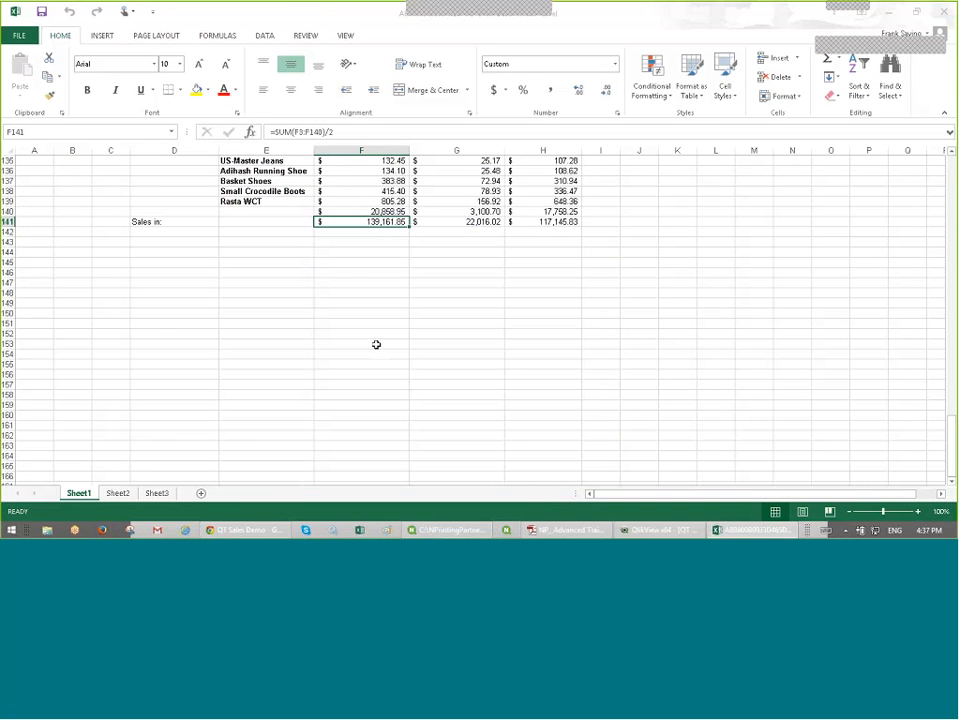
{"action": "left_click", "coordinate": [479, 283]}
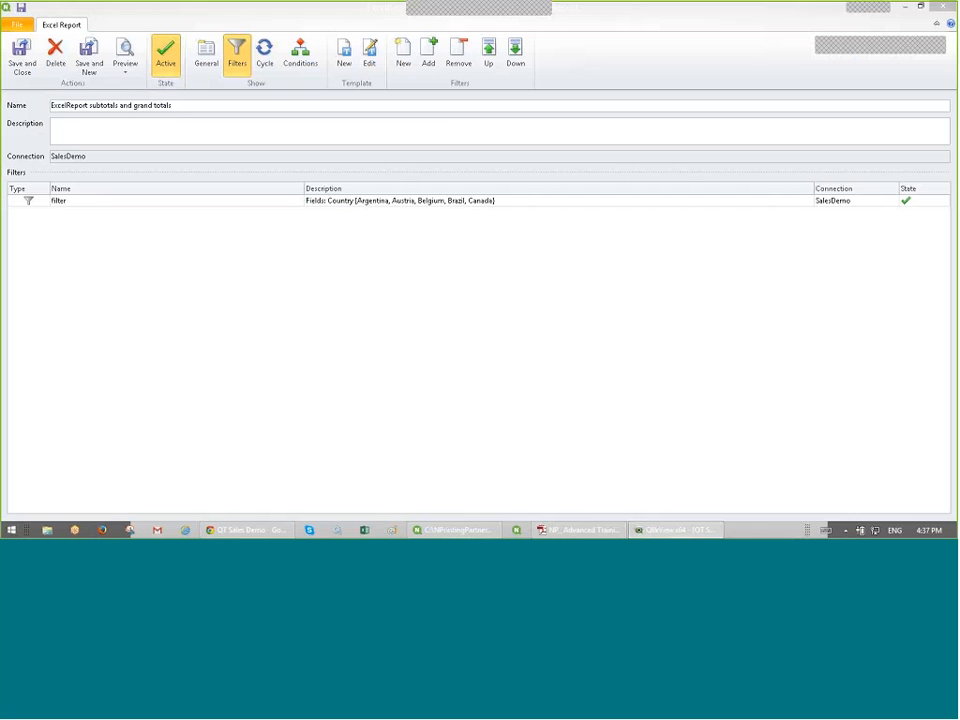
Step: Open the report template for editing in a maximized window and move the "Sales in:" country label from D11 to D9
{"action": "left_click", "coordinate": [360, 54]}
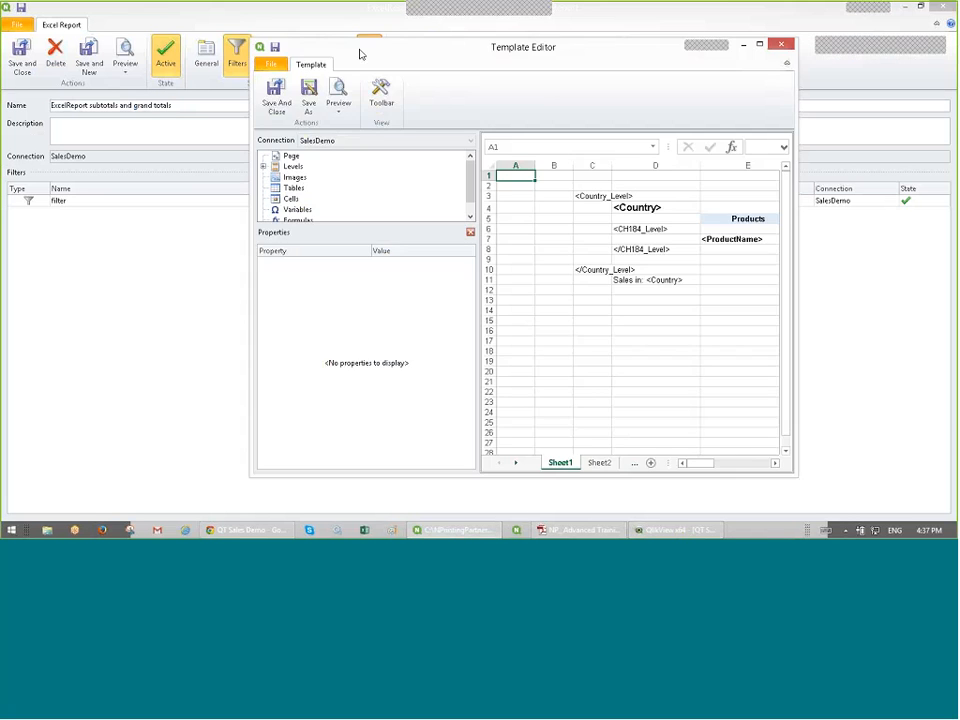
{"action": "left_click", "coordinate": [759, 45]}
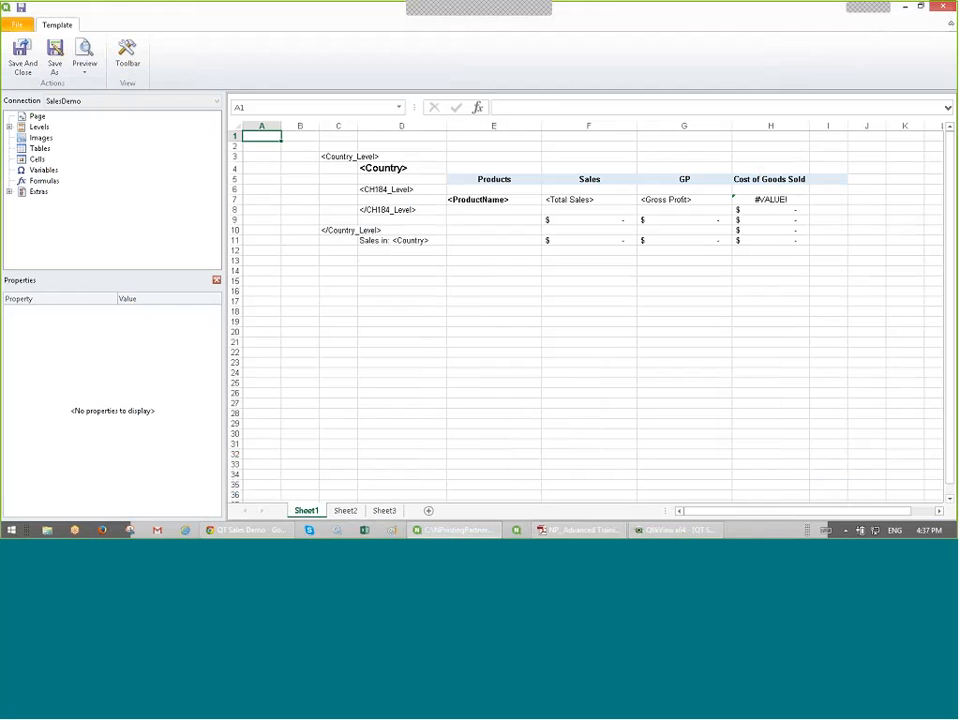
{"action": "left_click", "coordinate": [423, 241]}
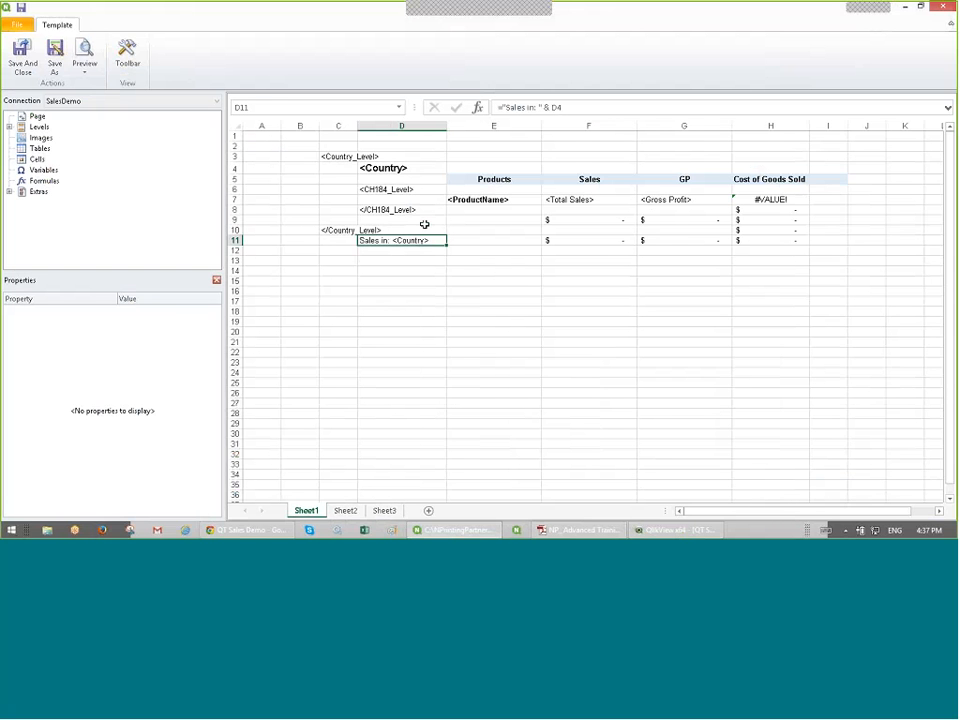
{"action": "left_click", "coordinate": [424, 221]}
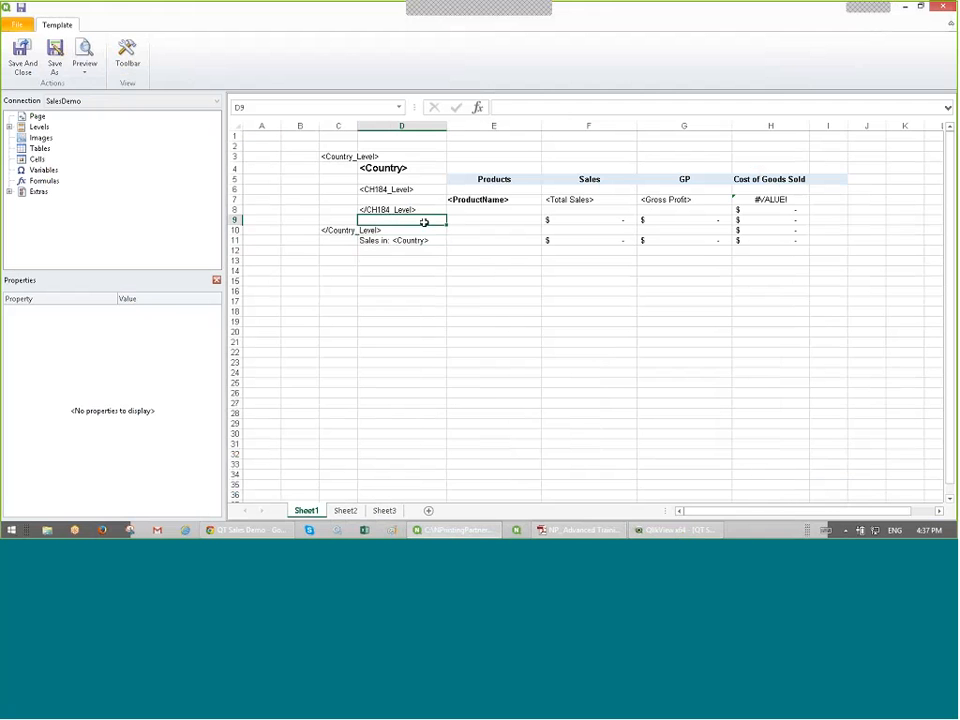
{"action": "left_click", "coordinate": [428, 240]}
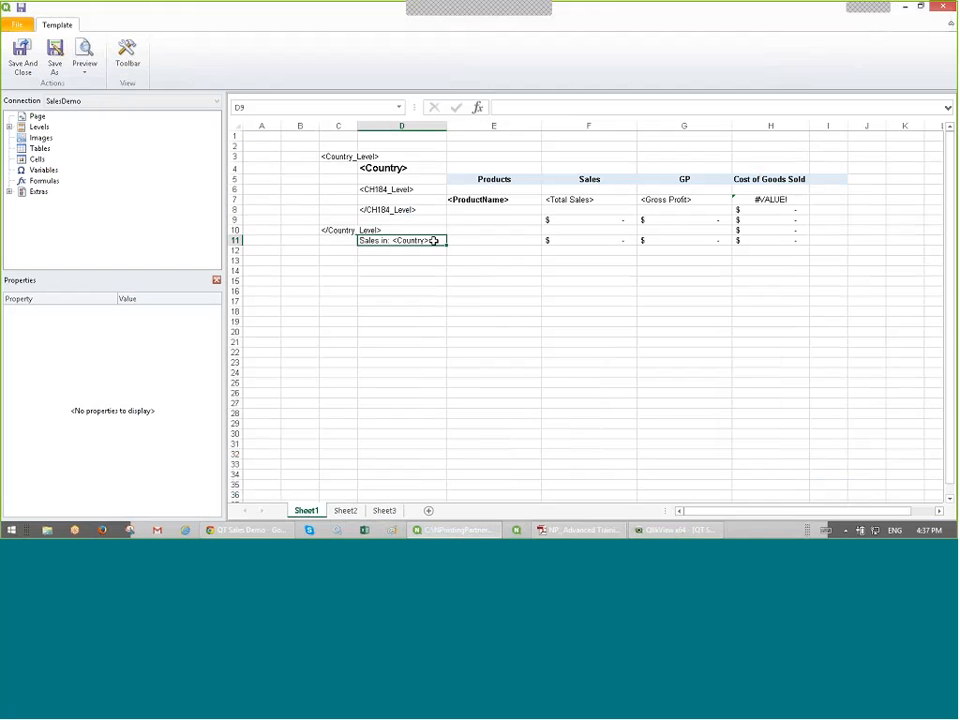
{"action": "left_click_drag", "start_coordinate": [412, 236], "coordinate": [412, 217]}
{"action": "left_click", "coordinate": [409, 231]}
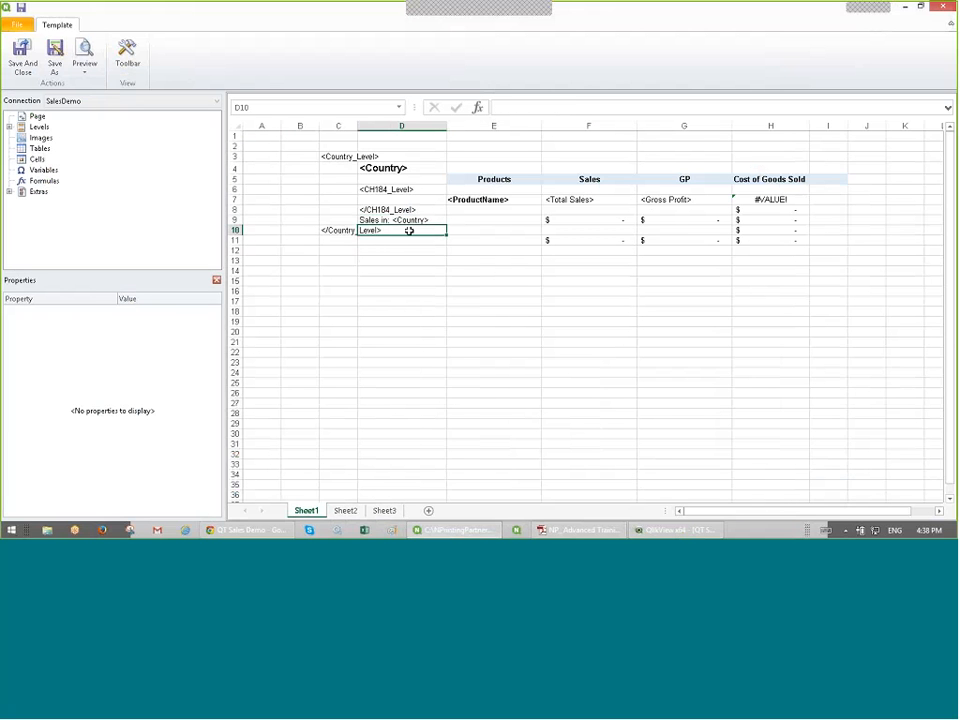
Step: Make the "Sales in:" country label in D9 bold and widen column D slightly
{"action": "left_click", "coordinate": [390, 242]}
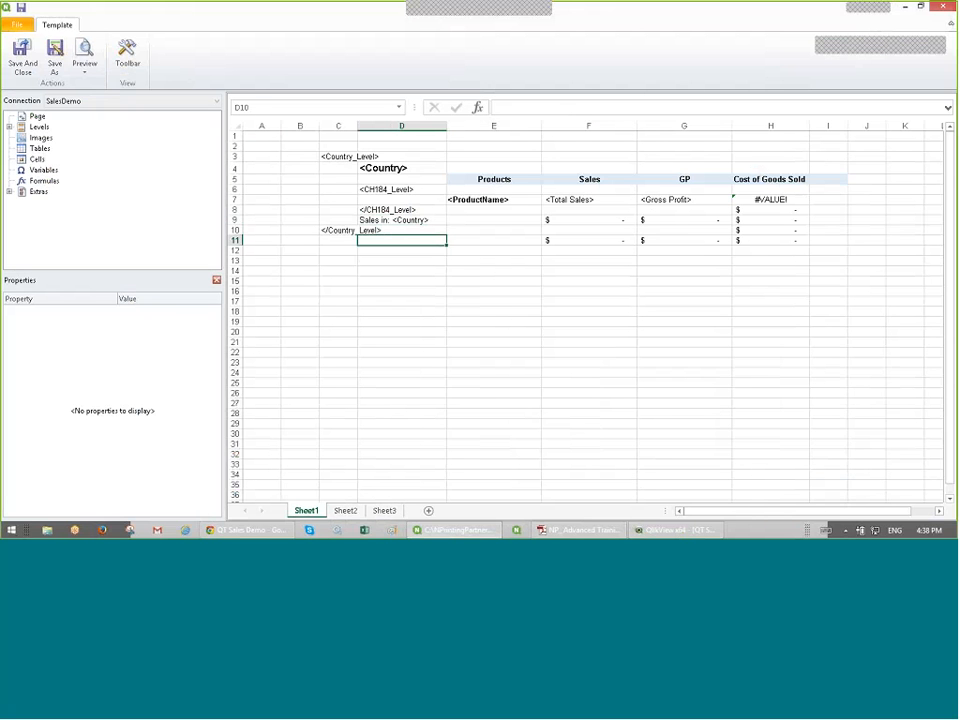
{"action": "key", "text": "Up"}
{"action": "key", "text": "Up"}
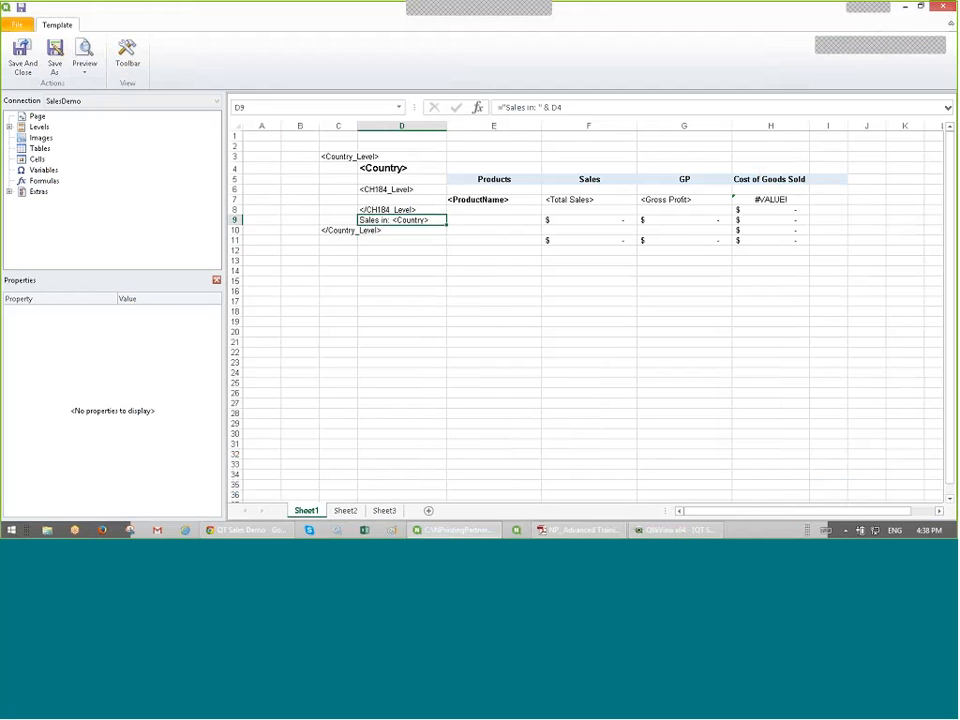
{"action": "left_click", "coordinate": [140, 55]}
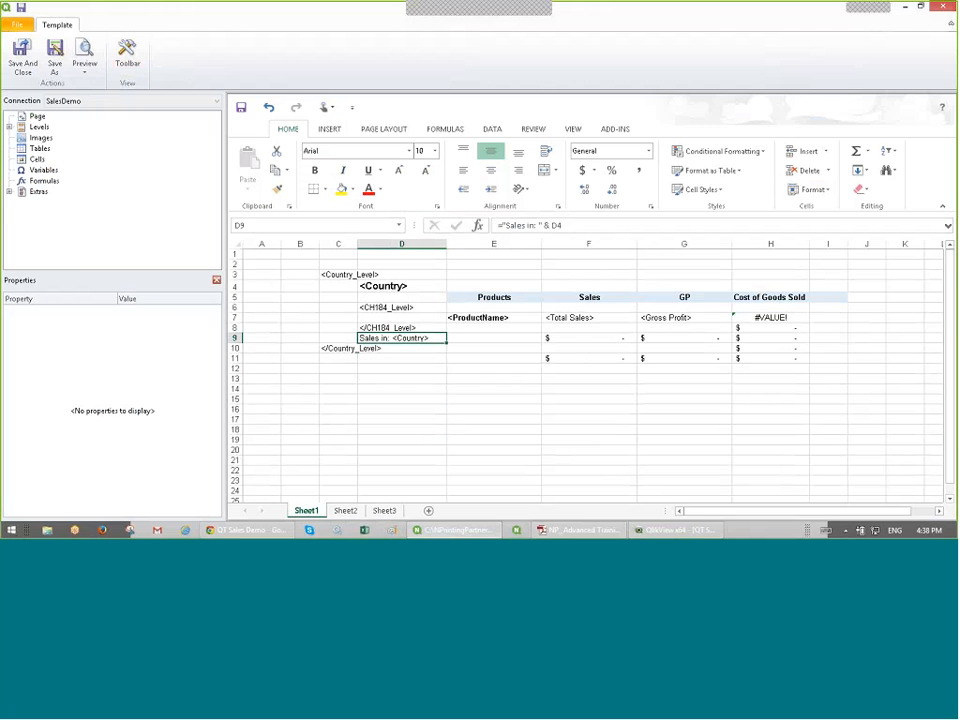
{"action": "left_click_drag", "start_coordinate": [446, 244], "coordinate": [460, 242]}
{"action": "left_click", "coordinate": [407, 286]}
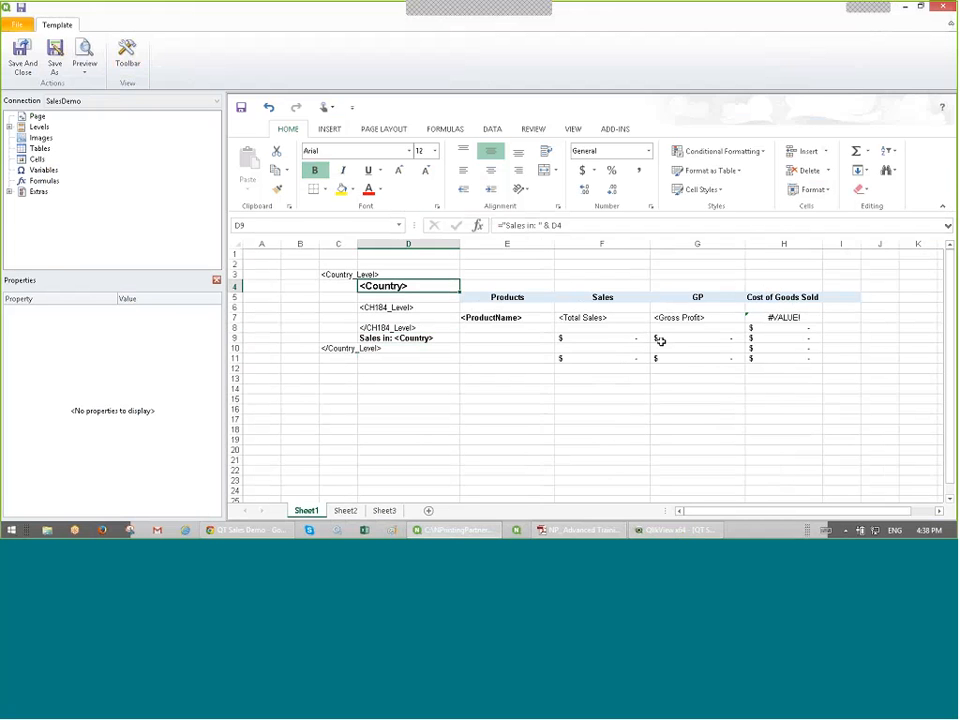
Step: Add Year_Level to the template in column B, with its opening tag in B1 and its closing tag in B12
{"action": "left_click", "coordinate": [425, 365]}
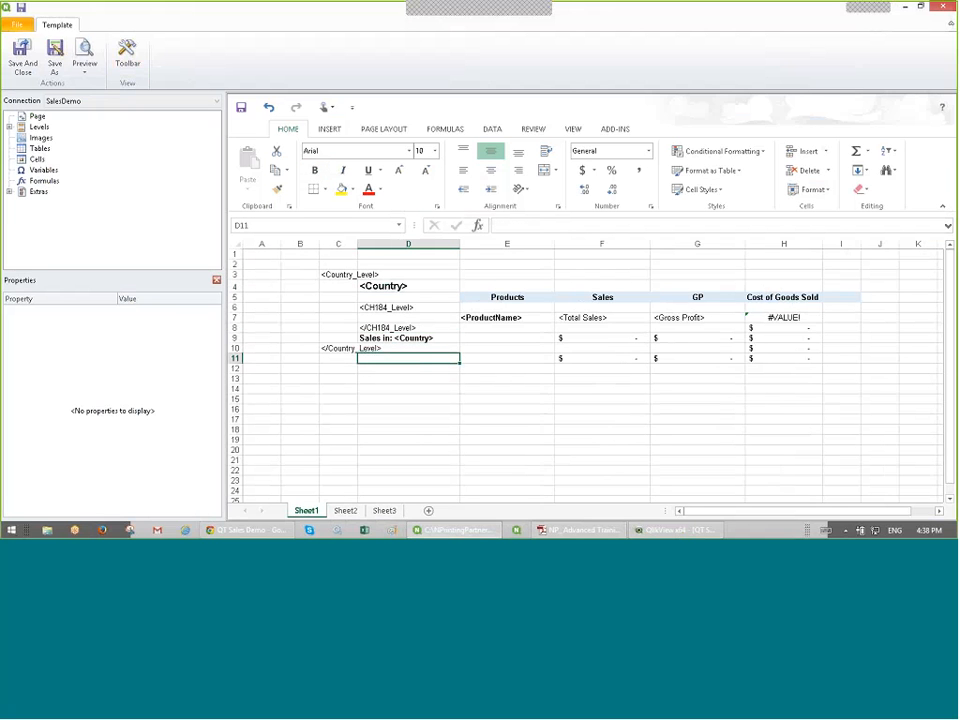
{"action": "left_click", "coordinate": [9, 127]}
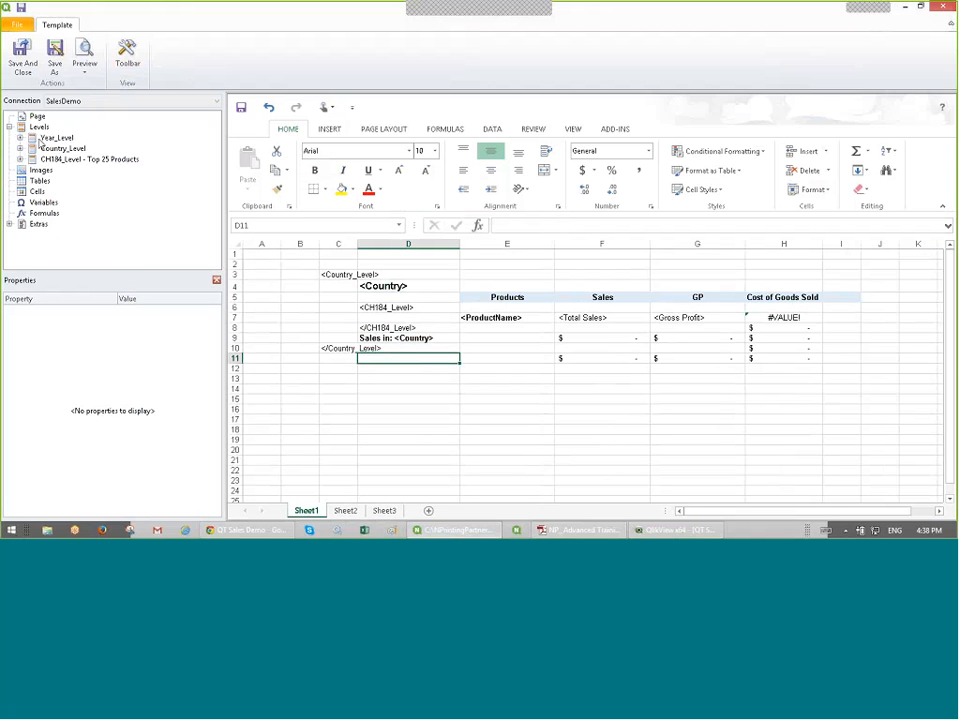
{"action": "left_click_drag", "start_coordinate": [41, 141], "coordinate": [302, 271]}
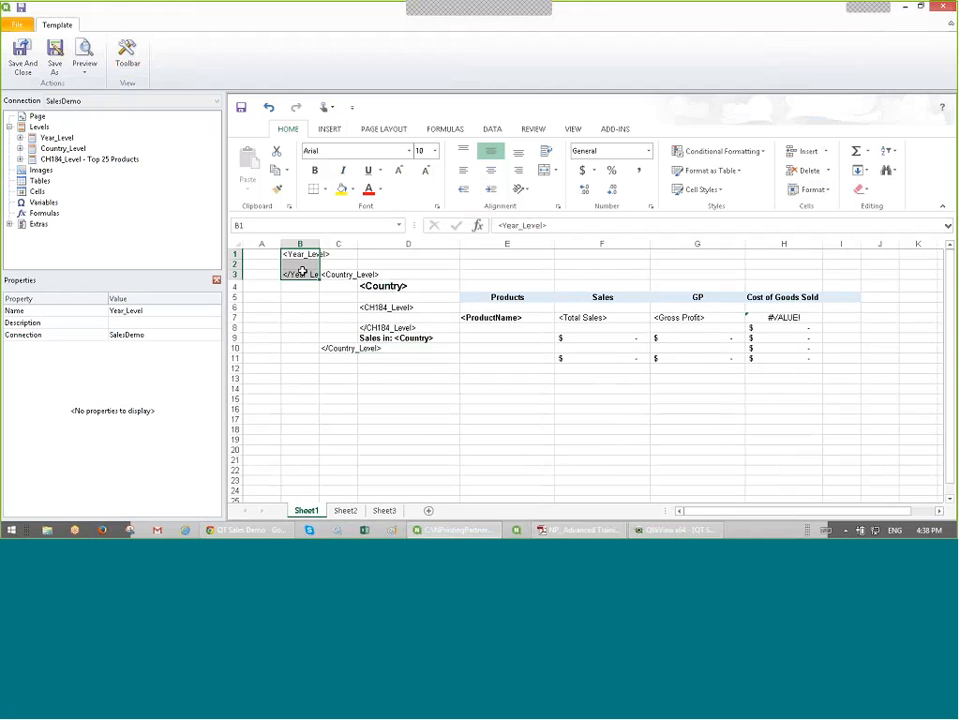
{"action": "left_click", "coordinate": [303, 275]}
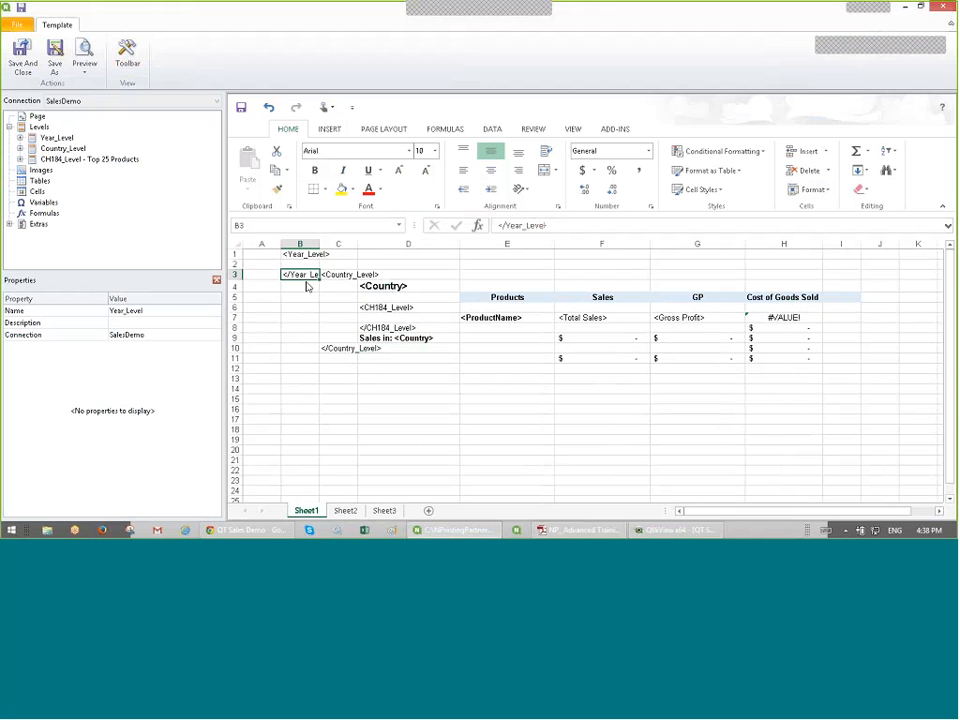
{"action": "left_click_drag", "start_coordinate": [307, 287], "coordinate": [317, 369]}
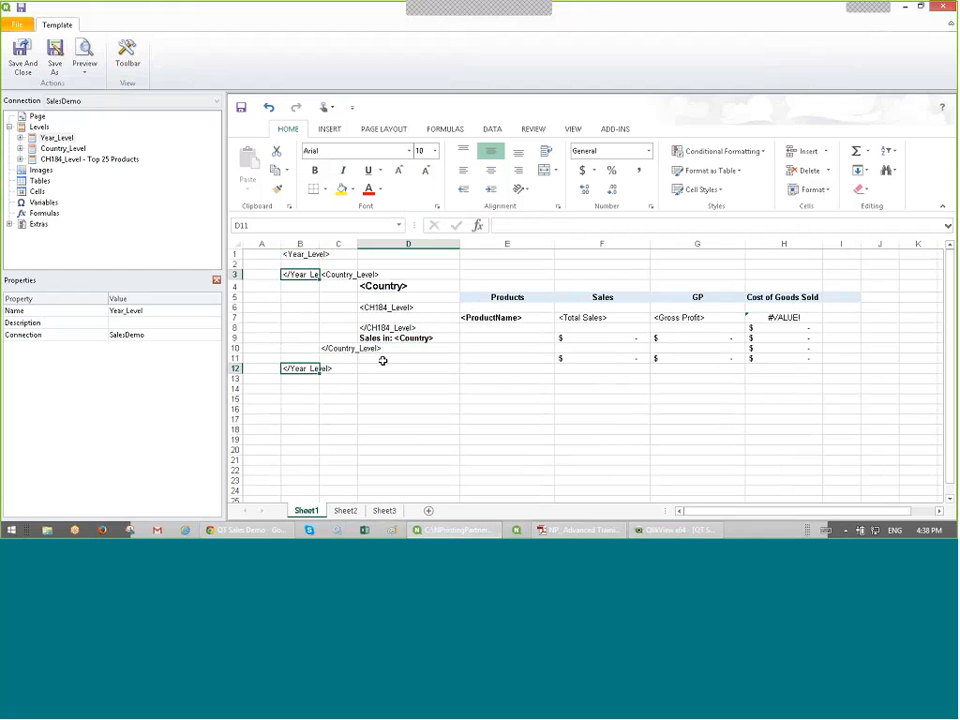
{"action": "left_click", "coordinate": [382, 361]}
Step: Place the Year field of Year_Level in D2 and copy the formatting of the Country cell D4 onto it
{"action": "left_click", "coordinate": [20, 138]}
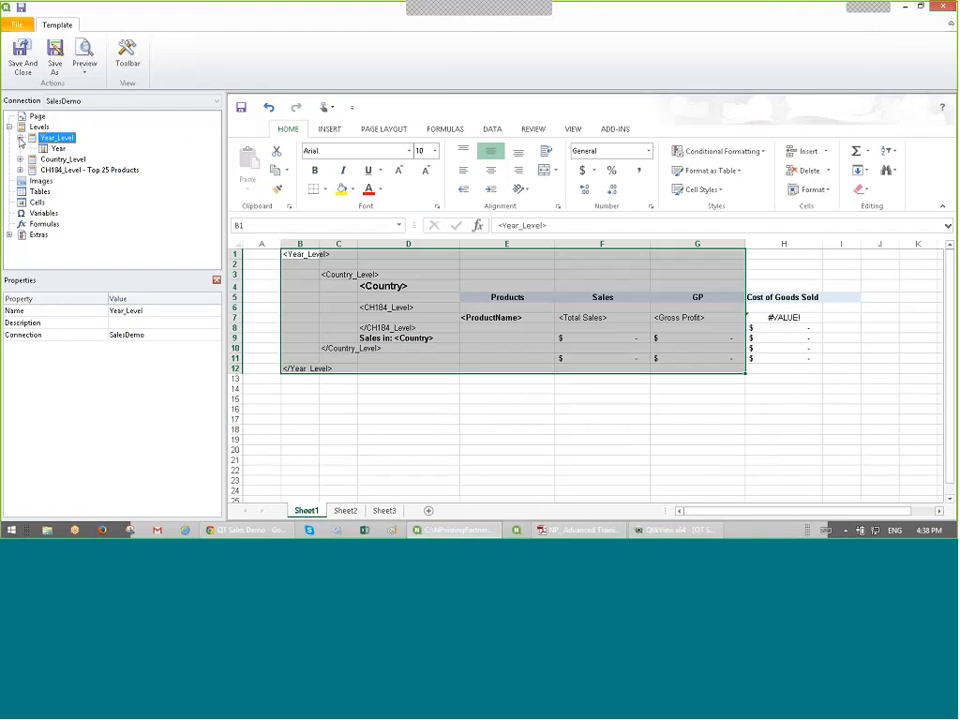
{"action": "left_click", "coordinate": [54, 148]}
{"action": "left_click_drag", "start_coordinate": [57, 148], "coordinate": [398, 264]}
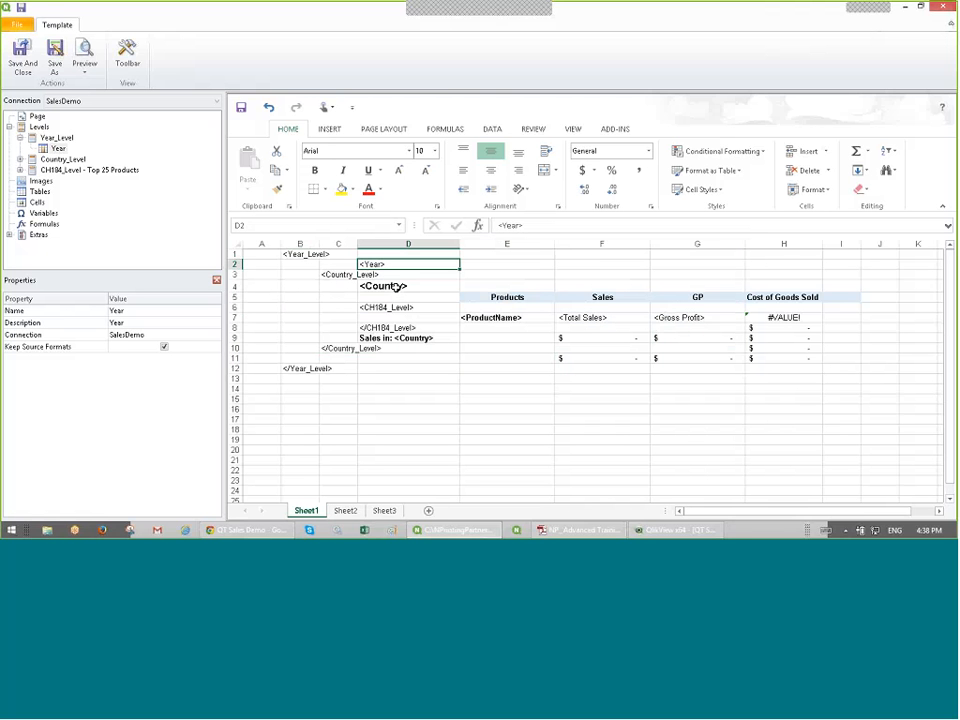
{"action": "left_click", "coordinate": [393, 287]}
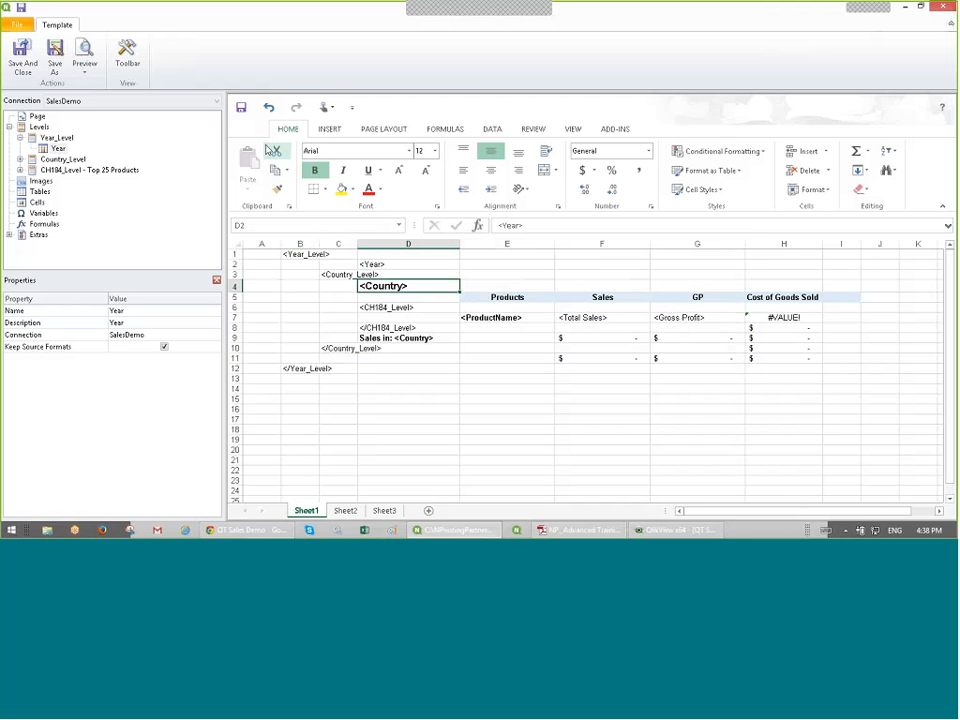
{"action": "left_click", "coordinate": [278, 189]}
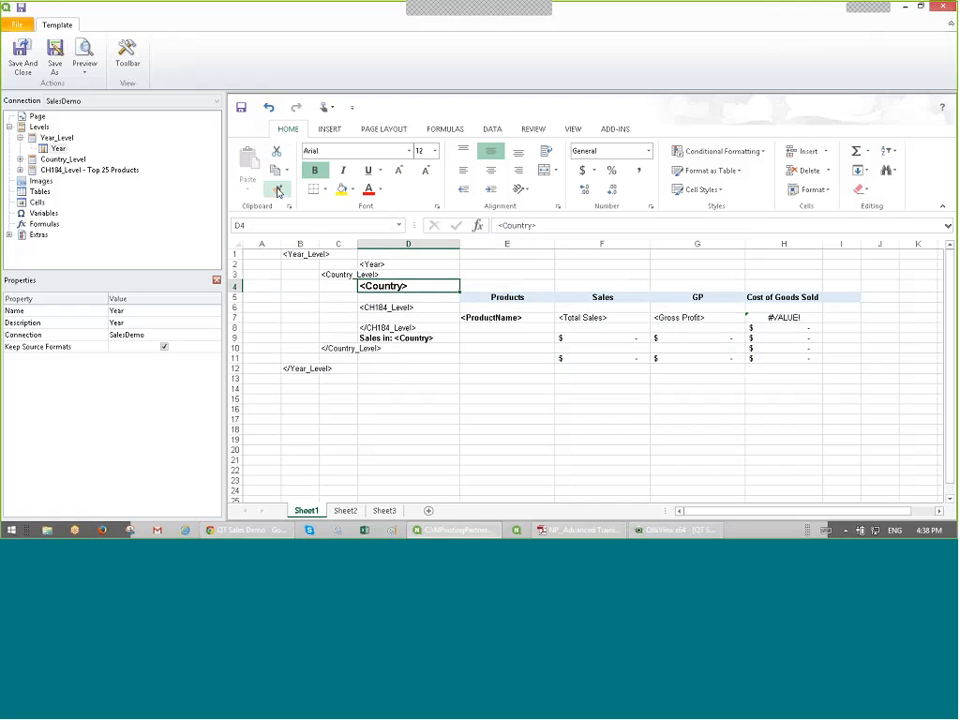
{"action": "left_click", "coordinate": [392, 264]}
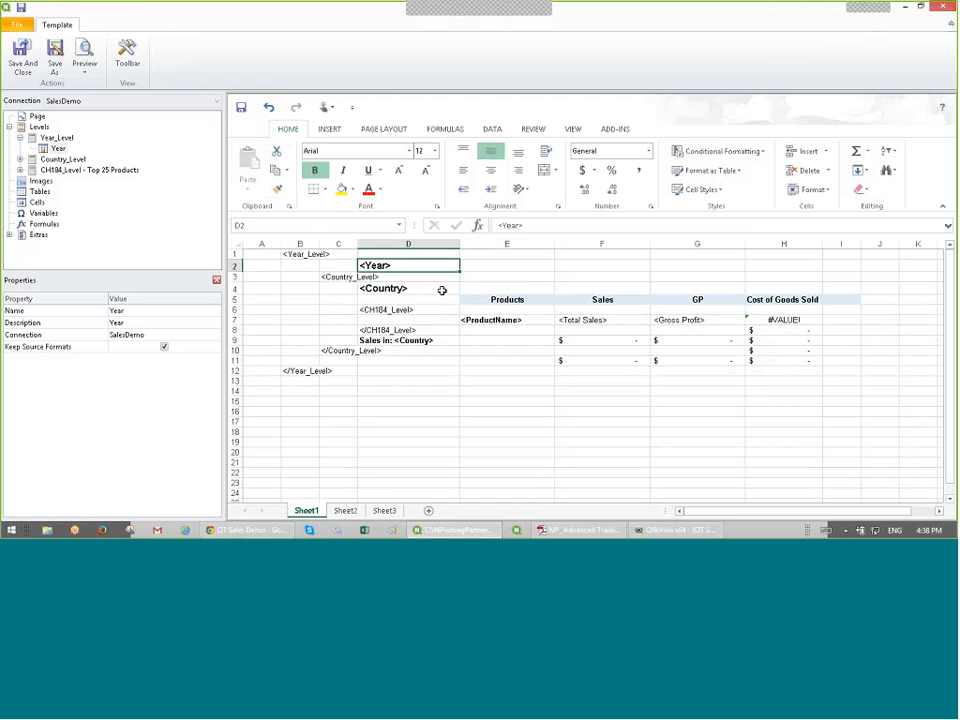
Step: Enter the formula ="Sales in: "&D2 in D11 as the label of the year total row
{"action": "left_click", "coordinate": [407, 363]}
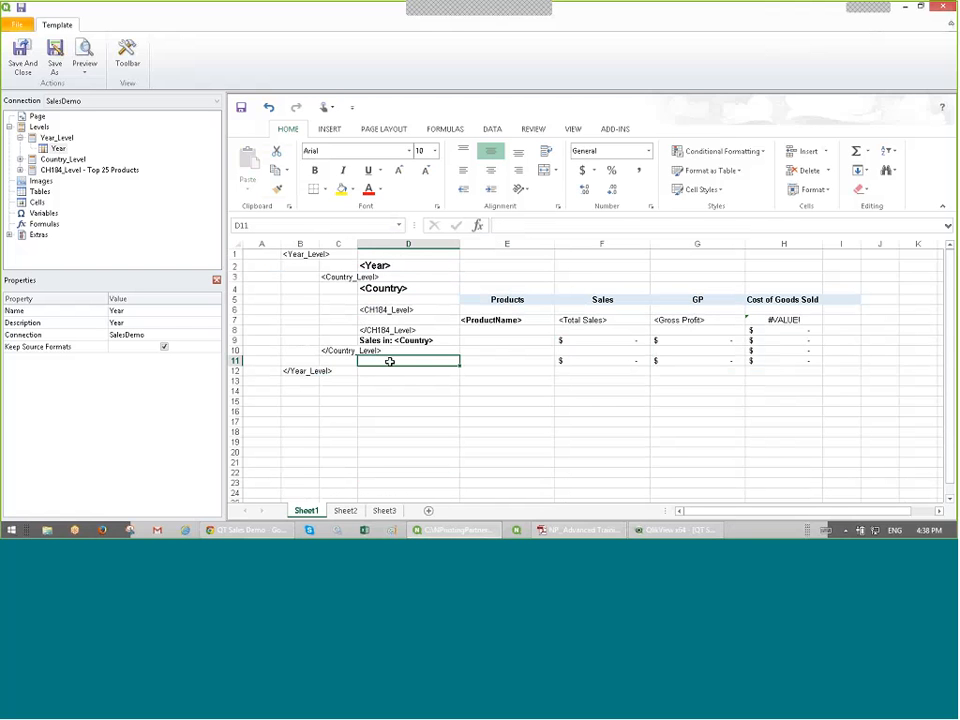
{"action": "double_click", "coordinate": [390, 361]}
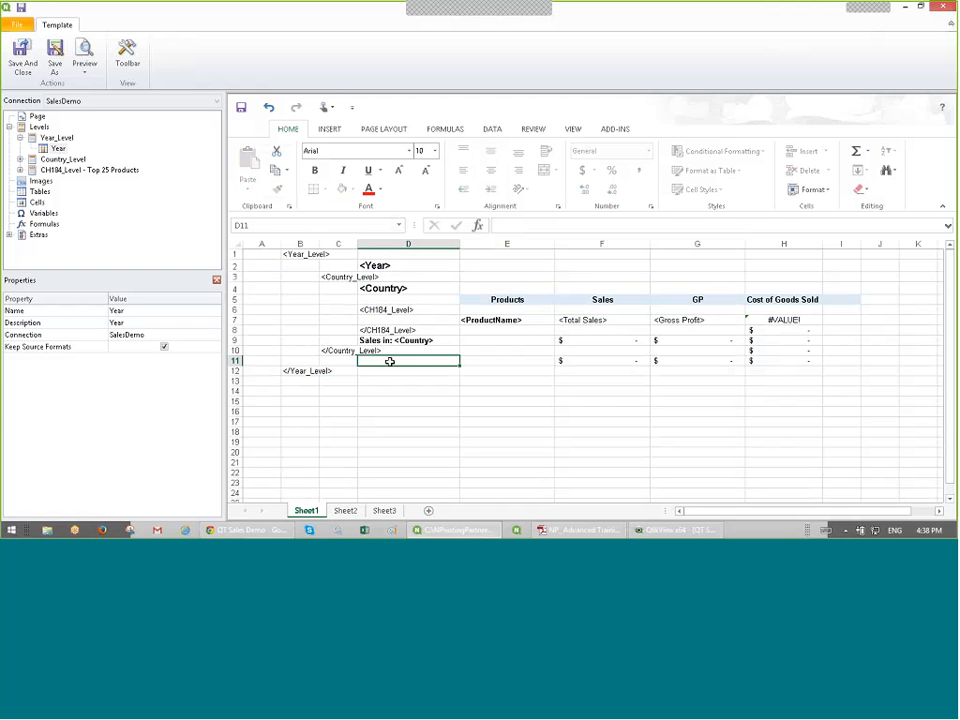
{"action": "type", "text": "Sales"}
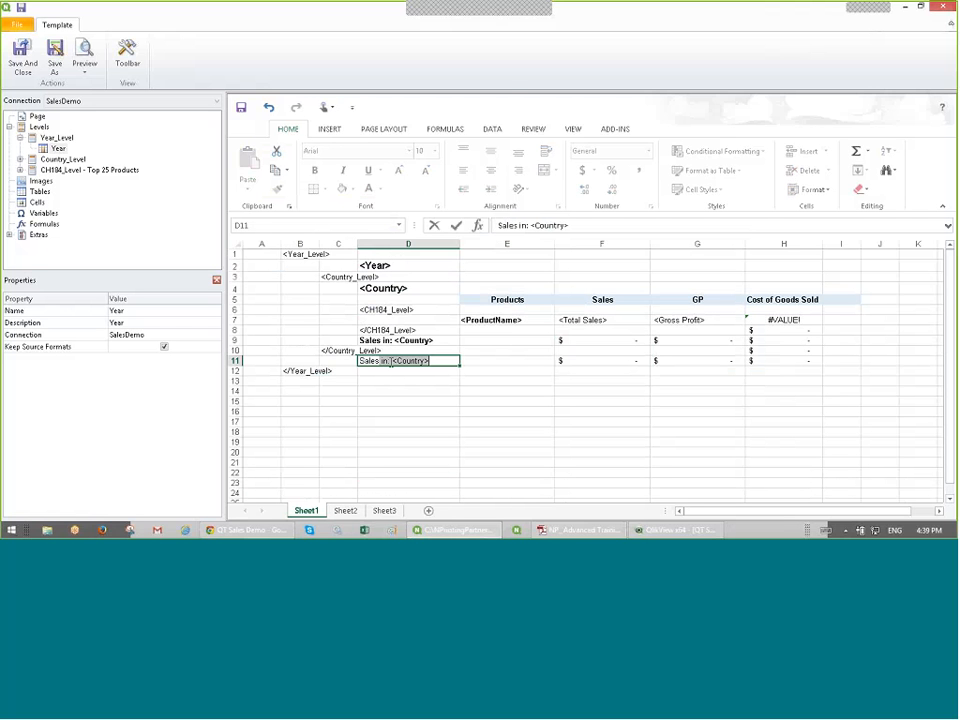
{"action": "key", "text": "Escape"}
{"action": "type", "text": "=\"Se"}
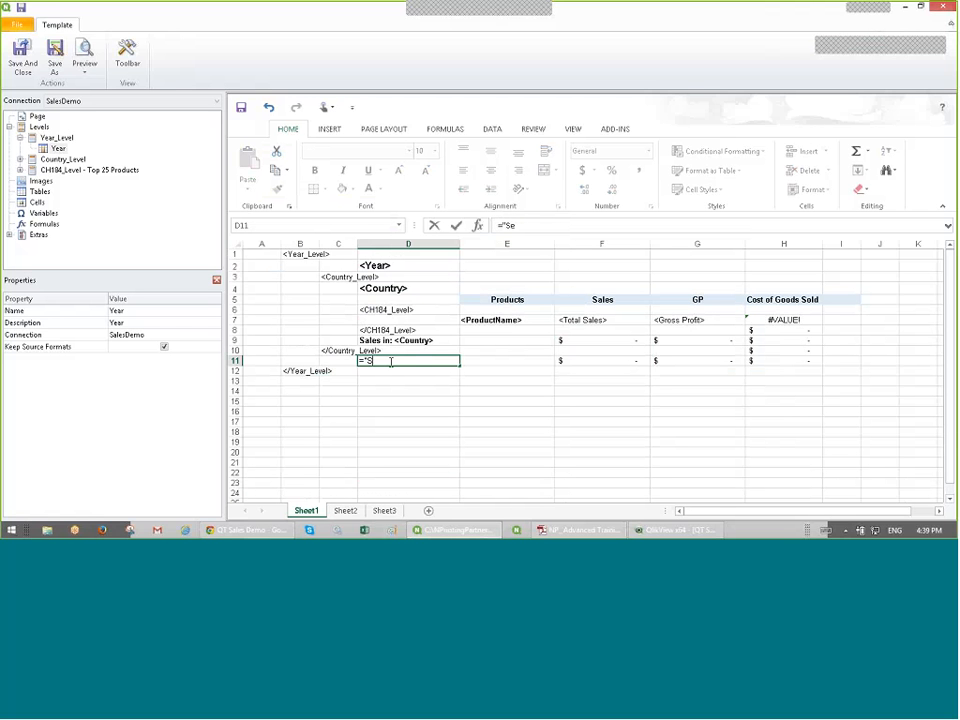
{"action": "type", "text": "les in: \"&"}
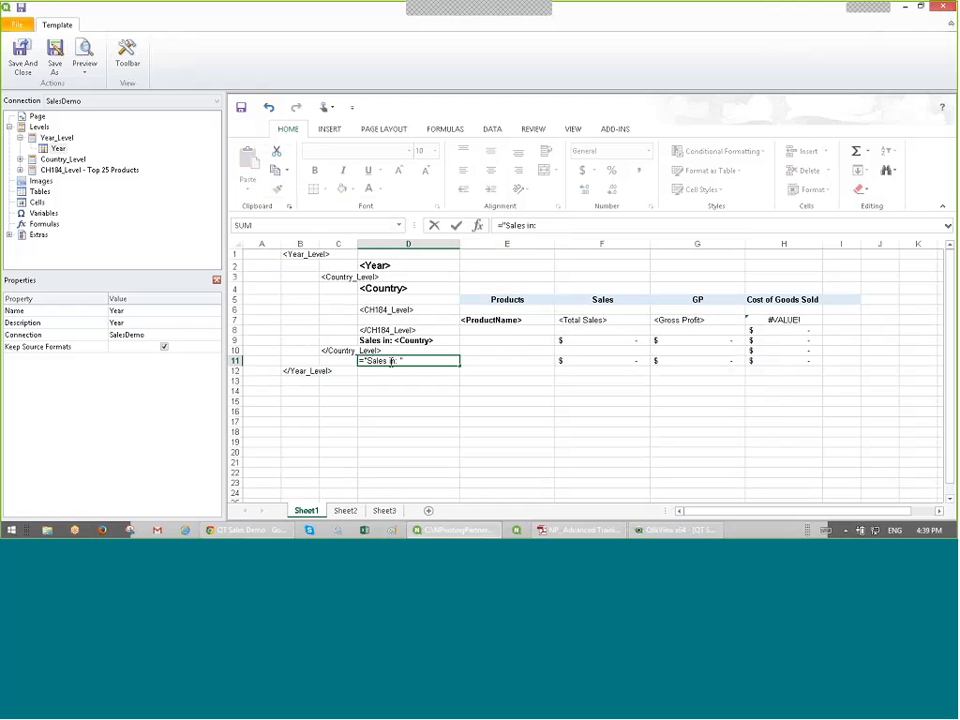
{"action": "left_click", "coordinate": [438, 287]}
{"action": "left_click", "coordinate": [406, 267]}
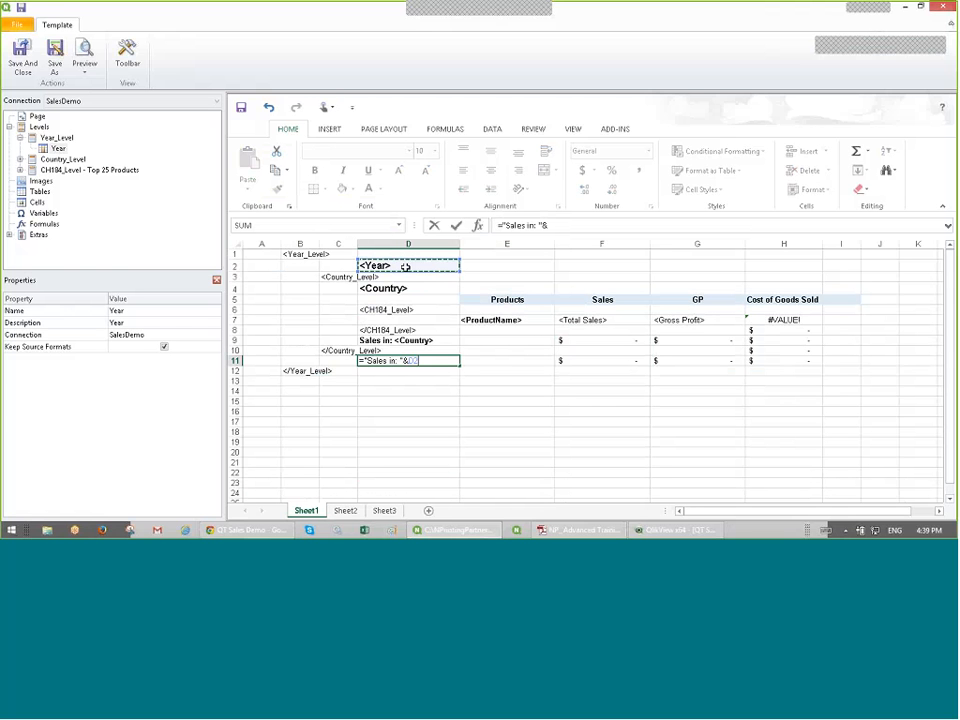
{"action": "key", "text": "Return"}
{"action": "left_click", "coordinate": [402, 360]}
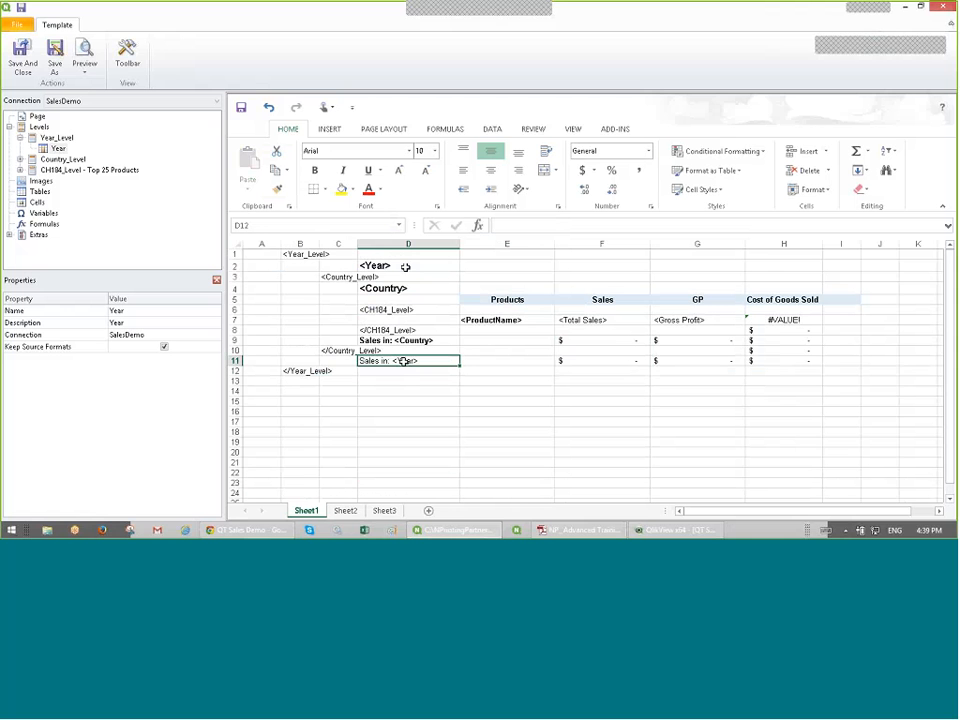
Step: Copy the formatting of the "Sales in: <Country>" label in D9 onto the "Sales in: <Year>" label in D11
{"action": "mouse_move", "coordinate": [452, 363]}
{"action": "left_mouse_down"}
{"action": "mouse_move", "coordinate": [468, 363]}
{"action": "mouse_move", "coordinate": [454, 364]}
{"action": "left_mouse_up"}
{"action": "left_click", "coordinate": [437, 340]}
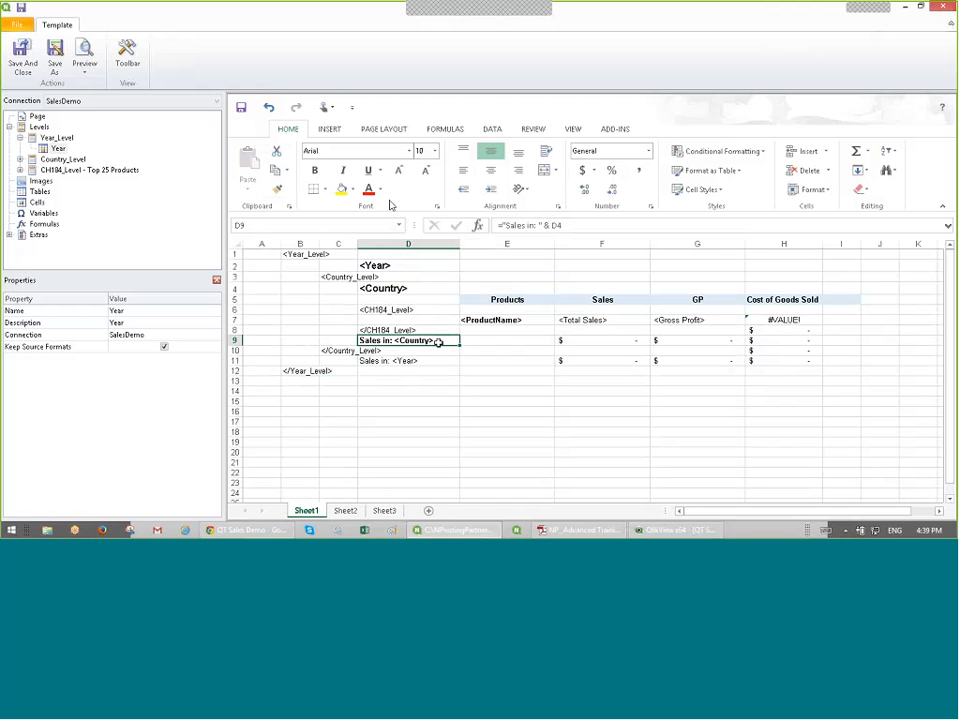
{"action": "left_click", "coordinate": [284, 192]}
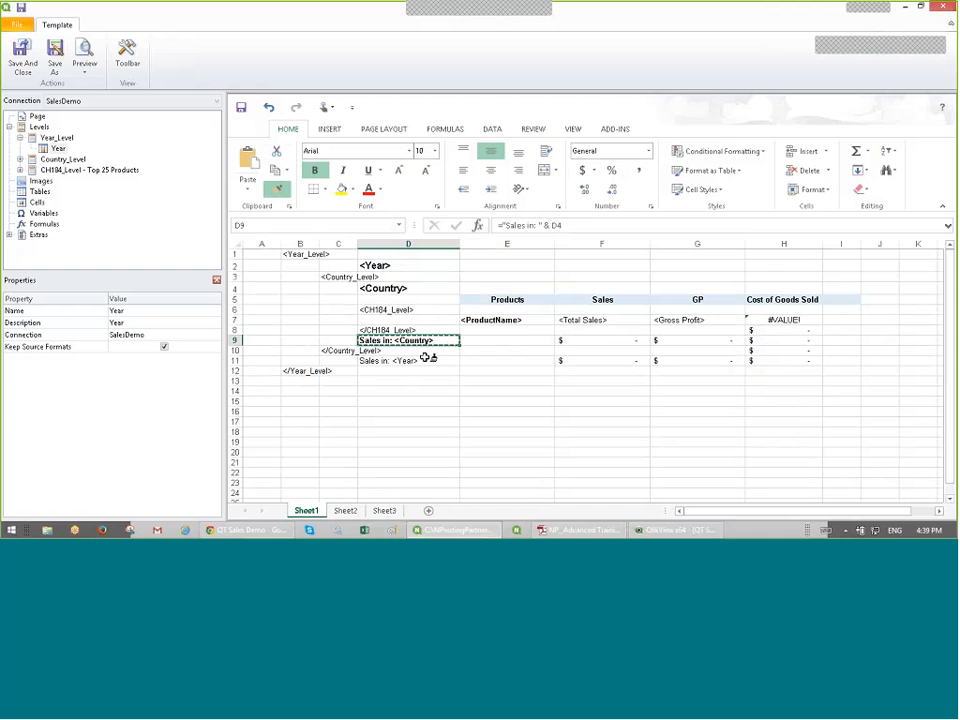
{"action": "left_click", "coordinate": [425, 360]}
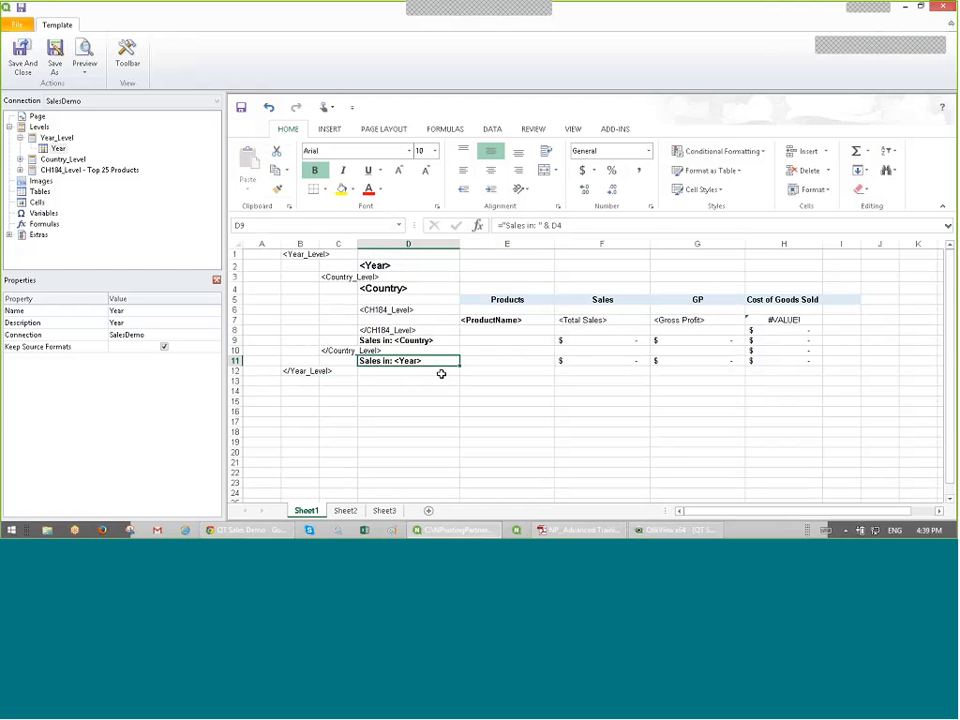
Step: Fill the country totals in F9:H9 and the year totals in F11:H11 with light green
{"action": "left_click_drag", "start_coordinate": [580, 340], "coordinate": [790, 340]}
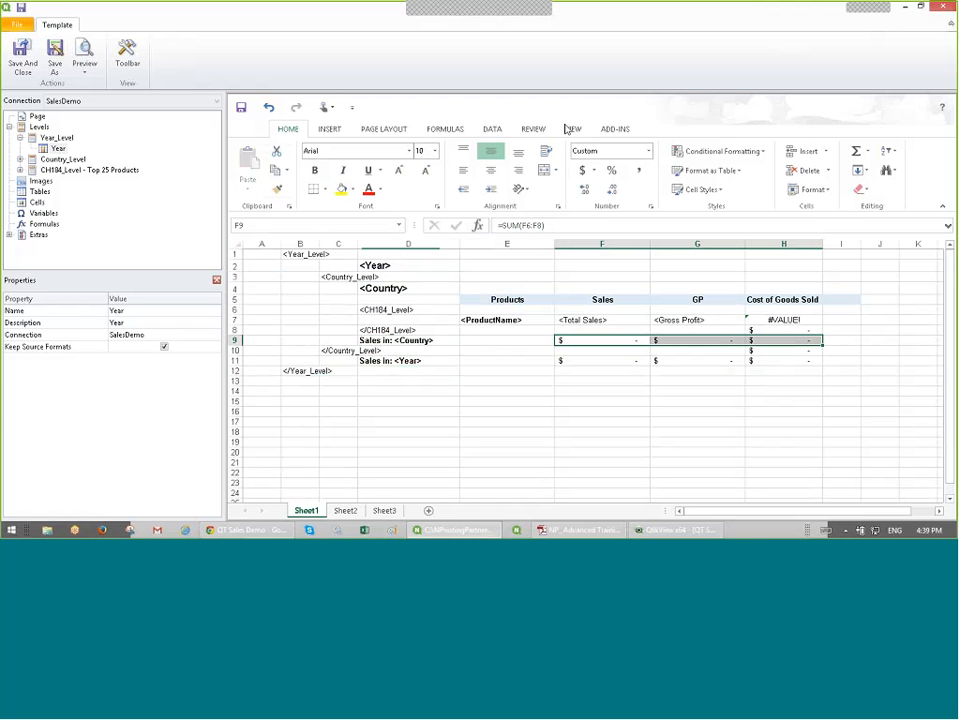
{"action": "left_click", "coordinate": [352, 189]}
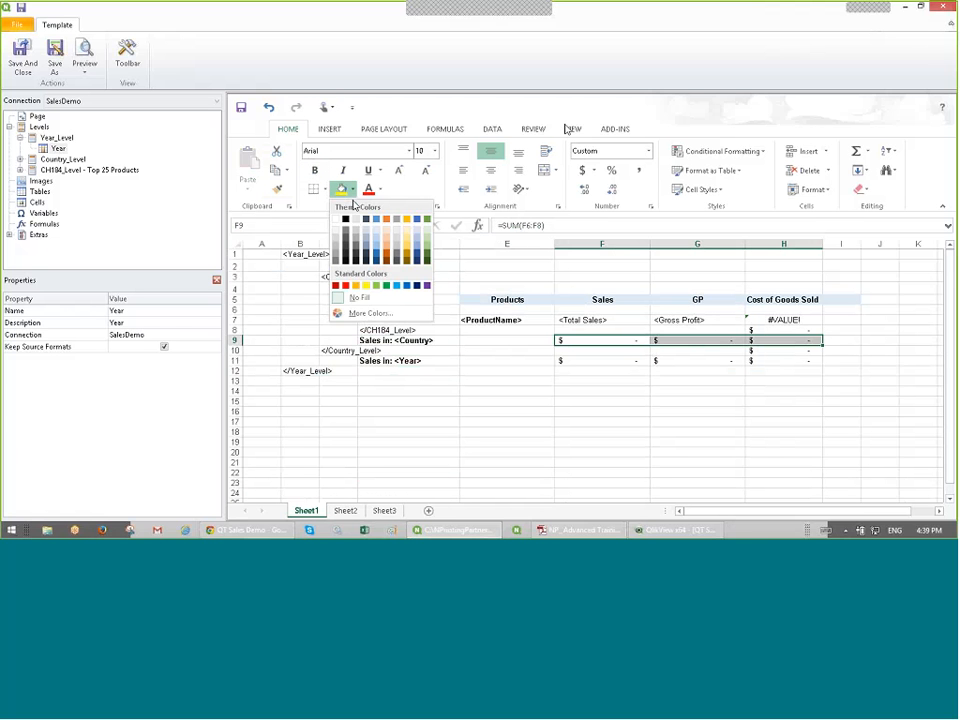
{"action": "left_click", "coordinate": [428, 243]}
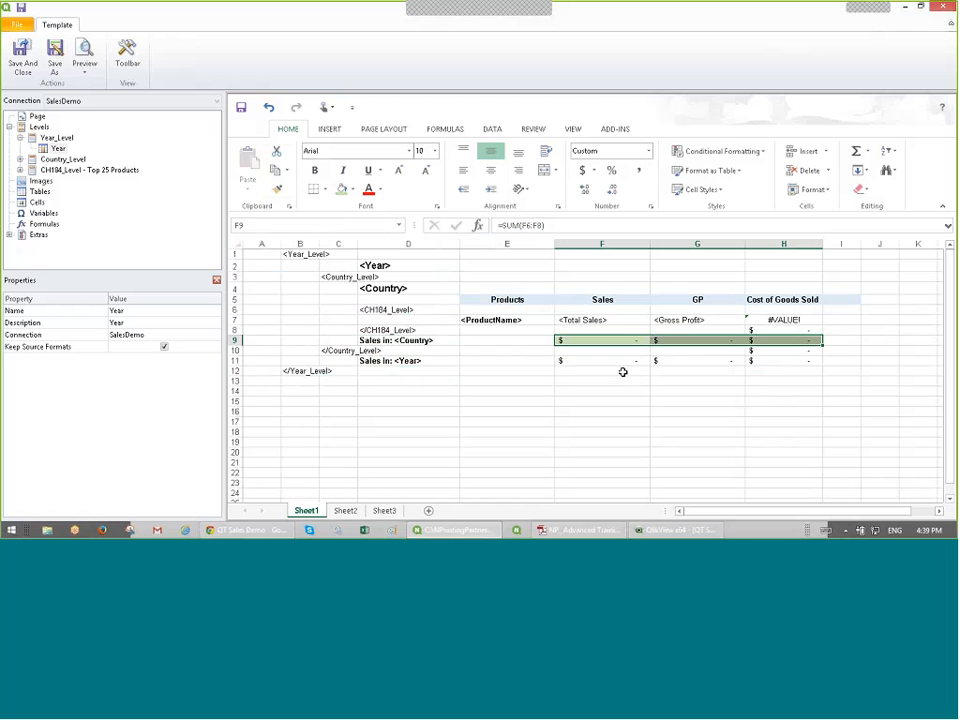
{"action": "left_click_drag", "start_coordinate": [621, 361], "coordinate": [784, 362]}
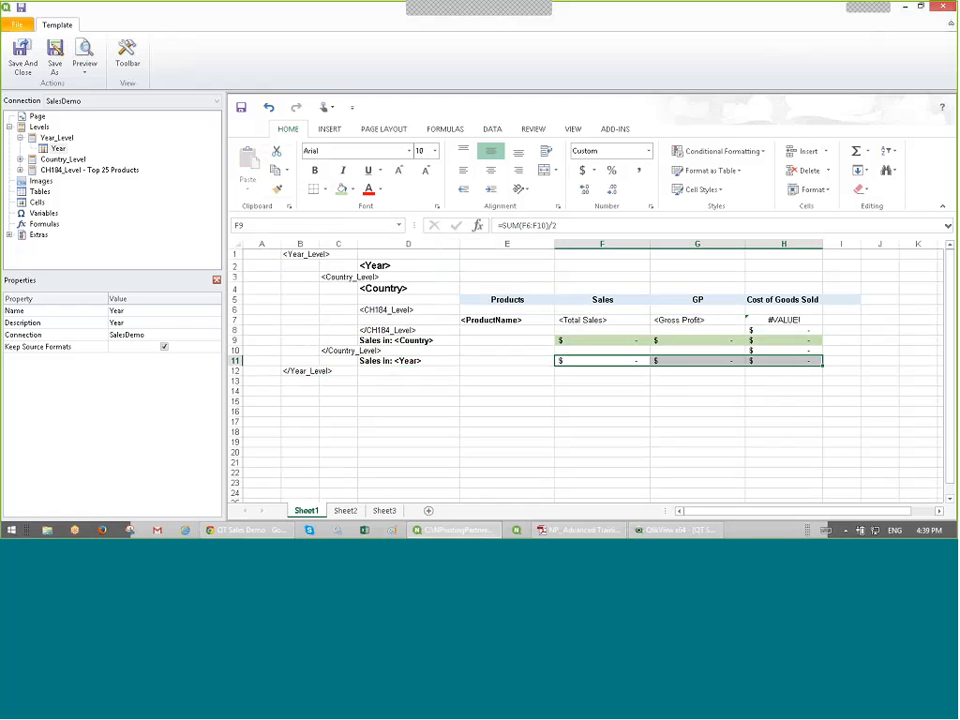
{"action": "left_click", "coordinate": [341, 190]}
{"action": "key", "text": "Tab"}
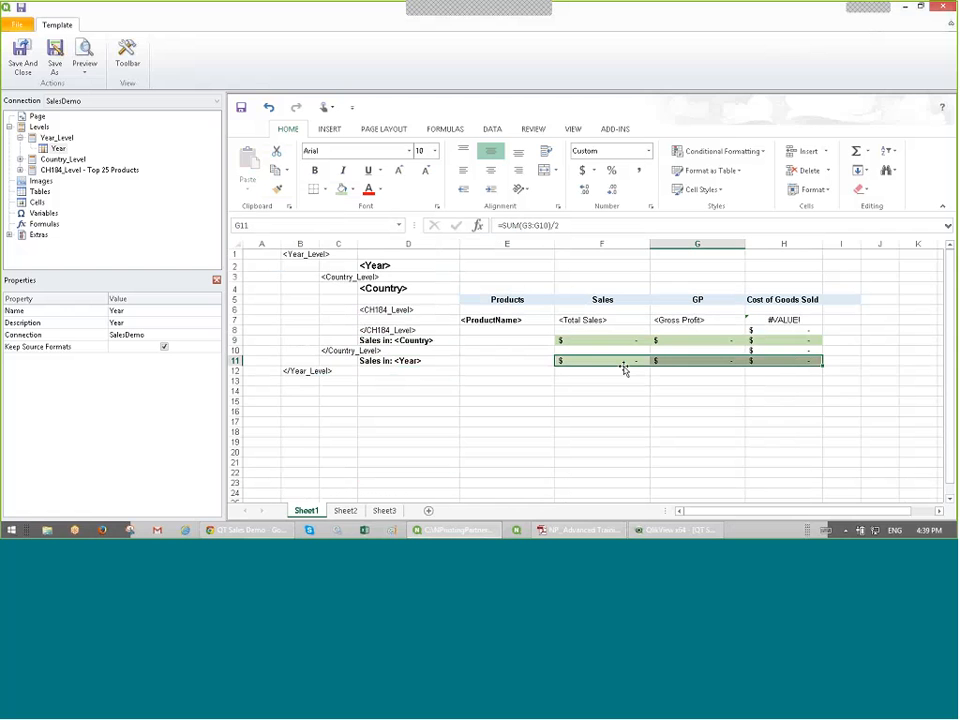
{"action": "key", "text": "Right"}
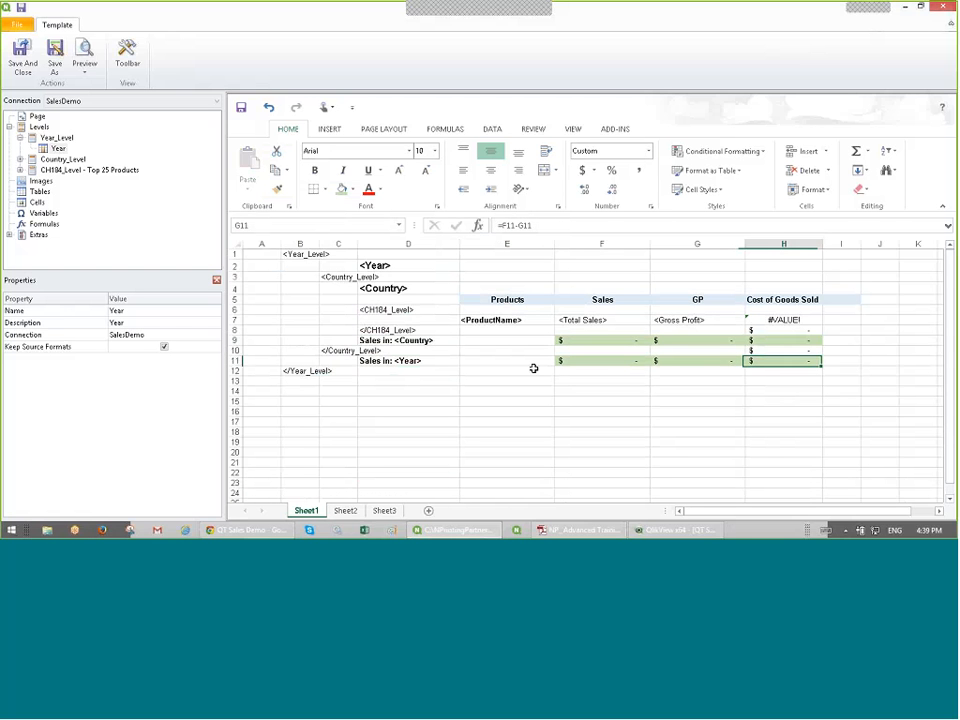
{"action": "left_click", "coordinate": [697, 401]}
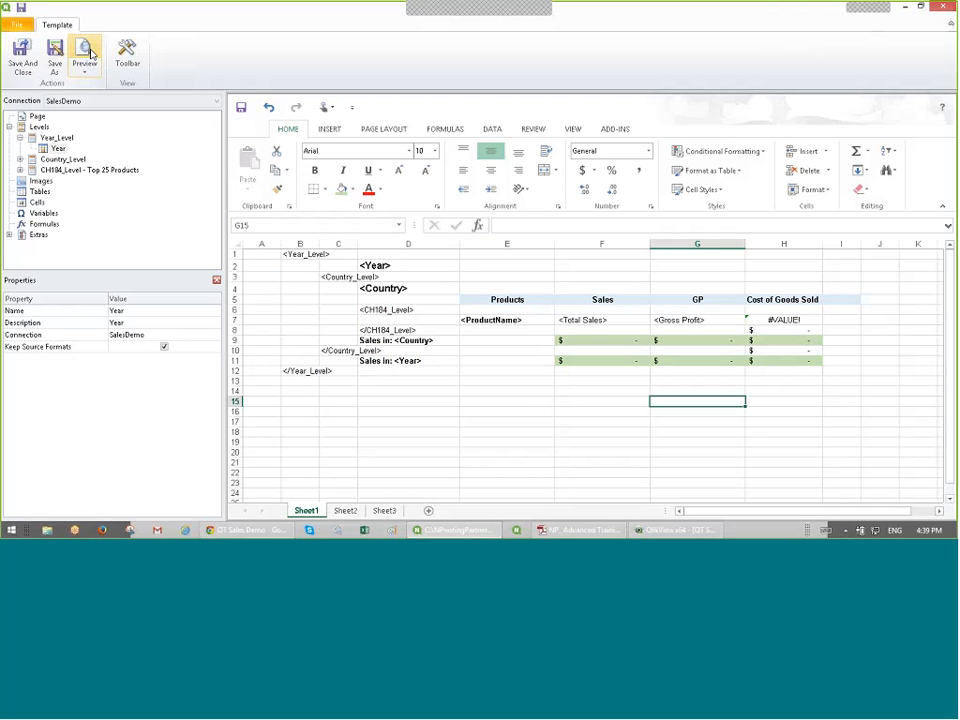
Step: Preview the report in Excel and examine the country and year subtotals through to the last rows
{"action": "left_click", "coordinate": [88, 52]}
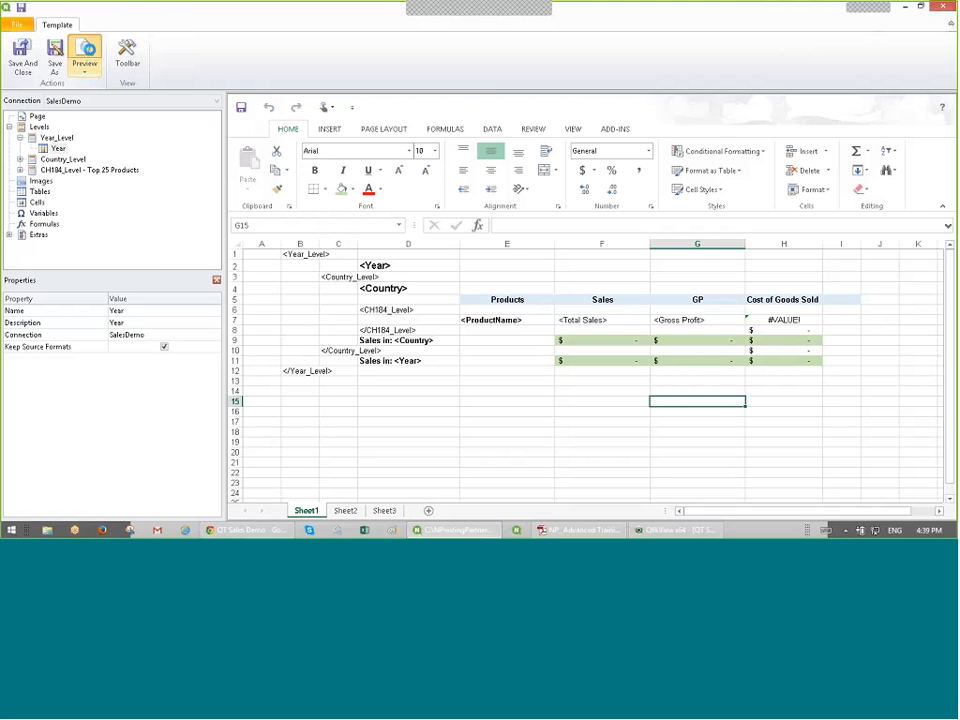
{"action": "left_click", "coordinate": [662, 536]}
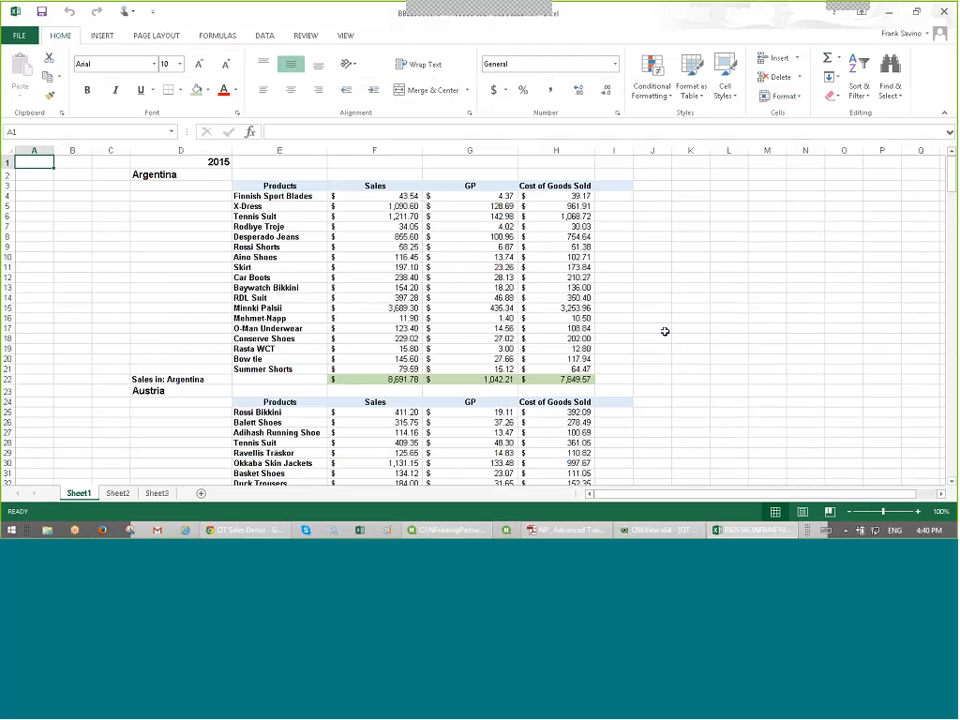
{"action": "scroll", "coordinate": [663, 331], "scroll_direction": "down", "scroll_amount": 1}
{"action": "scroll", "coordinate": [664, 331], "scroll_direction": "up", "scroll_amount": 1}
{"action": "scroll", "coordinate": [641, 365], "scroll_direction": "down", "scroll_amount": 1}
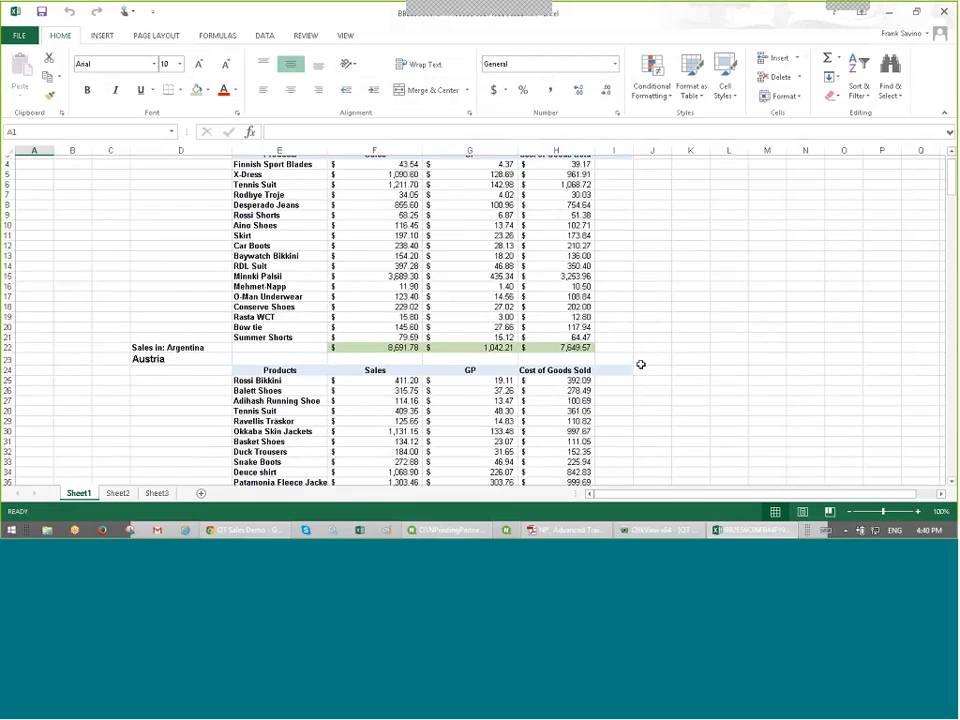
{"action": "scroll", "coordinate": [641, 365], "scroll_direction": "down", "scroll_amount": 12}
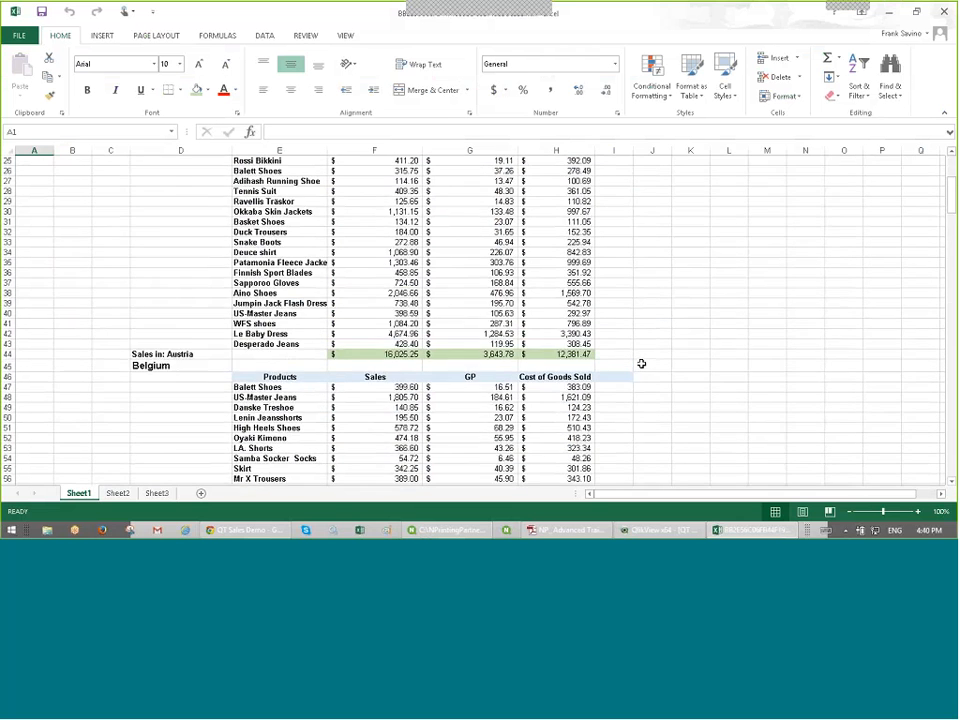
{"action": "scroll", "coordinate": [641, 363], "scroll_direction": "down", "scroll_amount": 16}
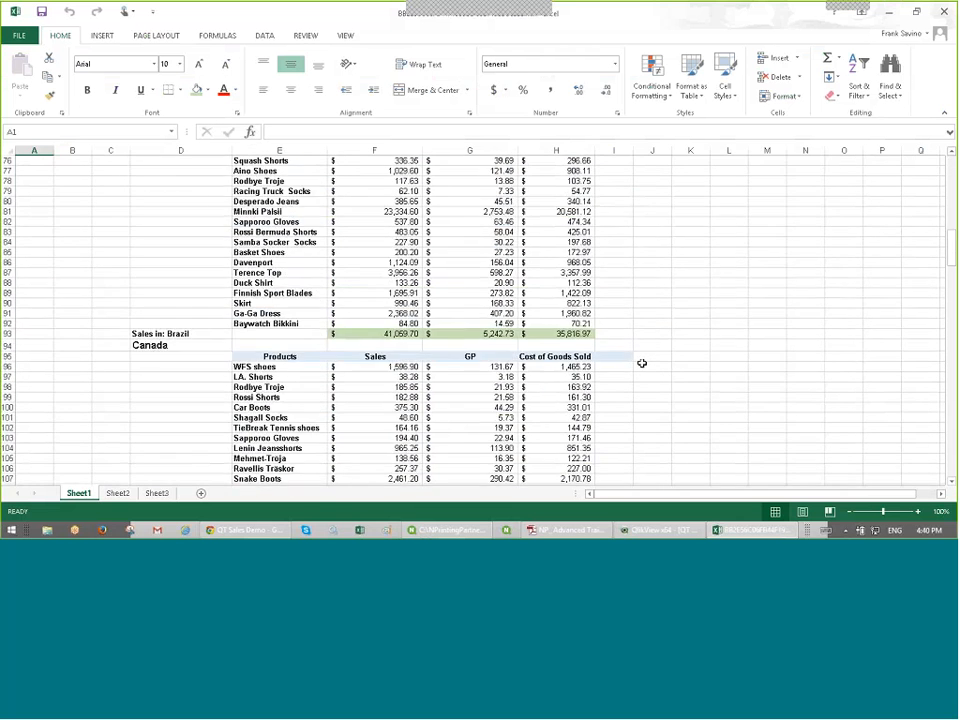
{"action": "scroll", "coordinate": [641, 363], "scroll_direction": "down", "scroll_amount": 20}
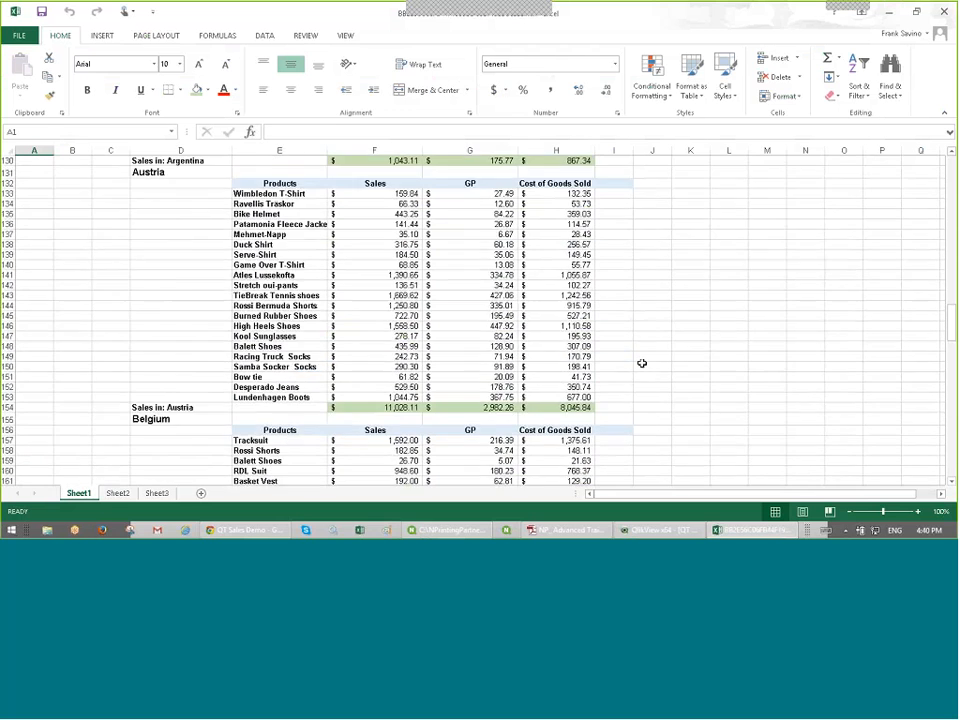
{"action": "scroll", "coordinate": [641, 363], "scroll_direction": "down", "scroll_amount": 18}
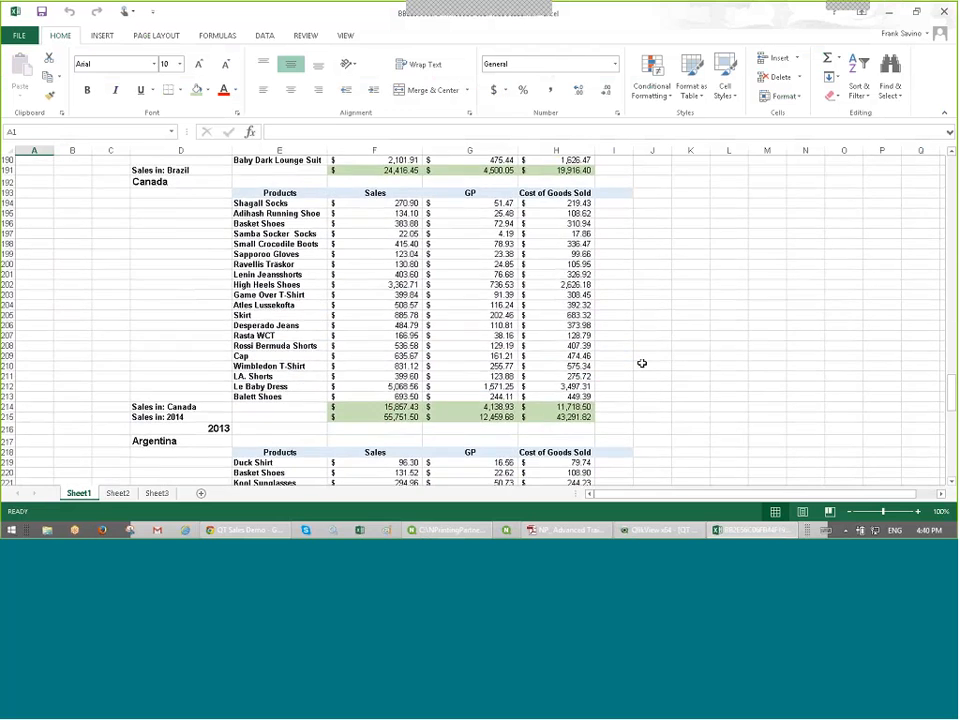
{"action": "scroll", "coordinate": [642, 363], "scroll_direction": "down", "scroll_amount": 14}
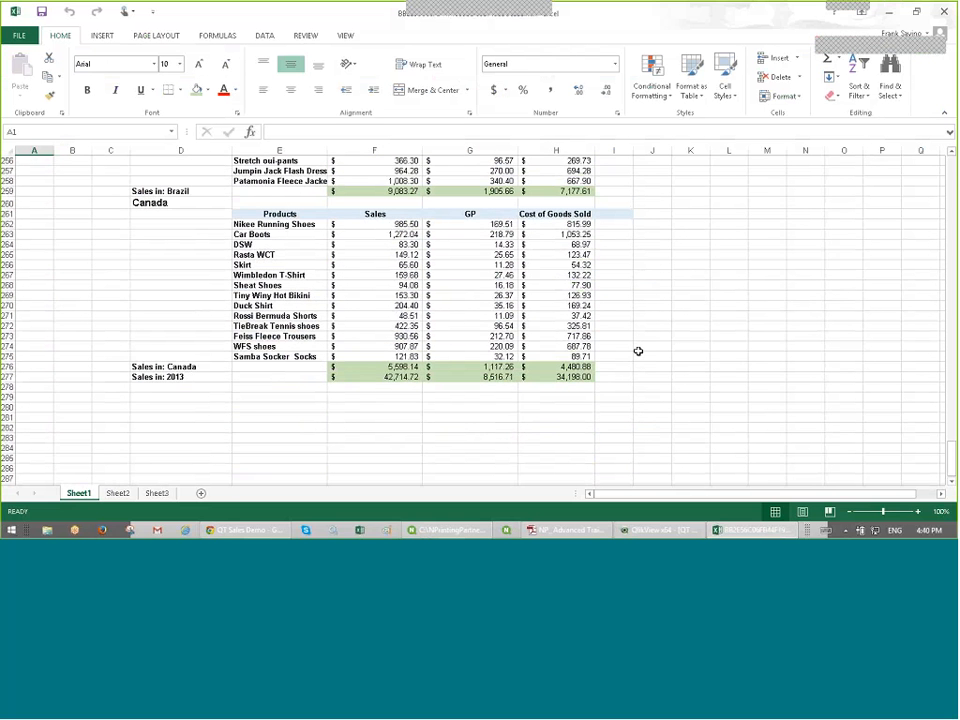
{"action": "scroll", "coordinate": [650, 350], "scroll_direction": "up", "scroll_amount": 4}
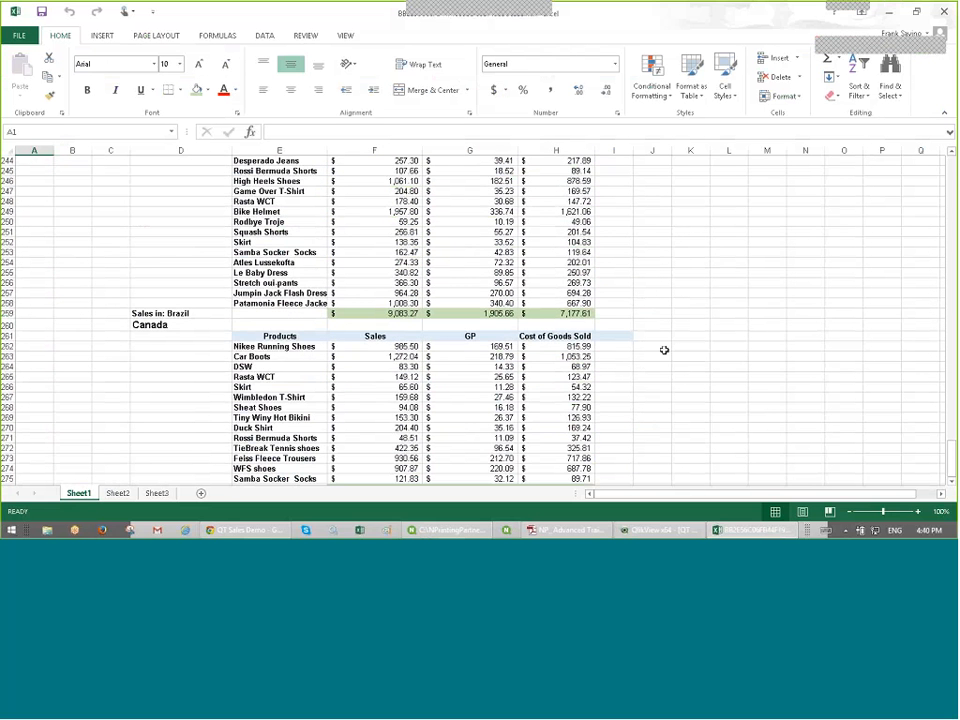
{"action": "scroll", "coordinate": [664, 350], "scroll_direction": "up", "scroll_amount": 1}
{"action": "mouse_move", "coordinate": [951, 454]}
{"action": "left_mouse_down"}
{"action": "mouse_move", "coordinate": [942, 157]}
{"action": "mouse_move", "coordinate": [951, 448]}
{"action": "left_mouse_up"}
{"action": "scroll", "coordinate": [688, 336], "scroll_direction": "down", "scroll_amount": 1}
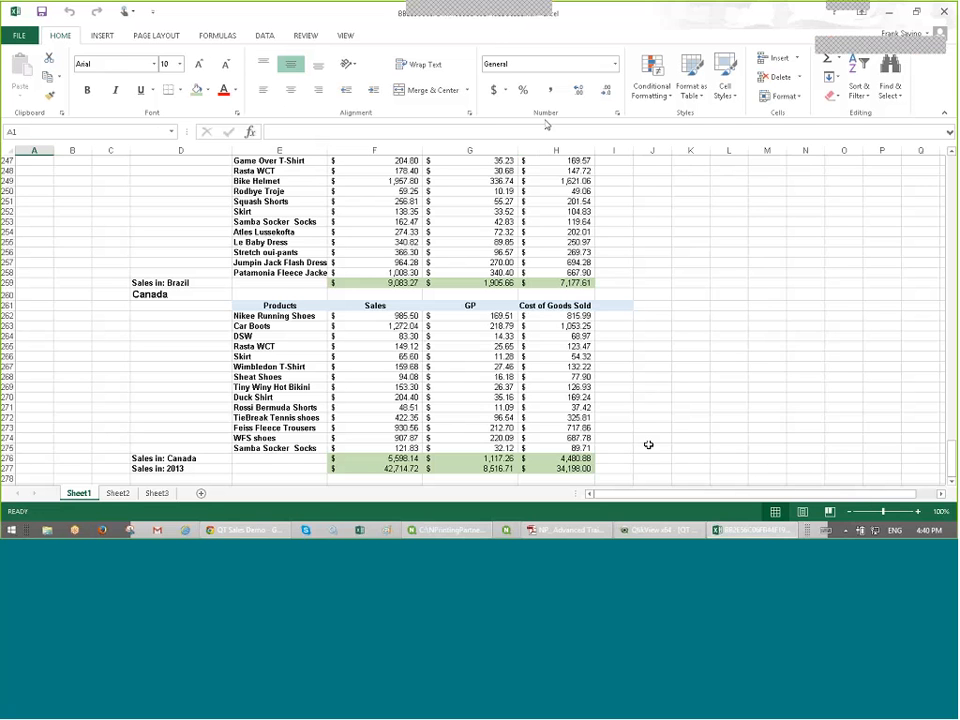
Step: Close the Excel preview without saving and return to the report template
{"action": "left_click", "coordinate": [944, 12]}
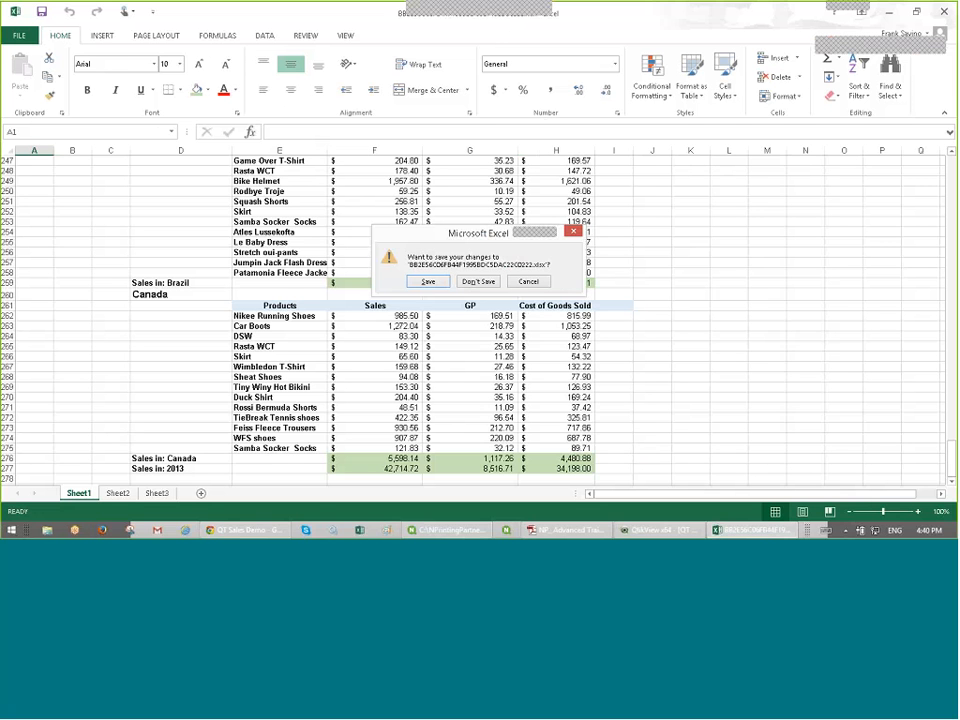
{"action": "left_click", "coordinate": [478, 281]}
{"action": "left_click_drag", "start_coordinate": [238, 21], "coordinate": [238, 47]}
{"action": "left_click", "coordinate": [491, 47]}
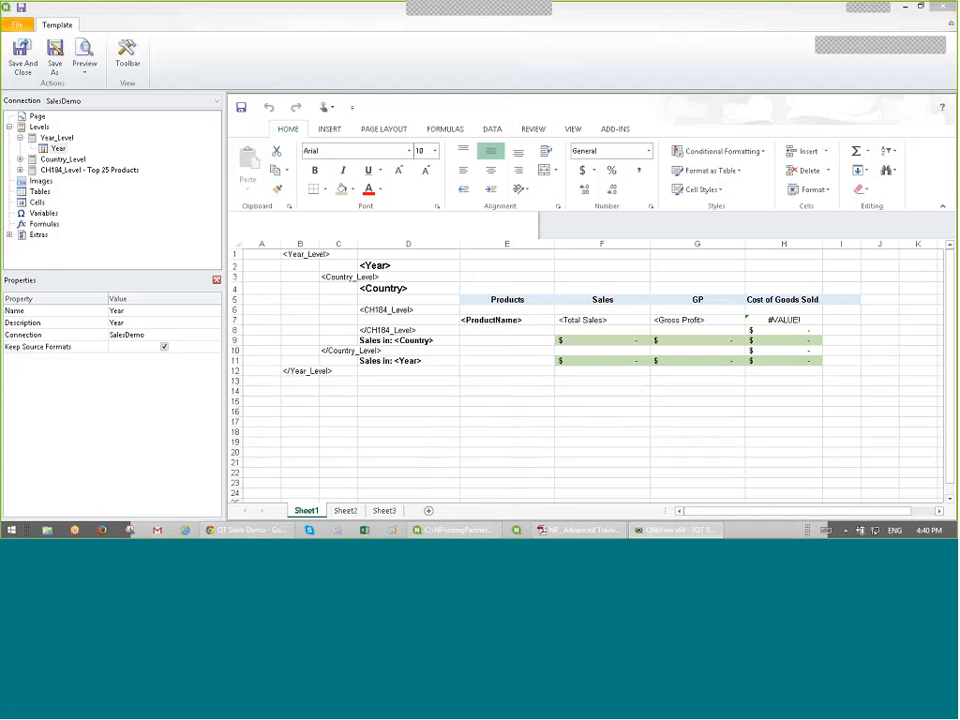
{"action": "left_click", "coordinate": [600, 385]}
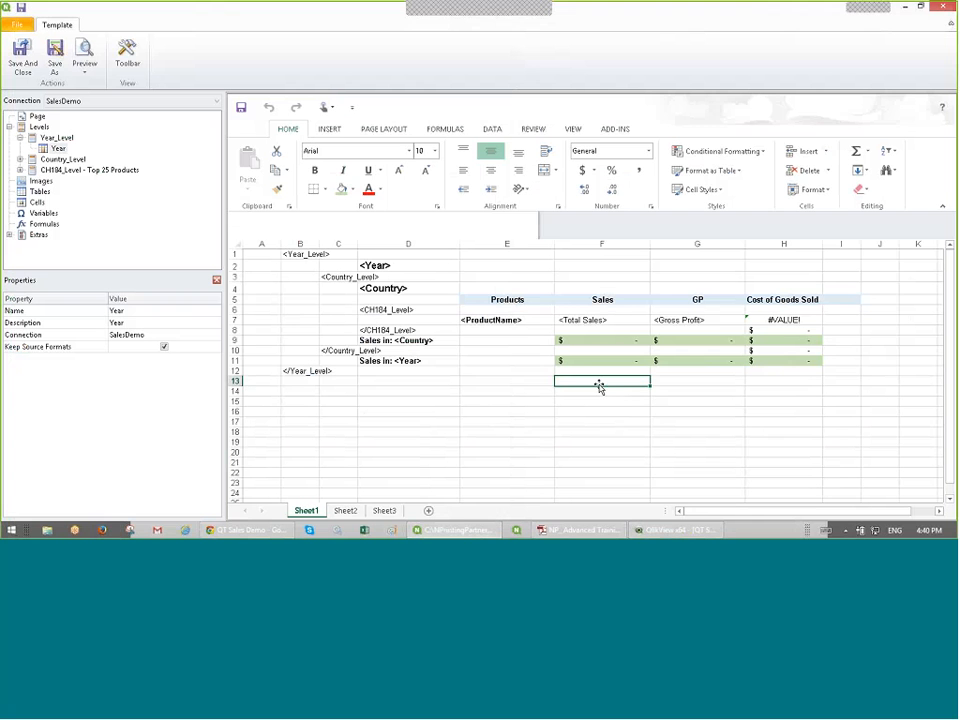
Step: Insert a blank row above the closing Country_Level tag in row 10 and check the year total formulas
{"action": "right_click", "coordinate": [241, 351]}
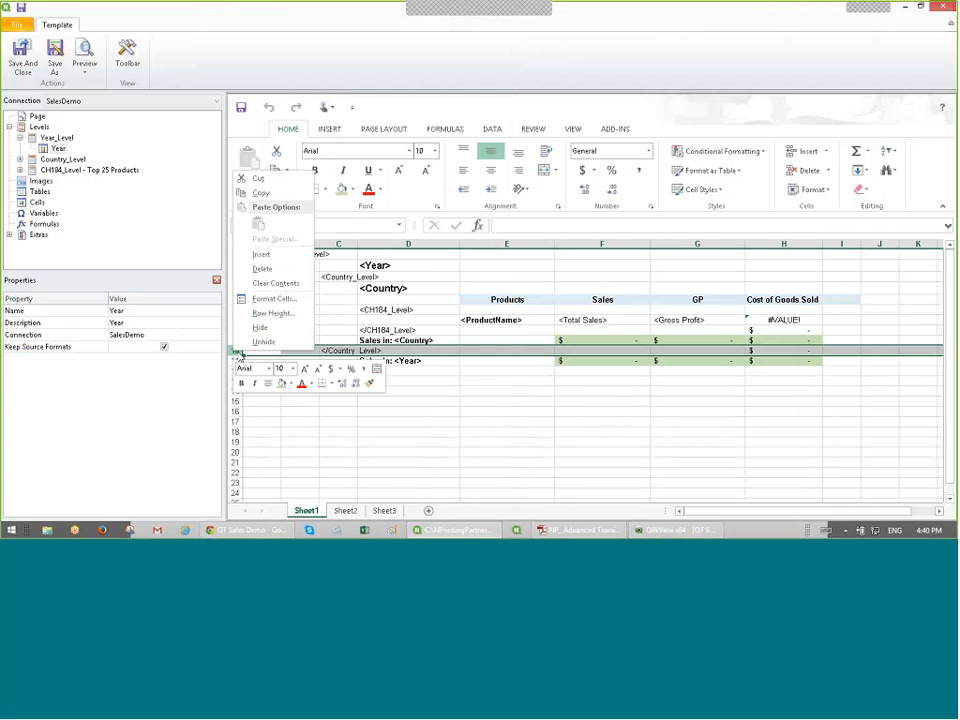
{"action": "left_click", "coordinate": [281, 256]}
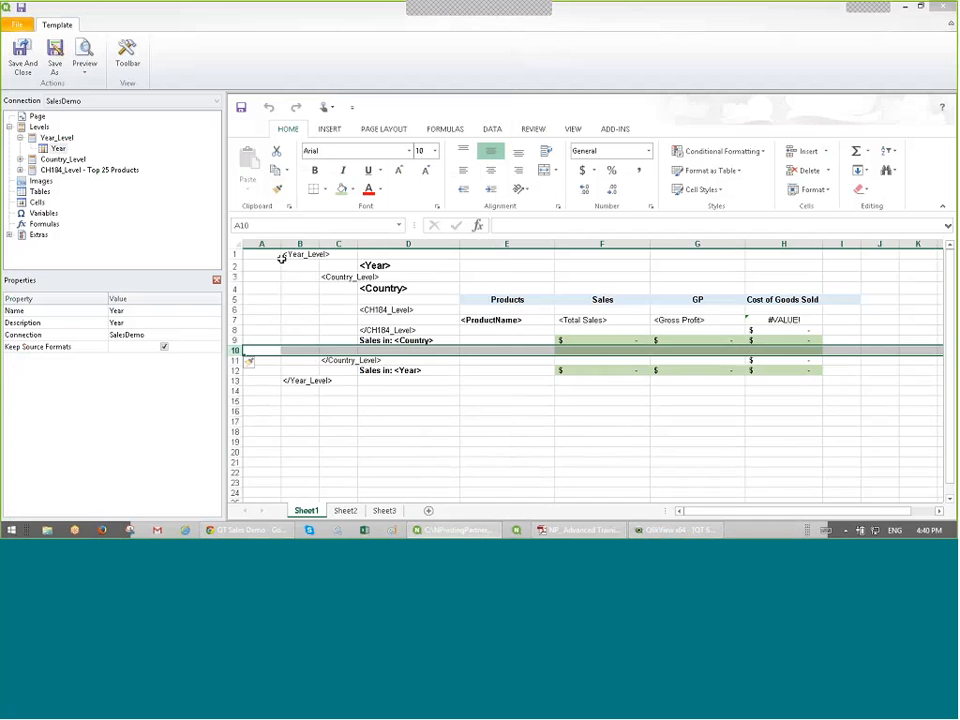
{"action": "left_click", "coordinate": [507, 381]}
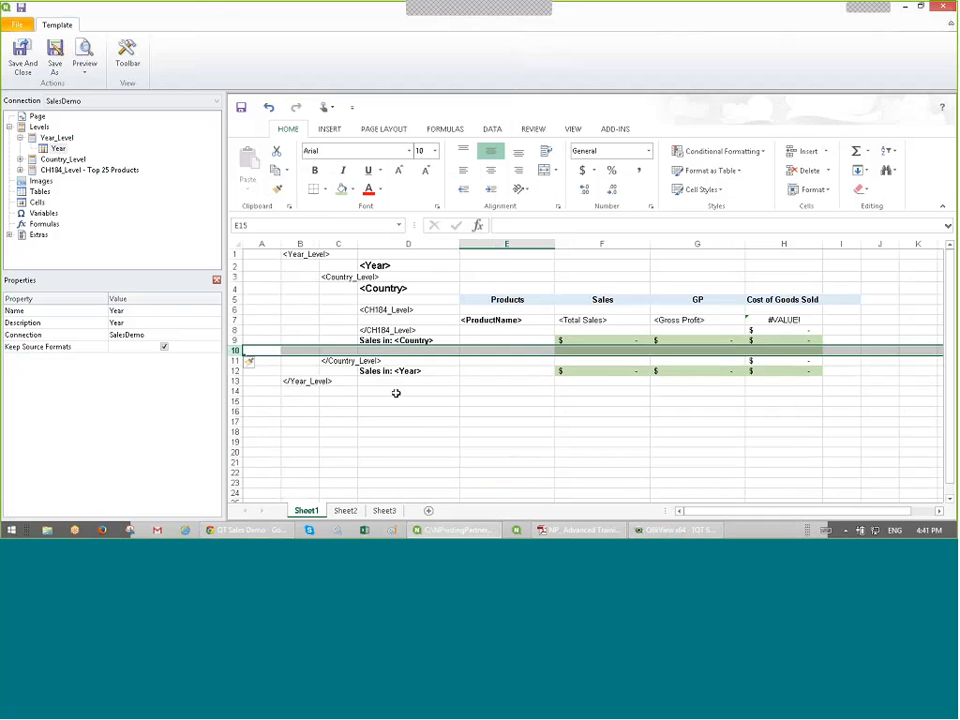
{"action": "left_click", "coordinate": [602, 371]}
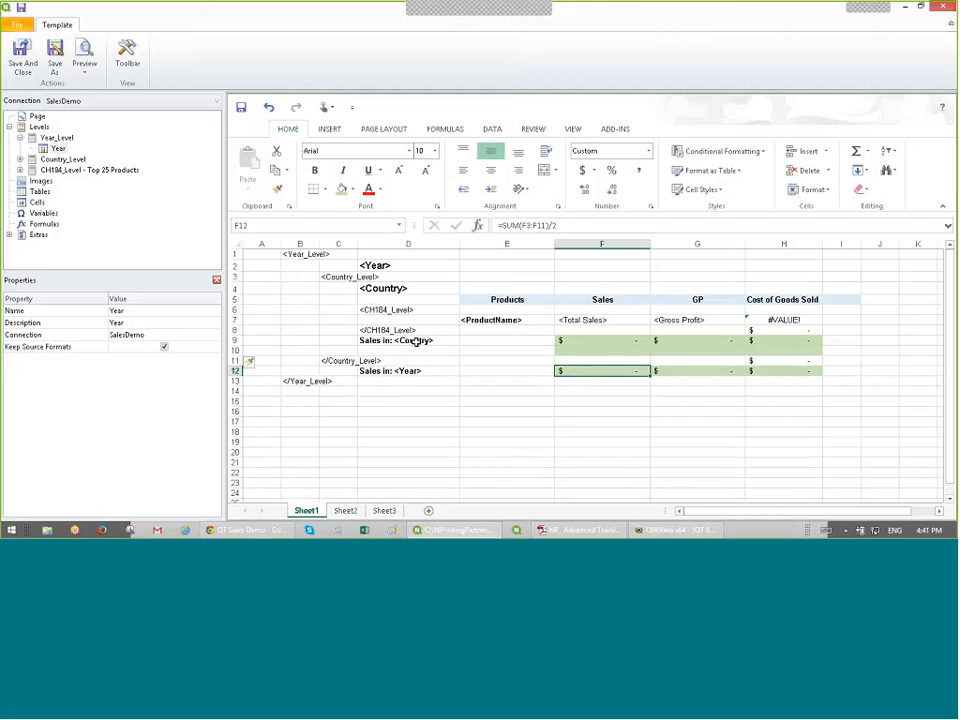
{"action": "key", "text": "Right"}
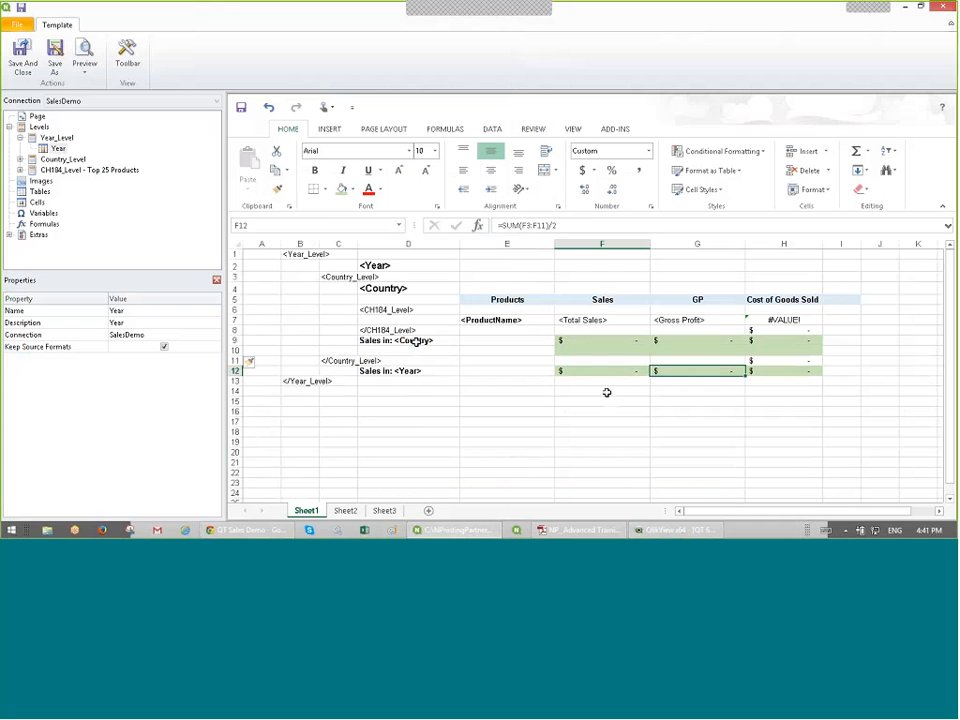
{"action": "left_click", "coordinate": [607, 394]}
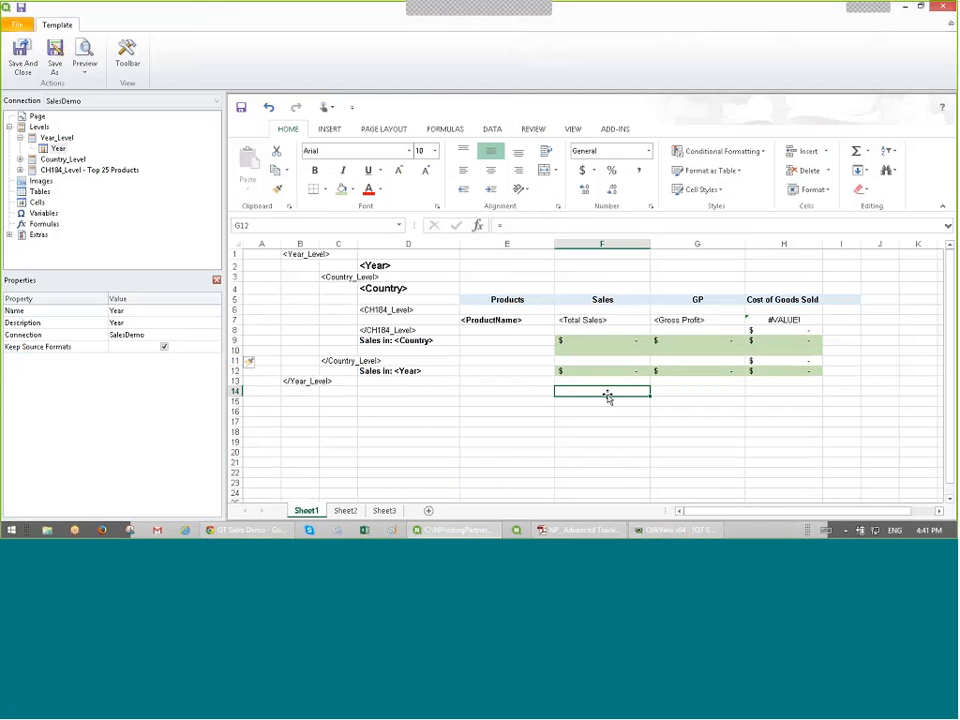
Step: Remove the fill colour from cells F10:H10 in the blank row below the country totals
{"action": "left_click_drag", "start_coordinate": [600, 350], "coordinate": [765, 352]}
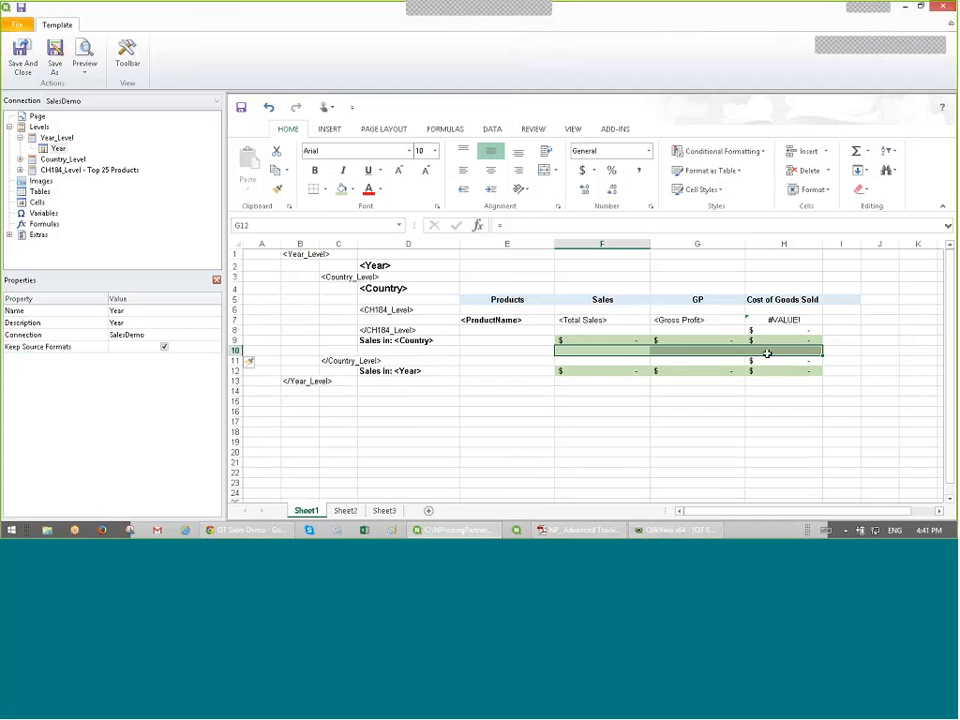
{"action": "left_click", "coordinate": [352, 189]}
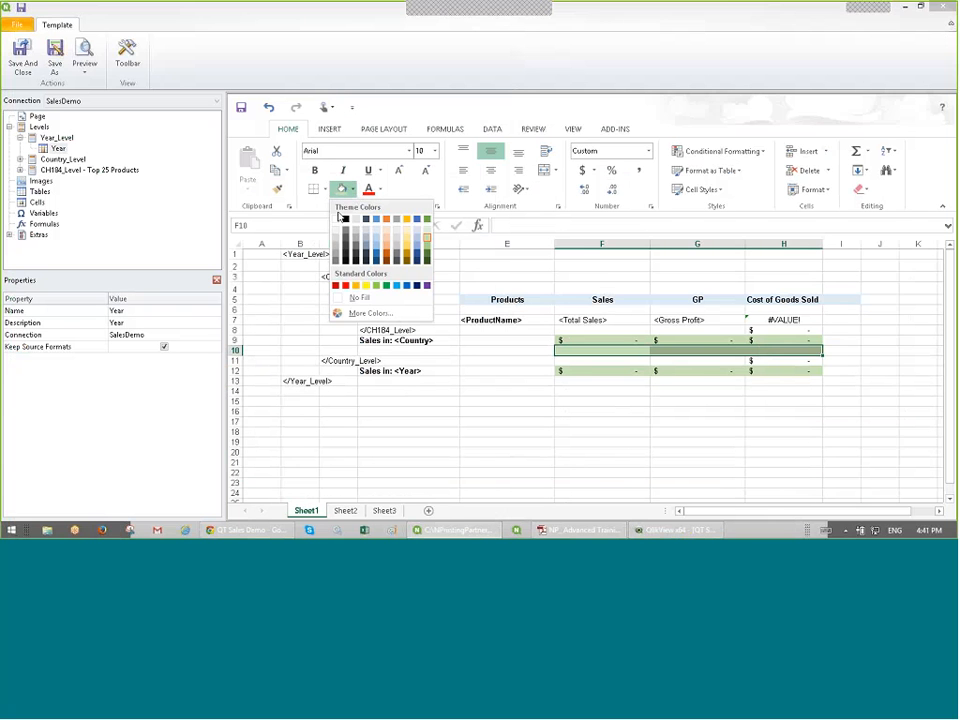
{"action": "left_click", "coordinate": [362, 299]}
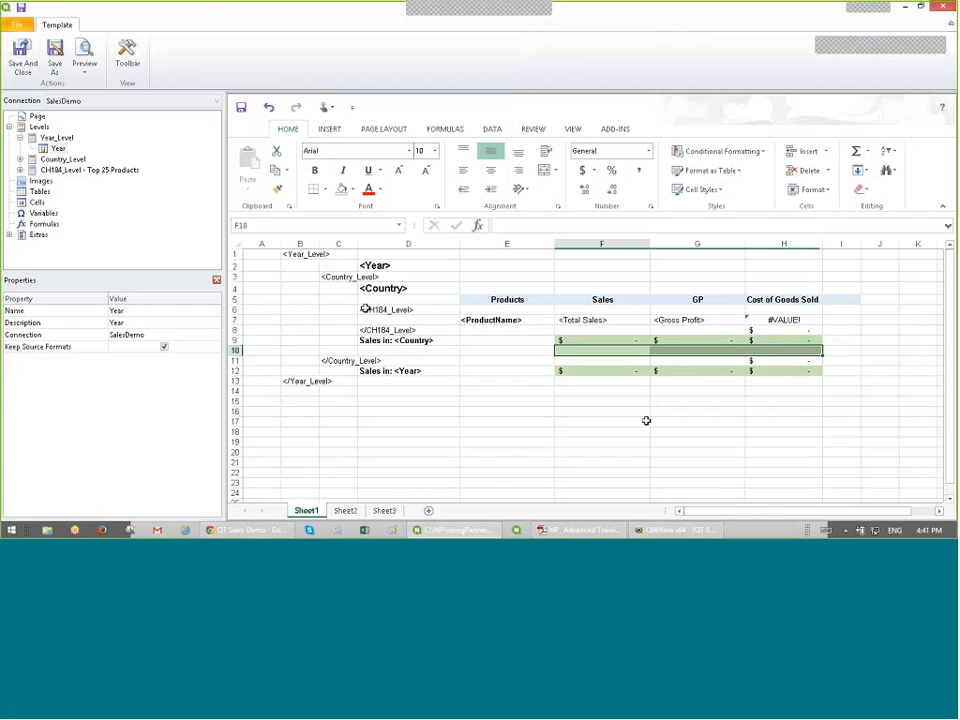
{"action": "left_click", "coordinate": [596, 398]}
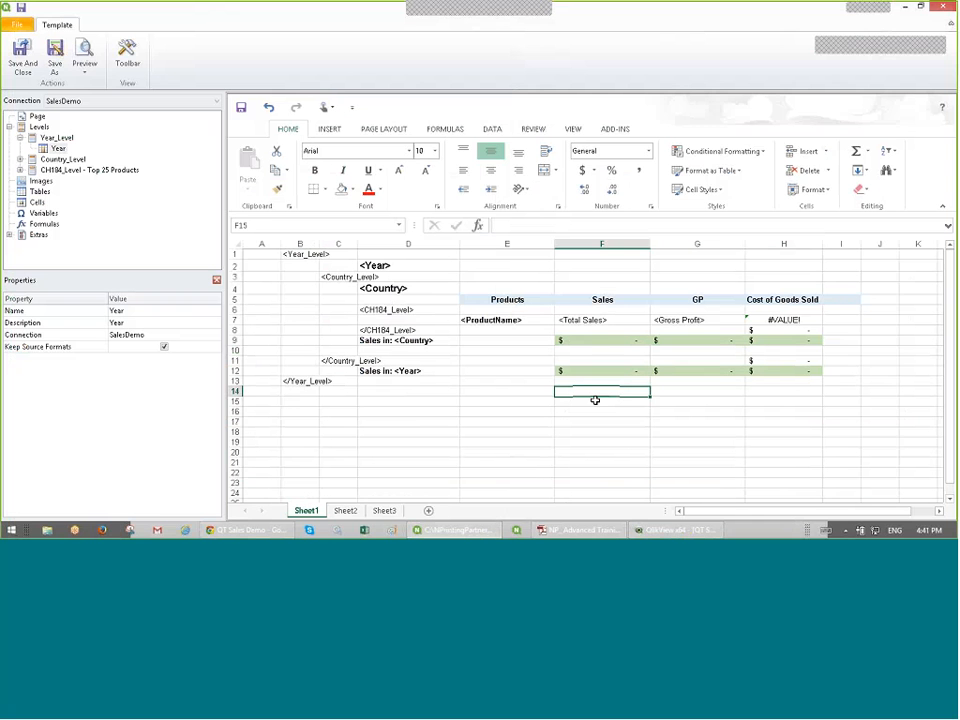
Step: Enter the label "Grand total for all years 5 countries" in cell D15 and make it bold
{"action": "left_click", "coordinate": [412, 405]}
{"action": "double_click", "coordinate": [412, 402]}
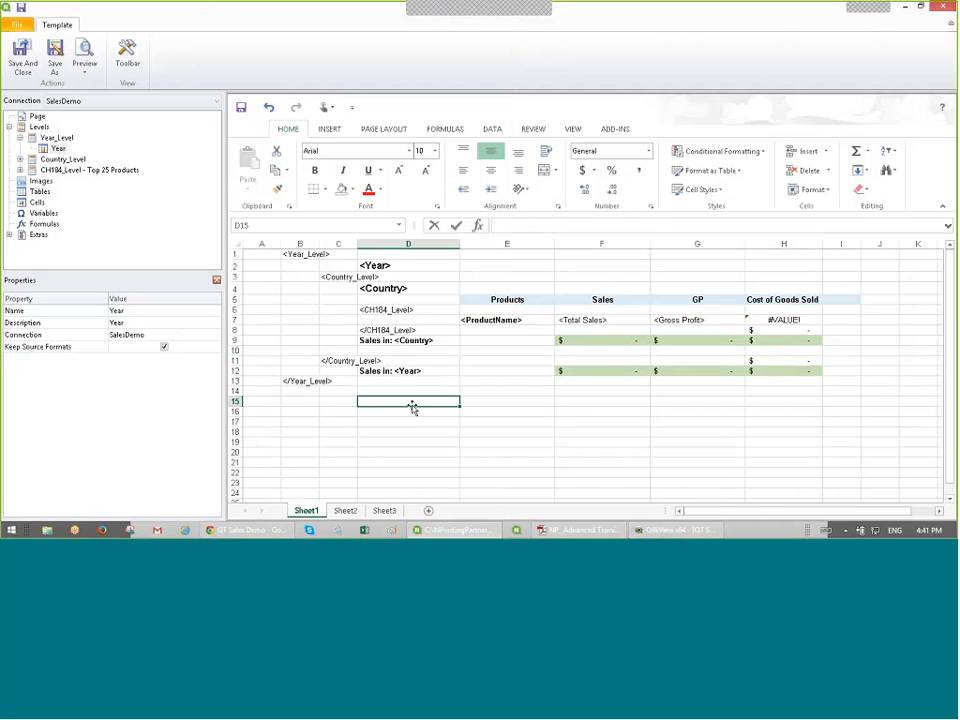
{"action": "type", "text": "Grand toat"}
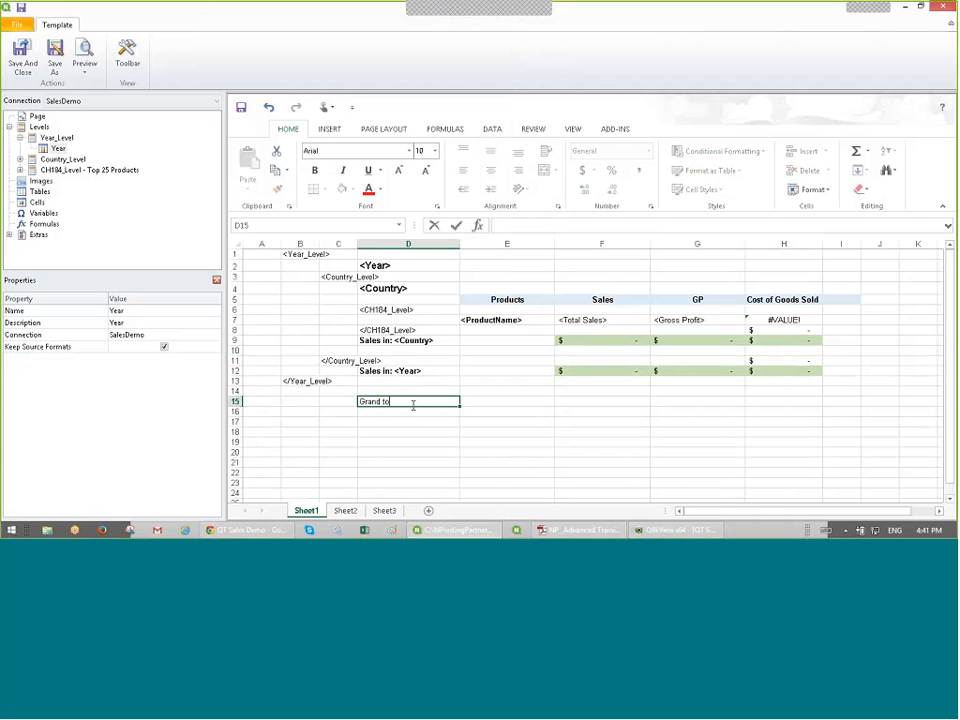
{"action": "key", "text": "BackSpace"}
{"action": "key", "text": "BackSpace"}
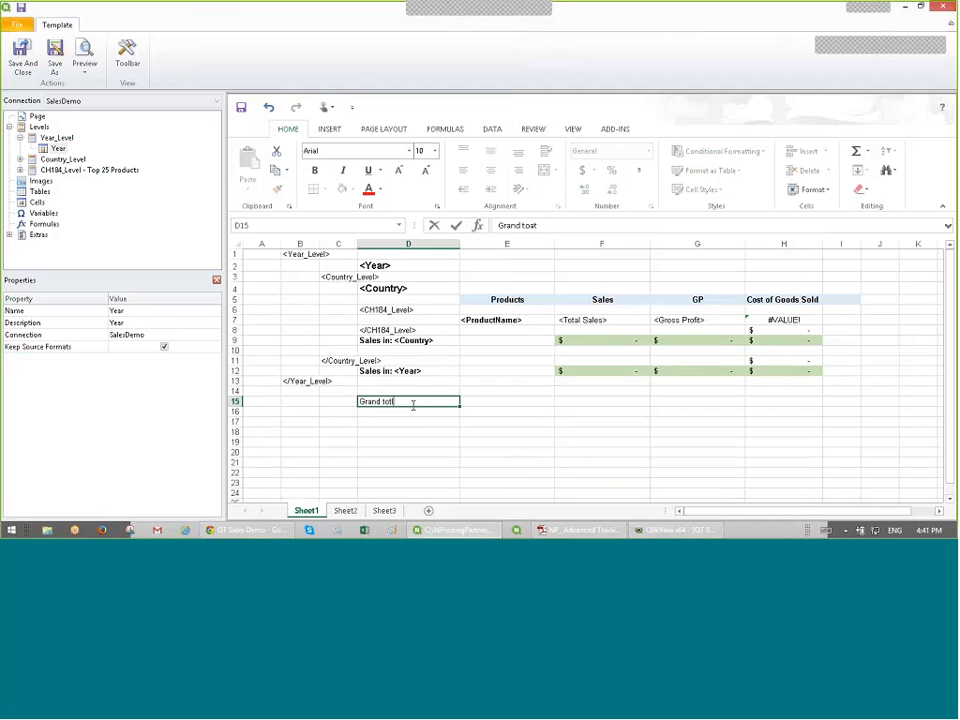
{"action": "type", "text": "tal for all year"}
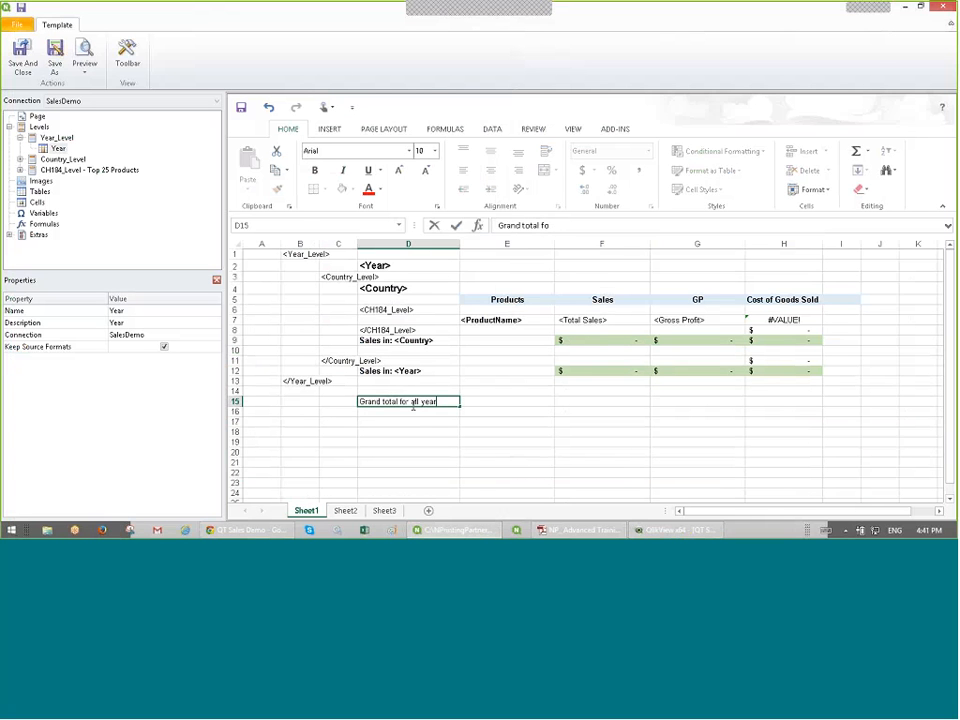
{"action": "type", "text": "s 5 countra"}
{"action": "key", "text": "BackSpace"}
{"action": "type", "text": "ies"}
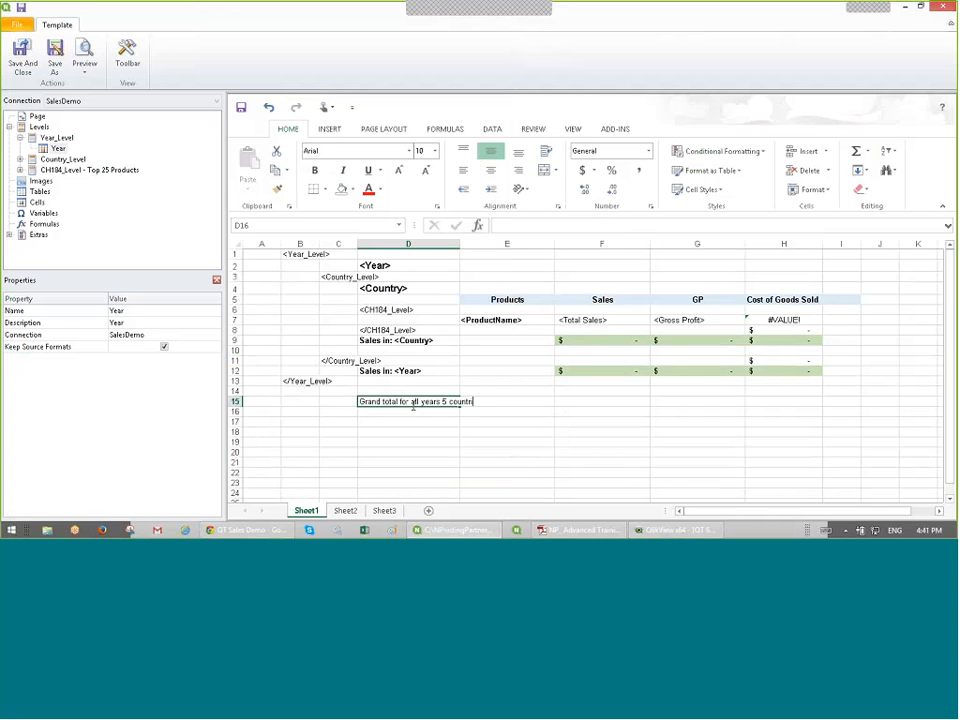
{"action": "key", "text": "Return"}
{"action": "key", "text": "Up"}
{"action": "key", "text": "ctrl+b"}
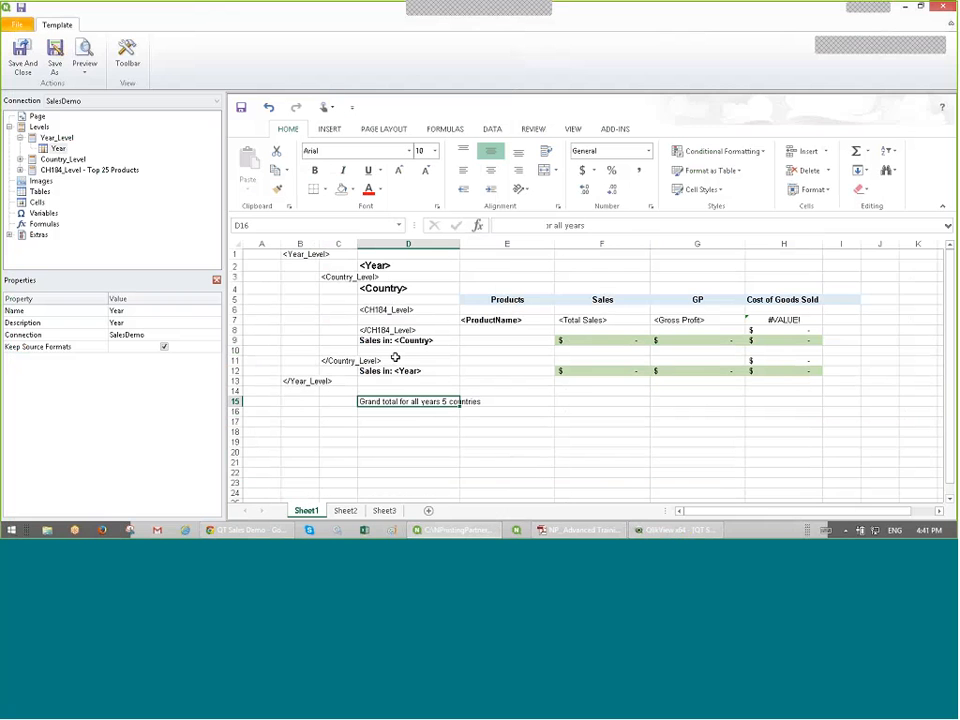
Step: Add a Sales grand total in cell F15 that sums the range F1:F13
{"action": "left_click", "coordinate": [589, 402]}
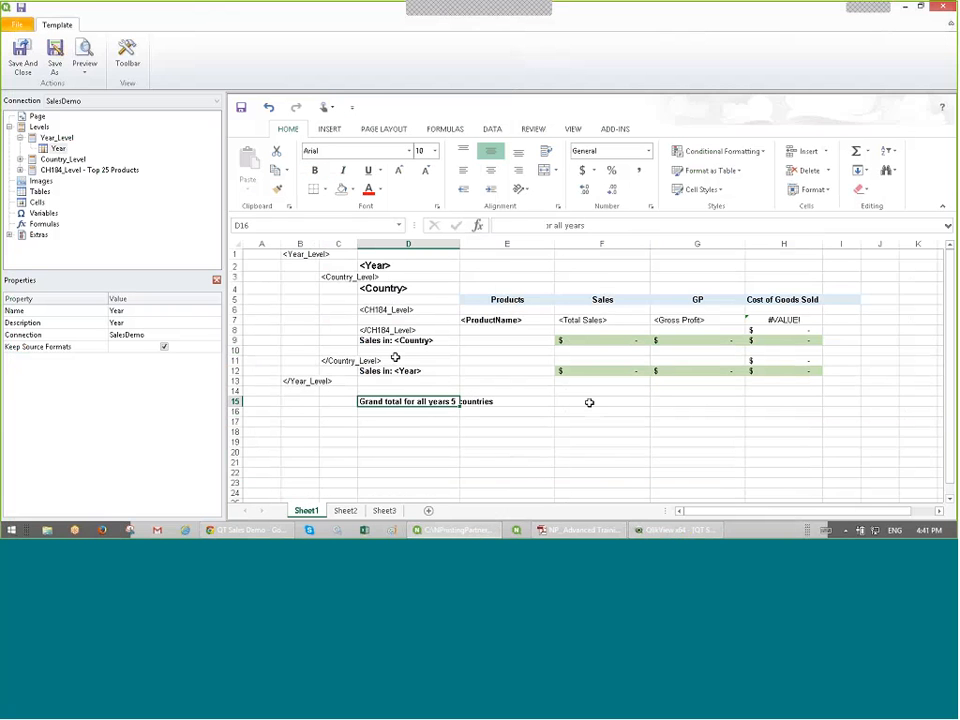
{"action": "left_click", "coordinate": [856, 152]}
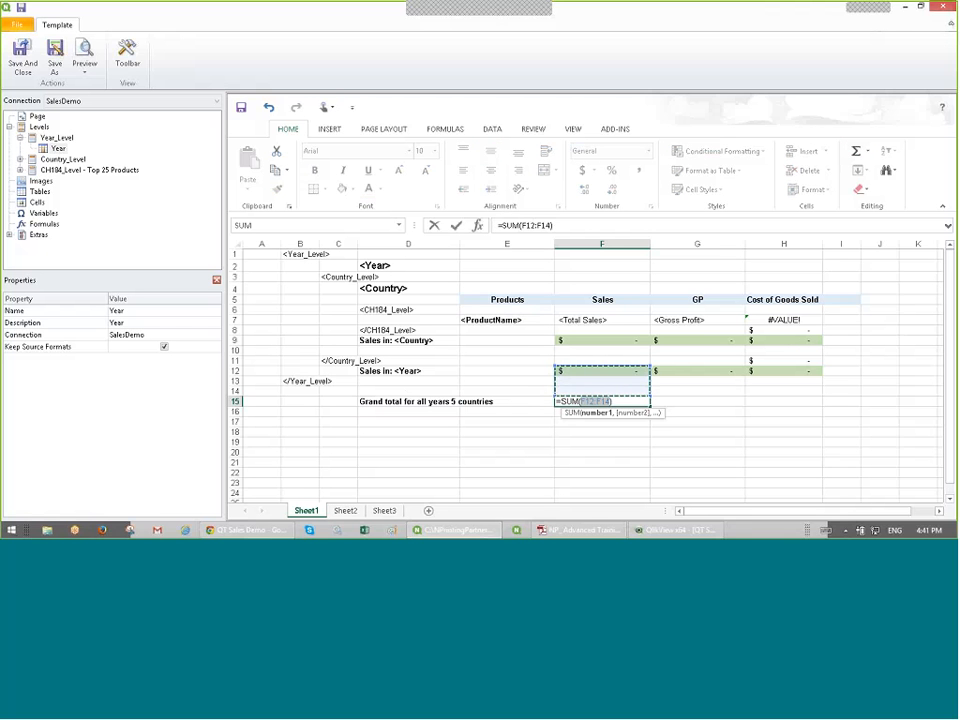
{"action": "left_click", "coordinate": [598, 254]}
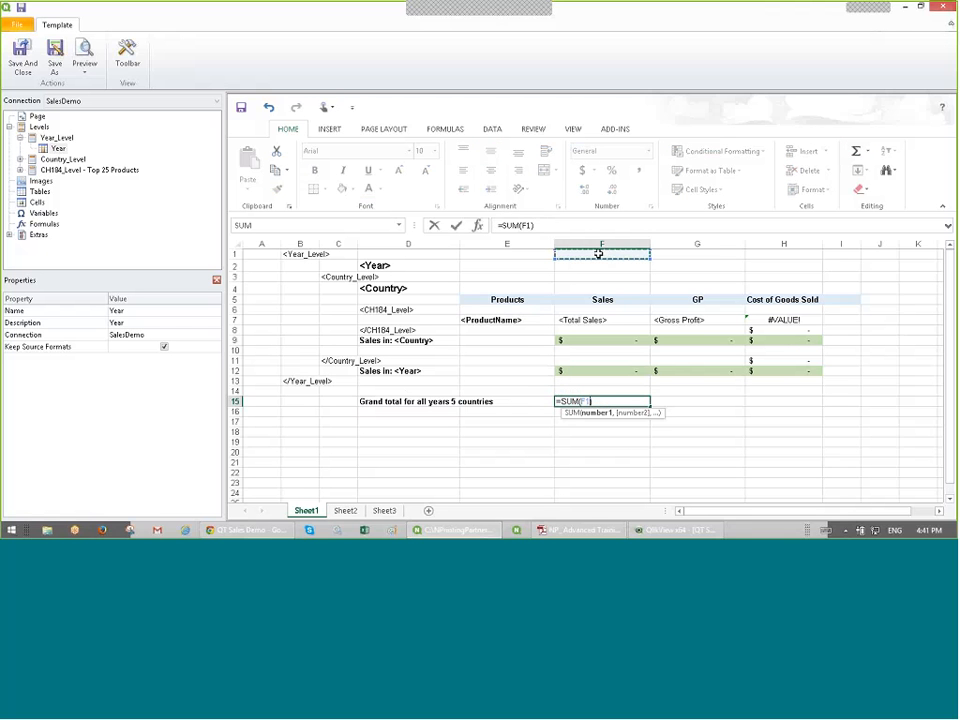
{"action": "left_click_drag", "start_coordinate": [598, 254], "coordinate": [603, 382]}
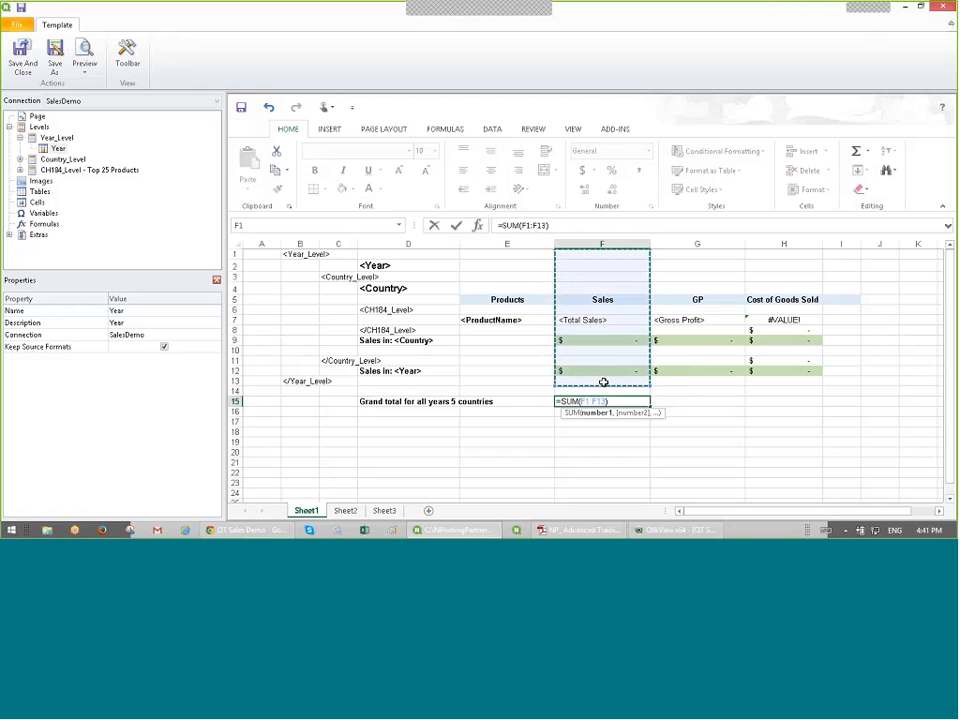
{"action": "key", "text": "Return"}
{"action": "left_click", "coordinate": [620, 402]}
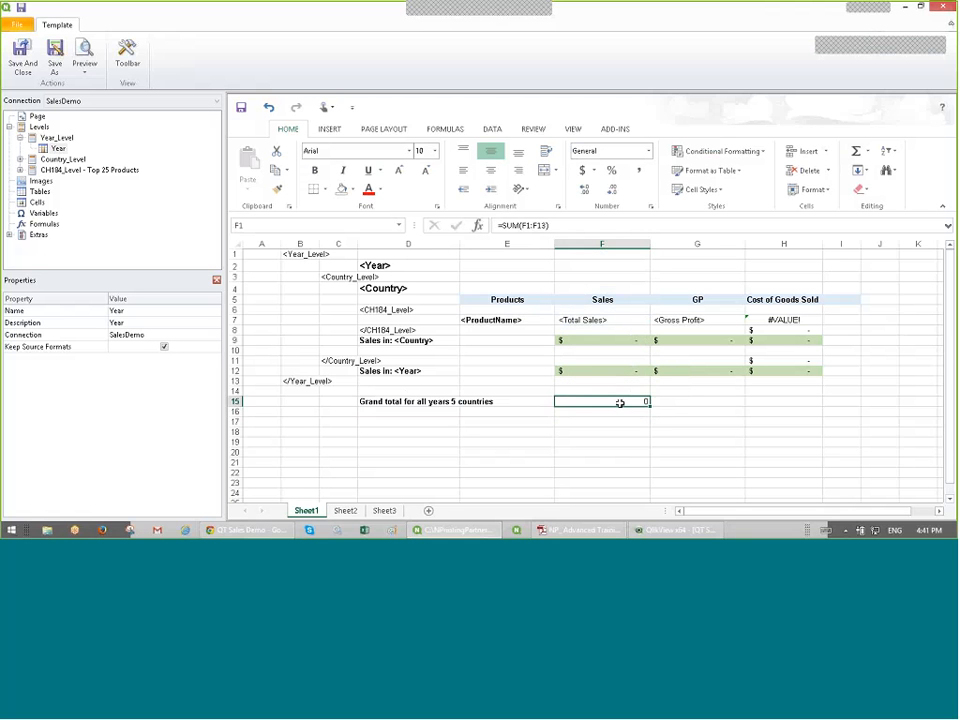
Step: Add a GP grand total in cell G15 that sums the range G1:G13
{"action": "left_click", "coordinate": [681, 401]}
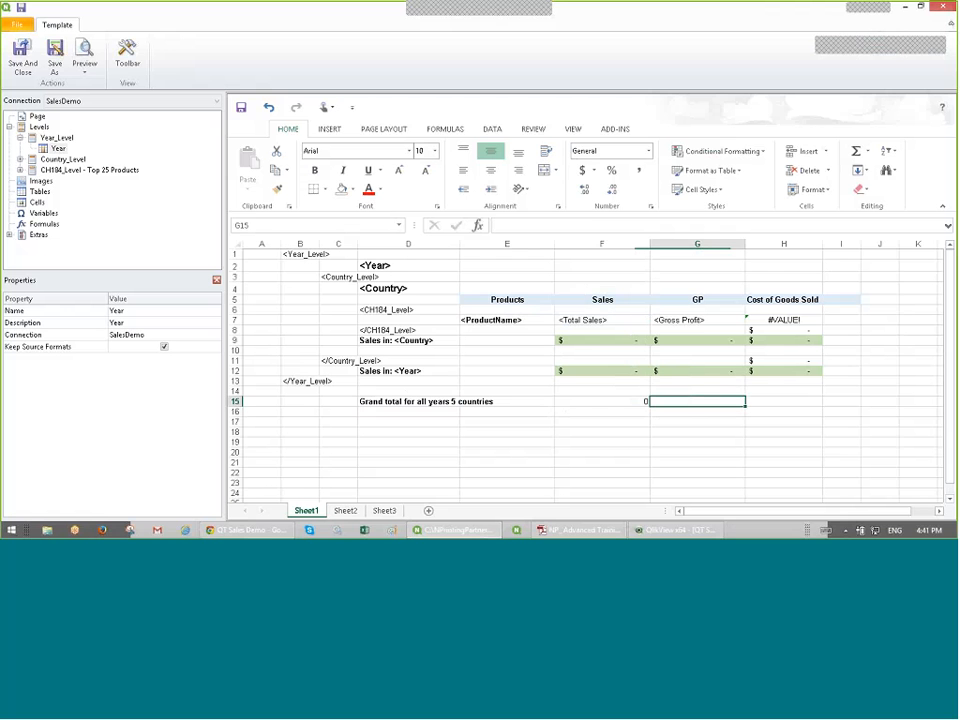
{"action": "left_click", "coordinate": [855, 151]}
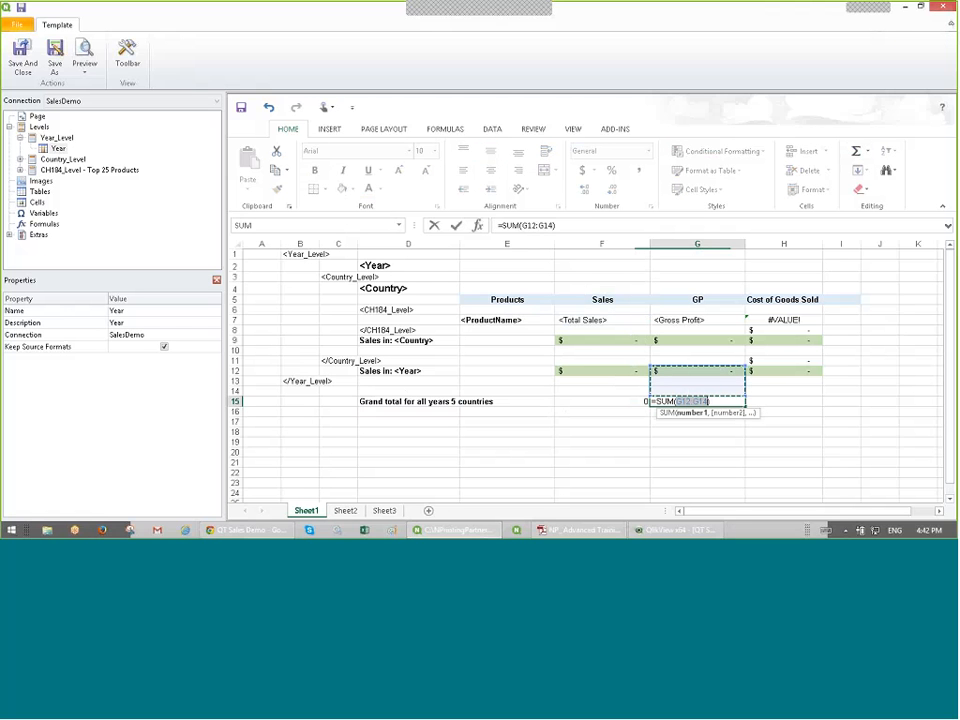
{"action": "left_click_drag", "start_coordinate": [684, 251], "coordinate": [703, 383]}
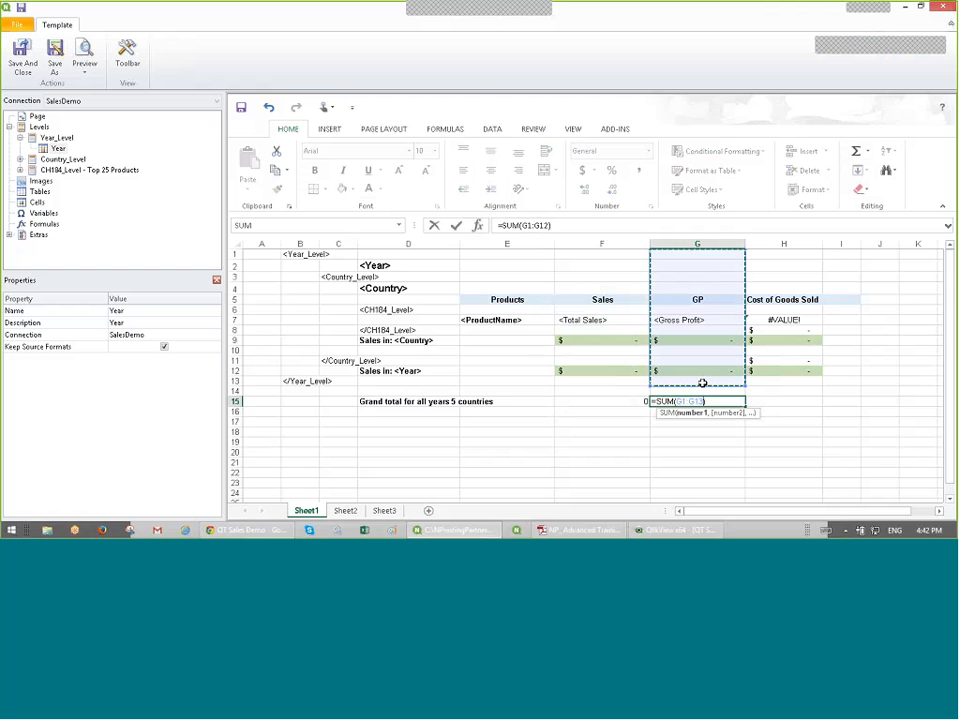
{"action": "key", "text": "Return"}
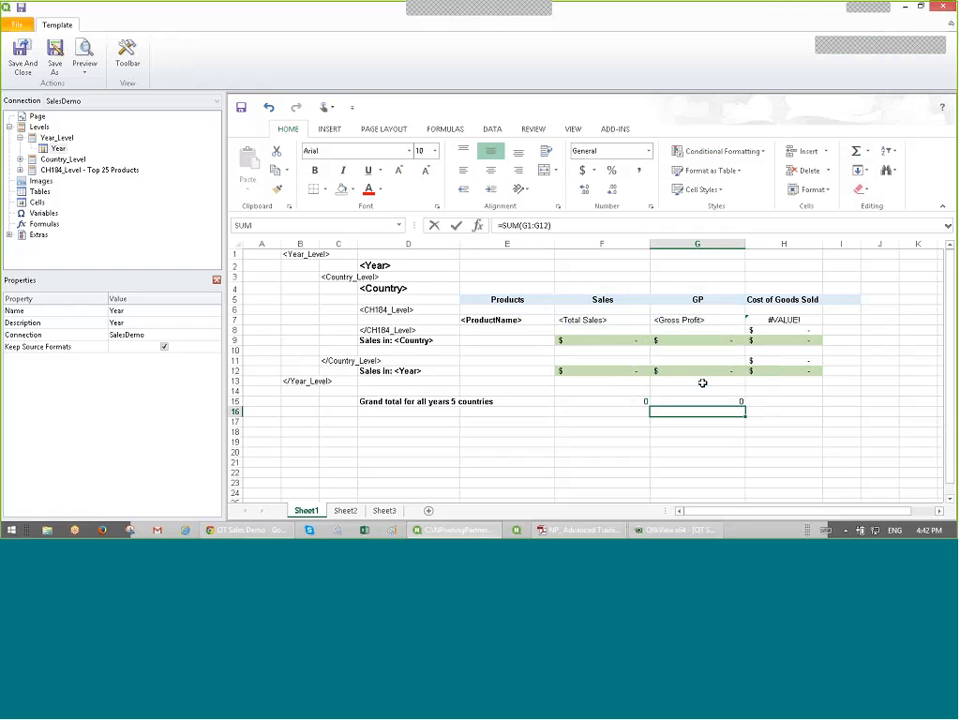
Step: Try filling the Cost of Goods Sold formula from H12 down through H15, and undo the fill
{"action": "left_click", "coordinate": [763, 396]}
{"action": "left_click", "coordinate": [815, 372]}
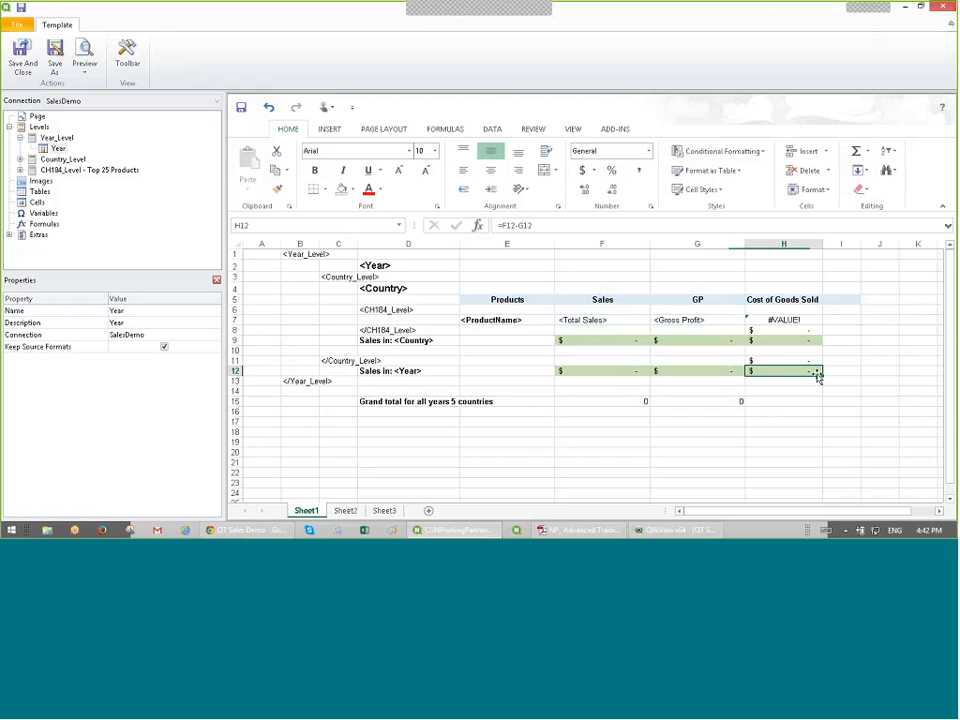
{"action": "left_click_drag", "start_coordinate": [817, 375], "coordinate": [819, 411]}
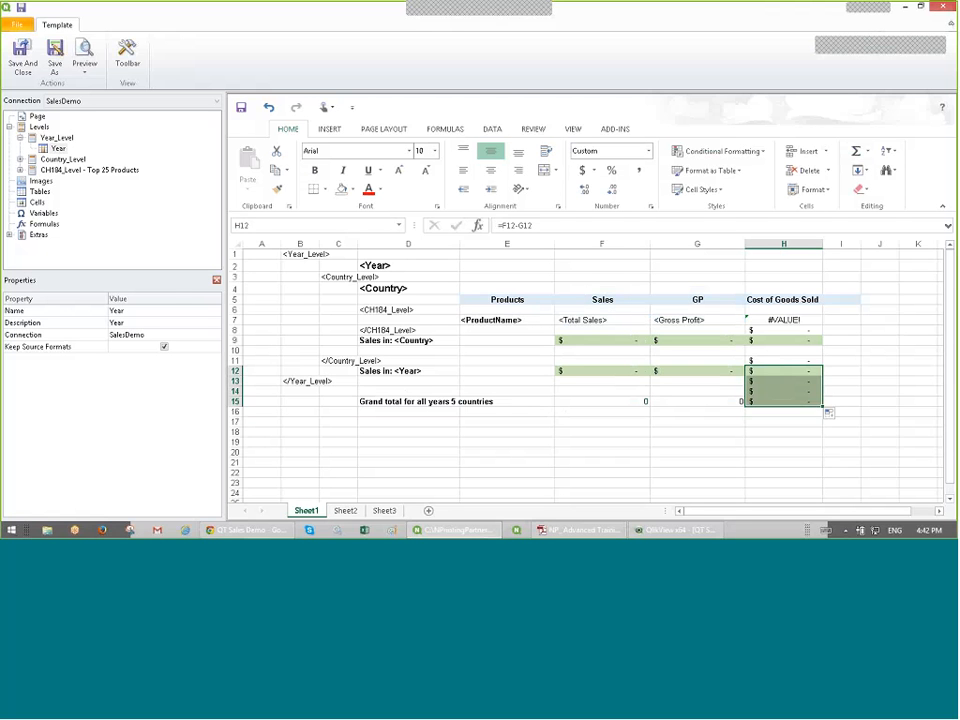
{"action": "left_click_drag", "start_coordinate": [777, 381], "coordinate": [776, 390]}
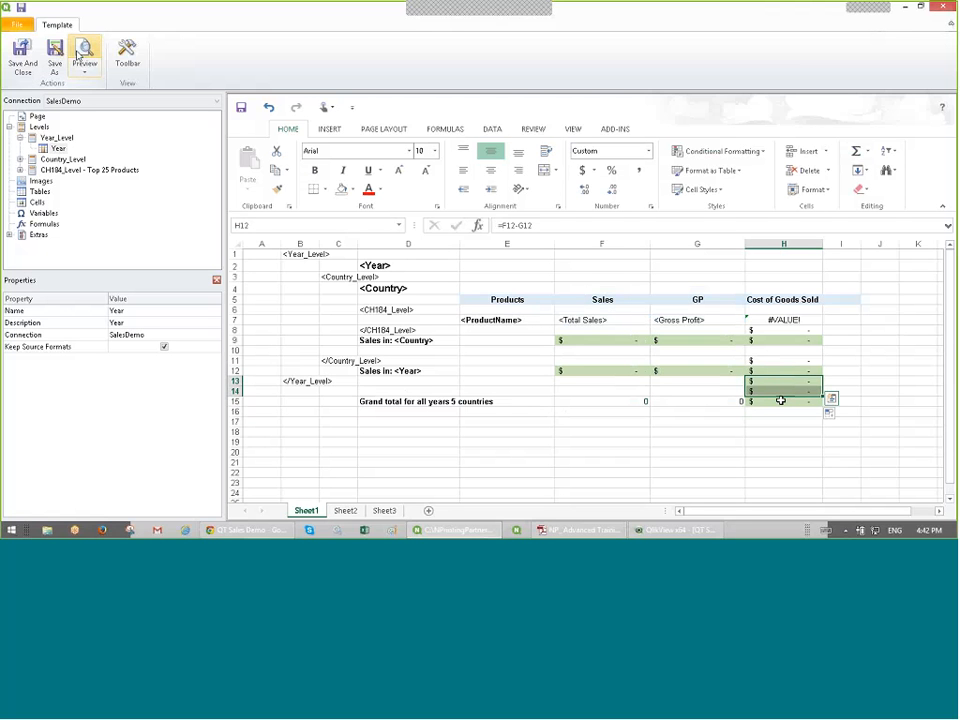
{"action": "left_click", "coordinate": [270, 108]}
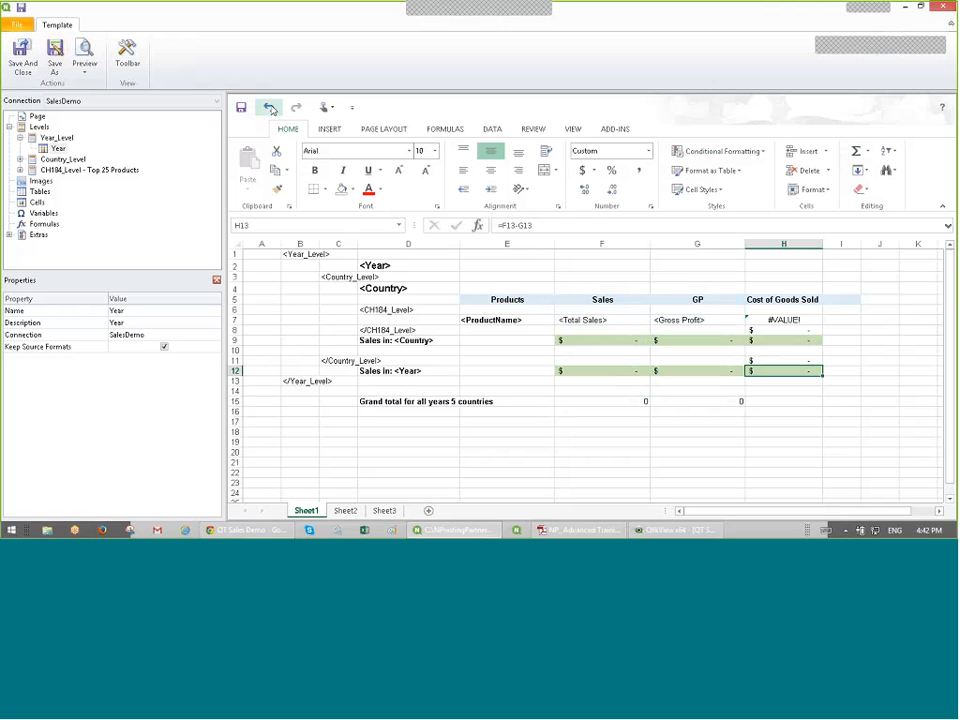
Step: Copy the Cost of Goods Sold formula from H12 and paste it into H15 in the grand total row
{"action": "right_click", "coordinate": [767, 371]}
{"action": "left_click", "coordinate": [797, 154]}
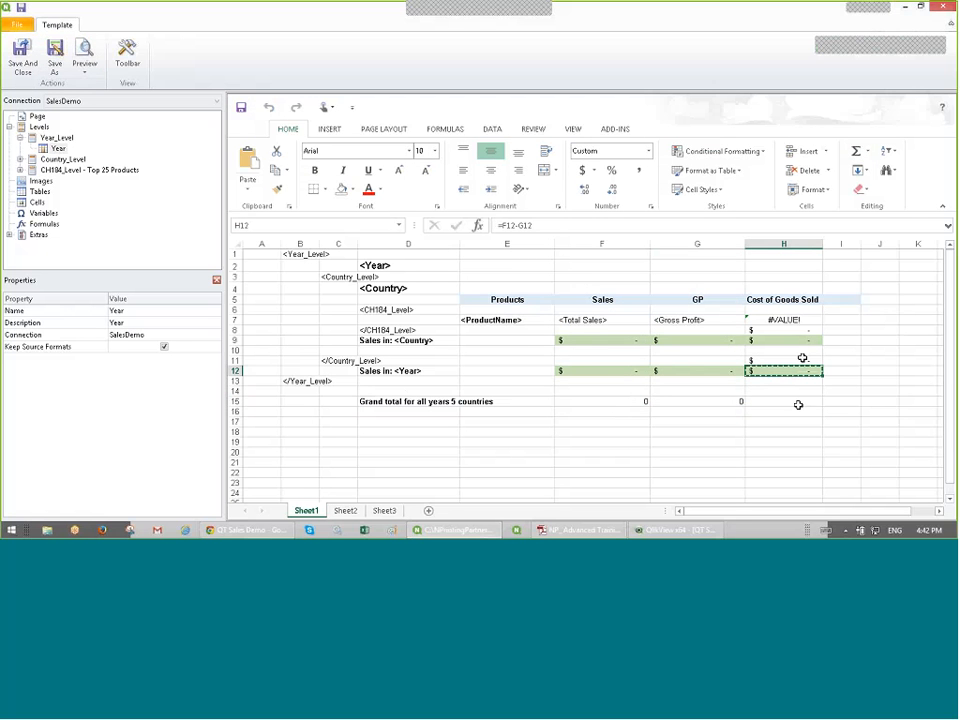
{"action": "right_click", "coordinate": [818, 402]}
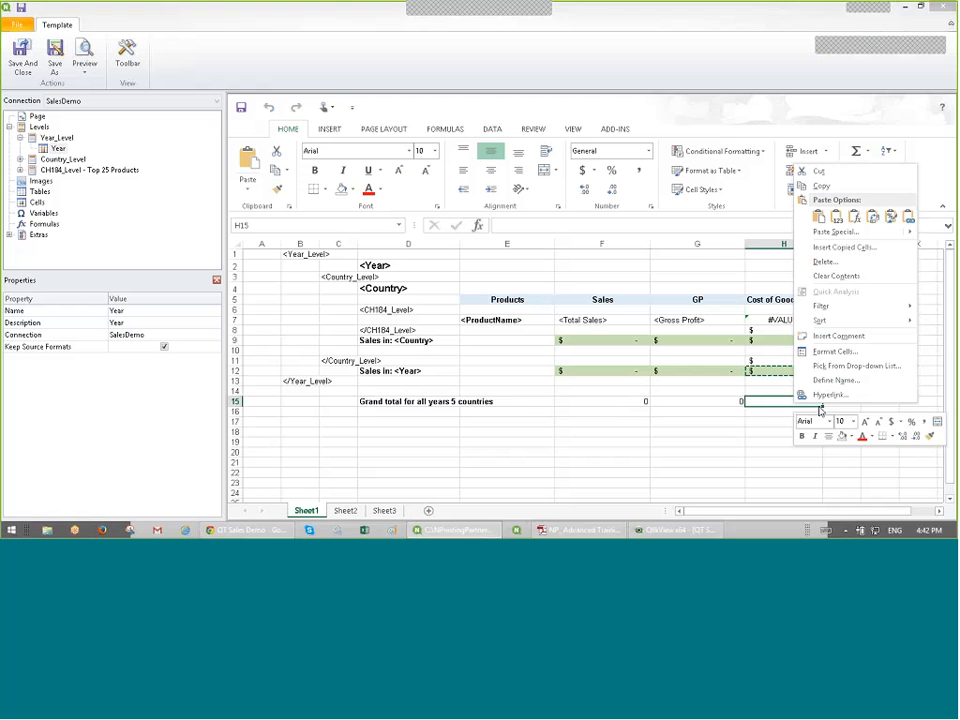
{"action": "left_click", "coordinate": [818, 217]}
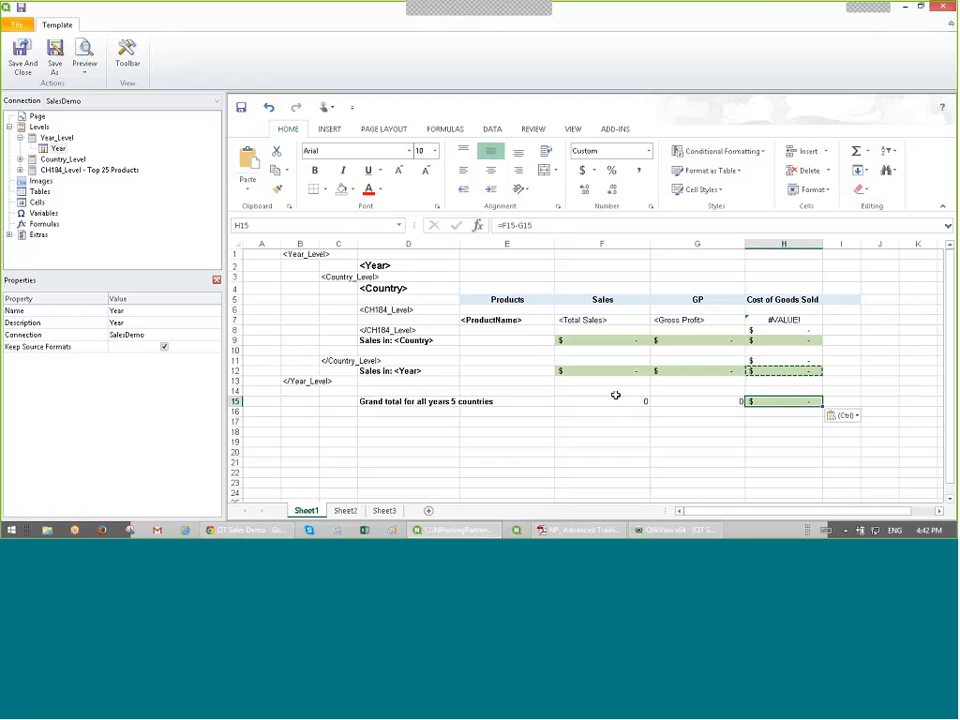
Step: Copy the formatting of the country Sales subtotal in F9 onto the grand total cells F15:G15
{"action": "left_click_drag", "start_coordinate": [595, 401], "coordinate": [697, 401]}
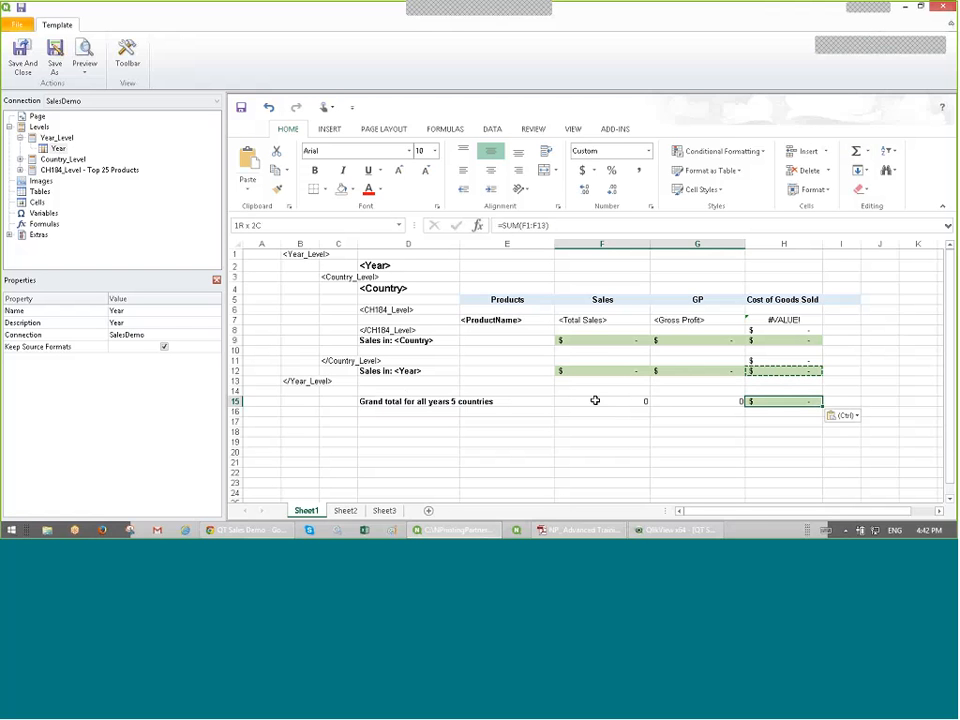
{"action": "left_click", "coordinate": [597, 341]}
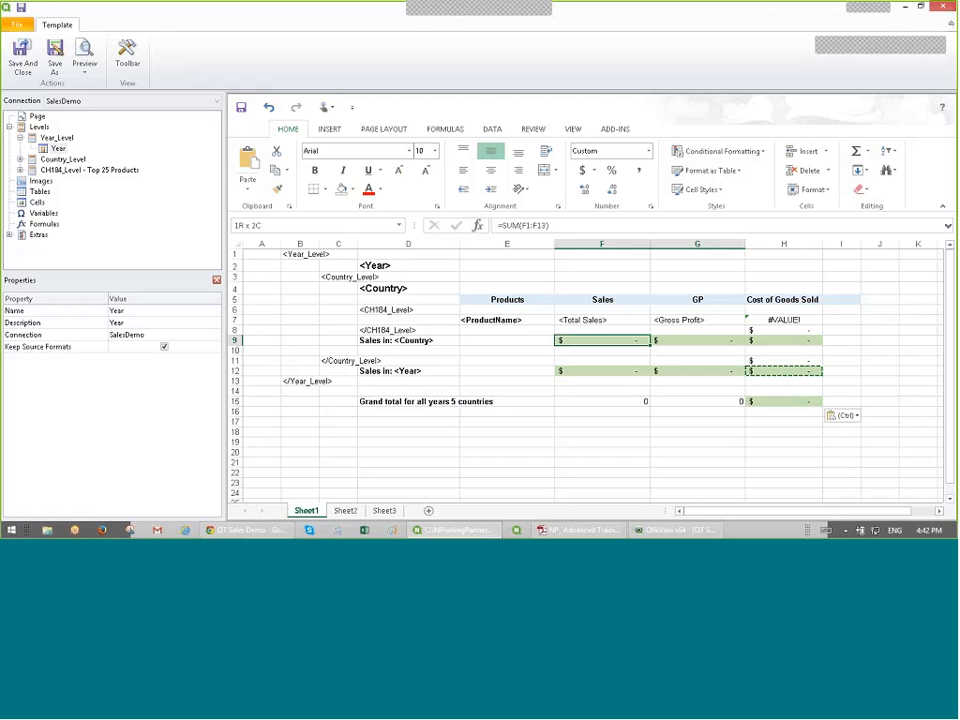
{"action": "left_click", "coordinate": [278, 189]}
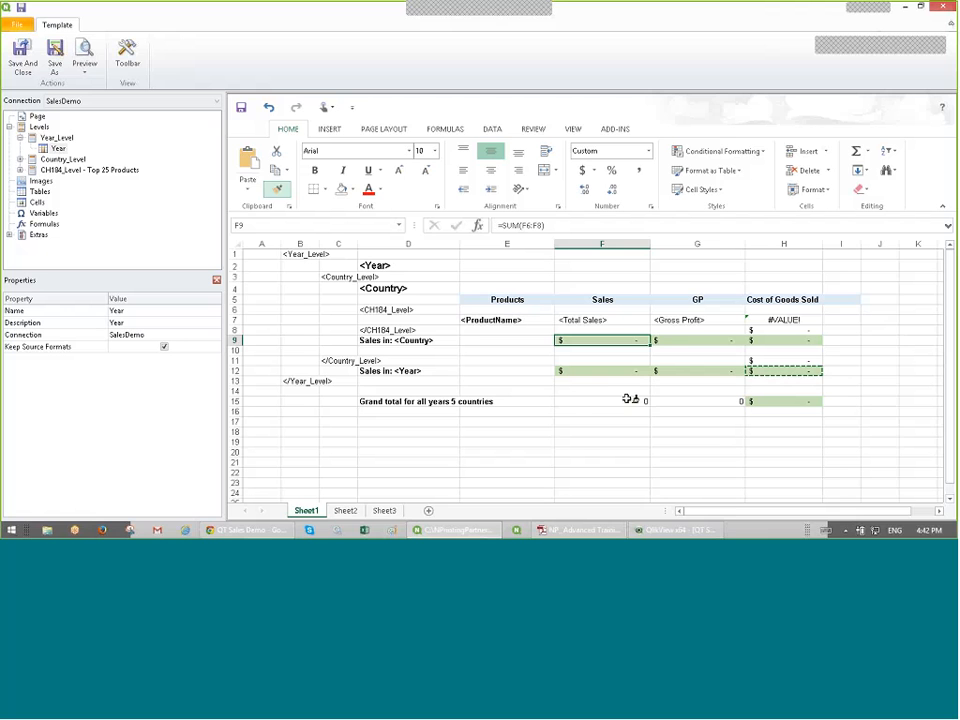
{"action": "left_click_drag", "start_coordinate": [628, 399], "coordinate": [697, 401]}
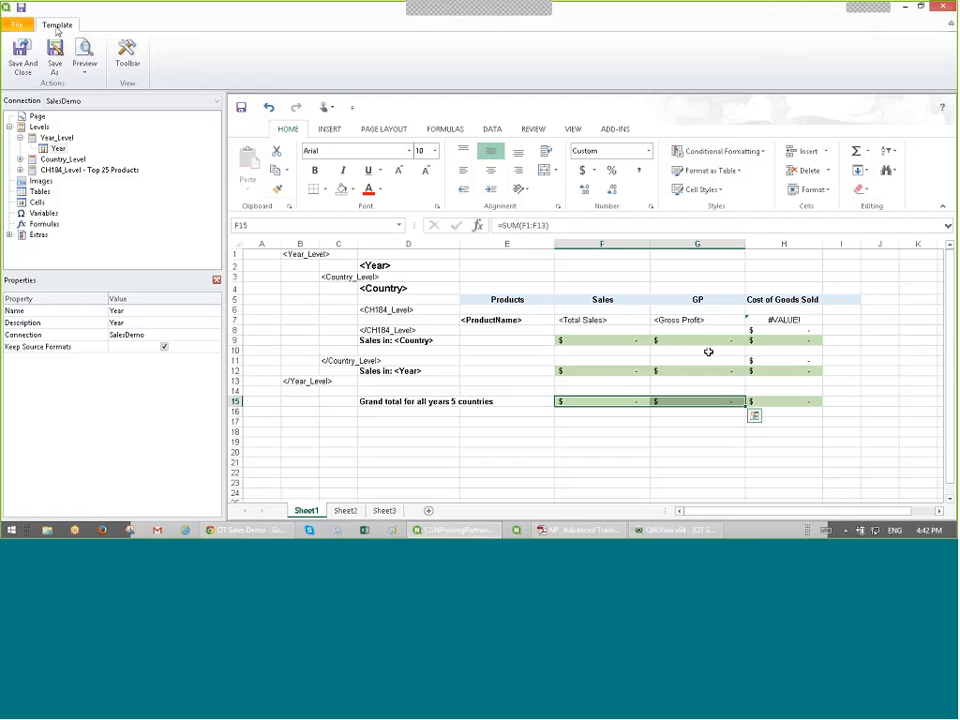
Step: Examine the grand totals and their formulas at the end of the report's Excel preview, and close it without saving
{"action": "left_click", "coordinate": [84, 55]}
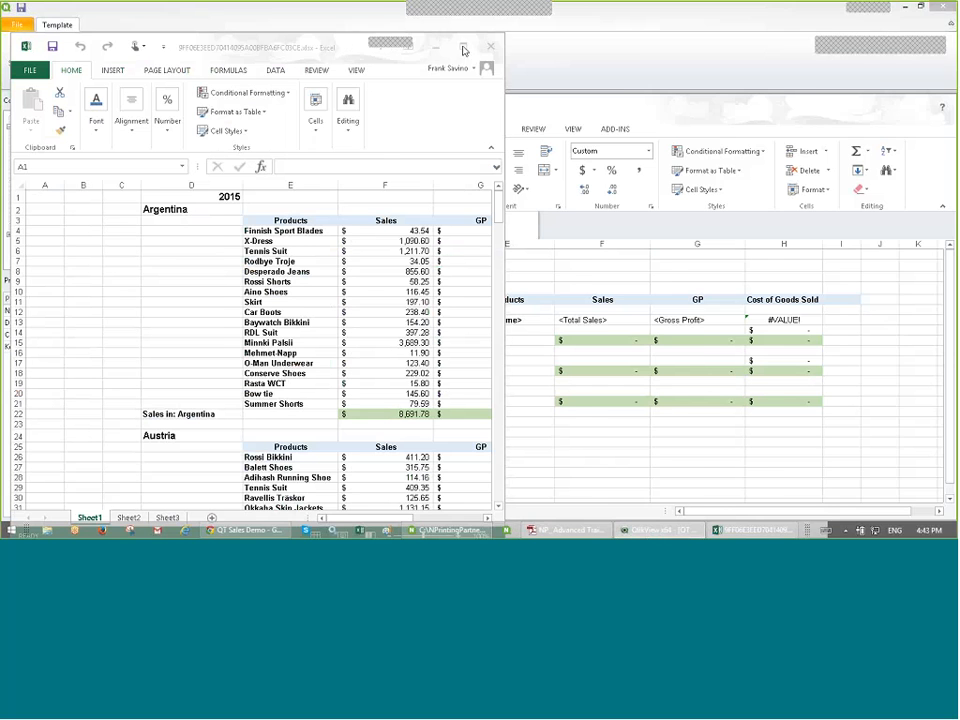
{"action": "double_click", "coordinate": [346, 46]}
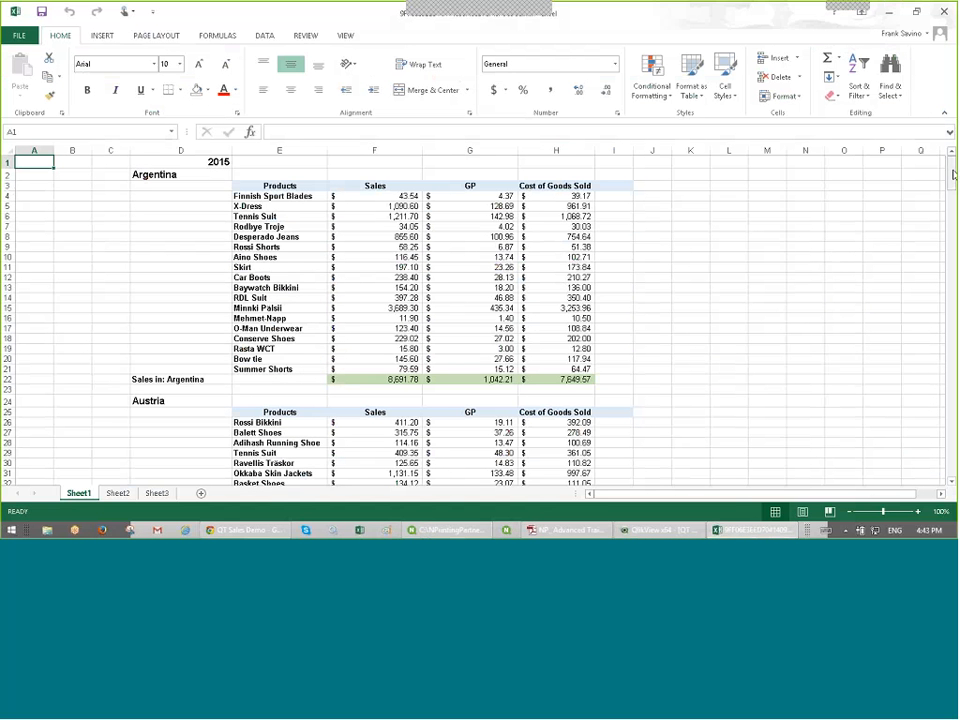
{"action": "left_click_drag", "start_coordinate": [953, 175], "coordinate": [955, 472]}
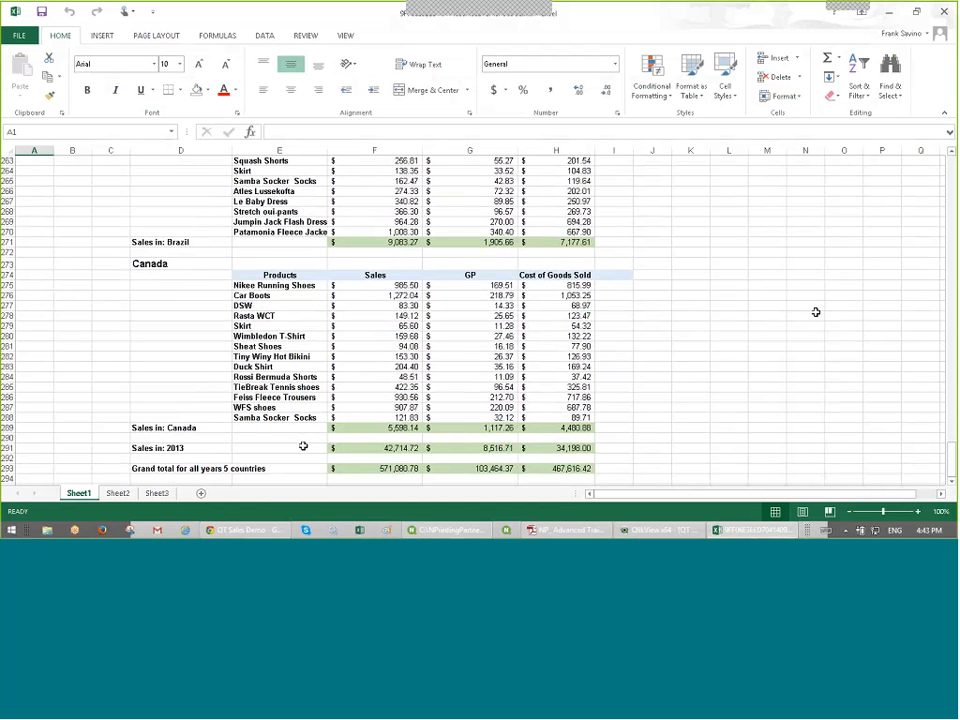
{"action": "left_click", "coordinate": [399, 469]}
{"action": "left_click", "coordinate": [478, 469]}
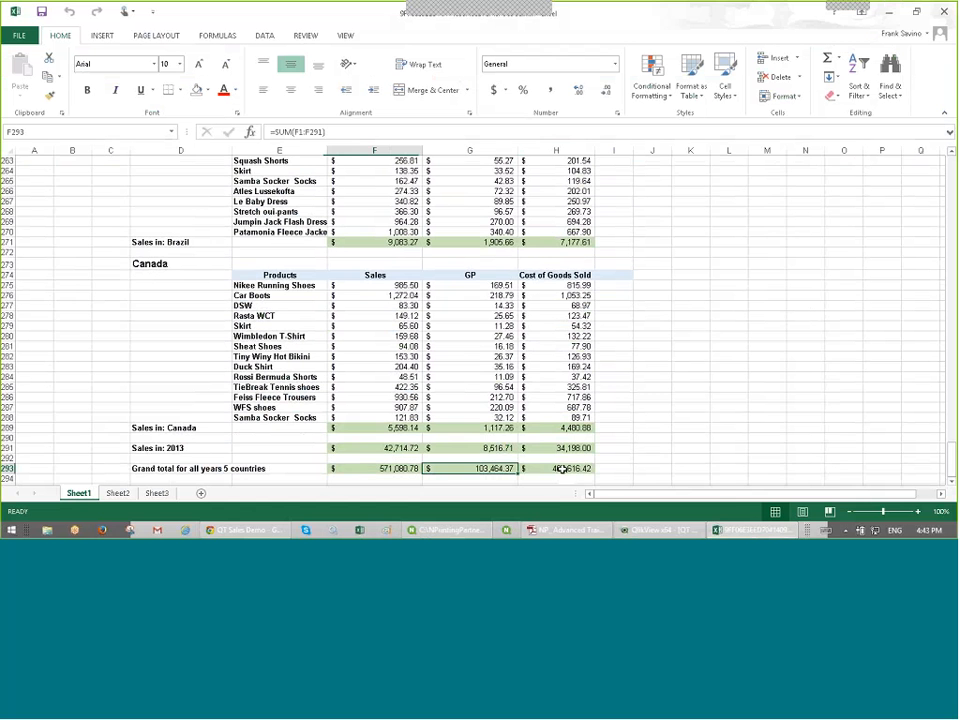
{"action": "left_click", "coordinate": [561, 469]}
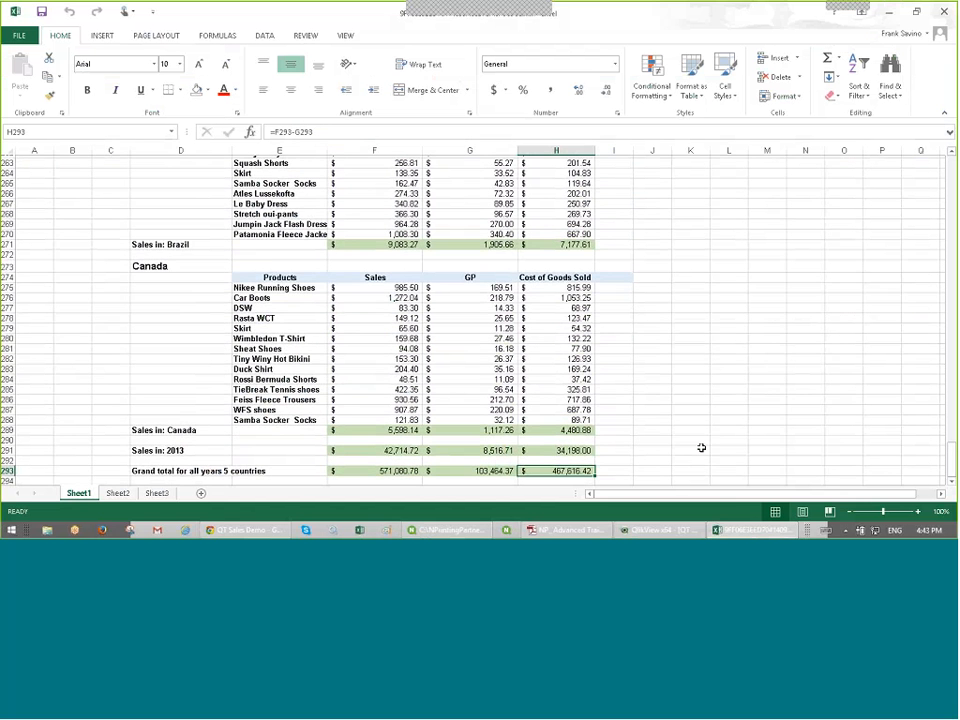
{"action": "scroll", "coordinate": [701, 448], "scroll_direction": "up", "scroll_amount": 20}
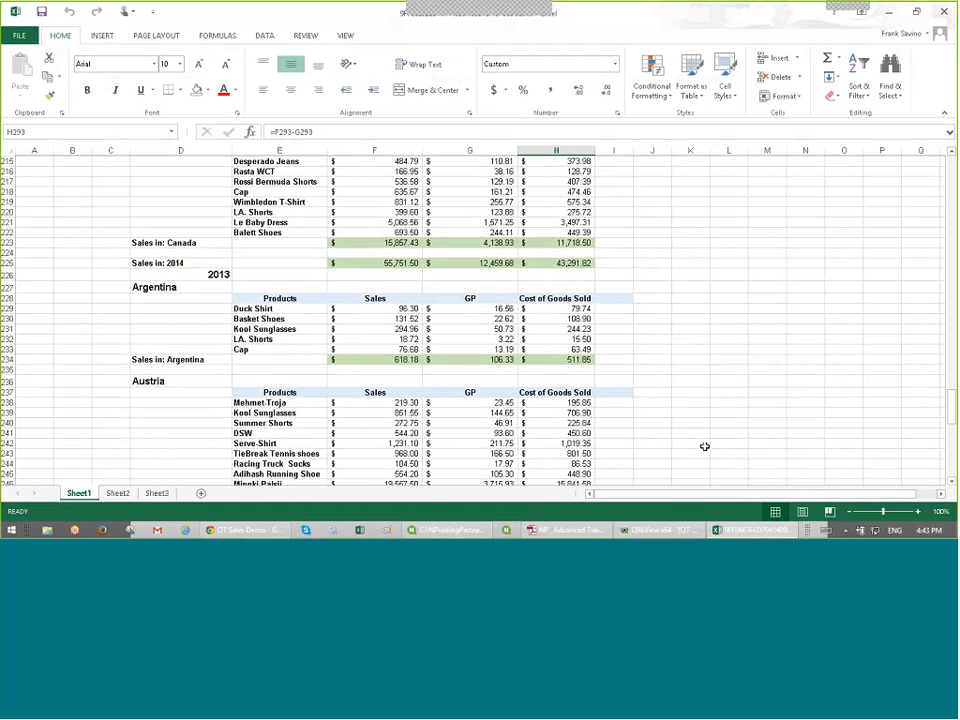
{"action": "left_click", "coordinate": [943, 12]}
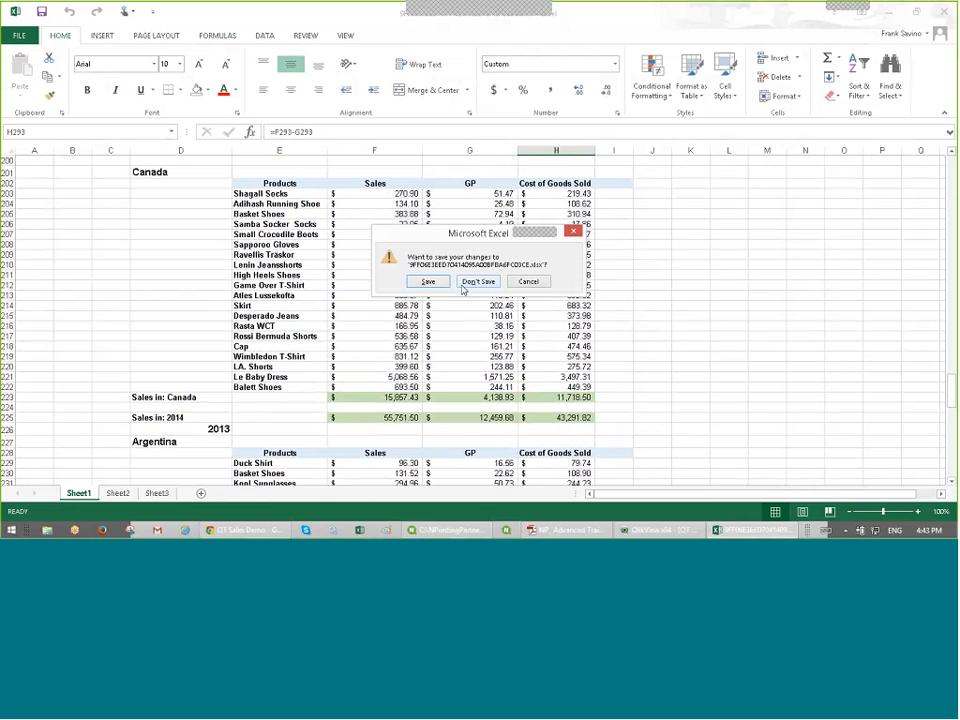
{"action": "left_click", "coordinate": [478, 282]}
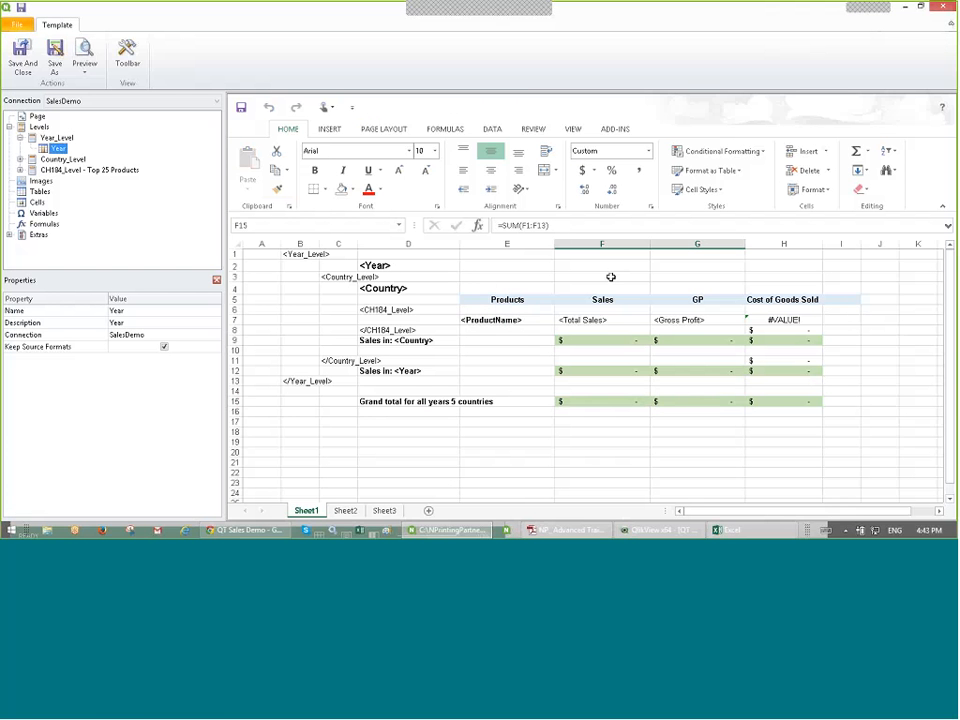
Step: Apply blue gradient-fill data bars as conditional formatting to the <Total Sales> cell F7
{"action": "left_click", "coordinate": [630, 319]}
{"action": "left_click_drag", "start_coordinate": [670, 315], "coordinate": [674, 319]}
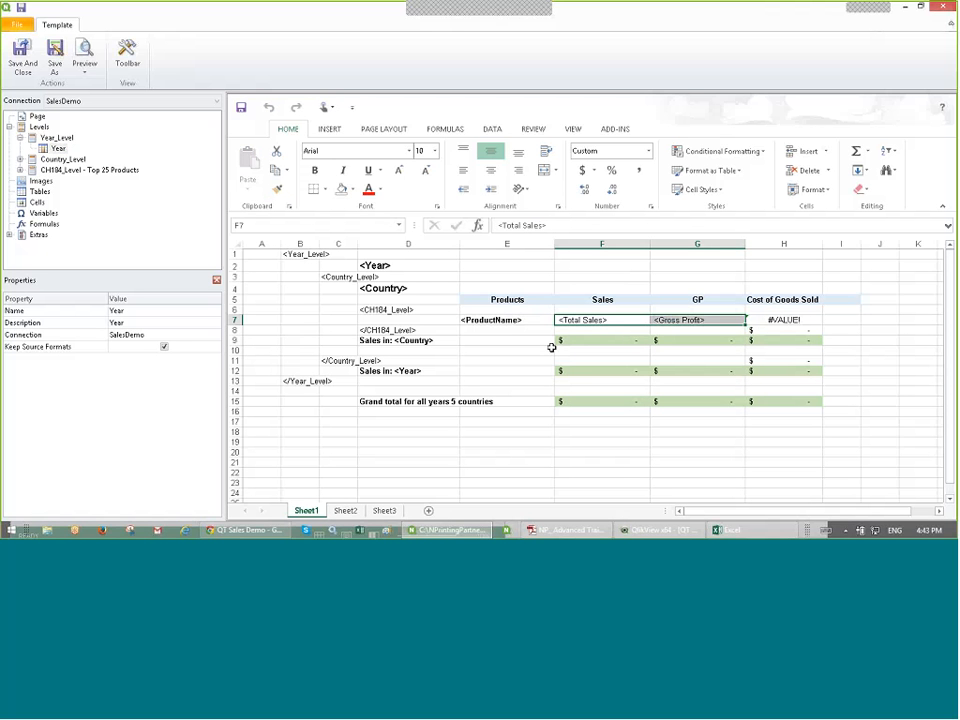
{"action": "left_click", "coordinate": [618, 319]}
{"action": "left_click_drag", "start_coordinate": [618, 319], "coordinate": [654, 318]}
{"action": "left_click", "coordinate": [623, 320]}
{"action": "left_click", "coordinate": [718, 151]}
{"action": "mouse_move", "coordinate": [754, 204]}
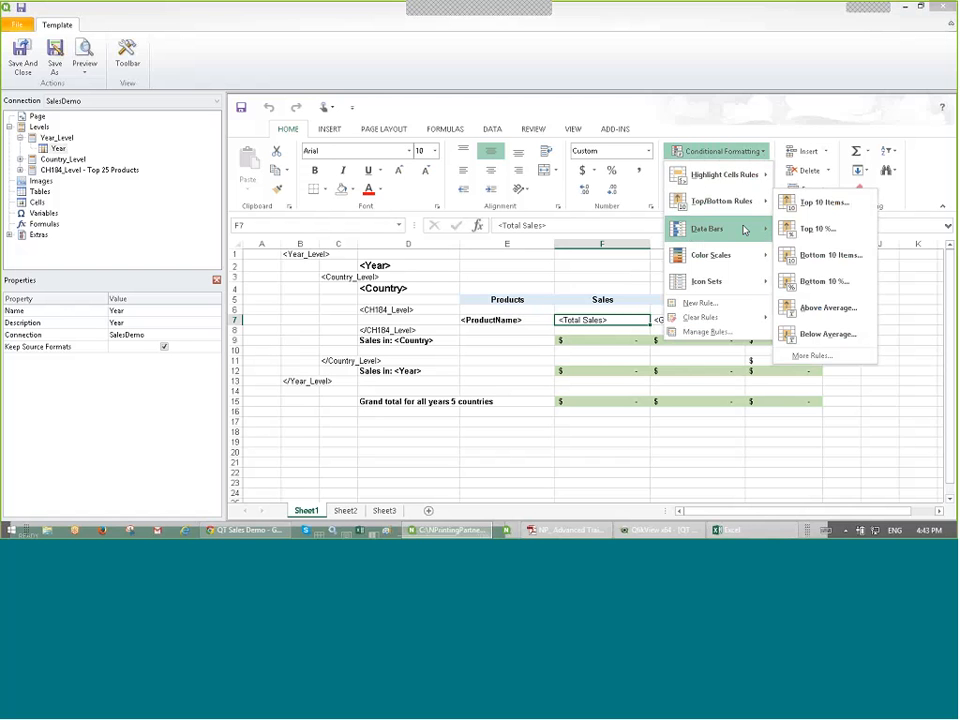
{"action": "mouse_move", "coordinate": [742, 229]}
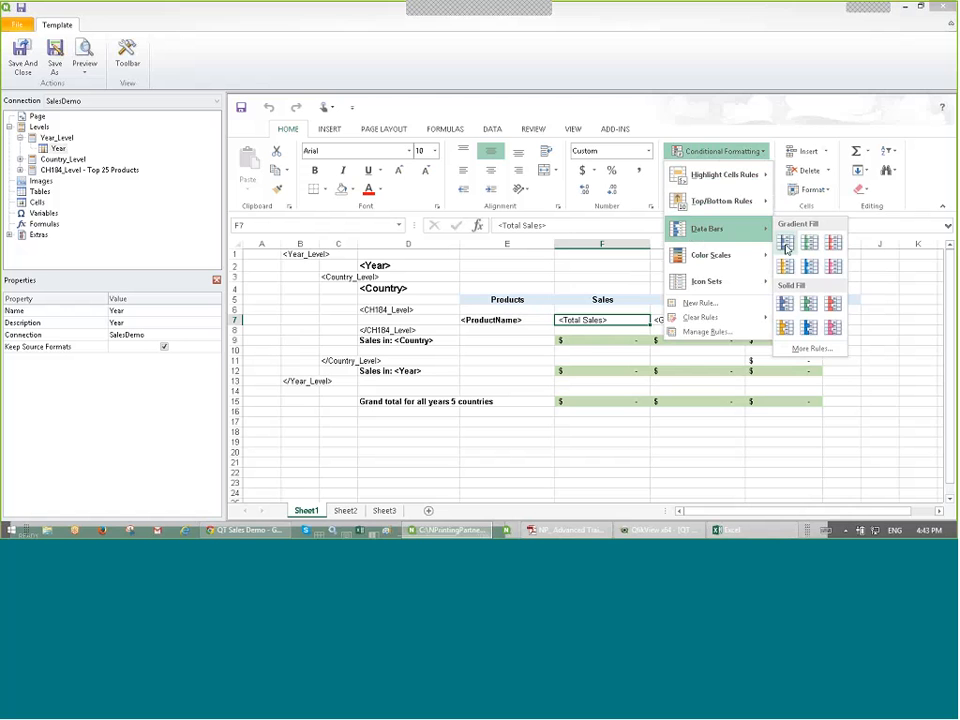
{"action": "left_click", "coordinate": [786, 248]}
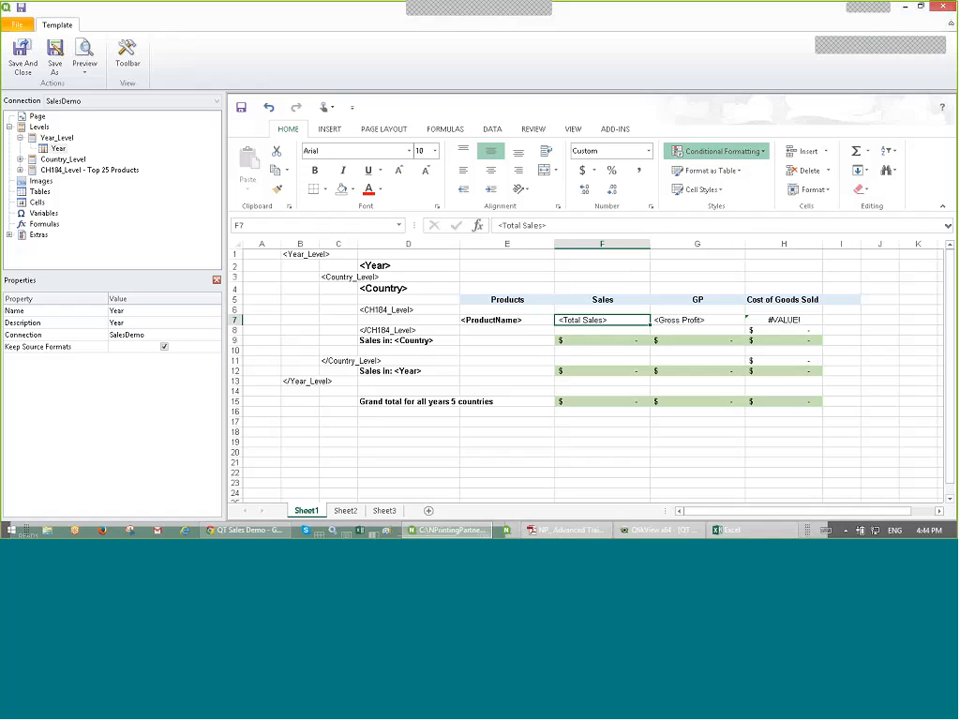
Step: Apply the Green-White color scale as conditional formatting to the <Gross Profit> cell G7
{"action": "left_click", "coordinate": [697, 320]}
{"action": "left_click", "coordinate": [763, 151]}
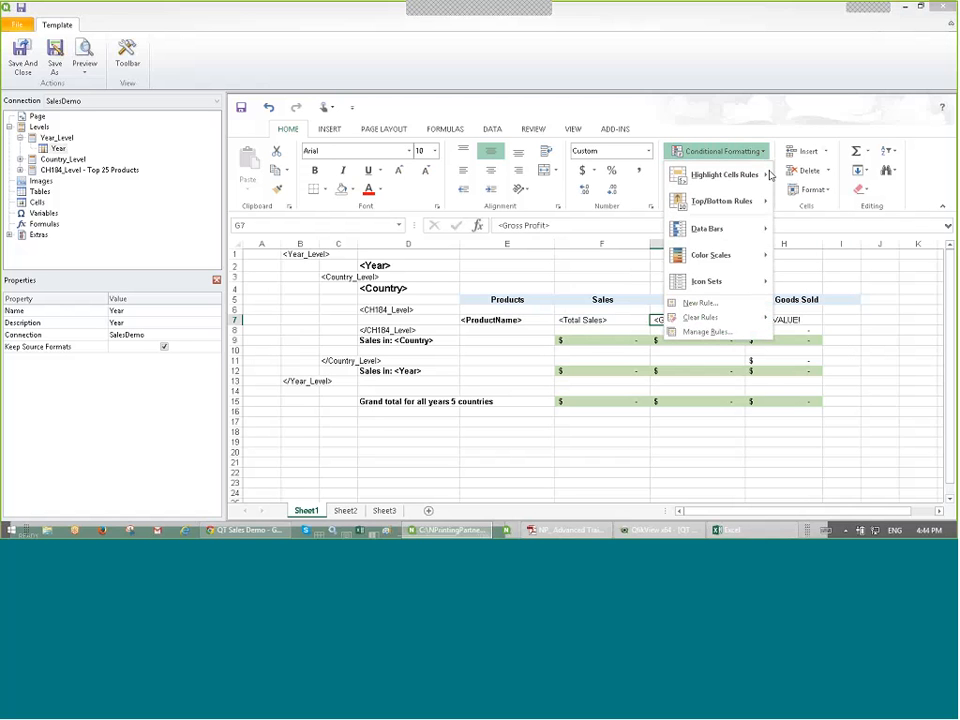
{"action": "mouse_move", "coordinate": [760, 255]}
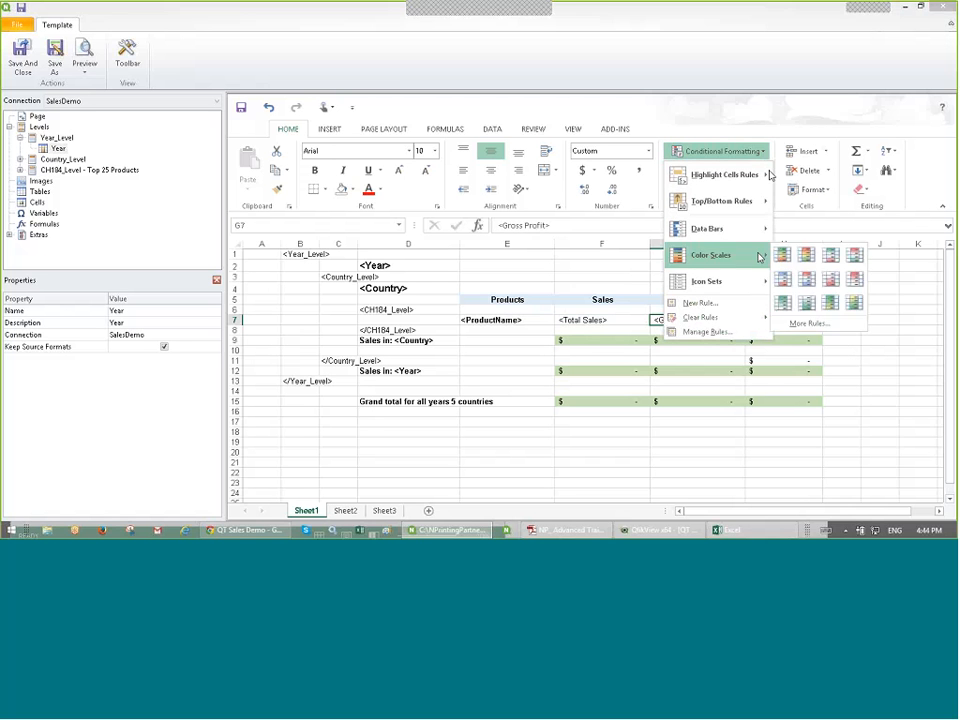
{"action": "left_click", "coordinate": [788, 310]}
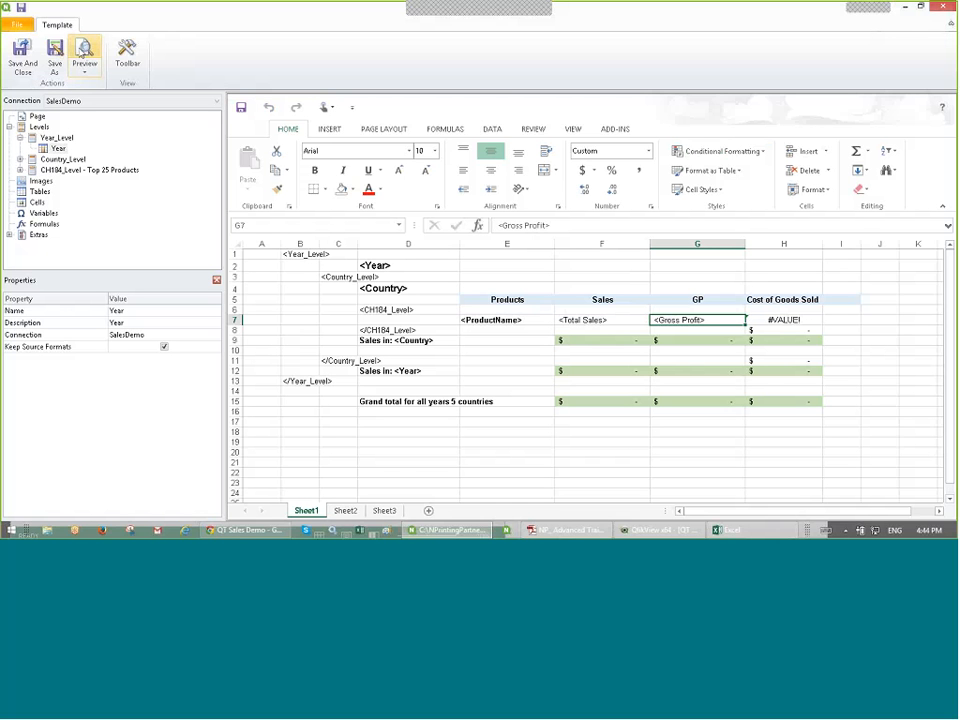
Step: Generate the report's Excel preview, checking the QlikView document while it runs, and maximize the preview window
{"action": "left_click", "coordinate": [85, 55]}
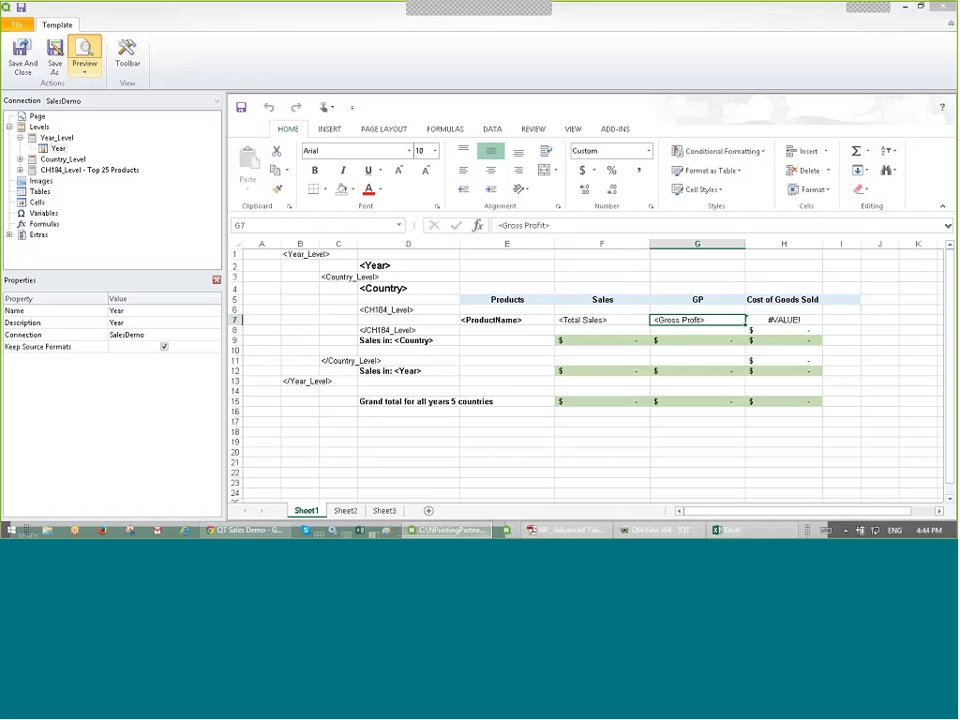
{"action": "left_click", "coordinate": [689, 534]}
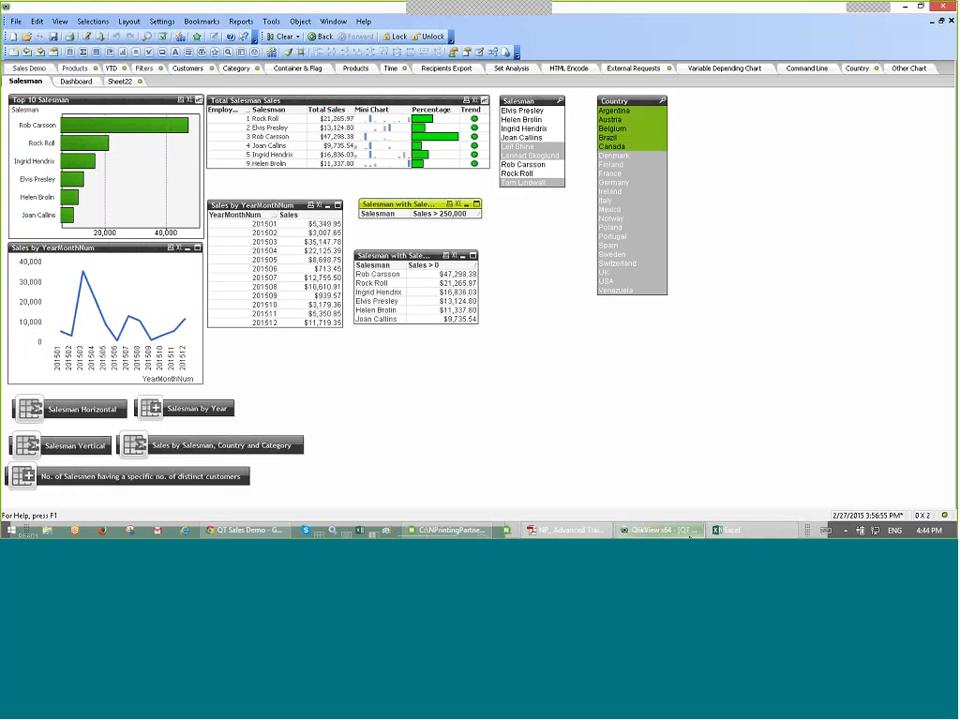
{"action": "left_click", "coordinate": [907, 7]}
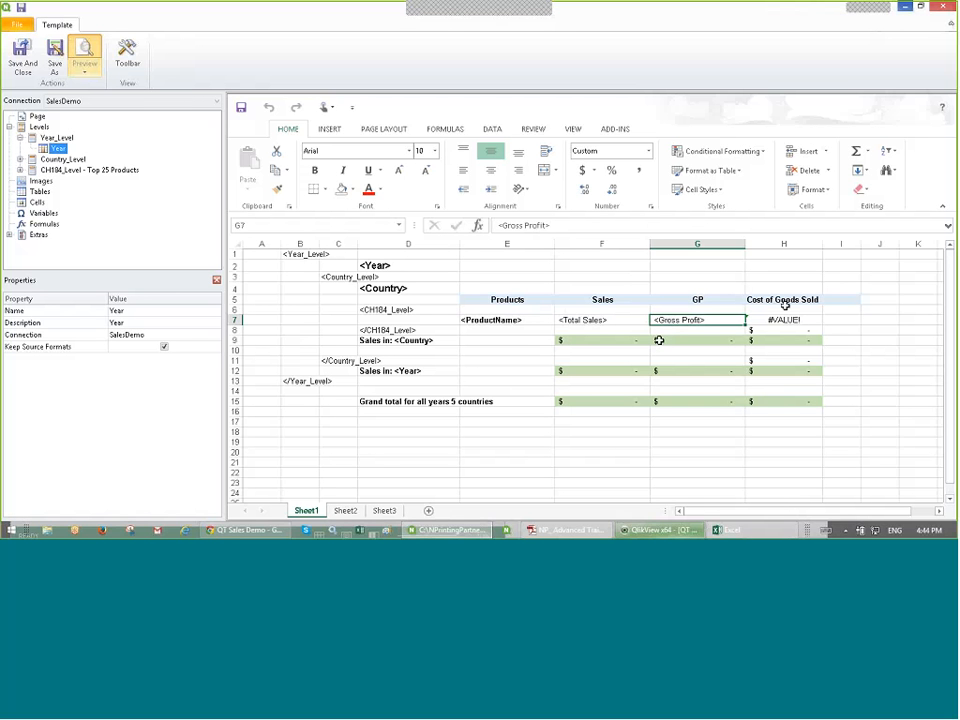
{"action": "mouse_move", "coordinate": [665, 530]}
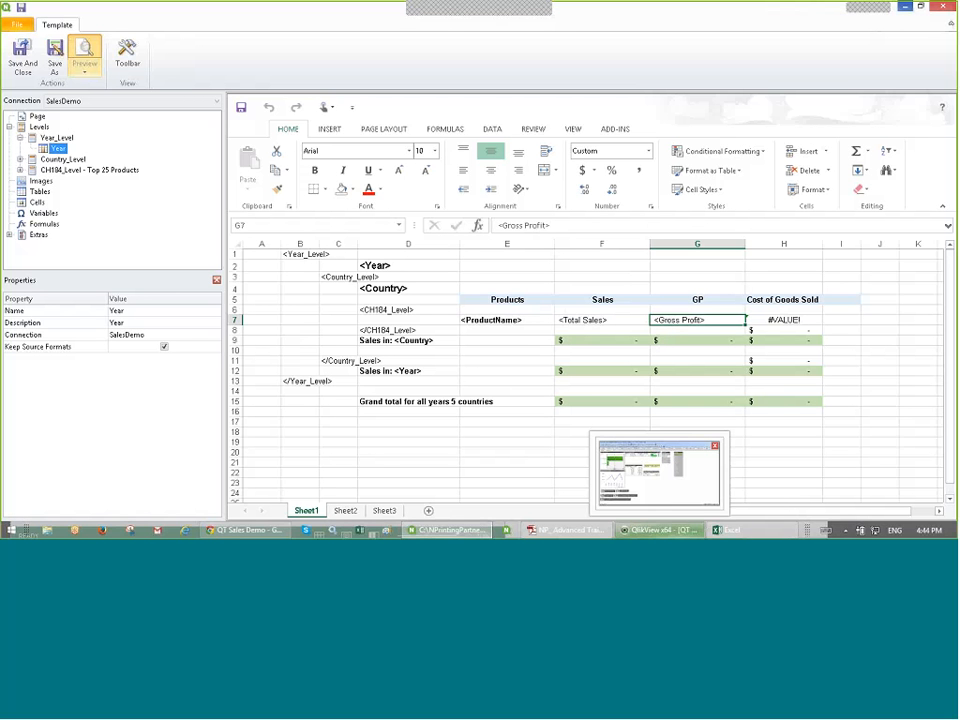
{"action": "left_click", "coordinate": [688, 506]}
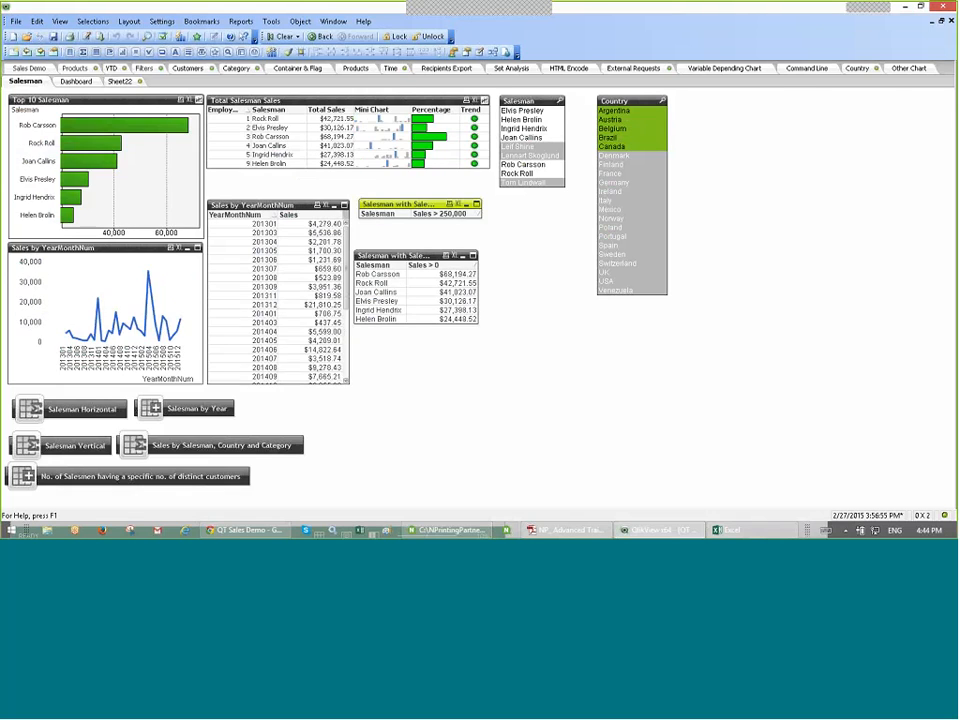
{"action": "left_click", "coordinate": [463, 49]}
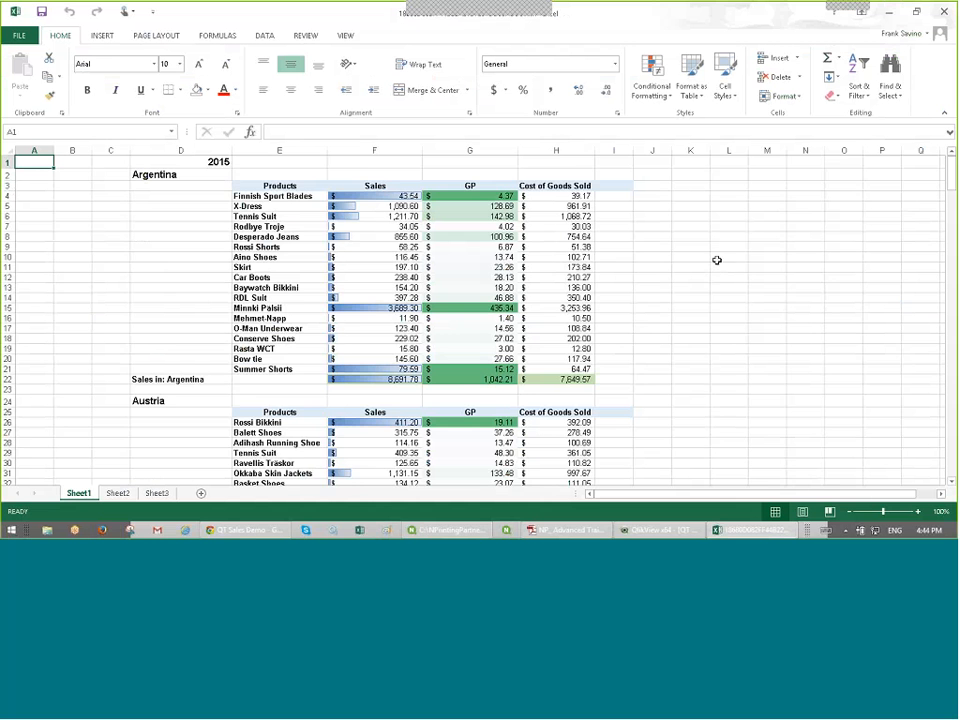
Step: Examine the Sales data bars and the GP color scale across the country tables in the preview
{"action": "scroll", "coordinate": [717, 260], "scroll_direction": "down", "scroll_amount": 1}
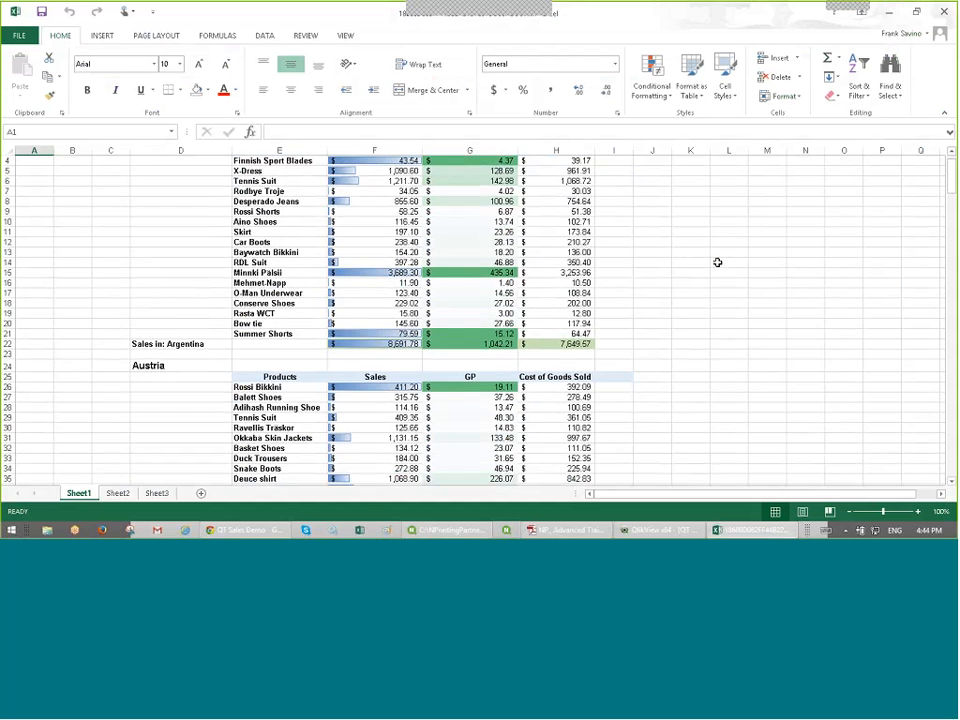
{"action": "scroll", "coordinate": [399, 268], "scroll_direction": "up", "scroll_amount": 1}
{"action": "scroll", "coordinate": [403, 272], "scroll_direction": "up", "scroll_amount": 1}
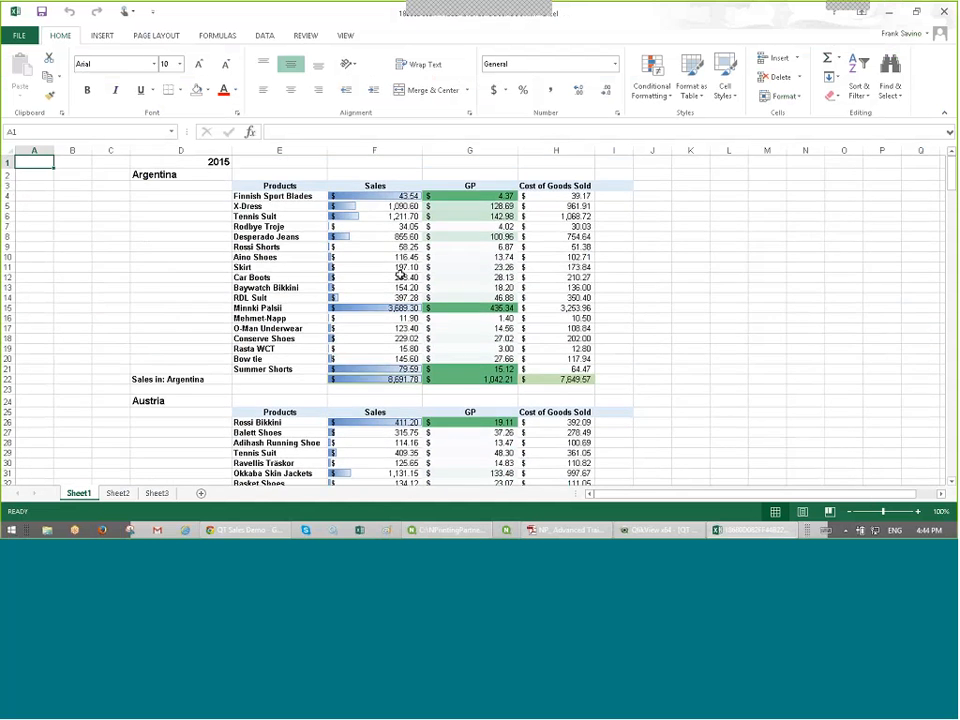
{"action": "scroll", "coordinate": [510, 270], "scroll_direction": "down", "scroll_amount": 10}
{"action": "scroll", "coordinate": [513, 272], "scroll_direction": "down", "scroll_amount": 13}
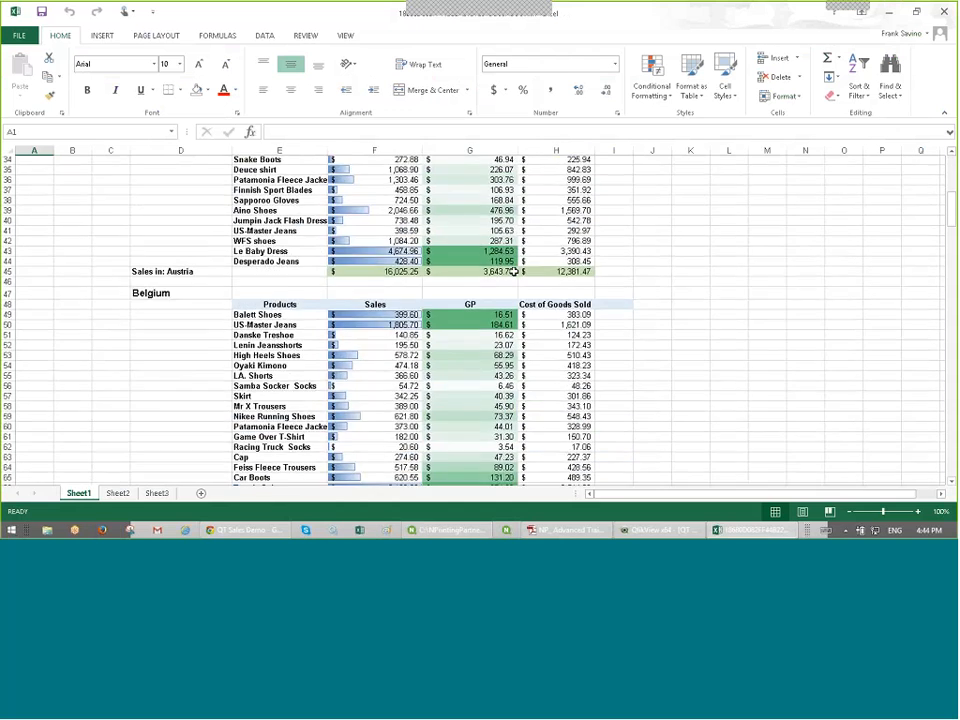
{"action": "scroll", "coordinate": [516, 272], "scroll_direction": "down", "scroll_amount": 13}
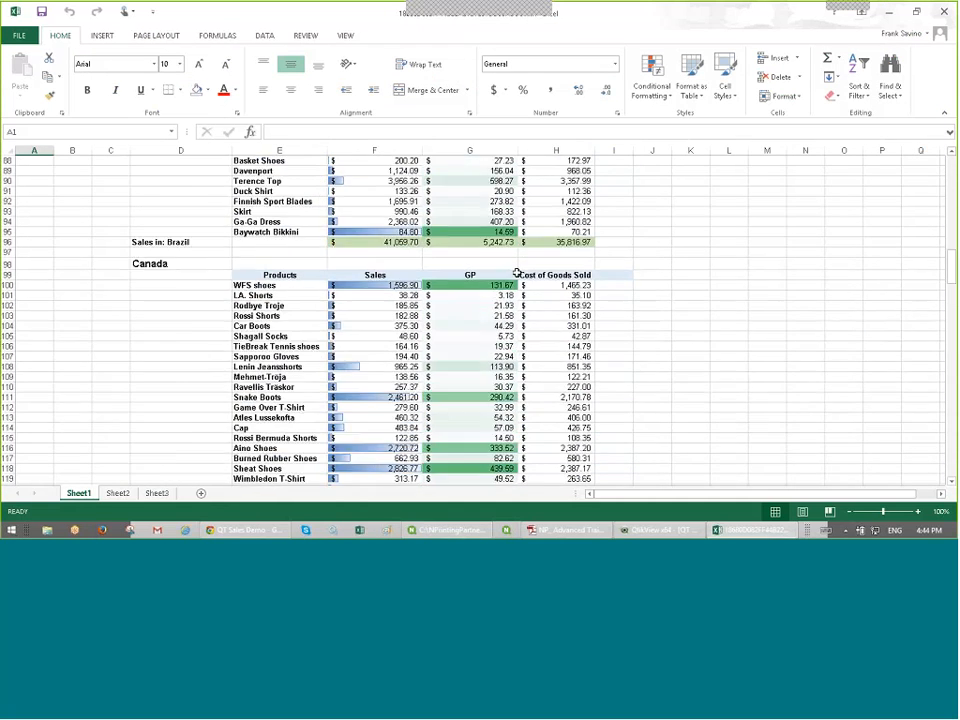
{"action": "scroll", "coordinate": [516, 272], "scroll_direction": "up", "scroll_amount": 3}
{"action": "scroll", "coordinate": [516, 272], "scroll_direction": "up", "scroll_amount": 20}
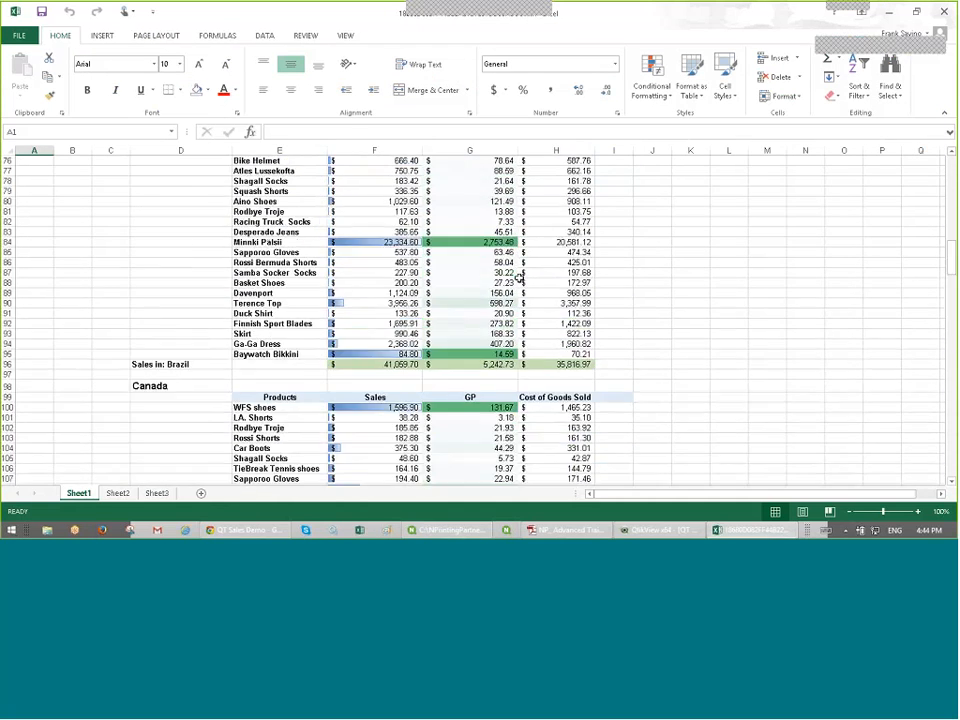
{"action": "scroll", "coordinate": [530, 279], "scroll_direction": "up", "scroll_amount": 4}
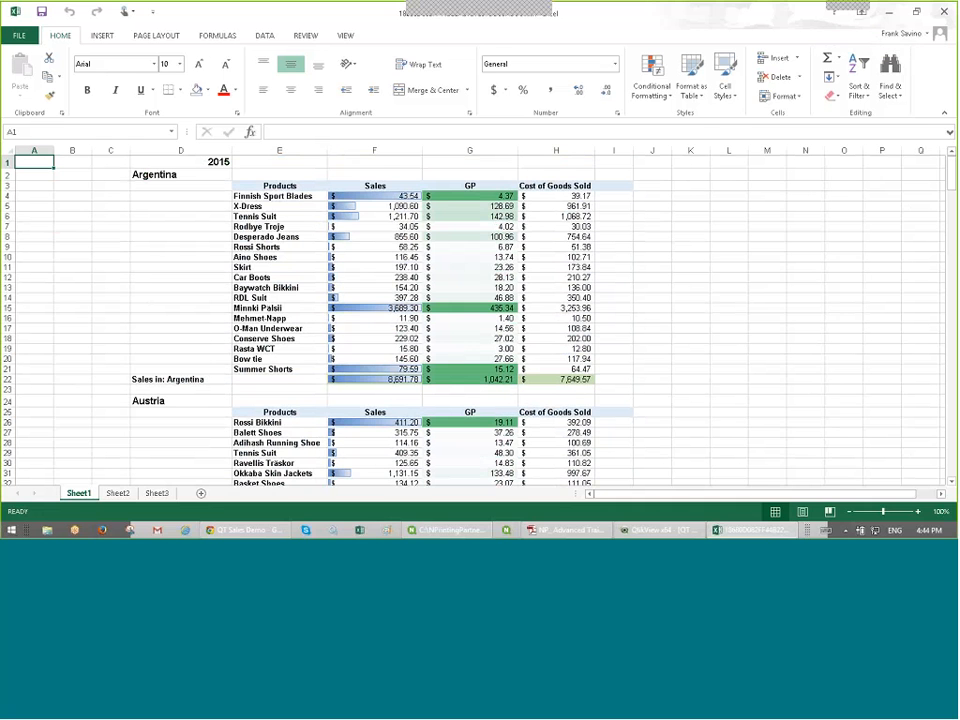
Step: Close the Excel preview without saving it, and save and close the report template and its report
{"action": "left_click", "coordinate": [944, 11]}
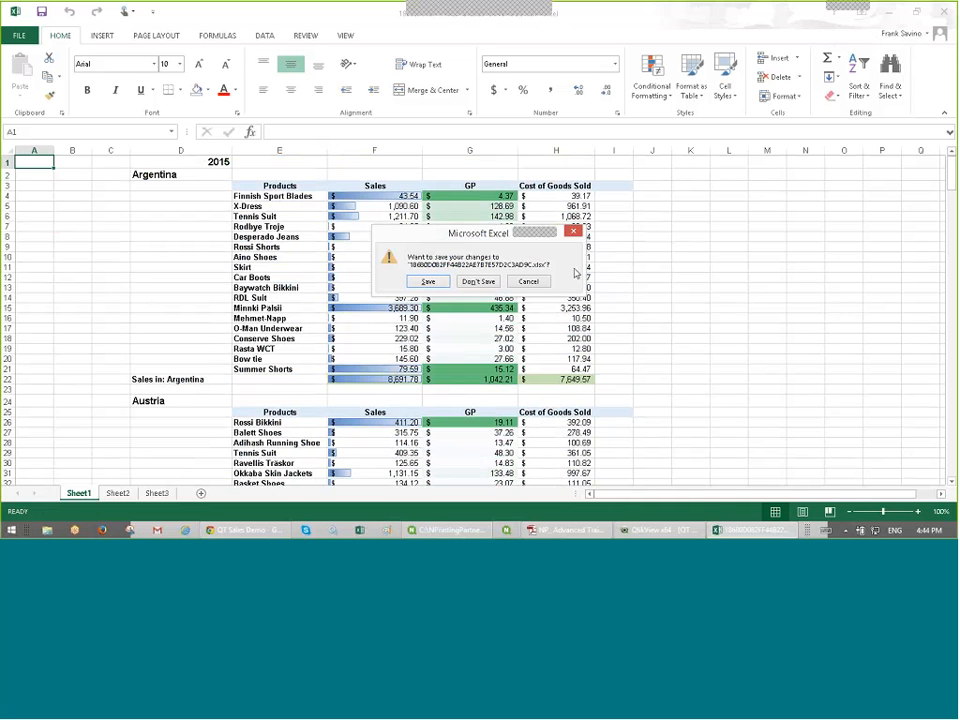
{"action": "left_click", "coordinate": [478, 281]}
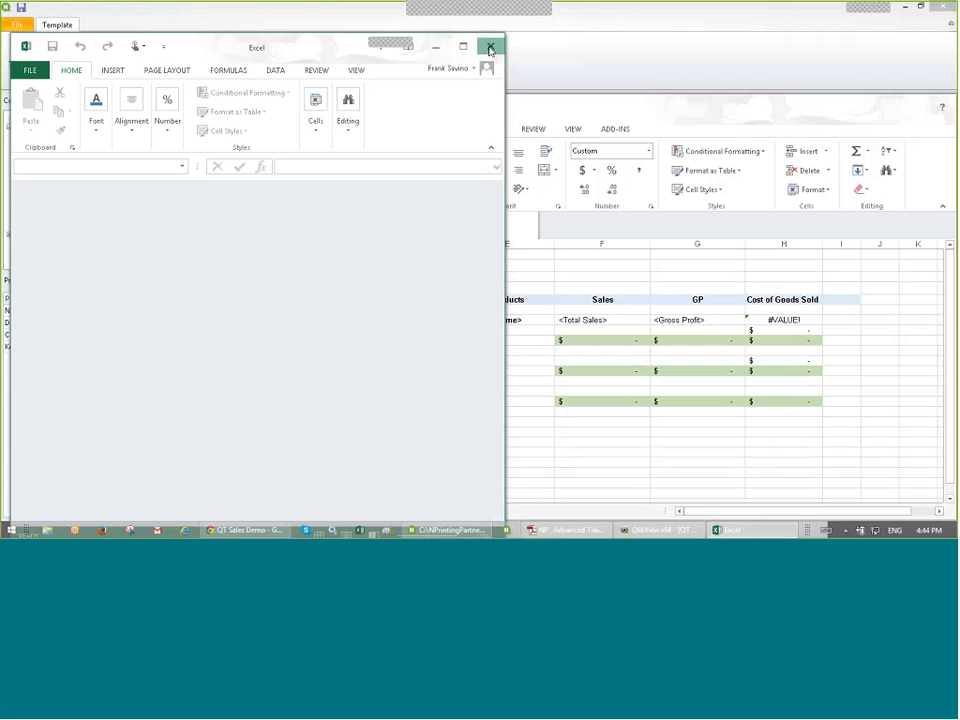
{"action": "left_click", "coordinate": [490, 46]}
{"action": "left_click", "coordinate": [14, 60]}
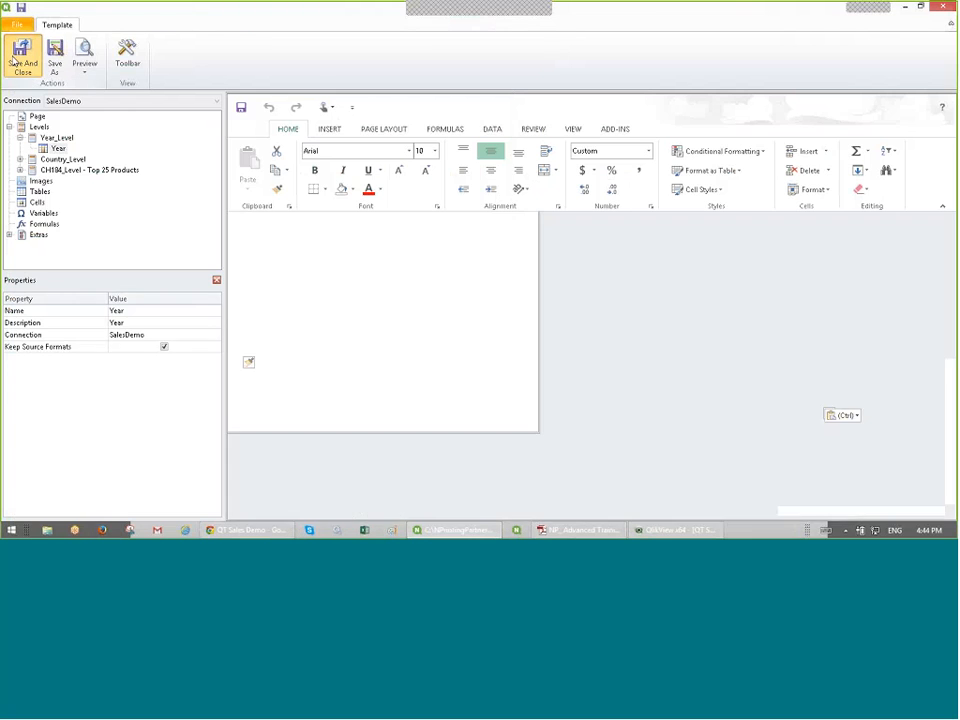
{"action": "left_click", "coordinate": [17, 53]}
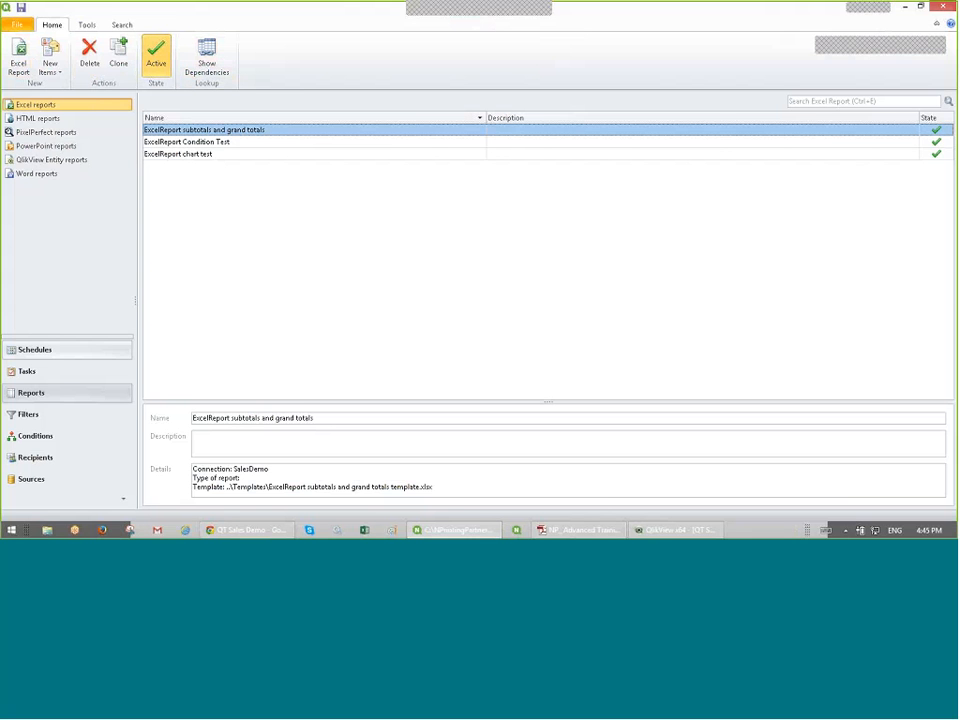
Step: Create a new source connection and set its QlikView document to SalesCompass.qvw from the QVWs folder
{"action": "left_click", "coordinate": [70, 484]}
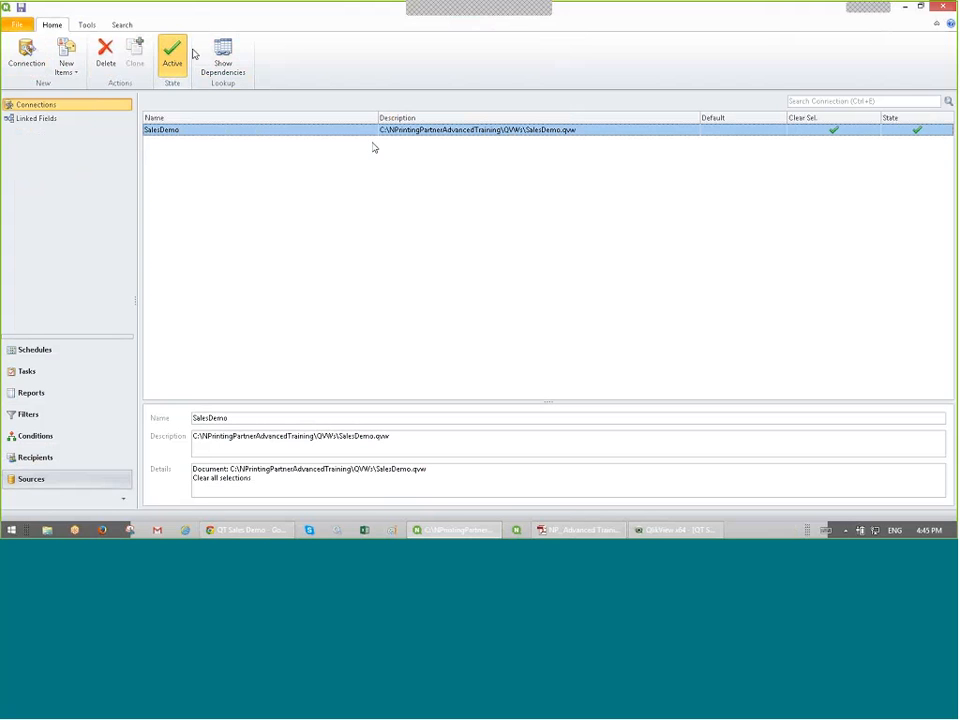
{"action": "left_click", "coordinate": [40, 60]}
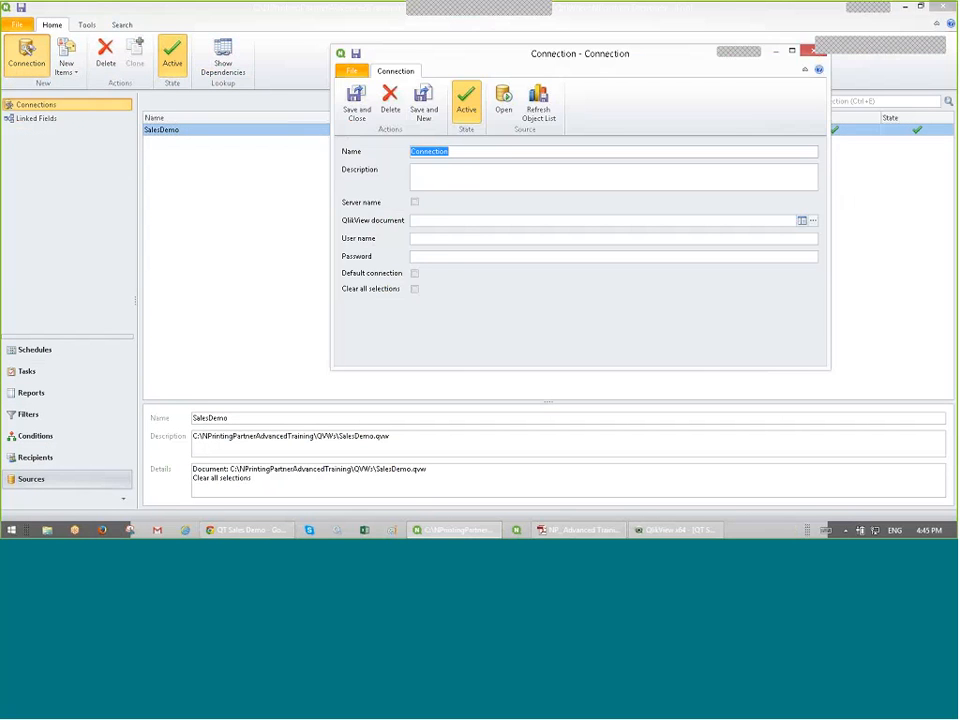
{"action": "left_click", "coordinate": [814, 222]}
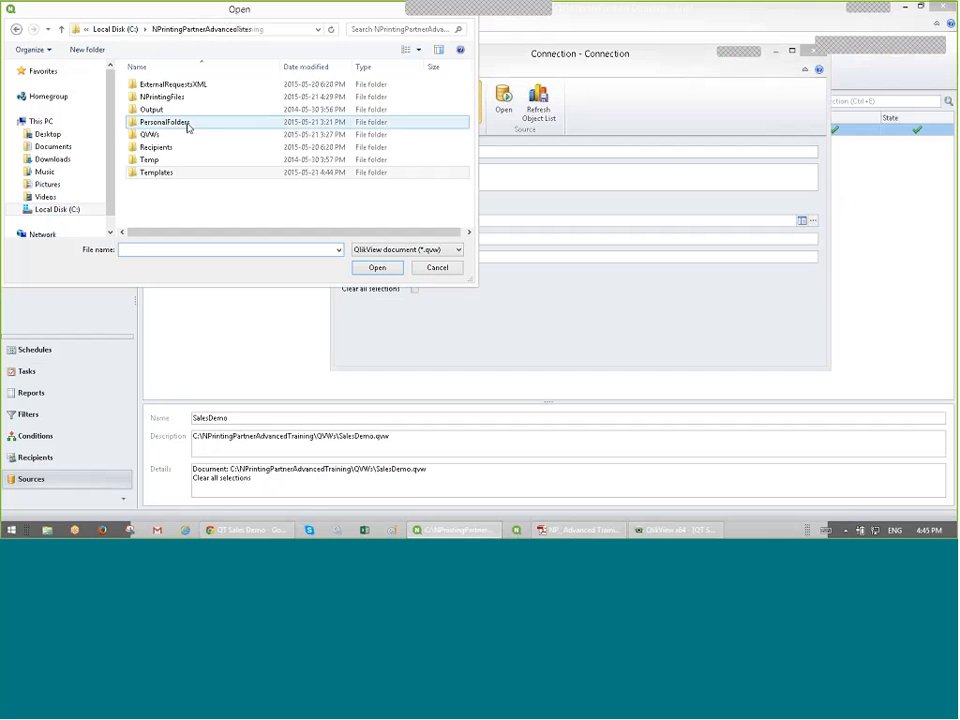
{"action": "double_click", "coordinate": [188, 134]}
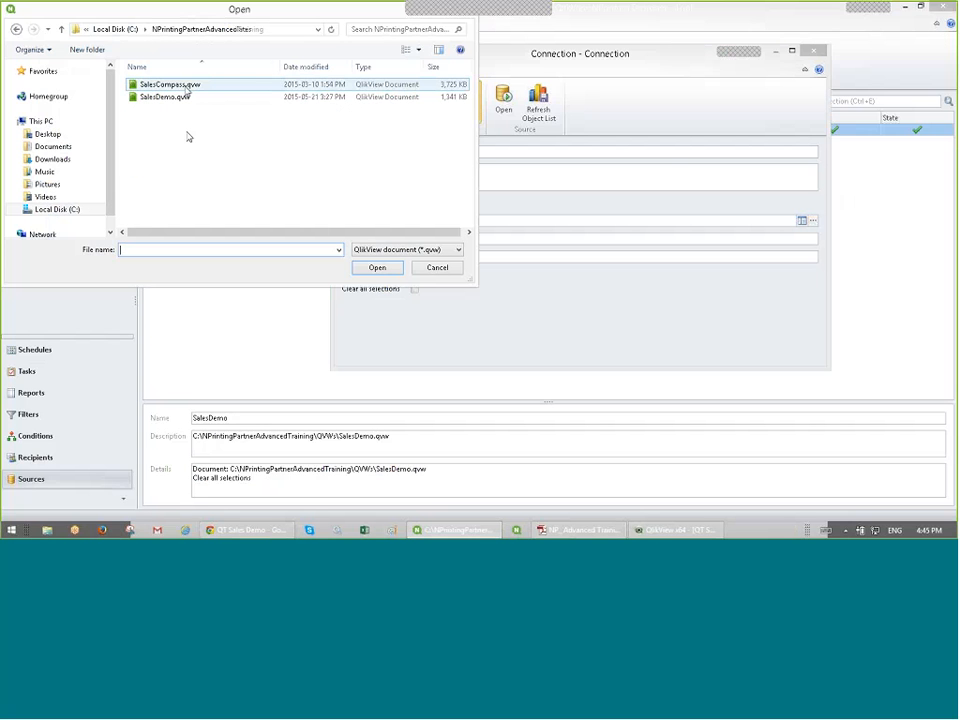
{"action": "double_click", "coordinate": [180, 86]}
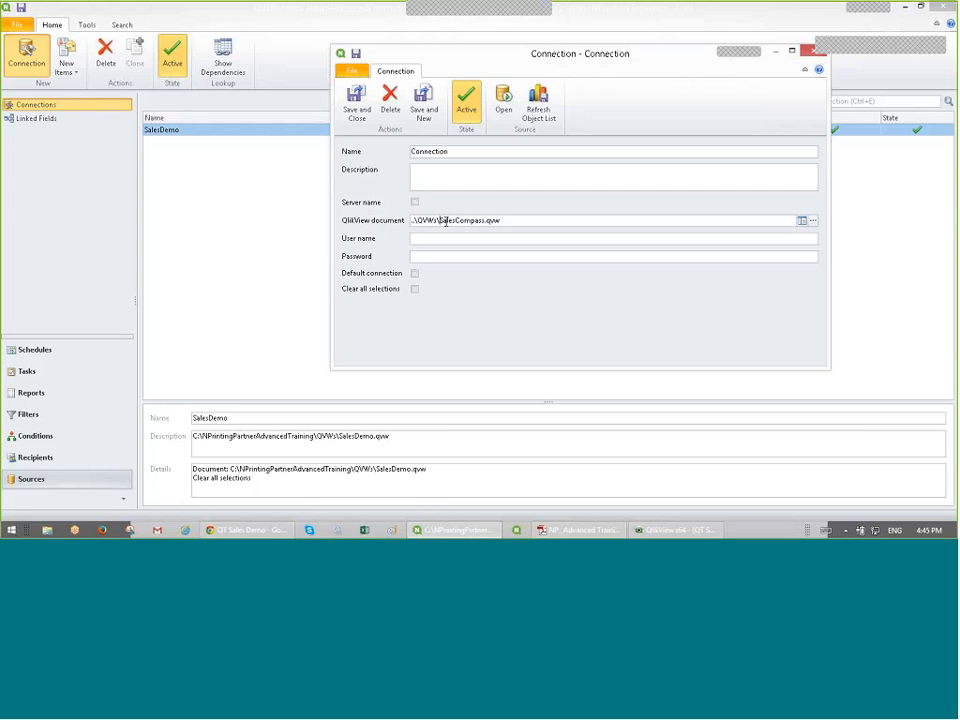
Step: Copy SalesCompass from the QlikView document path and paste it as the connection's name
{"action": "left_click_drag", "start_coordinate": [439, 220], "coordinate": [484, 220]}
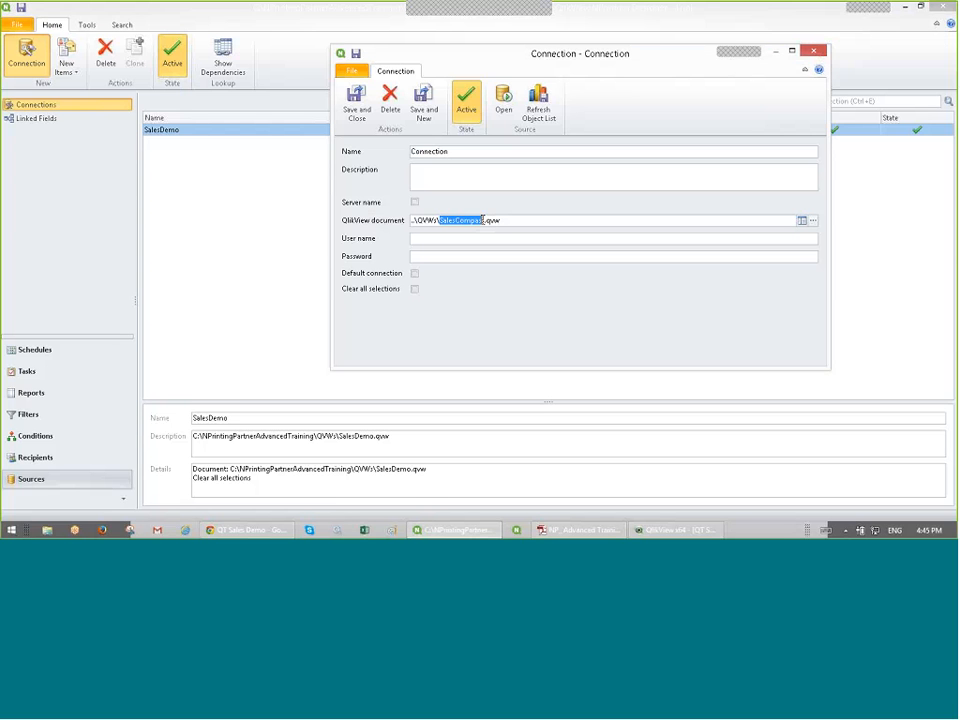
{"action": "right_click", "coordinate": [484, 220]}
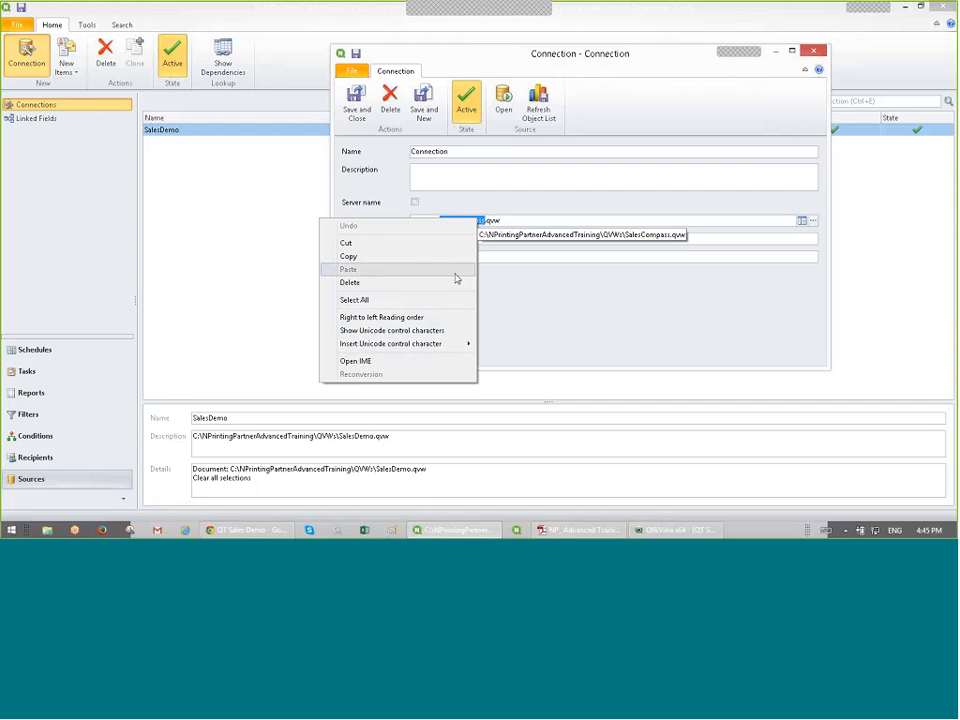
{"action": "left_click", "coordinate": [452, 257]}
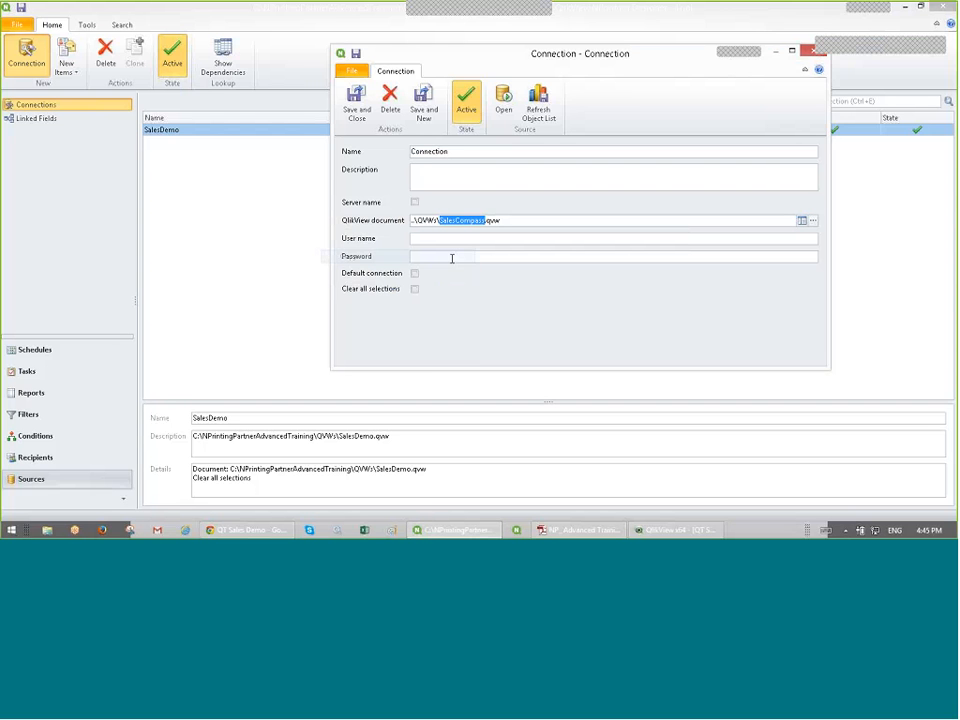
{"action": "double_click", "coordinate": [412, 152]}
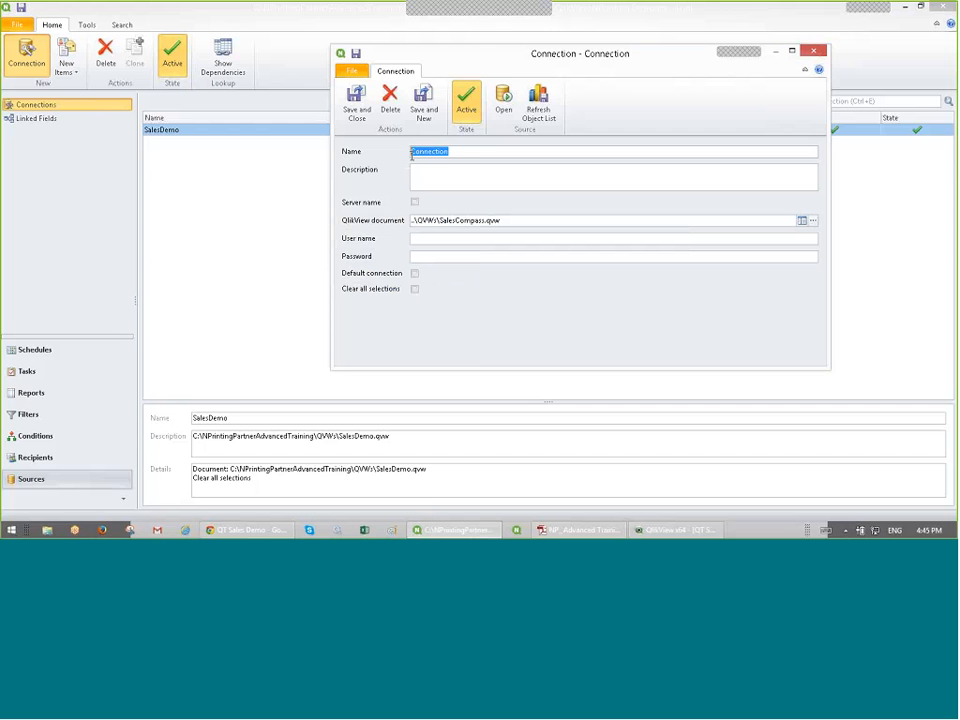
{"action": "key", "text": "ctrl+v"}
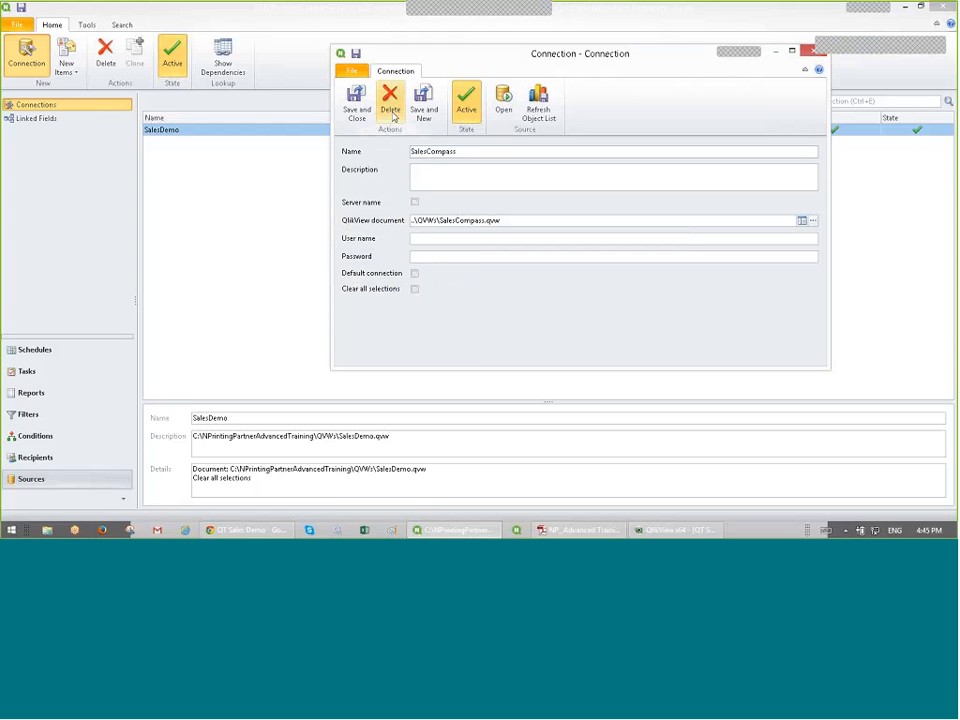
Step: Save and close the SalesCompass connection, creating an object list for it
{"action": "left_click", "coordinate": [356, 105]}
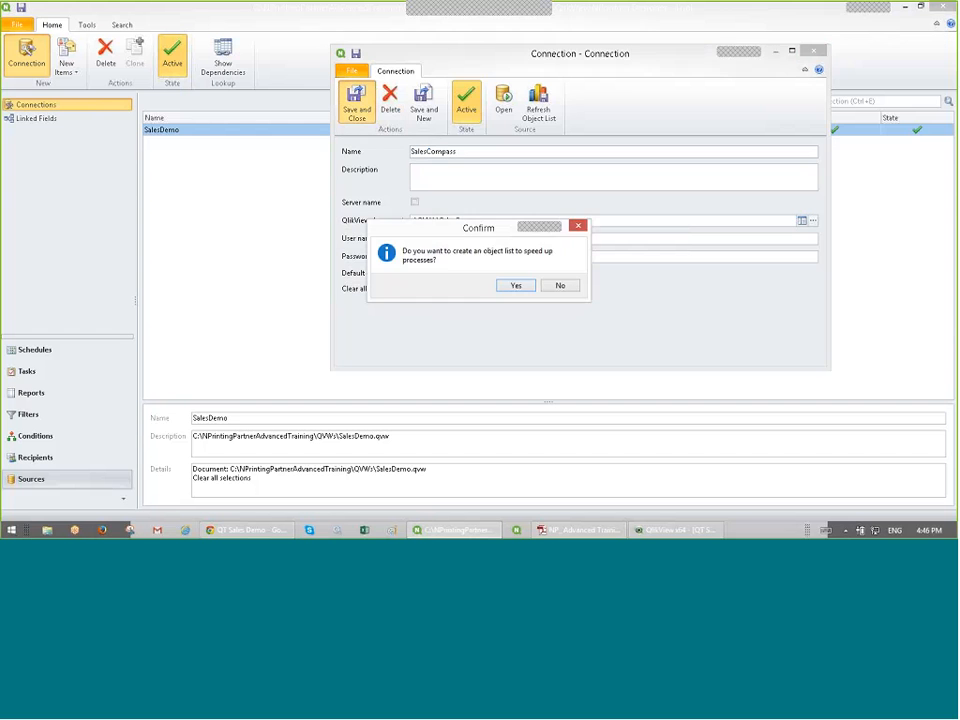
{"action": "left_click", "coordinate": [527, 287]}
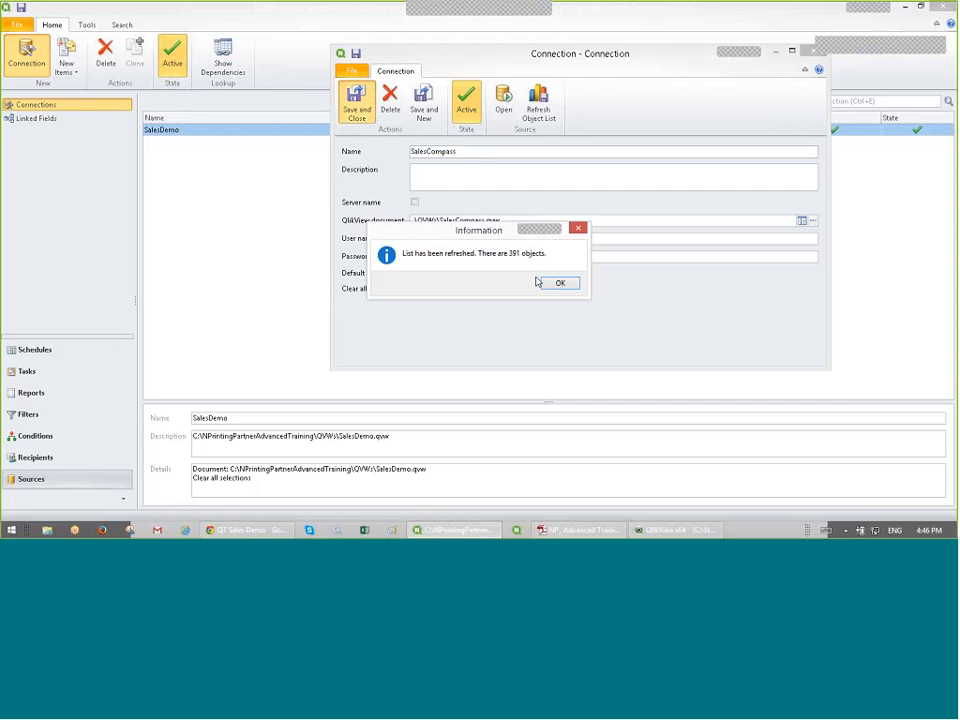
{"action": "left_click", "coordinate": [562, 283]}
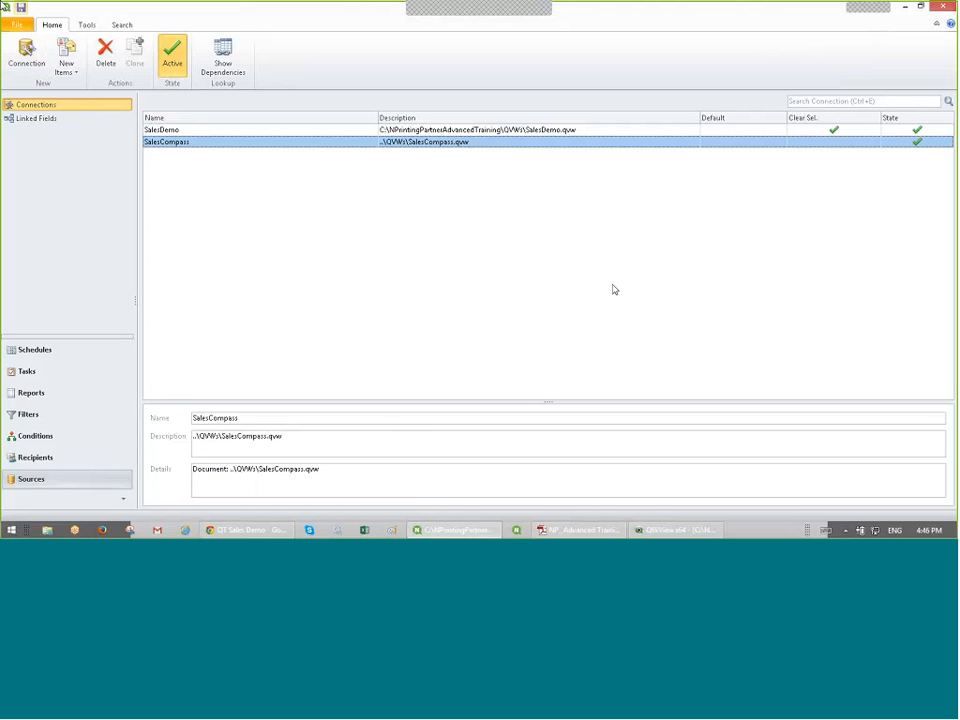
{"action": "left_click", "coordinate": [20, 25]}
{"action": "left_click", "coordinate": [29, 76]}
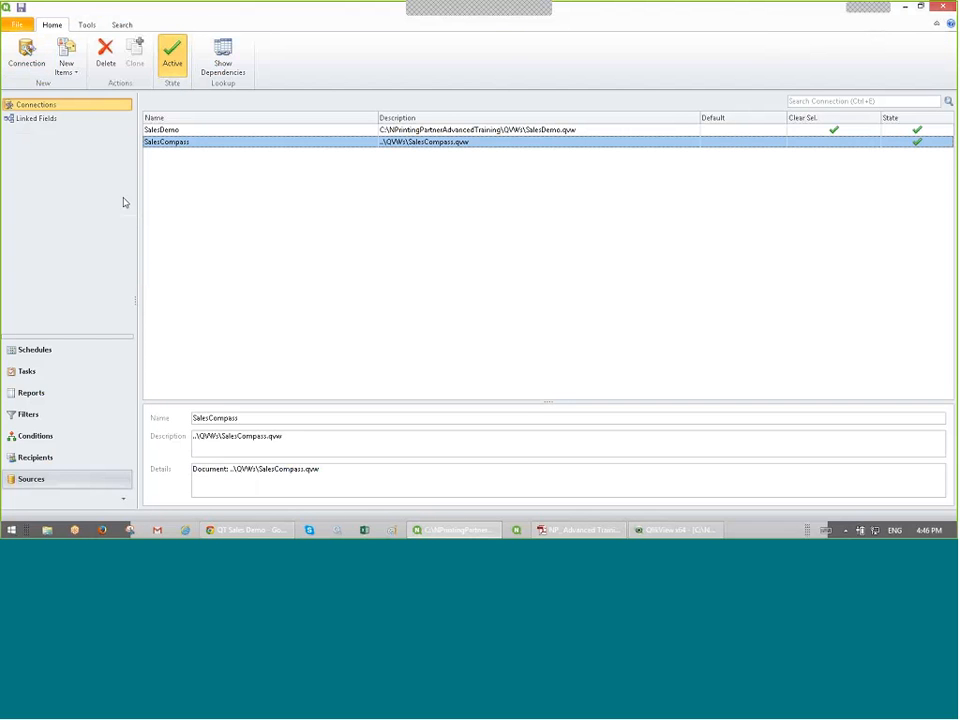
Step: Create a new Excel report named ExcelReport multidoc and open a new template for it in a maximized editor
{"action": "left_click", "coordinate": [47, 399]}
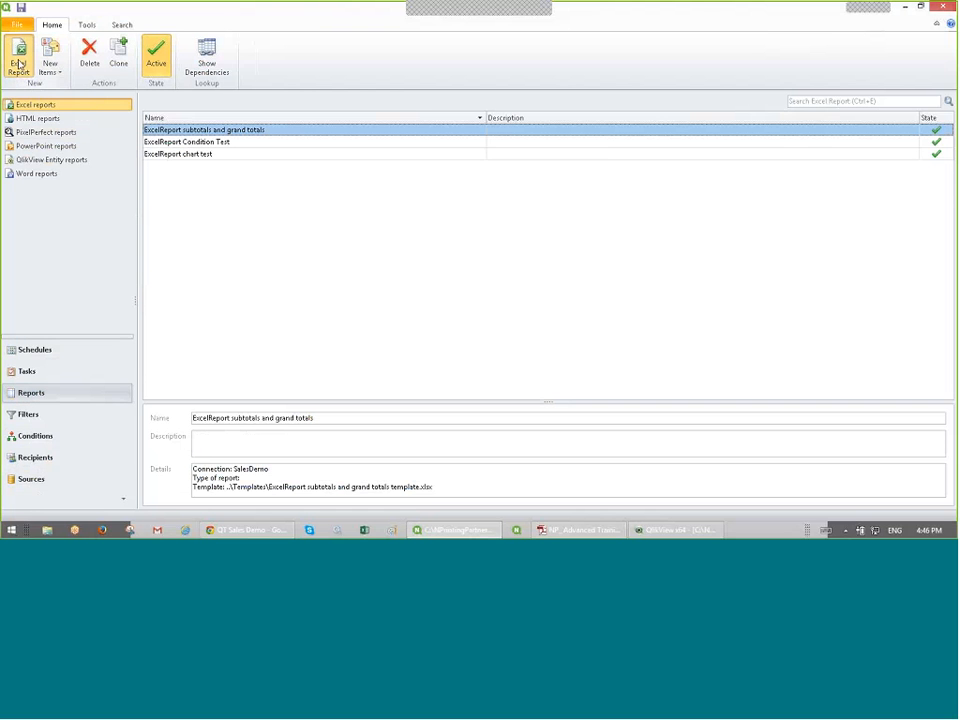
{"action": "left_click", "coordinate": [18, 64]}
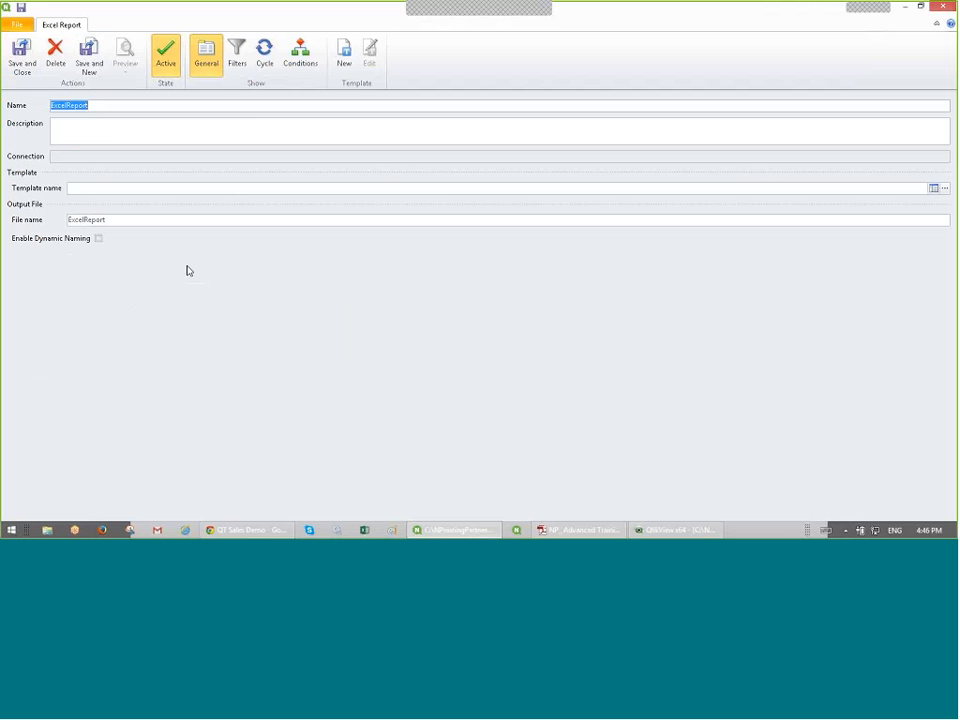
{"action": "left_click", "coordinate": [266, 105]}
{"action": "type", "text": "multidoc"}
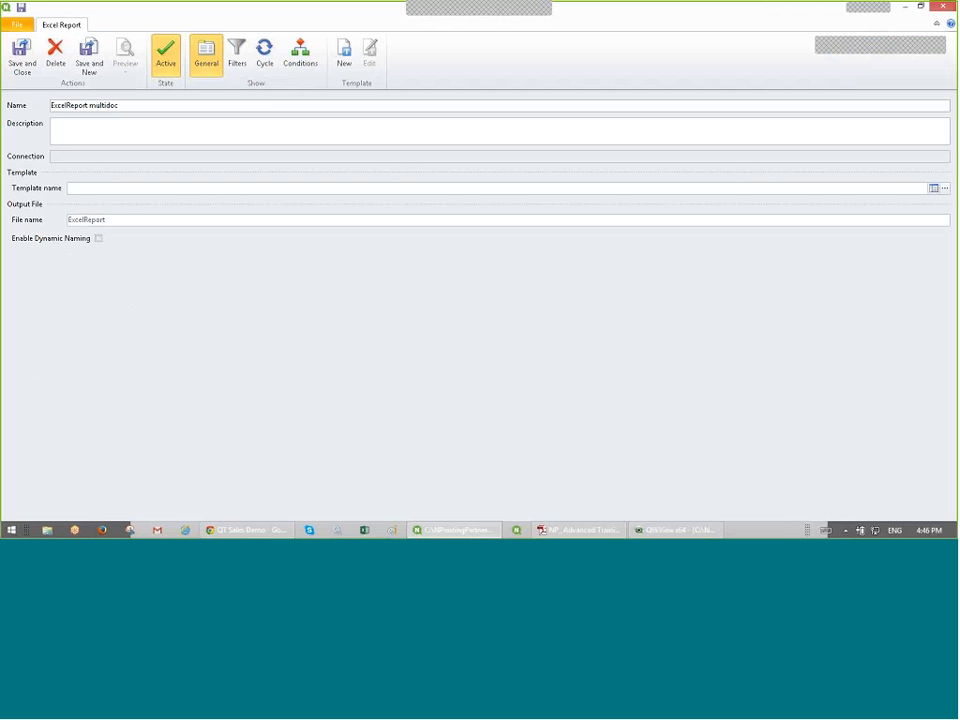
{"action": "left_click", "coordinate": [343, 53]}
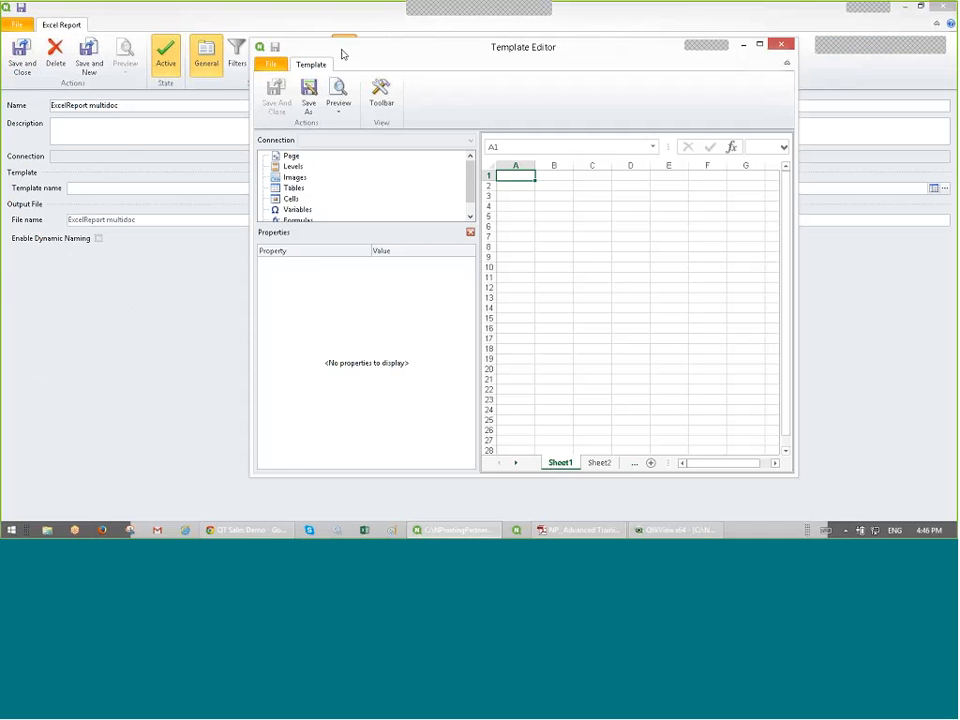
{"action": "double_click", "coordinate": [378, 49]}
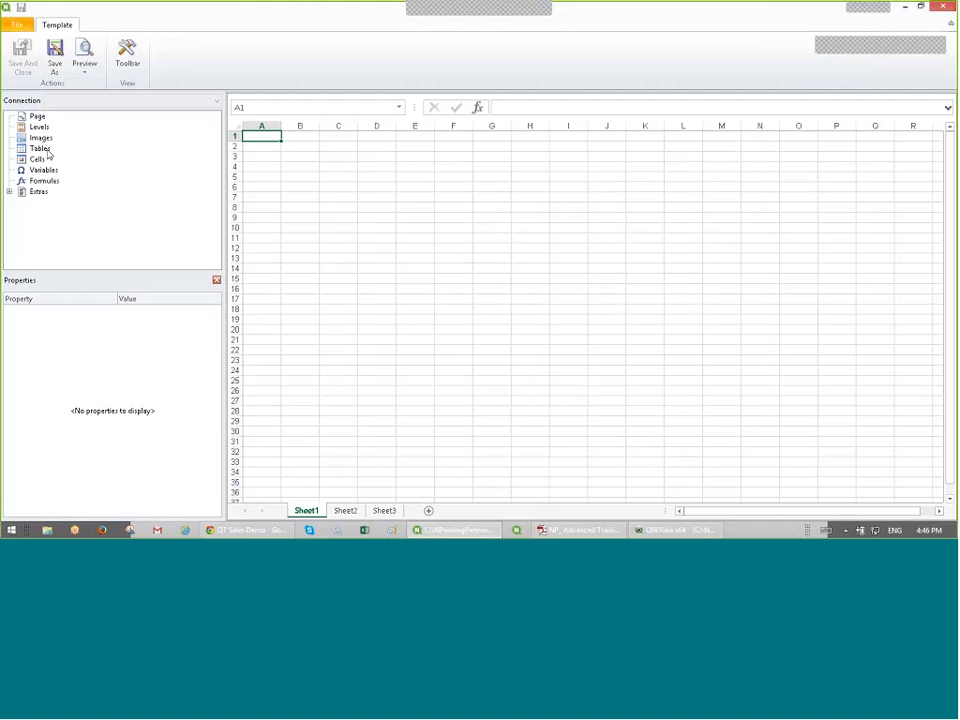
{"action": "left_click", "coordinate": [42, 138]}
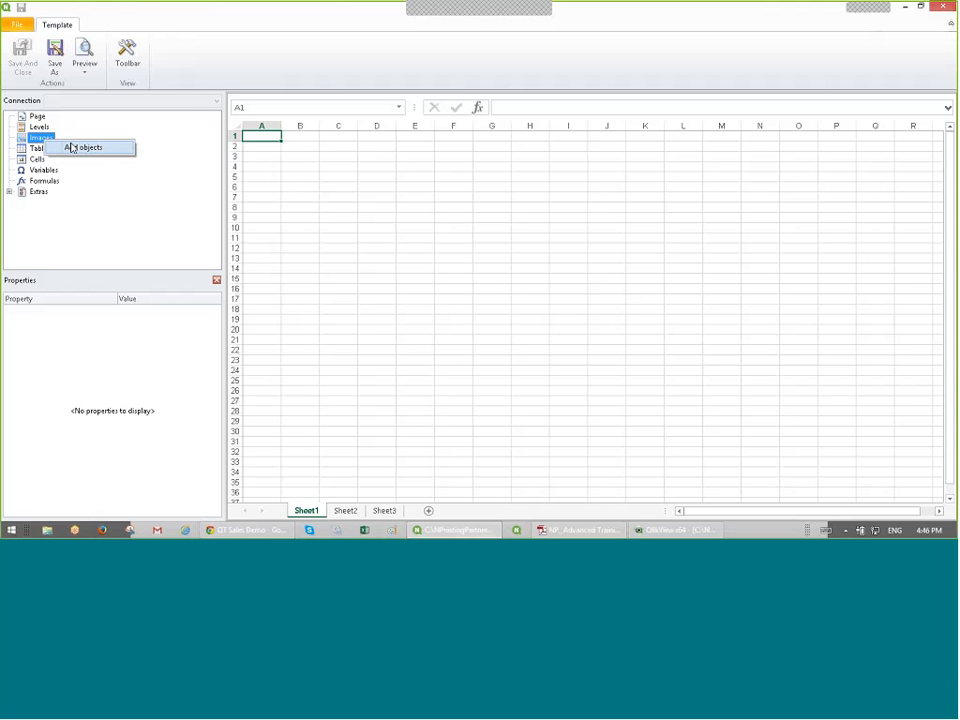
{"action": "left_click", "coordinate": [71, 148]}
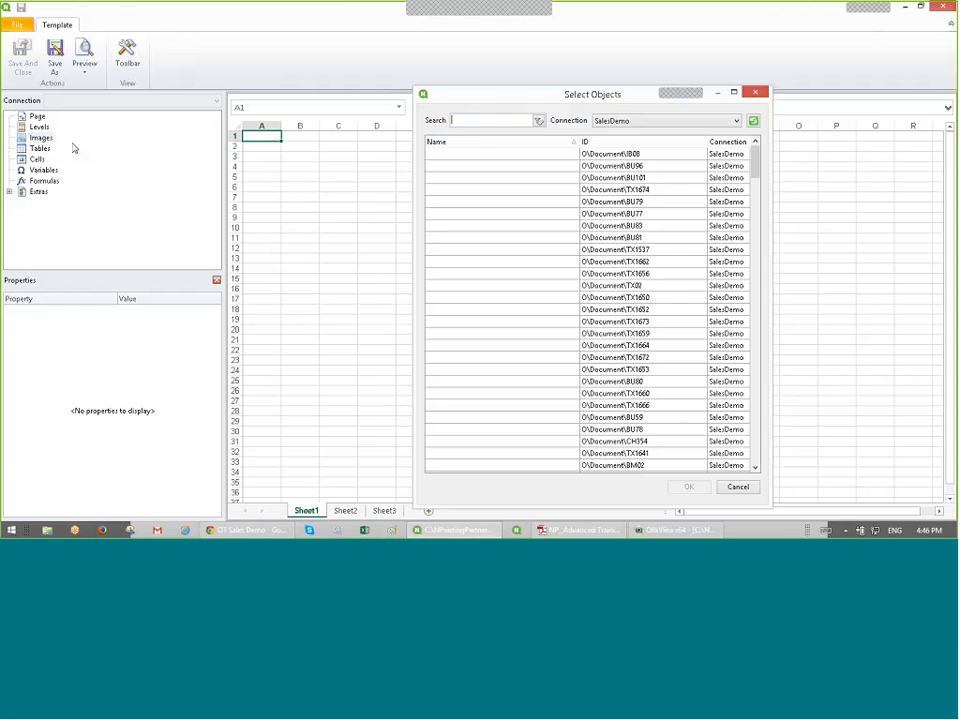
{"action": "left_click", "coordinate": [483, 117]}
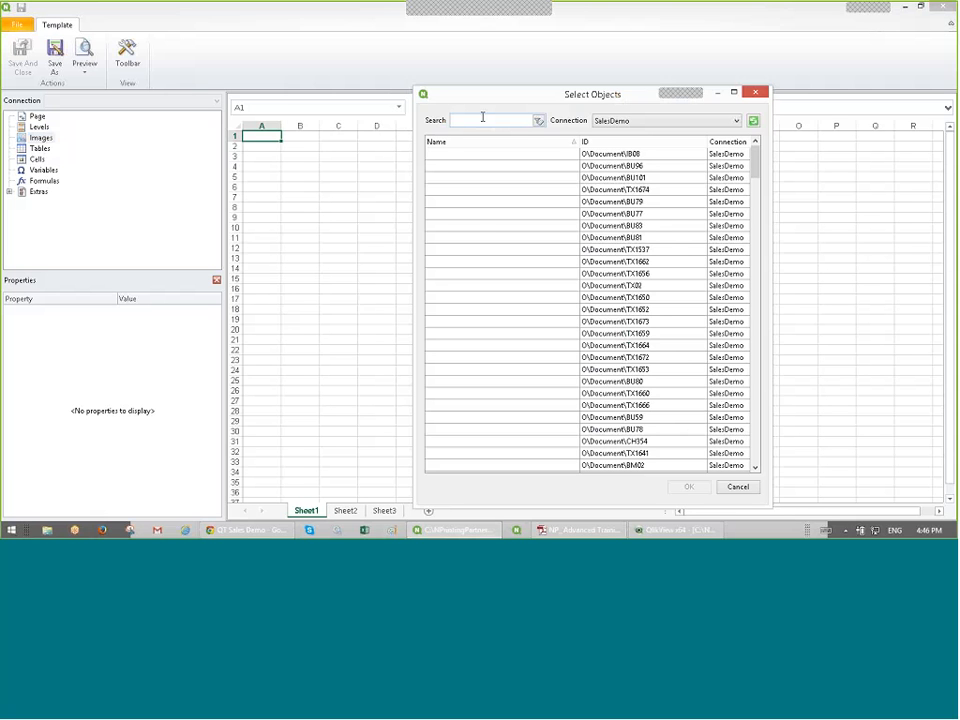
{"action": "type", "text": "184"}
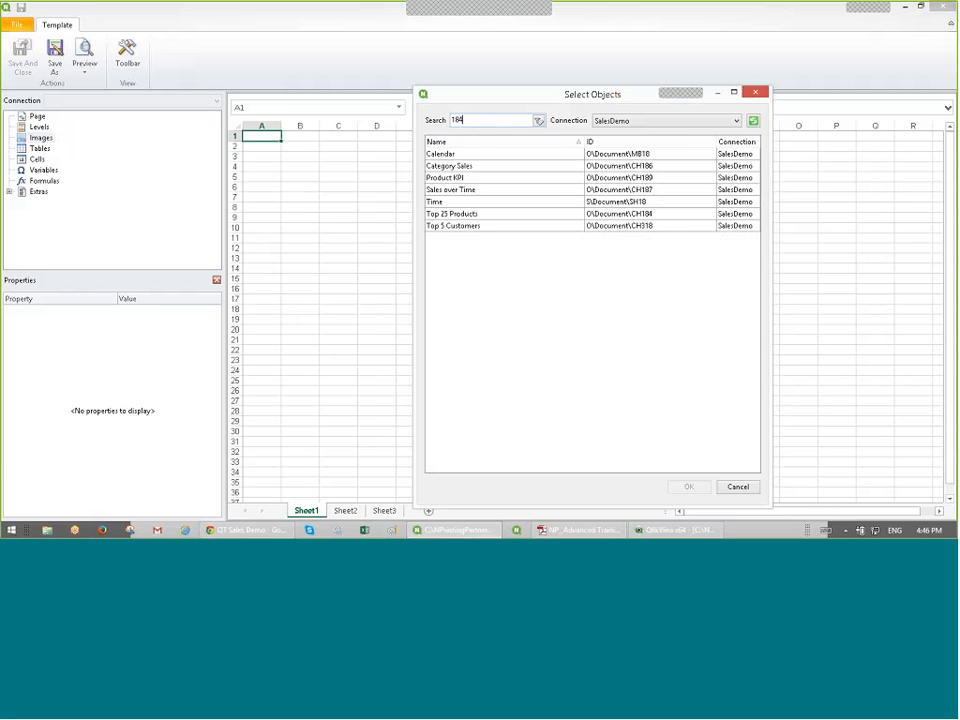
{"action": "key", "text": "BackSpace"}
{"action": "type", "text": "7"}
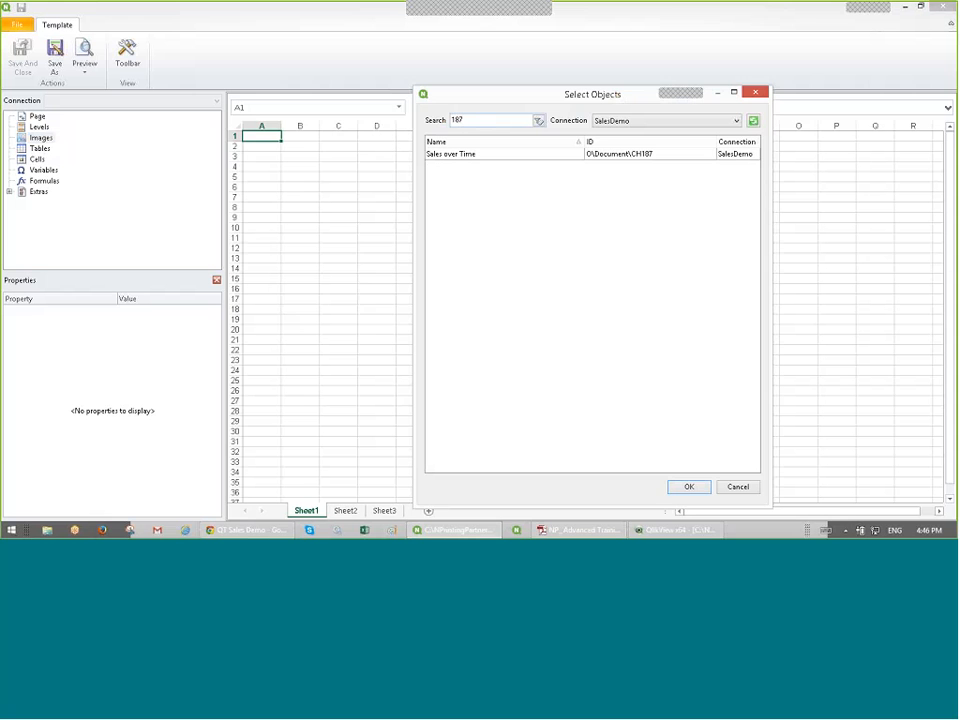
{"action": "left_click_drag", "start_coordinate": [553, 99], "coordinate": [456, 88]}
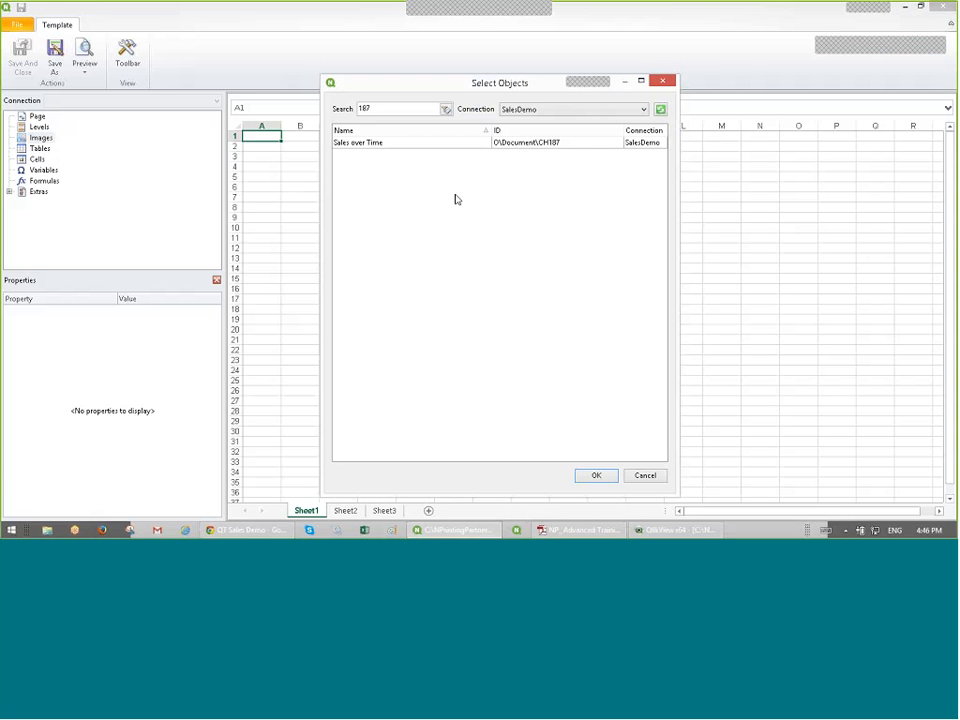
{"action": "left_click", "coordinate": [668, 79]}
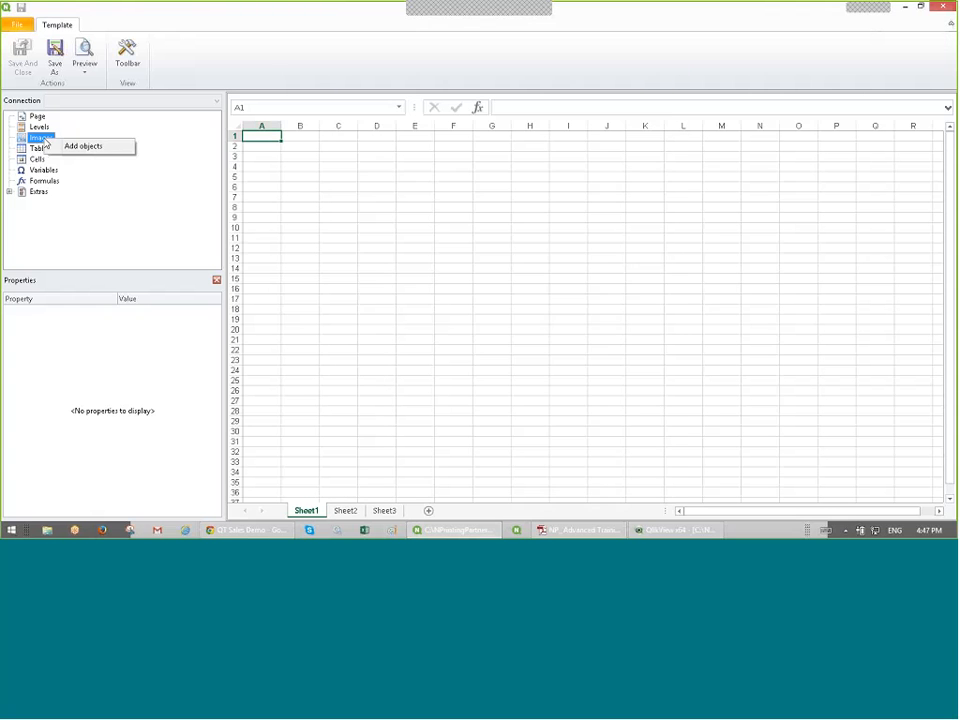
Step: Add the Sales over Time chart (CH187) from the SalesDemo connection as an image and place it in cell A2
{"action": "left_click", "coordinate": [81, 147]}
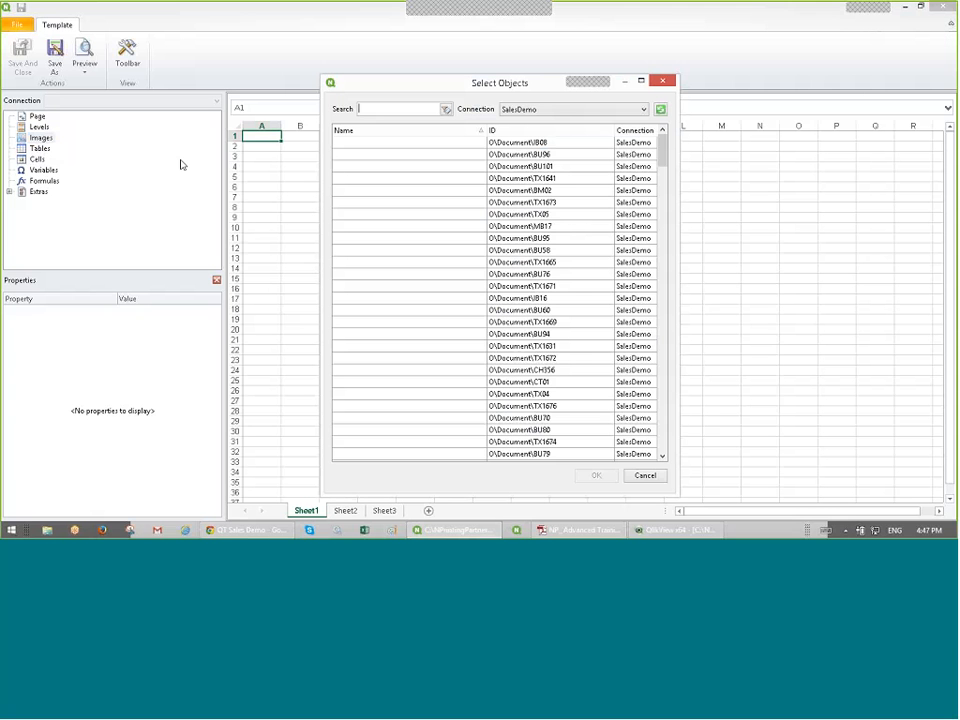
{"action": "left_click", "coordinate": [552, 117]}
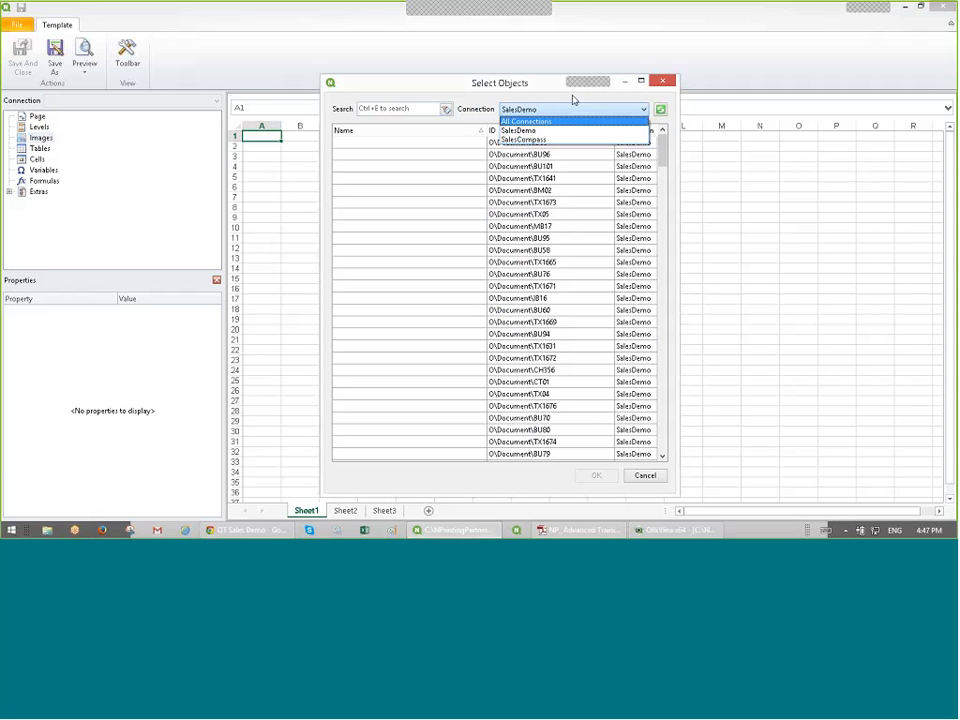
{"action": "left_click", "coordinate": [569, 112]}
{"action": "left_click", "coordinate": [569, 112]}
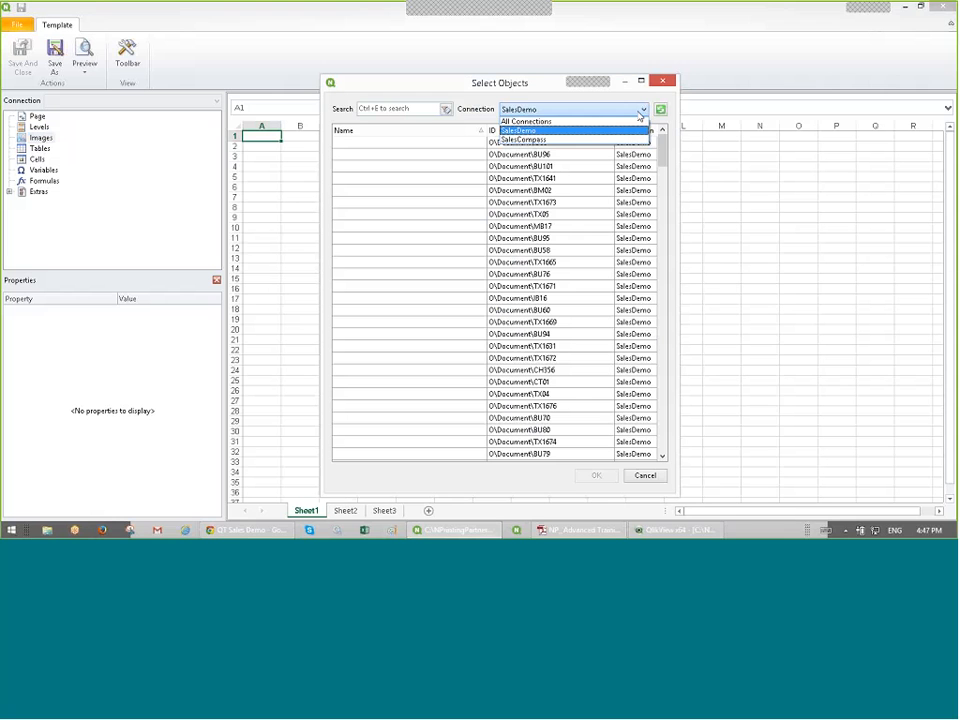
{"action": "left_click", "coordinate": [639, 115]}
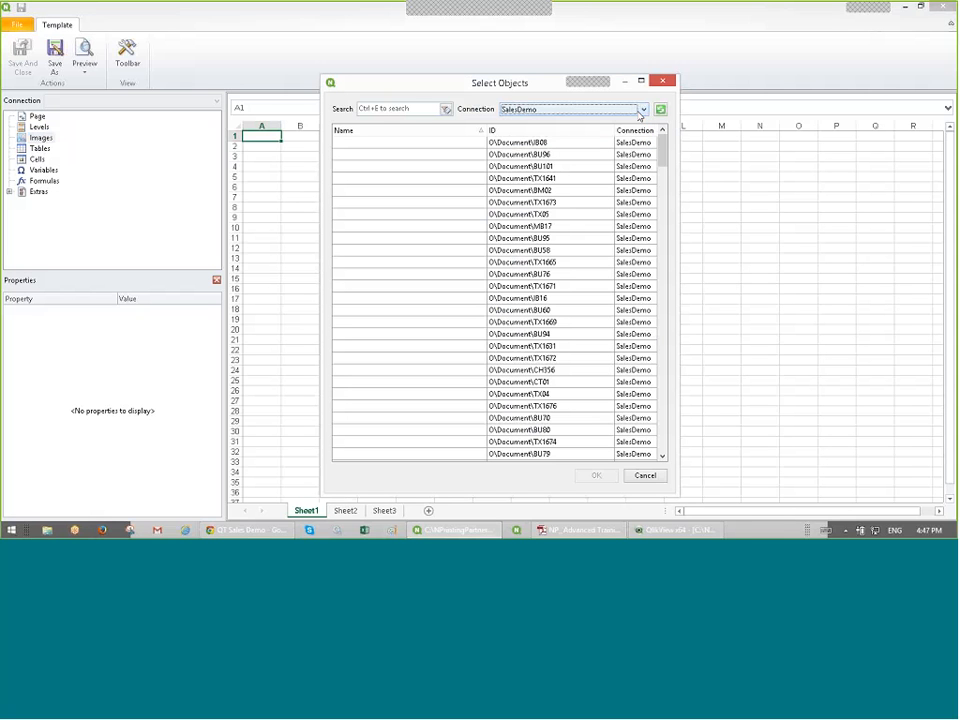
{"action": "left_click", "coordinate": [546, 111]}
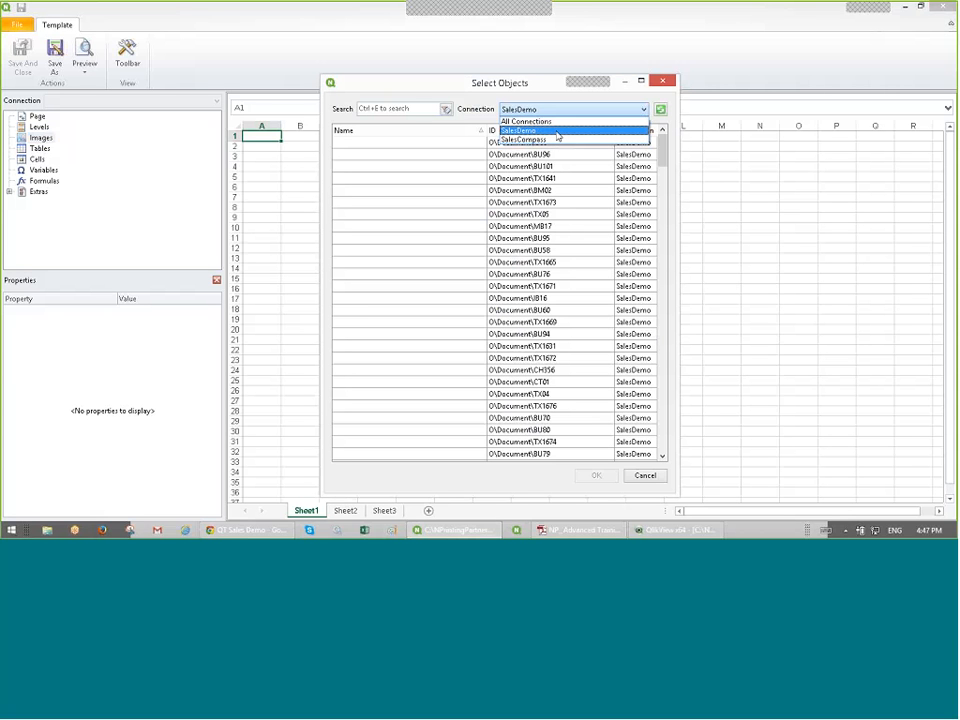
{"action": "left_click", "coordinate": [557, 131]}
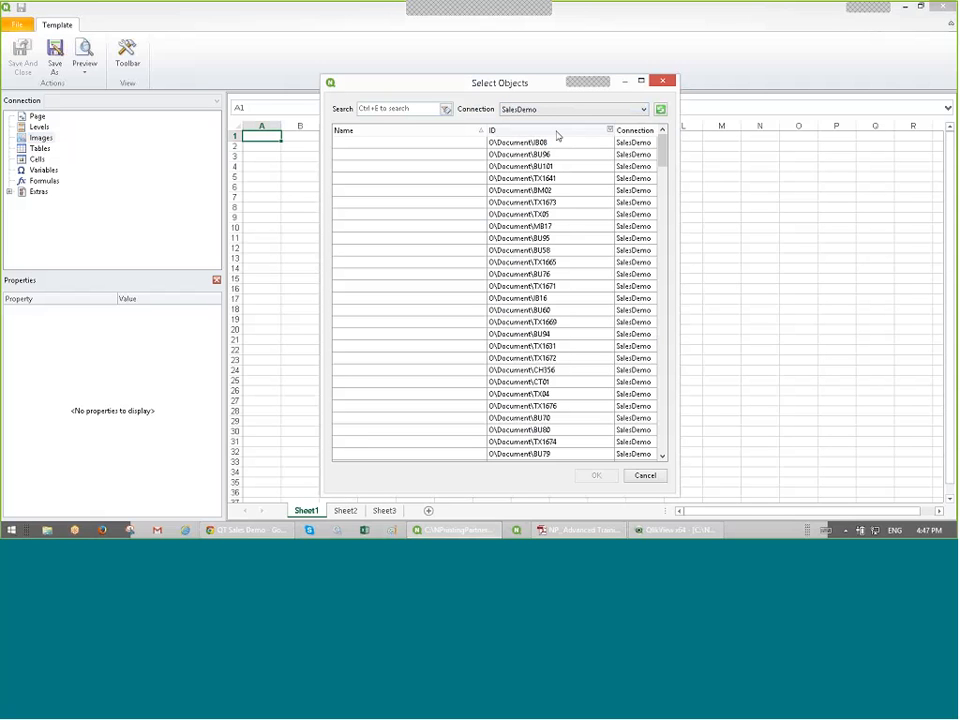
{"action": "left_click", "coordinate": [406, 109]}
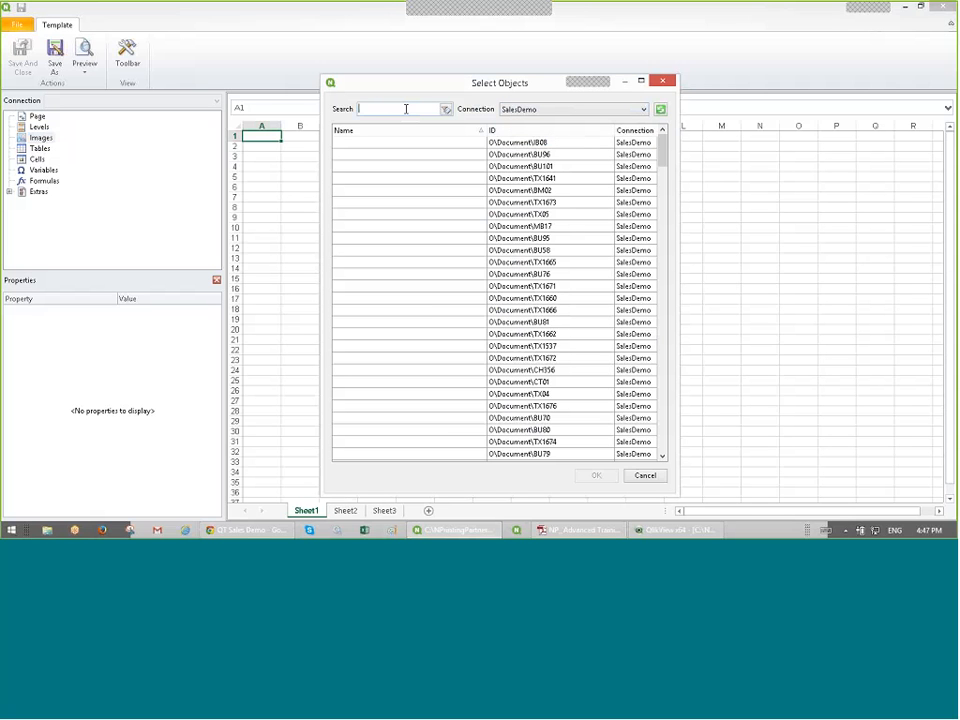
{"action": "type", "text": "187"}
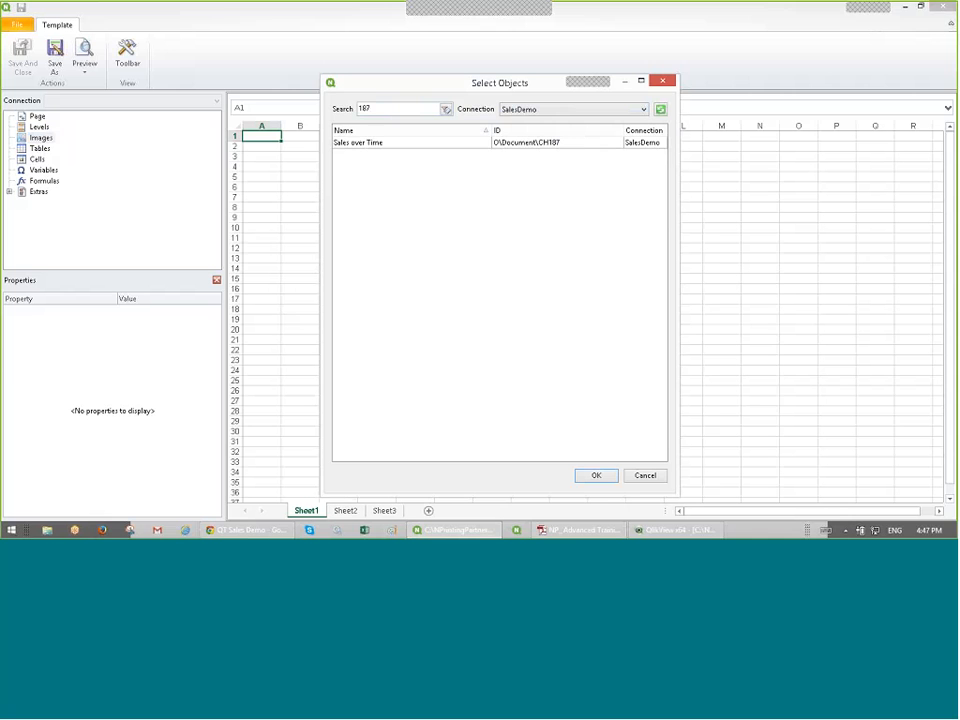
{"action": "double_click", "coordinate": [416, 143]}
{"action": "left_click", "coordinate": [38, 149]}
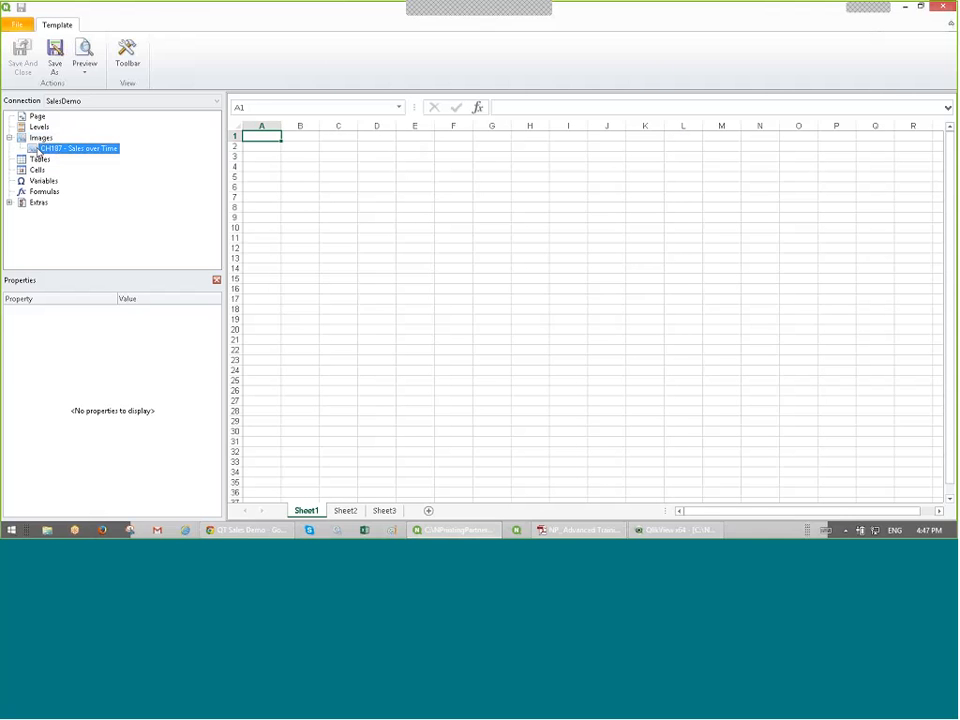
{"action": "left_click_drag", "start_coordinate": [38, 151], "coordinate": [262, 147]}
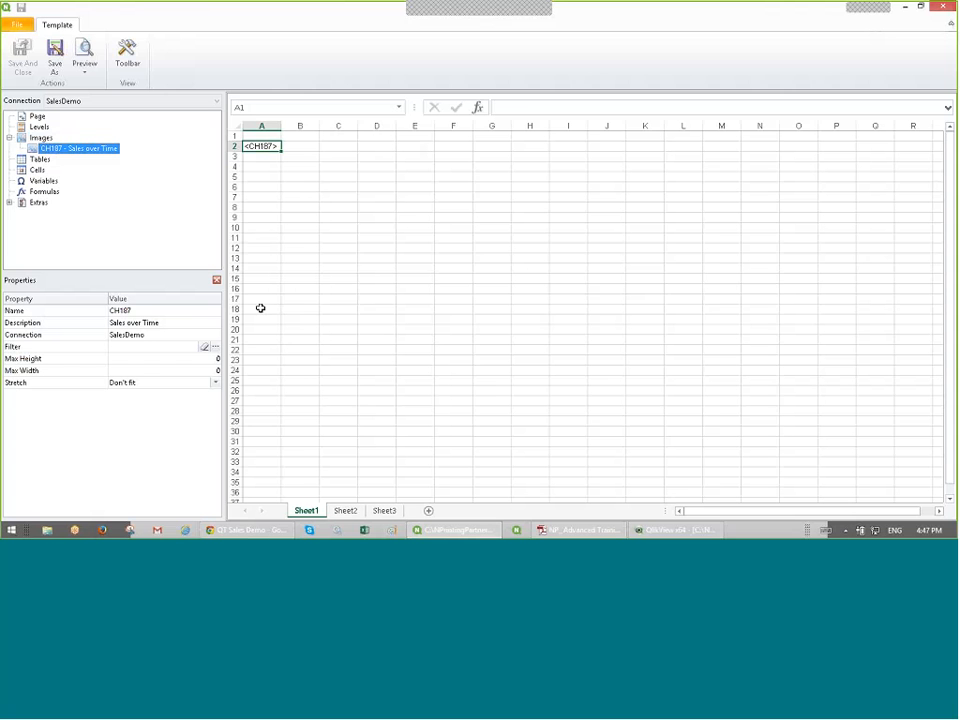
Step: Add the Sales Pipeline chart (CH351) from the SalesCompass connection to the template's images
{"action": "right_click", "coordinate": [45, 140]}
{"action": "left_click", "coordinate": [80, 145]}
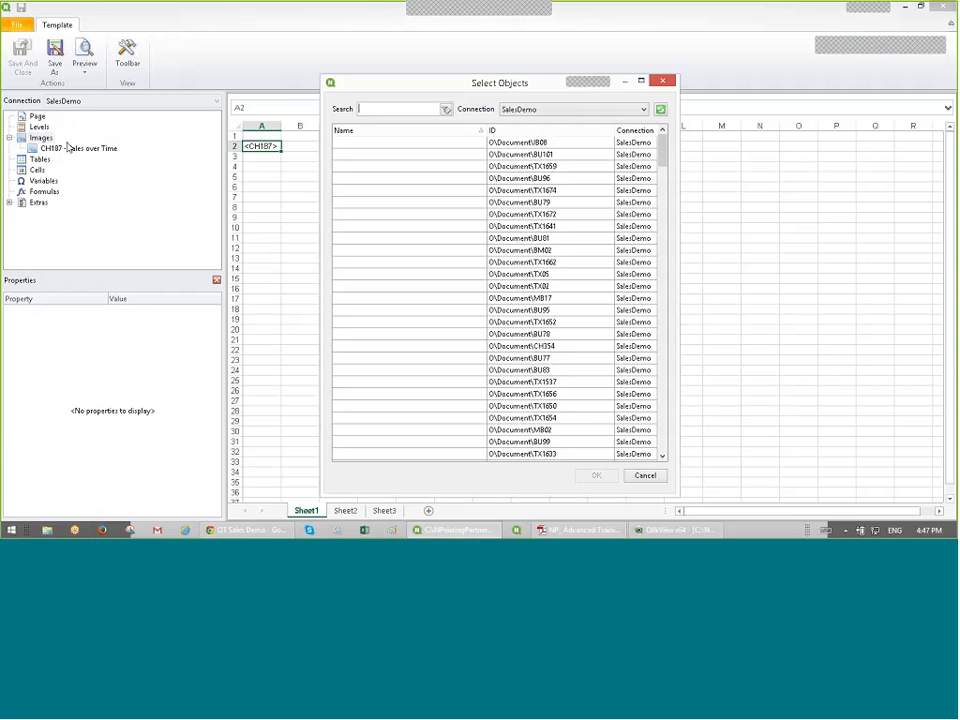
{"action": "left_click", "coordinate": [560, 109]}
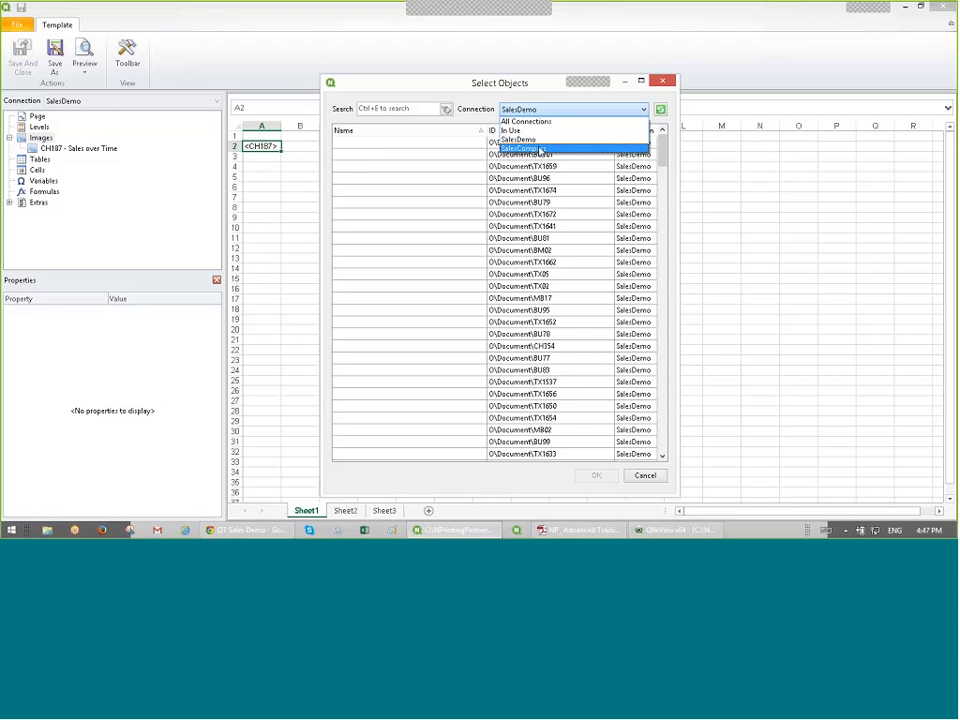
{"action": "left_click", "coordinate": [540, 148]}
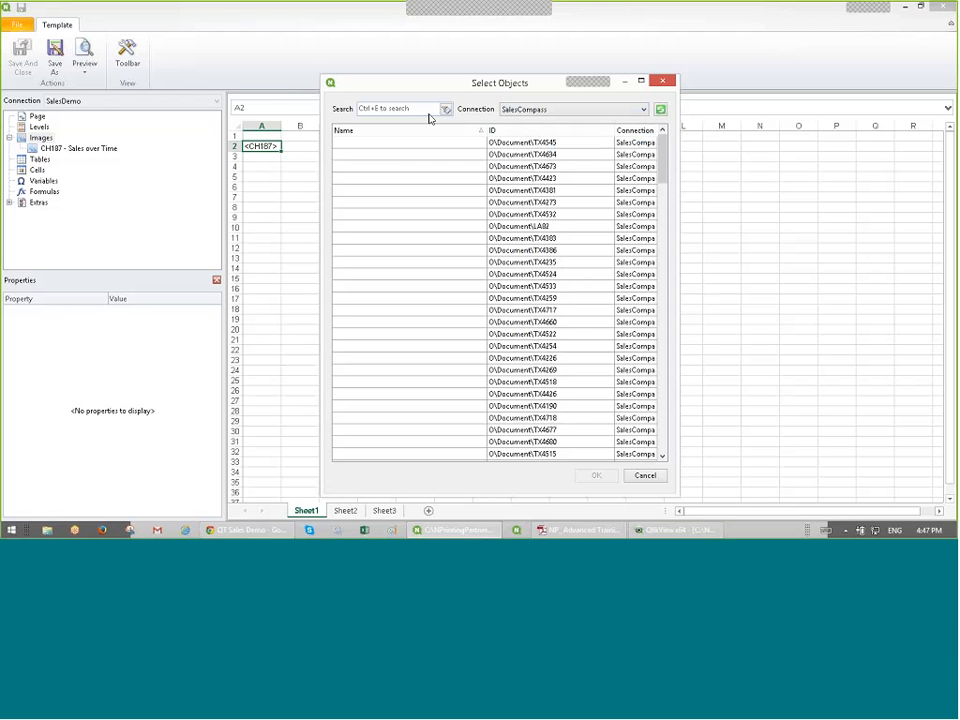
{"action": "left_click", "coordinate": [416, 109]}
{"action": "type", "text": "351"}
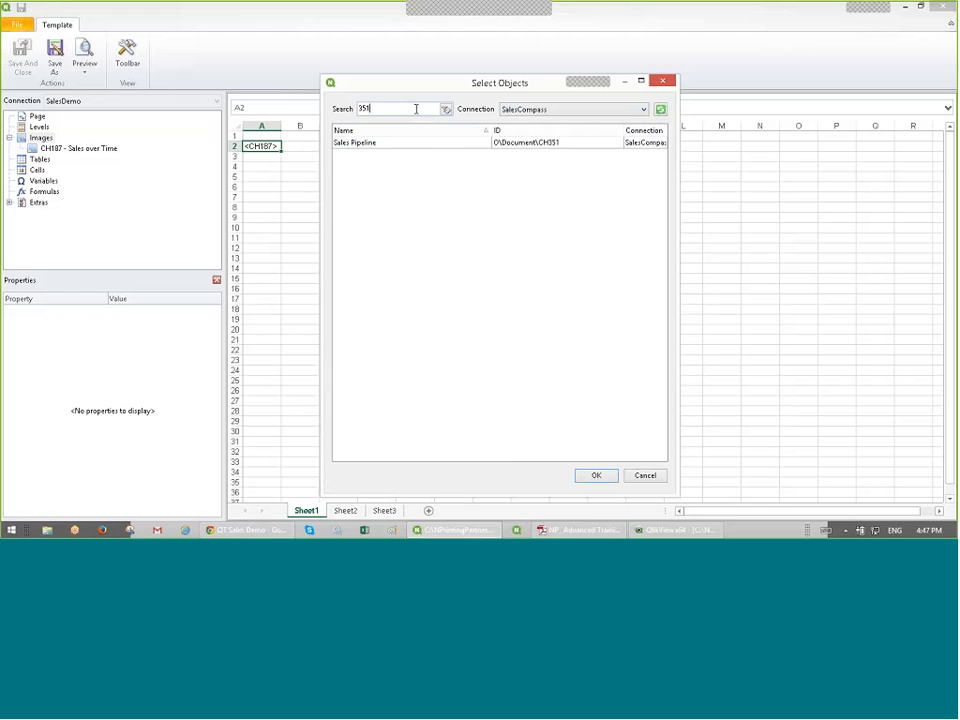
{"action": "double_click", "coordinate": [431, 143]}
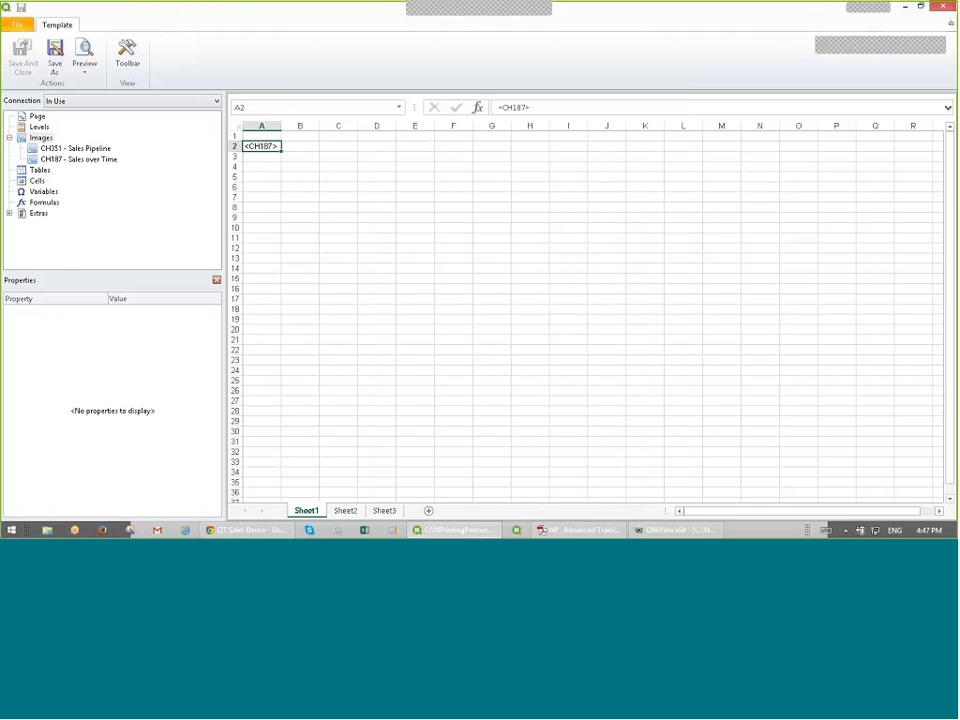
Step: Switch to QlikView to view the Sales Pipeline chart on SalesCompass's Pipeline sheet, and return to the template editor
{"action": "left_click", "coordinate": [686, 531]}
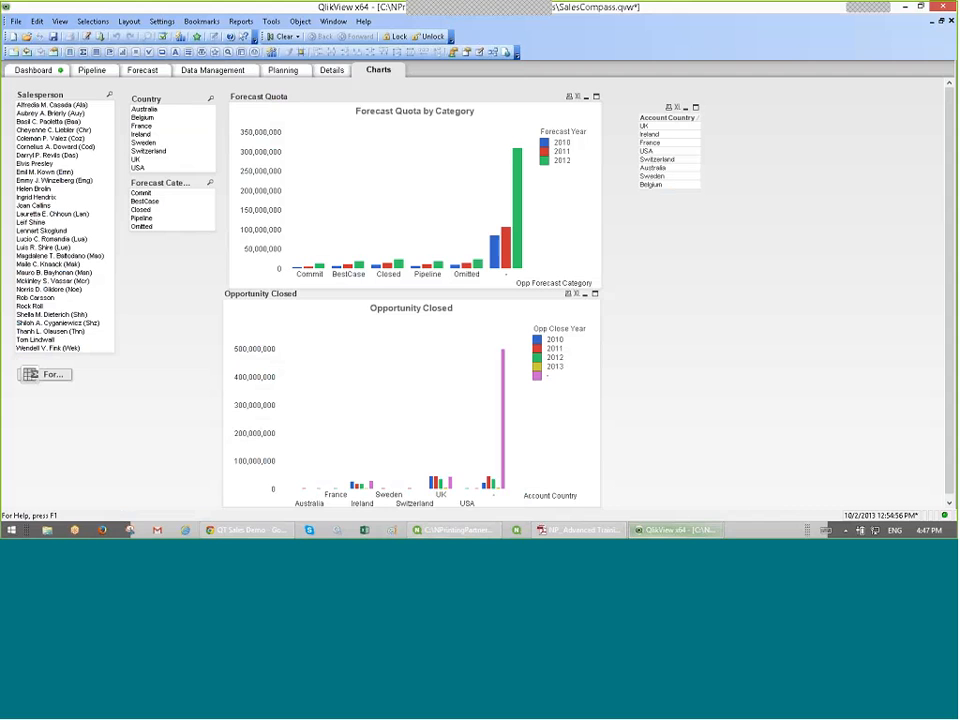
{"action": "left_click", "coordinate": [95, 70]}
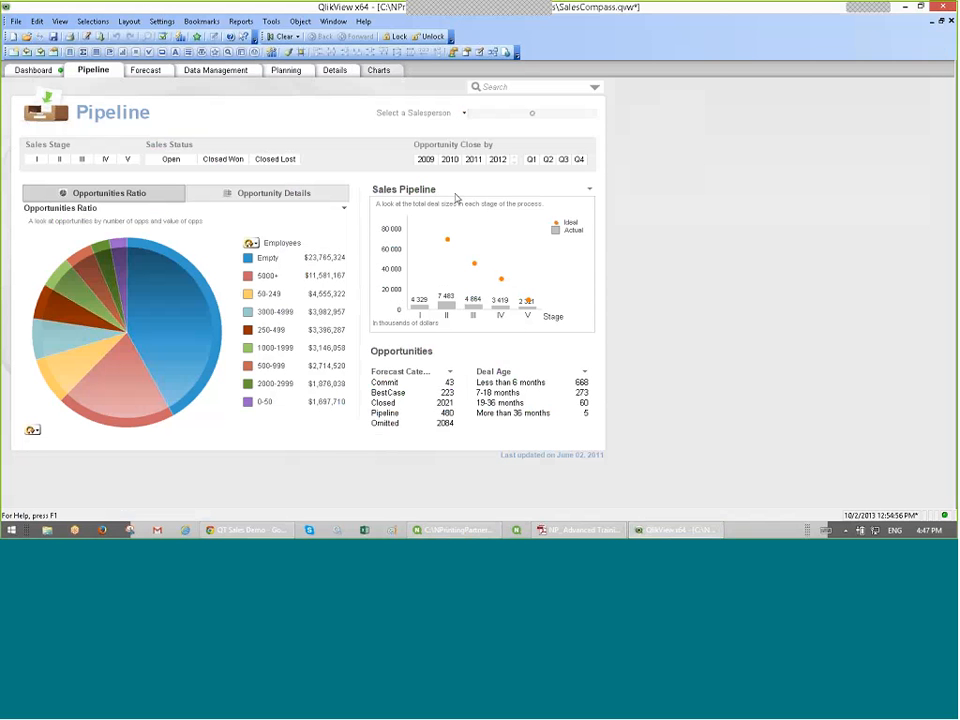
{"action": "left_click", "coordinate": [905, 7]}
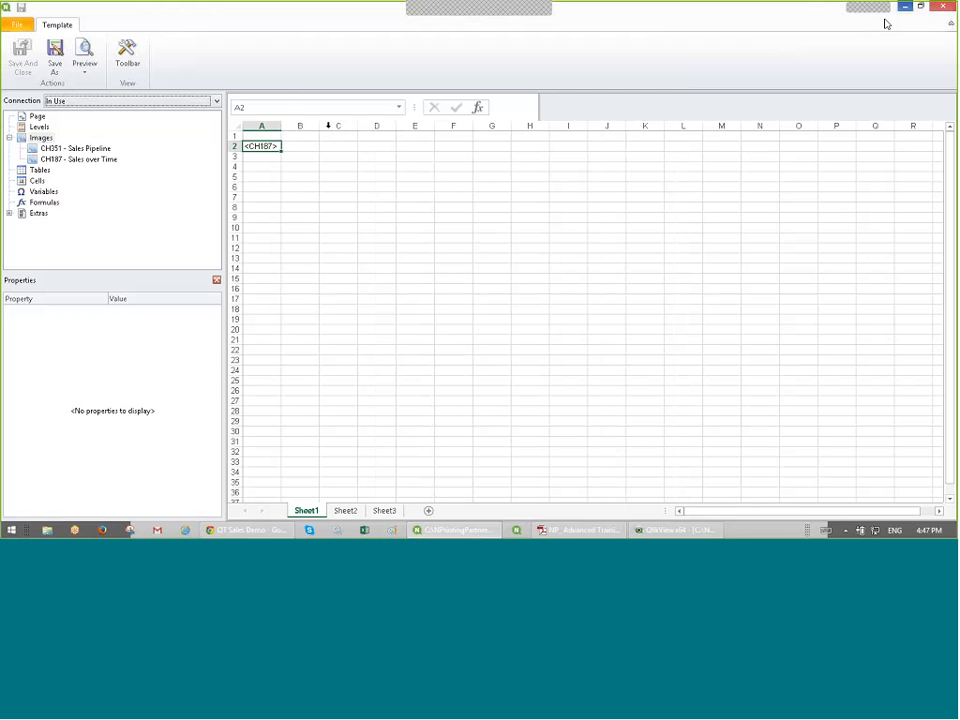
Step: Place the Sales Pipeline image (CH351) in cell I2 of the template, on the same row as the Sales over Time tag
{"action": "left_click", "coordinate": [60, 159]}
{"action": "left_click", "coordinate": [57, 149]}
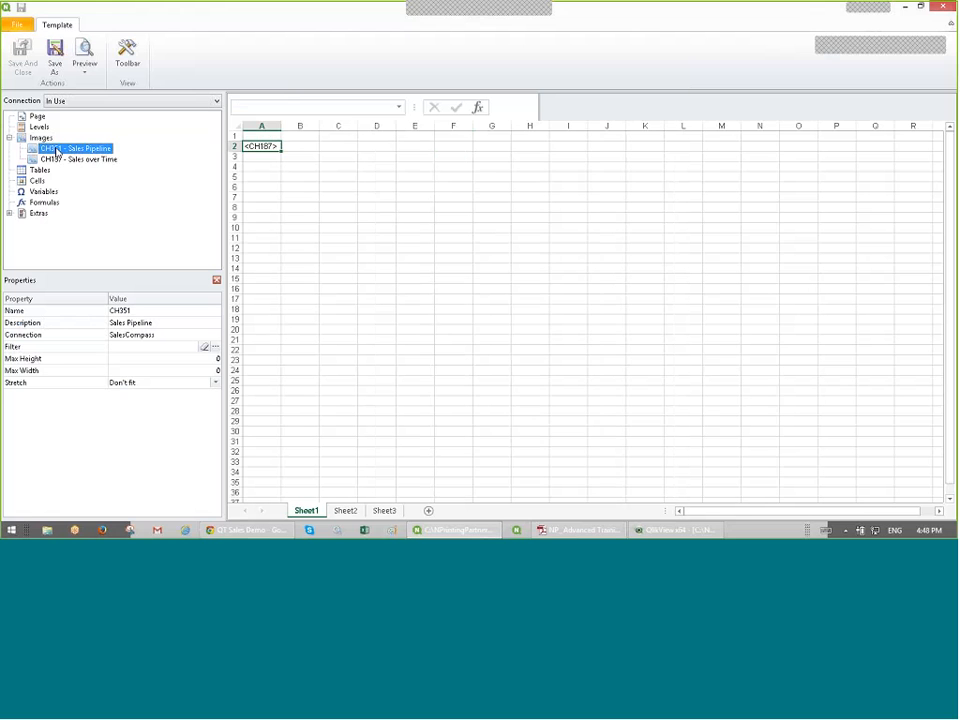
{"action": "left_click_drag", "start_coordinate": [57, 149], "coordinate": [588, 151]}
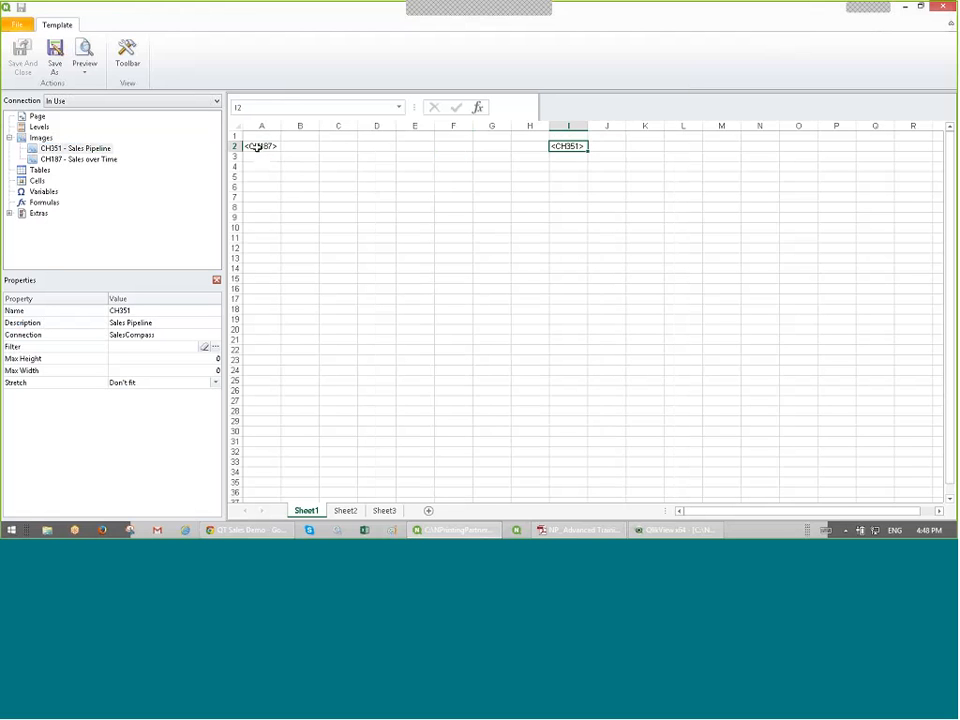
{"action": "left_click_drag", "start_coordinate": [249, 146], "coordinate": [553, 152]}
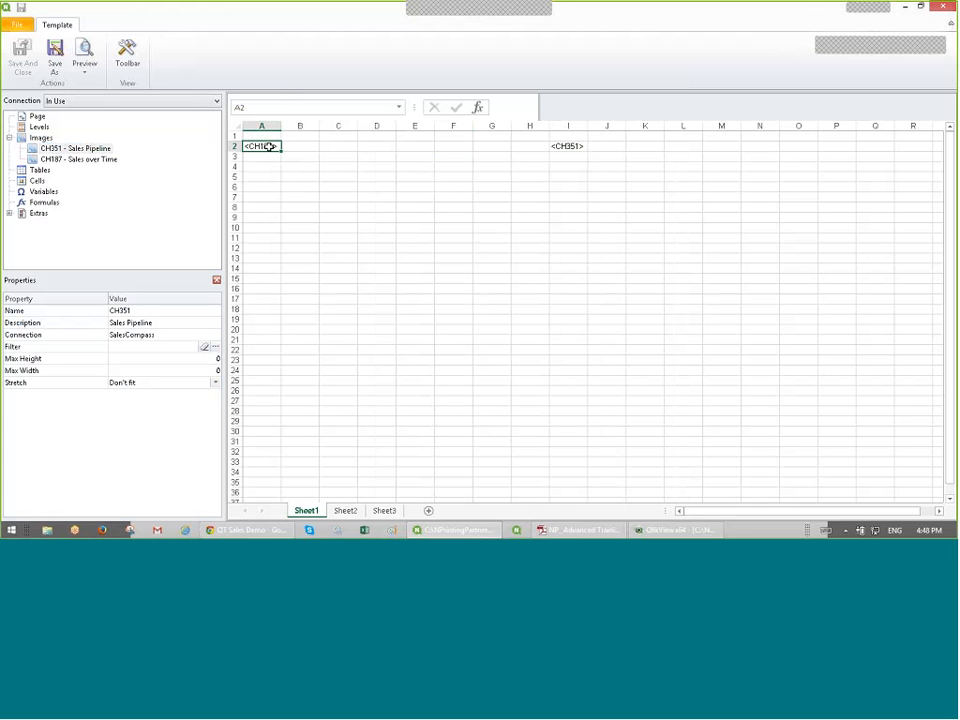
Step: Set the Sales Pipeline image's stretch option to Stretch, with a max height of 600 and a max width of 600
{"action": "left_click", "coordinate": [215, 382]}
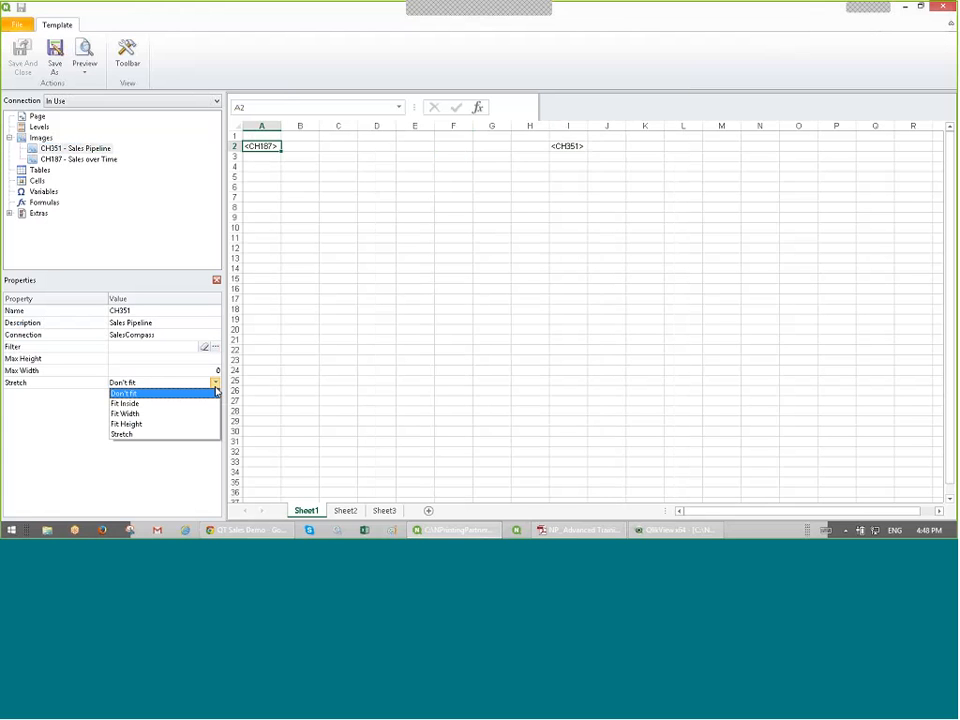
{"action": "left_click", "coordinate": [197, 436]}
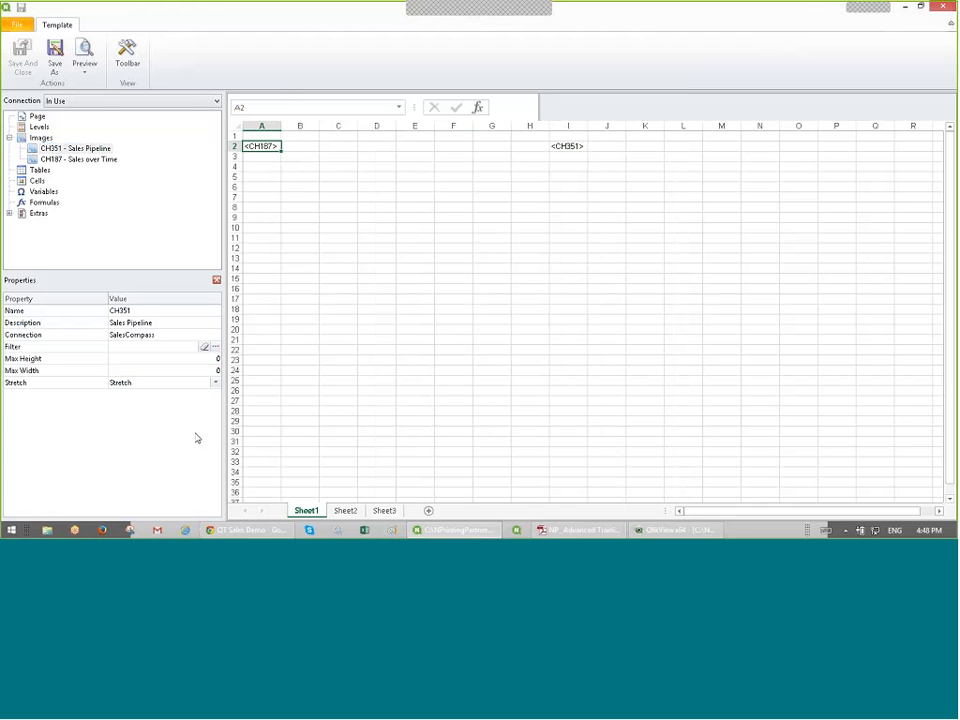
{"action": "left_click", "coordinate": [212, 359]}
{"action": "type", "text": "600"}
{"action": "left_click", "coordinate": [218, 371]}
{"action": "type", "text": "600"}
{"action": "left_click", "coordinate": [138, 382]}
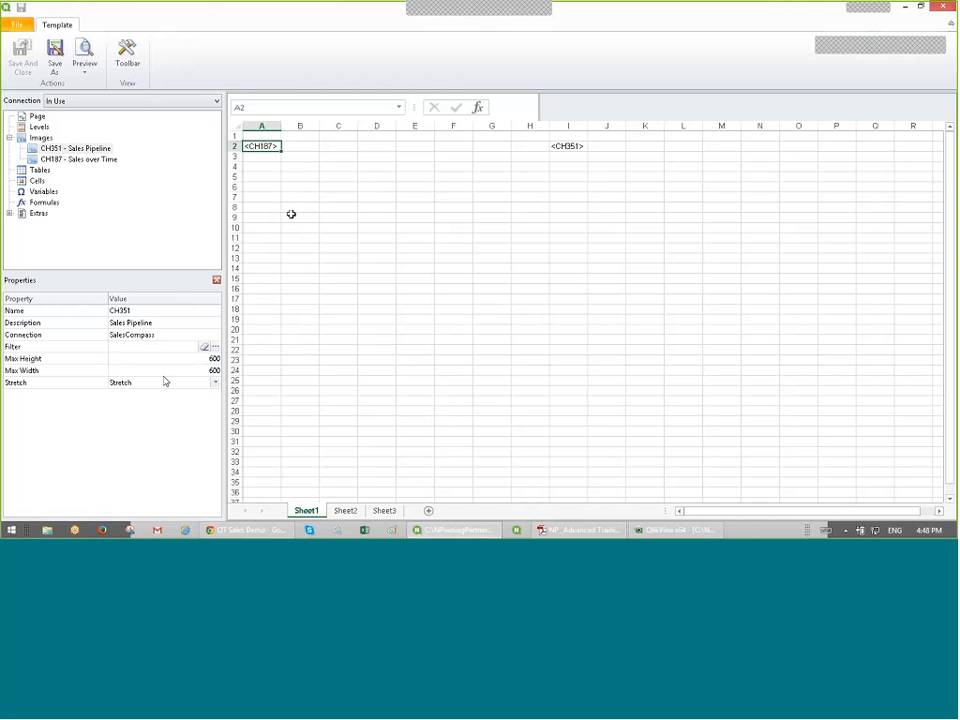
Step: Save the template as ExcelReport multidoc template.xlsx in the Templates folder, and save and close both the template and the report
{"action": "left_click", "coordinate": [58, 57]}
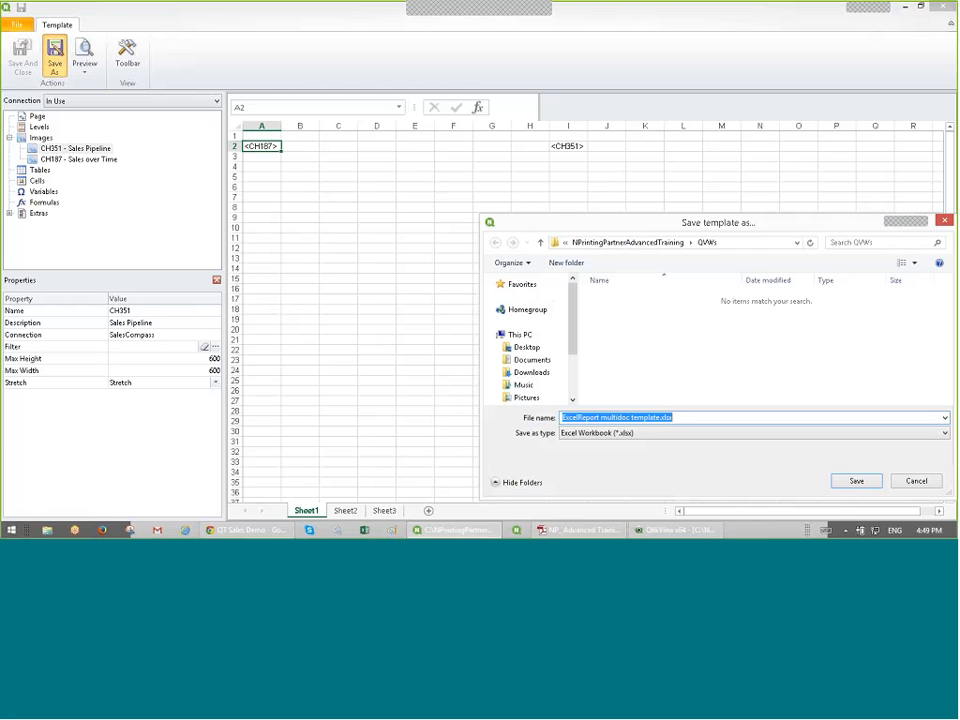
{"action": "left_click", "coordinate": [625, 243]}
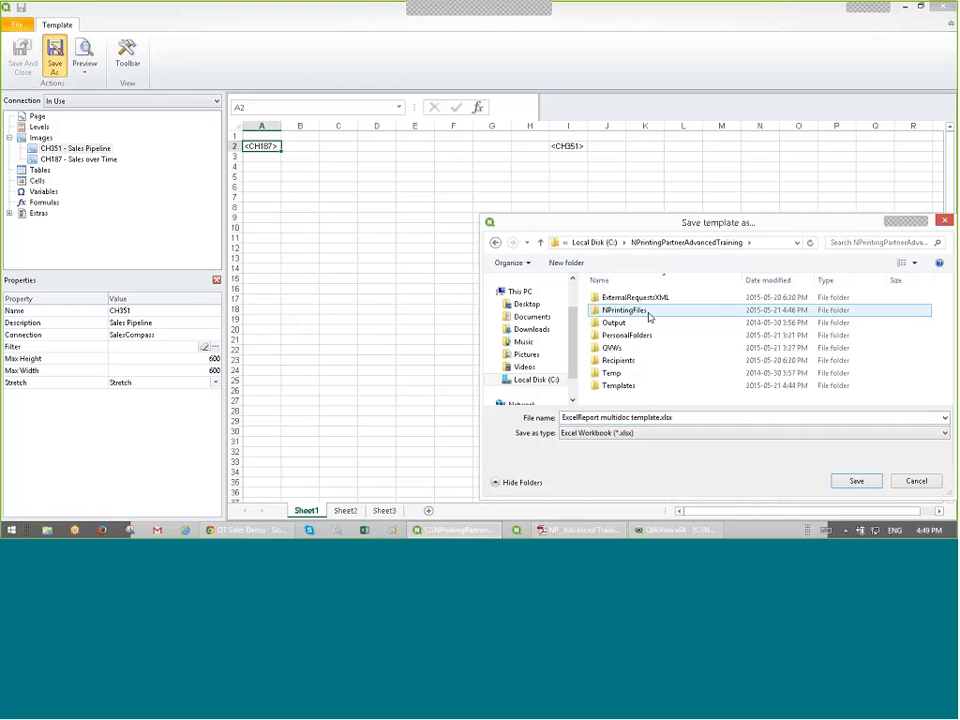
{"action": "double_click", "coordinate": [648, 316]}
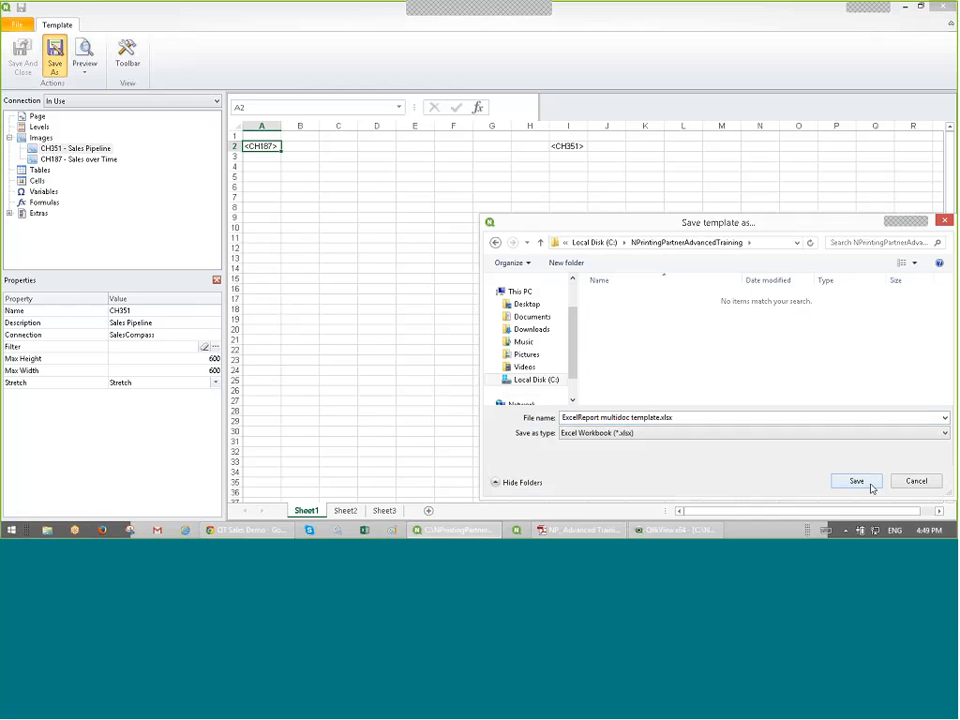
{"action": "left_click", "coordinate": [641, 246]}
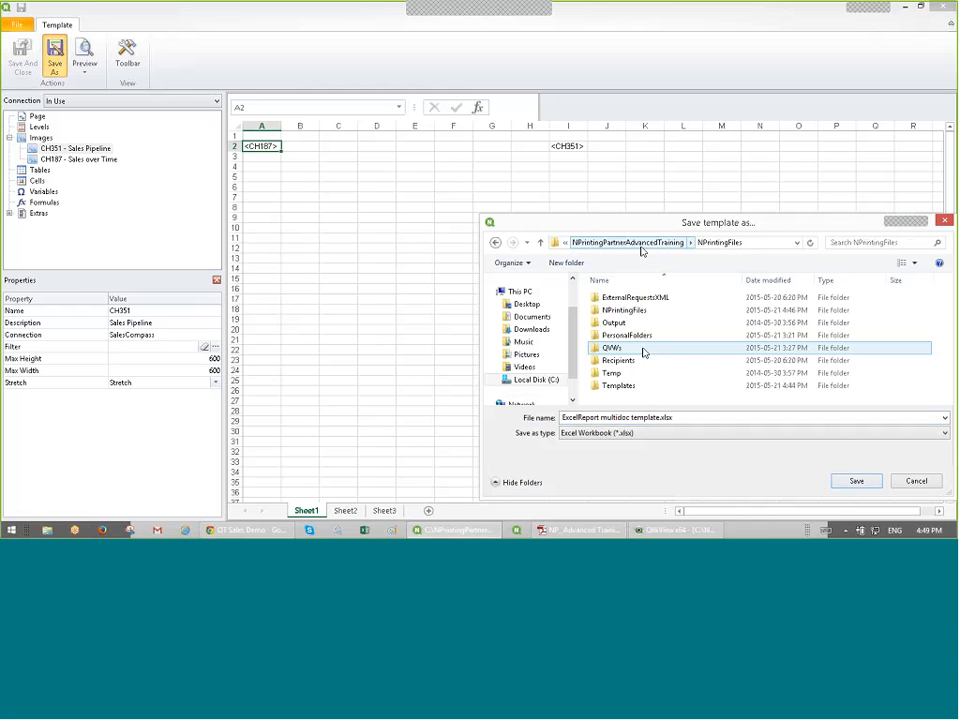
{"action": "scroll", "coordinate": [643, 390], "scroll_direction": "down", "scroll_amount": 2}
{"action": "double_click", "coordinate": [620, 386]}
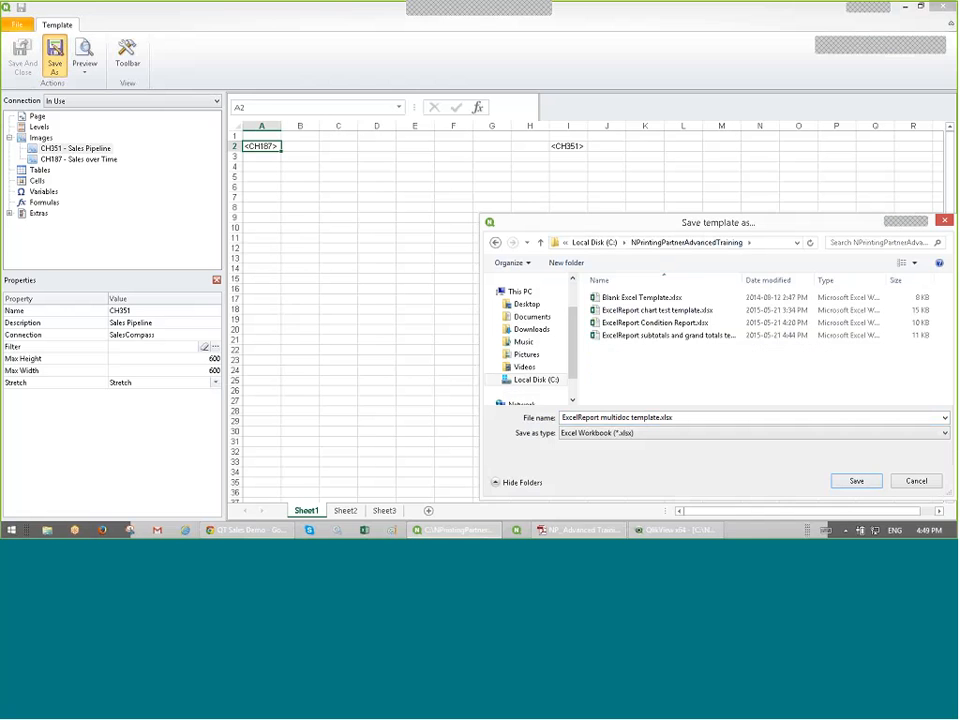
{"action": "left_click", "coordinate": [842, 477]}
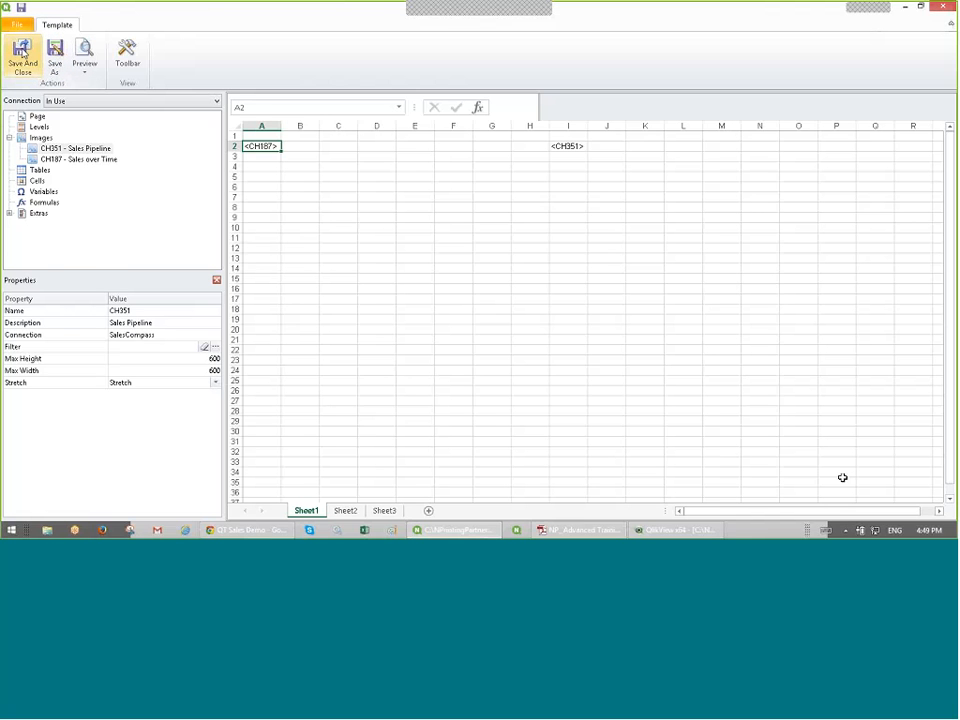
{"action": "left_click", "coordinate": [22, 55]}
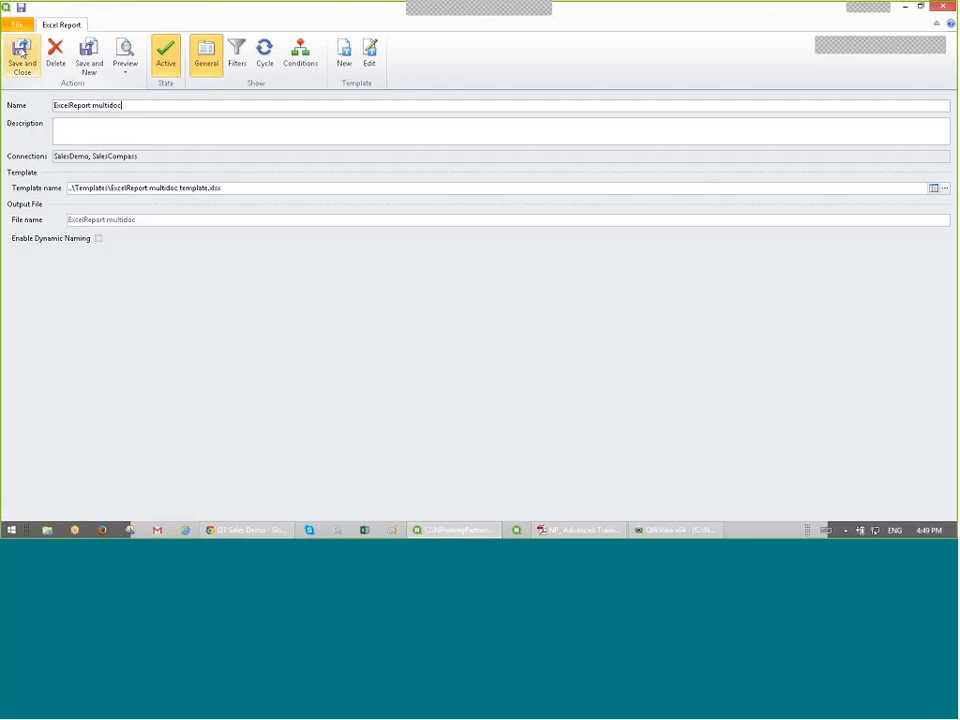
{"action": "left_click", "coordinate": [22, 55]}
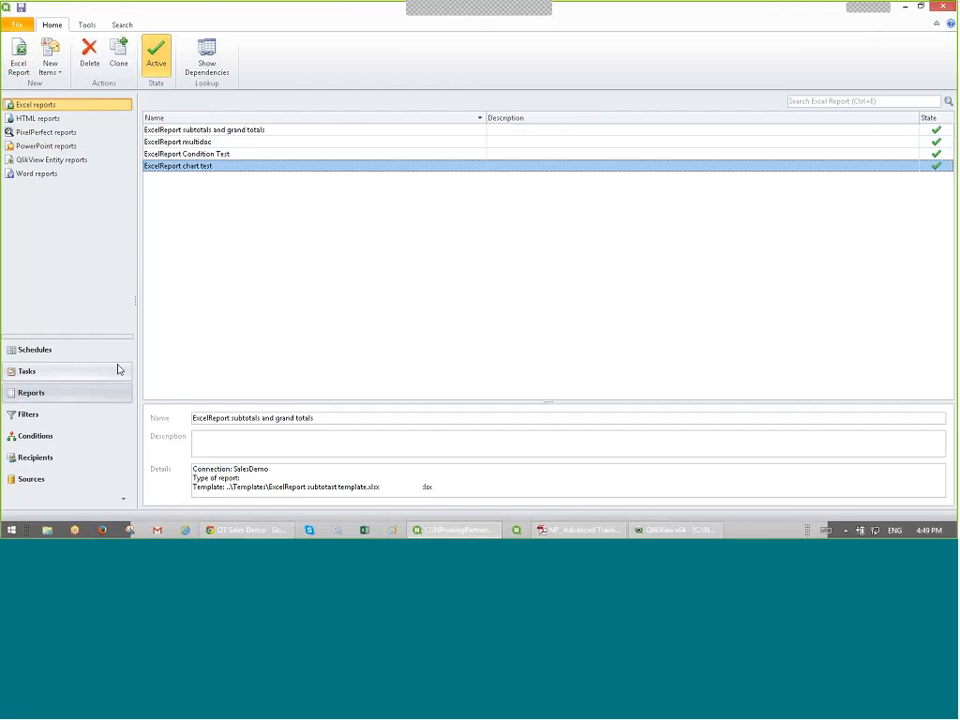
Step: Create a new linked fields item under the sources and name it Linked Field - Year
{"action": "left_click", "coordinate": [45, 479]}
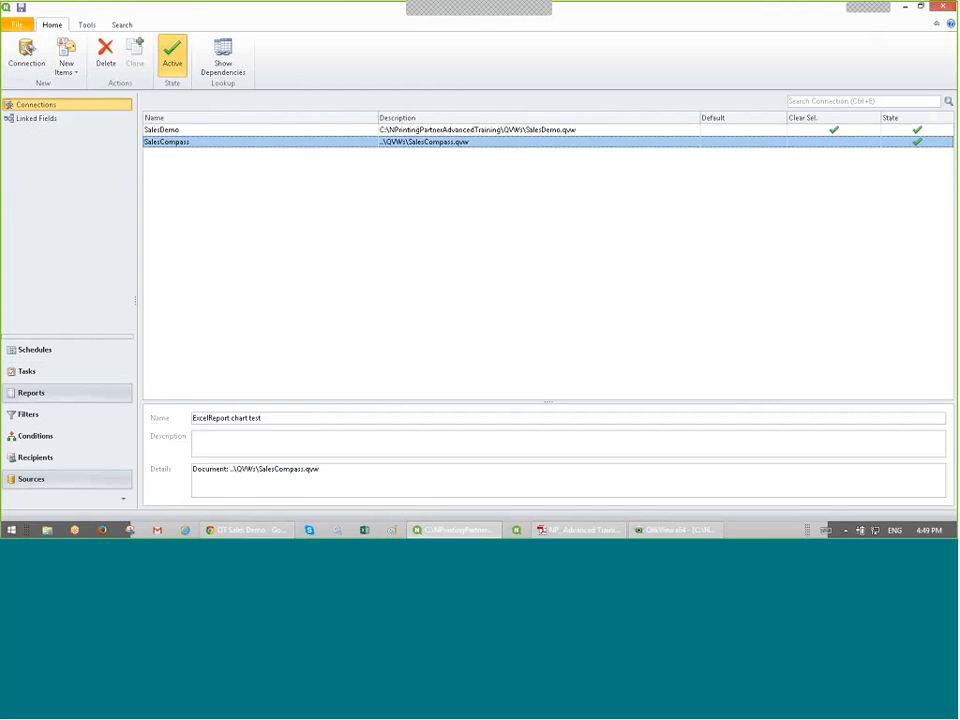
{"action": "left_click", "coordinate": [30, 118]}
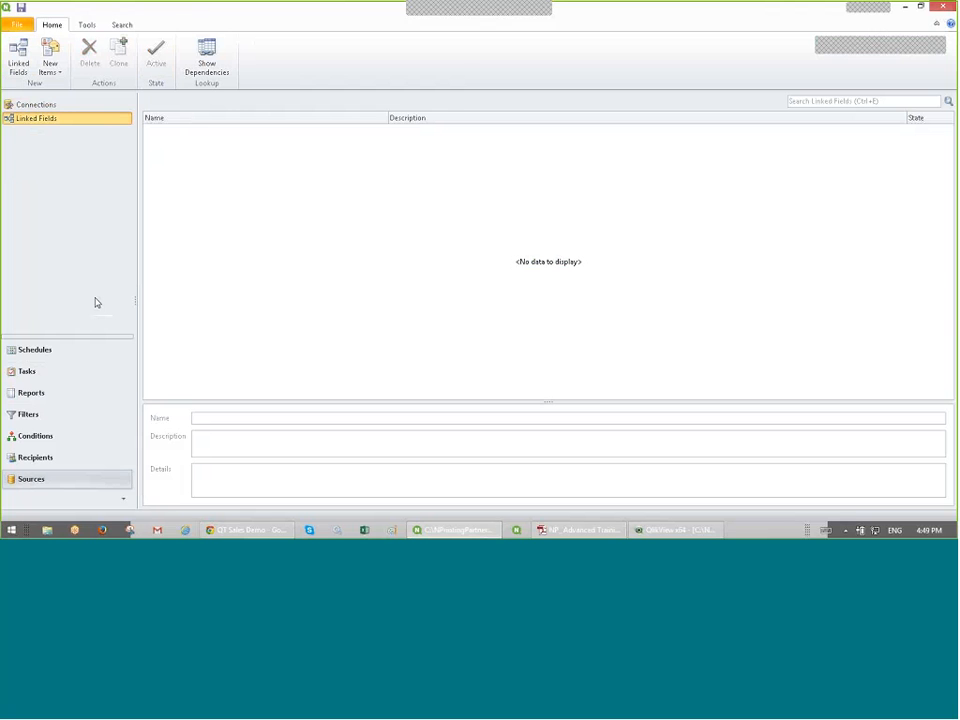
{"action": "left_click", "coordinate": [14, 58]}
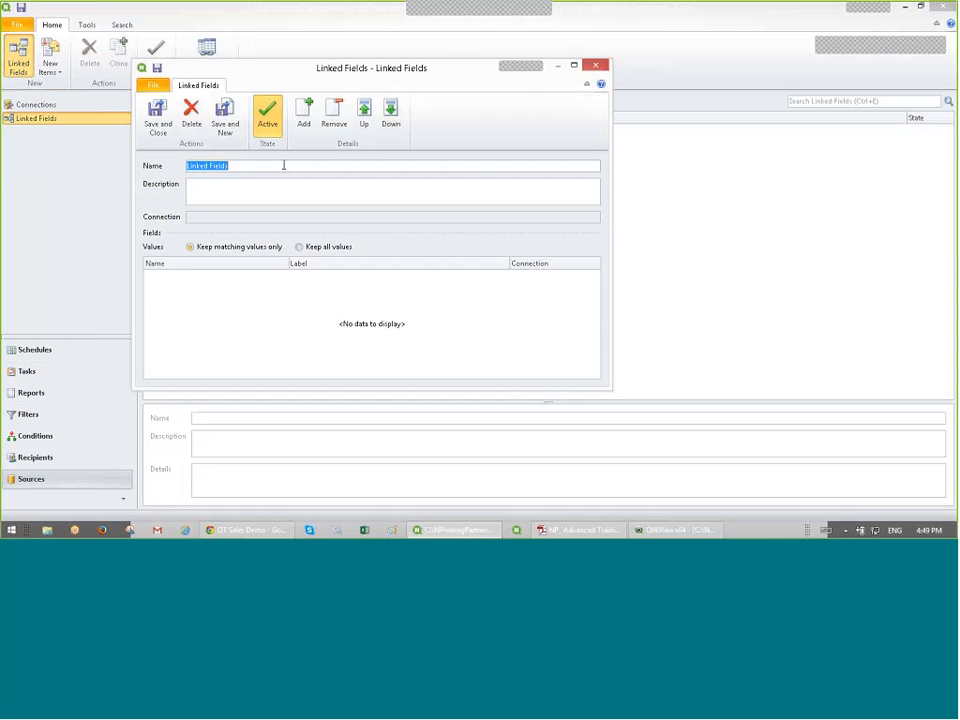
{"action": "left_click", "coordinate": [284, 165]}
{"action": "key", "text": "BackSpace"}
{"action": "type", "text": "- Year"}
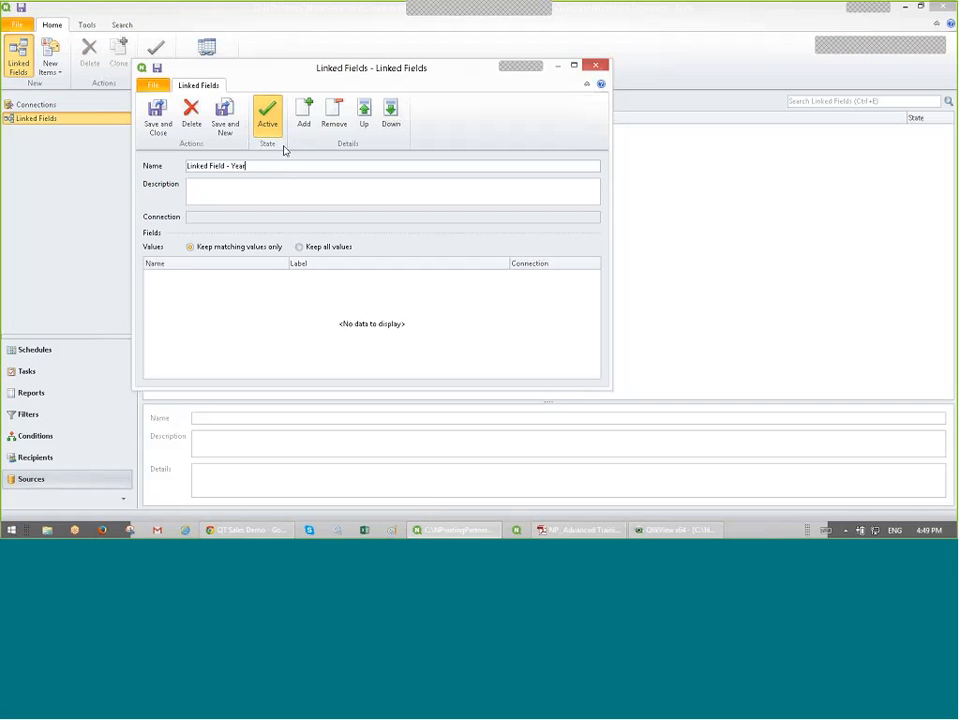
Step: Search the SalesDemo fields for year and country, and add the Year field to the linked fields item
{"action": "left_click", "coordinate": [303, 123]}
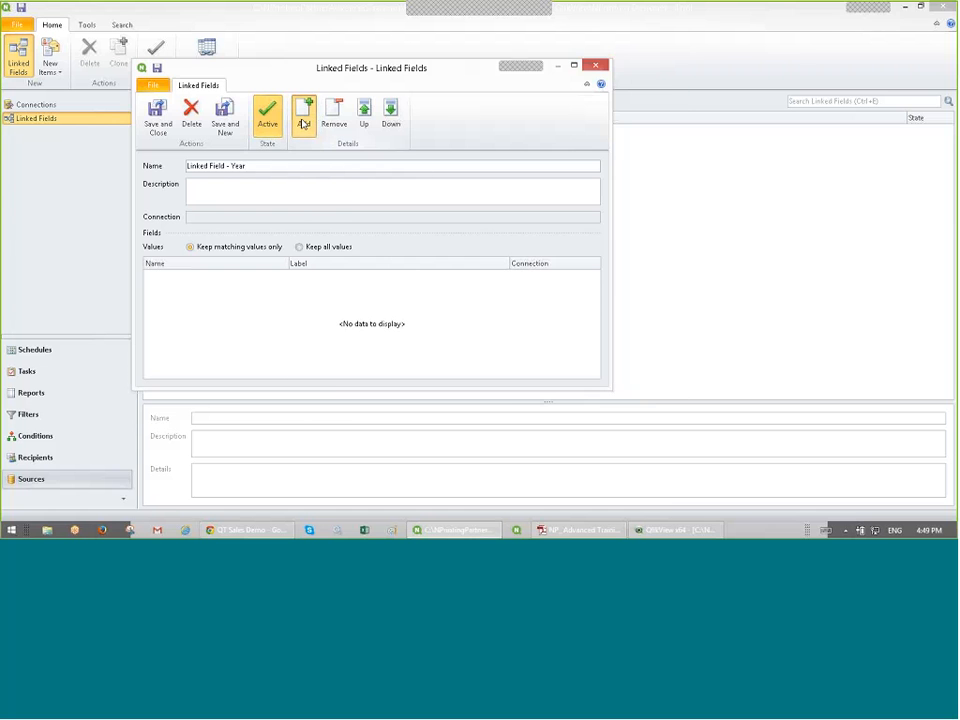
{"action": "left_click", "coordinate": [436, 110]}
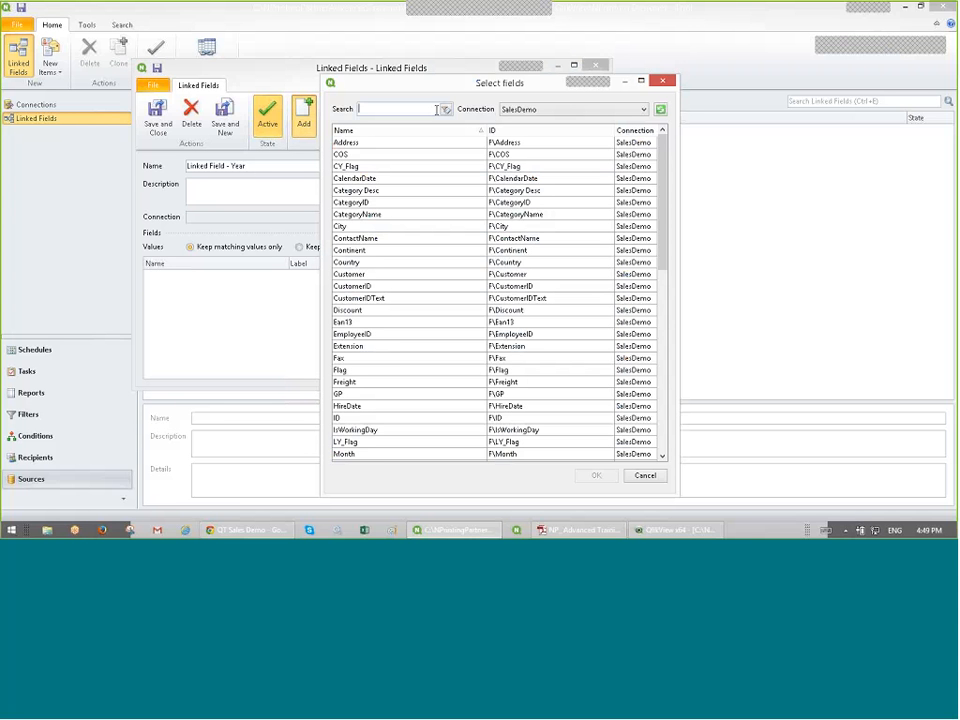
{"action": "type", "text": "year"}
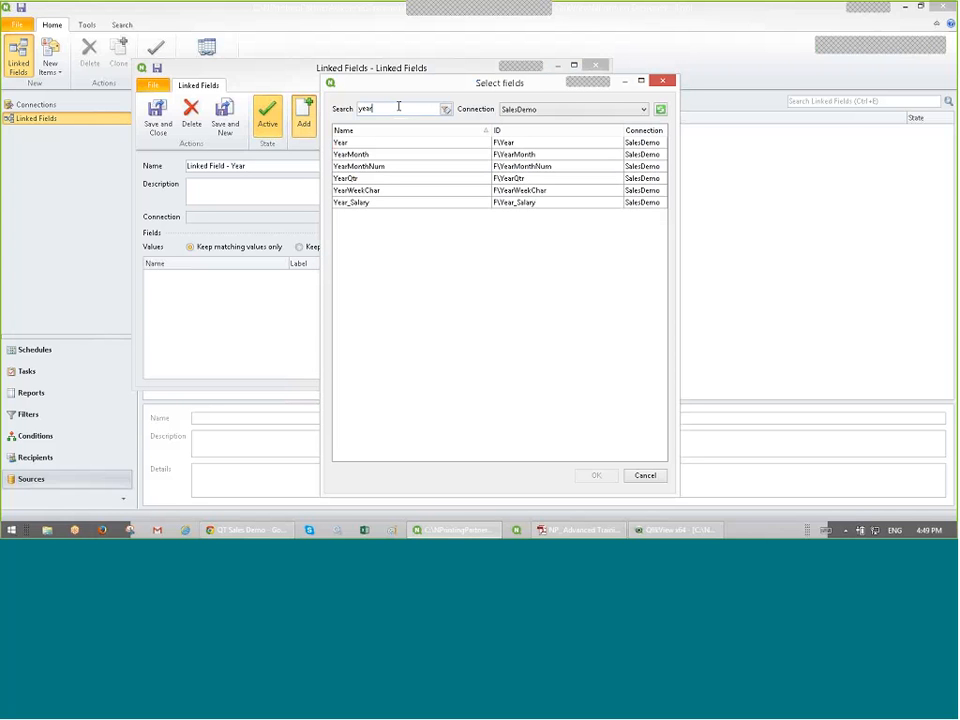
{"action": "left_click_drag", "start_coordinate": [398, 106], "coordinate": [346, 111]}
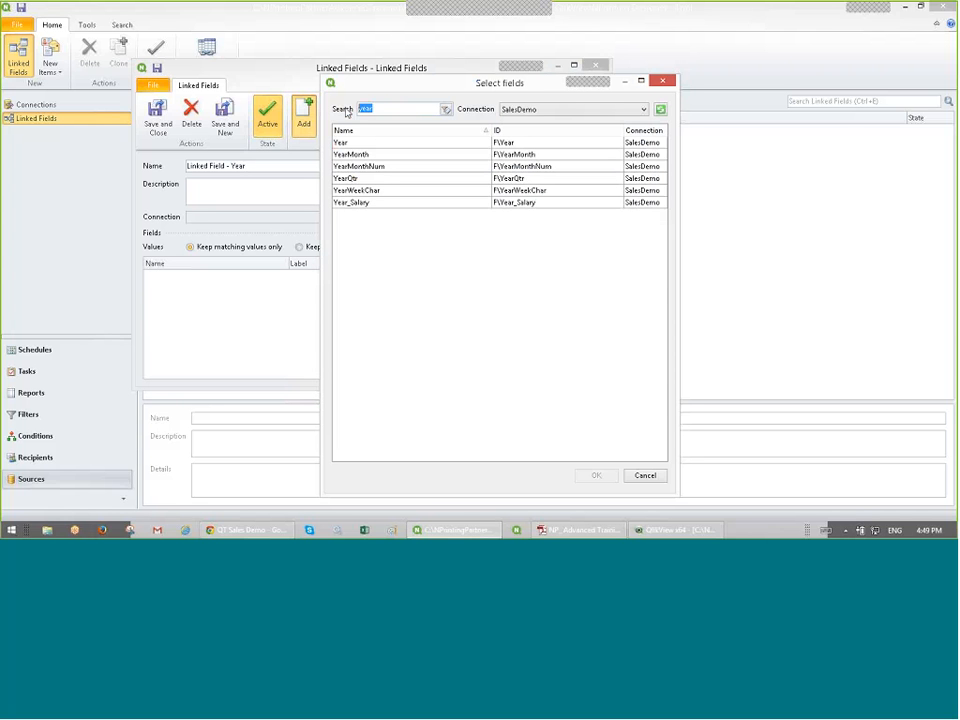
{"action": "key", "text": "BackSpace"}
{"action": "type", "text": "country"}
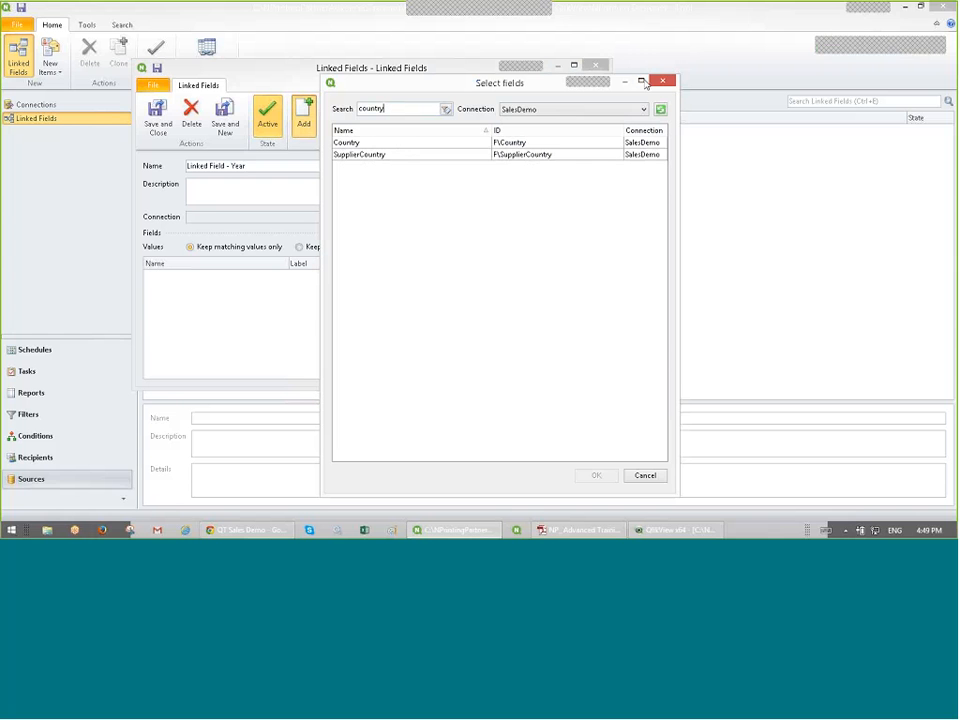
{"action": "left_click_drag", "start_coordinate": [387, 108], "coordinate": [314, 103]}
{"action": "type", "text": "ye"}
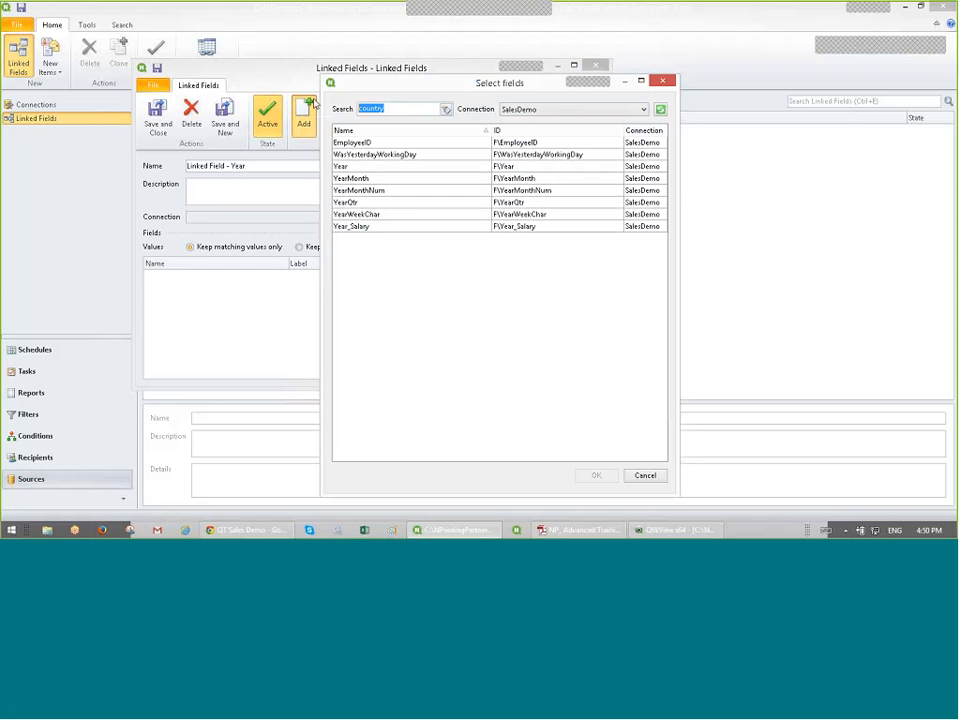
{"action": "type", "text": "ar"}
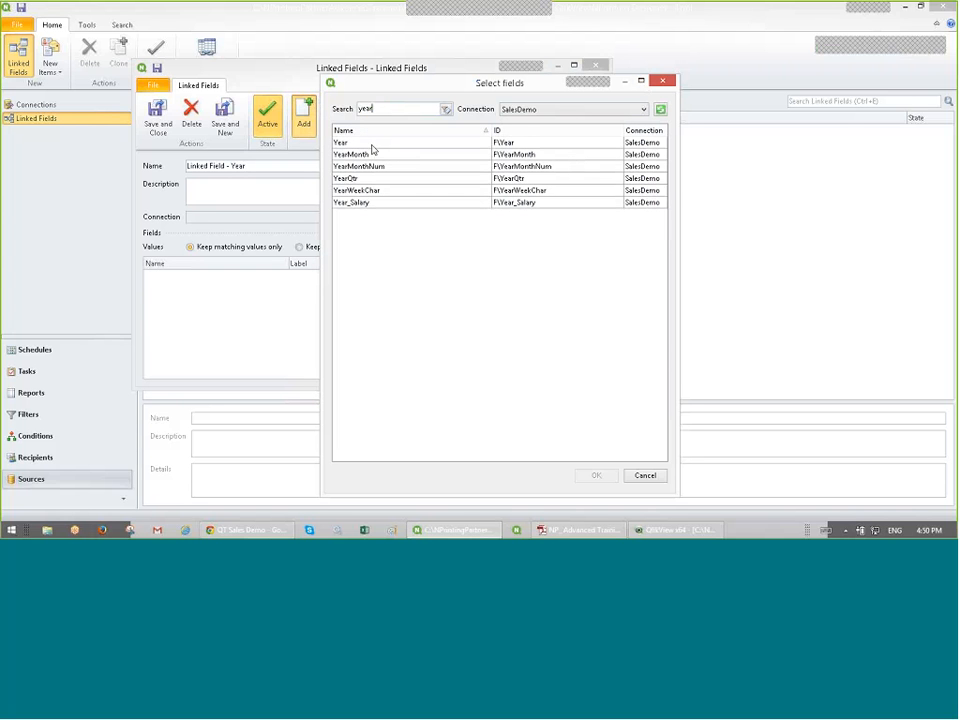
{"action": "double_click", "coordinate": [371, 144]}
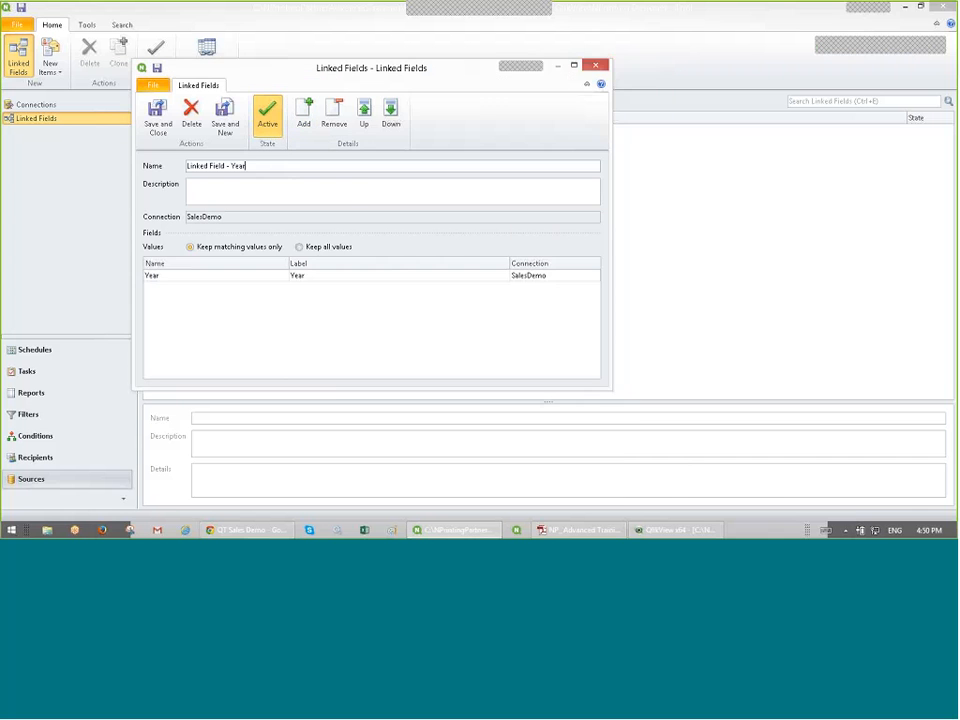
Step: Add the Forecast Year field from the SalesCompass connection to the linked fields item, and save and close it
{"action": "left_click", "coordinate": [303, 122]}
{"action": "left_click", "coordinate": [560, 109]}
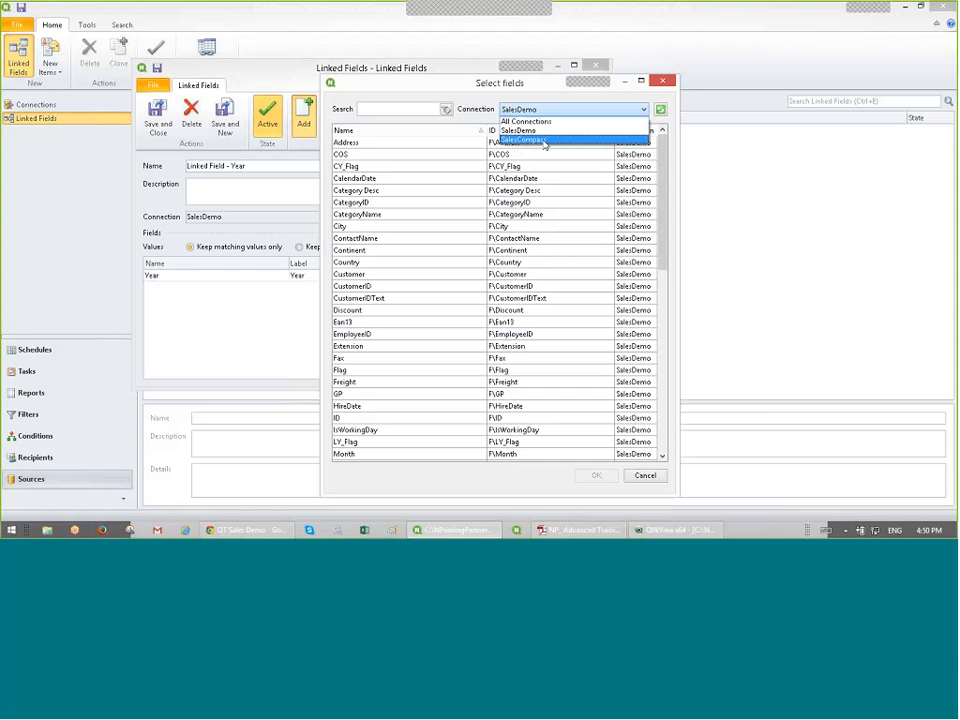
{"action": "left_click", "coordinate": [544, 141]}
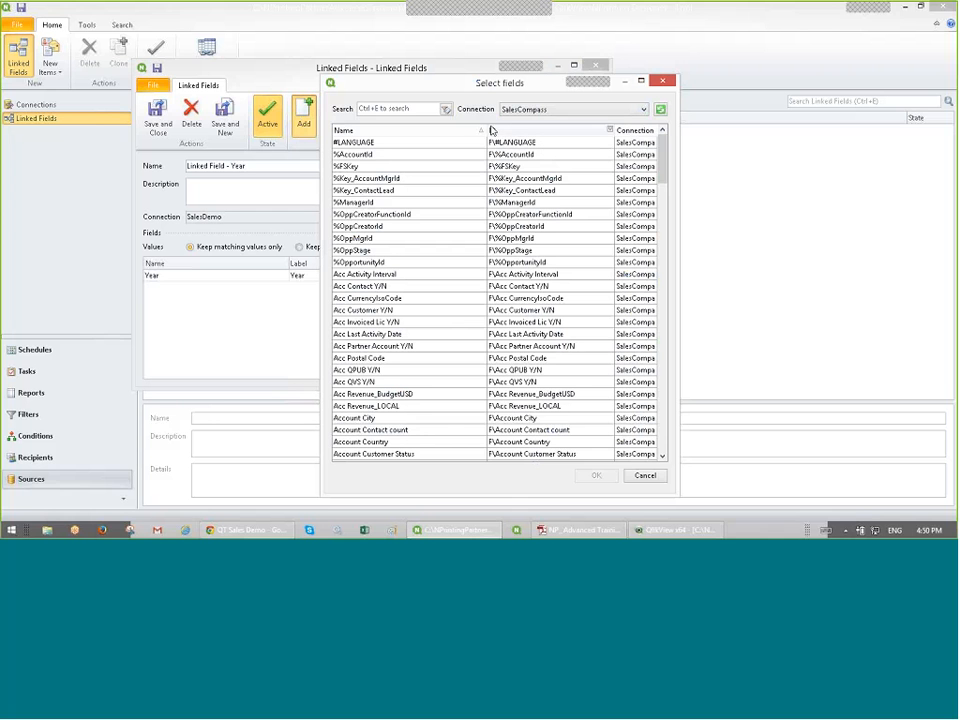
{"action": "left_click", "coordinate": [419, 109]}
{"action": "type", "text": "year"}
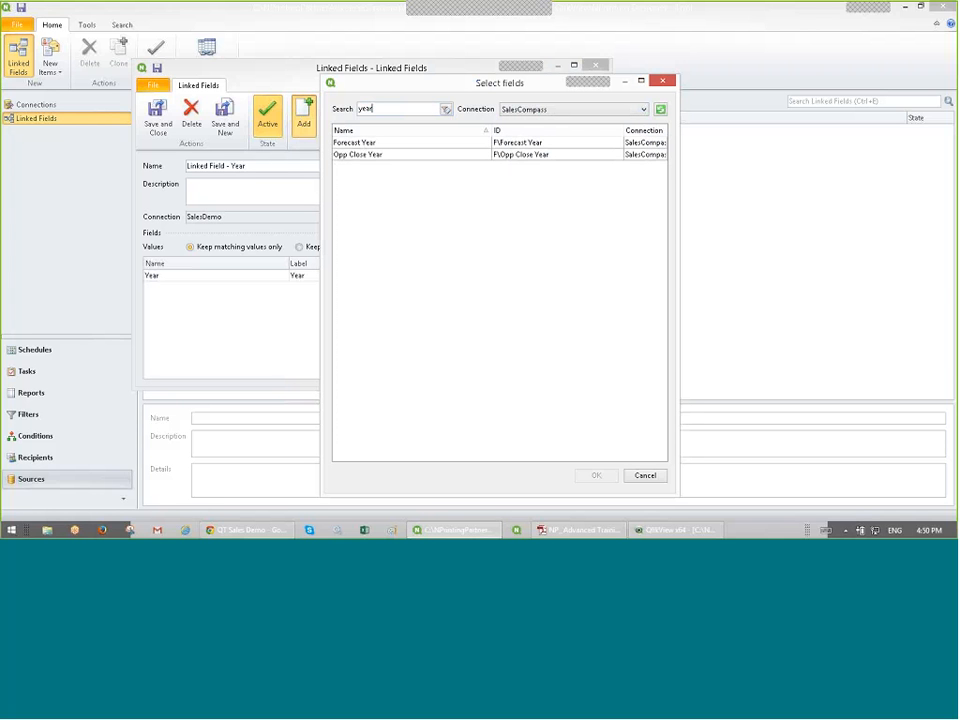
{"action": "double_click", "coordinate": [399, 147]}
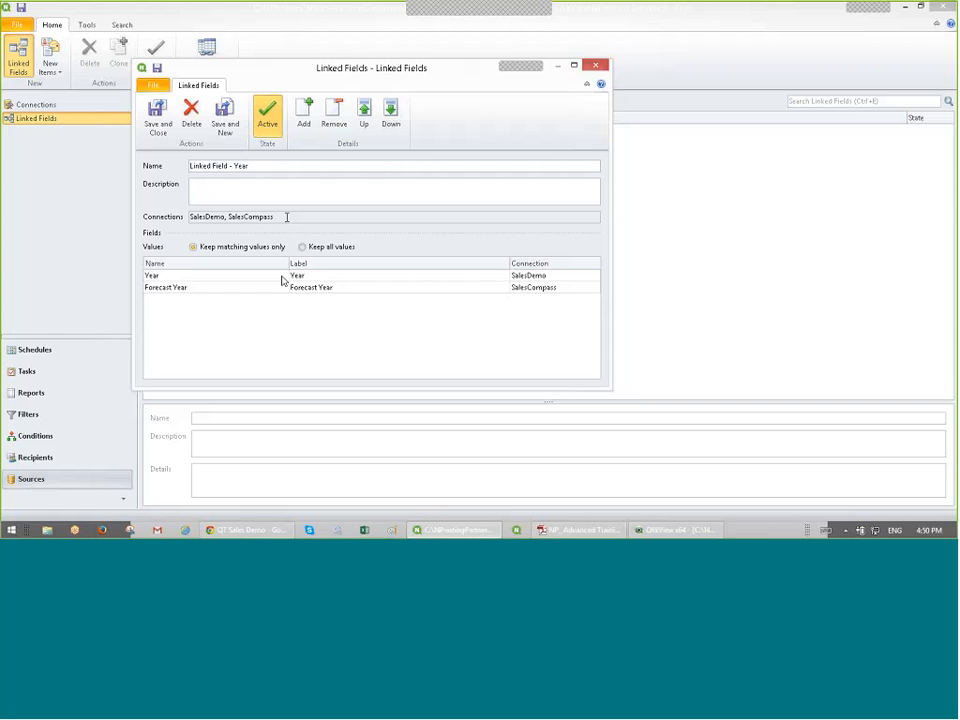
{"action": "left_click", "coordinate": [165, 128]}
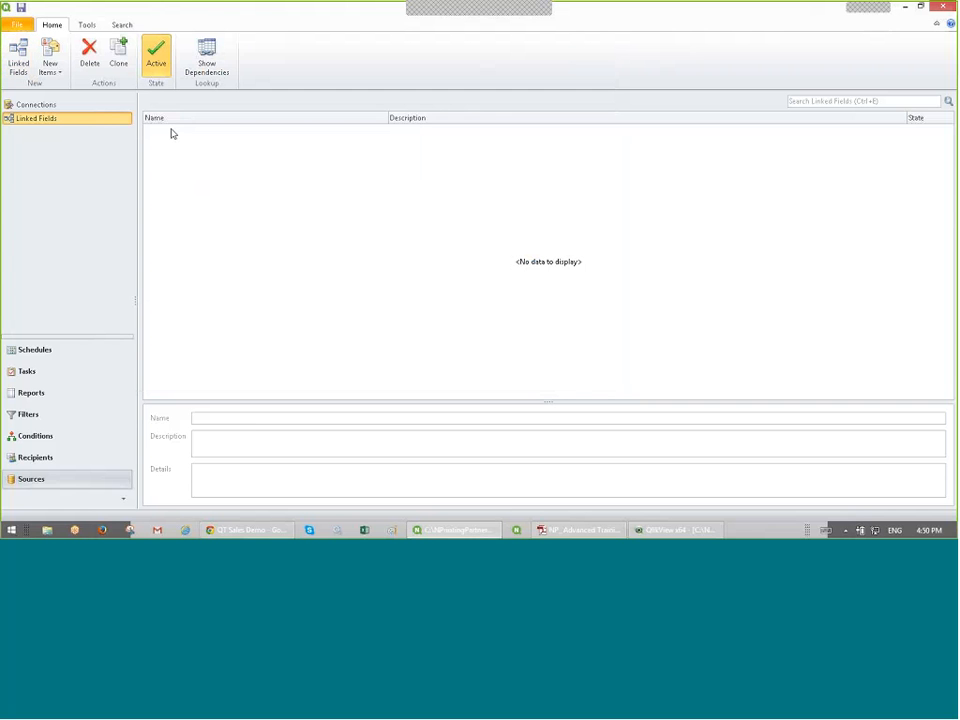
Step: Reopen the ExcelReport multidoc report and open its existing template for editing in a maximized editor
{"action": "left_click", "coordinate": [55, 396]}
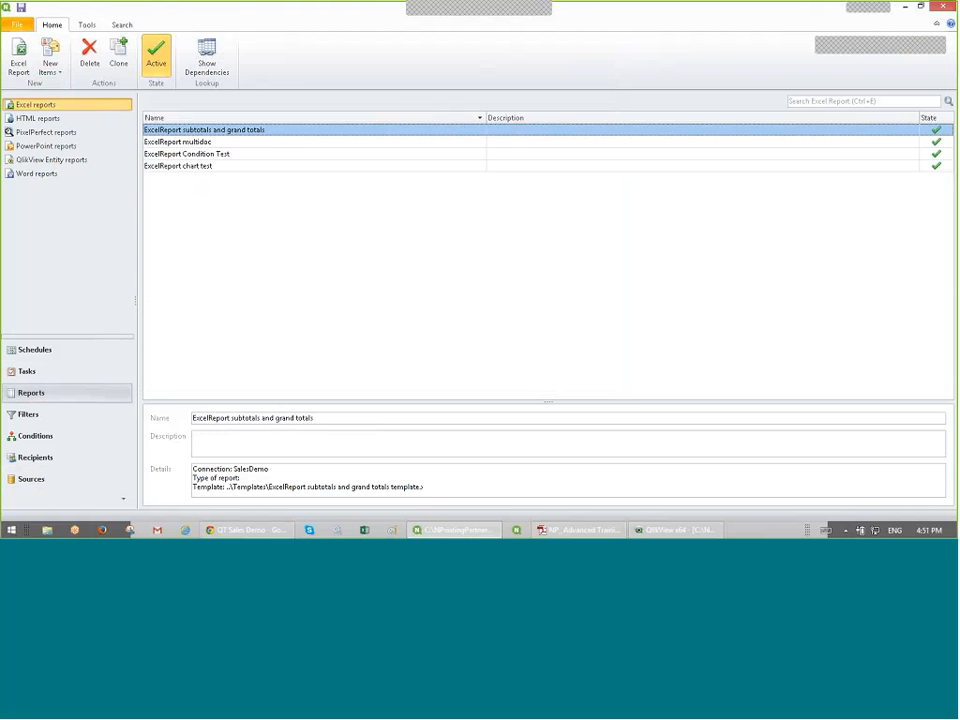
{"action": "double_click", "coordinate": [228, 145]}
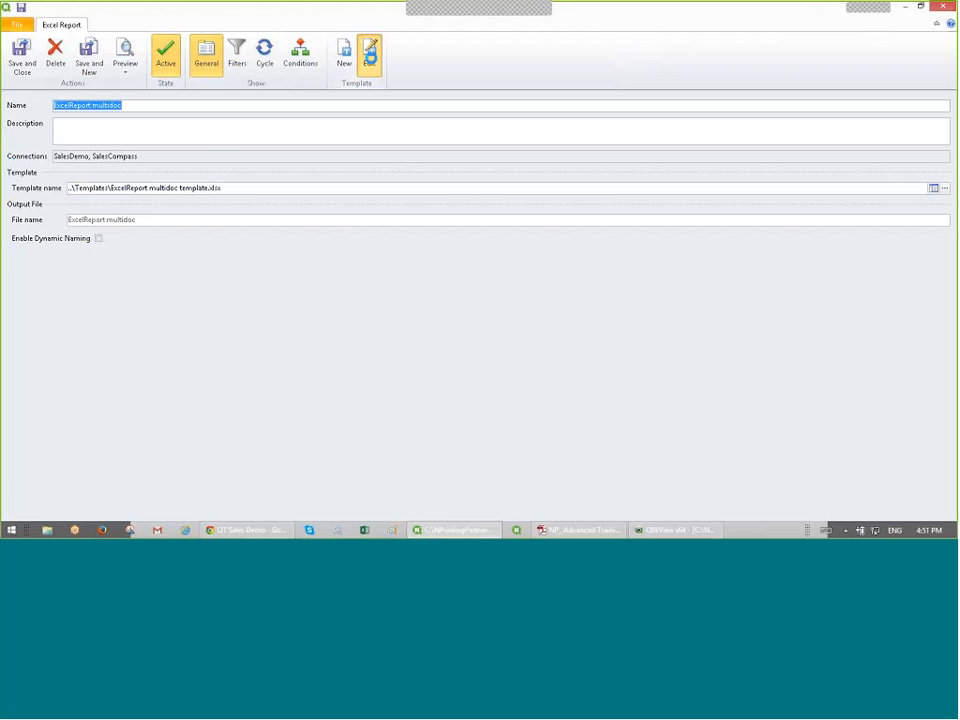
{"action": "left_click", "coordinate": [370, 58]}
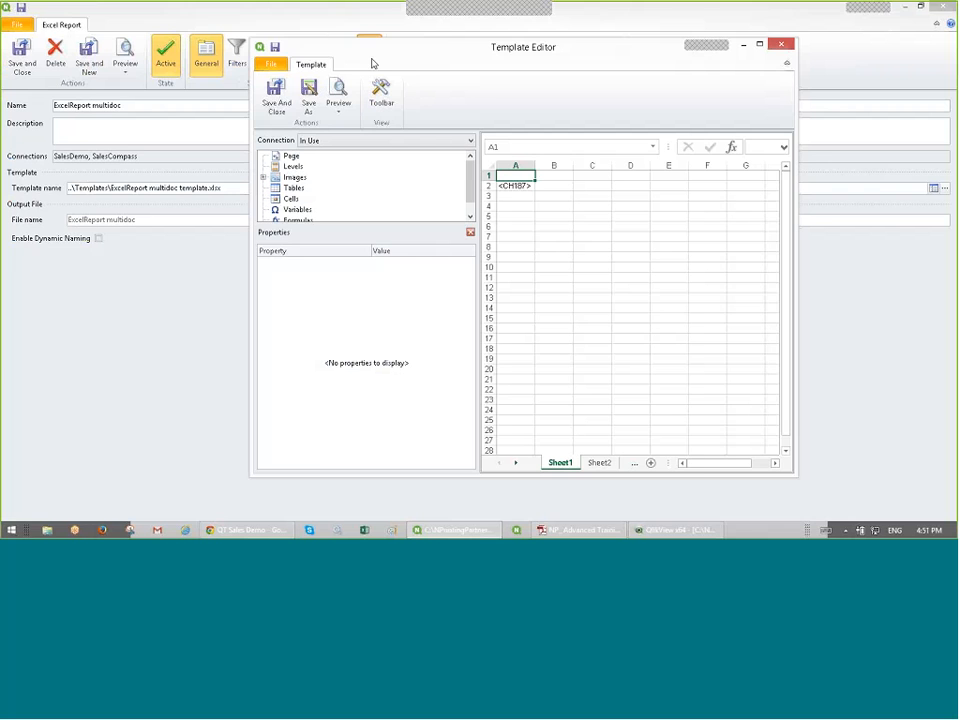
{"action": "double_click", "coordinate": [390, 52]}
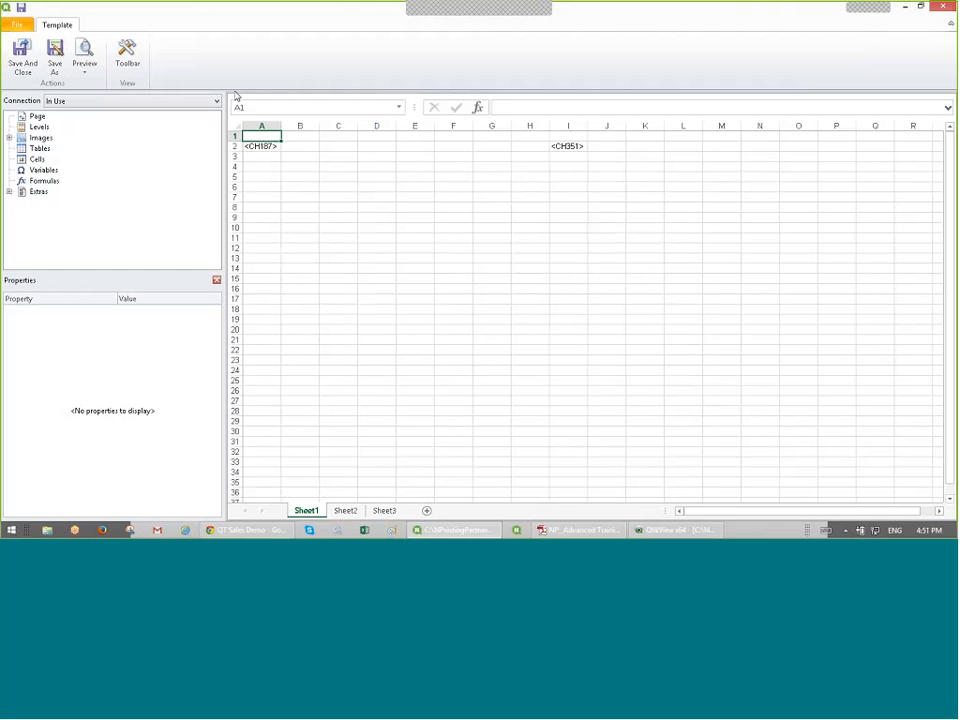
Step: Check the connections of the two chart images, and add the Linked Field - Year page to the current sheet
{"action": "left_click", "coordinate": [9, 138]}
{"action": "left_click", "coordinate": [77, 158]}
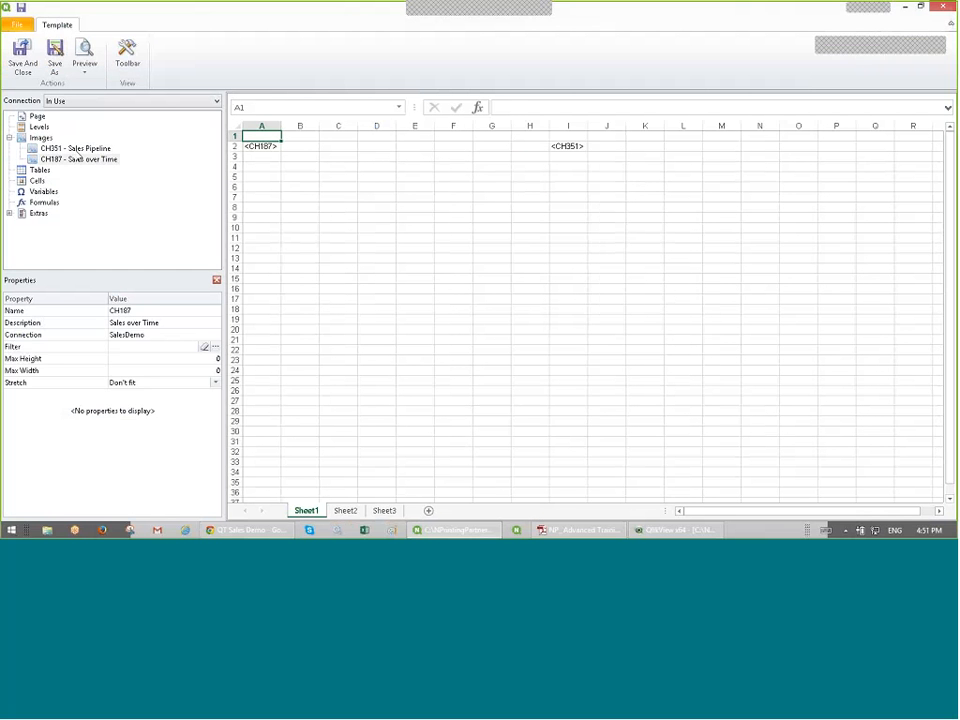
{"action": "left_click", "coordinate": [75, 148]}
{"action": "left_click", "coordinate": [38, 117]}
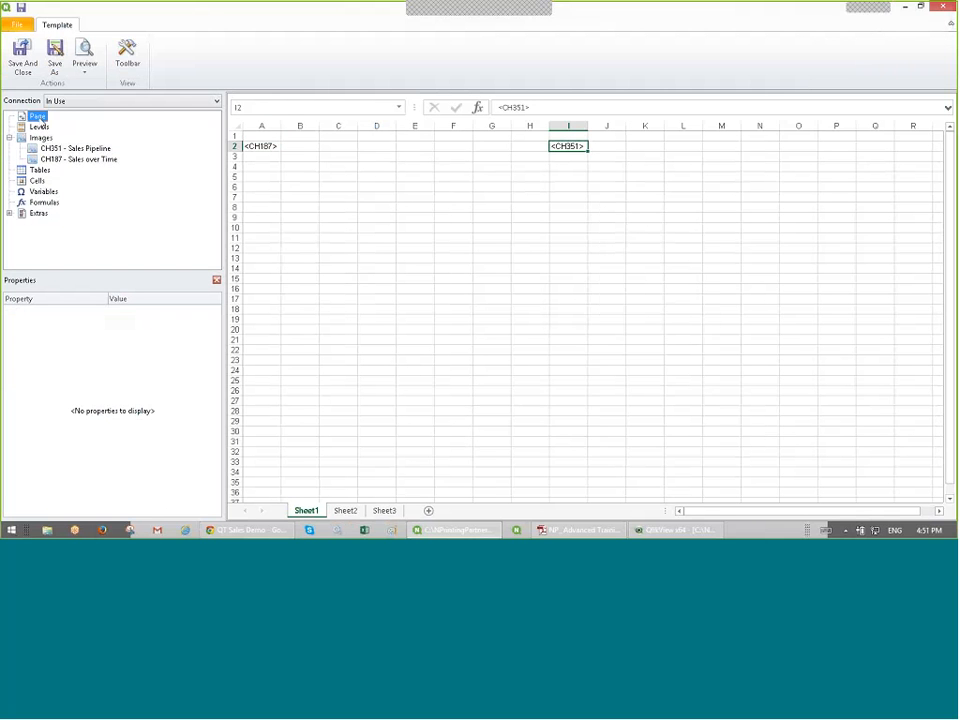
{"action": "right_click", "coordinate": [46, 118]}
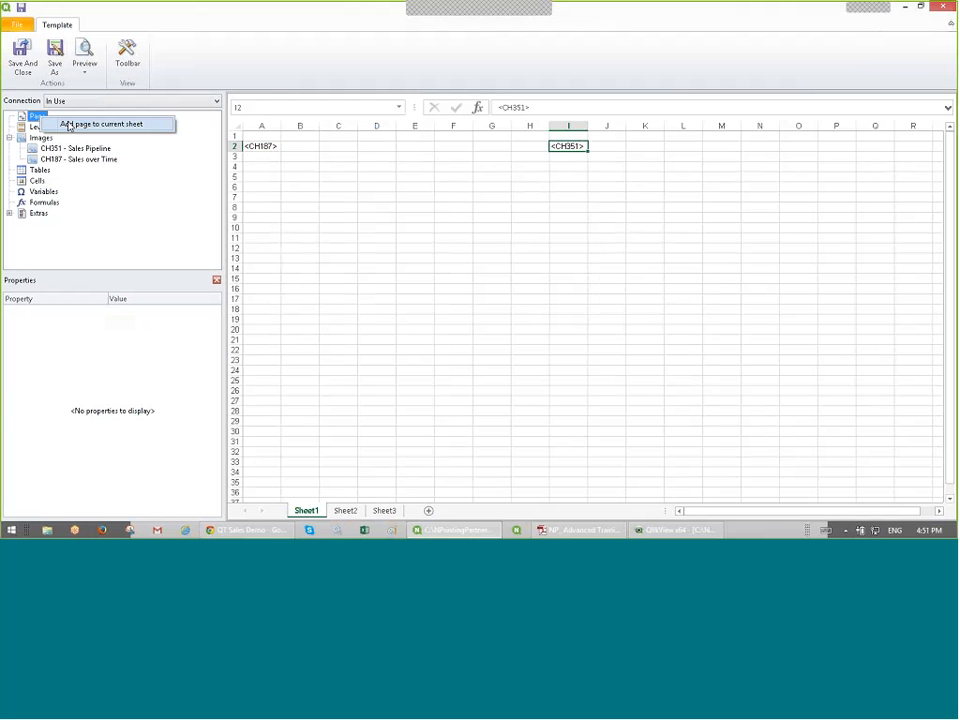
{"action": "left_click", "coordinate": [68, 125]}
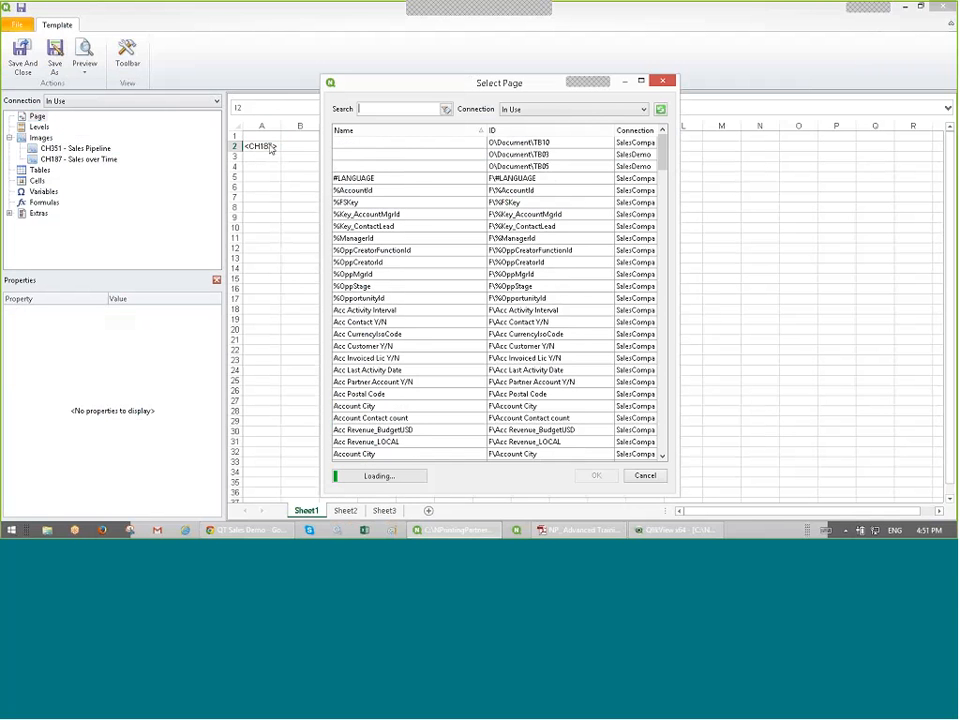
{"action": "type", "text": "ya"}
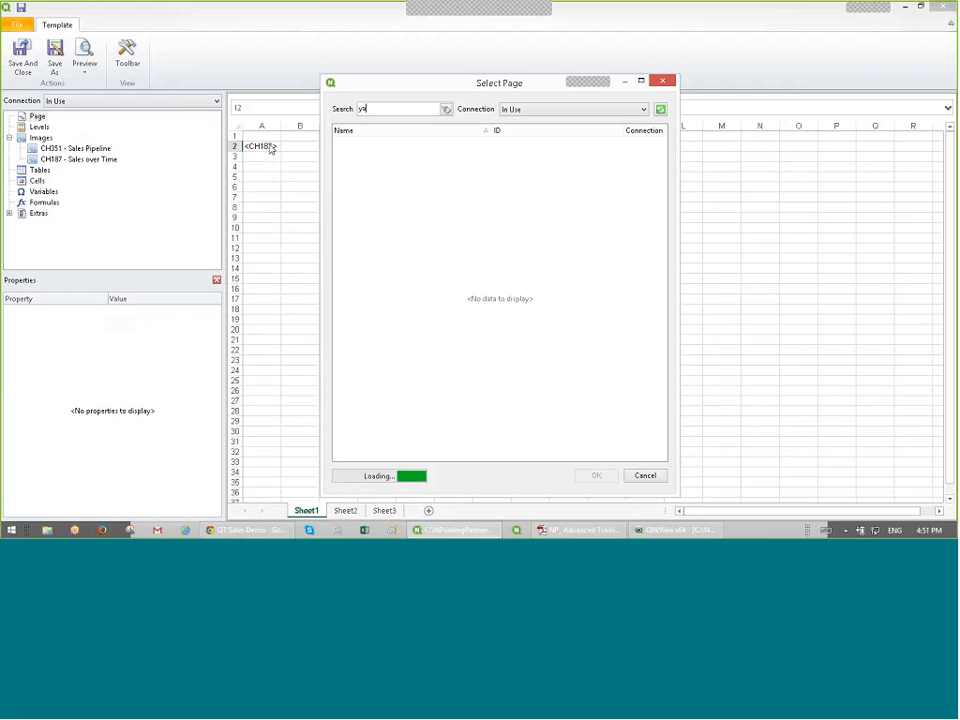
{"action": "type", "text": "ar"}
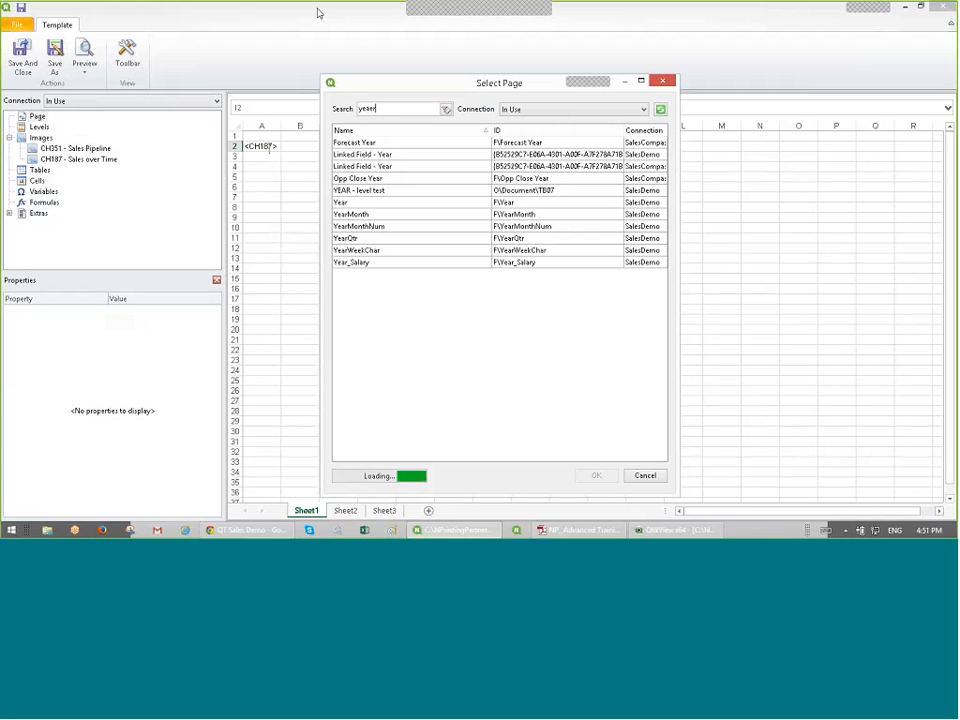
{"action": "key", "text": "BackSpace"}
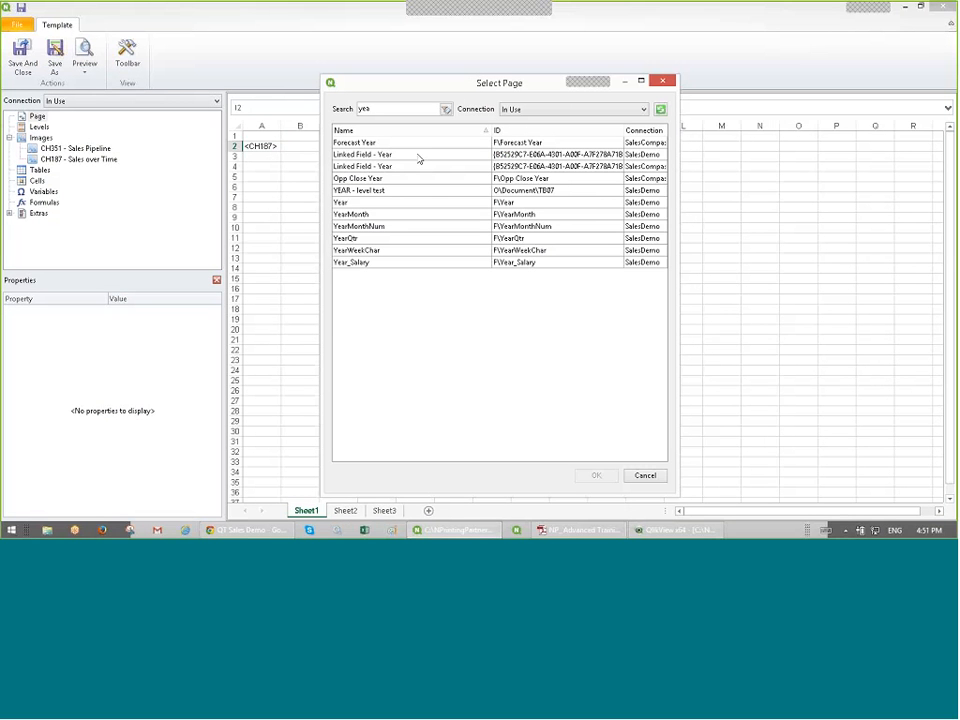
{"action": "double_click", "coordinate": [419, 157]}
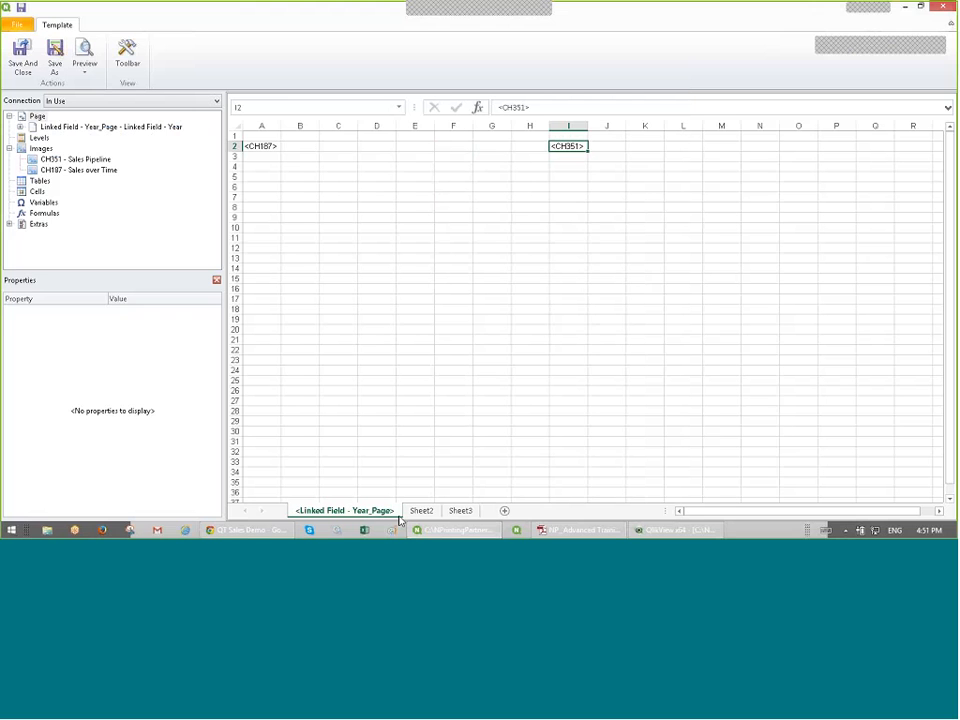
Step: Expand the Linked Field - Year page, and preview the report in Excel to examine the year sheet and Sheet2
{"action": "left_click", "coordinate": [20, 127]}
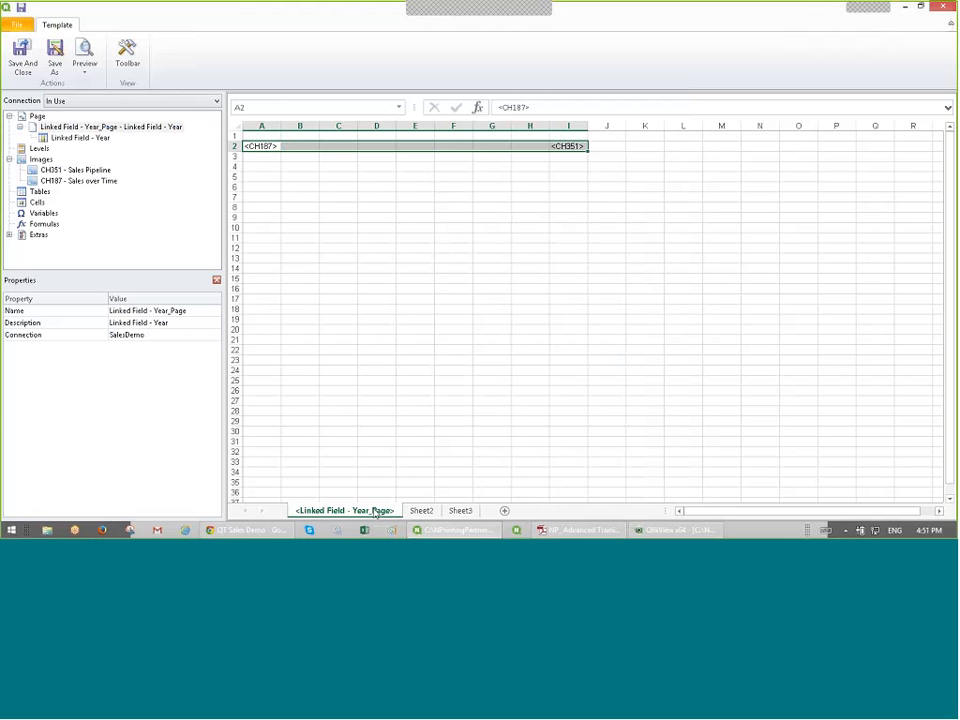
{"action": "left_click", "coordinate": [760, 309]}
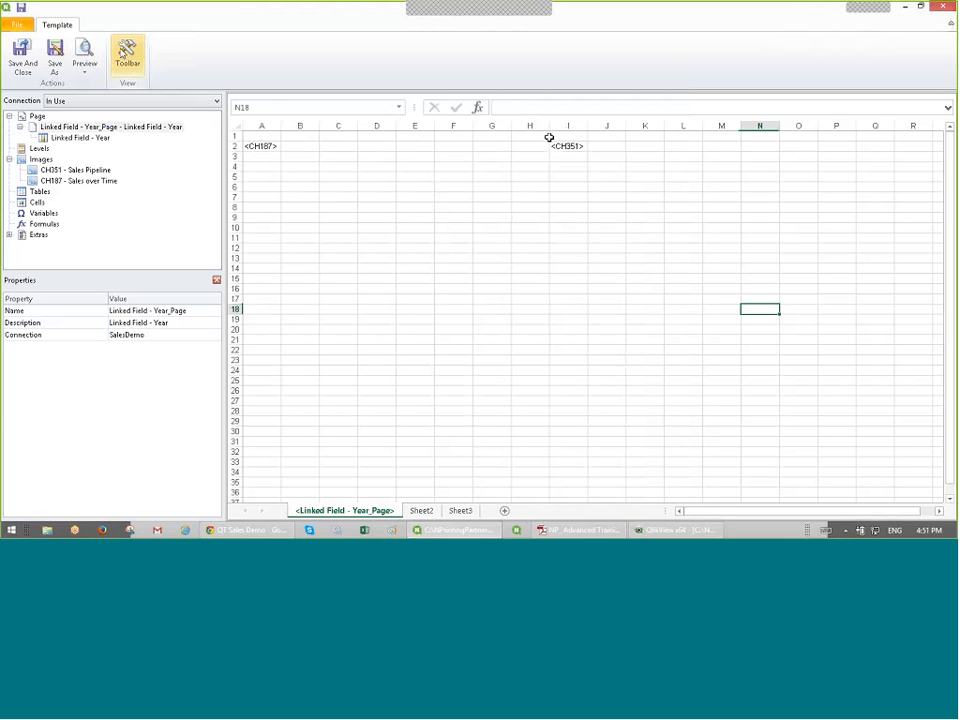
{"action": "left_click", "coordinate": [95, 50]}
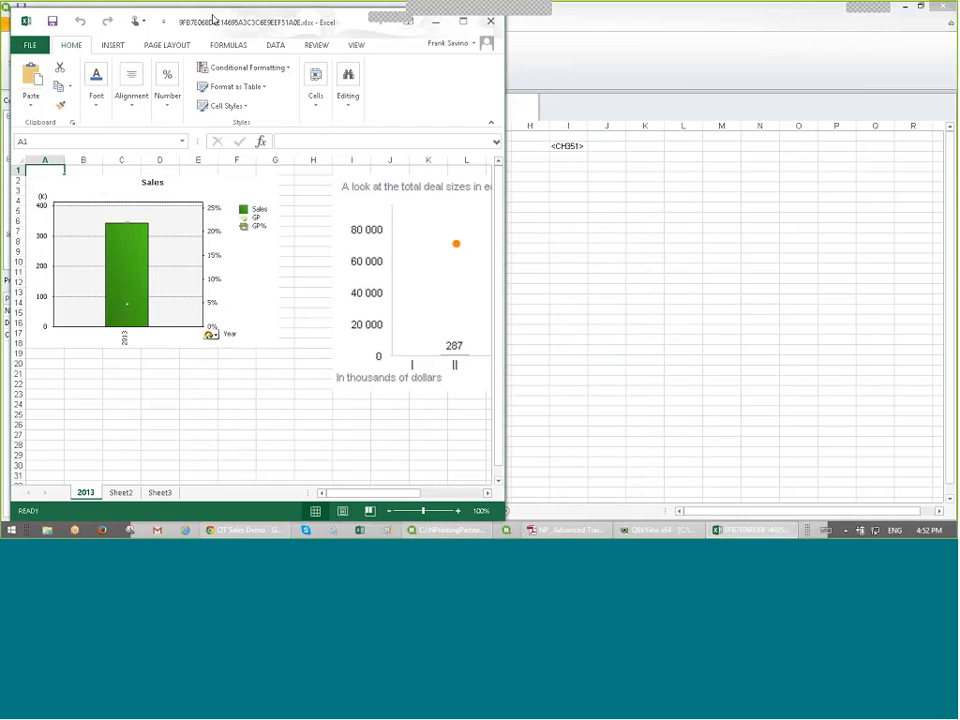
{"action": "double_click", "coordinate": [213, 18]}
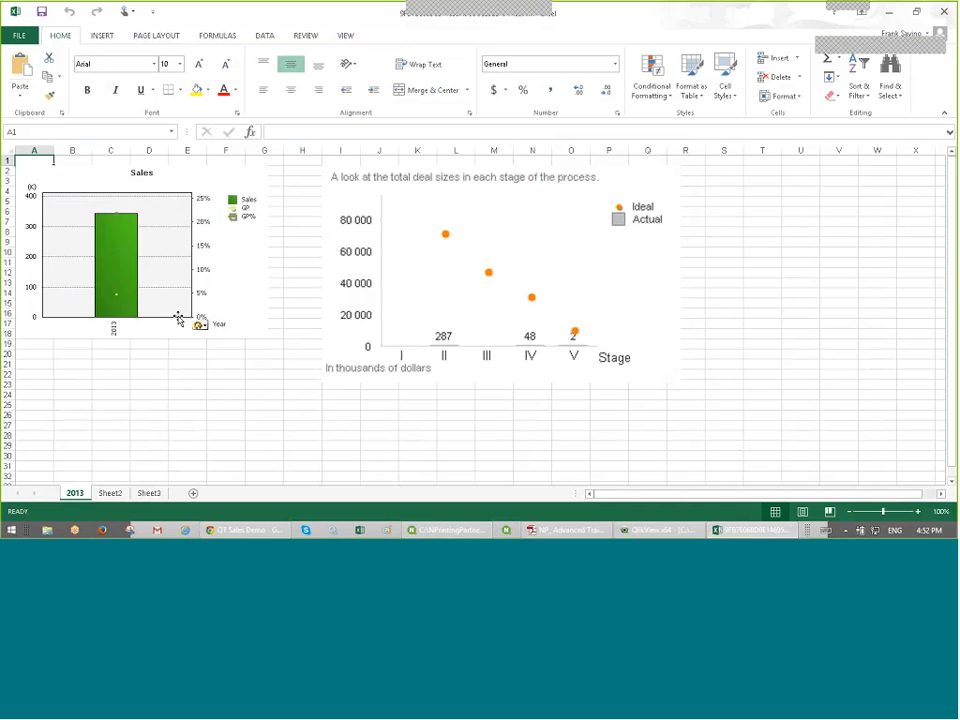
{"action": "left_click", "coordinate": [112, 493]}
Step: Close the Excel preview, and save and close both the template and the ExcelReport multidoc report
{"action": "left_click", "coordinate": [950, 13]}
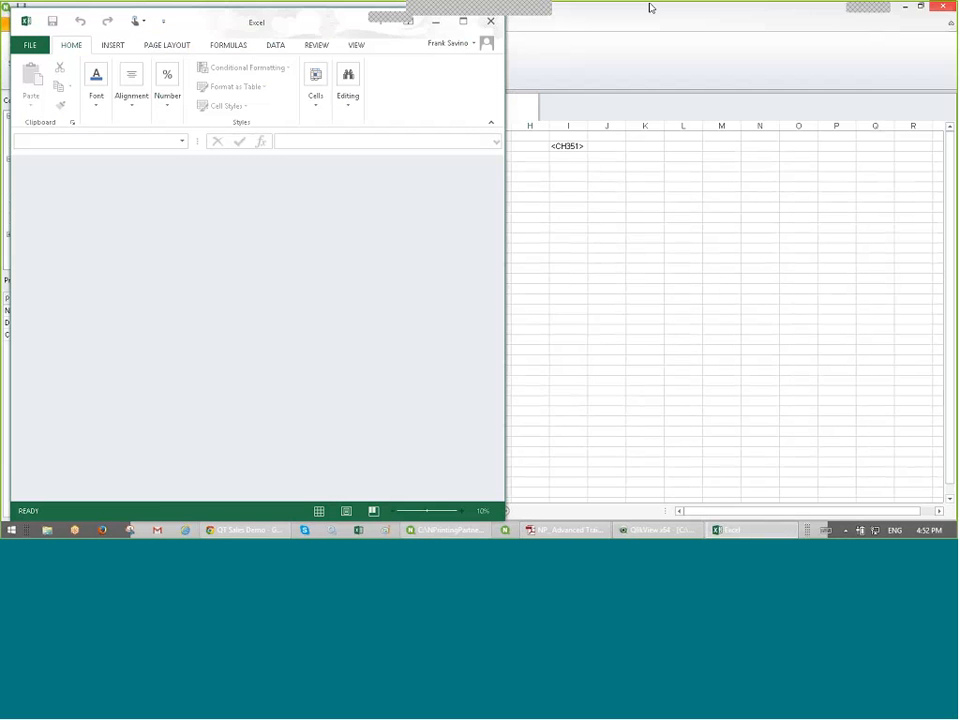
{"action": "left_click_drag", "start_coordinate": [190, 18], "coordinate": [237, 36]}
{"action": "right_click", "coordinate": [238, 36]}
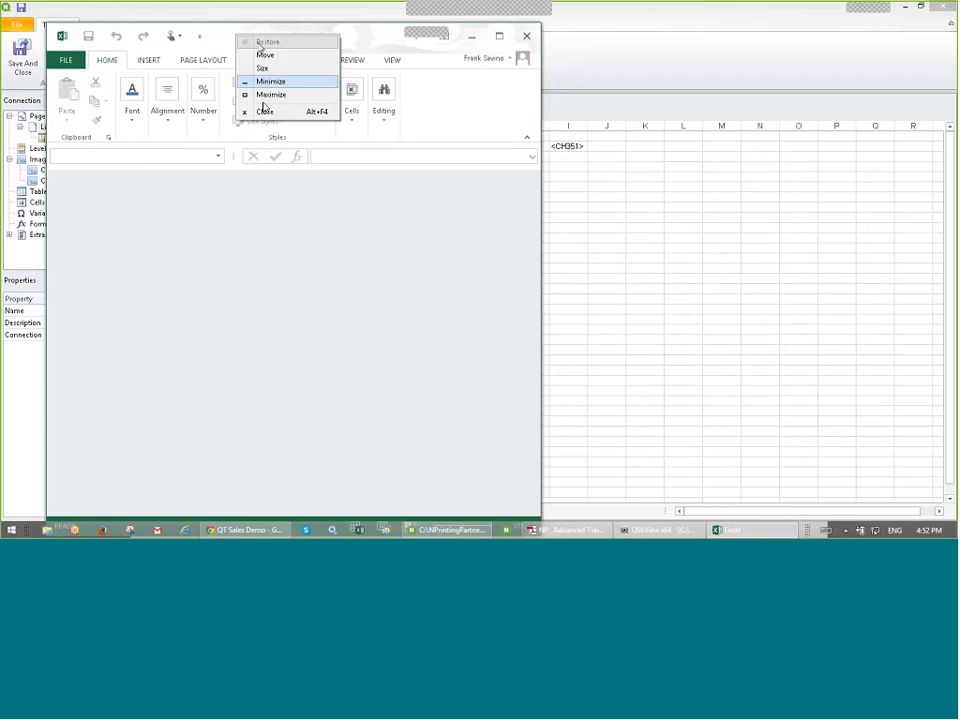
{"action": "left_click", "coordinate": [264, 110]}
{"action": "left_click", "coordinate": [32, 64]}
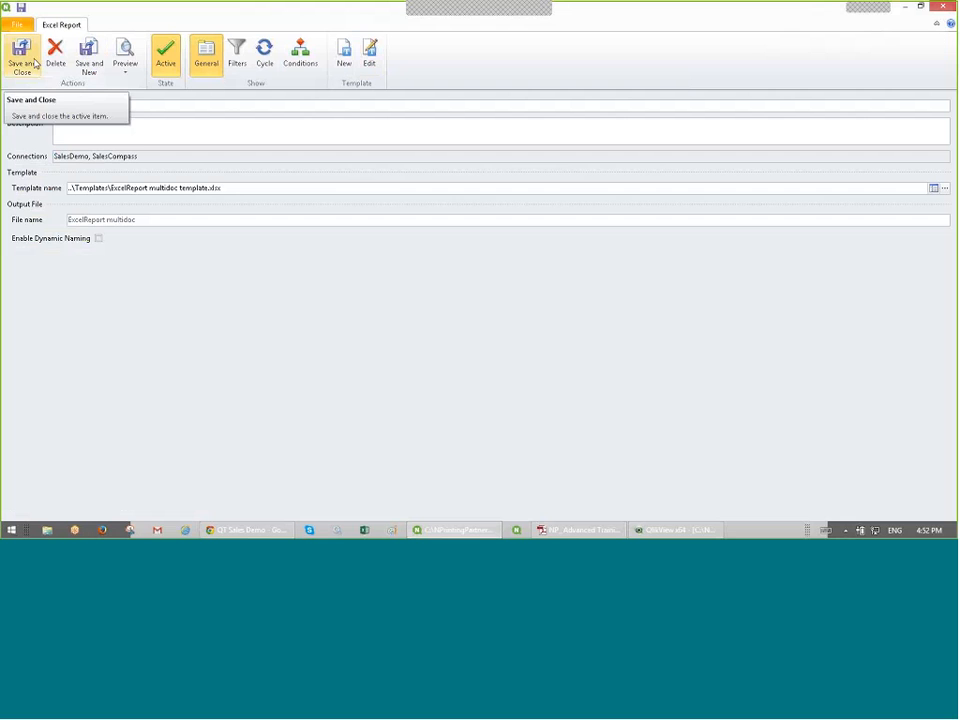
{"action": "left_click", "coordinate": [20, 58]}
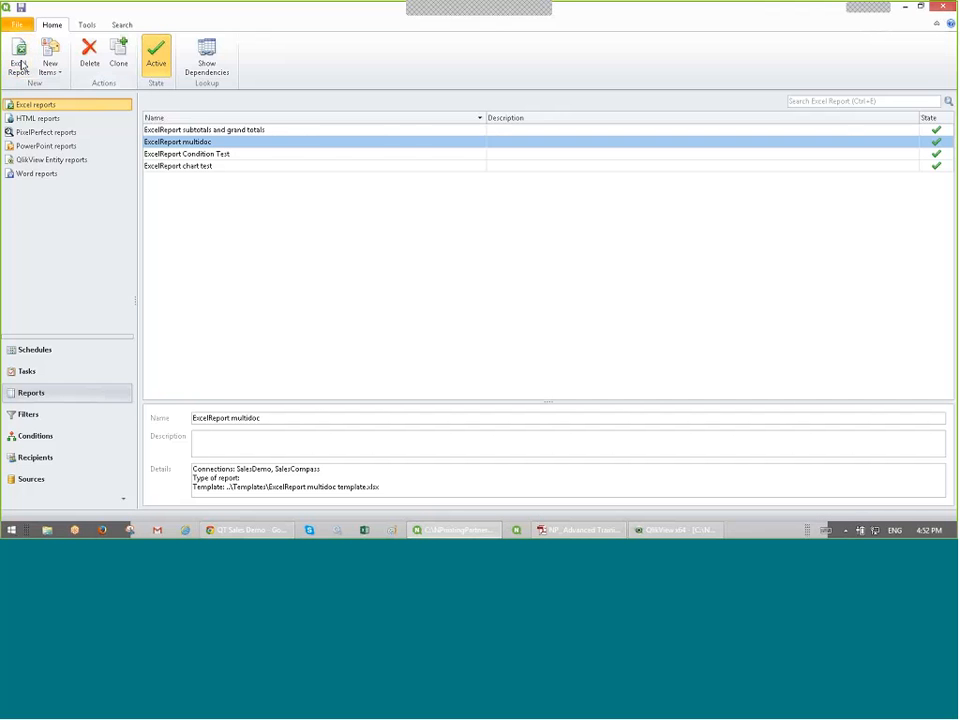
Step: Create a new Excel report named ExcelReport top ranks and start its new template in a maximized editor
{"action": "left_click", "coordinate": [20, 62]}
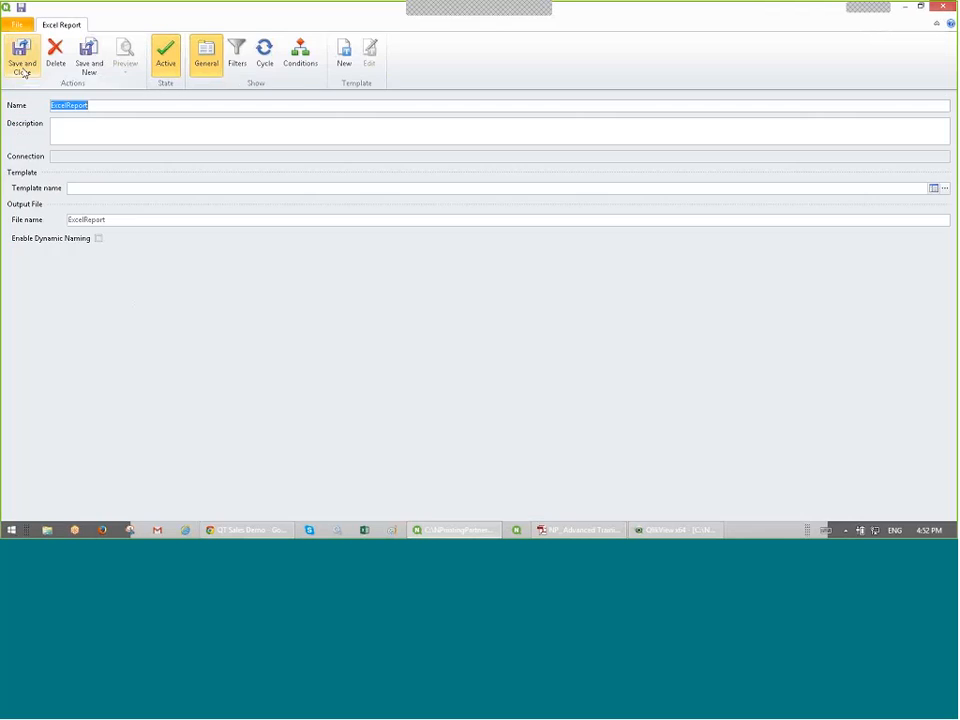
{"action": "left_click", "coordinate": [148, 107]}
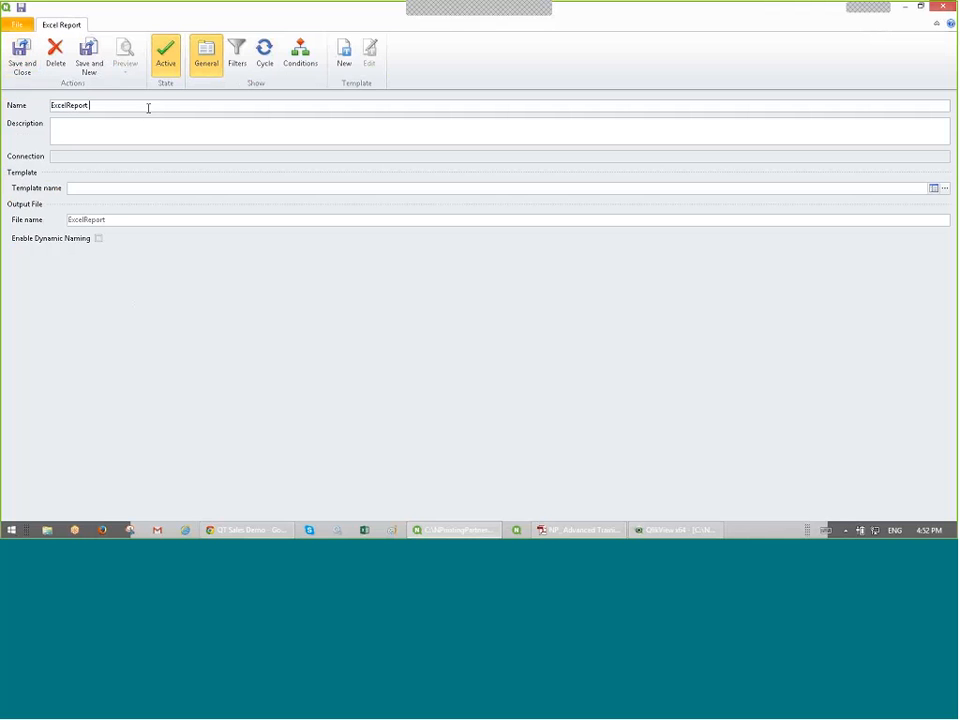
{"action": "type", "text": "top ranks"}
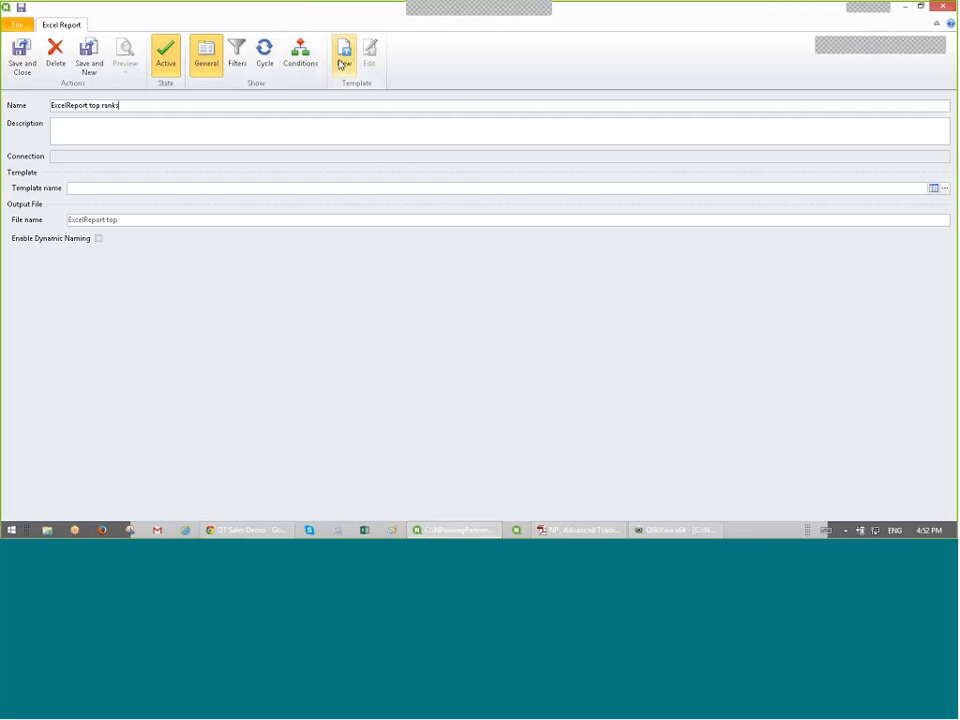
{"action": "left_click", "coordinate": [341, 64]}
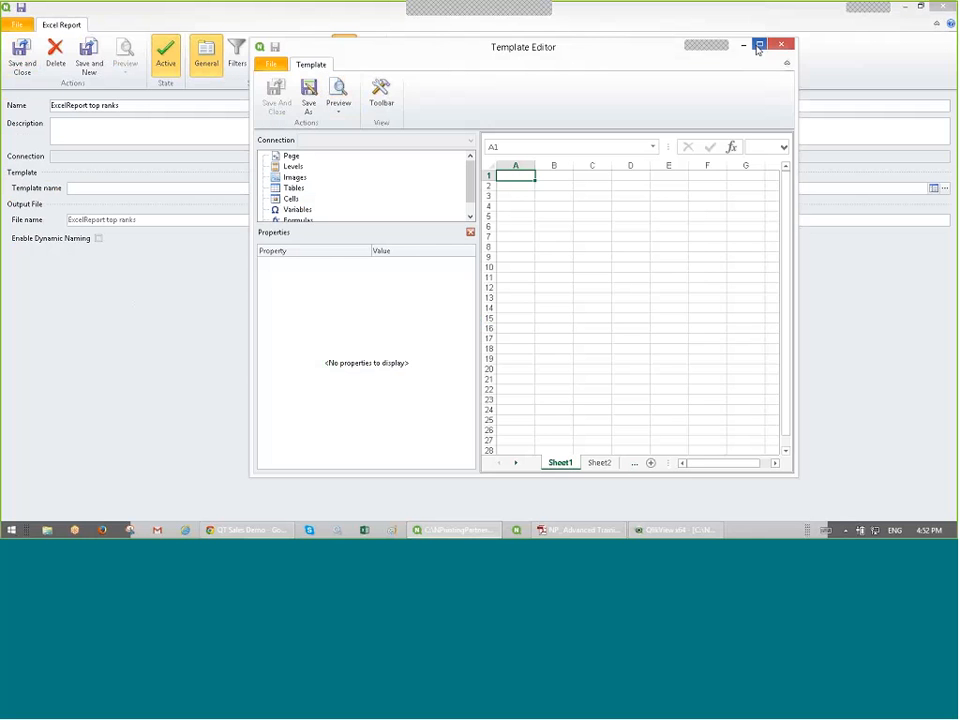
{"action": "left_click", "coordinate": [757, 46]}
Step: Search the SalesDemo objects for 184 and add the CH184 Top 25 Products chart as a table
{"action": "left_click", "coordinate": [42, 149]}
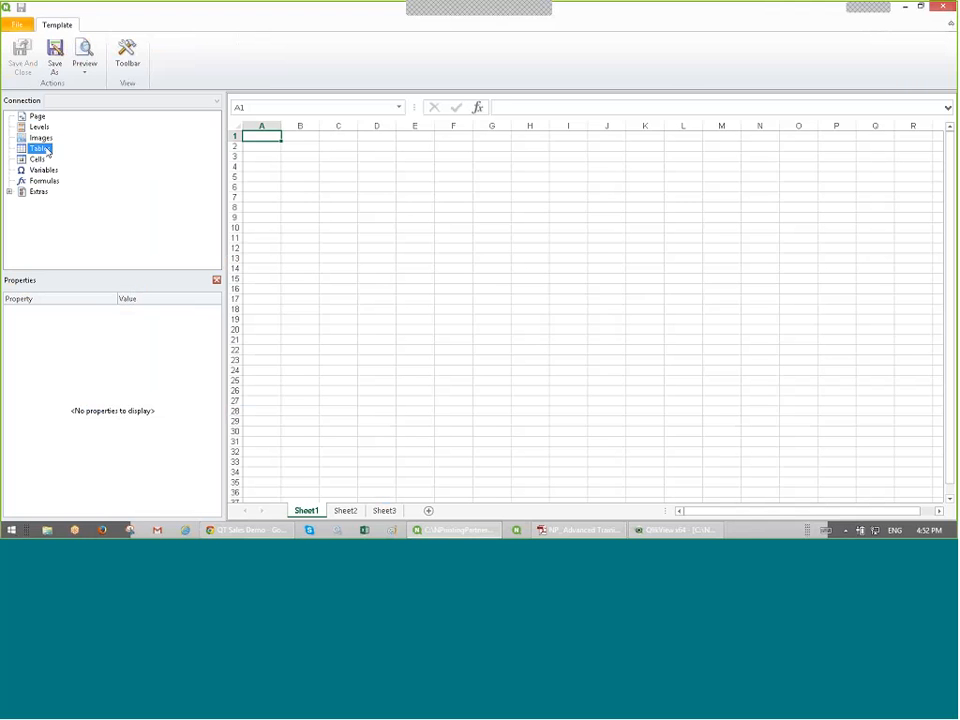
{"action": "right_click", "coordinate": [46, 151]}
{"action": "left_click", "coordinate": [84, 155]}
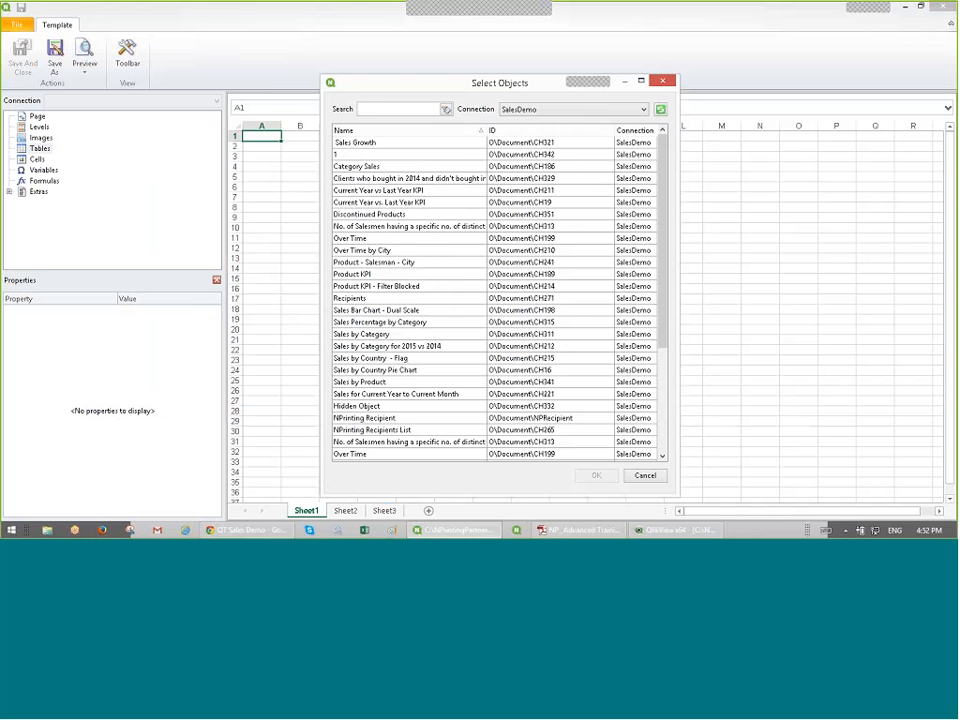
{"action": "type", "text": "184"}
{"action": "double_click", "coordinate": [441, 143]}
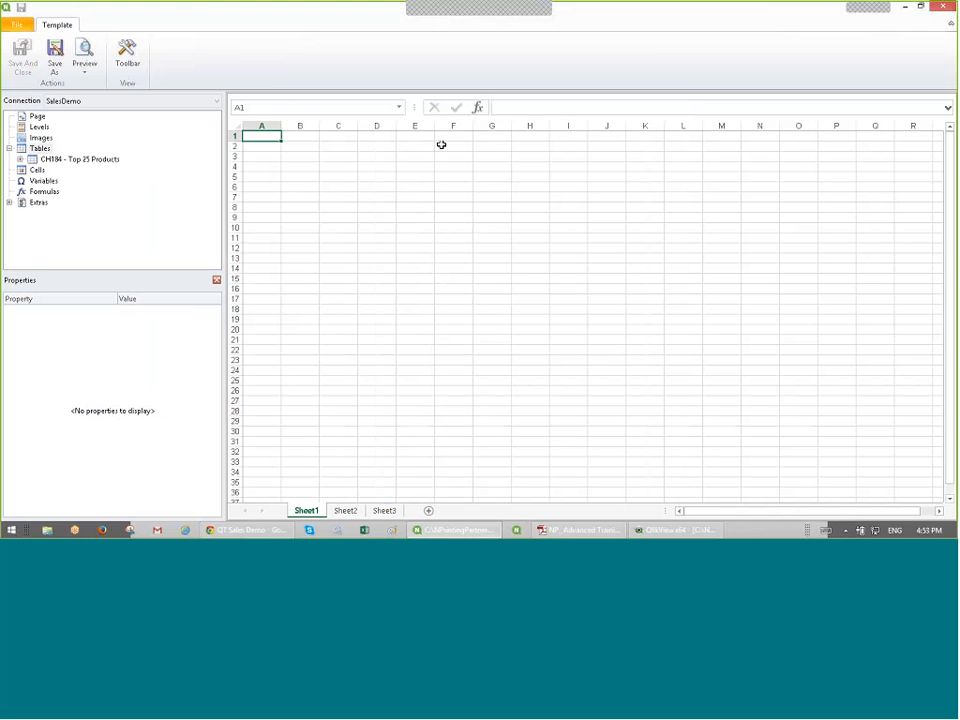
Step: Place the ProductName, GP%, Total Sales and Gross Profit columns with headers from cell B3, and widen columns B to E
{"action": "left_click", "coordinate": [20, 160]}
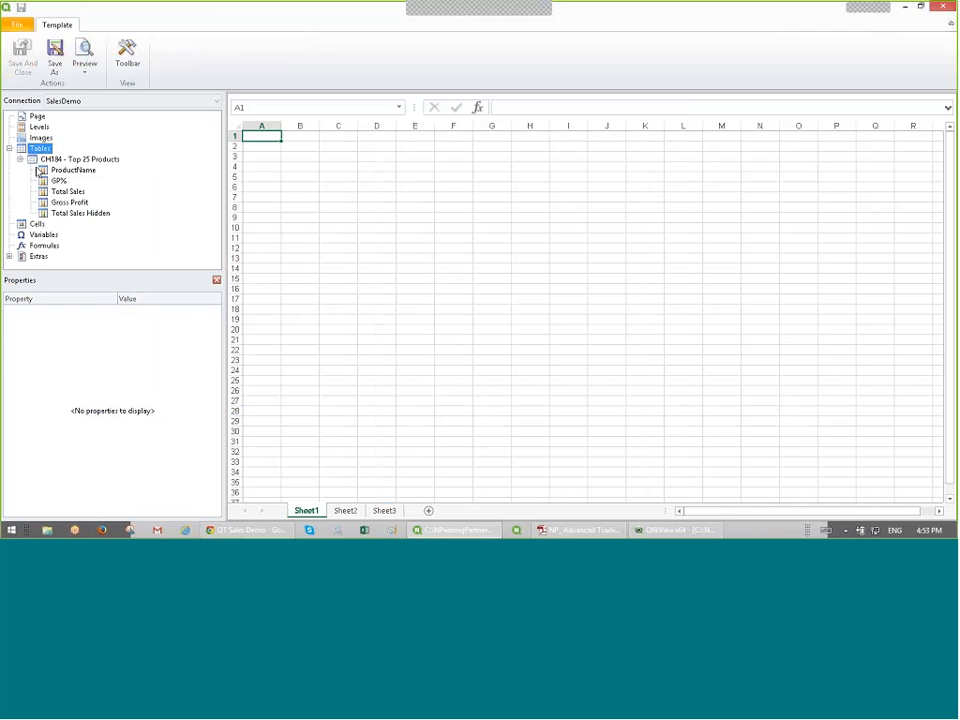
{"action": "left_click", "coordinate": [40, 171]}
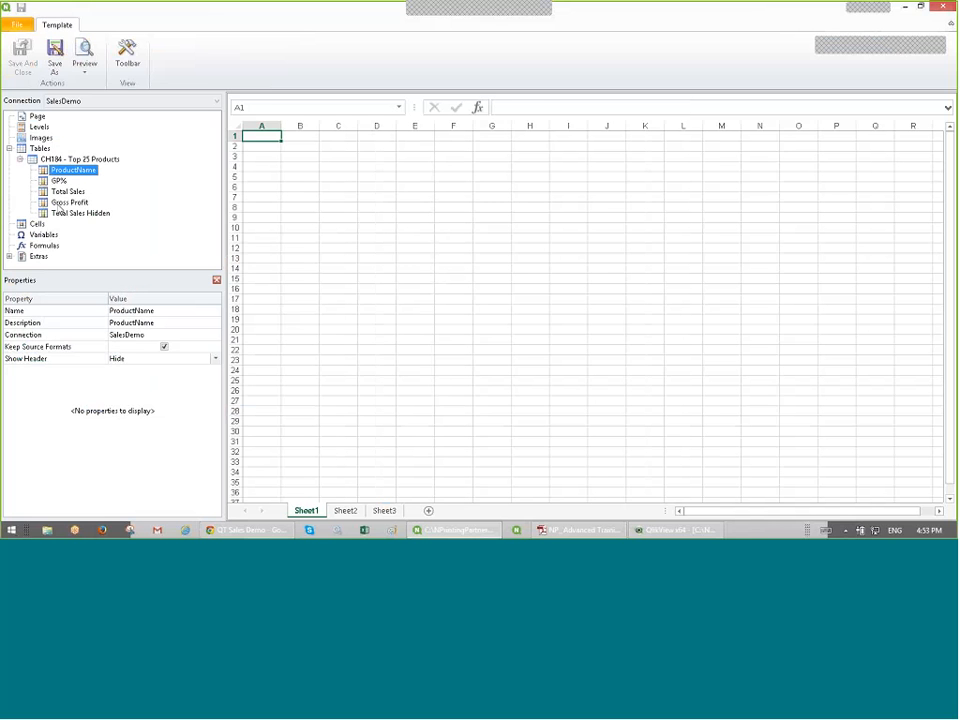
{"action": "left_click", "coordinate": [58, 207], "text": "shift"}
{"action": "left_click_drag", "start_coordinate": [58, 207], "coordinate": [437, 168]}
{"action": "left_click_drag", "start_coordinate": [300, 126], "coordinate": [469, 127]}
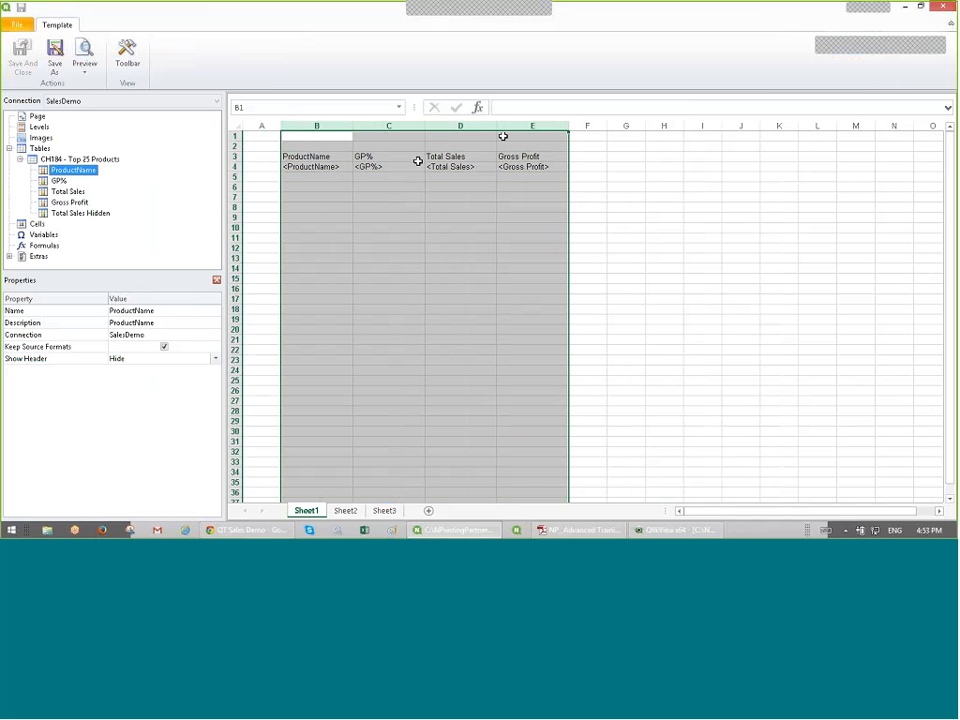
Step: Turn off Expand Range for the CH184 table and set its Custom Rows to 1-5
{"action": "left_click", "coordinate": [89, 161]}
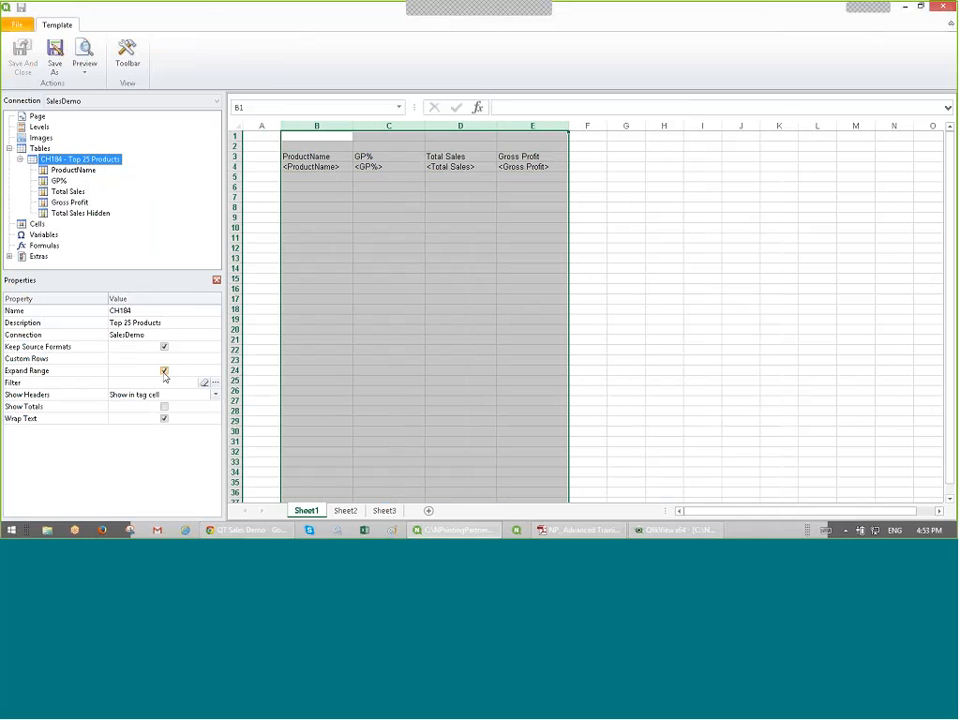
{"action": "left_click", "coordinate": [349, 207]}
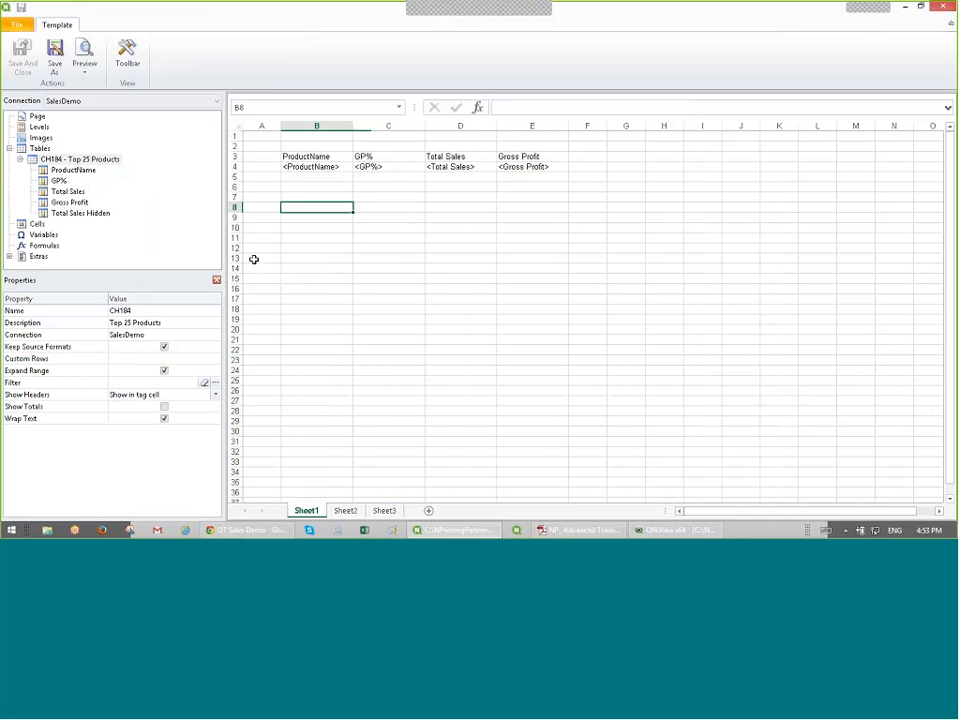
{"action": "left_click", "coordinate": [164, 369]}
{"action": "left_click", "coordinate": [164, 369]}
{"action": "left_click_drag", "start_coordinate": [302, 156], "coordinate": [508, 156]}
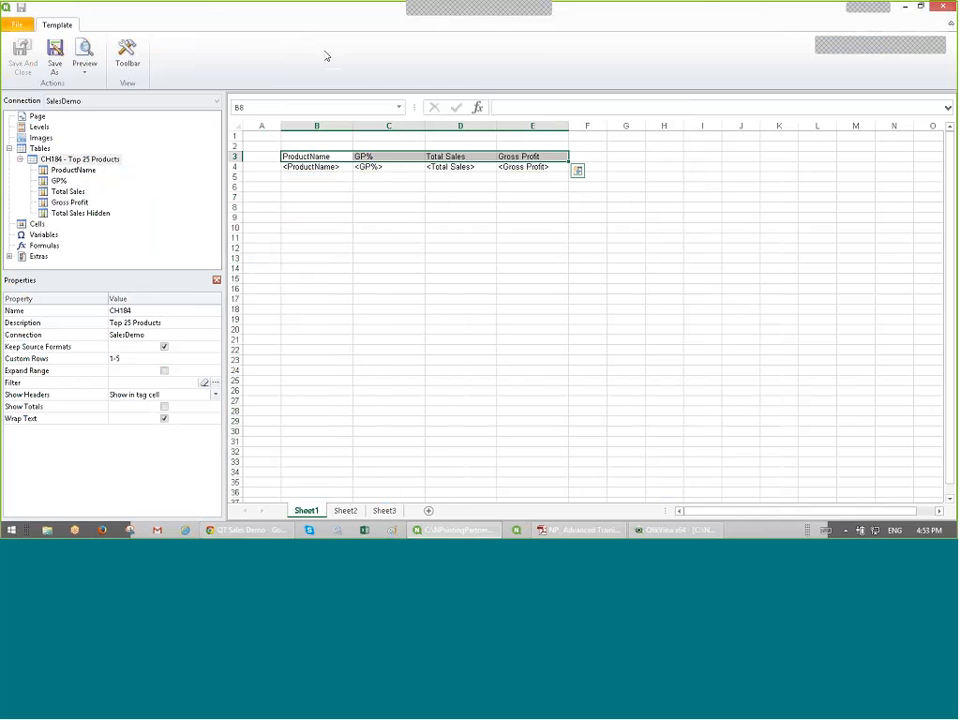
Step: Save the template as ExcelReport top ranks template.xlsx, and preview the report in Excel
{"action": "left_click", "coordinate": [56, 55]}
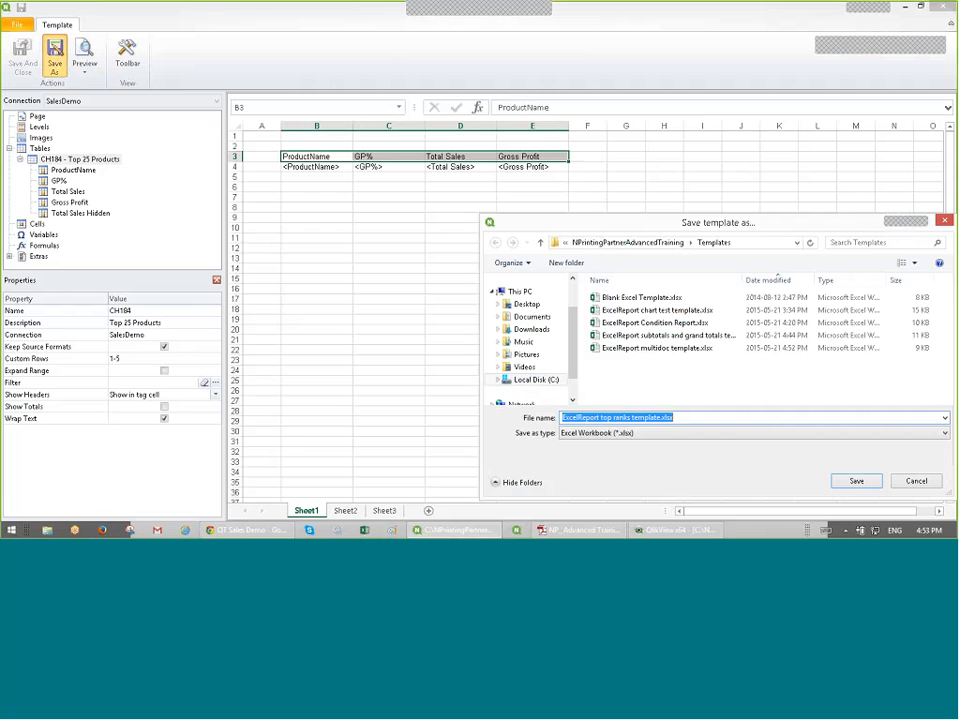
{"action": "left_click", "coordinate": [852, 482]}
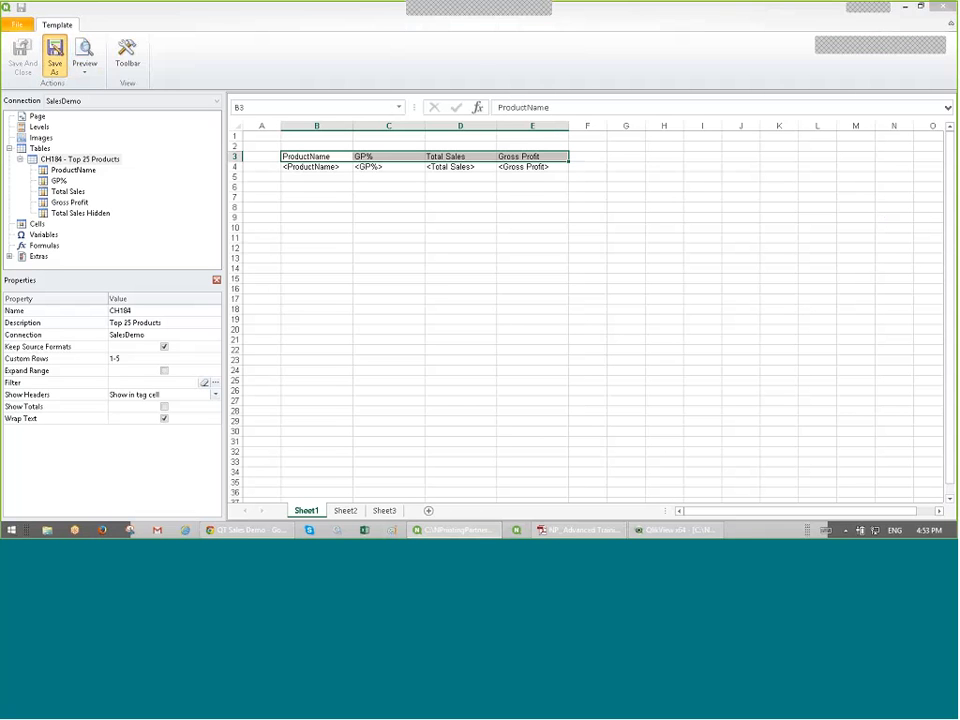
{"action": "left_click", "coordinate": [85, 53]}
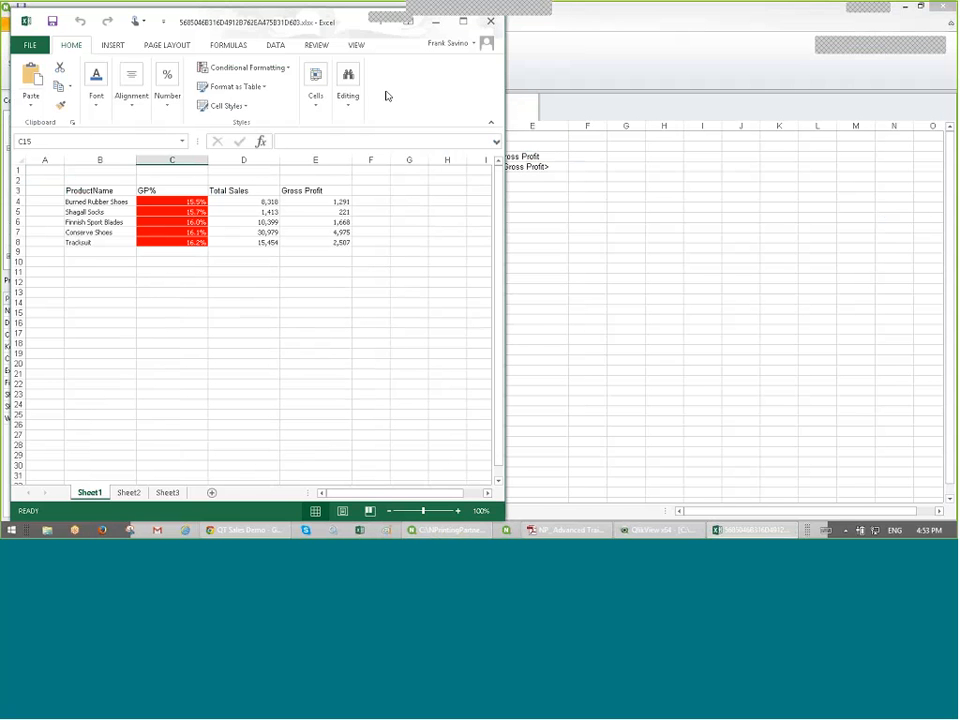
{"action": "left_click", "coordinate": [171, 312]}
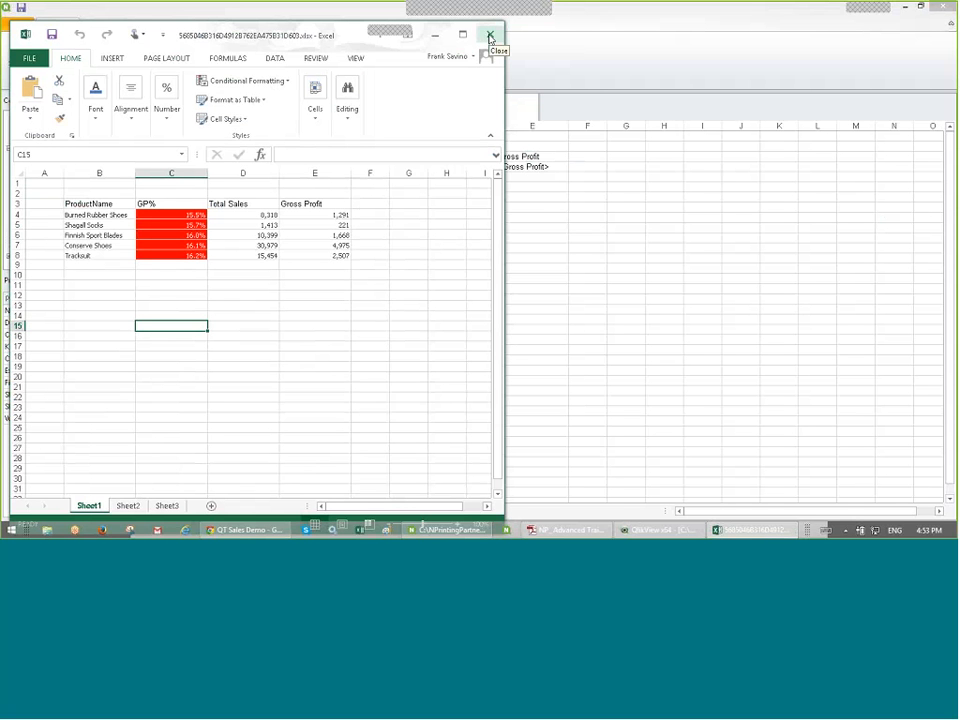
{"action": "left_click", "coordinate": [490, 37]}
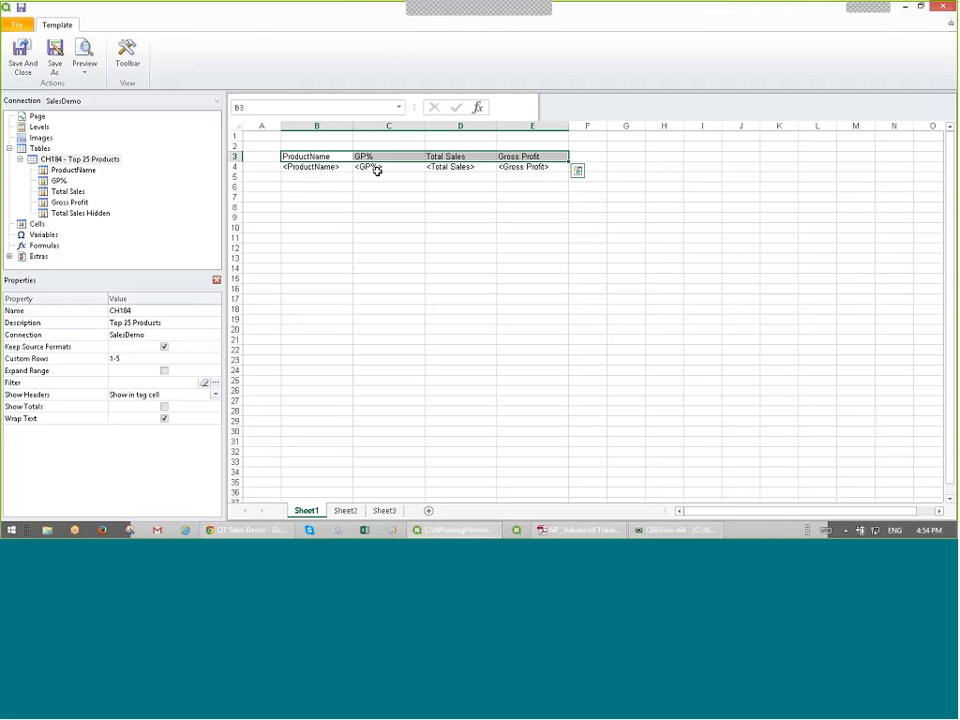
Step: Turn off Keep Source Formats for the CH184 Top 25 Products table
{"action": "left_click", "coordinate": [68, 160]}
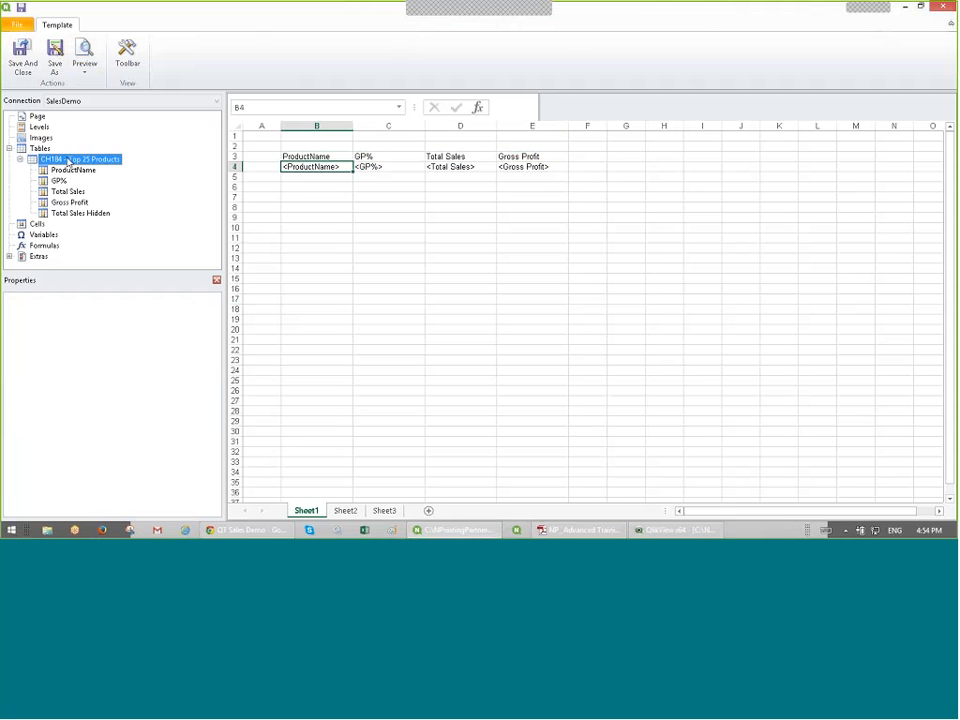
{"action": "right_click", "coordinate": [68, 160]}
{"action": "key", "text": "Escape"}
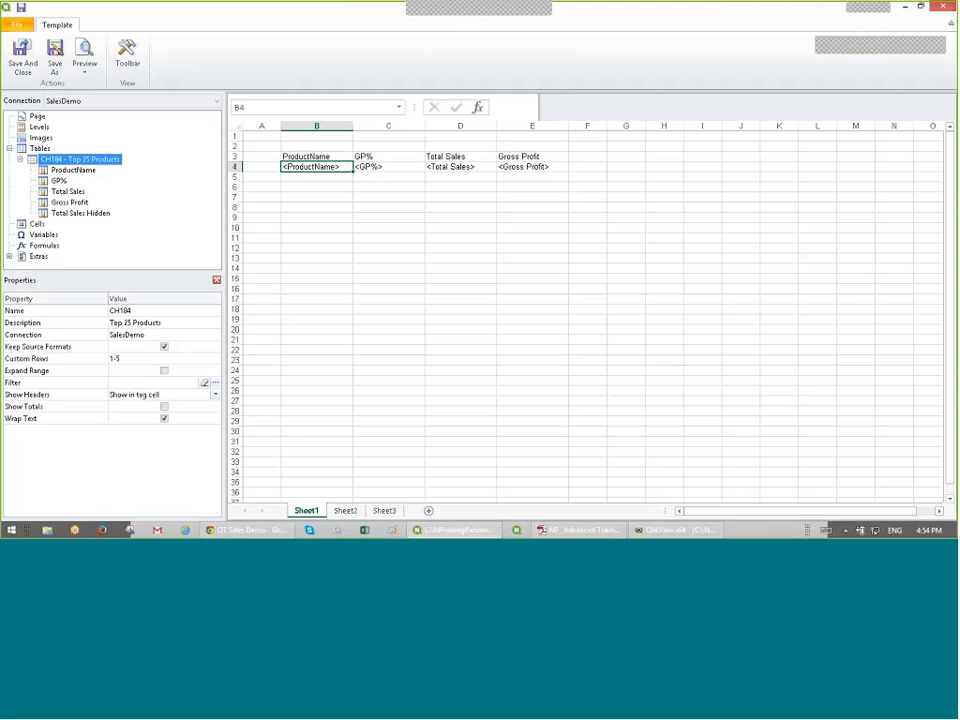
{"action": "left_click", "coordinate": [164, 346]}
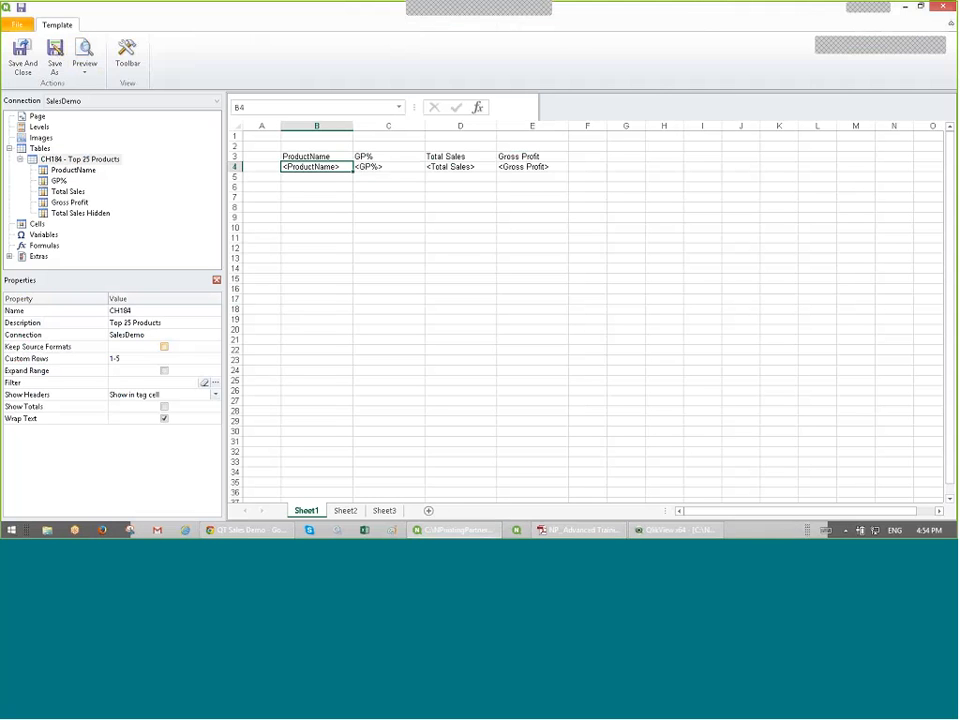
Step: Apply the Accounting number format to the Total Sales and Gross Profit tags in row 4, and the Percentage format to the GP% tag
{"action": "left_click", "coordinate": [450, 167]}
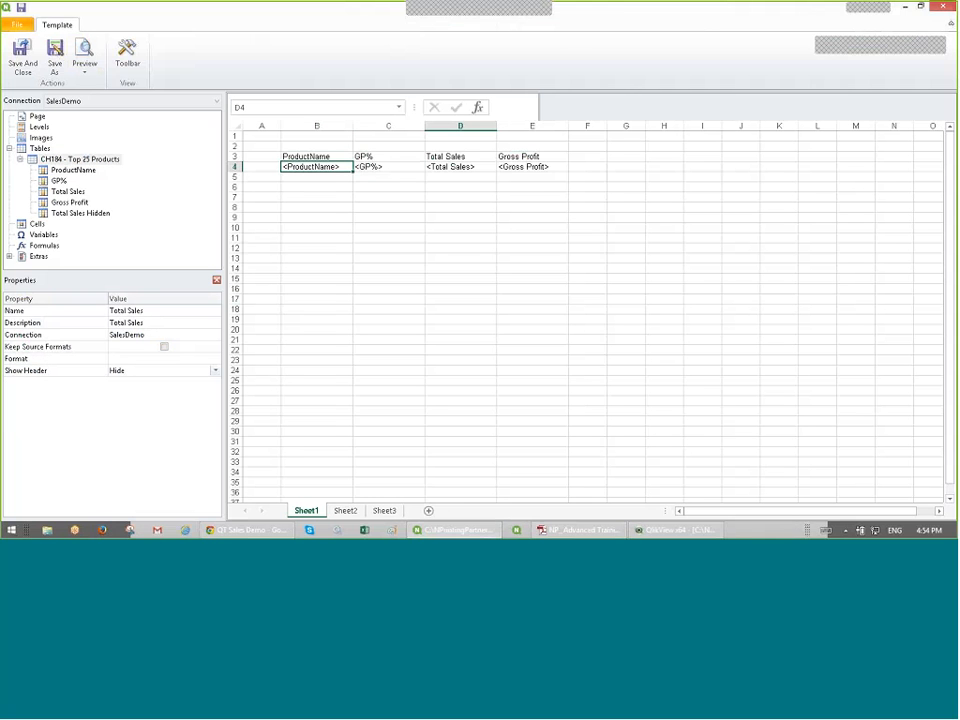
{"action": "left_click_drag", "start_coordinate": [417, 170], "coordinate": [450, 168]}
{"action": "left_click", "coordinate": [127, 52]}
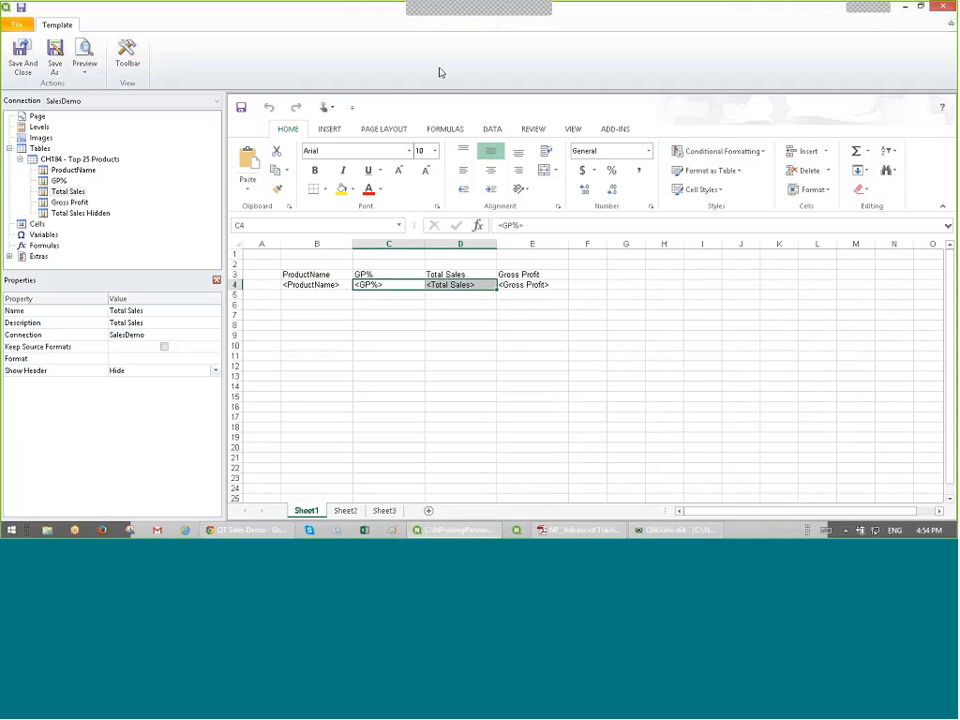
{"action": "left_click", "coordinate": [584, 171]}
{"action": "left_click", "coordinate": [517, 322]}
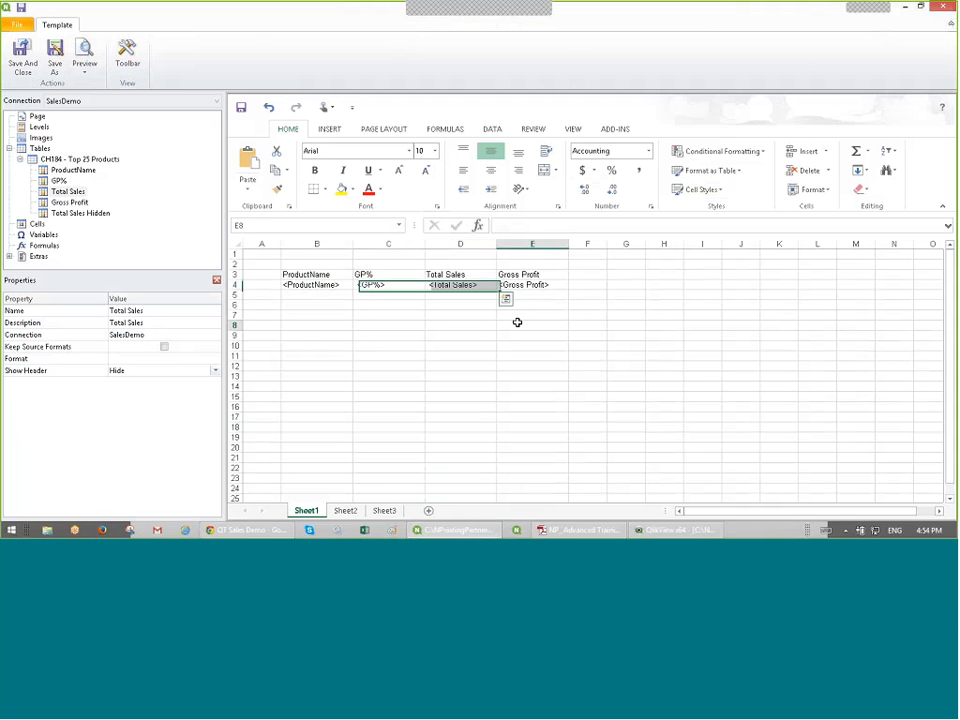
{"action": "left_click_drag", "start_coordinate": [380, 285], "coordinate": [532, 285]}
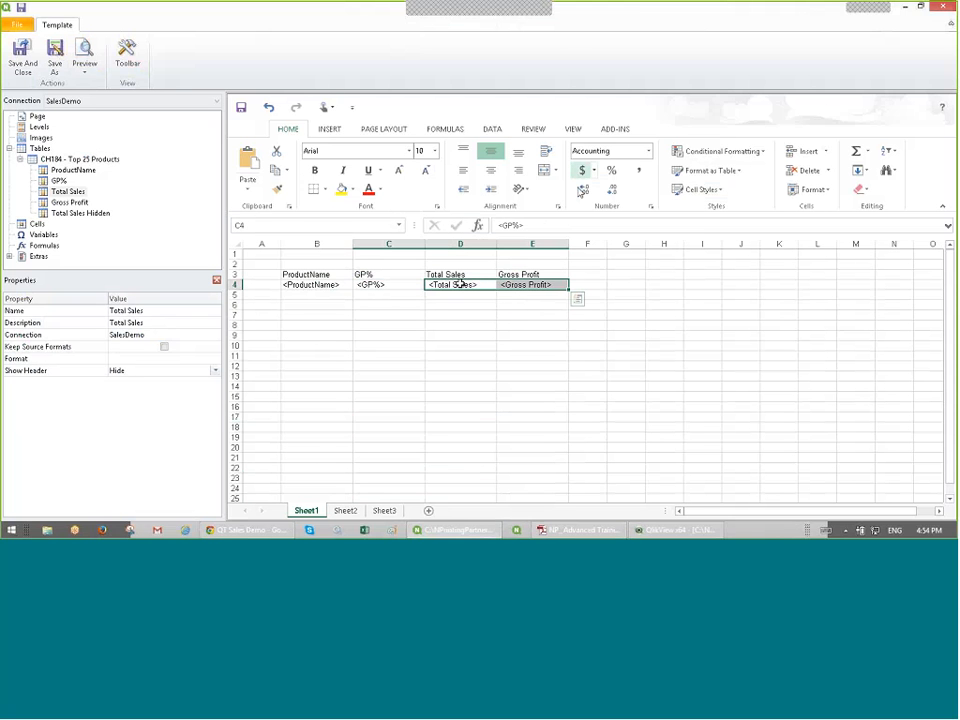
{"action": "key", "text": "Left"}
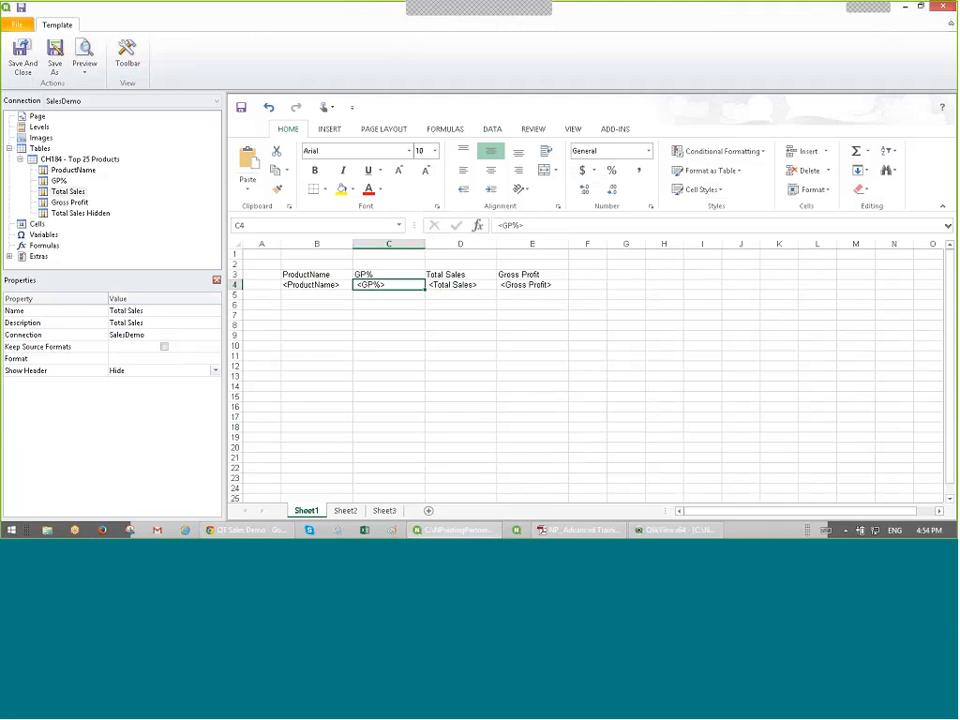
{"action": "left_click", "coordinate": [612, 171]}
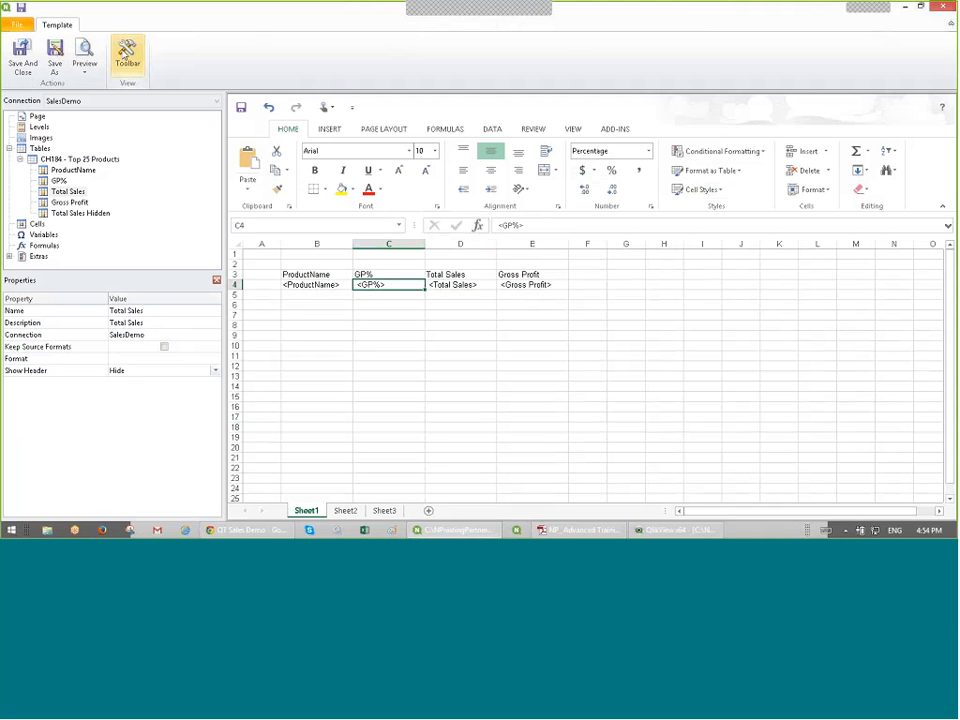
Step: Make the column headers in B3:E3 bold
{"action": "left_click_drag", "start_coordinate": [312, 274], "coordinate": [500, 277]}
{"action": "left_click", "coordinate": [314, 170]}
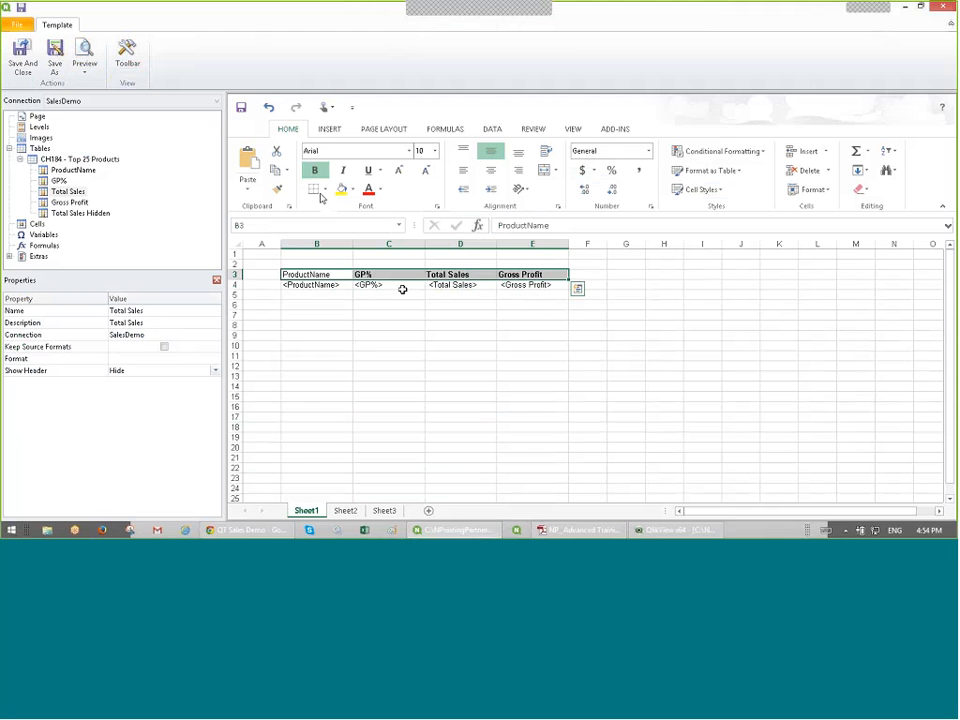
{"action": "left_click_drag", "start_coordinate": [402, 289], "coordinate": [479, 286]}
{"action": "double_click", "coordinate": [479, 286]}
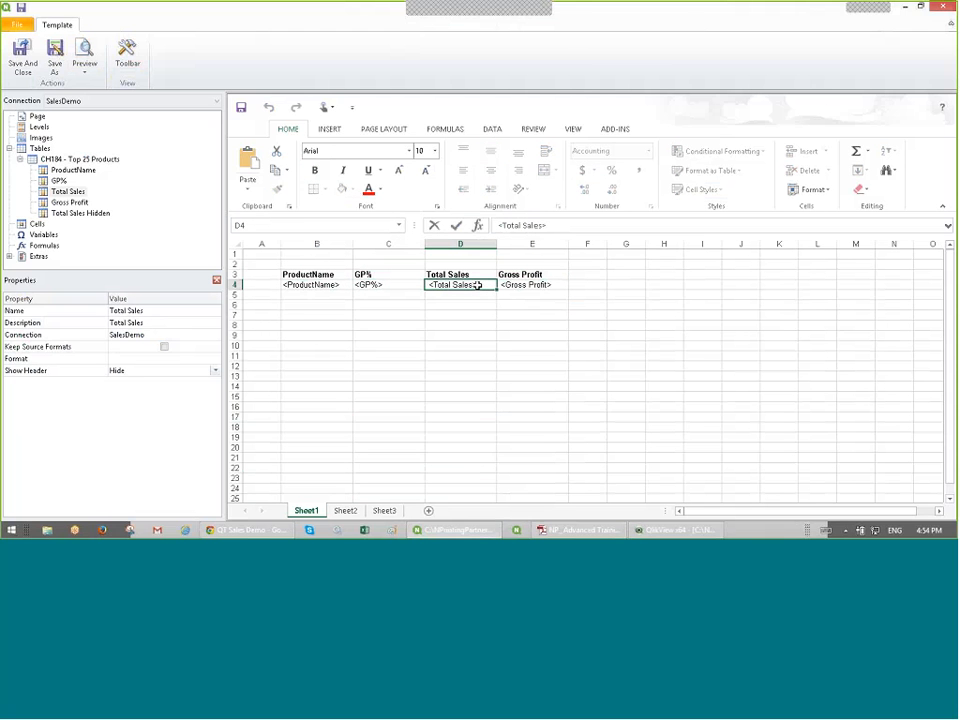
{"action": "left_click", "coordinate": [388, 315]}
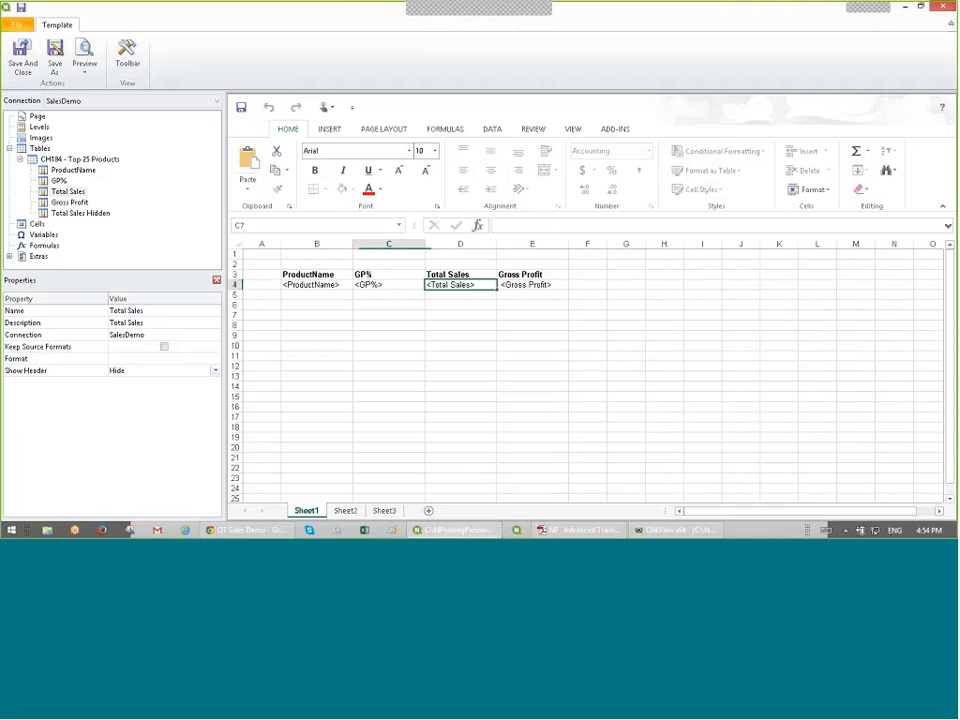
Step: Preview the report in Excel and compare its rows with the Top 25 Products chart in QlikView's QT Sales Demo document
{"action": "left_click", "coordinate": [85, 55]}
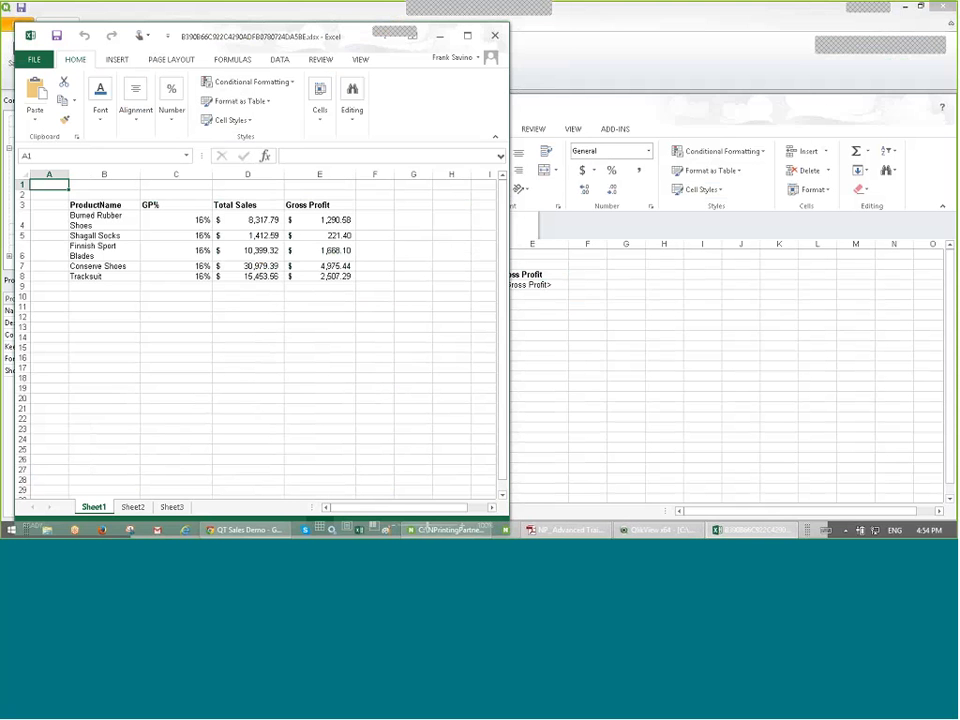
{"action": "left_click_drag", "start_coordinate": [390, 45], "coordinate": [571, 58]}
{"action": "left_click_drag", "start_coordinate": [436, 50], "coordinate": [675, 36]}
{"action": "left_click", "coordinate": [641, 530]}
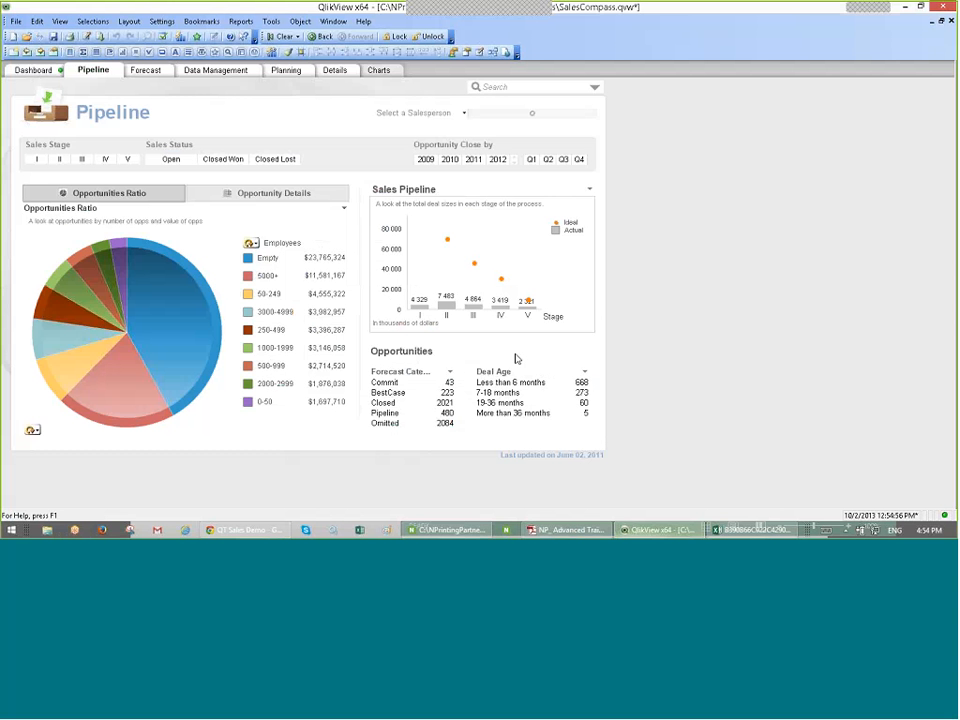
{"action": "left_click", "coordinate": [941, 21]}
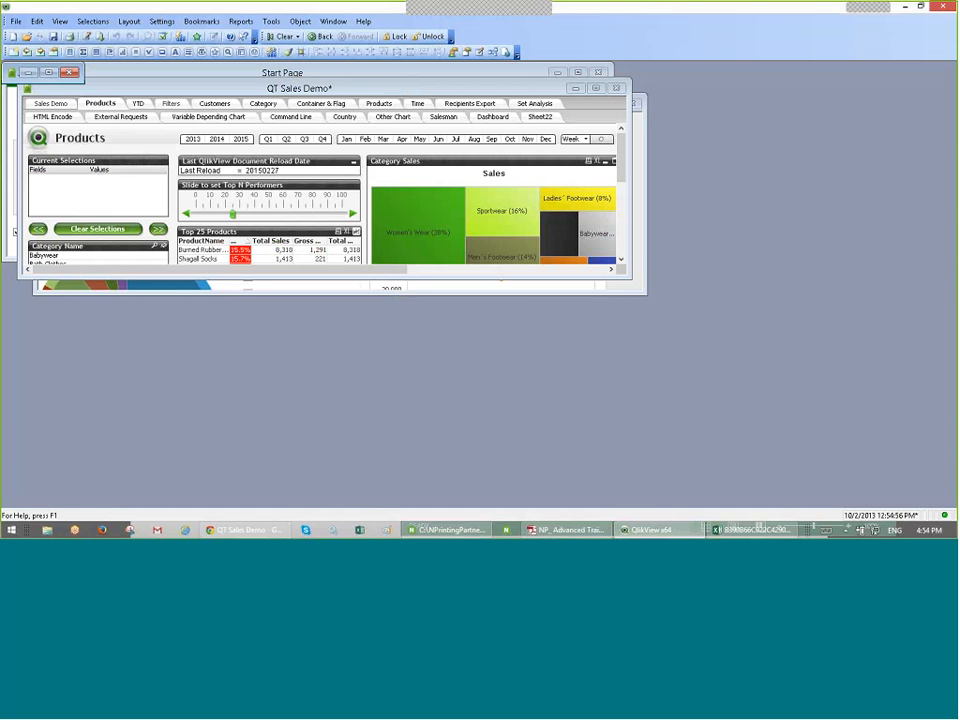
{"action": "double_click", "coordinate": [90, 88]}
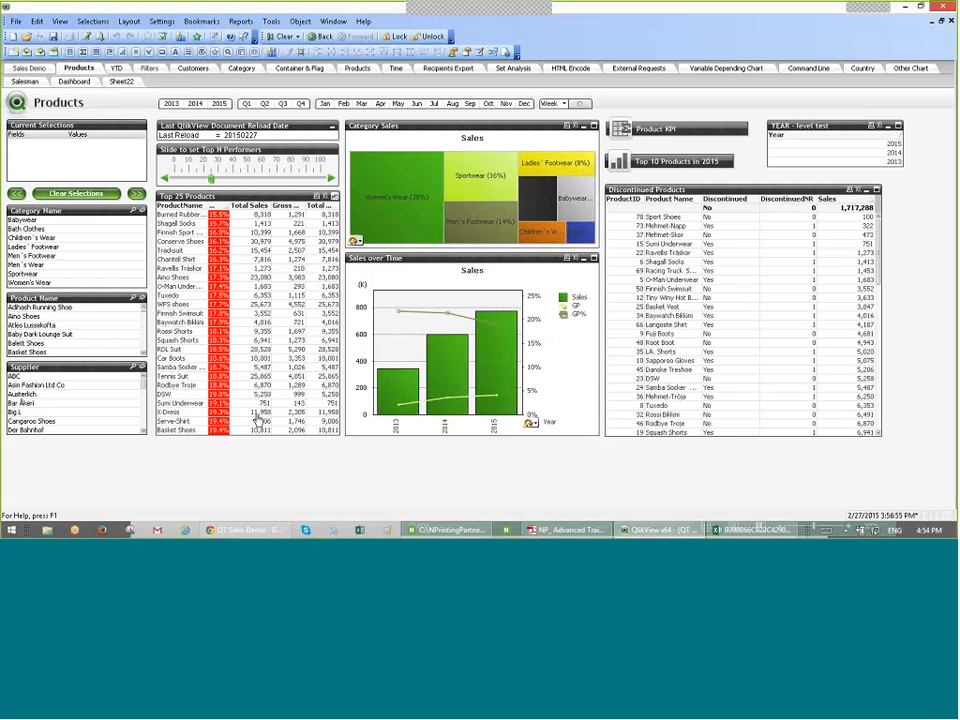
{"action": "left_click", "coordinate": [907, 7]}
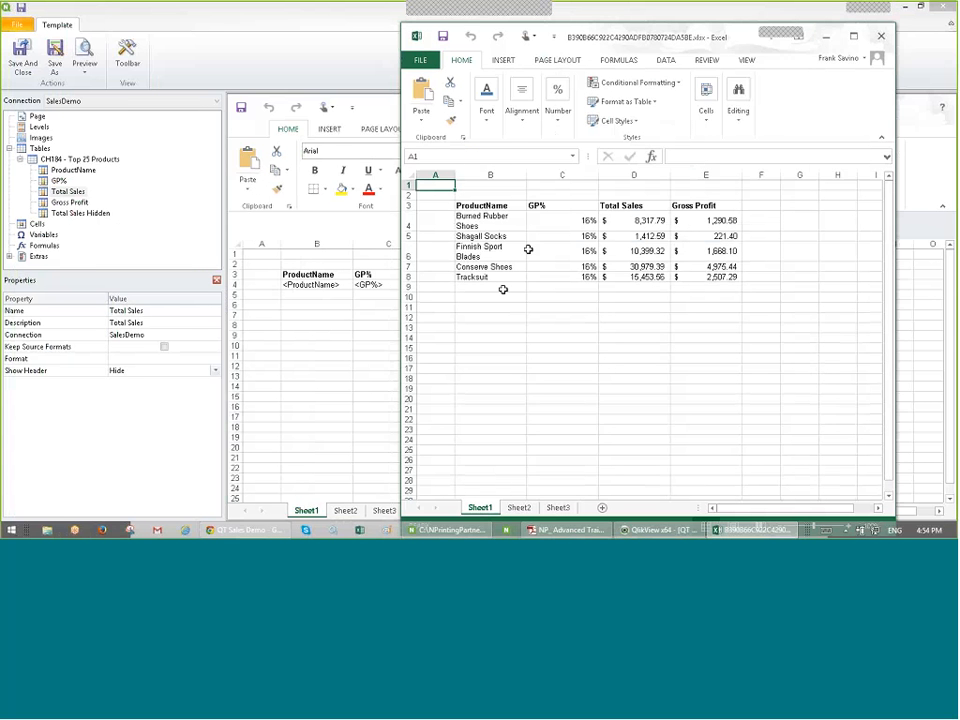
{"action": "left_click", "coordinate": [881, 37]}
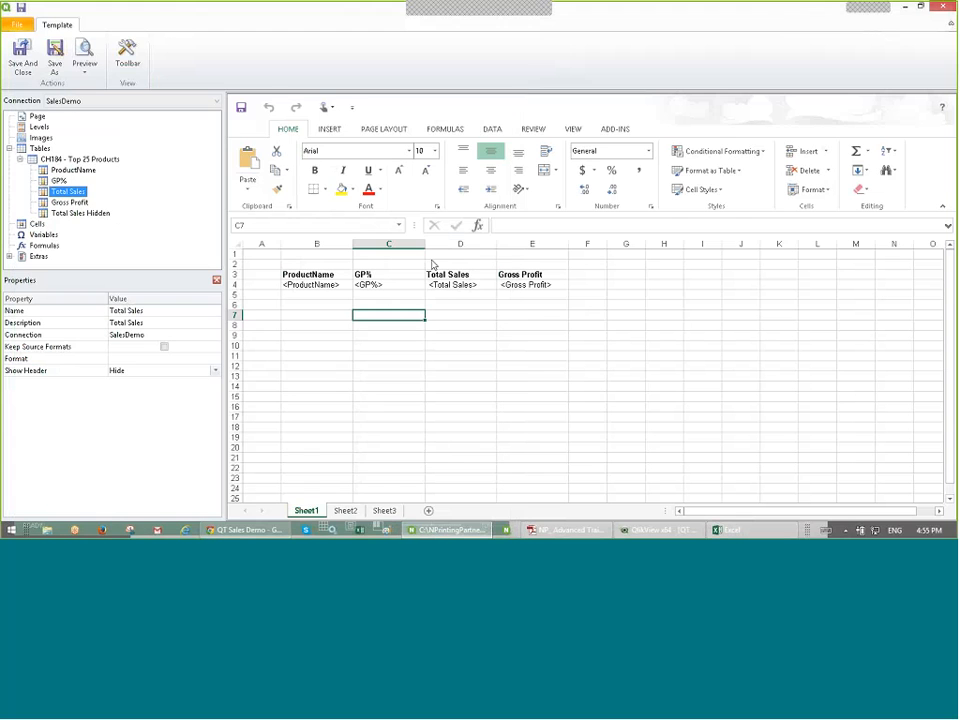
Step: Save and close the template and the ExcelReport top ranks report
{"action": "left_click", "coordinate": [30, 64]}
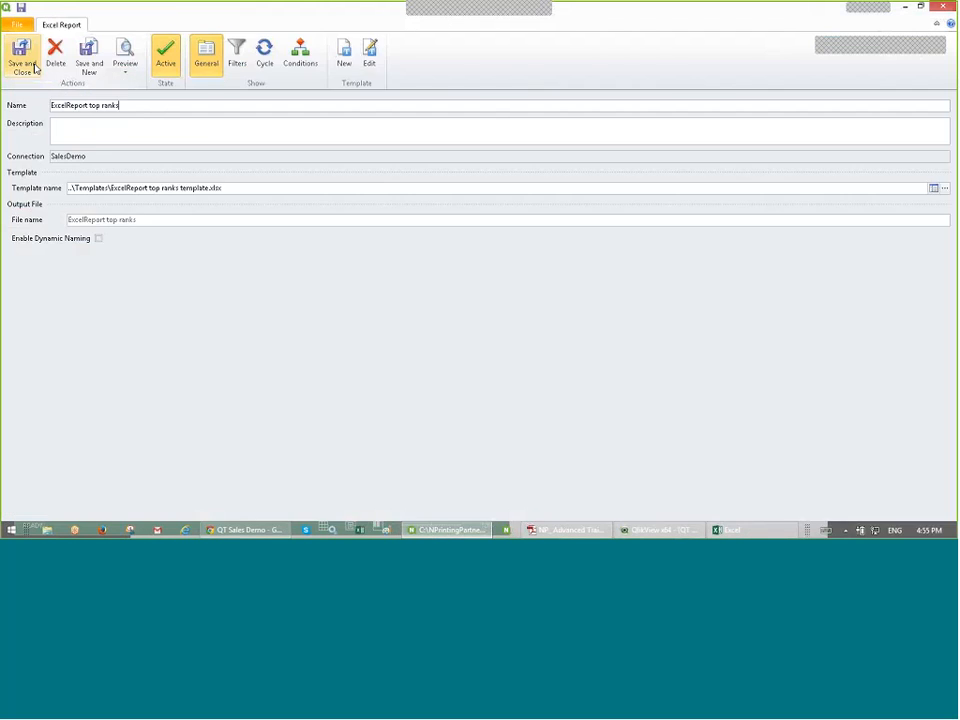
{"action": "left_click", "coordinate": [33, 66]}
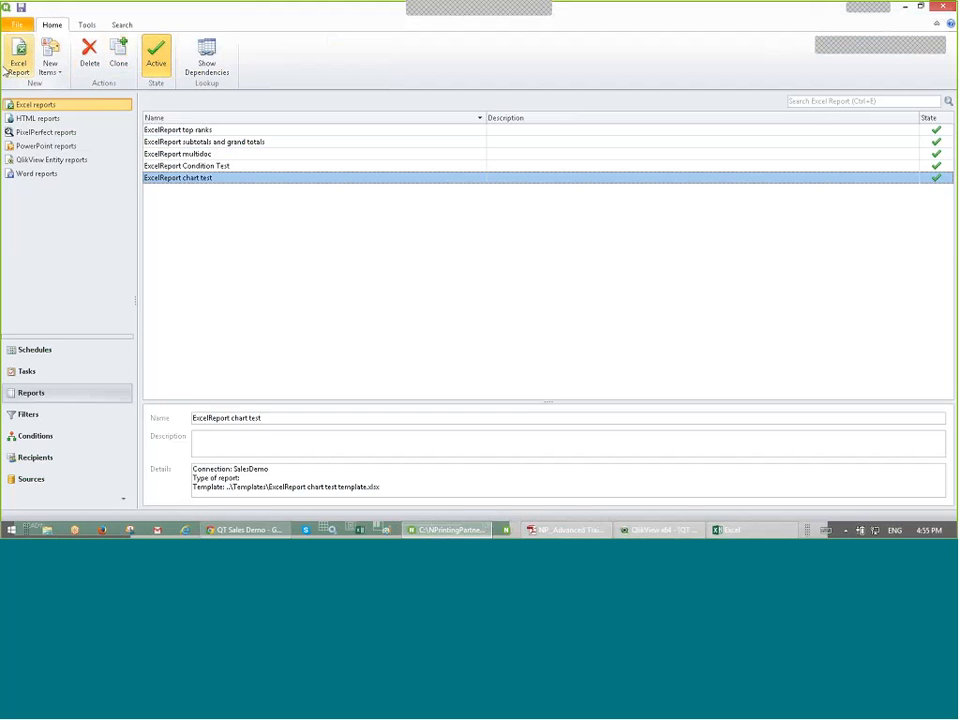
Step: Create an Excel report named ExcelReport cell by cell report and open a new template for it
{"action": "left_click", "coordinate": [14, 66]}
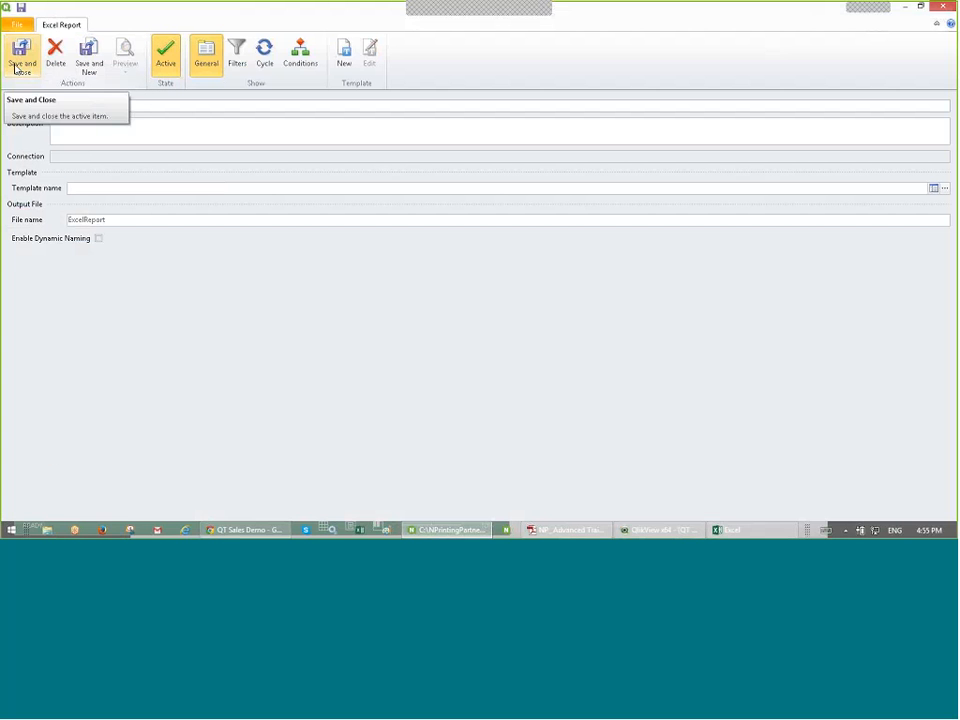
{"action": "left_click", "coordinate": [130, 104]}
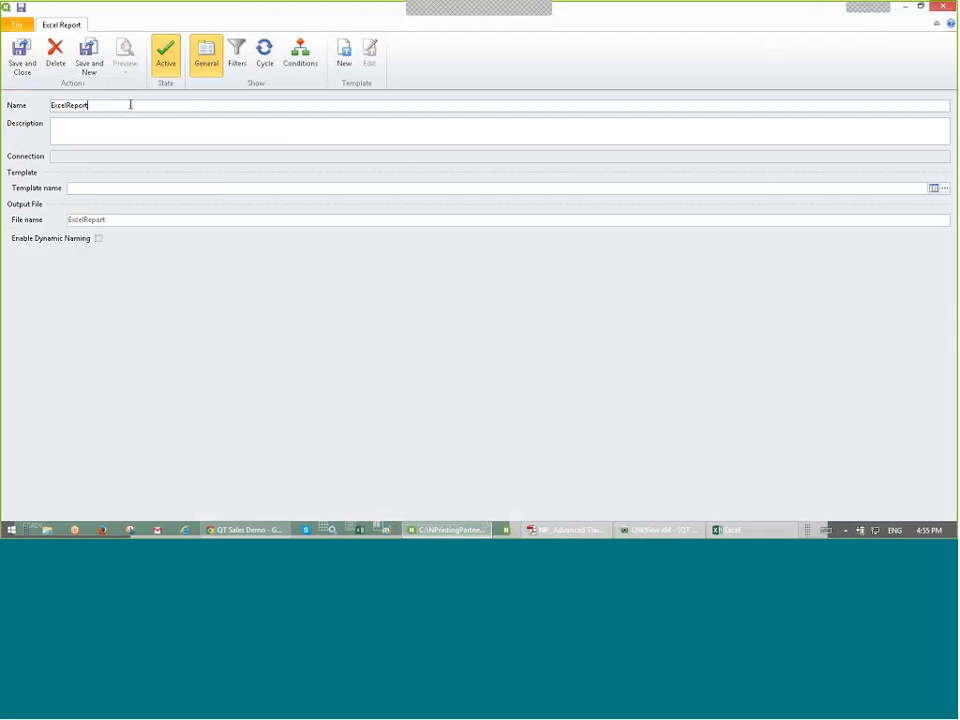
{"action": "type", "text": "cell by cell report"}
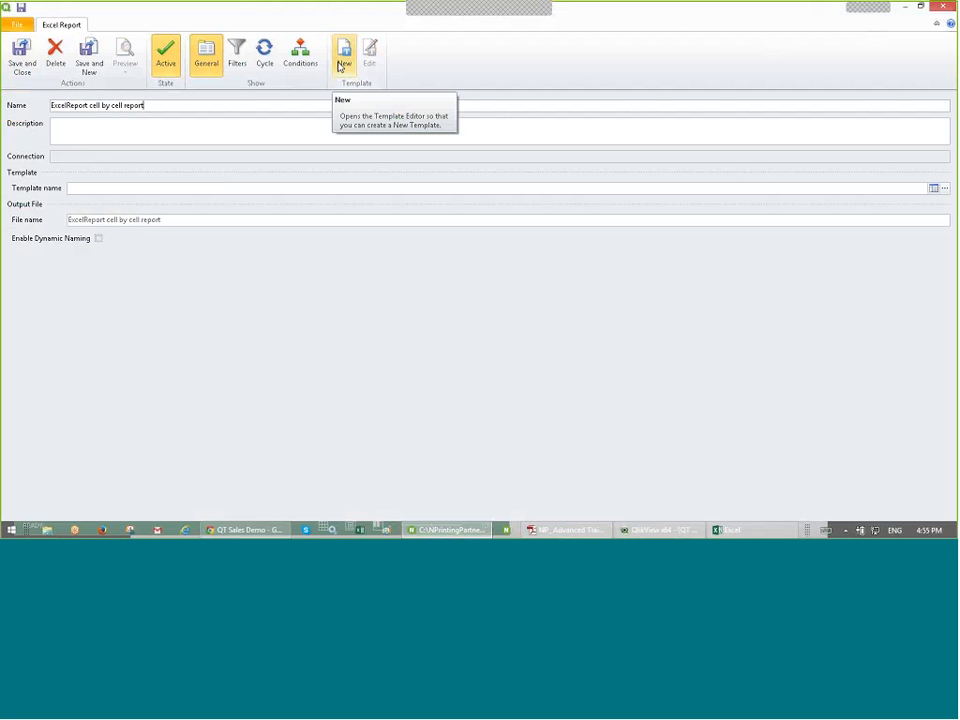
{"action": "left_click", "coordinate": [339, 67]}
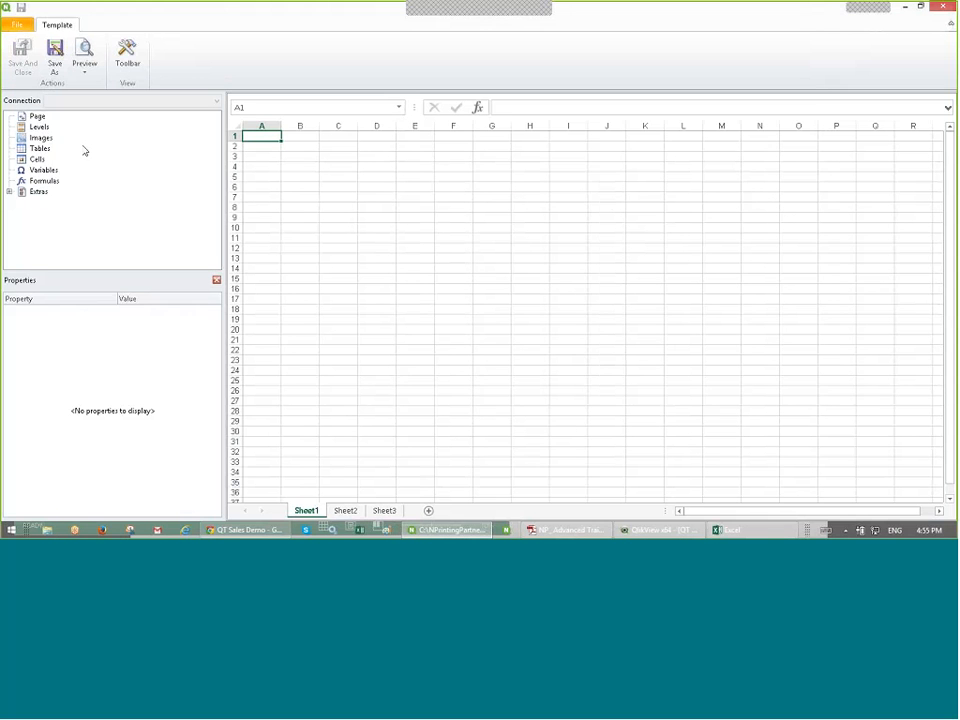
{"action": "left_click", "coordinate": [41, 149]}
{"action": "double_click", "coordinate": [41, 149]}
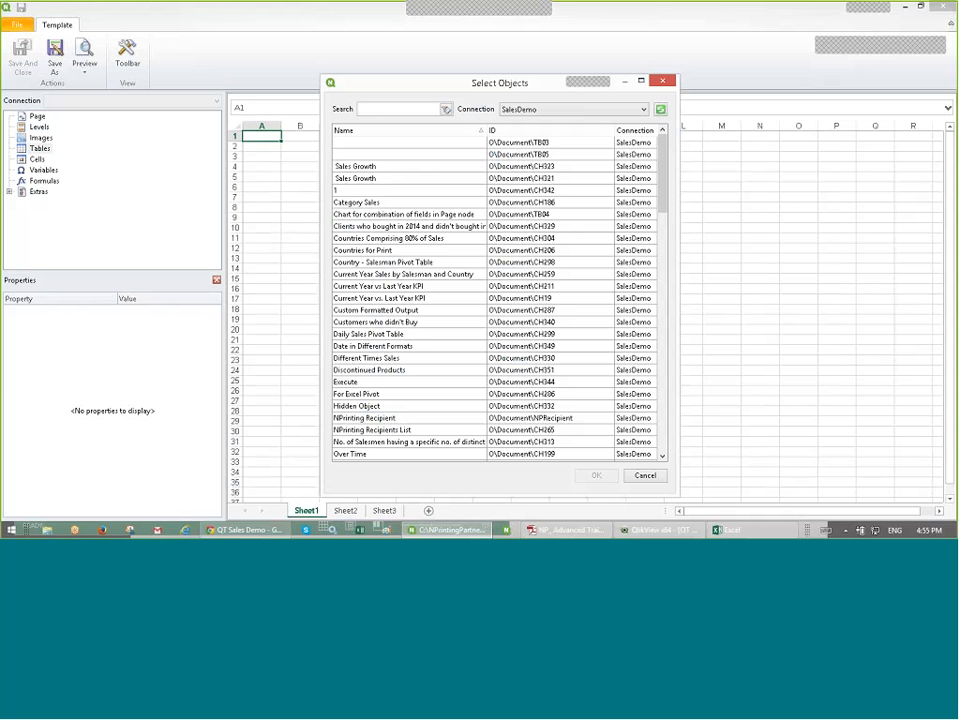
{"action": "type", "text": "184"}
{"action": "left_click", "coordinate": [364, 144]}
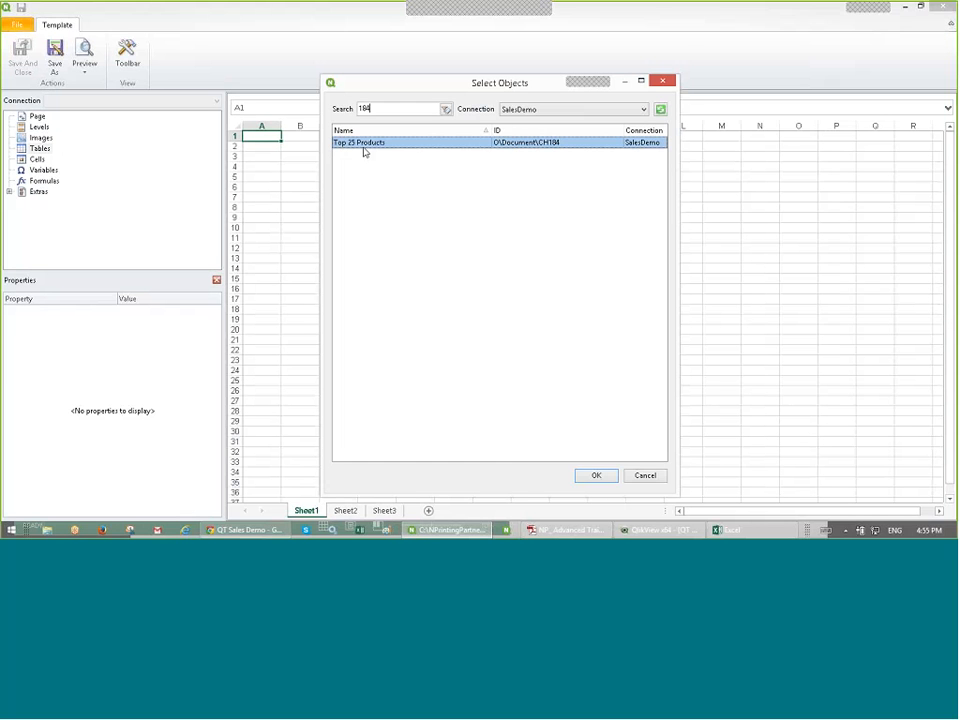
{"action": "double_click", "coordinate": [365, 151]}
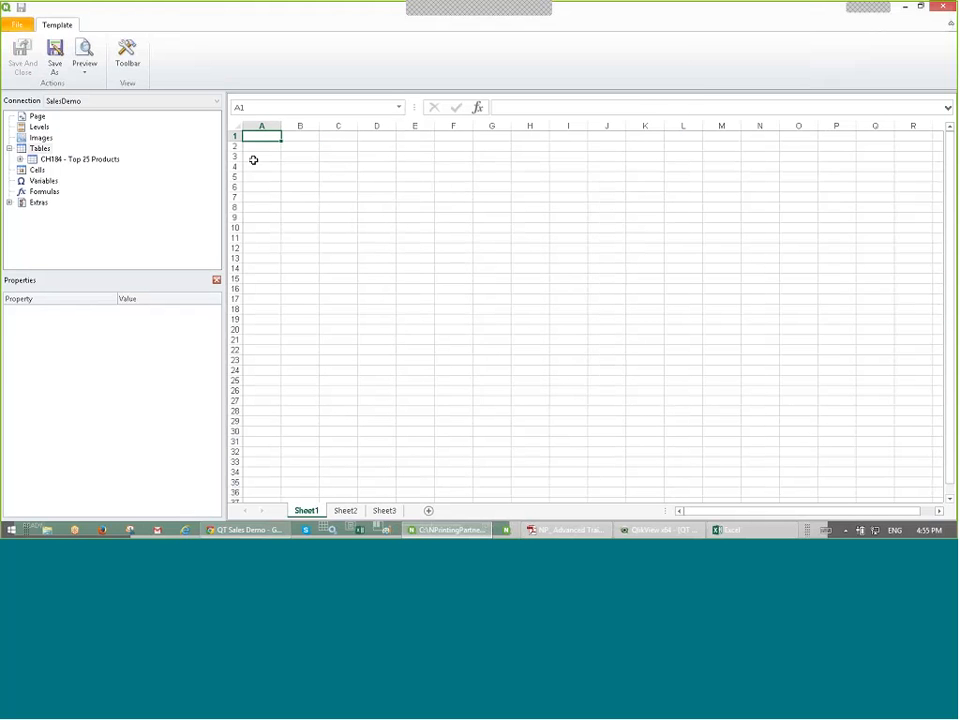
{"action": "right_click", "coordinate": [50, 159]}
{"action": "left_click", "coordinate": [75, 191]}
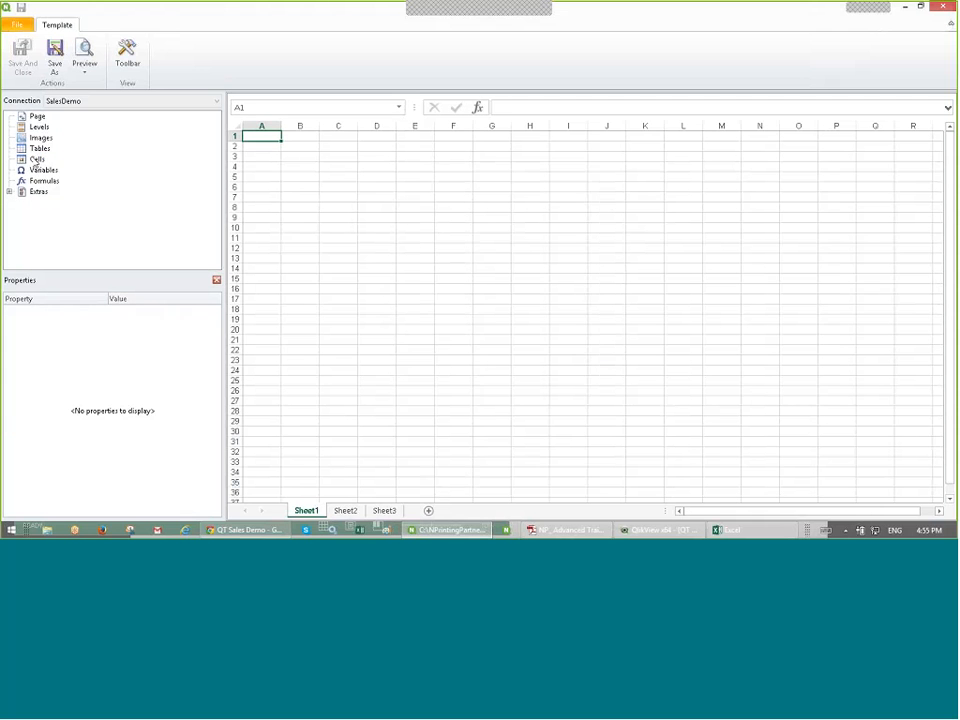
Step: Start adding cells to the template, searching the SalesDemo objects for 184 and choosing the Top 25 Products chart as their source
{"action": "right_click", "coordinate": [37, 161]}
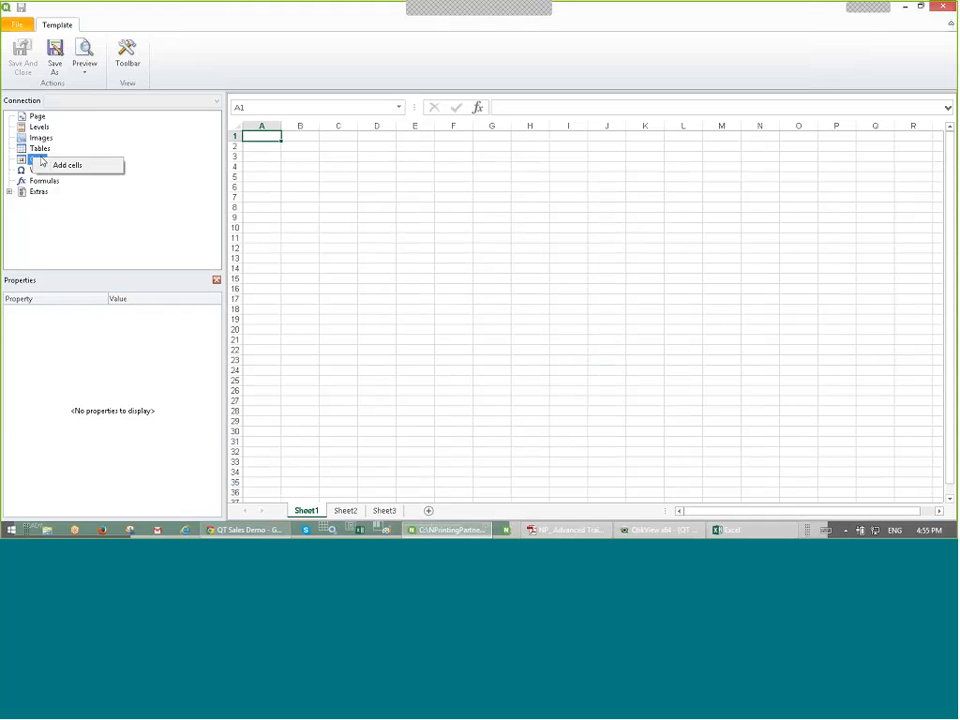
{"action": "left_click", "coordinate": [27, 162]}
{"action": "right_click", "coordinate": [32, 162]}
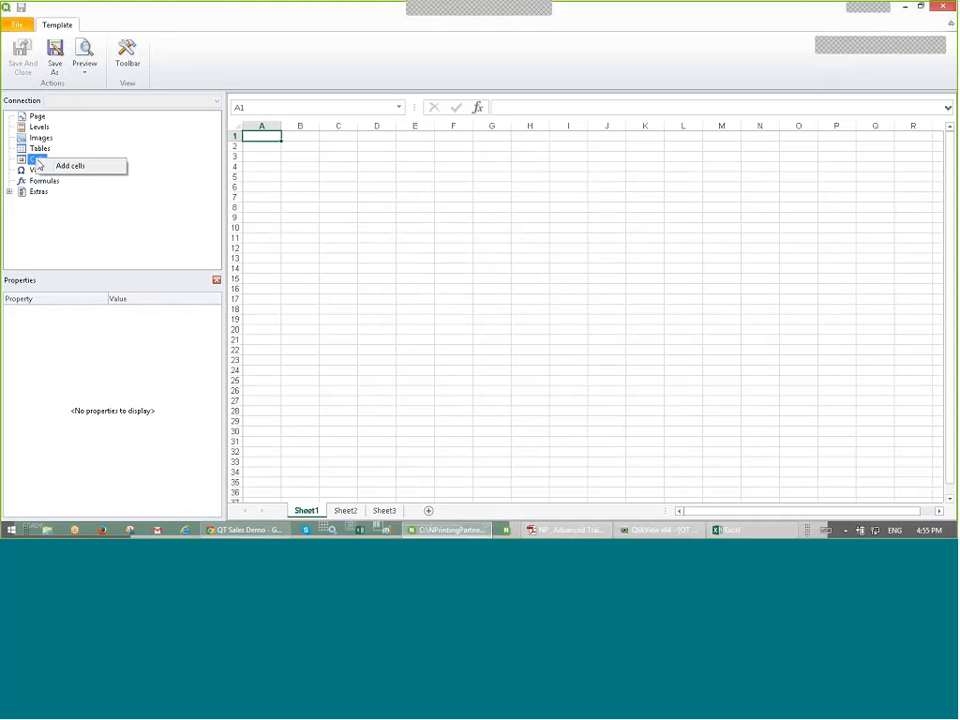
{"action": "left_click", "coordinate": [66, 166]}
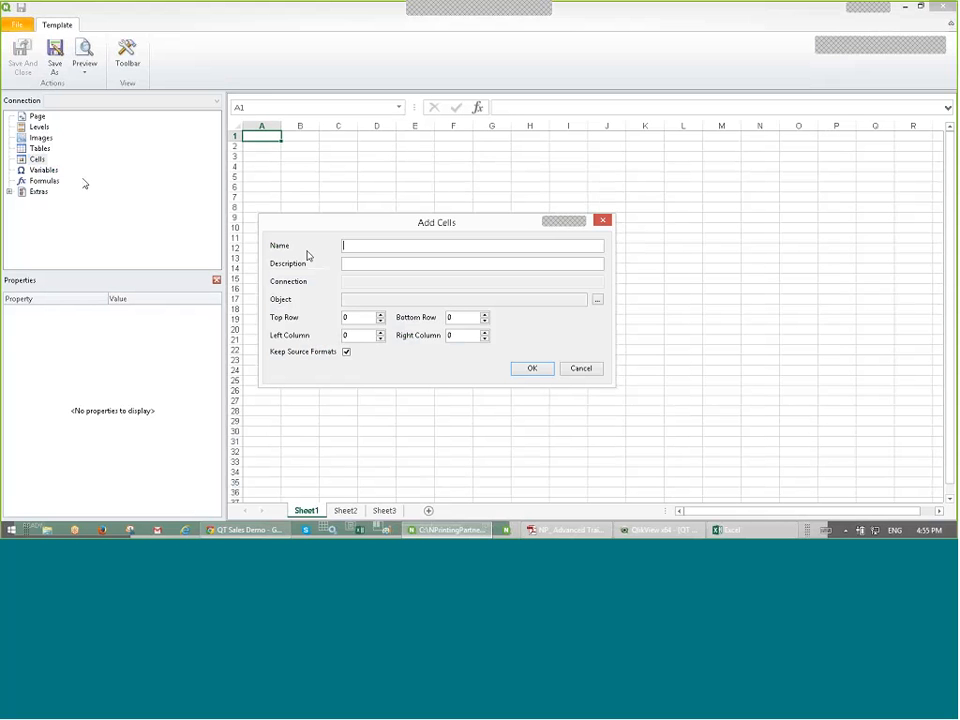
{"action": "left_click", "coordinate": [597, 300]}
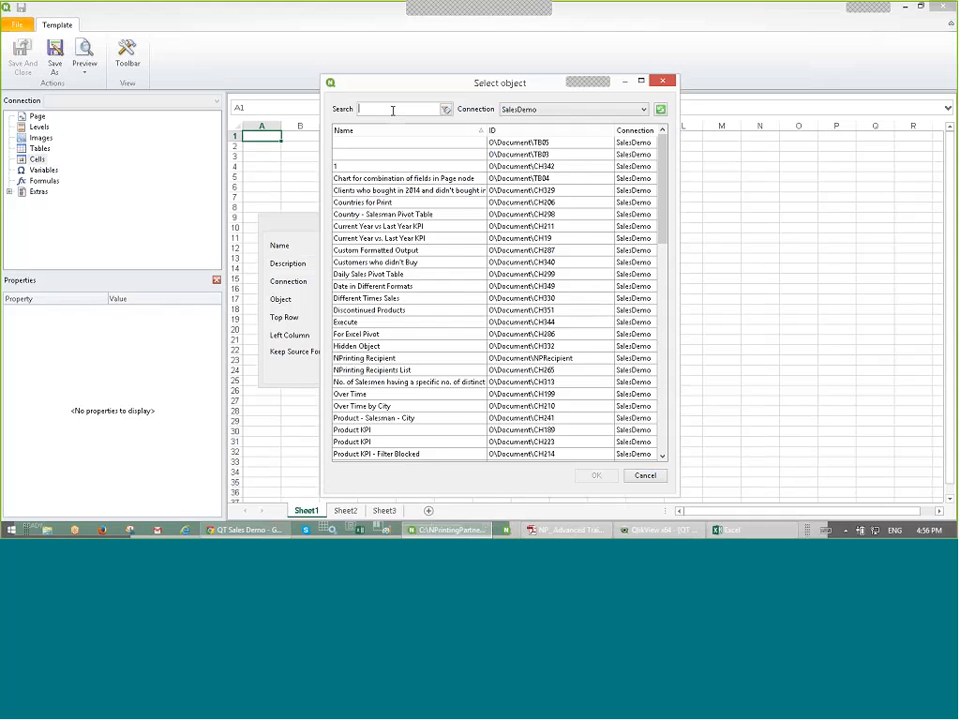
{"action": "type", "text": "184"}
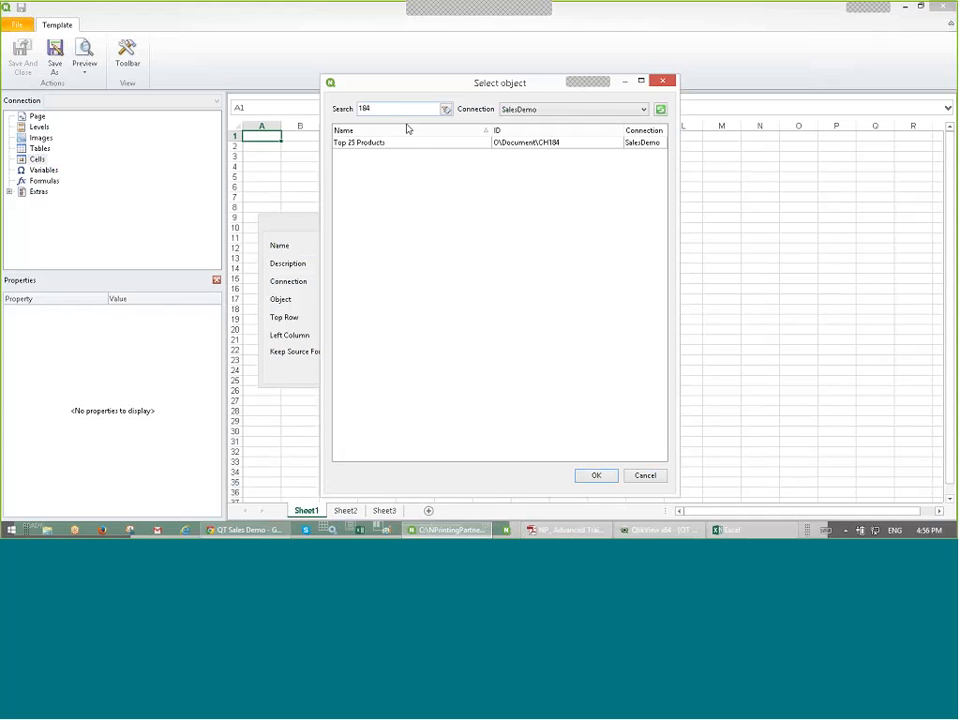
{"action": "double_click", "coordinate": [409, 143]}
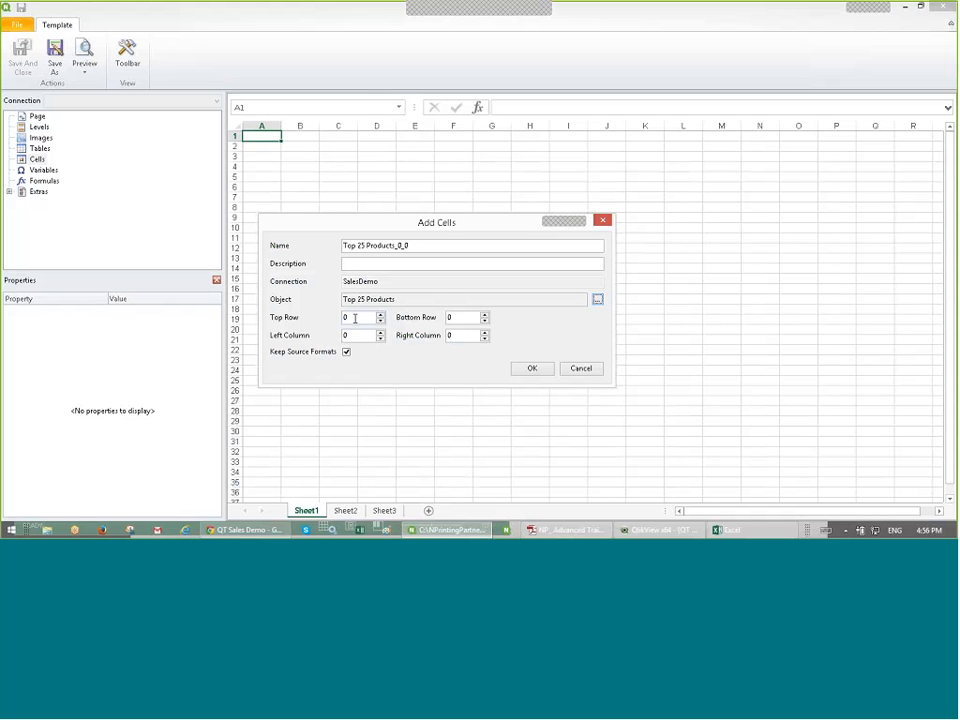
Step: Set the bottom row and right column to 3 and add the Top 25 Products cells to the template
{"action": "left_click", "coordinate": [485, 316]}
{"action": "left_click", "coordinate": [485, 315]}
{"action": "left_click", "coordinate": [485, 315]}
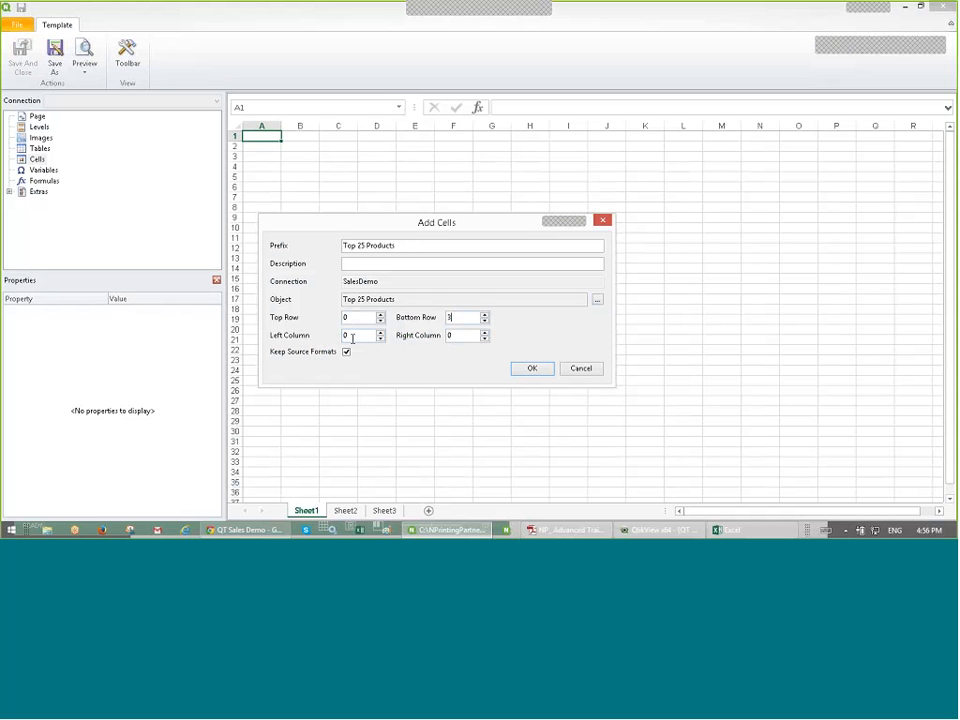
{"action": "double_click", "coordinate": [461, 337]}
{"action": "type", "text": "3"}
{"action": "left_click", "coordinate": [534, 370]}
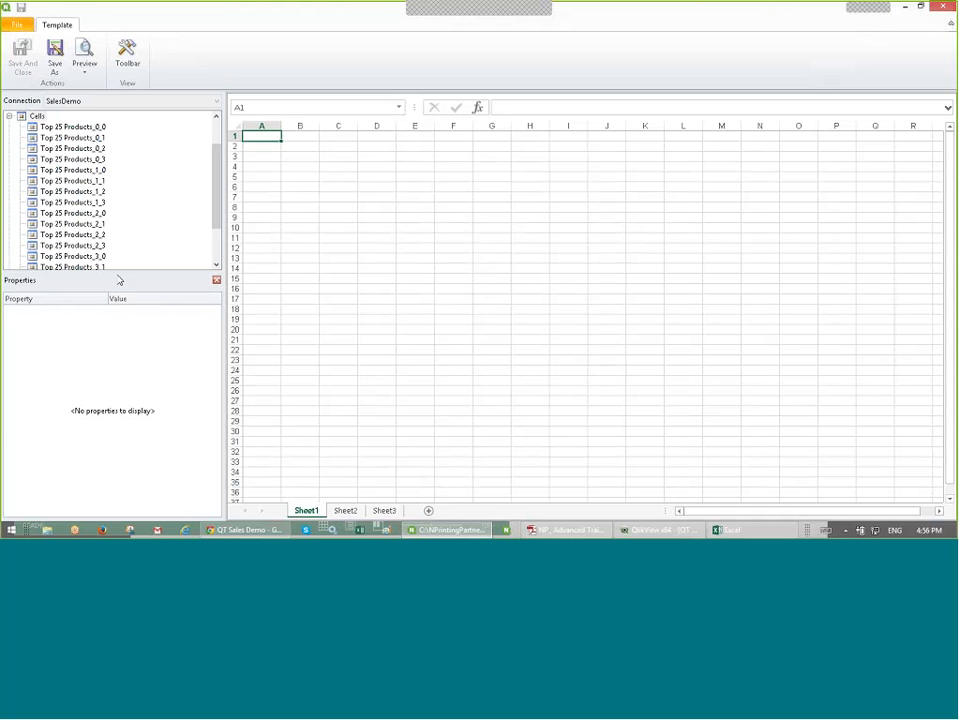
Step: Place cells Top 25 Products_0_0 through Top 25 Products_0_3 across A1:D1, widening columns A to D to fit the tags
{"action": "left_click_drag", "start_coordinate": [114, 285], "coordinate": [114, 401]}
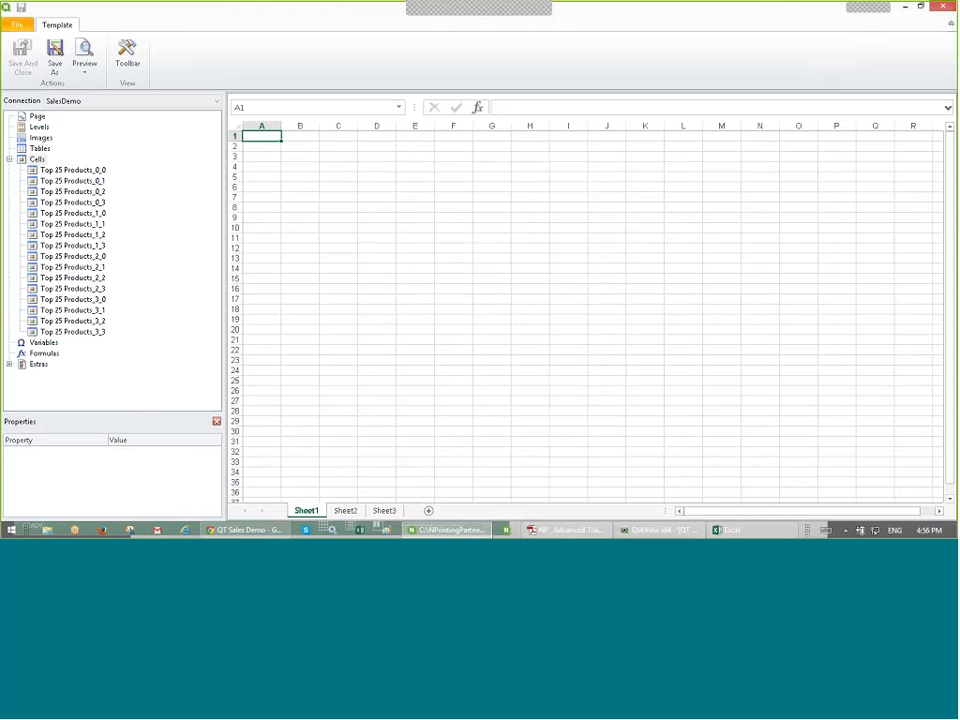
{"action": "left_click", "coordinate": [71, 174]}
{"action": "left_click_drag", "start_coordinate": [70, 173], "coordinate": [257, 140]}
{"action": "left_click_drag", "start_coordinate": [72, 181], "coordinate": [435, 123]}
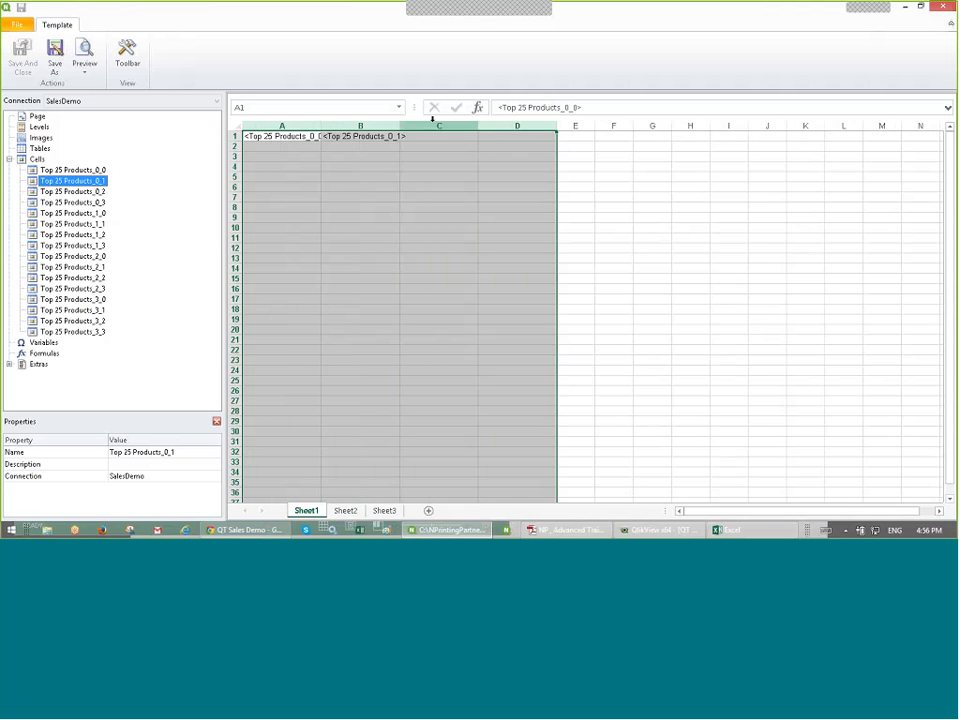
{"action": "left_click_drag", "start_coordinate": [558, 127], "coordinate": [579, 125]}
{"action": "left_click", "coordinate": [262, 206]}
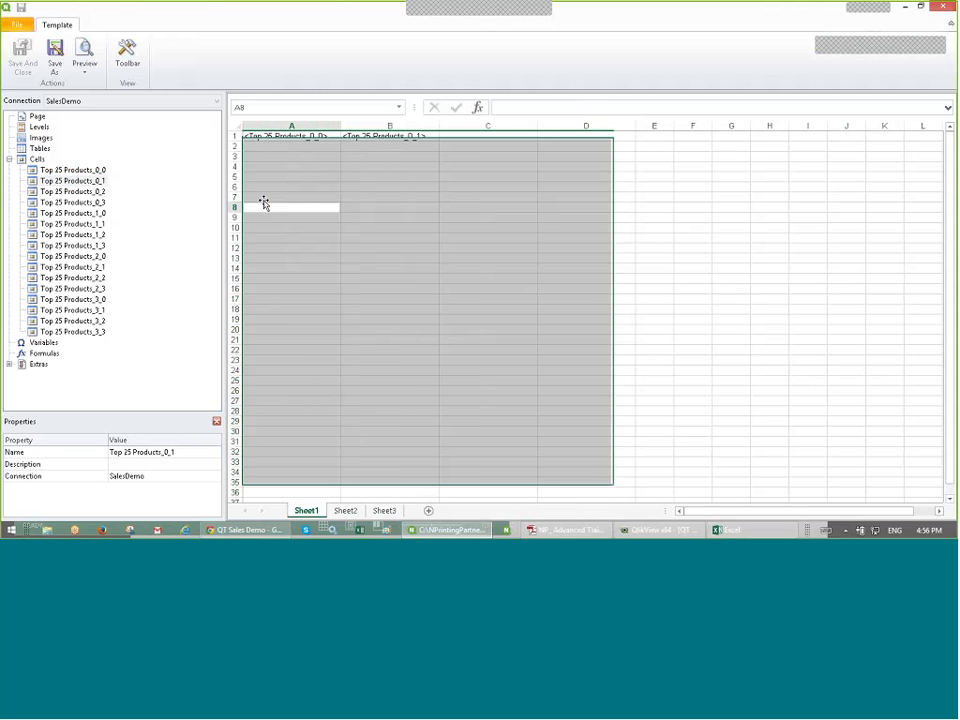
{"action": "left_click", "coordinate": [94, 193]}
{"action": "left_click_drag", "start_coordinate": [94, 192], "coordinate": [488, 136]}
{"action": "left_click_drag", "start_coordinate": [98, 203], "coordinate": [587, 136]}
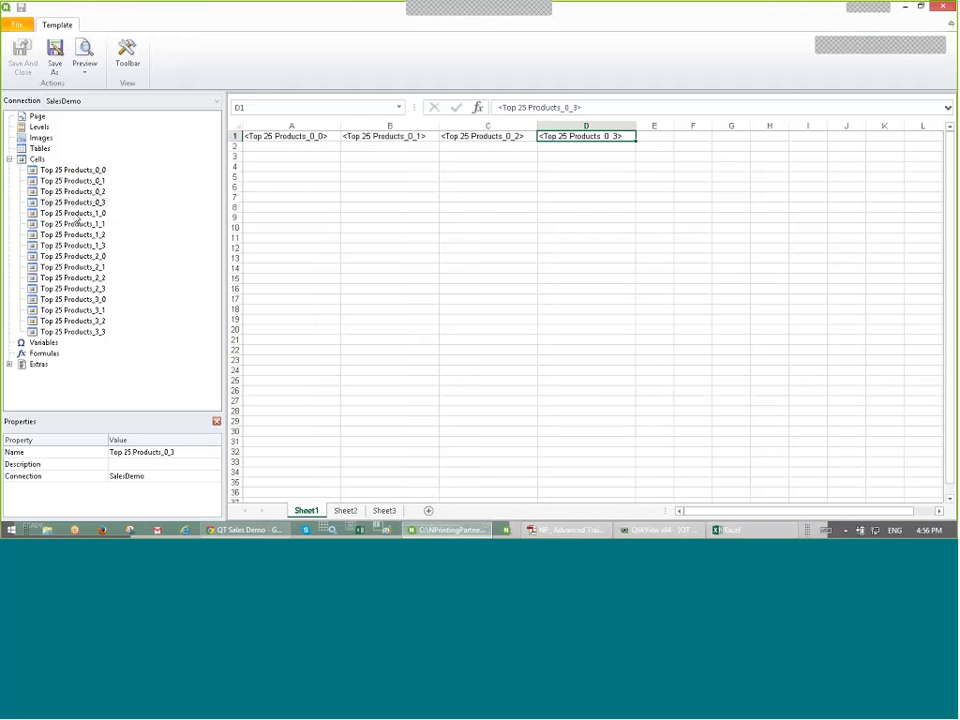
Step: Place cells Top 25 Products_1_0 through Top 25 Products_1_3 across A2:D2
{"action": "left_click_drag", "start_coordinate": [73, 213], "coordinate": [290, 146]}
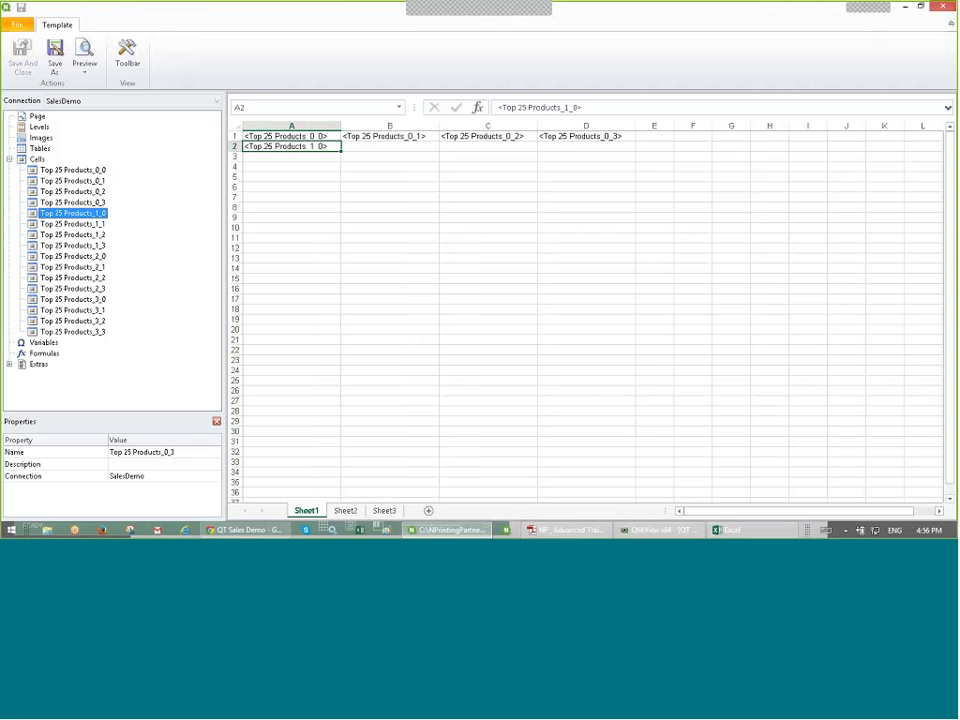
{"action": "left_click_drag", "start_coordinate": [73, 224], "coordinate": [390, 146]}
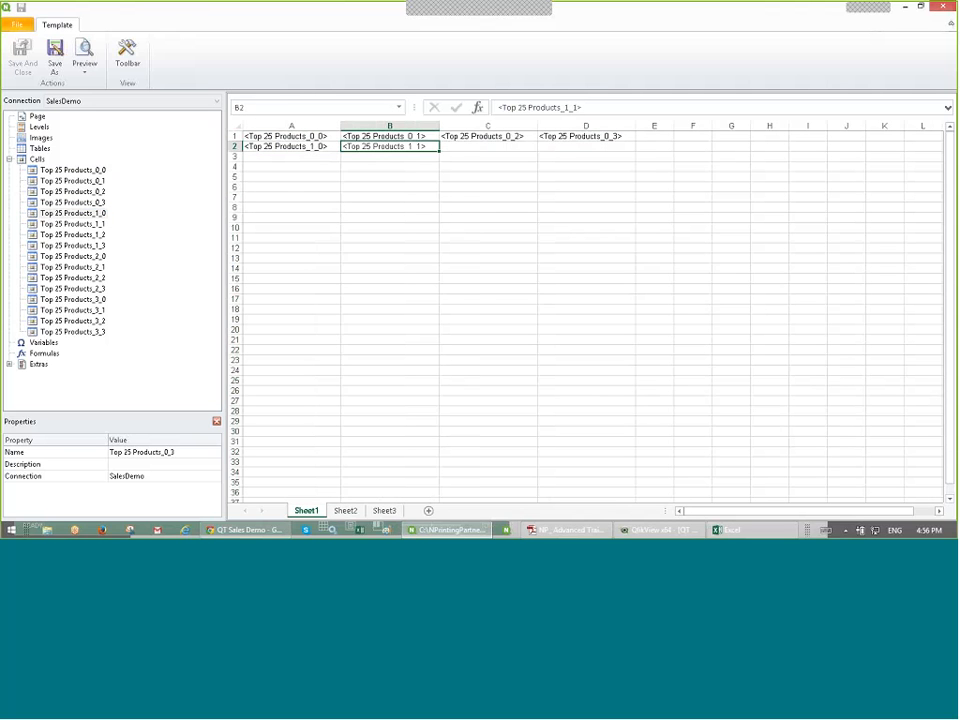
{"action": "left_click_drag", "start_coordinate": [73, 234], "coordinate": [488, 146]}
{"action": "left_click_drag", "start_coordinate": [97, 247], "coordinate": [562, 148]}
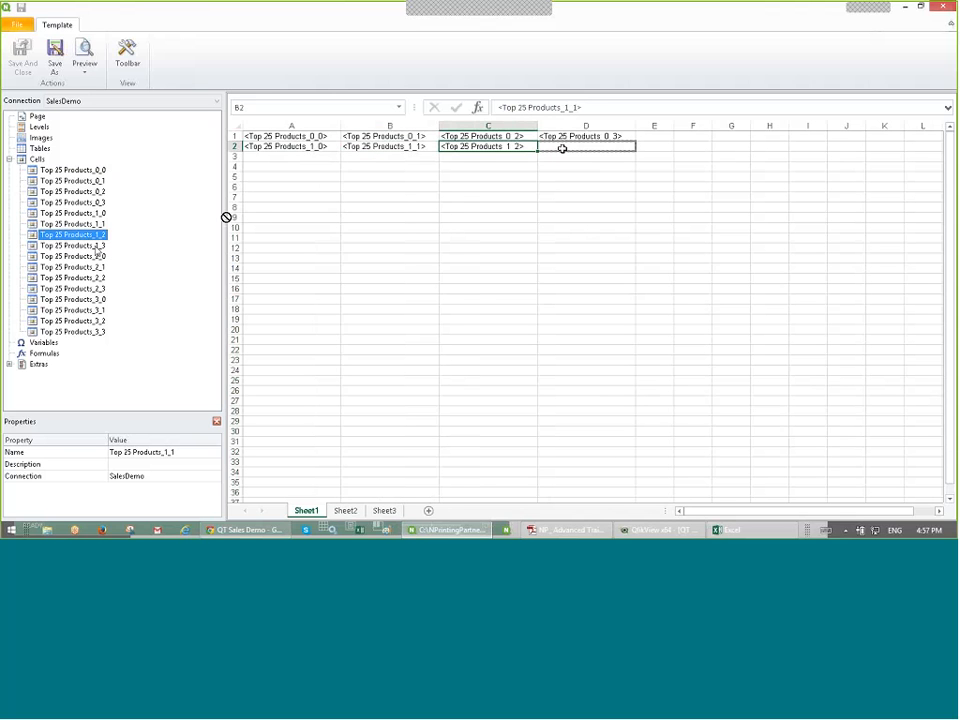
Step: Place cells Top 25 Products_2_0 through Top 25 Products_2_3 across A3:D3
{"action": "left_click_drag", "start_coordinate": [88, 258], "coordinate": [291, 157]}
{"action": "left_click_drag", "start_coordinate": [88, 268], "coordinate": [384, 160]}
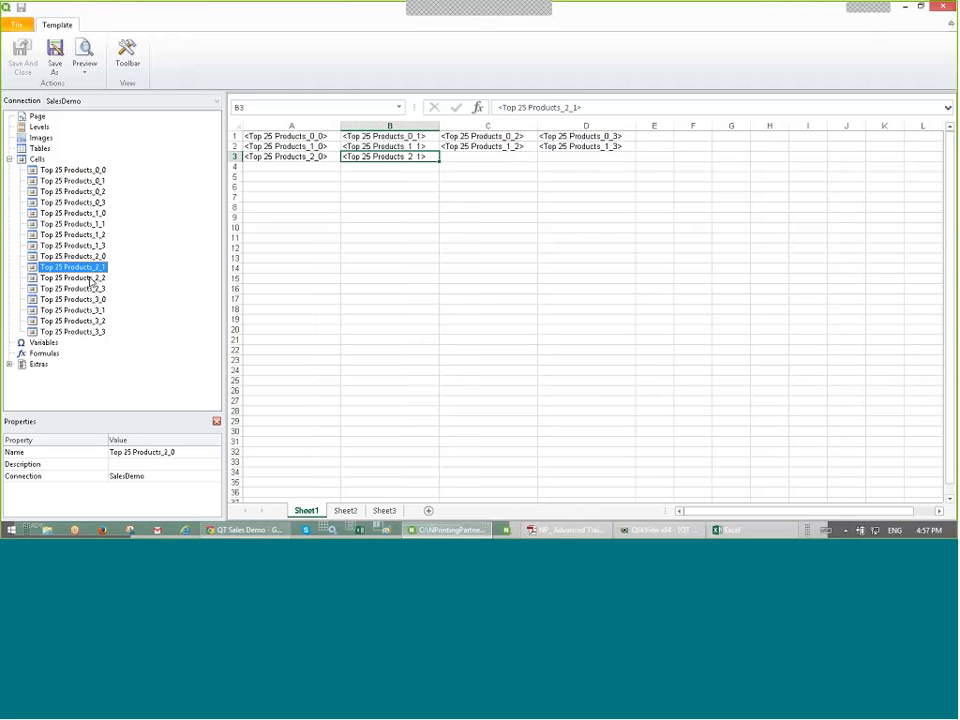
{"action": "left_click_drag", "start_coordinate": [91, 280], "coordinate": [485, 158]}
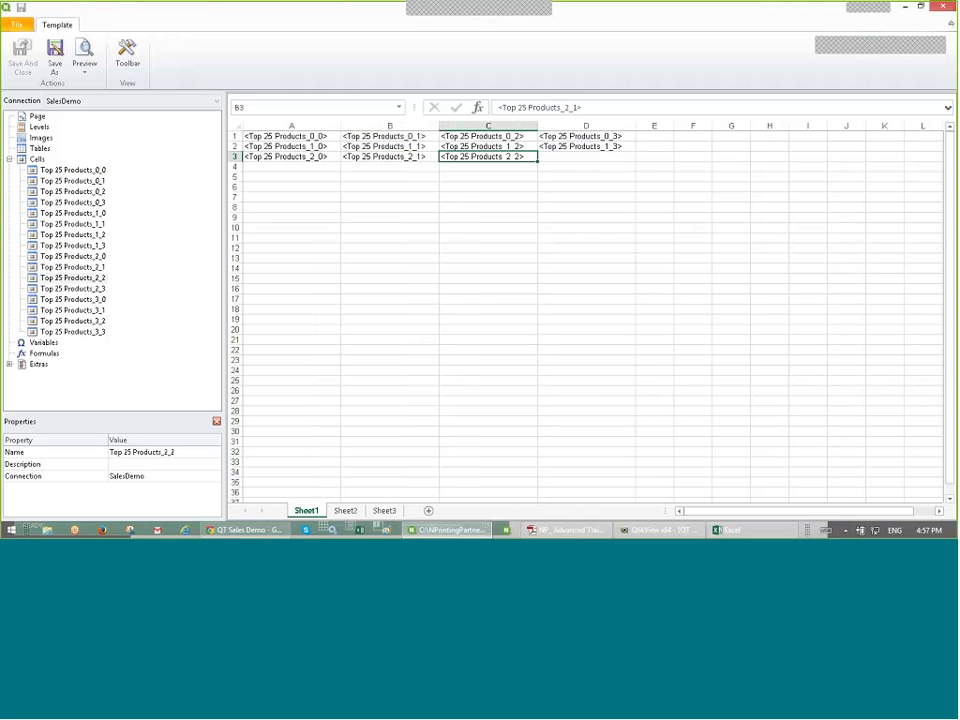
{"action": "left_click_drag", "start_coordinate": [88, 290], "coordinate": [548, 168]}
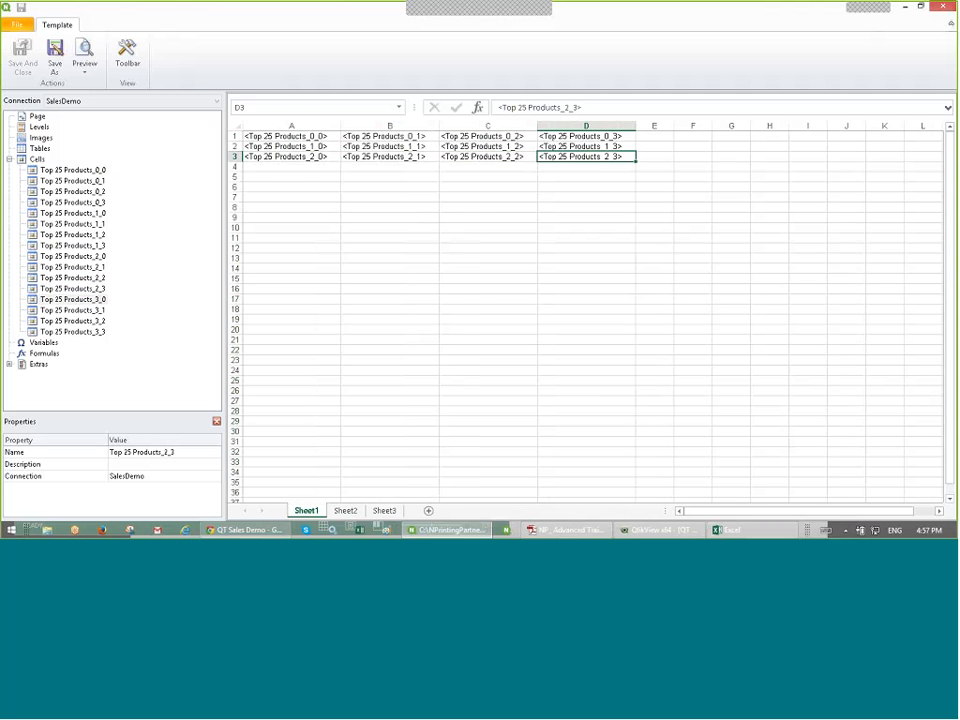
Step: Place cells Top 25 Products_3_0 through Top 25 Products_3_3 across A4:D4
{"action": "left_click_drag", "start_coordinate": [72, 299], "coordinate": [291, 167]}
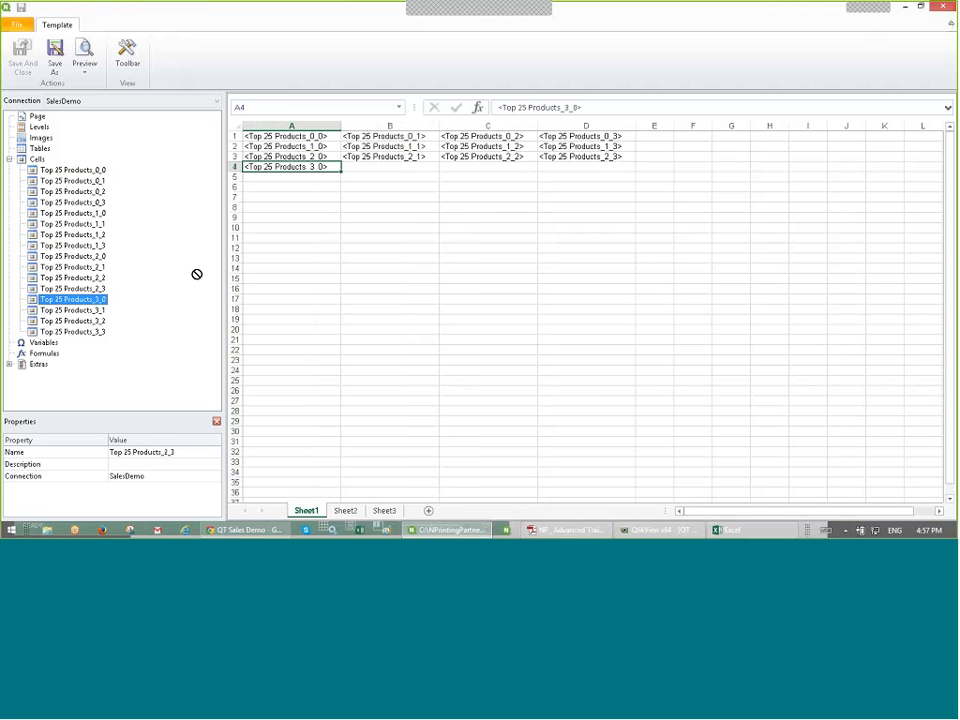
{"action": "left_click_drag", "start_coordinate": [95, 311], "coordinate": [390, 167]}
{"action": "left_click_drag", "start_coordinate": [90, 321], "coordinate": [488, 167]}
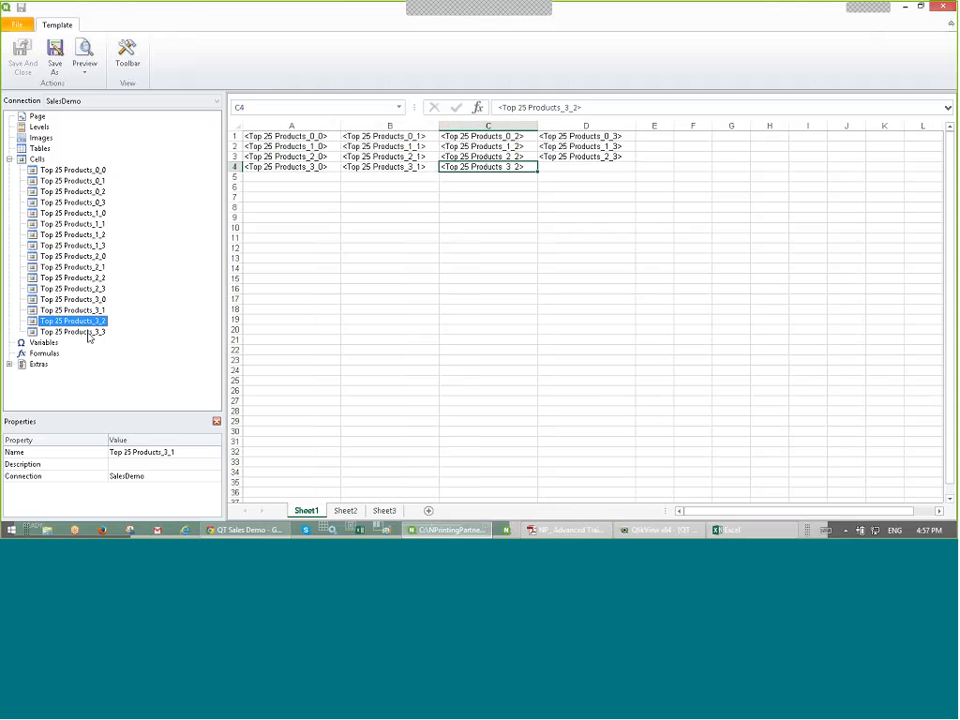
{"action": "left_click_drag", "start_coordinate": [88, 333], "coordinate": [561, 171]}
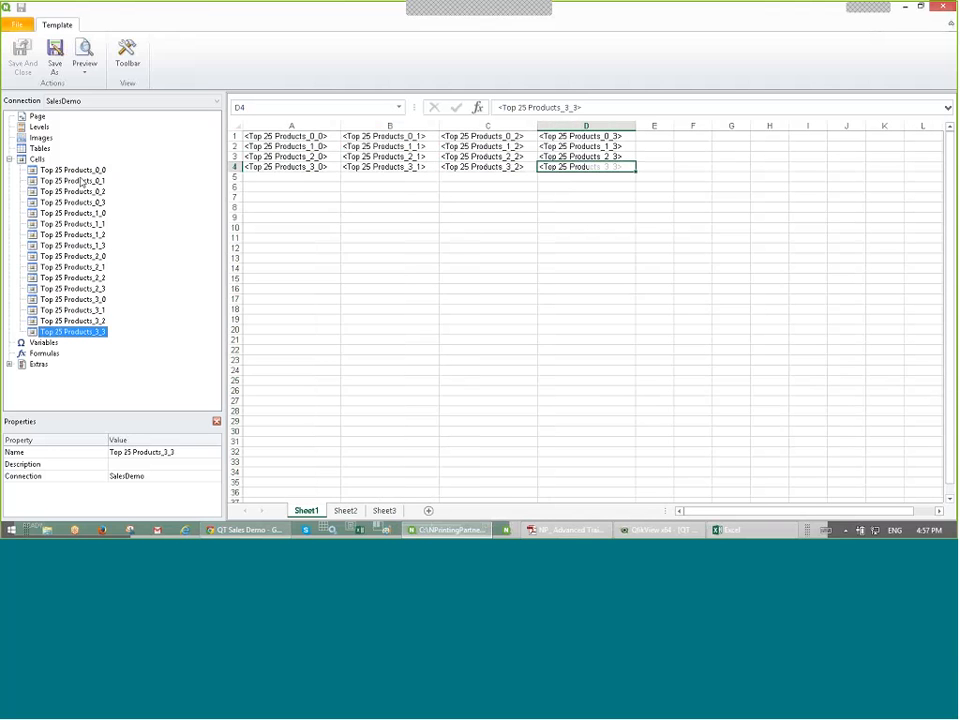
Step: Start a transposed layout by placing Top 25 Products_0_0 through Top 25 Products_0_3 down A9:A12
{"action": "key", "text": "ctrl+Home"}
{"action": "left_click_drag", "start_coordinate": [77, 175], "coordinate": [326, 222]}
{"action": "left_click_drag", "start_coordinate": [176, 198], "coordinate": [285, 228]}
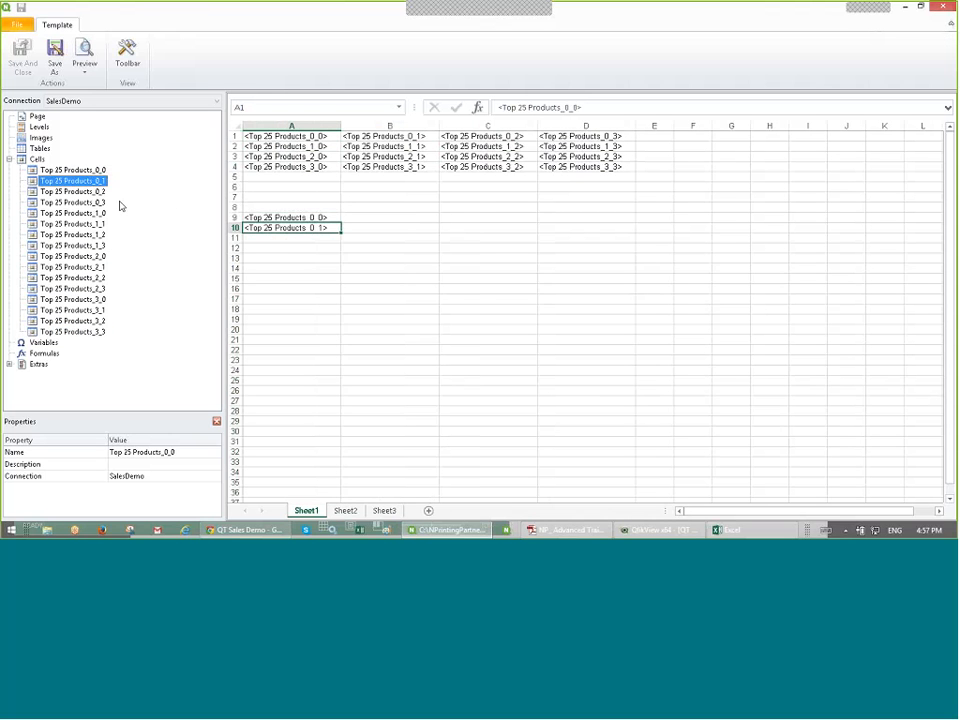
{"action": "left_click_drag", "start_coordinate": [72, 191], "coordinate": [253, 260]}
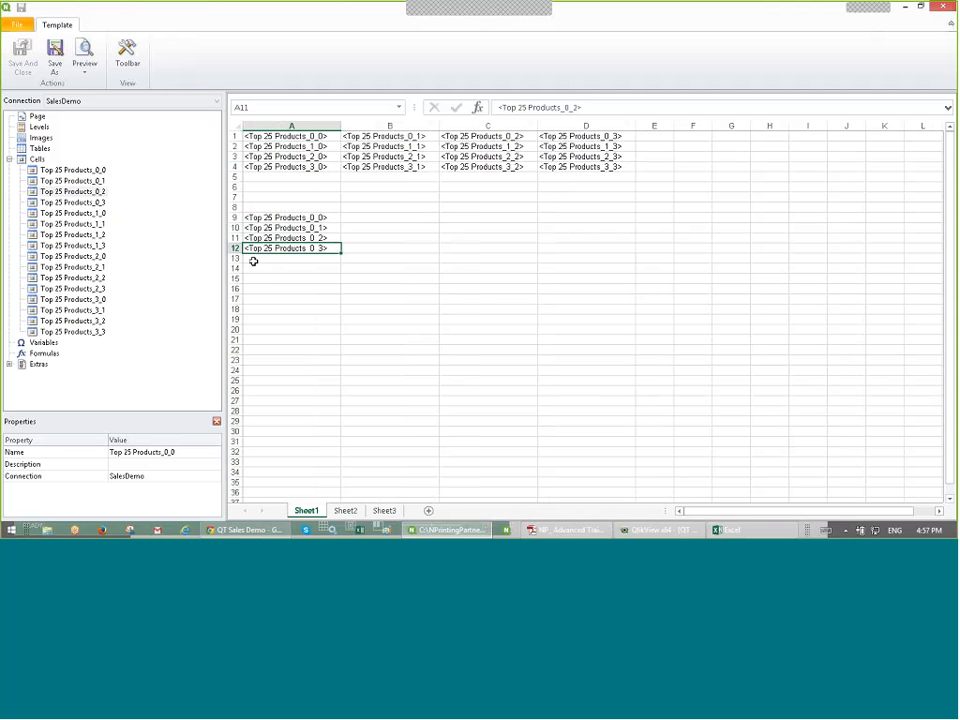
Step: Place cells Top 25 Products_1_0 through Top 25 Products_1_3 down B9:B12 of the transposed layout
{"action": "left_click", "coordinate": [90, 213]}
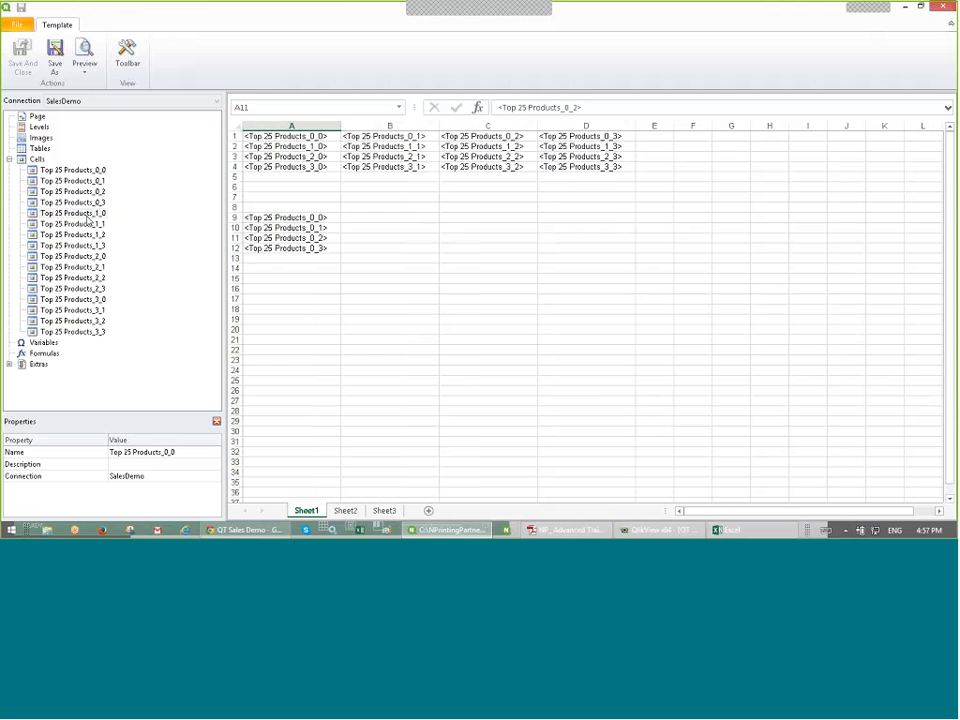
{"action": "left_click_drag", "start_coordinate": [87, 219], "coordinate": [390, 217]}
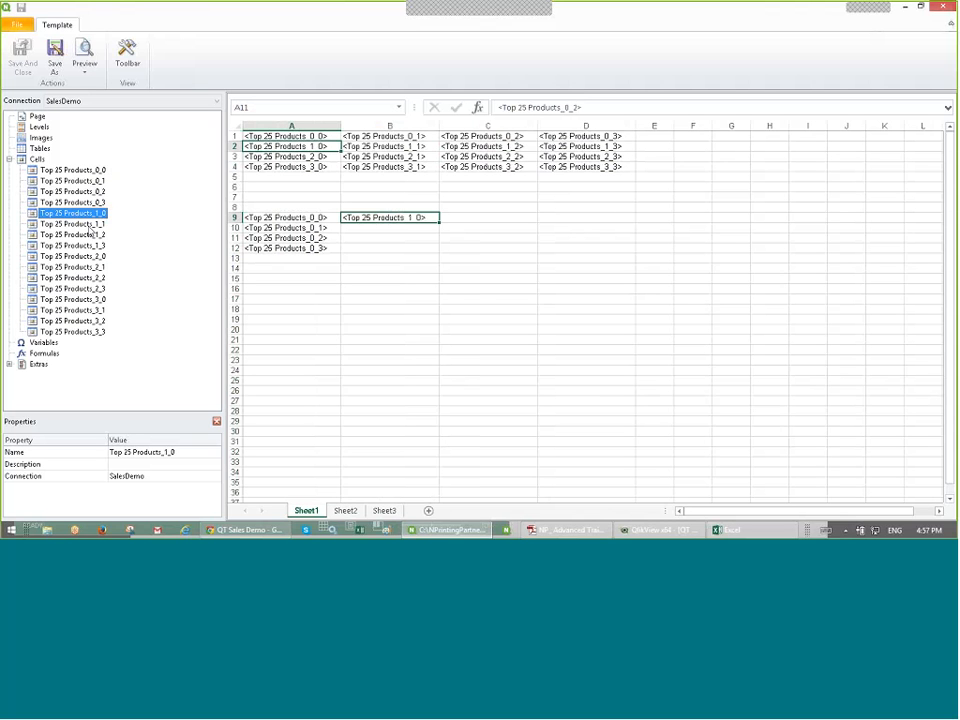
{"action": "left_click_drag", "start_coordinate": [89, 227], "coordinate": [350, 237]}
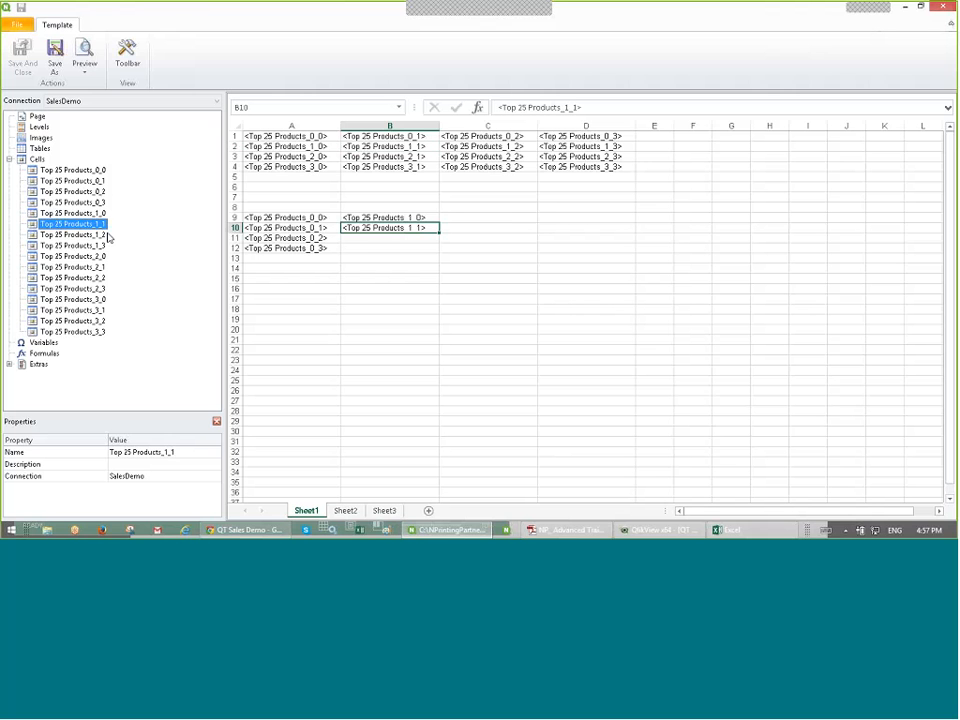
{"action": "left_click_drag", "start_coordinate": [105, 235], "coordinate": [390, 238]}
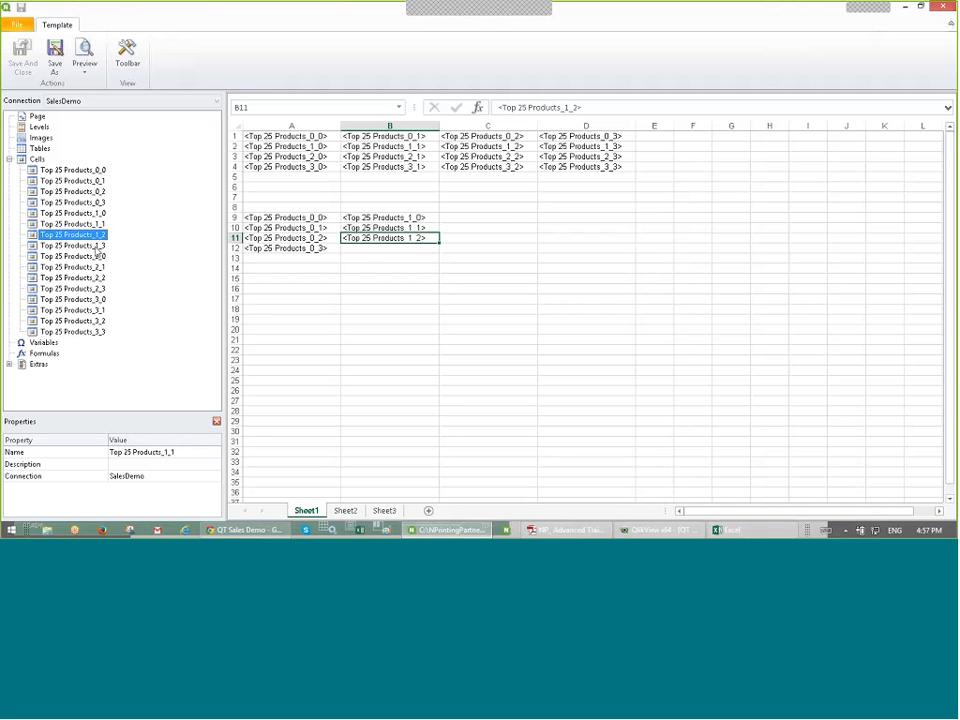
{"action": "left_click_drag", "start_coordinate": [293, 249], "coordinate": [390, 248]}
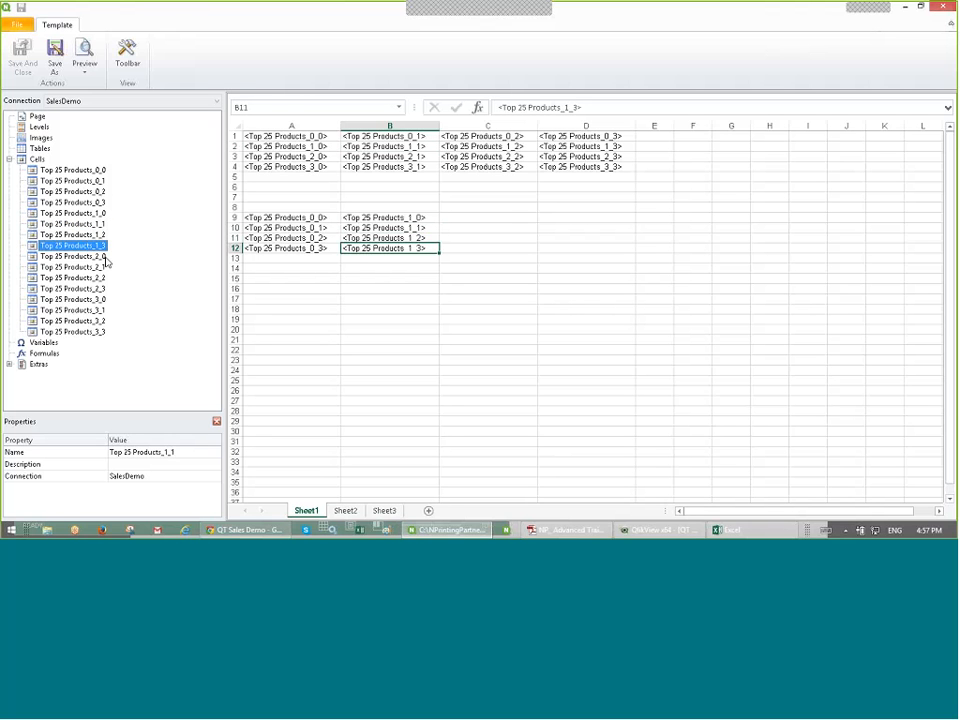
Step: Place cells Top 25 Products_2_0 through Top 25 Products_2_3 down C9:C12 of the transposed layout
{"action": "left_click_drag", "start_coordinate": [105, 260], "coordinate": [469, 216]}
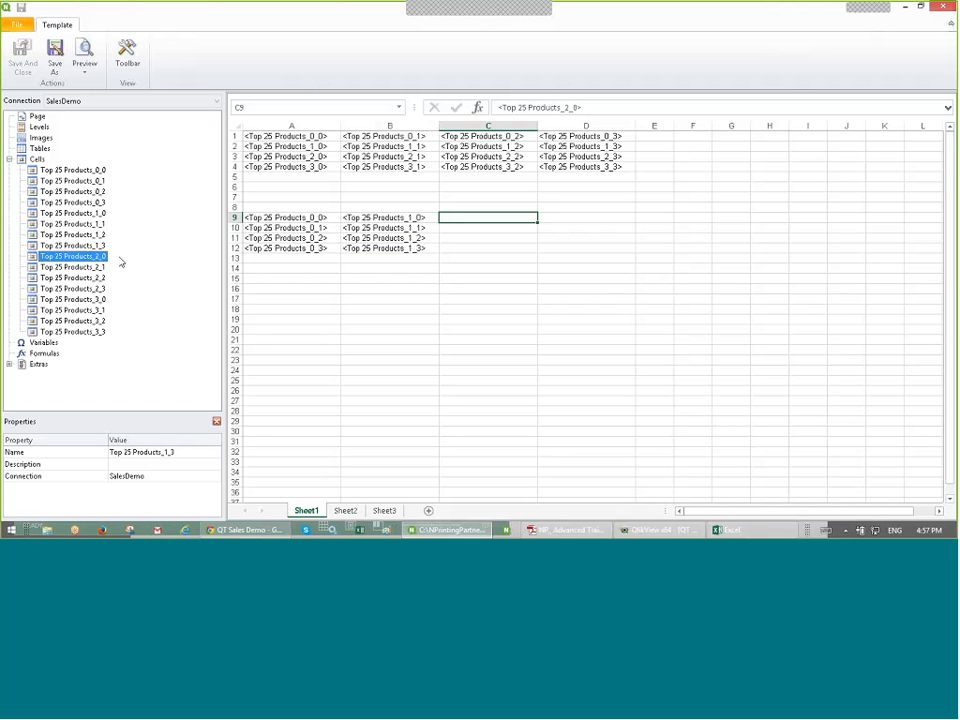
{"action": "left_click_drag", "start_coordinate": [75, 267], "coordinate": [258, 254]}
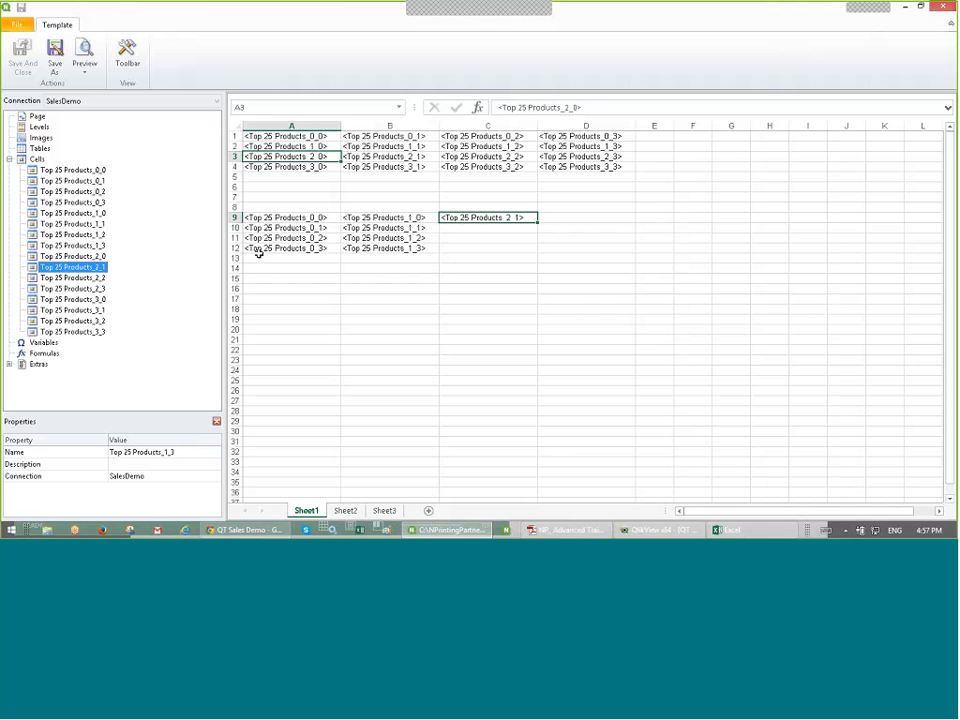
{"action": "left_click_drag", "start_coordinate": [86, 257], "coordinate": [488, 218]}
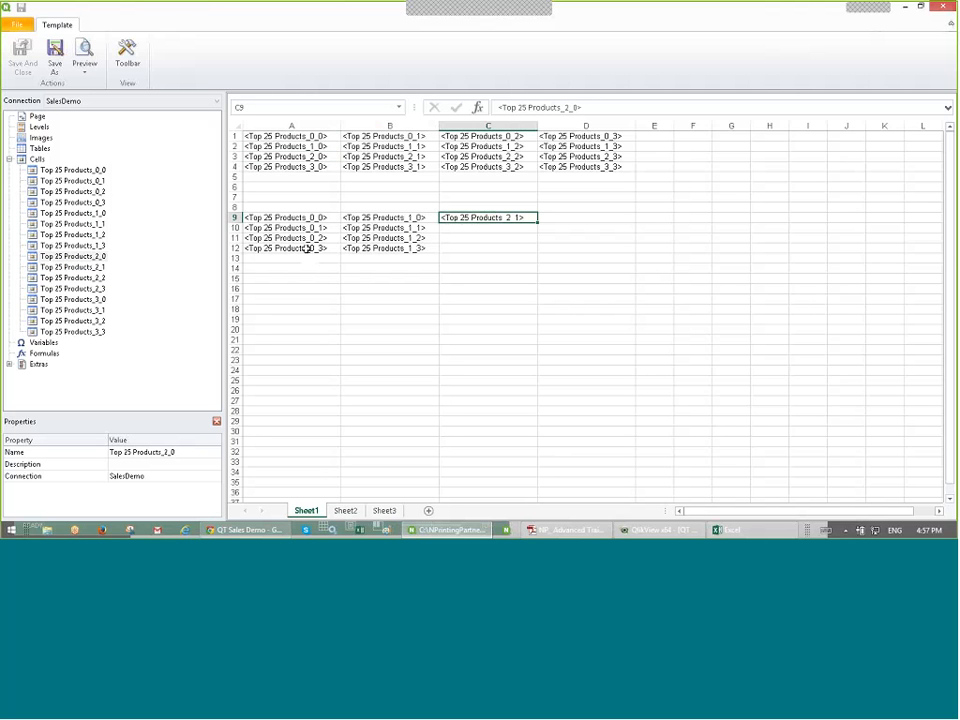
{"action": "left_click_drag", "start_coordinate": [80, 267], "coordinate": [231, 273]}
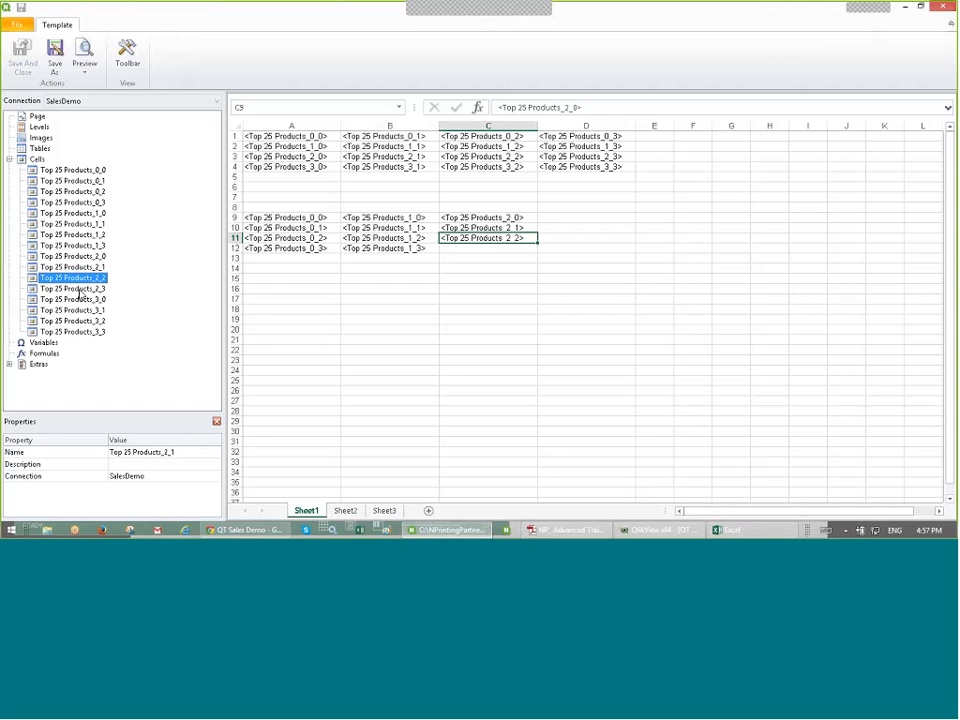
{"action": "left_click_drag", "start_coordinate": [80, 293], "coordinate": [478, 257]}
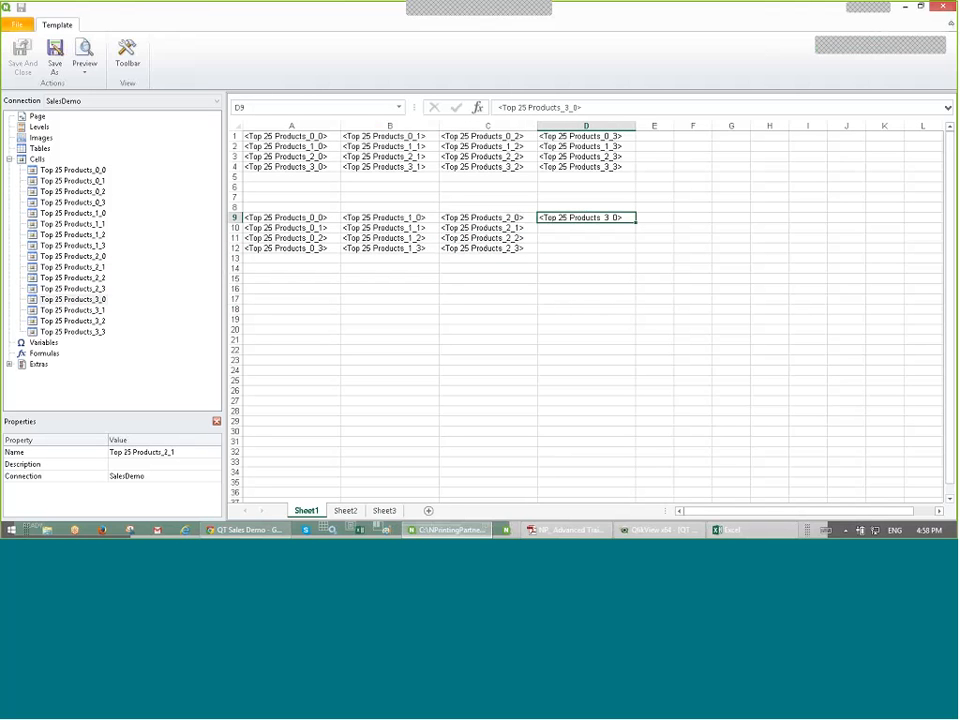
Step: Complete the transposed layout with Top 25 Products_3_0 through Top 25 Products_3_3 down D9:D12
{"action": "left_click_drag", "start_coordinate": [73, 310], "coordinate": [575, 229]}
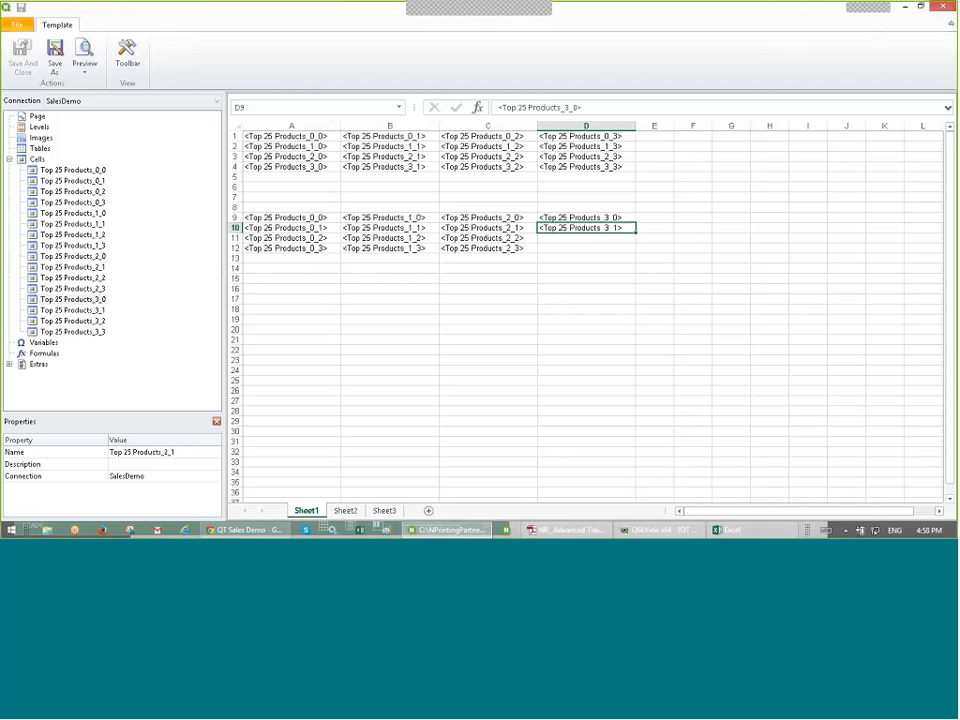
{"action": "left_click_drag", "start_coordinate": [73, 321], "coordinate": [570, 244]}
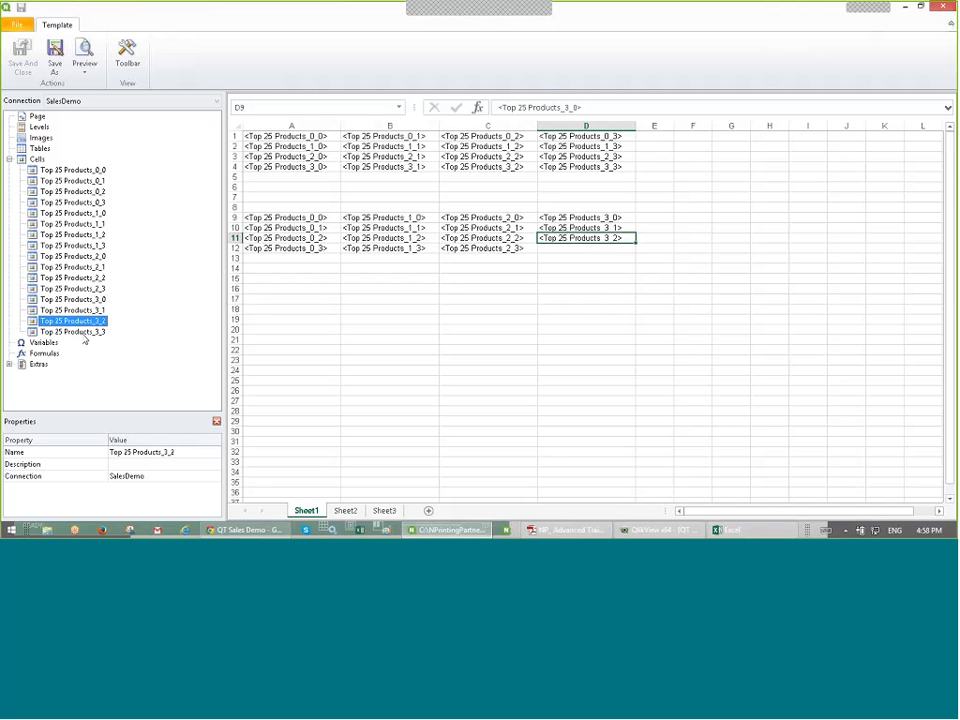
{"action": "left_click_drag", "start_coordinate": [73, 332], "coordinate": [580, 249]}
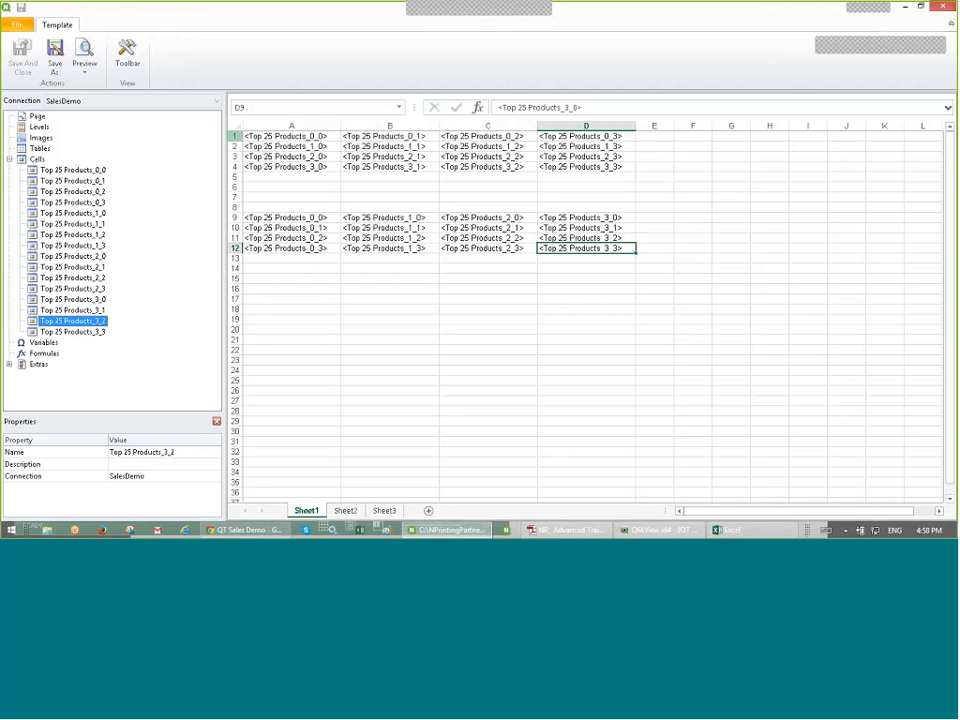
Step: Save the template as ExcelReport cell by cell report template.xlsx and preview the report in Excel
{"action": "left_click", "coordinate": [55, 60]}
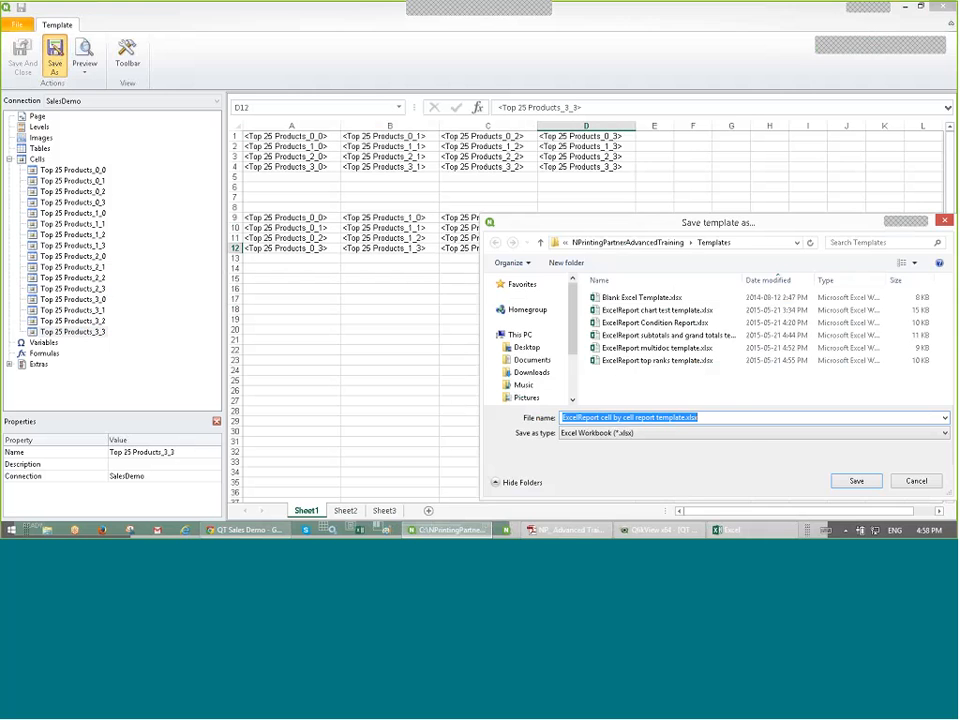
{"action": "left_click", "coordinate": [848, 476]}
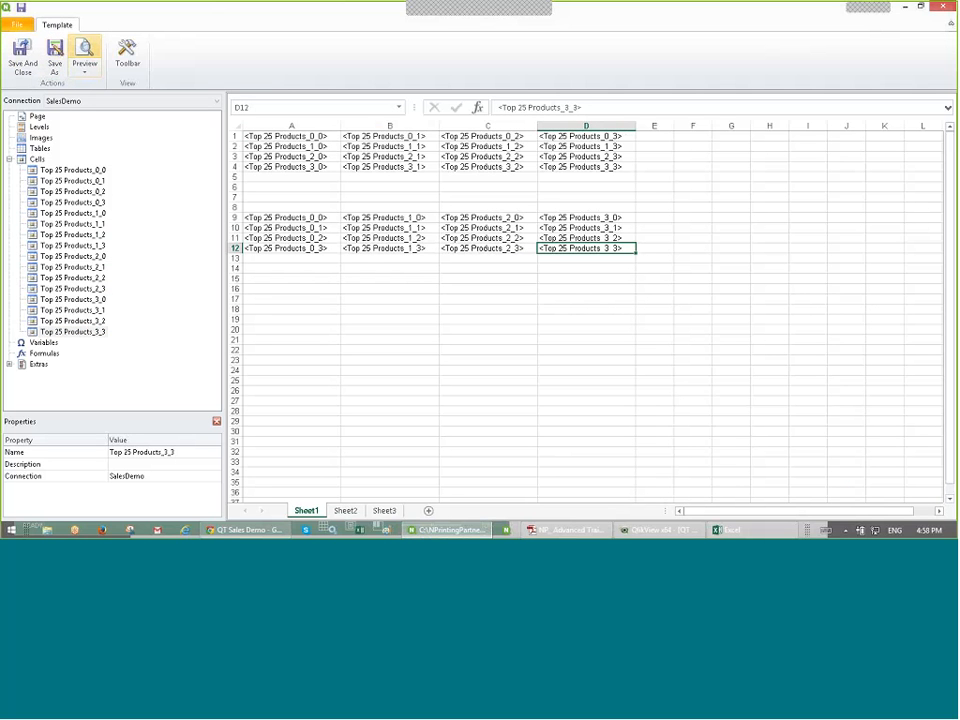
{"action": "left_click", "coordinate": [84, 52]}
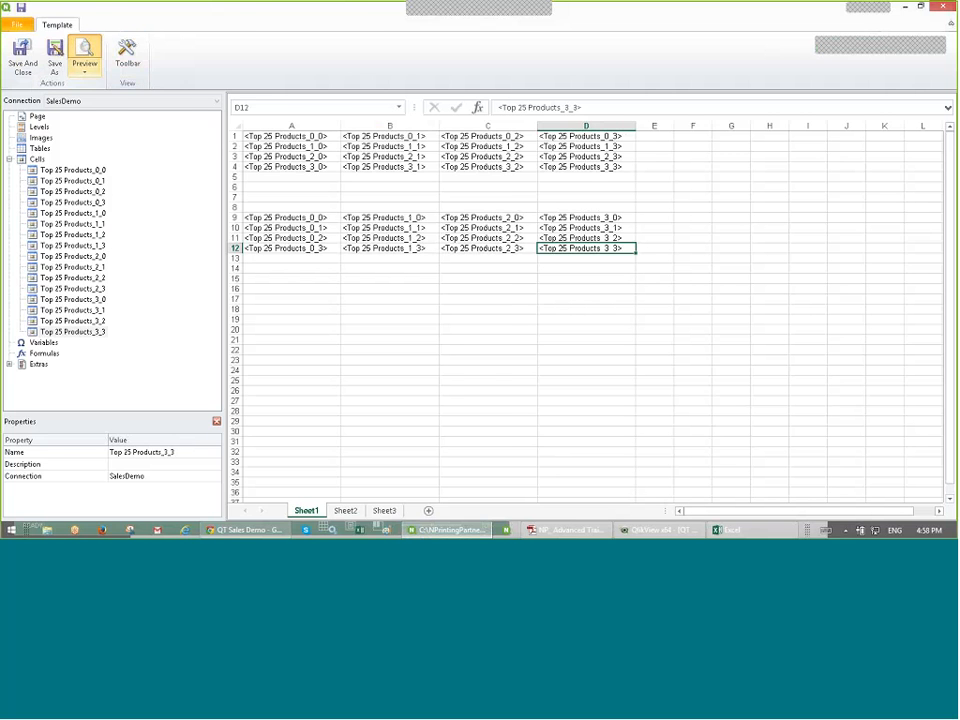
{"action": "left_click_drag", "start_coordinate": [268, 35], "coordinate": [253, 1]}
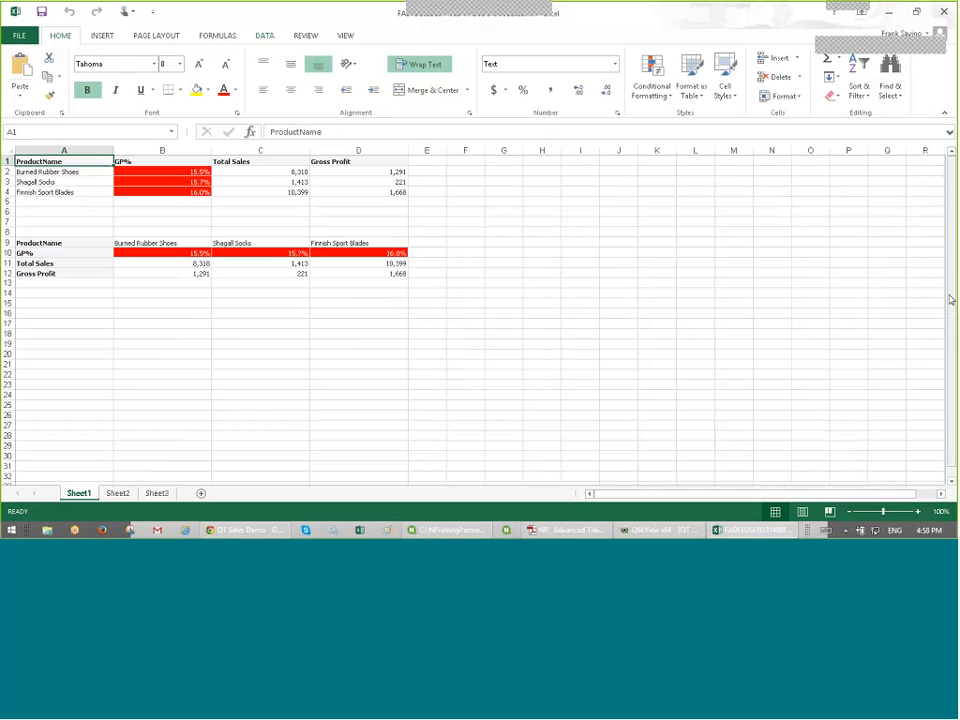
{"action": "left_click", "coordinate": [848, 374]}
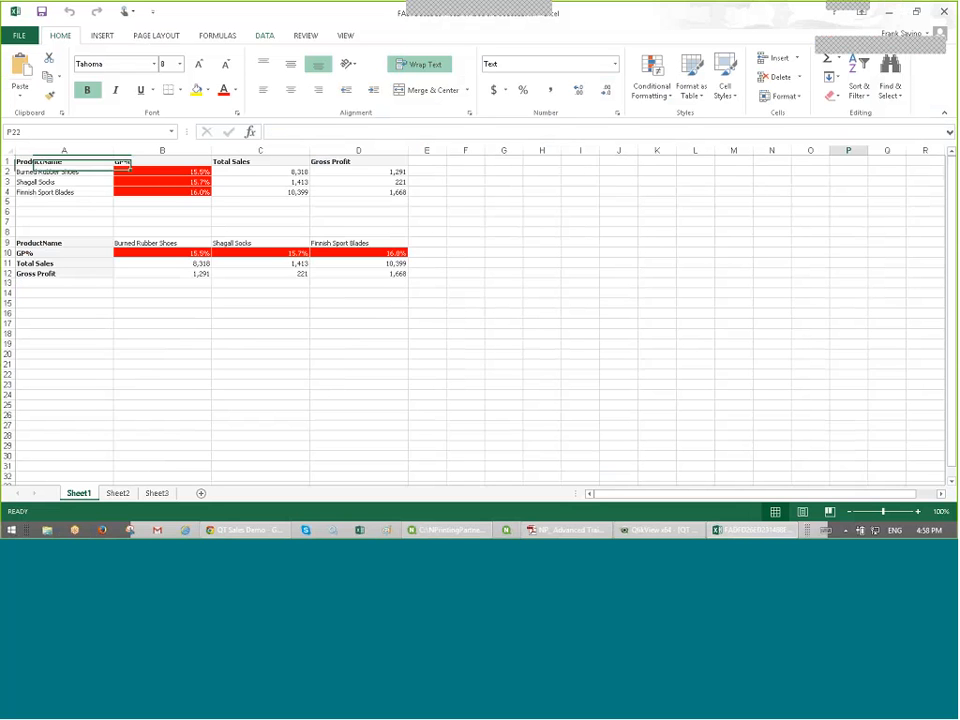
Step: Compare the previewed cell by cell report with the Top 25 Products chart in the QlikView document
{"action": "left_click", "coordinate": [162, 354]}
{"action": "left_click", "coordinate": [574, 285]}
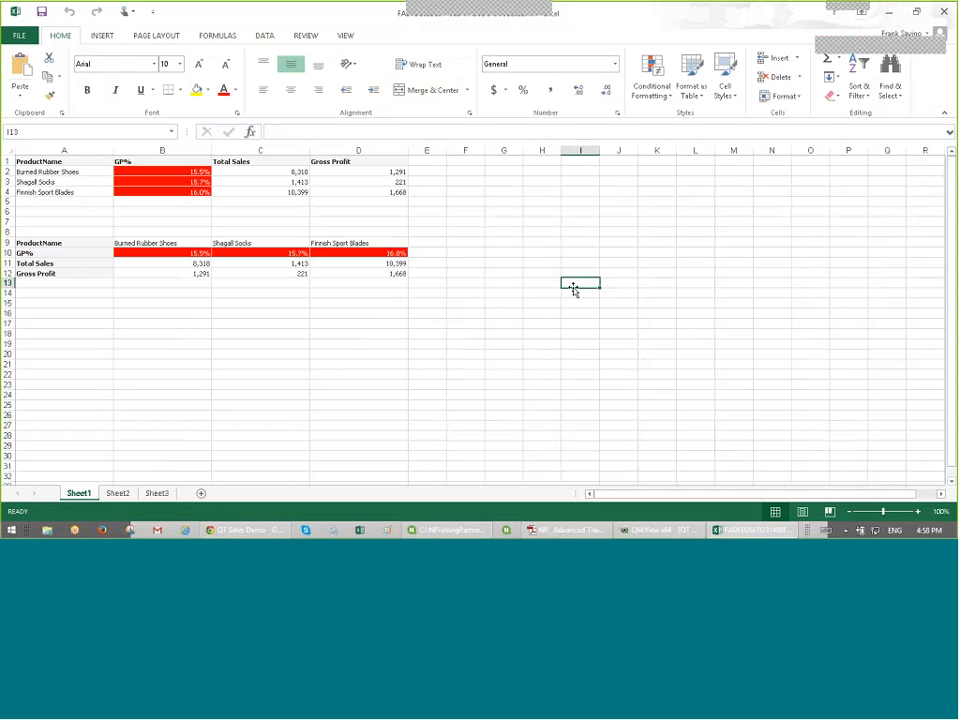
{"action": "left_click", "coordinate": [663, 533]}
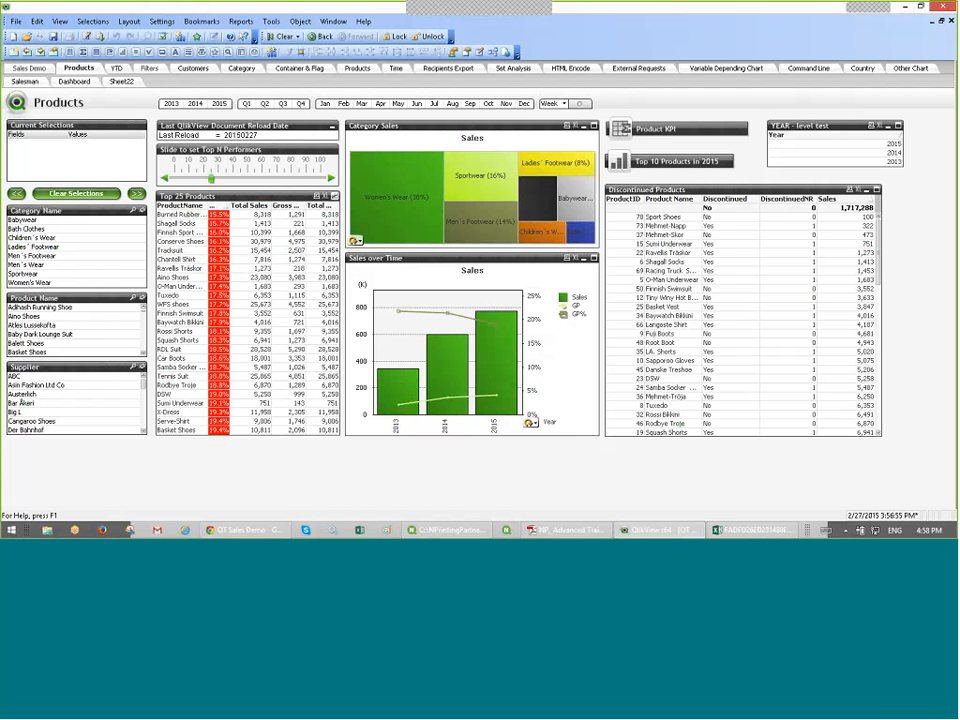
{"action": "left_click", "coordinate": [905, 8]}
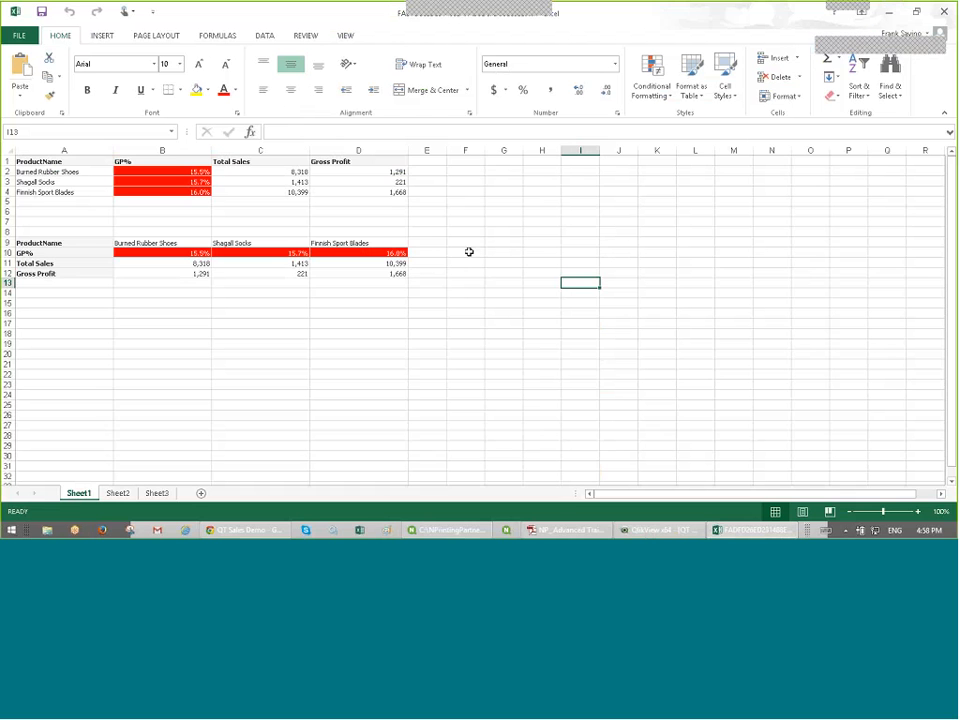
{"action": "left_click_drag", "start_coordinate": [357, 294], "coordinate": [335, 303]}
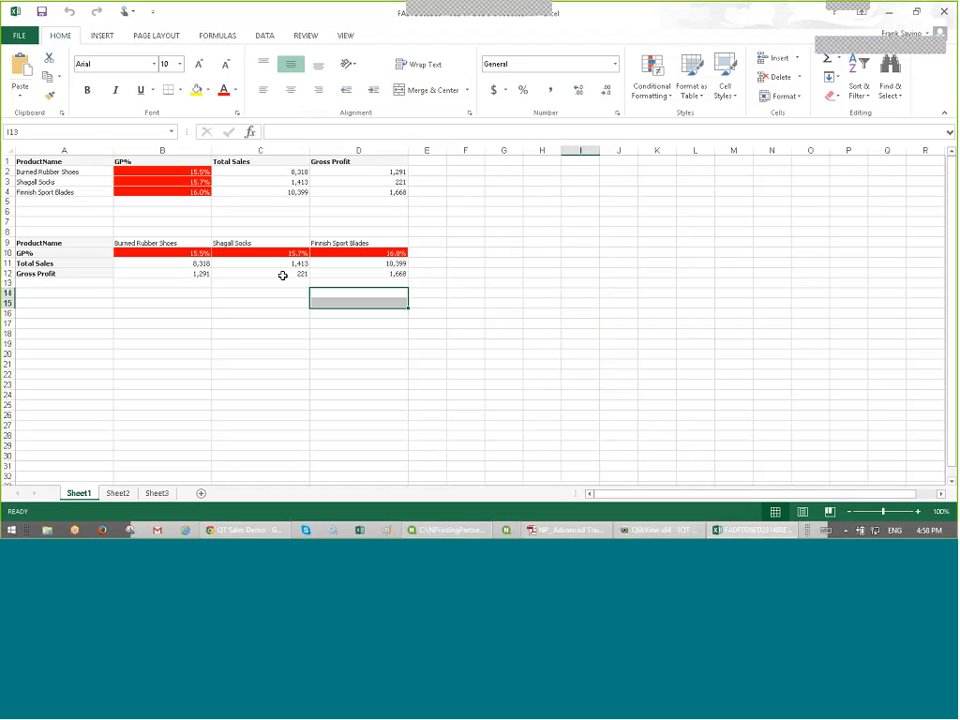
{"action": "left_click", "coordinate": [201, 304]}
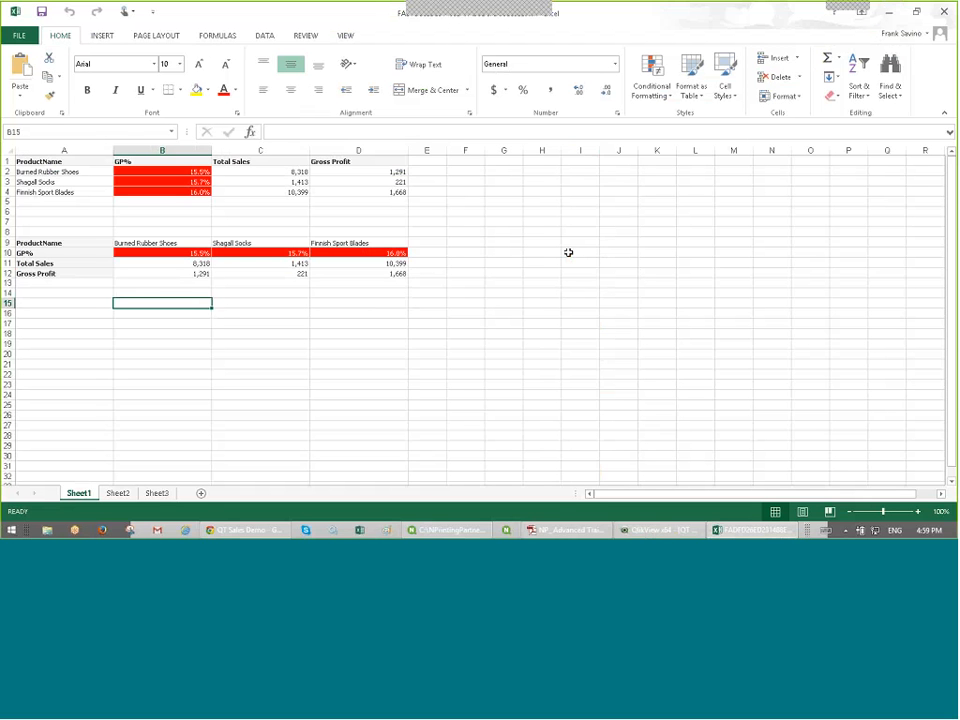
Step: Close the Excel preview, then save and close the cell by cell template and its report
{"action": "left_click", "coordinate": [944, 11]}
{"action": "left_click", "coordinate": [495, 34]}
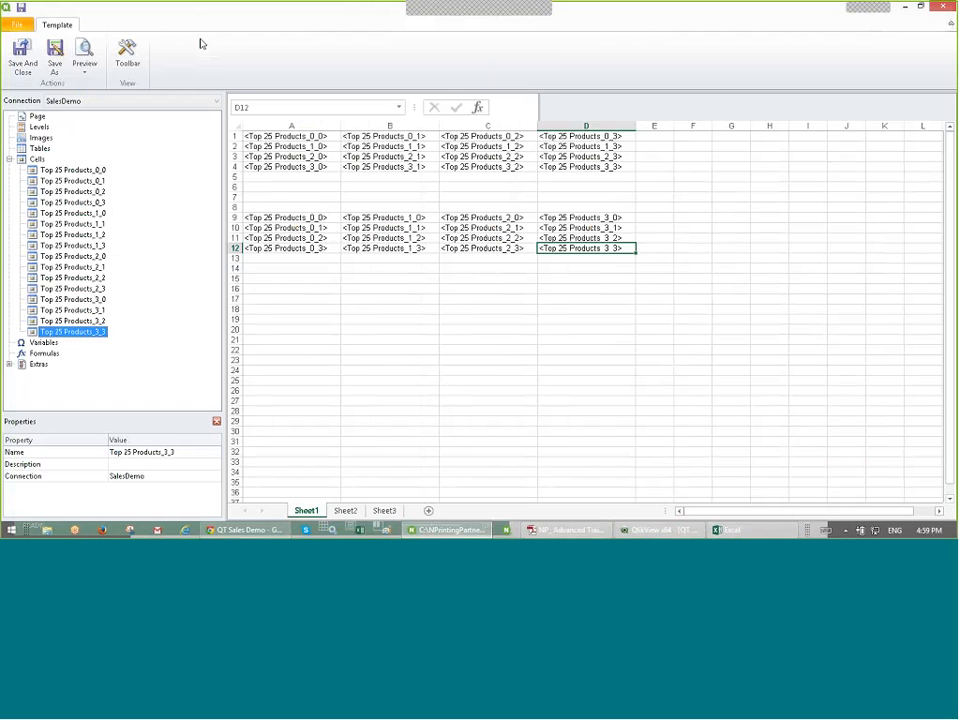
{"action": "left_click", "coordinate": [22, 54]}
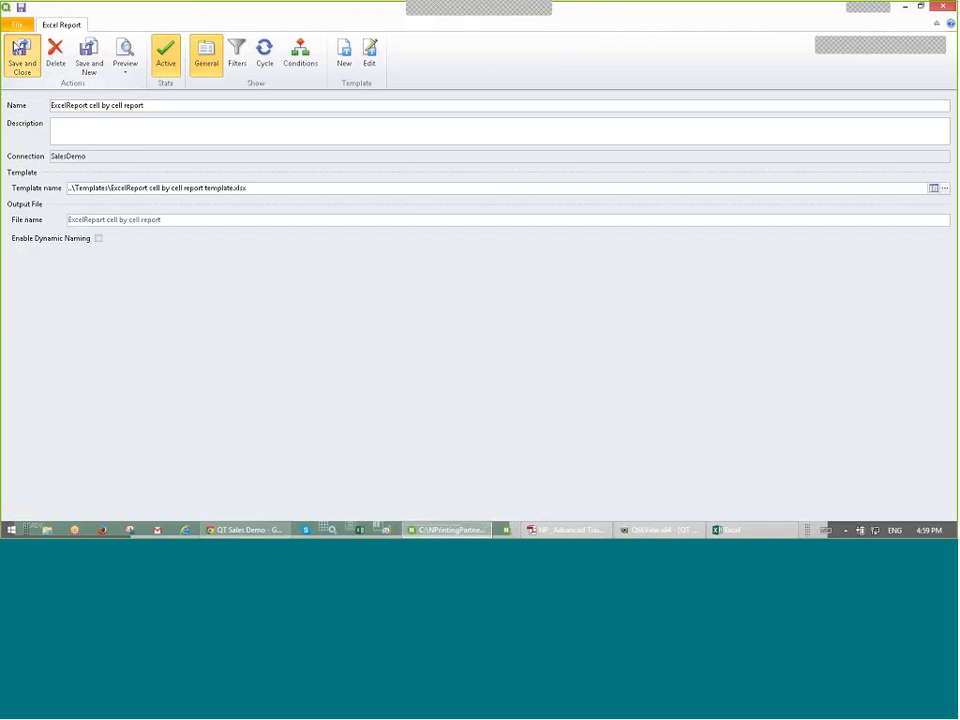
{"action": "left_click", "coordinate": [20, 54]}
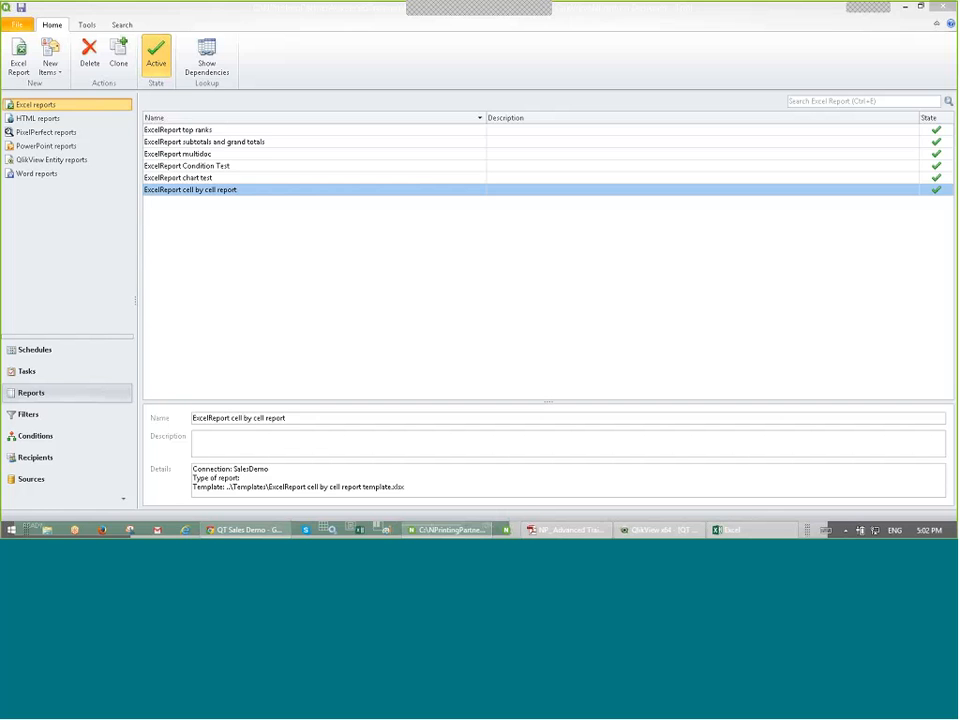
Step: Create a new HTML report that uses HTMLReport TEST.html as its template
{"action": "left_click", "coordinate": [37, 118]}
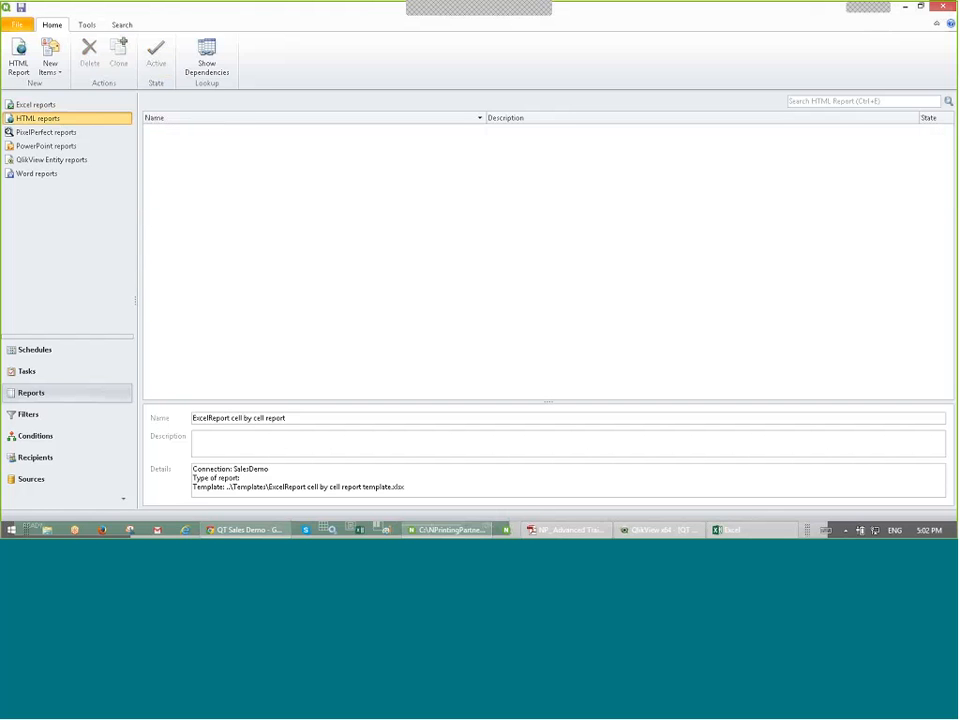
{"action": "left_click", "coordinate": [21, 59]}
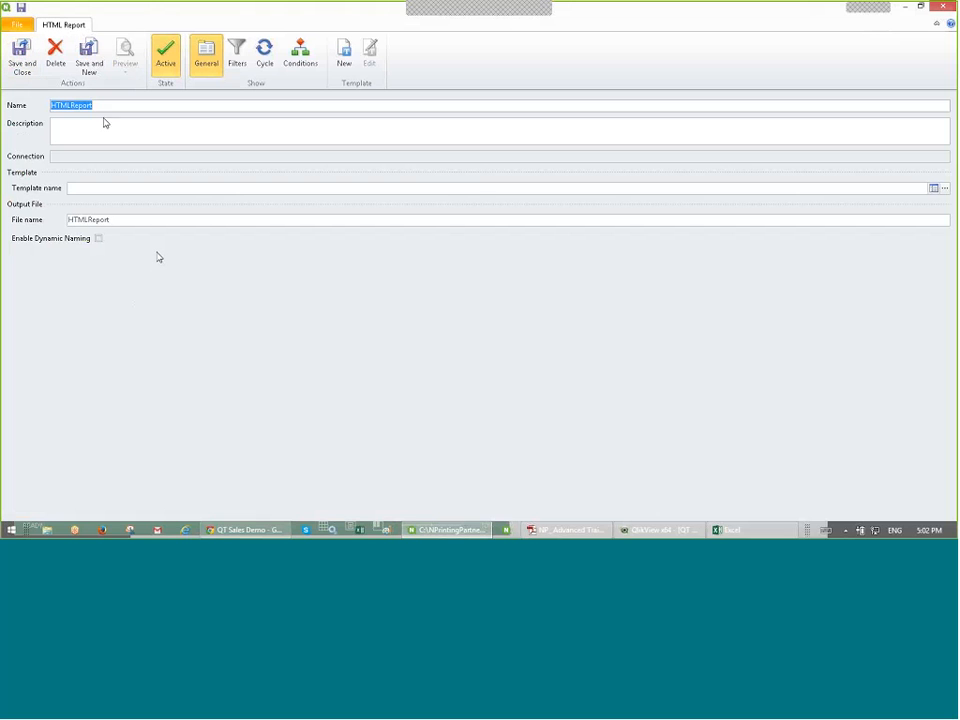
{"action": "left_click", "coordinate": [944, 188]}
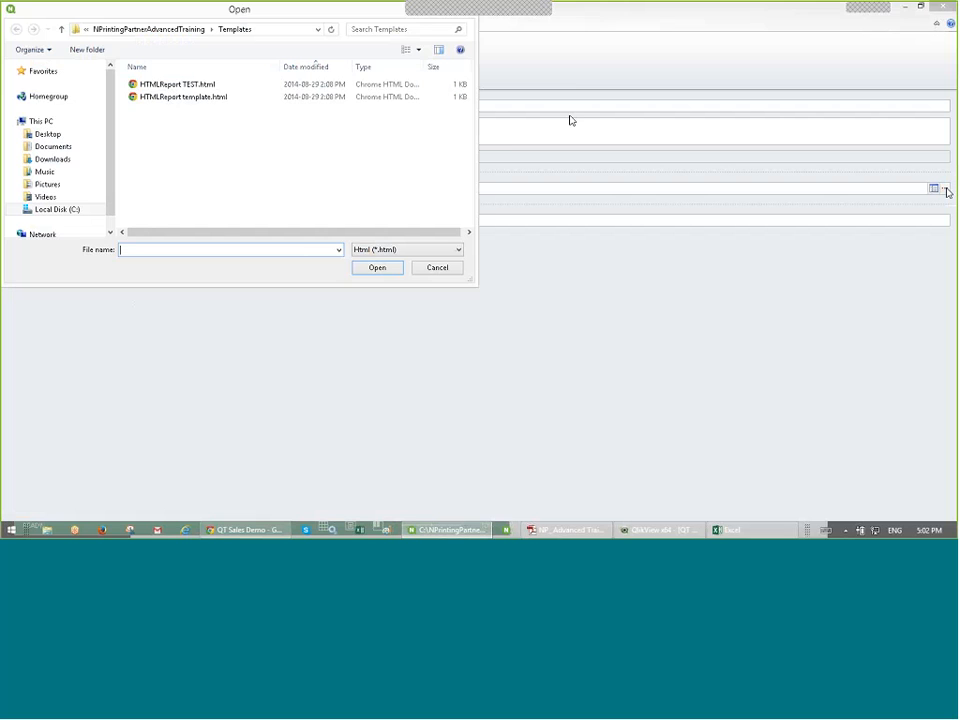
{"action": "right_click", "coordinate": [177, 87]}
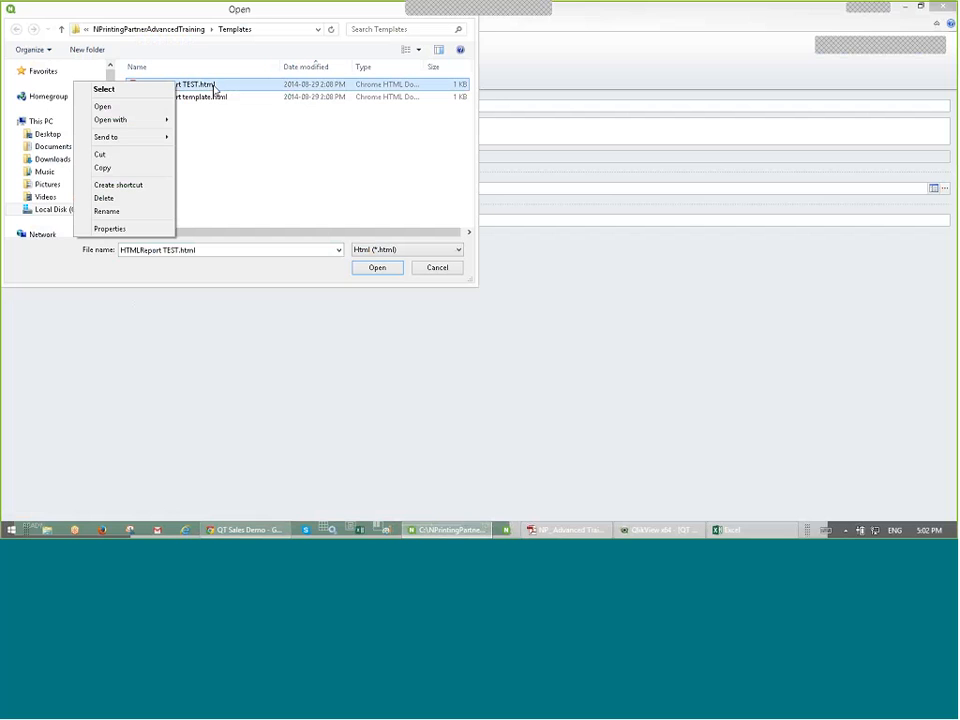
{"action": "left_click", "coordinate": [213, 88]}
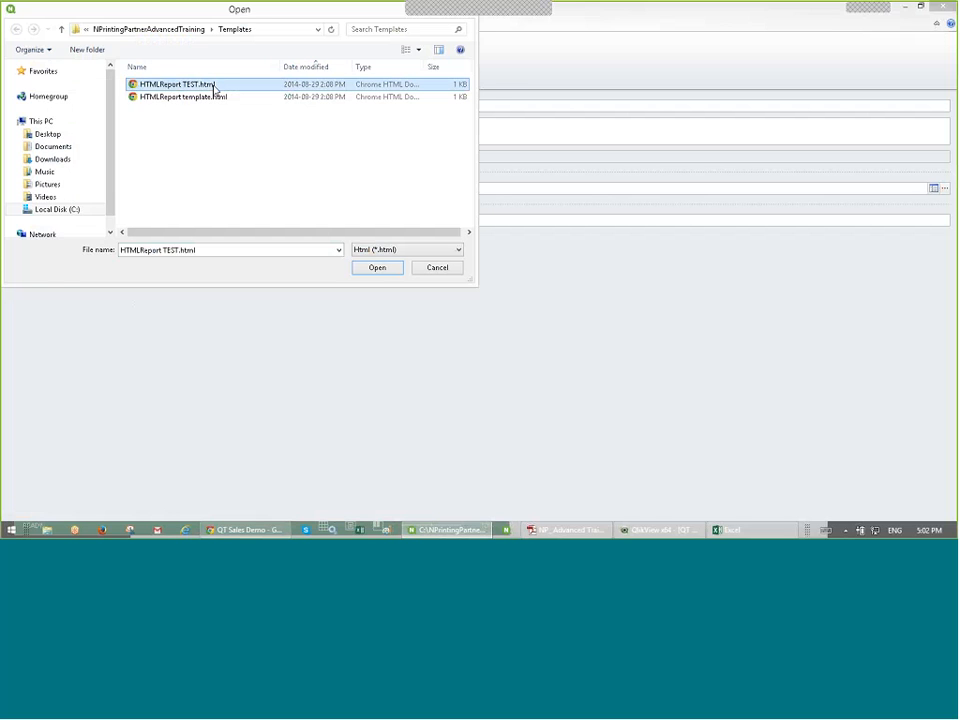
{"action": "double_click", "coordinate": [213, 88]}
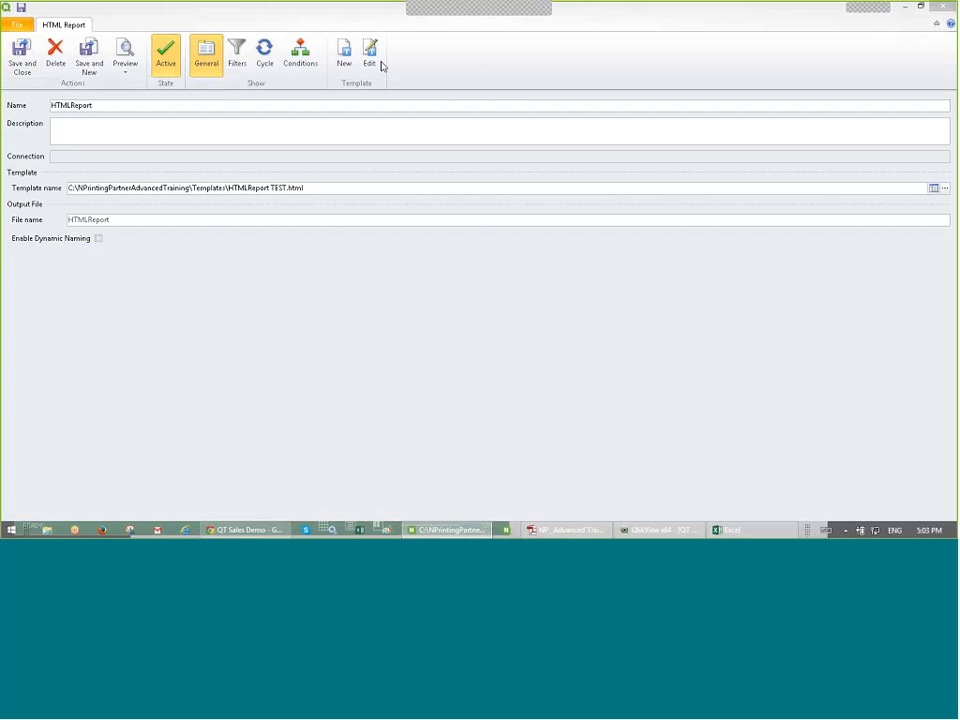
Step: Open the HTML report's template for editing in a maximized editor and examine its table markup
{"action": "left_click", "coordinate": [372, 60]}
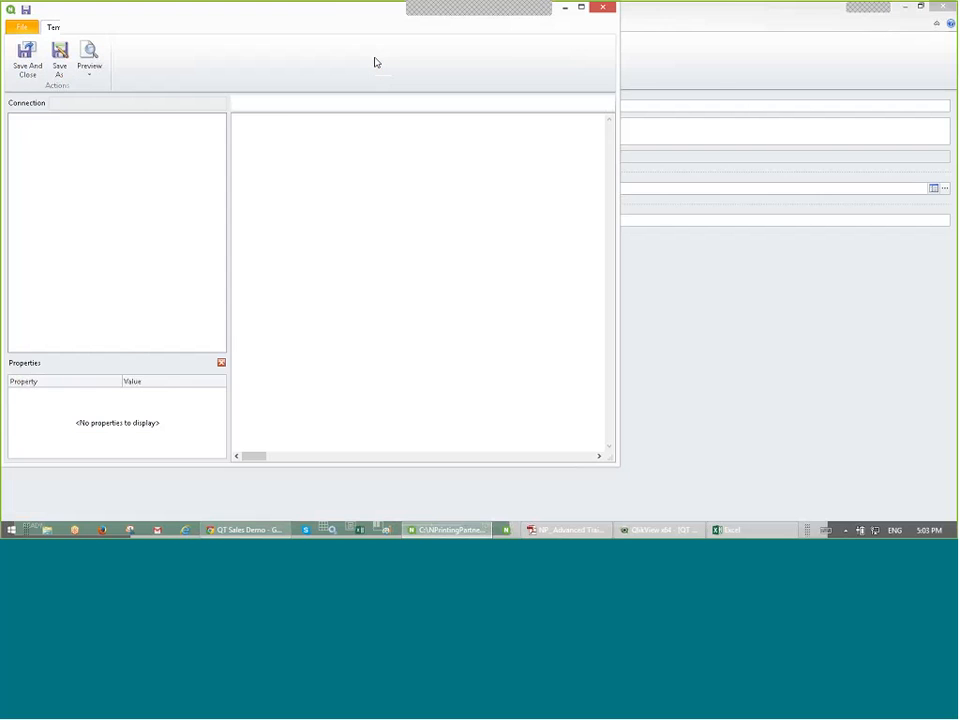
{"action": "left_click_drag", "start_coordinate": [343, 10], "coordinate": [506, 41]}
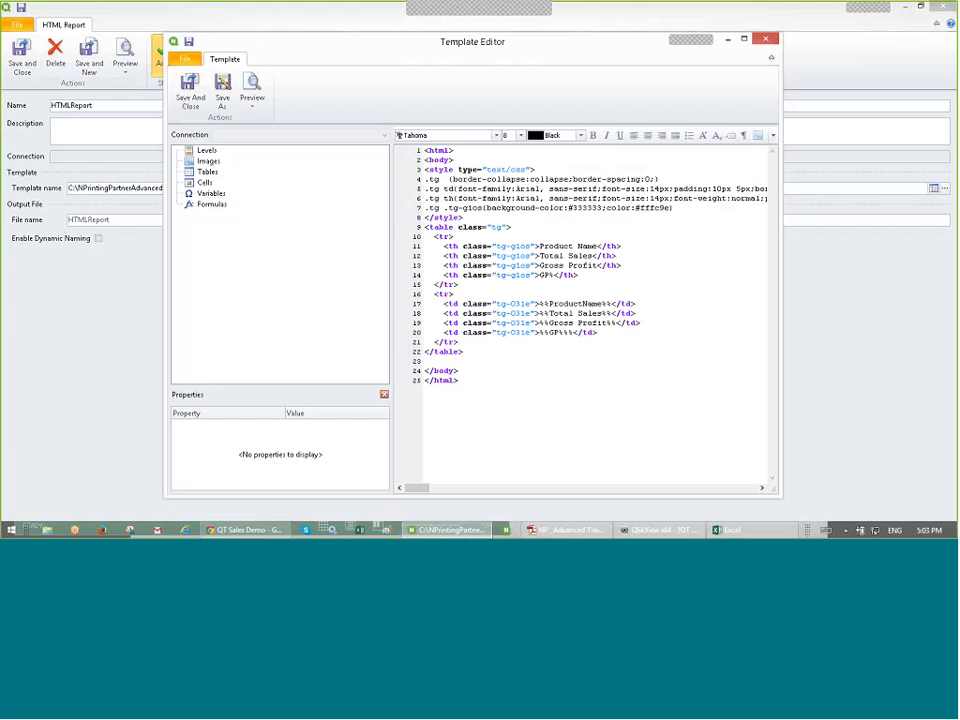
{"action": "double_click", "coordinate": [506, 41]}
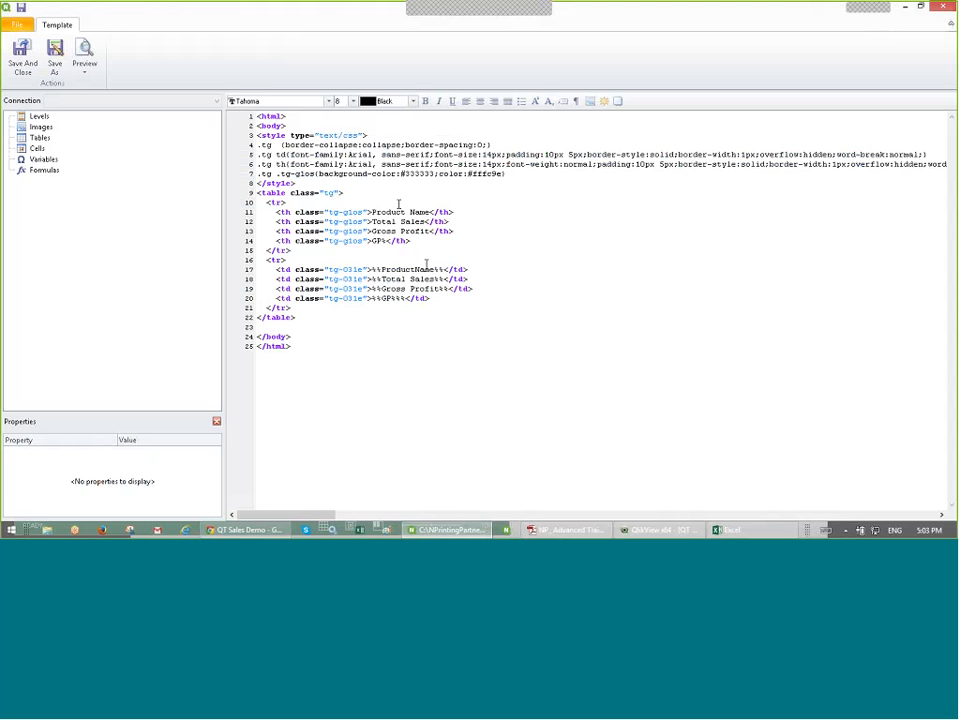
{"action": "left_click", "coordinate": [38, 138]}
{"action": "left_click_drag", "start_coordinate": [258, 196], "coordinate": [463, 317]}
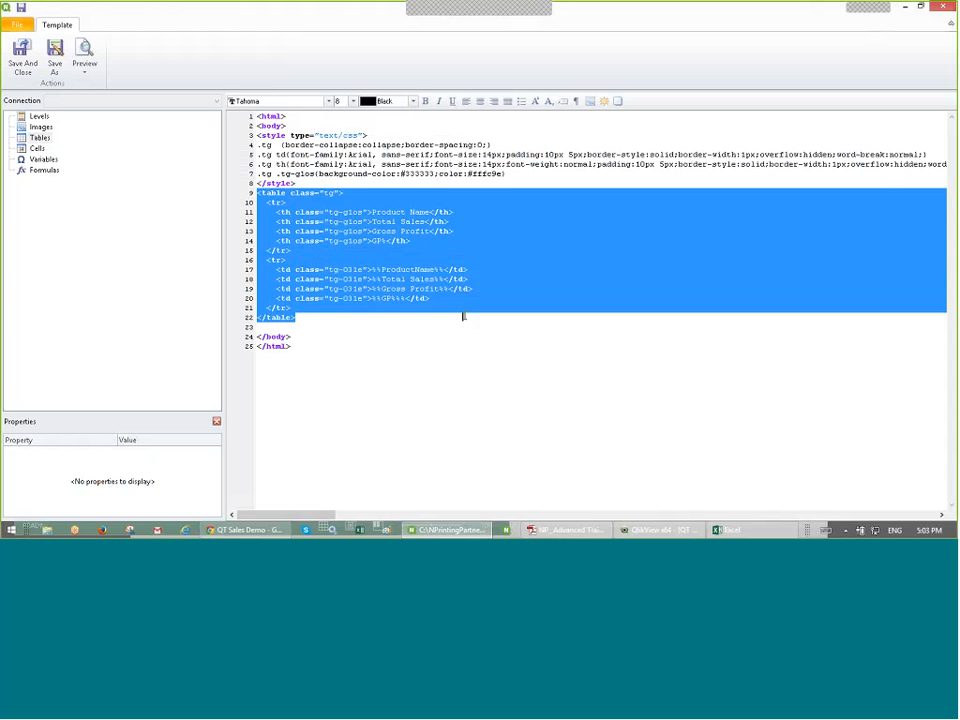
{"action": "left_click", "coordinate": [482, 281]}
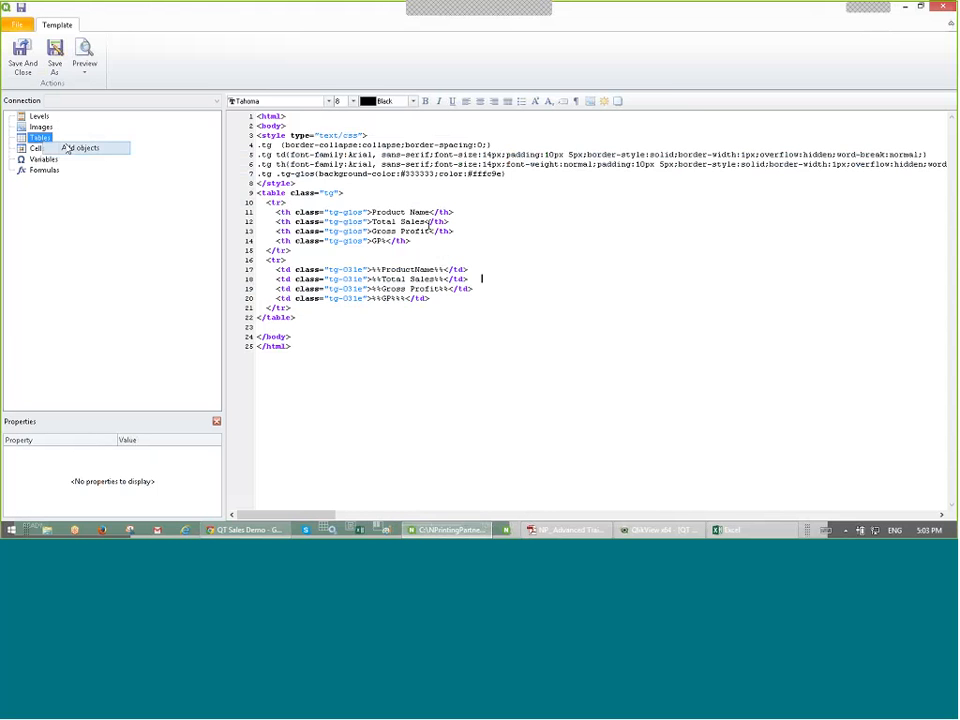
Step: Add the CH184 Top 25 Products object to the template's Tables and expand its columns
{"action": "left_click", "coordinate": [80, 148]}
{"action": "type", "text": "184"}
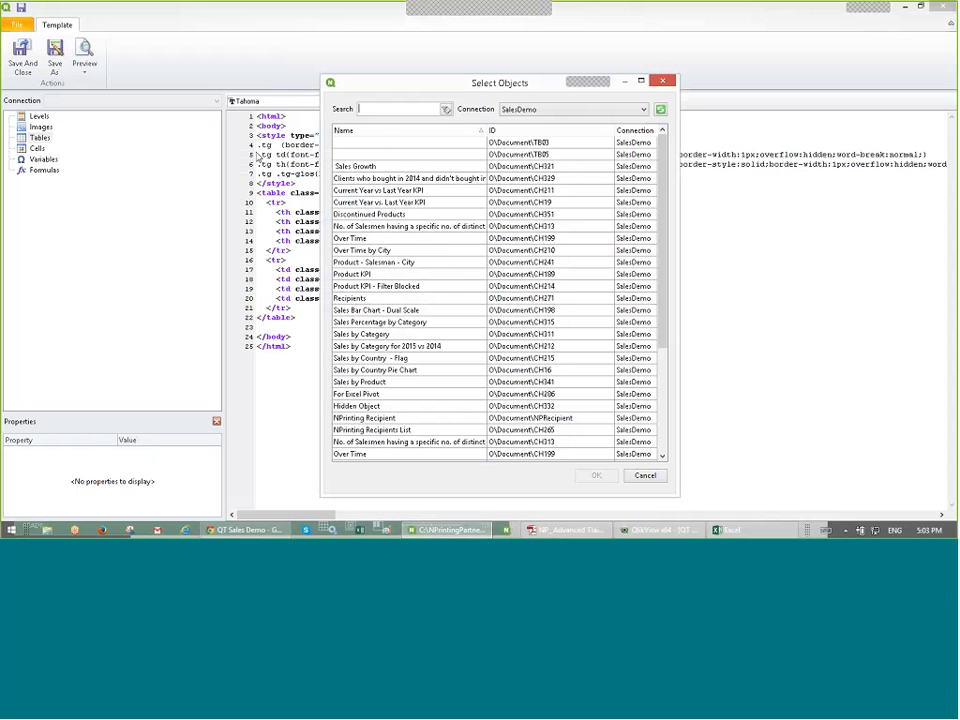
{"action": "double_click", "coordinate": [366, 144]}
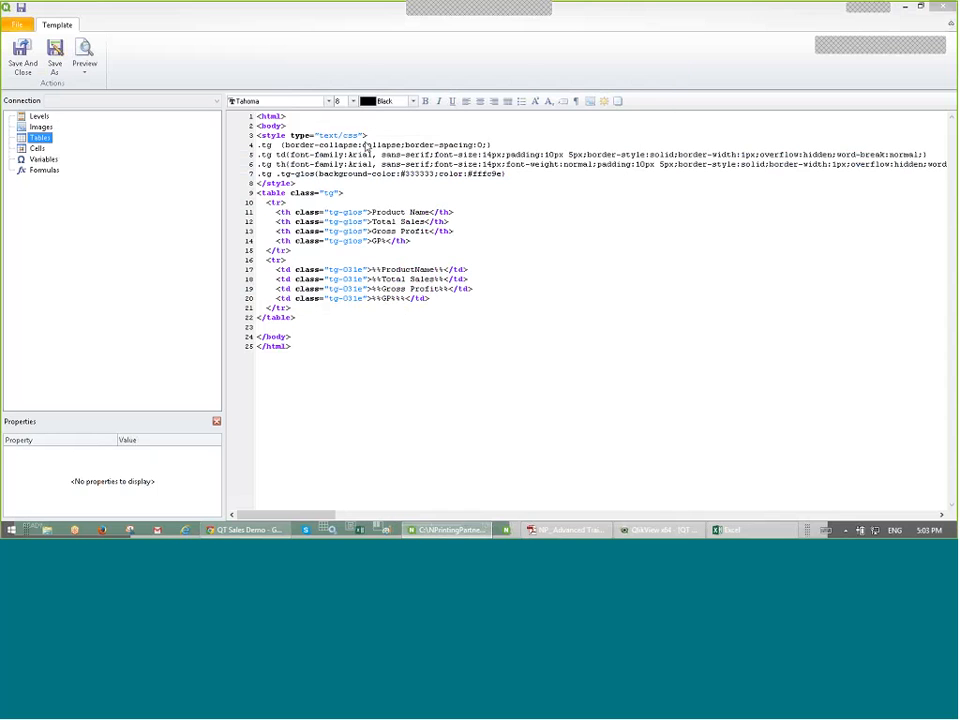
{"action": "left_click", "coordinate": [375, 212]}
{"action": "left_click_drag", "start_coordinate": [411, 241], "coordinate": [299, 222]}
{"action": "left_click", "coordinate": [358, 222]}
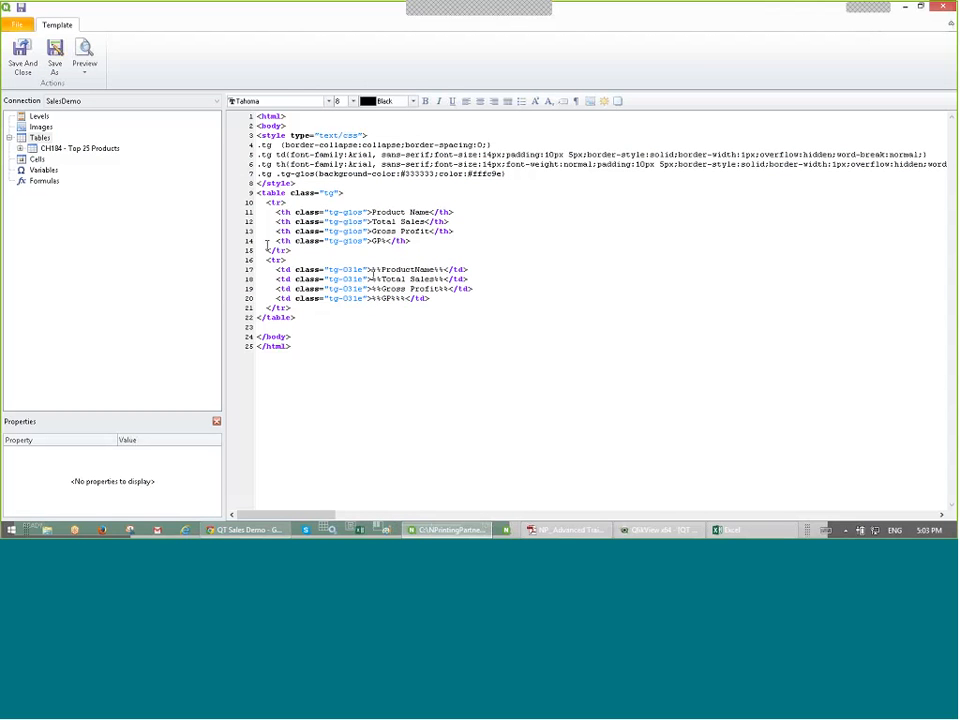
{"action": "left_click", "coordinate": [20, 148]}
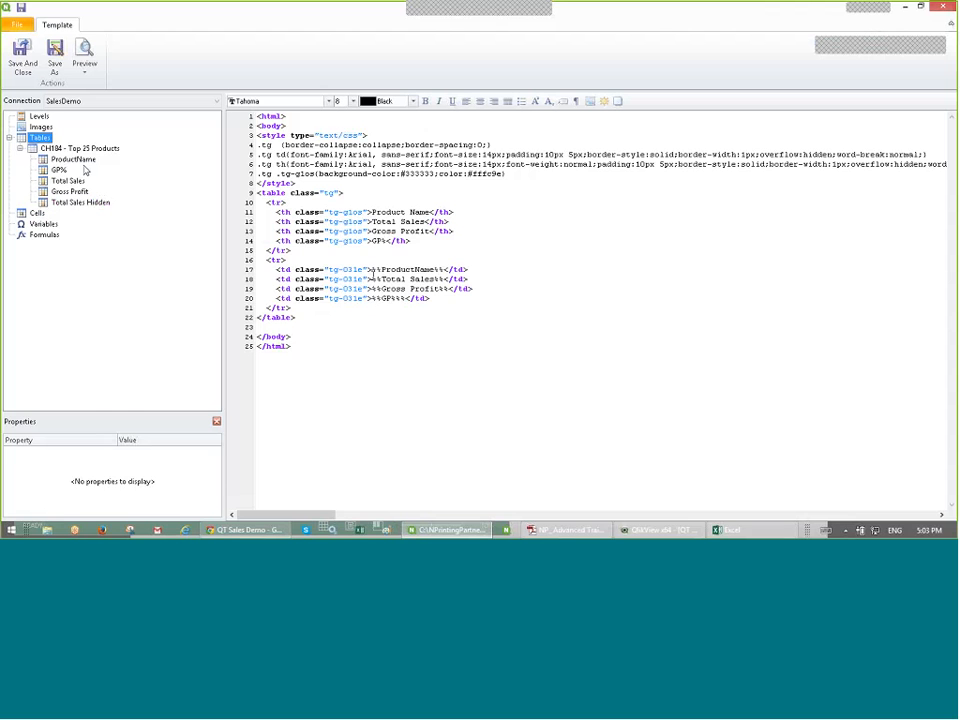
{"action": "left_click", "coordinate": [83, 163]}
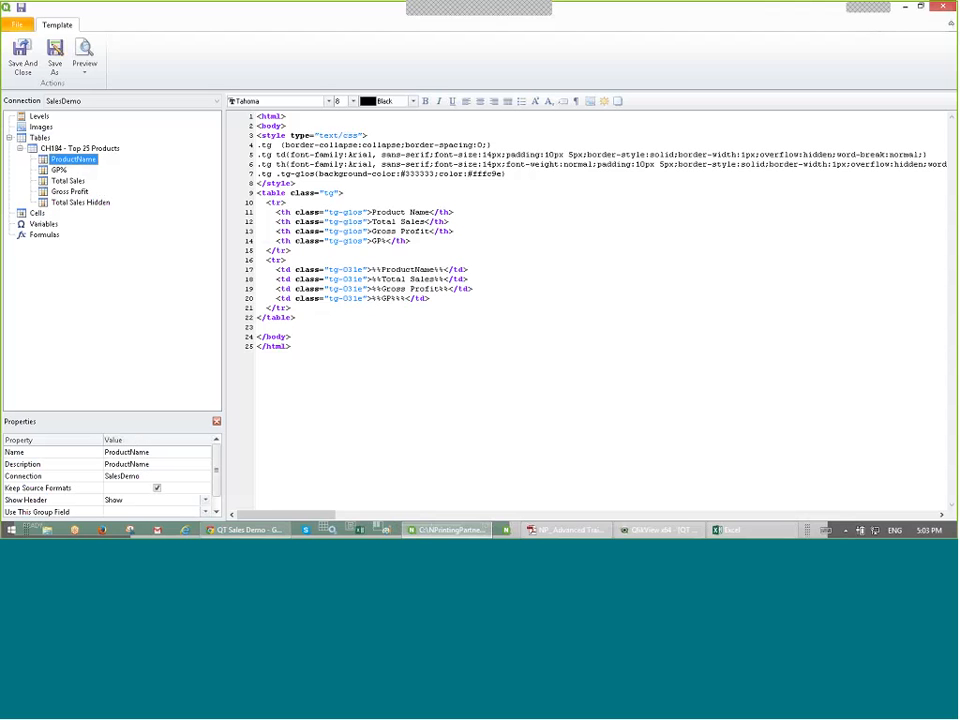
Step: Replace the %%ProductName%% placeholder in the first data cell with the ProductName column of Top 25 Products
{"action": "left_click", "coordinate": [22, 56]}
{"action": "left_click_drag", "start_coordinate": [374, 270], "coordinate": [443, 270]}
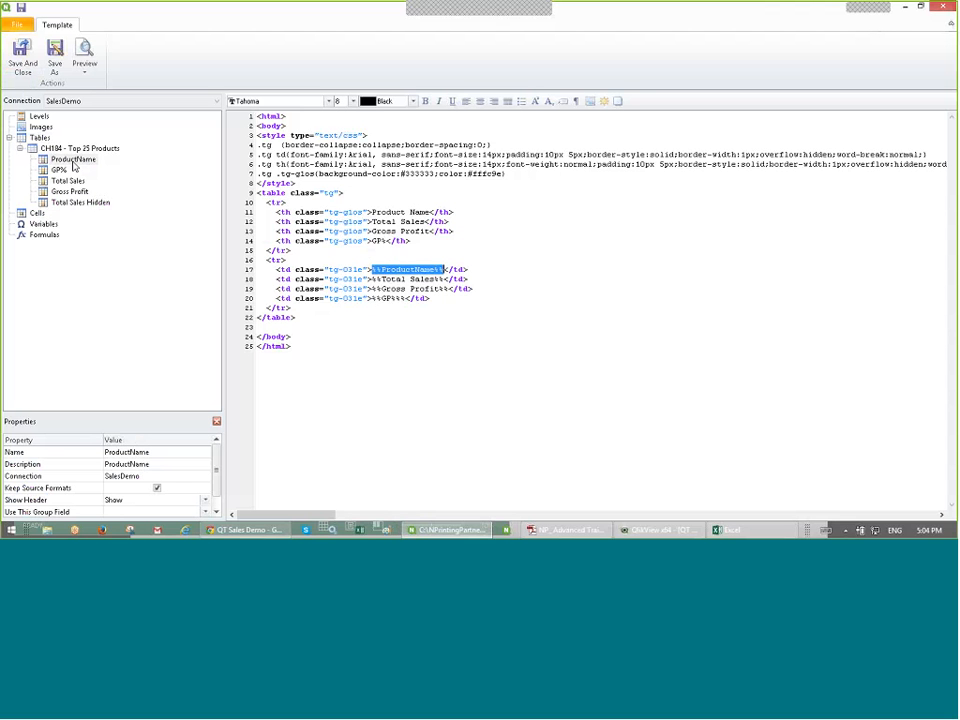
{"action": "left_click_drag", "start_coordinate": [73, 163], "coordinate": [391, 282]}
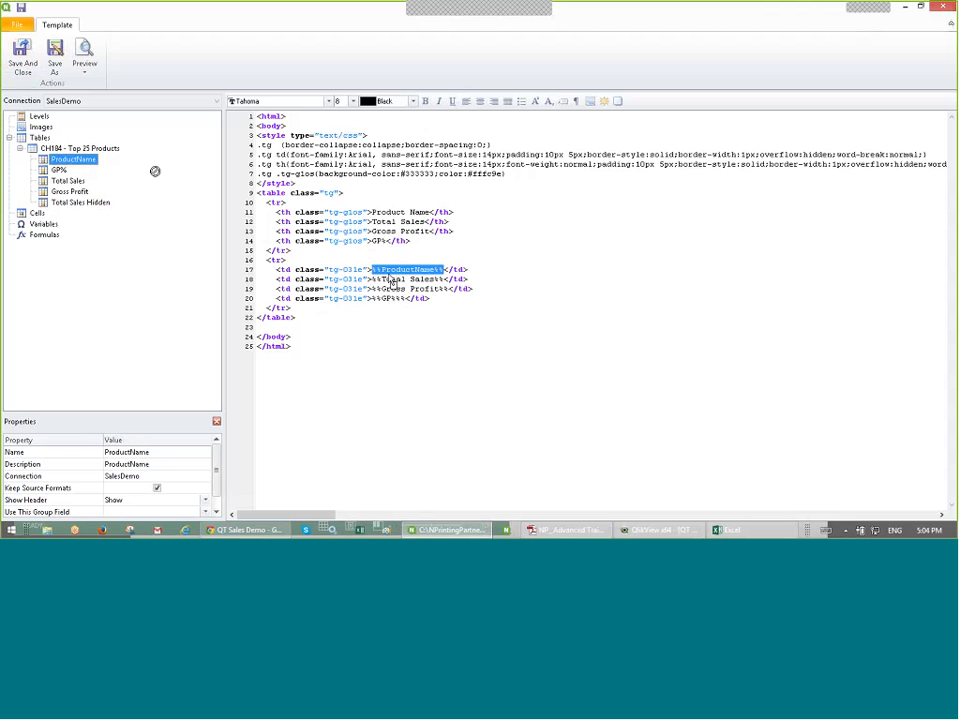
{"action": "left_click", "coordinate": [384, 270]}
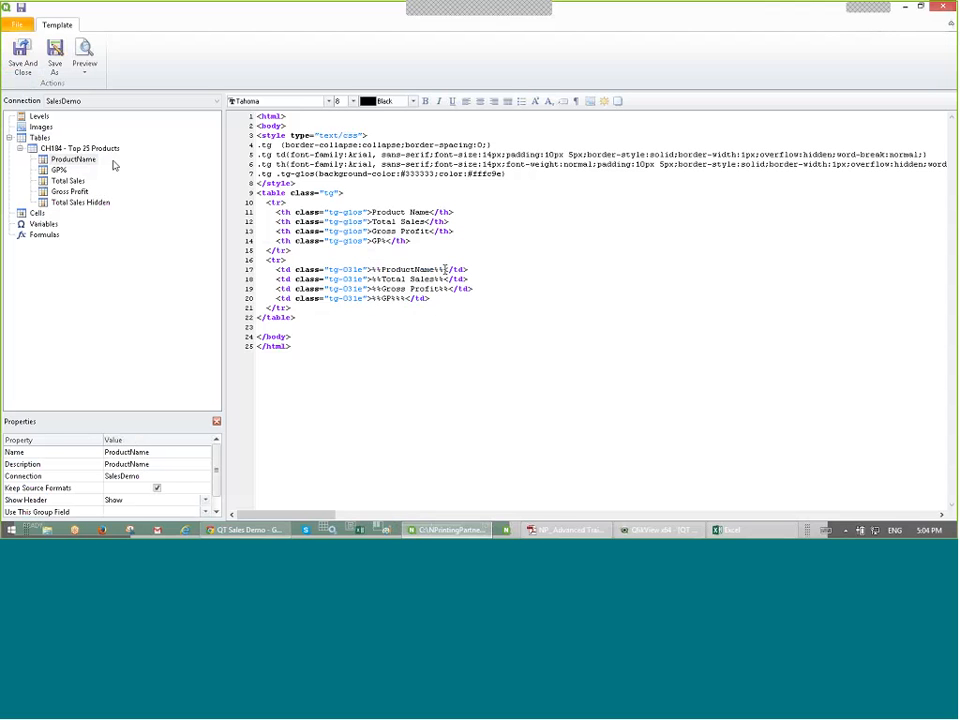
{"action": "key", "text": "BackSpace"}
{"action": "key", "text": "BackSpace"}
{"action": "key", "text": "BackSpace"}
{"action": "key", "text": "BackSpace"}
{"action": "key", "text": "BackSpace"}
{"action": "key", "text": "BackSpace"}
{"action": "key", "text": "BackSpace"}
{"action": "key", "text": "BackSpace"}
{"action": "key", "text": "BackSpace"}
{"action": "key", "text": "BackSpace"}
{"action": "key", "text": "BackSpace"}
{"action": "key", "text": "BackSpace"}
{"action": "key", "text": "BackSpace"}
{"action": "key", "text": "BackSpace"}
{"action": "key", "text": "BackSpace"}
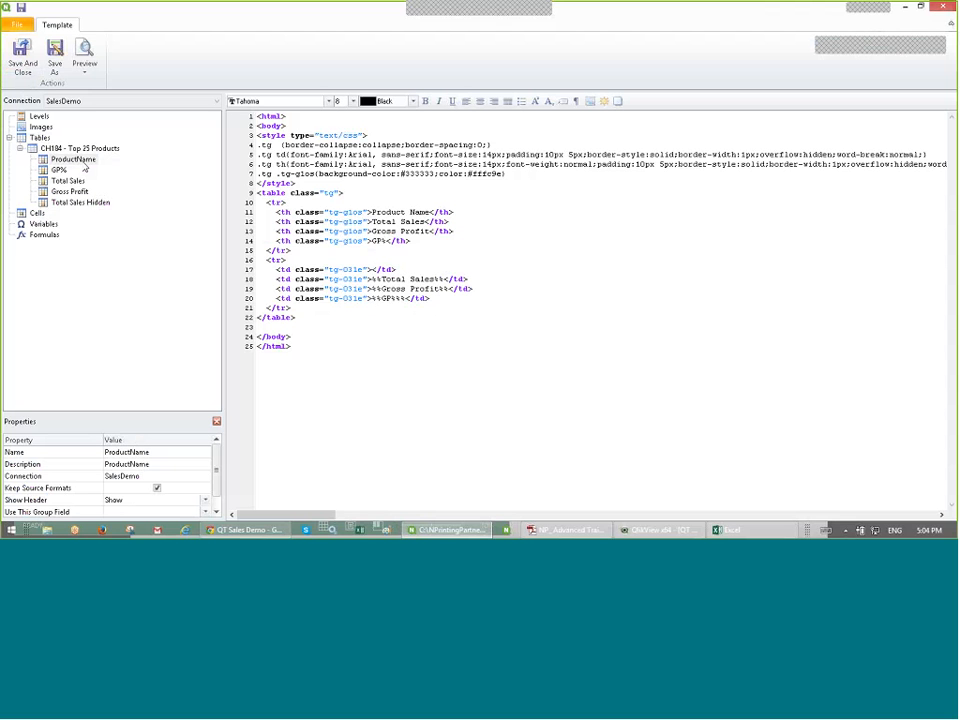
{"action": "left_click_drag", "start_coordinate": [84, 161], "coordinate": [369, 270]}
Step: Preview the HTML report in the browser and check its header rows and product data
{"action": "left_click_drag", "start_coordinate": [372, 212], "coordinate": [410, 212]}
{"action": "left_click_drag", "start_coordinate": [411, 212], "coordinate": [430, 212]}
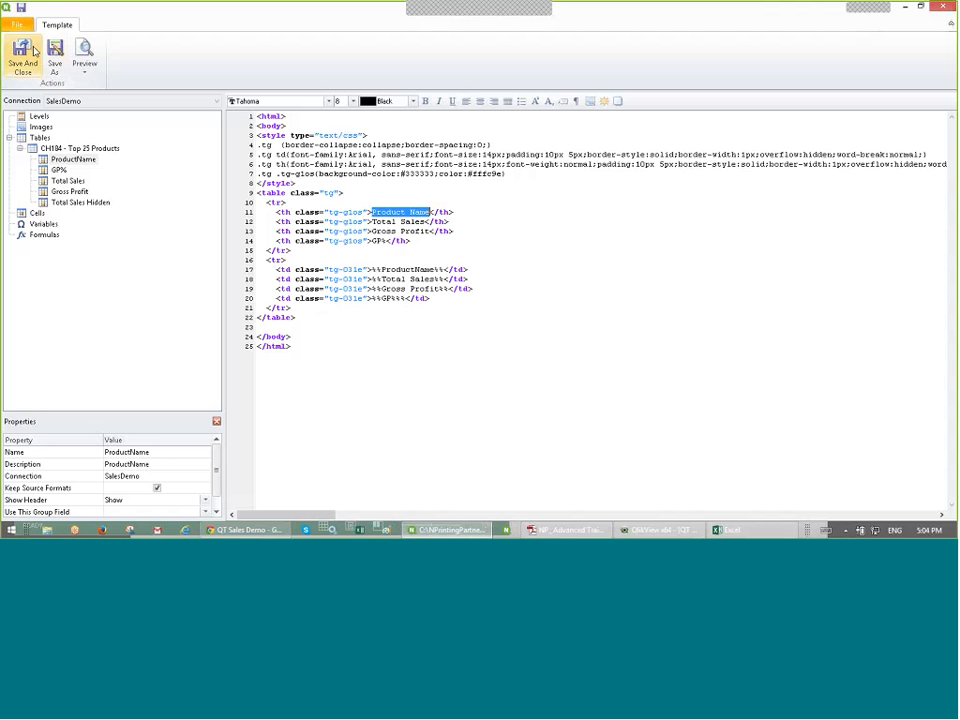
{"action": "left_click", "coordinate": [84, 55]}
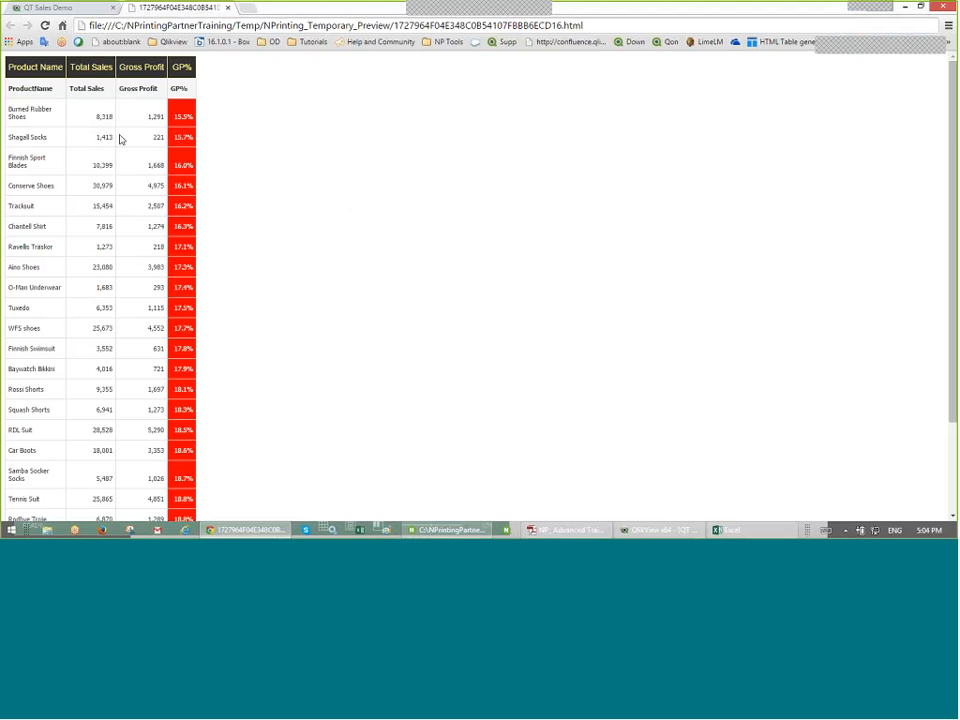
{"action": "scroll", "coordinate": [120, 137], "scroll_direction": "down", "scroll_amount": 3}
{"action": "scroll", "coordinate": [134, 162], "scroll_direction": "up", "scroll_amount": 5}
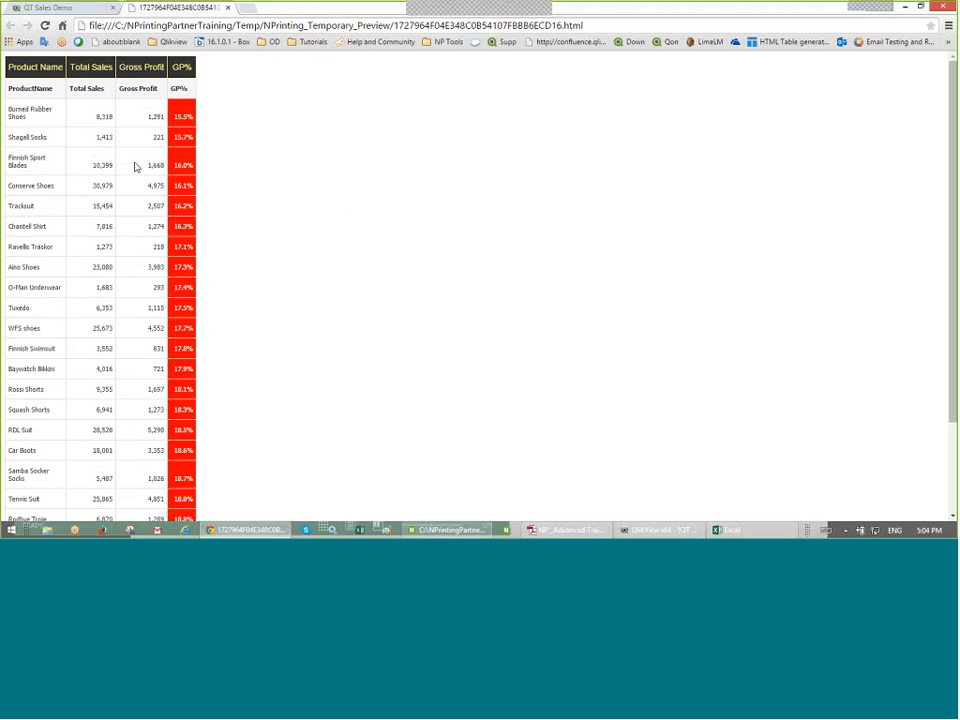
{"action": "scroll", "coordinate": [136, 165], "scroll_direction": "down", "scroll_amount": 3}
{"action": "scroll", "coordinate": [136, 166], "scroll_direction": "up", "scroll_amount": 3}
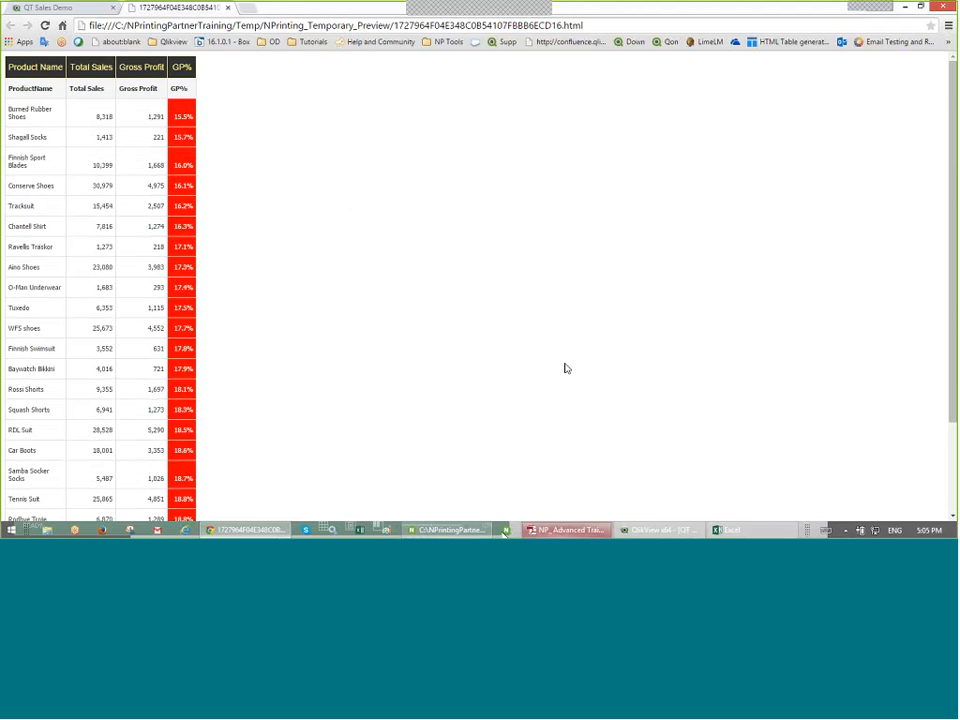
Step: Return to the HTML template editor and hide the headers of the CH184 Top 25 Products table
{"action": "key", "text": "alt+Tab"}
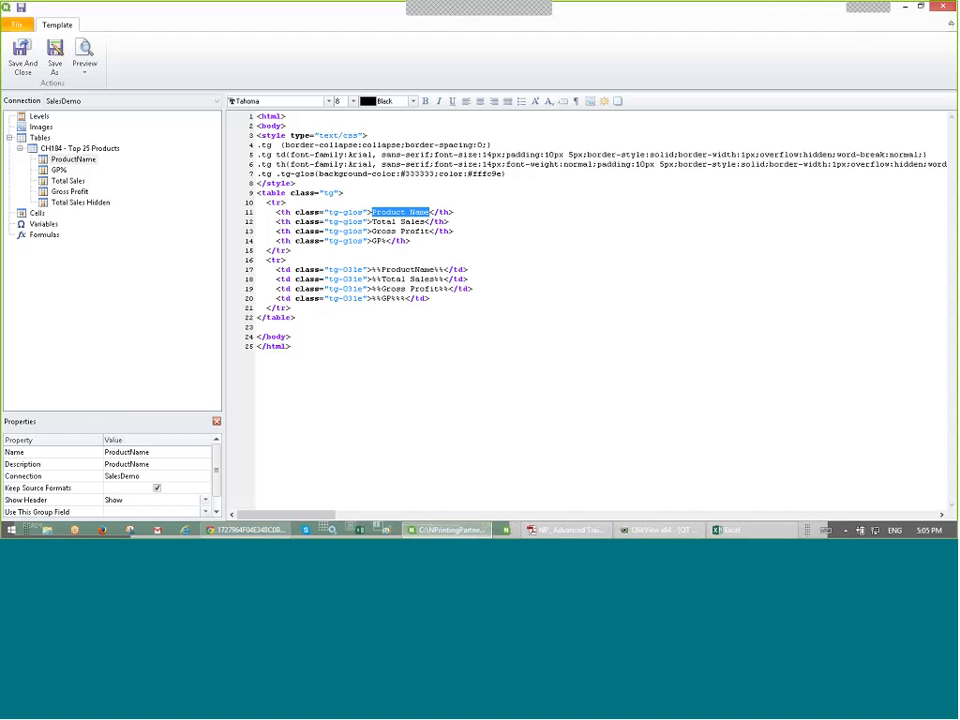
{"action": "left_click", "coordinate": [60, 148]}
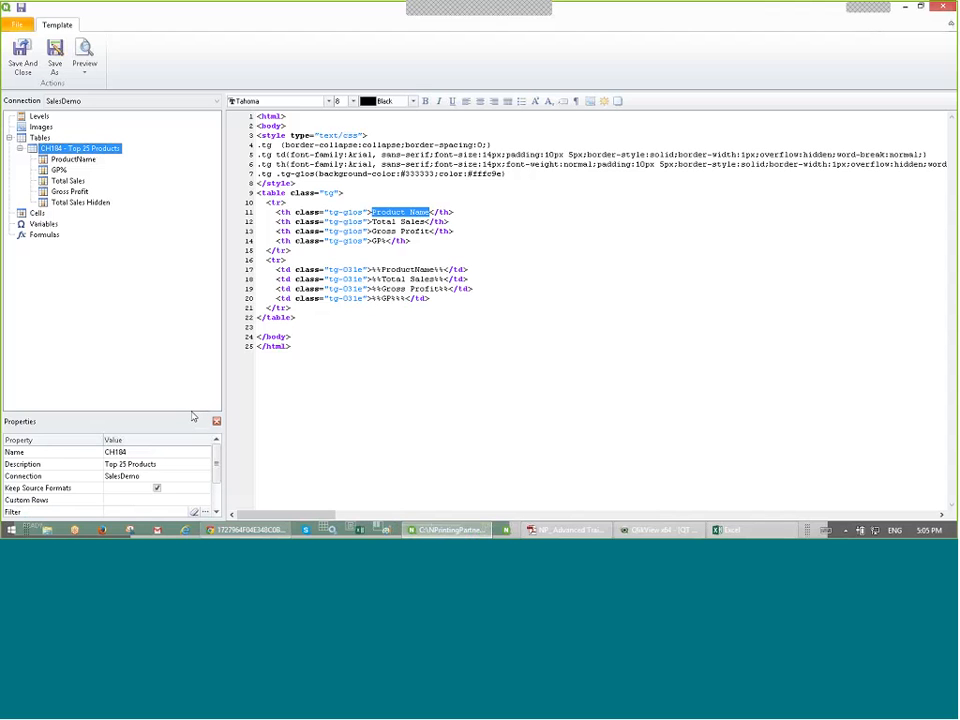
{"action": "left_click_drag", "start_coordinate": [193, 416], "coordinate": [193, 326]}
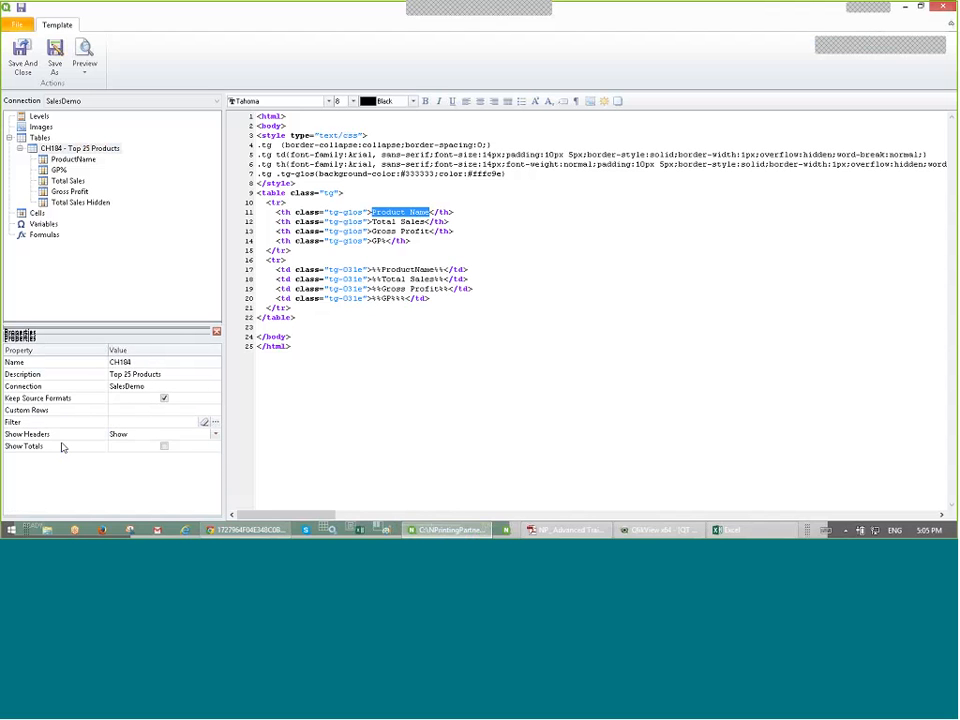
{"action": "left_click", "coordinate": [205, 447]}
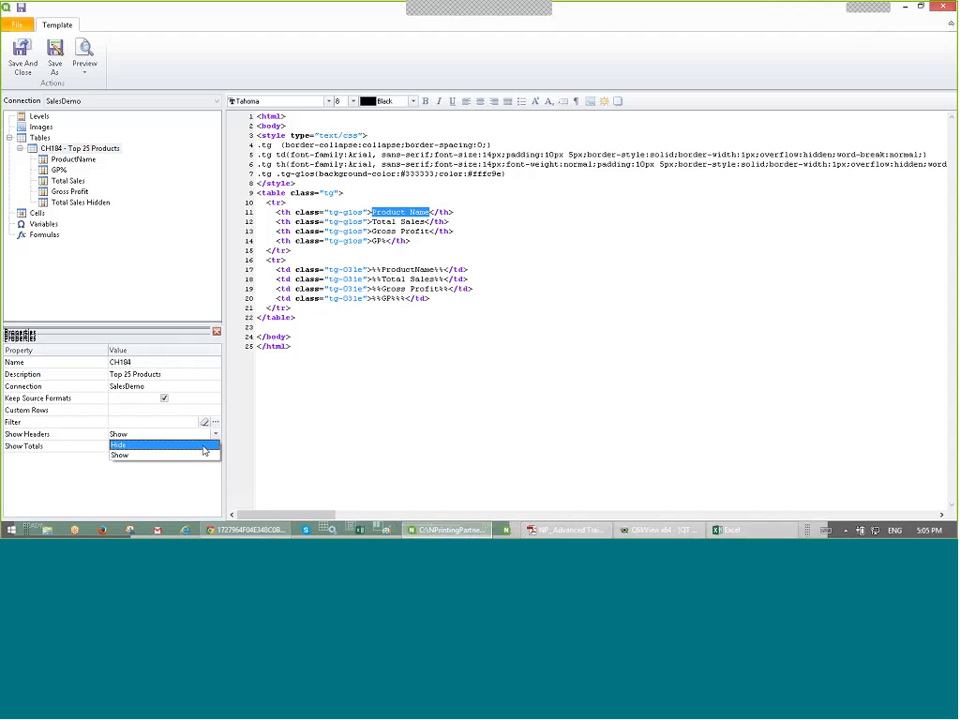
{"action": "left_click", "coordinate": [203, 446]}
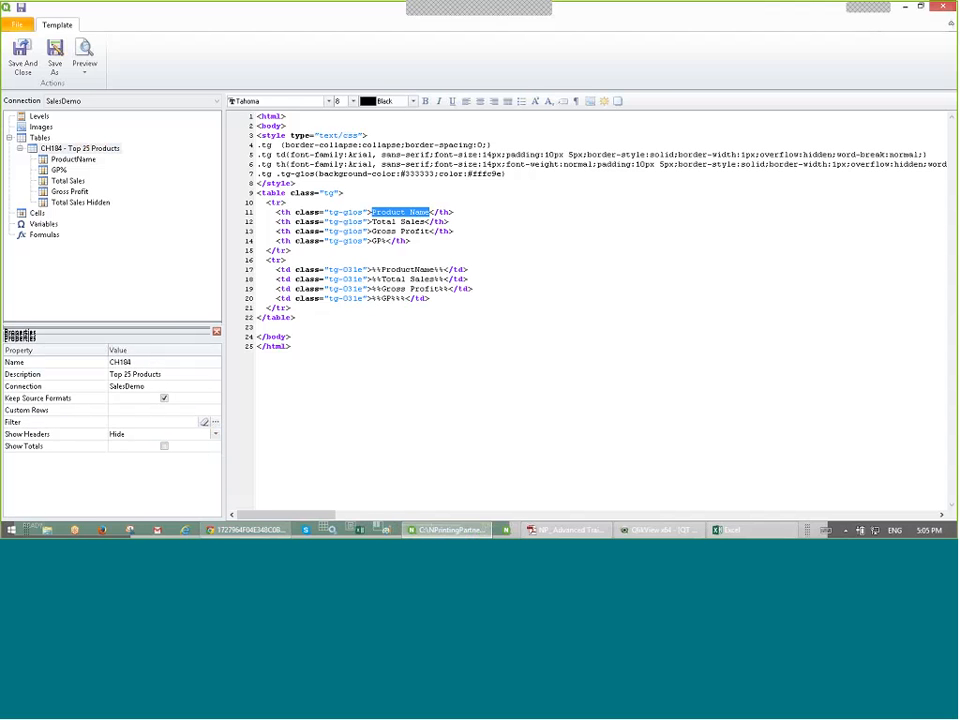
Step: Preview the HTML report to check its header row, close both preview pages and return to the template editor
{"action": "left_click", "coordinate": [85, 55]}
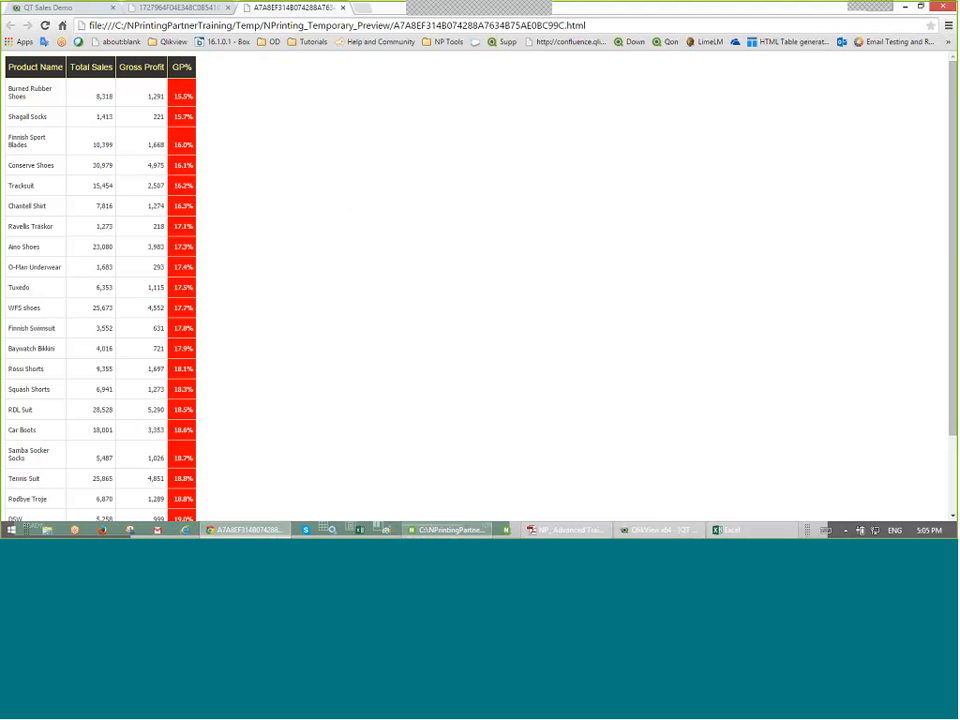
{"action": "left_click", "coordinate": [343, 8]}
{"action": "left_click", "coordinate": [228, 7]}
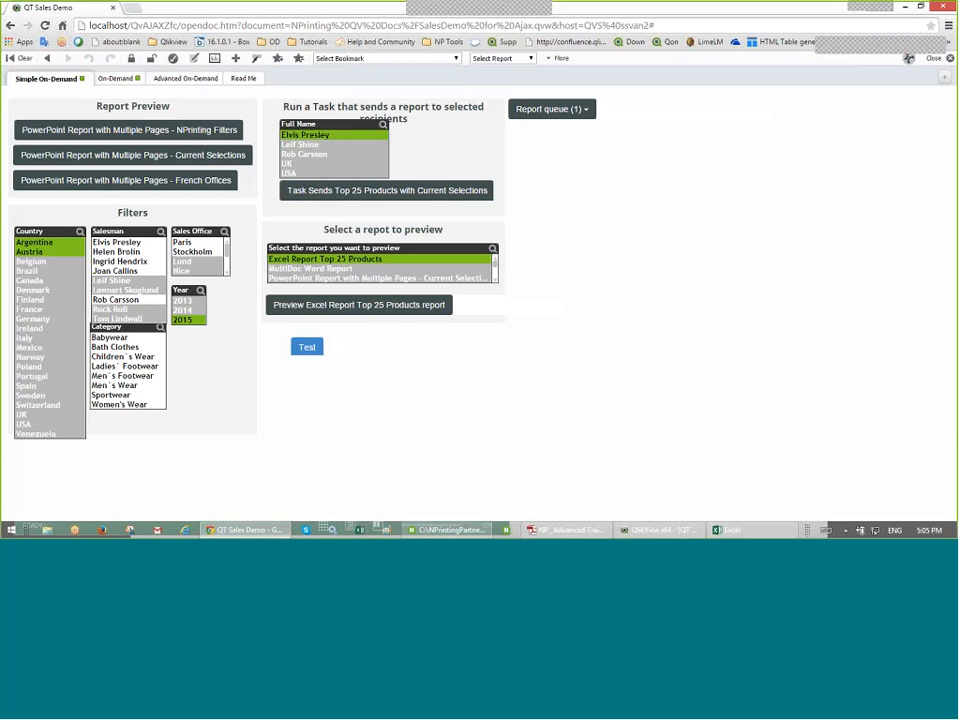
{"action": "left_click", "coordinate": [906, 6]}
{"action": "left_click", "coordinate": [267, 534]}
{"action": "left_click", "coordinate": [267, 534]}
{"action": "left_click", "coordinate": [267, 534]}
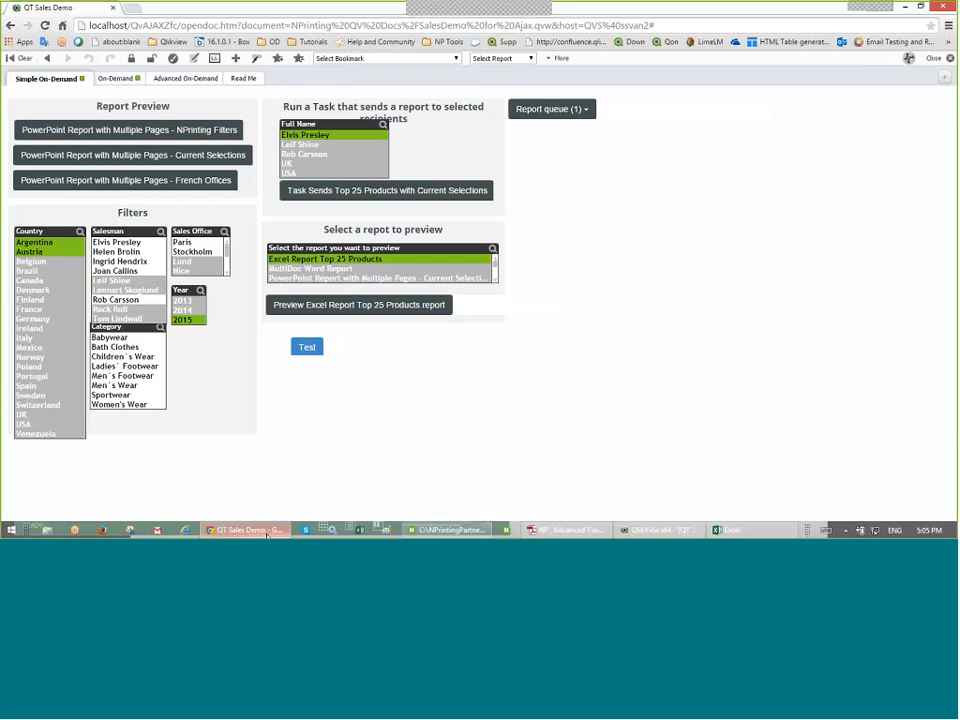
{"action": "left_click", "coordinate": [267, 534]}
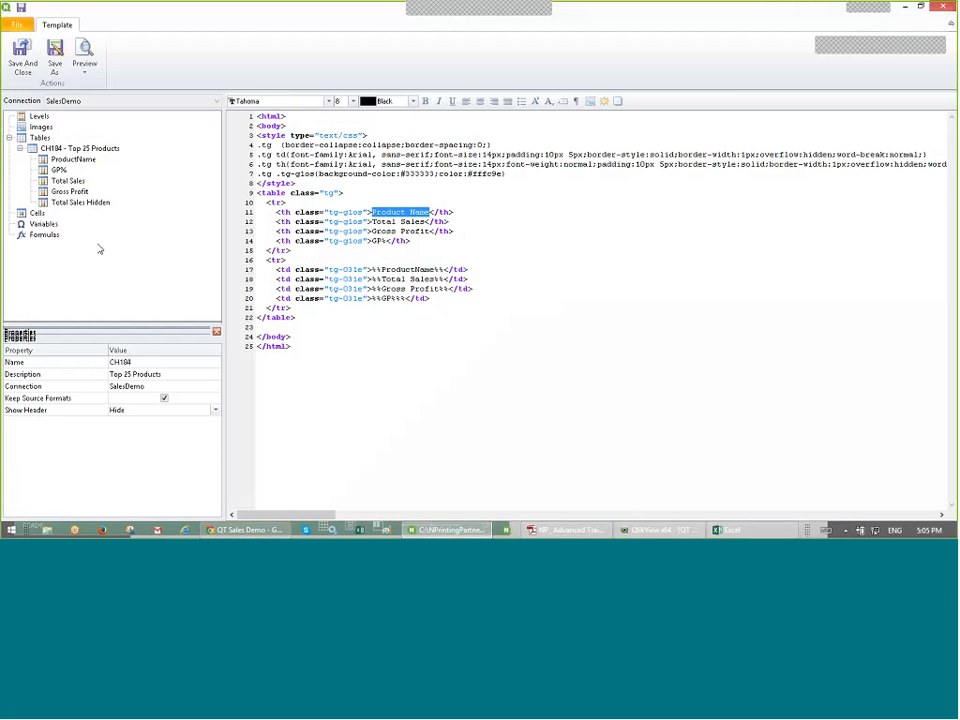
Step: Turn off Keep Source Formats for the Total Sales column, set its format to $#,##0.00 and copy that format
{"action": "left_click", "coordinate": [164, 399]}
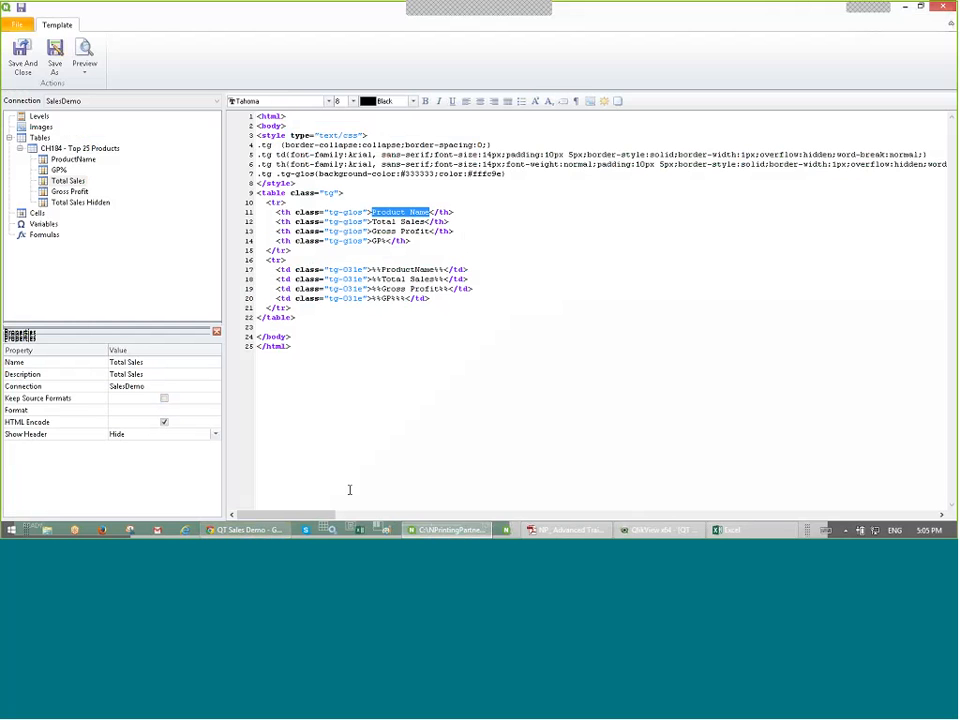
{"action": "type", "text": "$#,##0.00"}
{"action": "left_click", "coordinate": [164, 422]}
{"action": "double_click", "coordinate": [128, 410]}
{"action": "right_click", "coordinate": [130, 414]}
{"action": "left_click", "coordinate": [106, 285]}
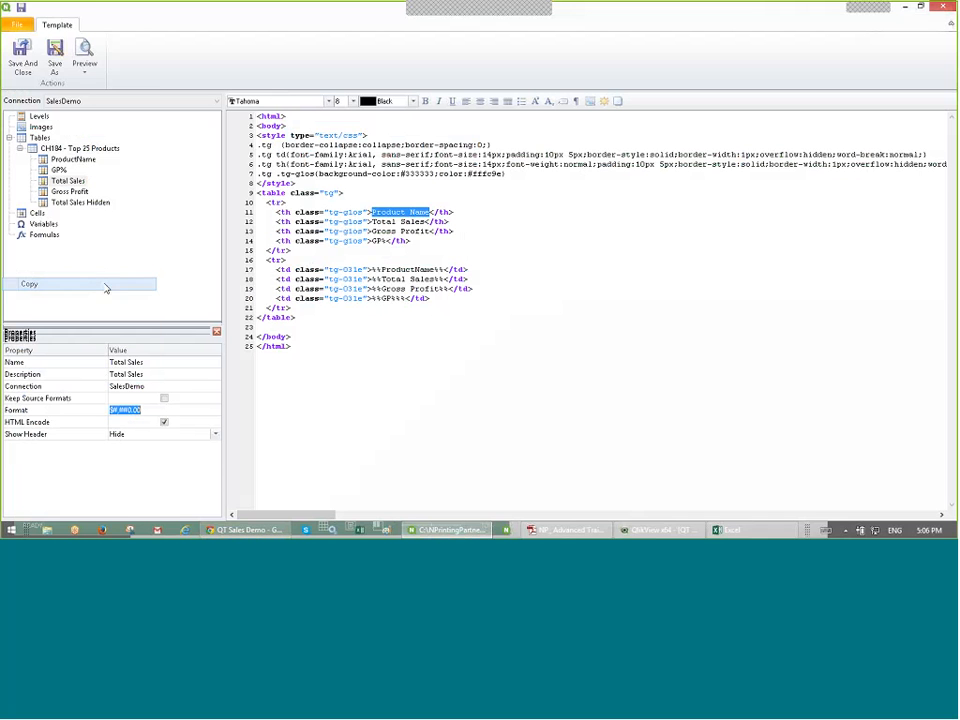
Step: Preview the HTML report to check the Total Sales formatting, close the preview and return to the template editor
{"action": "left_click", "coordinate": [84, 55]}
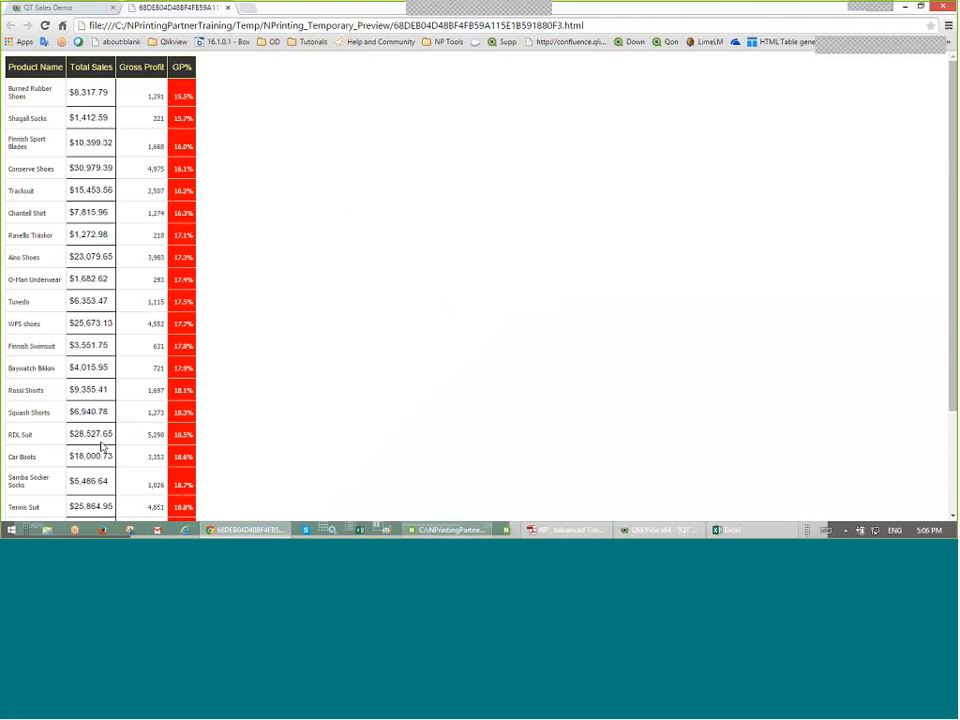
{"action": "scroll", "coordinate": [110, 428], "scroll_direction": "down", "scroll_amount": 3}
{"action": "scroll", "coordinate": [110, 428], "scroll_direction": "up", "scroll_amount": 3}
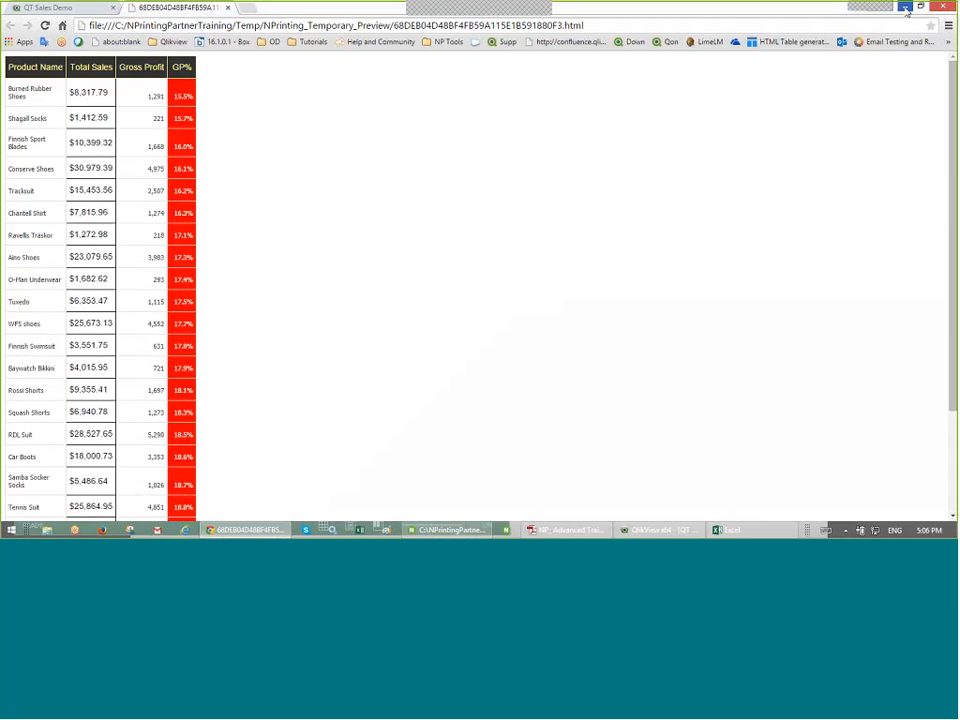
{"action": "left_click", "coordinate": [229, 8]}
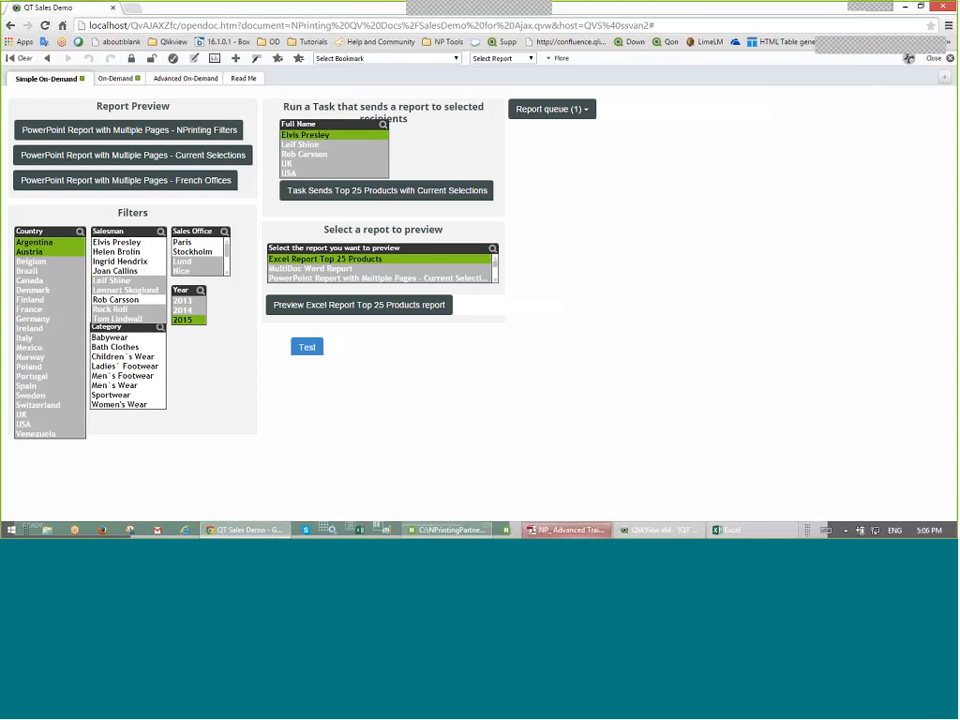
{"action": "left_click", "coordinate": [448, 529]}
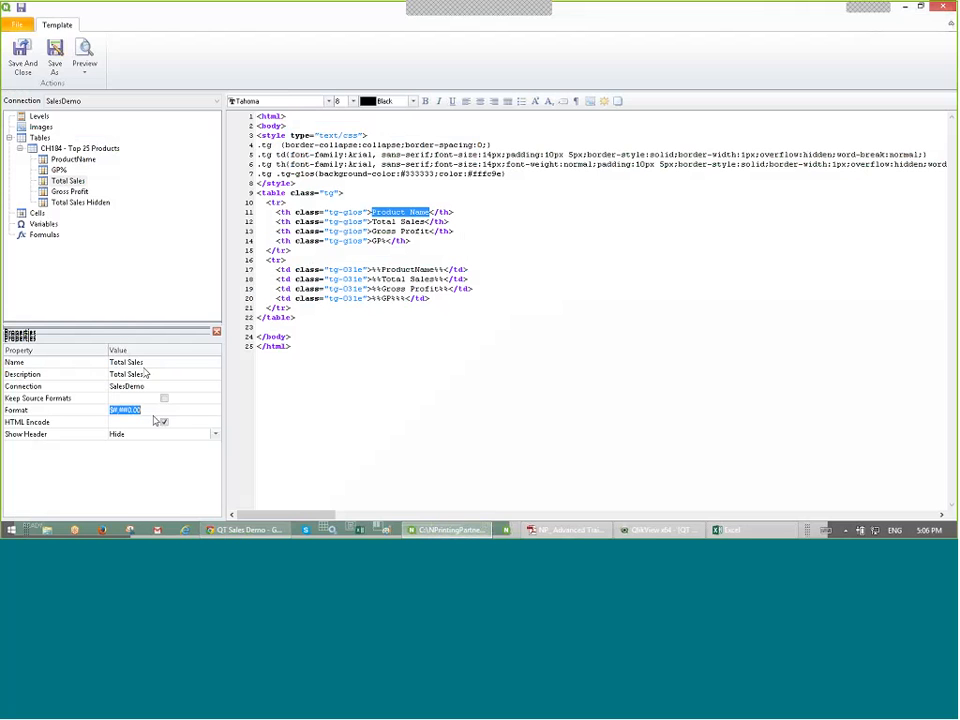
Step: Turn off Keep Source Formats for the Gross Profit column and set its format to $#,##0.00
{"action": "left_click", "coordinate": [70, 191]}
{"action": "left_click", "coordinate": [164, 398]}
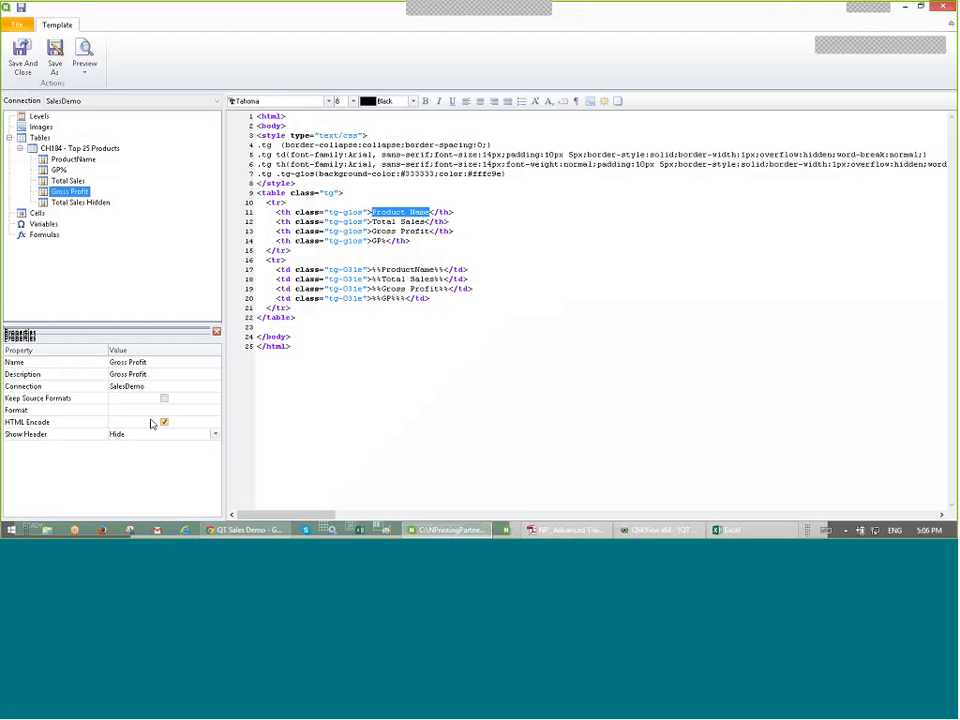
{"action": "left_click", "coordinate": [148, 410]}
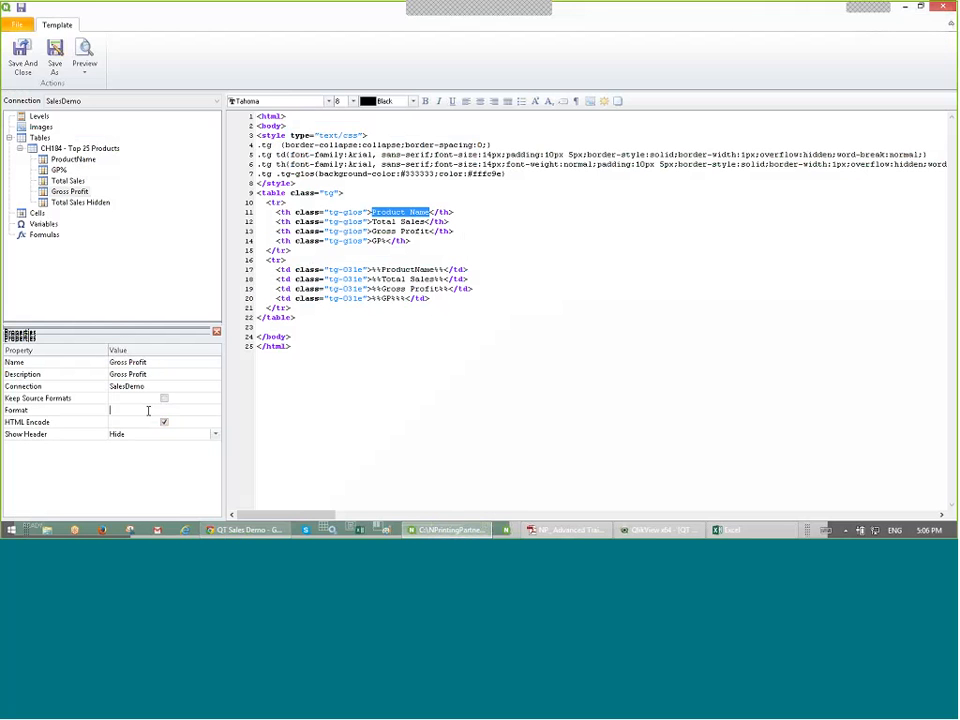
{"action": "key", "text": "ctrl+v"}
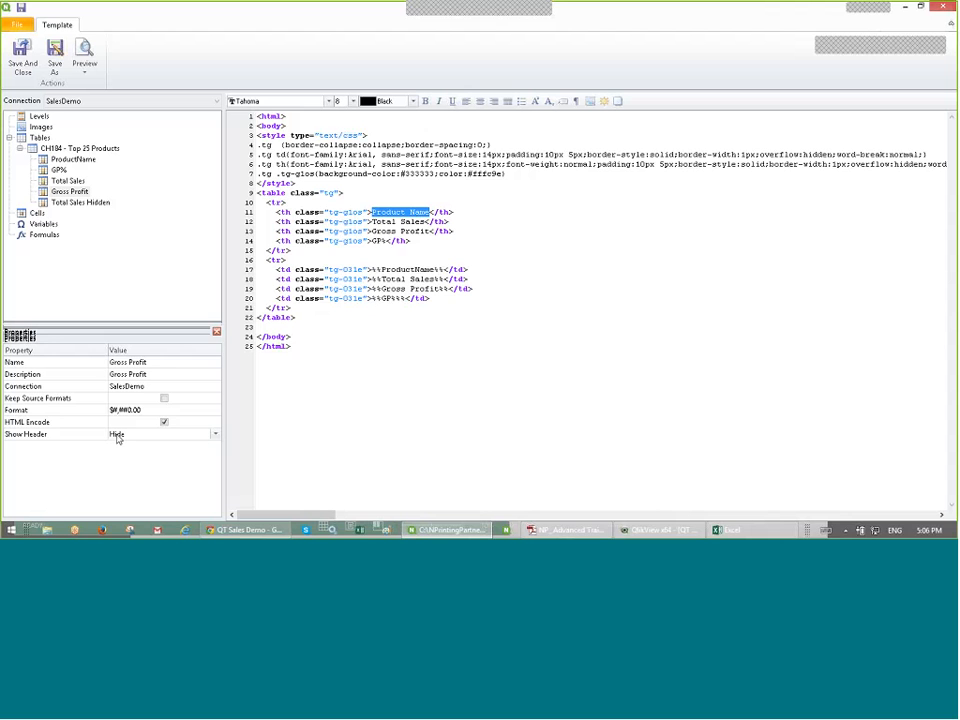
Step: Turn off Keep Source Formats for the ProductName column and for the CH184 Top 25 Products table
{"action": "left_click", "coordinate": [70, 190]}
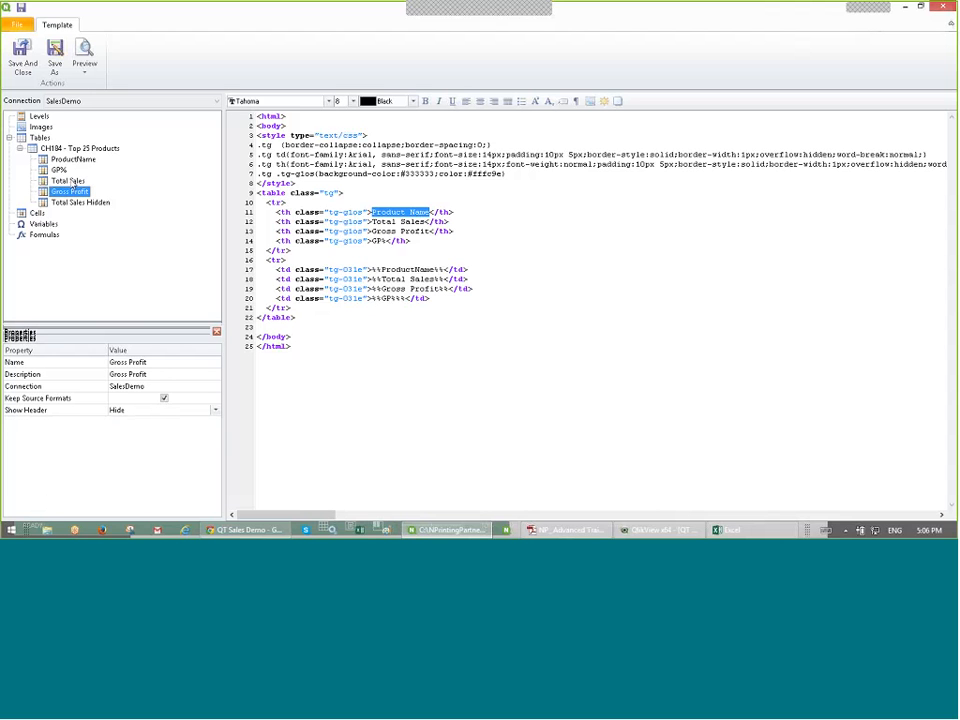
{"action": "left_click", "coordinate": [73, 159]}
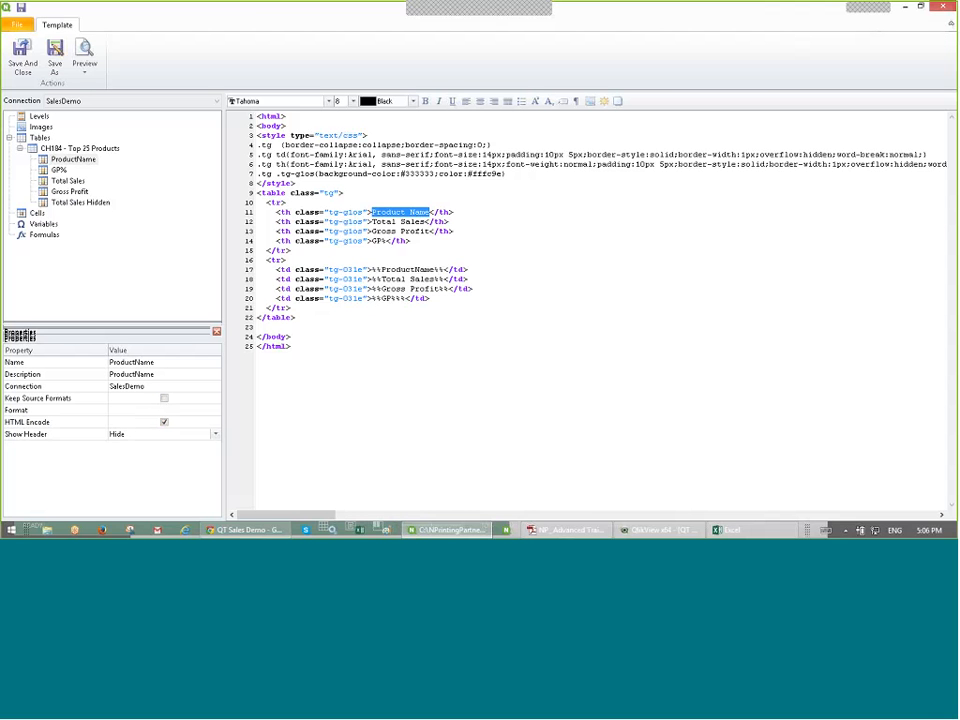
{"action": "left_click", "coordinate": [72, 191]}
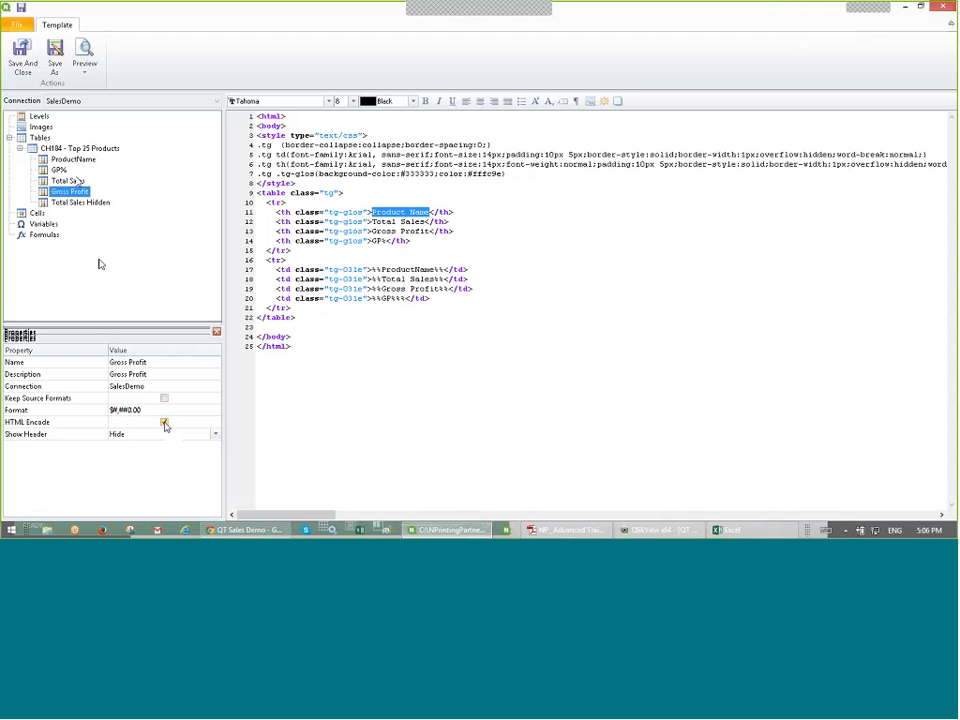
{"action": "left_click", "coordinate": [70, 181]}
{"action": "left_click", "coordinate": [80, 149]}
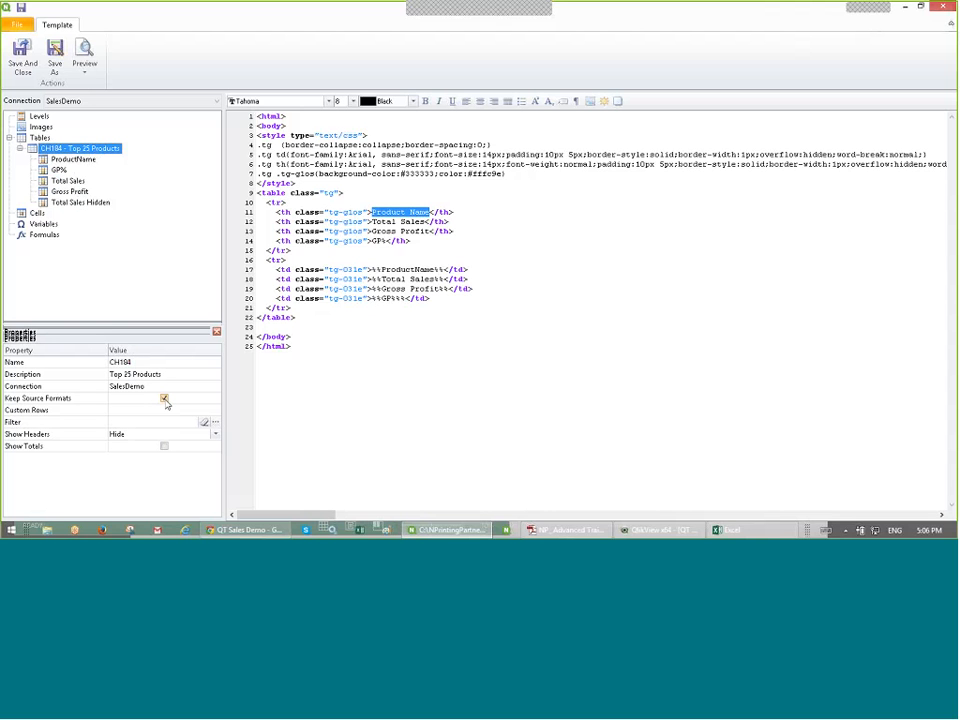
{"action": "left_click", "coordinate": [165, 400]}
{"action": "left_click", "coordinate": [514, 270]}
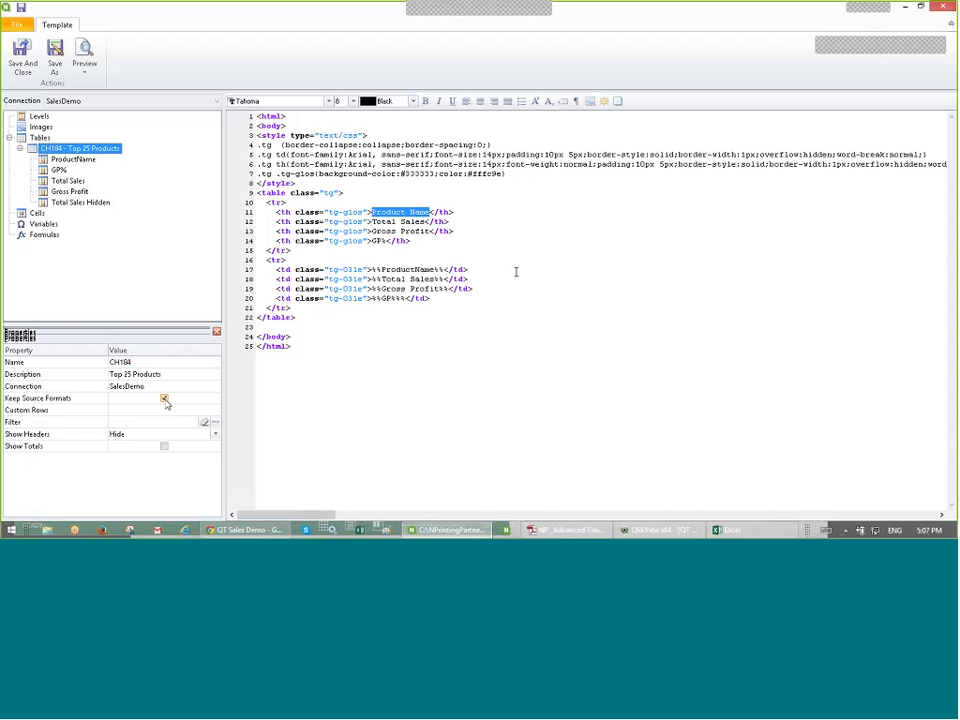
Step: Preview the HTML report to check all columns without source formats, and return to the template editor
{"action": "left_click", "coordinate": [88, 52]}
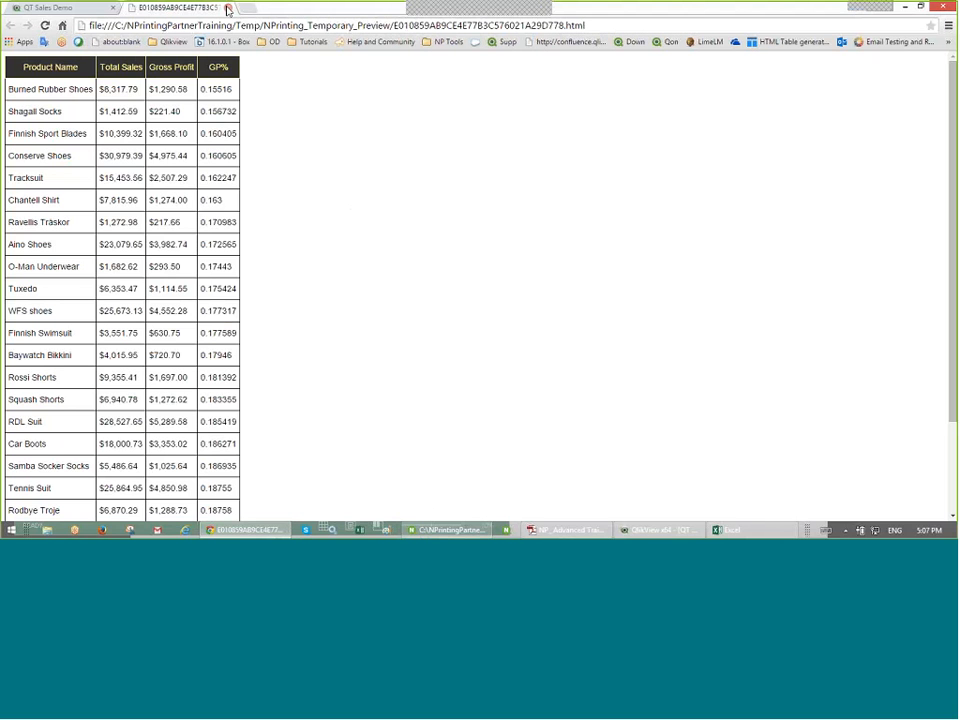
{"action": "left_click", "coordinate": [227, 8]}
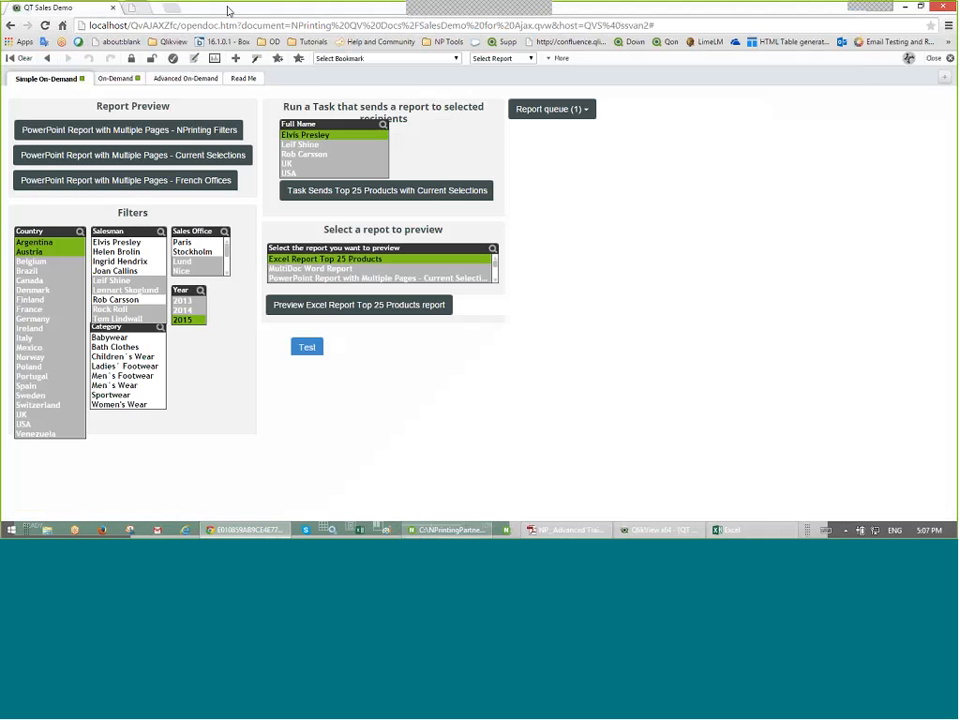
{"action": "left_click", "coordinate": [904, 7]}
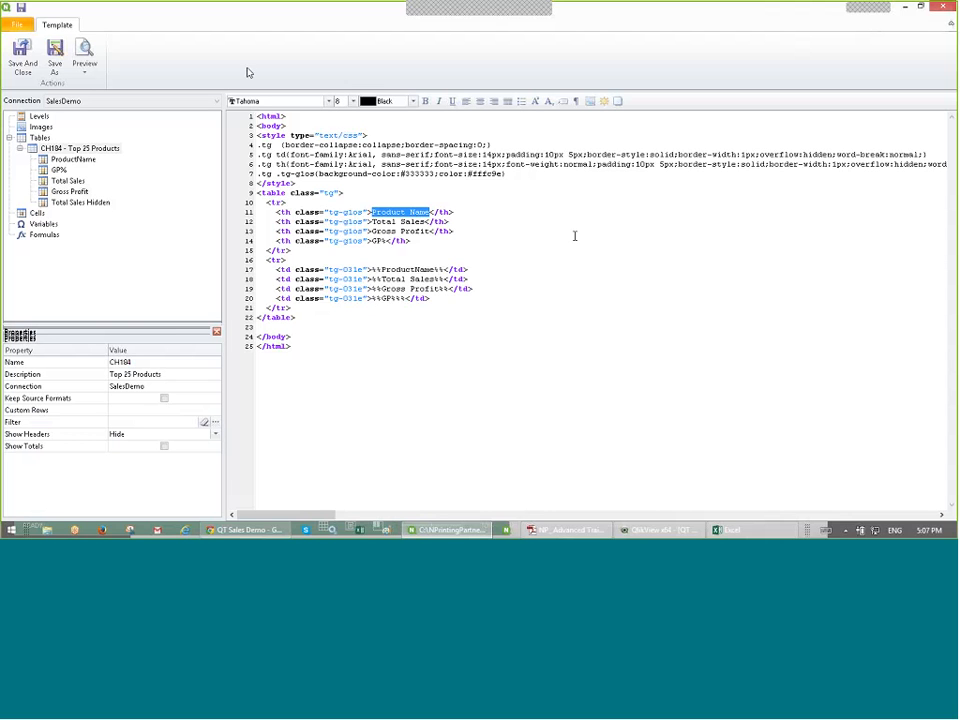
Step: Save and close the HTML template and its report, and close the empty Excel window
{"action": "left_click", "coordinate": [21, 57]}
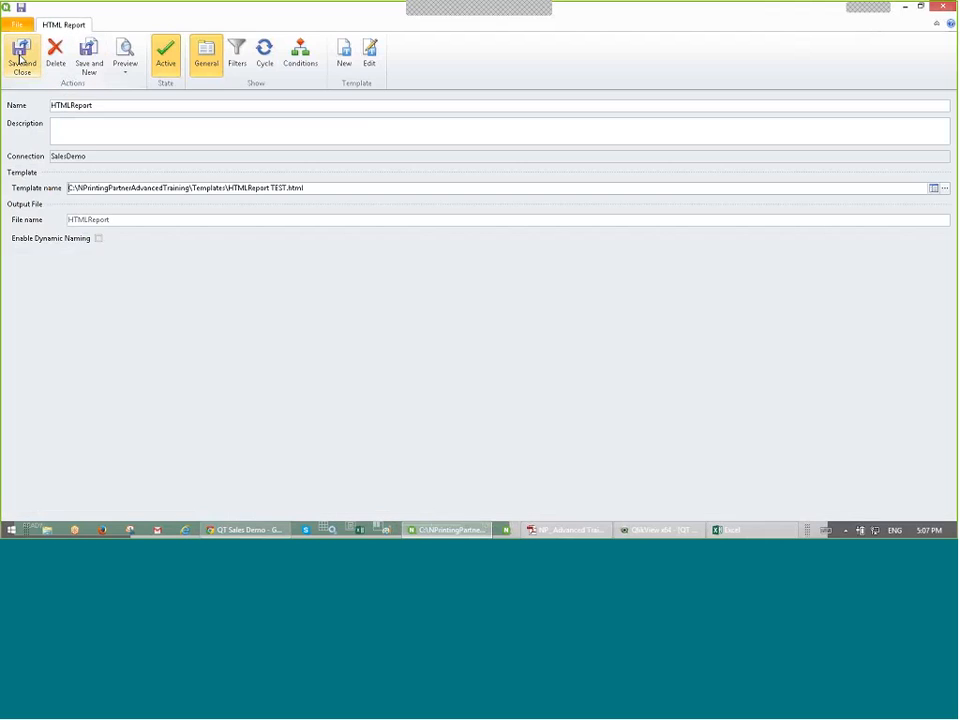
{"action": "left_click", "coordinate": [21, 57]}
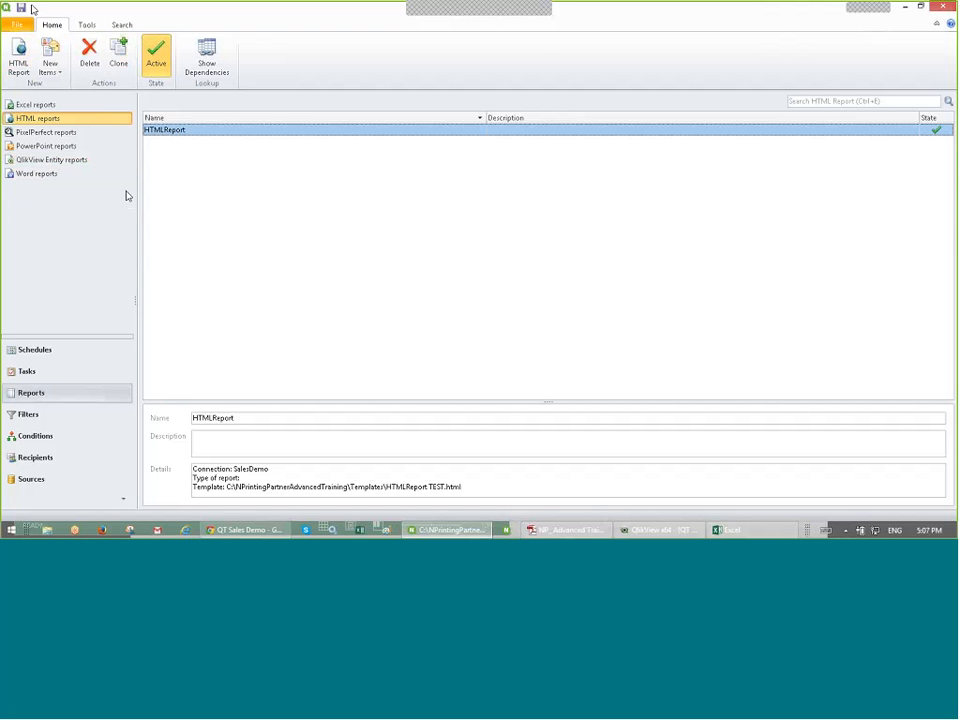
{"action": "left_click", "coordinate": [904, 8]}
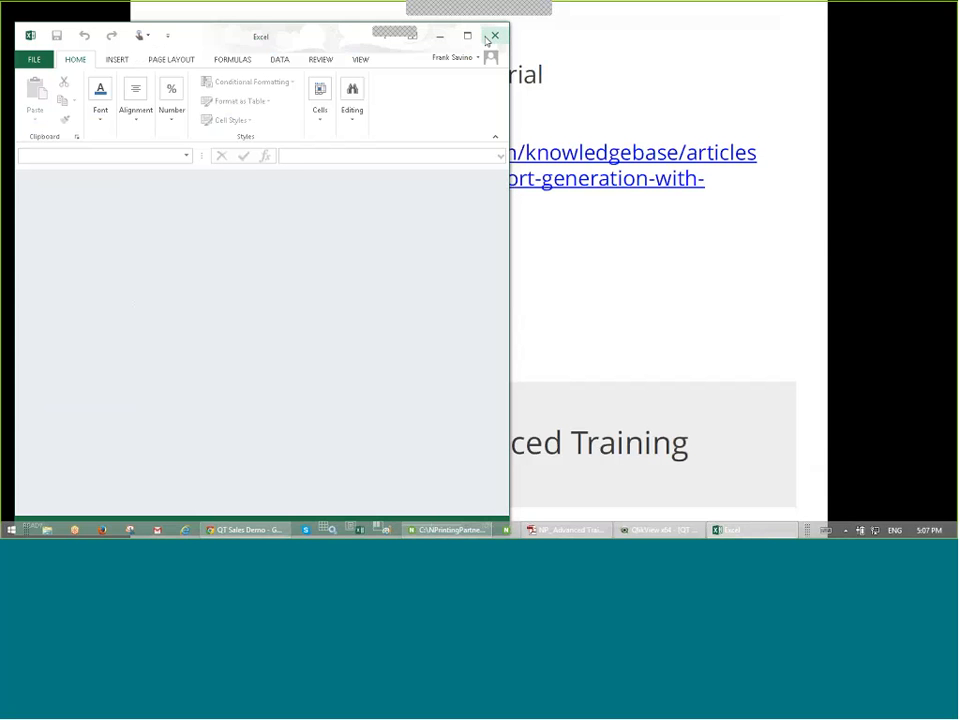
{"action": "left_click", "coordinate": [493, 36]}
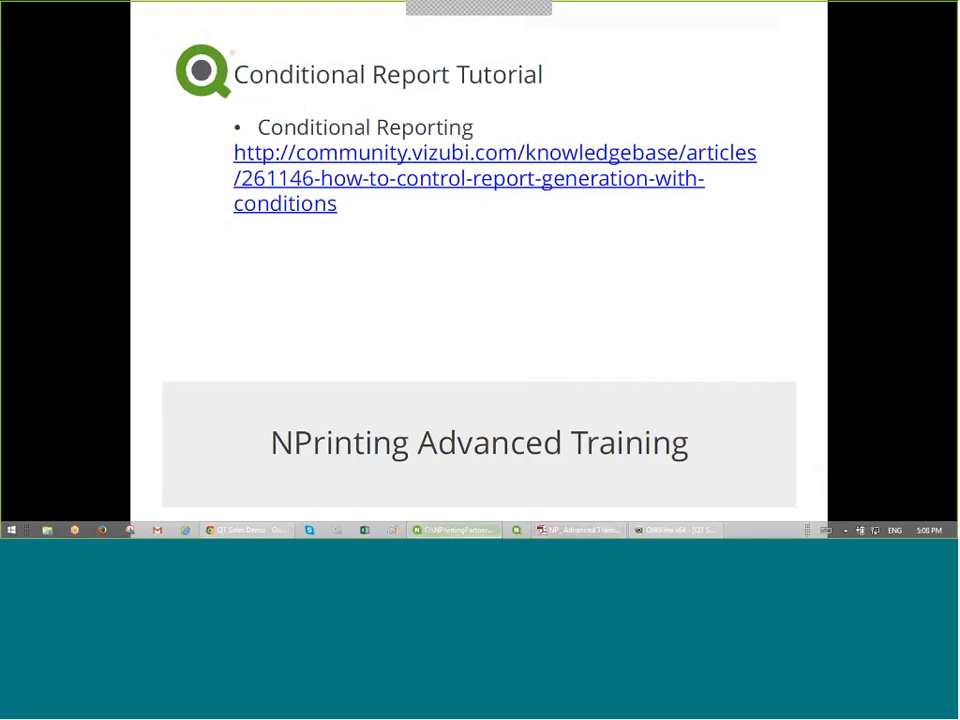
Step: Switch back to NPrinting and create a PowerPoint report that uses the template PowerPointReport Blank.pptx
{"action": "left_click", "coordinate": [455, 530]}
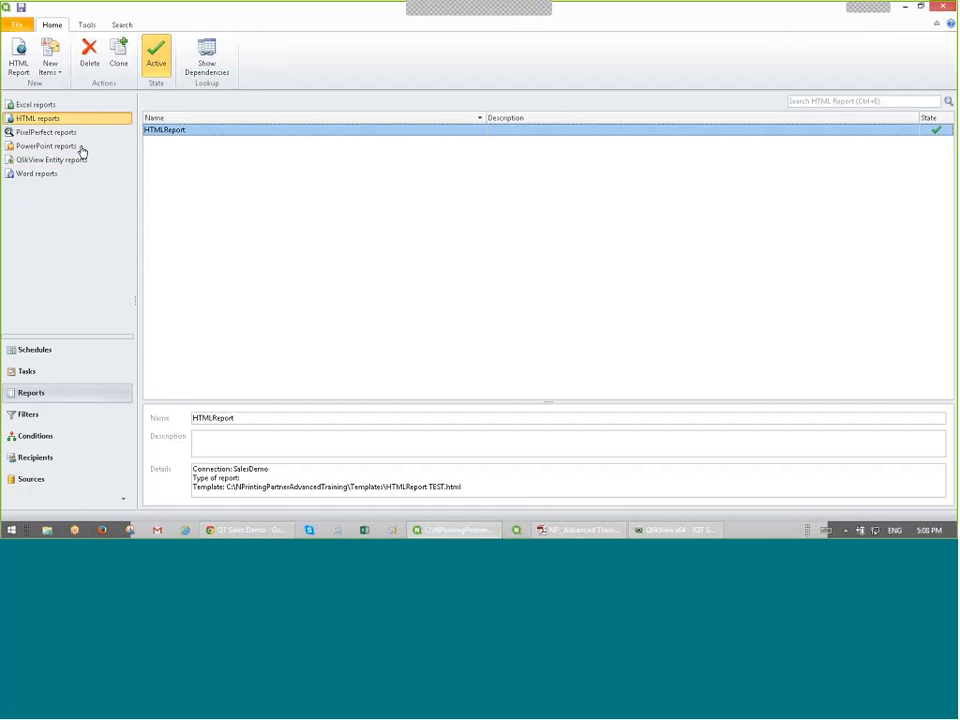
{"action": "left_click", "coordinate": [50, 146]}
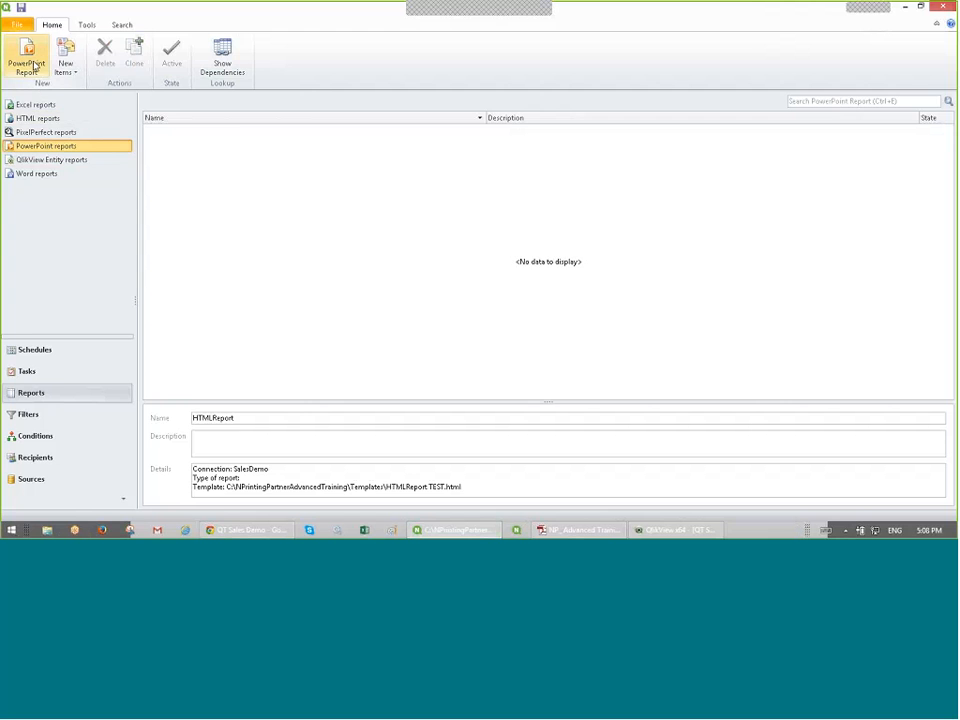
{"action": "left_click", "coordinate": [27, 60]}
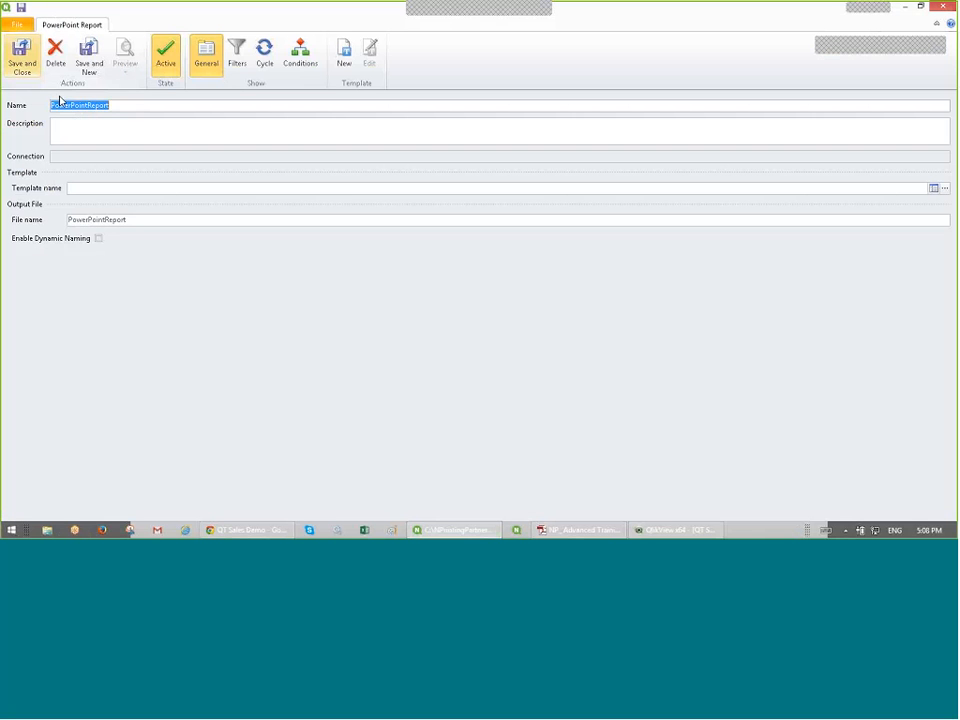
{"action": "left_click", "coordinate": [142, 105]}
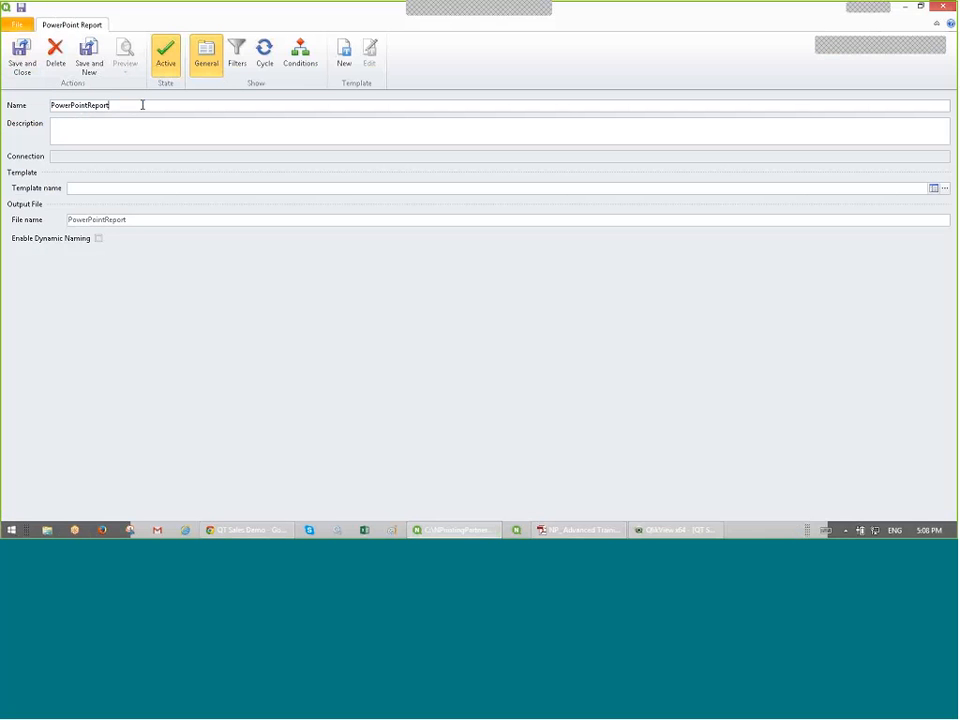
{"action": "left_click", "coordinate": [944, 188]}
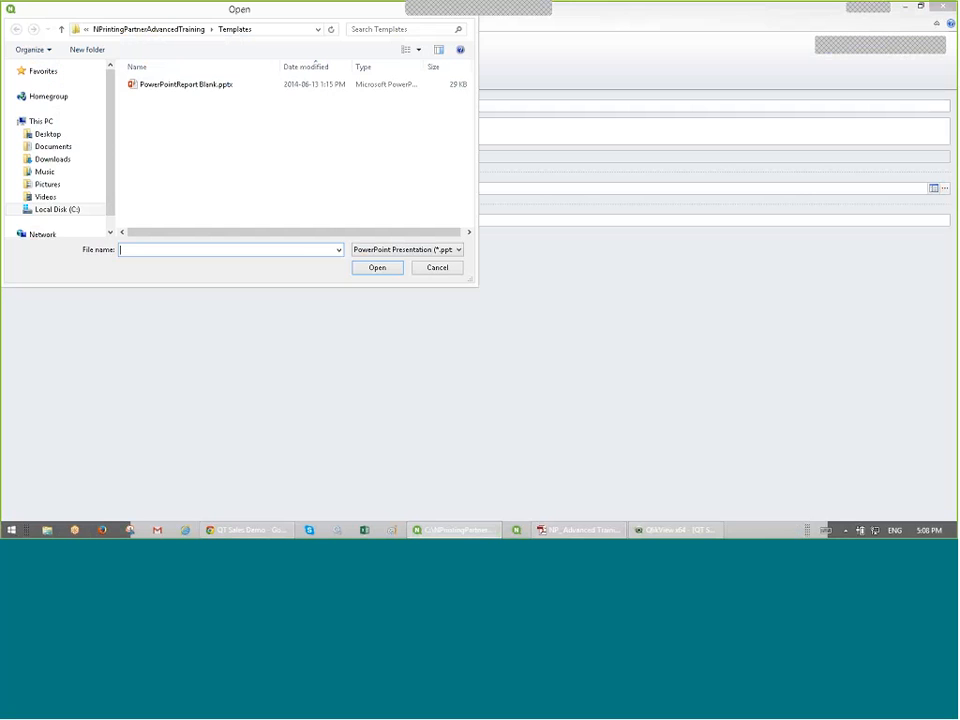
{"action": "key", "text": "Escape"}
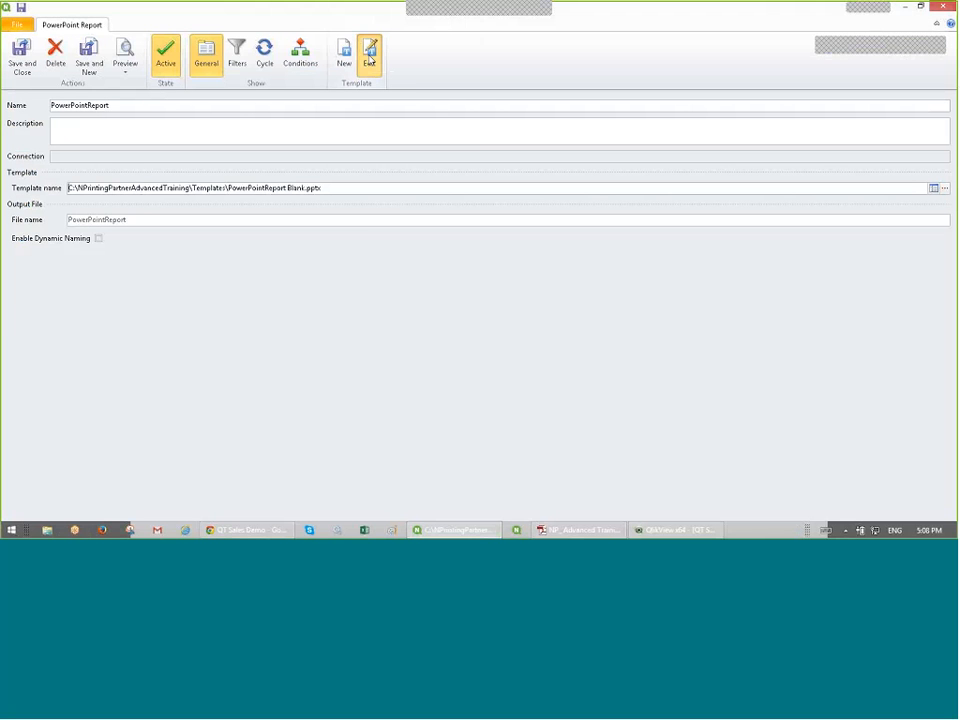
Step: Open the PowerPoint report's template for editing in a maximized editor
{"action": "left_click", "coordinate": [369, 57]}
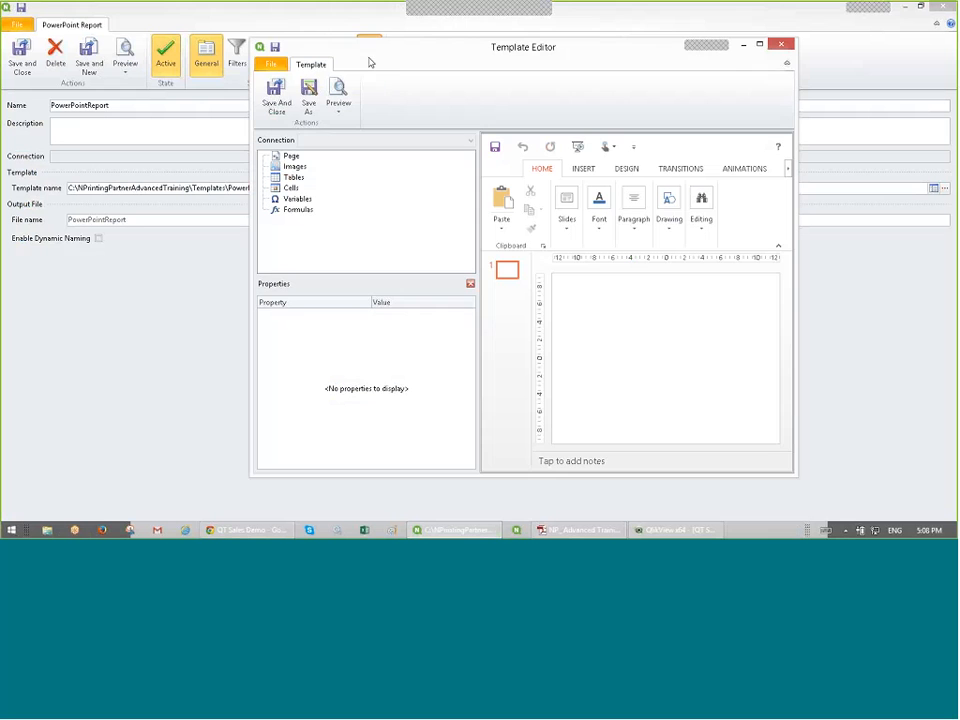
{"action": "left_click", "coordinate": [316, 113]}
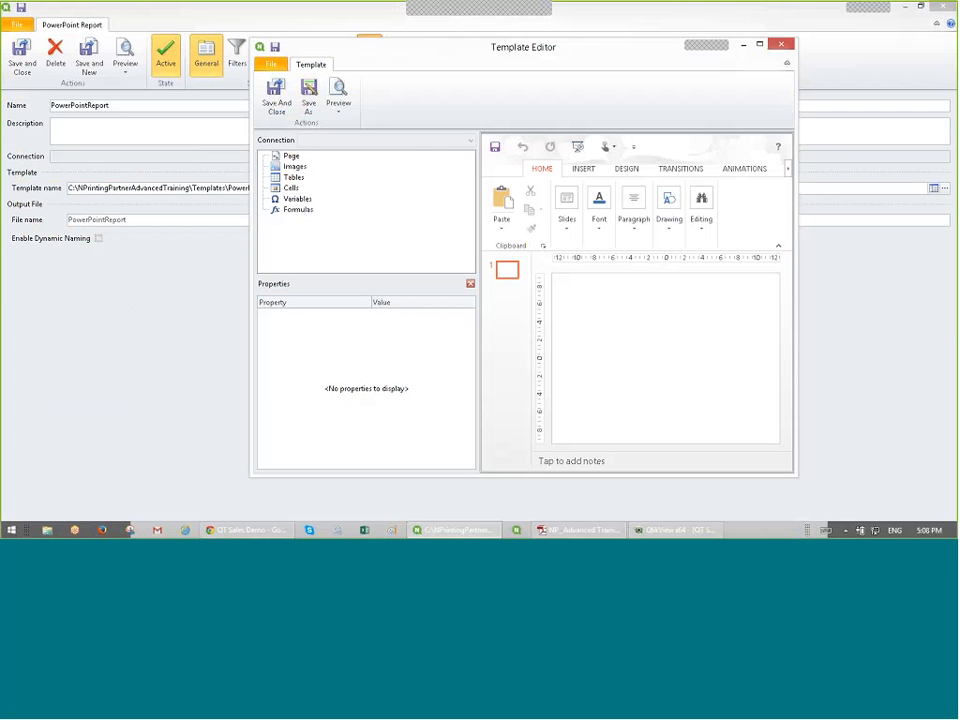
{"action": "left_click_drag", "start_coordinate": [381, 60], "coordinate": [361, 62]}
{"action": "double_click", "coordinate": [361, 62]}
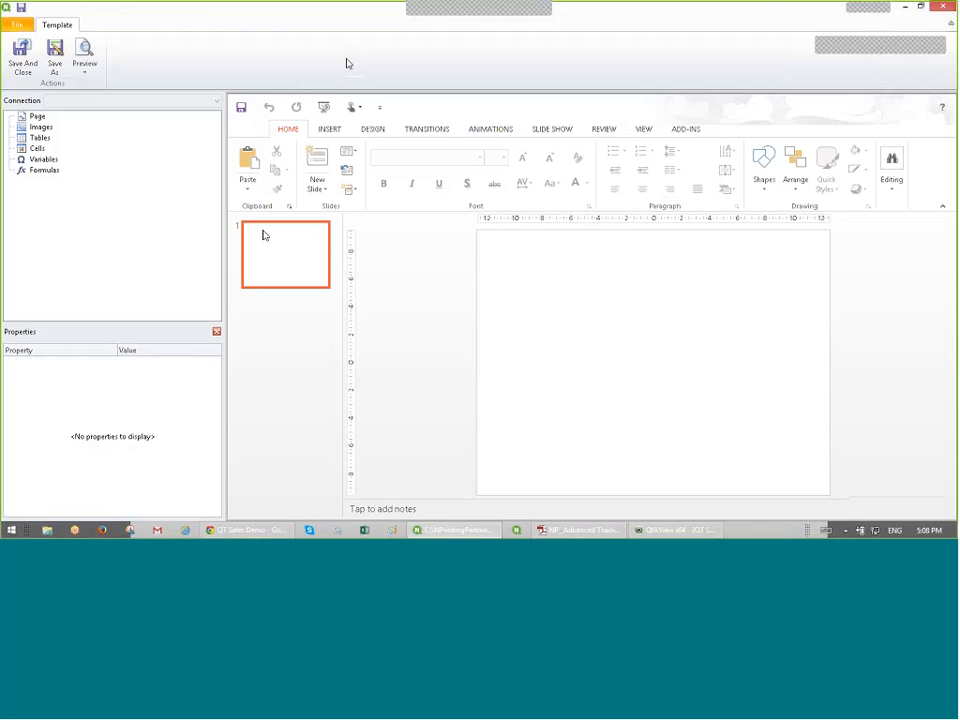
Step: Duplicate the blank slide until the presentation template has four blank slides
{"action": "right_click", "coordinate": [290, 296]}
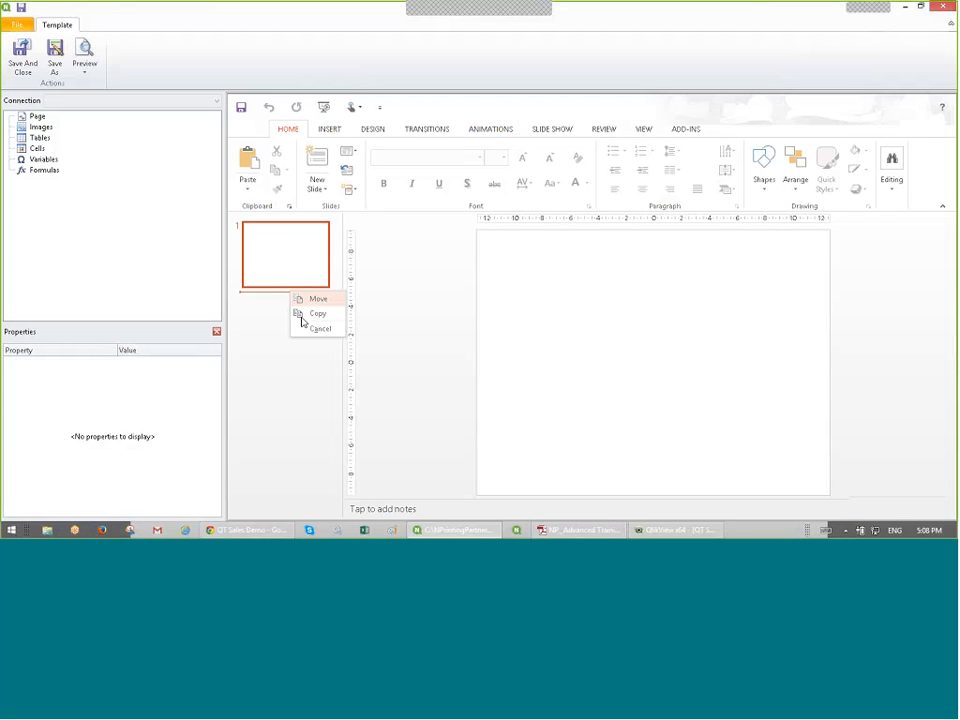
{"action": "left_click", "coordinate": [313, 318]}
{"action": "right_click", "coordinate": [311, 320]}
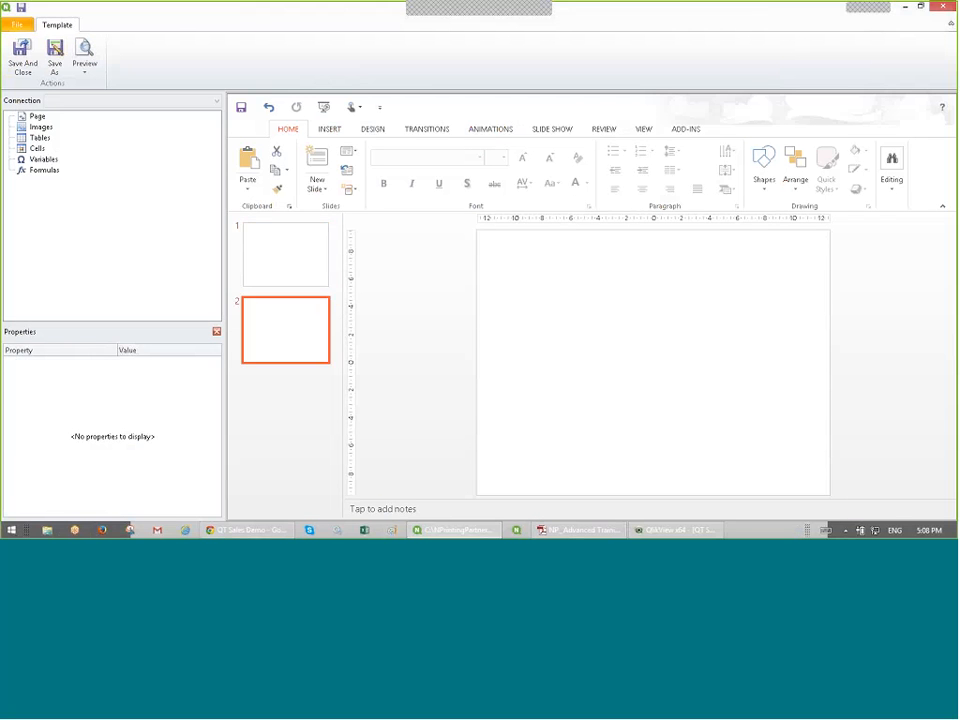
{"action": "left_click", "coordinate": [330, 400]}
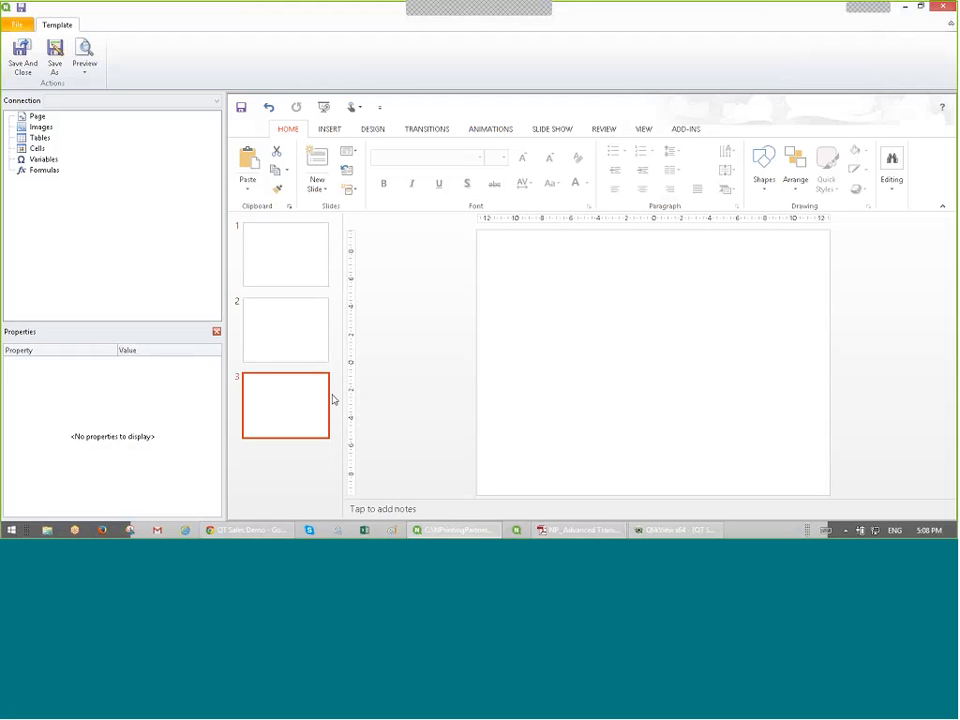
{"action": "right_click", "coordinate": [326, 400]}
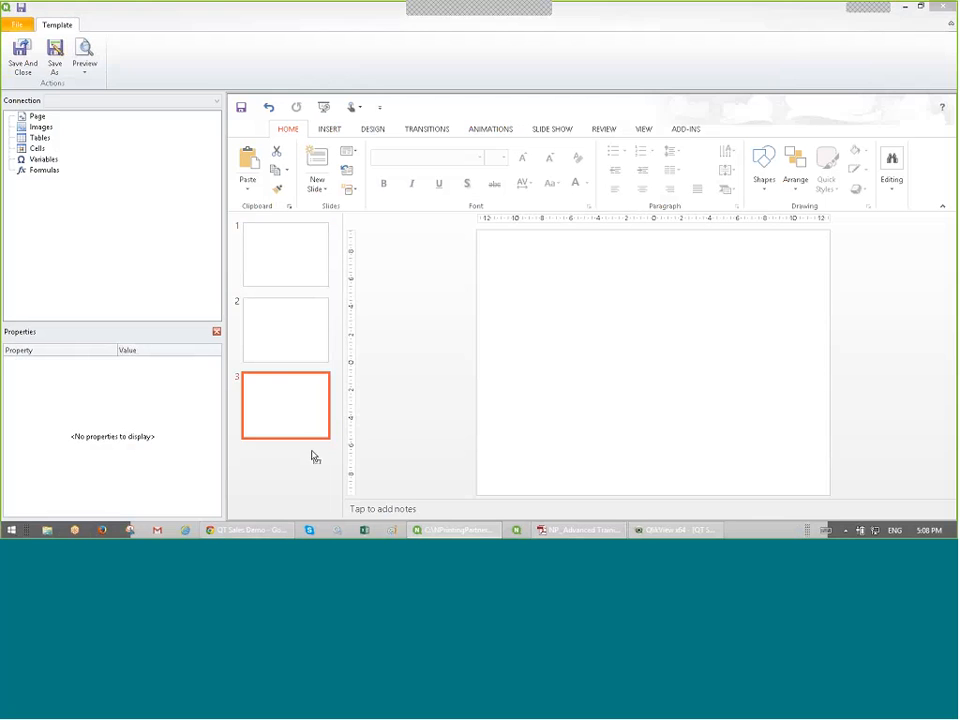
{"action": "left_click", "coordinate": [318, 477]}
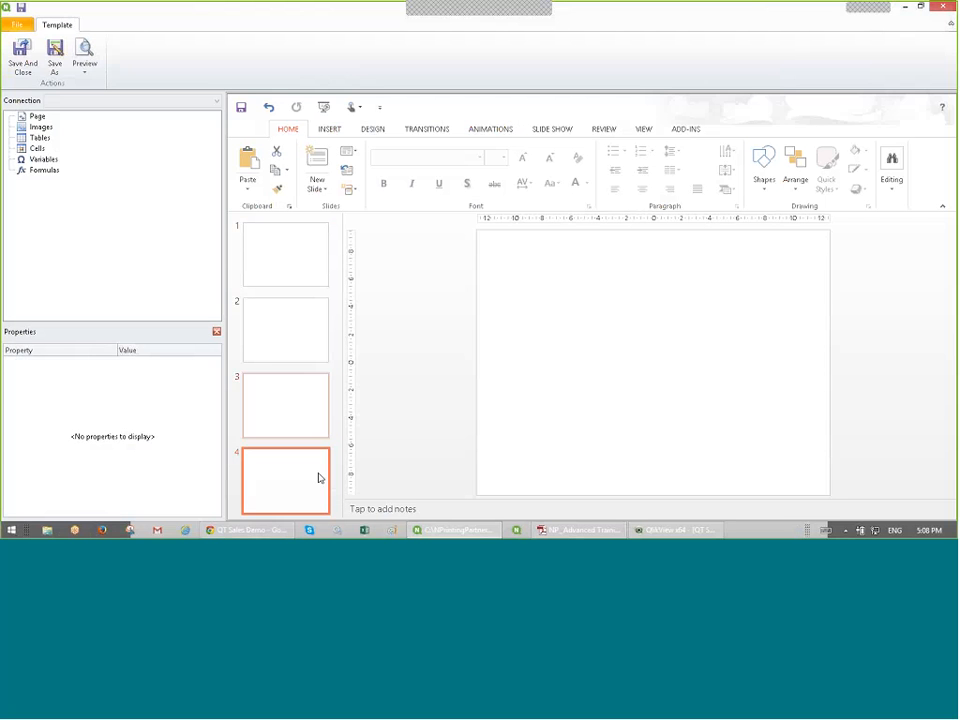
Step: Start a new formula on the SalesDemo connection and name it Sales
{"action": "right_click", "coordinate": [45, 172]}
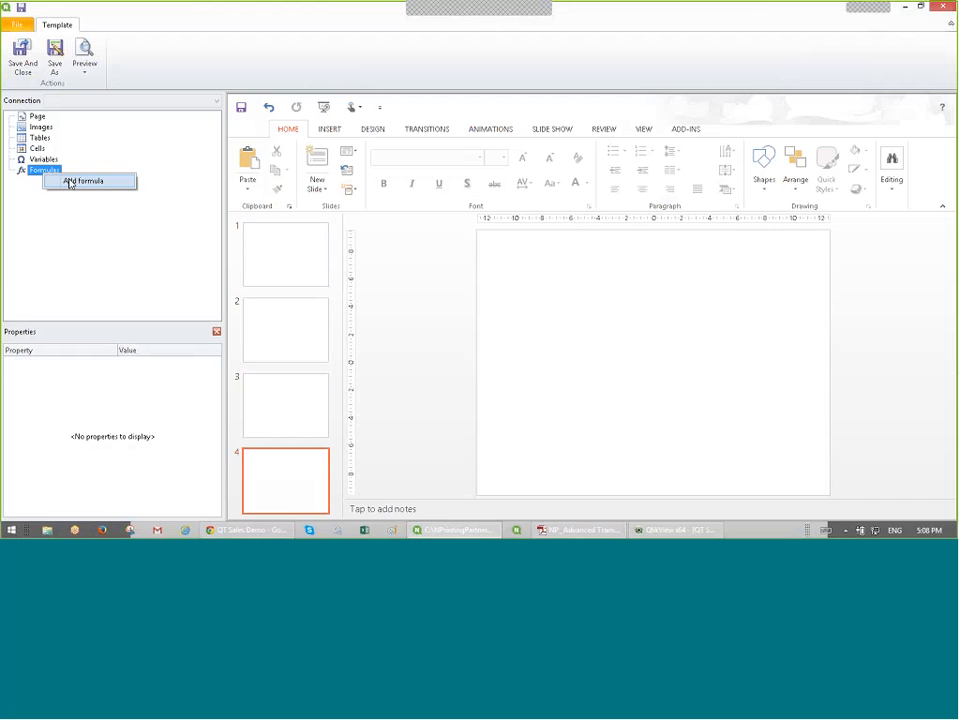
{"action": "left_click", "coordinate": [88, 181]}
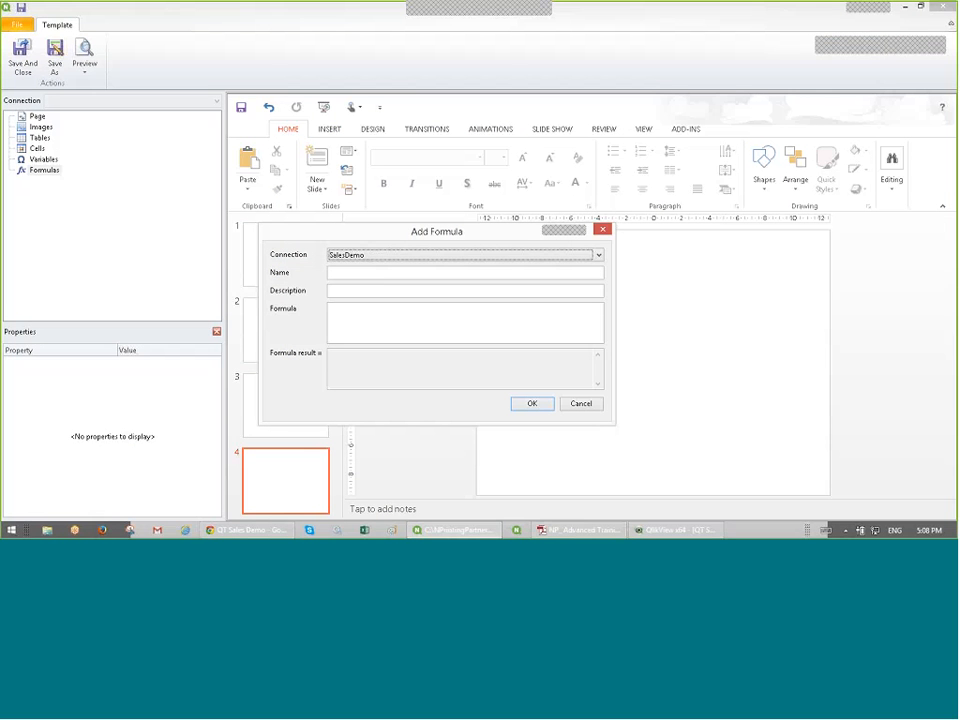
{"action": "left_click", "coordinate": [385, 276]}
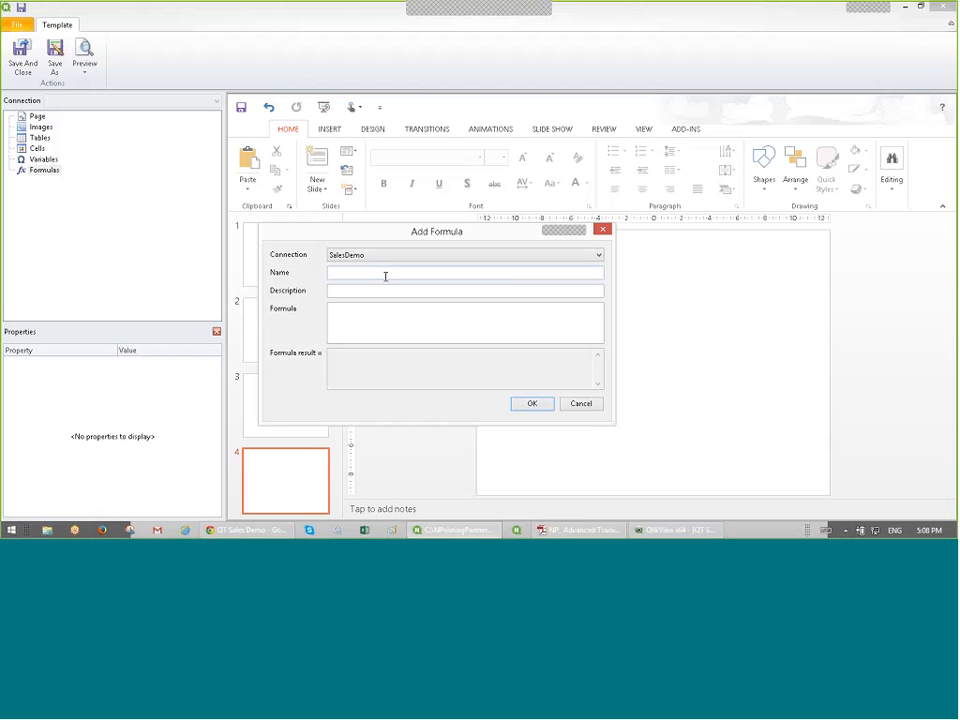
{"action": "type", "text": "To"}
Step: Define the Sales formula as =text(money(sum(Sales), MoneyFormat)) and save it to the template
{"action": "left_click", "coordinate": [396, 317]}
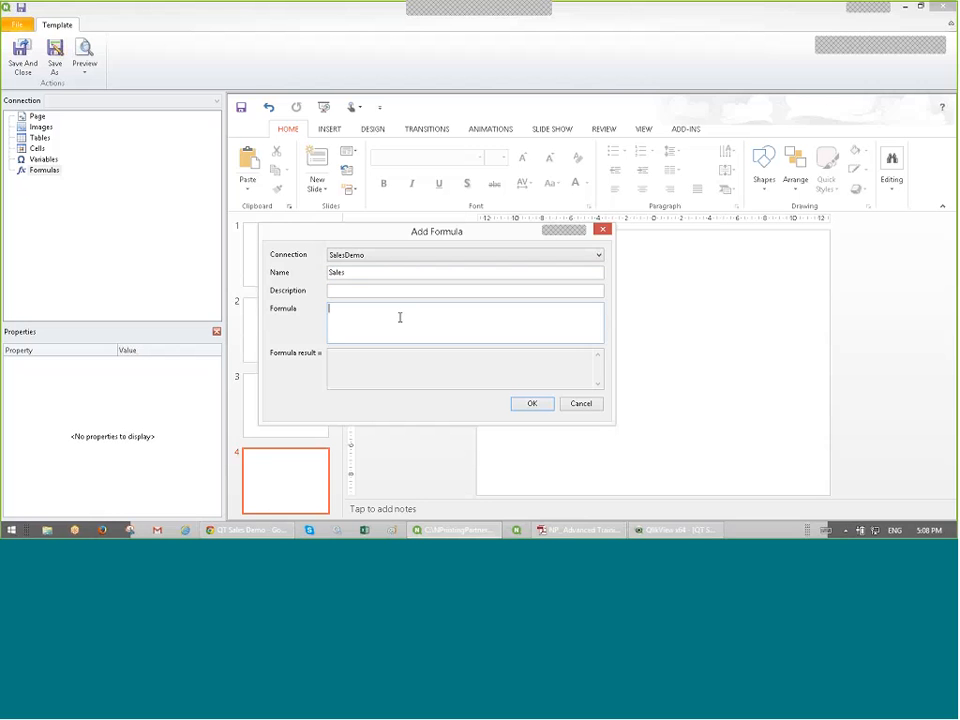
{"action": "type", "text": "text(mon"}
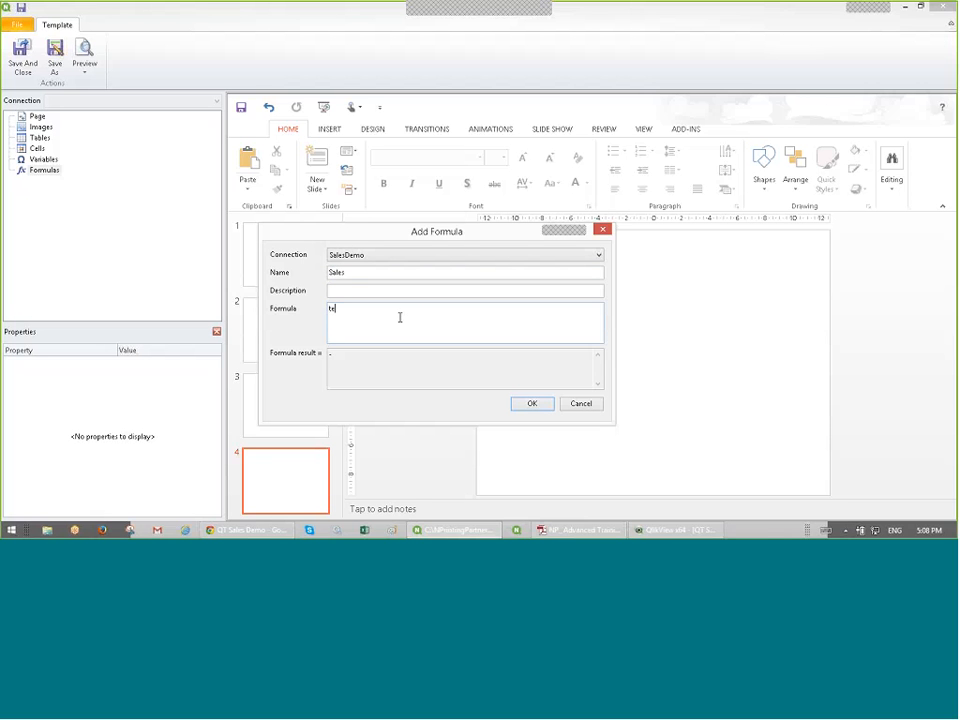
{"action": "type", "text": "ey(sum"}
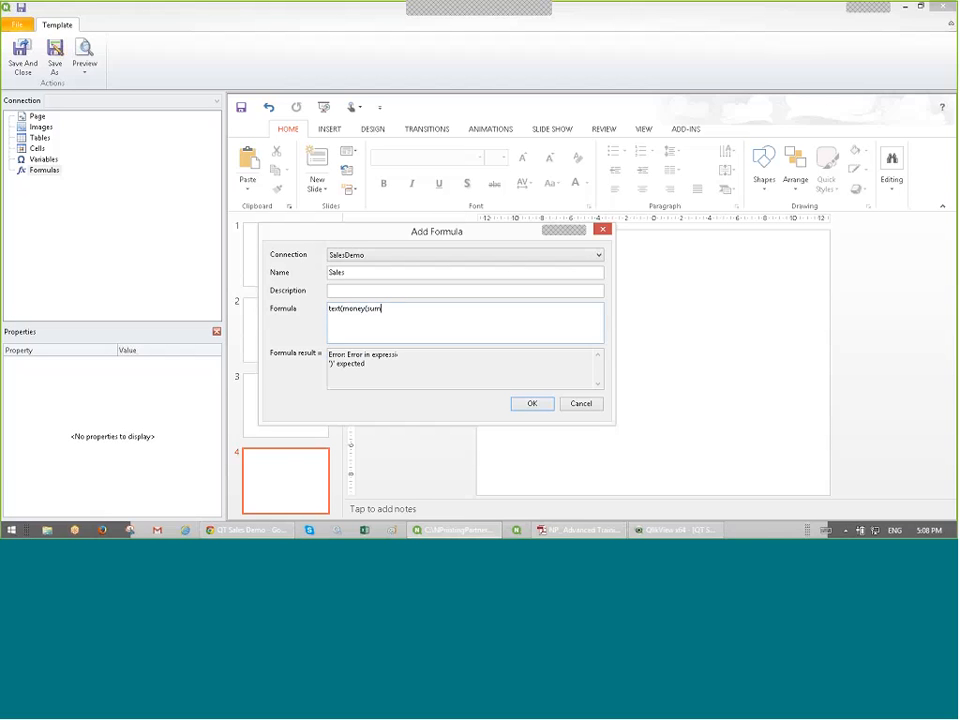
{"action": "type", "text": "($"}
{"action": "type", "text": "ales,"}
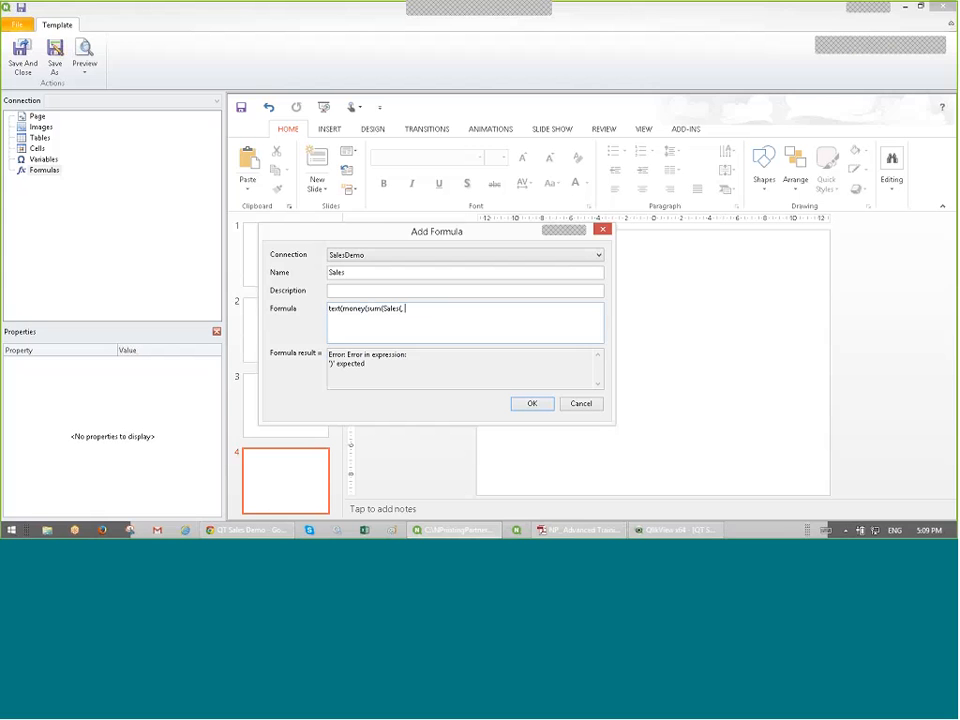
{"action": "type", "text": "Money("}
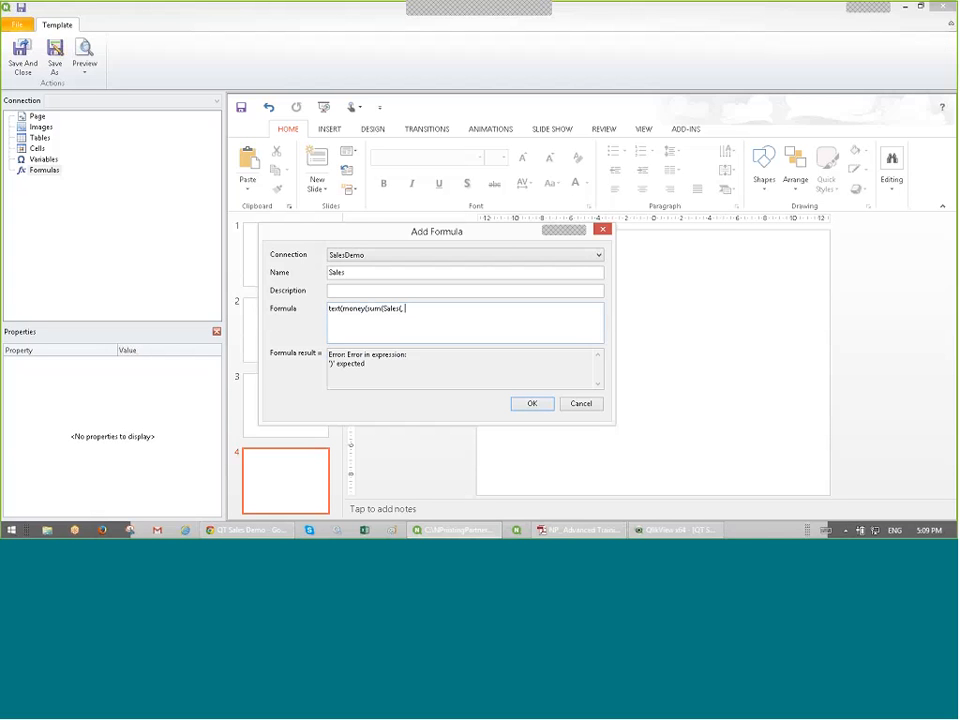
{"action": "type", "text": "ormat)"}
{"action": "left_click", "coordinate": [329, 308]}
{"action": "type", "text": "="}
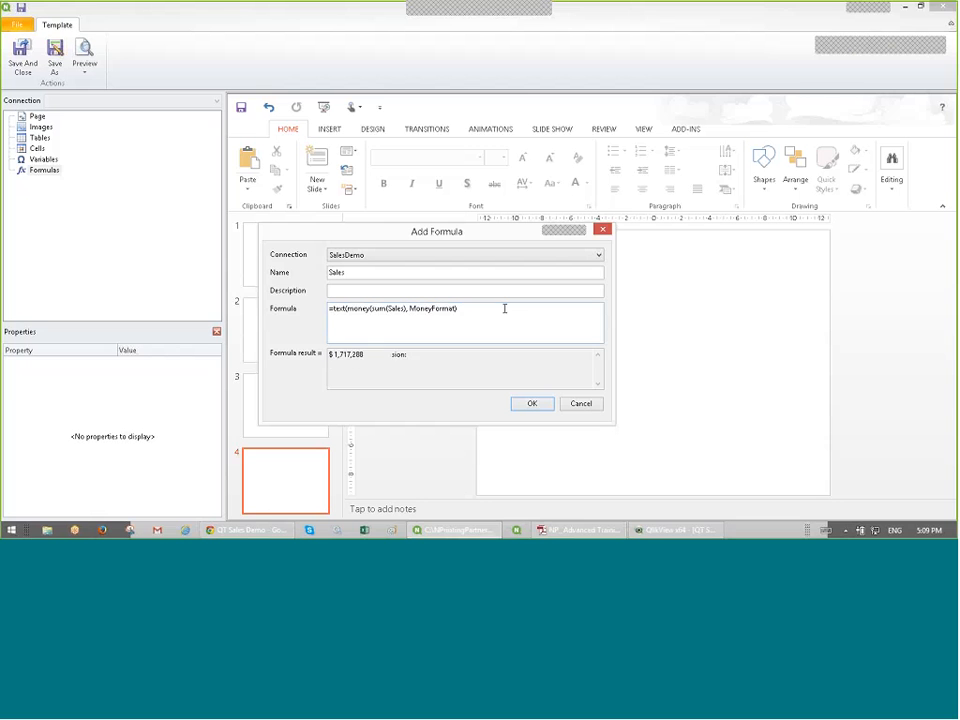
{"action": "type", "text": ")"}
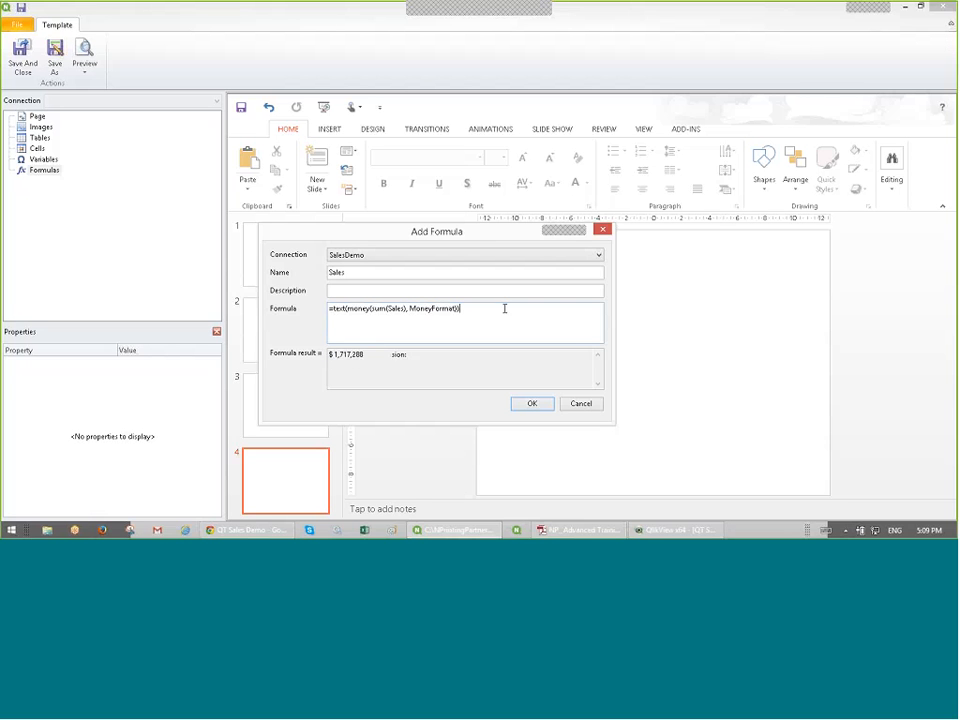
{"action": "left_click", "coordinate": [532, 403]}
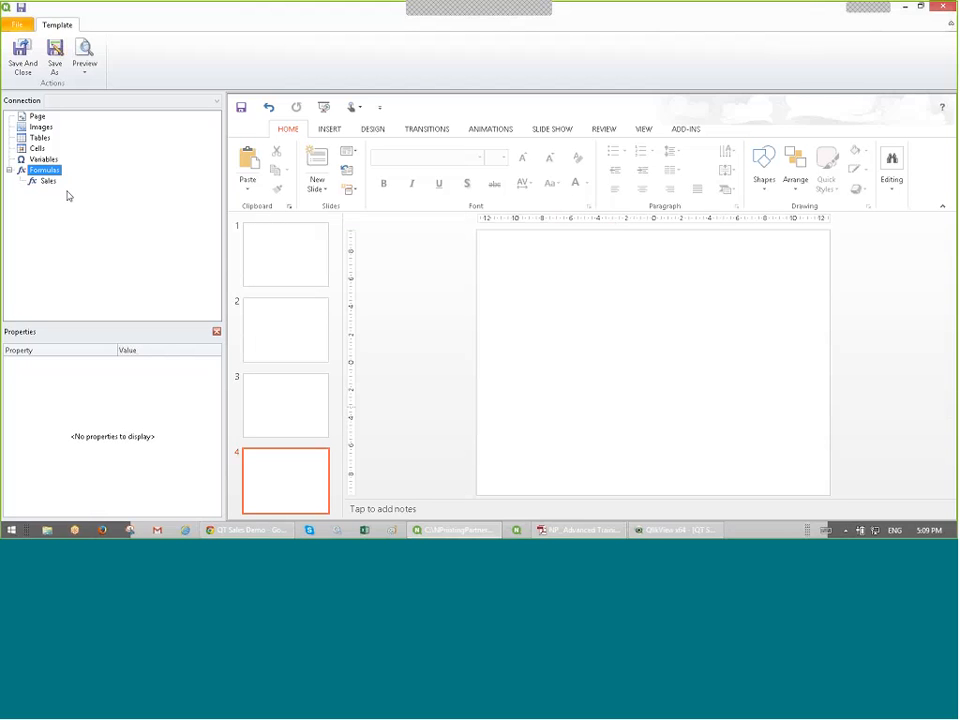
Step: Insert a wide text box across the middle of slide 4 and set its font size to 44
{"action": "left_click", "coordinate": [47, 182]}
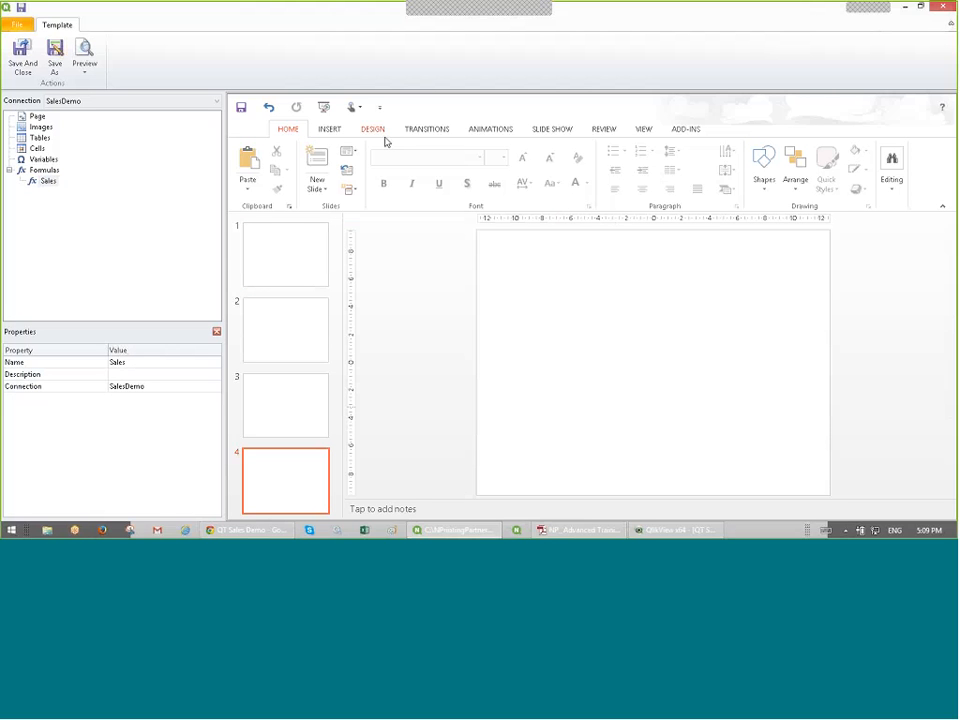
{"action": "left_click", "coordinate": [329, 130]}
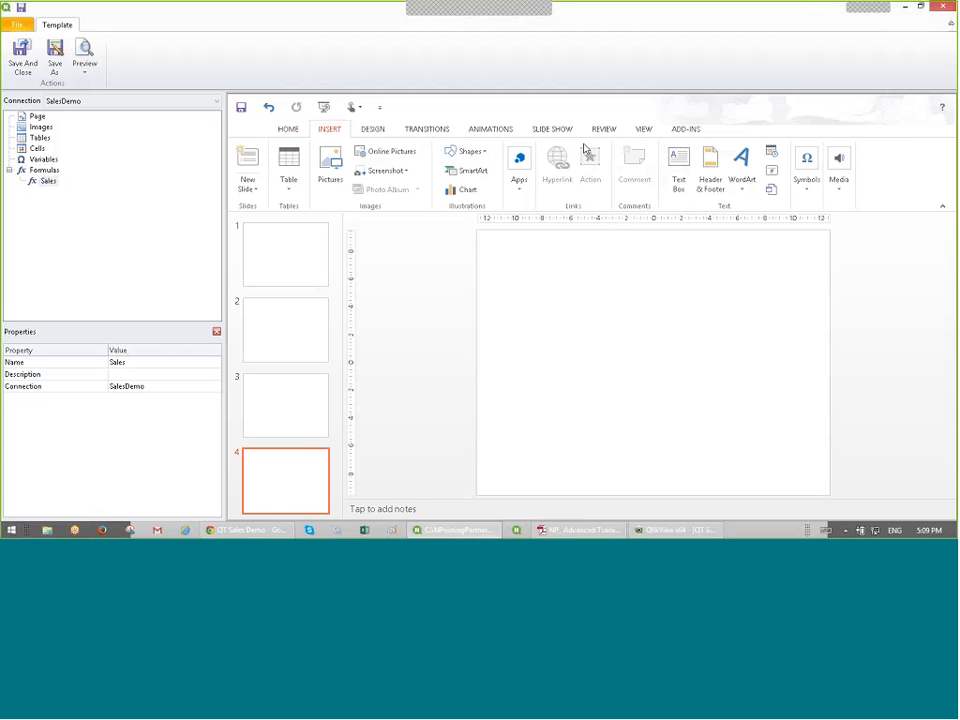
{"action": "left_click", "coordinate": [679, 170]}
{"action": "mouse_move", "coordinate": [519, 301]}
{"action": "left_mouse_down"}
{"action": "mouse_move", "coordinate": [787, 363]}
{"action": "mouse_move", "coordinate": [787, 404]}
{"action": "left_mouse_up"}
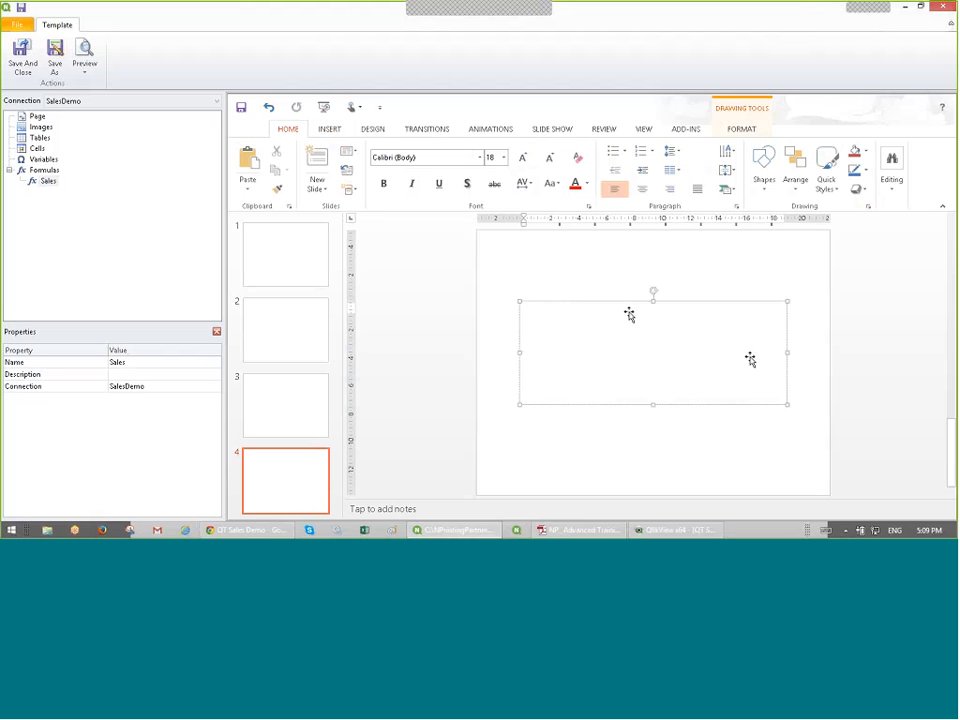
{"action": "left_click", "coordinate": [546, 302]}
{"action": "left_click", "coordinate": [504, 160]}
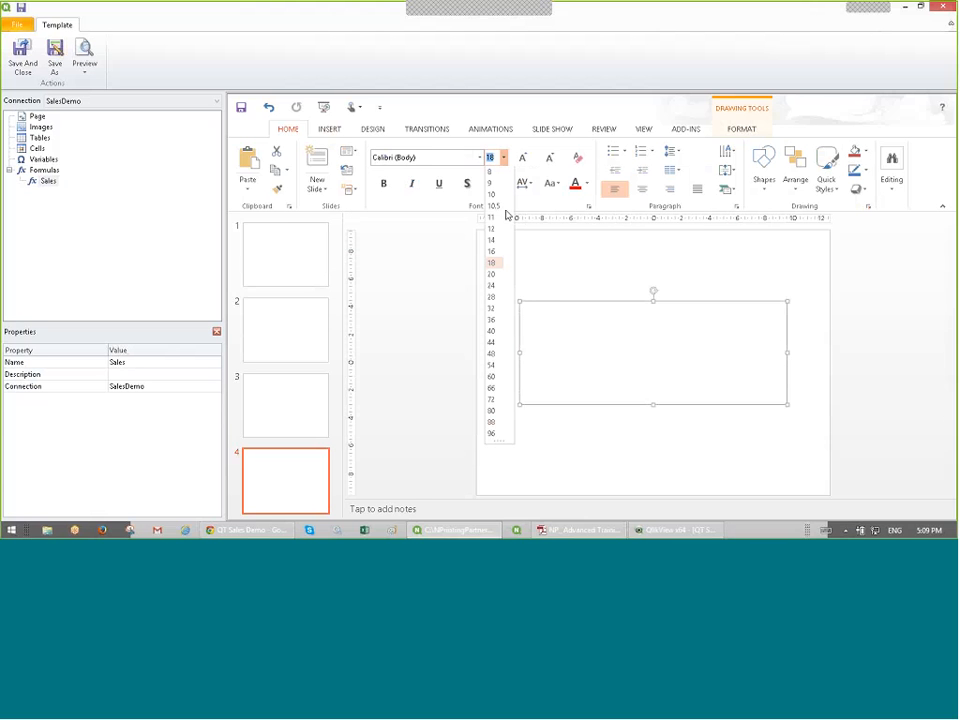
{"action": "left_click", "coordinate": [499, 341]}
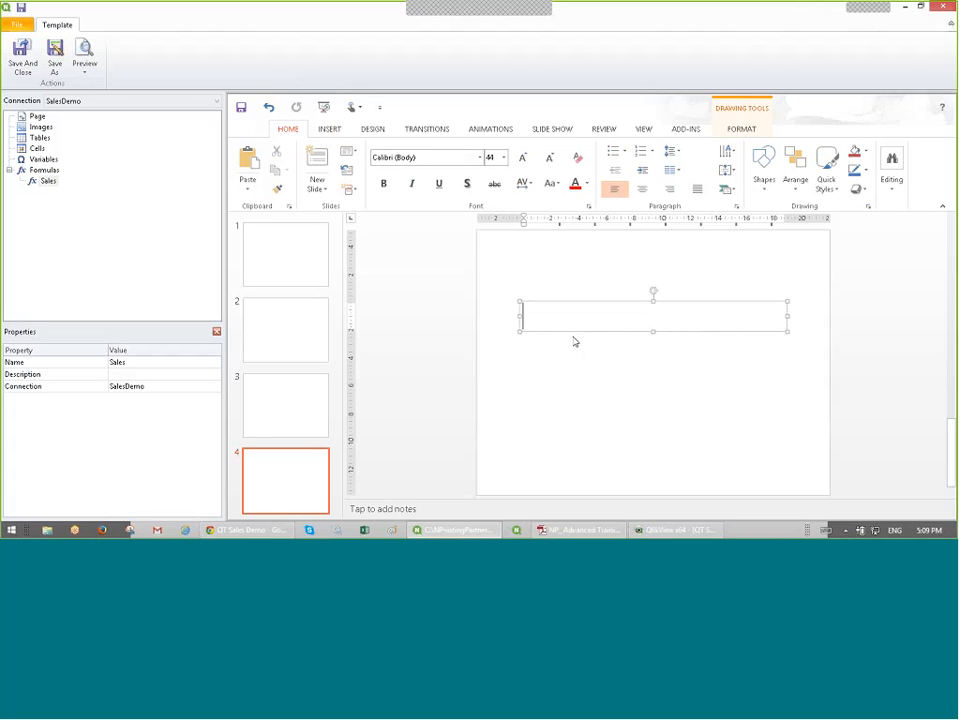
Step: Enter the title "My Annual Report" in the slide 4 text box and deselect it
{"action": "type", "text": "My m"}
{"action": "key", "text": "BackSpace"}
{"action": "key", "text": "BackSpace"}
{"action": "type", "text": "Annual Re"}
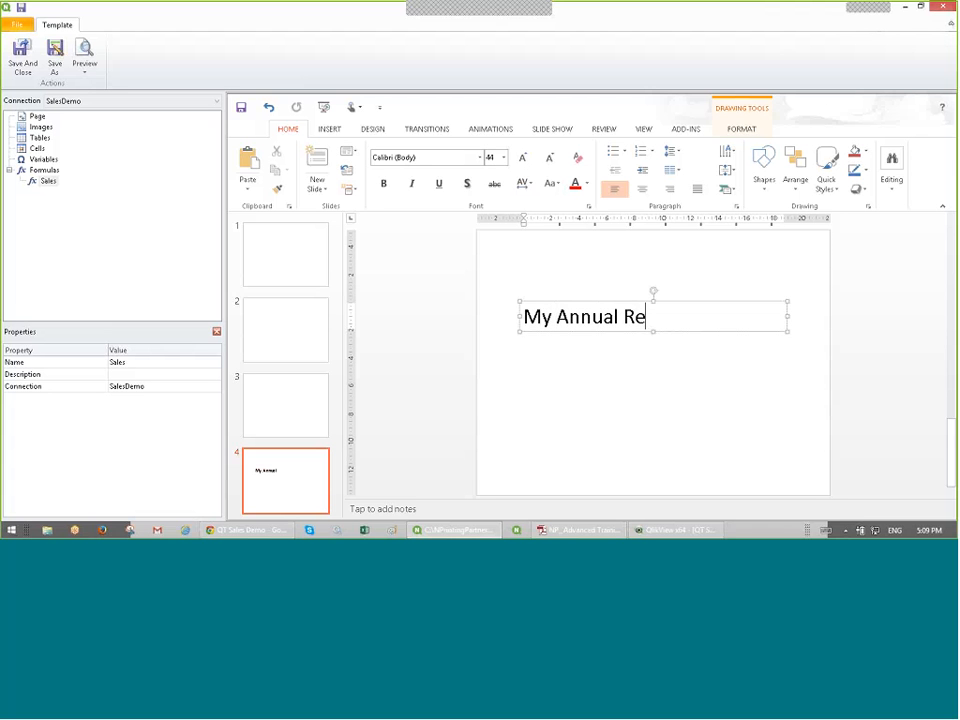
{"action": "type", "text": "port"}
{"action": "left_click", "coordinate": [594, 363]}
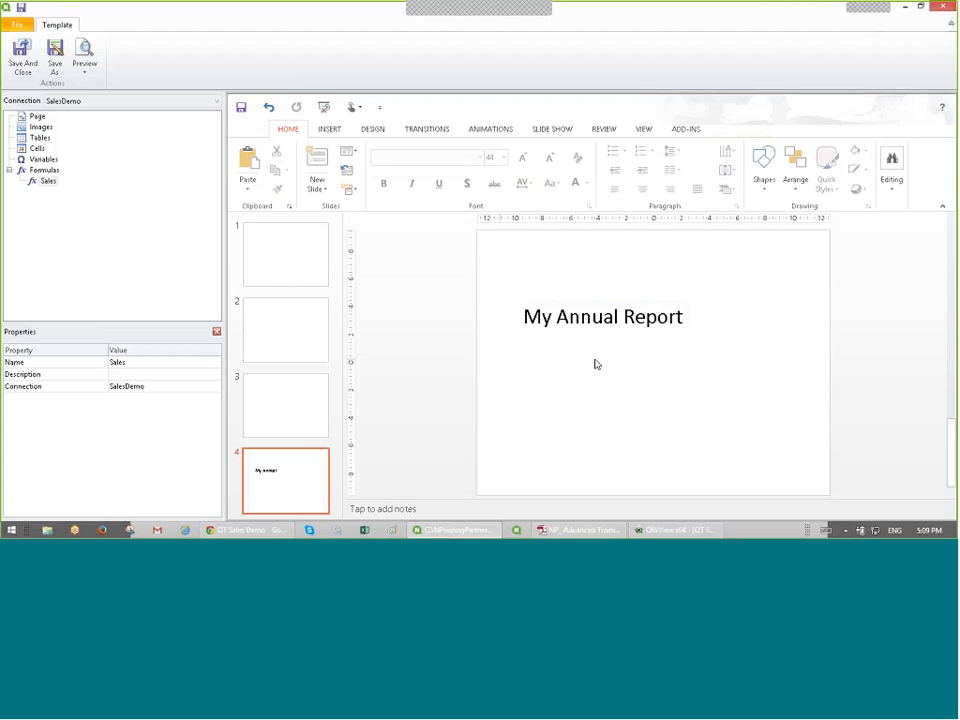
Step: Go to slide 2 and add the Category Sales (CH186) and Sales over Time (CH187) charts as image objects
{"action": "left_click", "coordinate": [306, 339]}
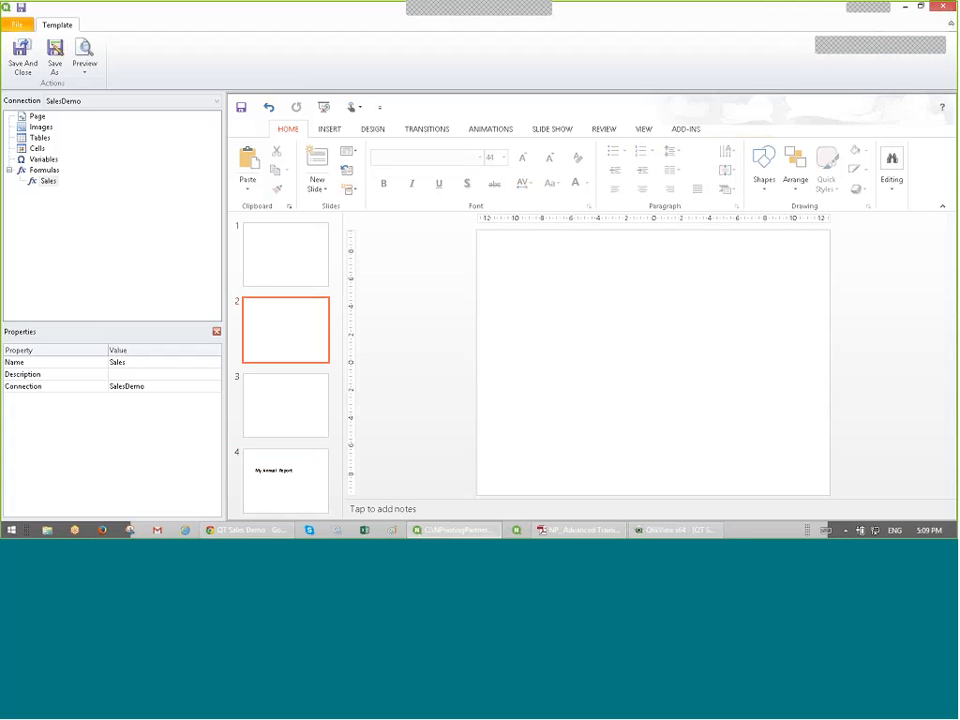
{"action": "left_click", "coordinate": [40, 138]}
{"action": "left_click", "coordinate": [41, 127]}
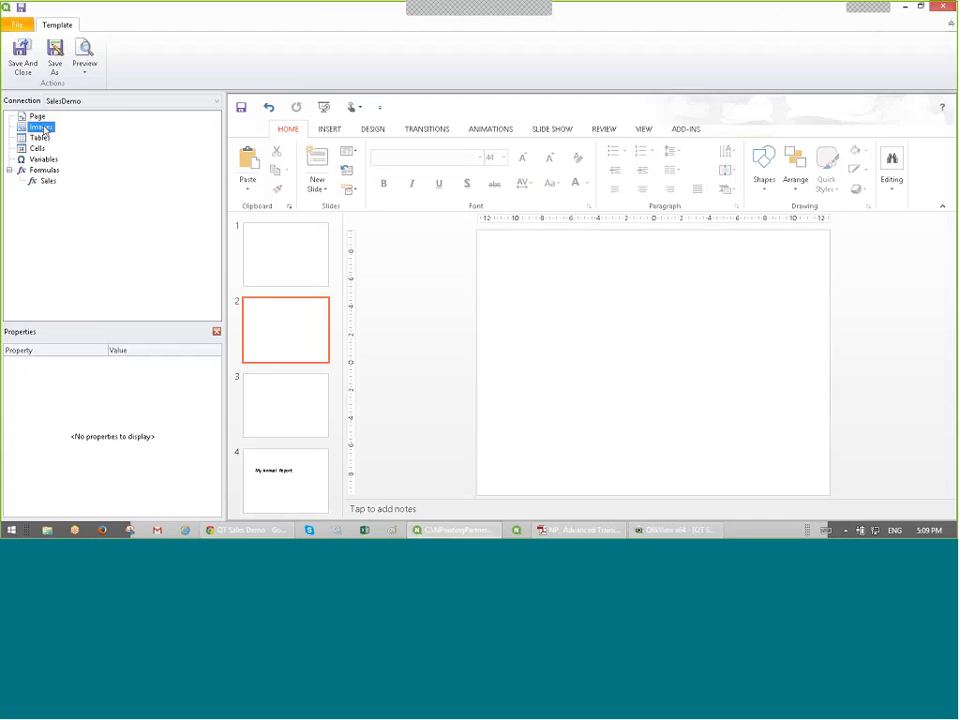
{"action": "right_click", "coordinate": [44, 130]}
{"action": "left_click", "coordinate": [95, 130]}
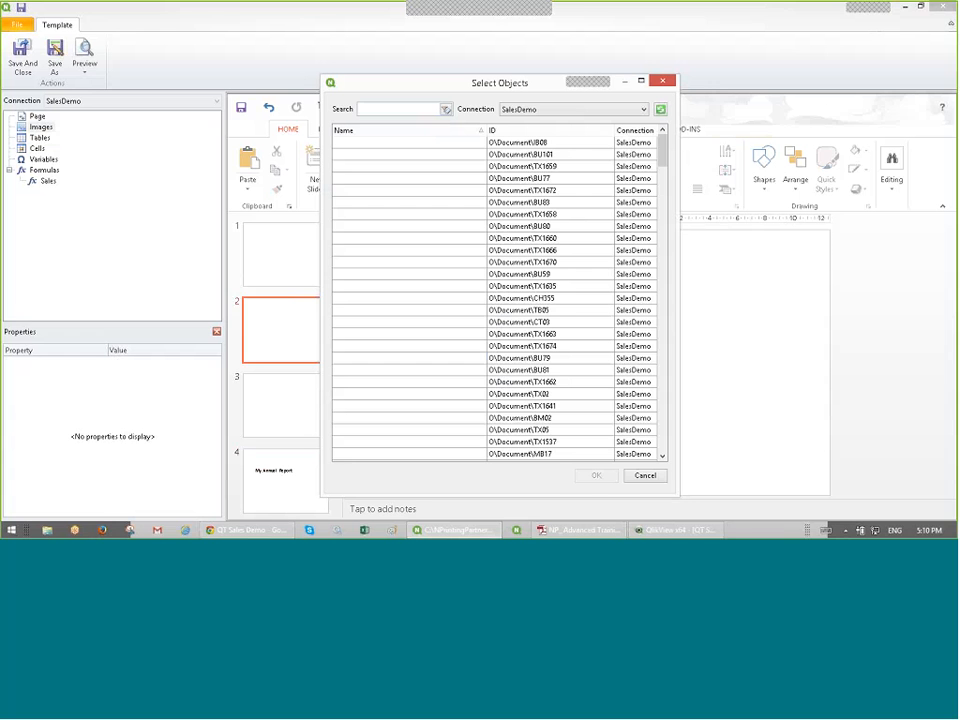
{"action": "type", "text": "186"}
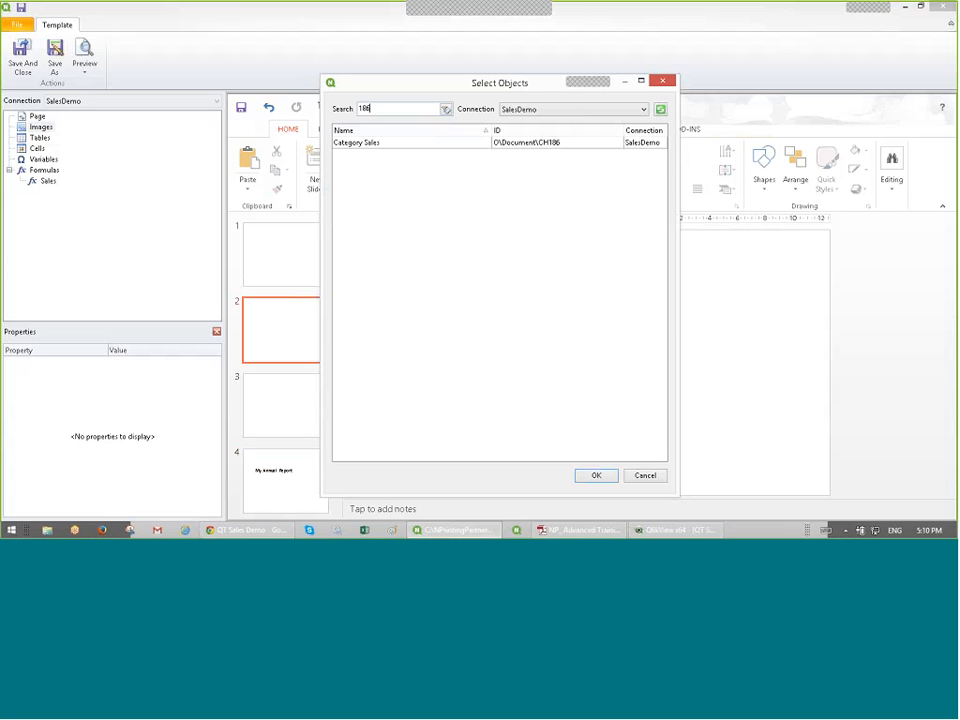
{"action": "key", "text": "BackSpace"}
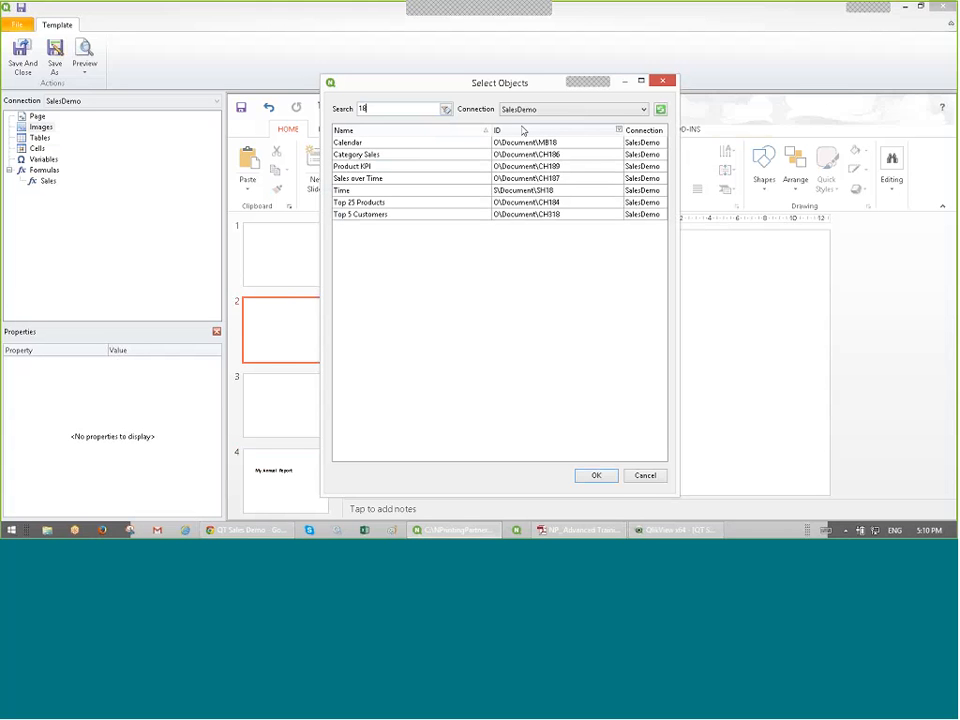
{"action": "left_click", "coordinate": [496, 154]}
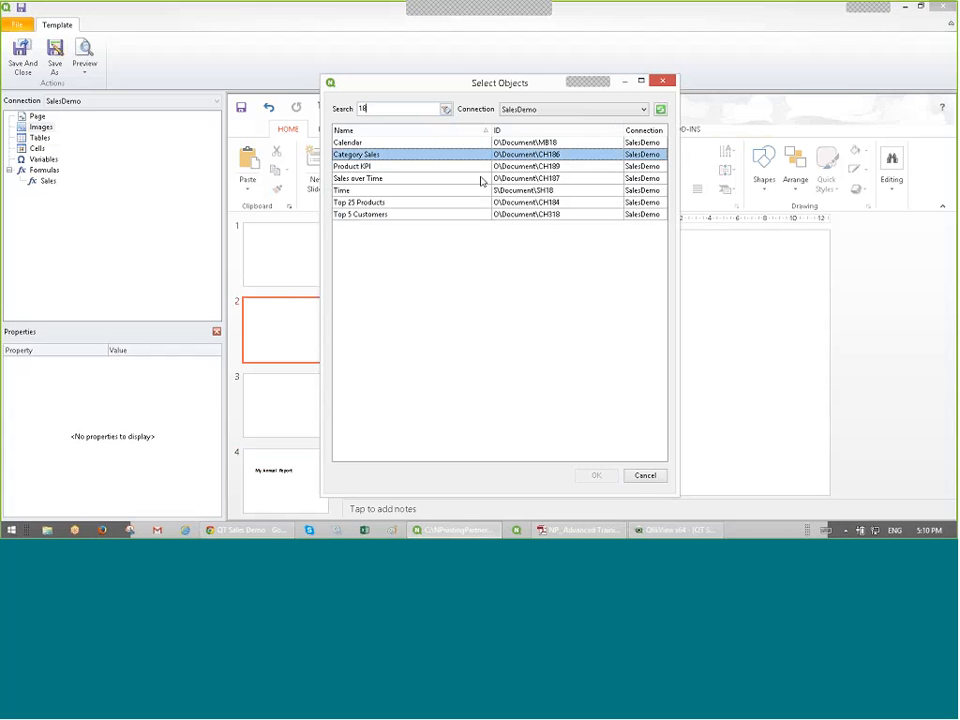
{"action": "left_click", "coordinate": [480, 178], "text": "ctrl"}
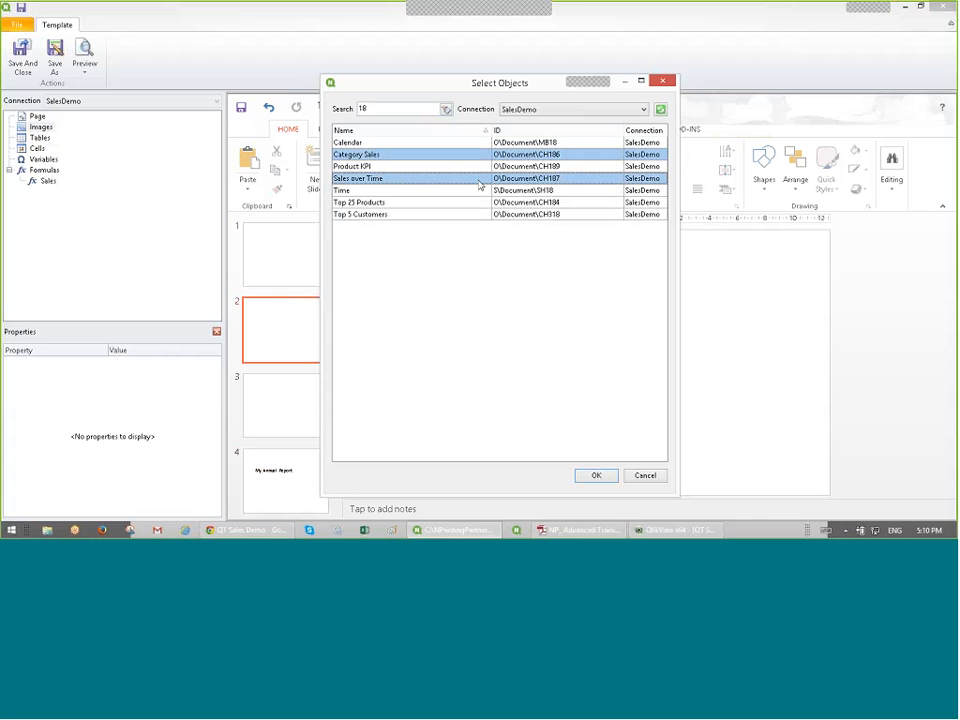
{"action": "left_click", "coordinate": [597, 475]}
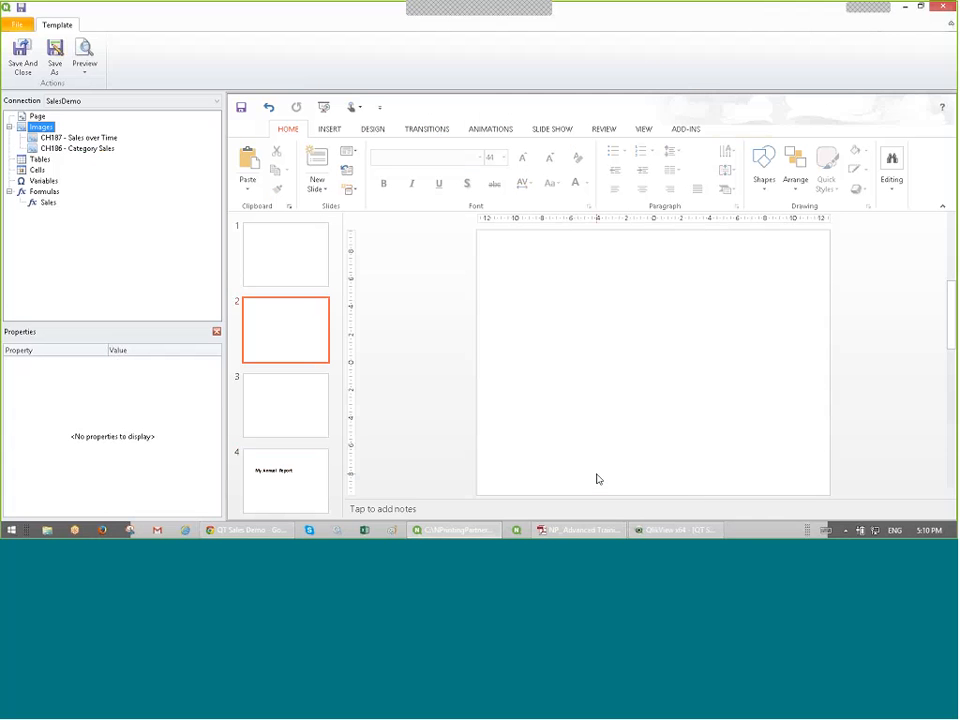
Step: Search for object 184 and add Top 25 Products (CH184) as a table object
{"action": "right_click", "coordinate": [40, 160]}
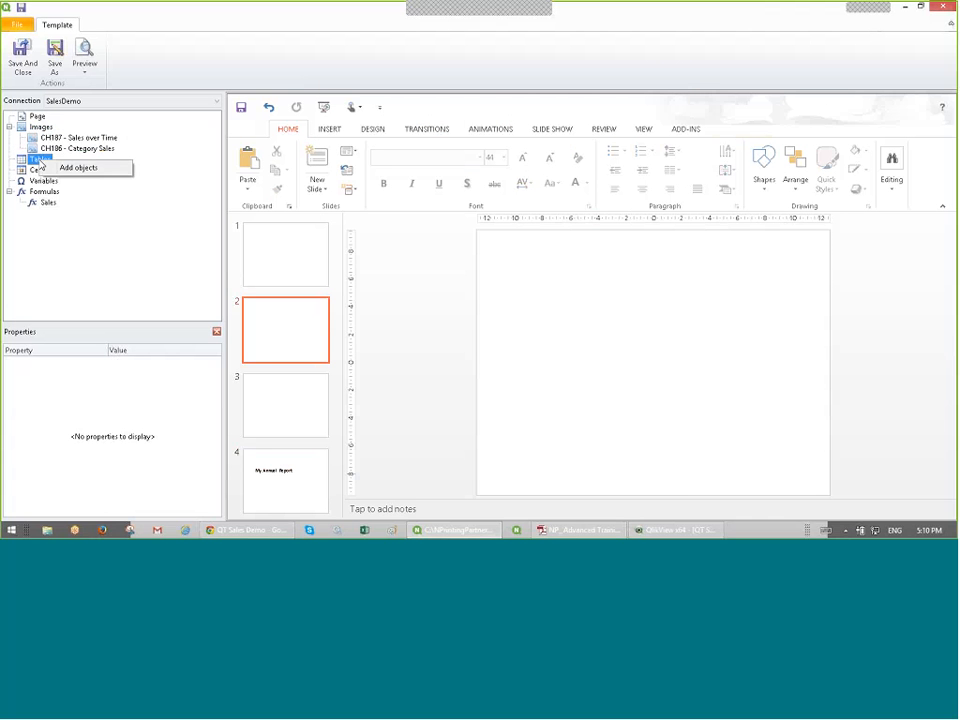
{"action": "left_click", "coordinate": [60, 168]}
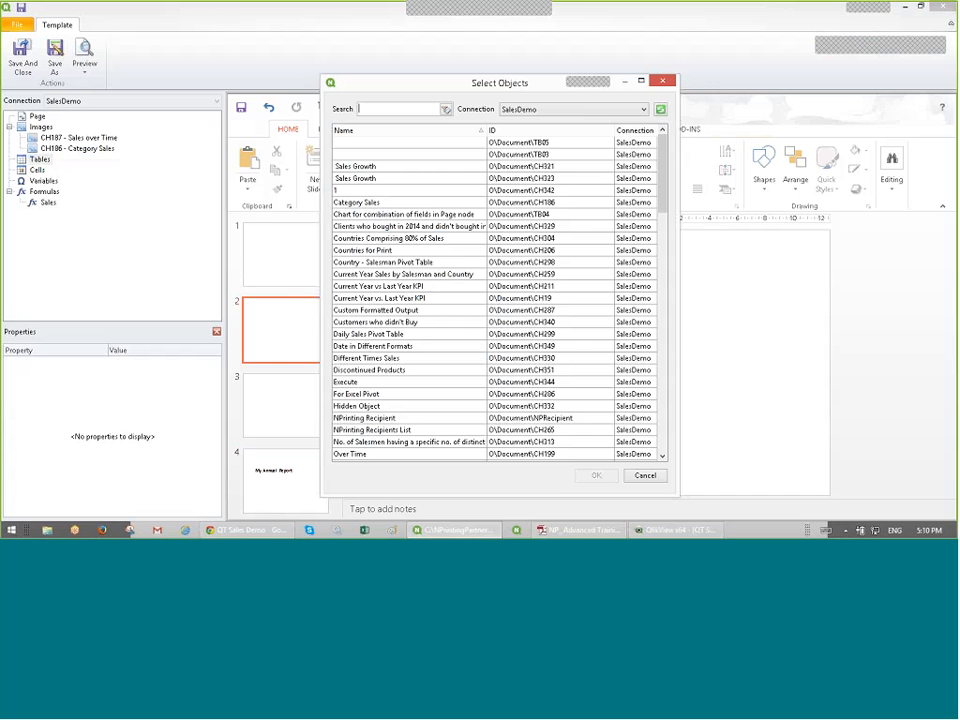
{"action": "type", "text": "184"}
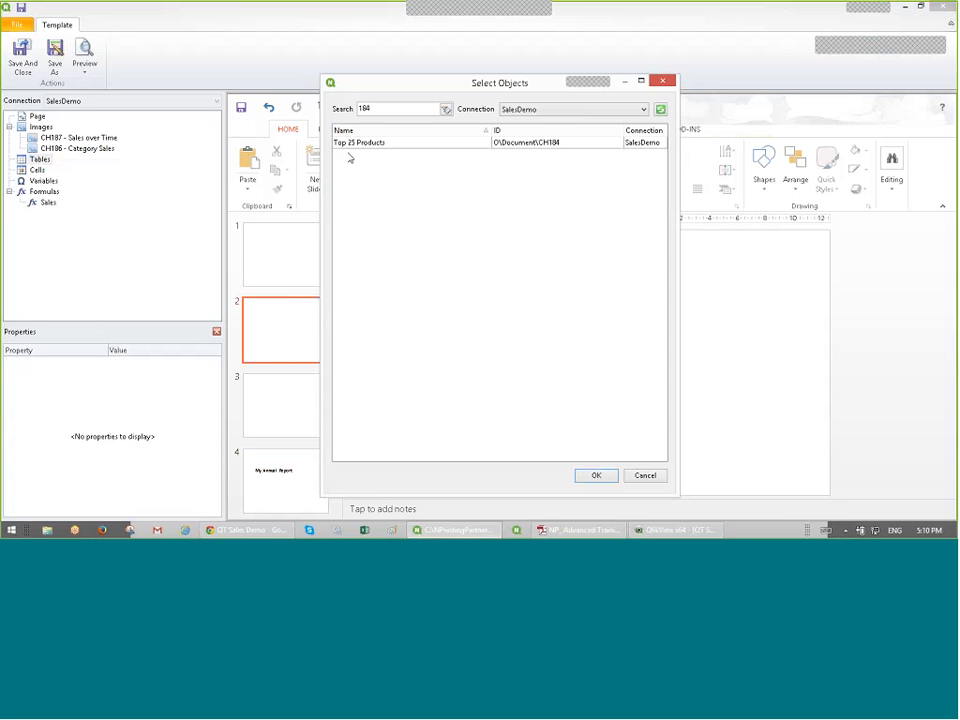
{"action": "double_click", "coordinate": [354, 145]}
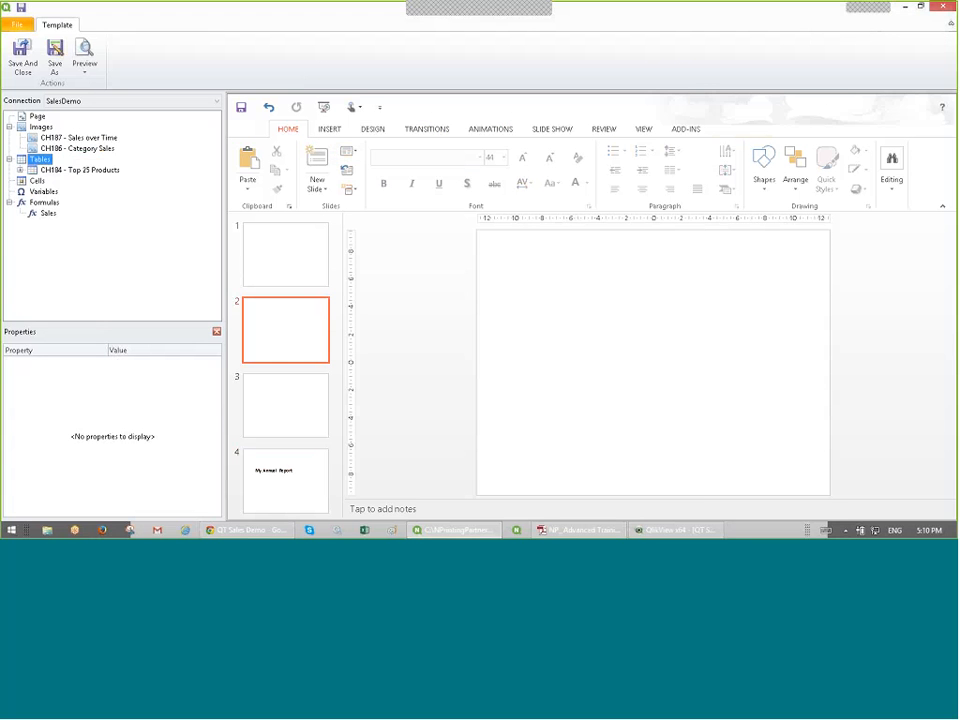
{"action": "left_click", "coordinate": [296, 392]}
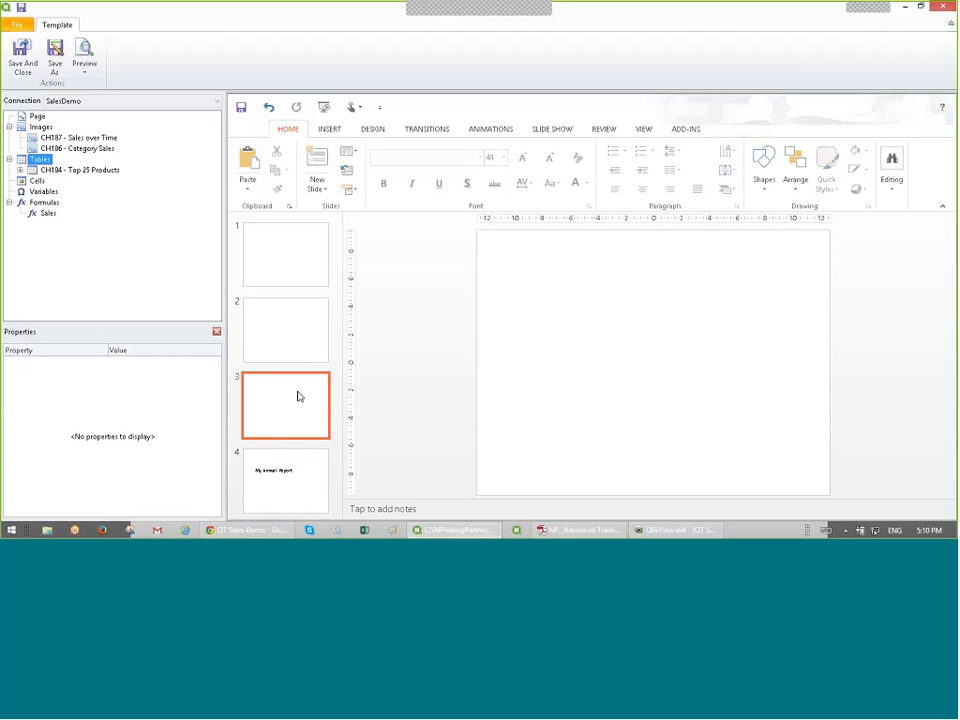
{"action": "left_click", "coordinate": [37, 117]}
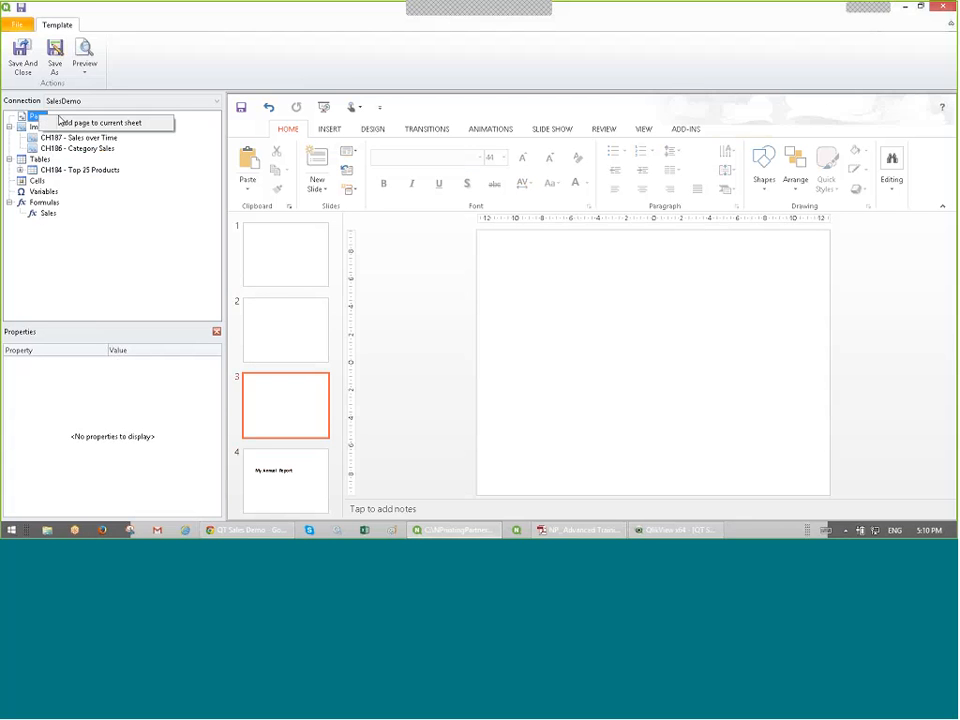
{"action": "double_click", "coordinate": [58, 118]}
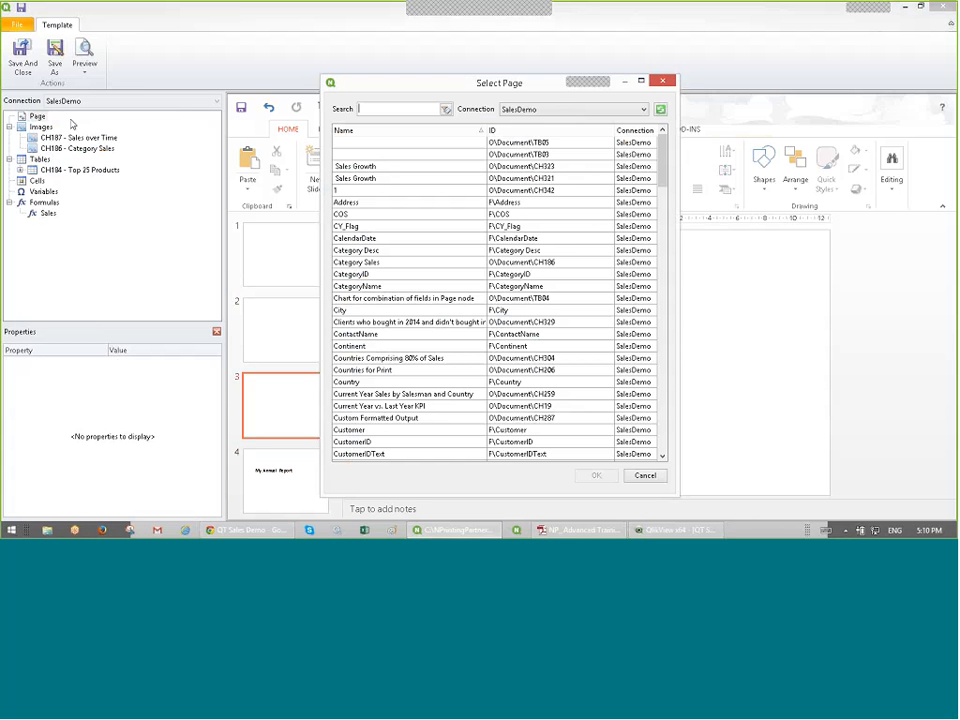
{"action": "type", "text": "04"}
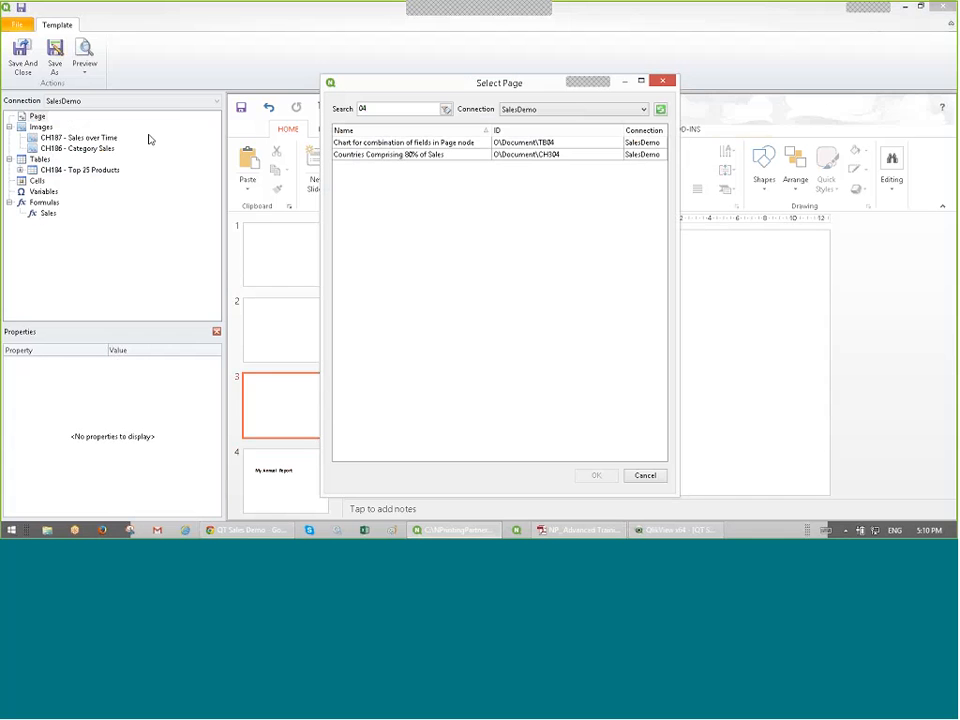
{"action": "double_click", "coordinate": [368, 142]}
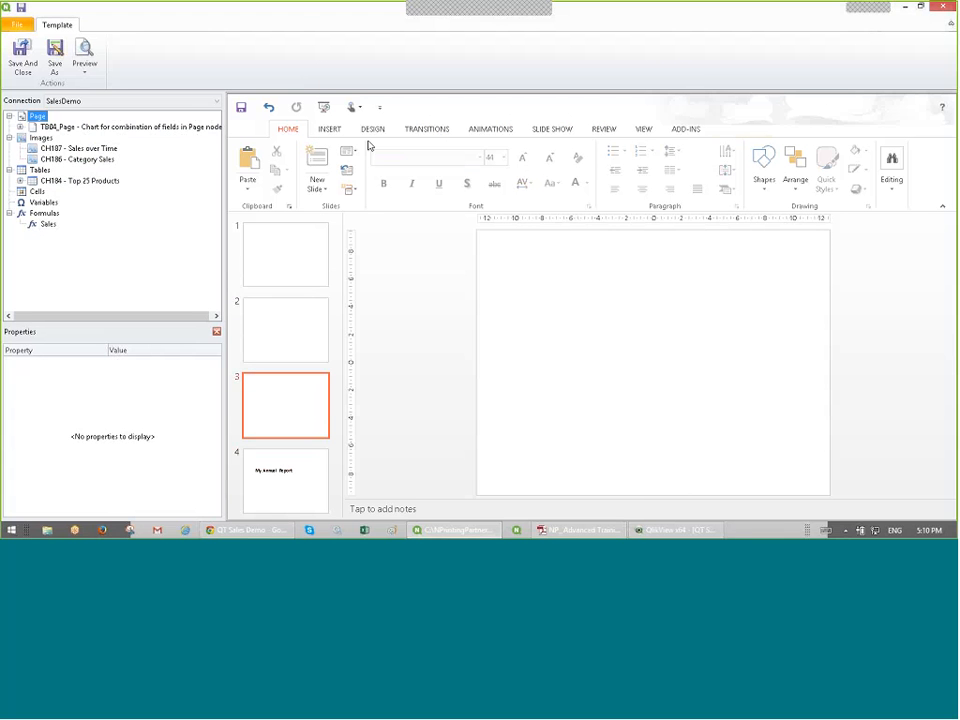
{"action": "left_click", "coordinate": [19, 128]}
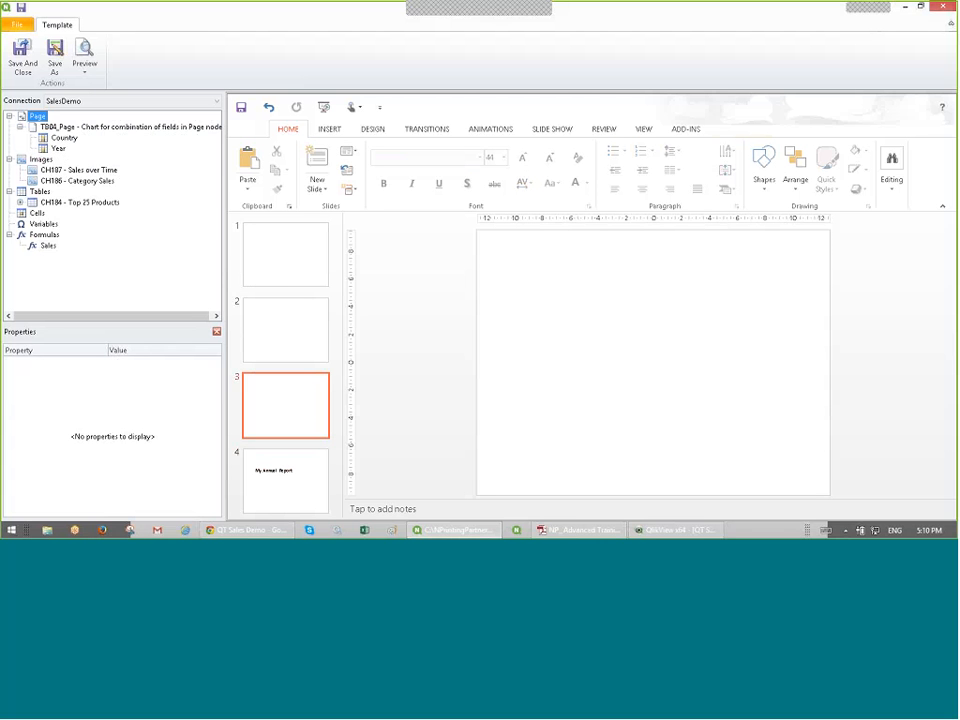
{"action": "left_click", "coordinate": [95, 129]}
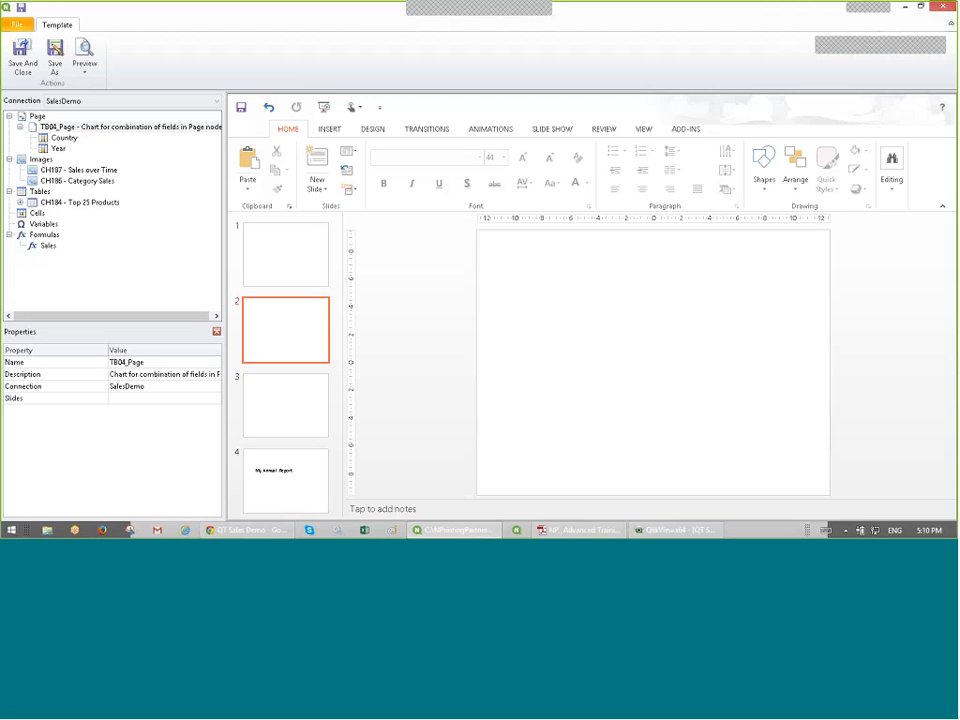
{"action": "right_click", "coordinate": [118, 132]}
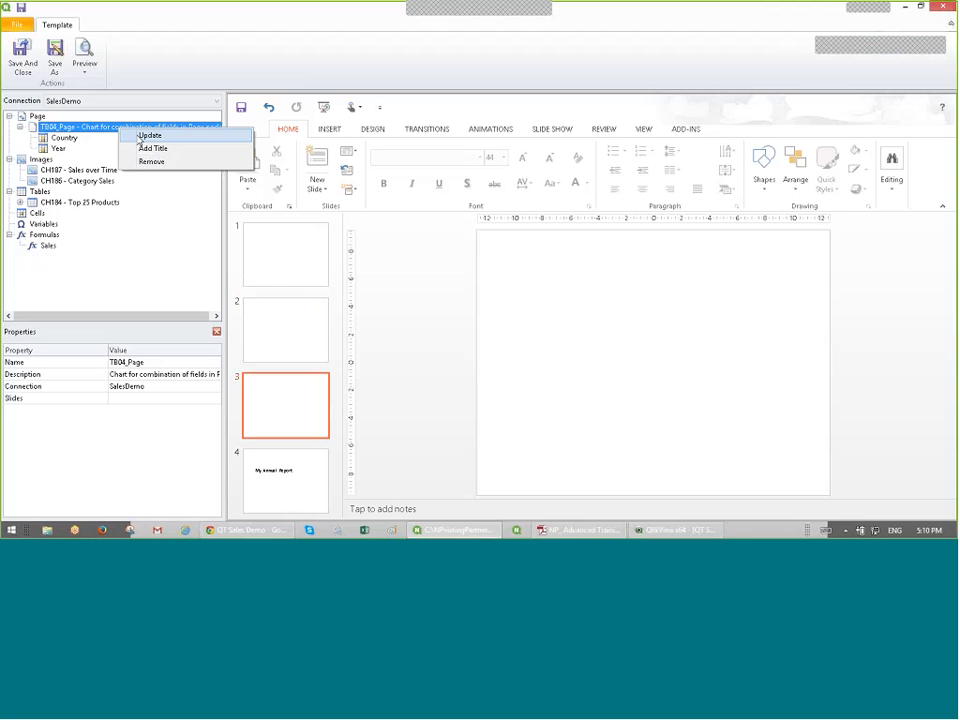
{"action": "left_click", "coordinate": [143, 162]}
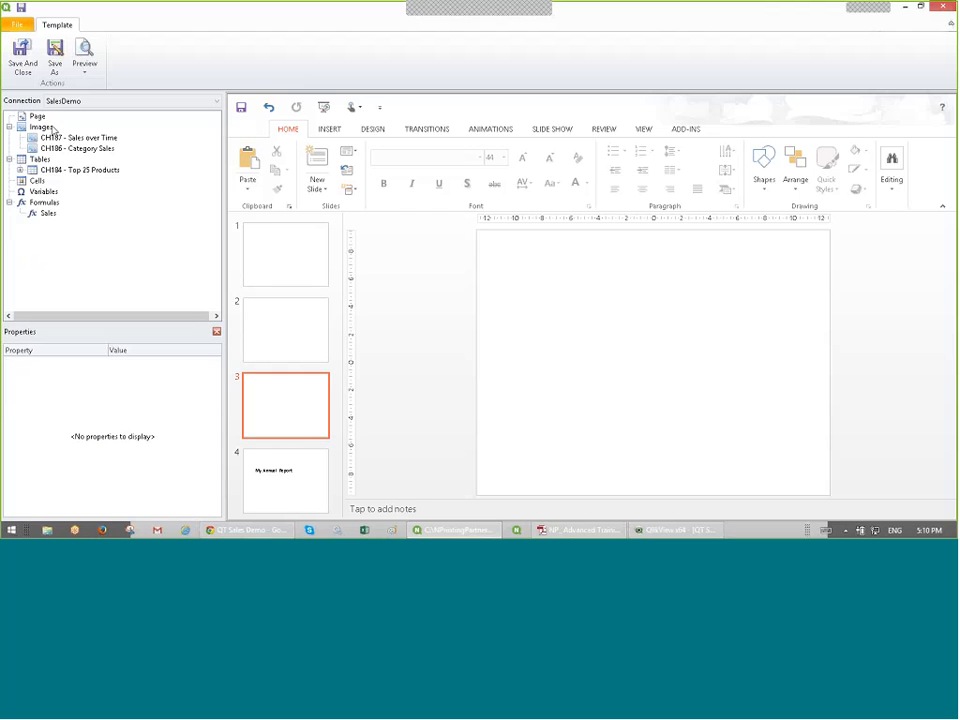
Step: Go to slide 2 and add the page object TB04, Chart for combination of fields in Page node, by searching for 04
{"action": "left_click", "coordinate": [272, 330]}
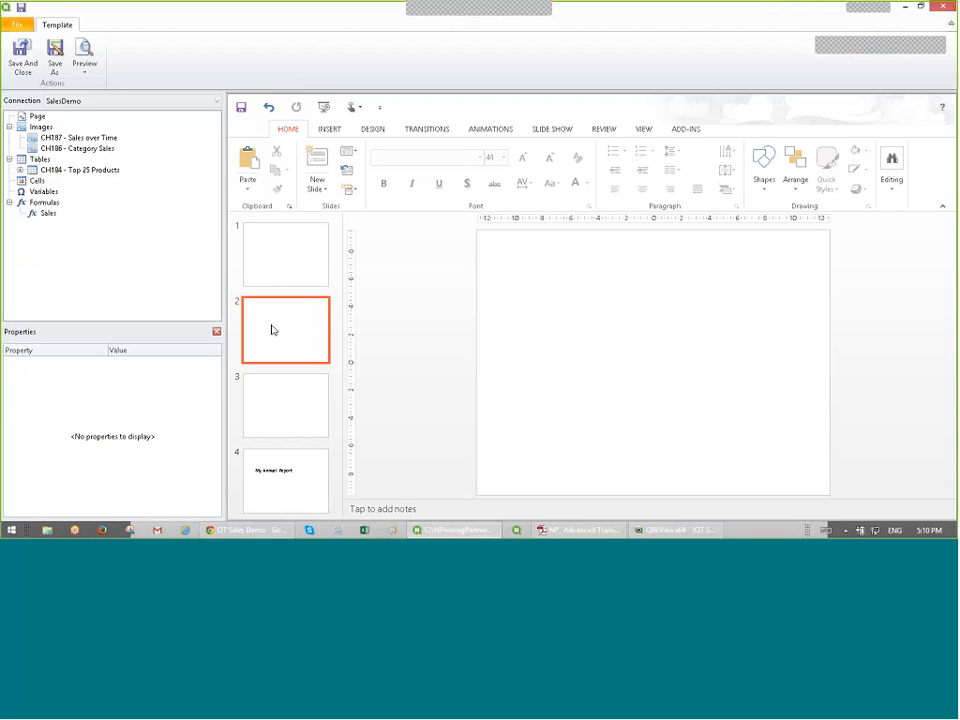
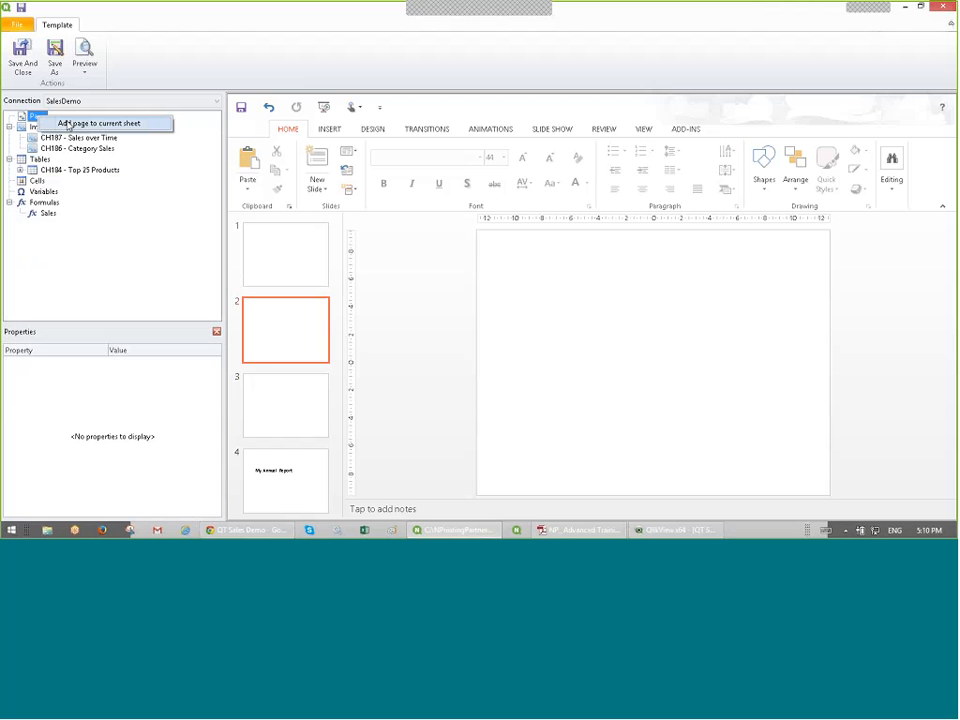
{"action": "left_click", "coordinate": [67, 125]}
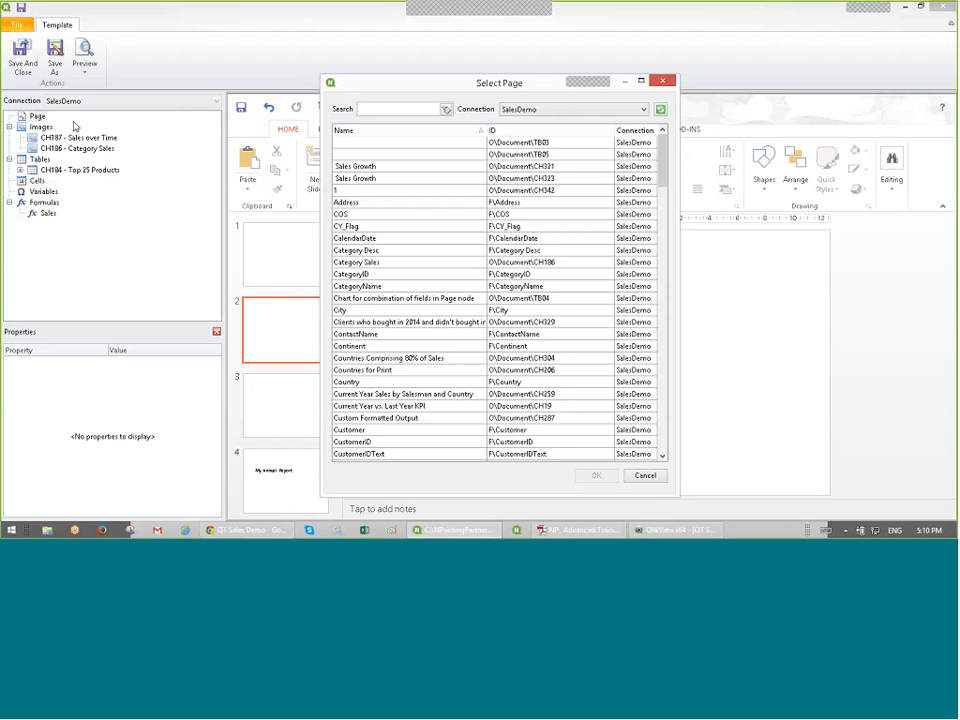
{"action": "type", "text": "04"}
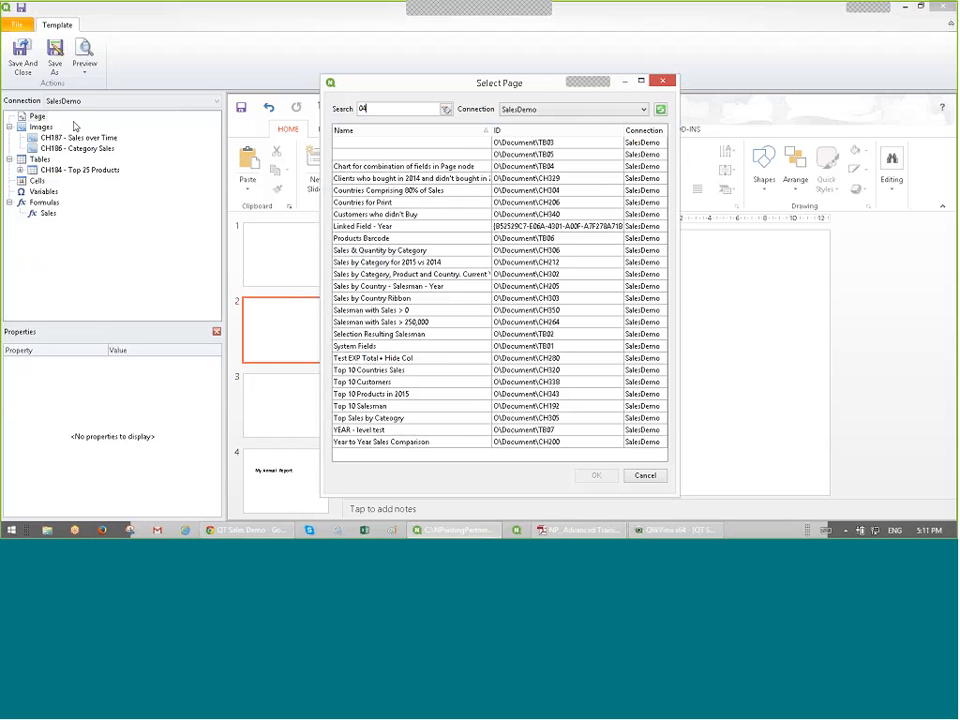
{"action": "double_click", "coordinate": [360, 143]}
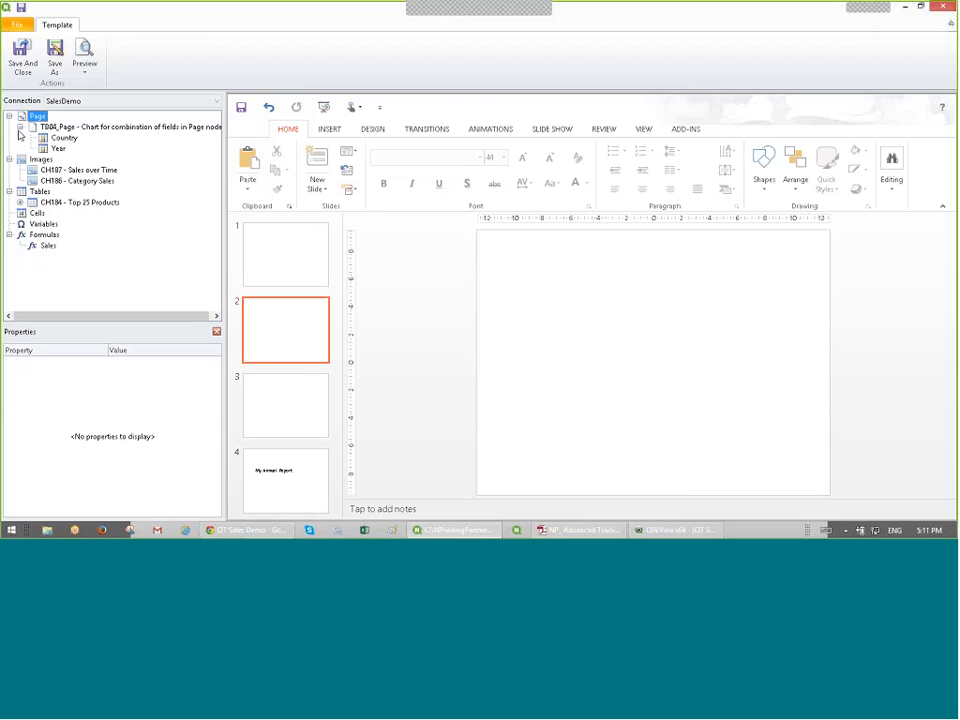
Step: Set the Slides property of TB04_Page to 2-3
{"action": "left_click", "coordinate": [64, 140]}
{"action": "left_click", "coordinate": [87, 128]}
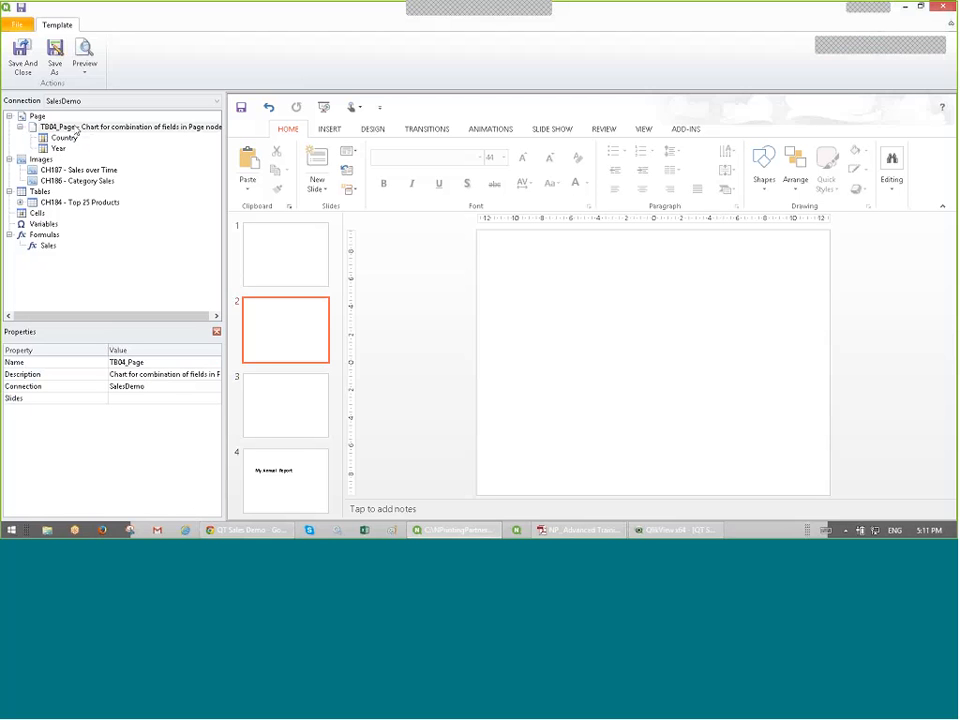
{"action": "left_click", "coordinate": [147, 399]}
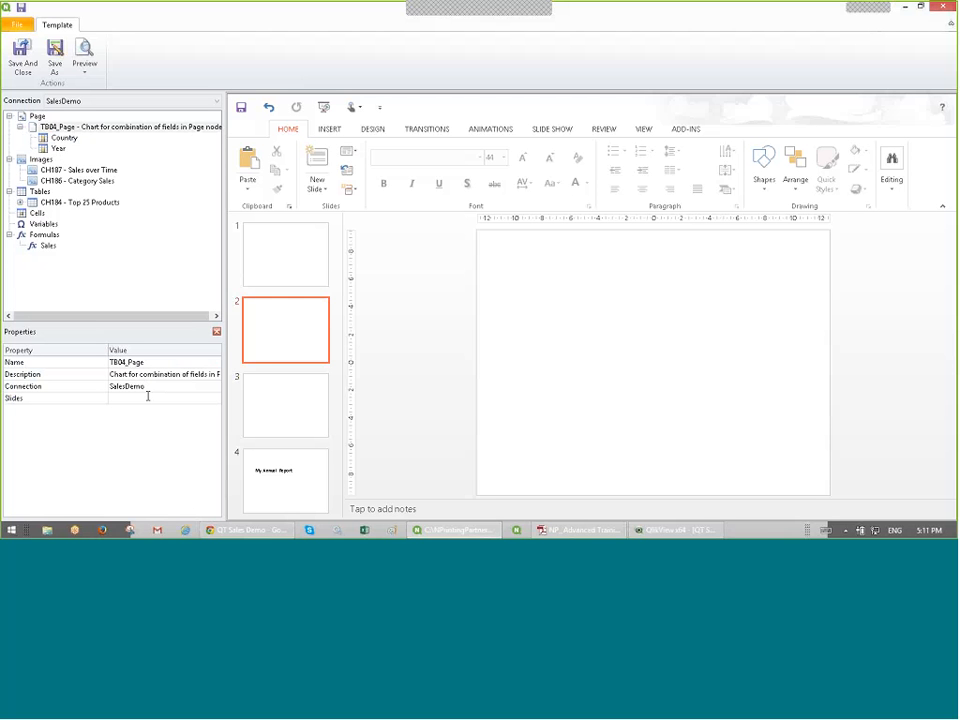
{"action": "type", "text": "2-"}
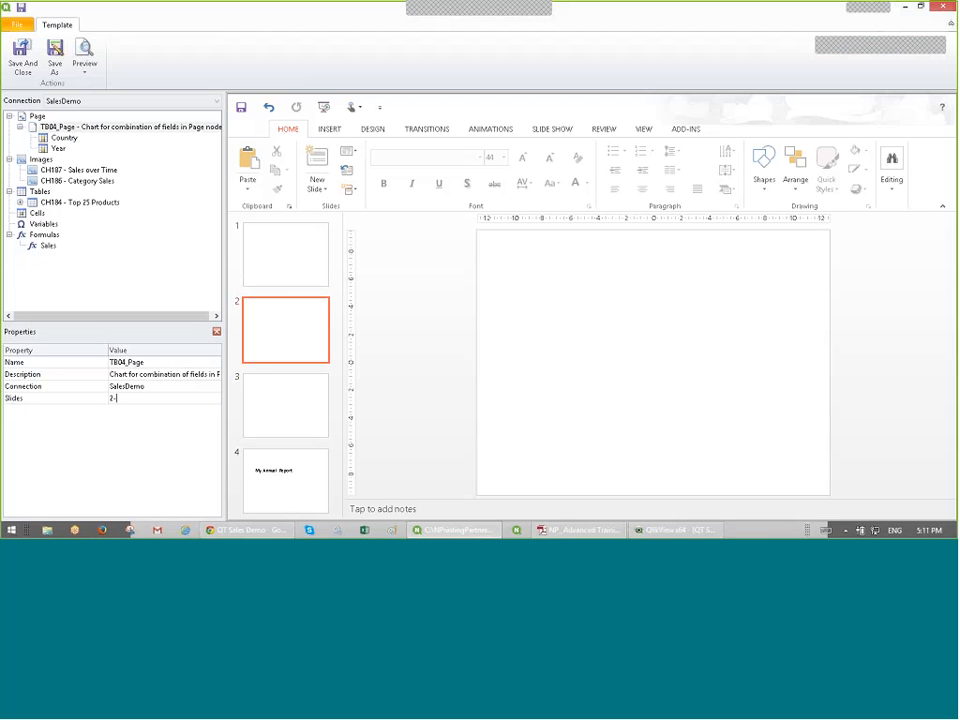
{"action": "type", "text": "3"}
{"action": "key", "text": "Return"}
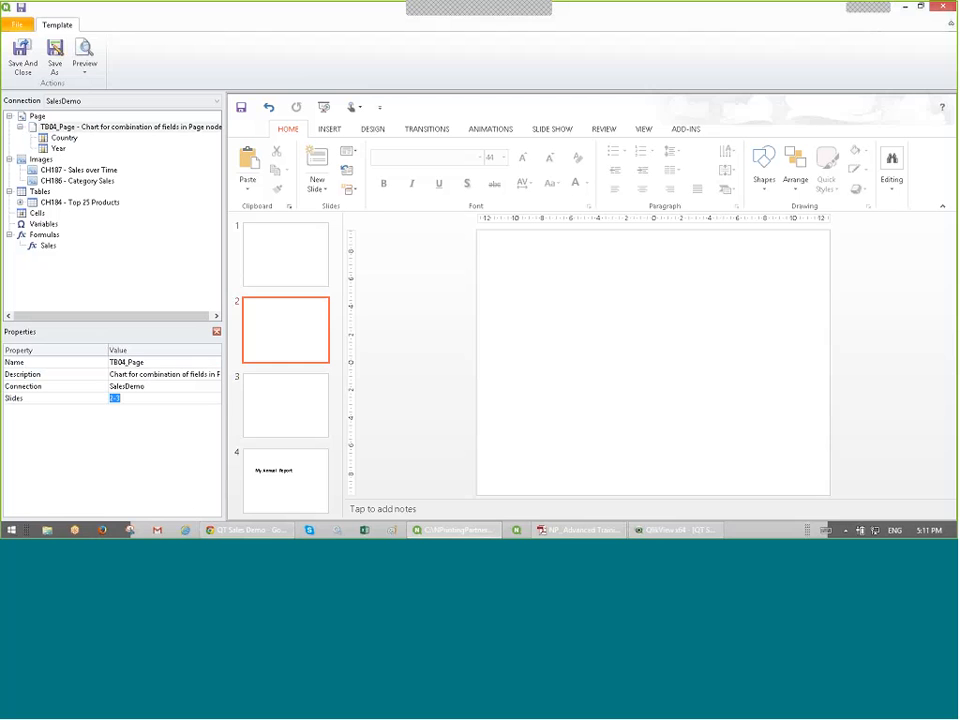
Step: Place the Country and Year fields of TB04_Page side by side near the top of slide 2
{"action": "left_click", "coordinate": [64, 137]}
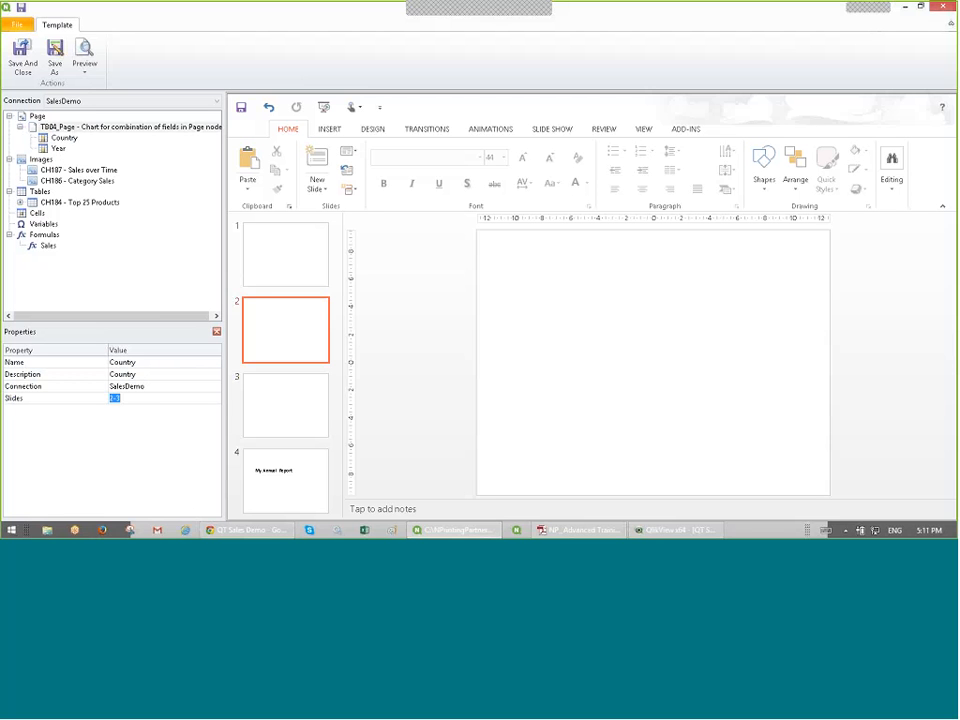
{"action": "mouse_move", "coordinate": [64, 137]}
{"action": "left_mouse_down"}
{"action": "mouse_move", "coordinate": [291, 209]}
{"action": "mouse_move", "coordinate": [581, 324]}
{"action": "left_mouse_up"}
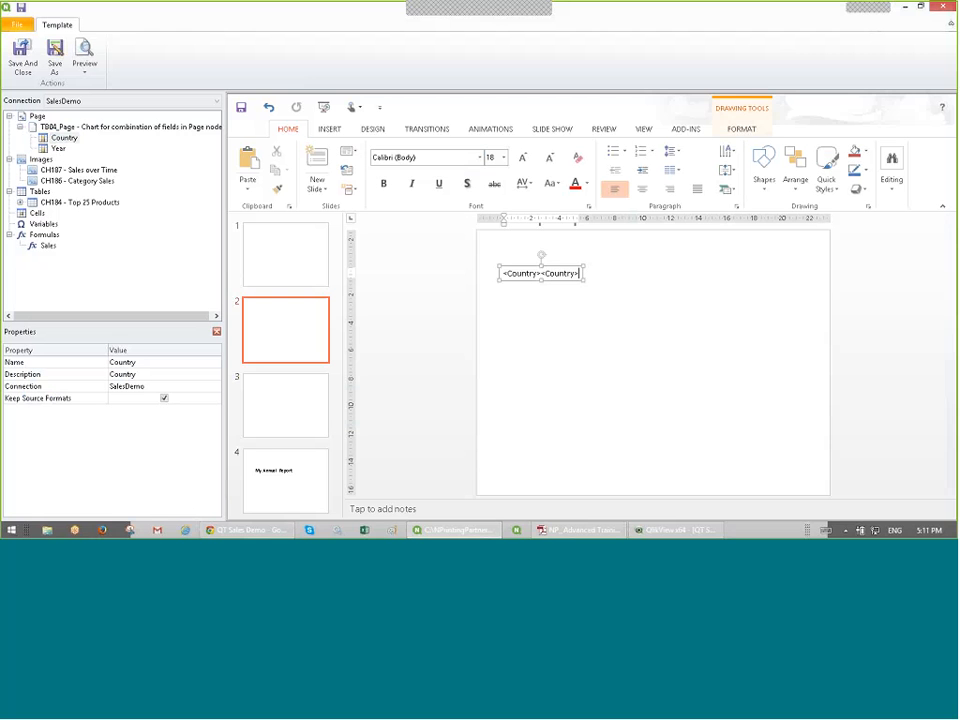
{"action": "left_click", "coordinate": [57, 149]}
{"action": "left_click_drag", "start_coordinate": [58, 149], "coordinate": [645, 285]}
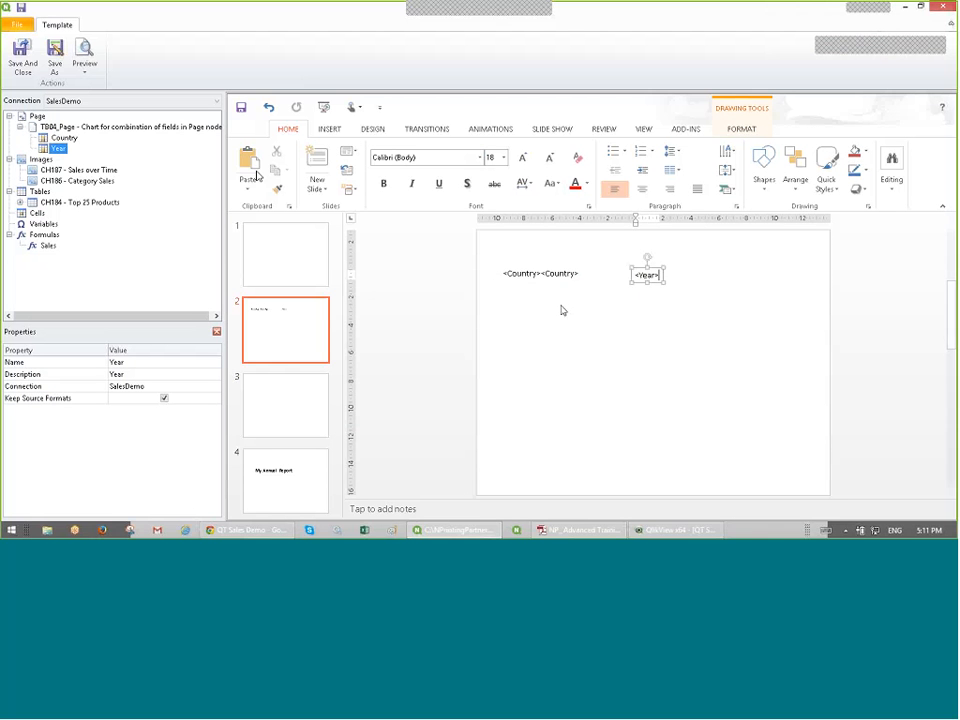
Step: Delete the box holding the doubled Country tag and place a single Country field in the slide's upper-left area
{"action": "left_click", "coordinate": [503, 276]}
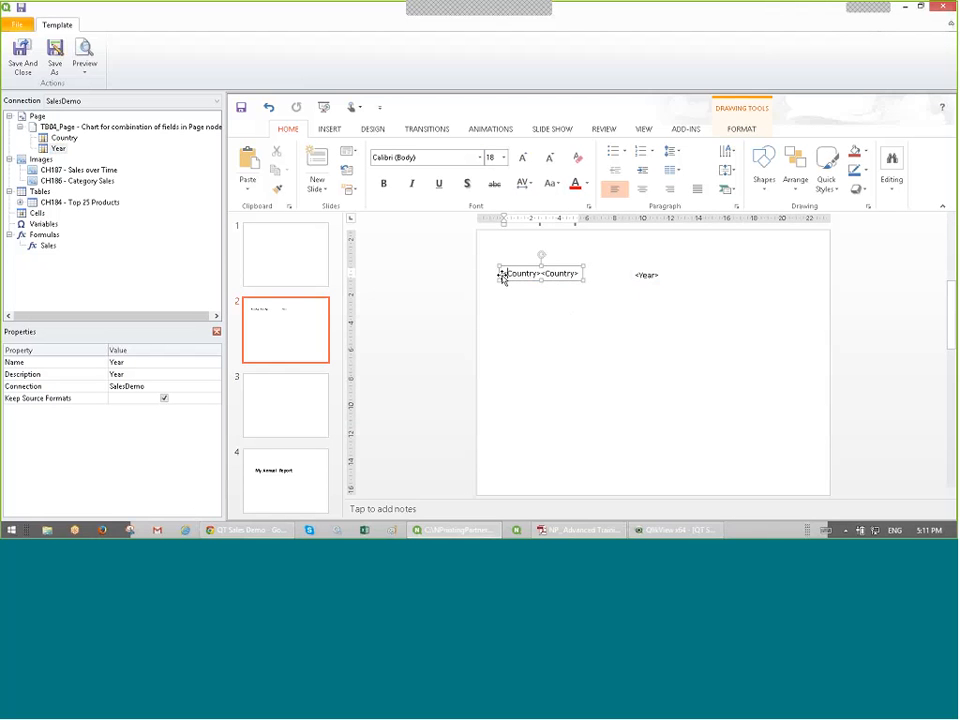
{"action": "left_click", "coordinate": [478, 343]}
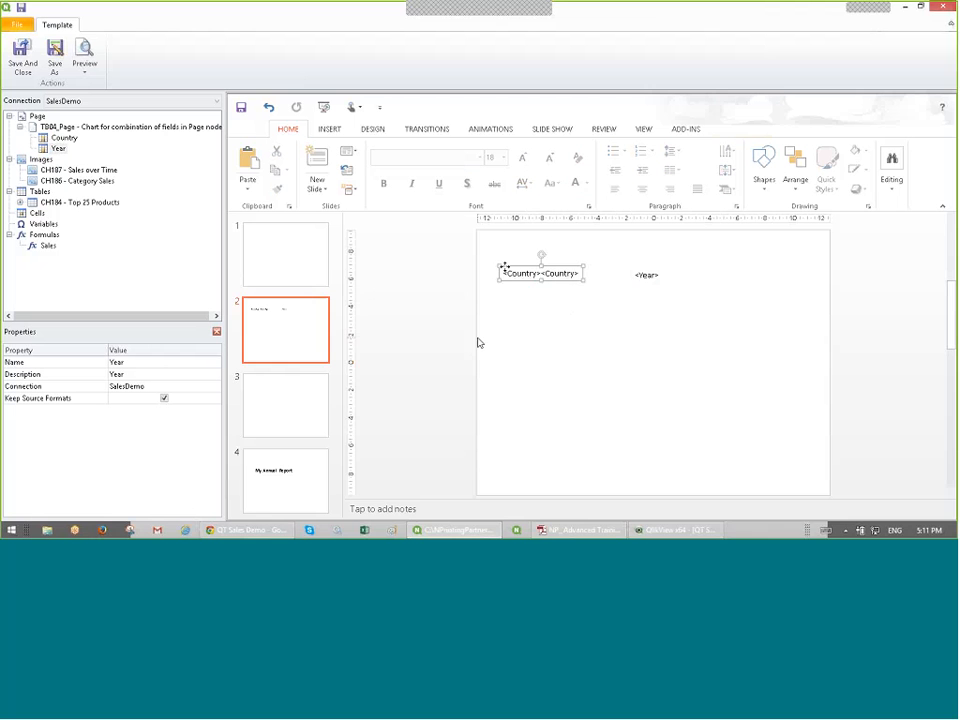
{"action": "key", "text": "Delete"}
{"action": "left_click_drag", "start_coordinate": [72, 140], "coordinate": [500, 266]}
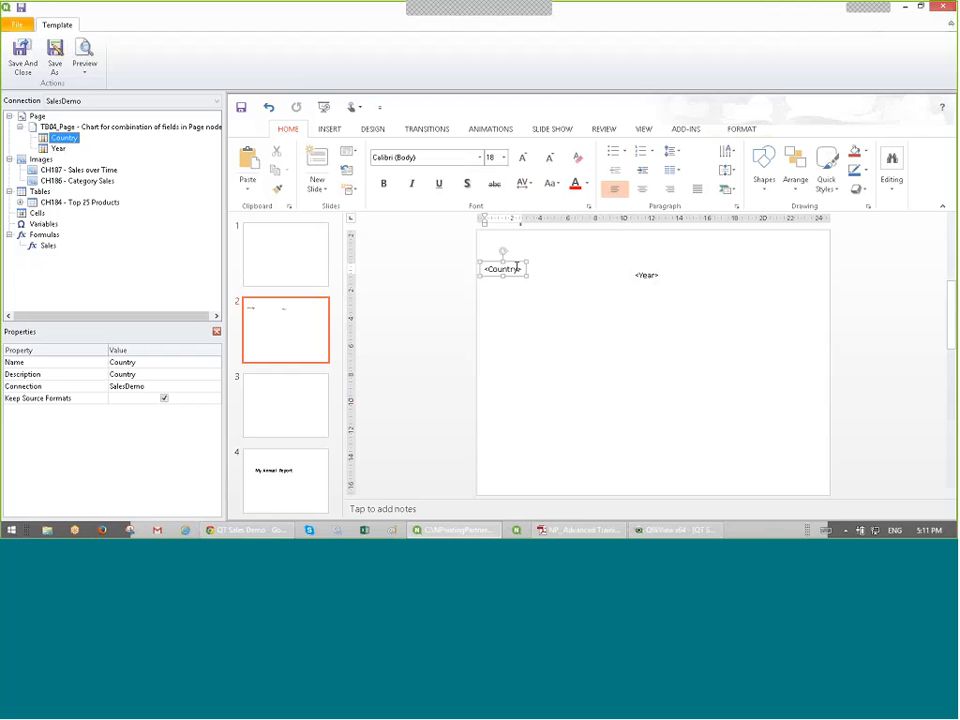
Step: Move the Country box toward the Year box, align both on the same line, and deselect it
{"action": "left_click", "coordinate": [500, 264]}
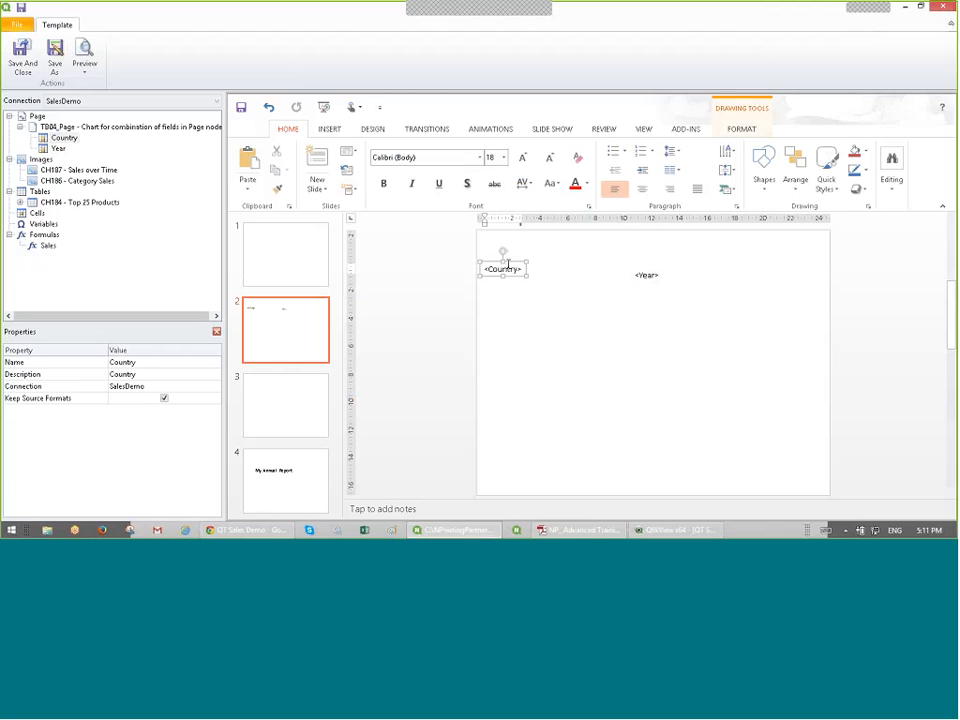
{"action": "left_click_drag", "start_coordinate": [508, 265], "coordinate": [551, 265]}
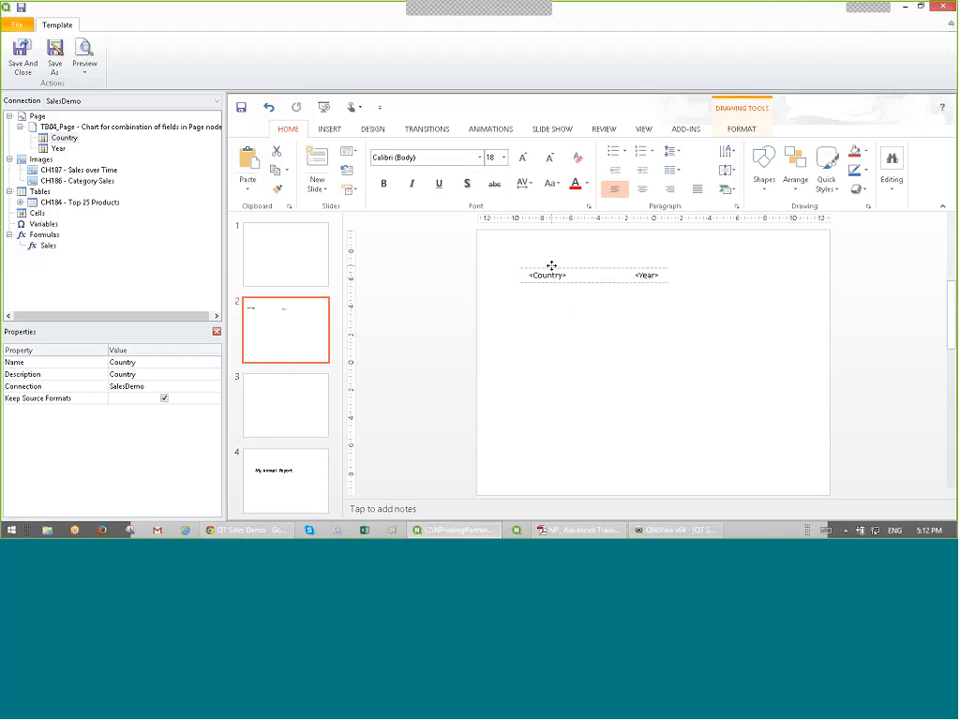
{"action": "left_click", "coordinate": [551, 265]}
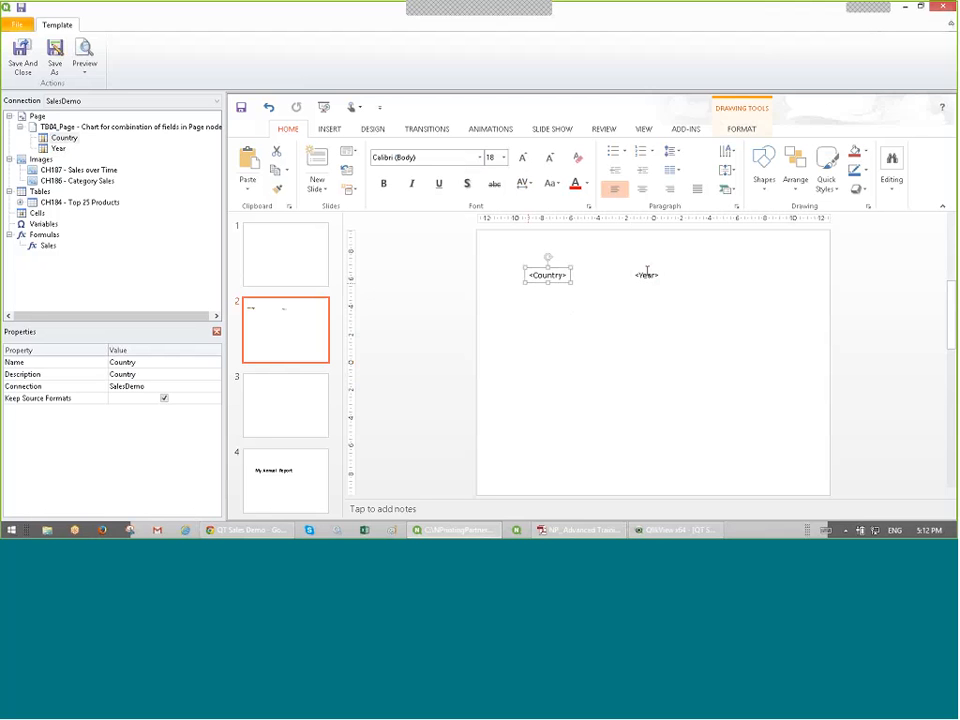
{"action": "left_click", "coordinate": [585, 281]}
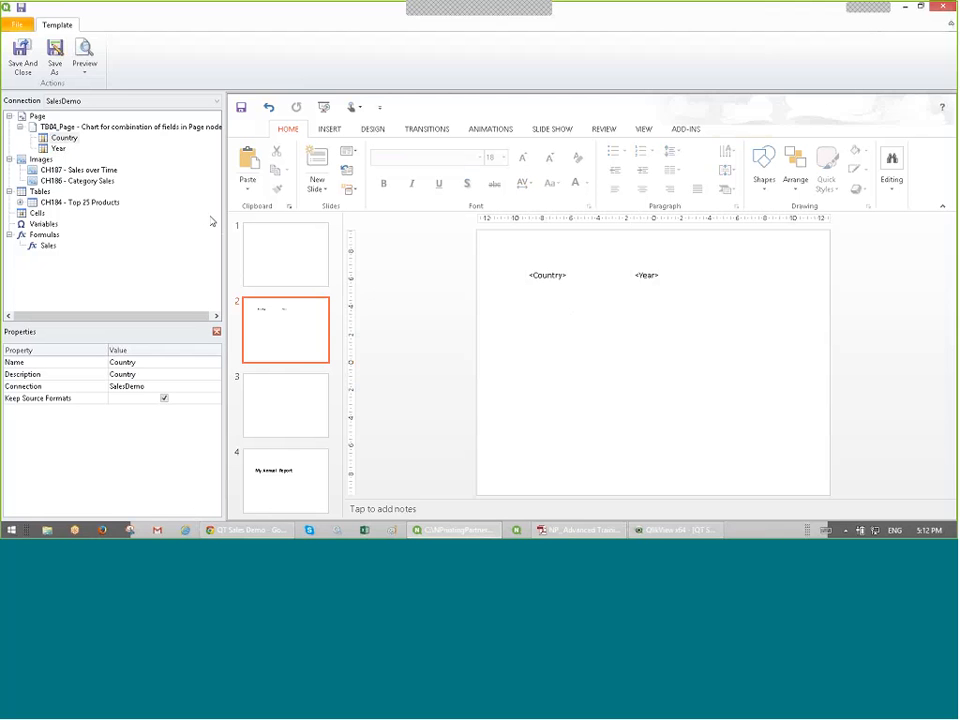
Step: Move the Country and Year boxes together up to the top centre of slide 2
{"action": "left_click_drag", "start_coordinate": [504, 249], "coordinate": [741, 328]}
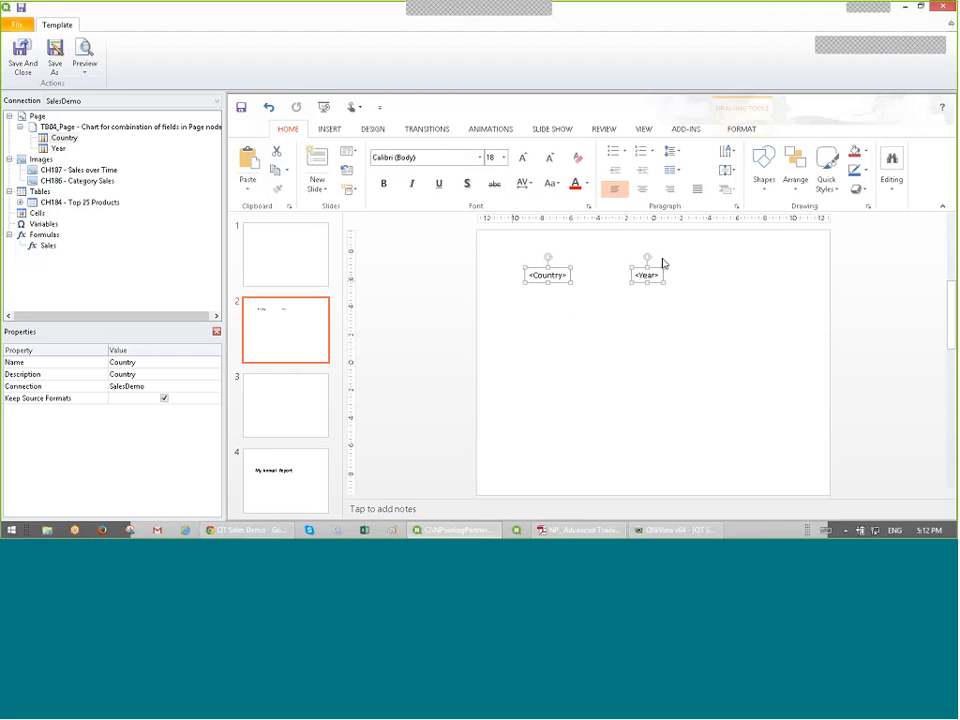
{"action": "mouse_move", "coordinate": [662, 261]}
{"action": "left_mouse_down"}
{"action": "mouse_move", "coordinate": [658, 244]}
{"action": "mouse_move", "coordinate": [714, 252]}
{"action": "left_mouse_up"}
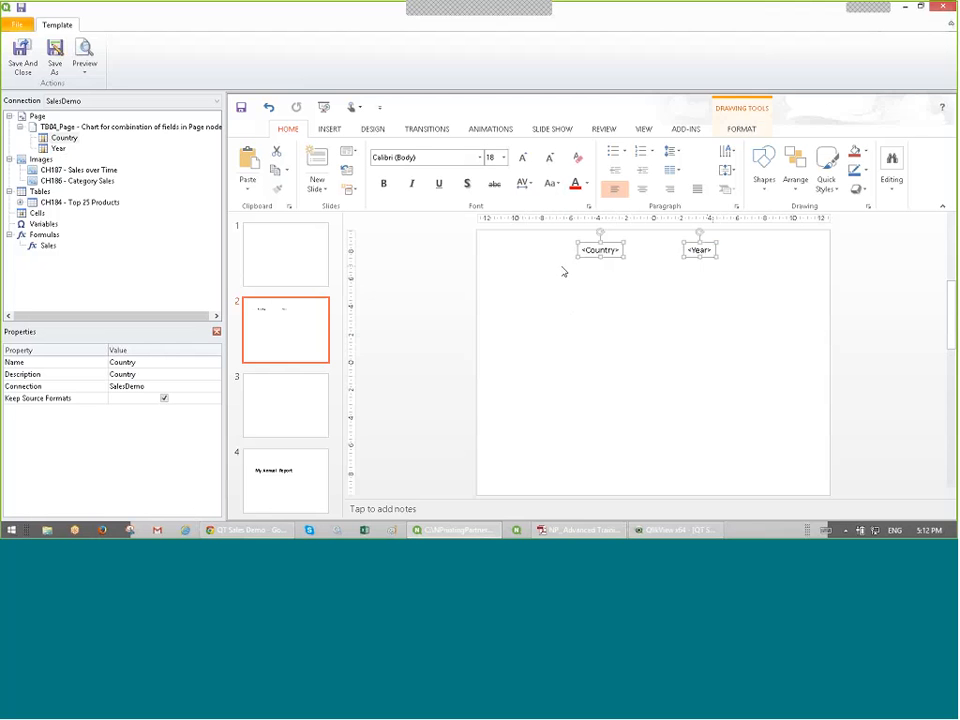
{"action": "left_click", "coordinate": [658, 270]}
Step: Copy the Country and Year boxes from slide 2 and paste them onto slide 3 using the destination theme
{"action": "left_click_drag", "start_coordinate": [549, 272], "coordinate": [761, 216]}
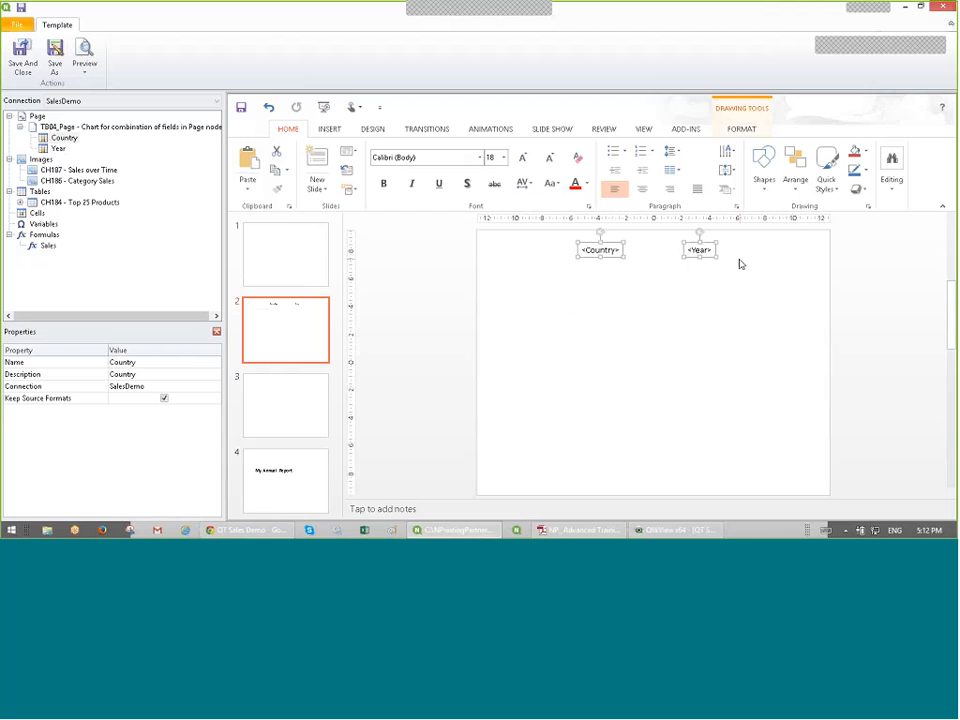
{"action": "right_click", "coordinate": [712, 254]}
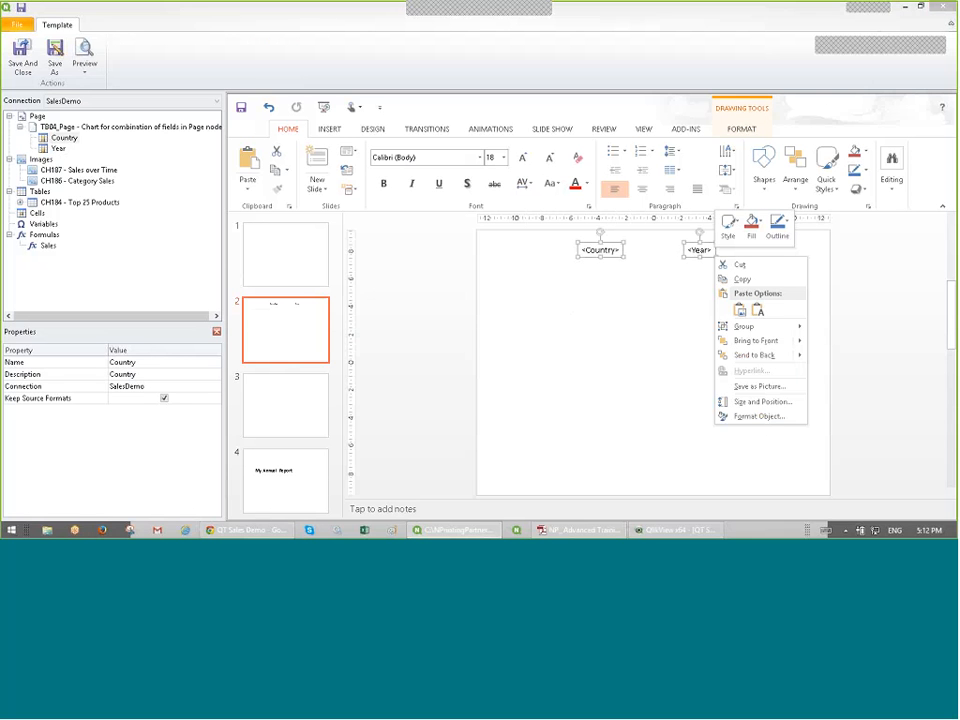
{"action": "left_click", "coordinate": [436, 369]}
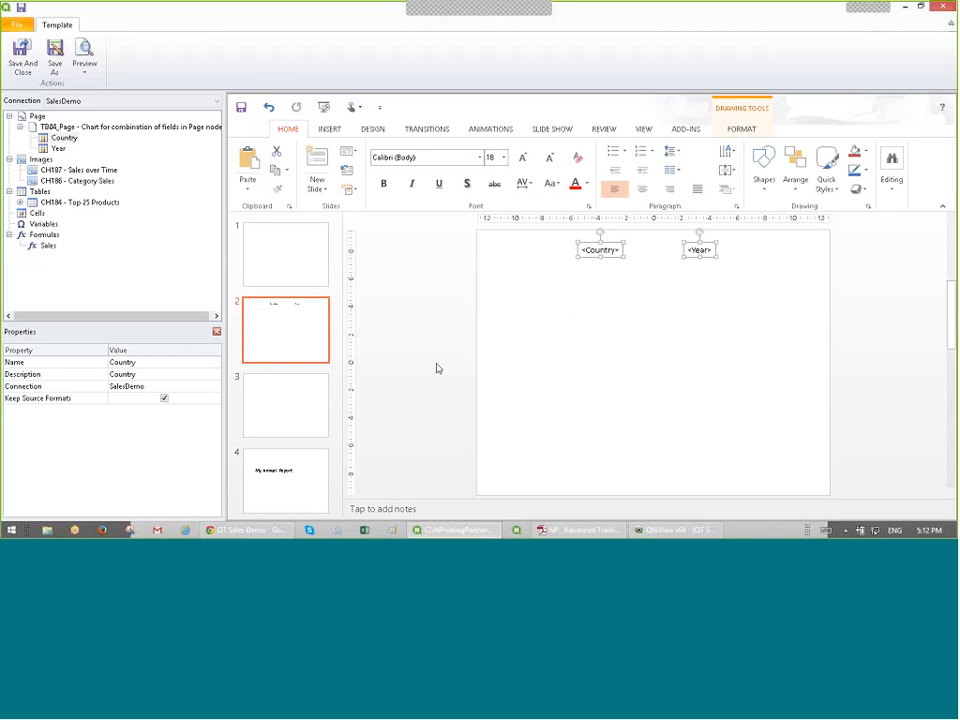
{"action": "left_click", "coordinate": [285, 412]}
{"action": "right_click", "coordinate": [572, 276]}
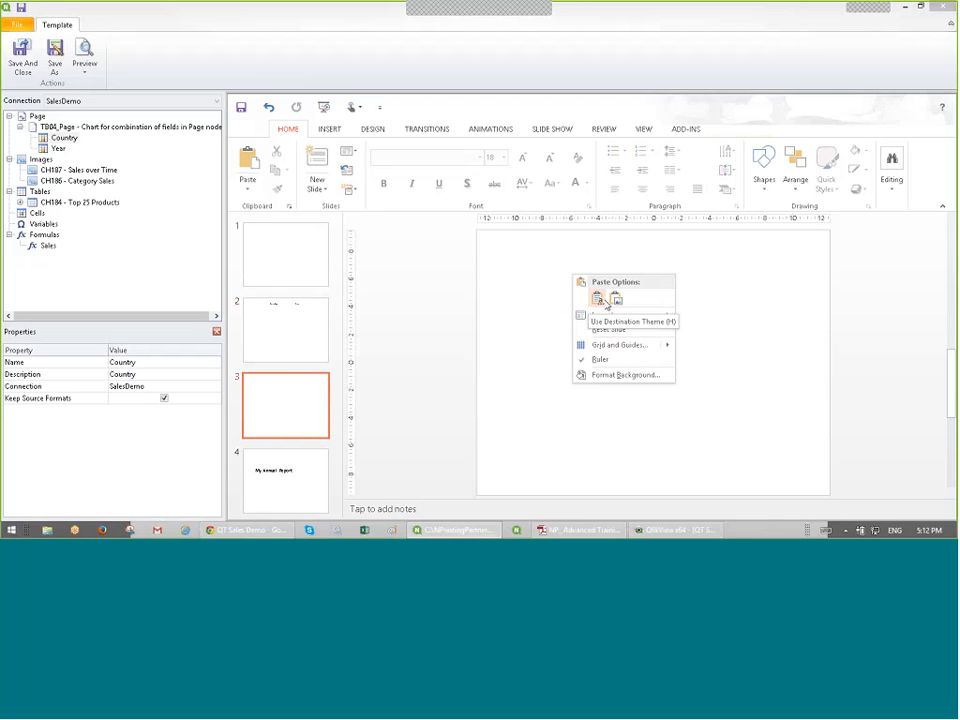
{"action": "left_click", "coordinate": [598, 299]}
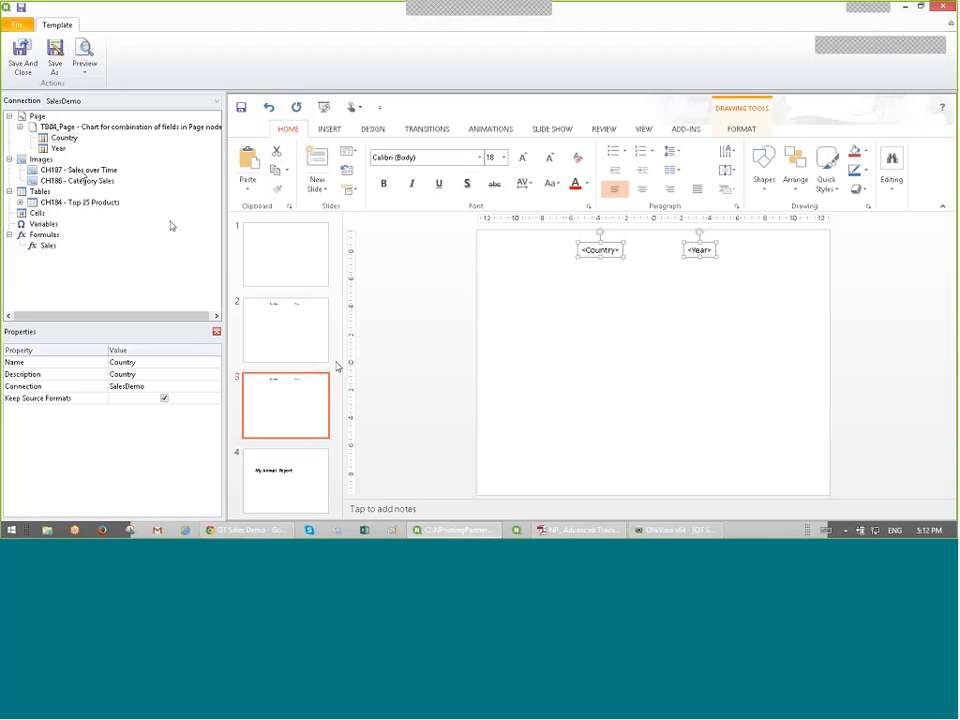
Step: Place the CH187 - Sales over Time and CH186 - Category Sales images side by side on slide 3, and return to slide 2
{"action": "left_click", "coordinate": [80, 171]}
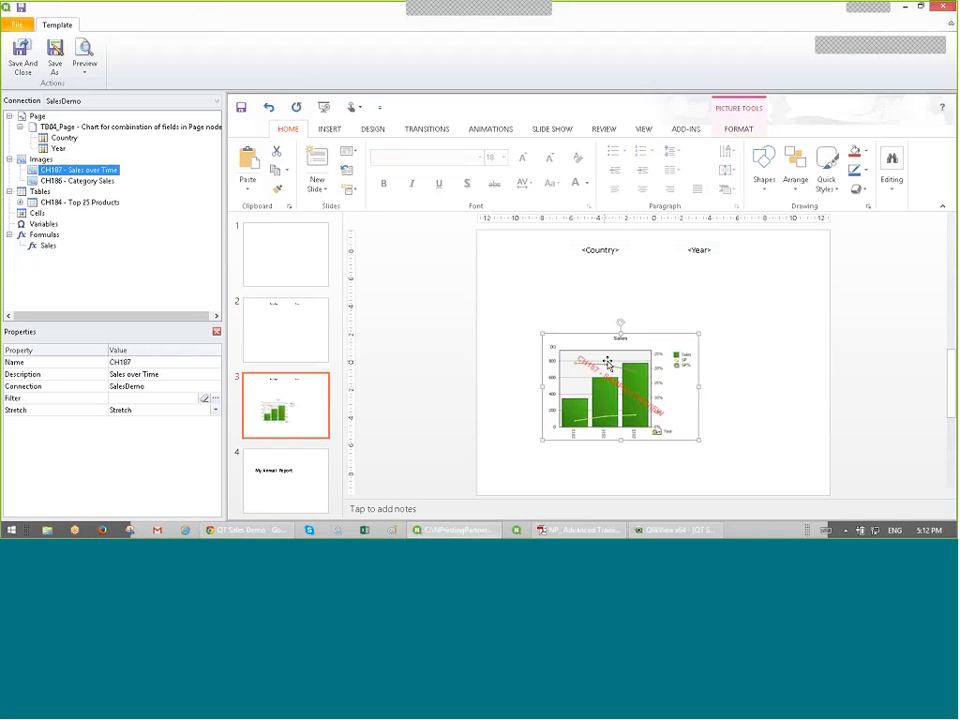
{"action": "left_click_drag", "start_coordinate": [583, 355], "coordinate": [540, 331]}
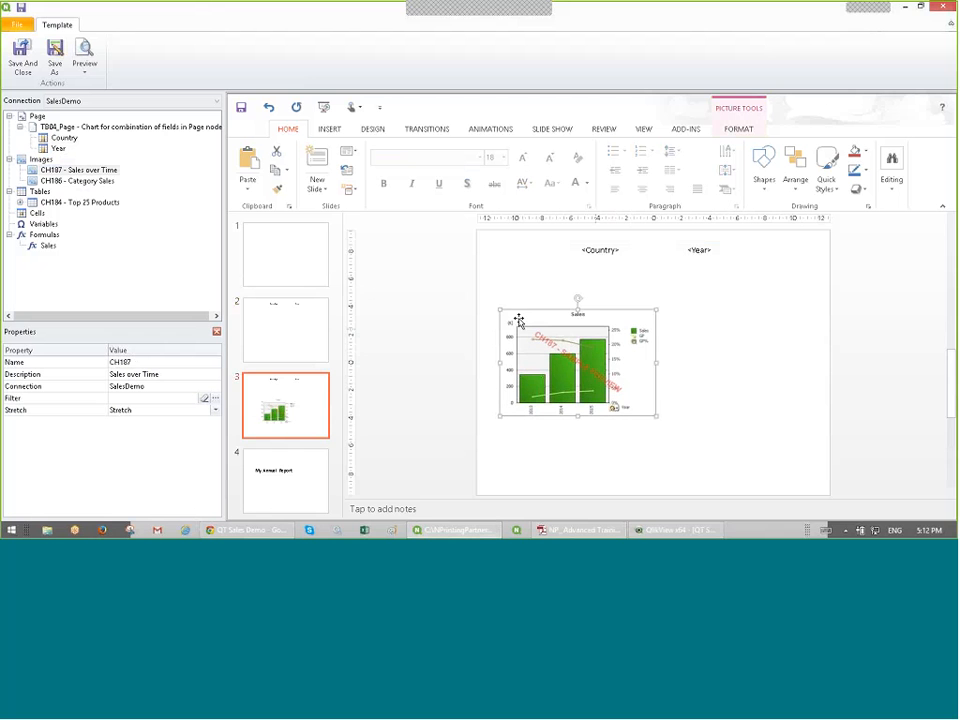
{"action": "mouse_move", "coordinate": [58, 181]}
{"action": "left_mouse_down"}
{"action": "mouse_move", "coordinate": [749, 322]}
{"action": "mouse_move", "coordinate": [808, 362]}
{"action": "mouse_move", "coordinate": [729, 370]}
{"action": "mouse_move", "coordinate": [751, 352]}
{"action": "left_mouse_up"}
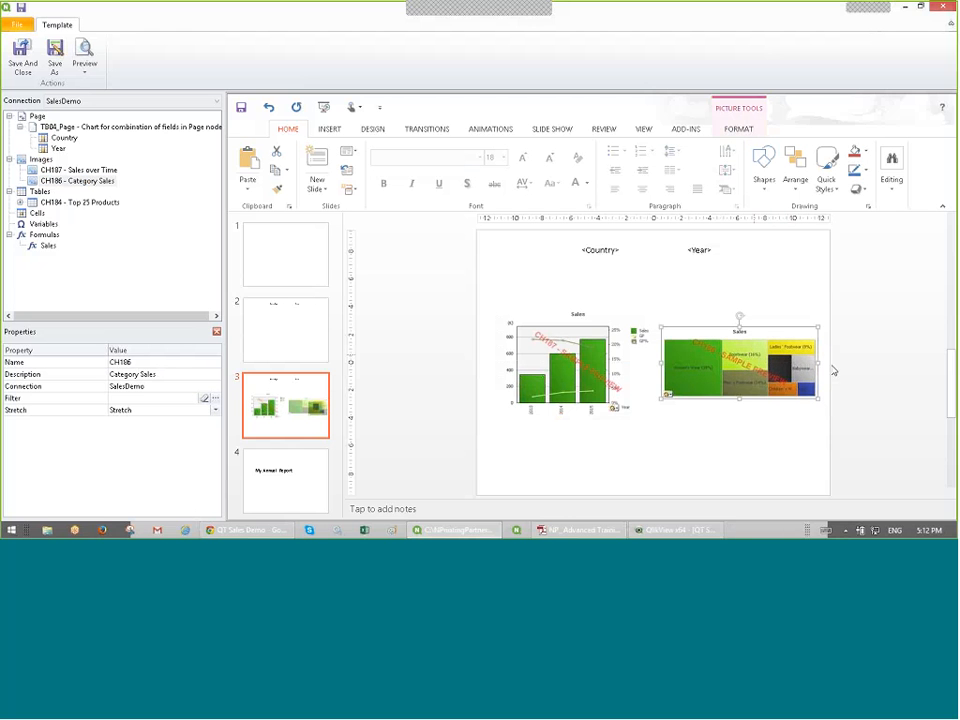
{"action": "left_click", "coordinate": [309, 477]}
{"action": "left_click", "coordinate": [313, 403]}
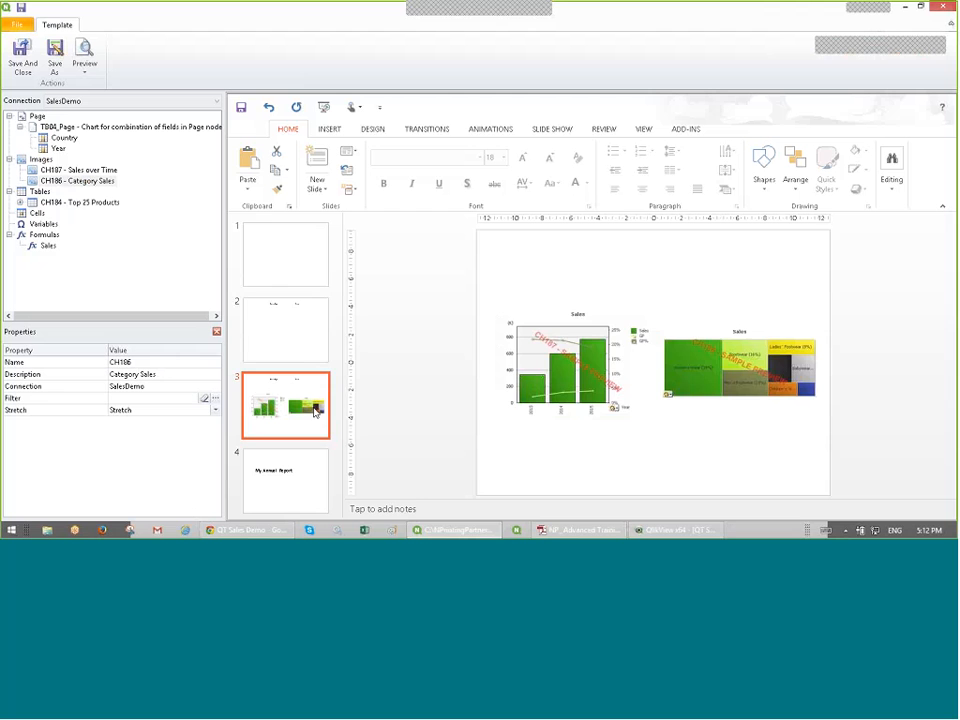
{"action": "left_click", "coordinate": [317, 328]}
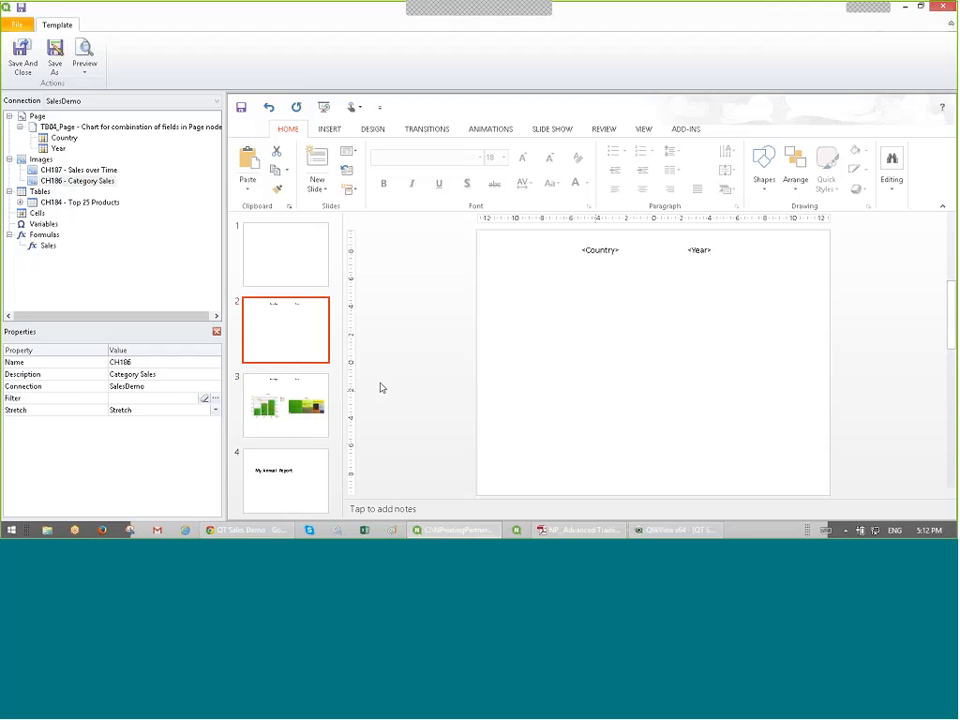
{"action": "left_click", "coordinate": [86, 203]}
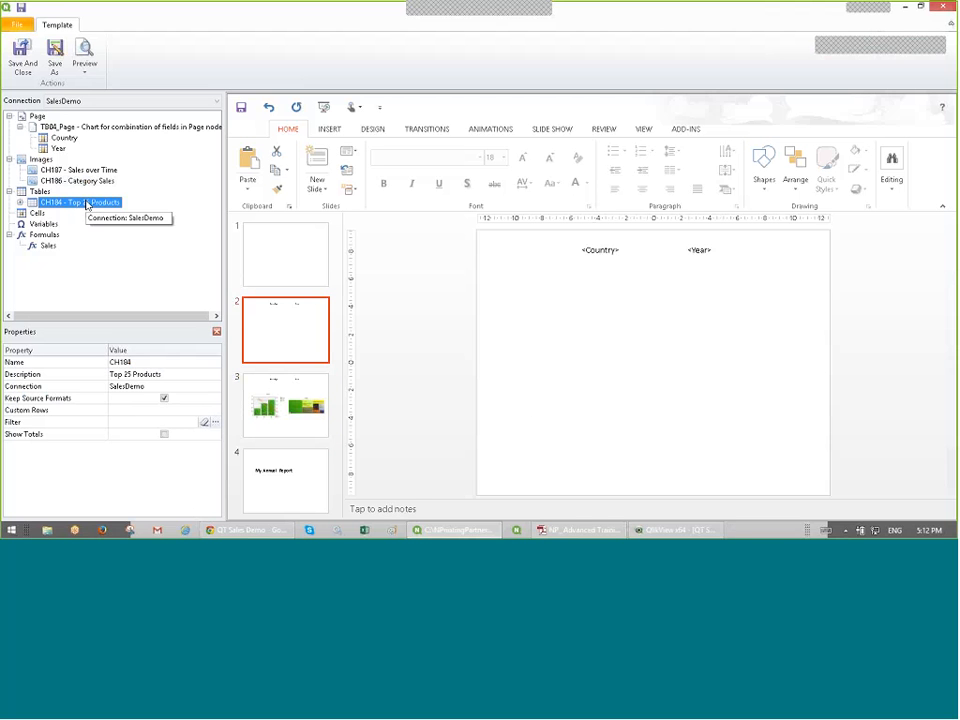
{"action": "mouse_move", "coordinate": [86, 205]}
{"action": "left_mouse_down"}
{"action": "mouse_move", "coordinate": [578, 256]}
{"action": "mouse_move", "coordinate": [628, 315]}
{"action": "left_mouse_up"}
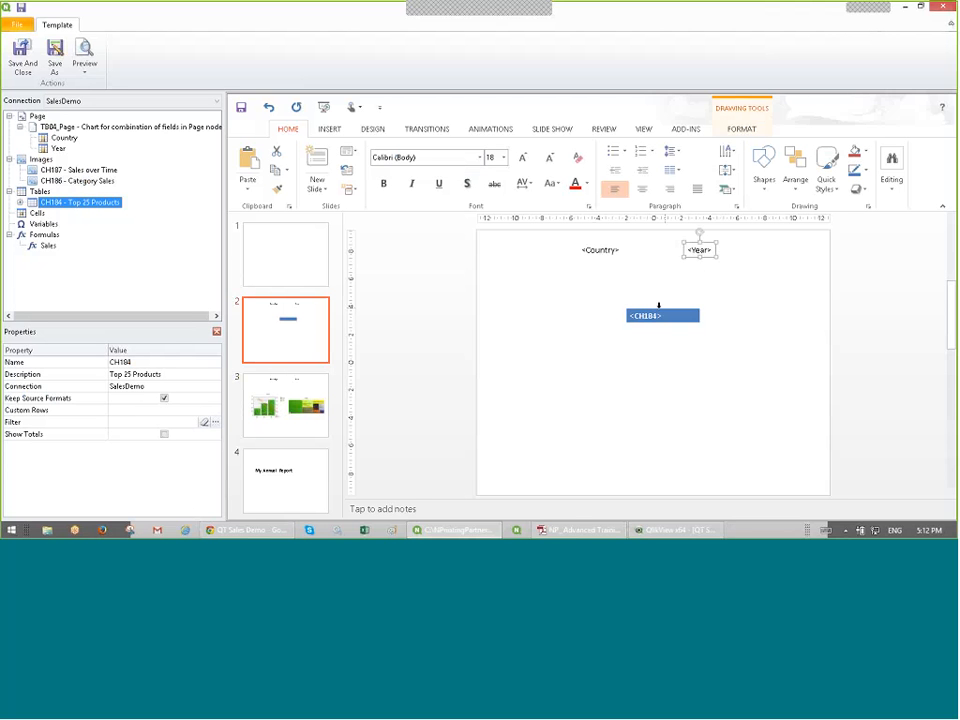
{"action": "left_click", "coordinate": [658, 312]}
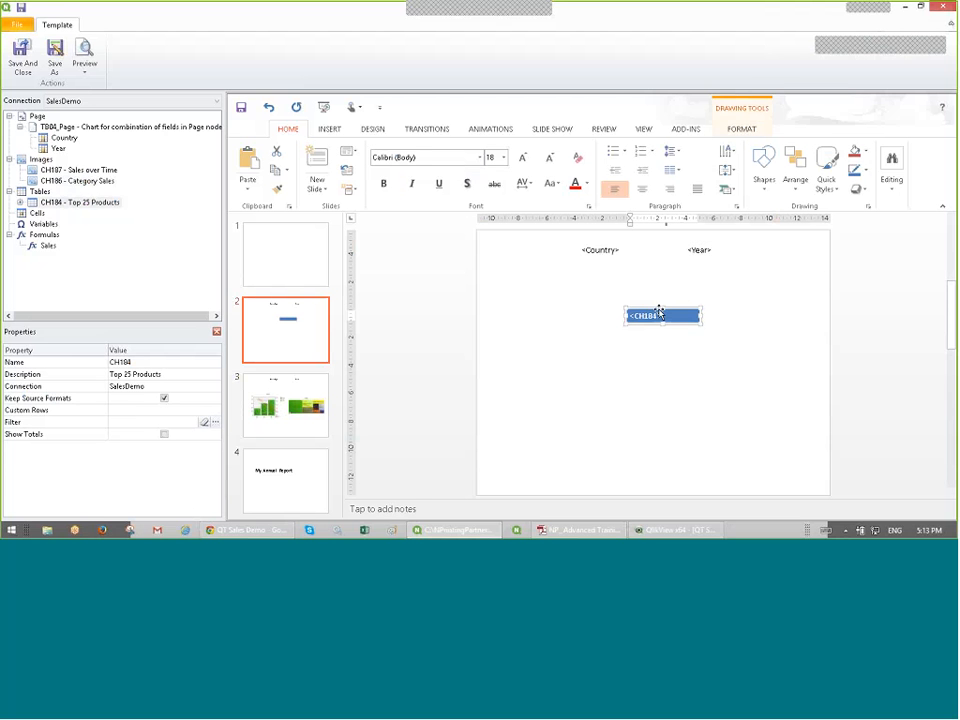
{"action": "right_click", "coordinate": [659, 311]}
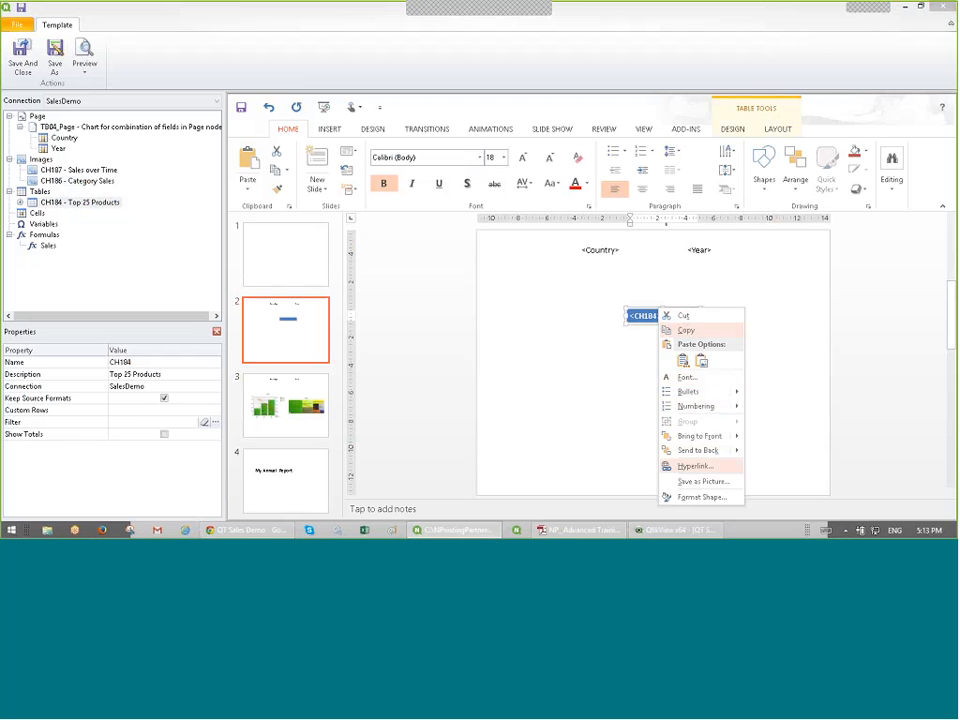
{"action": "left_click", "coordinate": [685, 316]}
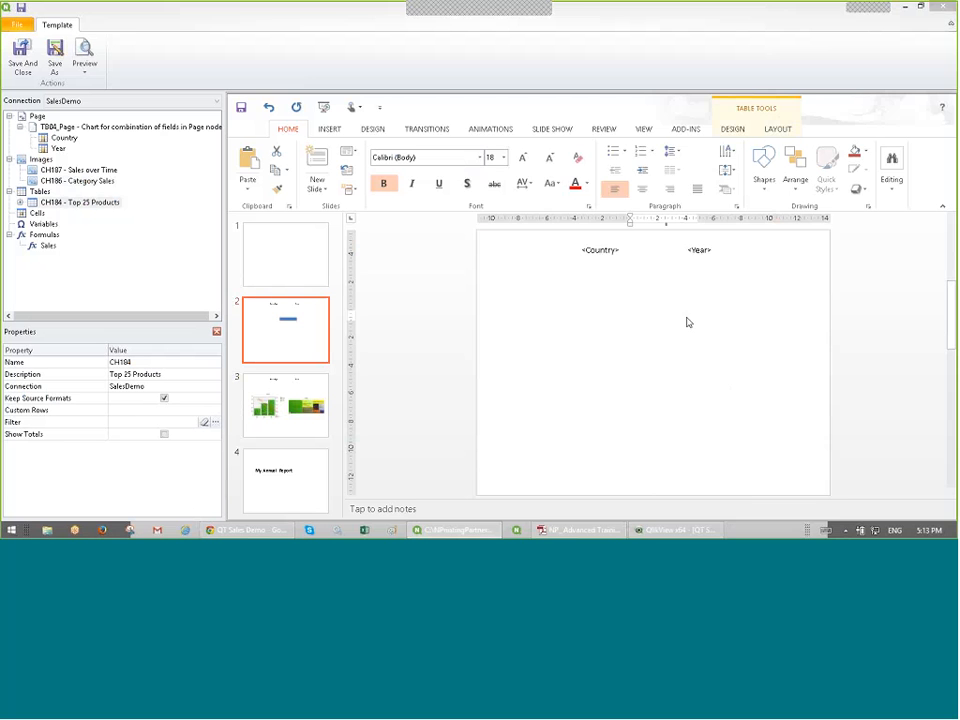
Step: Add the Top 25 Products object, found with 184, as an image and centre it beneath the Country and Year boxes on slide 2
{"action": "right_click", "coordinate": [57, 160]}
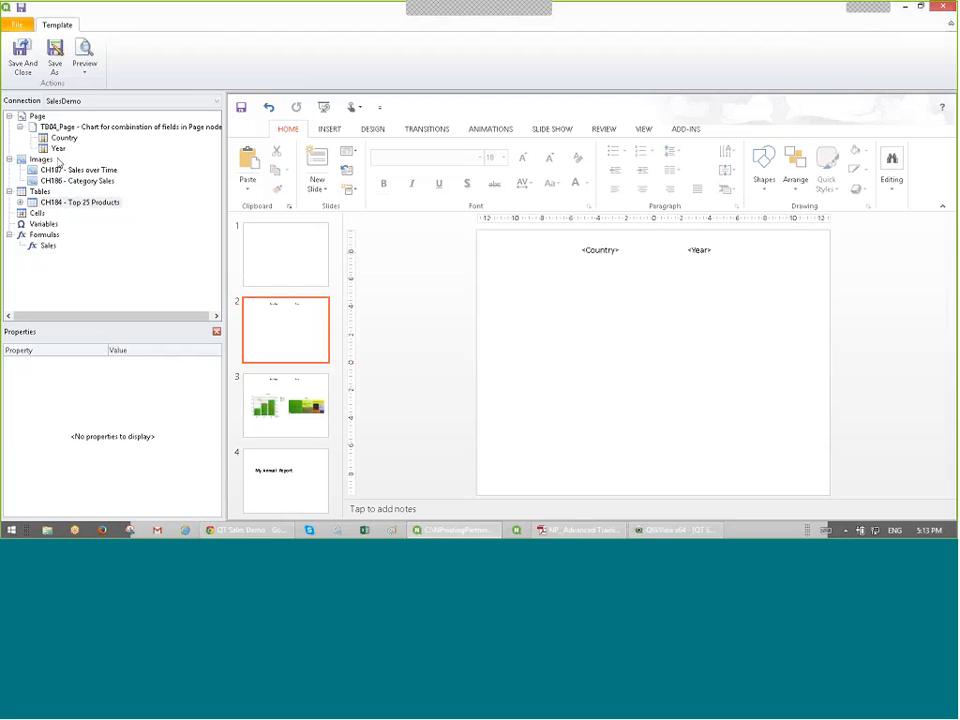
{"action": "left_click", "coordinate": [87, 169]}
{"action": "type", "text": "184"}
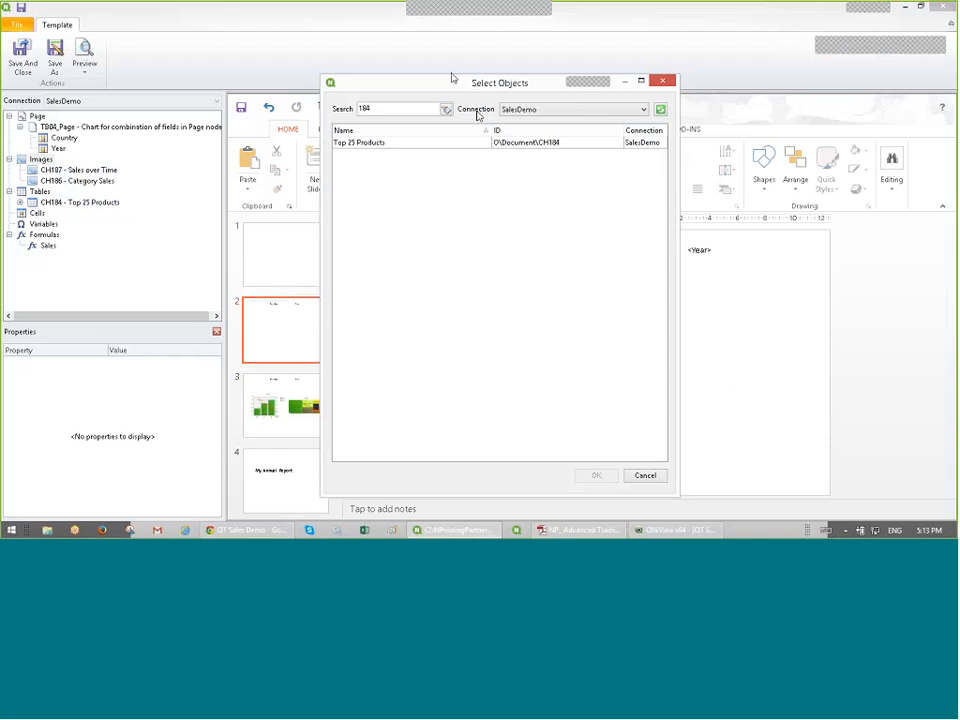
{"action": "double_click", "coordinate": [467, 143]}
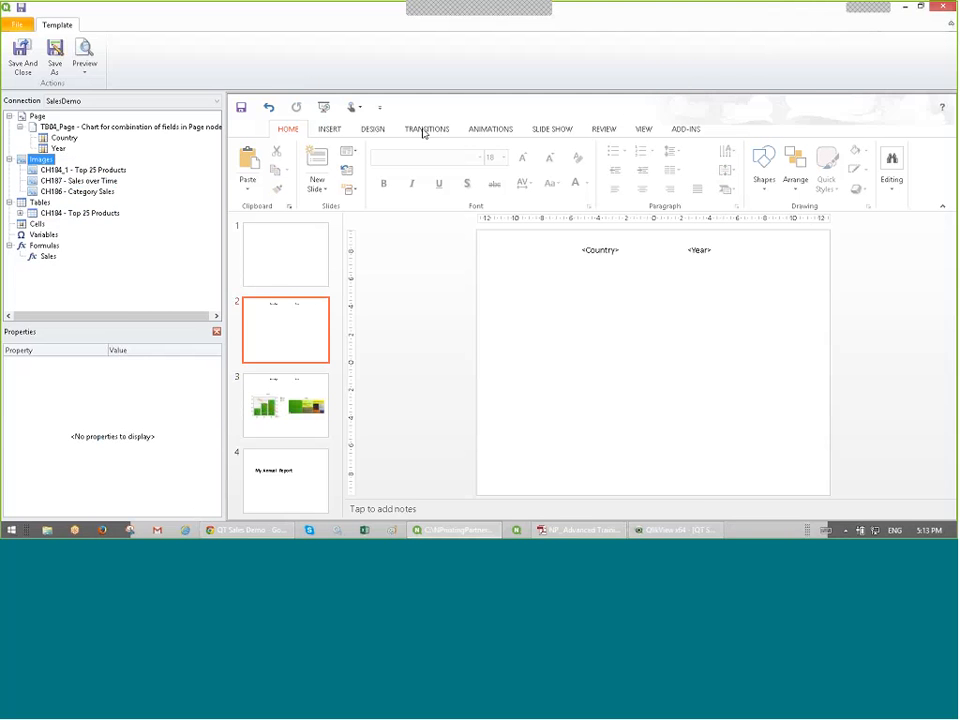
{"action": "left_click", "coordinate": [561, 328]}
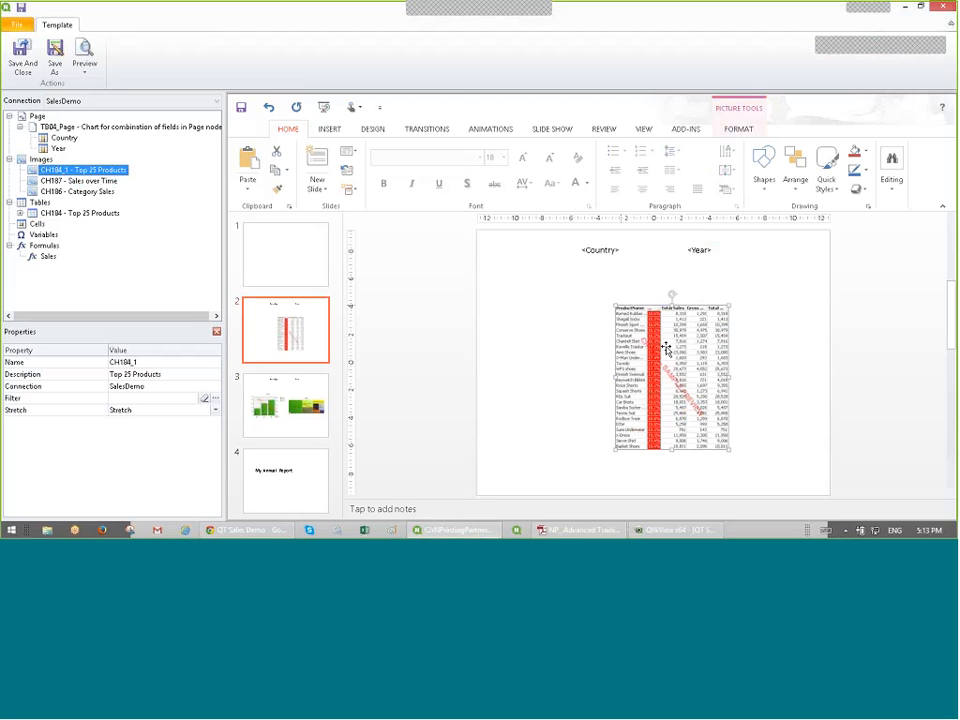
{"action": "left_click_drag", "start_coordinate": [666, 347], "coordinate": [650, 318]}
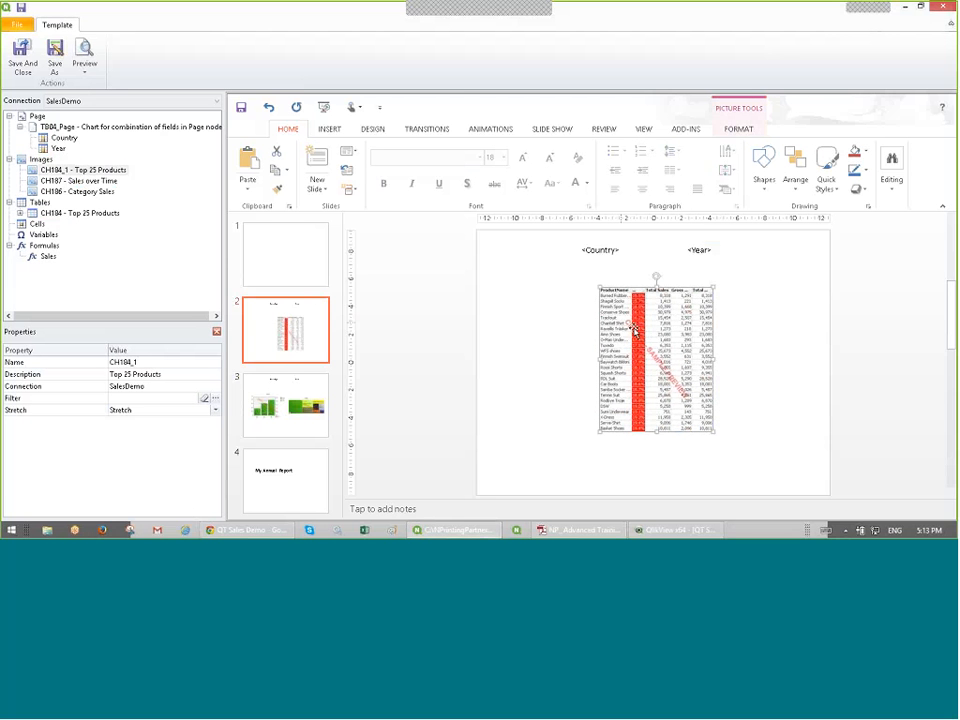
Step: Cut the "My Annual Report" title from slide 4, paste it onto slide 1 and move it up toward the slide's top
{"action": "left_click", "coordinate": [316, 271]}
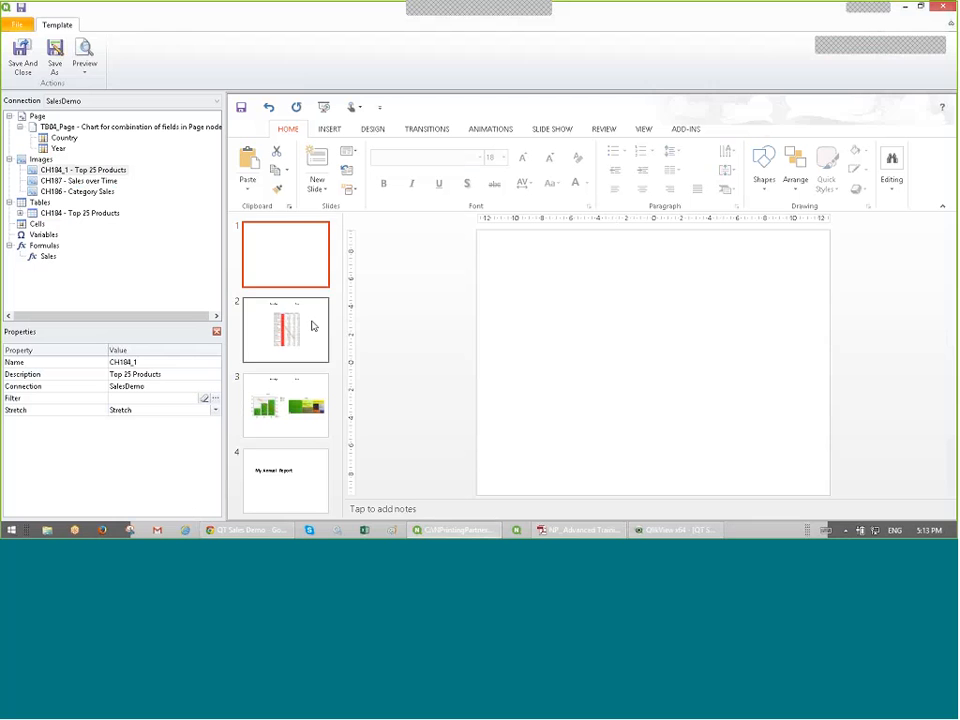
{"action": "left_click", "coordinate": [313, 477]}
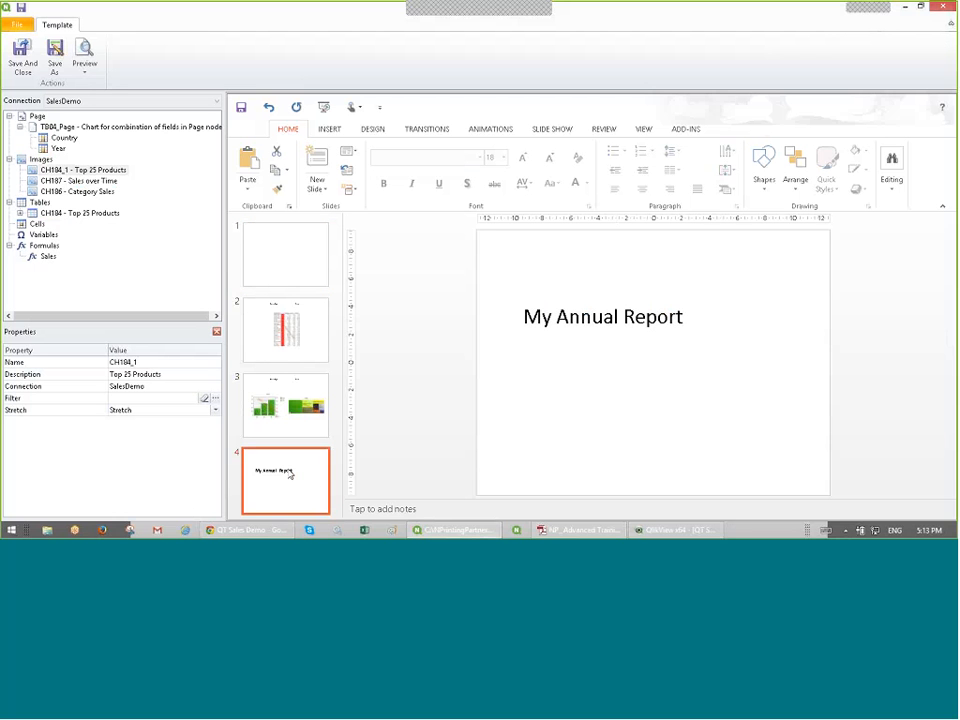
{"action": "left_click", "coordinate": [677, 318]}
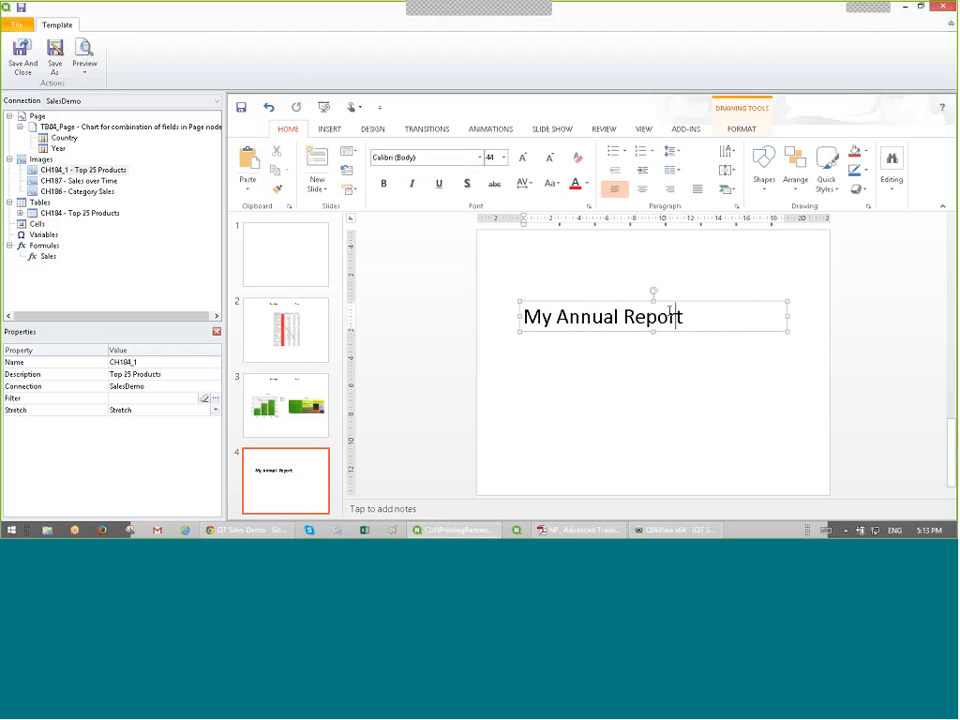
{"action": "right_click", "coordinate": [666, 300]}
{"action": "left_click", "coordinate": [686, 307]}
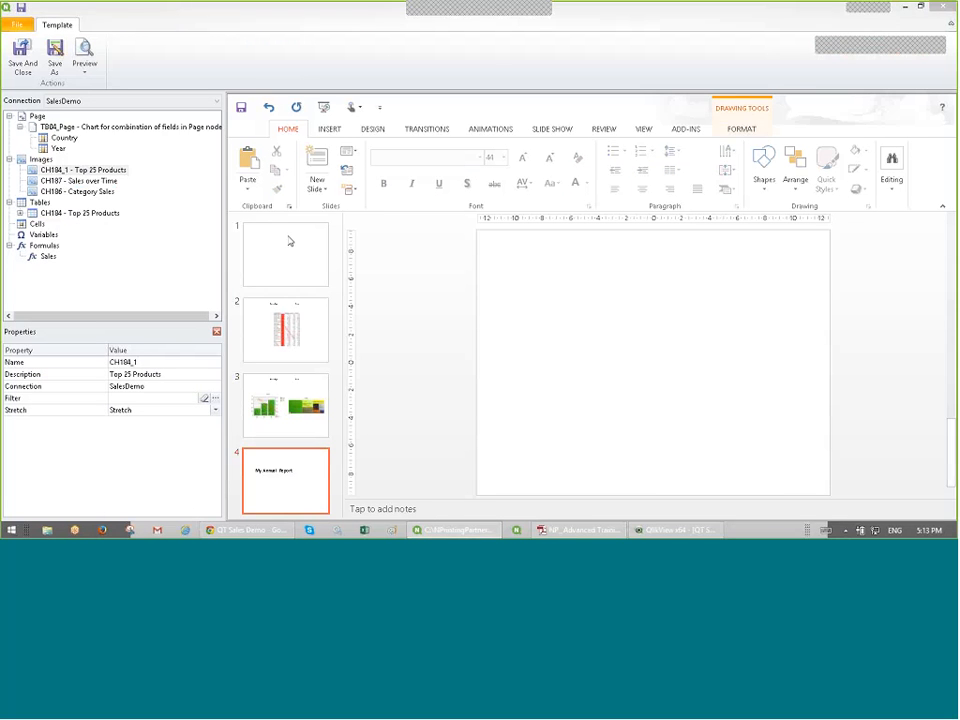
{"action": "left_click", "coordinate": [290, 250]}
{"action": "right_click", "coordinate": [546, 282]}
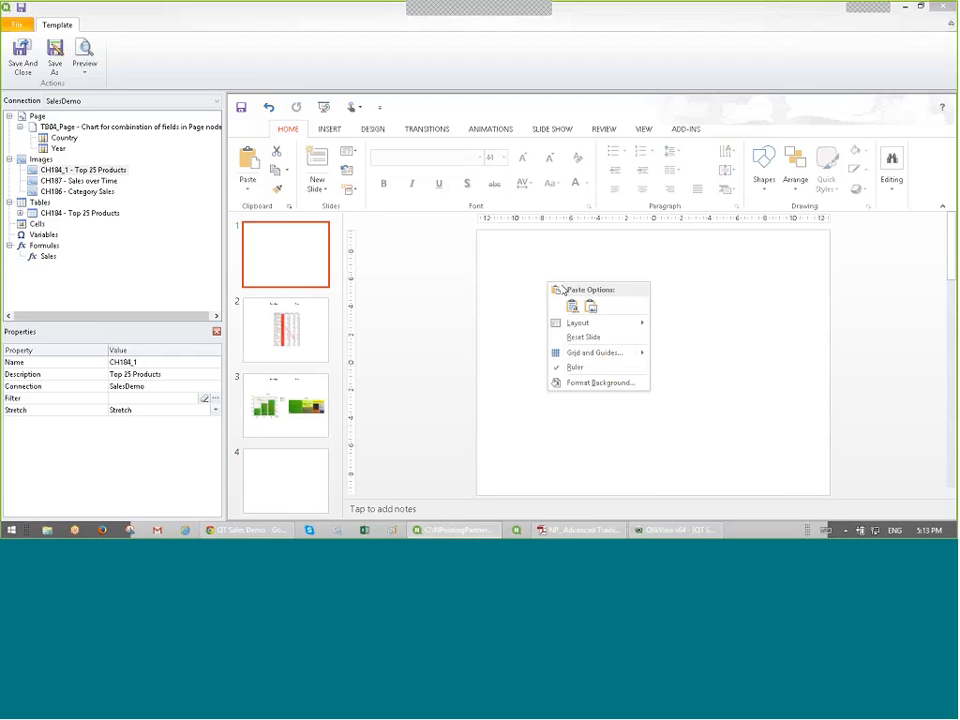
{"action": "left_click", "coordinate": [577, 305]}
{"action": "left_click_drag", "start_coordinate": [591, 298], "coordinate": [599, 268]}
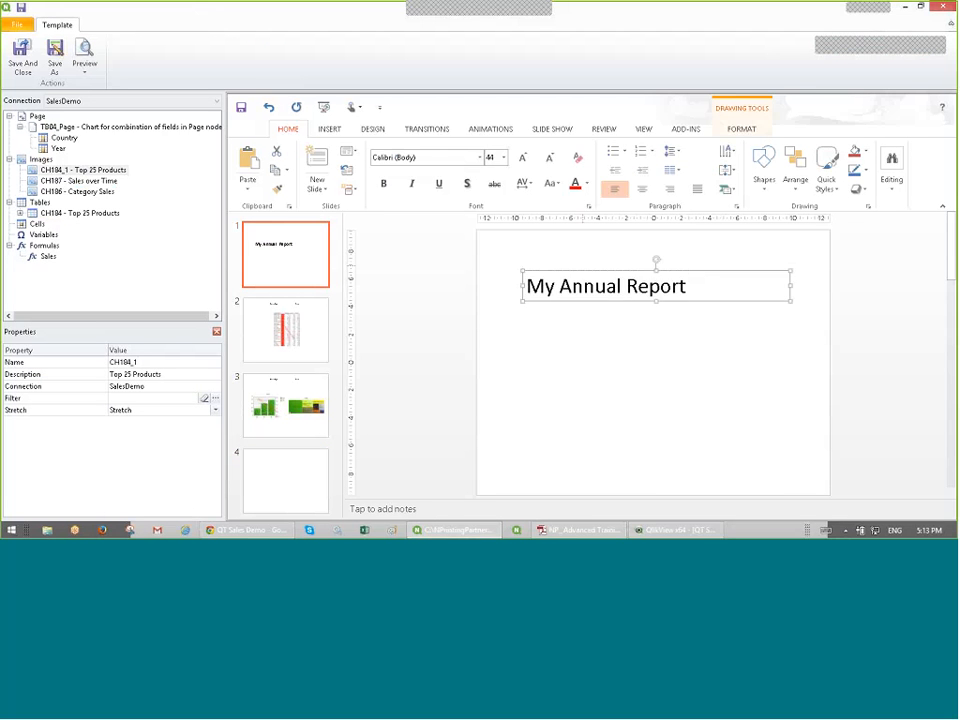
Step: Place the Sales formula in a widened text box near the centre of slide 4 and put the cursor before its field
{"action": "left_click", "coordinate": [291, 482]}
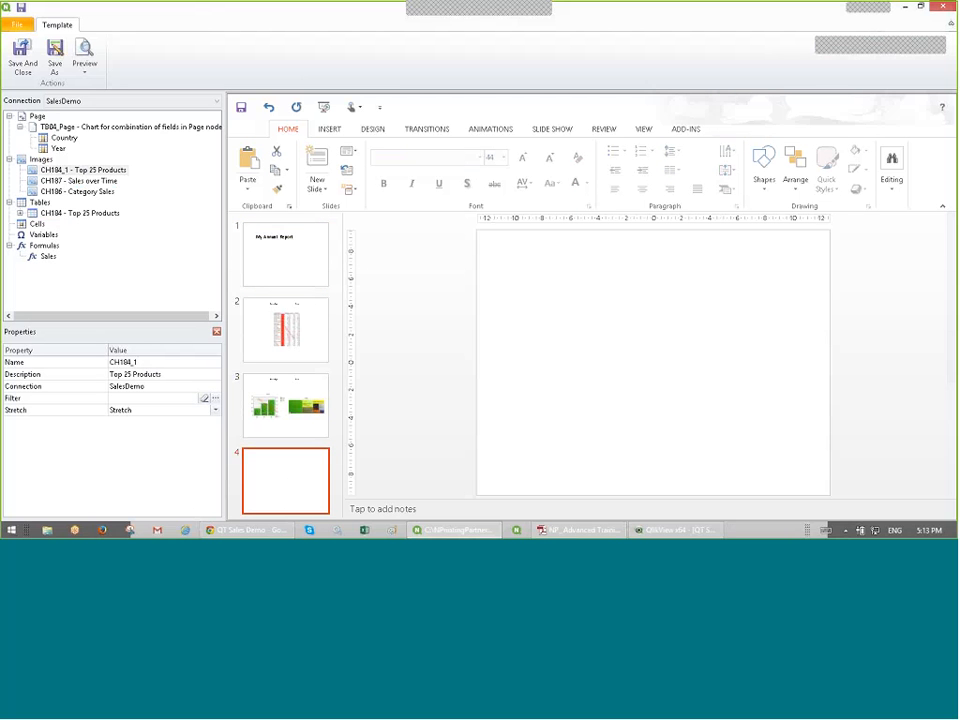
{"action": "left_click", "coordinate": [48, 257]}
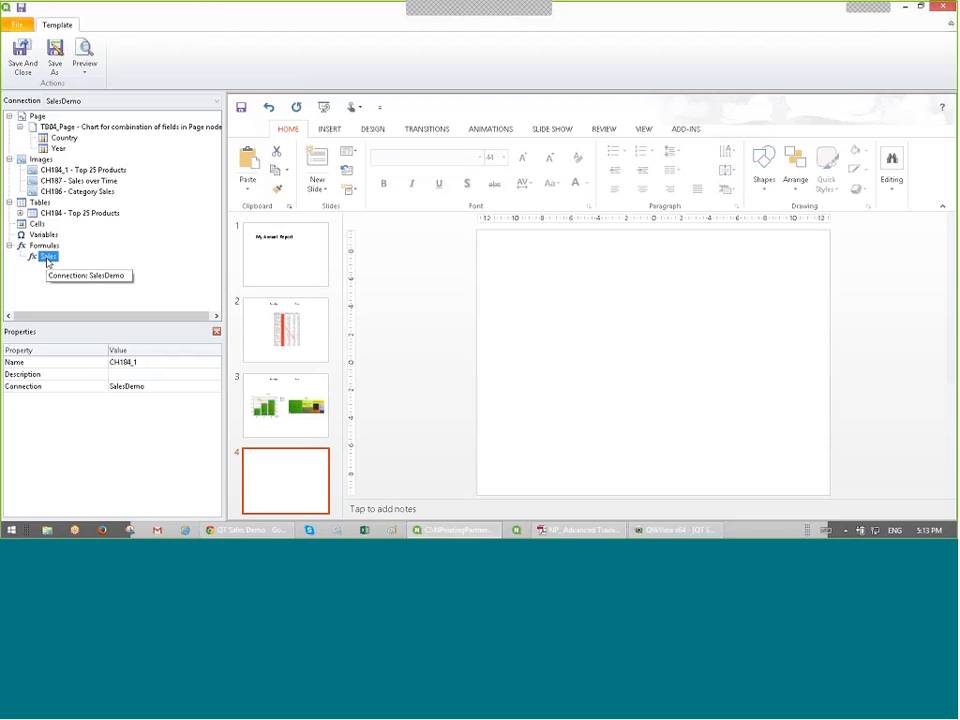
{"action": "mouse_move", "coordinate": [48, 257]}
{"action": "left_mouse_down"}
{"action": "mouse_move", "coordinate": [583, 395]}
{"action": "mouse_move", "coordinate": [606, 377]}
{"action": "mouse_move", "coordinate": [654, 366]}
{"action": "mouse_move", "coordinate": [722, 373]}
{"action": "left_mouse_up"}
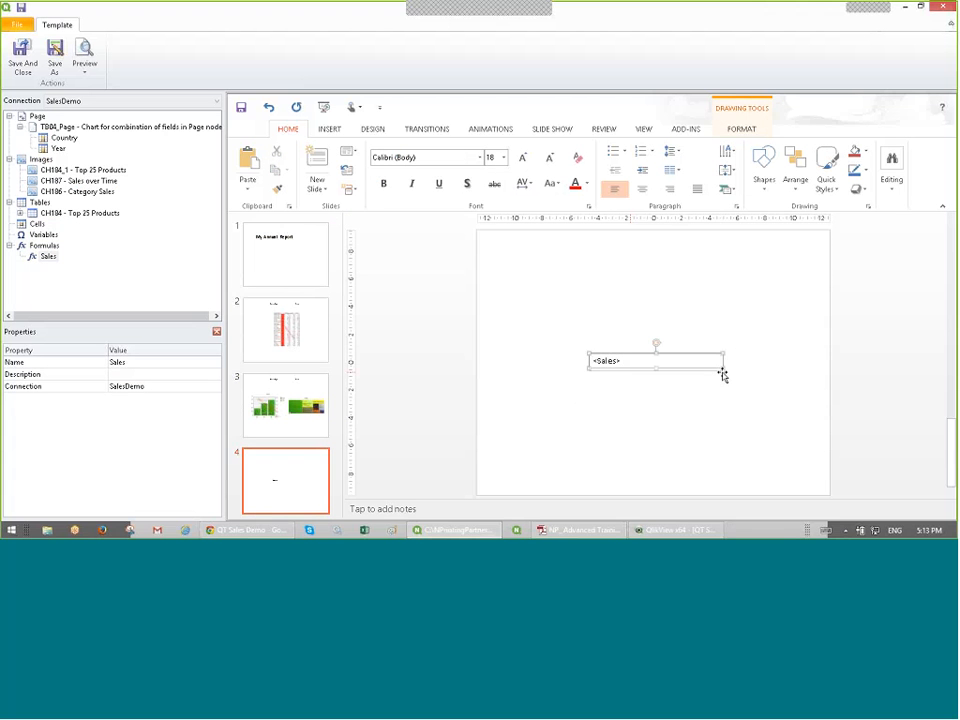
{"action": "left_click", "coordinate": [604, 361]}
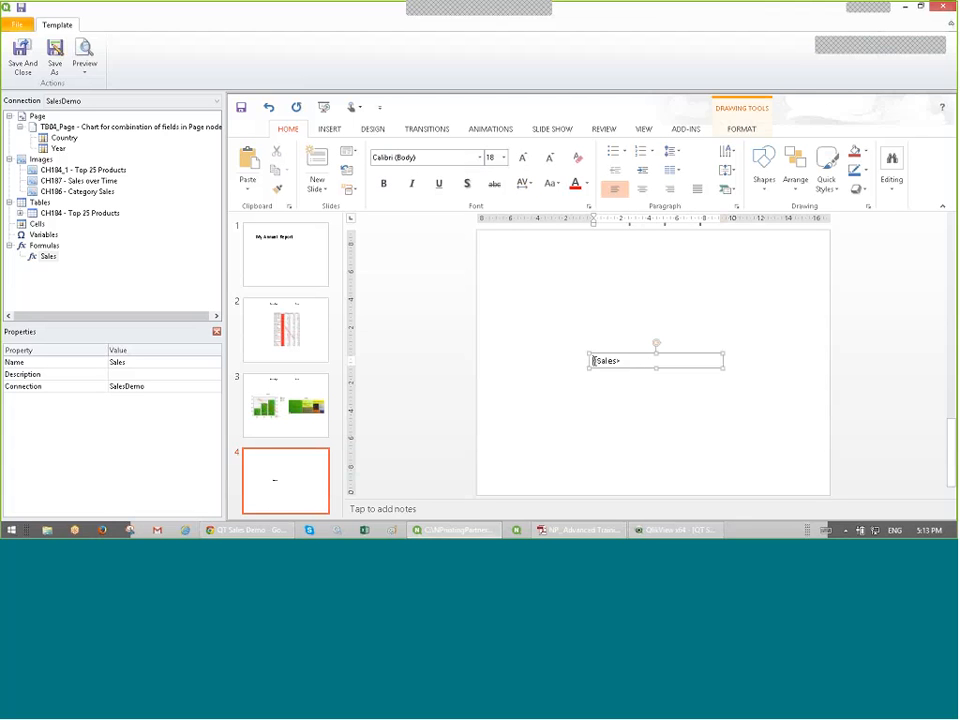
{"action": "left_click", "coordinate": [593, 361]}
{"action": "type", "text": "All "}
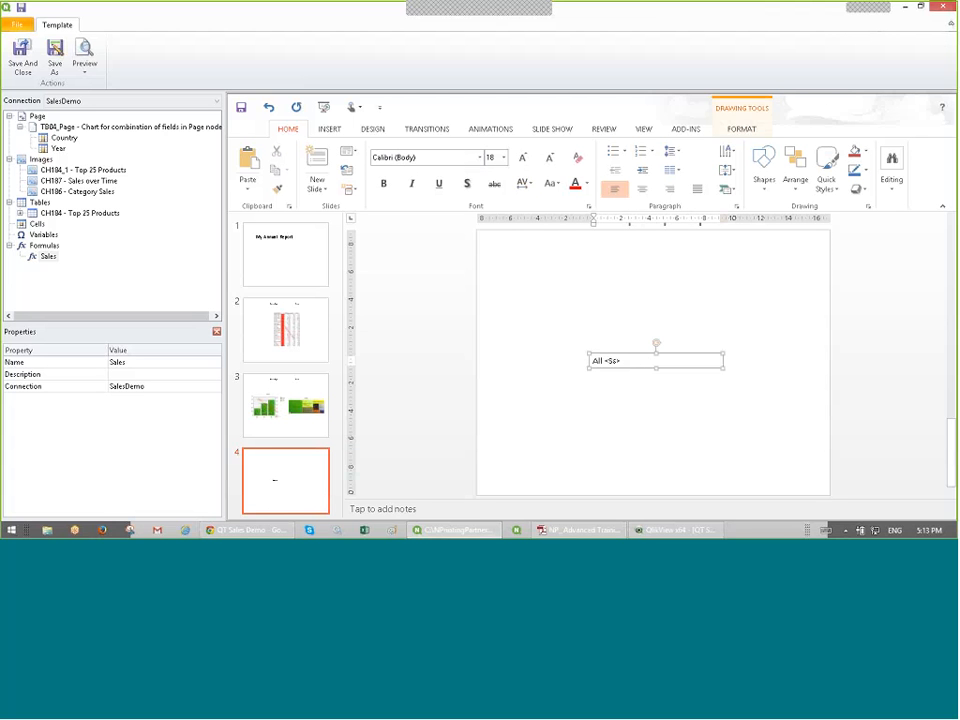
{"action": "type", "text": "Countr"}
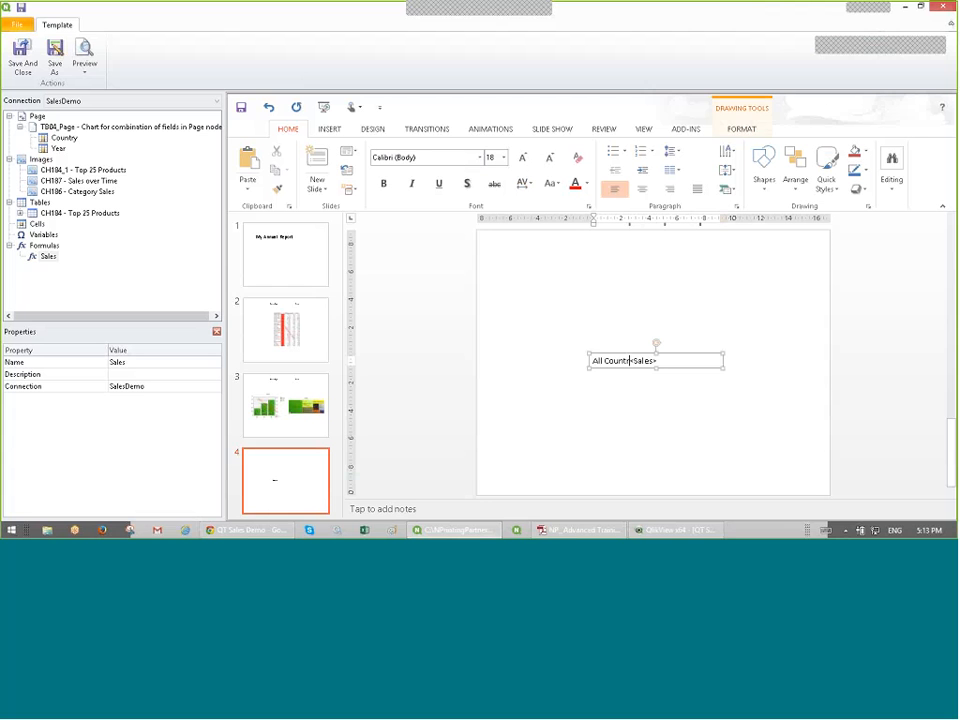
{"action": "key", "text": "BackSpace"}
{"action": "key", "text": "BackSpace"}
{"action": "key", "text": "BackSpace"}
{"action": "key", "text": "BackSpace"}
{"action": "key", "text": "BackSpace"}
{"action": "key", "text": "BackSpace"}
{"action": "key", "text": "BackSpace"}
{"action": "key", "text": "BackSpace"}
{"action": "key", "text": "BackSpace"}
{"action": "key", "text": "BackSpace"}
Step: Add the label "Five Country Sales" in front of the Sales field on slide 4 and deselect the box
{"action": "type", "text": "Five Cou"}
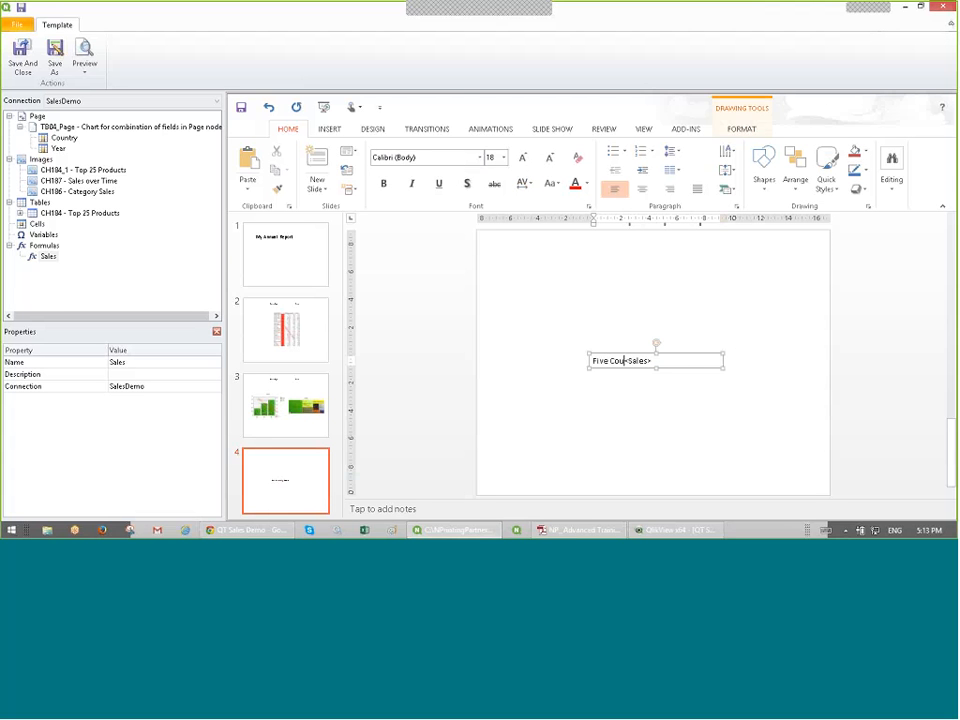
{"action": "type", "text": "ntry Sa"}
{"action": "type", "text": "les"}
{"action": "left_click", "coordinate": [619, 452]}
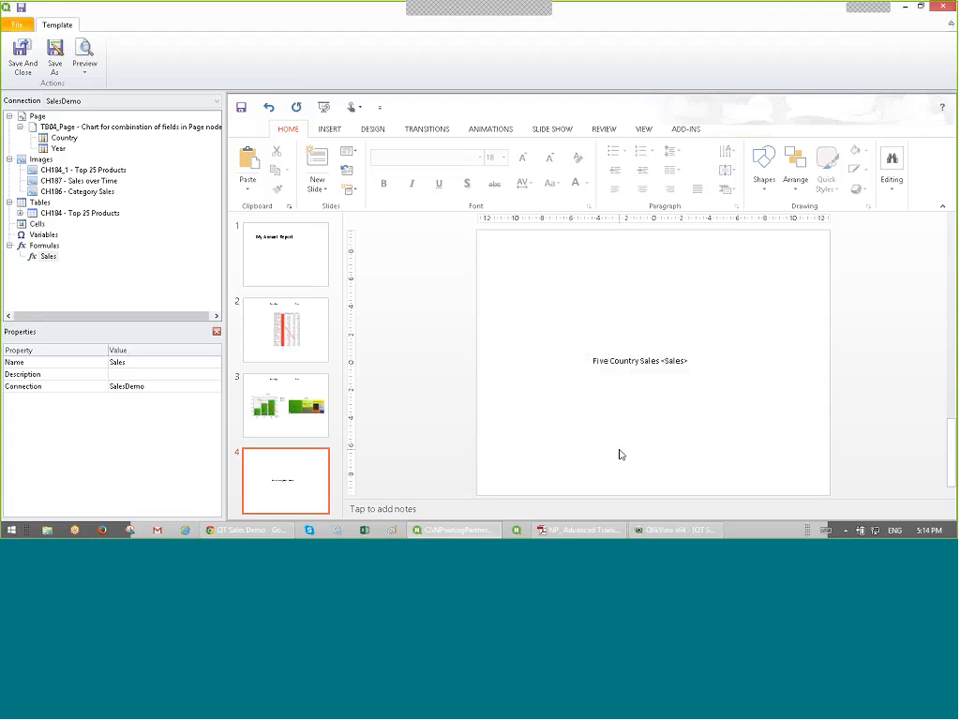
Step: Place the Sales formula below the product table image on slide 2 and widen its text box to the table's edge
{"action": "left_click", "coordinate": [306, 314]}
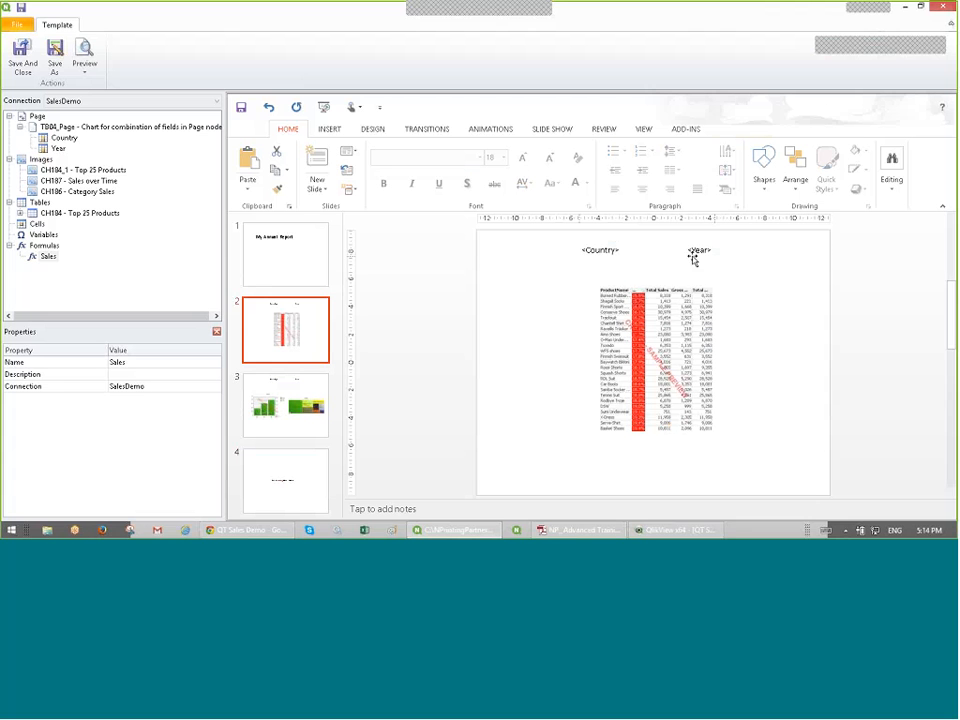
{"action": "left_click", "coordinate": [52, 258]}
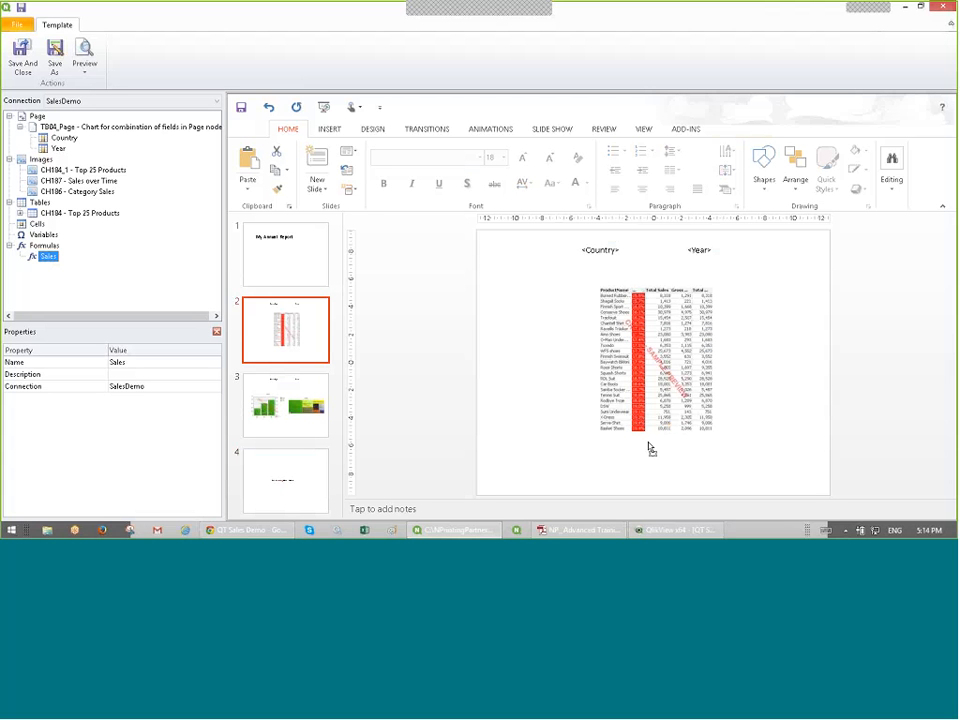
{"action": "left_click_drag", "start_coordinate": [642, 460], "coordinate": [656, 458]}
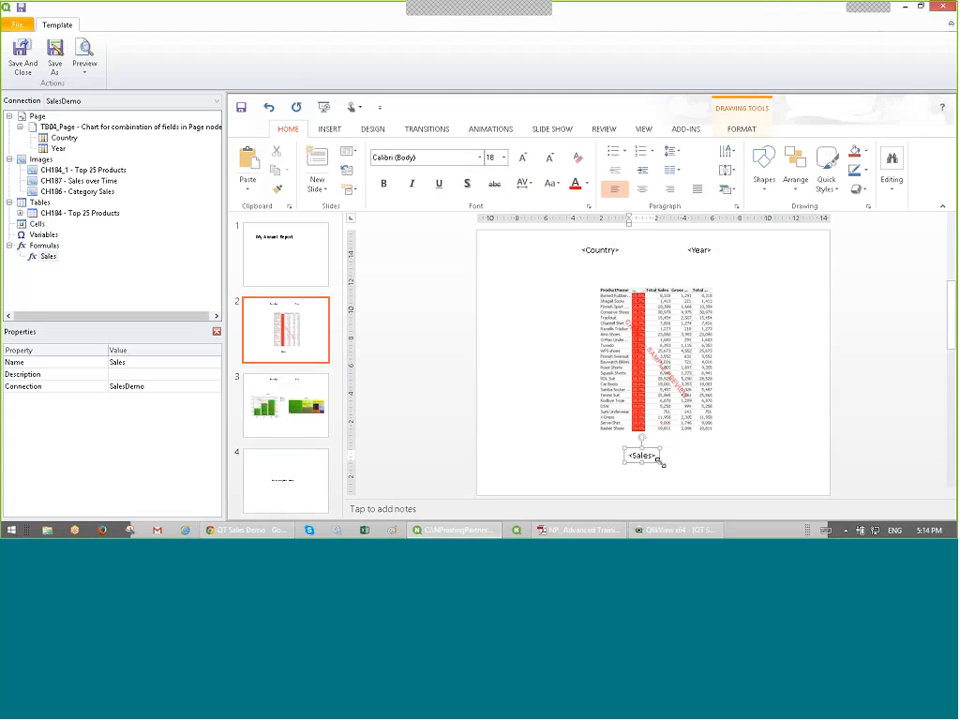
{"action": "left_click_drag", "start_coordinate": [660, 458], "coordinate": [707, 462]}
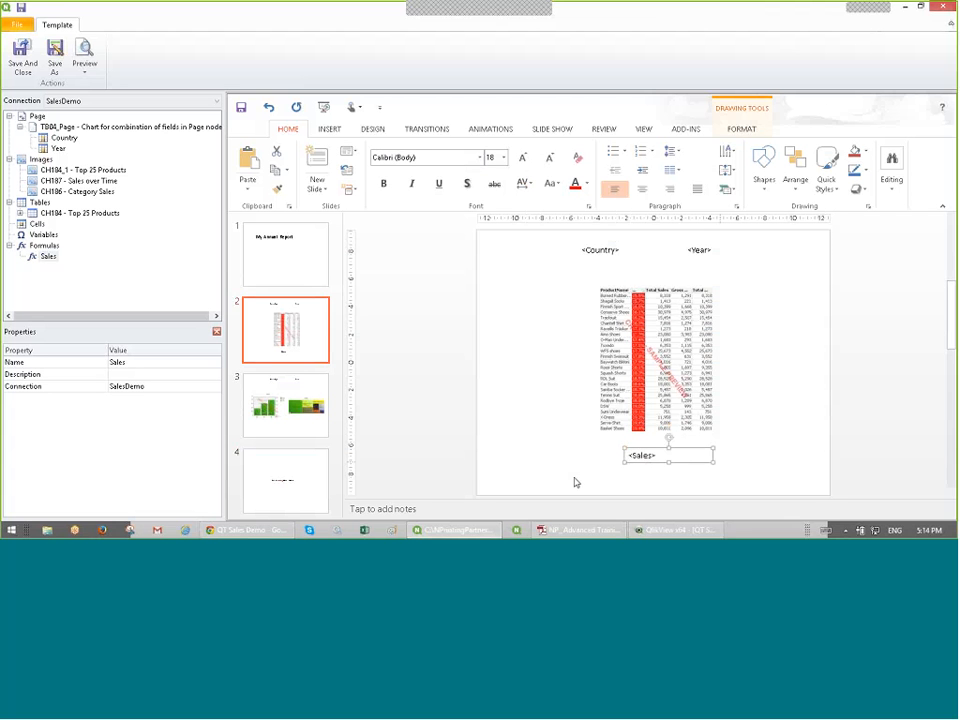
Step: Place the Sales formula below the two chart images on slide 3 and widen its text box
{"action": "left_click", "coordinate": [320, 418]}
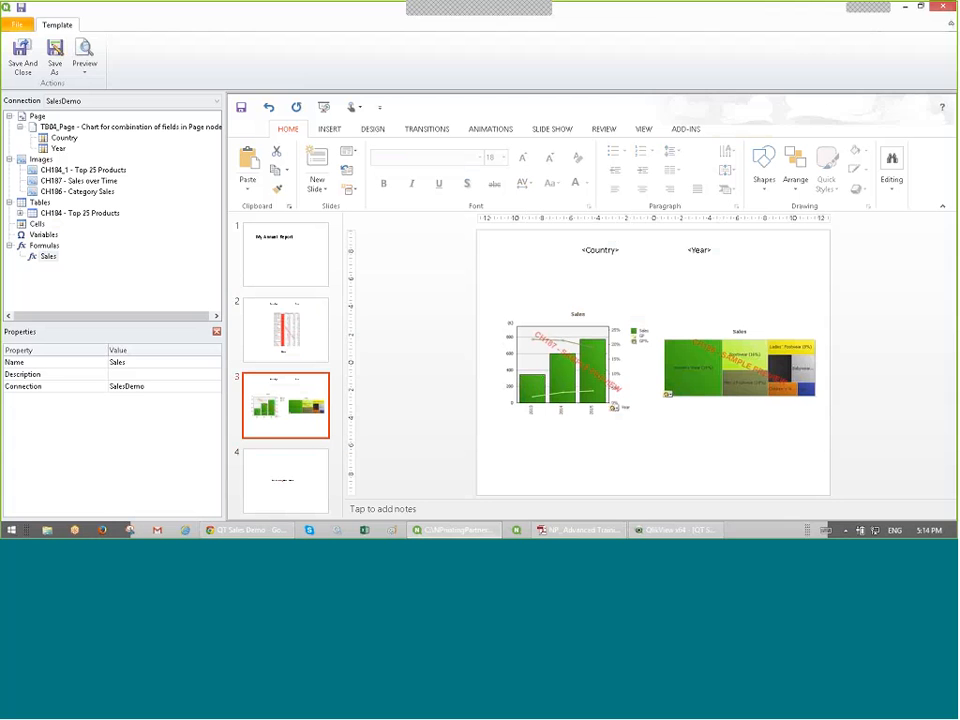
{"action": "left_click_drag", "start_coordinate": [47, 256], "coordinate": [650, 452]}
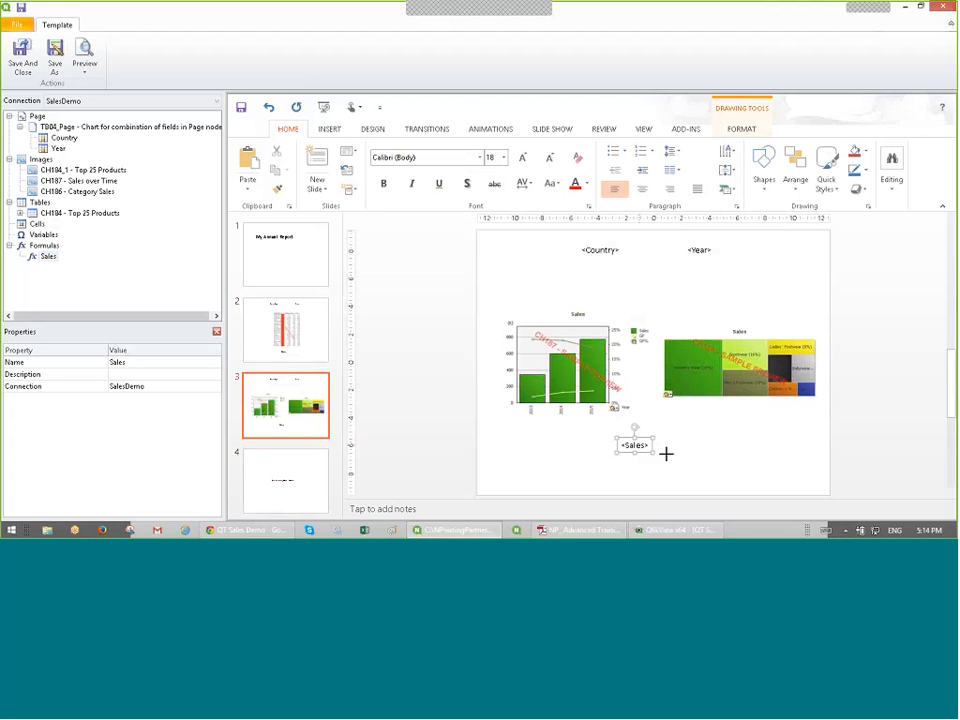
{"action": "left_click_drag", "start_coordinate": [666, 453], "coordinate": [709, 452]}
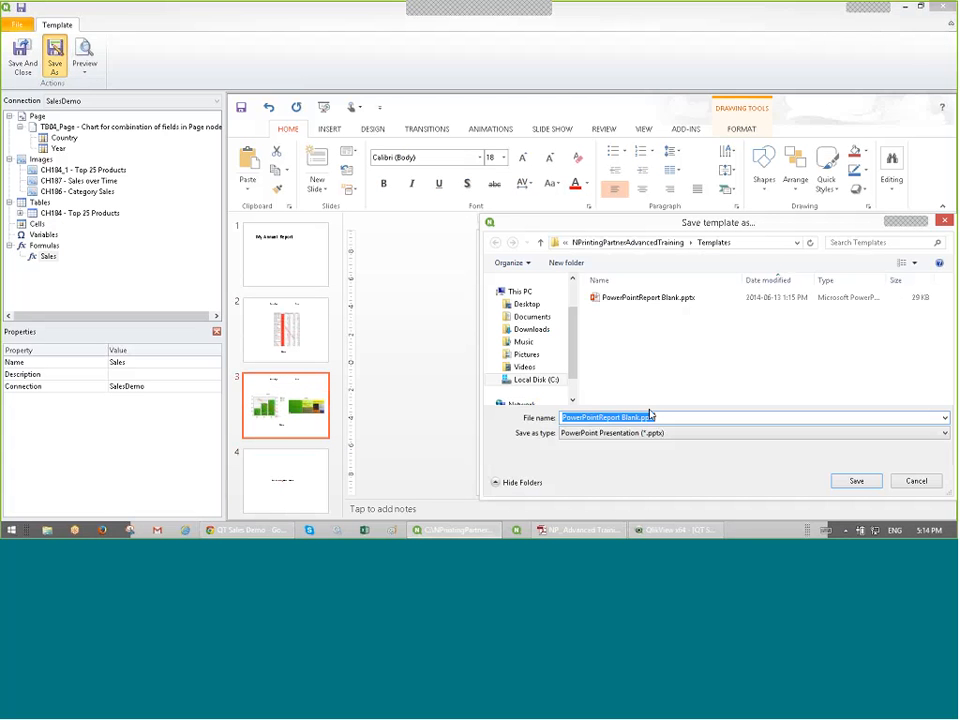
Step: Save the template under the new file name "PowerPointReport with multiple dimensions.pptx" in the Templates folder
{"action": "left_click_drag", "start_coordinate": [650, 414], "coordinate": [639, 420]}
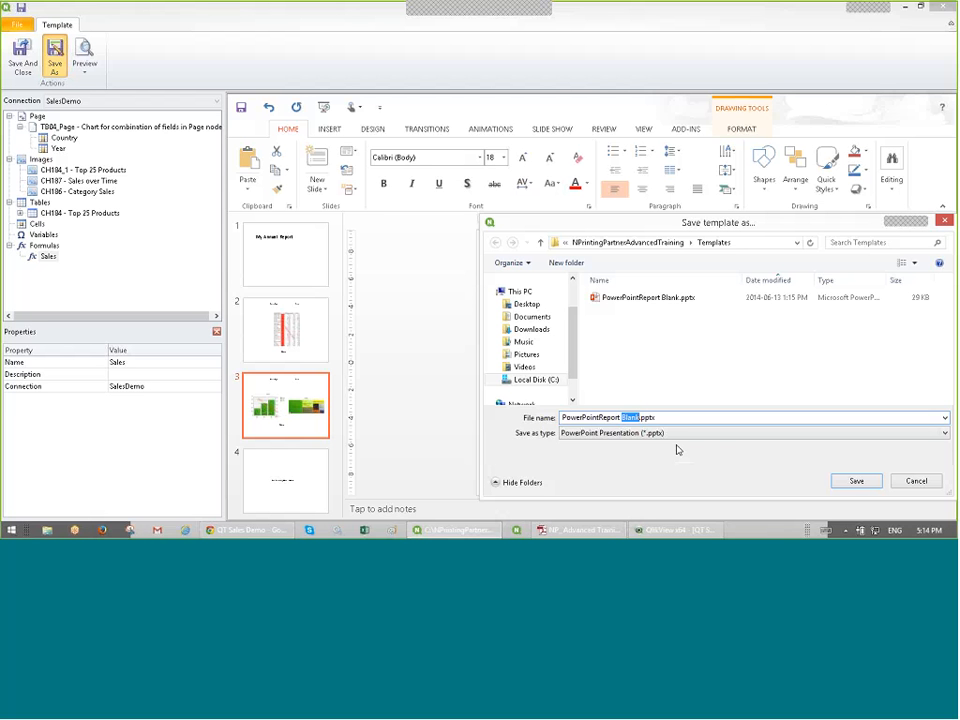
{"action": "type", "text": "with multiple dimensions"}
{"action": "left_click", "coordinate": [853, 483]}
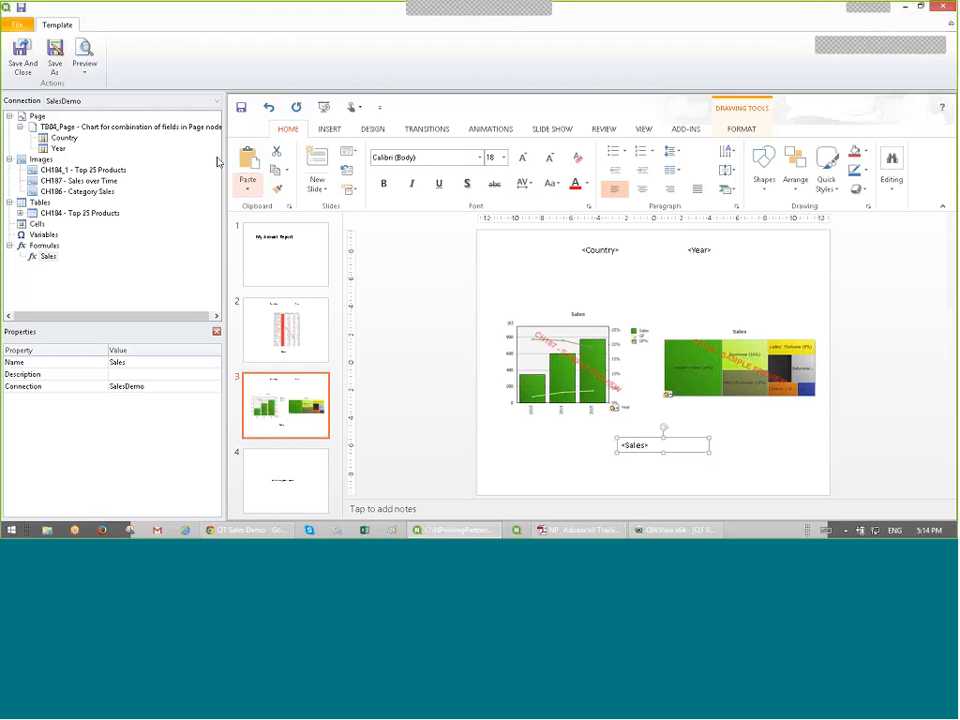
Step: Look through the generated report in PowerPoint, examining the title slide and the table, chart and Sales slides for each country and year
{"action": "left_click", "coordinate": [660, 532]}
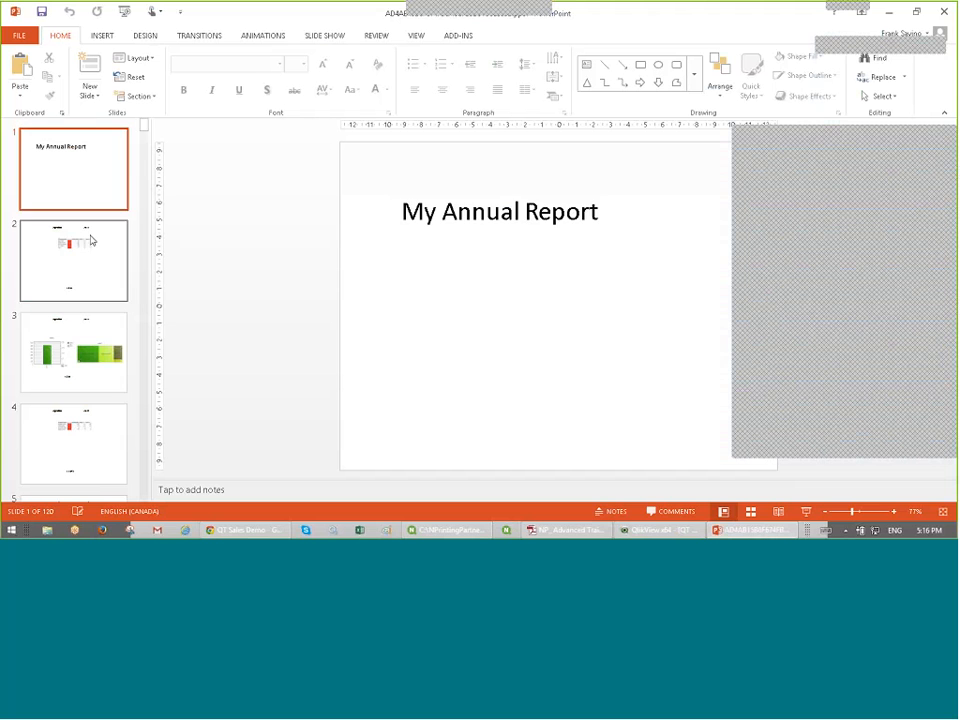
{"action": "left_click", "coordinate": [99, 268]}
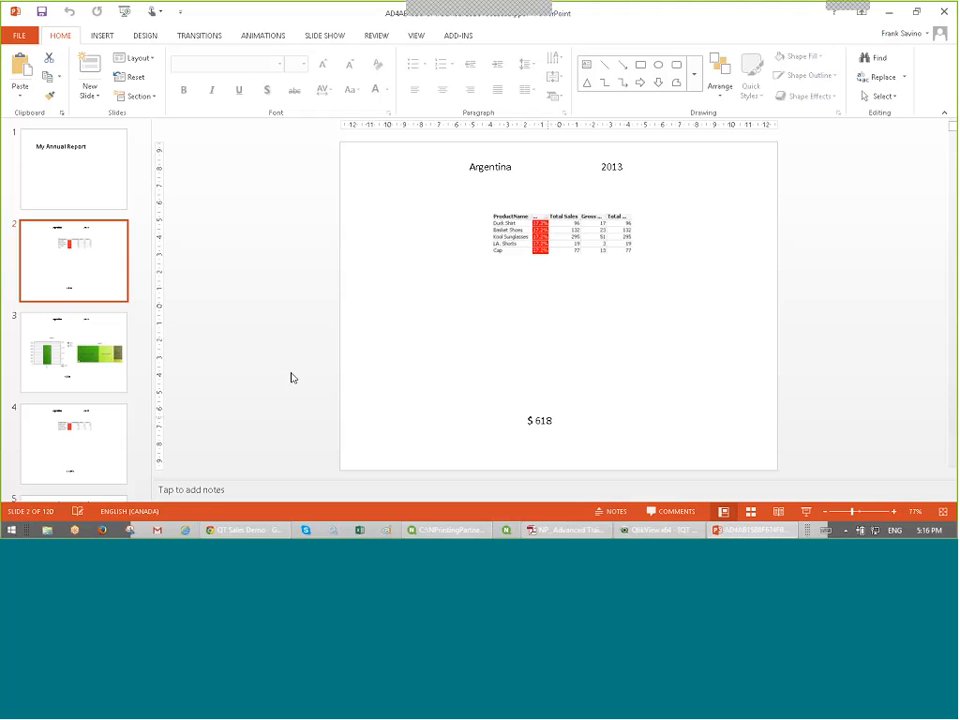
{"action": "left_click", "coordinate": [89, 362]}
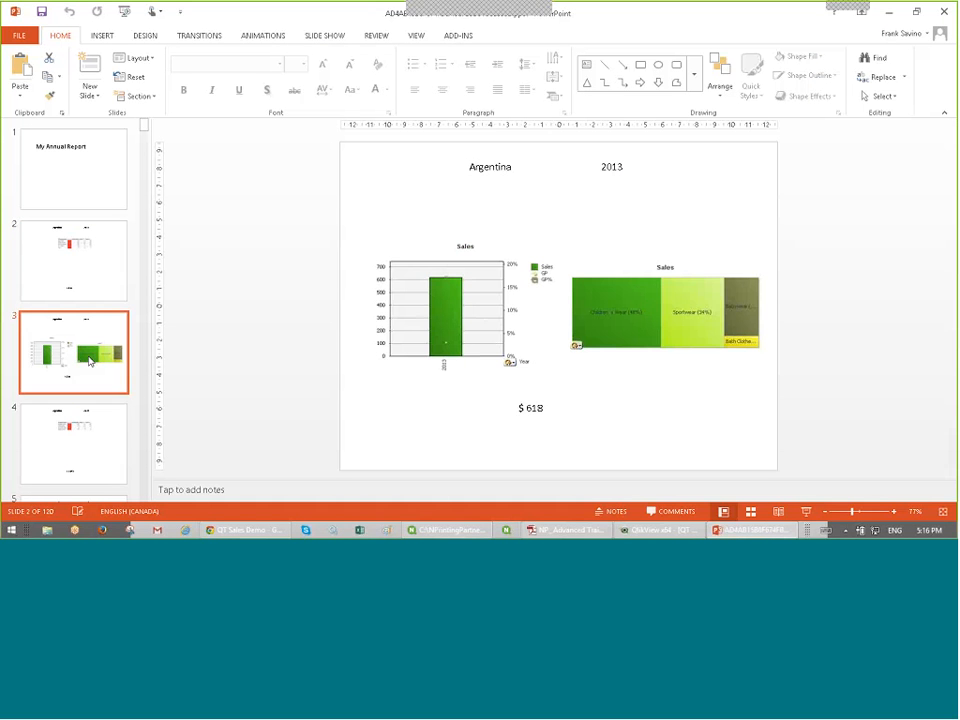
{"action": "key", "text": "Down"}
{"action": "key", "text": "Down"}
{"action": "key", "text": "Down"}
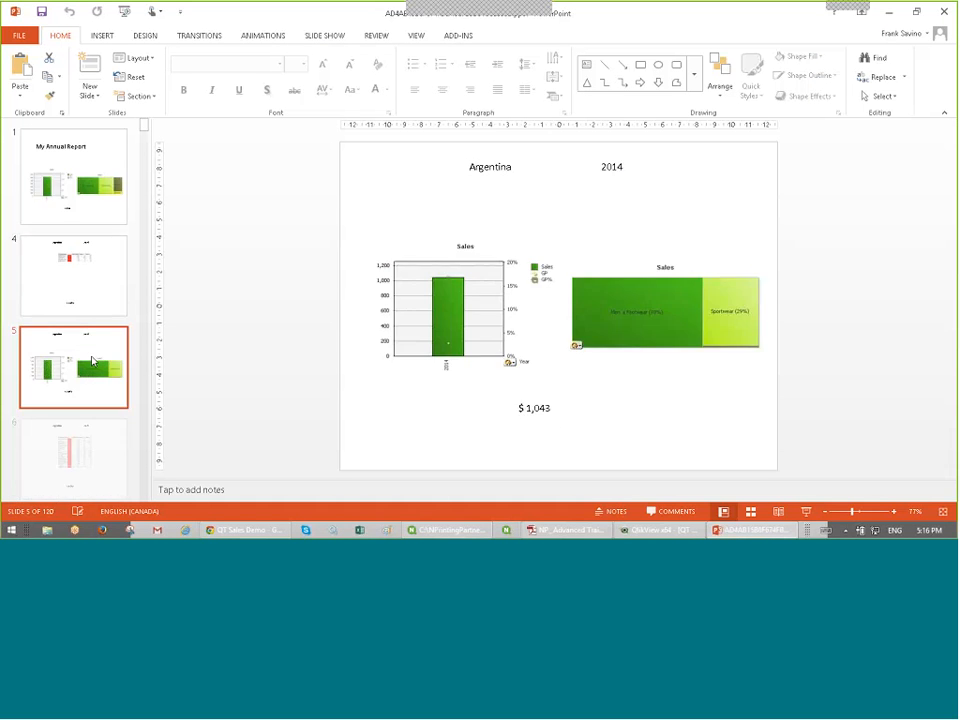
{"action": "key", "text": "Down"}
{"action": "key", "text": "Down"}
{"action": "key", "text": "Down"}
{"action": "key", "text": "Down"}
{"action": "key", "text": "Down"}
{"action": "key", "text": "Down"}
{"action": "key", "text": "Down"}
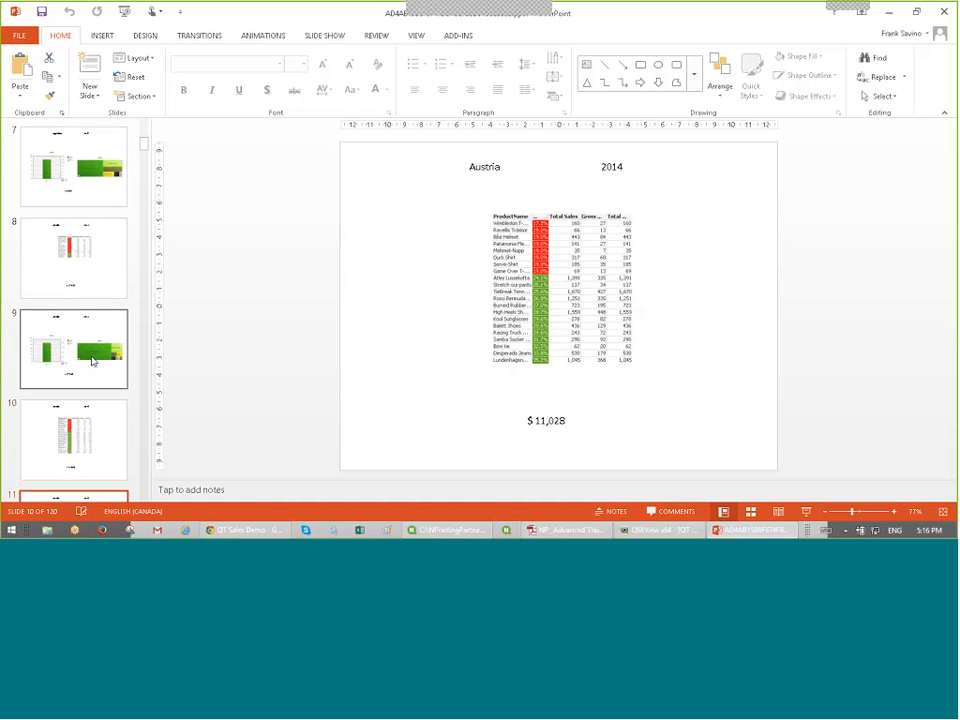
{"action": "key", "text": "Down"}
{"action": "key", "text": "Down"}
{"action": "key", "text": "Down"}
{"action": "key", "text": "Down"}
{"action": "key", "text": "Down"}
{"action": "key", "text": "Down"}
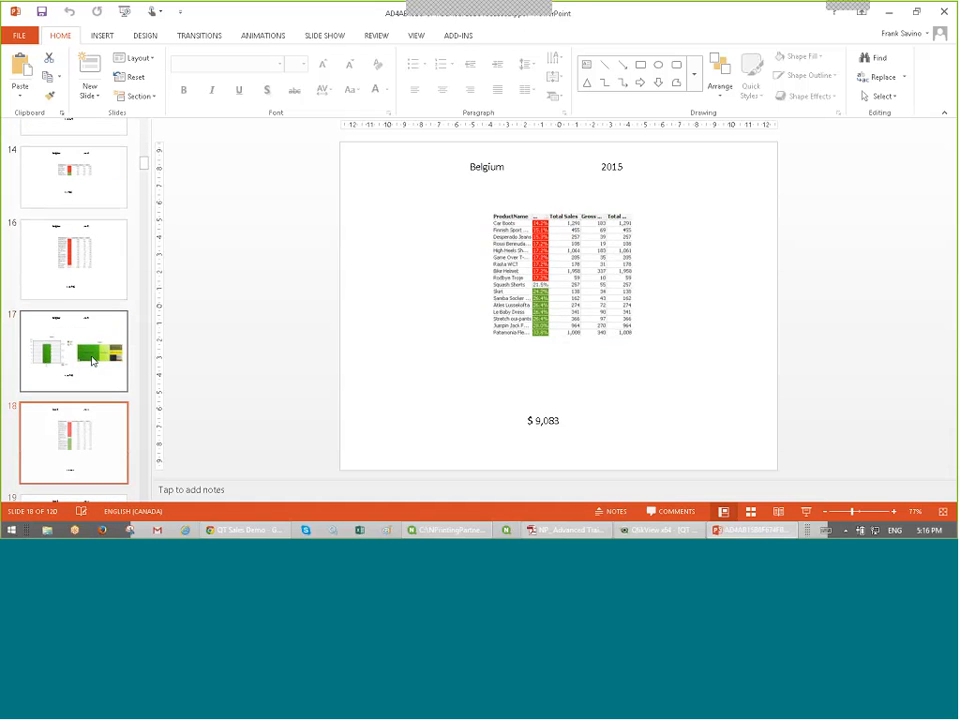
{"action": "key", "text": "Down"}
{"action": "key", "text": "Down"}
{"action": "key", "text": "Down"}
{"action": "key", "text": "Down"}
{"action": "key", "text": "Down"}
{"action": "key", "text": "Down"}
{"action": "key", "text": "Down"}
{"action": "key", "text": "Down"}
{"action": "key", "text": "Down"}
{"action": "key", "text": "Down"}
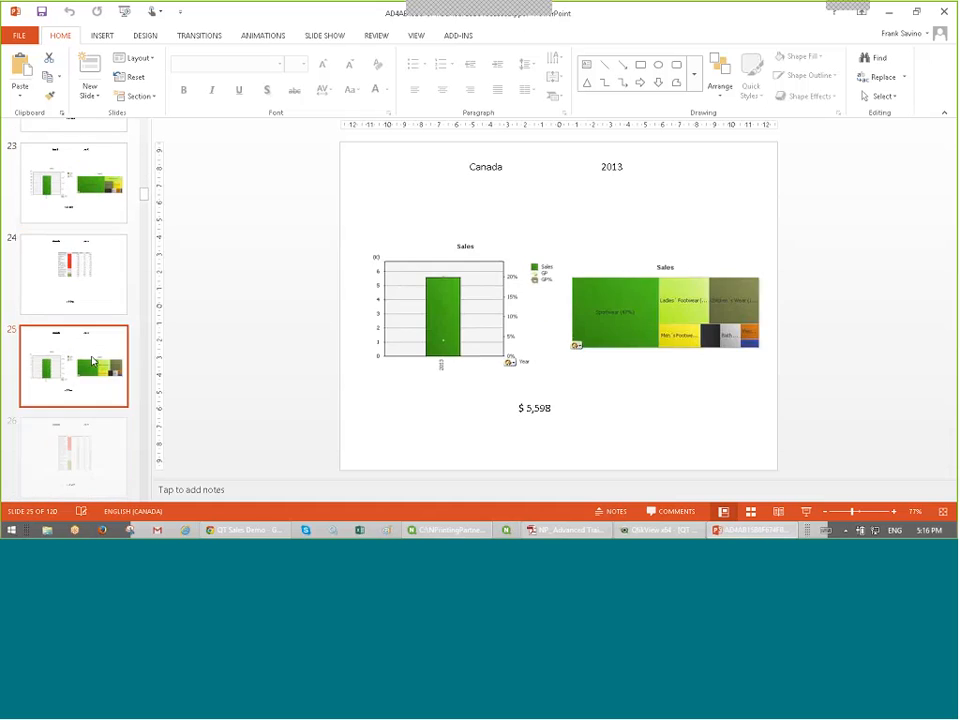
{"action": "key", "text": "Down"}
{"action": "key", "text": "Down"}
{"action": "key", "text": "Down"}
{"action": "key", "text": "Down"}
{"action": "key", "text": "Down"}
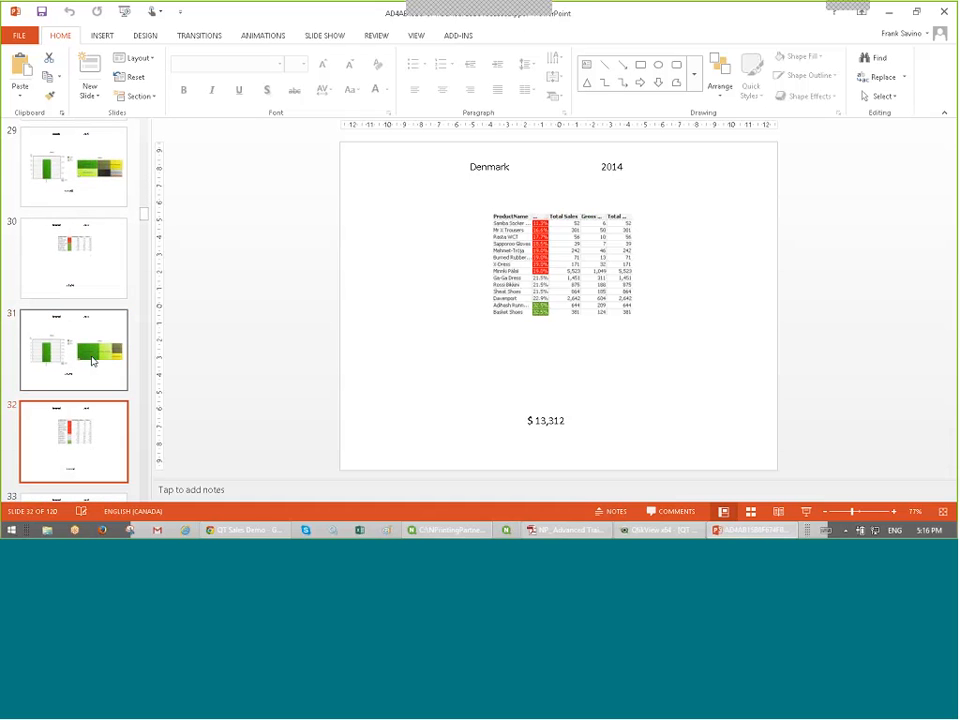
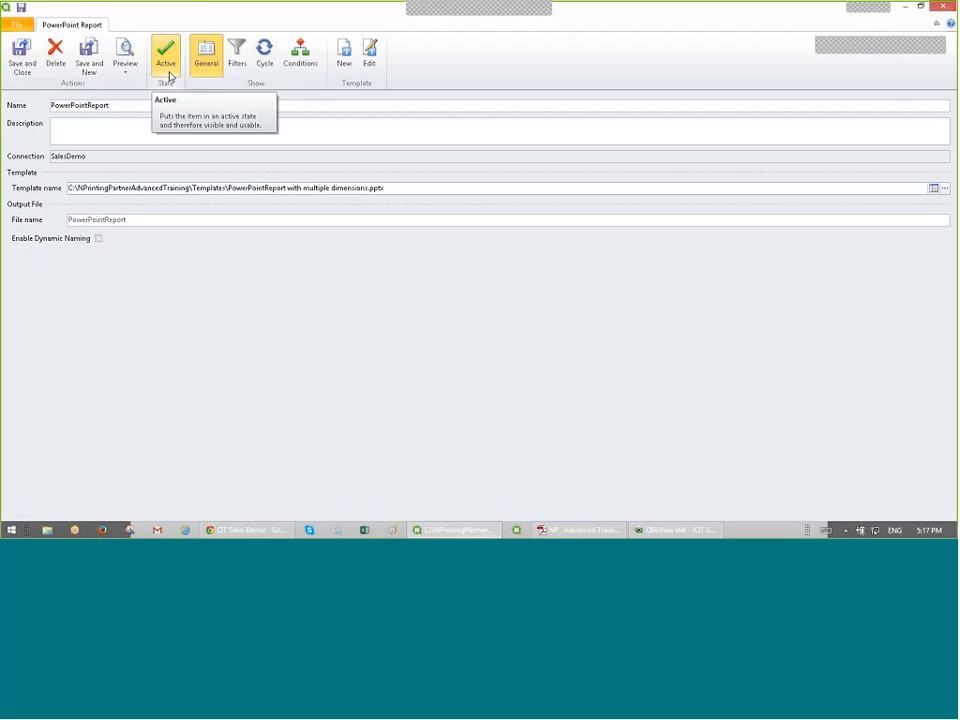
Step: Save and close the PowerPoint report and create a new Excel report
{"action": "left_click", "coordinate": [21, 60]}
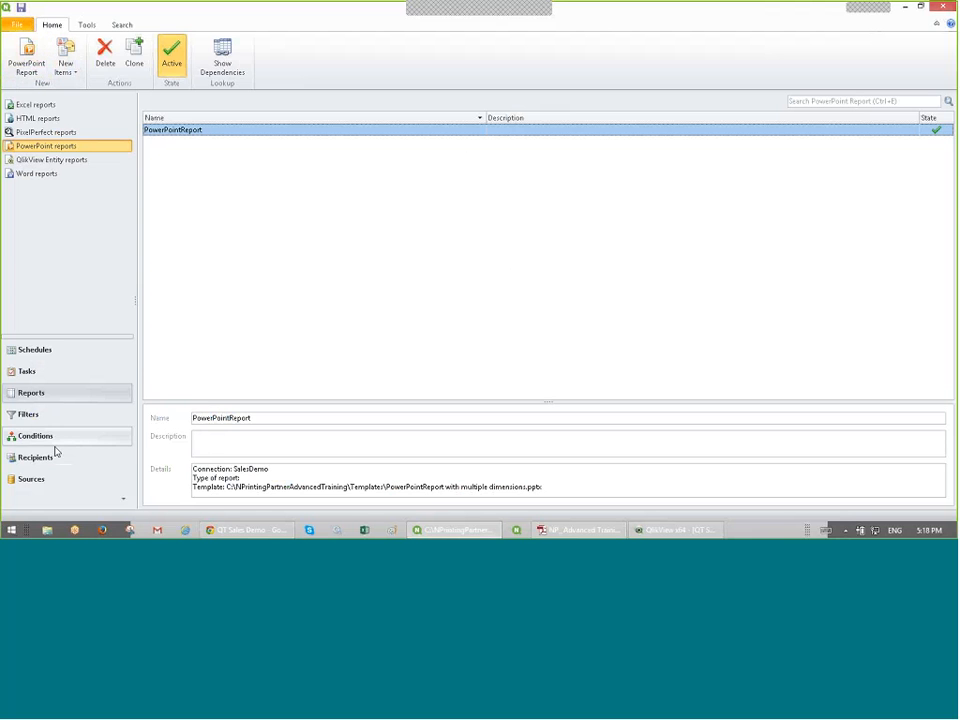
{"action": "left_click", "coordinate": [51, 393]}
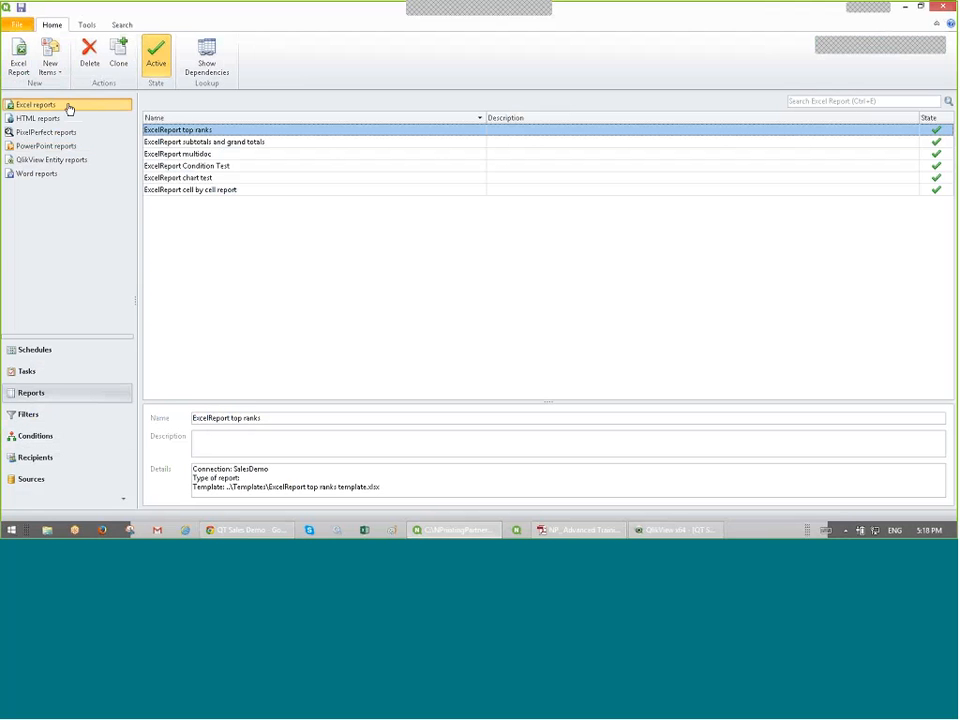
{"action": "left_click", "coordinate": [19, 57]}
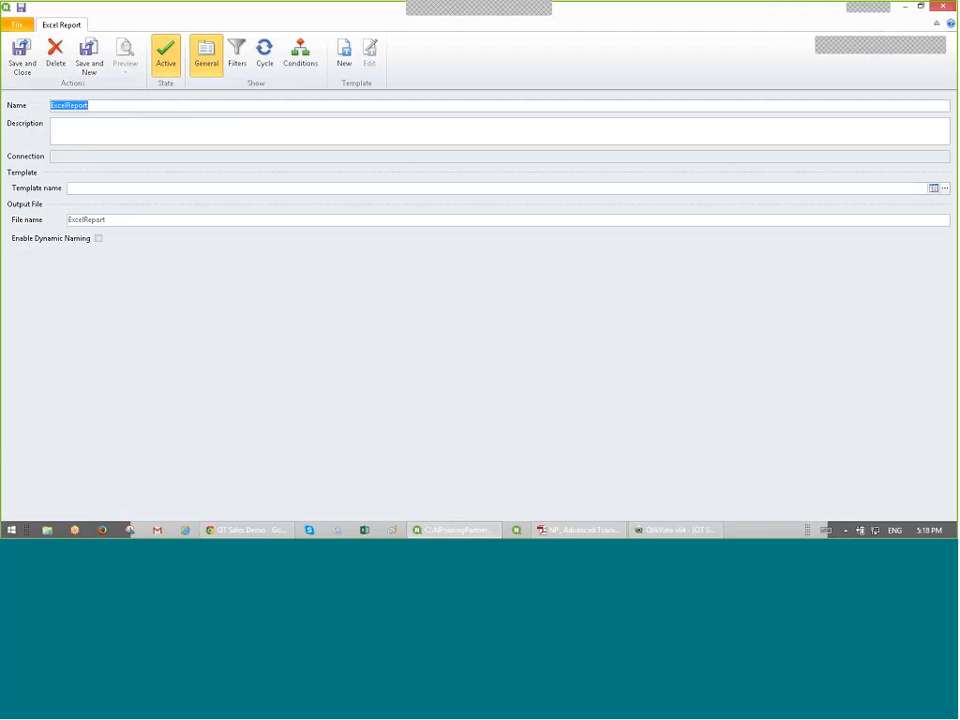
Step: Name the Excel report "Excel Chart with QV data" and try to save it
{"action": "left_click", "coordinate": [189, 106]}
{"action": "key", "text": "BackSpace"}
{"action": "key", "text": "BackSpace"}
{"action": "key", "text": "BackSpace"}
{"action": "key", "text": "BackSpace"}
{"action": "key", "text": "BackSpace"}
{"action": "key", "text": "BackSpace"}
{"action": "type", "text": "Chart with QV da"}
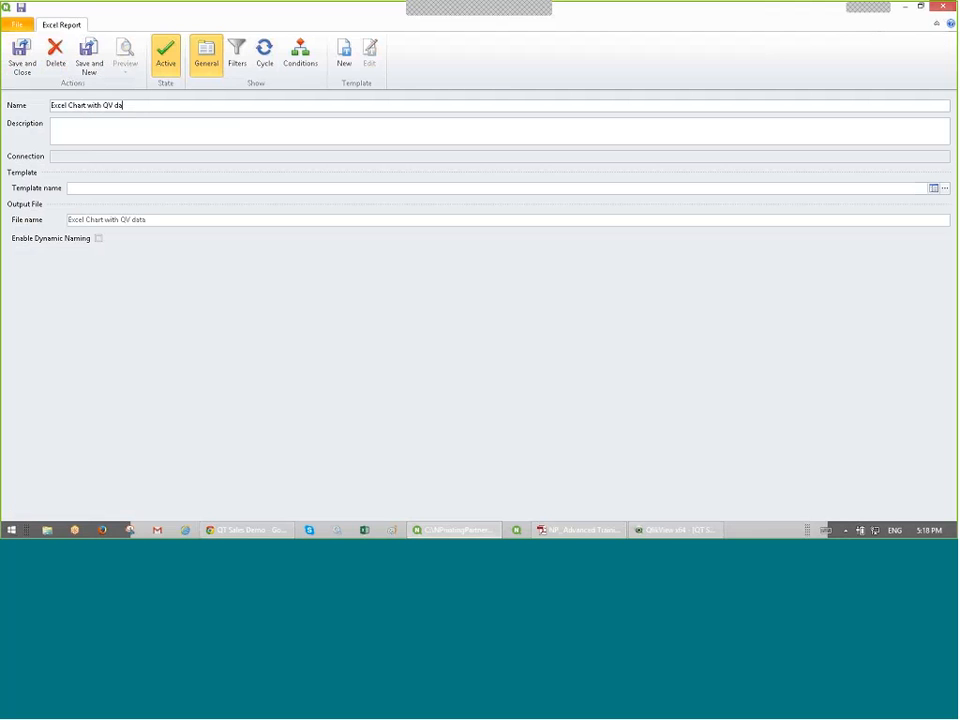
{"action": "type", "text": "ta"}
{"action": "left_click", "coordinate": [20, 55]}
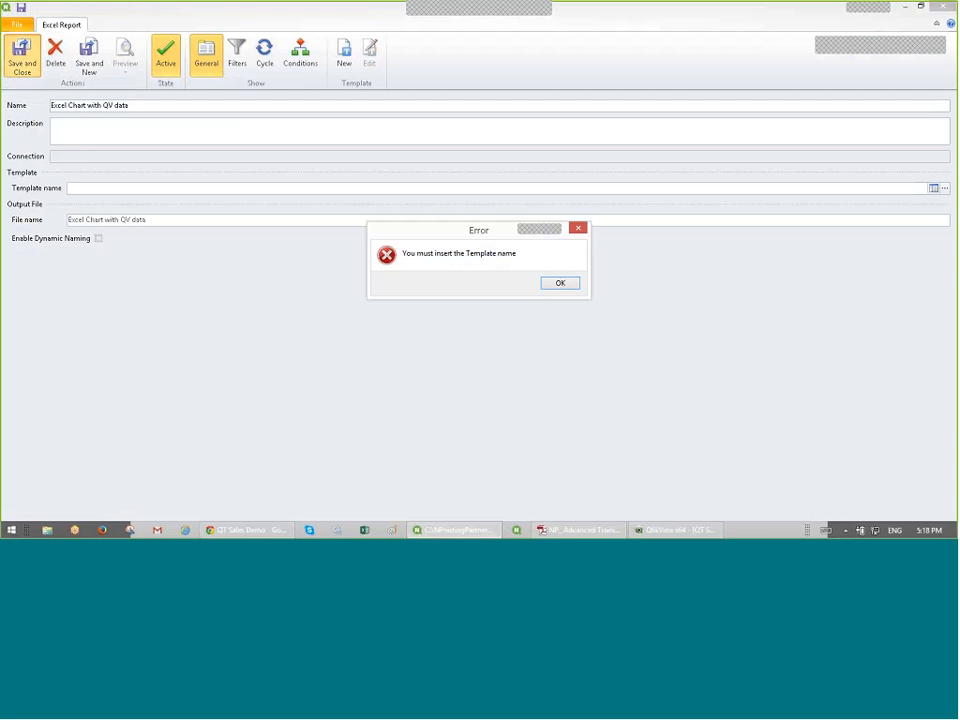
{"action": "key", "text": "Return"}
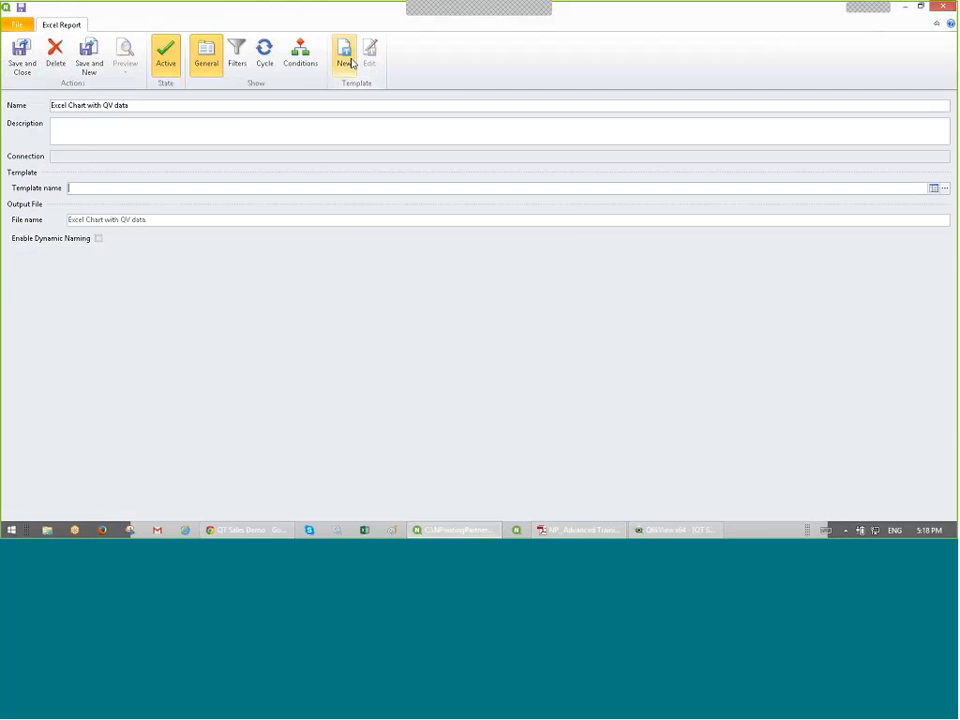
Step: Create a new Excel template, add the Top 25 Products table (CH184) to its Tables node and maximize the template editor
{"action": "left_click", "coordinate": [345, 57]}
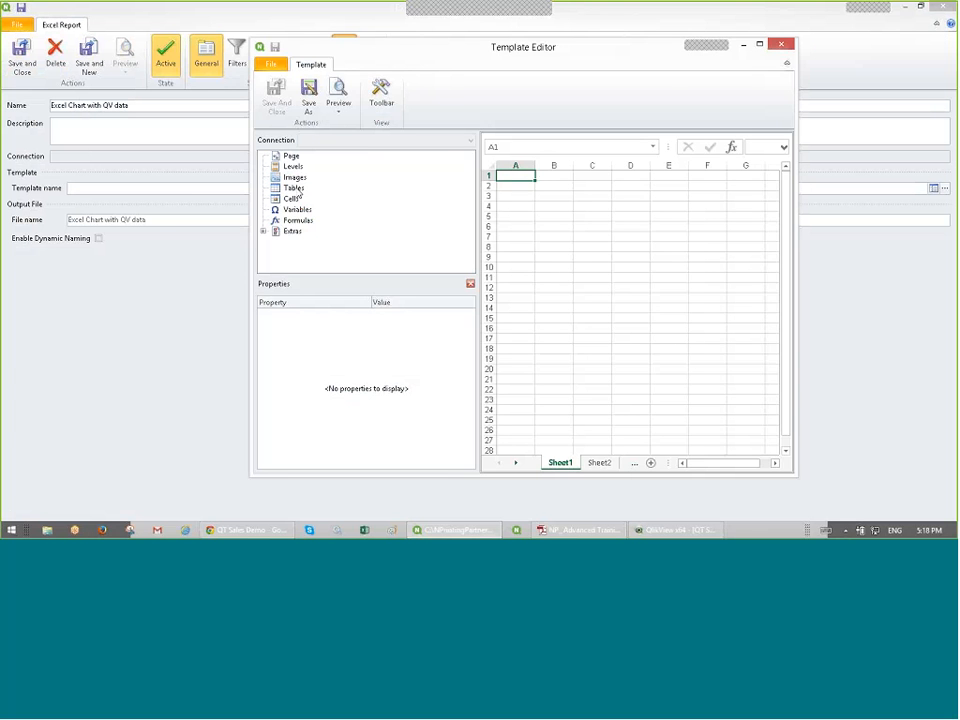
{"action": "right_click", "coordinate": [294, 189]}
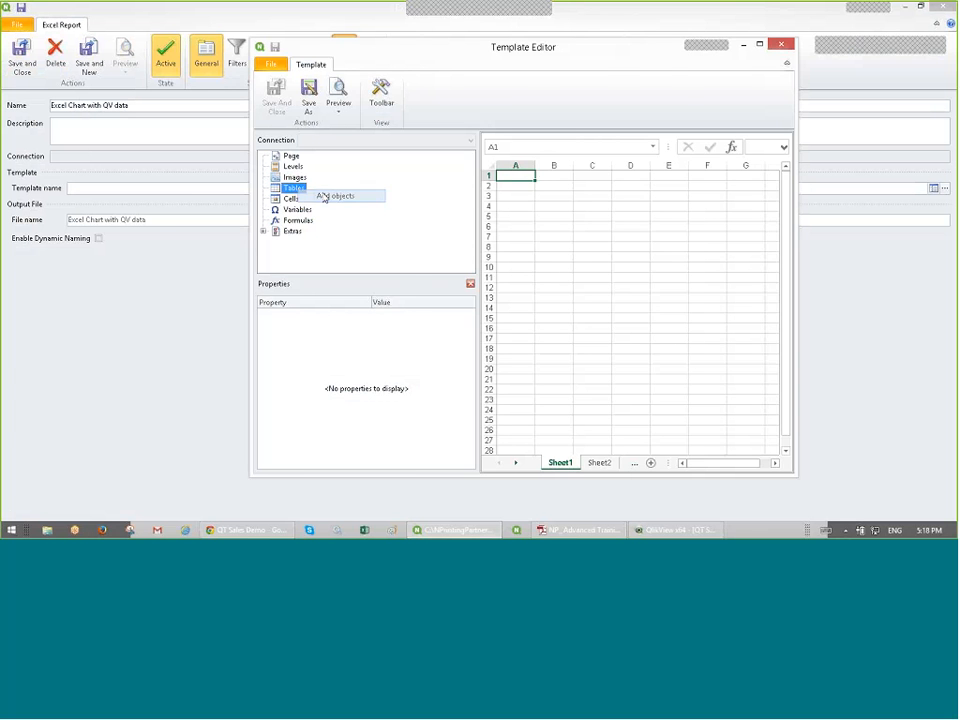
{"action": "left_click", "coordinate": [330, 197]}
{"action": "left_click", "coordinate": [425, 109]}
{"action": "type", "text": "18"}
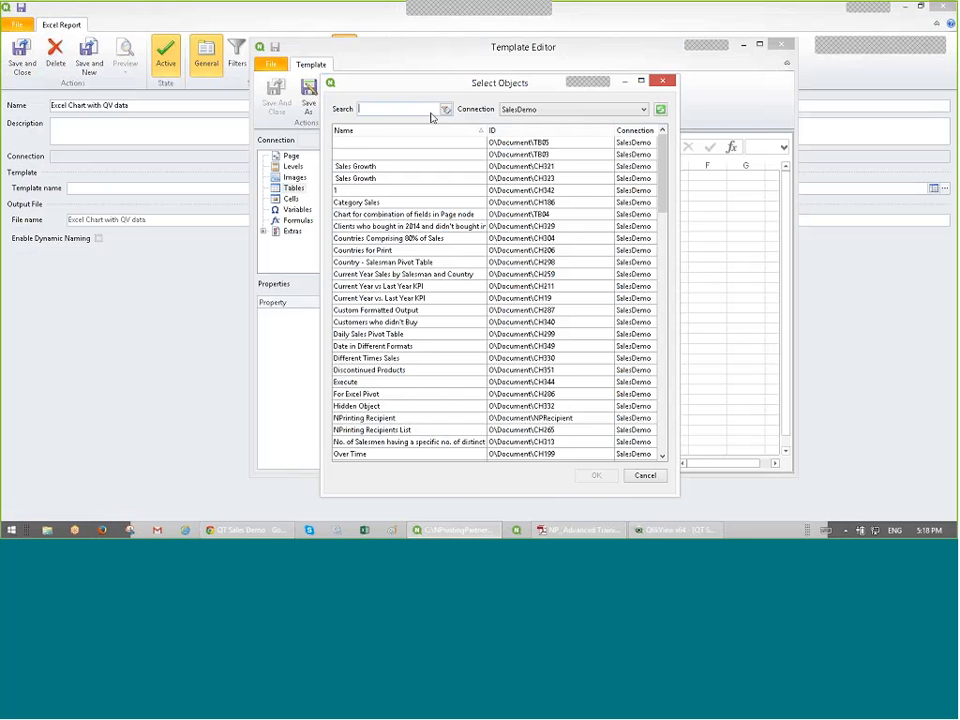
{"action": "type", "text": "6"}
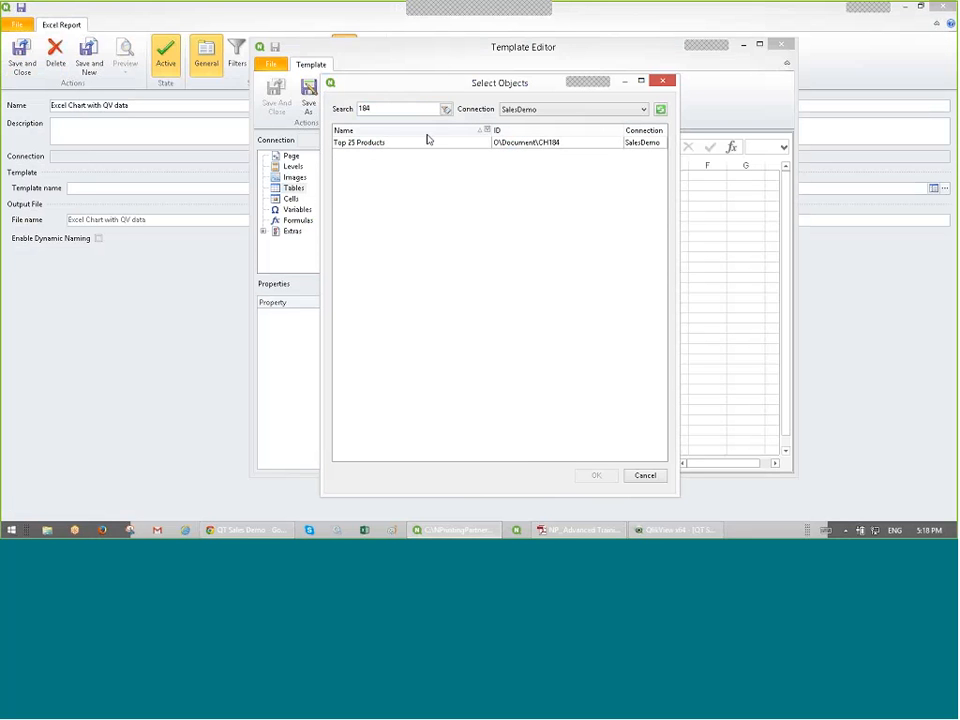
{"action": "double_click", "coordinate": [428, 140]}
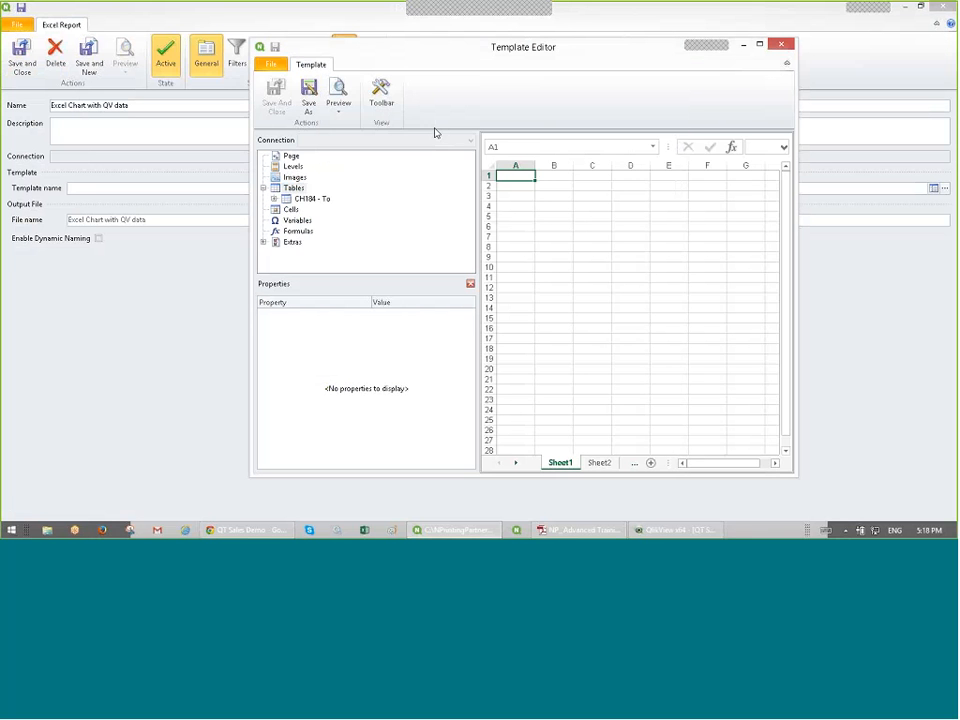
{"action": "double_click", "coordinate": [731, 55]}
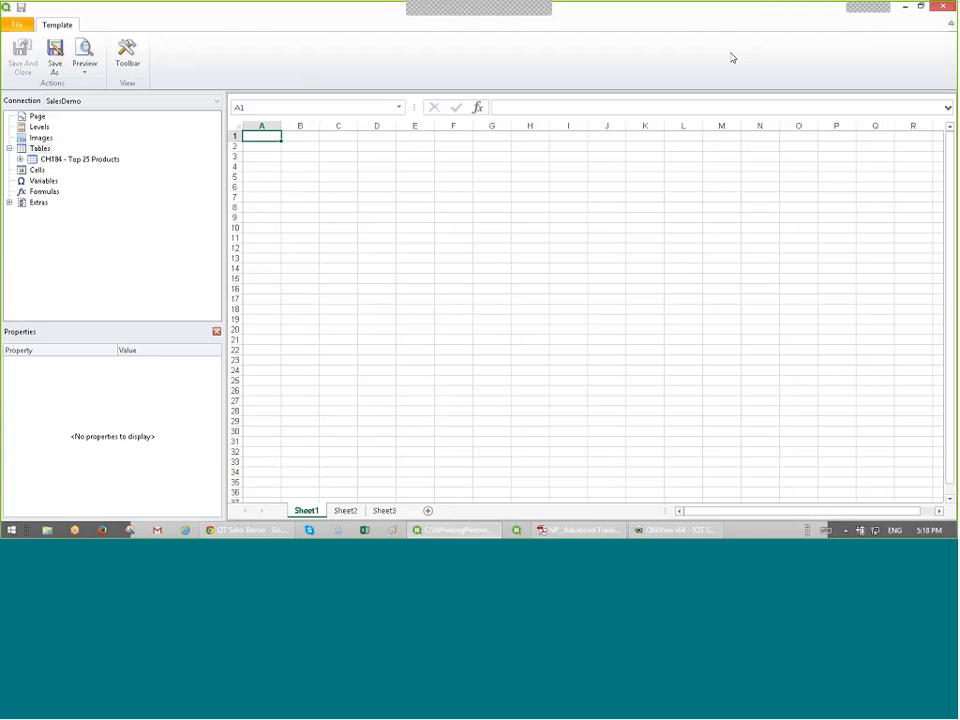
Step: Insert the ProductName, Total Sales and Gross Profit columns of CH184 with headers at cell C5 and widen columns C to E
{"action": "left_click", "coordinate": [106, 157]}
{"action": "left_click", "coordinate": [20, 159]}
{"action": "left_click", "coordinate": [72, 171]}
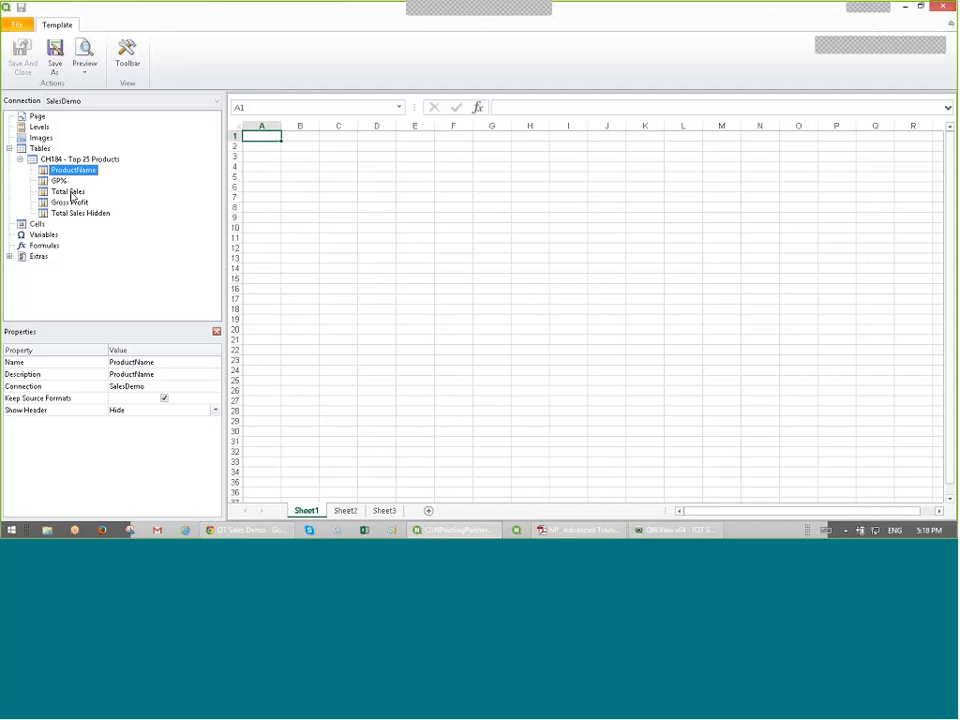
{"action": "left_click", "coordinate": [70, 192], "text": "ctrl"}
{"action": "left_click", "coordinate": [72, 202], "text": "ctrl"}
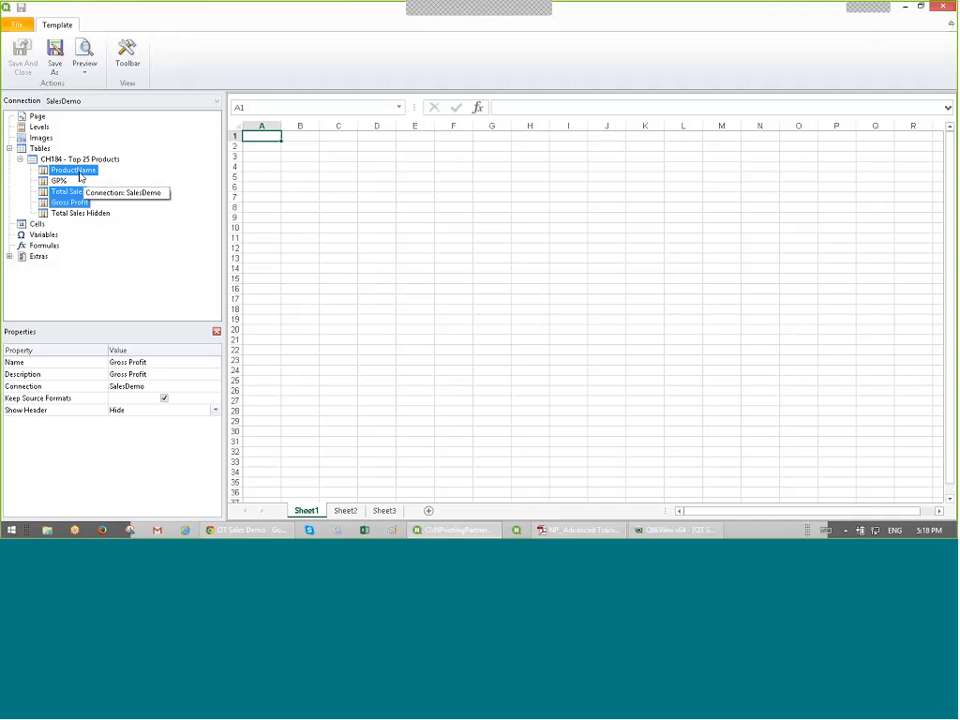
{"action": "left_click_drag", "start_coordinate": [81, 178], "coordinate": [330, 183]}
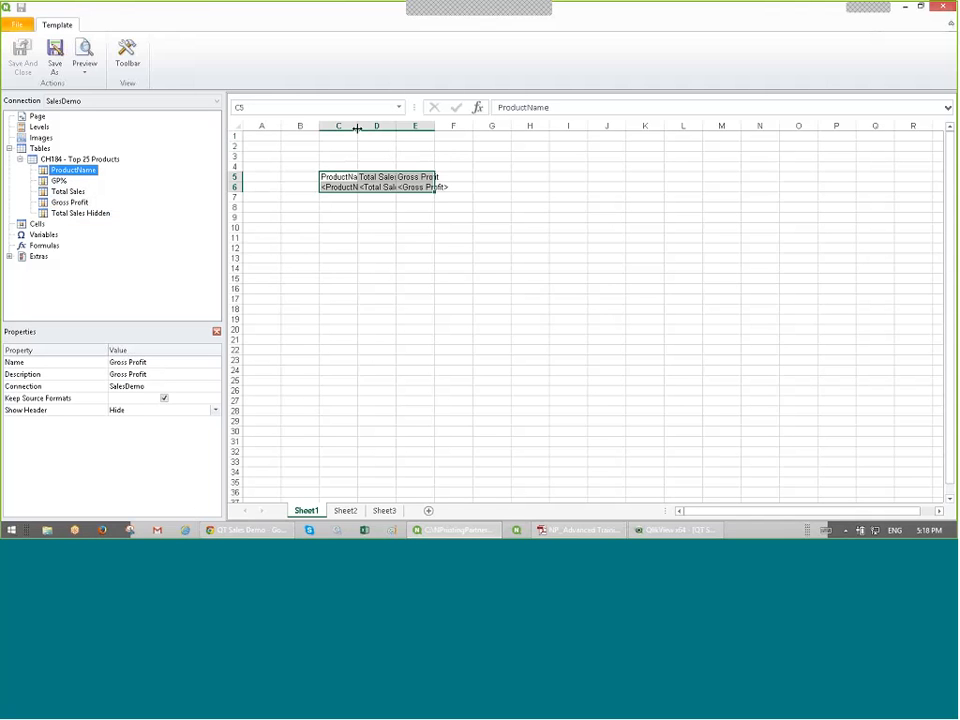
{"action": "left_click_drag", "start_coordinate": [354, 126], "coordinate": [519, 133]}
{"action": "left_click", "coordinate": [422, 178]}
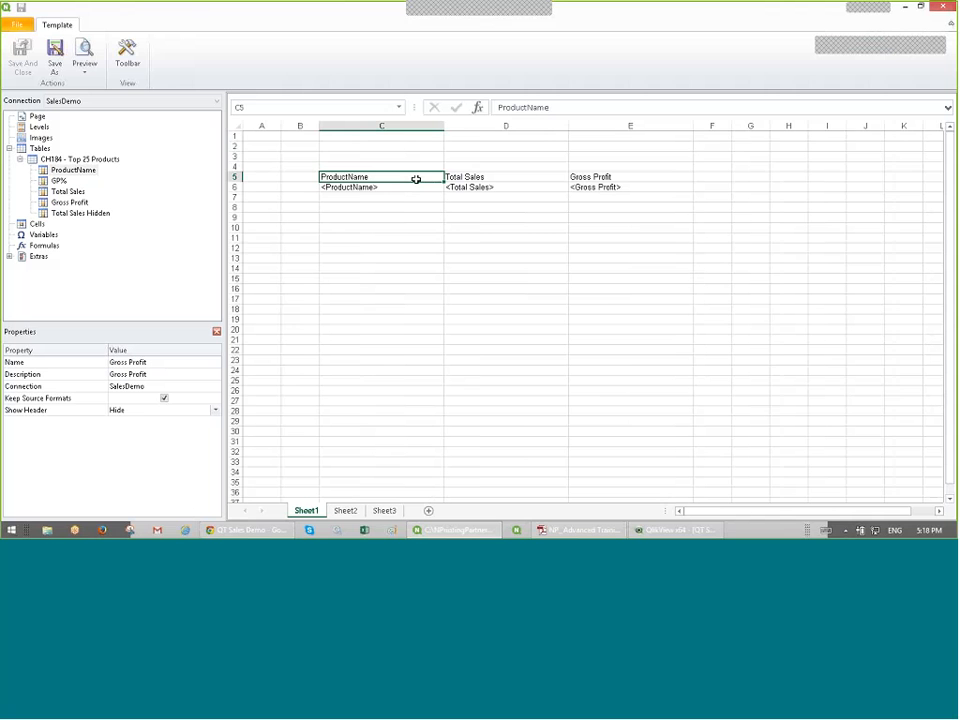
Step: Show the Excel ribbon, insert a column chart from the table data and place it below the table at row 11
{"action": "left_click", "coordinate": [138, 60]}
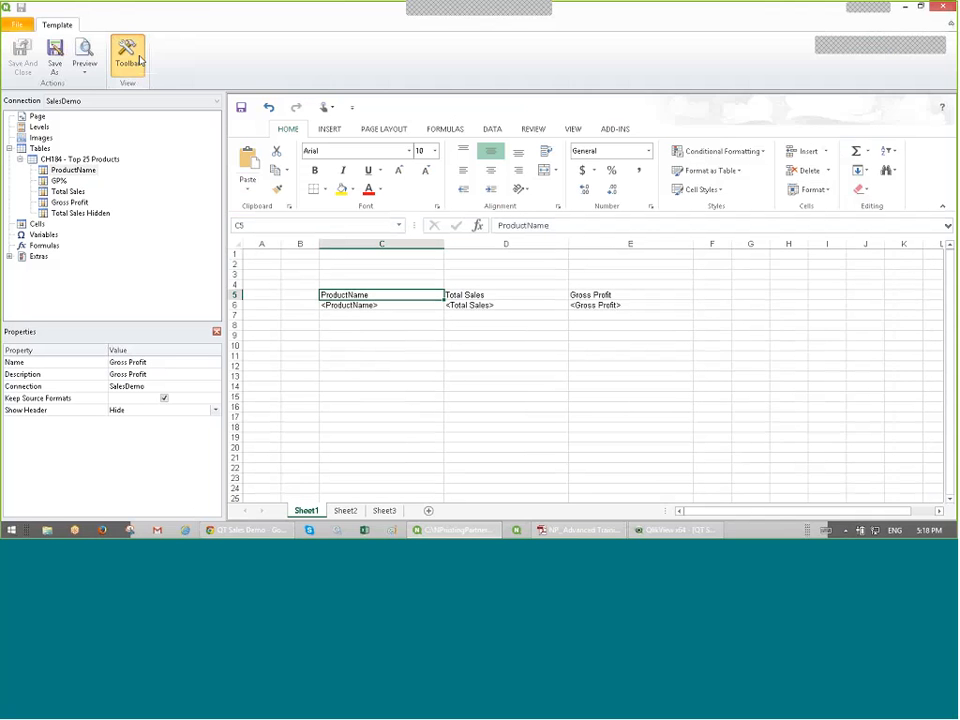
{"action": "left_click", "coordinate": [329, 131]}
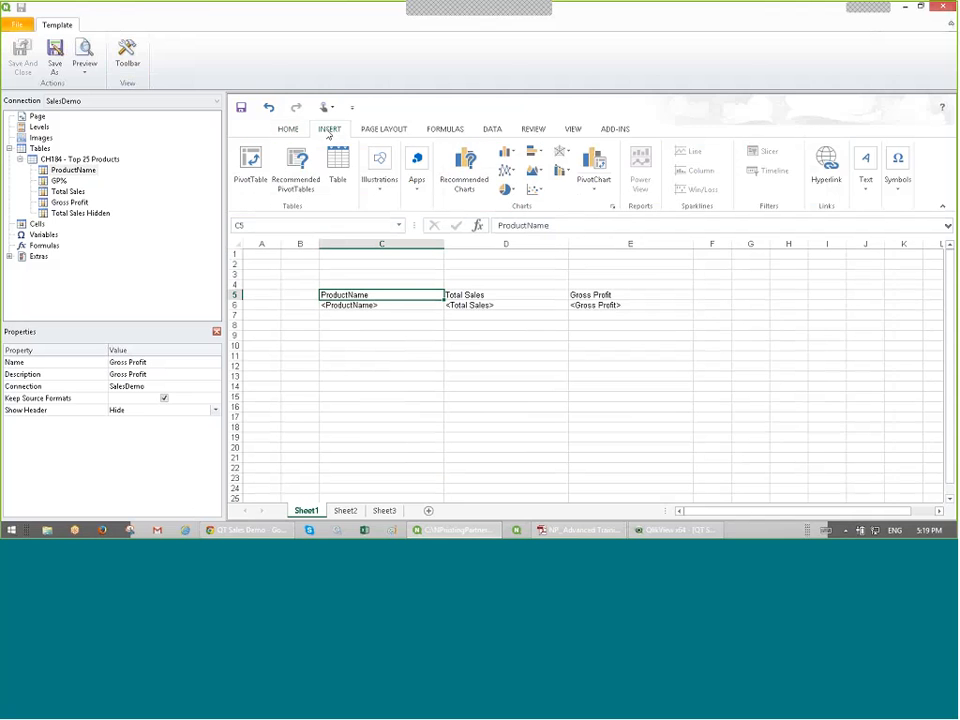
{"action": "left_click", "coordinate": [505, 152]}
{"action": "left_click", "coordinate": [507, 195]}
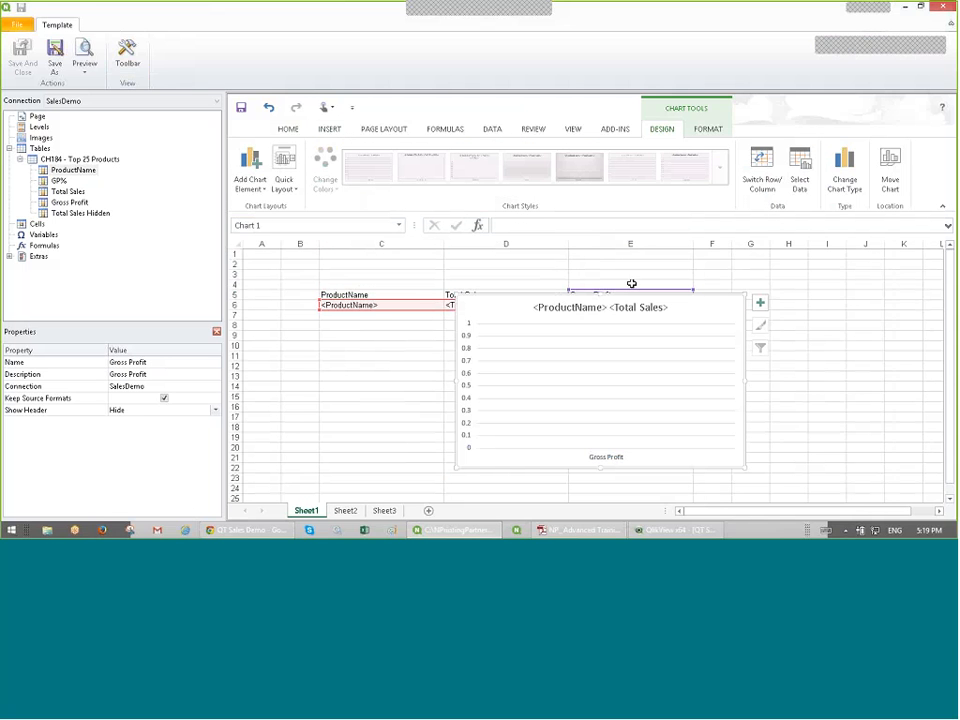
{"action": "mouse_move", "coordinate": [620, 300]}
{"action": "left_mouse_down"}
{"action": "mouse_move", "coordinate": [546, 342]}
{"action": "mouse_move", "coordinate": [476, 364]}
{"action": "mouse_move", "coordinate": [484, 355]}
{"action": "left_mouse_up"}
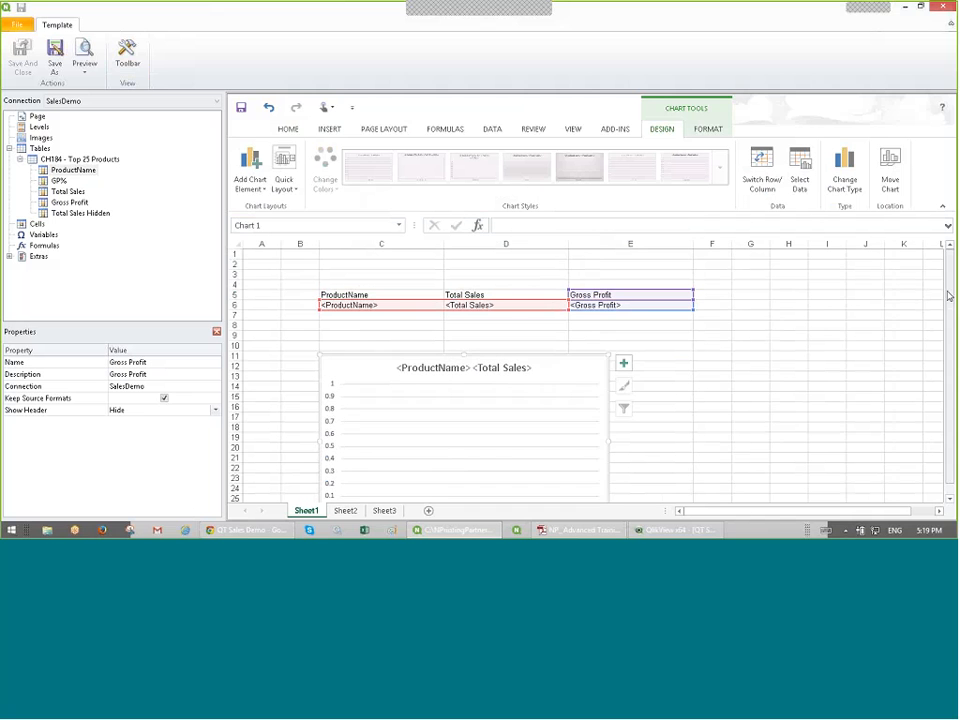
{"action": "left_click", "coordinate": [731, 420]}
{"action": "scroll", "coordinate": [731, 418], "scroll_direction": "down", "scroll_amount": 5}
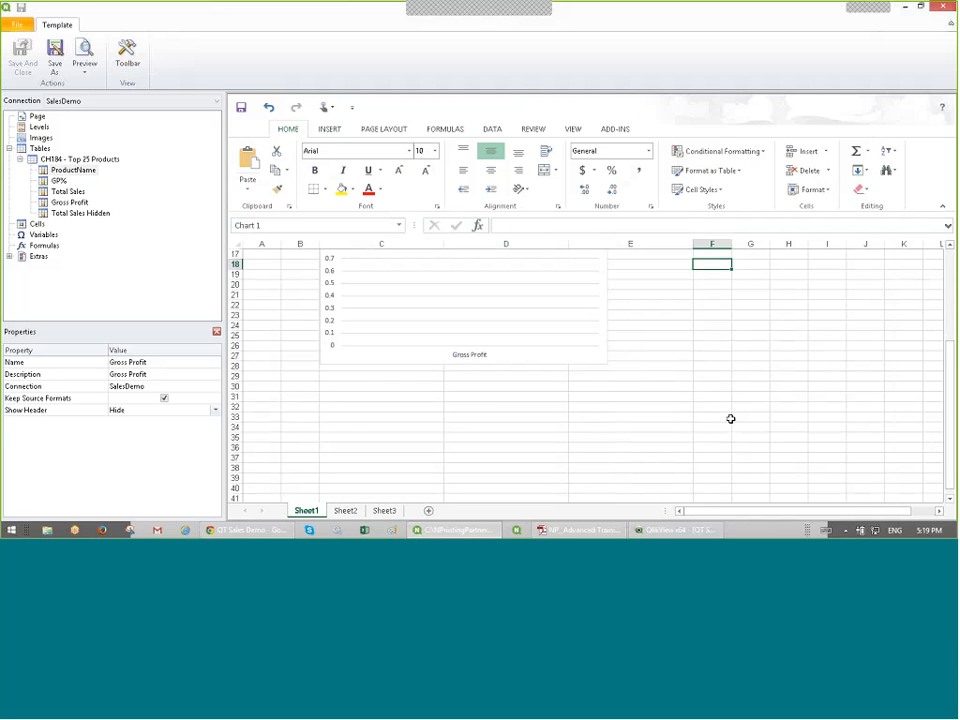
Step: Enlarge the chart to reach about column F and row 34, and remove its existing series from the data source
{"action": "left_click", "coordinate": [603, 356]}
{"action": "left_click_drag", "start_coordinate": [618, 360], "coordinate": [716, 429]}
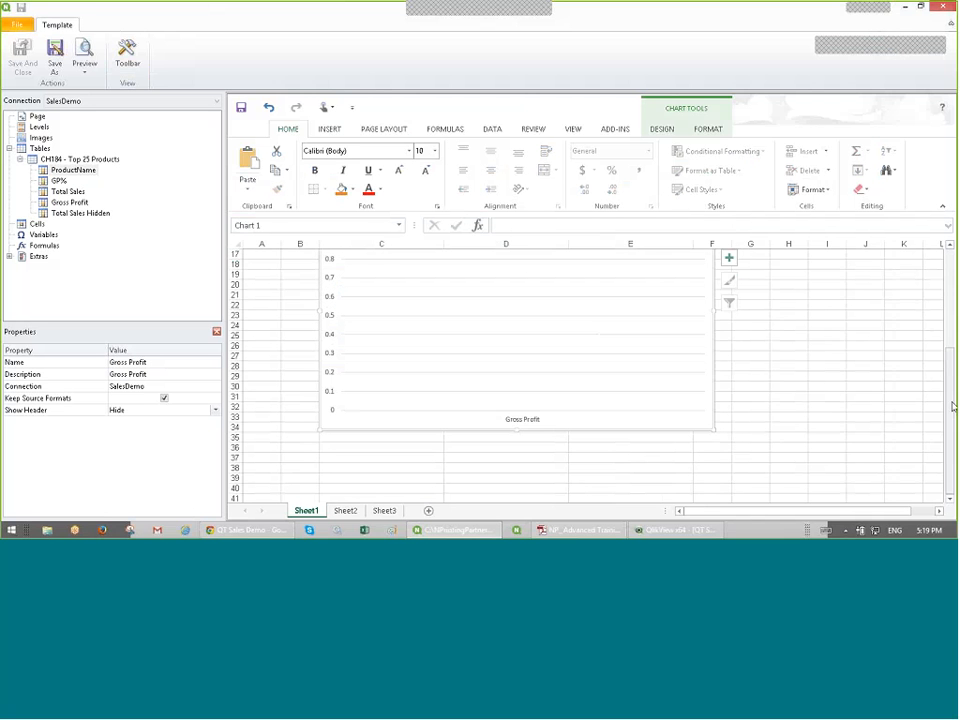
{"action": "left_click_drag", "start_coordinate": [950, 410], "coordinate": [924, 274]}
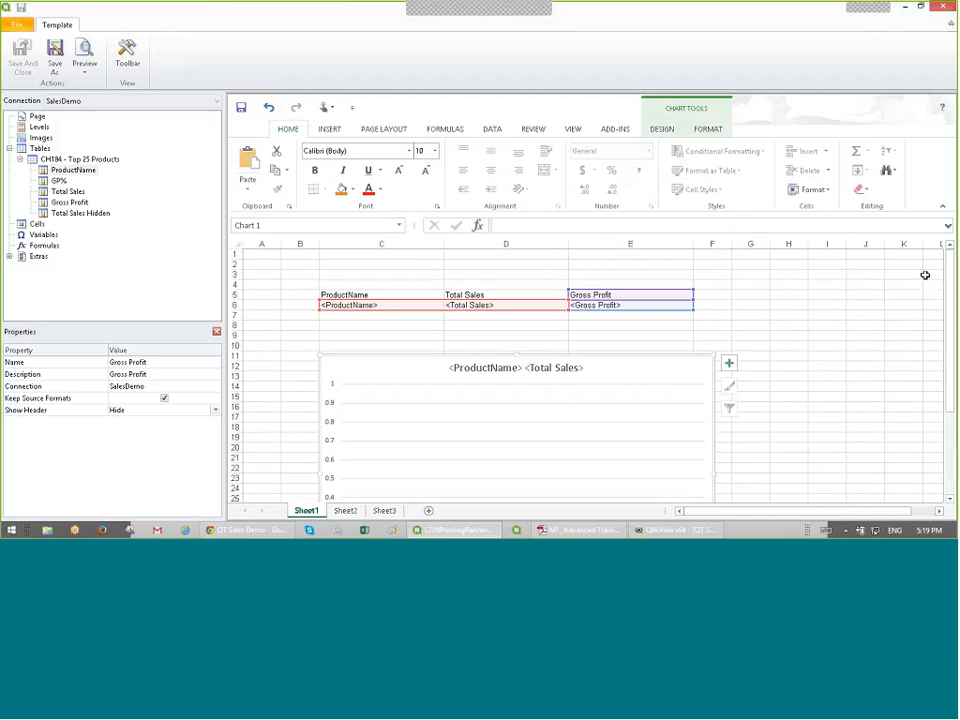
{"action": "left_click", "coordinate": [628, 373]}
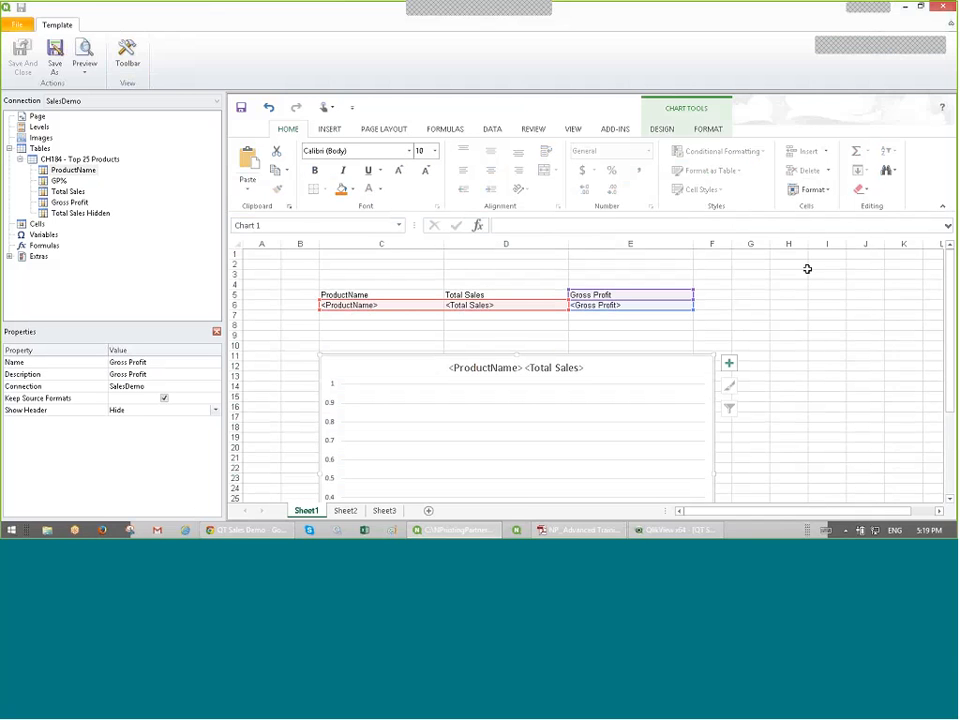
{"action": "left_click", "coordinate": [664, 130]}
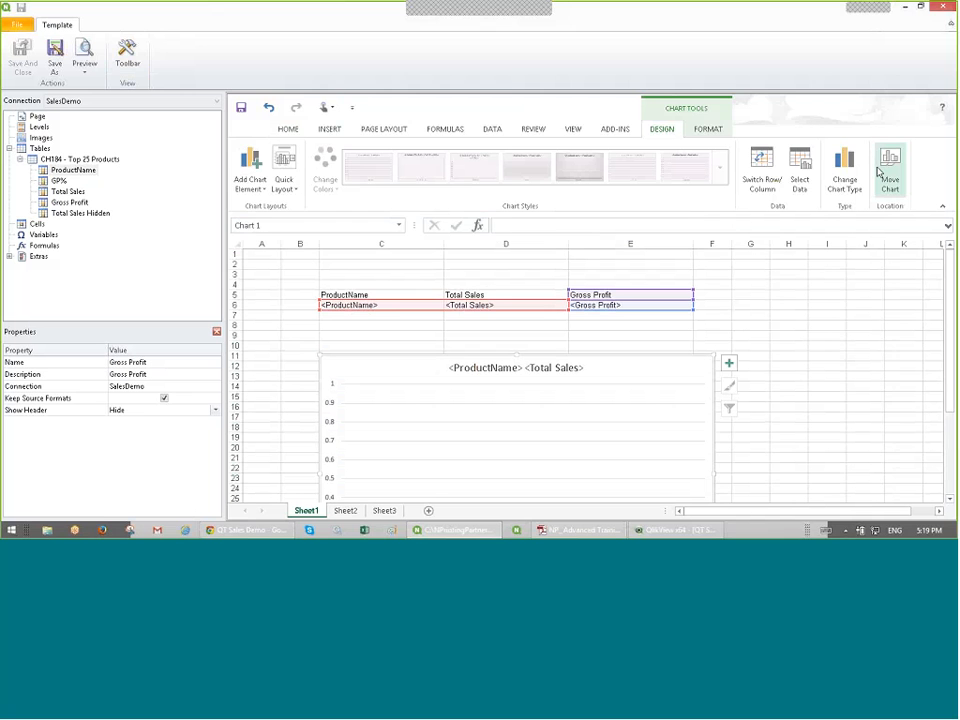
{"action": "left_click", "coordinate": [800, 172]}
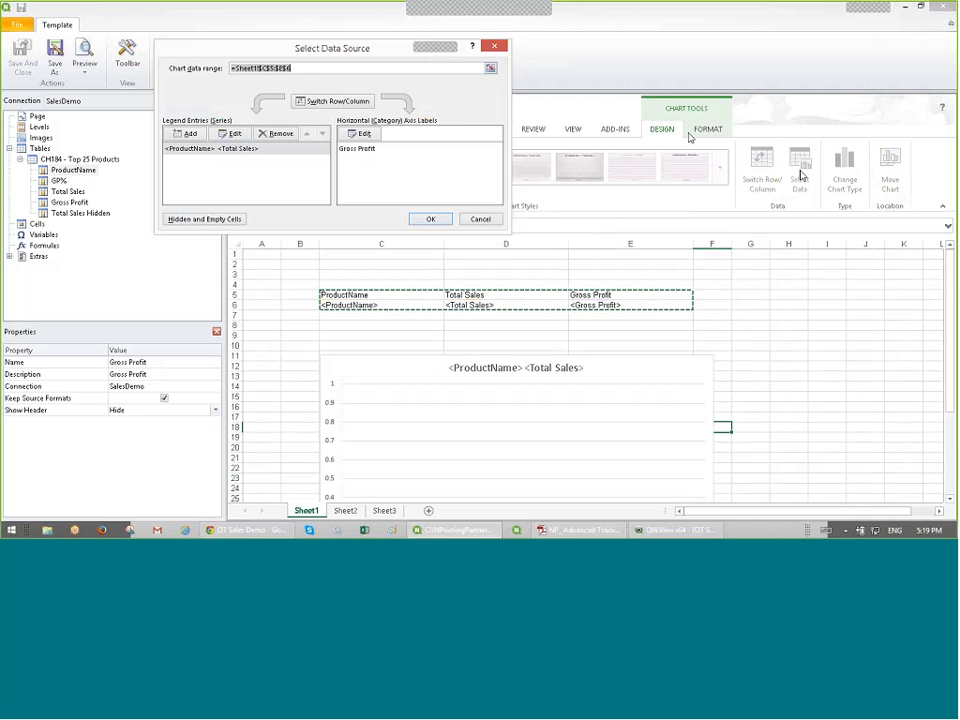
{"action": "left_click", "coordinate": [276, 135]}
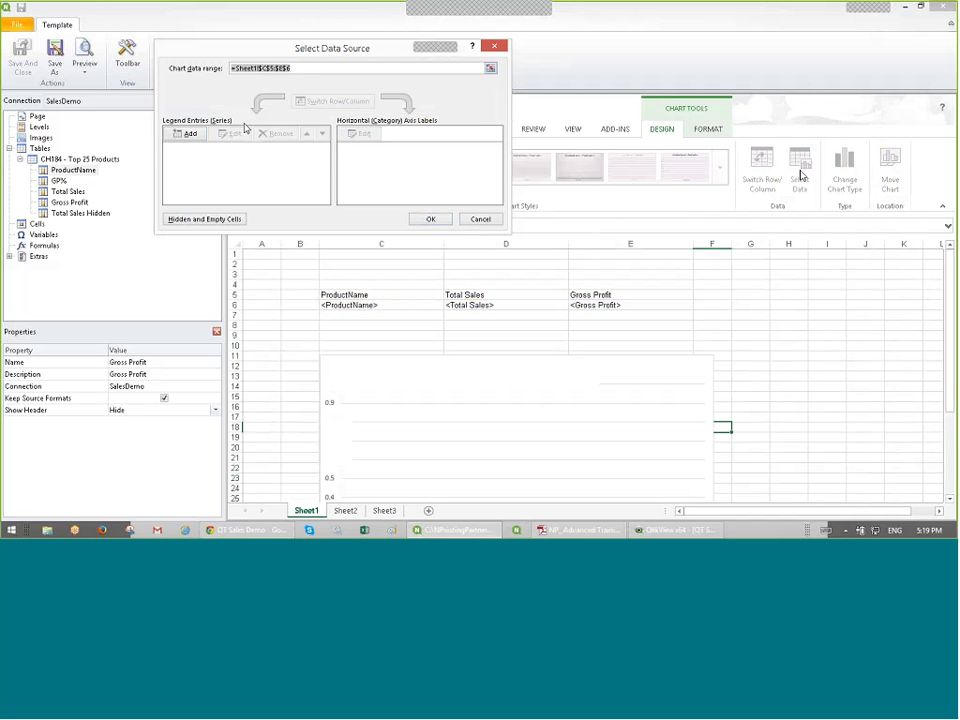
{"action": "left_click", "coordinate": [190, 134]}
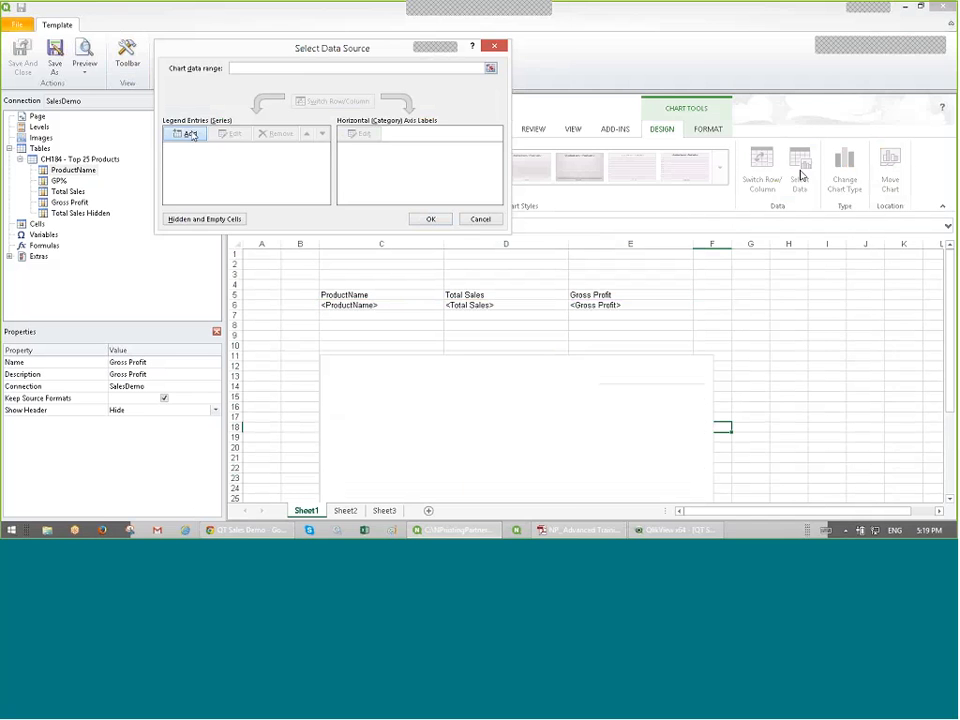
{"action": "left_click_drag", "start_coordinate": [341, 96], "coordinate": [604, 69]}
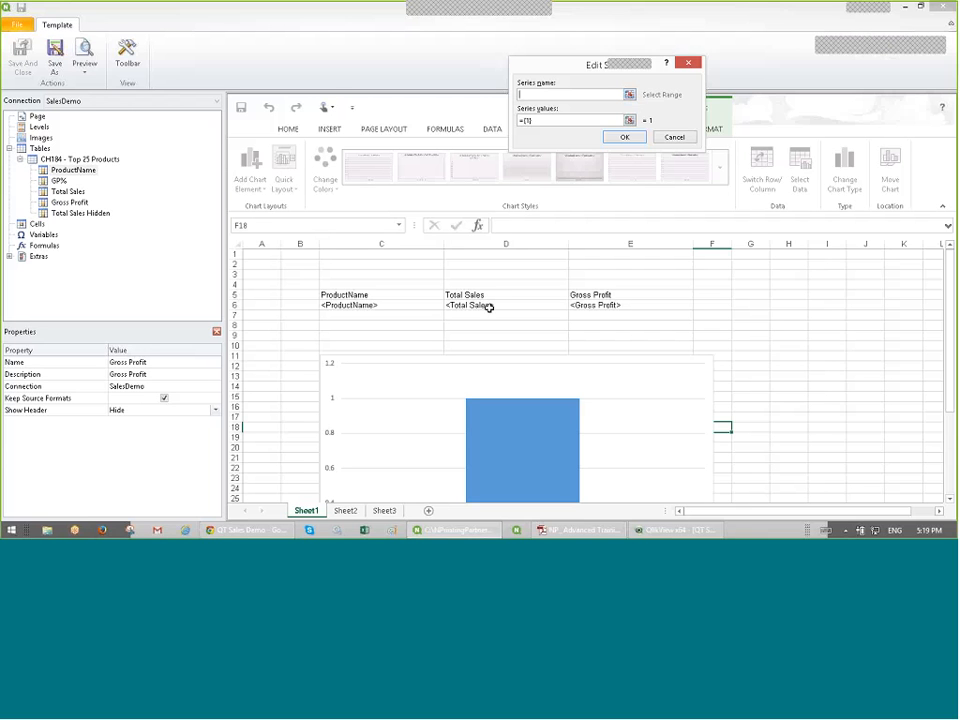
{"action": "left_click", "coordinate": [630, 94]}
{"action": "left_click", "coordinate": [690, 85]}
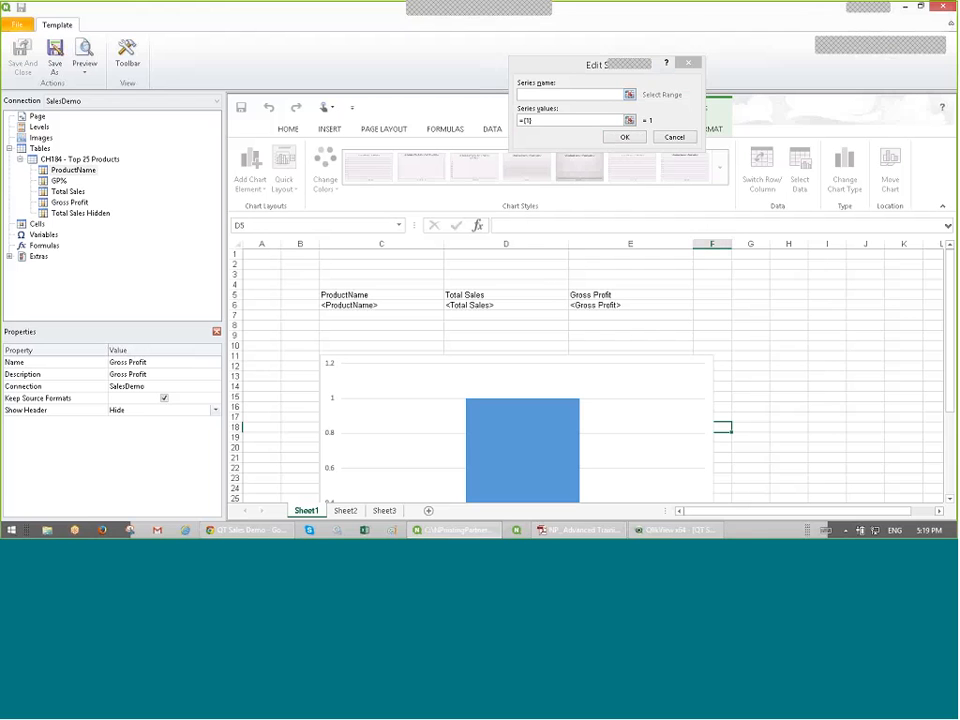
{"action": "left_click", "coordinate": [490, 295]}
{"action": "left_click", "coordinate": [630, 94]}
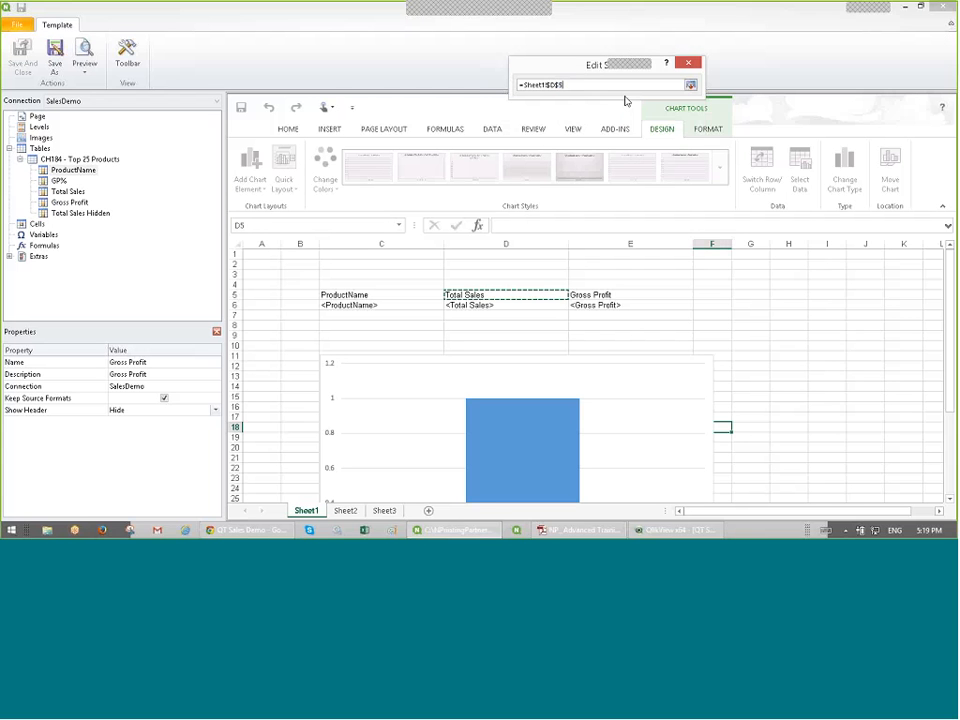
{"action": "left_click", "coordinate": [690, 85]}
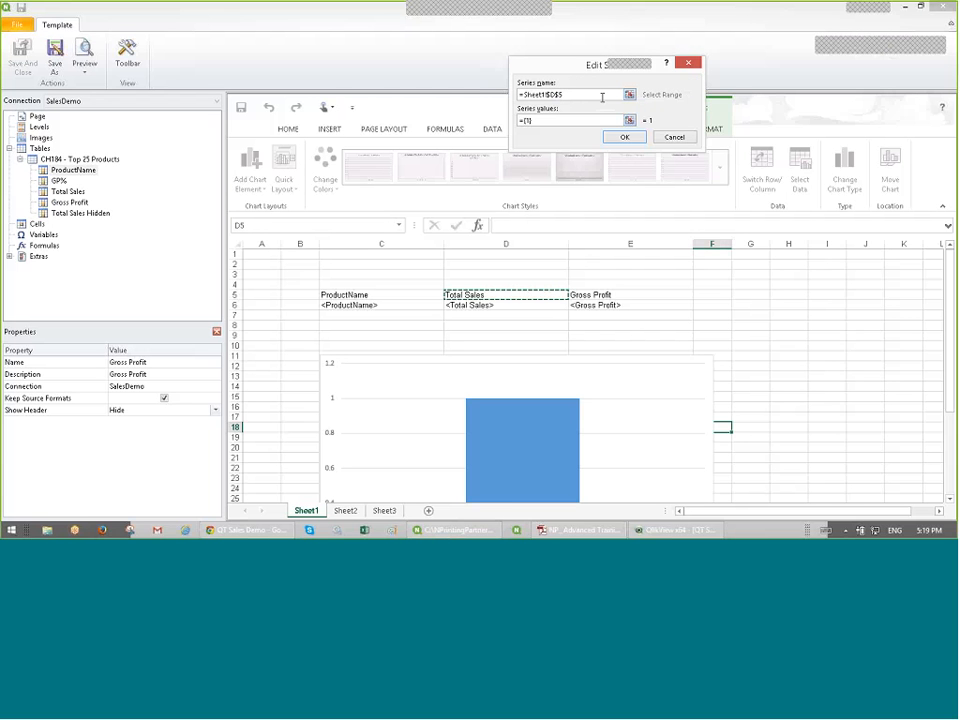
{"action": "left_click_drag", "start_coordinate": [602, 95], "coordinate": [525, 95]}
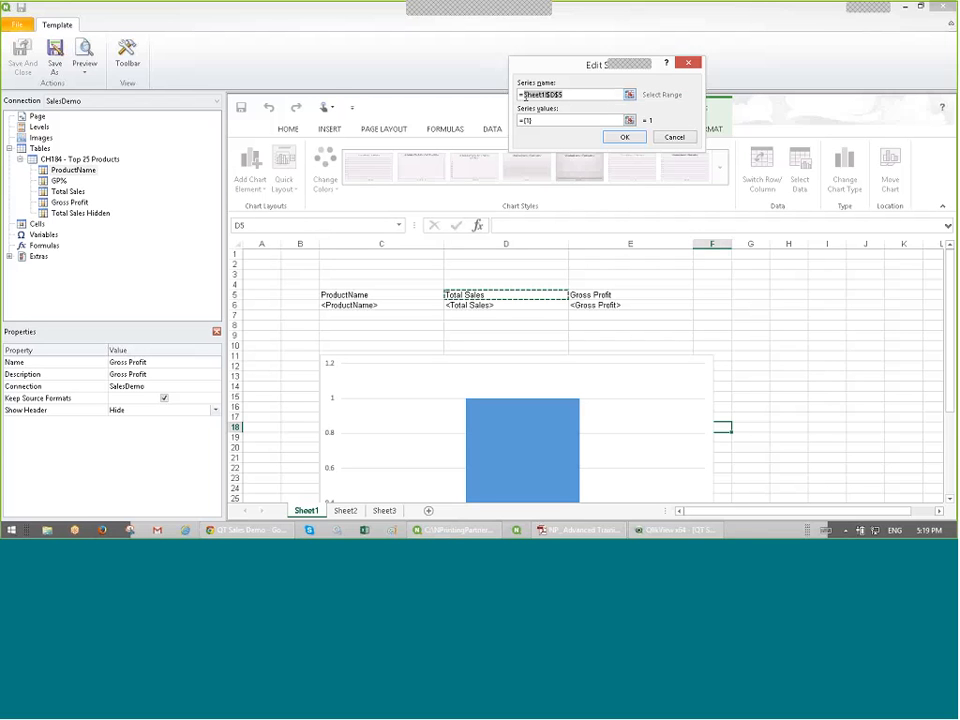
{"action": "key", "text": "BackSpace"}
{"action": "left_click", "coordinate": [674, 137]}
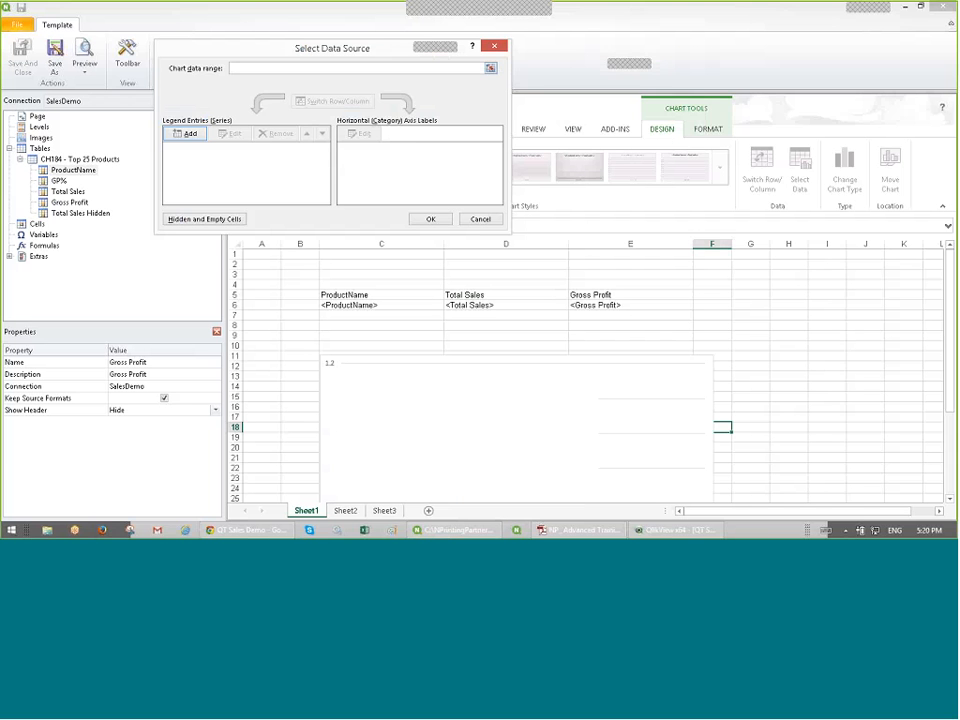
Step: Add a chart series named from the Total Sales header in D5, with values from D6:D7
{"action": "left_click", "coordinate": [187, 134]}
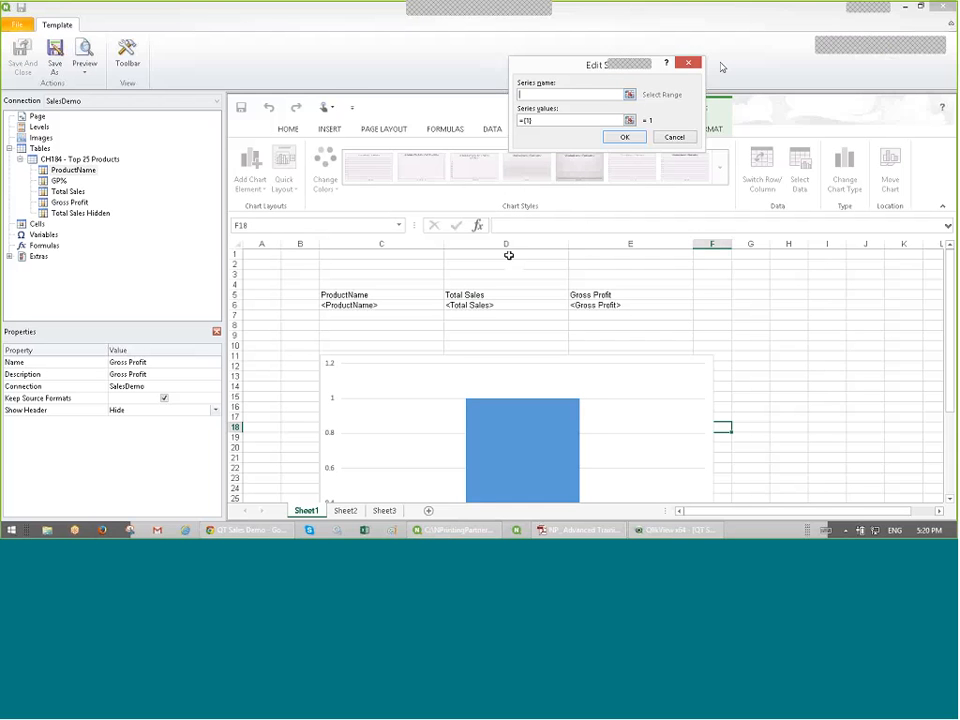
{"action": "left_click", "coordinate": [477, 296]}
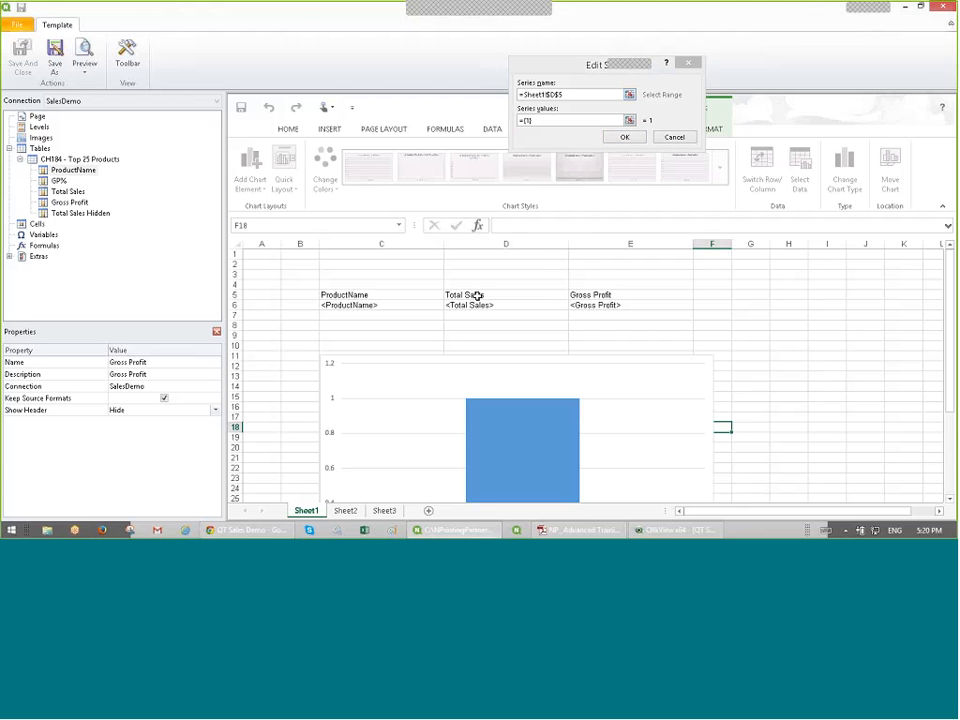
{"action": "left_click", "coordinate": [630, 96]}
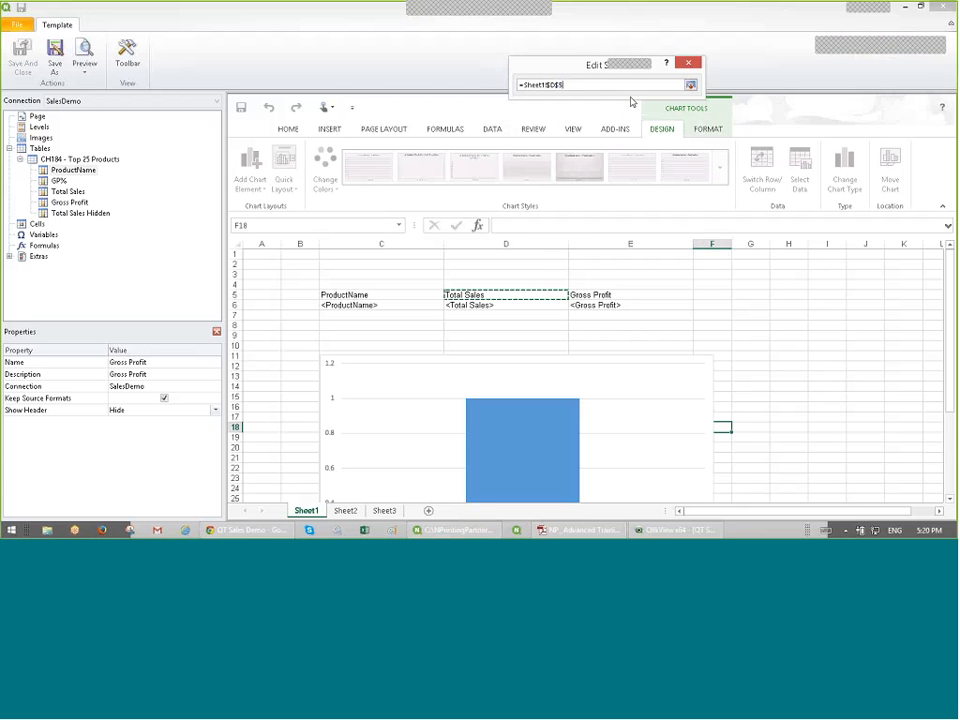
{"action": "left_click", "coordinate": [690, 85]}
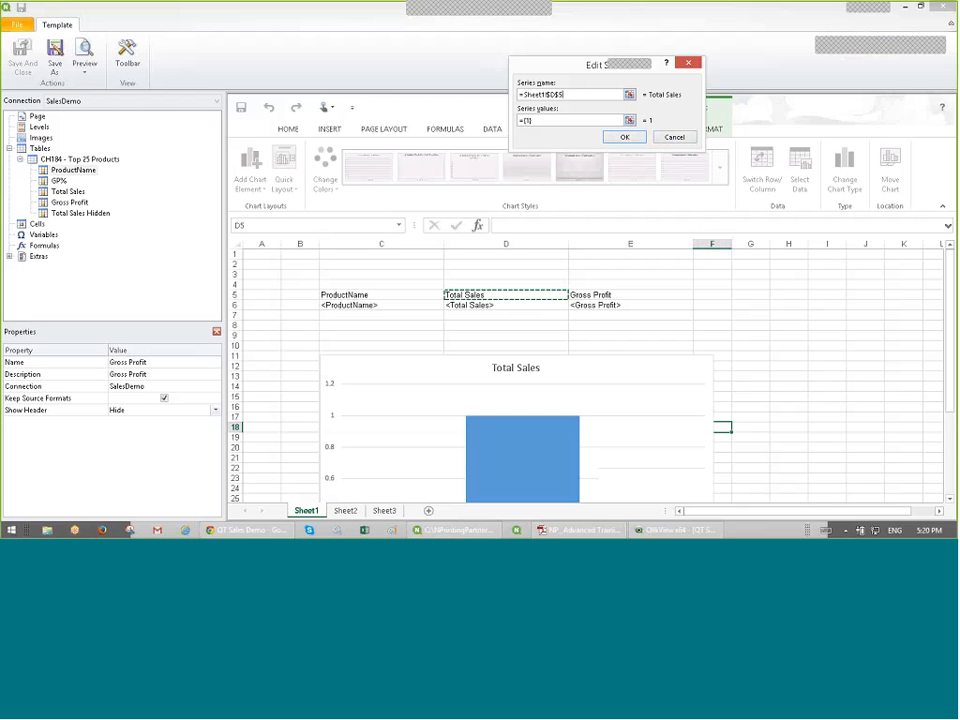
{"action": "left_click", "coordinate": [629, 121]}
{"action": "left_click_drag", "start_coordinate": [527, 306], "coordinate": [530, 319]}
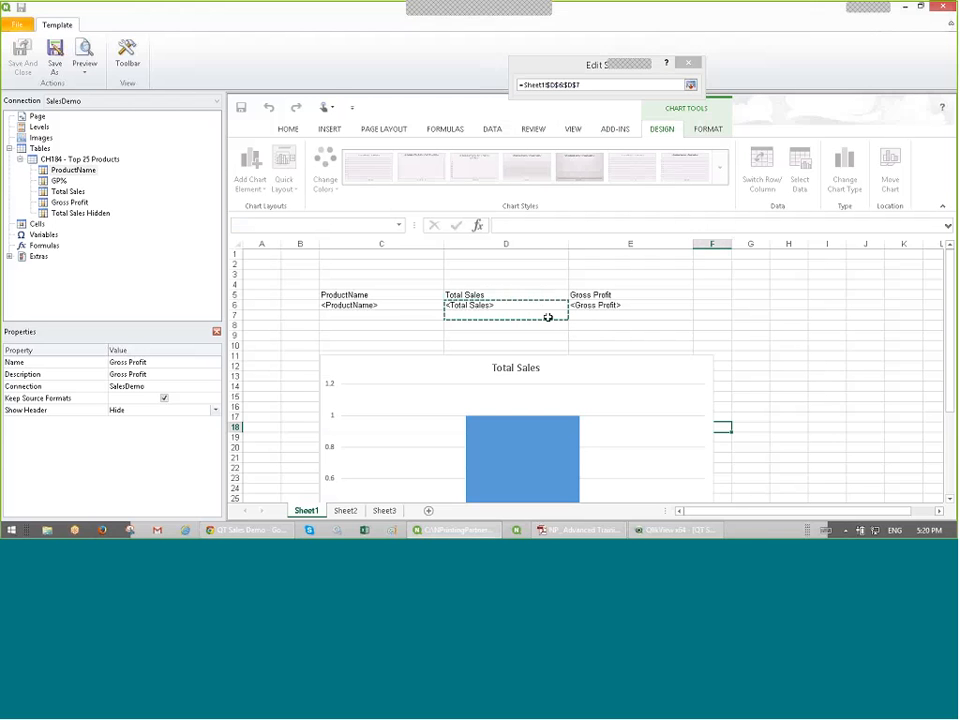
{"action": "left_click", "coordinate": [690, 85]}
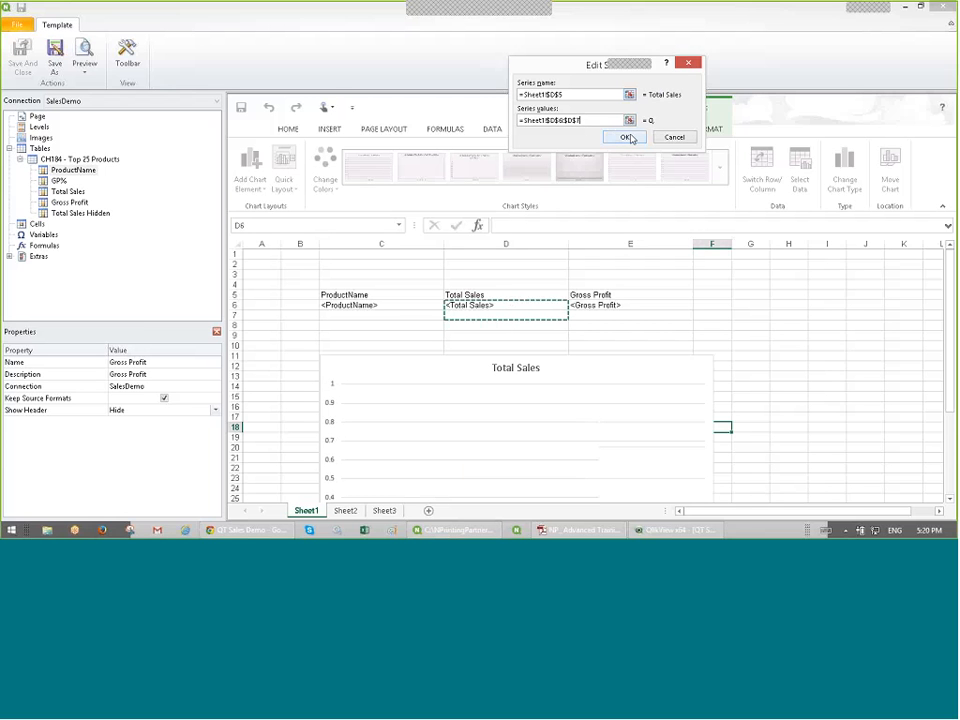
{"action": "left_click", "coordinate": [625, 138]}
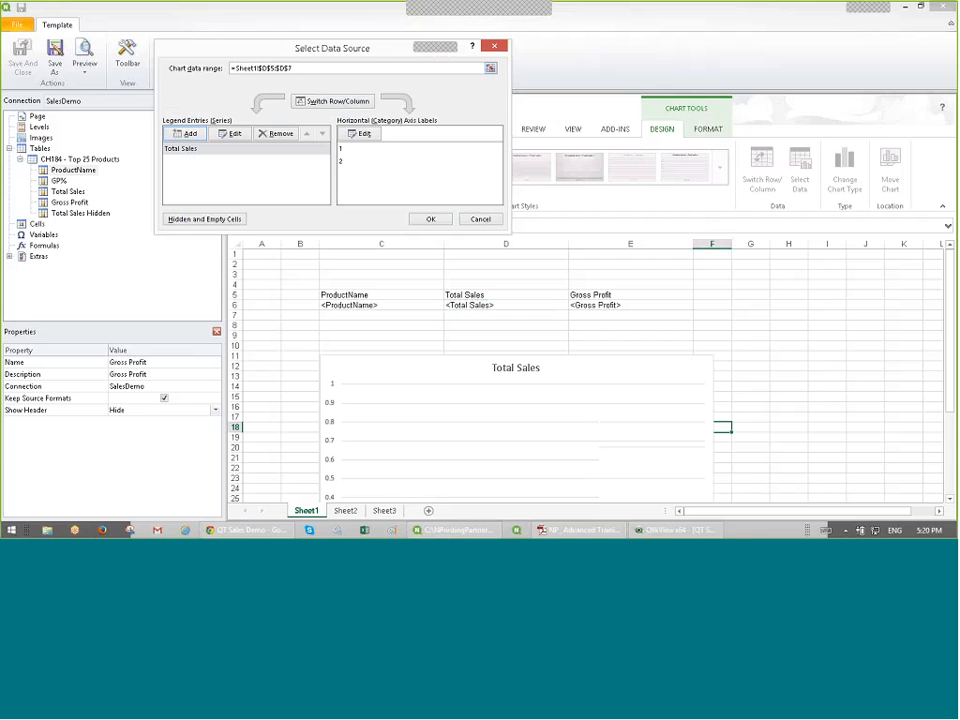
Step: Add a second chart series named from the Gross Profit header in E5, with values from E6:E7
{"action": "left_click", "coordinate": [188, 134]}
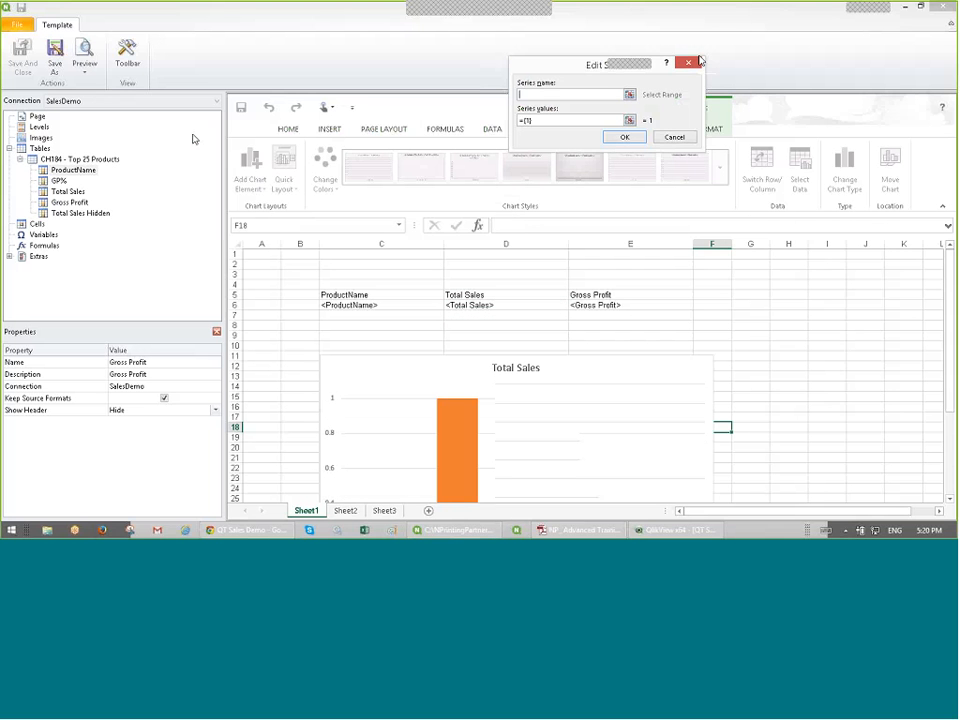
{"action": "left_click", "coordinate": [592, 296]}
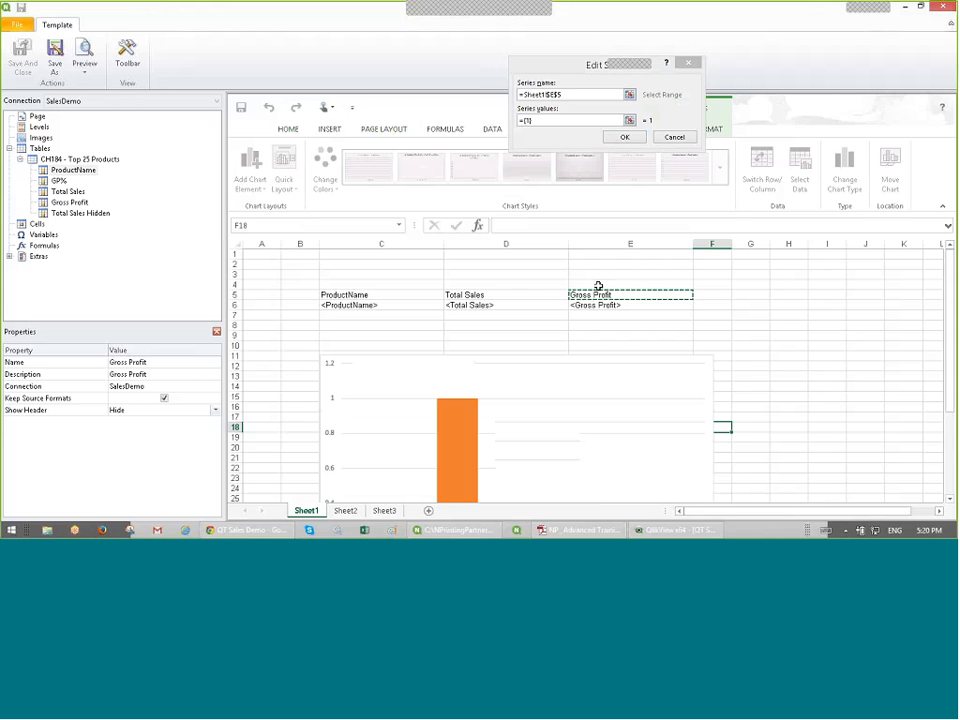
{"action": "left_click", "coordinate": [630, 95]}
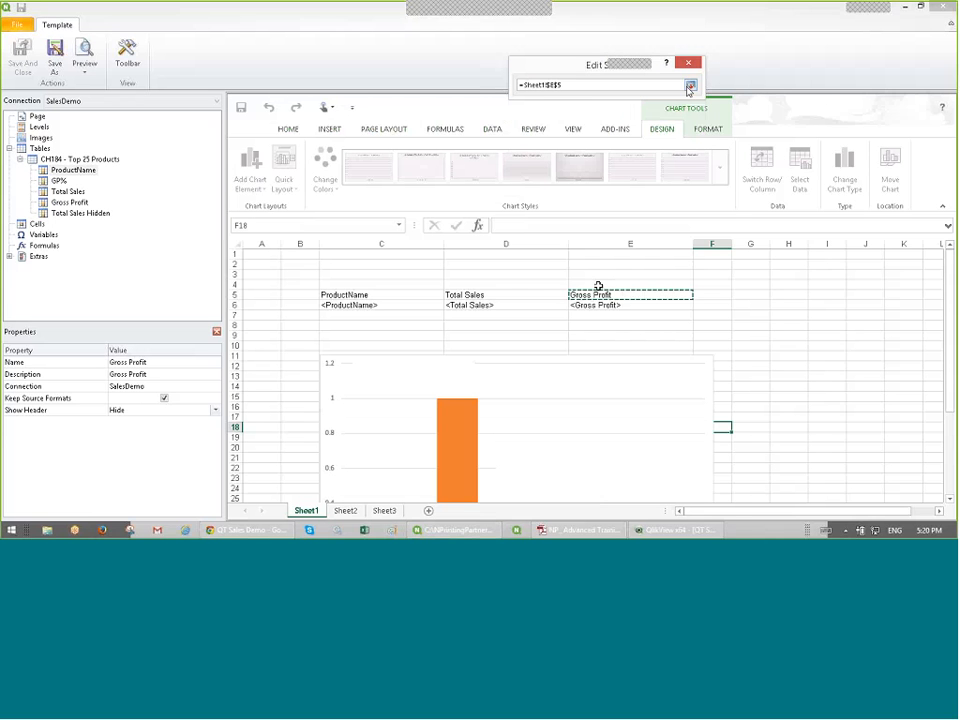
{"action": "left_click", "coordinate": [689, 89]}
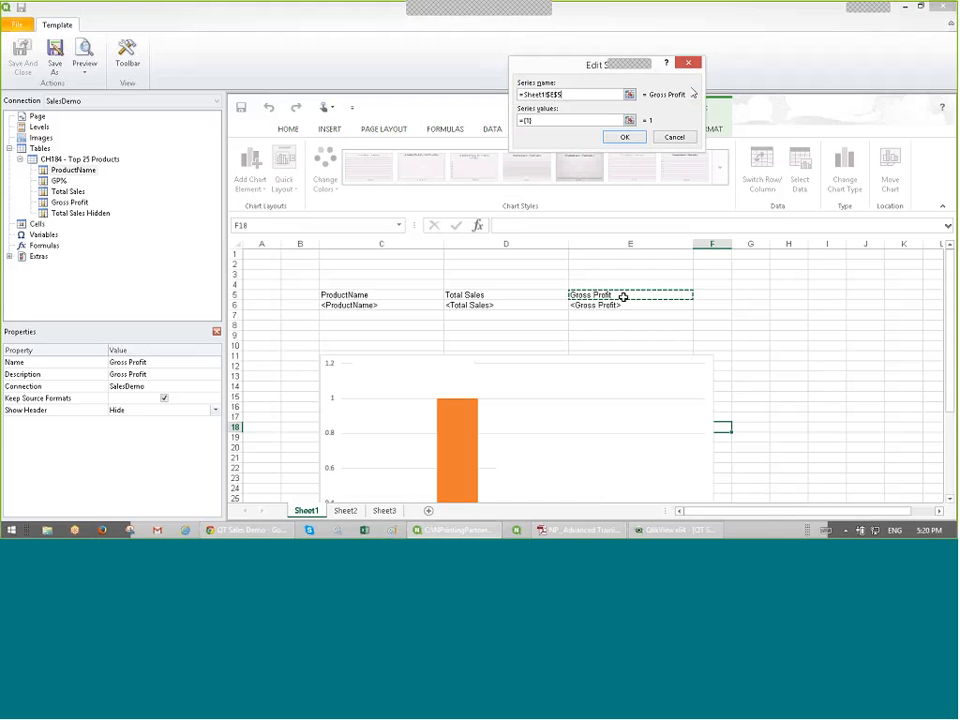
{"action": "left_click", "coordinate": [629, 121]}
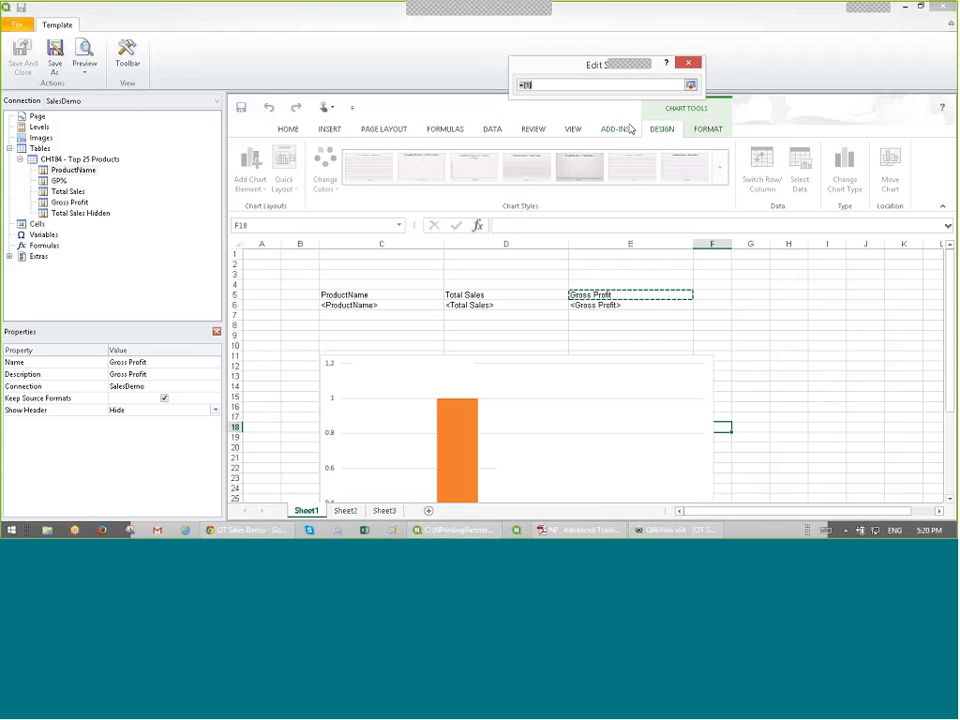
{"action": "left_click", "coordinate": [622, 305]}
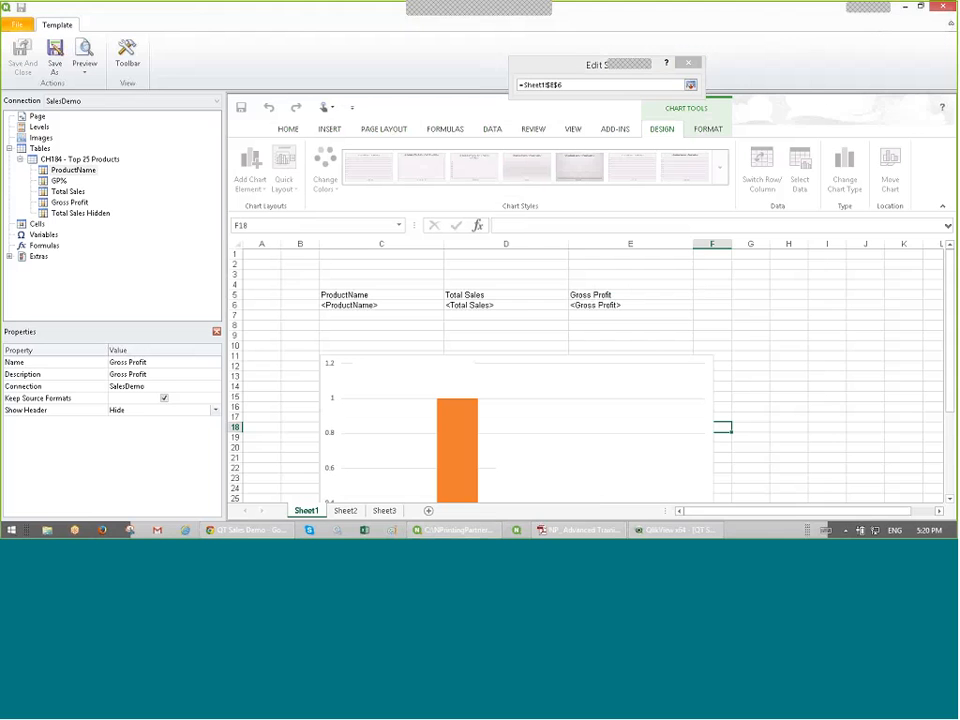
{"action": "left_click_drag", "start_coordinate": [622, 305], "coordinate": [643, 320]}
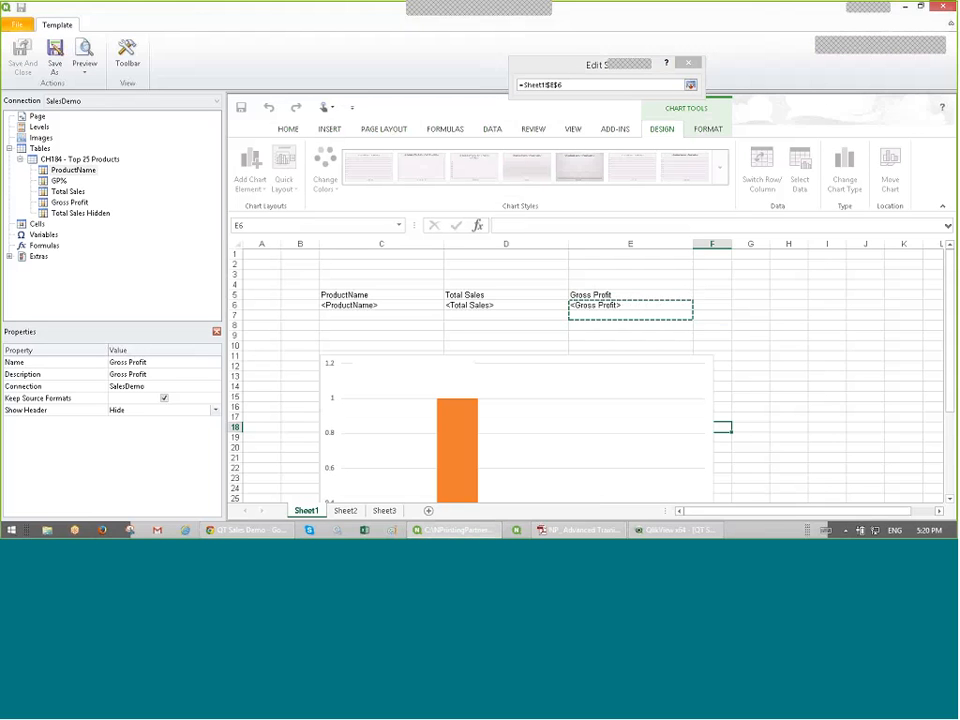
{"action": "left_click", "coordinate": [690, 85]}
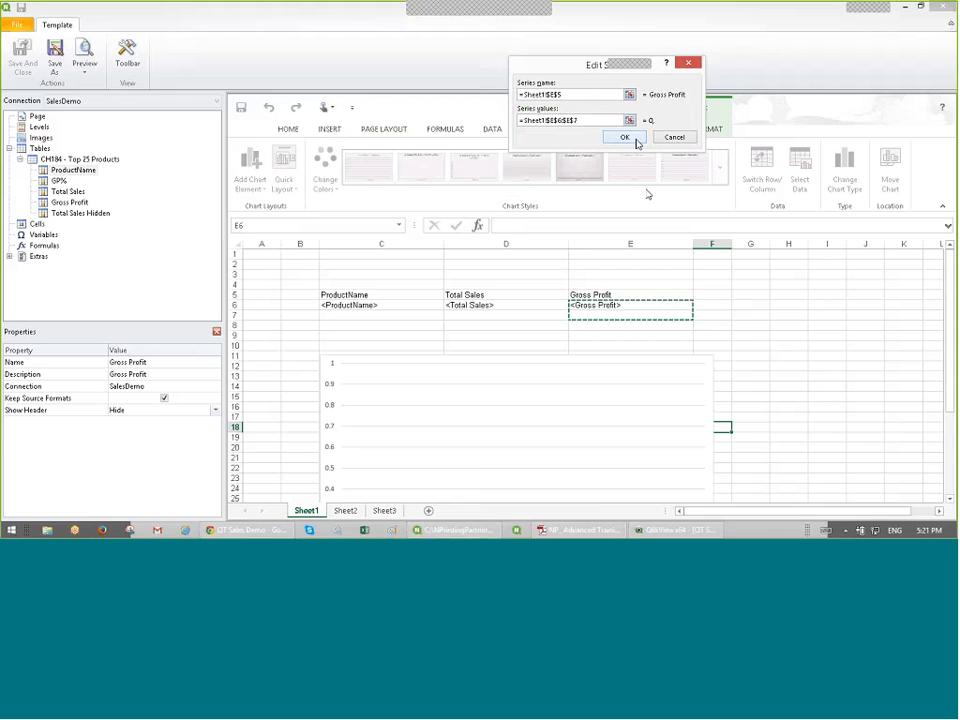
{"action": "left_click", "coordinate": [630, 139]}
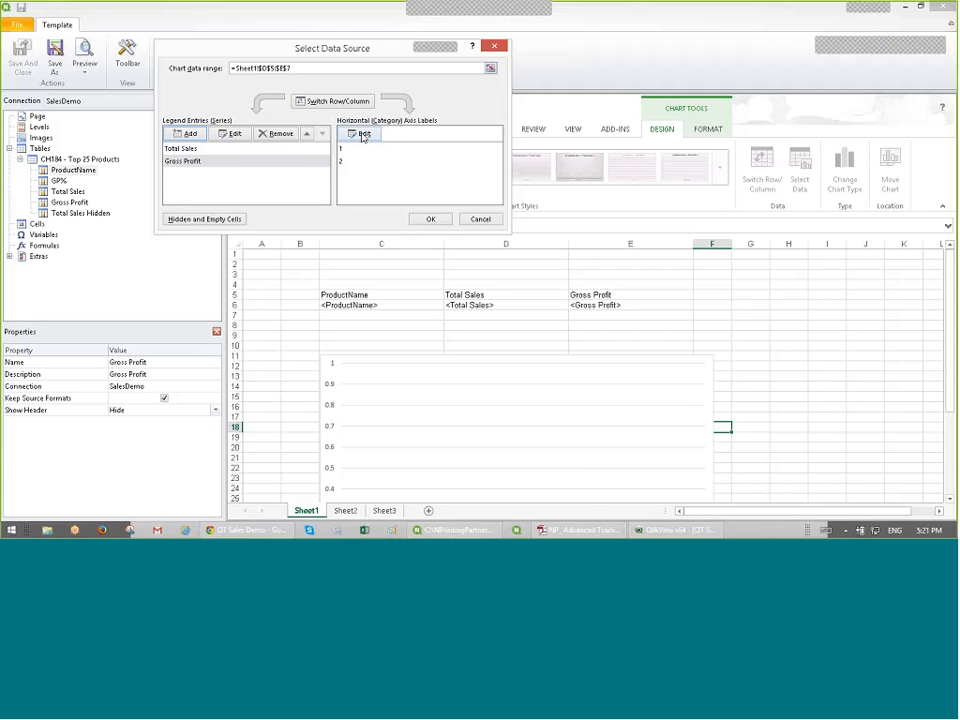
Step: Set the chart's horizontal axis labels to the ProductName range C6:C7 and apply the data source changes
{"action": "left_click", "coordinate": [363, 135]}
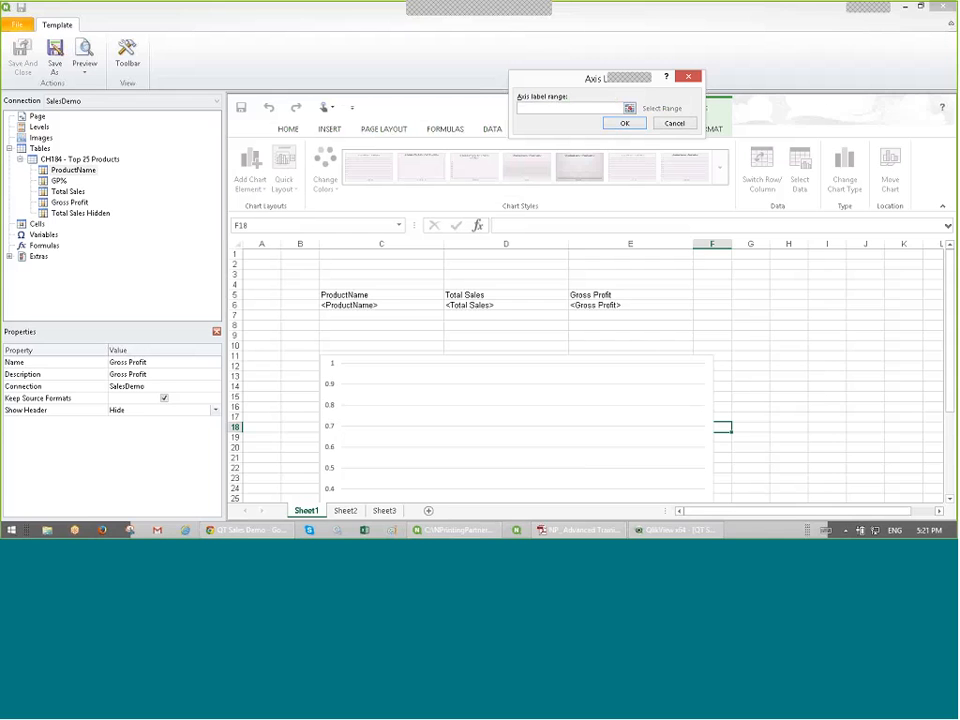
{"action": "left_click_drag", "start_coordinate": [401, 305], "coordinate": [402, 316]}
{"action": "left_click", "coordinate": [630, 108]}
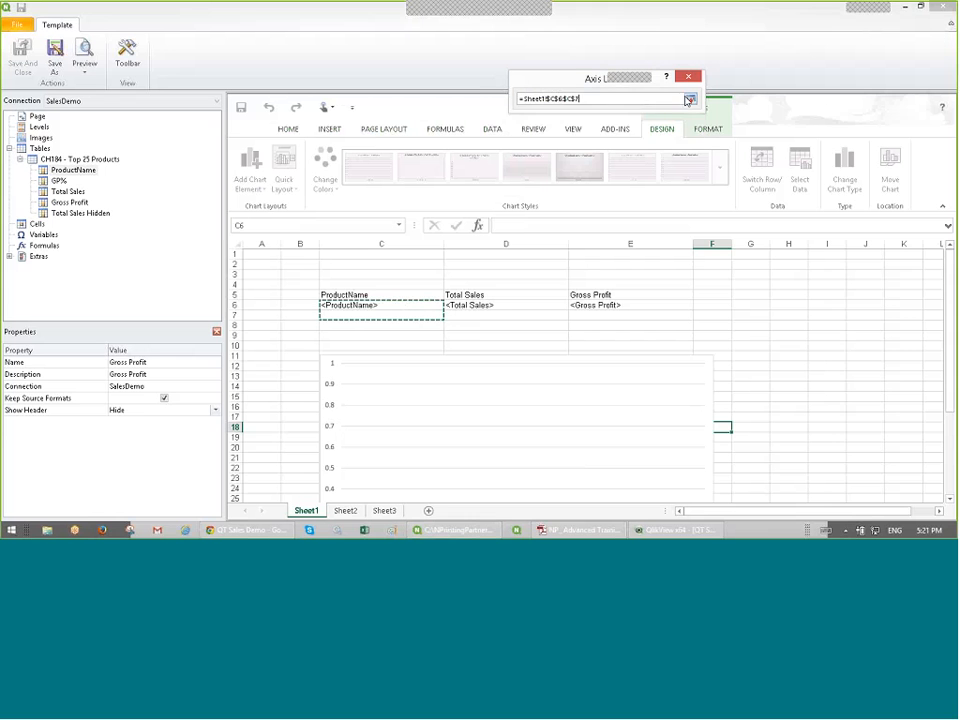
{"action": "left_click", "coordinate": [689, 101]}
{"action": "left_click", "coordinate": [629, 108]}
{"action": "left_click", "coordinate": [689, 98]}
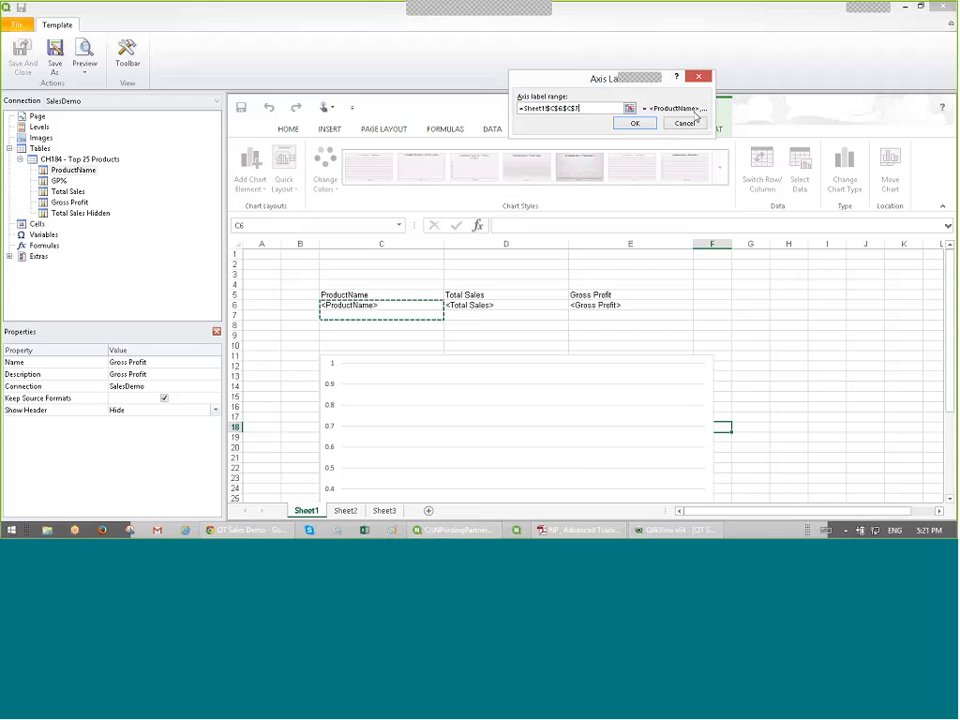
{"action": "left_click", "coordinate": [645, 125]}
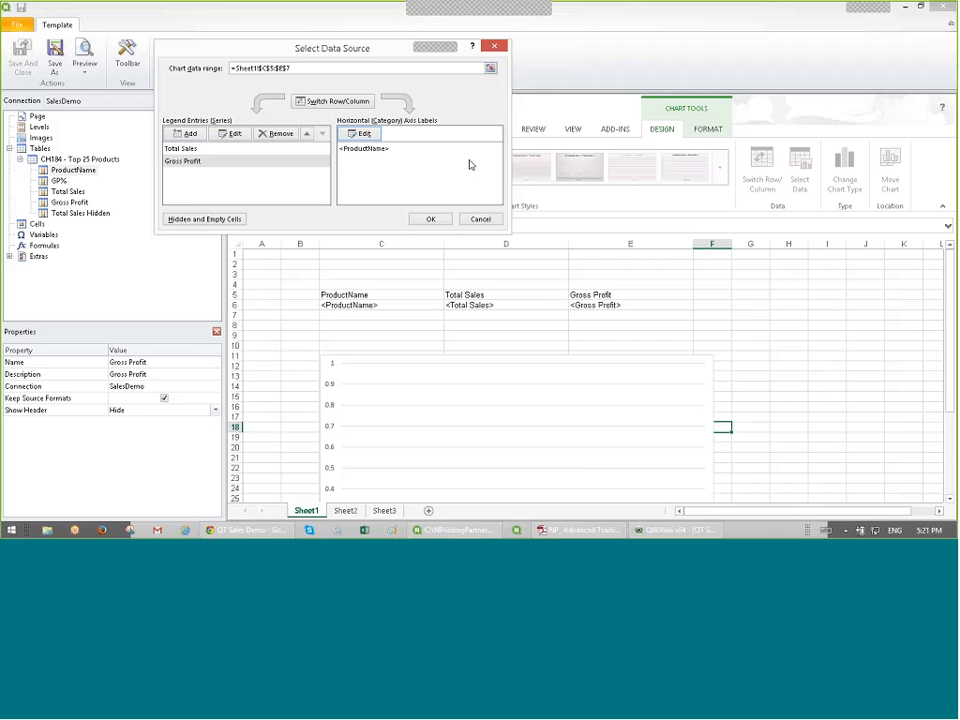
{"action": "left_click", "coordinate": [385, 149]}
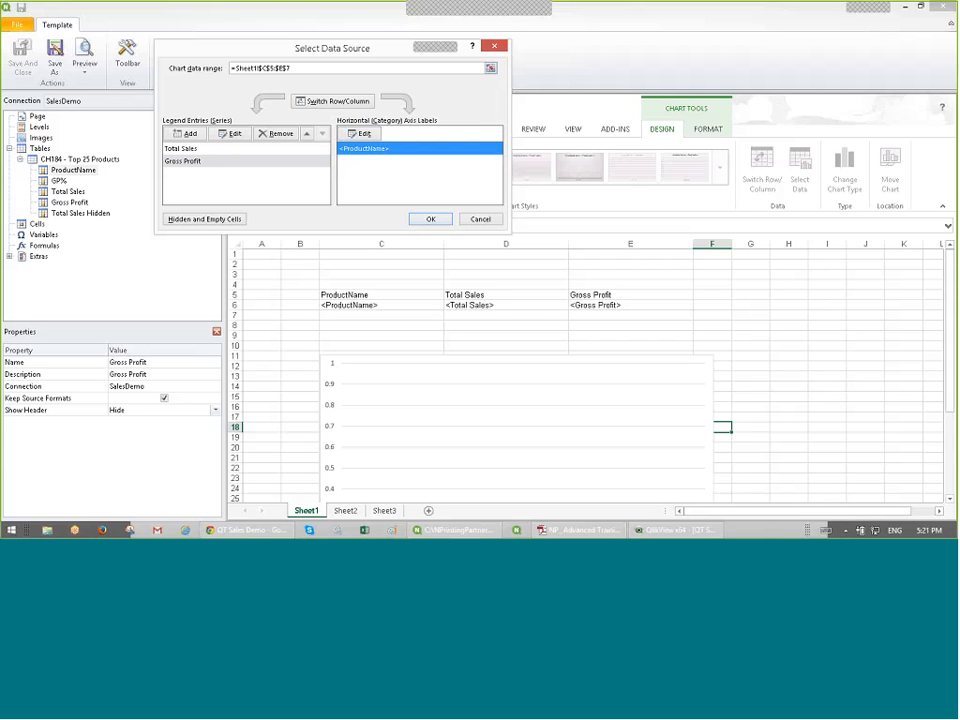
{"action": "left_click", "coordinate": [430, 218]}
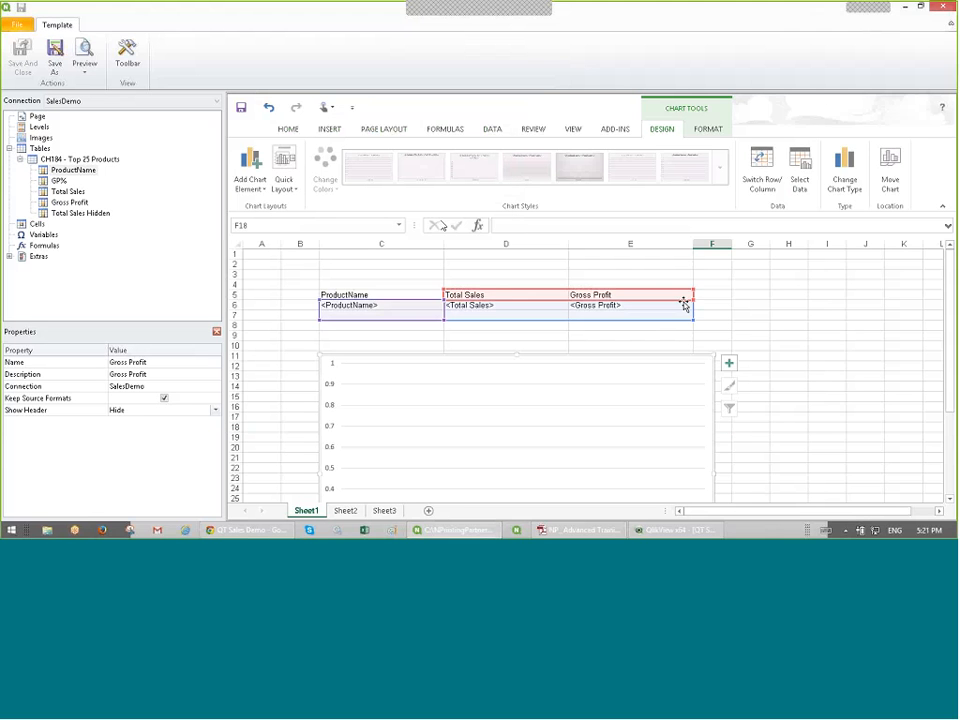
Step: Angle the chart's horizontal axis labels counterclockwise
{"action": "left_click_drag", "start_coordinate": [953, 316], "coordinate": [953, 345]}
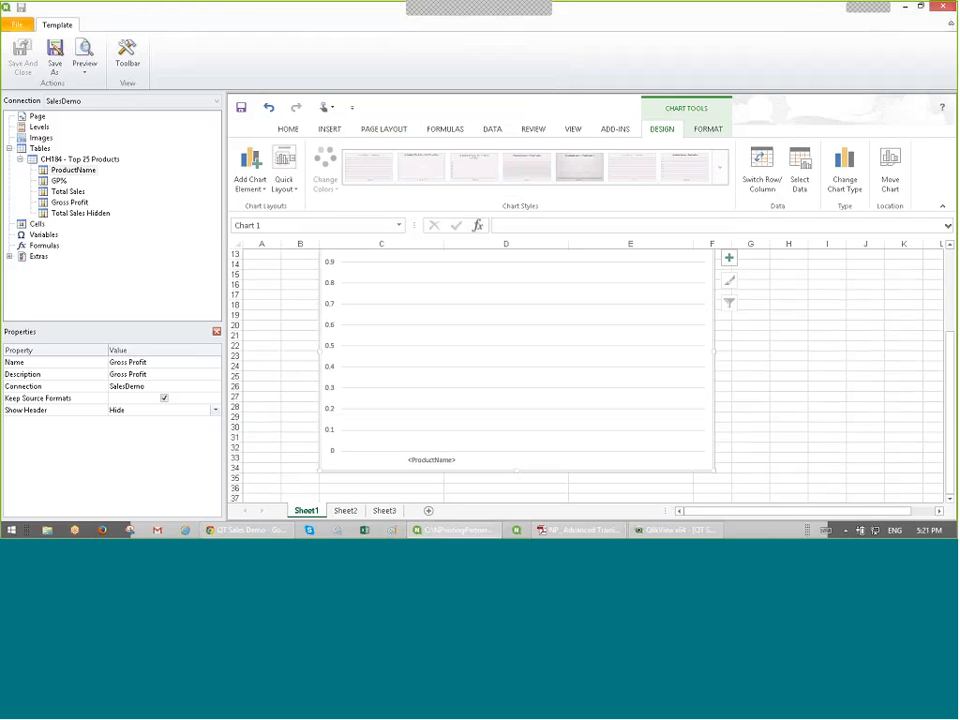
{"action": "left_click", "coordinate": [478, 458]}
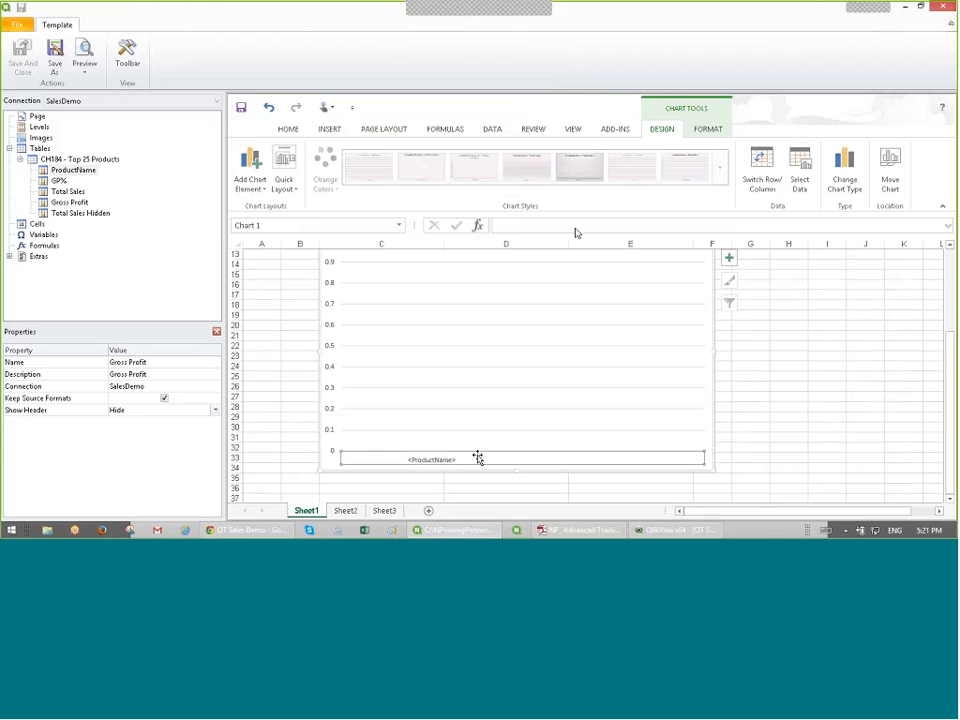
{"action": "left_click", "coordinate": [290, 130]}
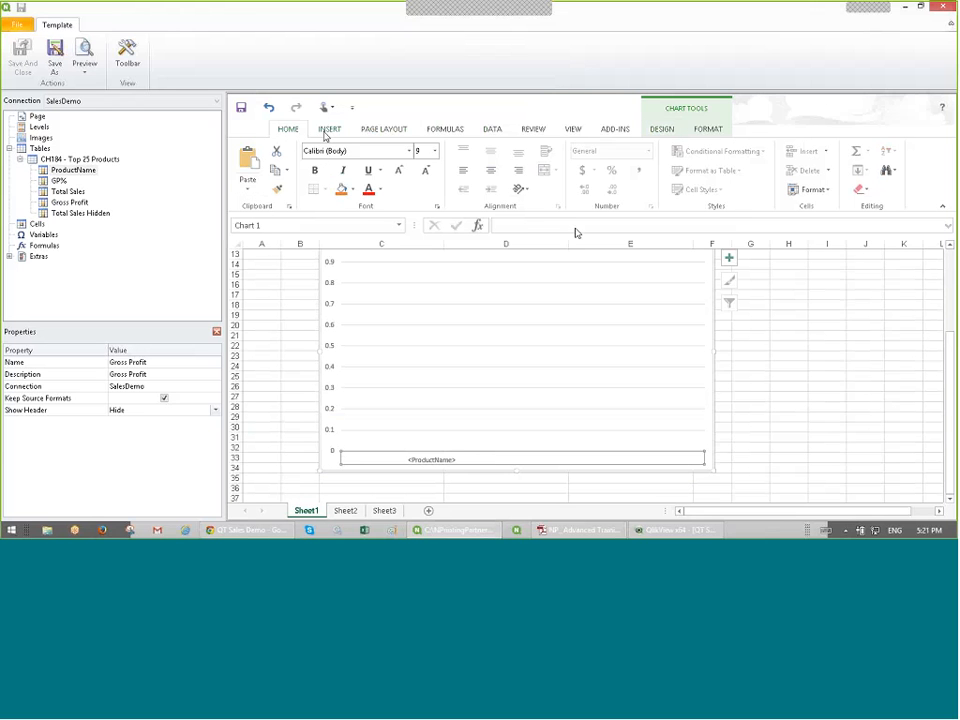
{"action": "left_click", "coordinate": [521, 190]}
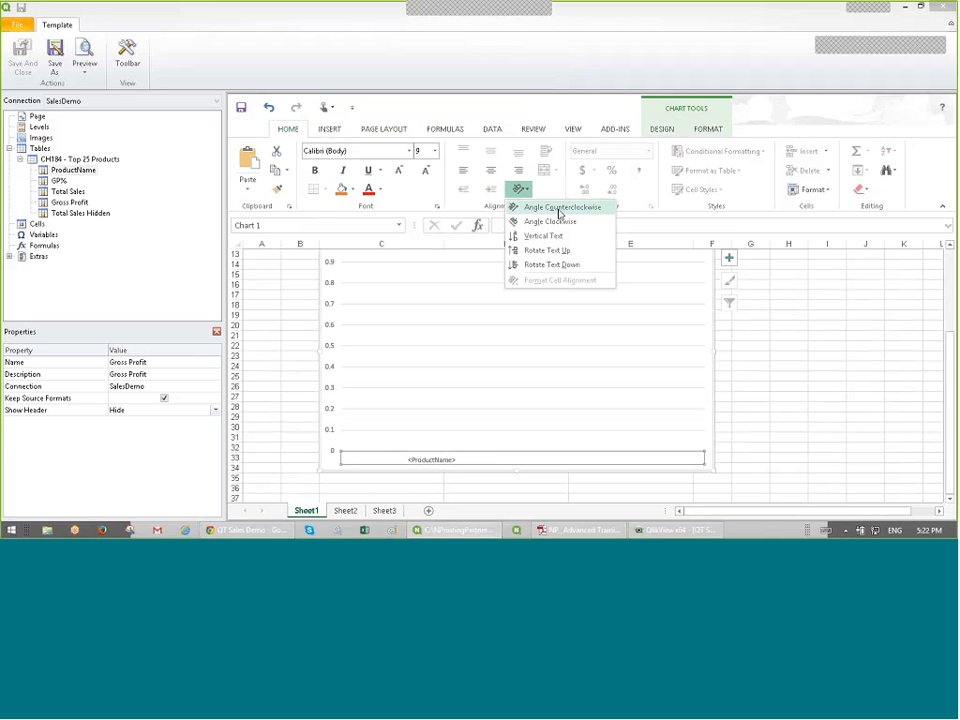
{"action": "left_click", "coordinate": [560, 211]}
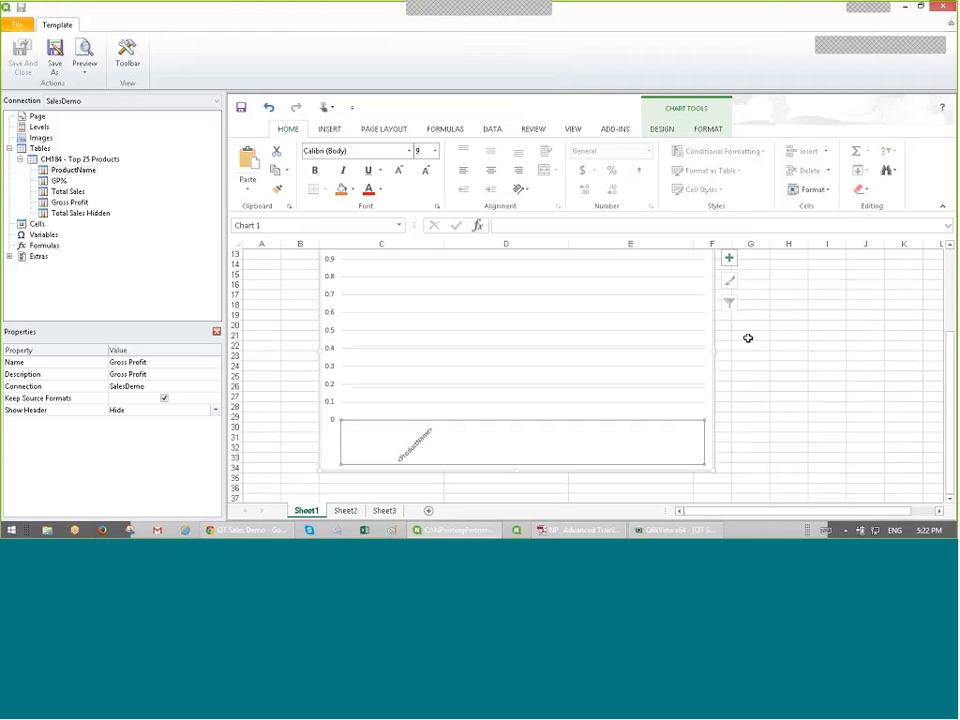
Step: Turn off Keep Source Formats for the Total Sales and Gross Profit columns and apply the Accounting number format to D6:E7
{"action": "left_click", "coordinate": [74, 194]}
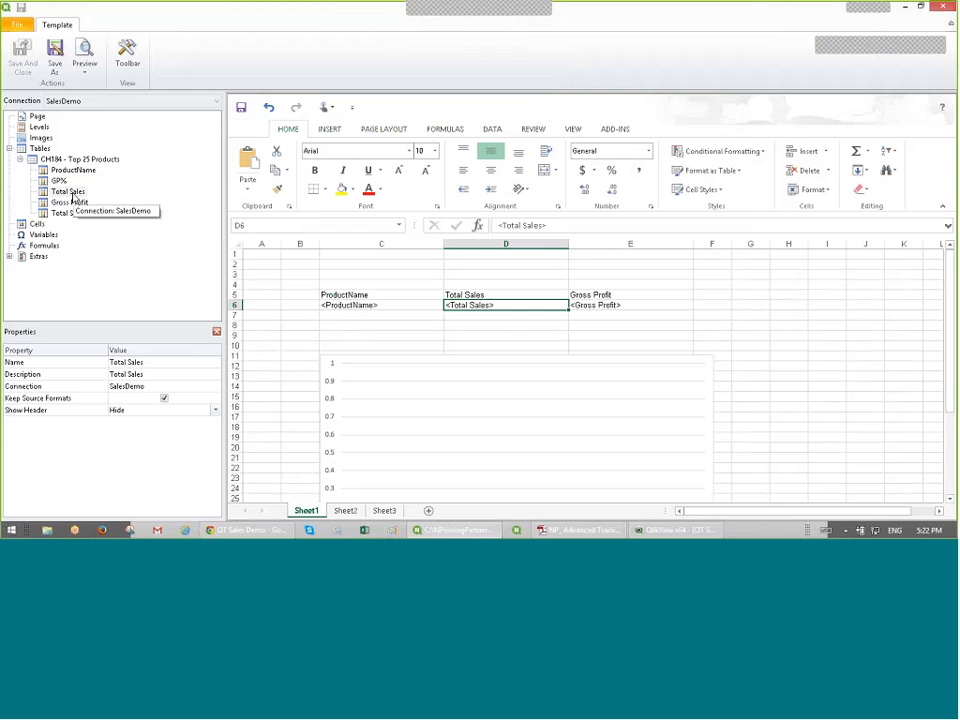
{"action": "left_click", "coordinate": [164, 398]}
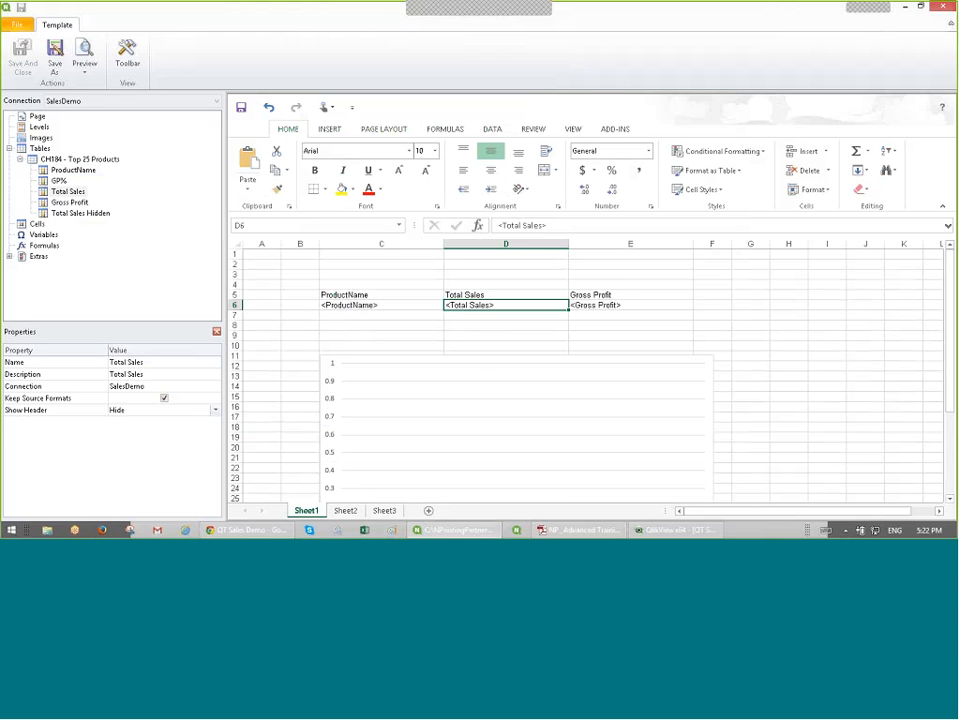
{"action": "key", "text": "Right"}
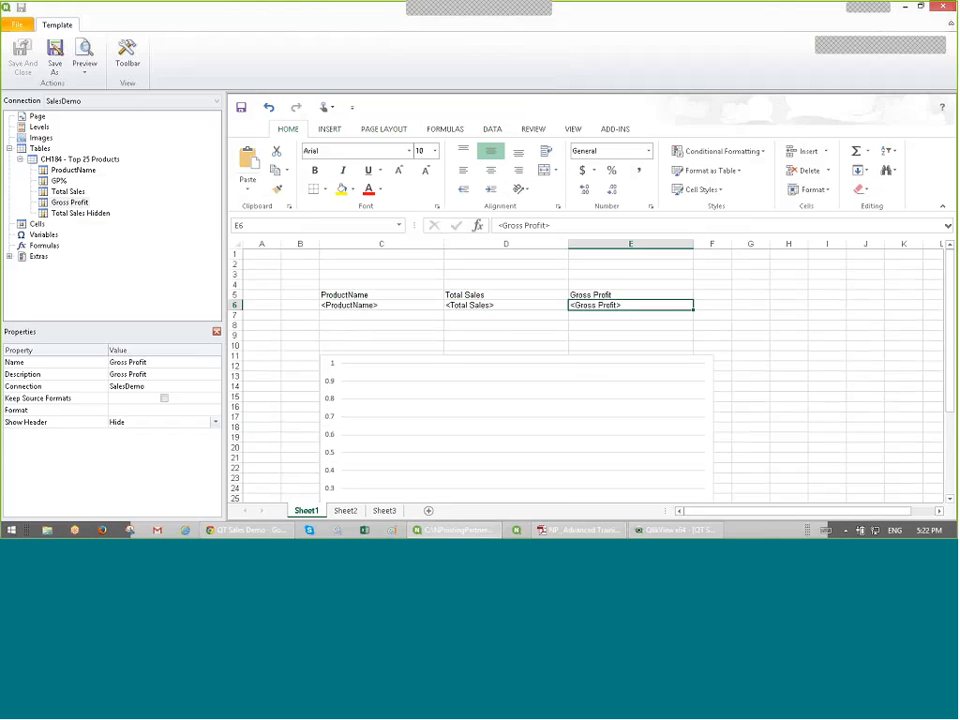
{"action": "left_click_drag", "start_coordinate": [506, 305], "coordinate": [631, 314]}
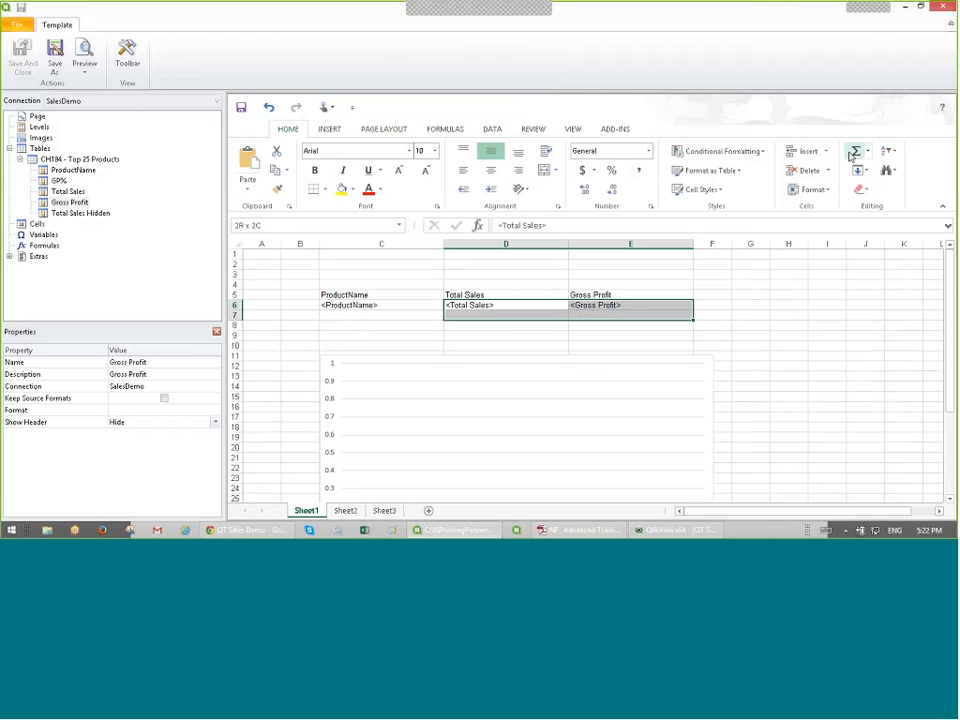
{"action": "left_click", "coordinate": [584, 171]}
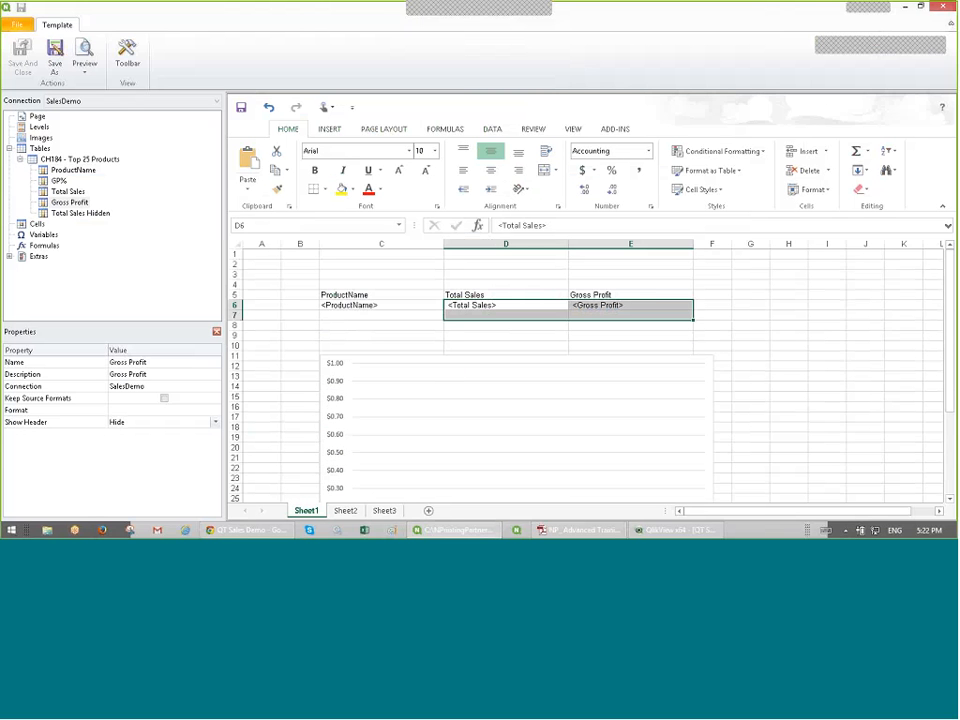
Step: Save the template as Excel Chart with QV data template.xlsx and preview the report down to its column chart
{"action": "left_click", "coordinate": [241, 107]}
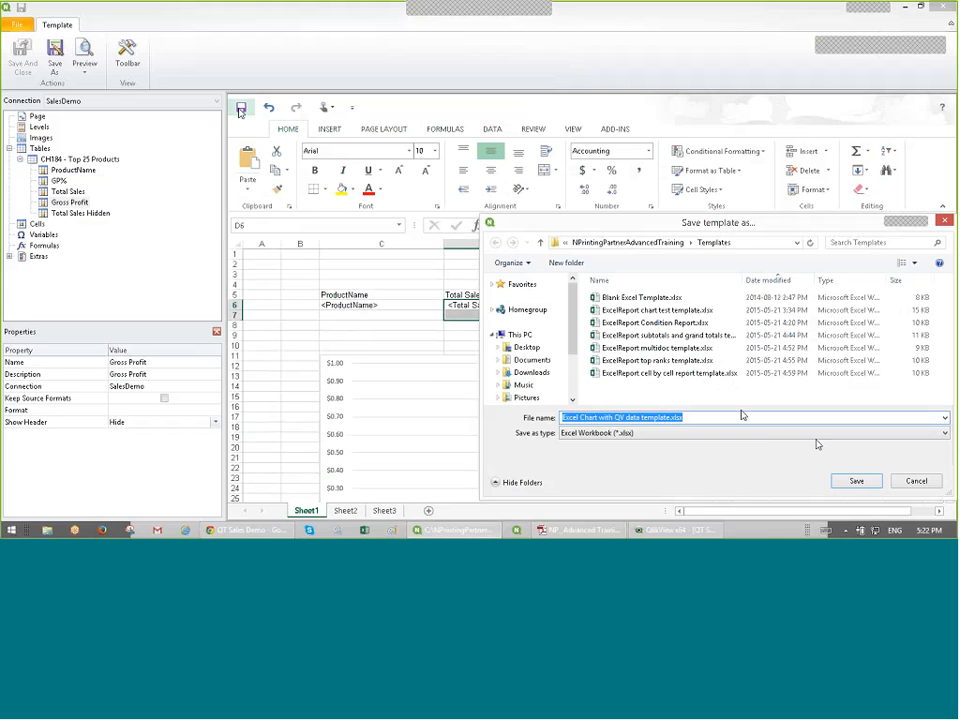
{"action": "left_click", "coordinate": [858, 481]}
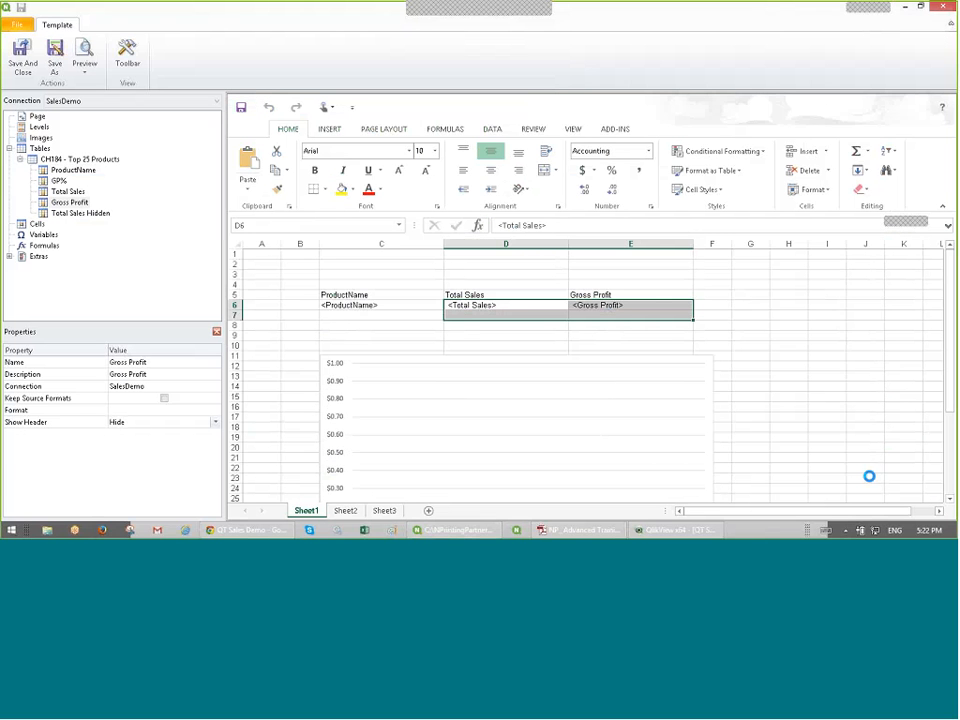
{"action": "left_click", "coordinate": [88, 52]}
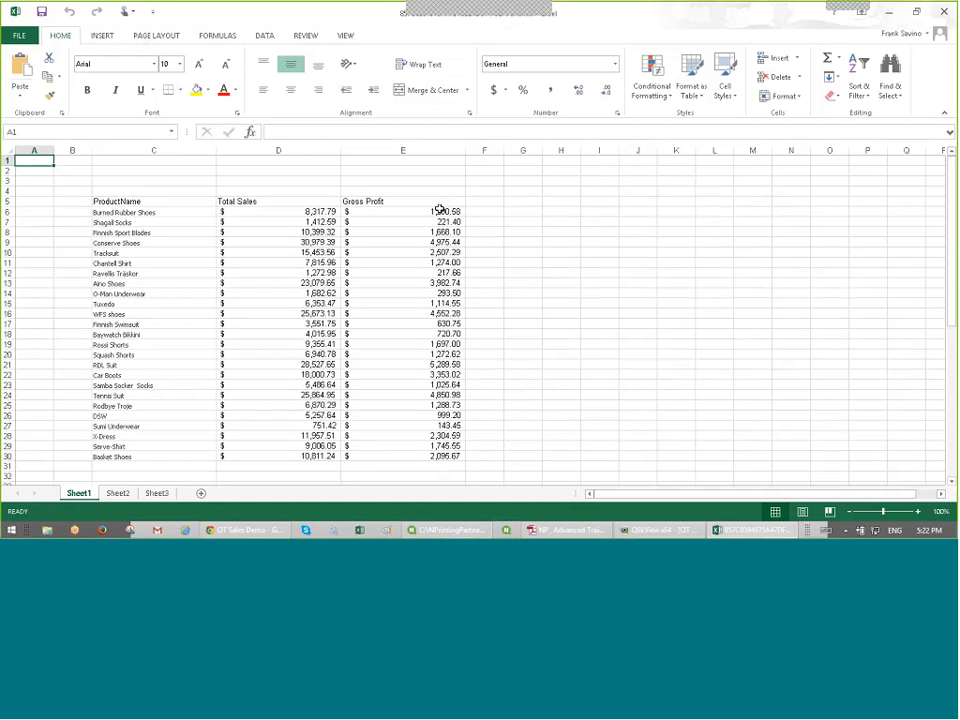
{"action": "scroll", "coordinate": [440, 210], "scroll_direction": "down", "scroll_amount": 10}
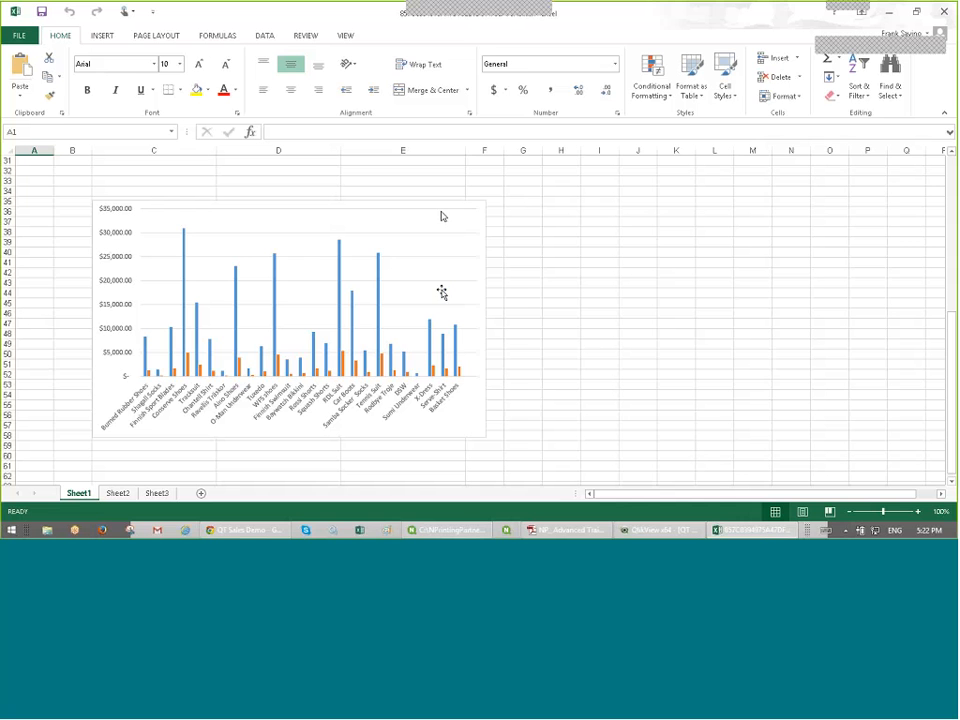
Step: Try resizing the chart in the previewed workbook, first smaller, then larger to about column J and row 60
{"action": "left_click", "coordinate": [440, 288]}
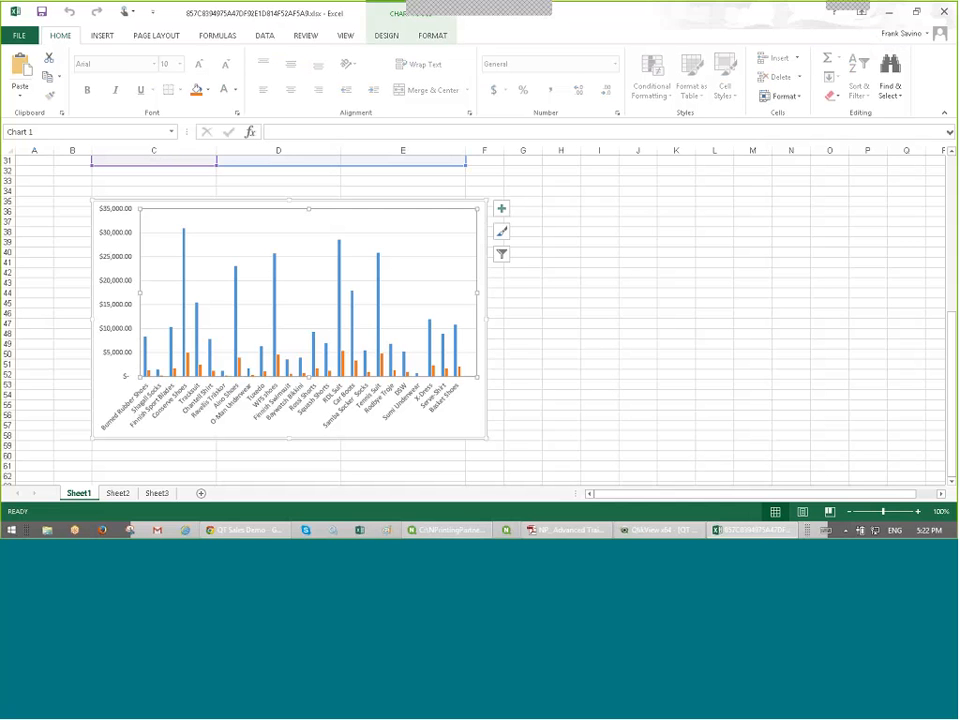
{"action": "mouse_move", "coordinate": [487, 437]}
{"action": "left_mouse_down"}
{"action": "mouse_move", "coordinate": [630, 477]}
{"action": "mouse_move", "coordinate": [430, 410]}
{"action": "left_mouse_up"}
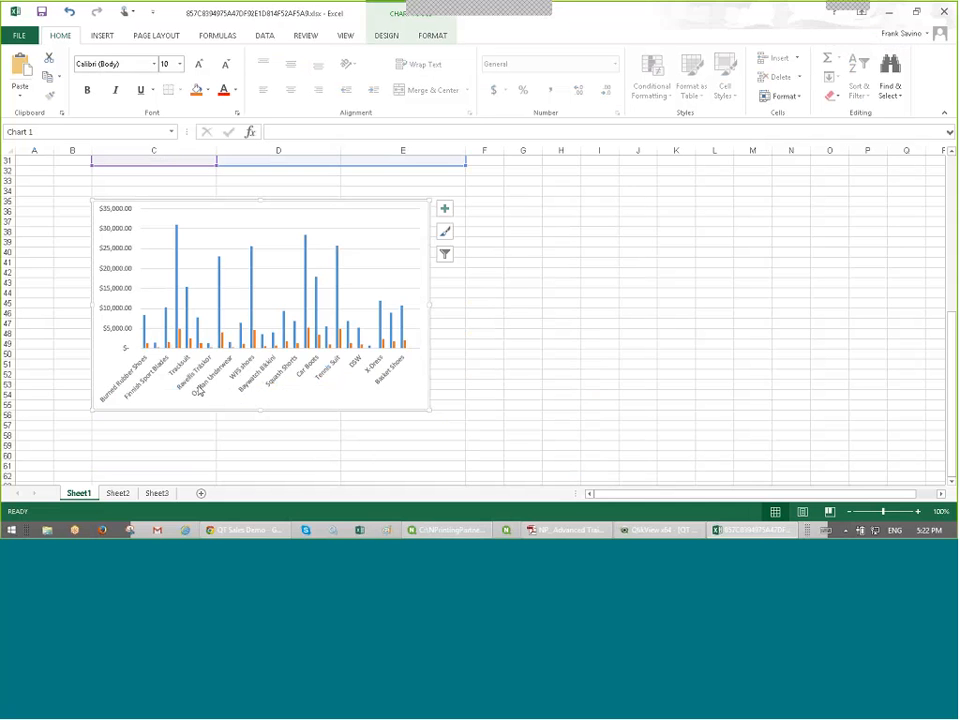
{"action": "left_click_drag", "start_coordinate": [428, 411], "coordinate": [626, 456]}
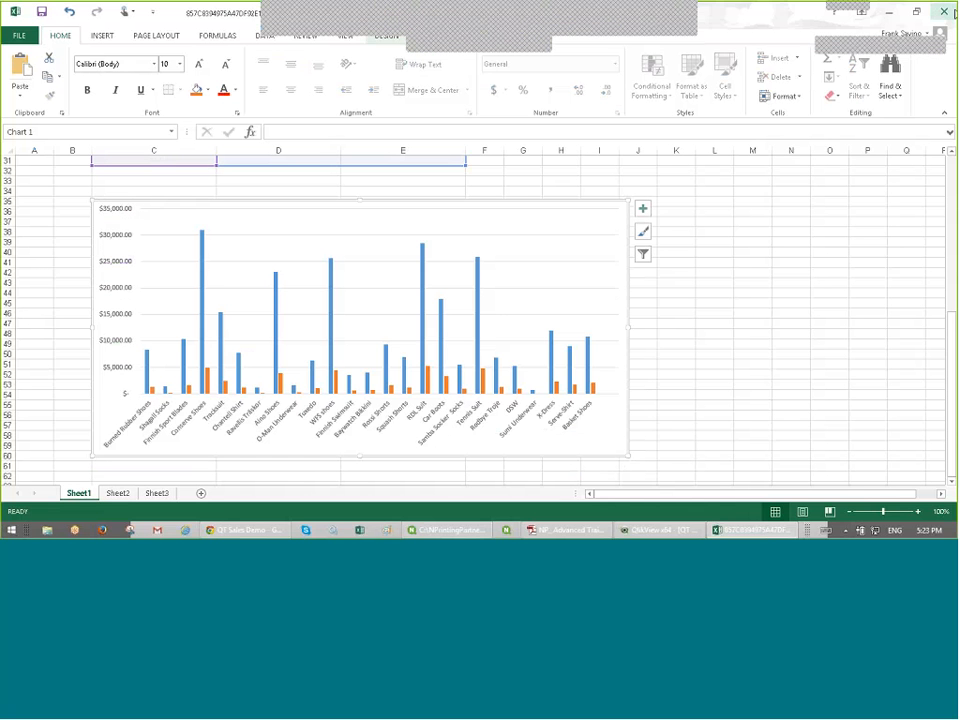
Step: Close the previewed workbook without saving, then save and close both the template and its Excel report
{"action": "left_click", "coordinate": [944, 12]}
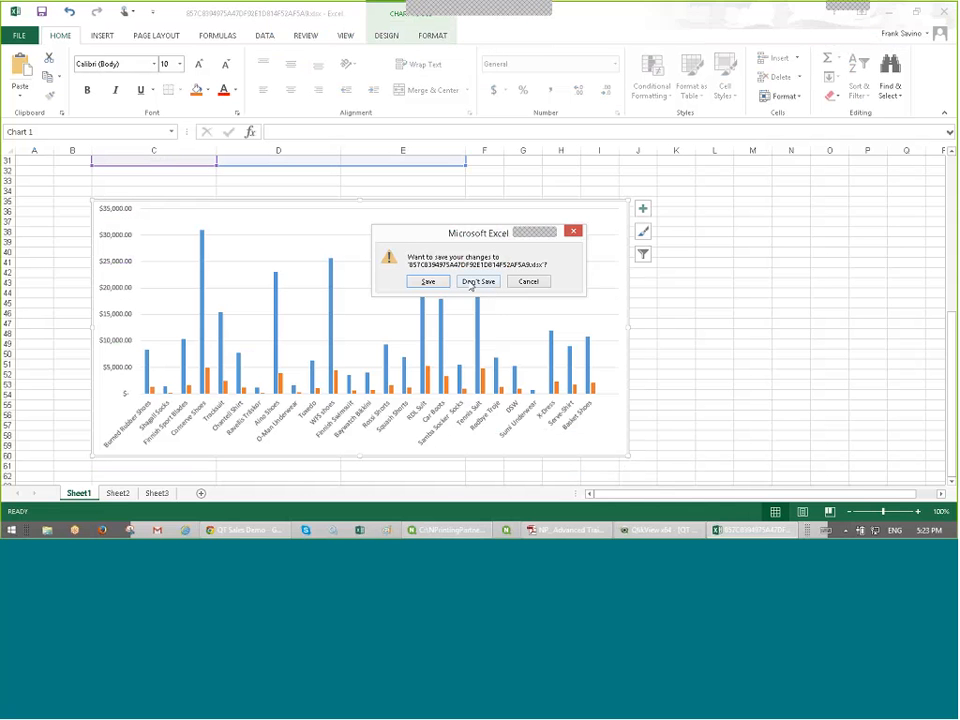
{"action": "left_click", "coordinate": [472, 280]}
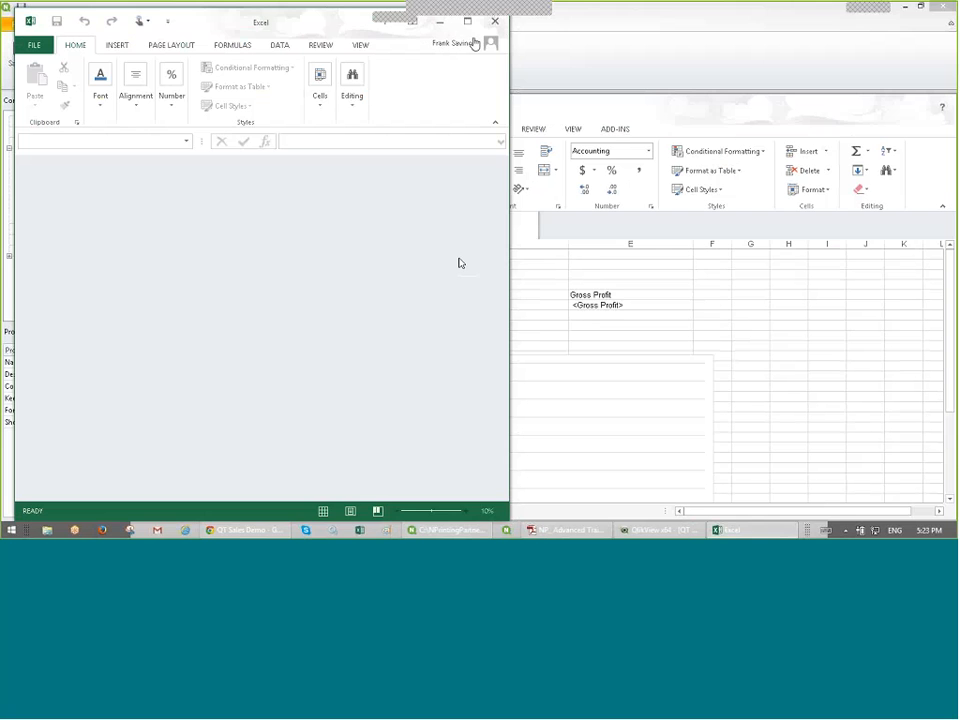
{"action": "left_click", "coordinate": [636, 55]}
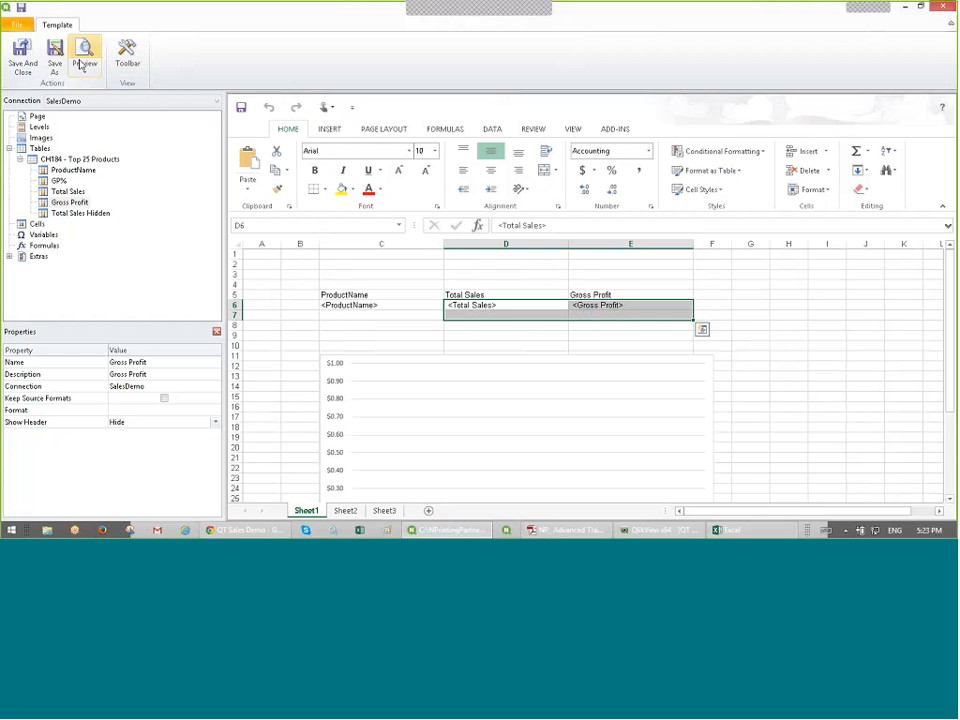
{"action": "left_click", "coordinate": [24, 60]}
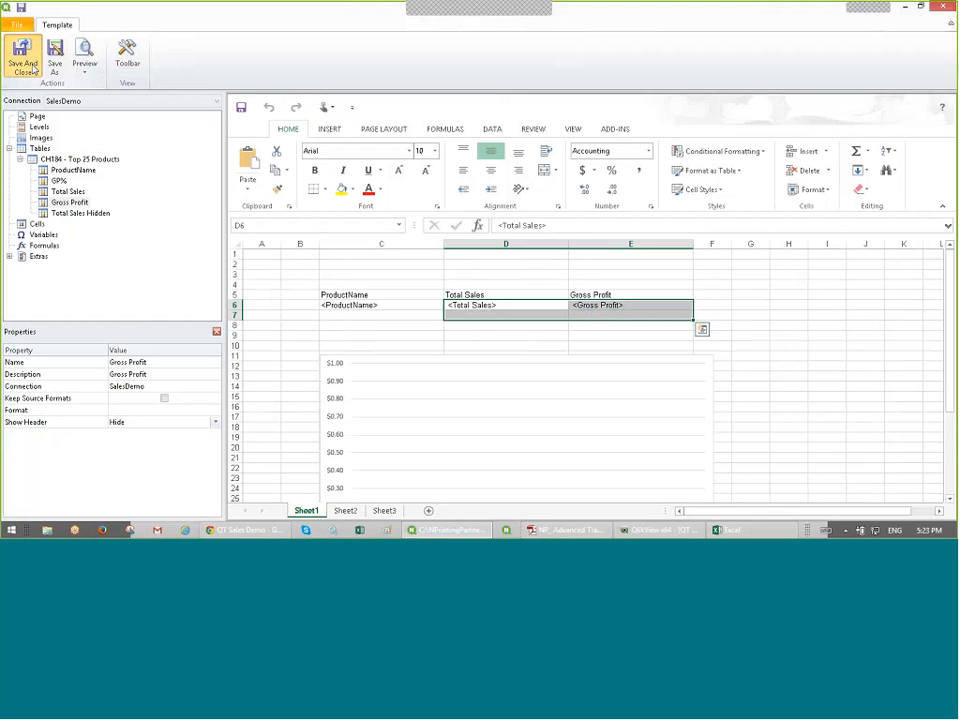
{"action": "left_click", "coordinate": [24, 60]}
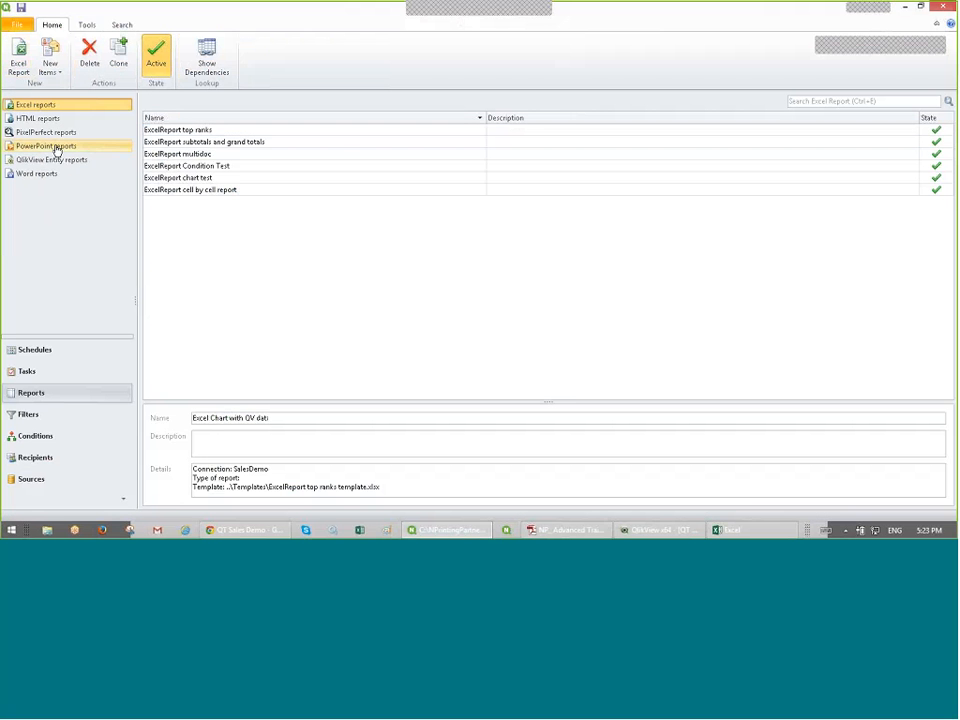
Step: Create a new Excel report named Excel Pivot table with QV Data
{"action": "left_click", "coordinate": [15, 57]}
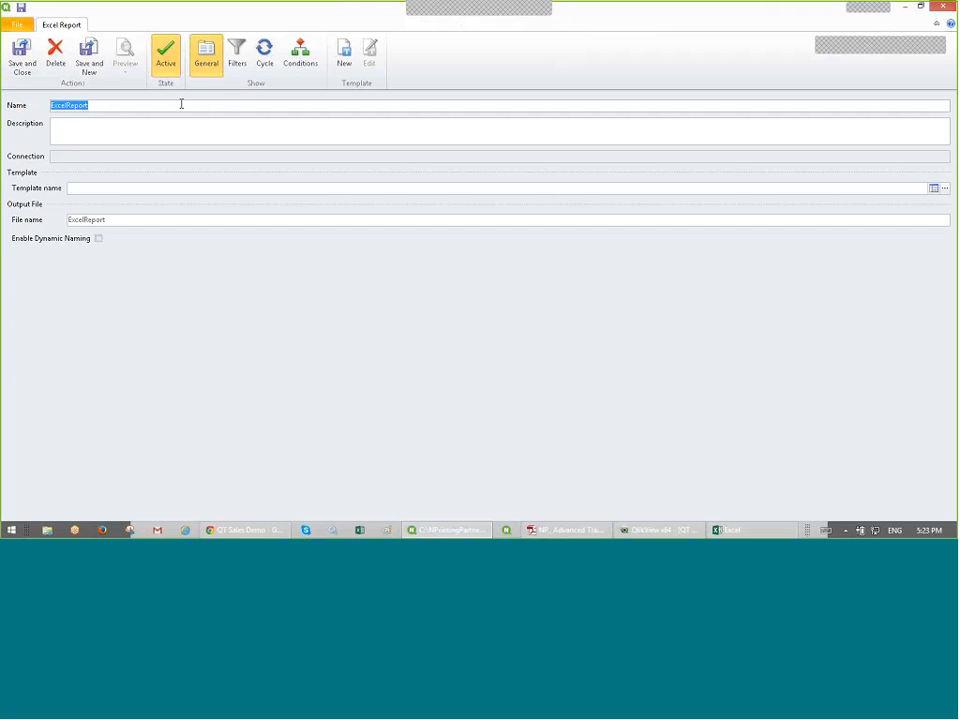
{"action": "left_click", "coordinate": [181, 104]}
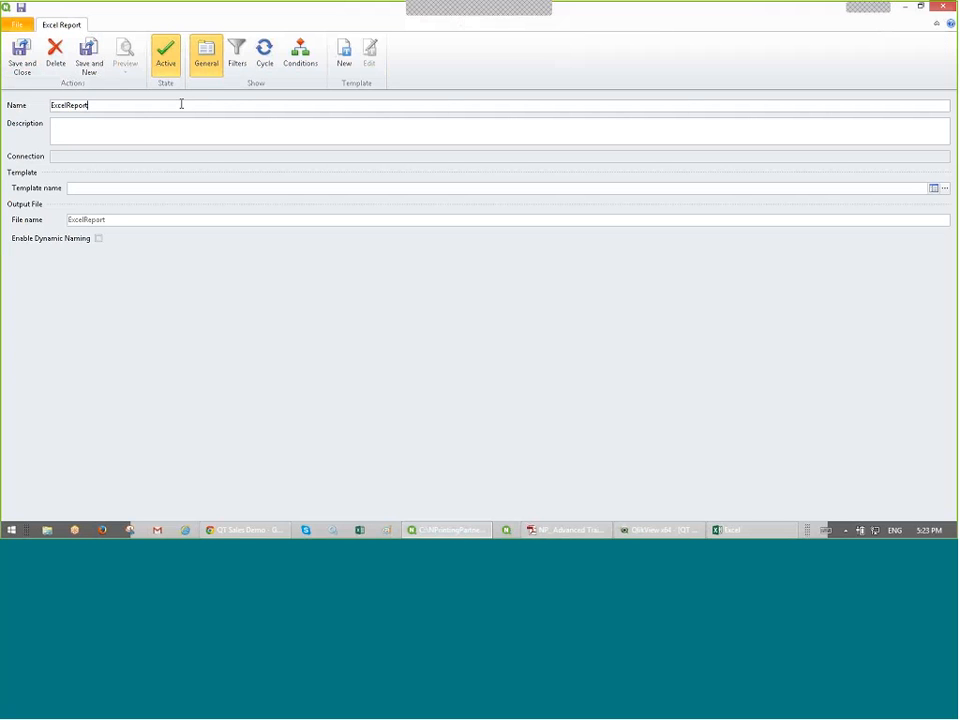
{"action": "key", "text": "BackSpace"}
{"action": "key", "text": "BackSpace"}
{"action": "key", "text": "BackSpace"}
{"action": "key", "text": "BackSpace"}
{"action": "key", "text": "BackSpace"}
{"action": "key", "text": "BackSpace"}
{"action": "type", "text": "Pivot table with QV Data"}
Step: Start a new blank template for the pivot table report and maximize the Template Editor
{"action": "left_click", "coordinate": [343, 58]}
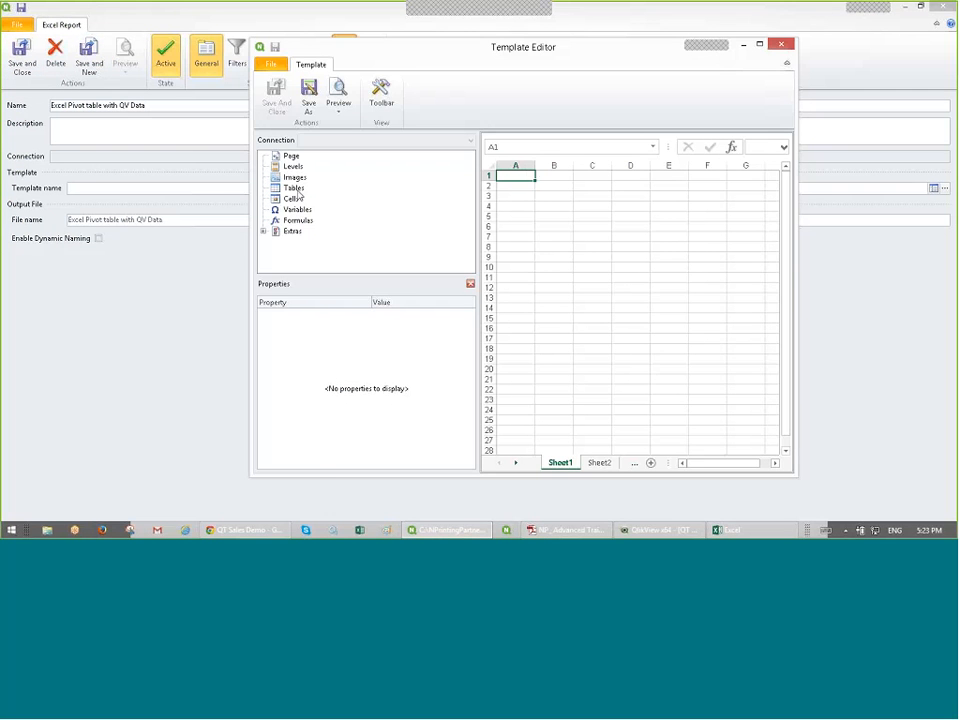
{"action": "left_click", "coordinate": [293, 188]}
{"action": "double_click", "coordinate": [368, 50]}
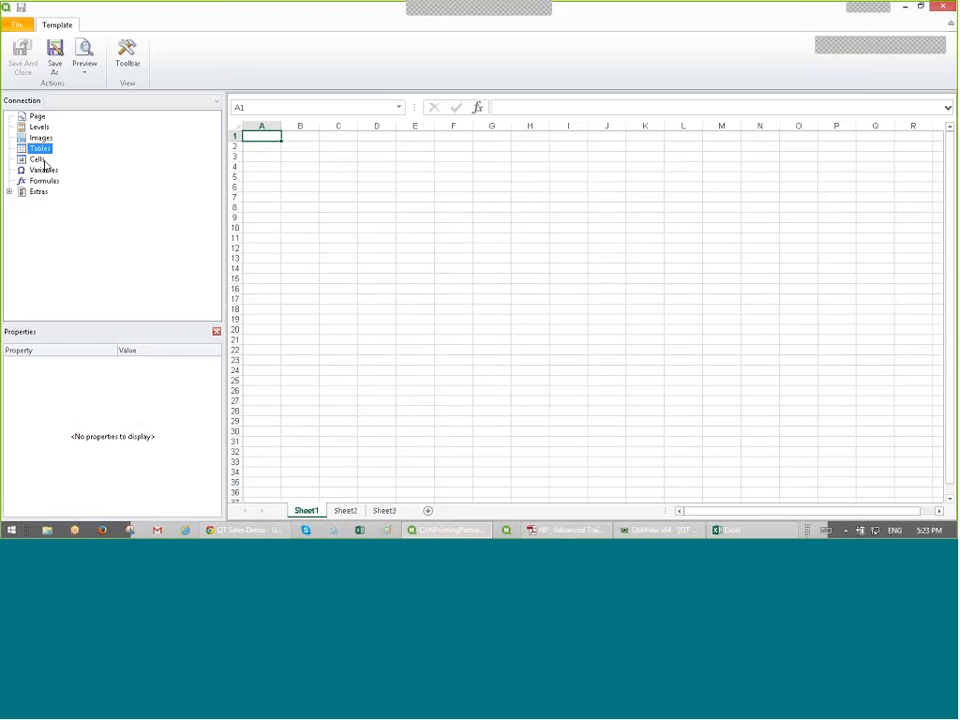
{"action": "right_click", "coordinate": [44, 149]}
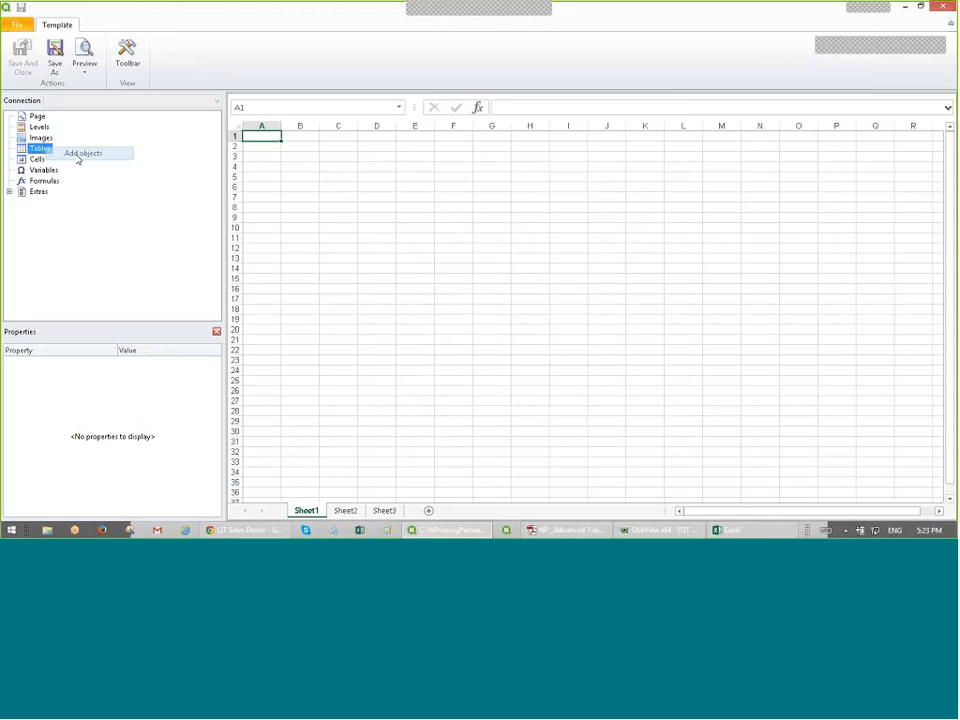
{"action": "left_click", "coordinate": [80, 151]}
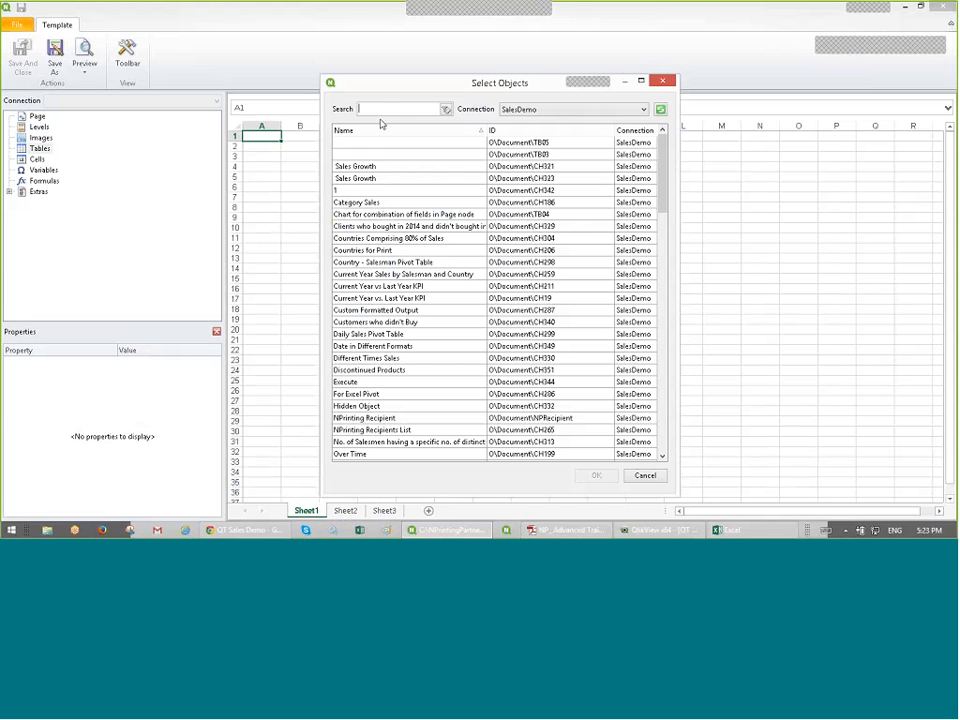
{"action": "type", "text": "184"}
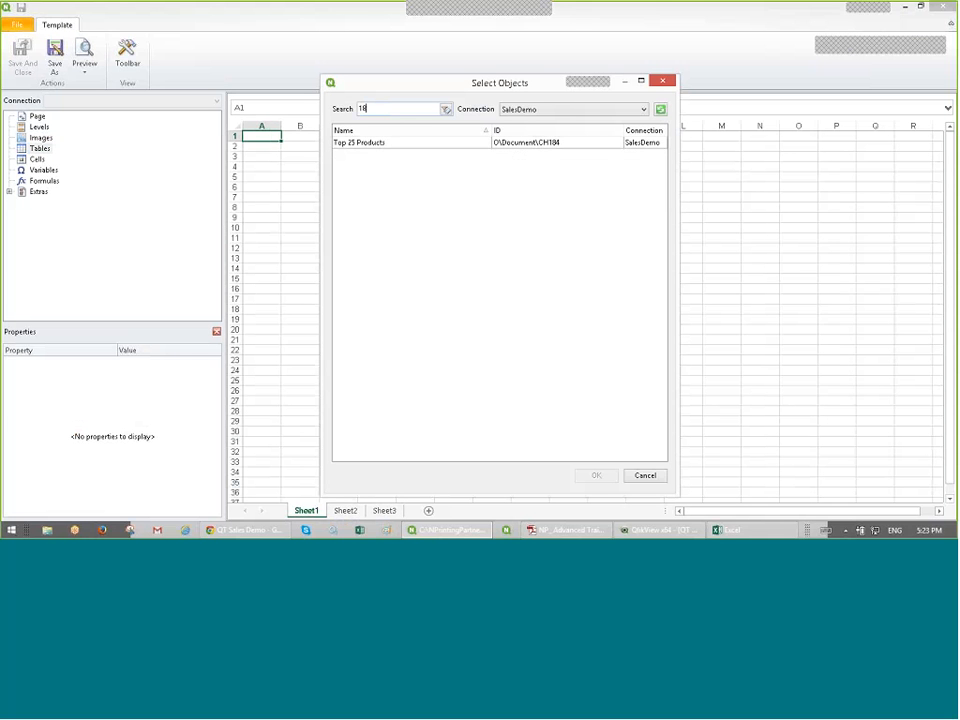
{"action": "double_click", "coordinate": [393, 145]}
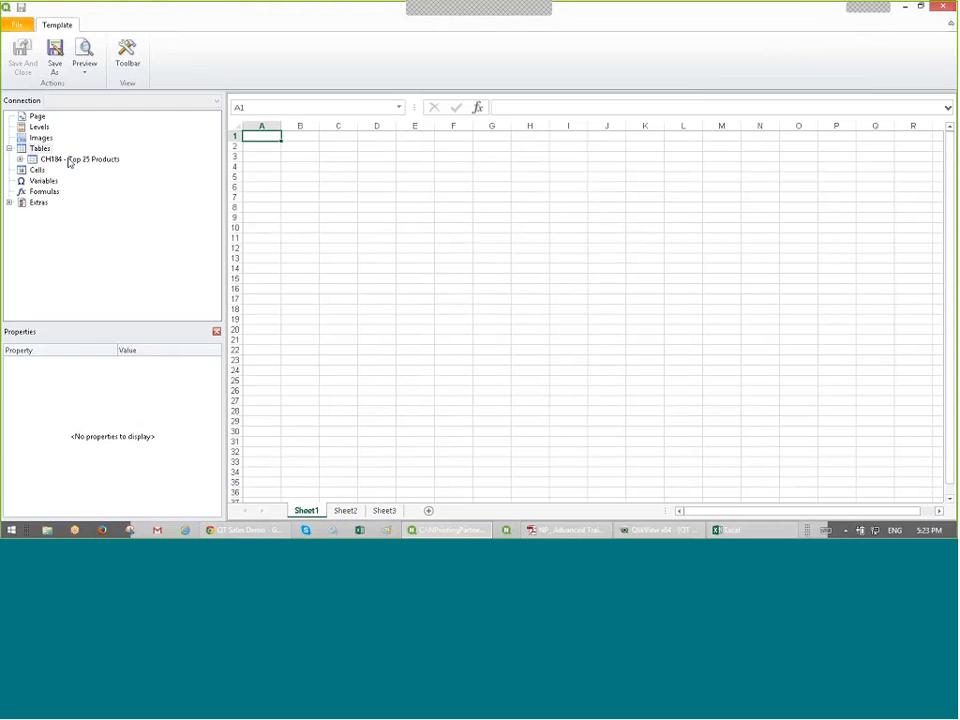
{"action": "left_click", "coordinate": [69, 160]}
{"action": "double_click", "coordinate": [69, 160]}
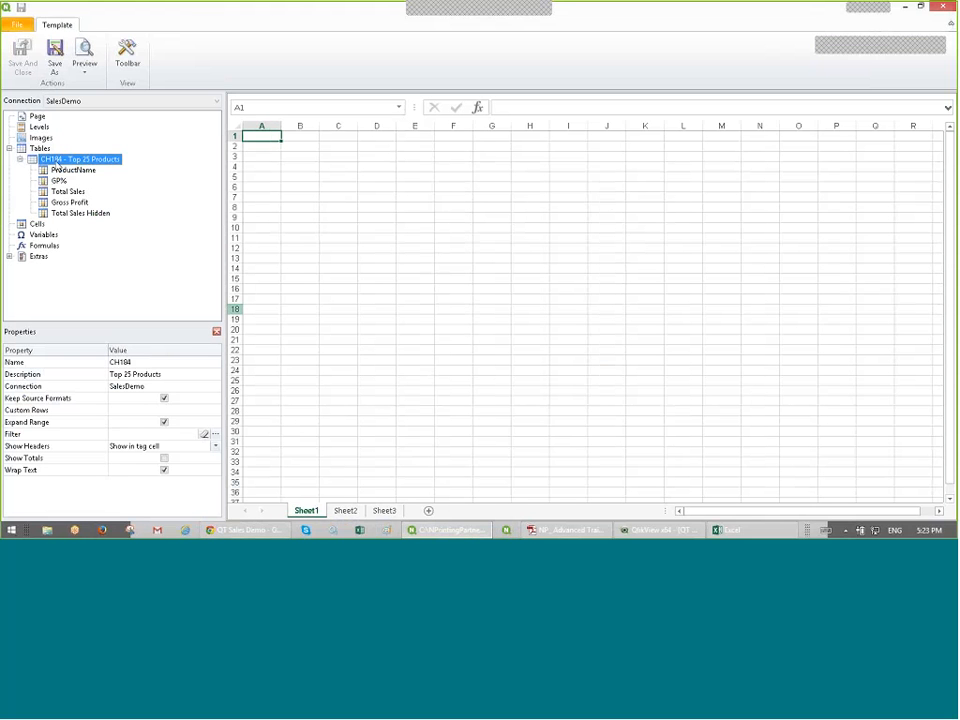
{"action": "right_click", "coordinate": [60, 160]}
{"action": "left_click", "coordinate": [90, 195]}
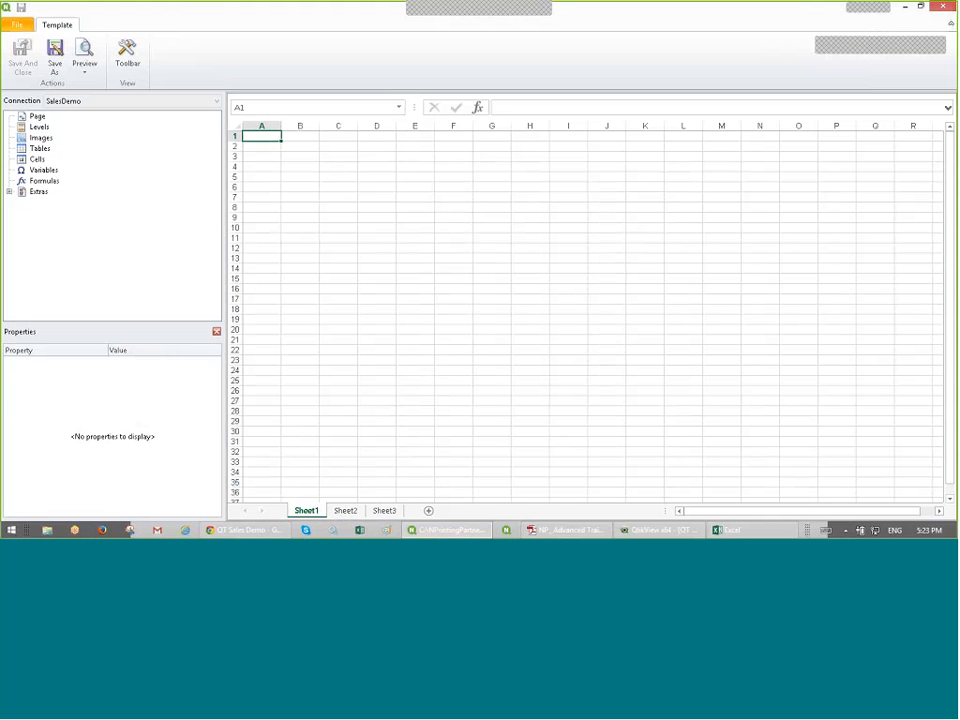
Step: Switch to the QlikView document and look through the Products, Category and Customers sheets for a chart suited to the pivot table
{"action": "left_click", "coordinate": [660, 531]}
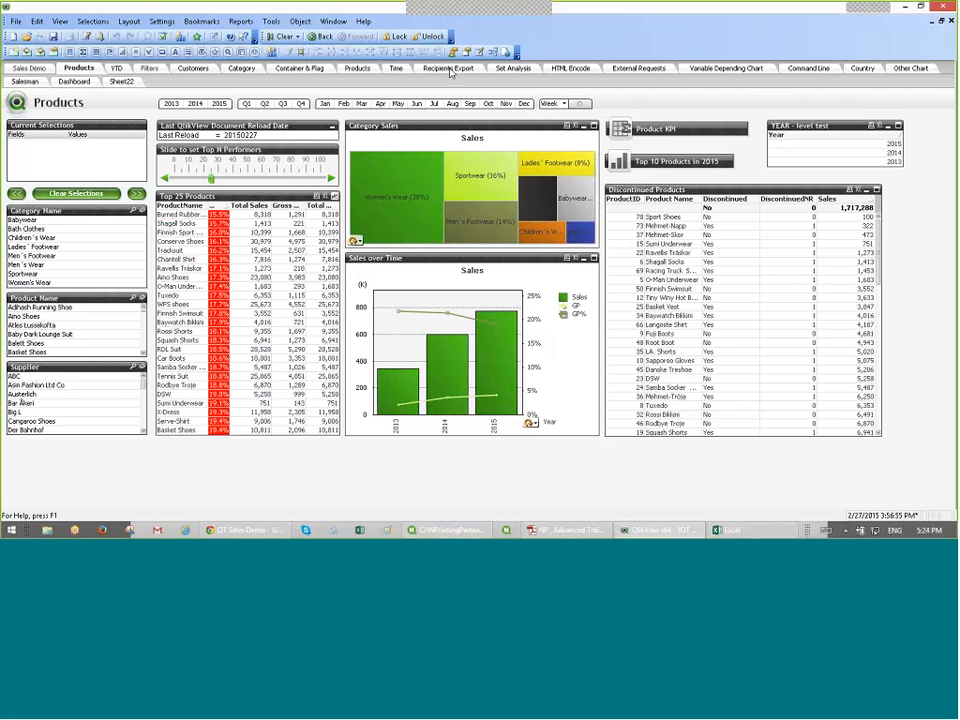
{"action": "left_click", "coordinate": [360, 71]}
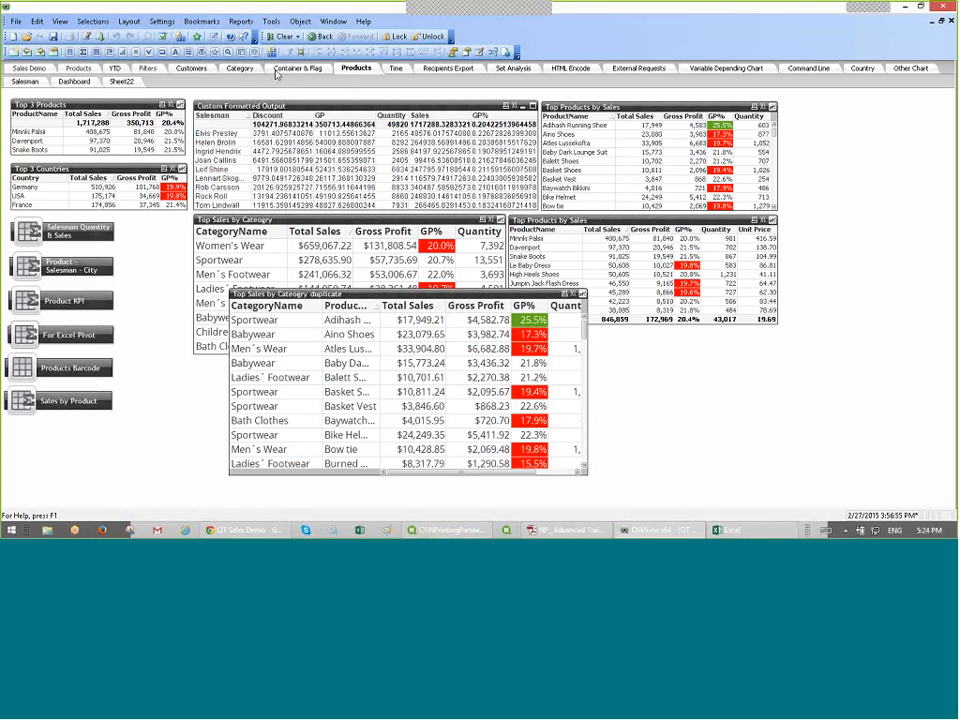
{"action": "left_click", "coordinate": [240, 69]}
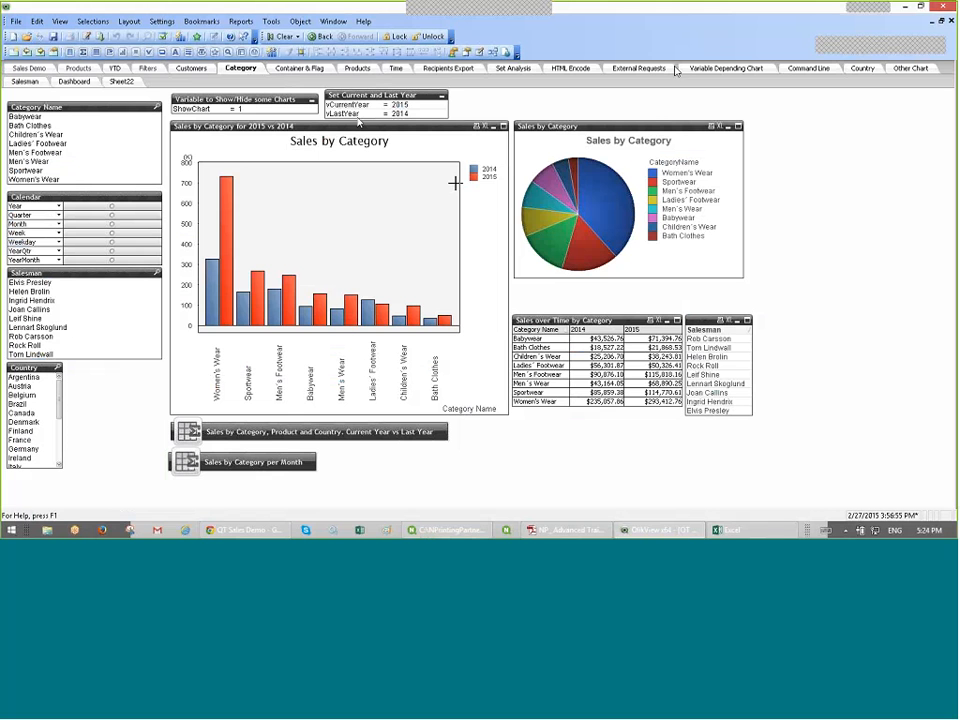
{"action": "left_click", "coordinate": [184, 70]}
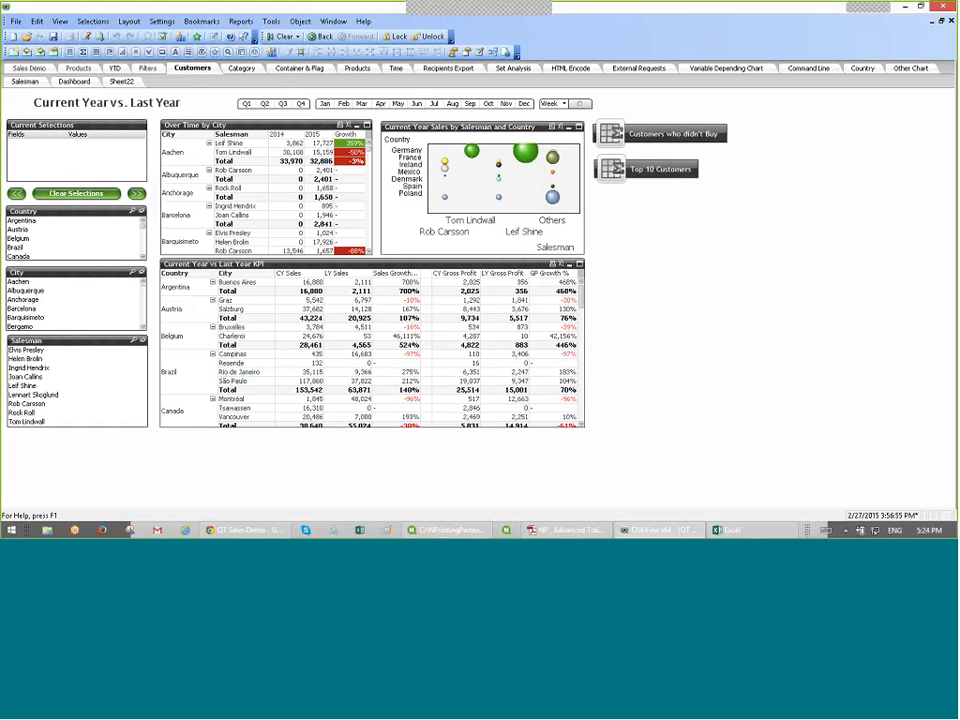
Step: Check the object ID in the properties of the Current Year Sales by Salesman and Country chart and close them unchanged
{"action": "left_click", "coordinate": [486, 131]}
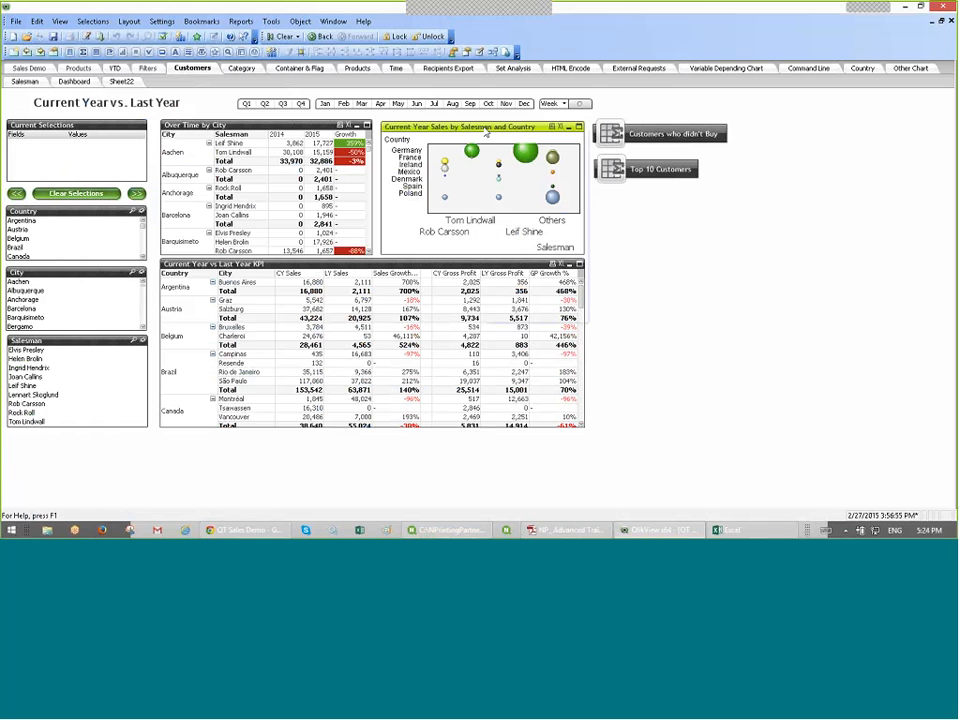
{"action": "right_click", "coordinate": [487, 131]}
{"action": "left_click", "coordinate": [492, 134]}
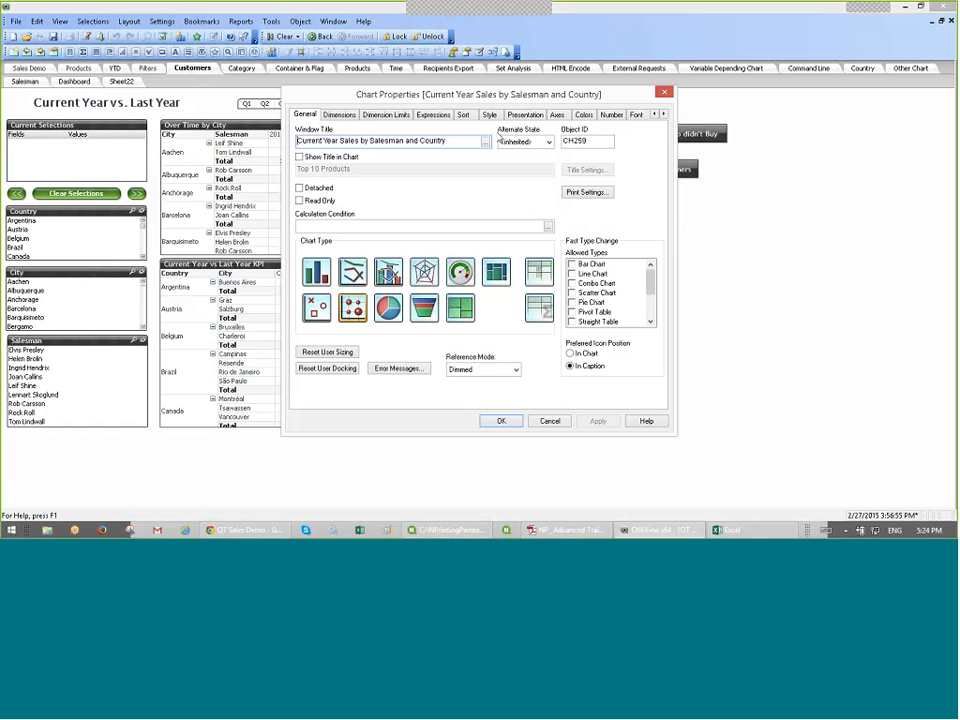
{"action": "left_click", "coordinate": [665, 93]}
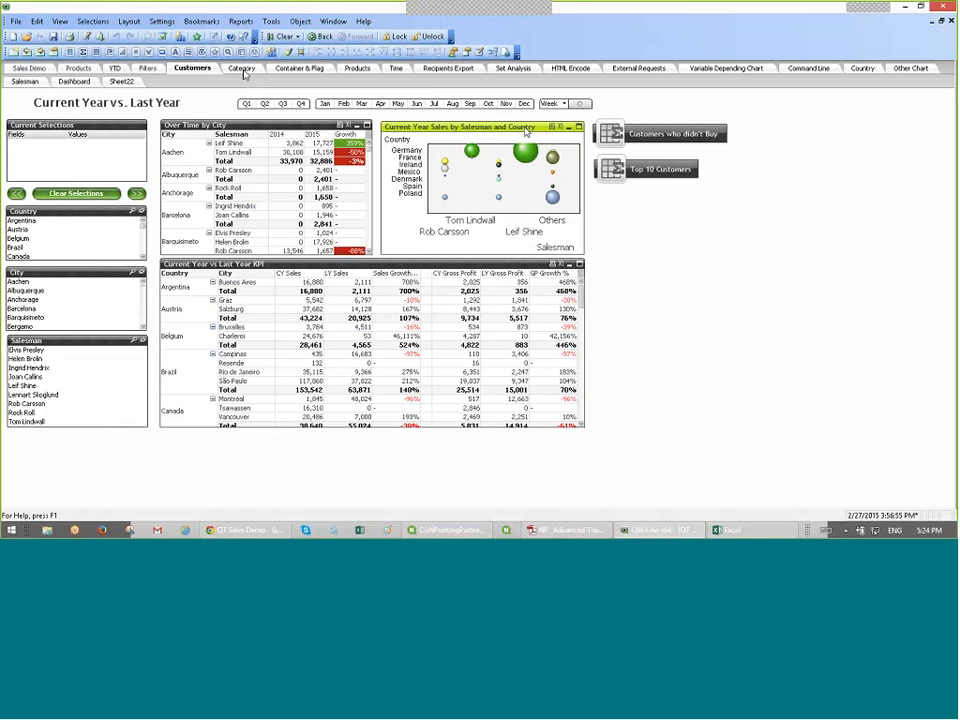
Step: Compare the charts on the Category, second Products and Container & Flag sheets, and return to the Customers sheet
{"action": "left_click", "coordinate": [241, 70]}
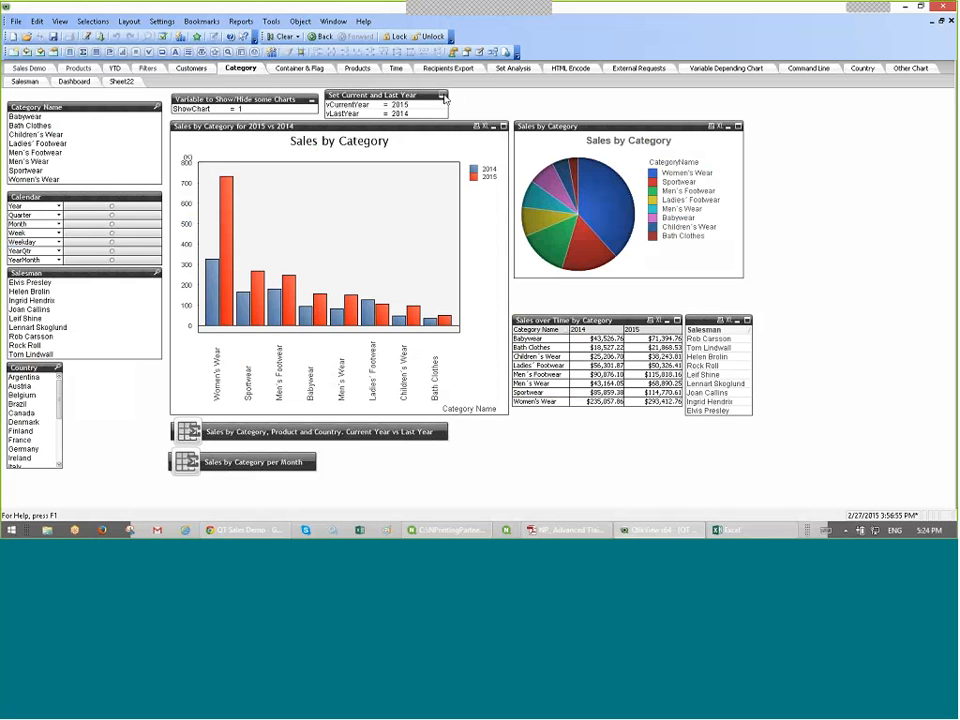
{"action": "left_click", "coordinate": [338, 72]}
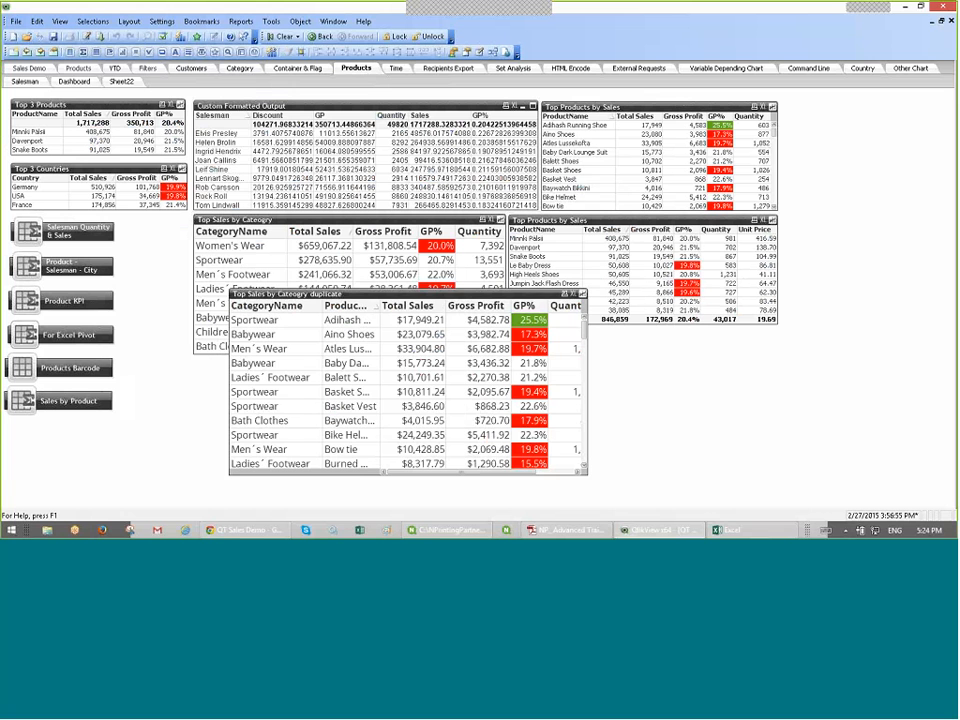
{"action": "left_click", "coordinate": [452, 307]}
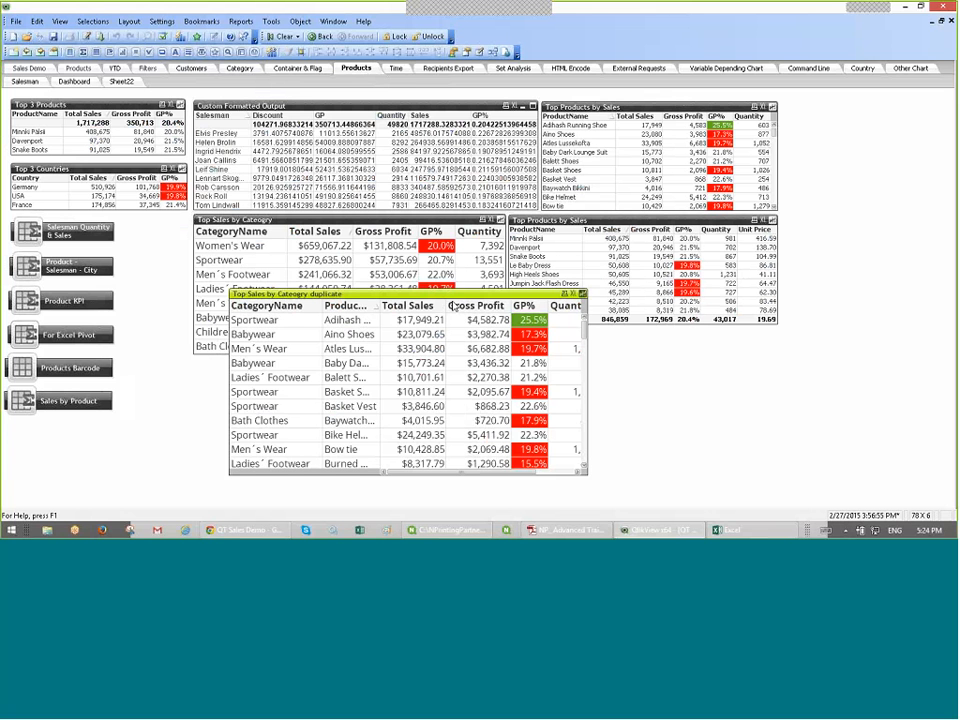
{"action": "left_click_drag", "start_coordinate": [452, 299], "coordinate": [452, 303]}
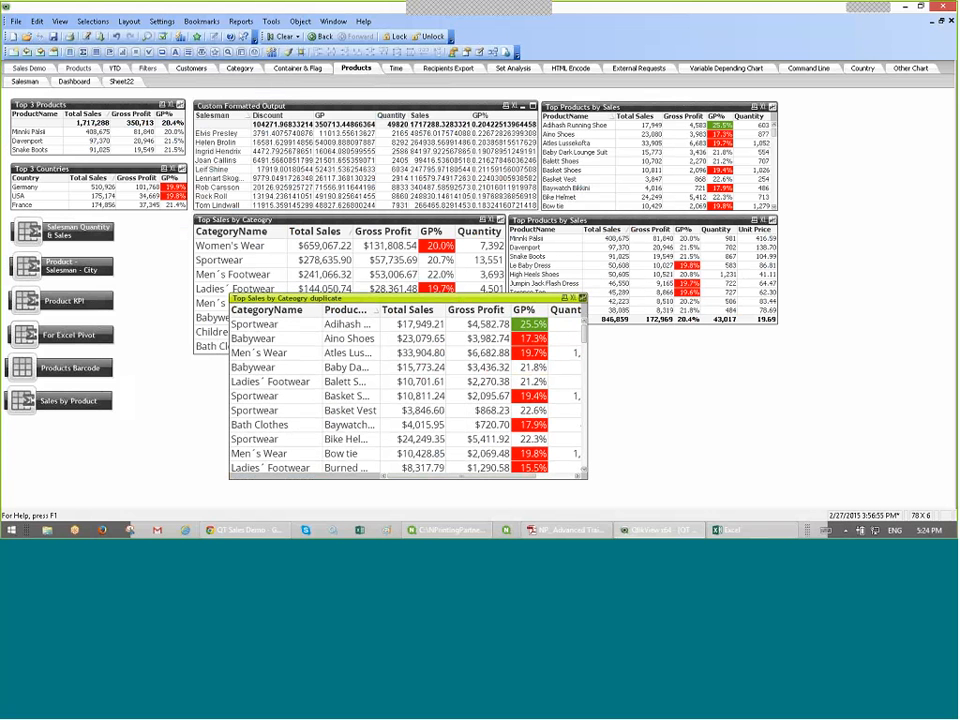
{"action": "left_click", "coordinate": [316, 68]}
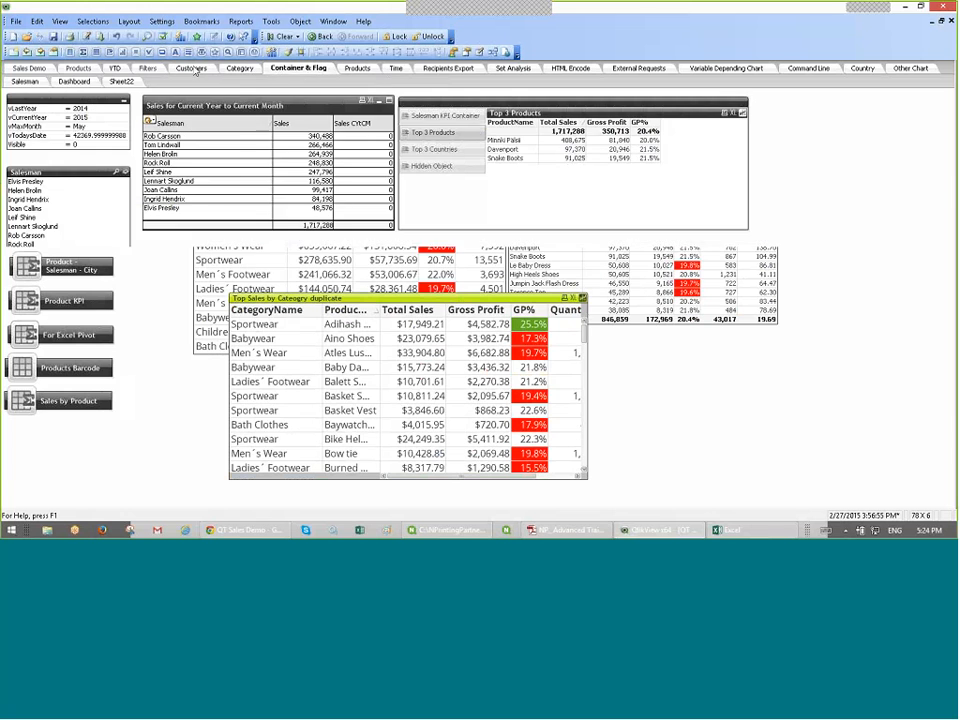
{"action": "left_click", "coordinate": [192, 69]}
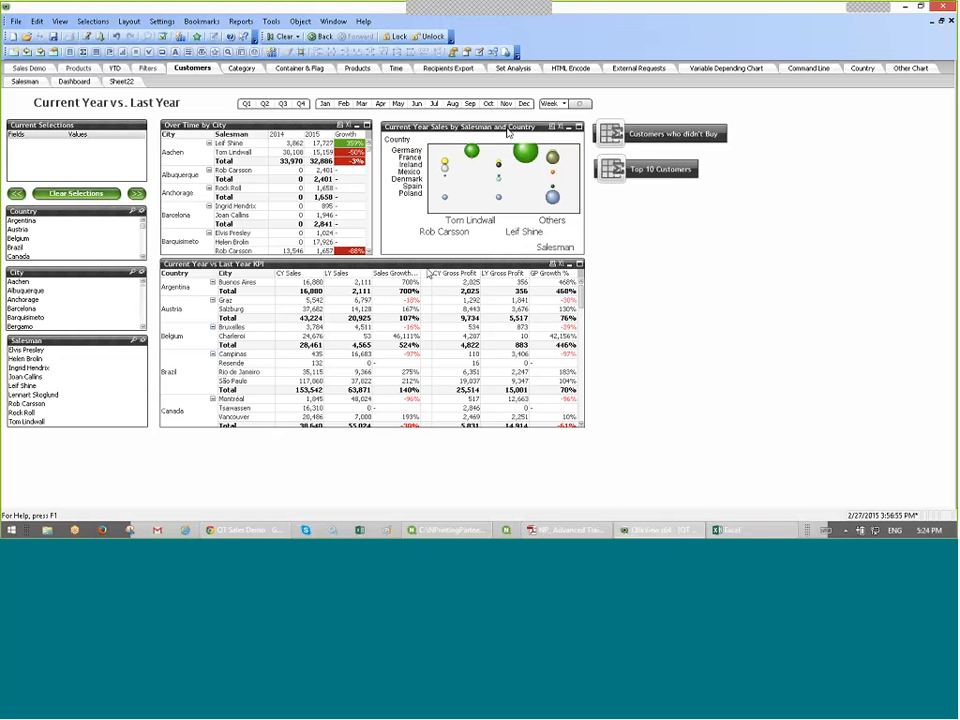
Step: Recheck the object ID of the Current Year Sales by Salesman and Country chart and close its properties
{"action": "right_click", "coordinate": [510, 132]}
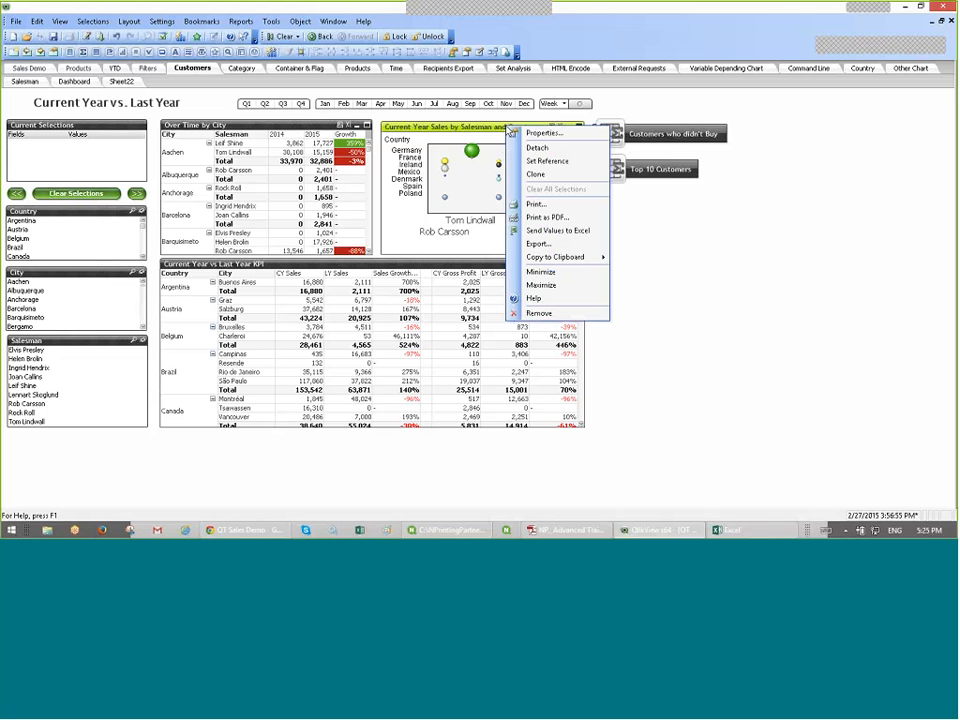
{"action": "left_click", "coordinate": [544, 133]}
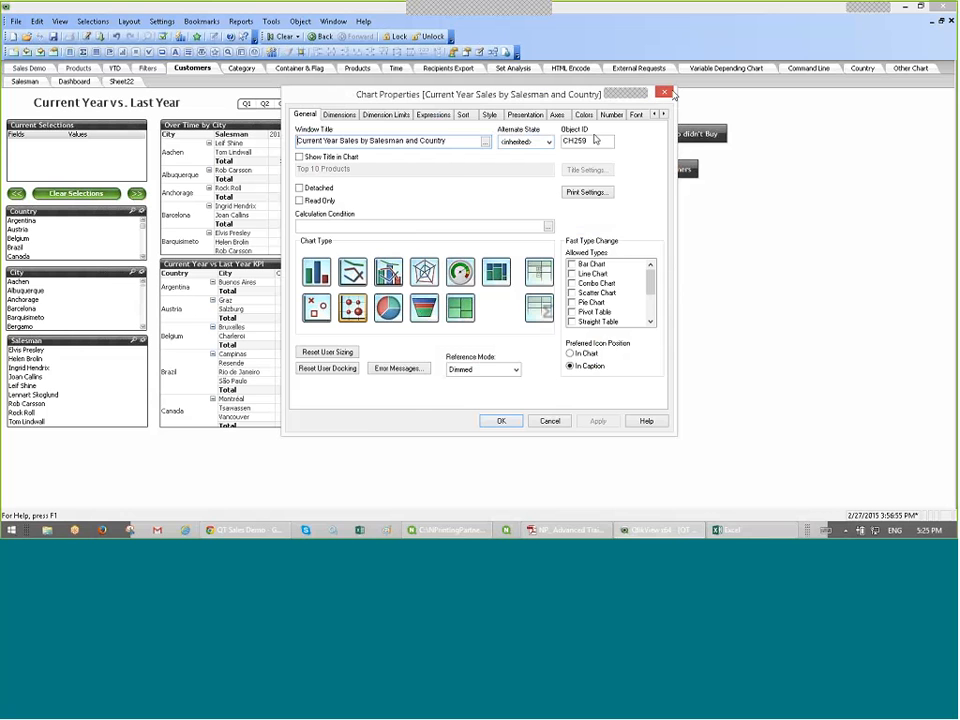
{"action": "left_click", "coordinate": [666, 93]}
{"action": "mouse_move", "coordinate": [735, 531]}
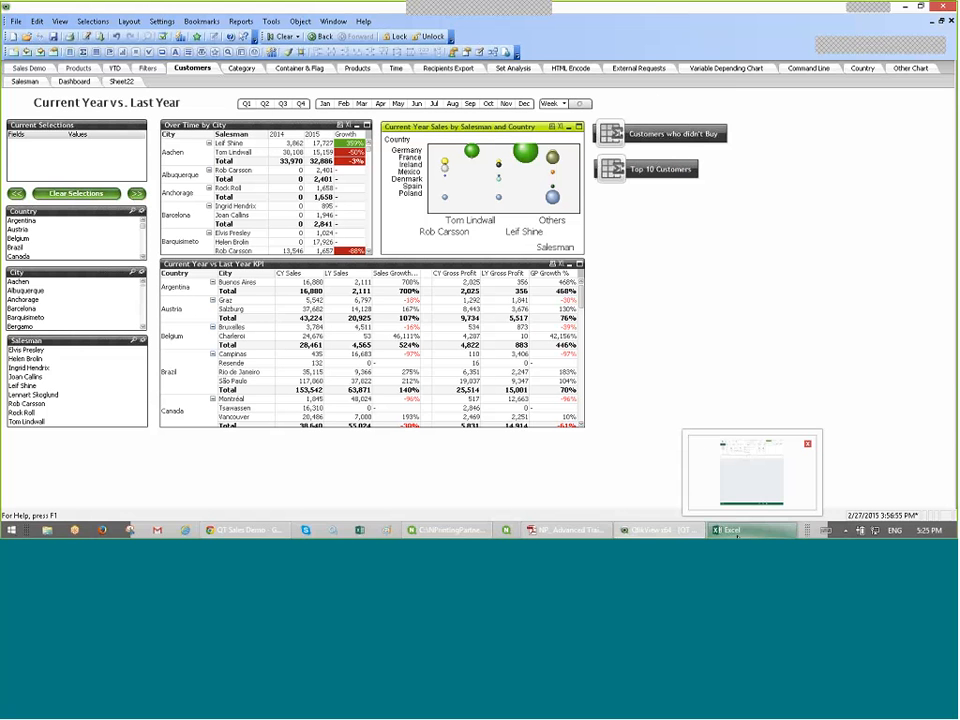
Step: Switch back to the NPrinting Template Editor and add the CH259 Current Year Sales by Salesman and Country object under Tables
{"action": "left_click", "coordinate": [628, 532]}
{"action": "right_click", "coordinate": [40, 148]}
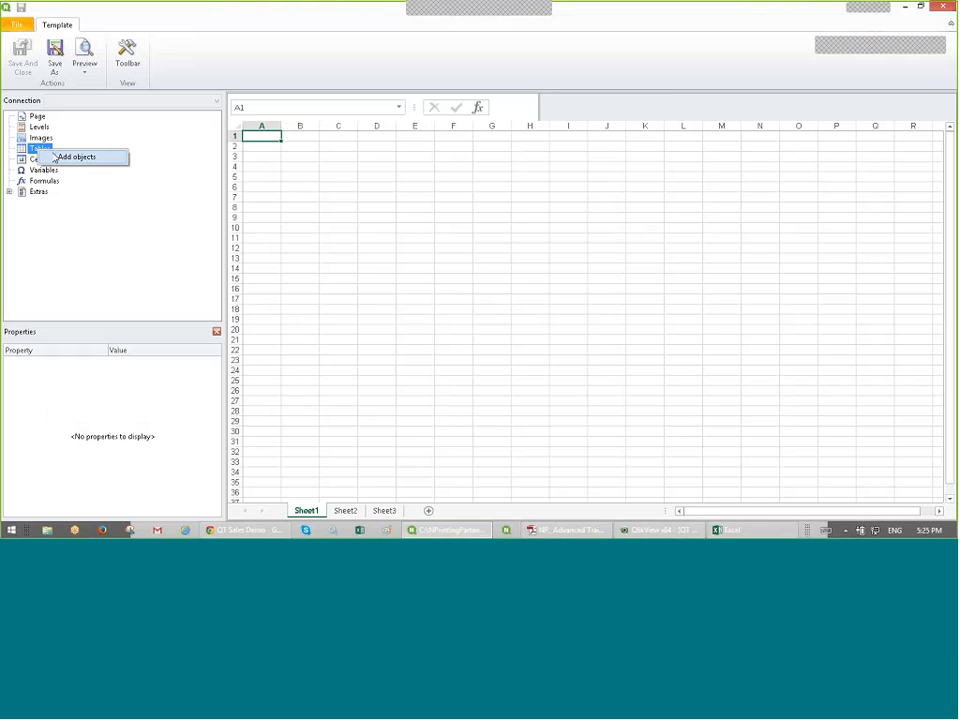
{"action": "left_click", "coordinate": [58, 157]}
{"action": "type", "text": "256"}
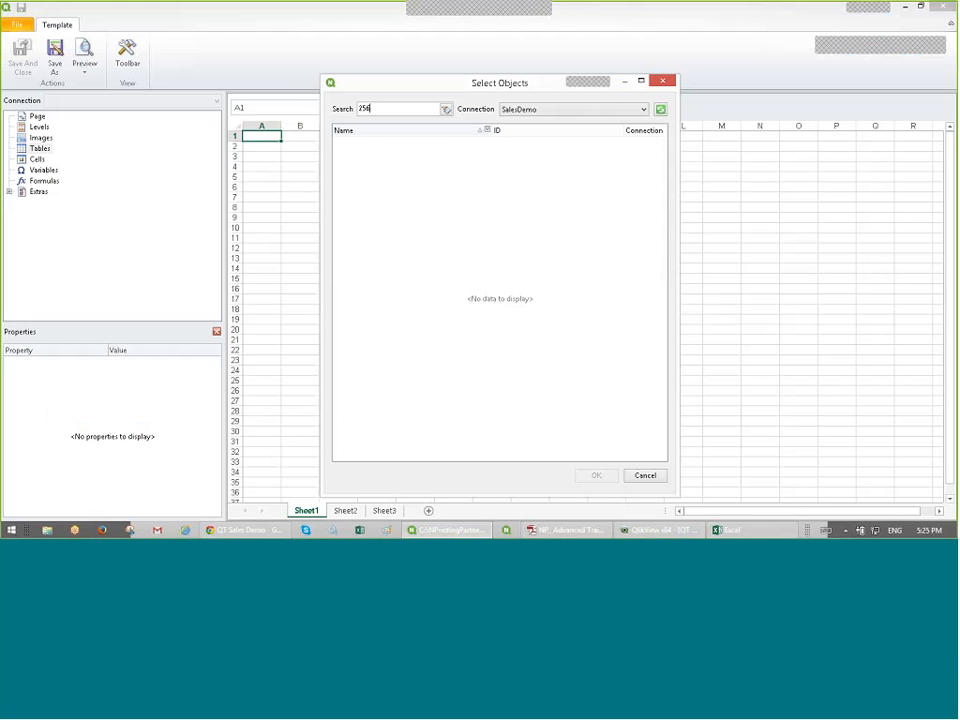
{"action": "key", "text": "BackSpace"}
{"action": "type", "text": "9"}
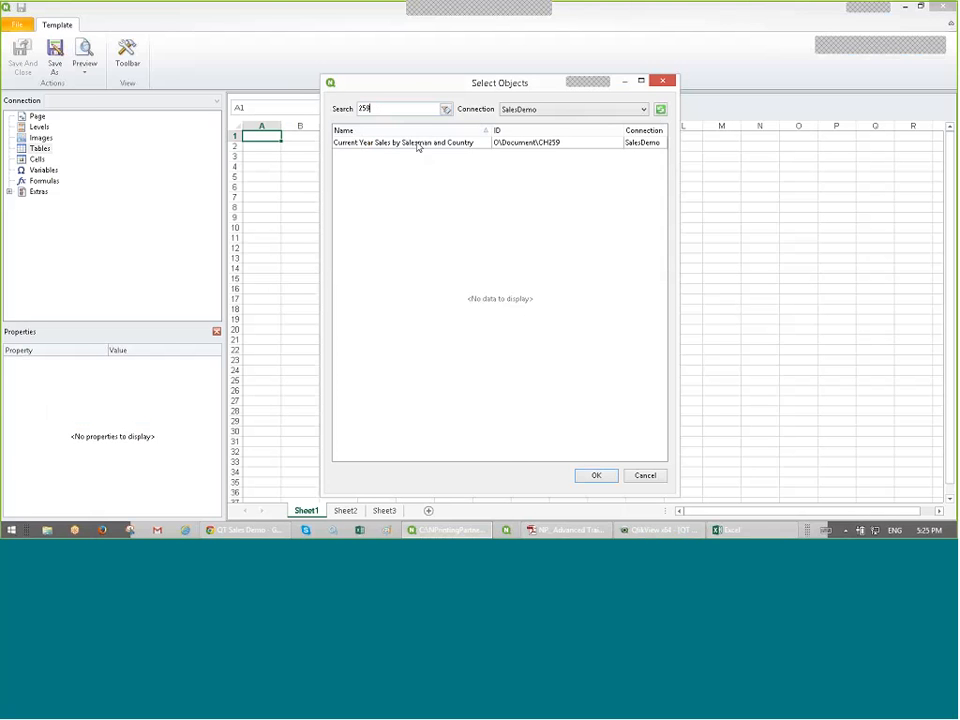
{"action": "left_click", "coordinate": [418, 146]}
{"action": "double_click", "coordinate": [418, 146]}
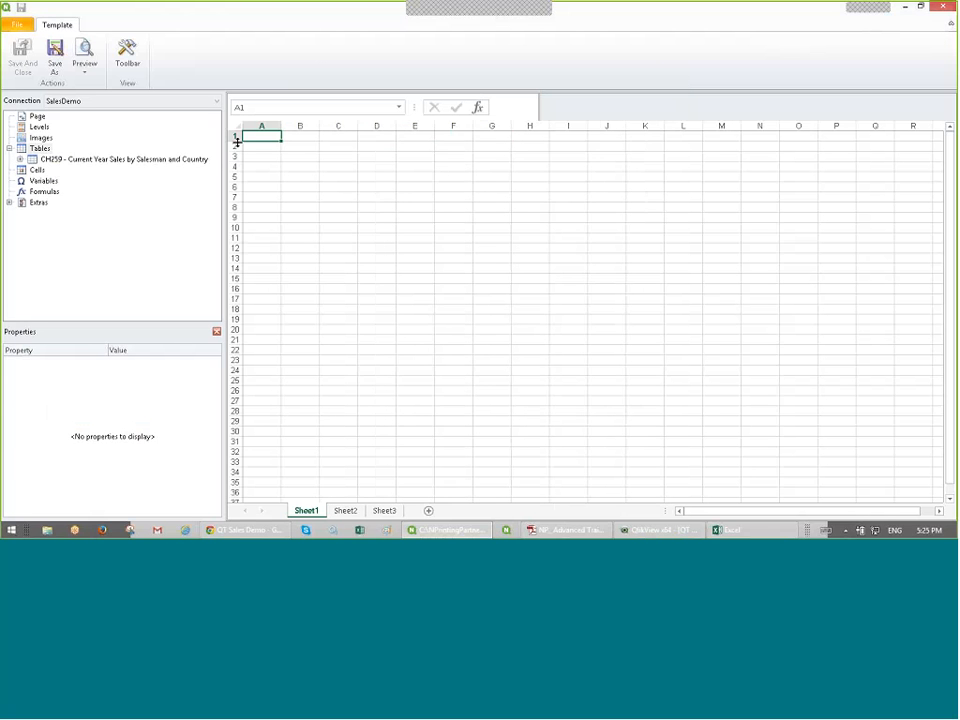
Step: Expand the CH259 table to review its columns, and remove the table from the template
{"action": "left_click", "coordinate": [45, 160]}
{"action": "left_click", "coordinate": [20, 160]}
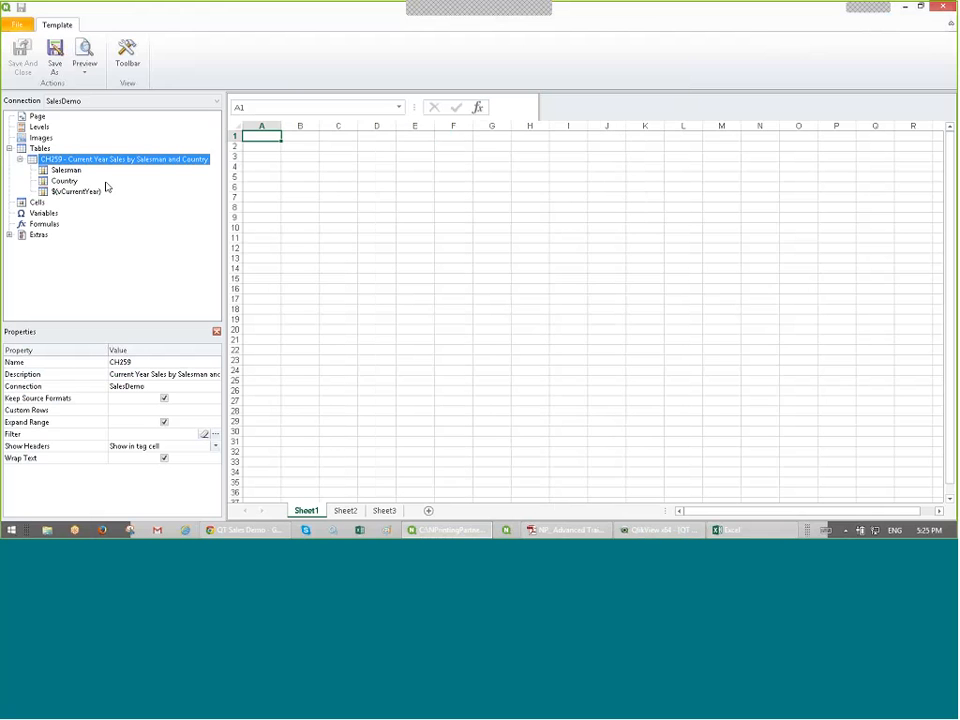
{"action": "right_click", "coordinate": [63, 158]}
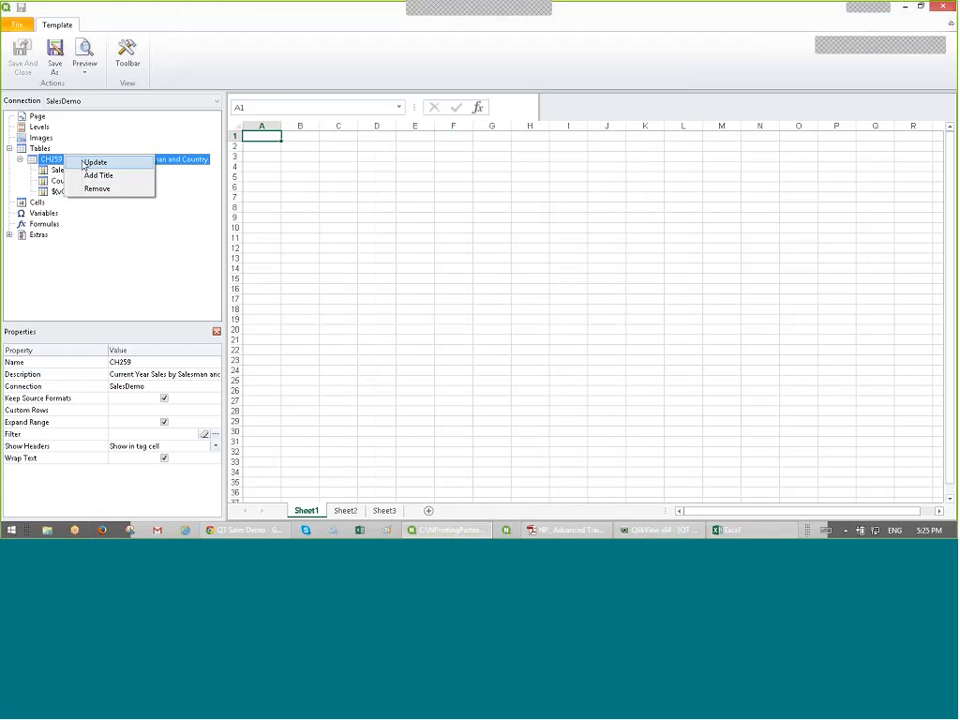
{"action": "left_click", "coordinate": [92, 189]}
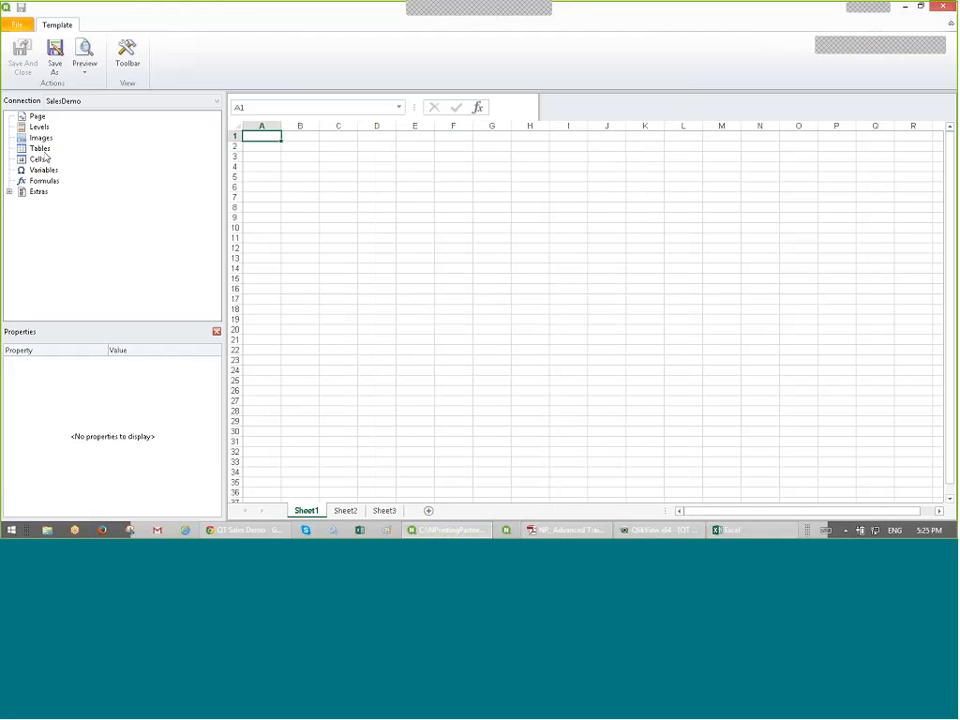
Step: Add the CH184 Top 25 Products object under Tables and expand it to show its columns
{"action": "right_click", "coordinate": [55, 150]}
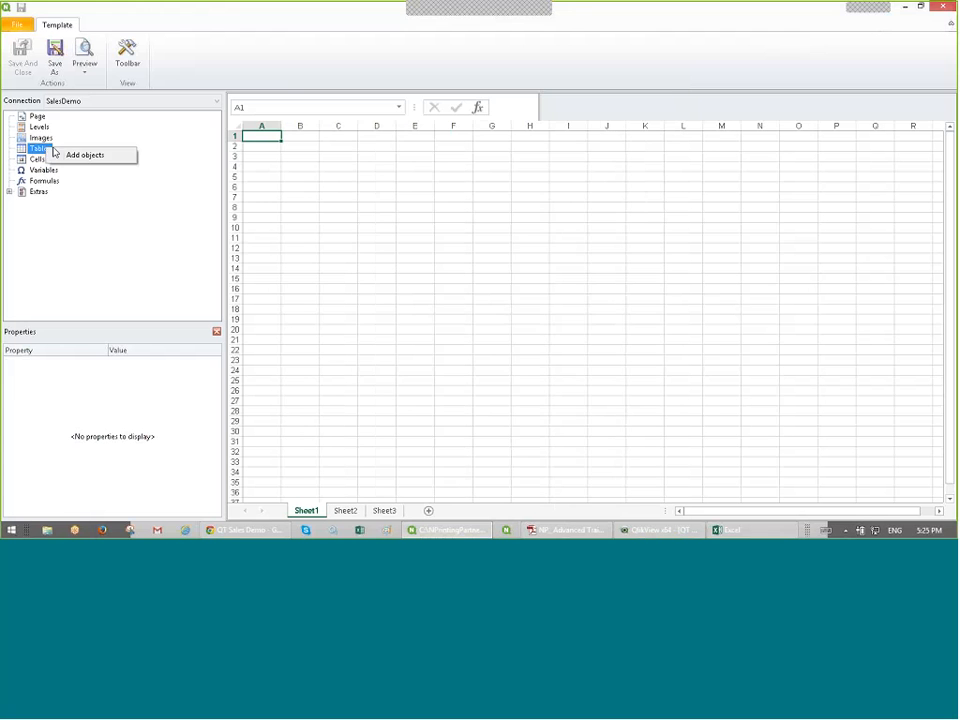
{"action": "left_click", "coordinate": [75, 155]}
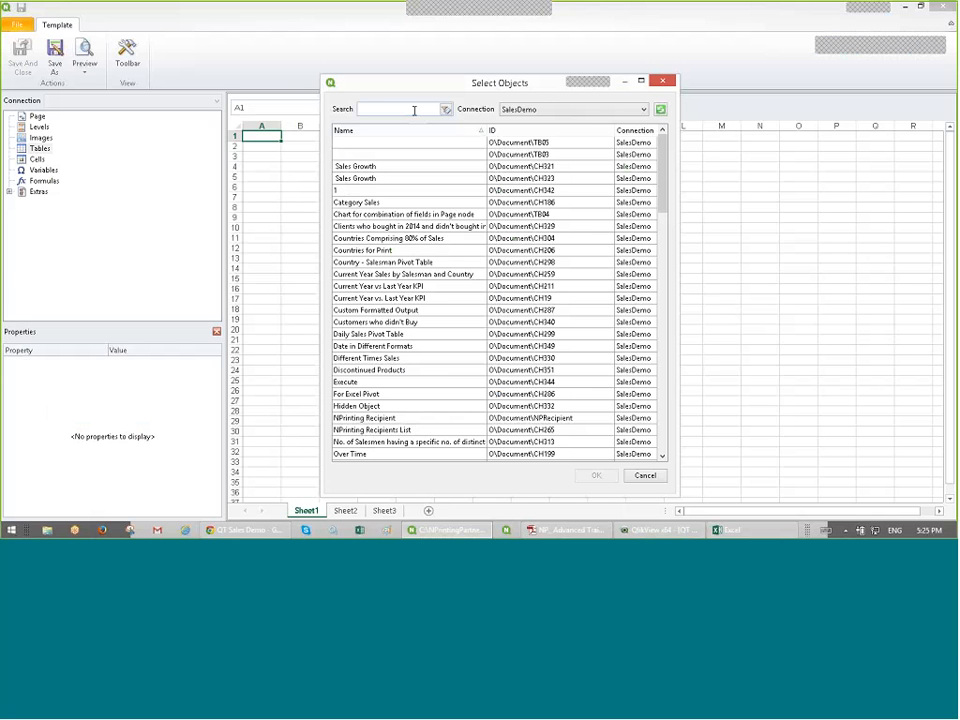
{"action": "left_click", "coordinate": [414, 109]}
{"action": "type", "text": "184"}
{"action": "key", "text": "Return"}
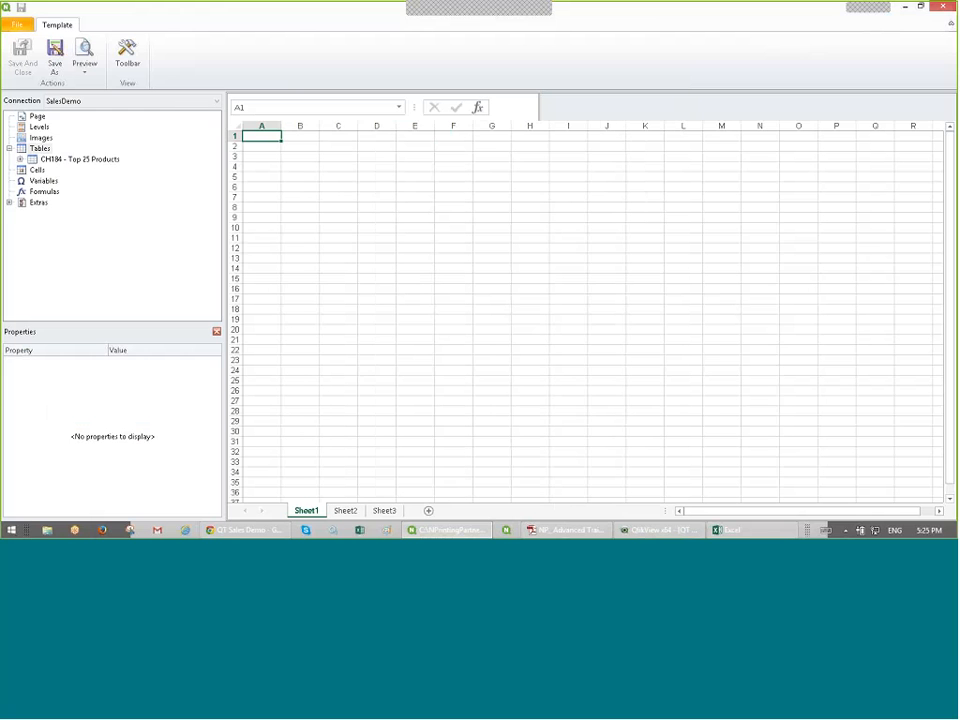
{"action": "double_click", "coordinate": [75, 159]}
{"action": "left_click", "coordinate": [67, 171]}
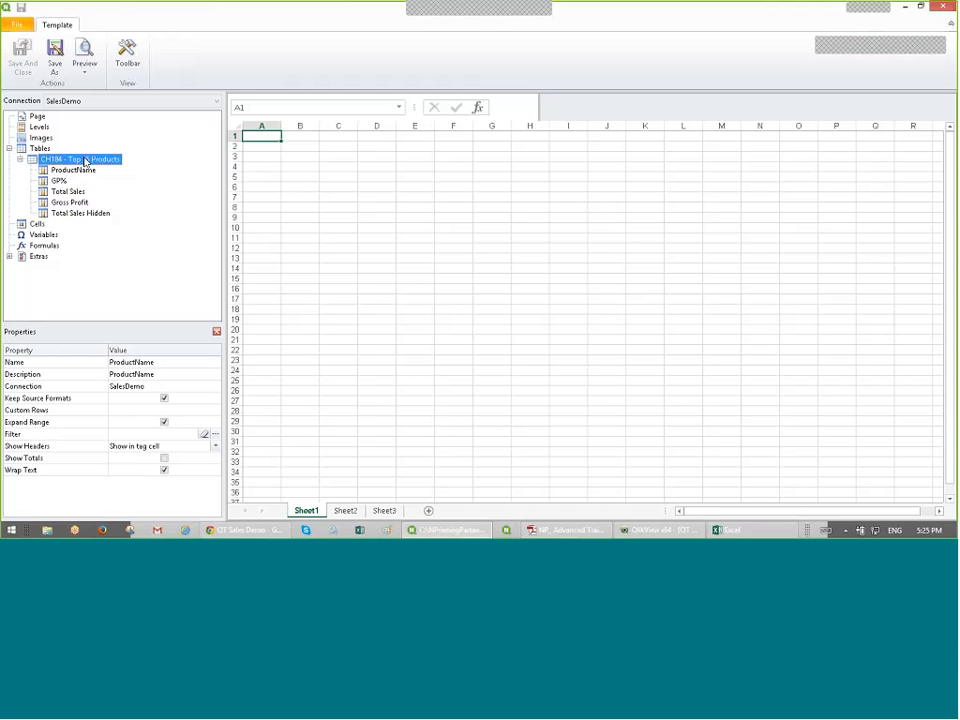
Step: In the QlikView document, add Country as a dimension of the Top 25 Products chart and promote it above ProductName
{"action": "left_click", "coordinate": [630, 533]}
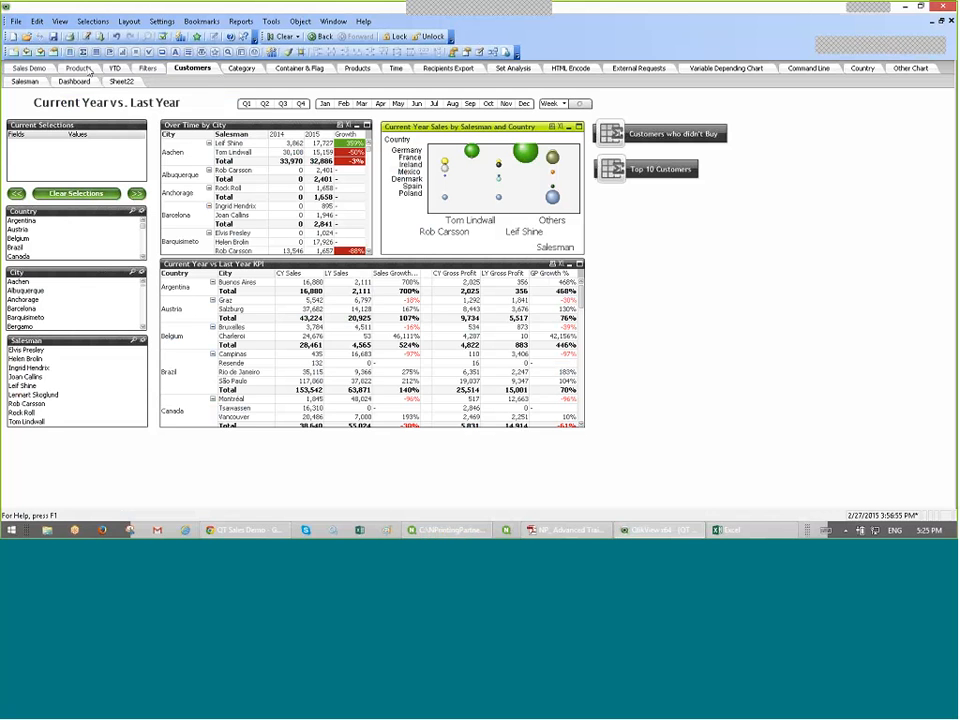
{"action": "left_click", "coordinate": [79, 67]}
{"action": "right_click", "coordinate": [258, 199]}
{"action": "left_click", "coordinate": [277, 207]}
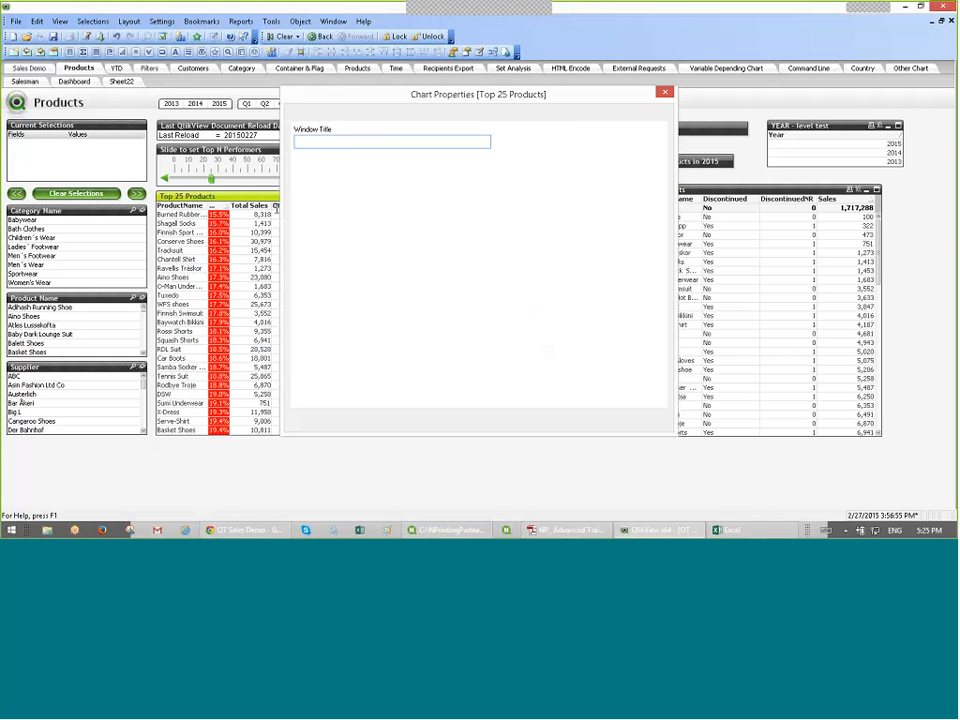
{"action": "left_click", "coordinate": [338, 114]}
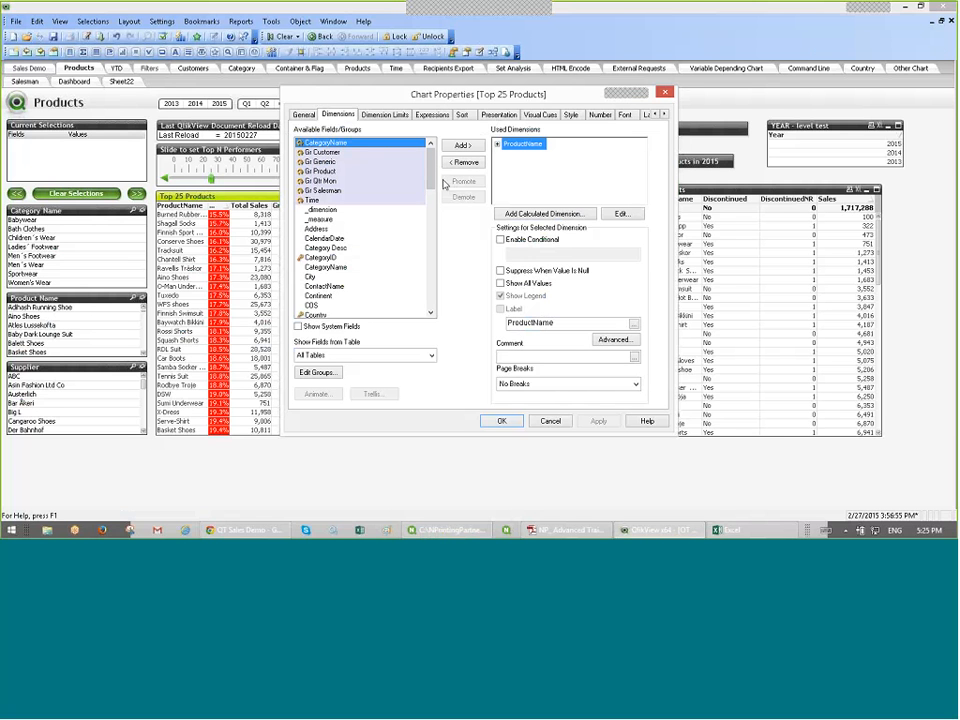
{"action": "scroll", "coordinate": [436, 193], "scroll_direction": "down", "scroll_amount": 1}
{"action": "scroll", "coordinate": [436, 193], "scroll_direction": "down", "scroll_amount": 1}
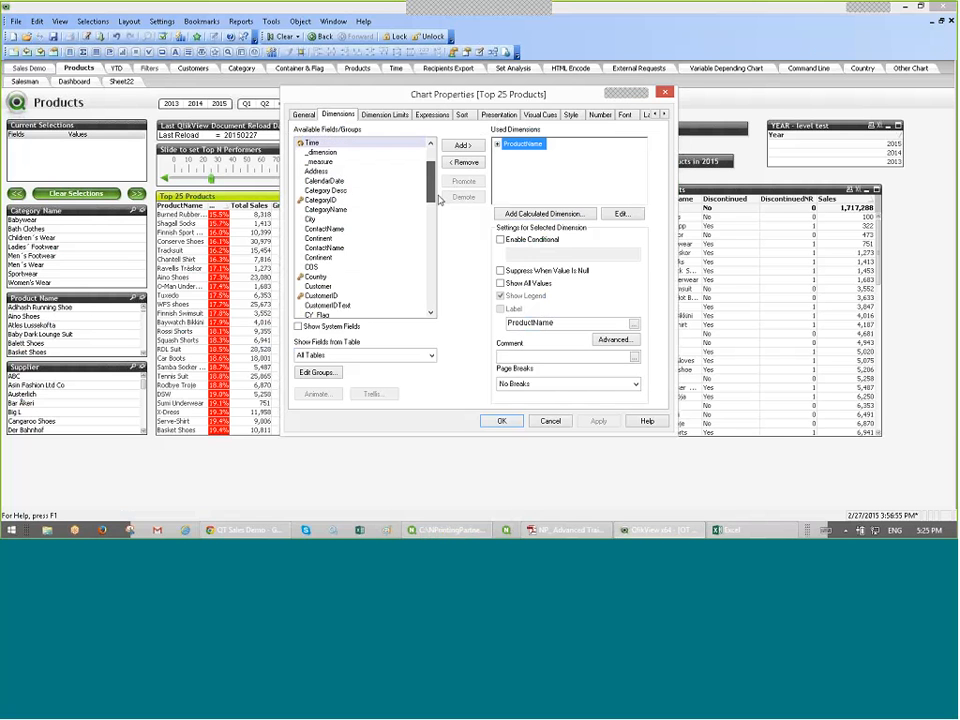
{"action": "double_click", "coordinate": [318, 248]}
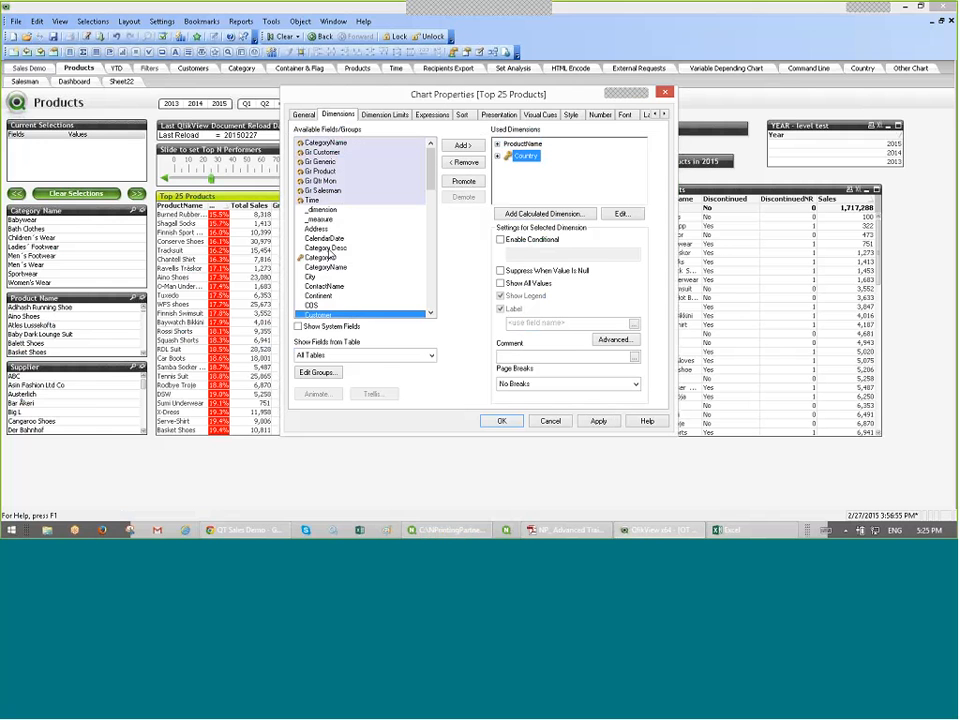
{"action": "left_click", "coordinate": [466, 182]}
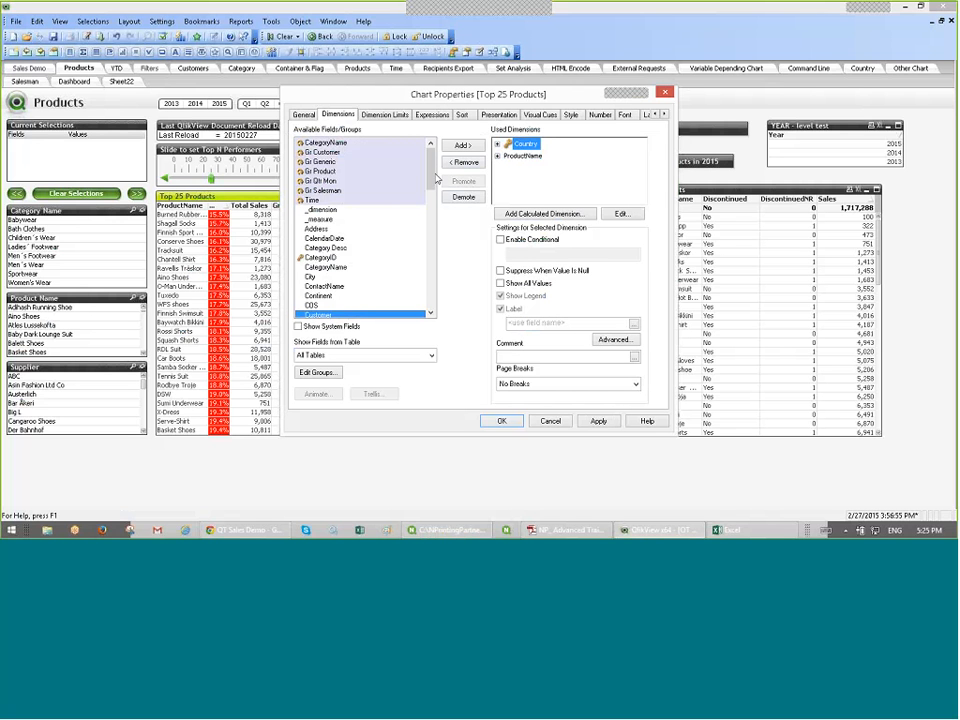
Step: Add City as a dimension of the Top 25 Products chart, promote it above ProductName, and apply the chart properties
{"action": "scroll", "coordinate": [447, 243], "scroll_direction": "down", "scroll_amount": 10}
{"action": "scroll", "coordinate": [447, 243], "scroll_direction": "down", "scroll_amount": 6}
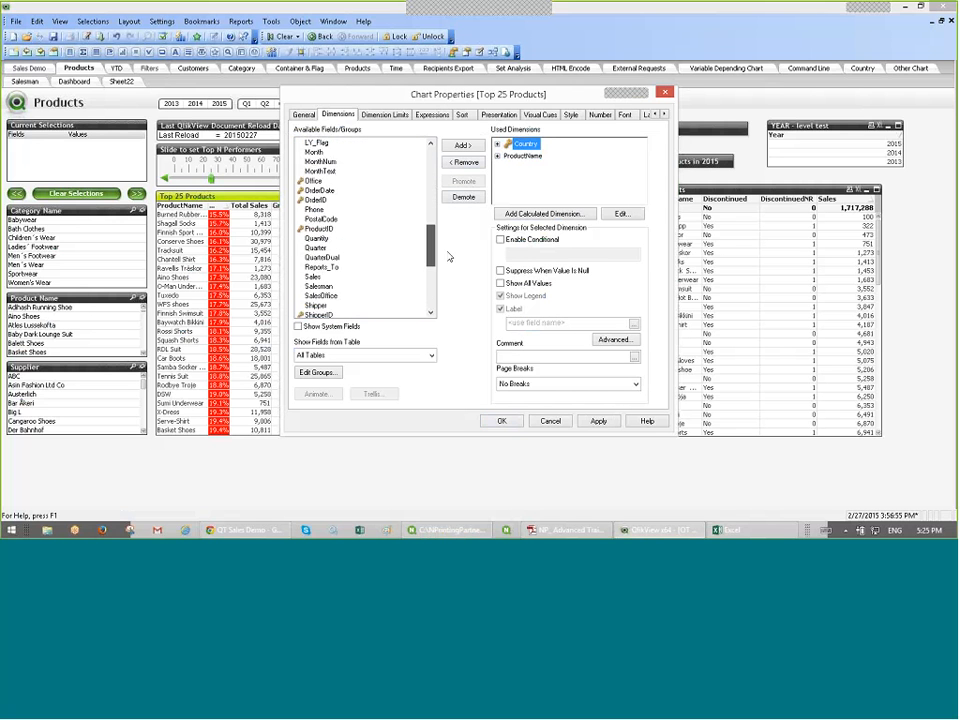
{"action": "scroll", "coordinate": [448, 225], "scroll_direction": "up", "scroll_amount": 15}
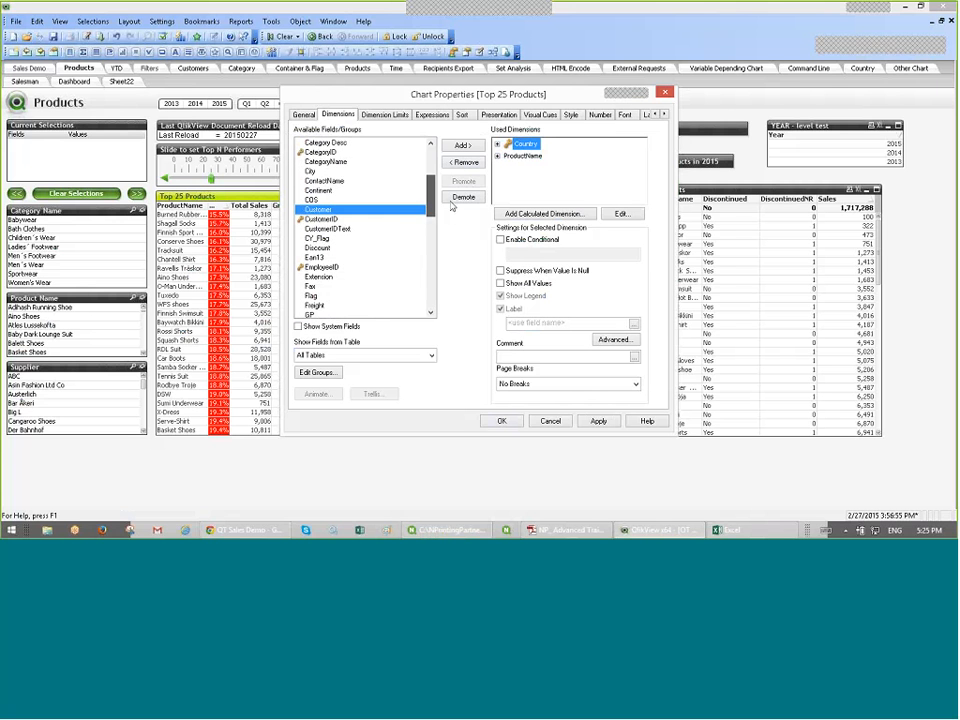
{"action": "double_click", "coordinate": [316, 277]}
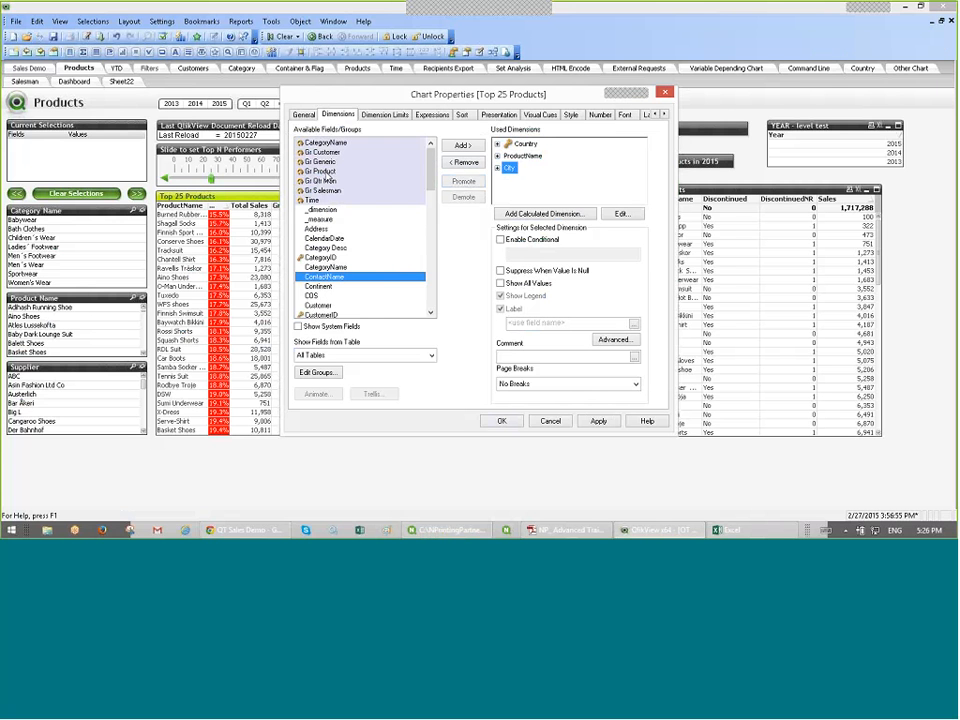
{"action": "left_click", "coordinate": [466, 181]}
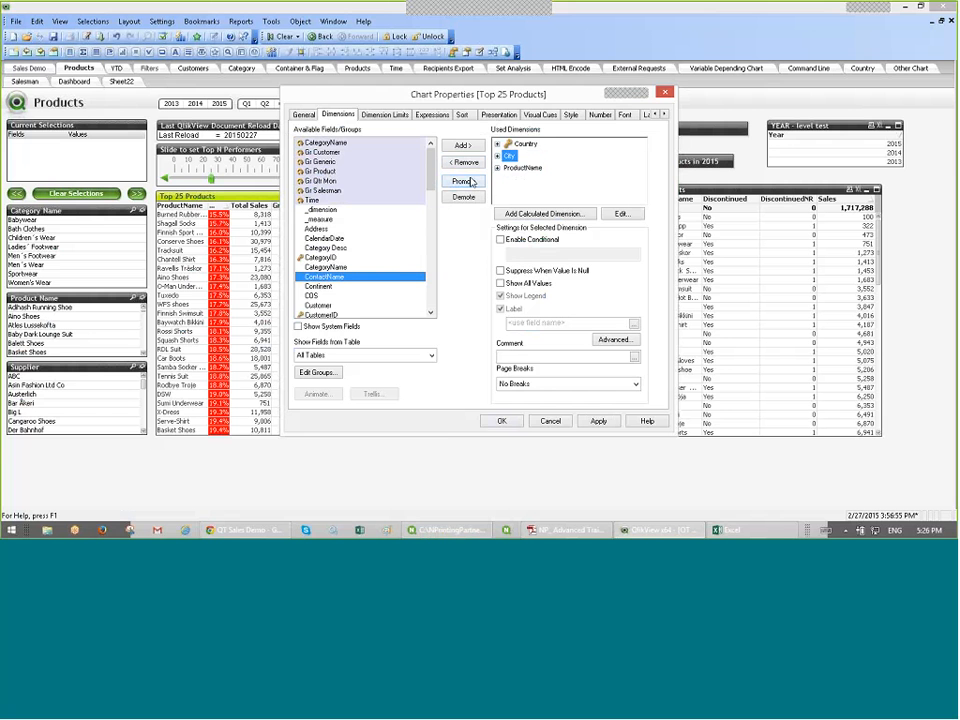
{"action": "left_click", "coordinate": [503, 420]}
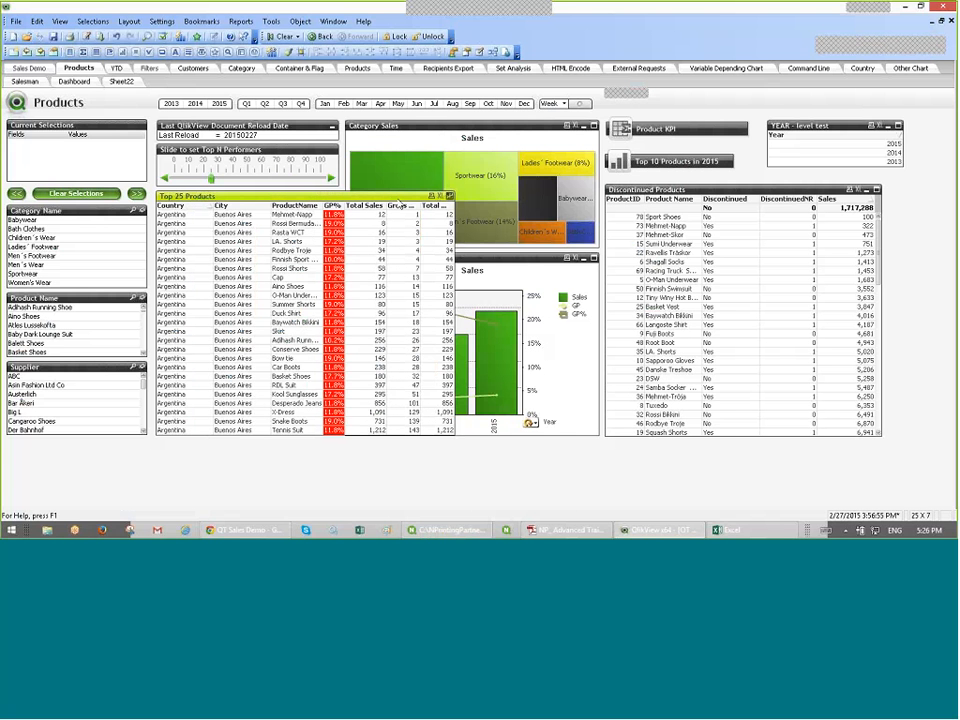
Step: Check the expressions of the Top 25 Products chart and save the QlikView document
{"action": "right_click", "coordinate": [400, 202]}
{"action": "left_click", "coordinate": [432, 208]}
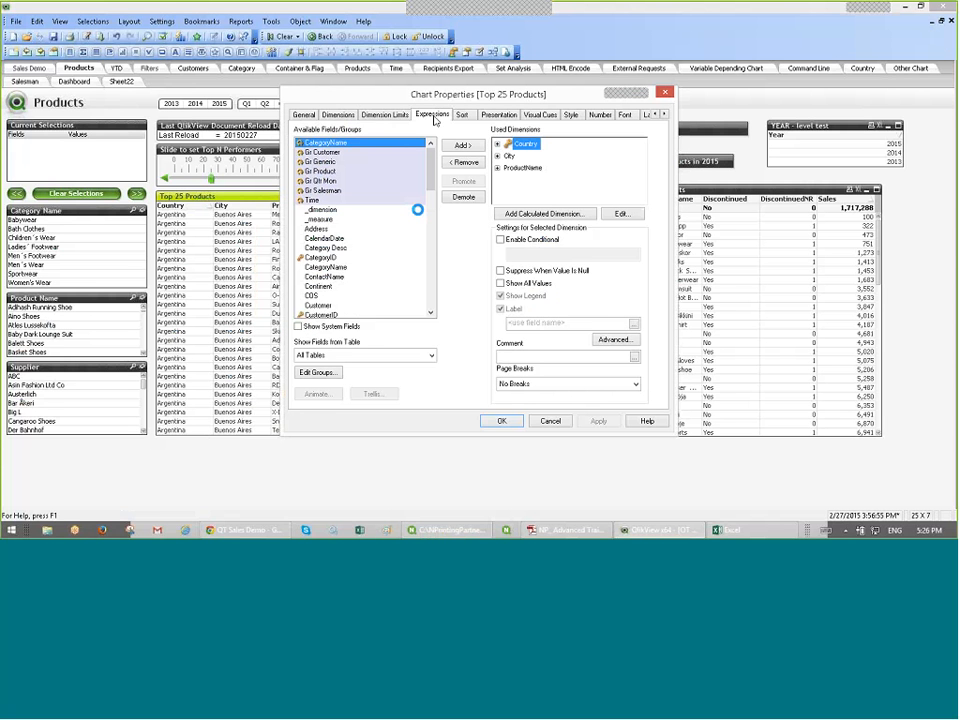
{"action": "left_click", "coordinate": [432, 114]}
{"action": "left_click", "coordinate": [502, 421]}
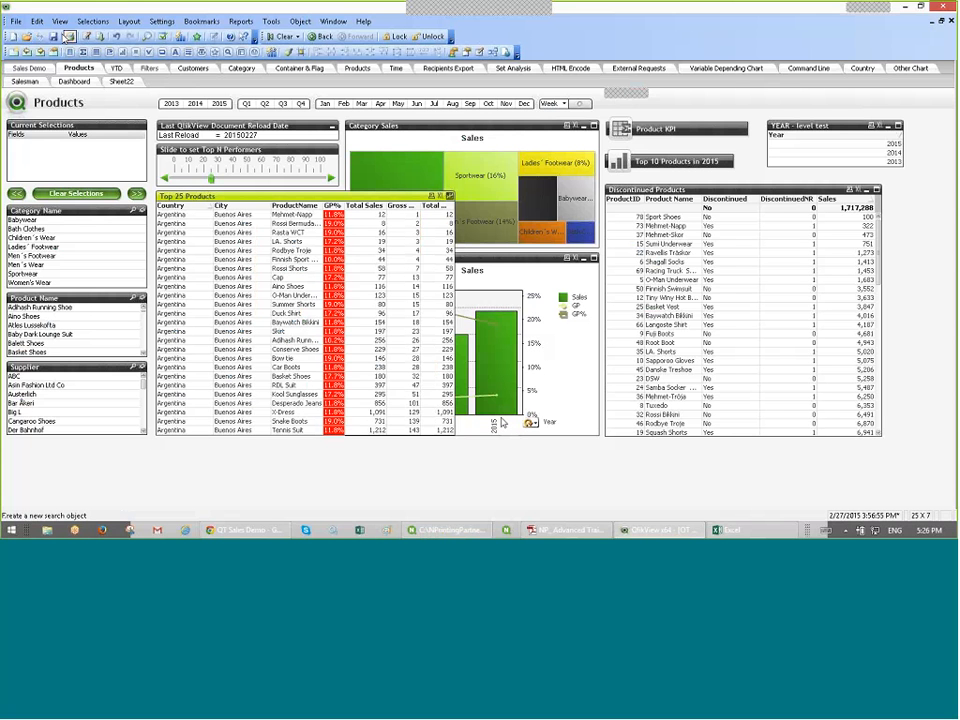
{"action": "left_click", "coordinate": [53, 36]}
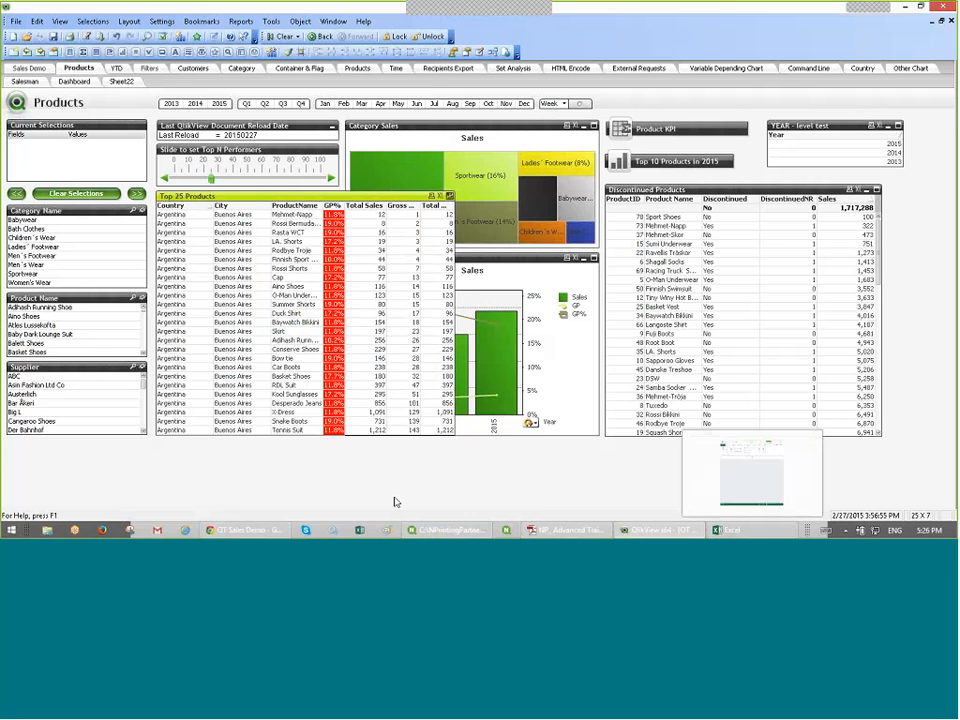
Step: Switch to the NPrinting Template Editor and remove the outdated CH184 Top 25 Products table from the template
{"action": "left_click", "coordinate": [450, 530]}
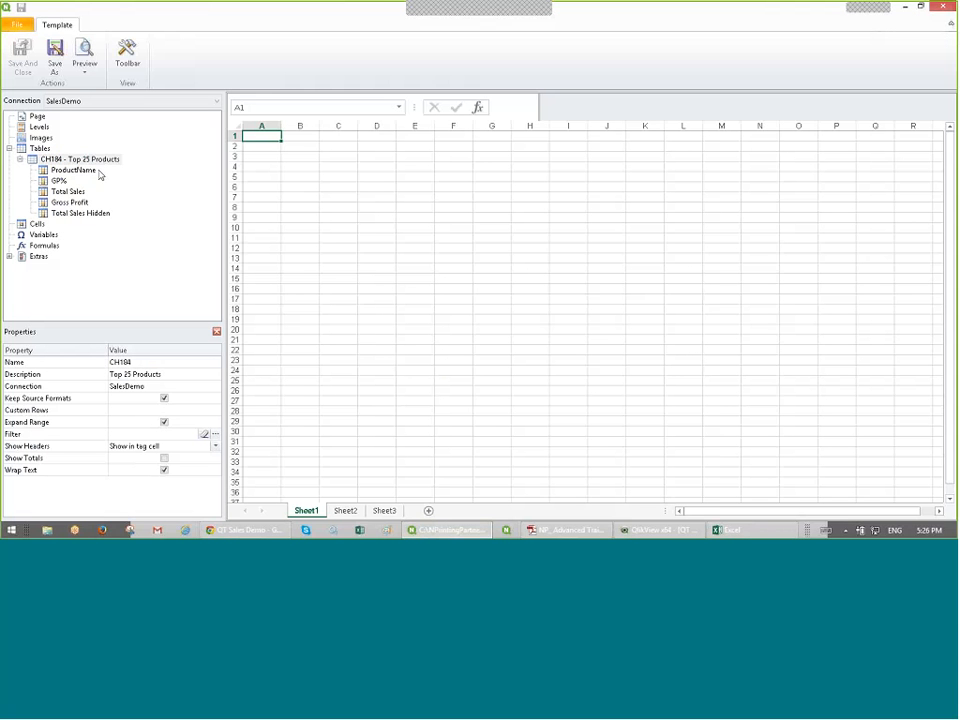
{"action": "left_click", "coordinate": [552, 284]}
{"action": "right_click", "coordinate": [70, 159]}
{"action": "left_click", "coordinate": [88, 195]}
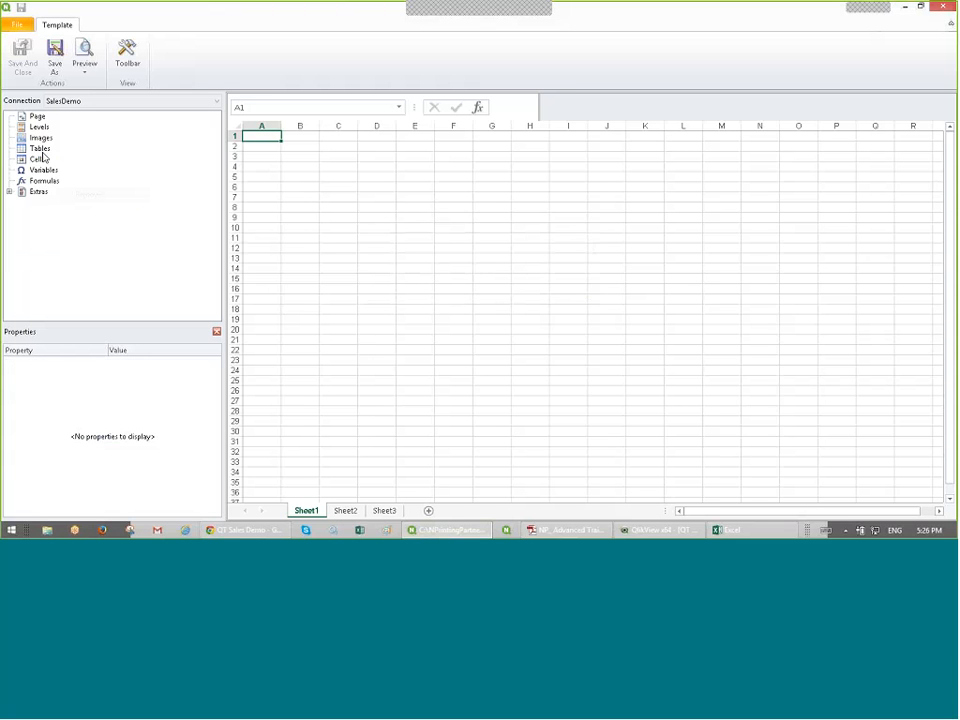
Step: Add the CH184 Top 25 Products object under Tables again, searching for 184, and expand it to show its columns
{"action": "right_click", "coordinate": [44, 149]}
{"action": "left_click", "coordinate": [80, 158]}
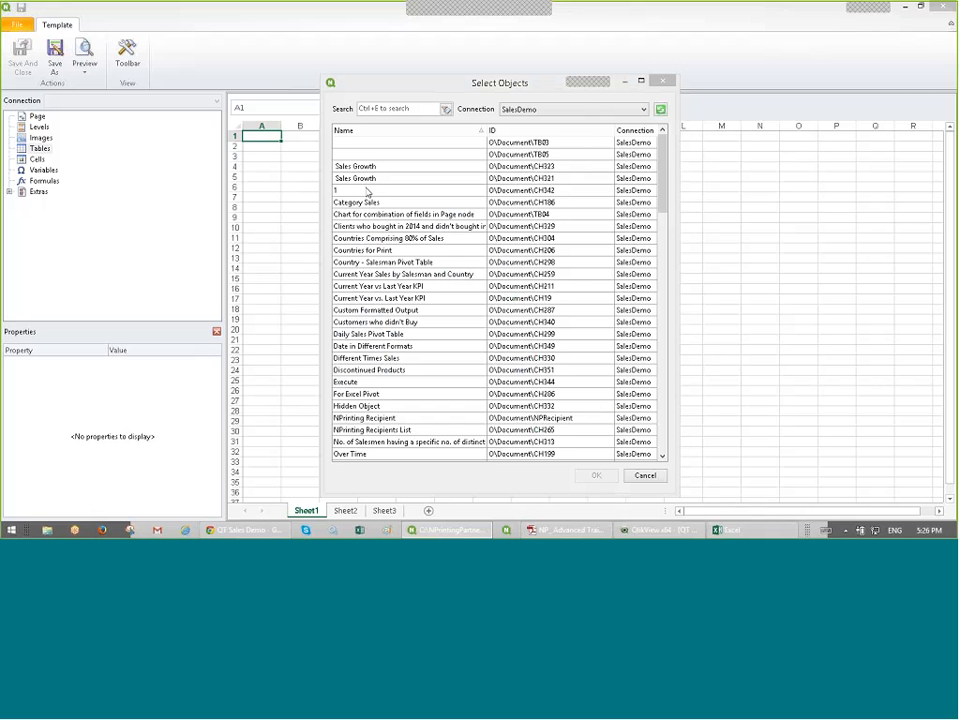
{"action": "left_click", "coordinate": [416, 108]}
{"action": "type", "text": "184"}
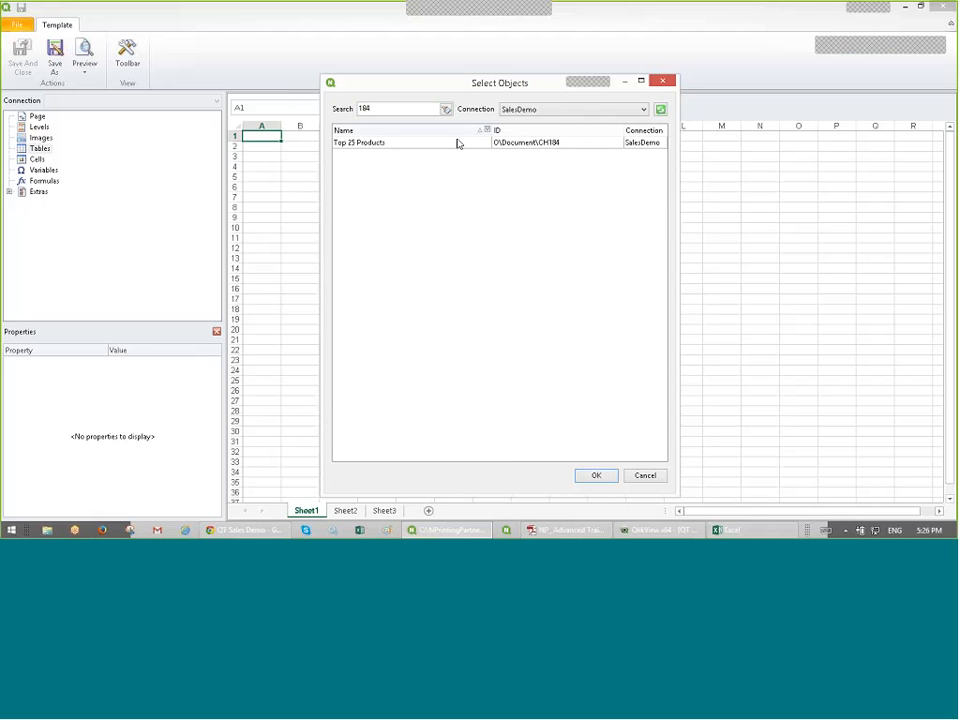
{"action": "double_click", "coordinate": [450, 144]}
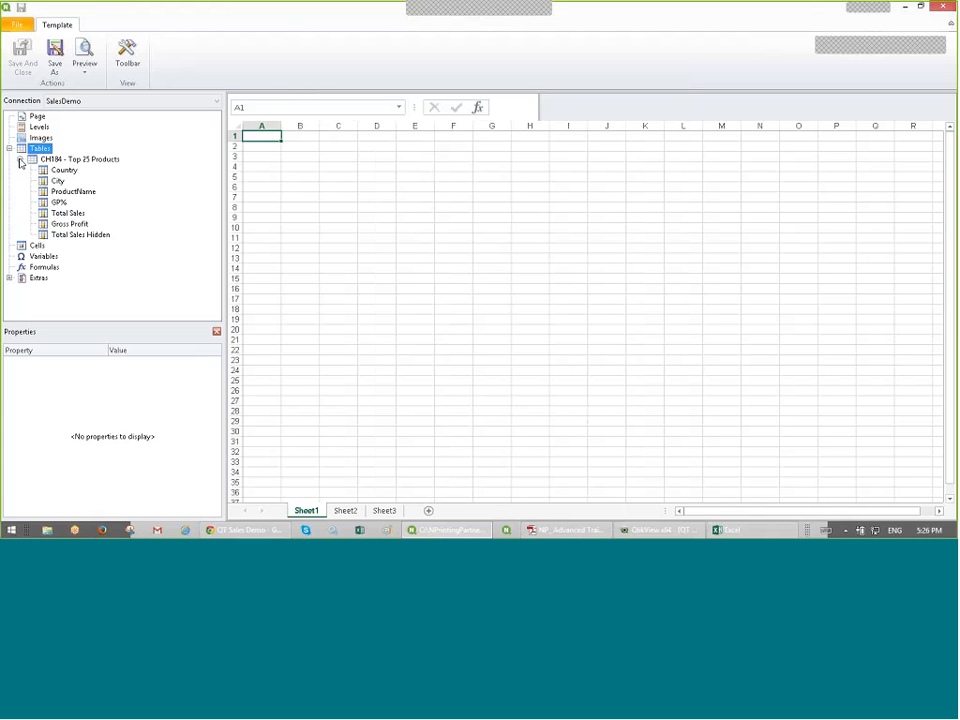
Step: Place the Country, City, ProductName and Total Sales columns of CH184 on Sheet1 starting at cell B3
{"action": "left_click", "coordinate": [64, 171]}
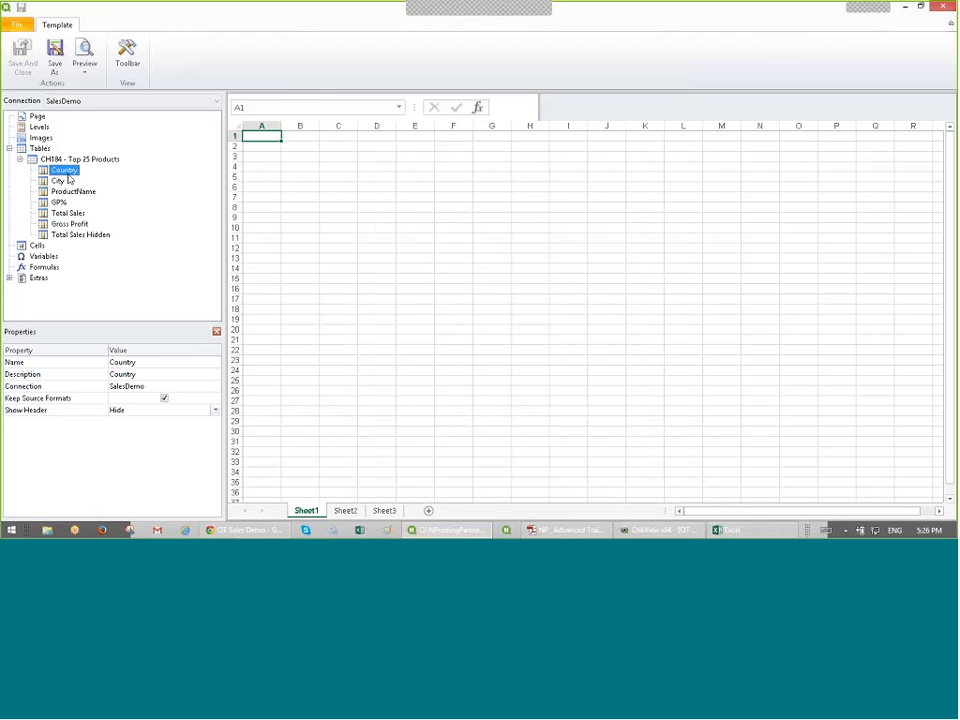
{"action": "left_click", "coordinate": [60, 180], "text": "ctrl"}
{"action": "left_click", "coordinate": [73, 191], "text": "ctrl"}
{"action": "left_click", "coordinate": [68, 213], "text": "ctrl"}
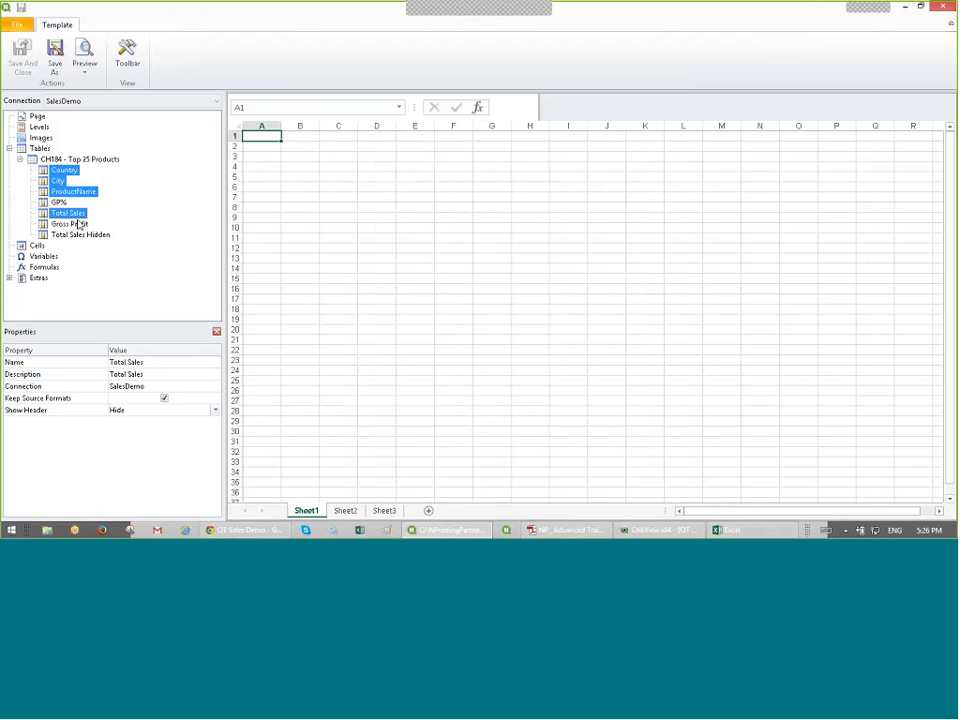
{"action": "left_click", "coordinate": [79, 225], "text": "ctrl"}
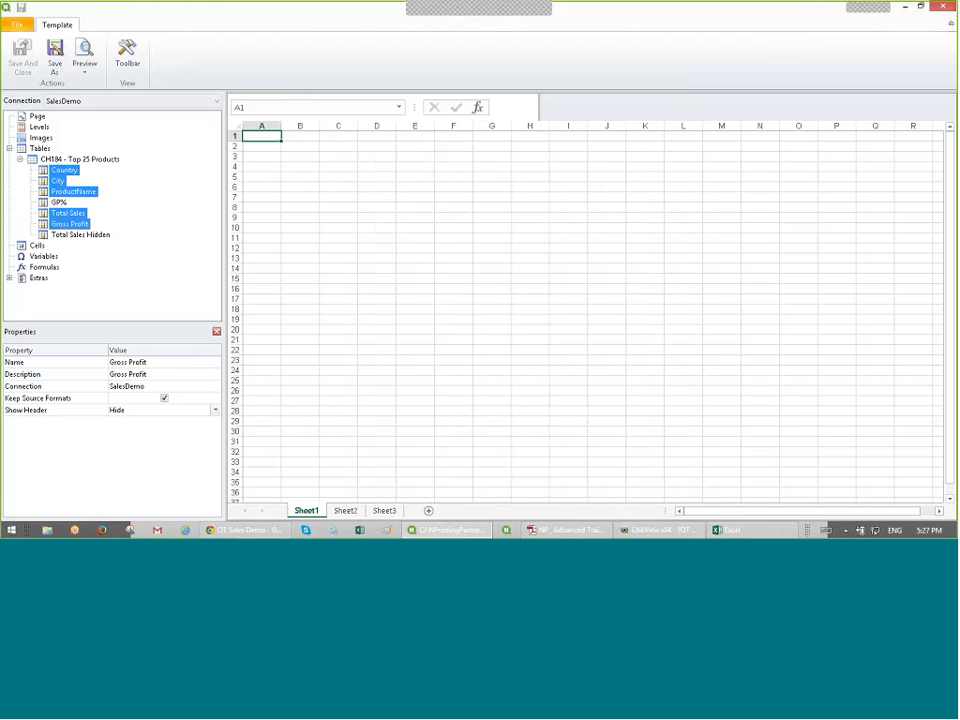
{"action": "left_click", "coordinate": [72, 225], "text": "ctrl"}
{"action": "left_click_drag", "start_coordinate": [70, 214], "coordinate": [300, 163]}
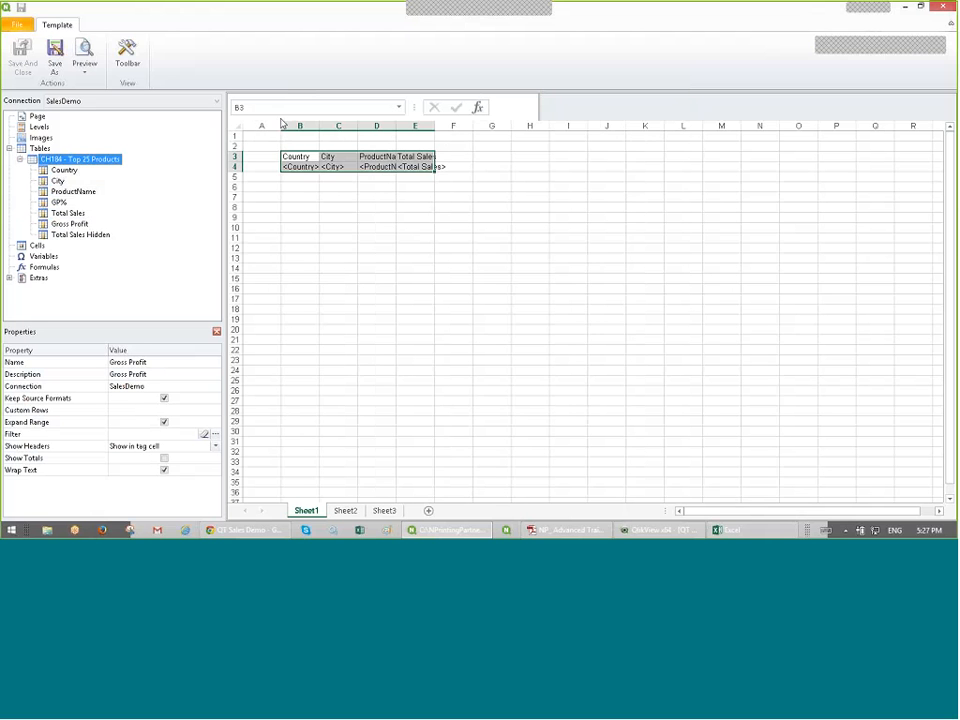
Step: Convert range B3:E4 into an Excel table with headers and summarize it with a PivotTable on a new worksheet
{"action": "left_click", "coordinate": [127, 52]}
{"action": "left_click", "coordinate": [332, 130]}
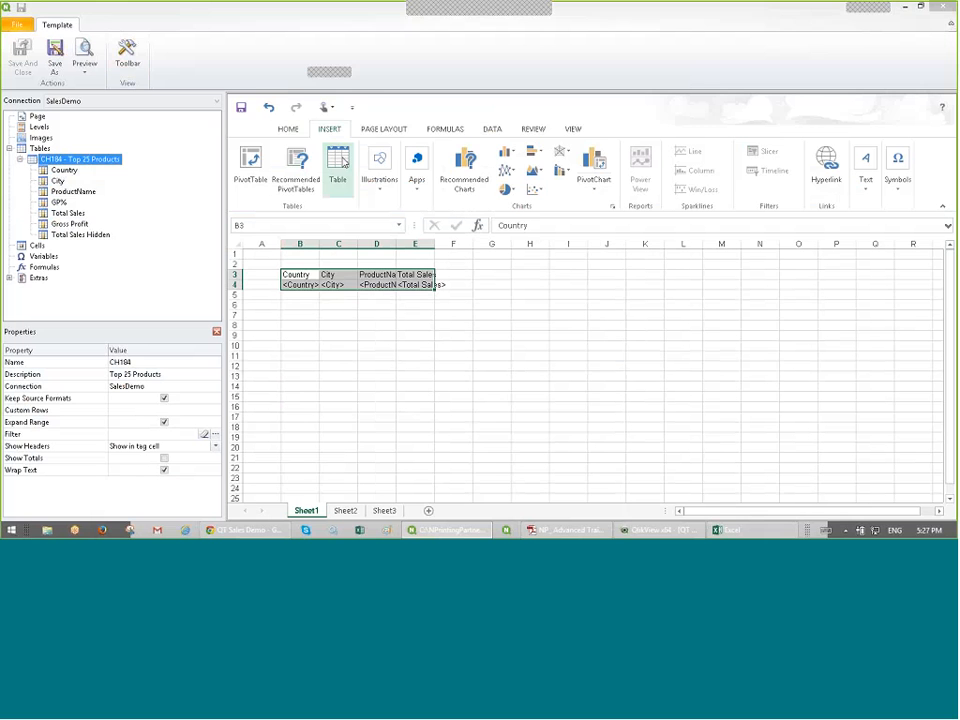
{"action": "left_click", "coordinate": [341, 162]}
{"action": "left_click", "coordinate": [288, 120]}
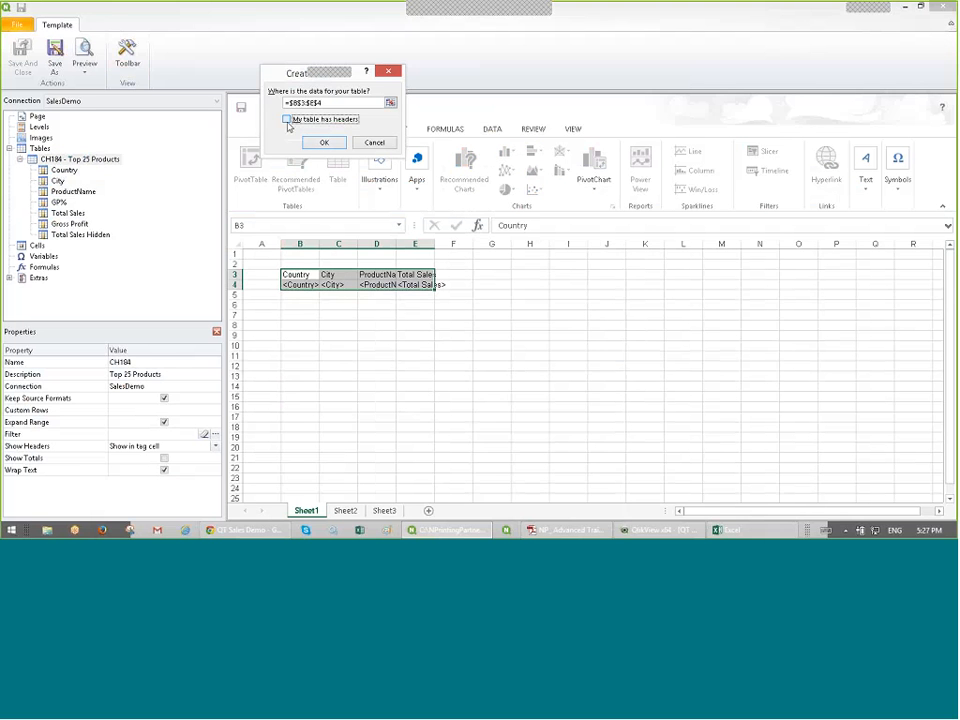
{"action": "left_click", "coordinate": [323, 142]}
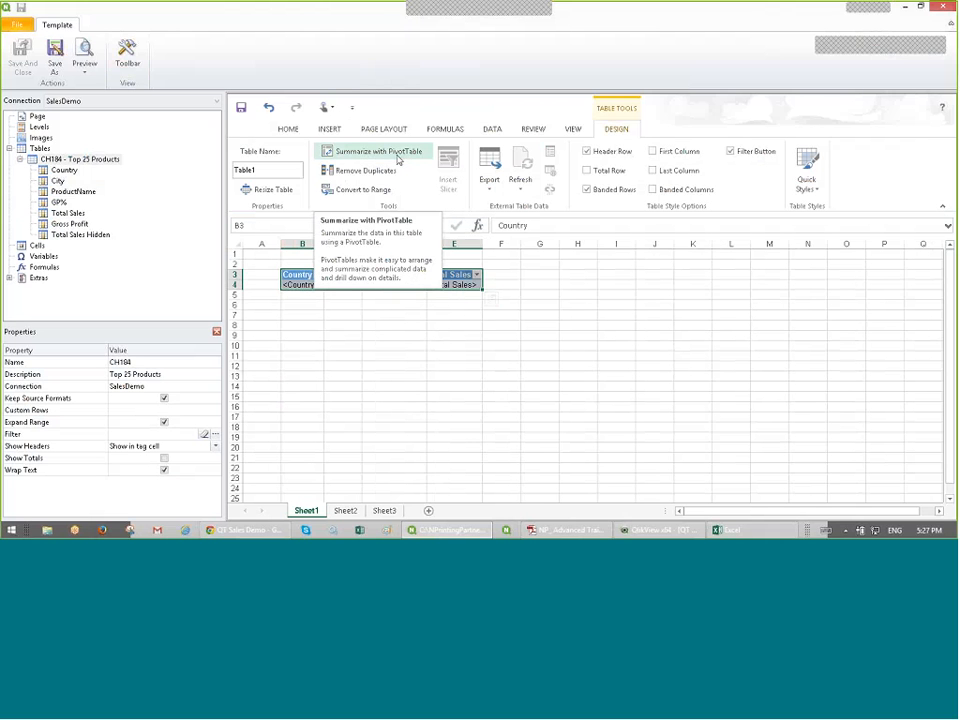
{"action": "left_click", "coordinate": [398, 159]}
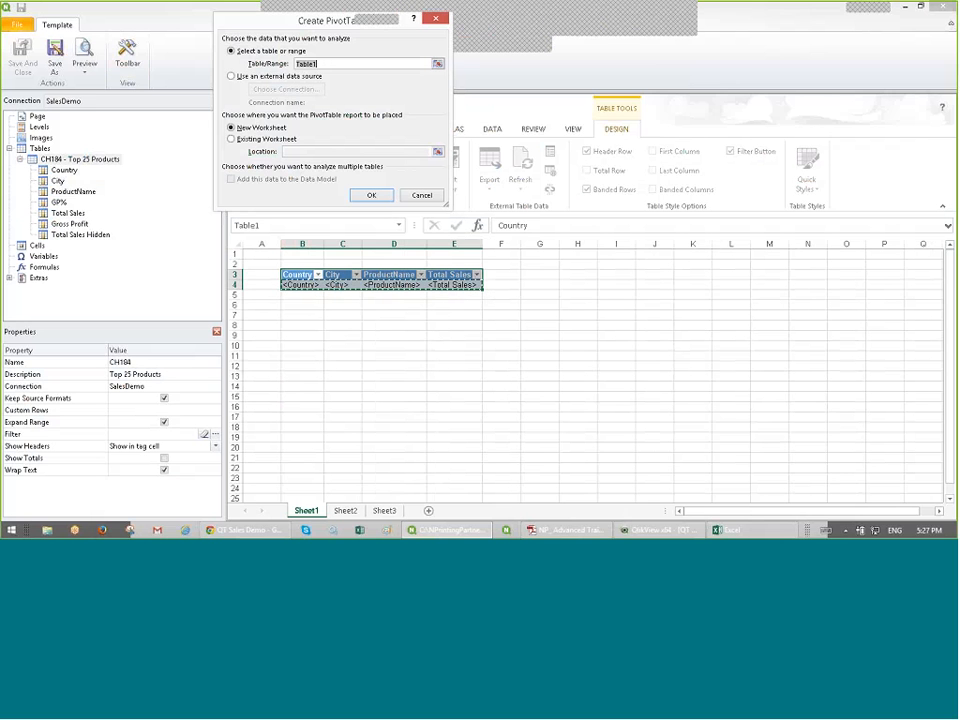
{"action": "left_click", "coordinate": [372, 196]}
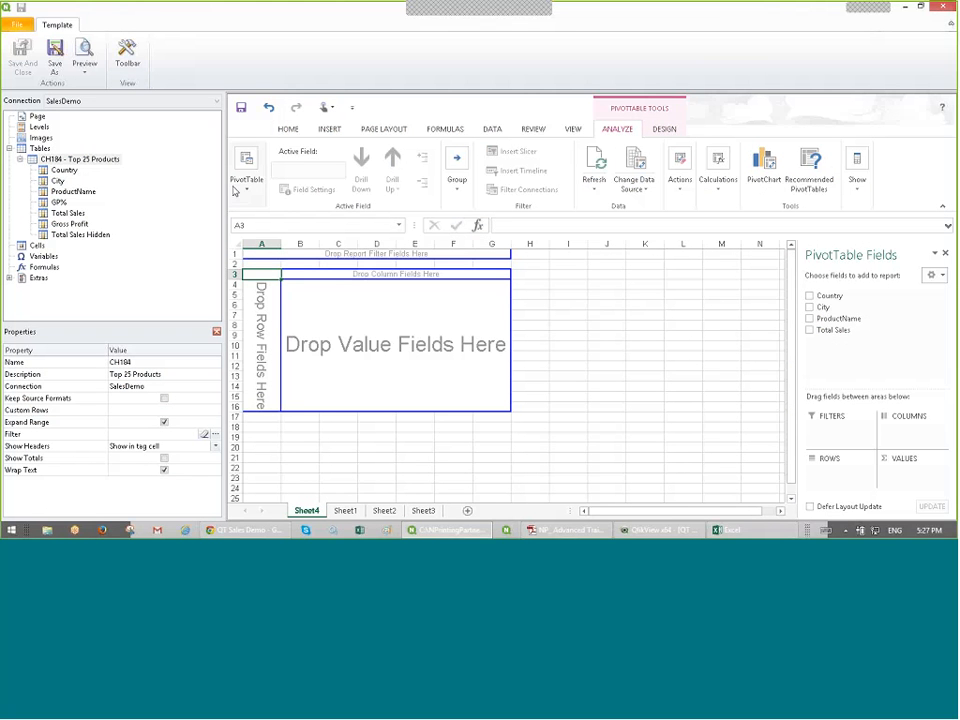
Step: Set the PivotTable to refresh data when opening the file and the number of items to retain per field to None
{"action": "left_click", "coordinate": [242, 184]}
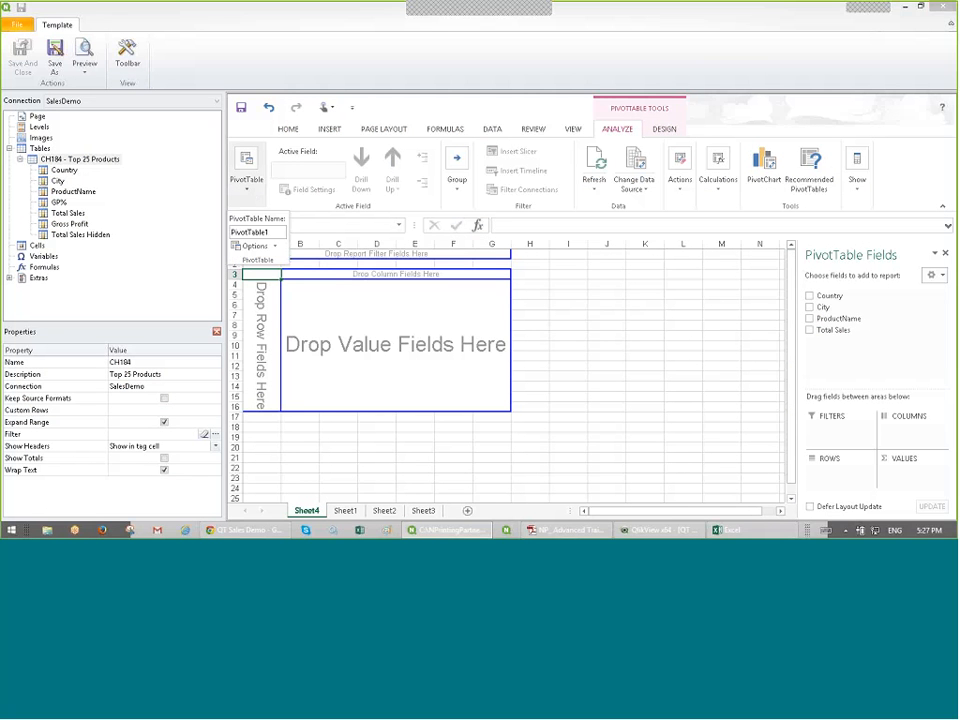
{"action": "left_click", "coordinate": [258, 246]}
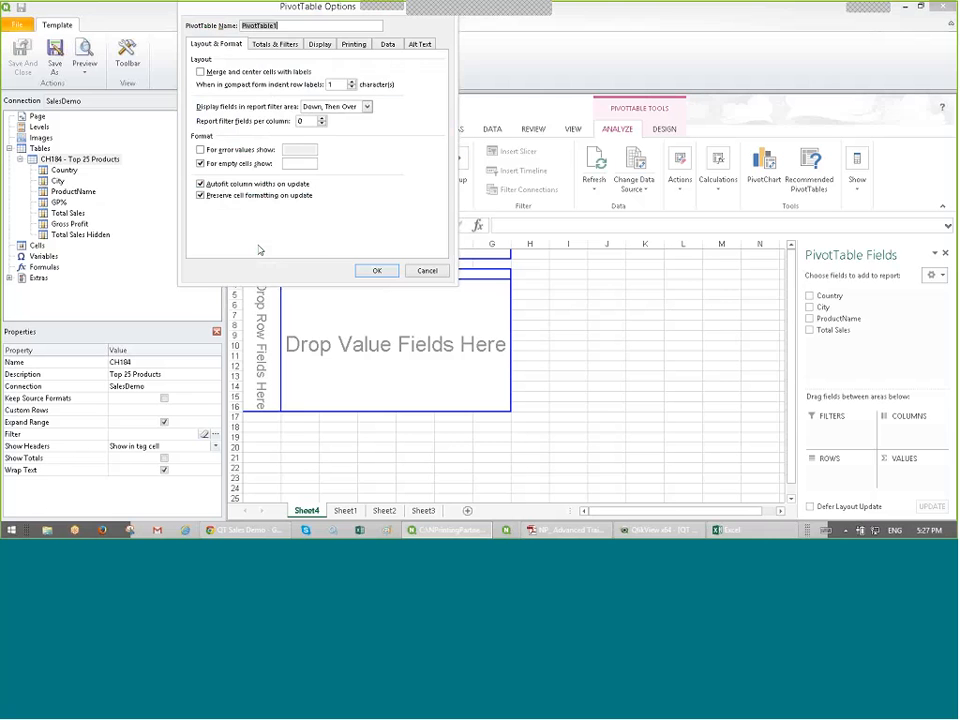
{"action": "left_click", "coordinate": [388, 44]}
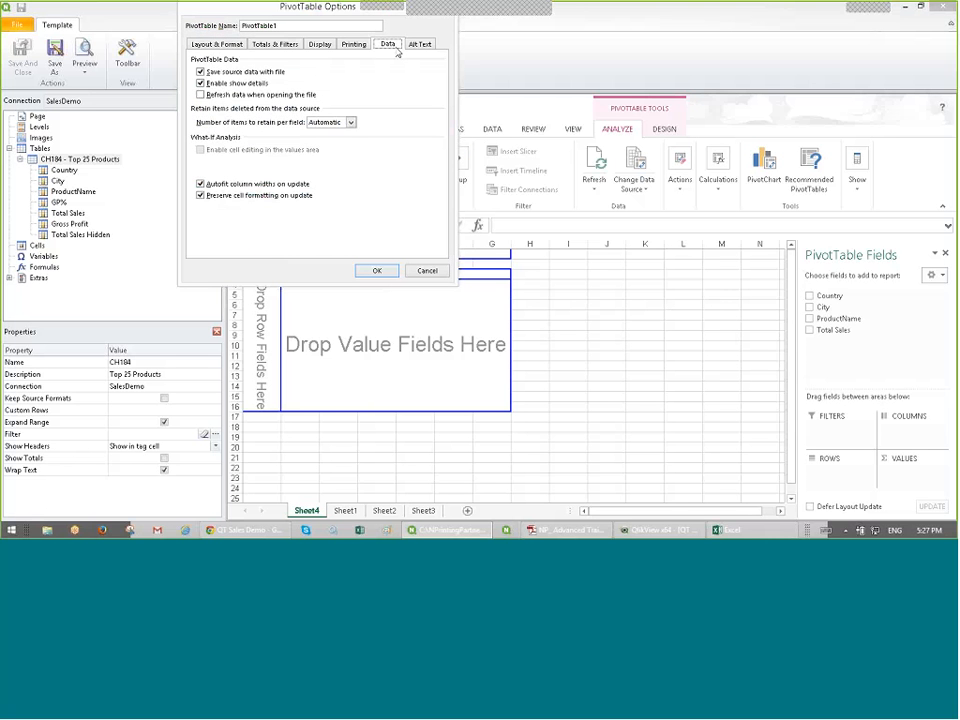
{"action": "left_click", "coordinate": [225, 95]}
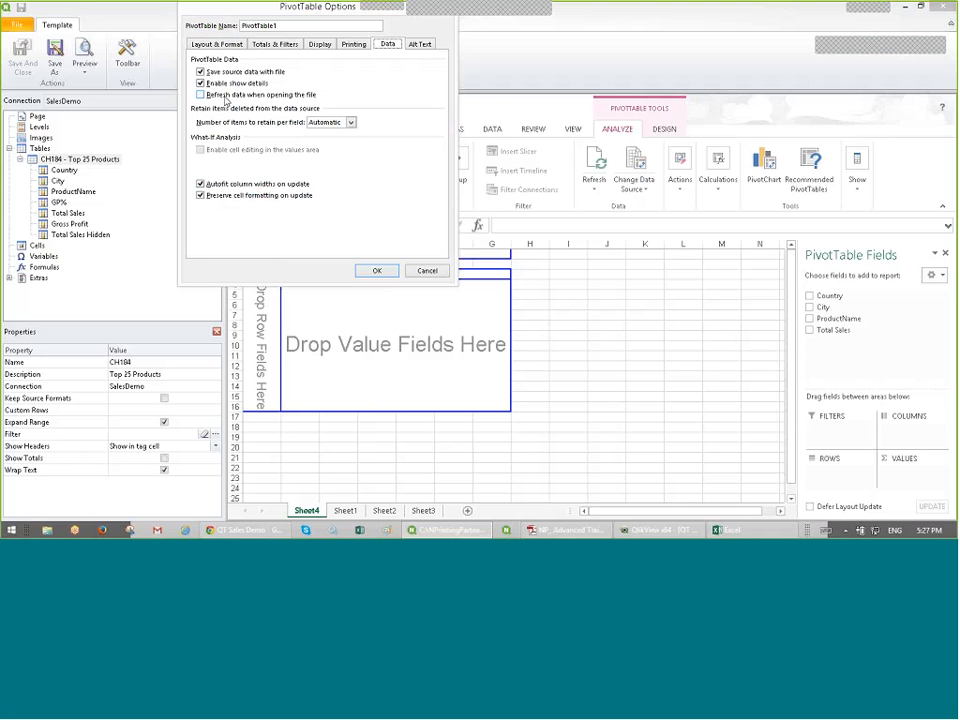
{"action": "left_click", "coordinate": [351, 122]}
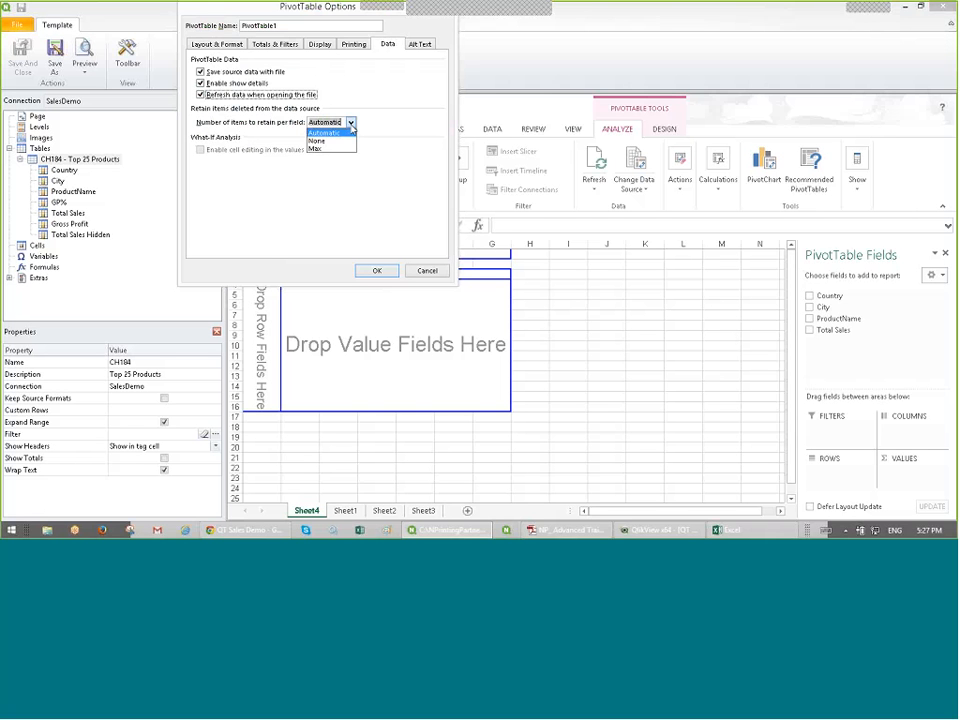
{"action": "left_click", "coordinate": [344, 141]}
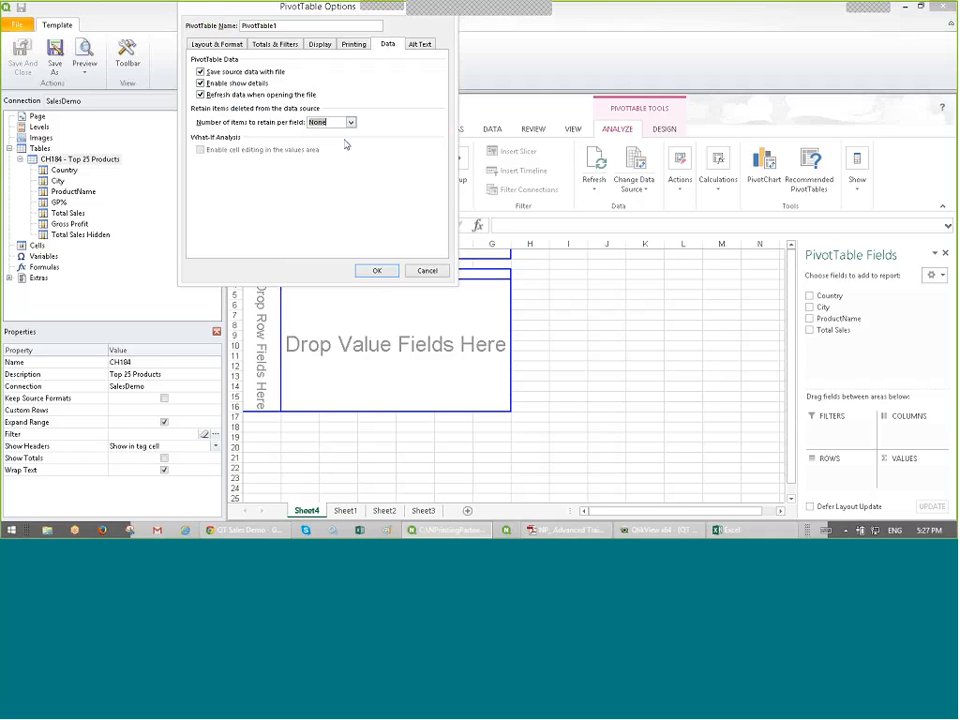
{"action": "left_click", "coordinate": [376, 270]}
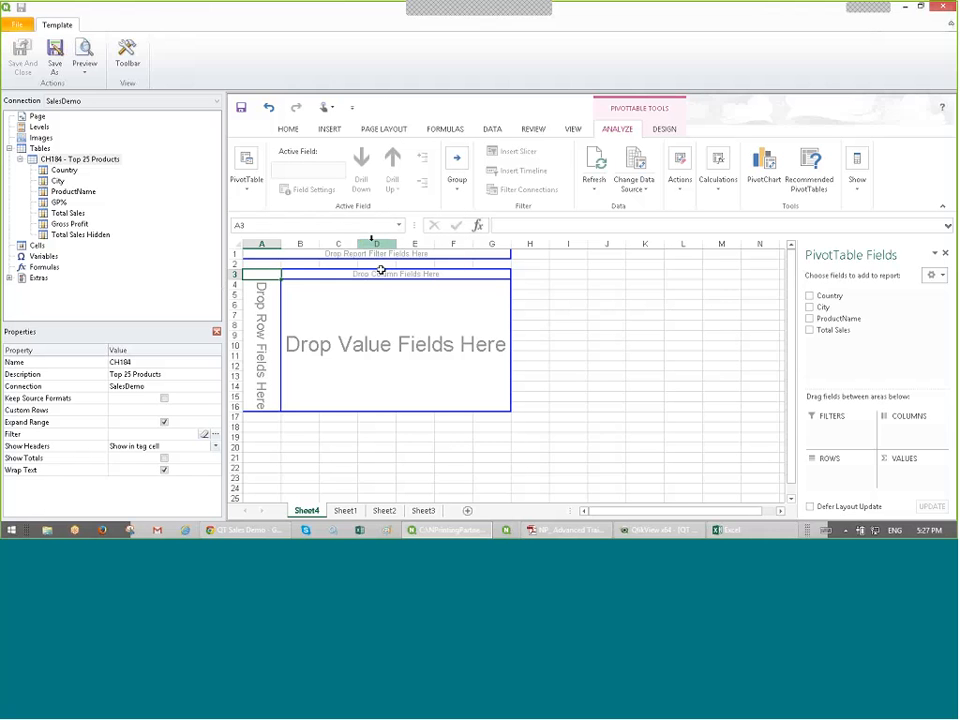
Step: Save the template as Excel Pivot table with QV Data template.xlsx in the Templates folder
{"action": "left_click", "coordinate": [54, 55]}
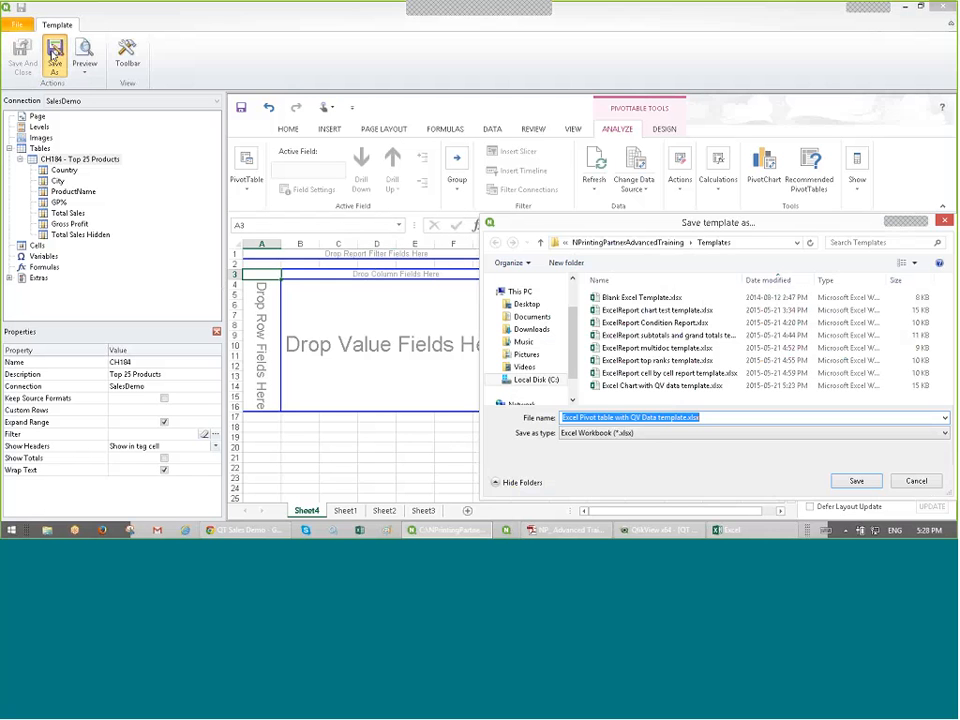
{"action": "left_click", "coordinate": [843, 483]}
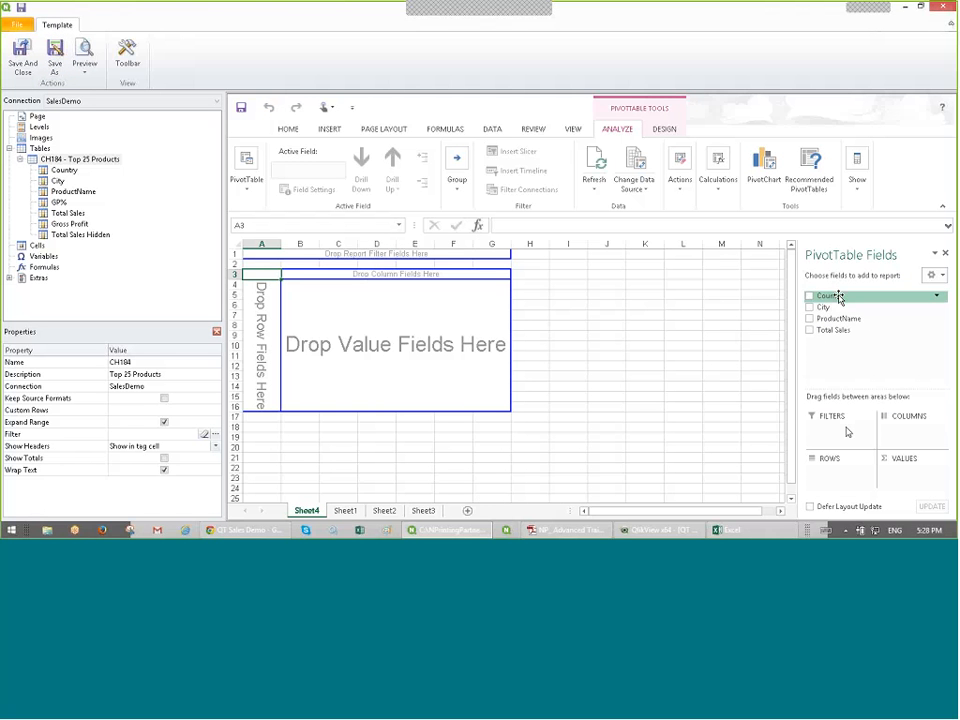
Step: Add Country, City and ProductName as PivotTable row fields and Total Sales as the value field
{"action": "left_click_drag", "start_coordinate": [839, 297], "coordinate": [838, 472]}
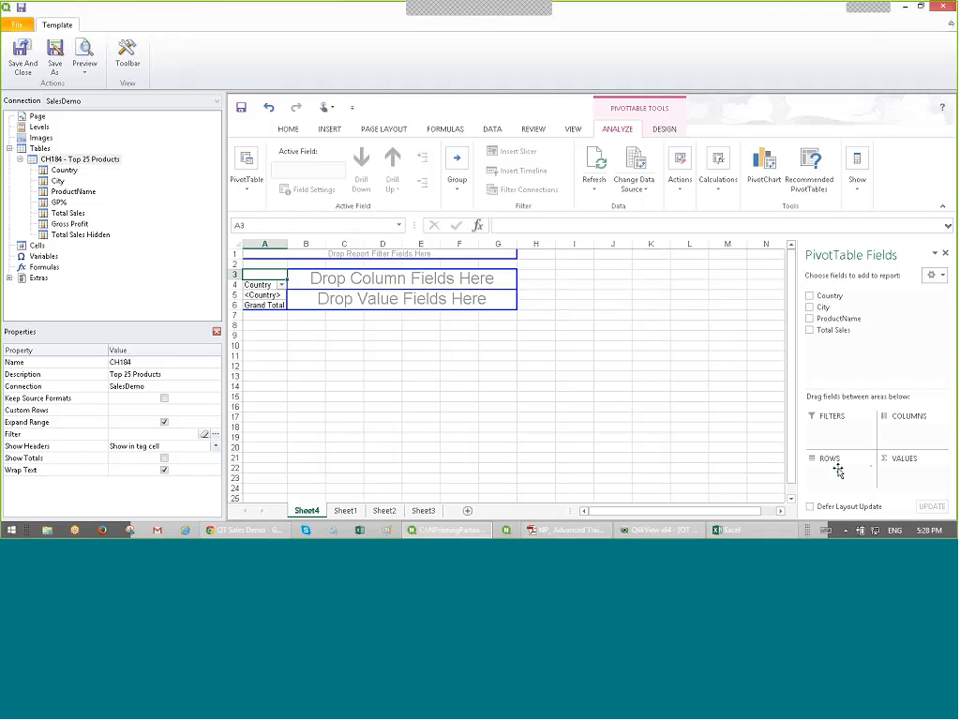
{"action": "left_click", "coordinate": [810, 308]}
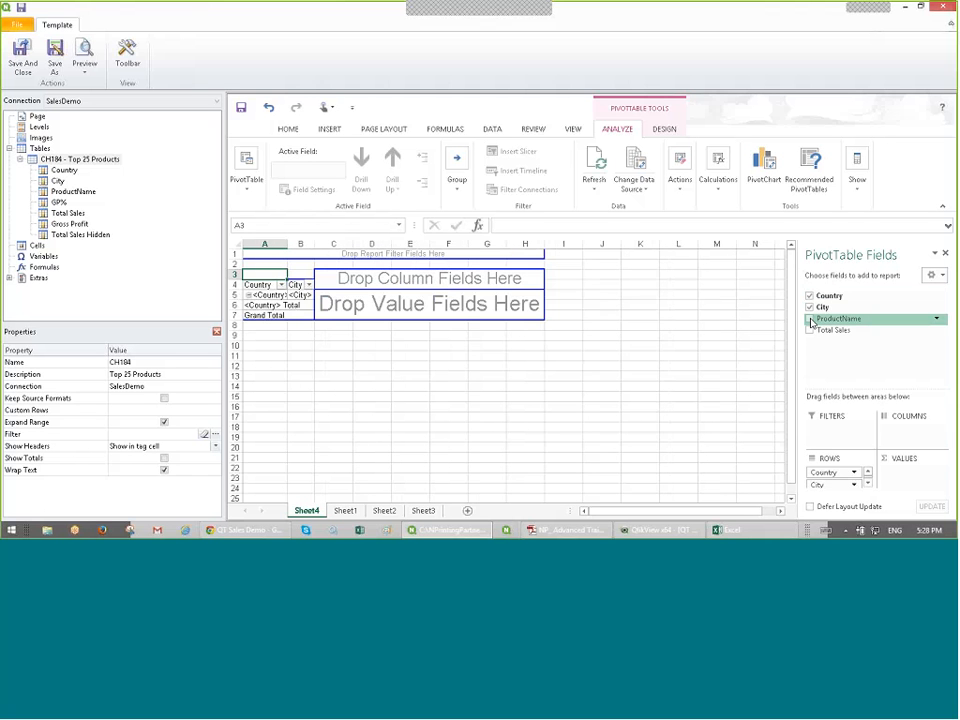
{"action": "left_click", "coordinate": [810, 320]}
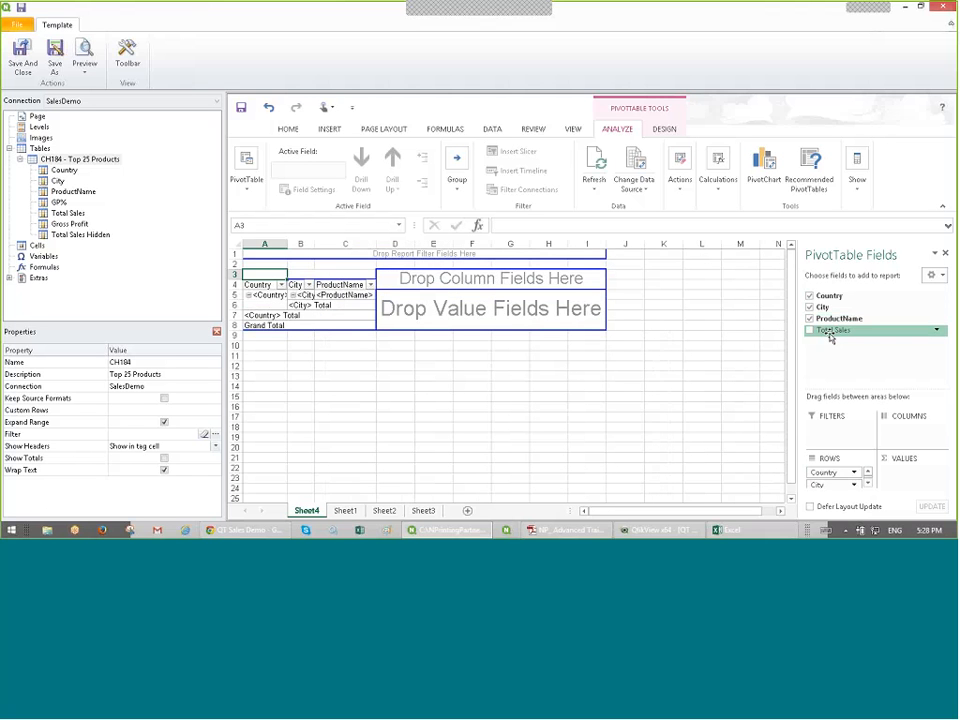
{"action": "left_click_drag", "start_coordinate": [830, 332], "coordinate": [905, 483]}
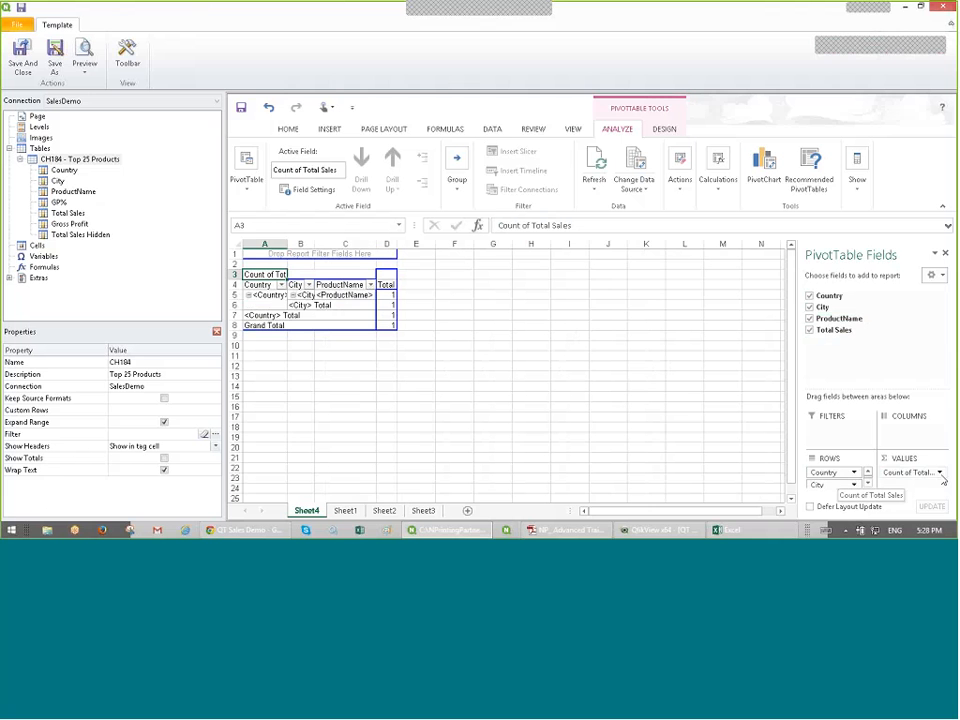
Step: Set the PivotTable's Total Sales value field to summarize by Sum
{"action": "left_click", "coordinate": [940, 474]}
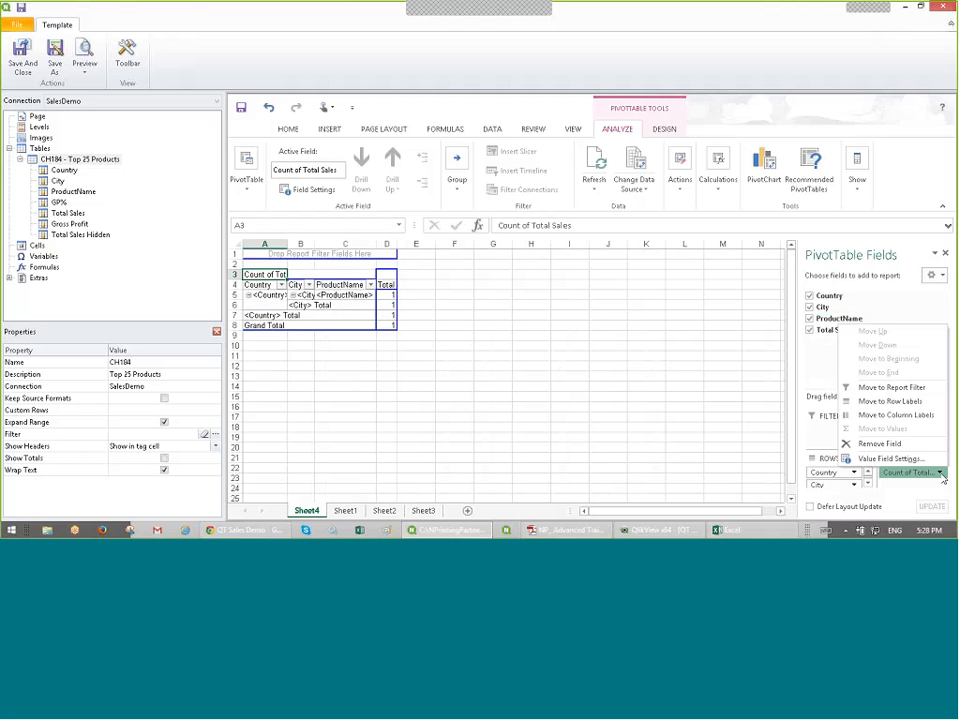
{"action": "left_click", "coordinate": [893, 458]}
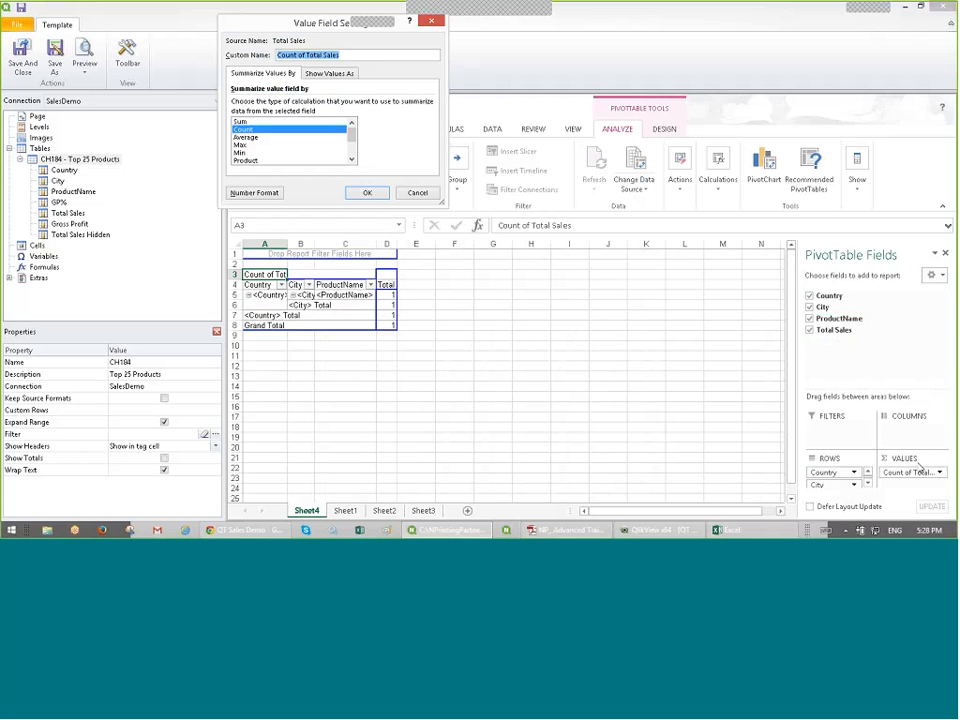
{"action": "left_click", "coordinate": [280, 124]}
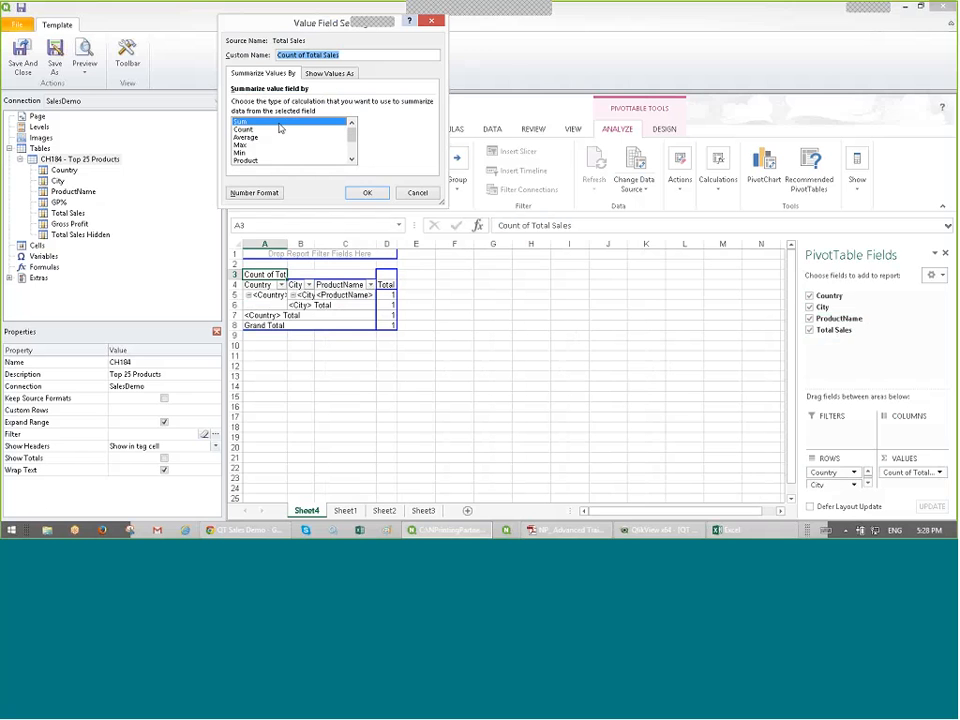
{"action": "left_click", "coordinate": [369, 193]}
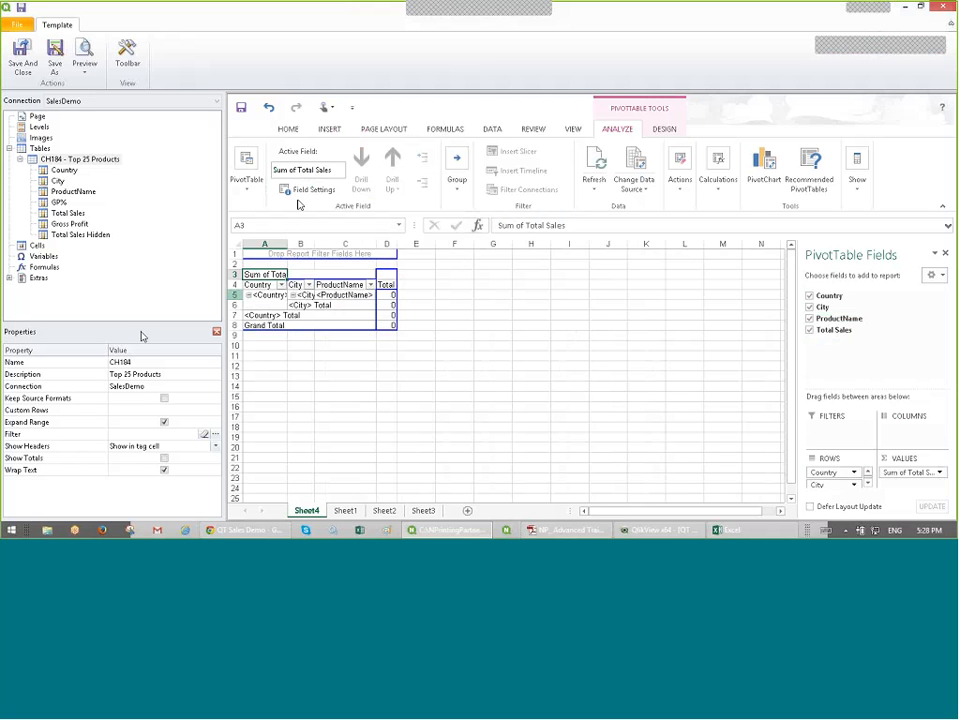
Step: Apply the Accounting dollar format to the totals in D5:D8 and widen columns A to D
{"action": "left_click_drag", "start_coordinate": [390, 295], "coordinate": [393, 328]}
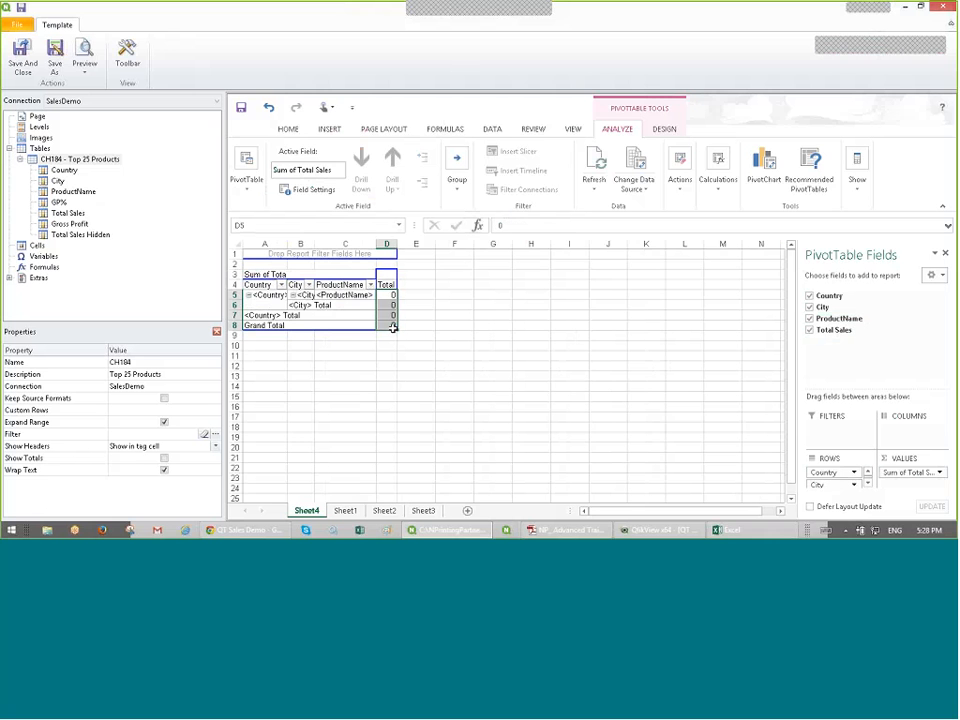
{"action": "left_click", "coordinate": [292, 130]}
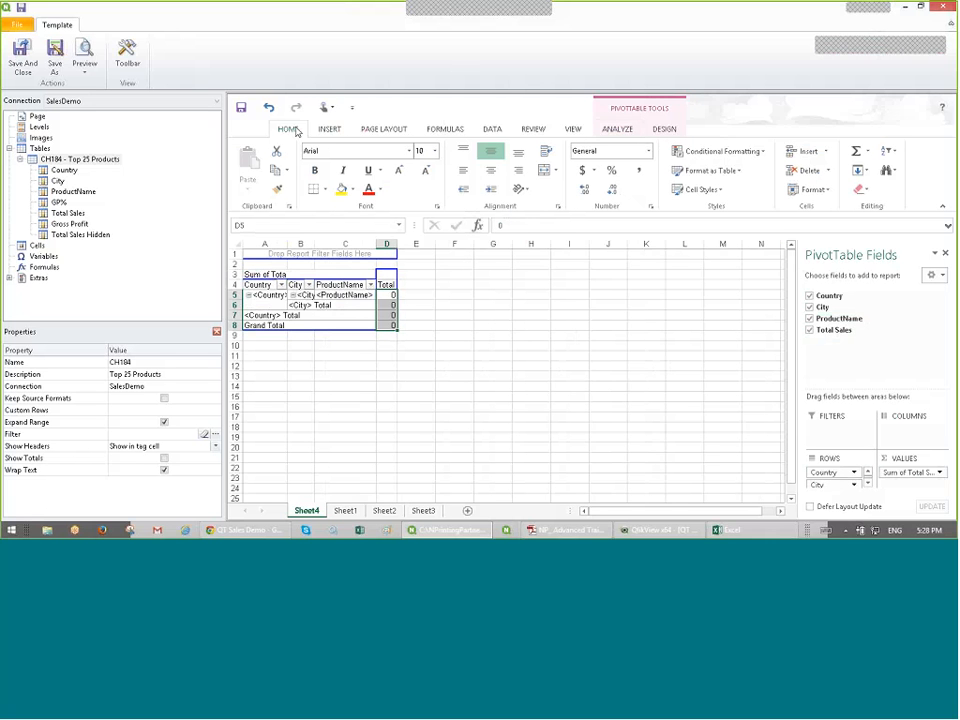
{"action": "left_click", "coordinate": [582, 170]}
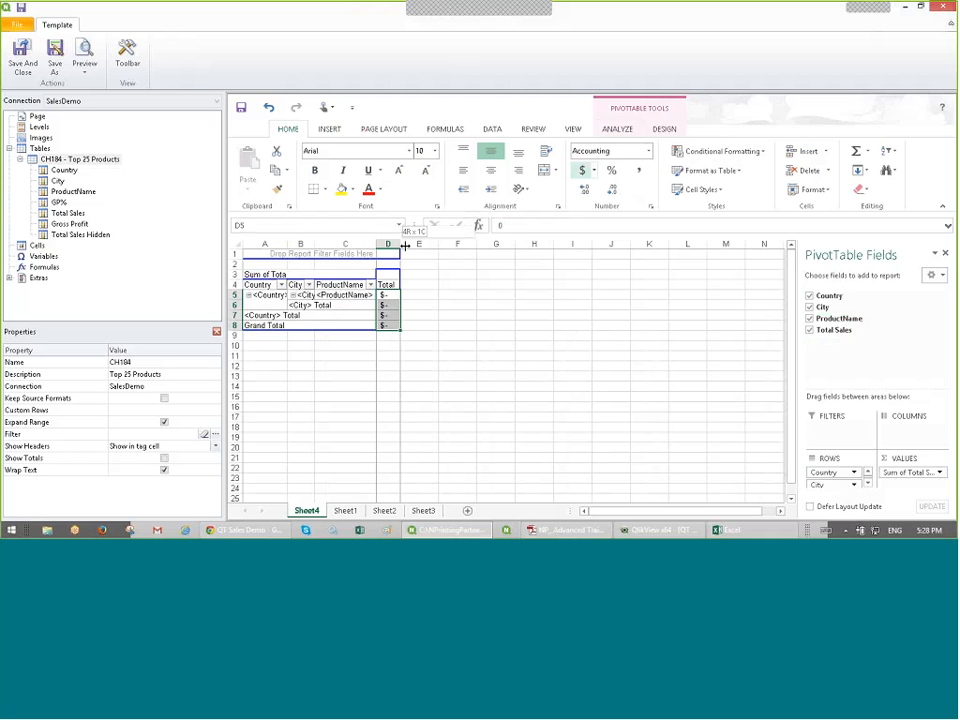
{"action": "left_click_drag", "start_coordinate": [405, 244], "coordinate": [462, 244]}
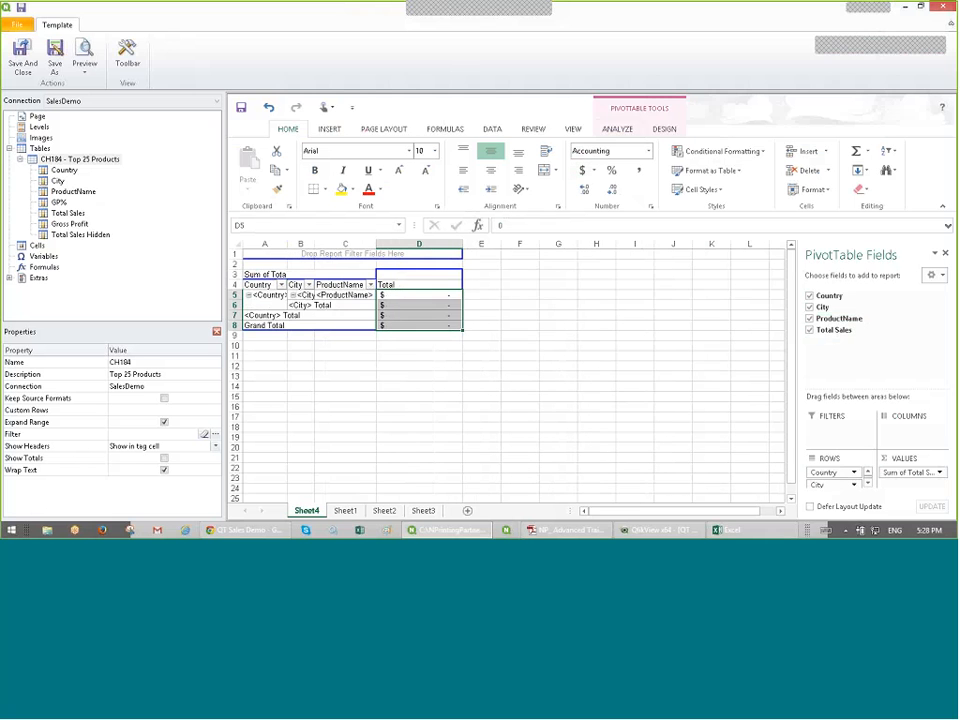
{"action": "mouse_move", "coordinate": [274, 244]}
{"action": "left_mouse_down"}
{"action": "mouse_move", "coordinate": [525, 244]}
{"action": "mouse_move", "coordinate": [498, 255]}
{"action": "left_mouse_up"}
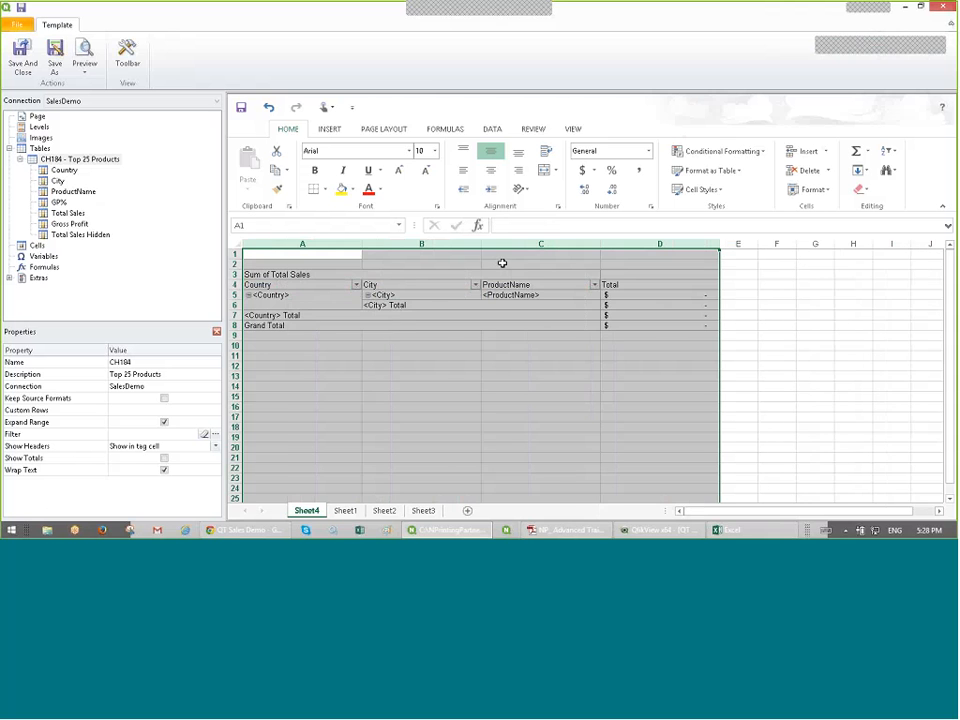
Step: Make the <City>, Grand Total and <Country> labels of the PivotTable bold
{"action": "left_click", "coordinate": [400, 294]}
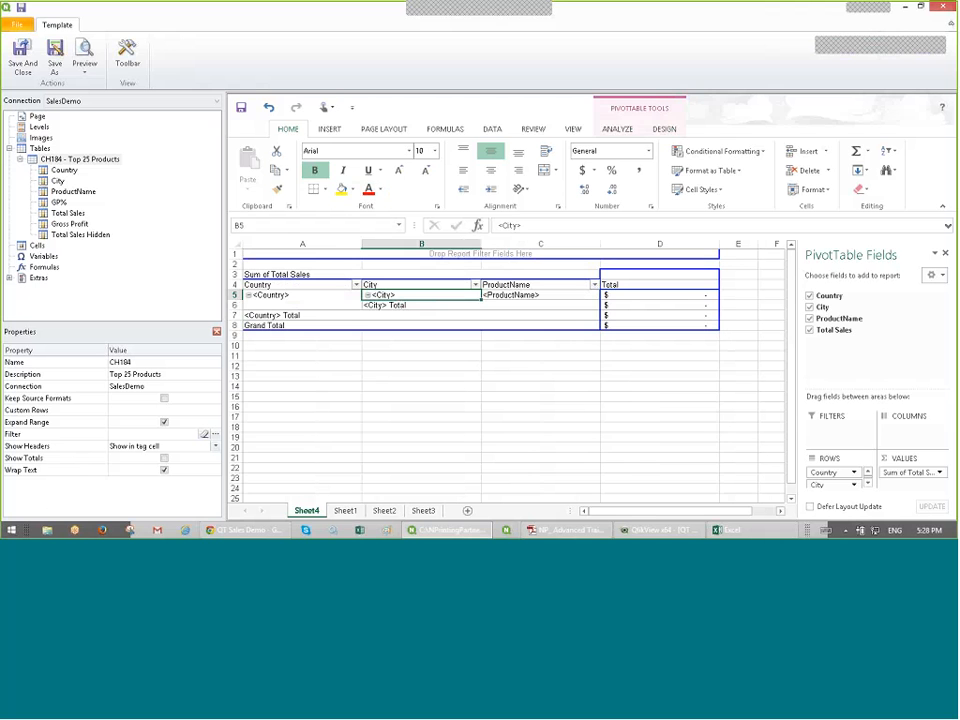
{"action": "left_click", "coordinate": [314, 170]}
{"action": "left_click", "coordinate": [300, 305]}
{"action": "left_click", "coordinate": [322, 325]}
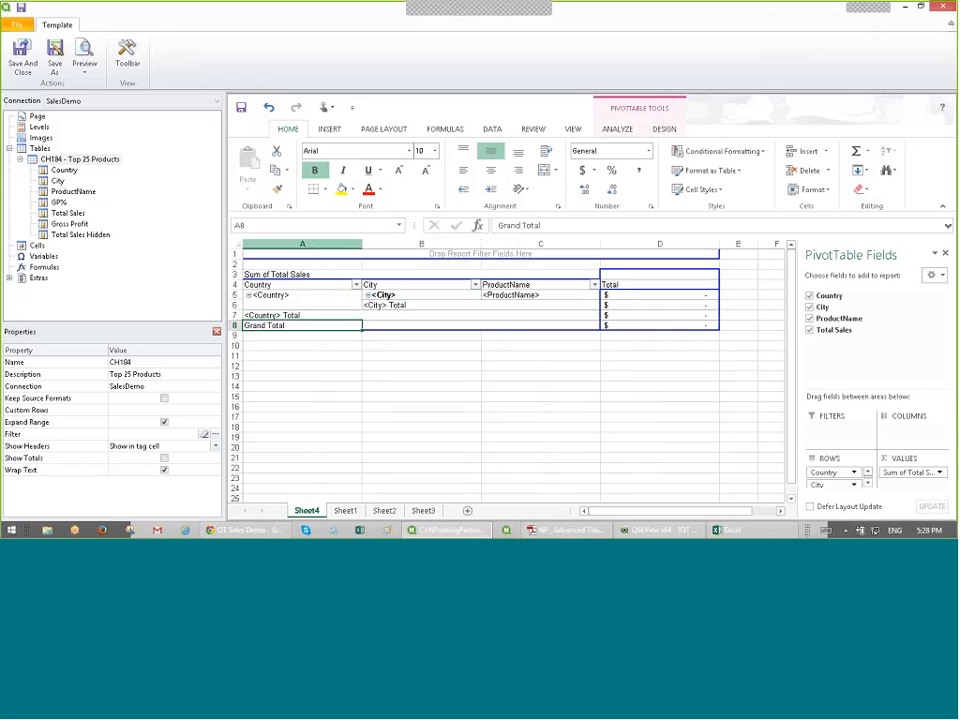
{"action": "left_click", "coordinate": [285, 300]}
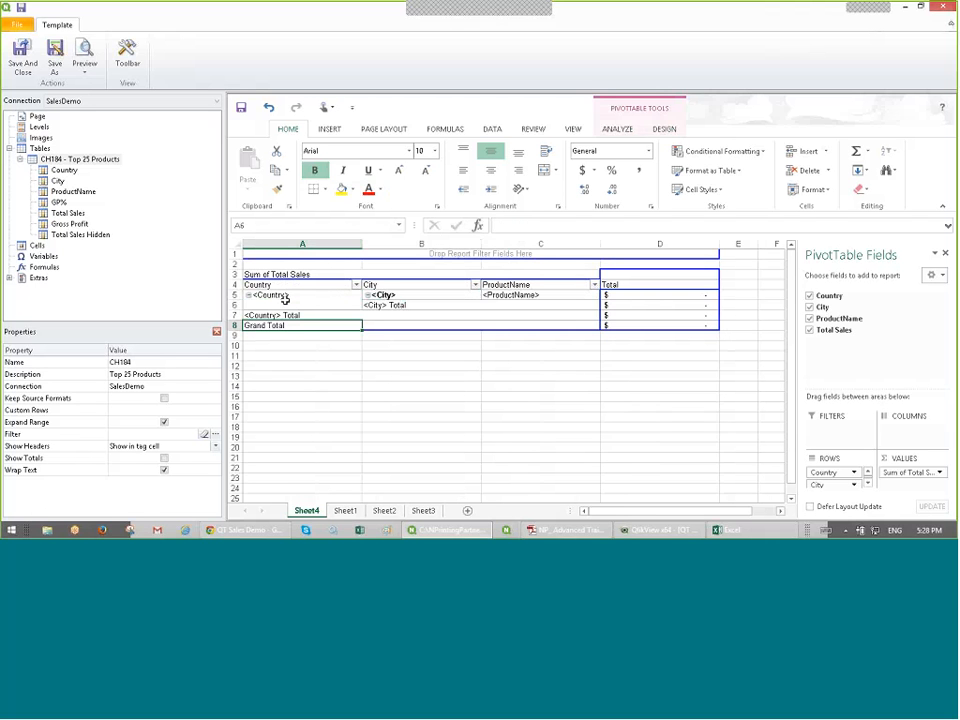
{"action": "left_click", "coordinate": [301, 291]}
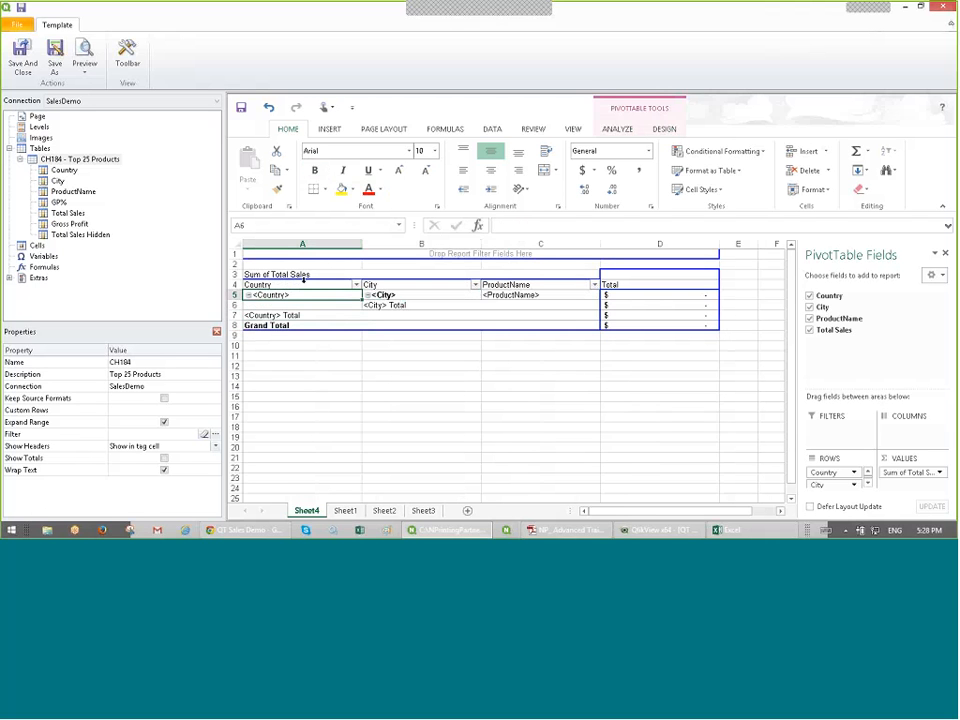
{"action": "key", "text": "ctrl+b"}
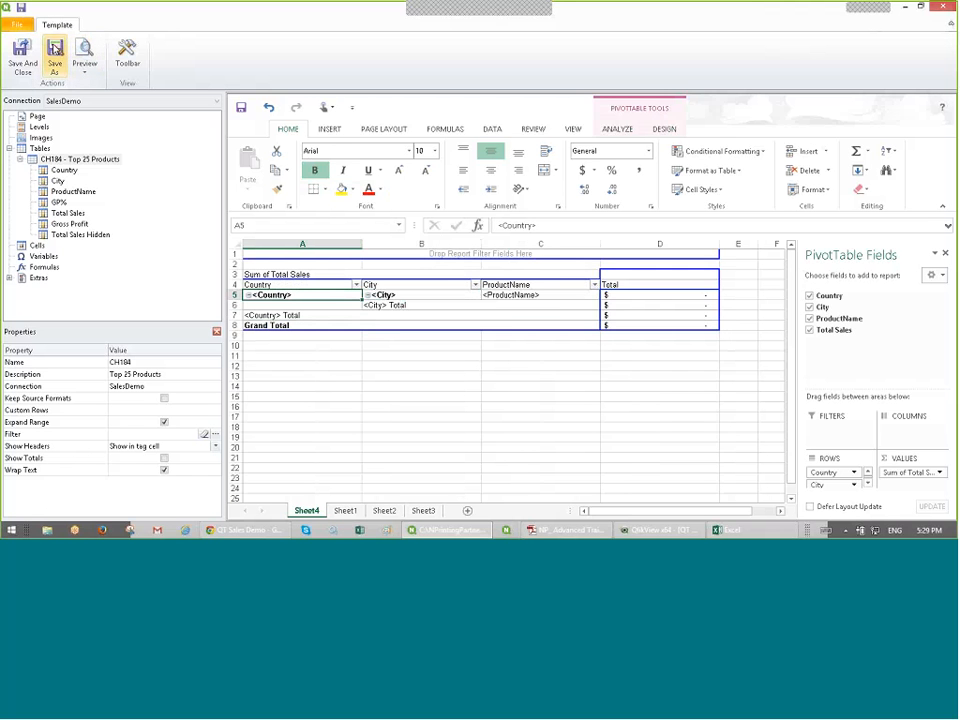
Step: Save the template as Excel Pivot table with QV Data template.xlsx and preview the generated report
{"action": "left_click", "coordinate": [55, 58]}
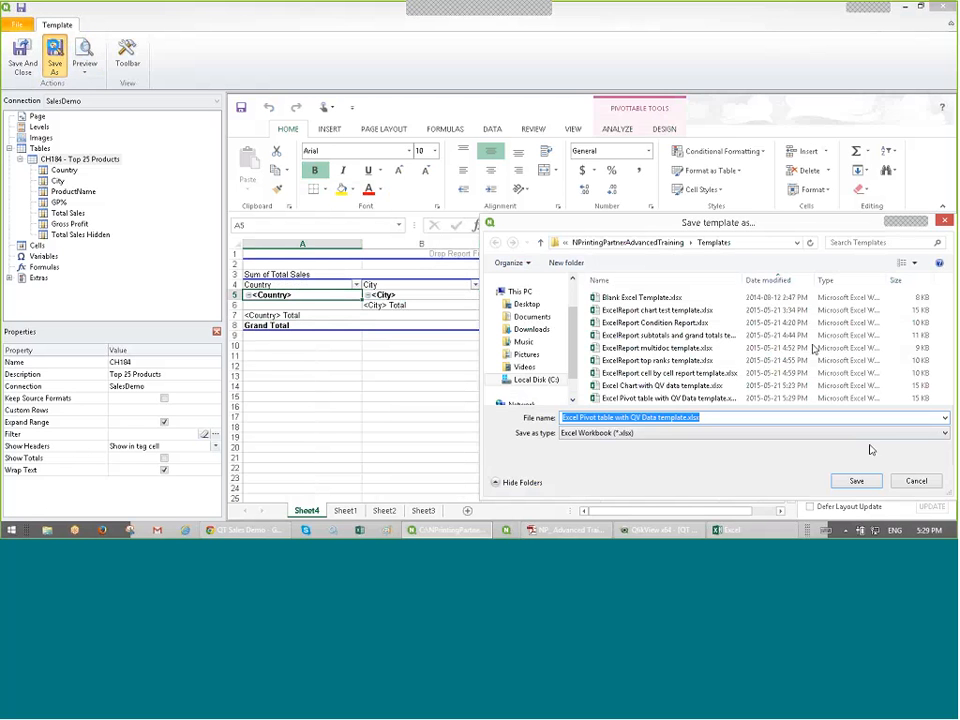
{"action": "left_click", "coordinate": [858, 481]}
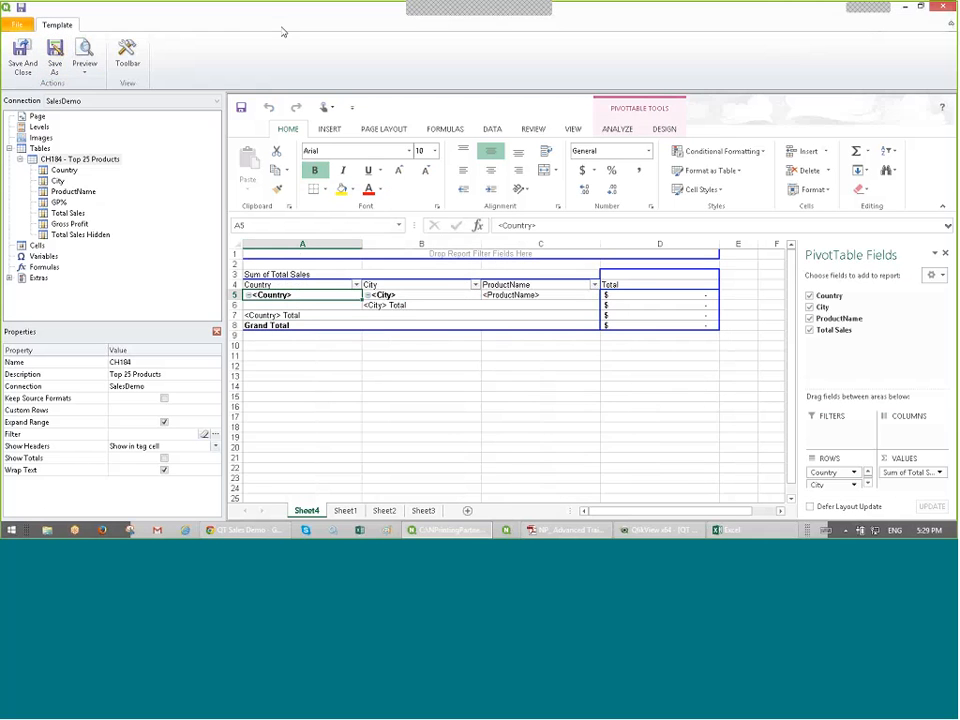
{"action": "left_click", "coordinate": [84, 55]}
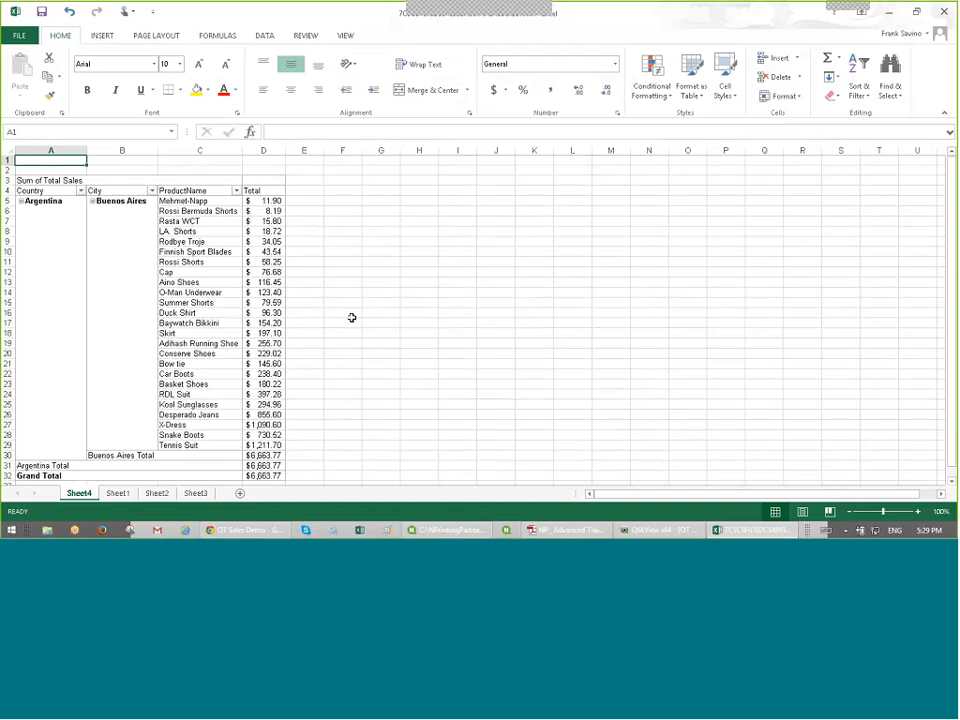
{"action": "scroll", "coordinate": [352, 317], "scroll_direction": "down", "scroll_amount": 3}
{"action": "scroll", "coordinate": [352, 317], "scroll_direction": "up", "scroll_amount": 3}
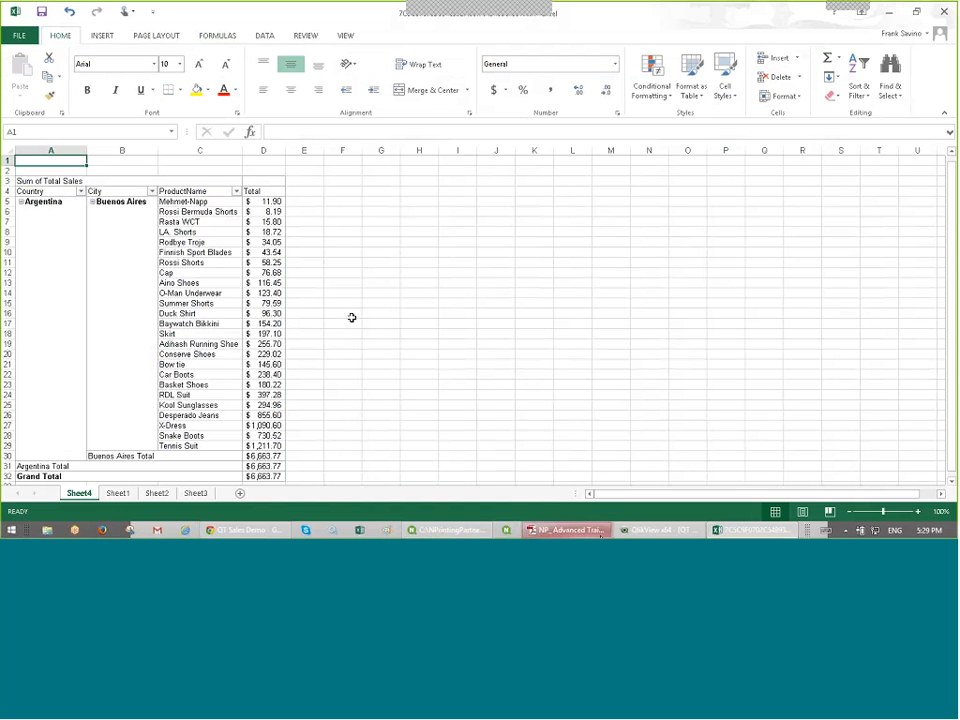
Step: Switch to QlikView to check the Top 25 Products chart, and return to the NPrinting template editor
{"action": "key", "text": "alt+Tab"}
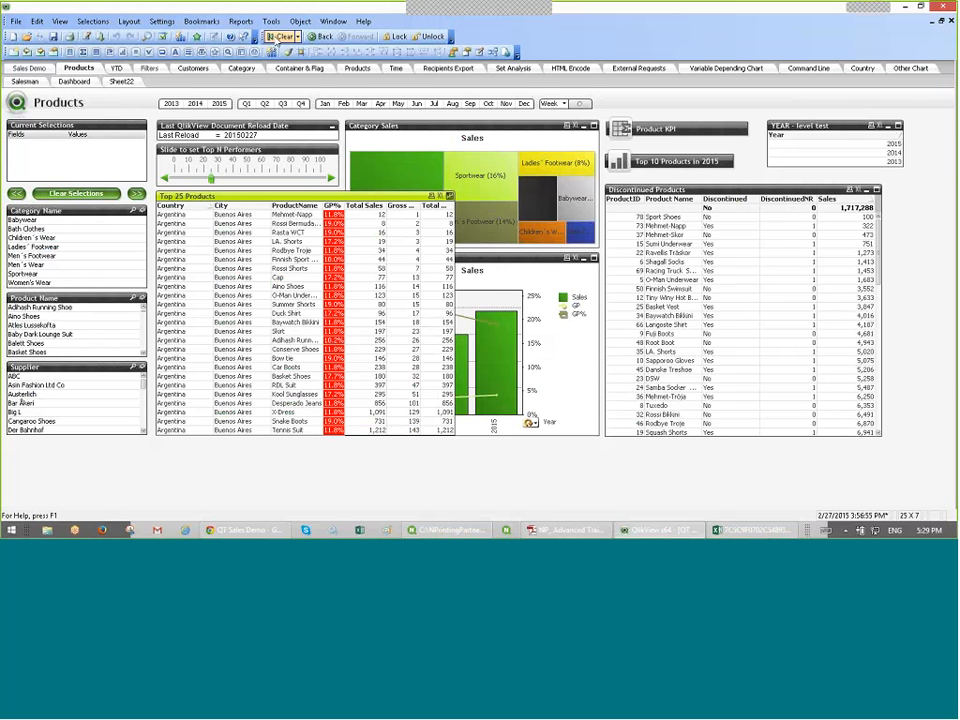
{"action": "left_click", "coordinate": [943, 8]}
{"action": "left_click", "coordinate": [395, 384]}
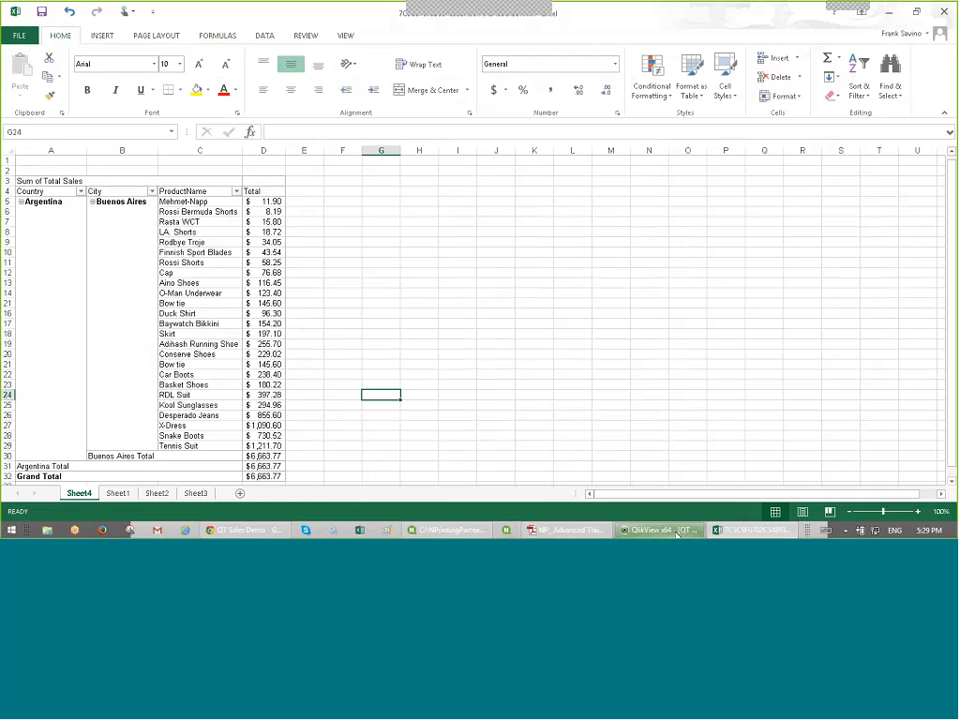
{"action": "left_click", "coordinate": [461, 529]}
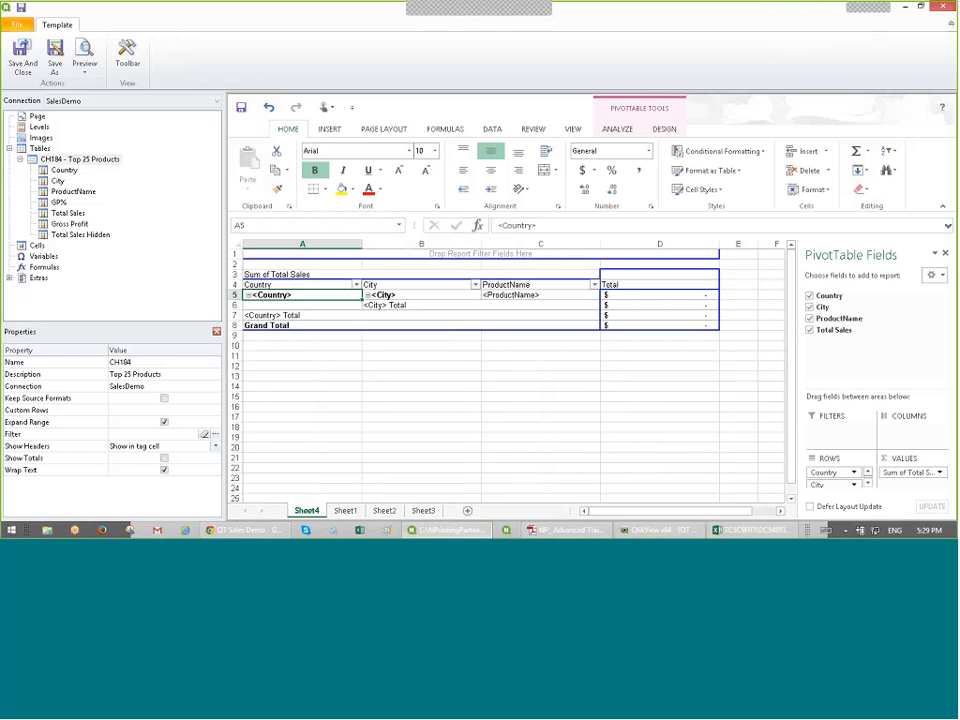
Step: Review the properties of the CH184 - Top 25 Products table and its Country field
{"action": "left_click", "coordinate": [76, 159]}
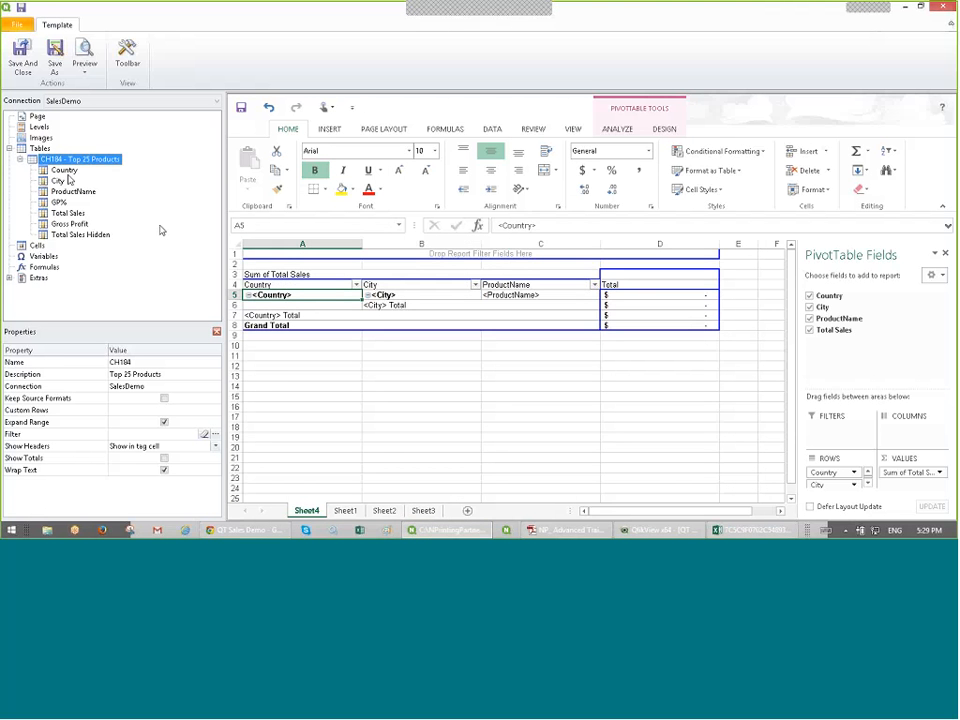
{"action": "left_click", "coordinate": [64, 170]}
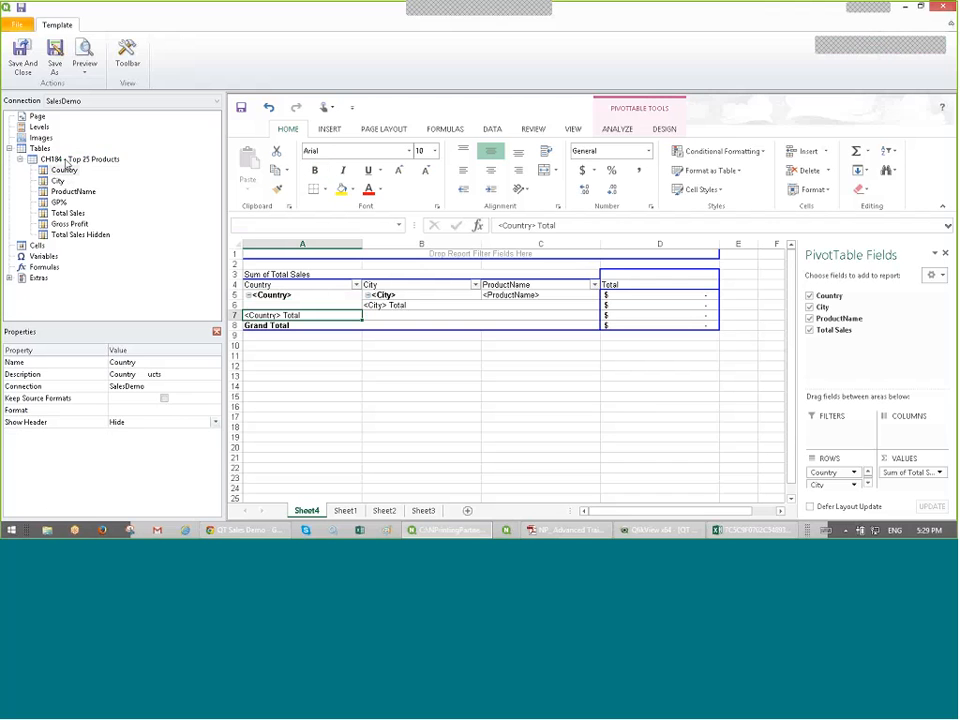
{"action": "left_click", "coordinate": [66, 160]}
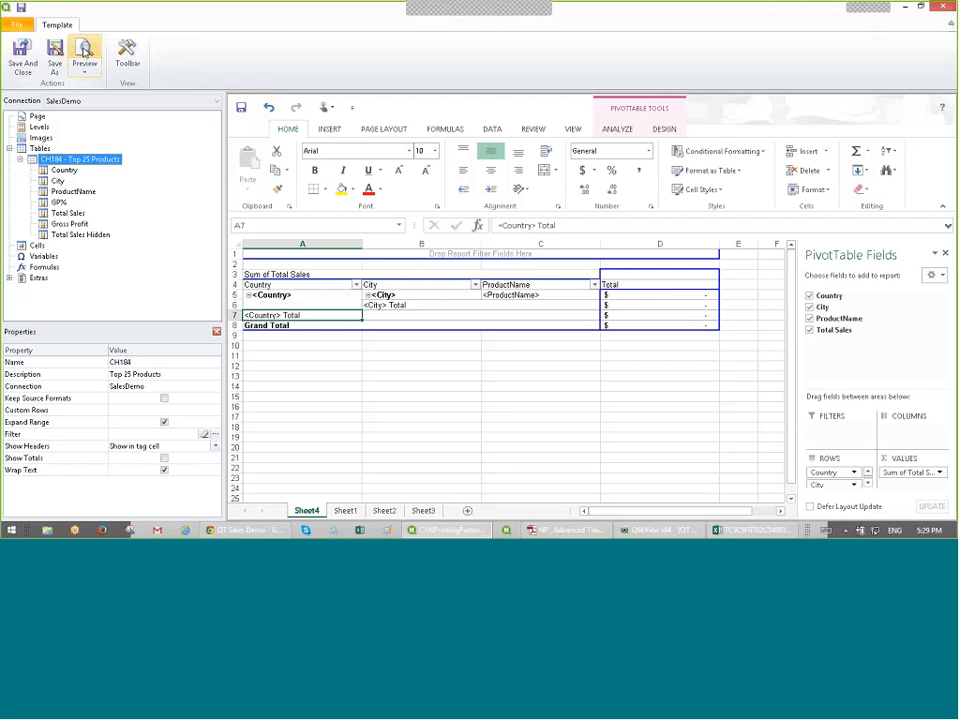
{"action": "left_click", "coordinate": [85, 53]}
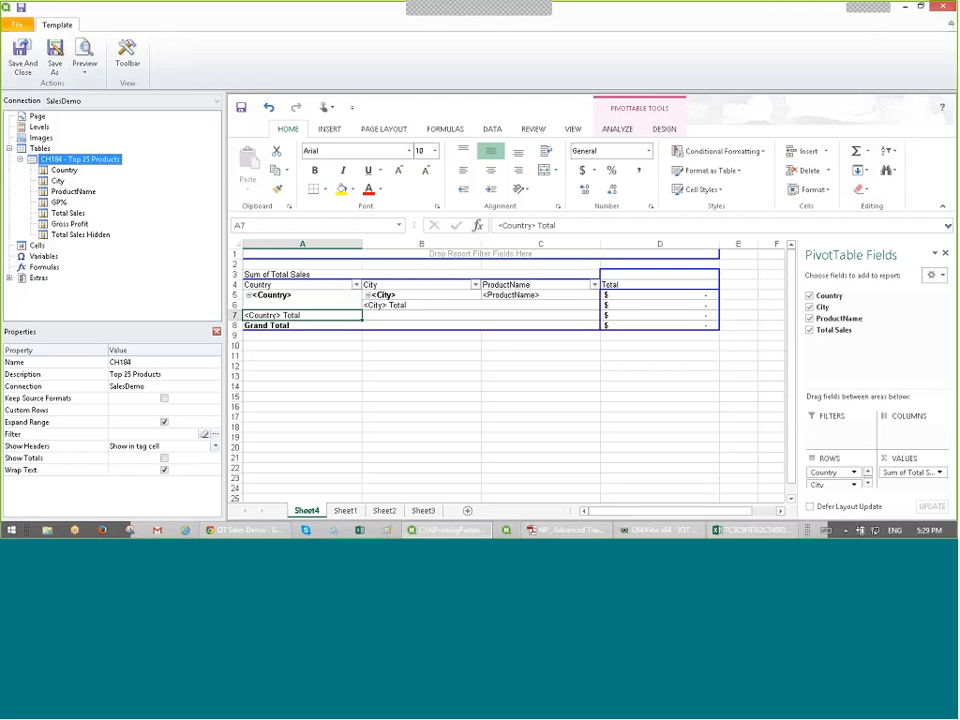
{"action": "left_click", "coordinate": [937, 276]}
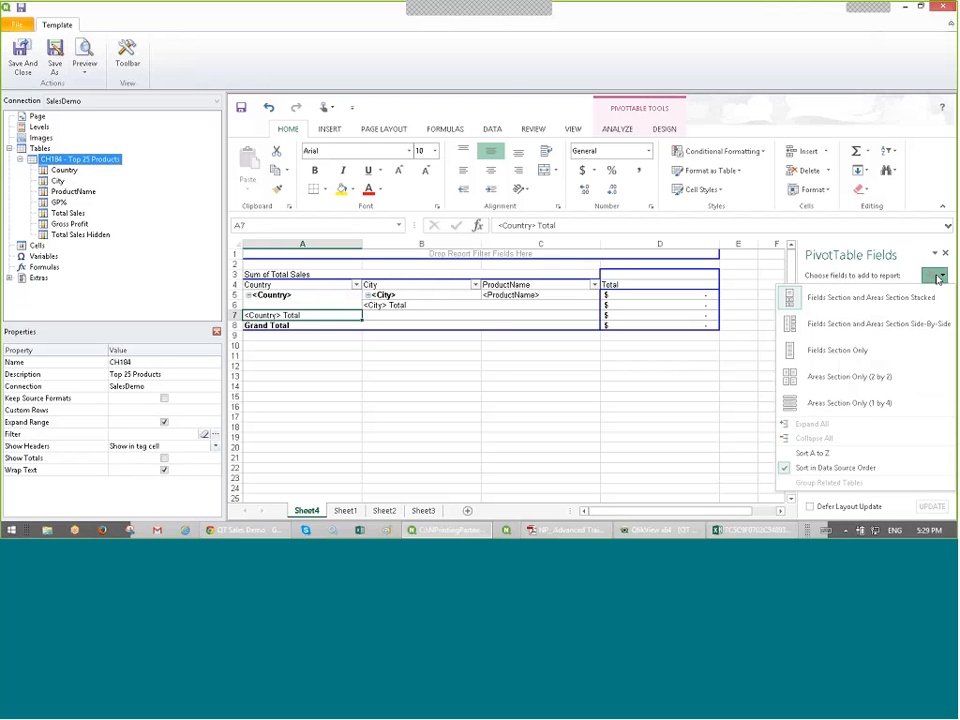
{"action": "left_click", "coordinate": [646, 382]}
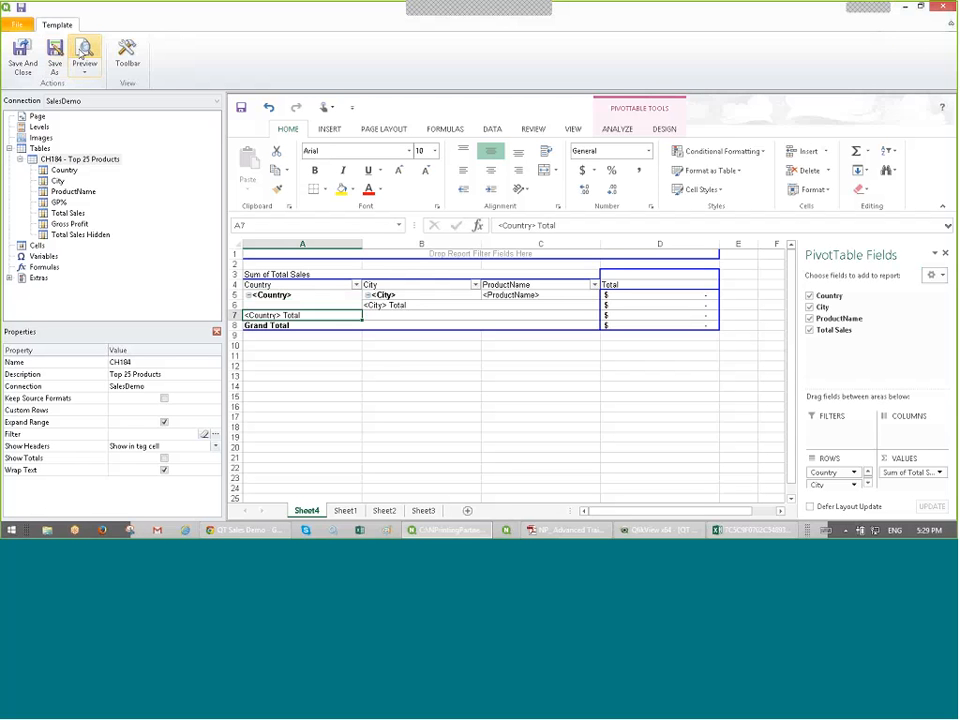
Step: Preview the report again and examine the pivot table's products, city and country subtotals, and grand total
{"action": "left_click", "coordinate": [82, 55]}
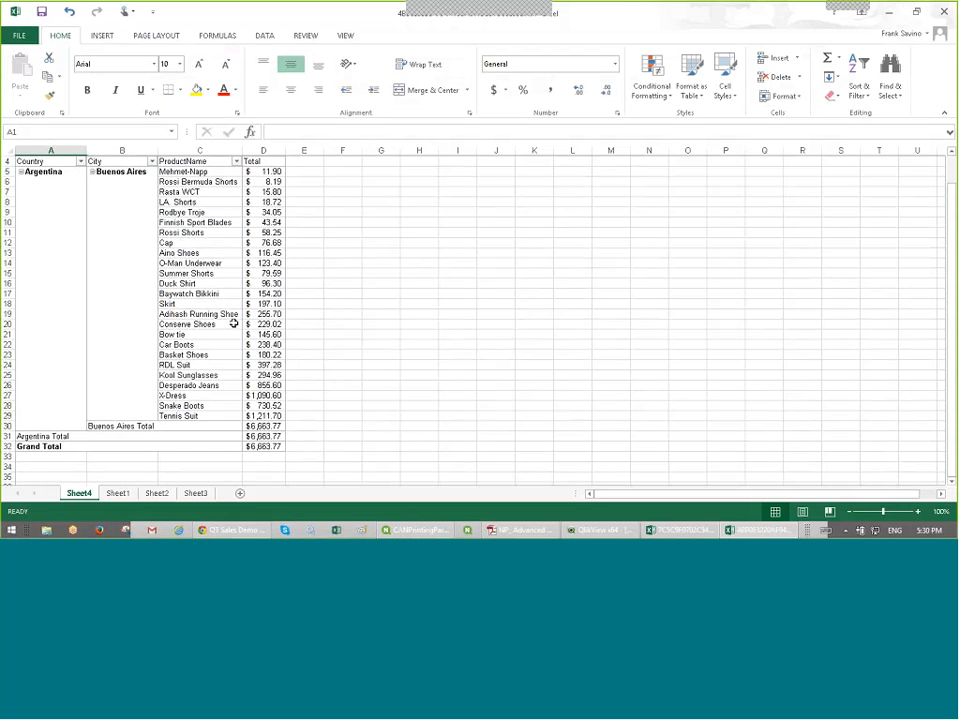
{"action": "left_click_drag", "start_coordinate": [342, 293], "coordinate": [804, 171]}
{"action": "left_click_drag", "start_coordinate": [764, 242], "coordinate": [841, 222]}
{"action": "left_click", "coordinate": [841, 232]}
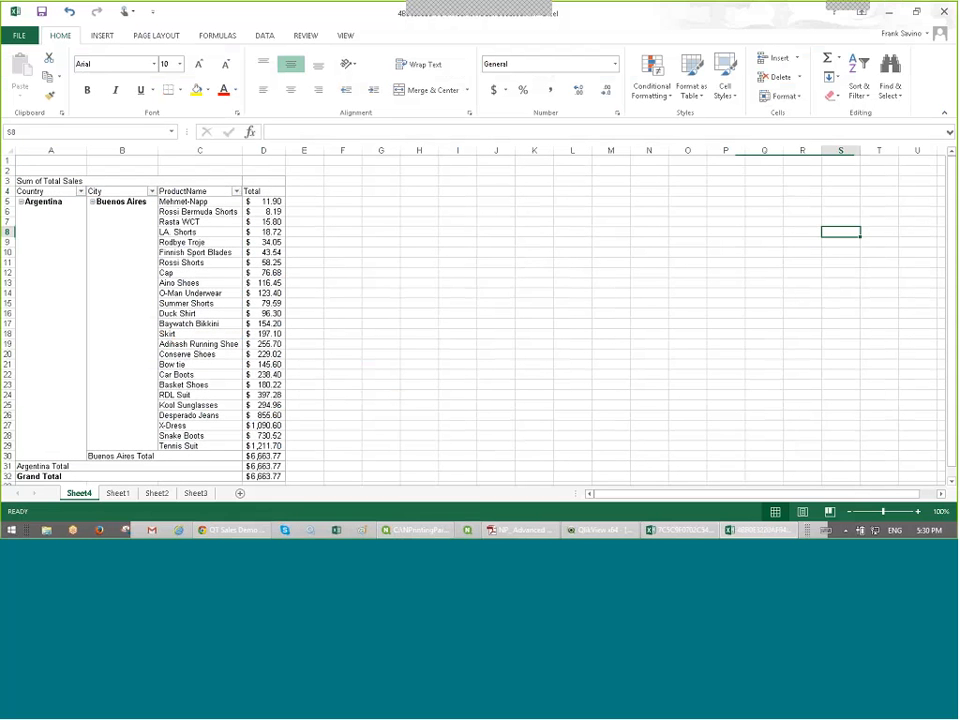
Step: Close both preview workbooks without saving and close the empty Excel window
{"action": "key", "text": "ctrl+w"}
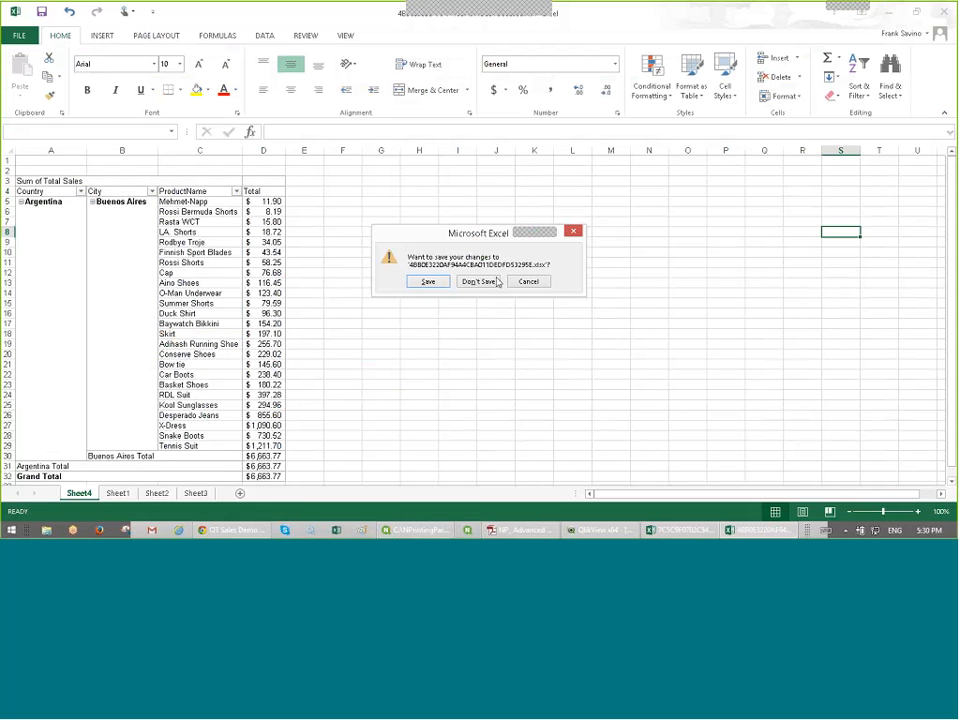
{"action": "left_click", "coordinate": [491, 281]}
{"action": "left_click", "coordinate": [457, 272]}
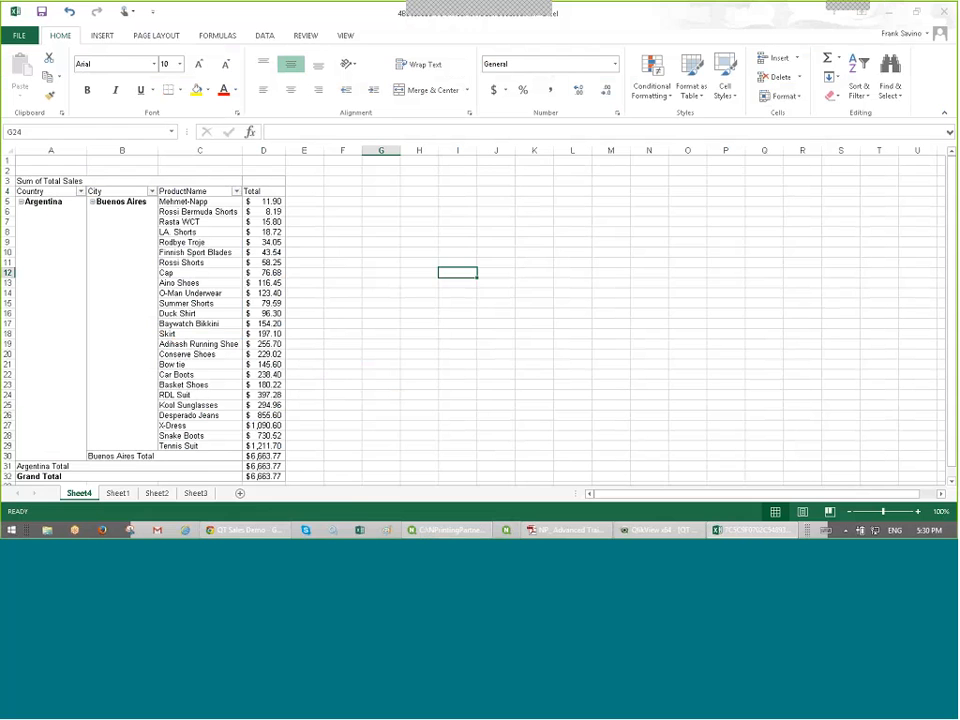
{"action": "left_click", "coordinate": [944, 12]}
{"action": "left_click", "coordinate": [478, 281]}
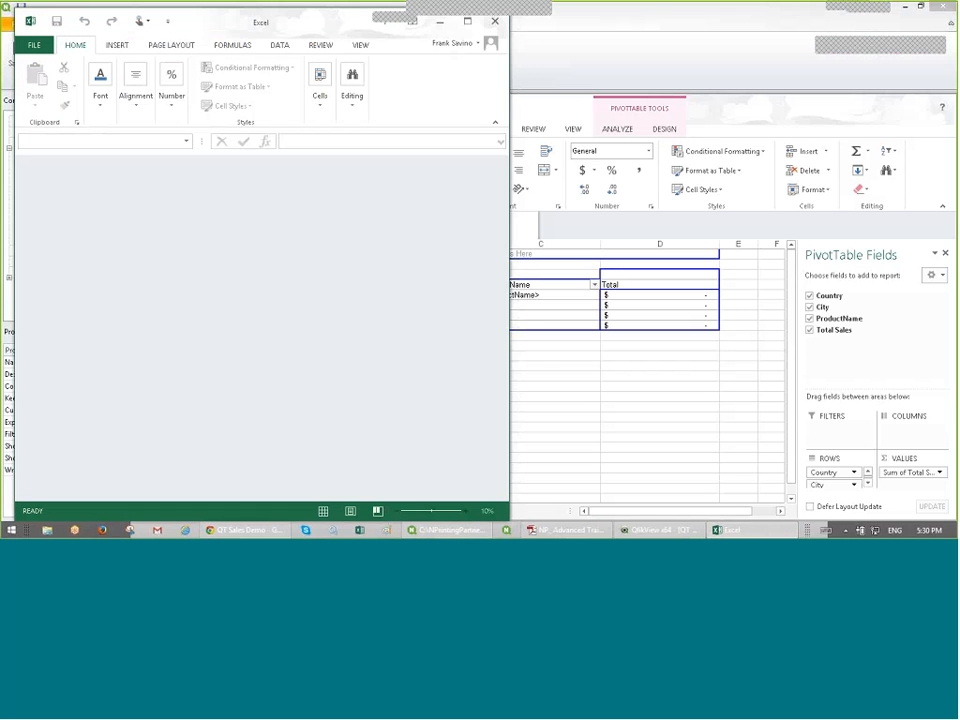
{"action": "left_click_drag", "start_coordinate": [219, 26], "coordinate": [208, 63]}
{"action": "left_click", "coordinate": [481, 60]}
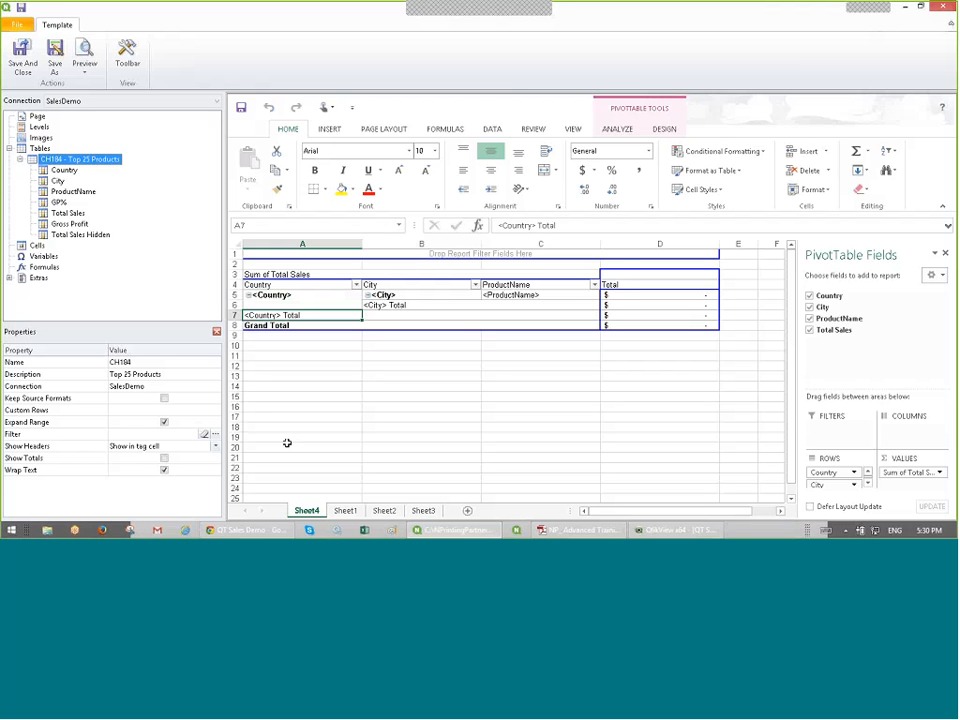
Step: Turn off Expand Range for the CH184 - Top 25 Products table and preview the resulting report
{"action": "left_click", "coordinate": [164, 423]}
{"action": "left_click", "coordinate": [83, 55]}
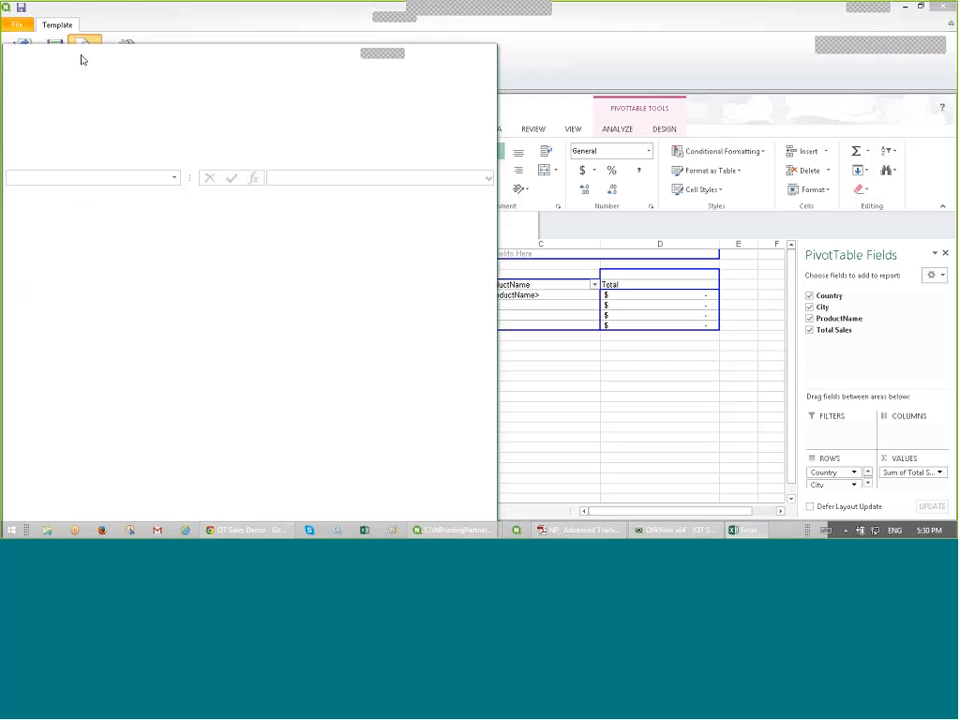
{"action": "scroll", "coordinate": [145, 250], "scroll_direction": "down", "scroll_amount": 4}
{"action": "scroll", "coordinate": [150, 300], "scroll_direction": "up", "scroll_amount": 4}
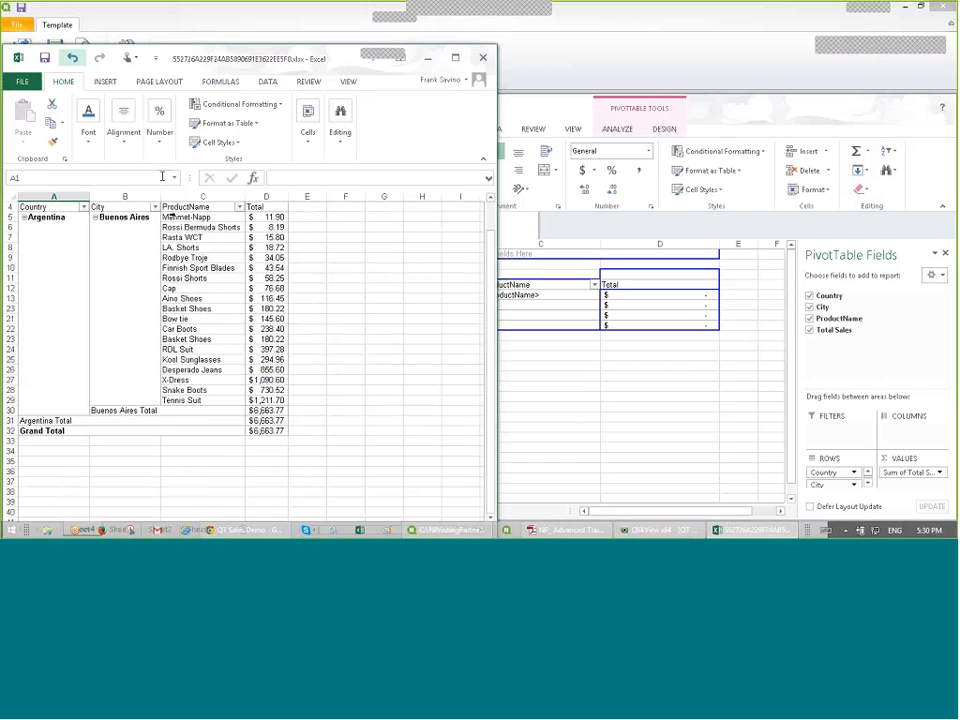
Step: Close the preview workbook and empty Excel window without saving, and save and close the pivot table template and its report
{"action": "left_click", "coordinate": [483, 60]}
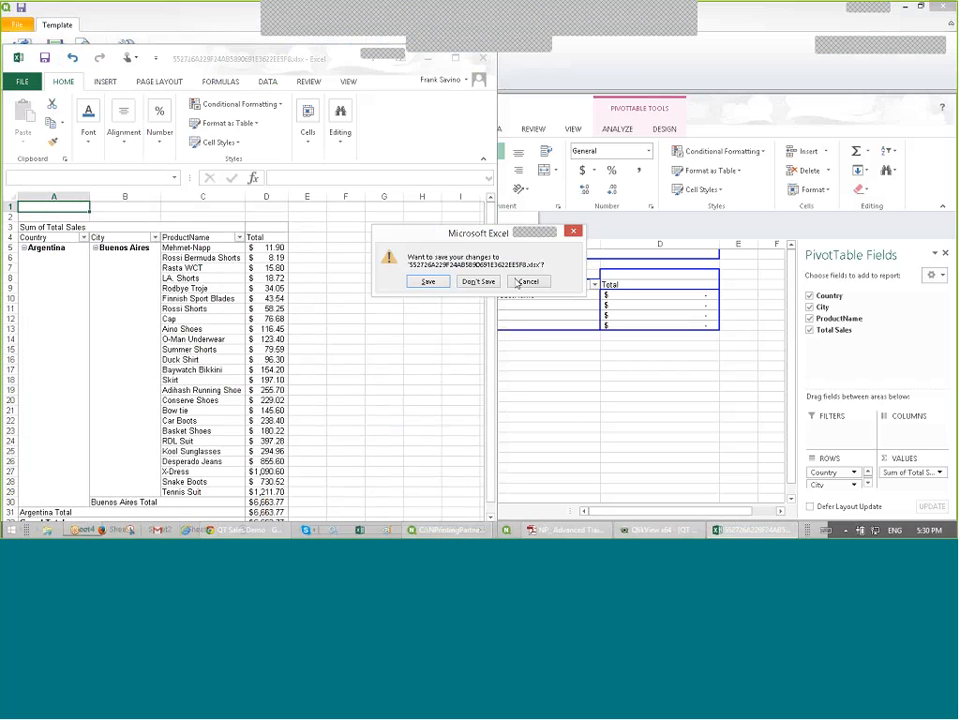
{"action": "left_click", "coordinate": [480, 281]}
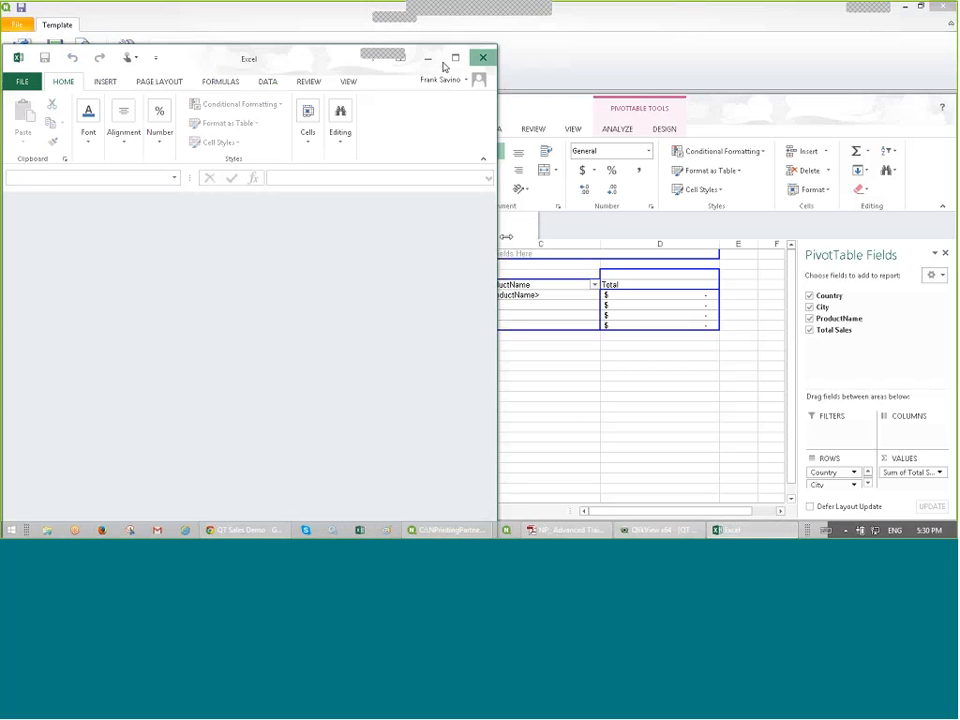
{"action": "left_click", "coordinate": [483, 57]}
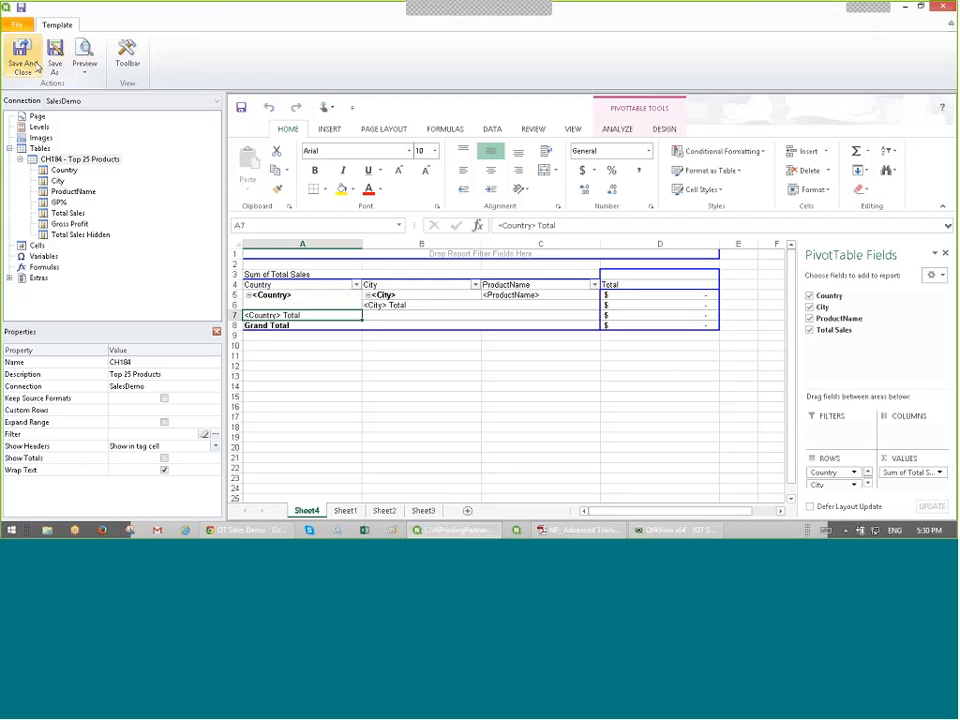
{"action": "left_click", "coordinate": [32, 64]}
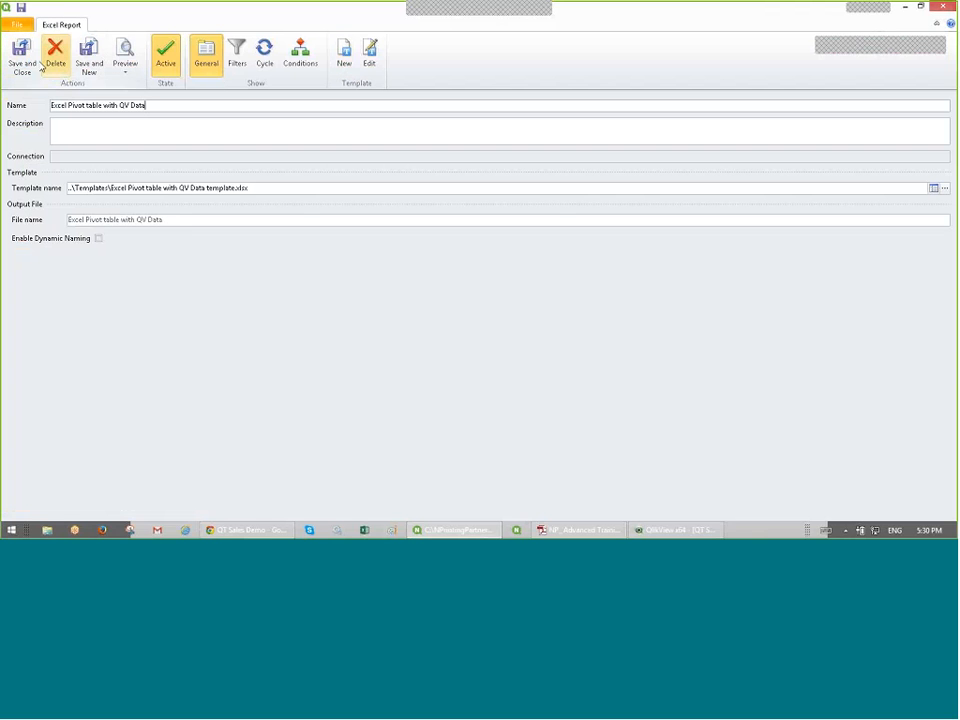
{"action": "left_click", "coordinate": [33, 64]}
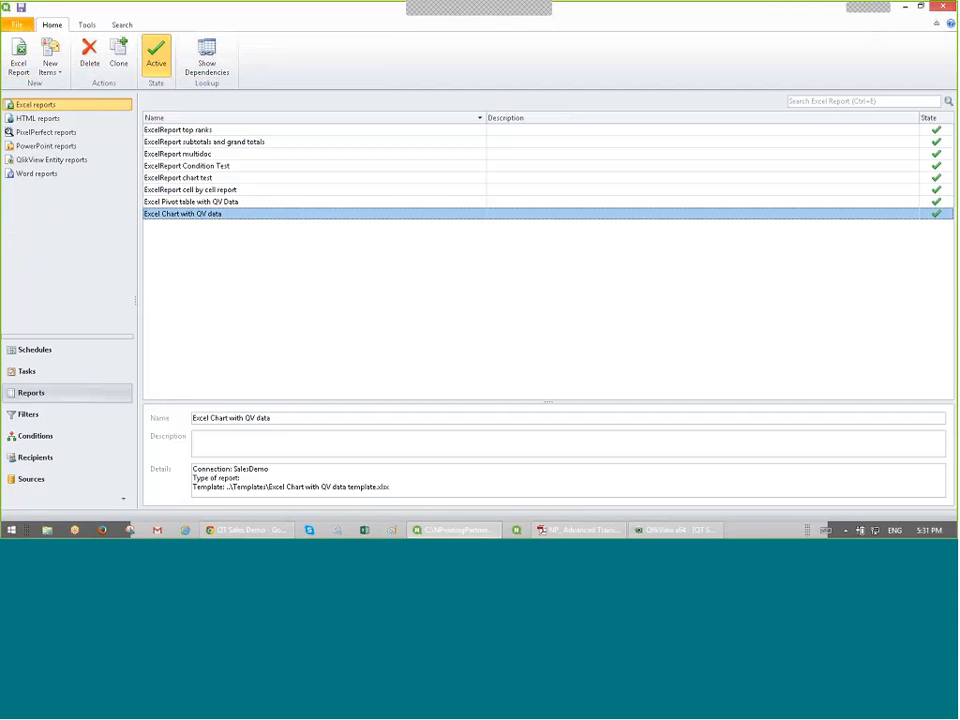
Step: Create a new PixelPerfect report named "PixelPerfectReport subtotals"
{"action": "left_click", "coordinate": [73, 141]}
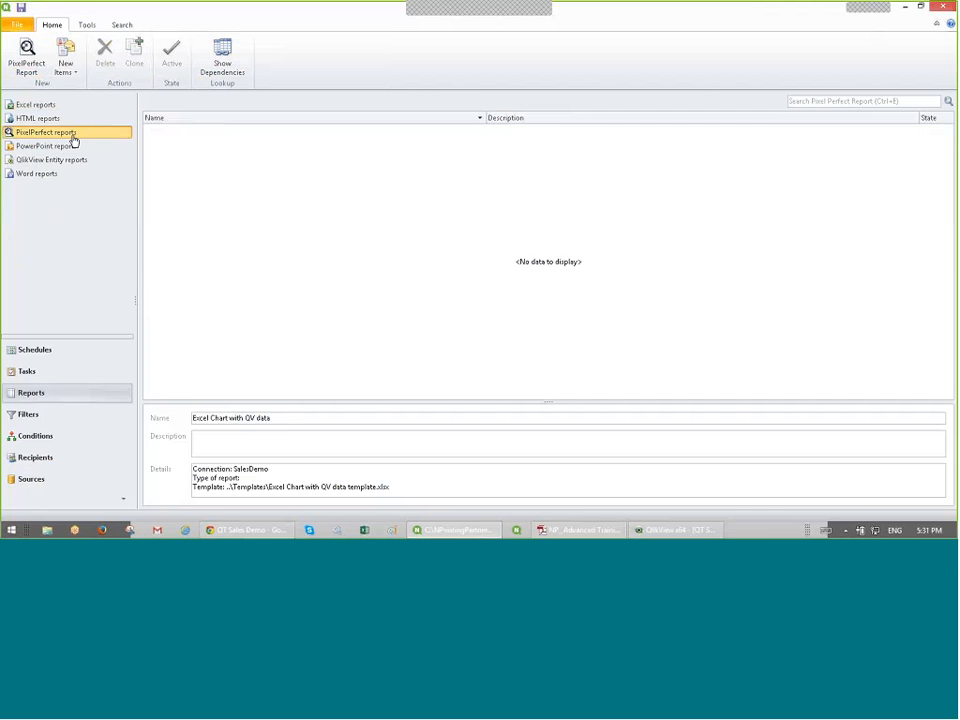
{"action": "left_click", "coordinate": [30, 58]}
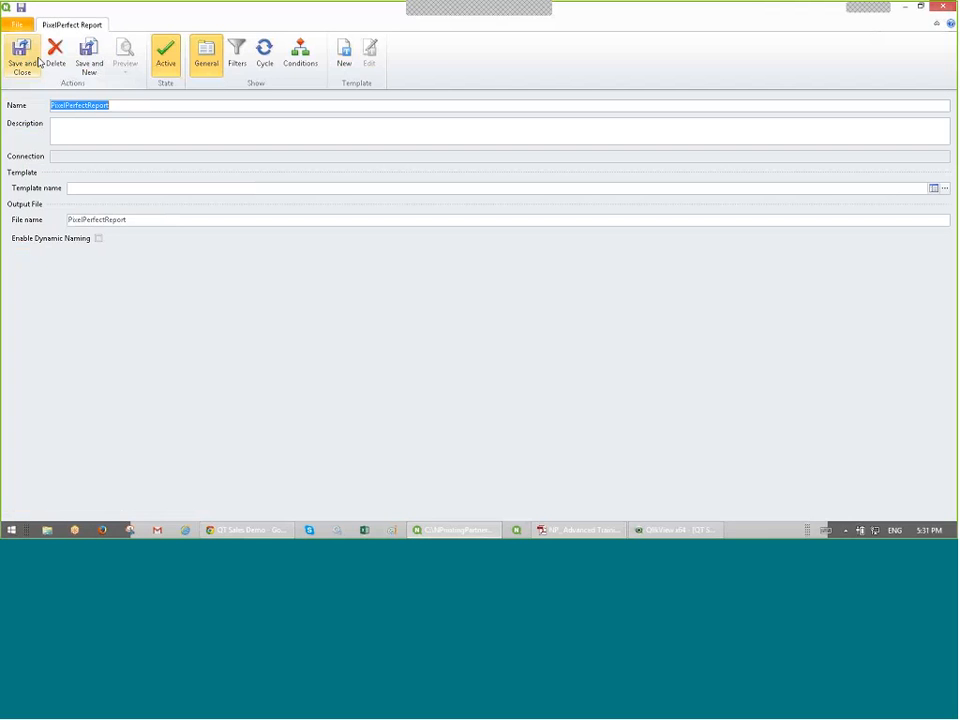
{"action": "left_click", "coordinate": [141, 106]}
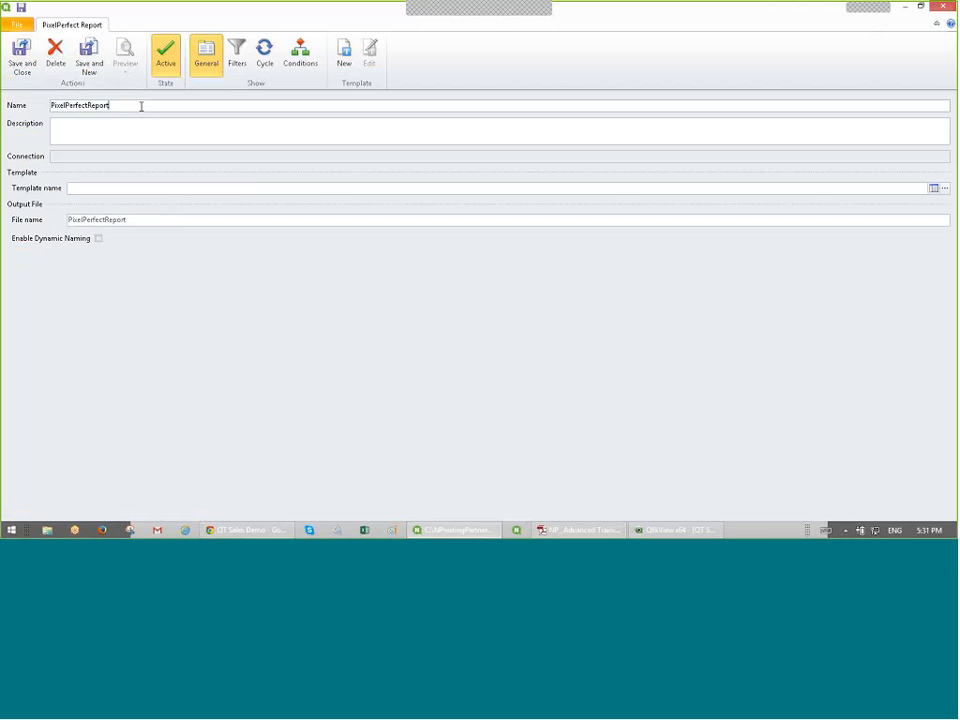
{"action": "type", "text": "subtot"}
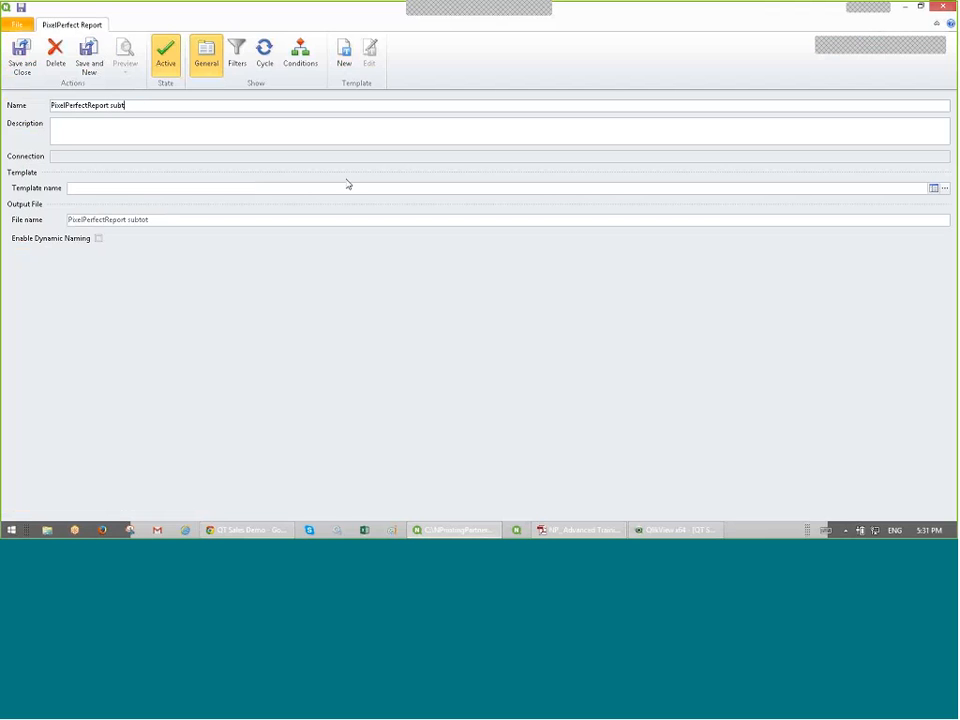
{"action": "type", "text": "als"}
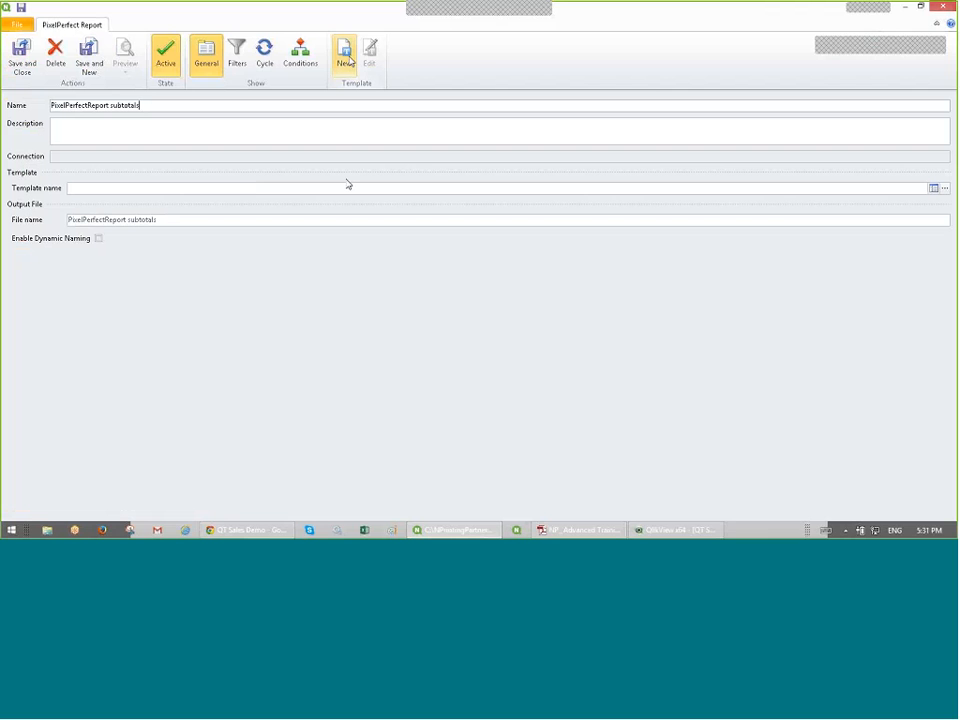
Step: Start a new template for the PixelPerfect report and close the Scripts Errors pane in the maximized editor
{"action": "left_click", "coordinate": [345, 56]}
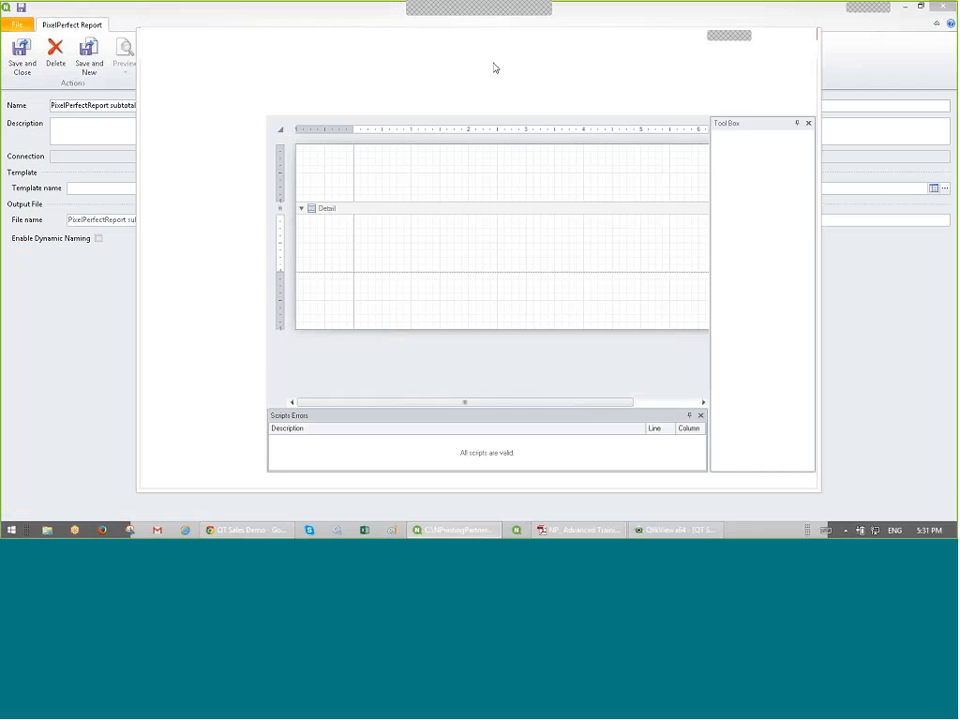
{"action": "left_click", "coordinate": [784, 36]}
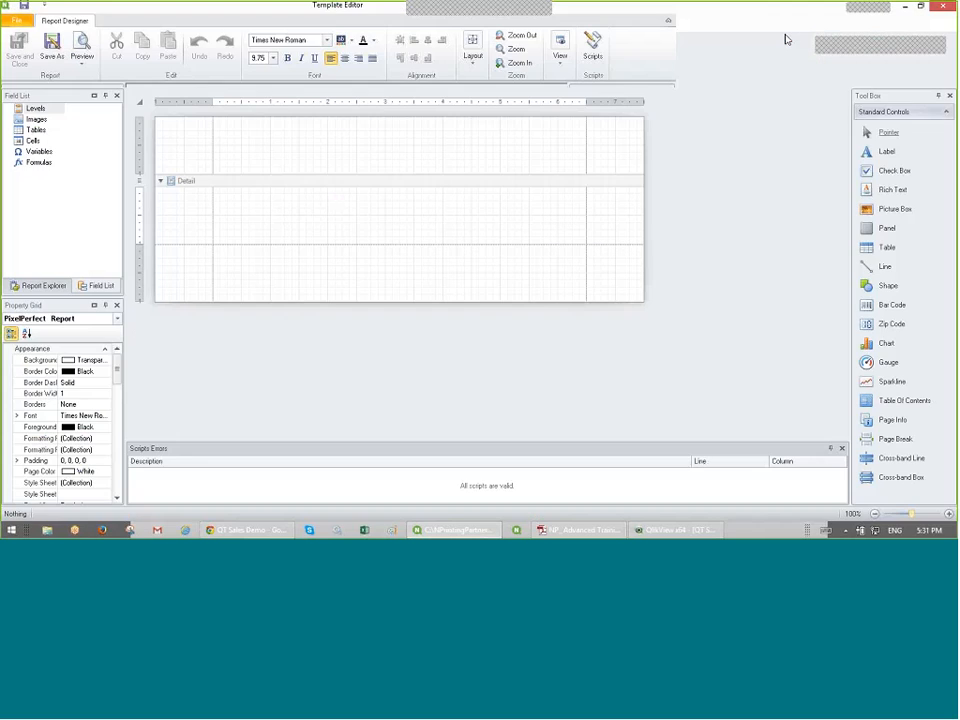
{"action": "left_click", "coordinate": [842, 448]}
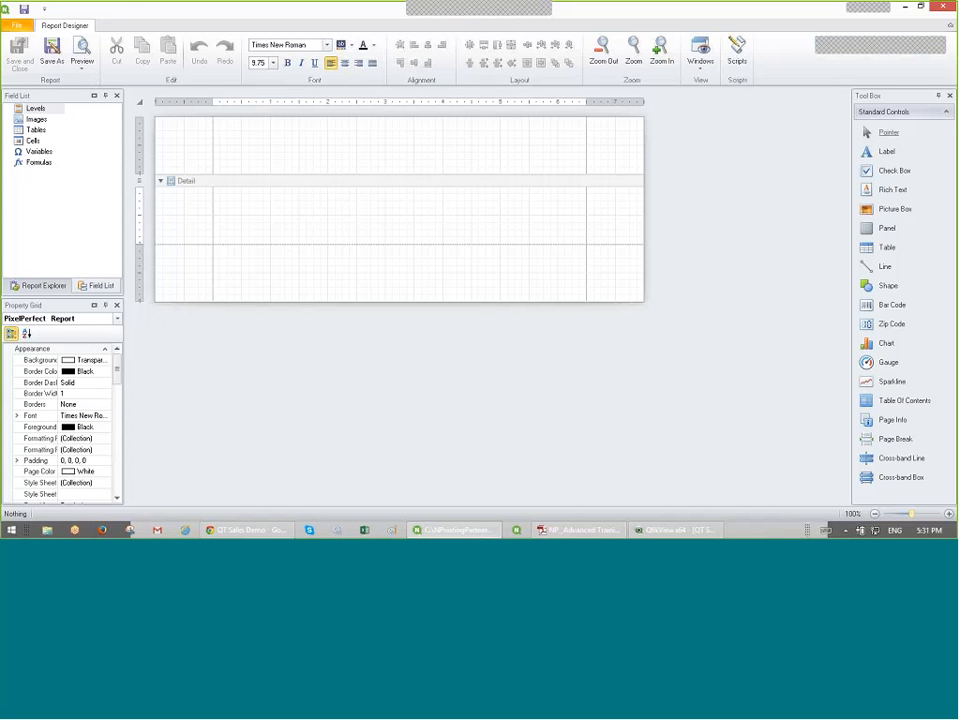
Step: Extend the page's bottom margin area to about 4.5 inches and save the template as "PixelPerfectReport subtotals template.npx"
{"action": "left_click_drag", "start_coordinate": [485, 302], "coordinate": [501, 502]}
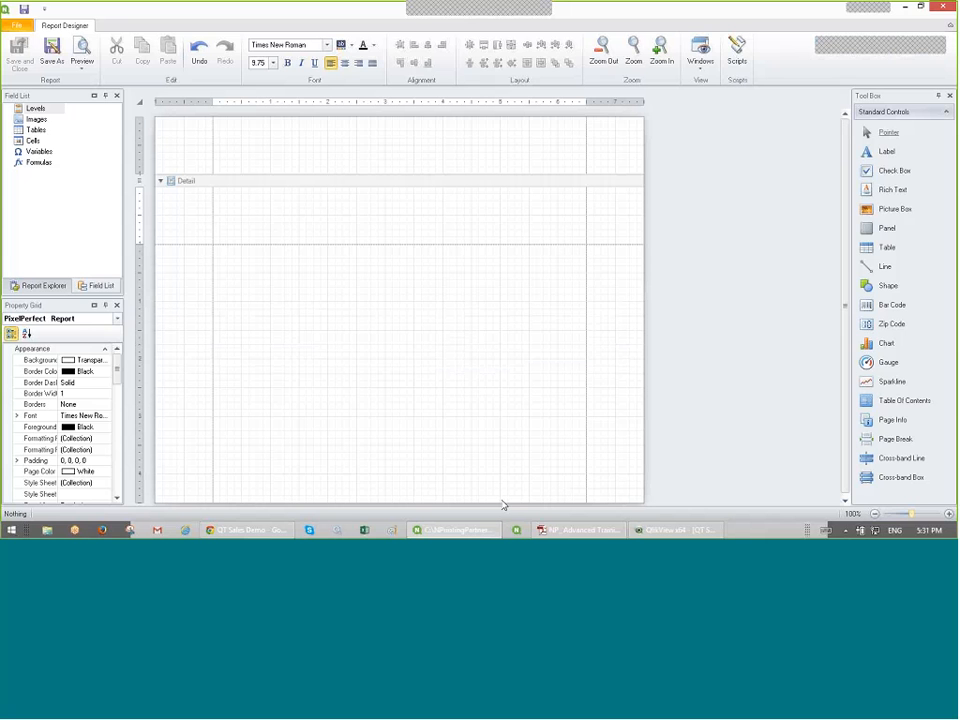
{"action": "left_click", "coordinate": [52, 50]}
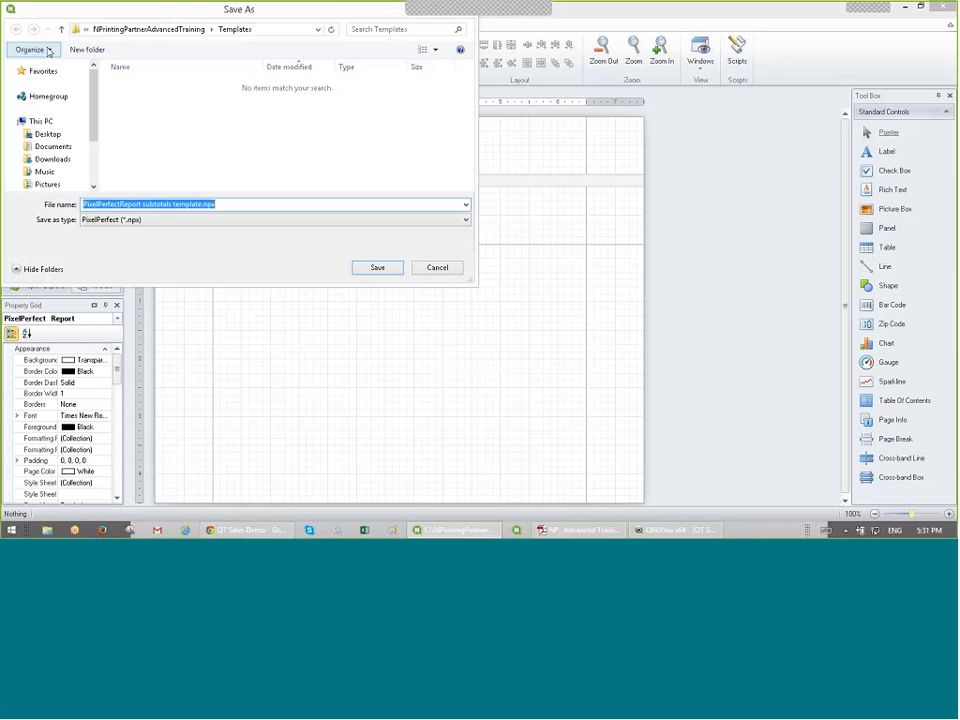
{"action": "left_click", "coordinate": [373, 270]}
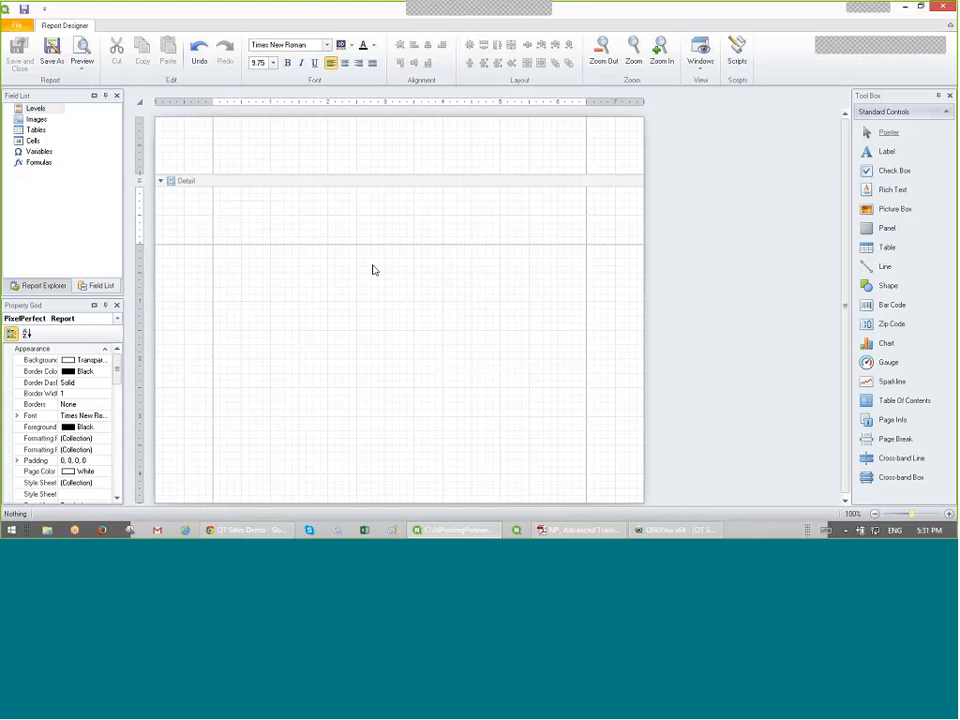
Step: Find the CategoryName field in the SalesDemo connection and add it as a level
{"action": "right_click", "coordinate": [36, 109]}
{"action": "left_click", "coordinate": [70, 117]}
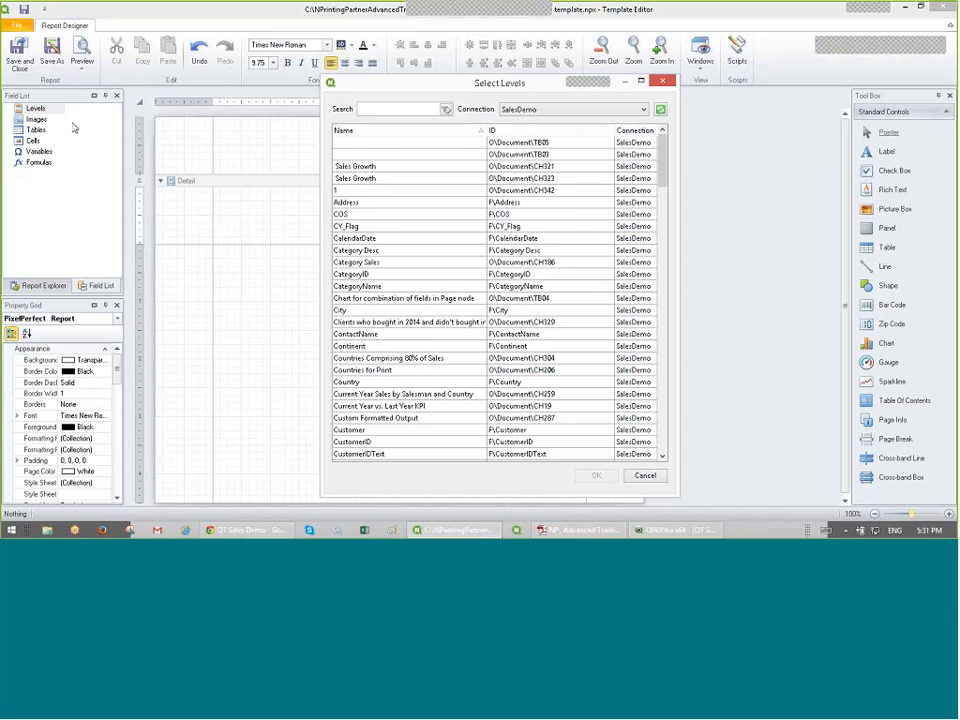
{"action": "type", "text": "cat"}
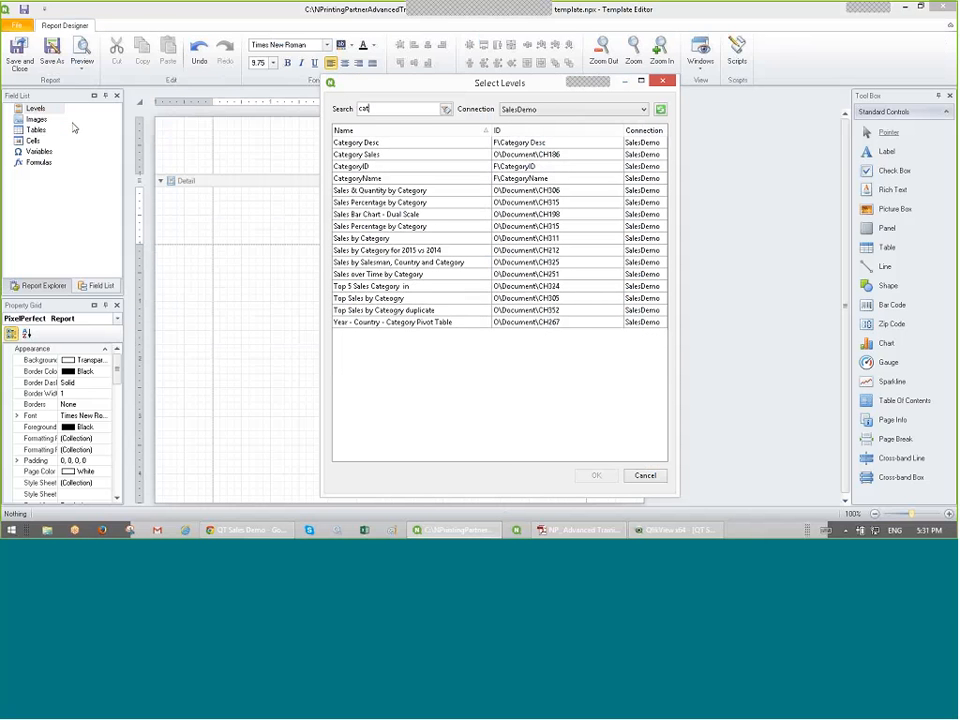
{"action": "type", "text": "egory"}
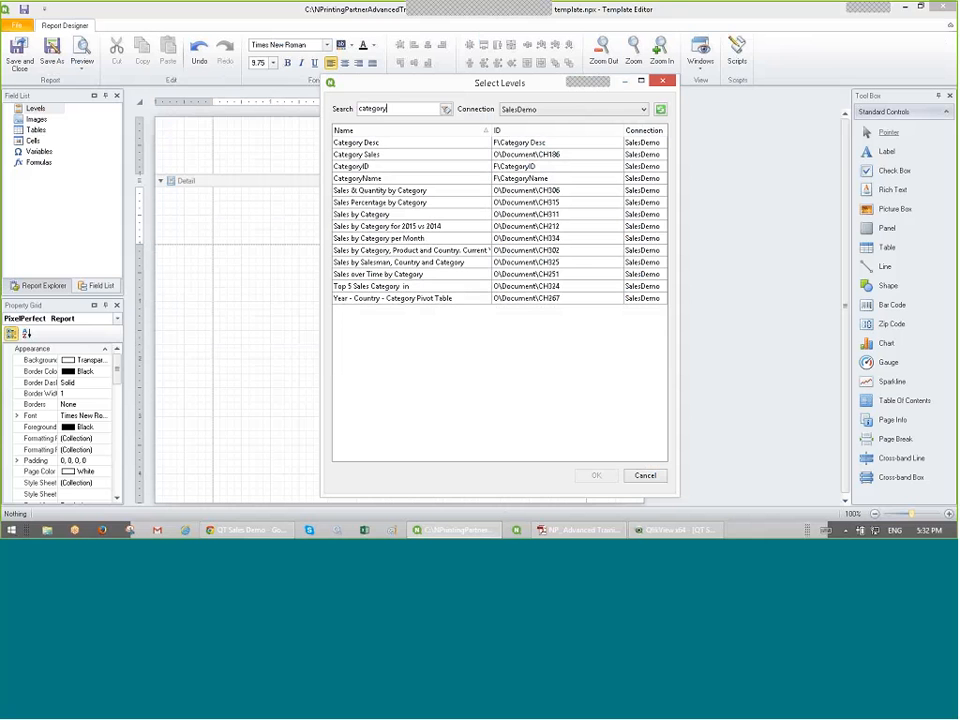
{"action": "double_click", "coordinate": [352, 178]}
Step: Add the CH184 Top 25 Products chart as a level nested inside CategoryName_Level
{"action": "right_click", "coordinate": [72, 120]}
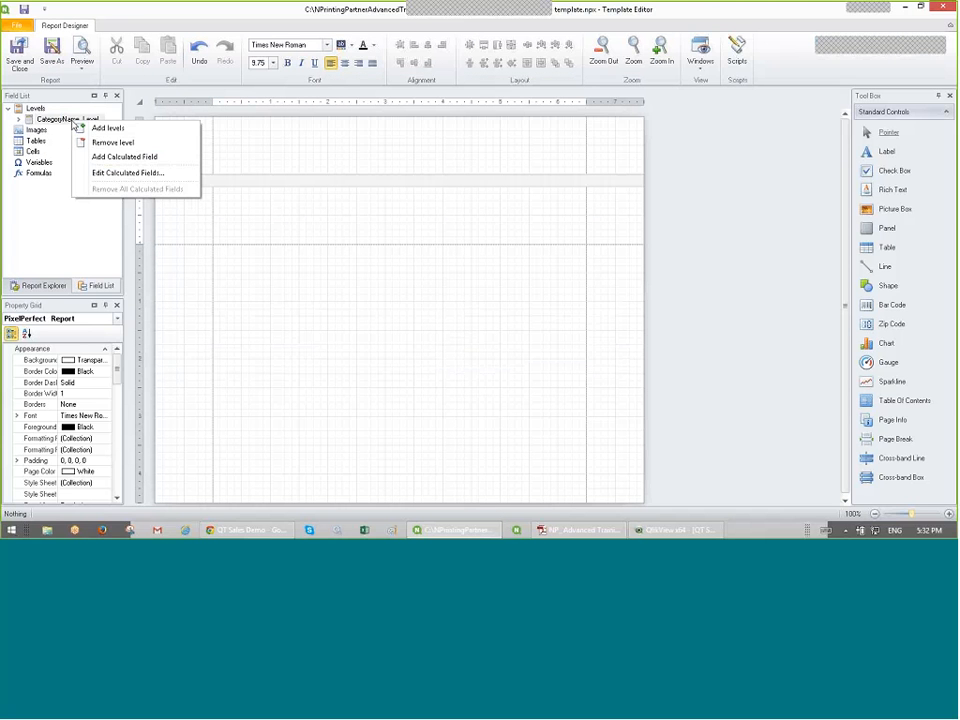
{"action": "left_click", "coordinate": [92, 128]}
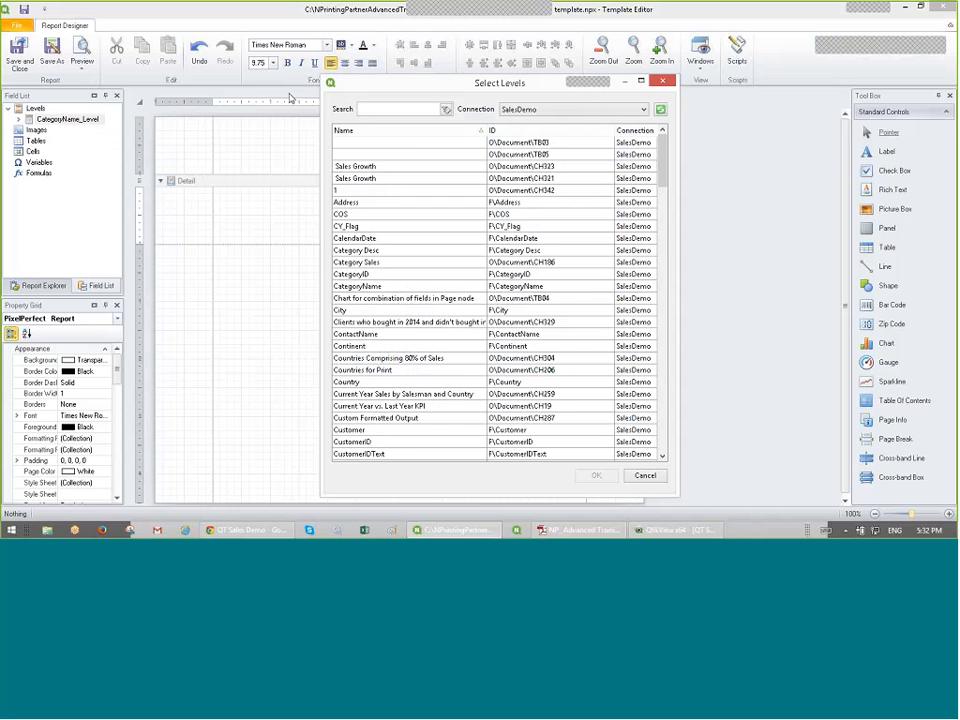
{"action": "type", "text": "chart"}
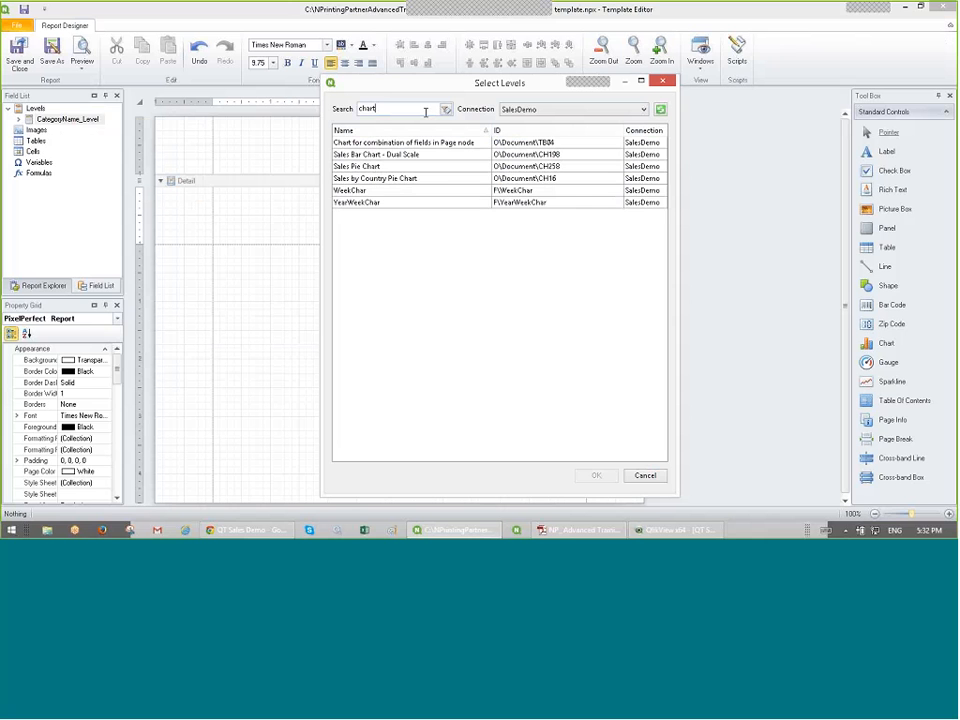
{"action": "key", "text": "BackSpace"}
{"action": "key", "text": "BackSpace"}
{"action": "key", "text": "BackSpace"}
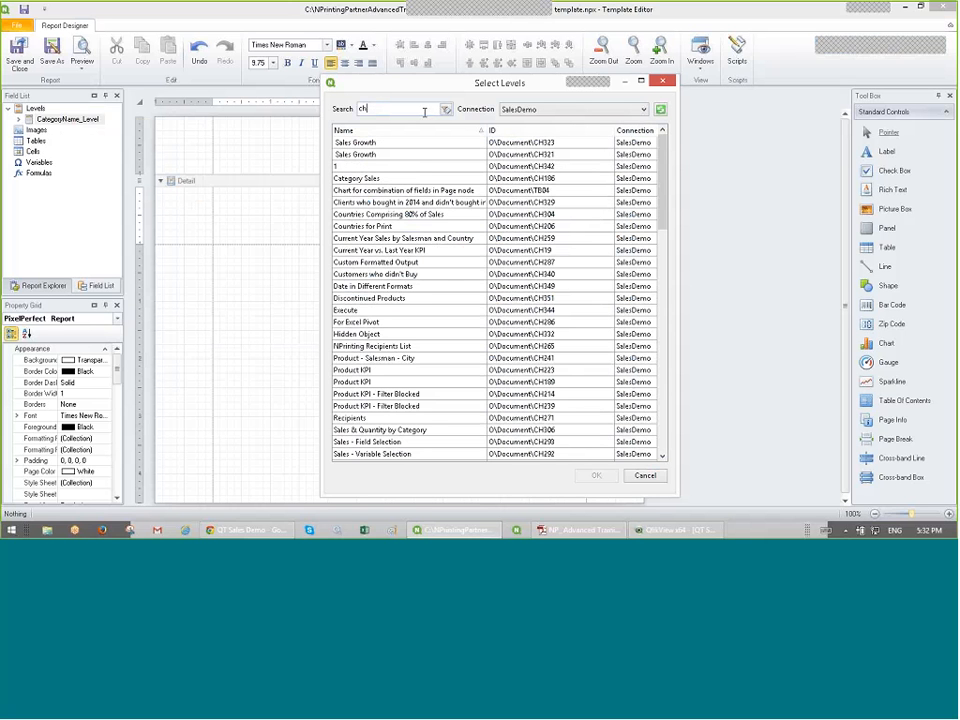
{"action": "type", "text": "184"}
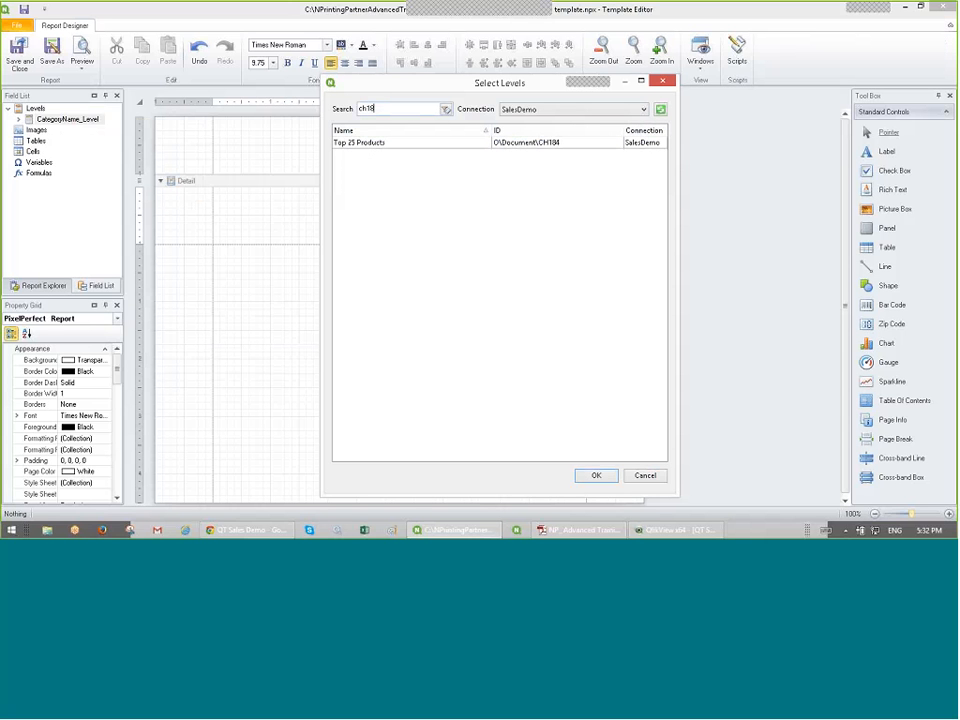
{"action": "key", "text": "Return"}
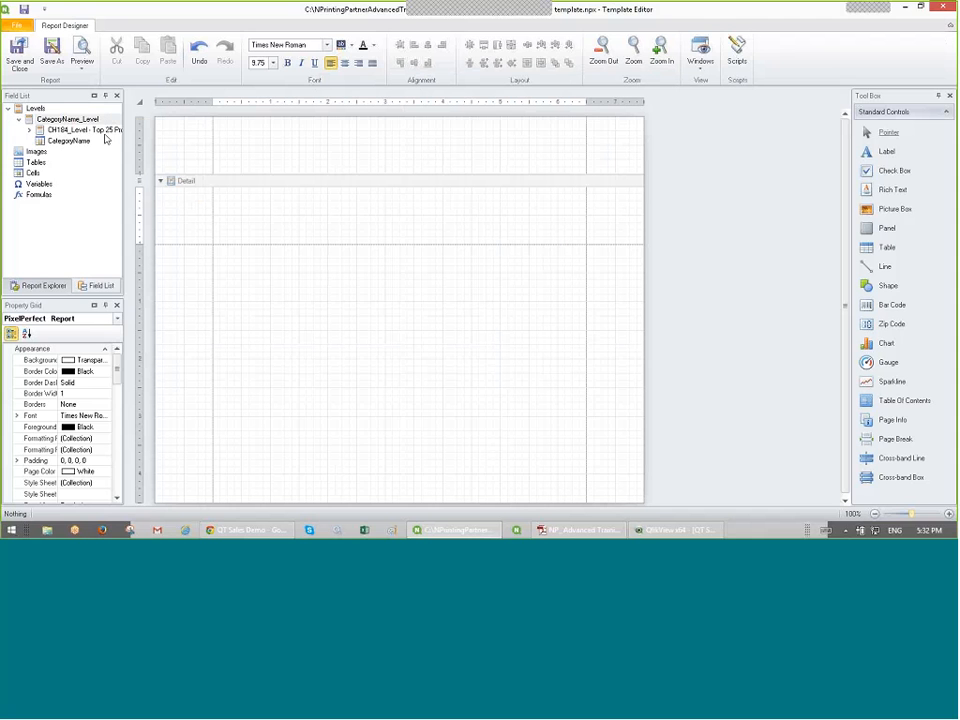
Step: Expand the CH184 Top 25 Products level and look over its ProductName, GP%, Total Sales and Gross Profit fields
{"action": "left_click", "coordinate": [31, 130]}
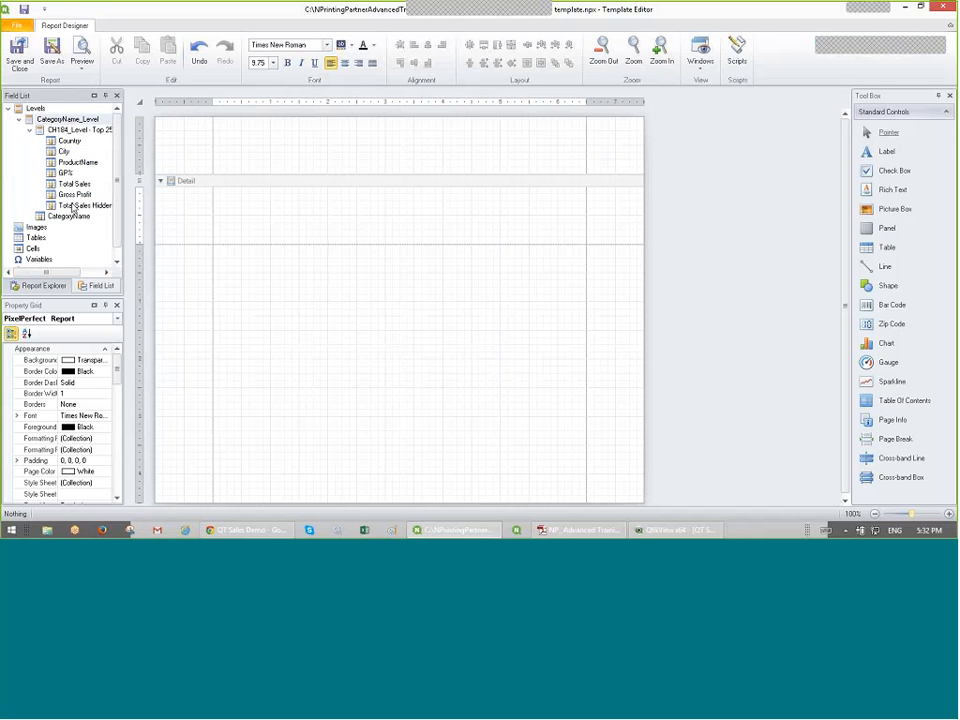
{"action": "left_click", "coordinate": [76, 162]}
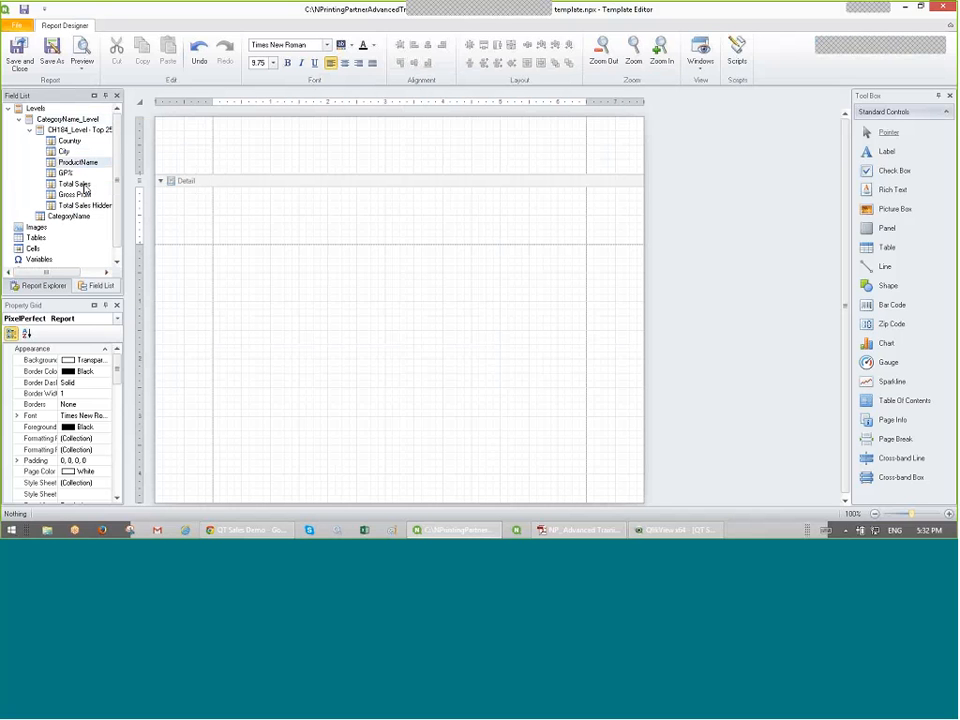
{"action": "left_click", "coordinate": [67, 173], "text": "ctrl"}
{"action": "left_click", "coordinate": [68, 184], "text": "ctrl"}
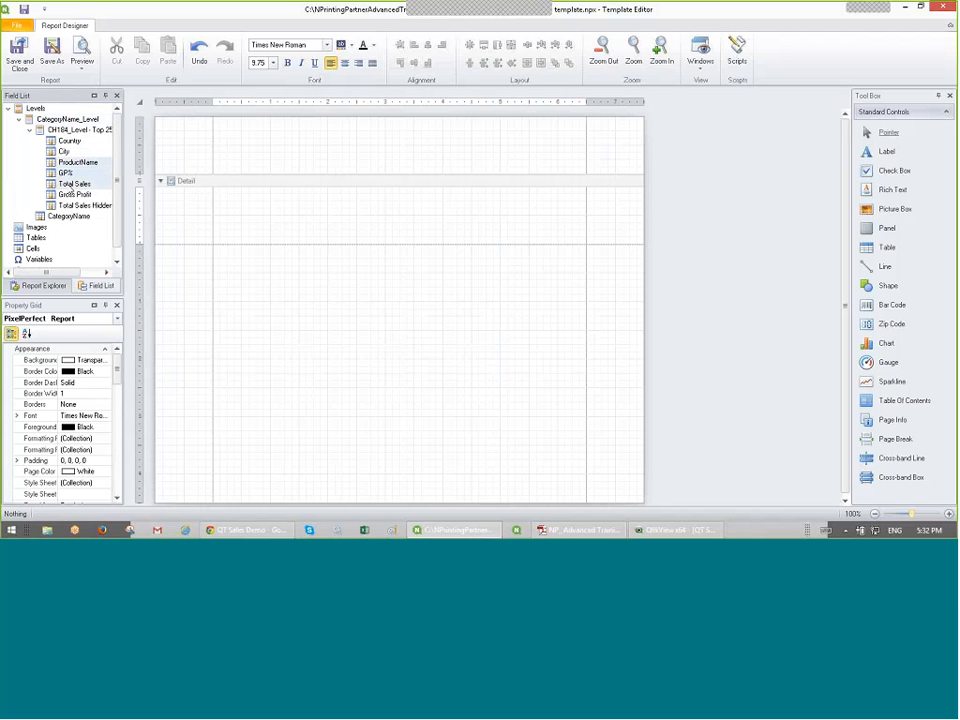
{"action": "left_click", "coordinate": [71, 195], "text": "ctrl"}
Step: Insert a detail report bound to CategoryName_Level from the main Detail band
{"action": "left_click", "coordinate": [242, 196]}
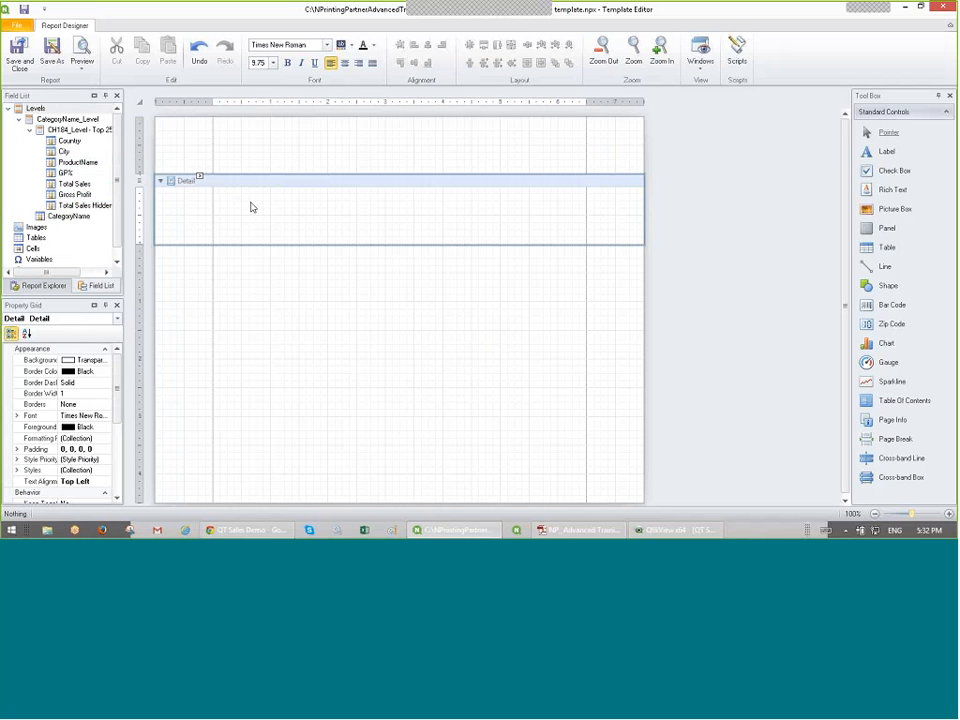
{"action": "right_click", "coordinate": [259, 188]}
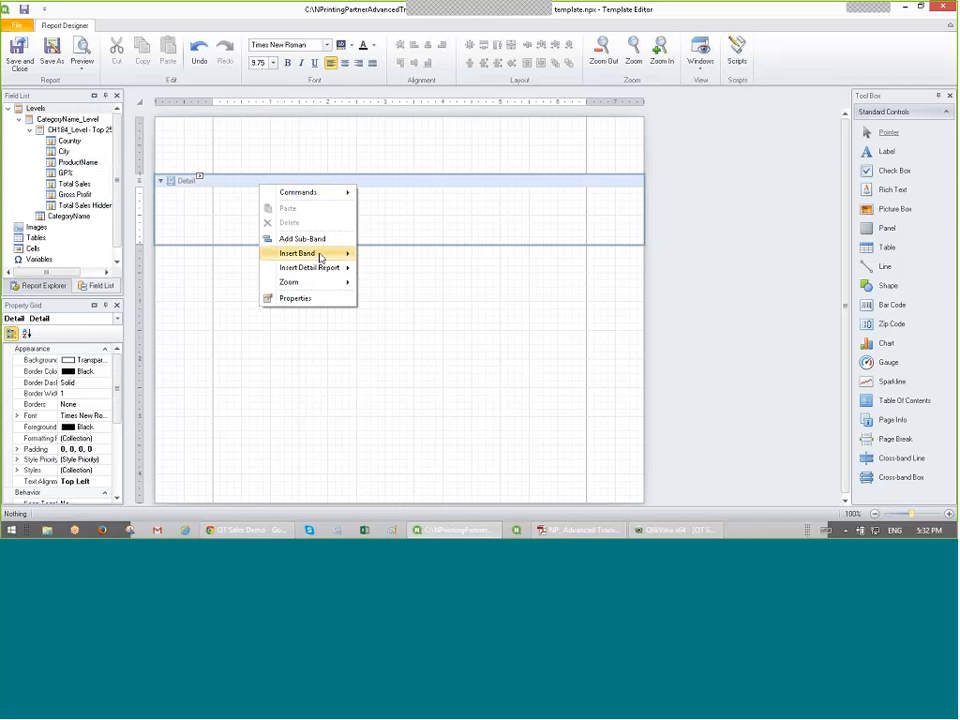
{"action": "mouse_move", "coordinate": [323, 270]}
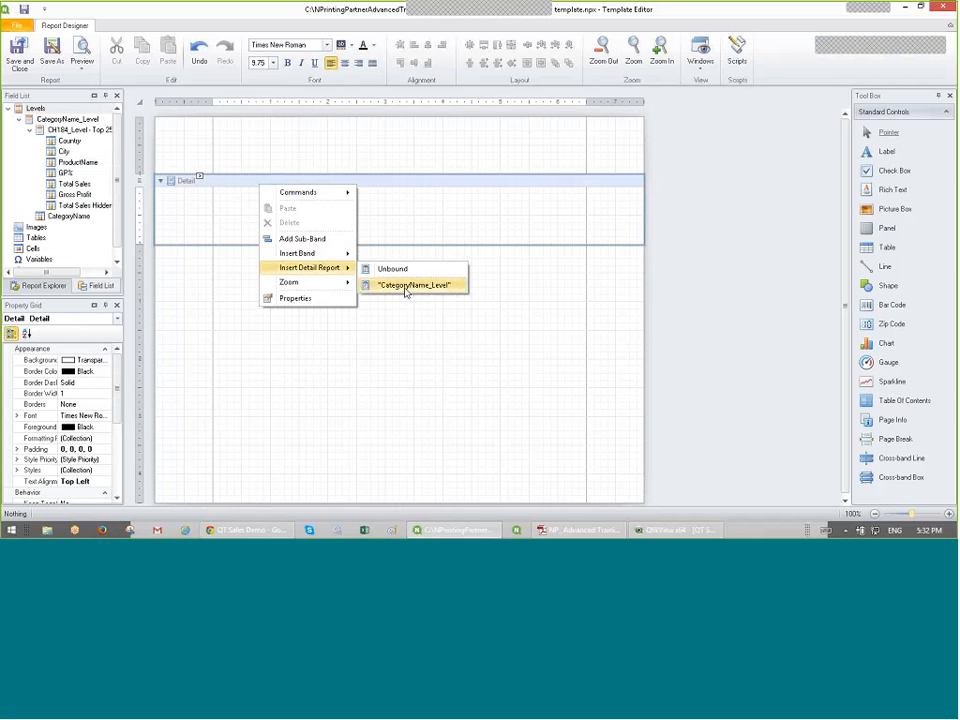
{"action": "left_click", "coordinate": [405, 292]}
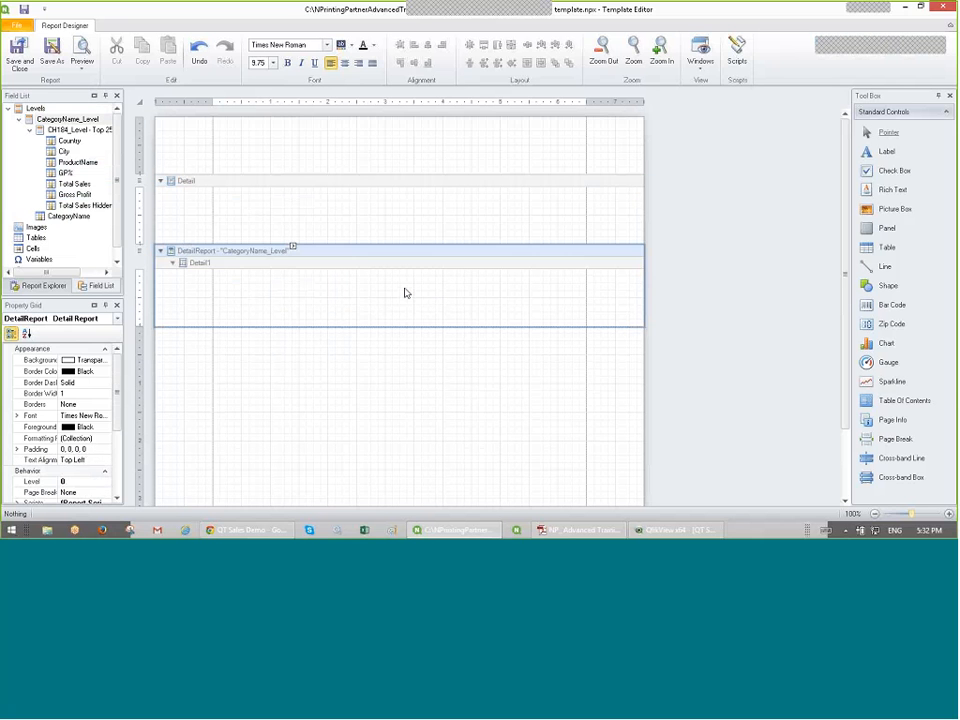
Step: Insert a detail report for CH184_Level - Top 25 Products inside the CategoryName detail report and select its Detail2 band
{"action": "right_click", "coordinate": [405, 292]}
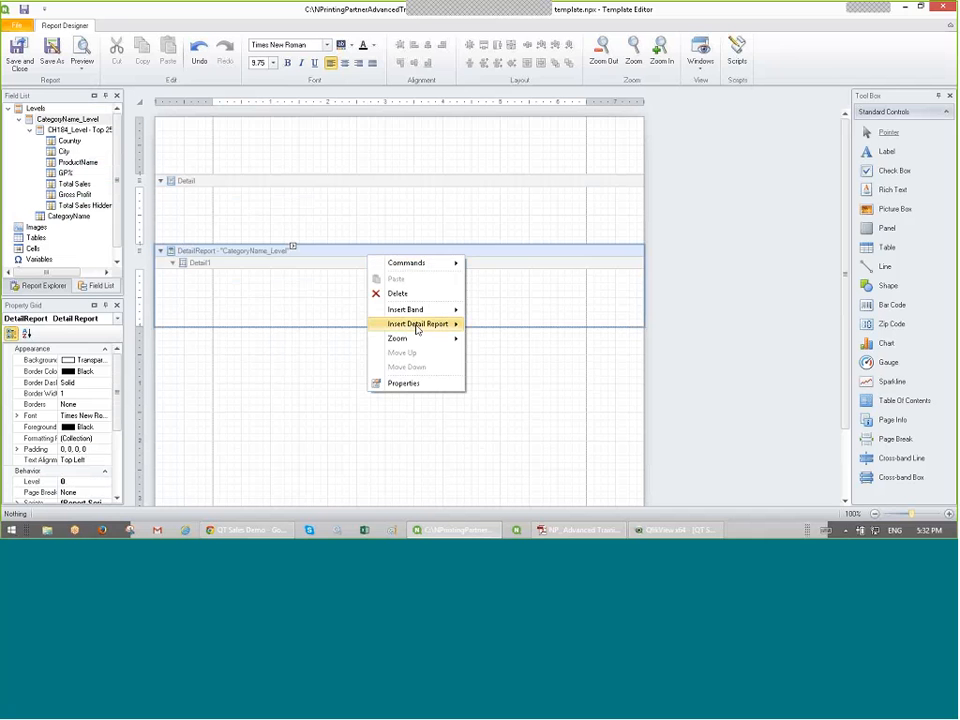
{"action": "mouse_move", "coordinate": [417, 328]}
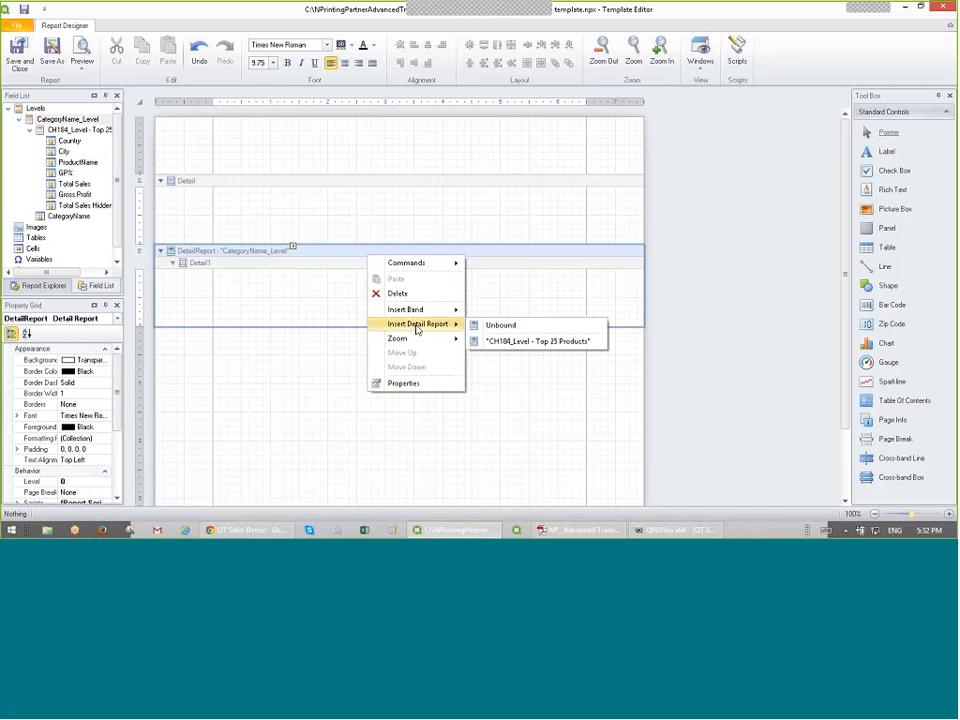
{"action": "left_click", "coordinate": [542, 342]}
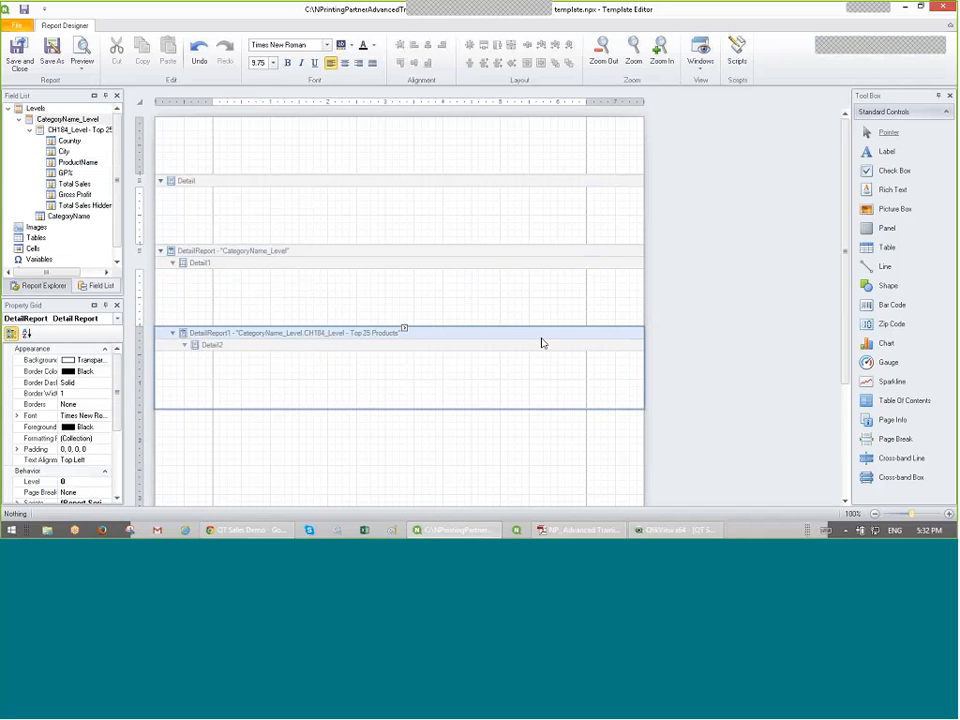
{"action": "left_click", "coordinate": [290, 372]}
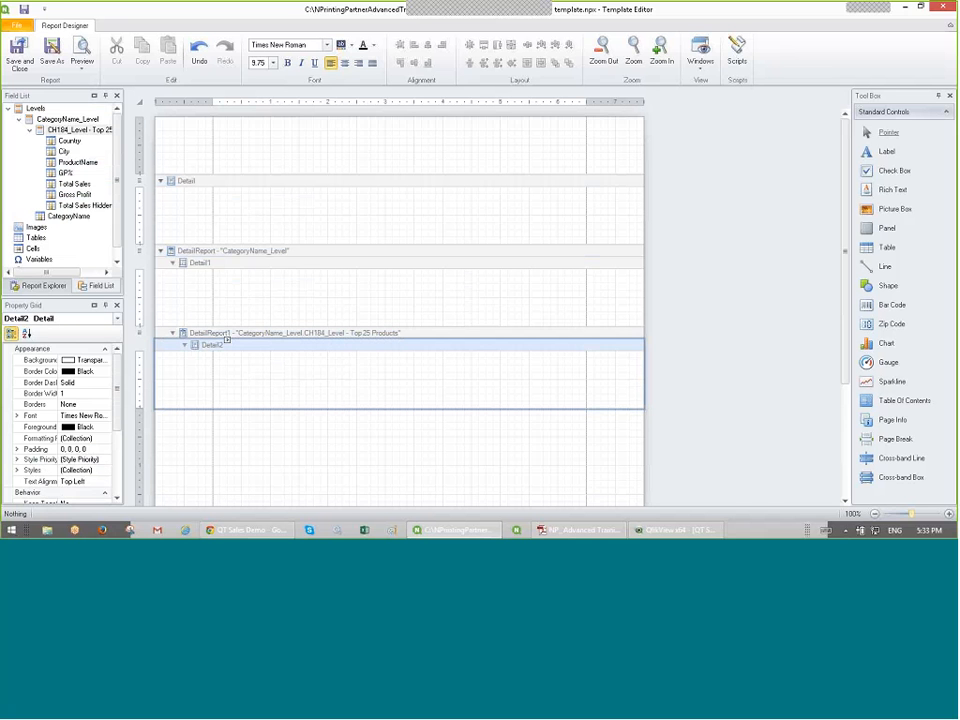
Step: Try inserting a group header band in the Top 25 Products detail report twice, deleting it each time
{"action": "left_click", "coordinate": [277, 338]}
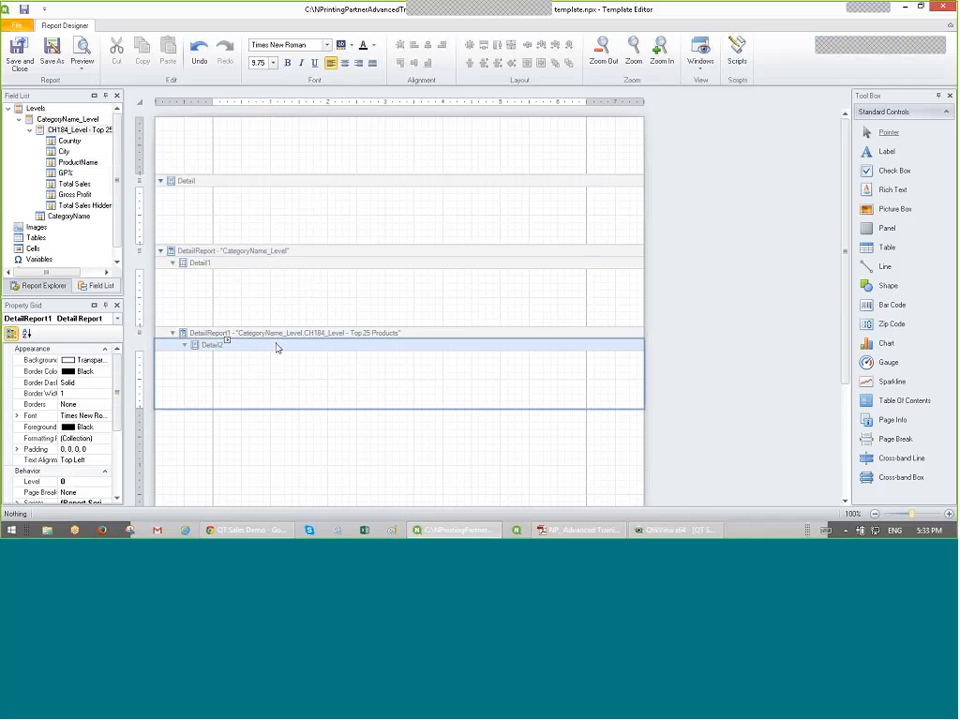
{"action": "right_click", "coordinate": [276, 346]}
{"action": "mouse_move", "coordinate": [323, 418]}
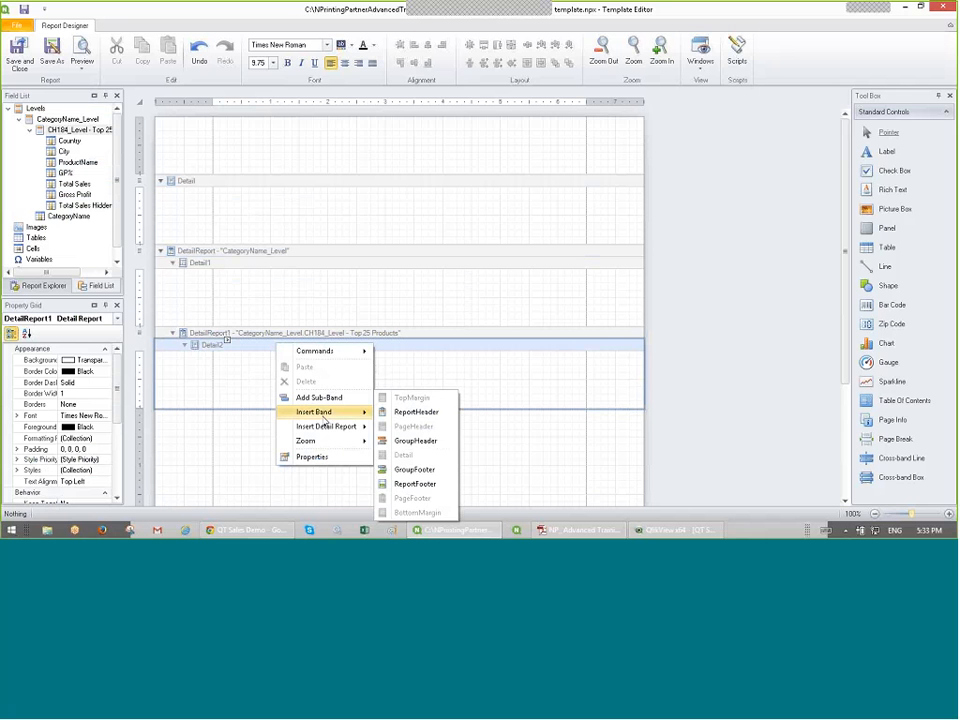
{"action": "left_click", "coordinate": [401, 440]}
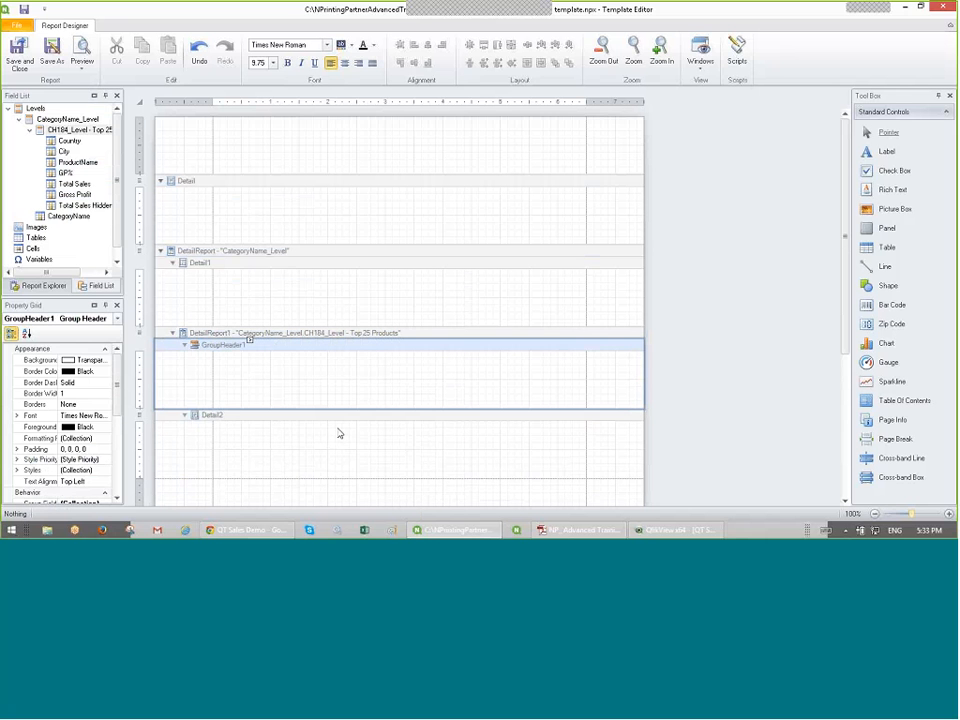
{"action": "right_click", "coordinate": [294, 340]}
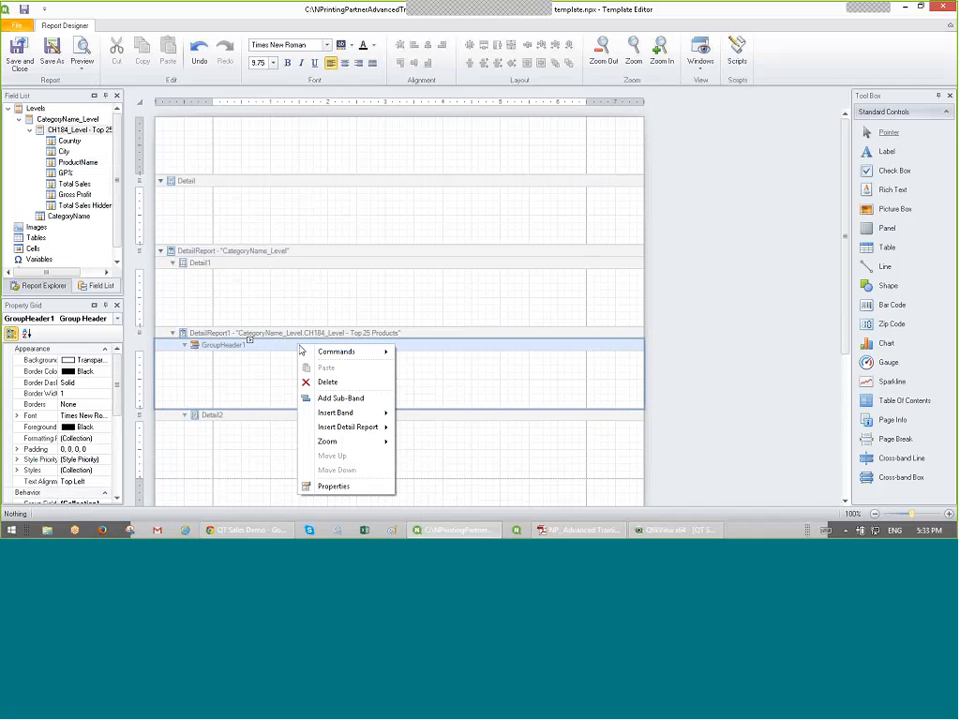
{"action": "left_click", "coordinate": [317, 381]}
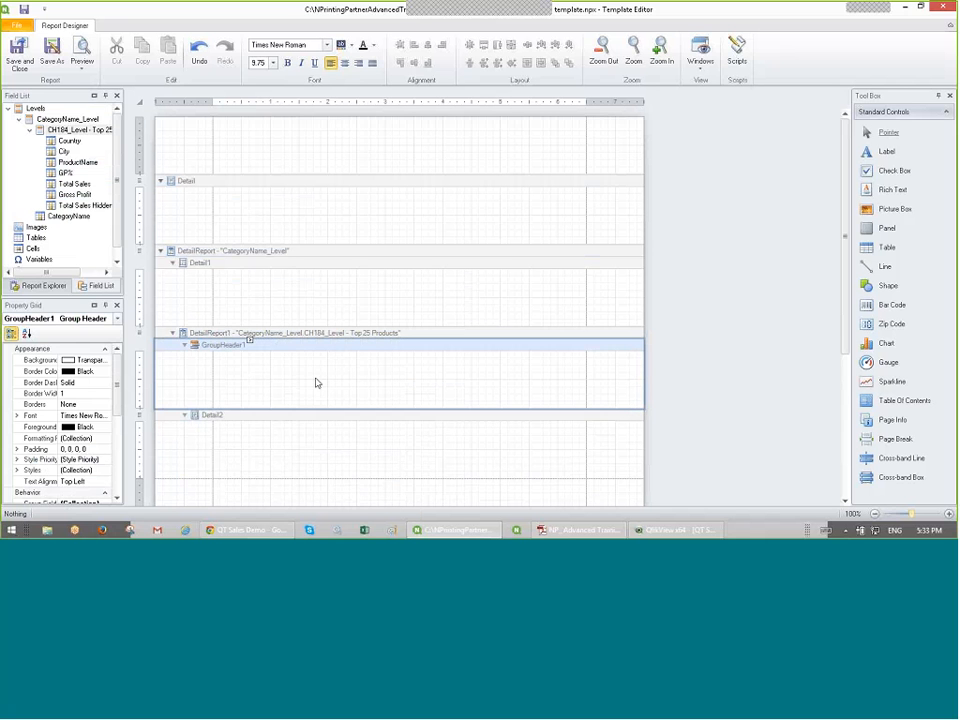
{"action": "right_click", "coordinate": [296, 332]}
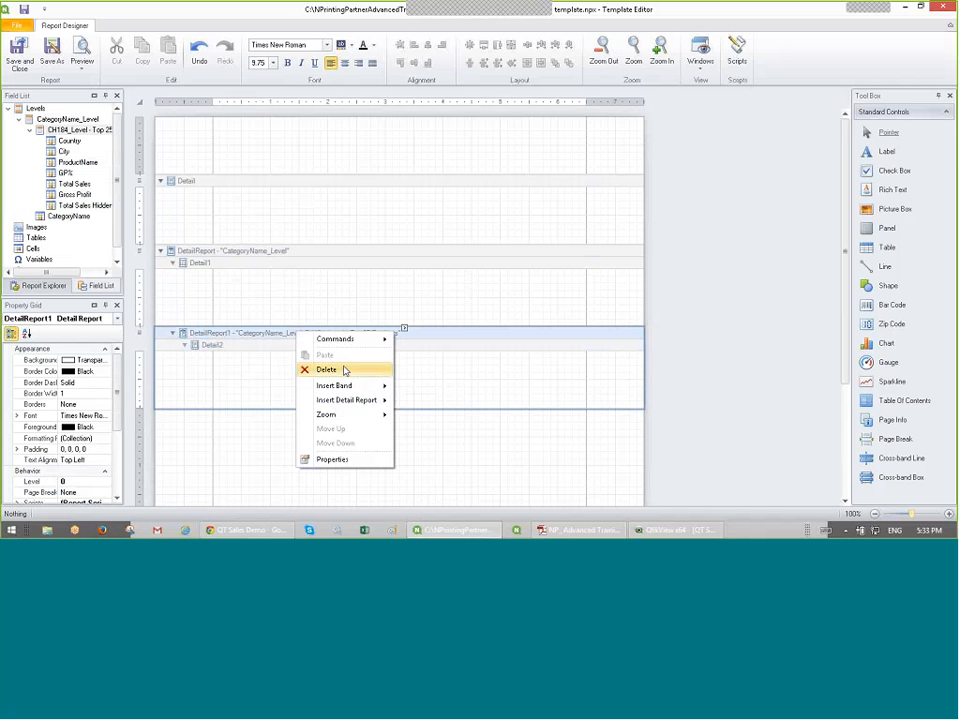
{"action": "mouse_move", "coordinate": [355, 387]}
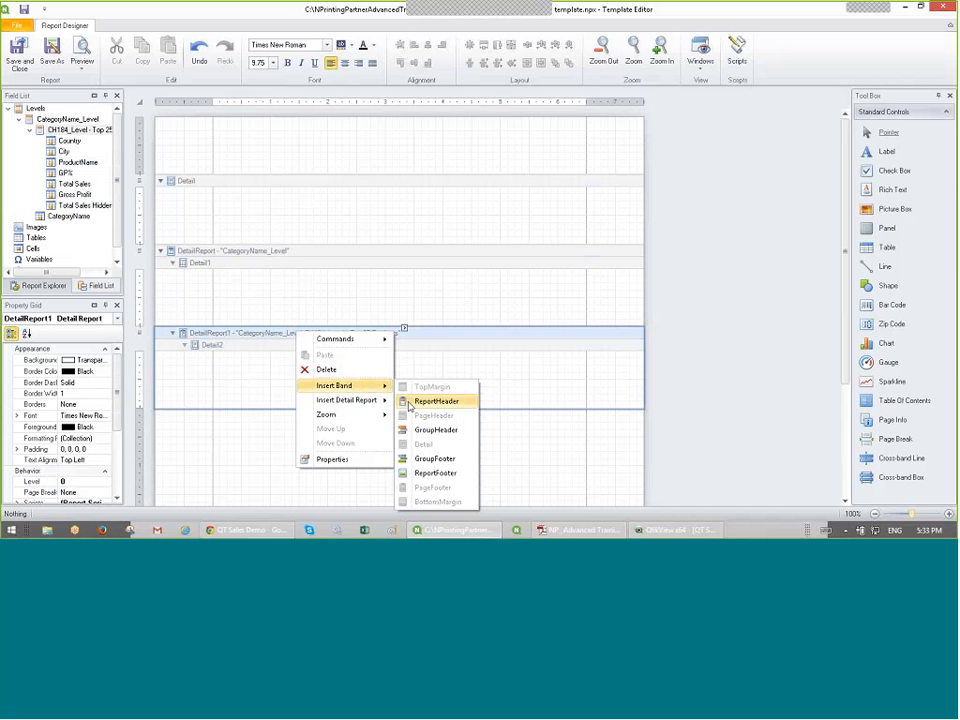
{"action": "left_click", "coordinate": [410, 403]}
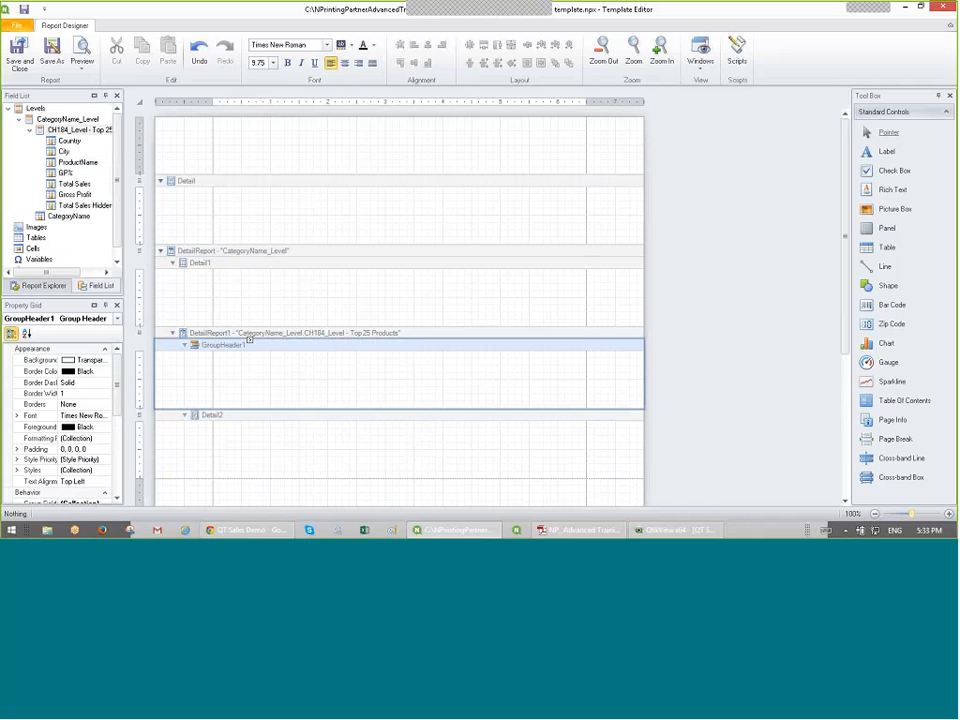
{"action": "right_click", "coordinate": [323, 347]}
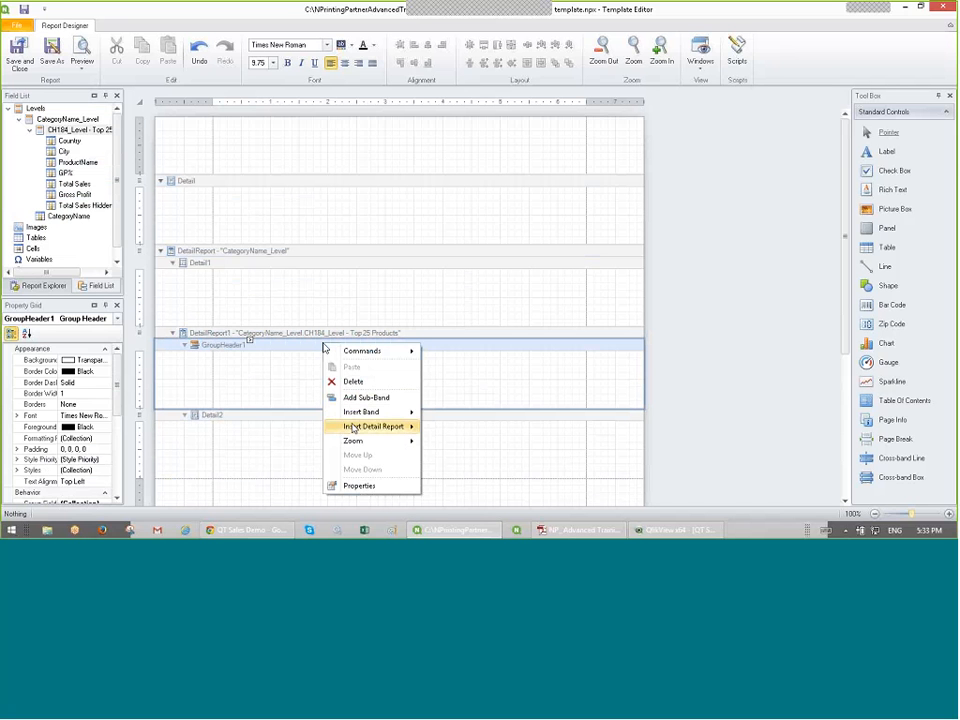
{"action": "left_click", "coordinate": [353, 382]}
Step: Insert a trial group header band in the outer CategoryName_Level detail report and delete it again
{"action": "right_click", "coordinate": [330, 316]}
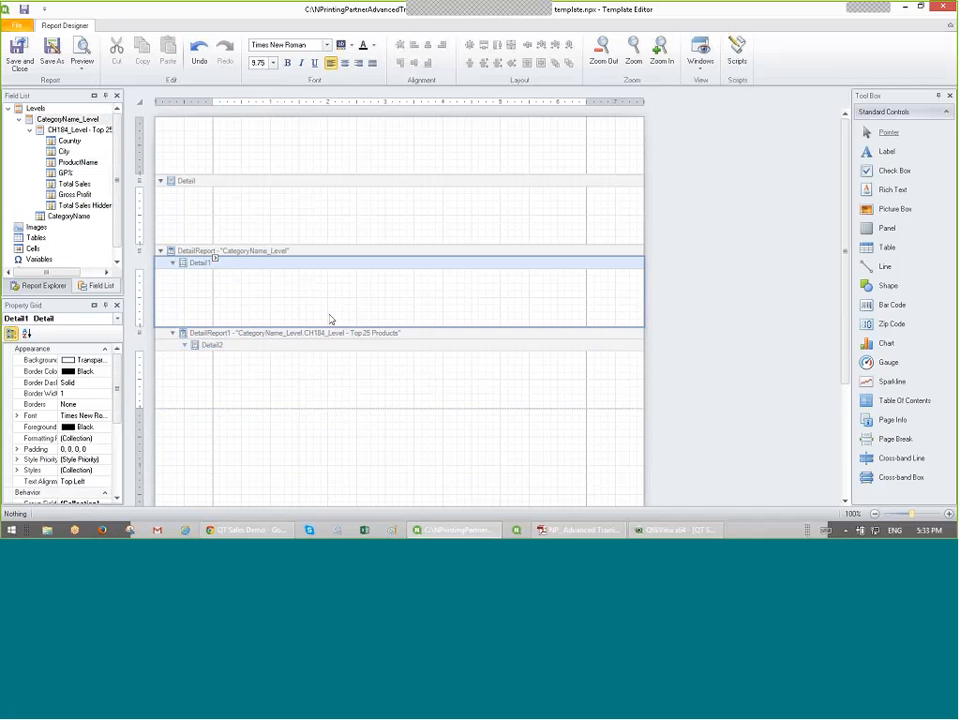
{"action": "mouse_move", "coordinate": [387, 402]}
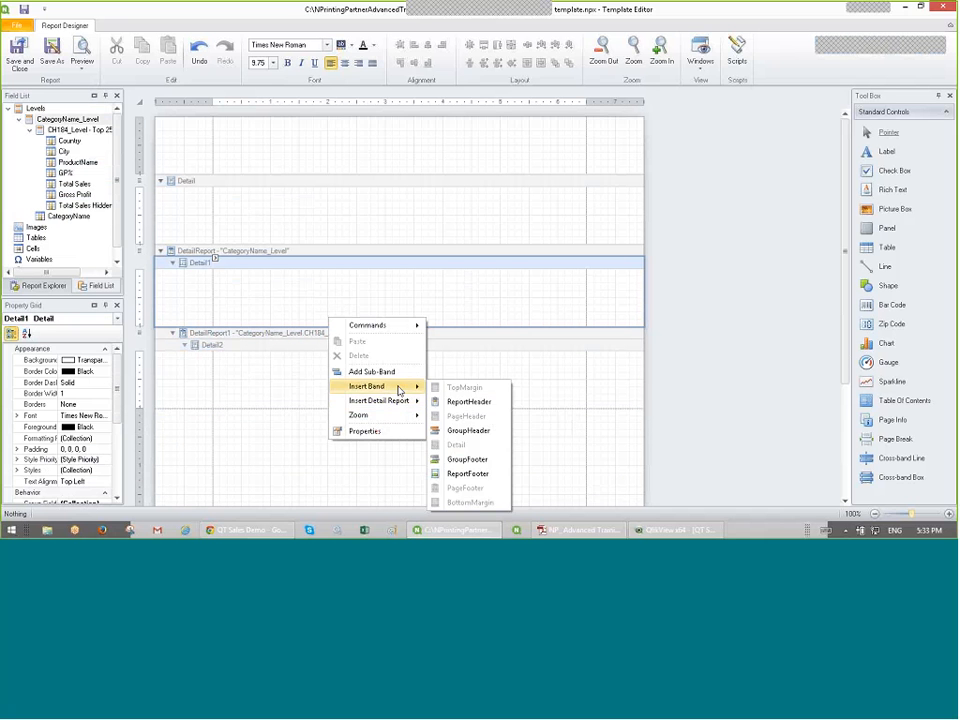
{"action": "left_click", "coordinate": [468, 430]}
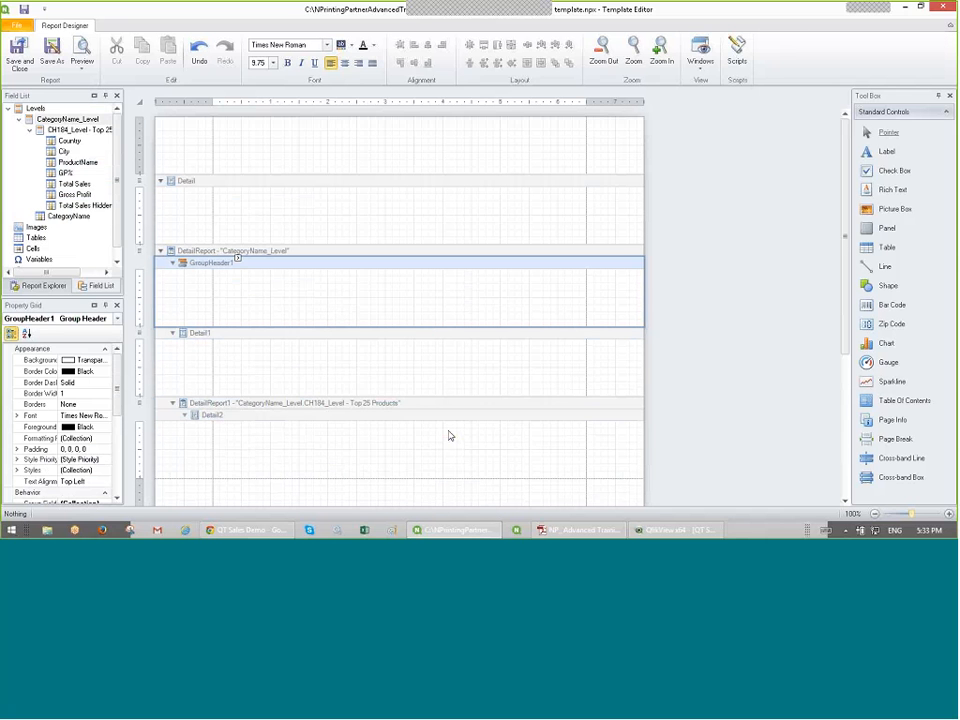
{"action": "right_click", "coordinate": [307, 288]}
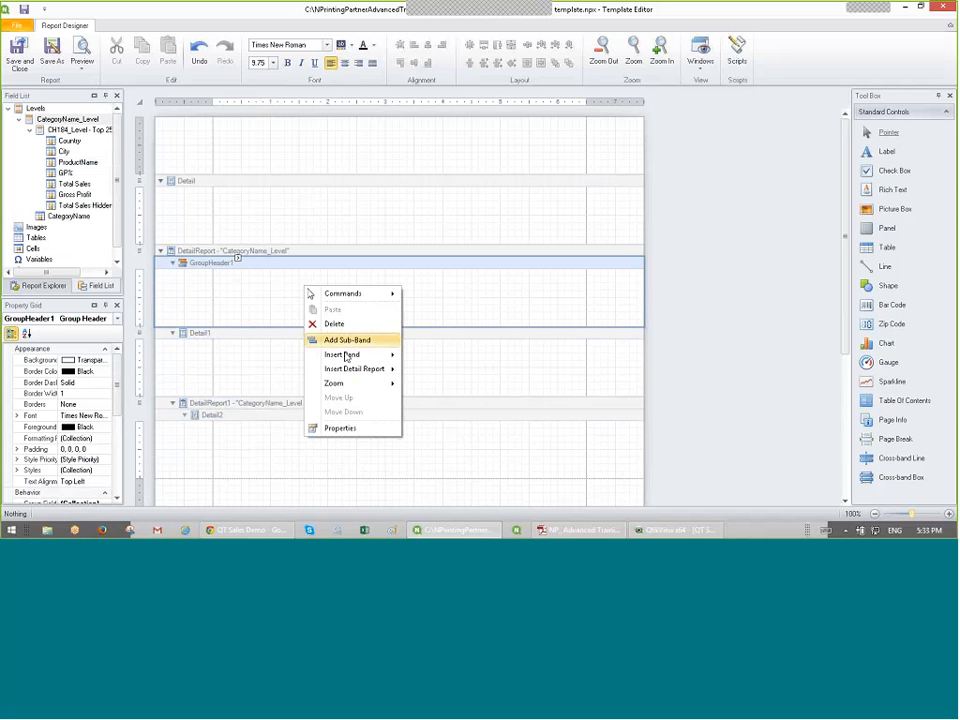
{"action": "mouse_move", "coordinate": [352, 384]}
{"action": "left_click", "coordinate": [330, 323]}
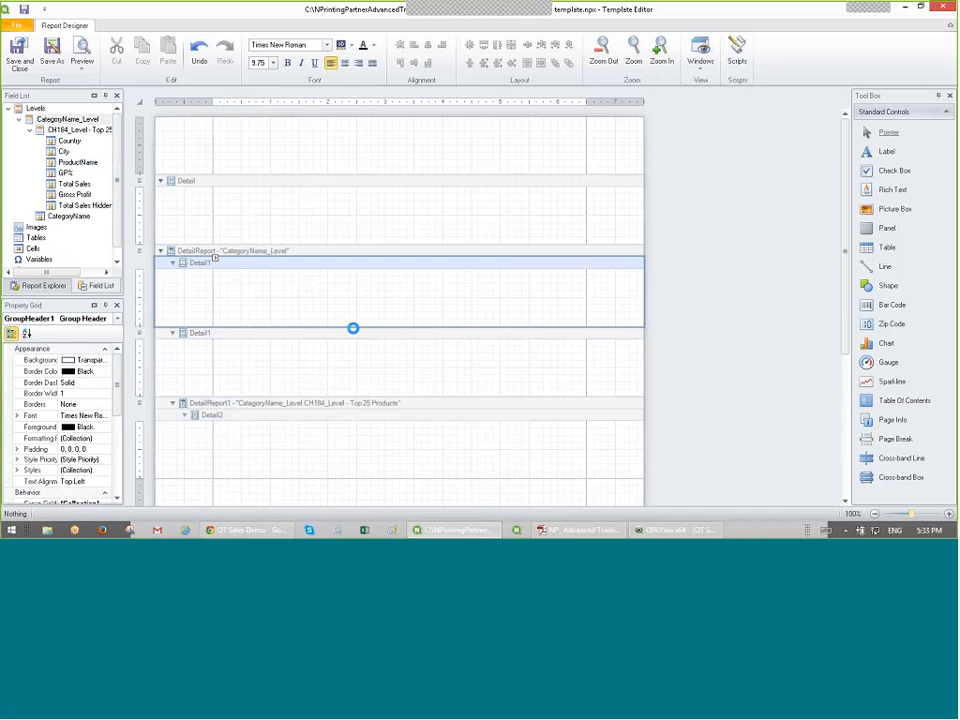
Step: Place ProductName, GP%, Total Sales and Gross Profit as a table row in the Detail2 band and shrink the band to fit the row
{"action": "left_click", "coordinate": [306, 341]}
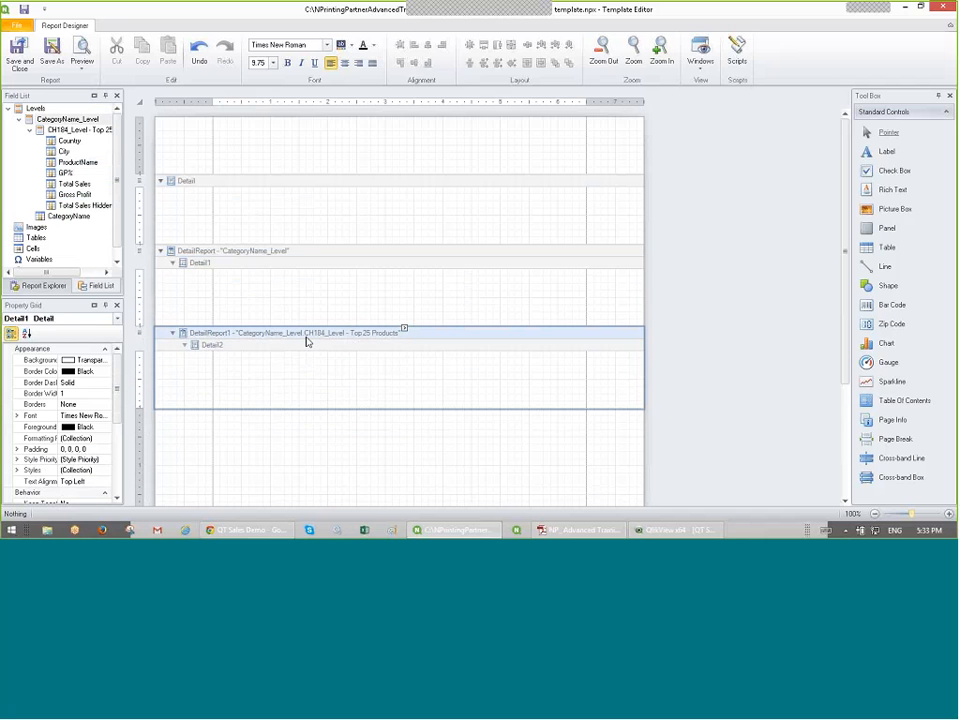
{"action": "left_click", "coordinate": [291, 408]}
{"action": "left_click_drag", "start_coordinate": [291, 408], "coordinate": [292, 384]}
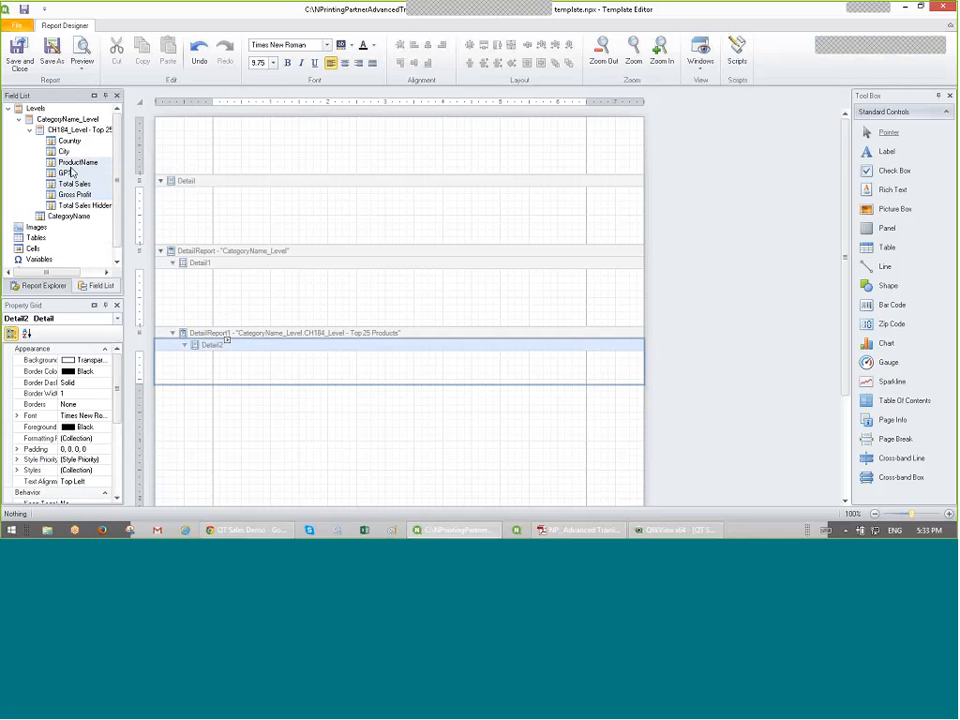
{"action": "left_click_drag", "start_coordinate": [71, 172], "coordinate": [249, 350]}
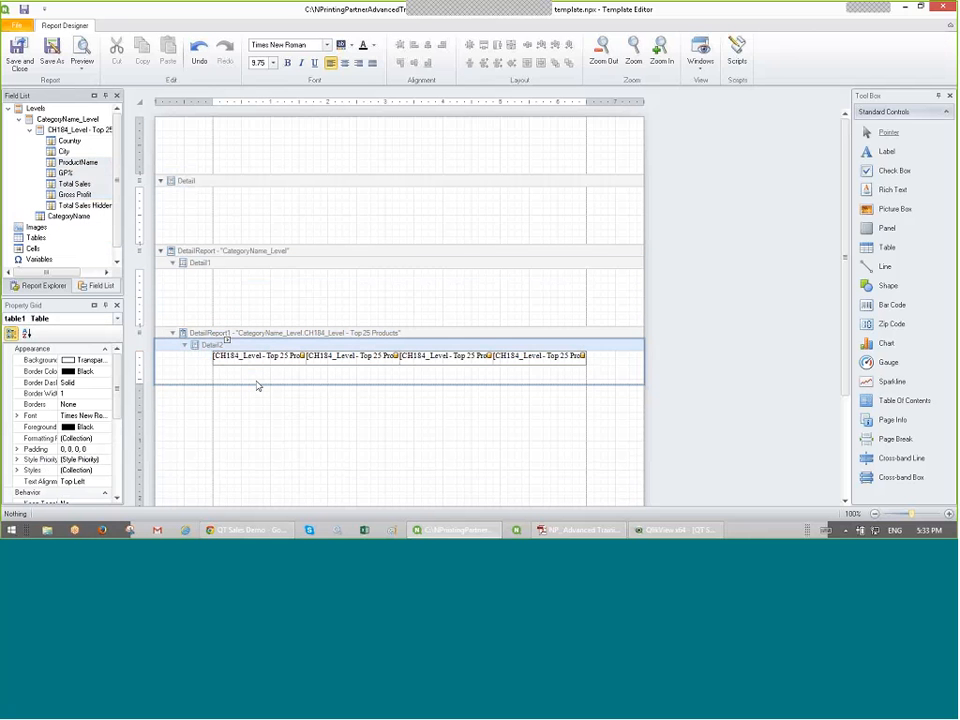
{"action": "left_click_drag", "start_coordinate": [257, 381], "coordinate": [259, 365]}
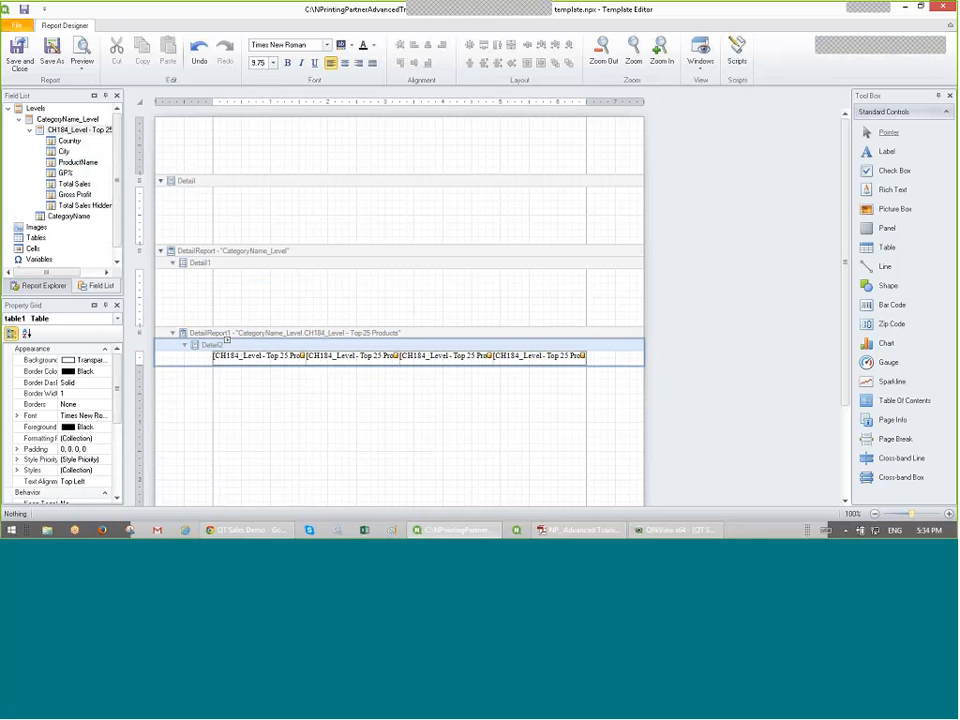
Step: Insert a group header band in the Top 25 Products detail report above the Detail2 band
{"action": "left_click", "coordinate": [274, 335]}
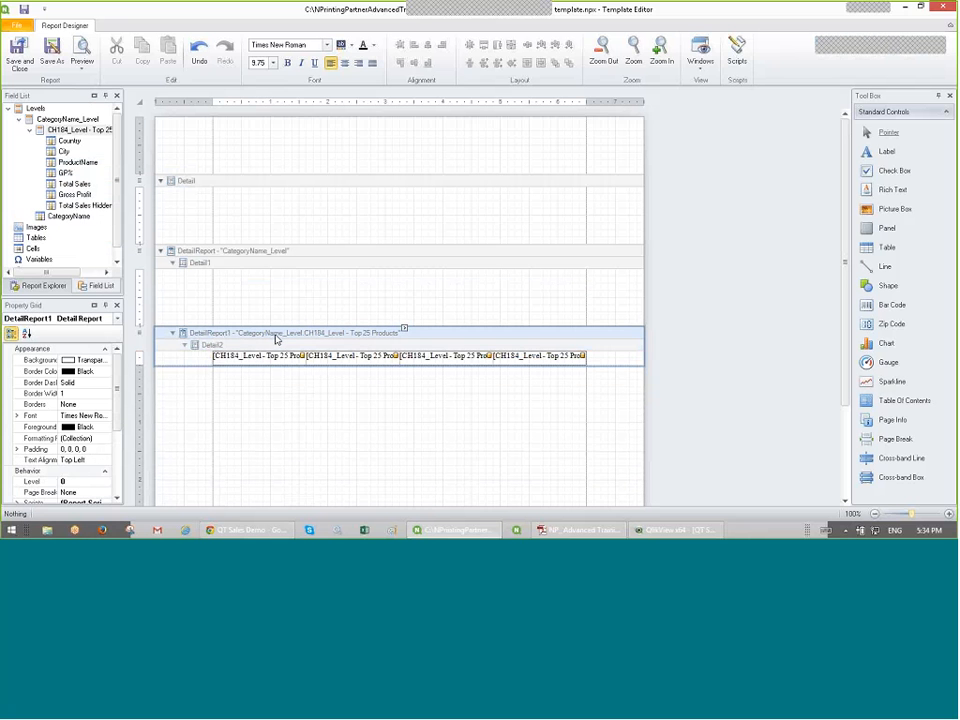
{"action": "right_click", "coordinate": [276, 340]}
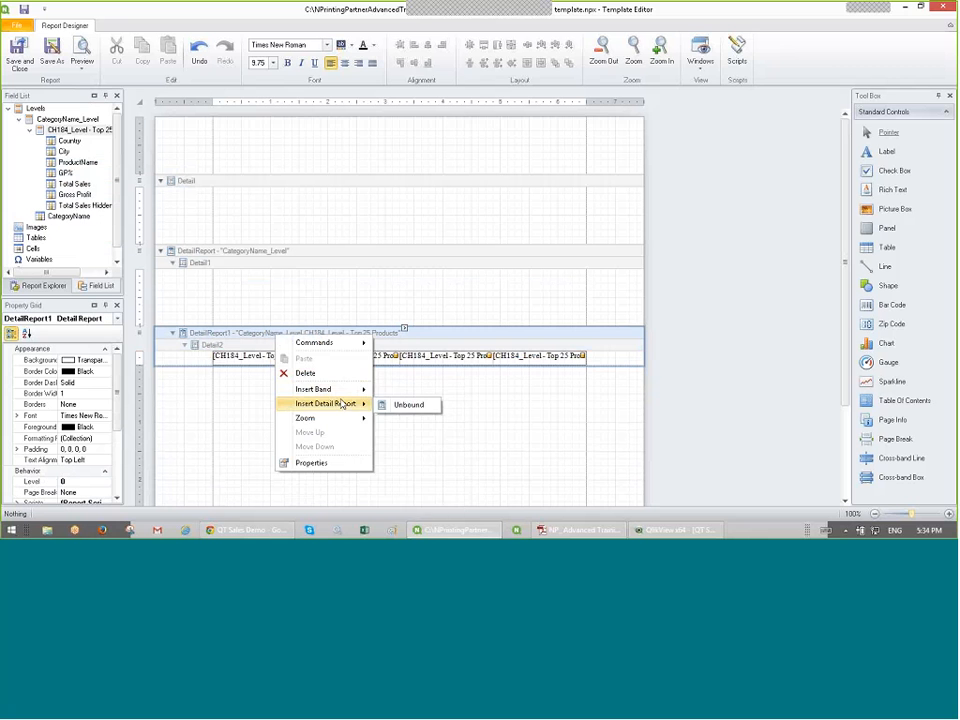
{"action": "mouse_move", "coordinate": [343, 397]}
{"action": "left_click", "coordinate": [414, 434]}
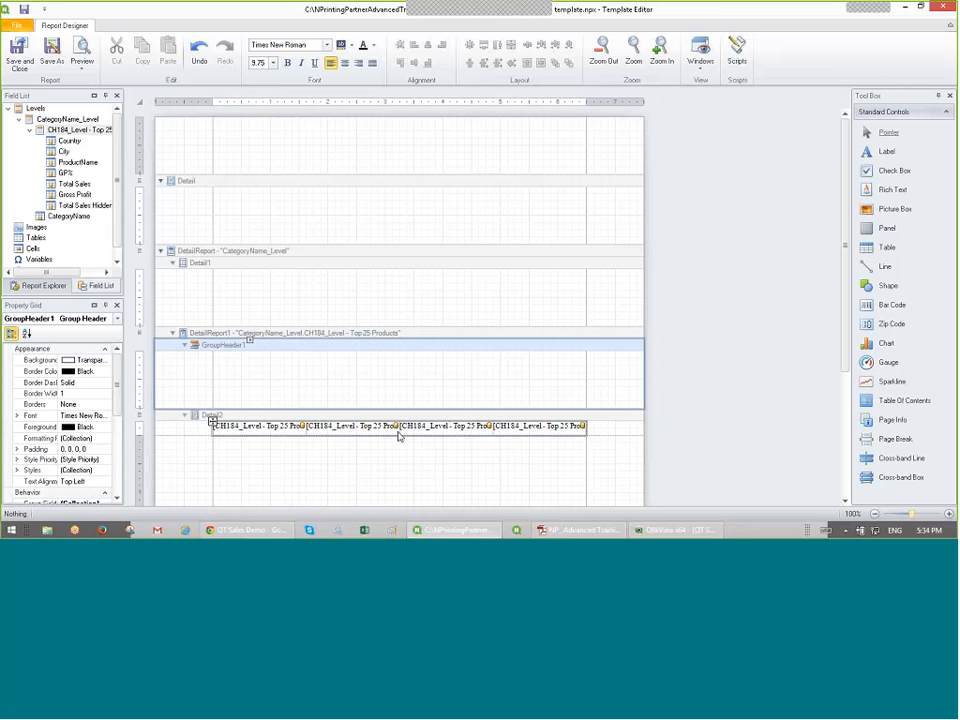
{"action": "left_click", "coordinate": [306, 432]}
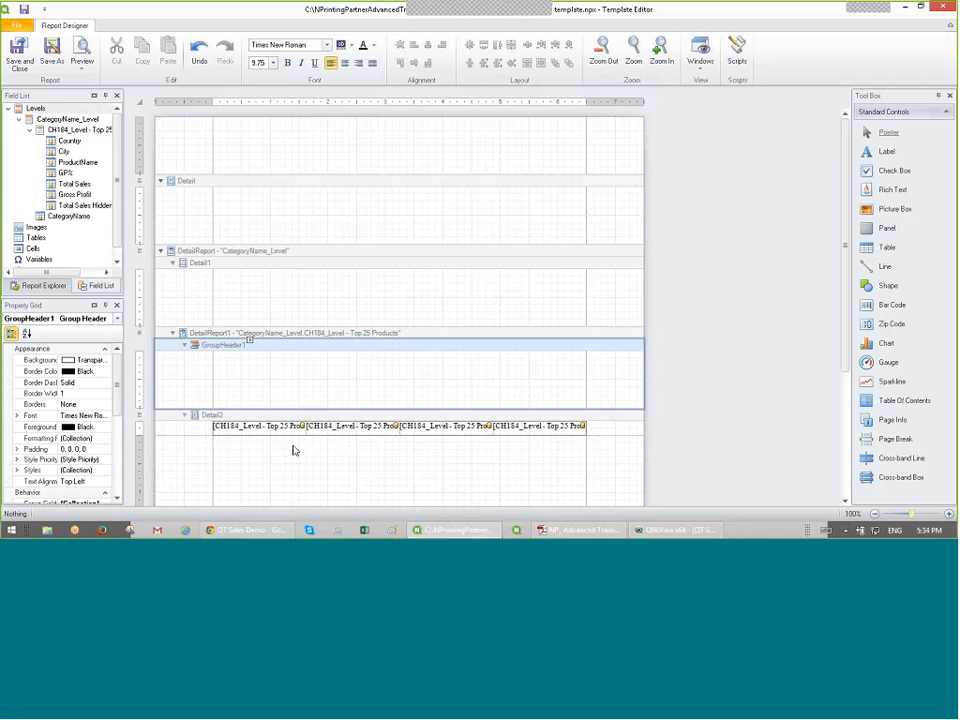
{"action": "left_click", "coordinate": [254, 438]}
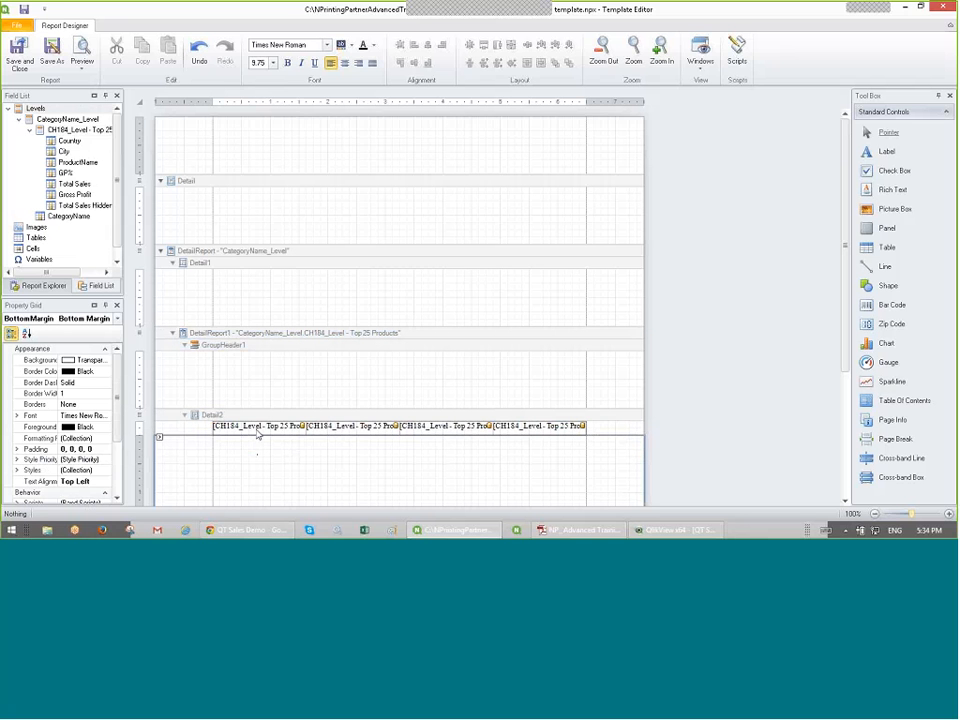
Step: Insert a group footer band below the Detail2 band of the Top 25 Products detail report
{"action": "right_click", "coordinate": [259, 416]}
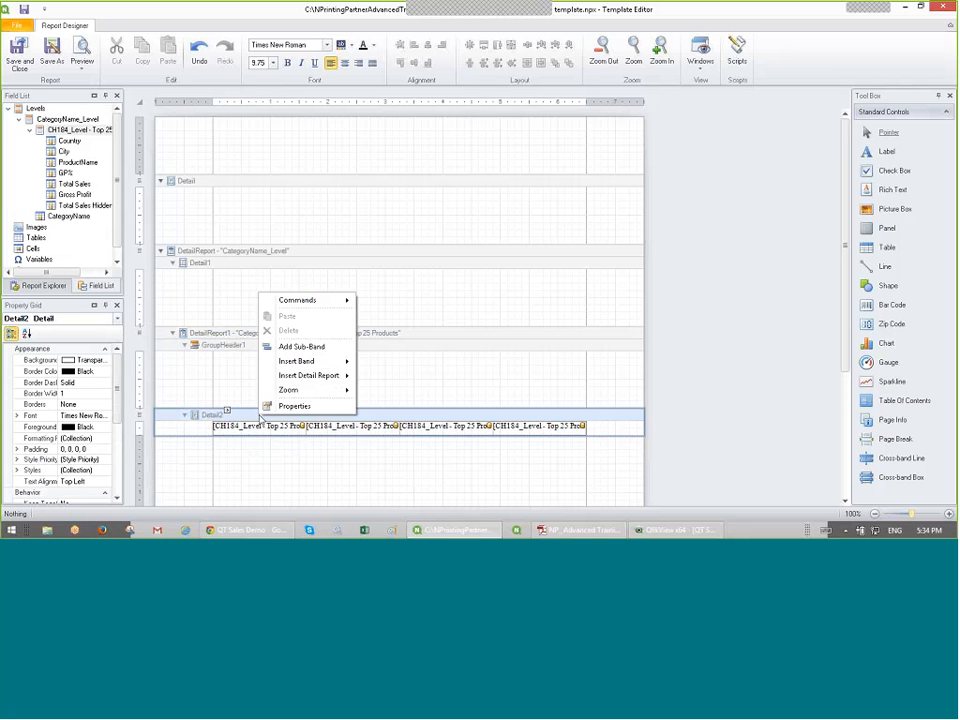
{"action": "mouse_move", "coordinate": [336, 380]}
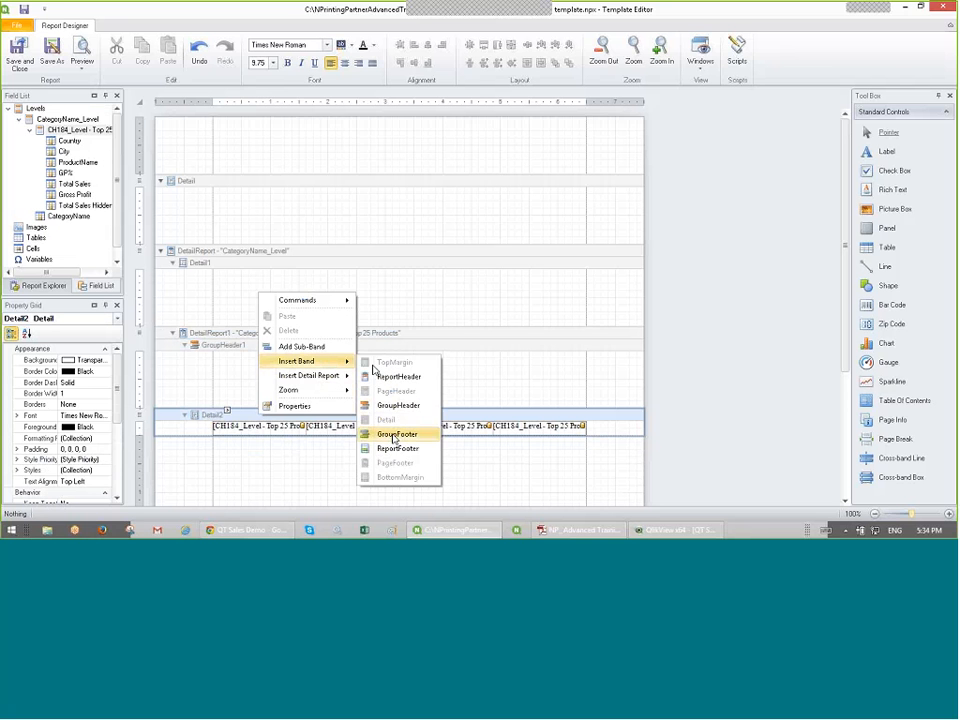
{"action": "left_click", "coordinate": [394, 434]}
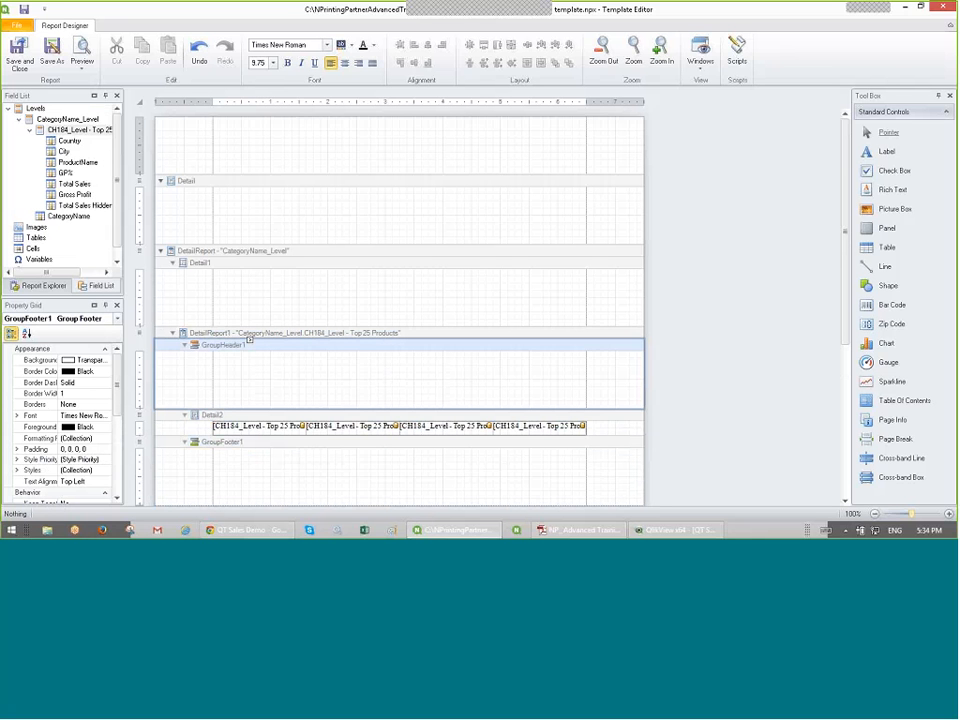
{"action": "left_click", "coordinate": [272, 435]}
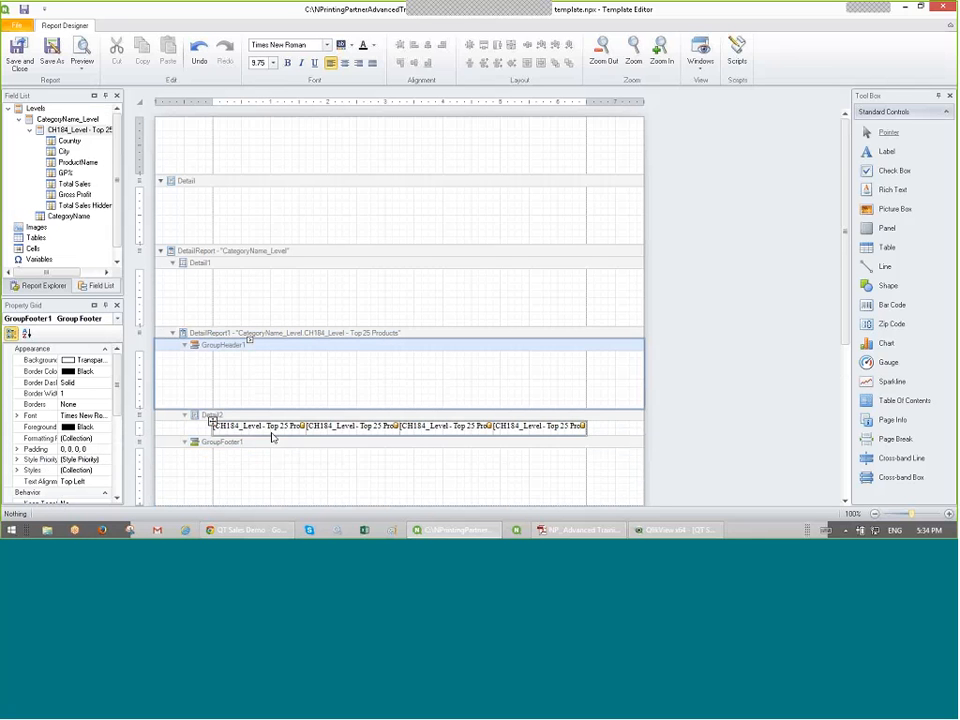
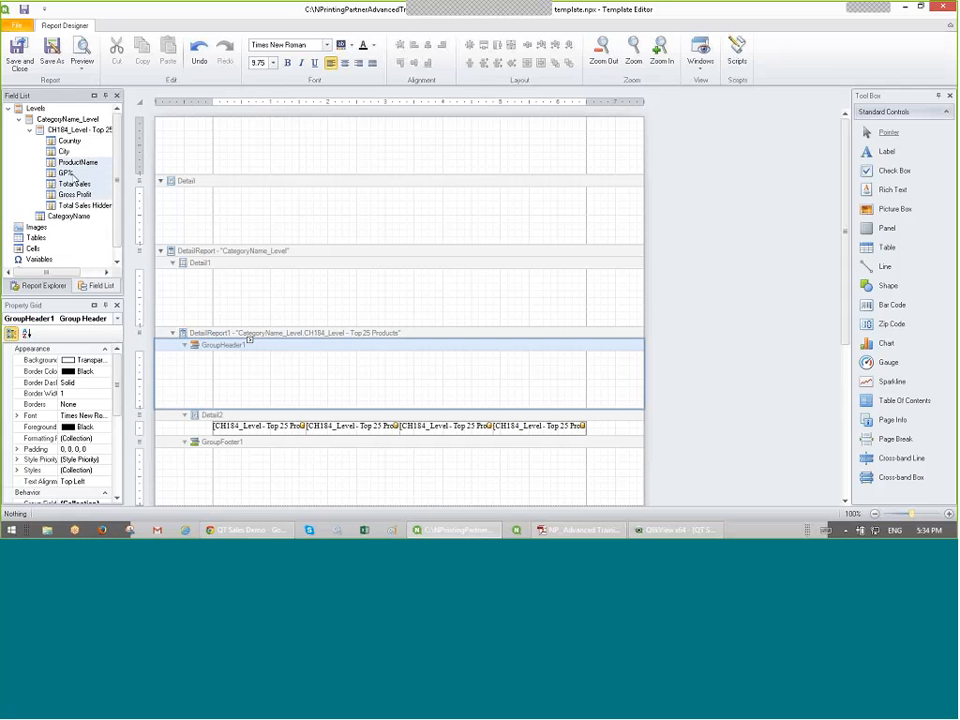
Step: Add column captions for ProductName, GP%, Total Sales and Gross Profit to the group header band and shrink the band to fit them
{"action": "left_click_drag", "start_coordinate": [72, 175], "coordinate": [238, 363]}
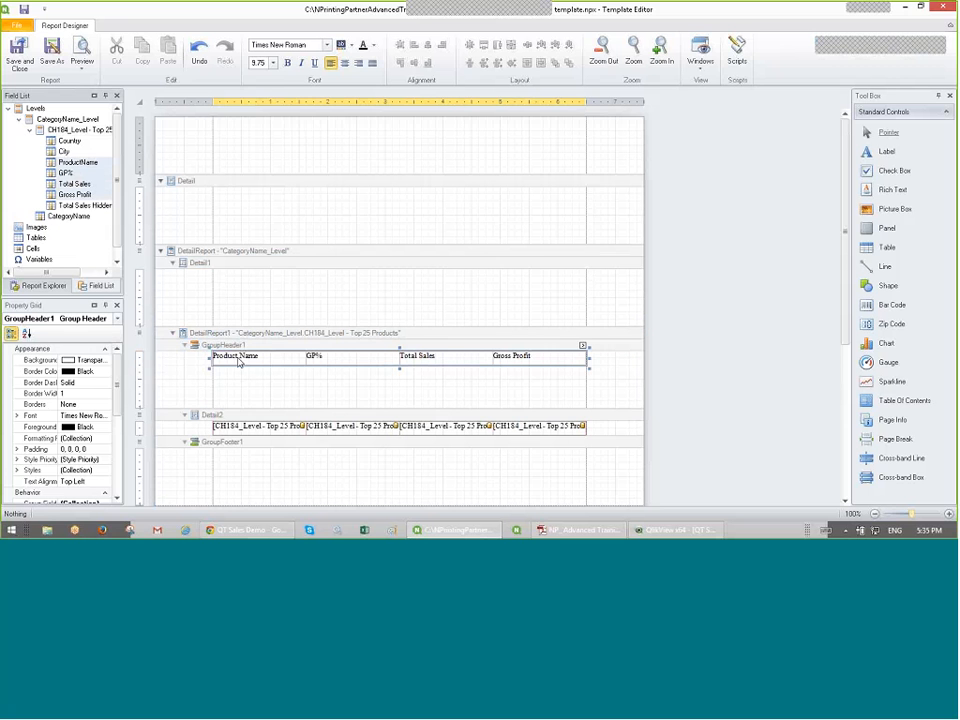
{"action": "left_click", "coordinate": [266, 386]}
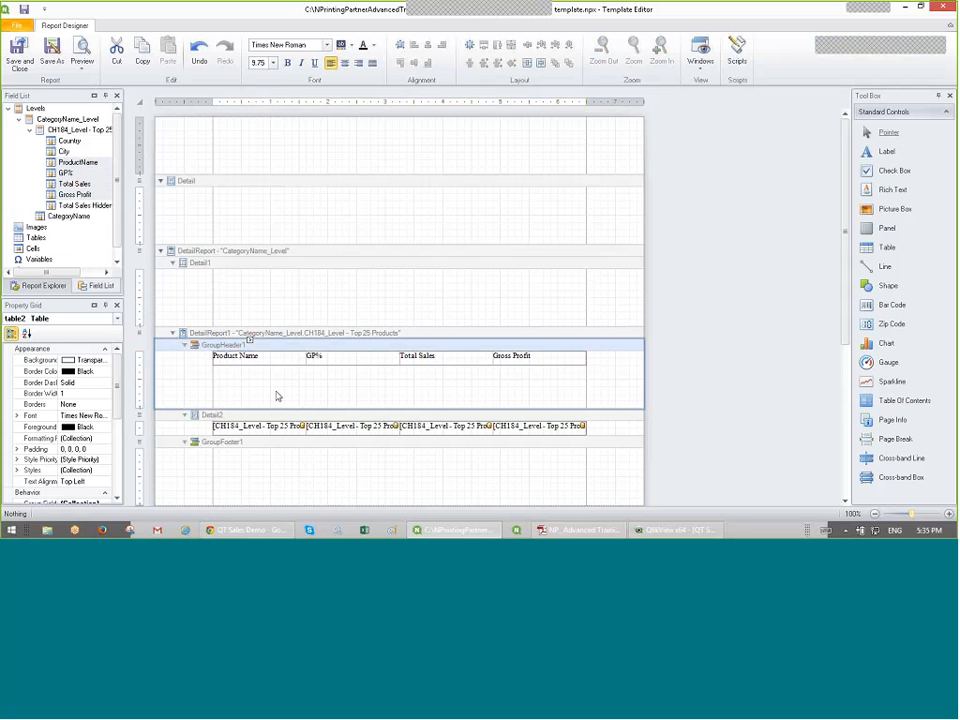
{"action": "left_click_drag", "start_coordinate": [293, 407], "coordinate": [298, 367]}
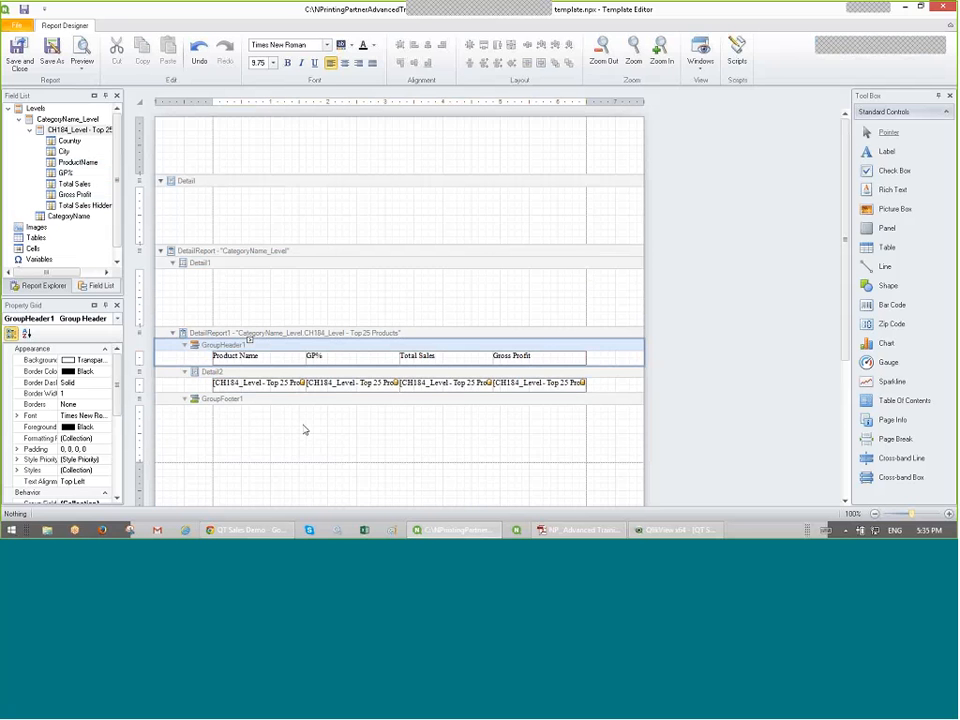
{"action": "left_click", "coordinate": [306, 424]}
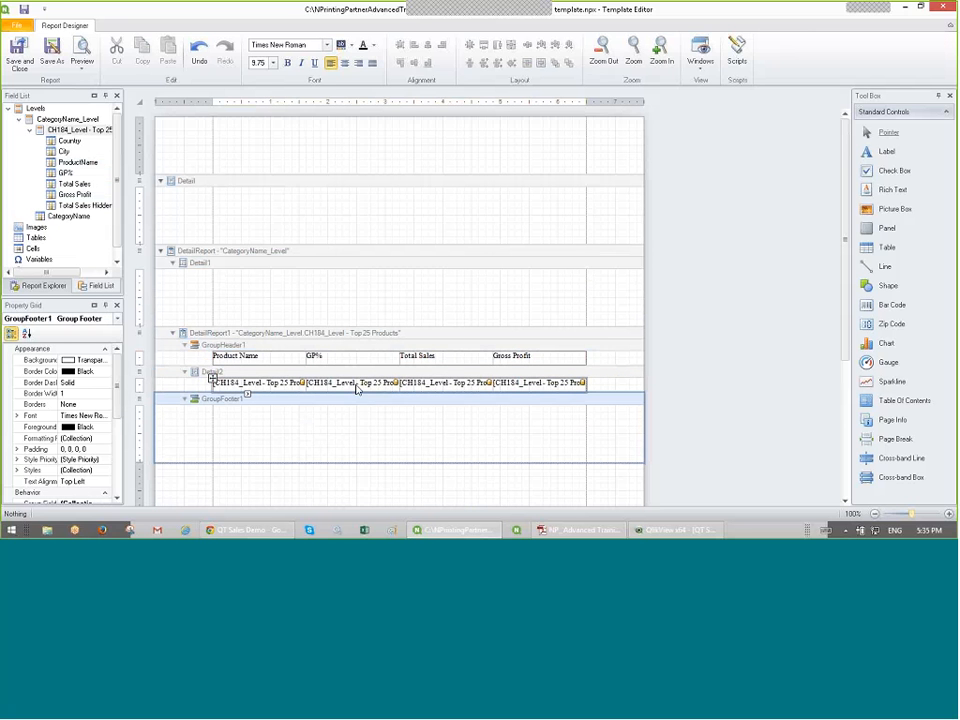
{"action": "left_click", "coordinate": [392, 299]}
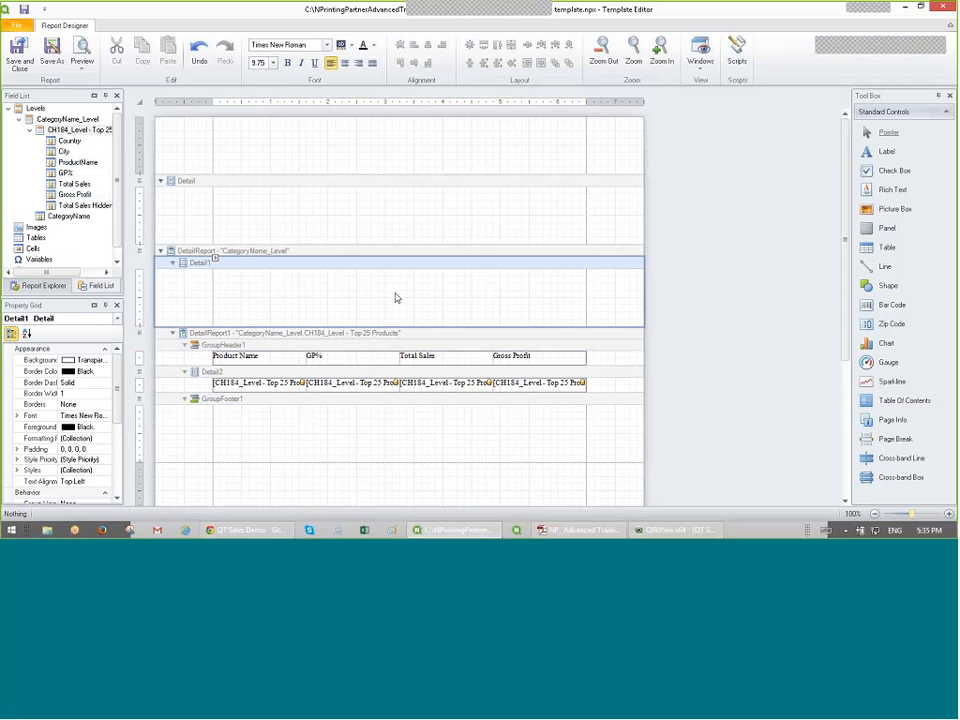
{"action": "left_click", "coordinate": [735, 297]}
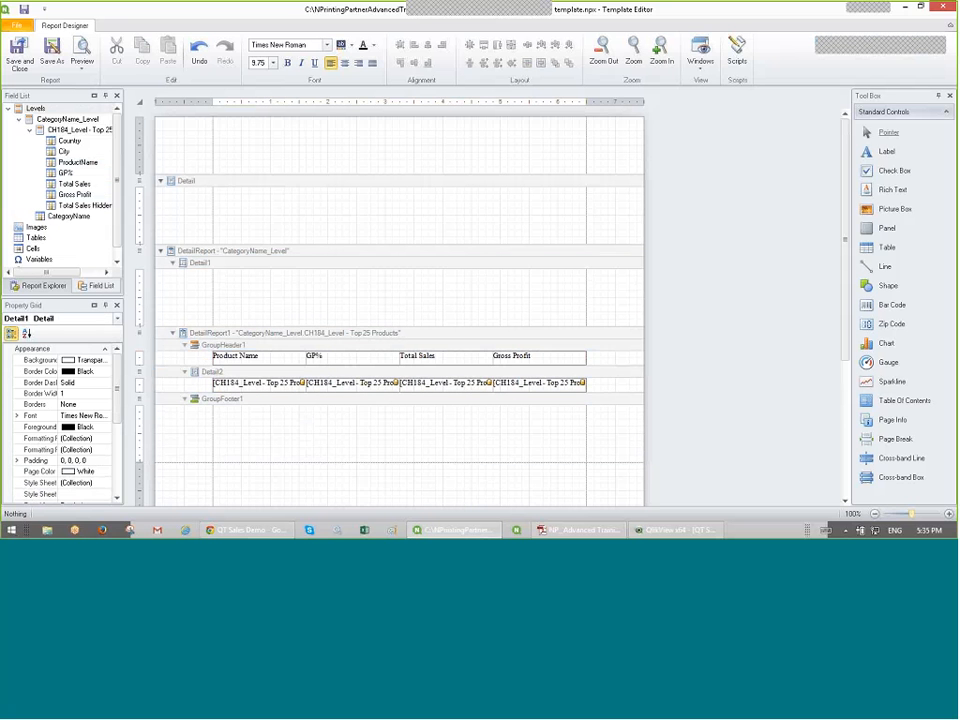
Step: Set the font of both the group header captions and the Detail2 row to Arial, size 10
{"action": "left_click_drag", "start_coordinate": [186, 225], "coordinate": [613, 478]}
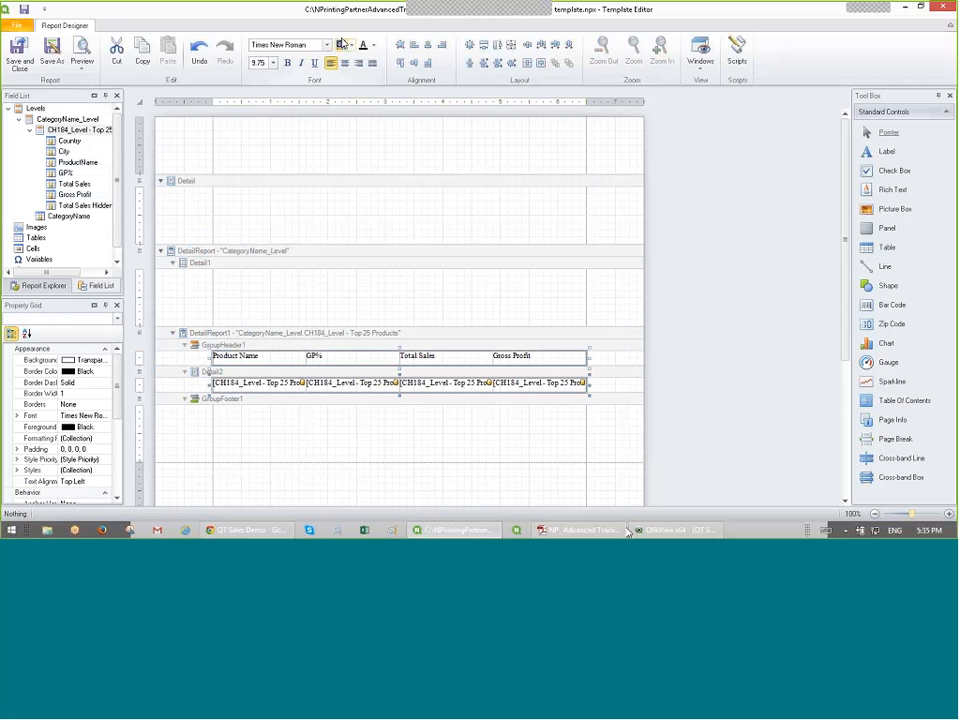
{"action": "left_click", "coordinate": [327, 45]}
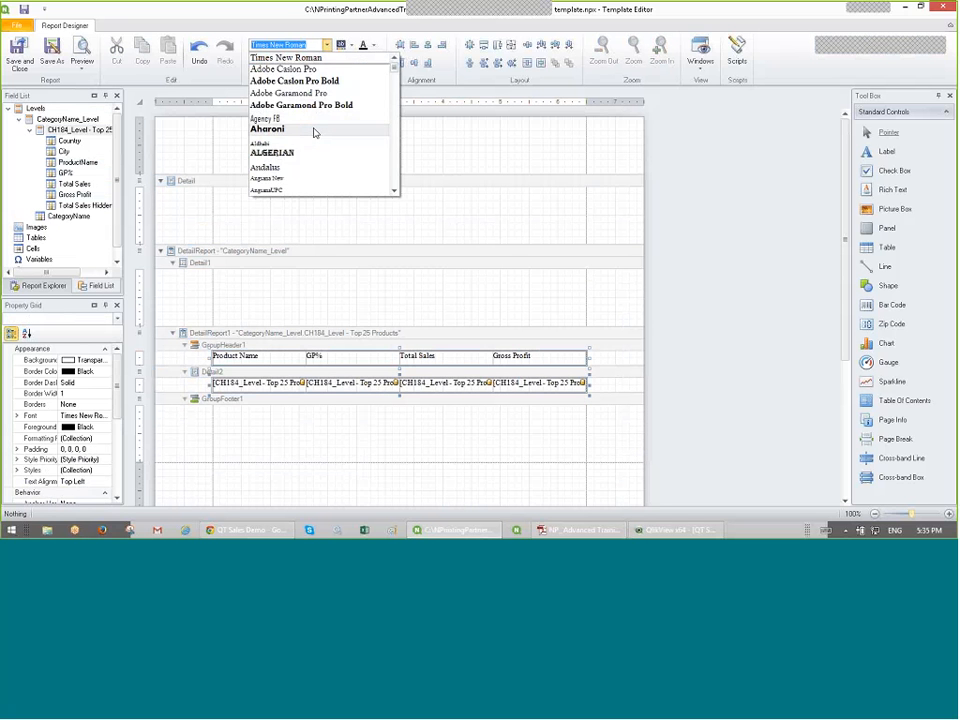
{"action": "scroll", "coordinate": [310, 122], "scroll_direction": "down", "scroll_amount": 3}
{"action": "left_click", "coordinate": [300, 119]}
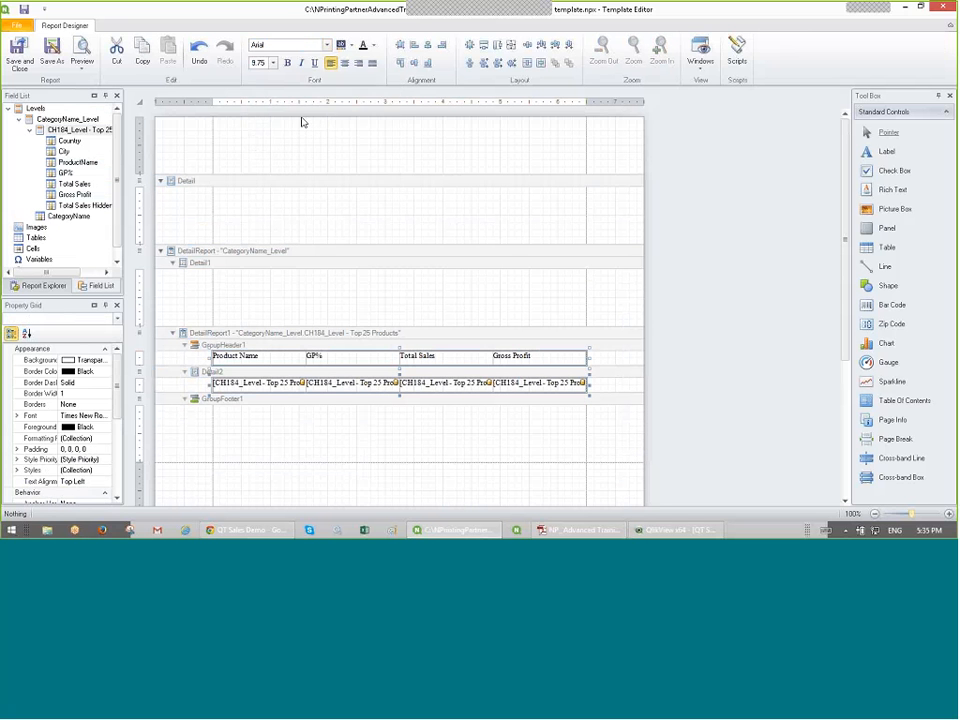
{"action": "left_click", "coordinate": [273, 63]}
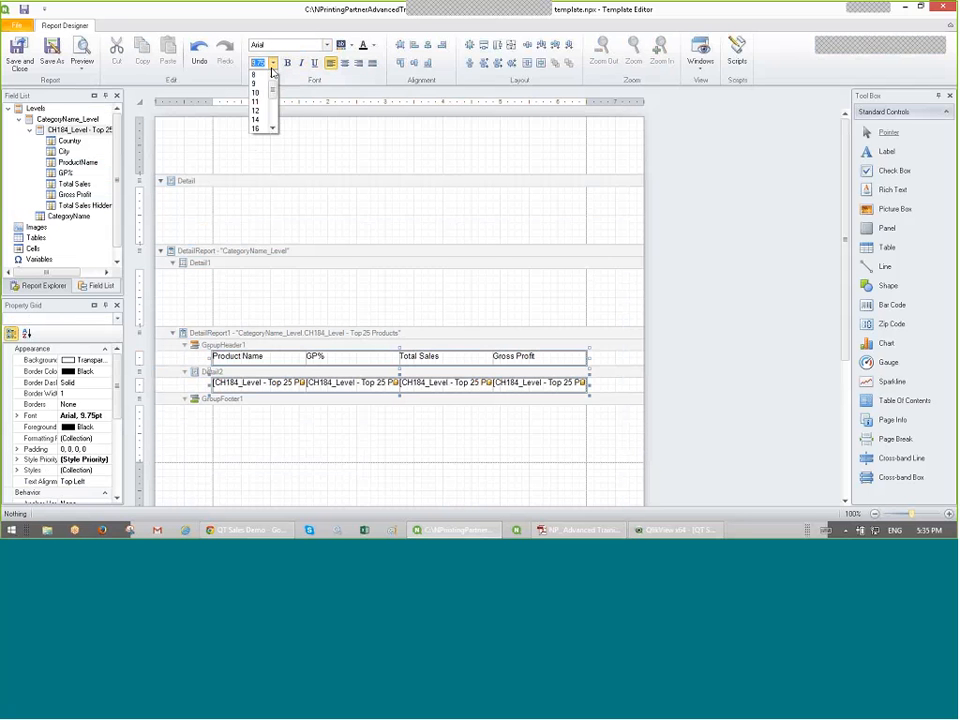
{"action": "left_click", "coordinate": [261, 93]}
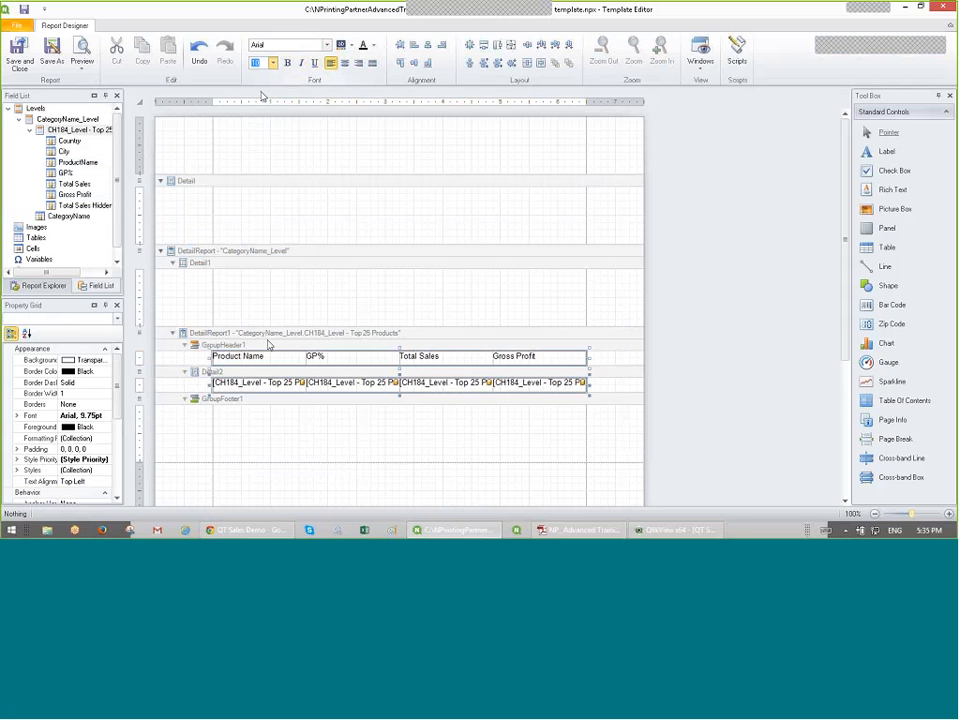
Step: Format the whole group header caption table as 12 pt, bold and centred
{"action": "left_click", "coordinate": [212, 349]}
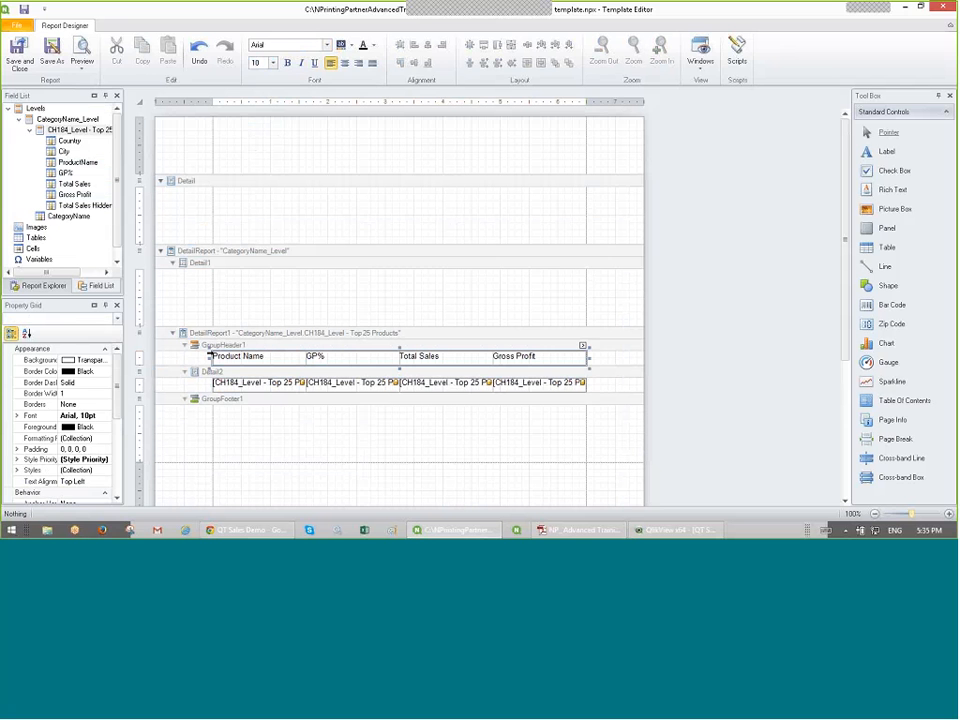
{"action": "left_click", "coordinate": [212, 352]}
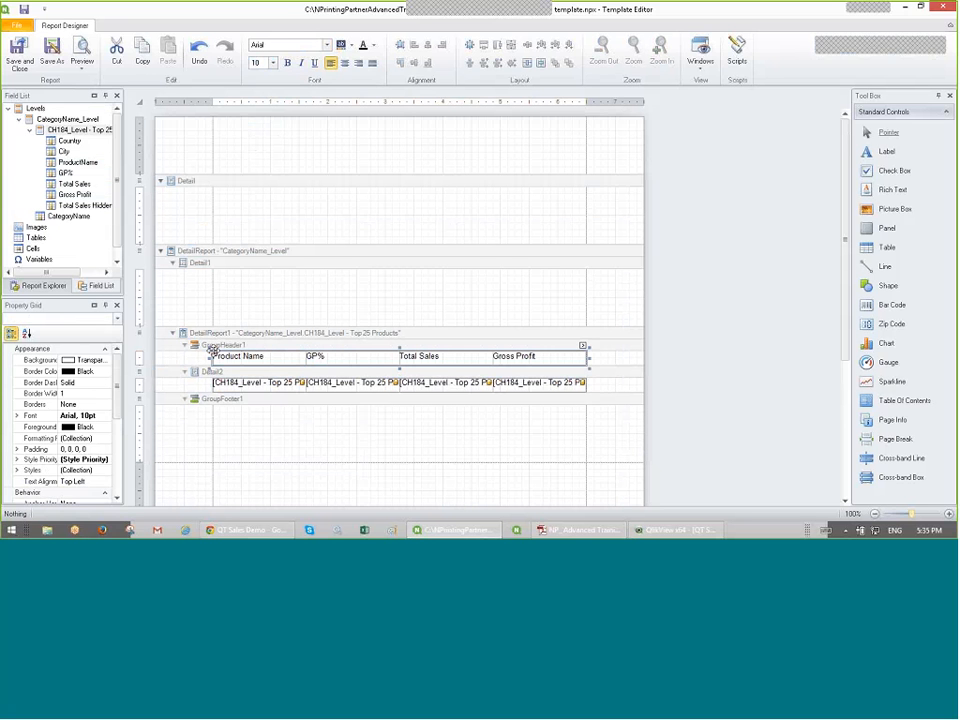
{"action": "left_click", "coordinate": [274, 63]}
{"action": "left_click", "coordinate": [261, 112]}
{"action": "left_click", "coordinate": [286, 63]}
{"action": "left_click", "coordinate": [344, 63]}
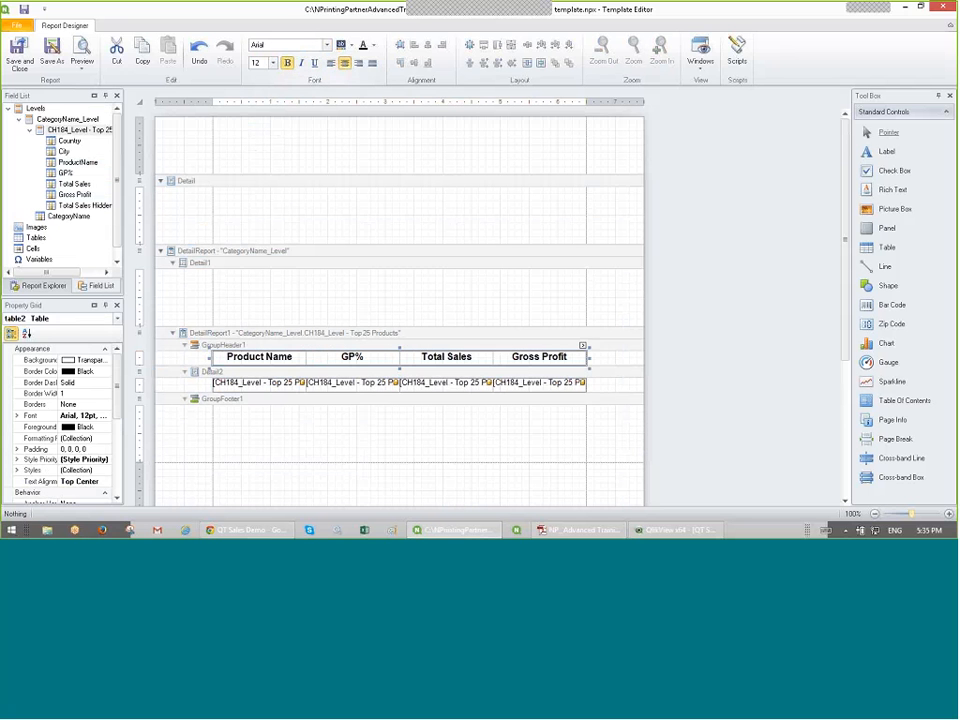
{"action": "left_click", "coordinate": [704, 311]}
Step: Give the whole group header caption table the ActiveCaption system colour as its background
{"action": "scroll", "coordinate": [704, 311], "scroll_direction": "down", "scroll_amount": 3}
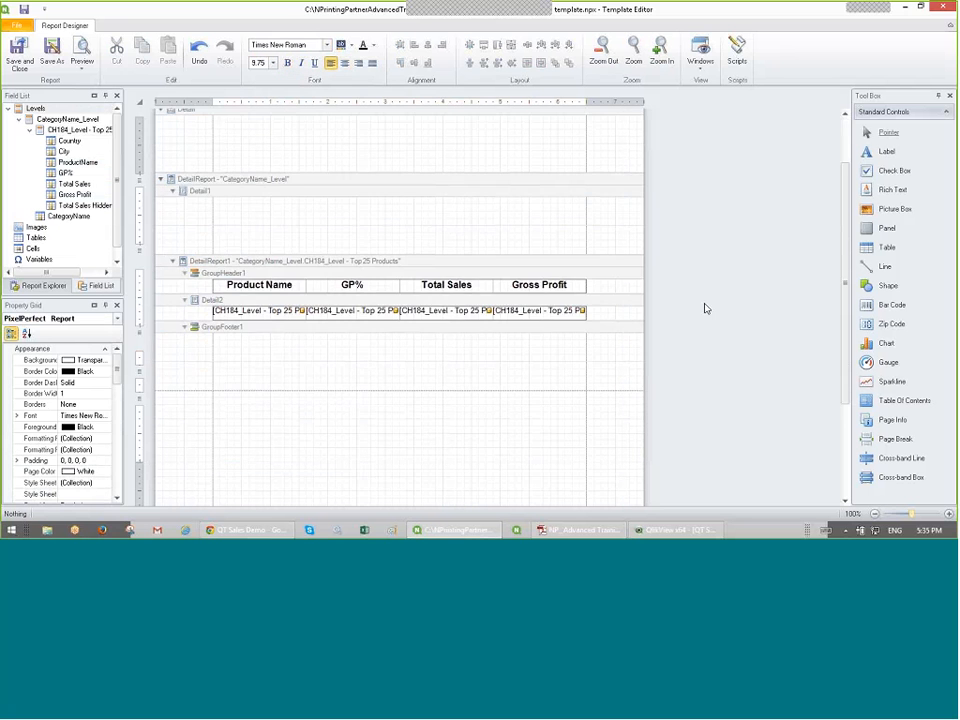
{"action": "left_click", "coordinate": [249, 284]}
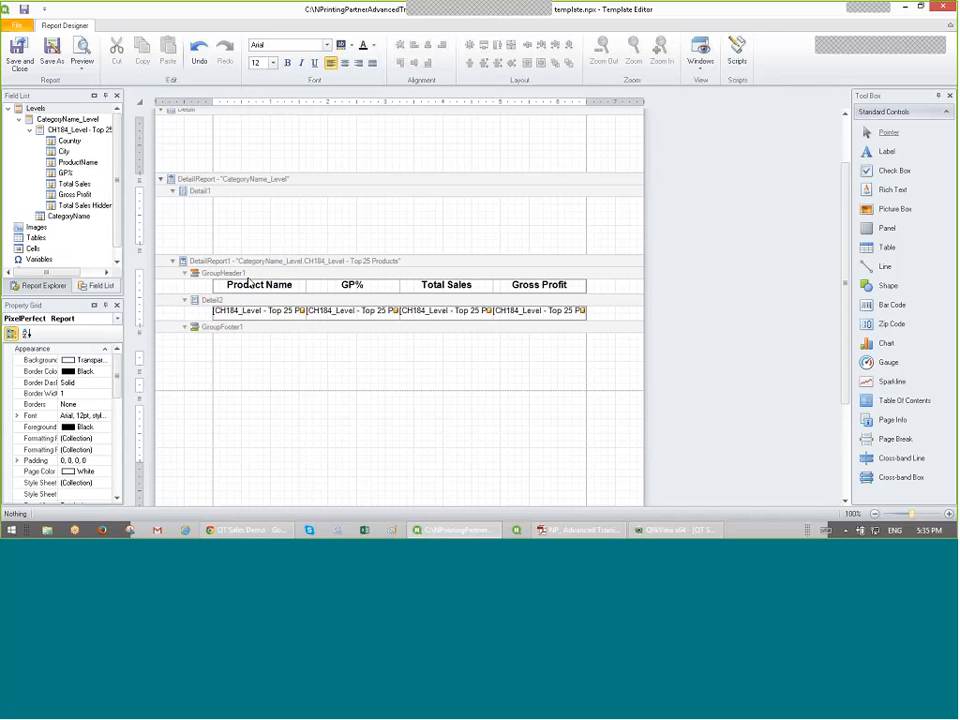
{"action": "left_click", "coordinate": [249, 284]}
{"action": "left_click", "coordinate": [255, 284]}
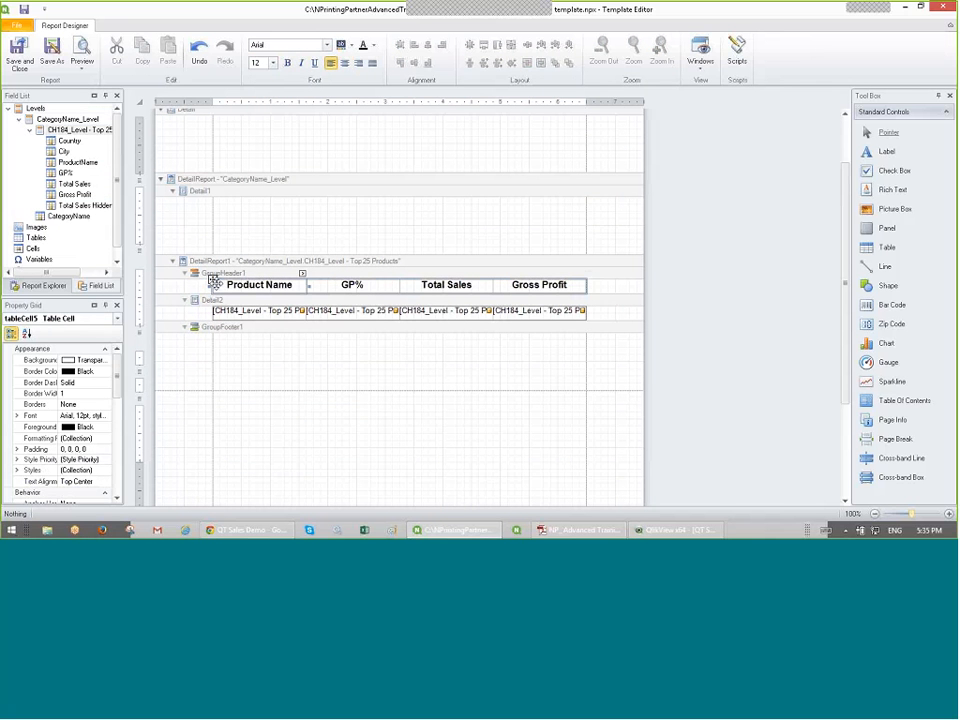
{"action": "left_click", "coordinate": [216, 296]}
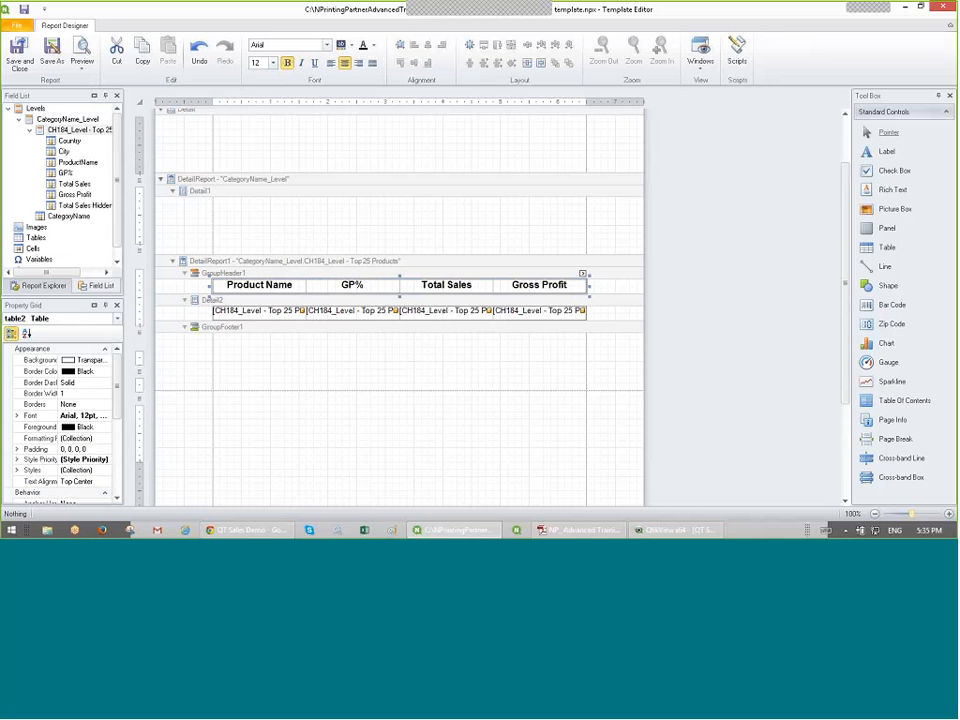
{"action": "left_click", "coordinate": [106, 360]}
{"action": "left_click", "coordinate": [129, 373]}
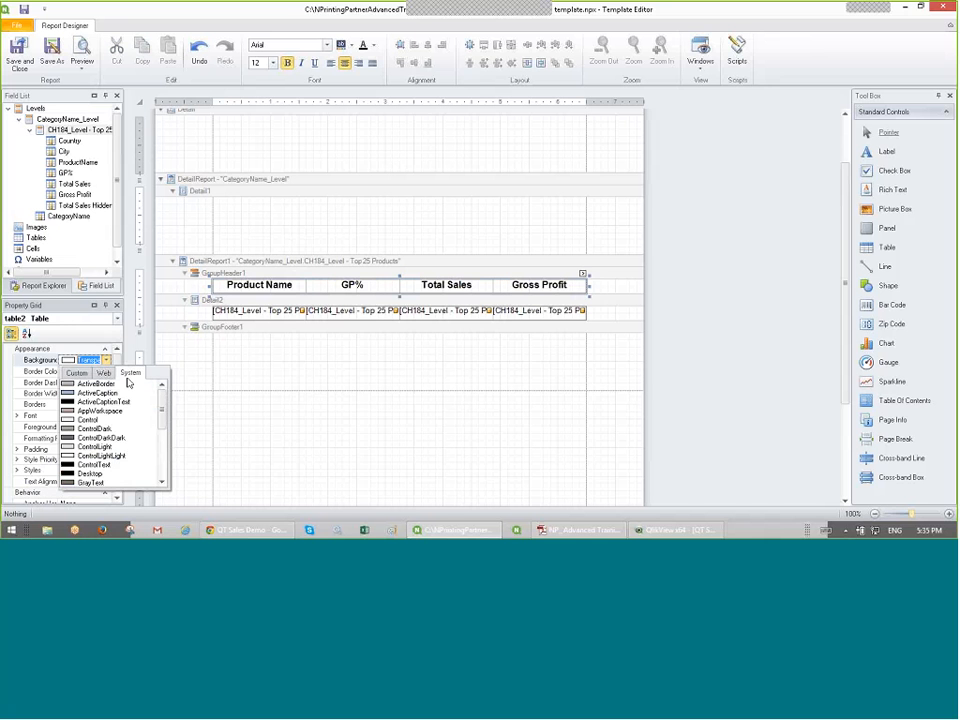
{"action": "left_click", "coordinate": [100, 392]}
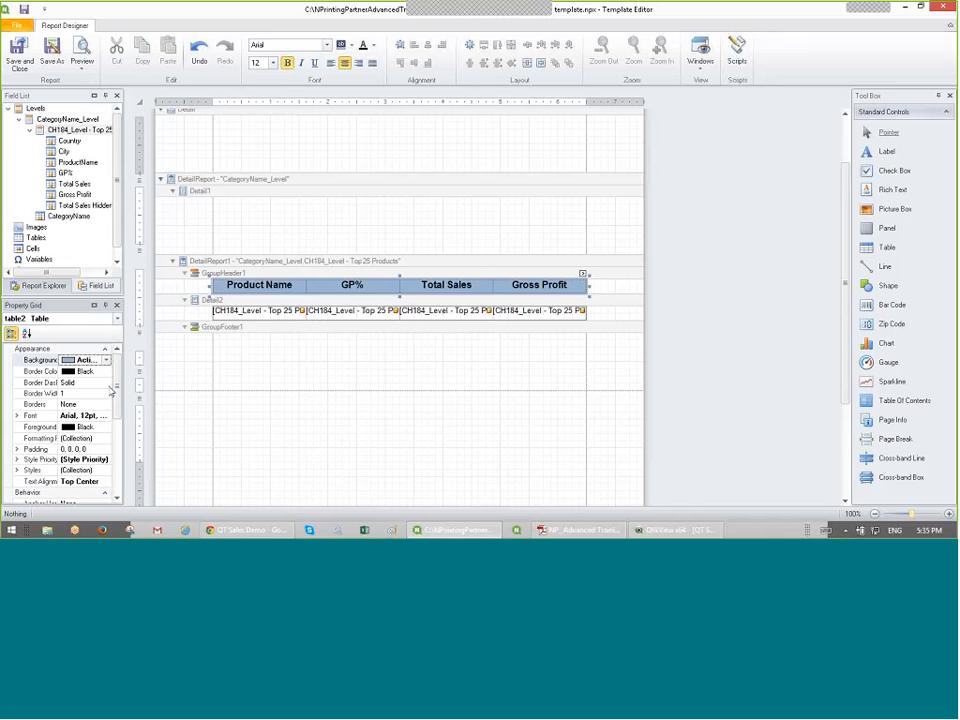
Step: Apply borders on all sides of the cells in the group header caption table
{"action": "left_click", "coordinate": [77, 405]}
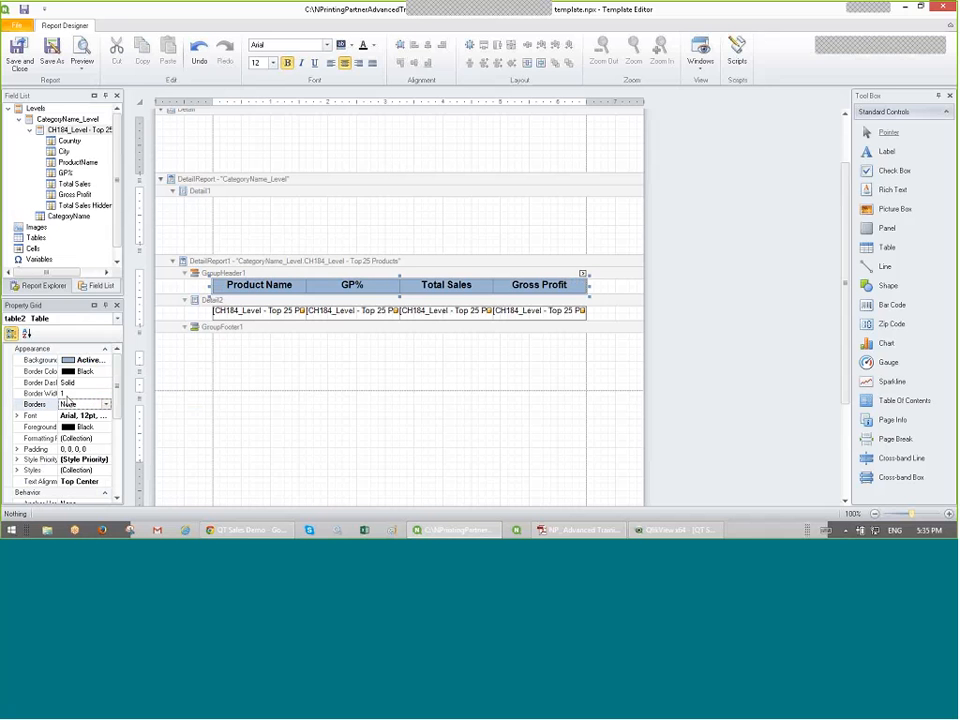
{"action": "left_click_drag", "start_coordinate": [125, 287], "coordinate": [186, 293]}
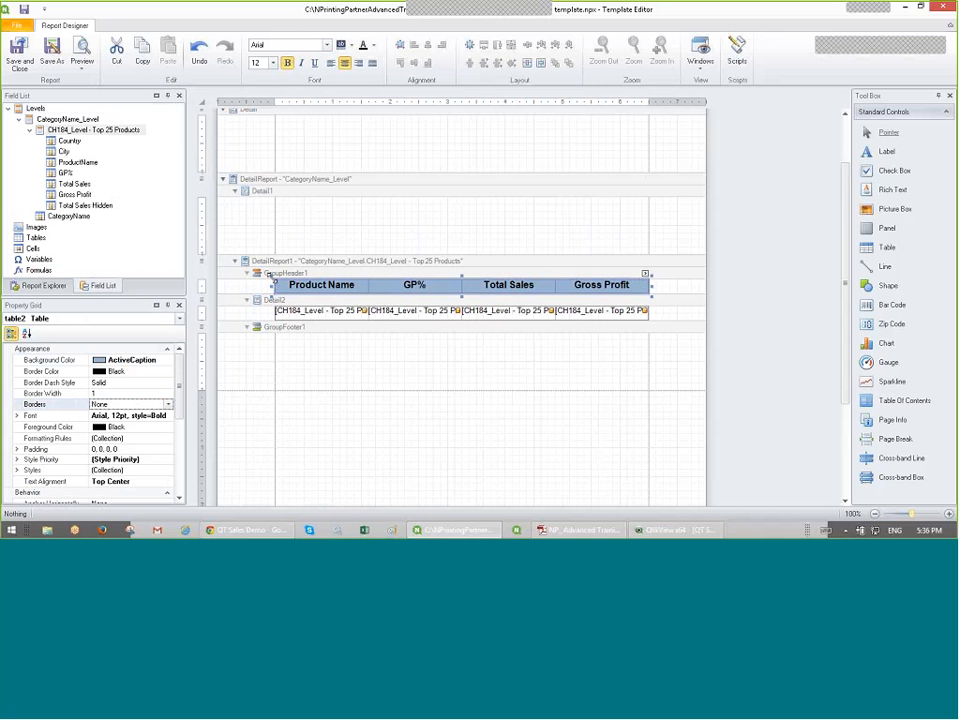
{"action": "left_click", "coordinate": [148, 405]}
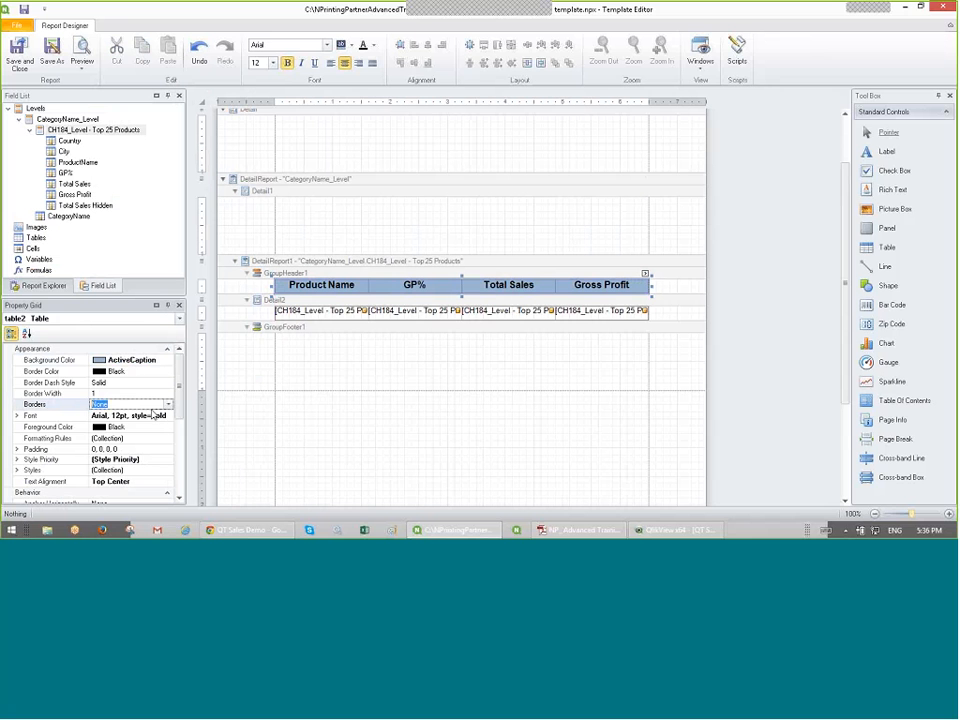
{"action": "left_click", "coordinate": [169, 405]}
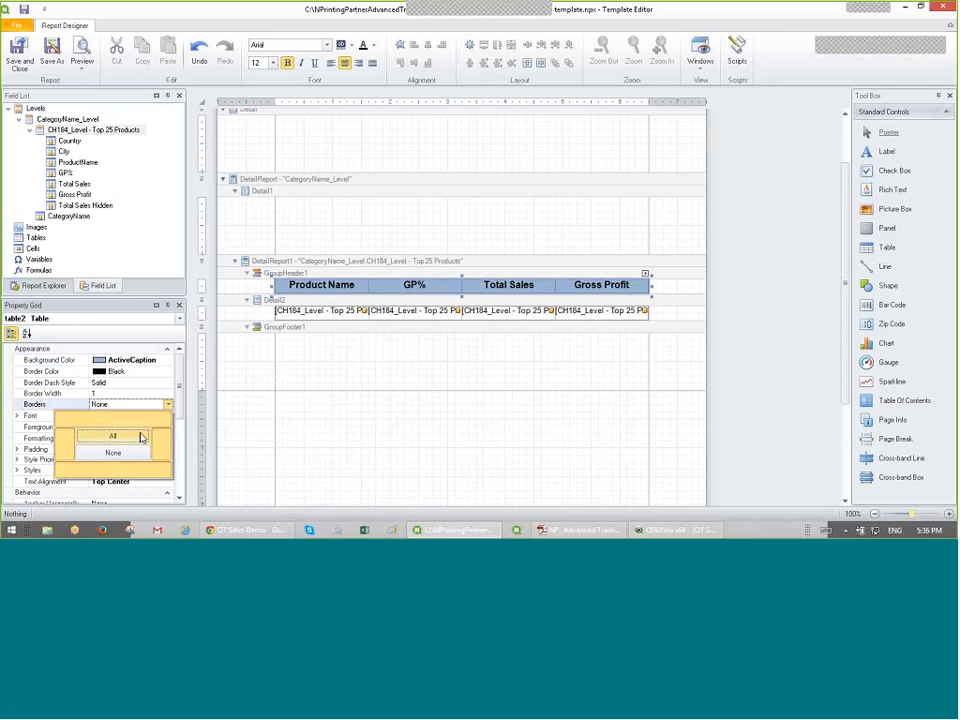
{"action": "left_click", "coordinate": [141, 437]}
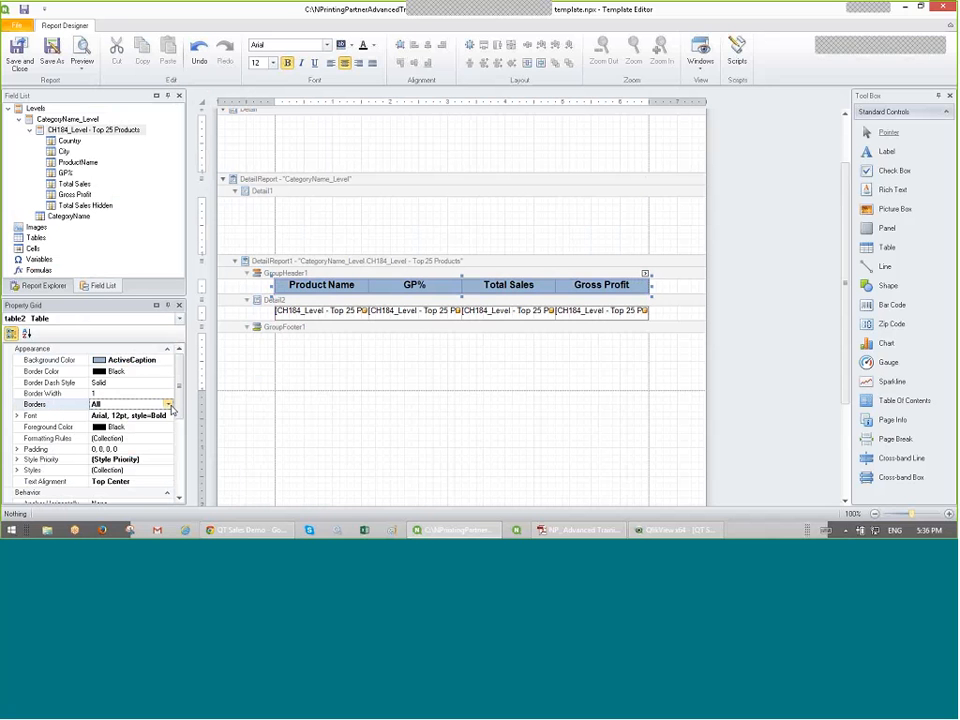
Step: Set the border width of the group header caption table to 2
{"action": "left_click", "coordinate": [160, 393]}
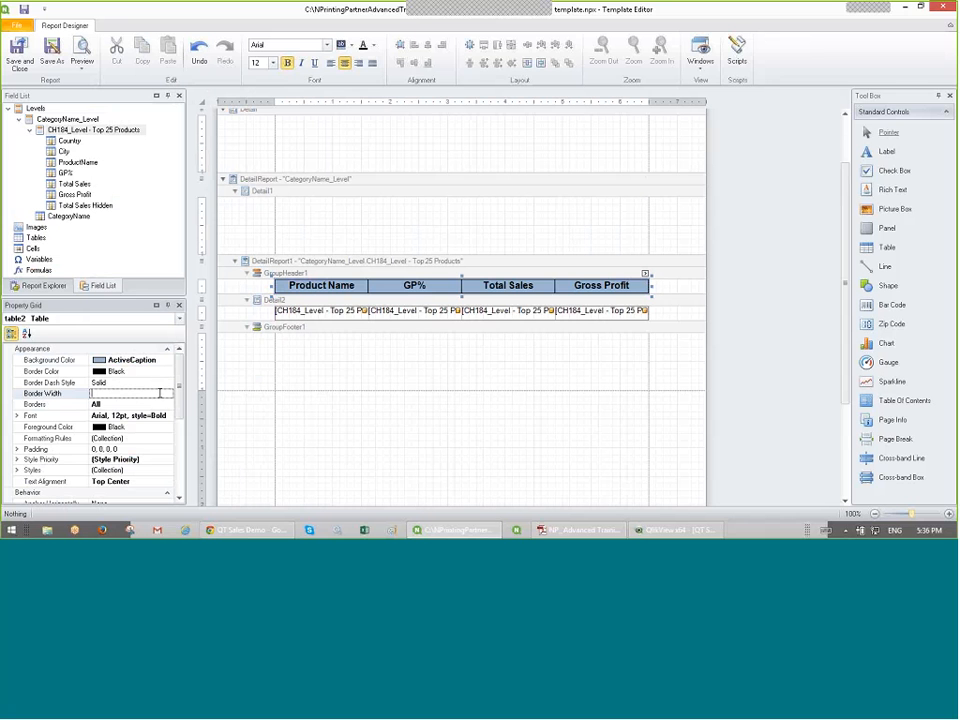
{"action": "type", "text": "2"}
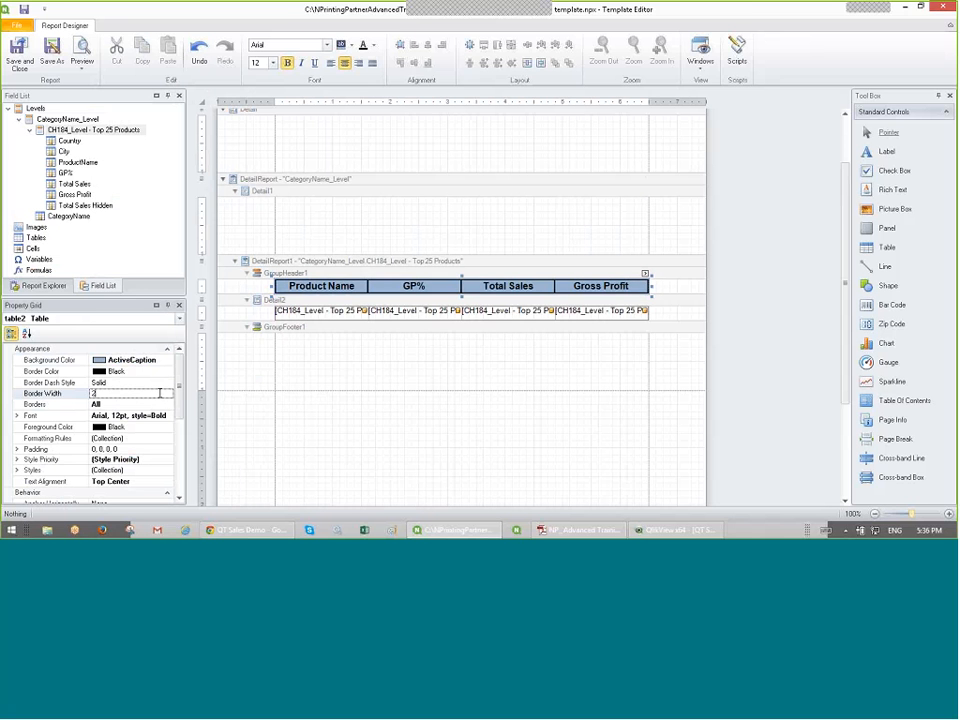
{"action": "left_click", "coordinate": [728, 320]}
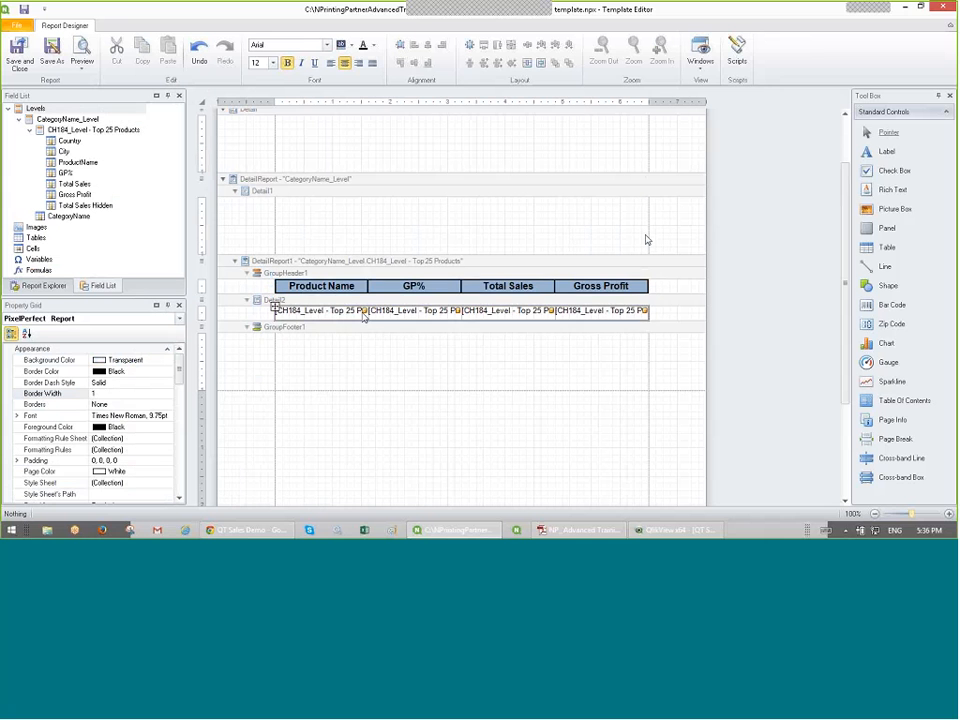
Step: Set the border width of the group header caption table to 1
{"action": "left_click", "coordinate": [500, 294]}
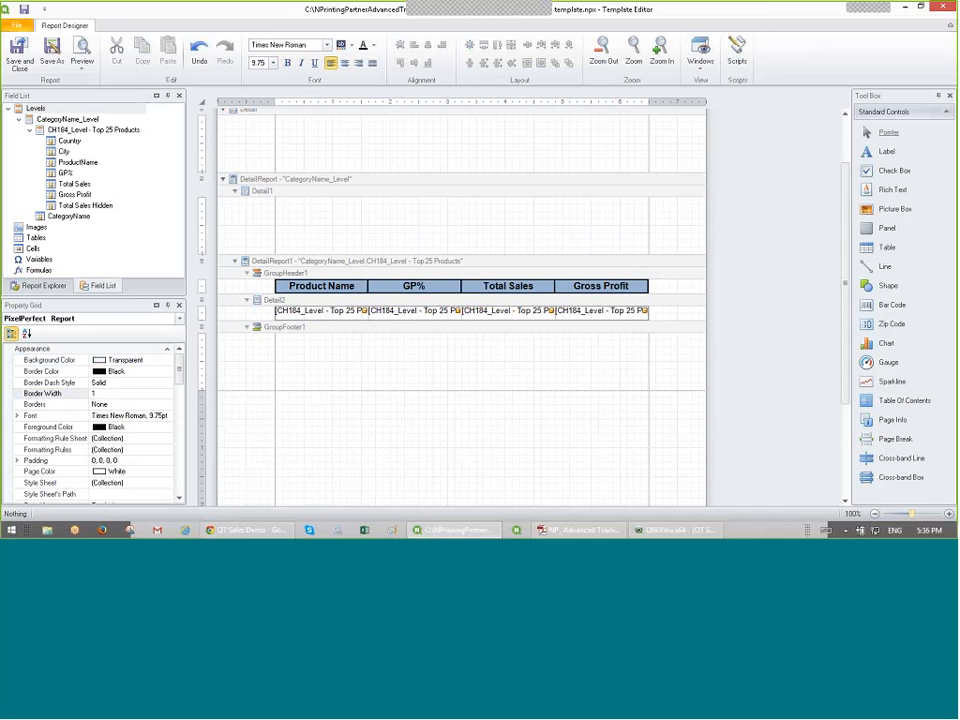
{"action": "left_click", "coordinate": [152, 394]}
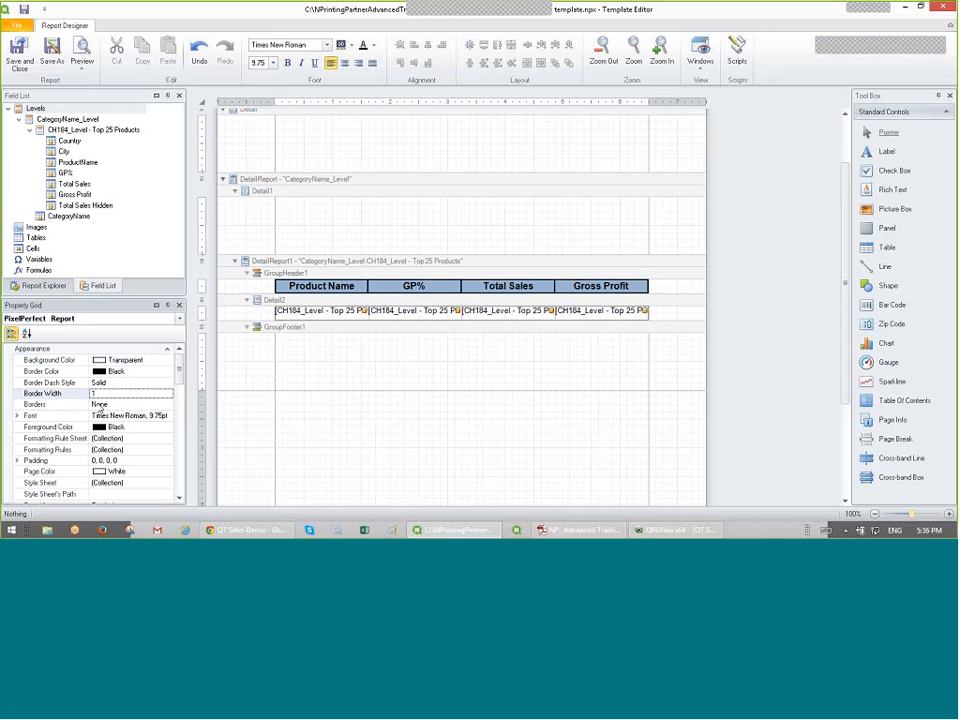
{"action": "left_click", "coordinate": [274, 281]}
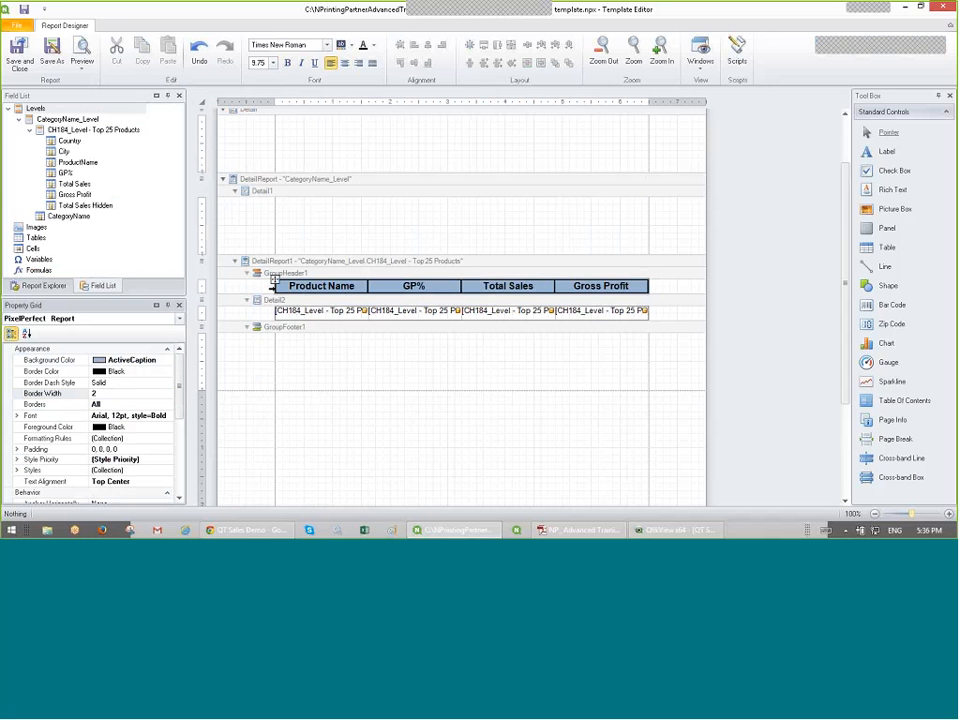
{"action": "left_click", "coordinate": [137, 394]}
{"action": "key", "text": "BackSpace"}
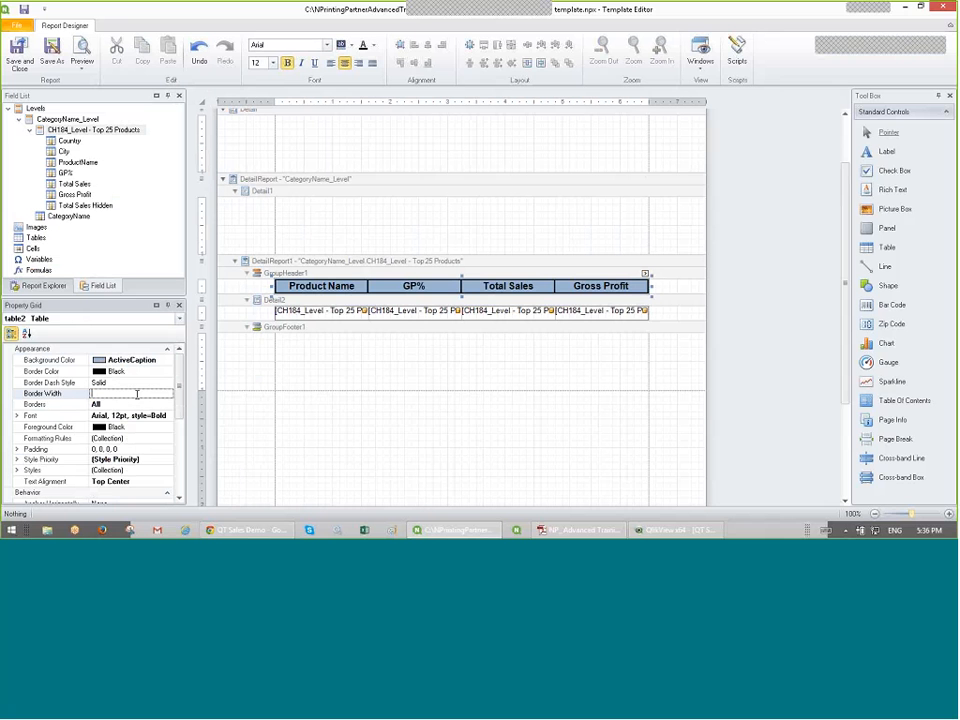
{"action": "type", "text": "1"}
{"action": "key", "text": "Return"}
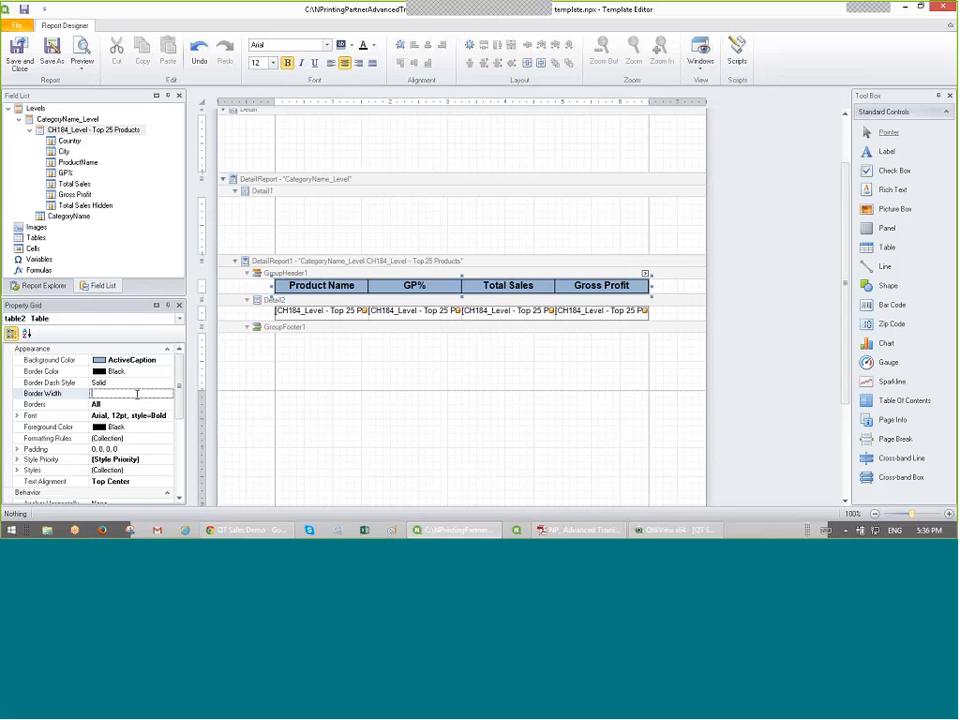
{"action": "left_click", "coordinate": [607, 361]}
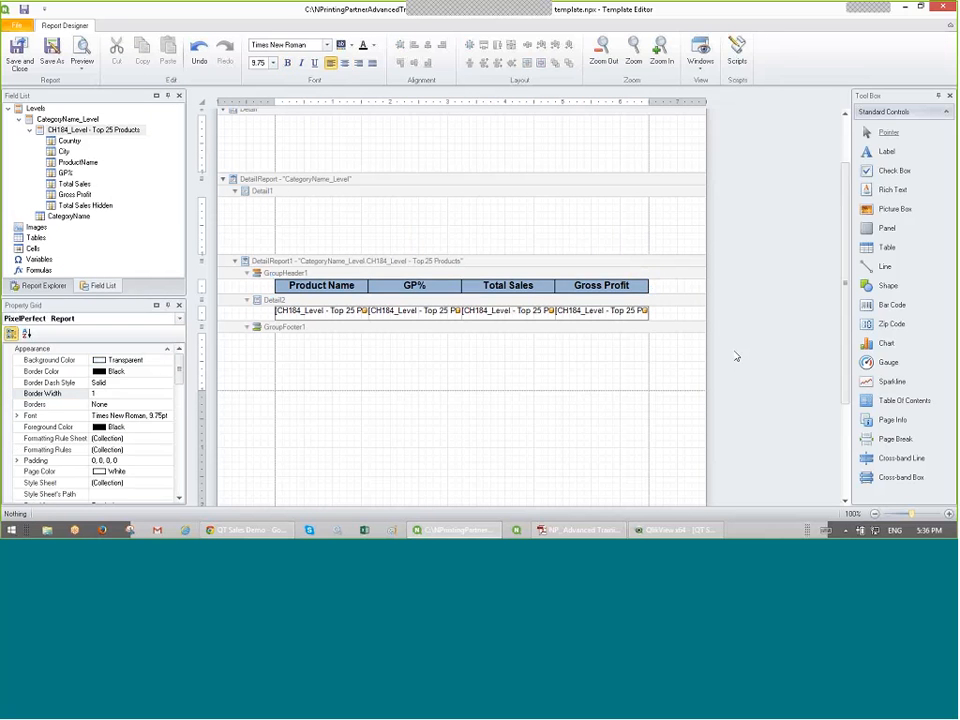
Step: Apply left, right and bottom borders to the whole table in the Detail2 band, leaving out the top border
{"action": "left_click", "coordinate": [318, 313]}
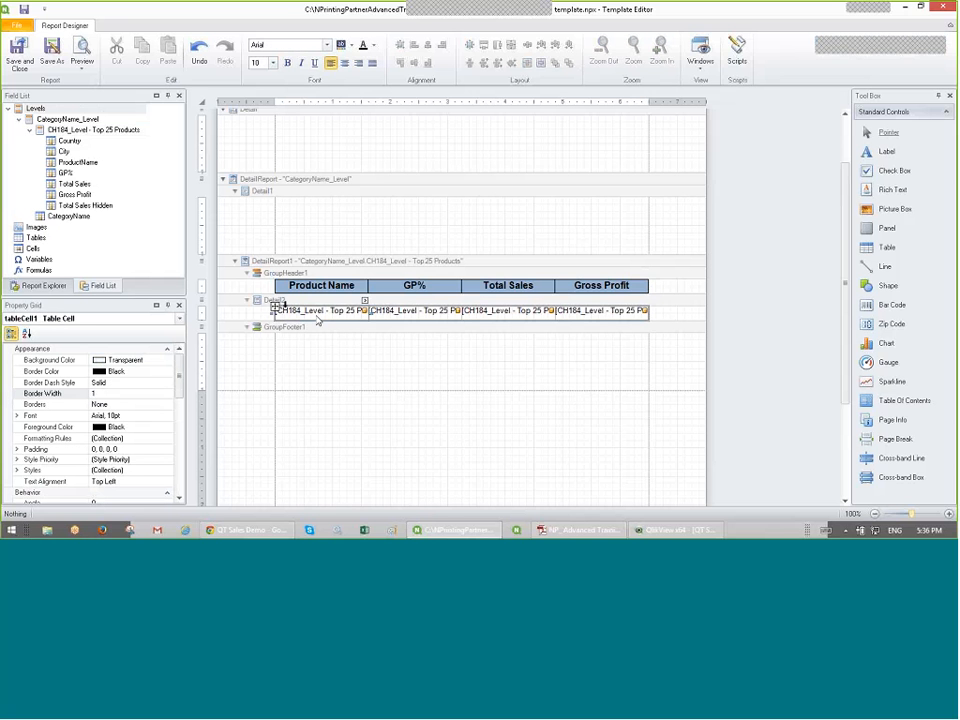
{"action": "left_click", "coordinate": [272, 310]}
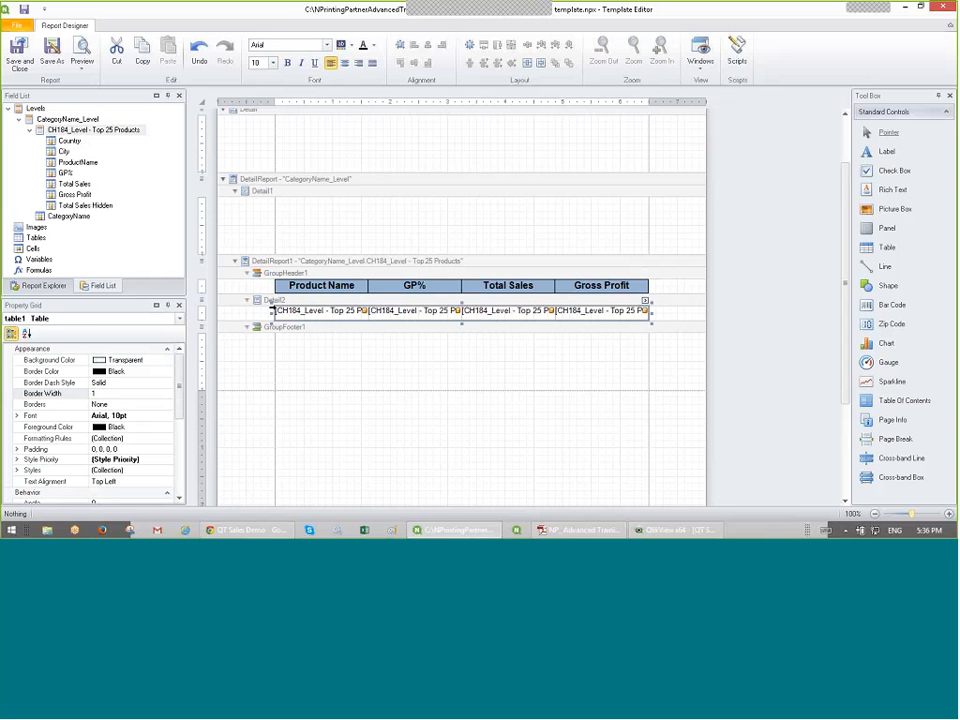
{"action": "left_click", "coordinate": [130, 403]}
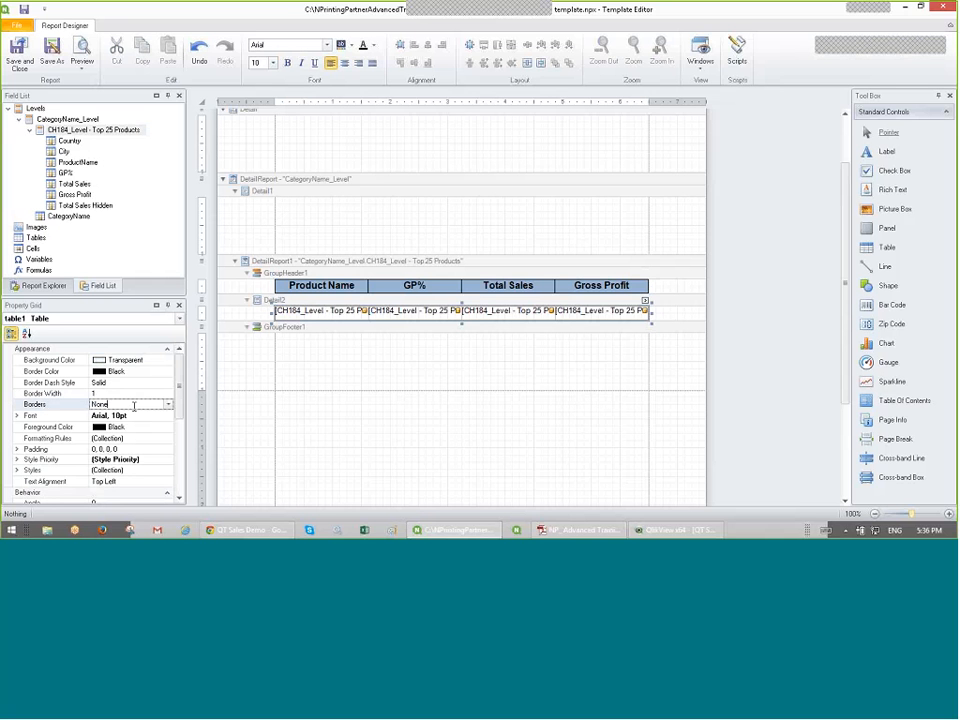
{"action": "left_click", "coordinate": [169, 405]}
{"action": "left_click", "coordinate": [66, 449]}
{"action": "left_click", "coordinate": [140, 467]}
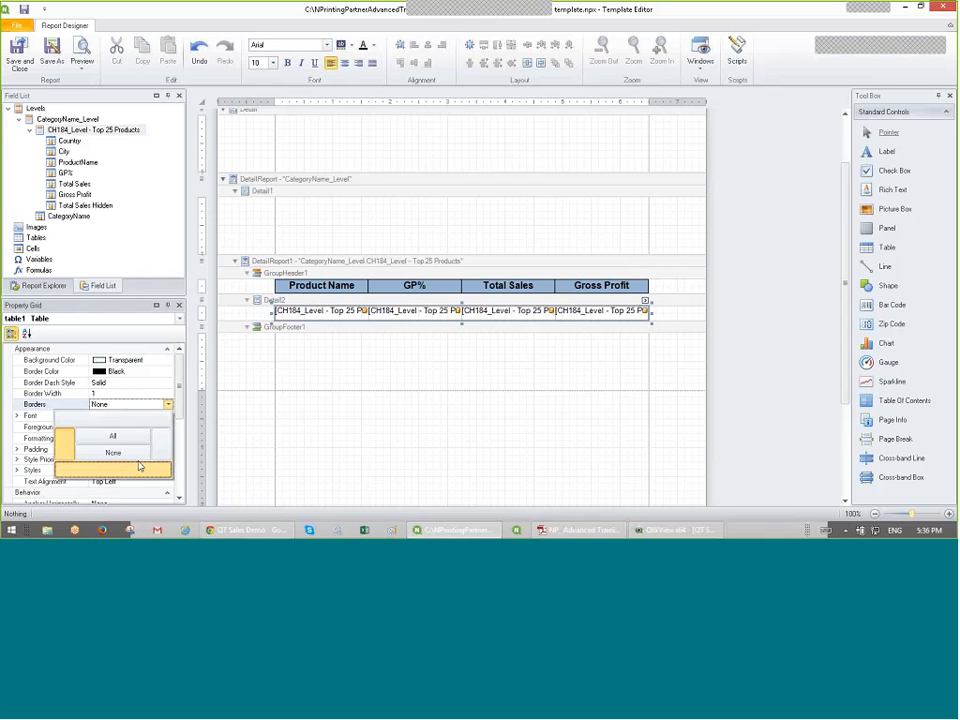
{"action": "left_click", "coordinate": [162, 445]}
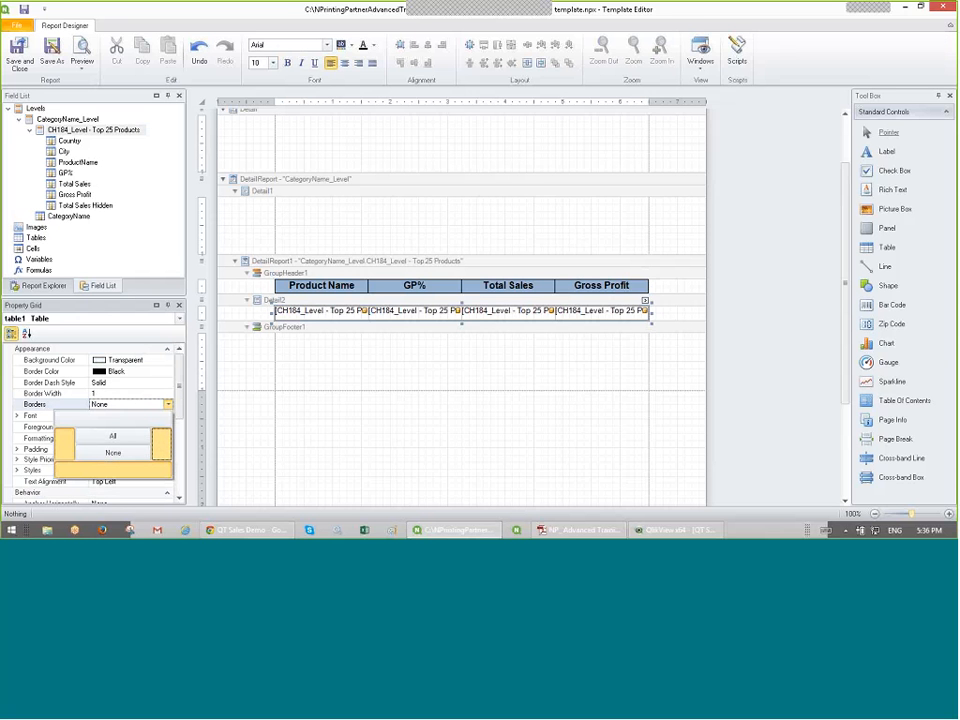
{"action": "left_click", "coordinate": [168, 405]}
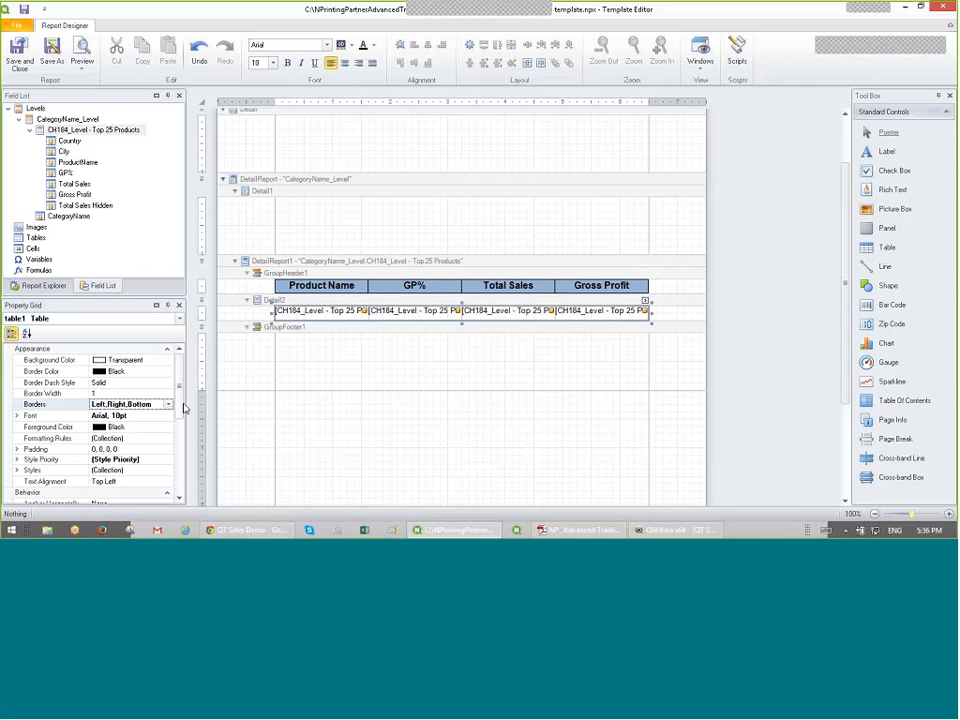
{"action": "left_click", "coordinate": [404, 375]}
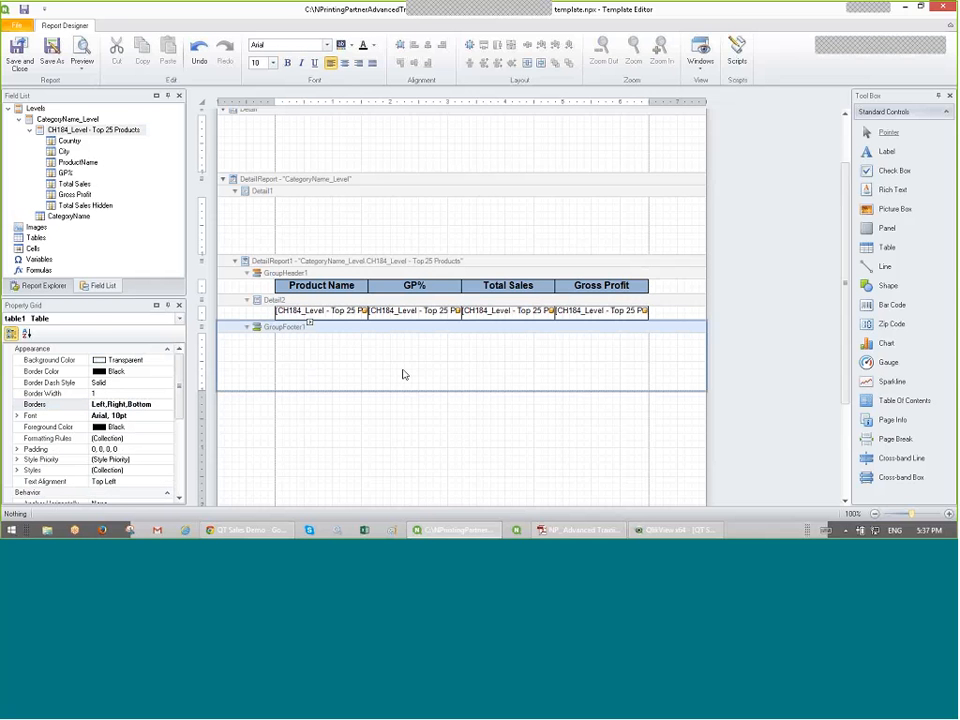
Step: Format the GP% cell in the detail row with the standard Percent format 0.00%
{"action": "left_click", "coordinate": [447, 314]}
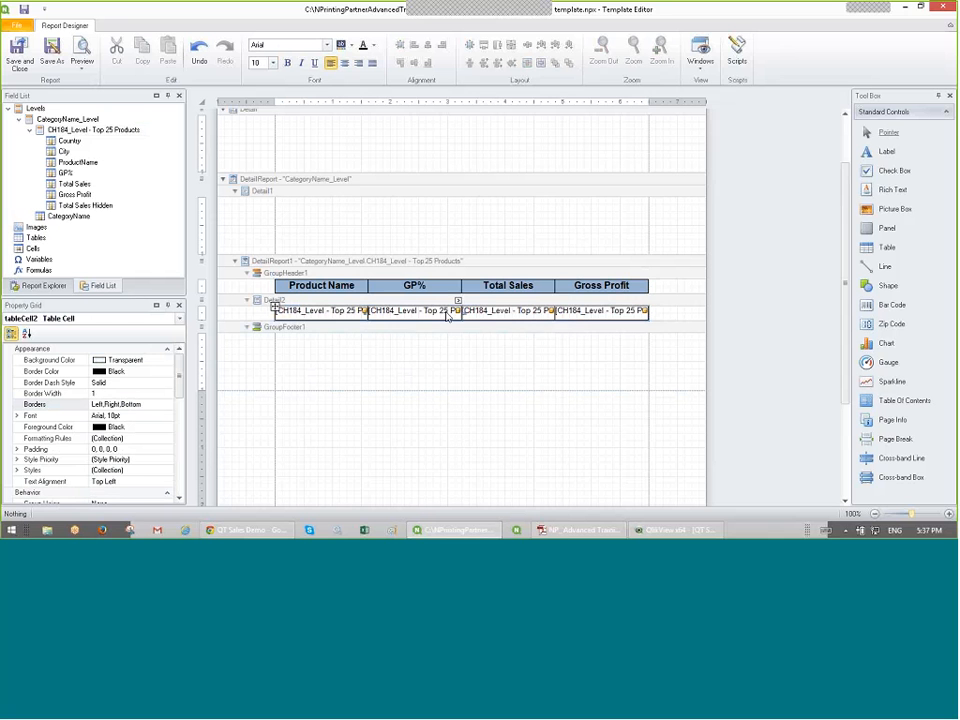
{"action": "left_click", "coordinate": [510, 313]}
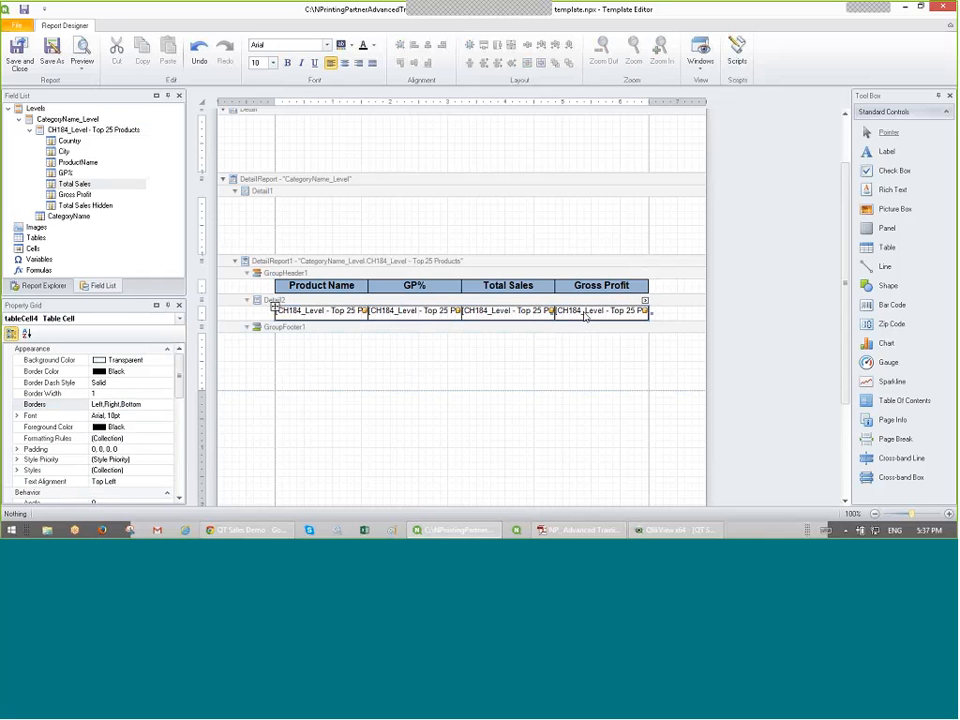
{"action": "left_click", "coordinate": [412, 316]}
{"action": "left_click", "coordinate": [434, 318]}
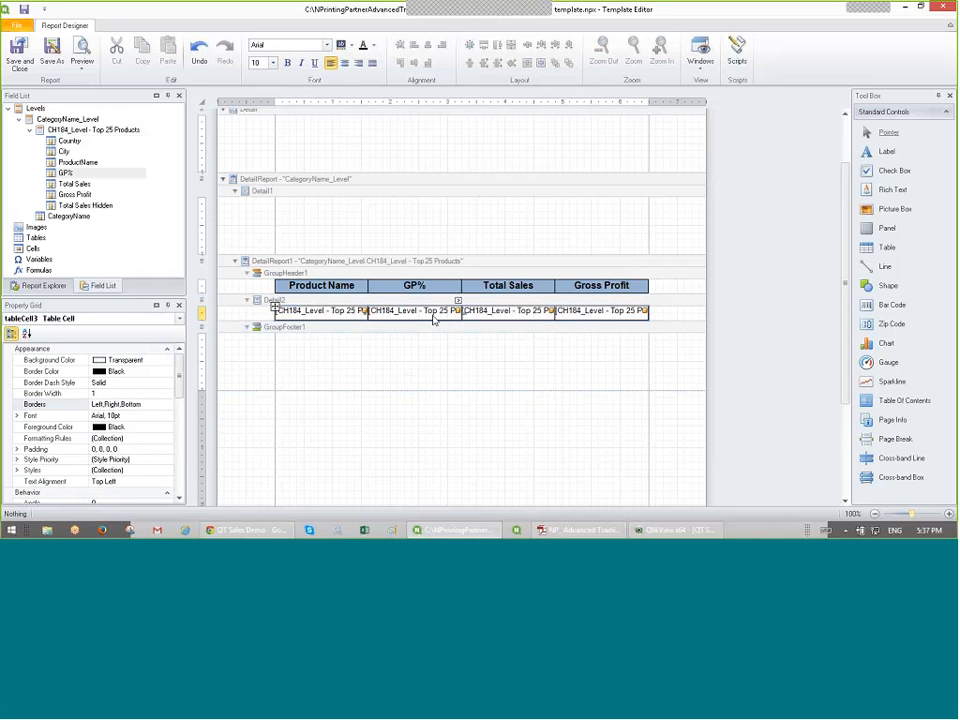
{"action": "left_click", "coordinate": [458, 300]}
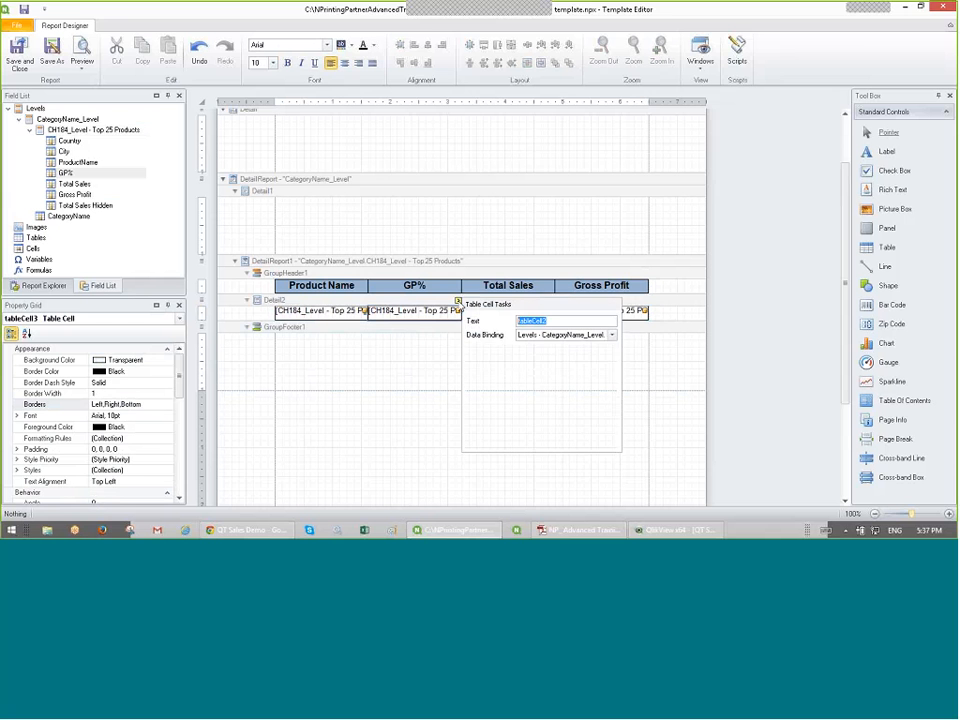
{"action": "left_click", "coordinate": [420, 320]}
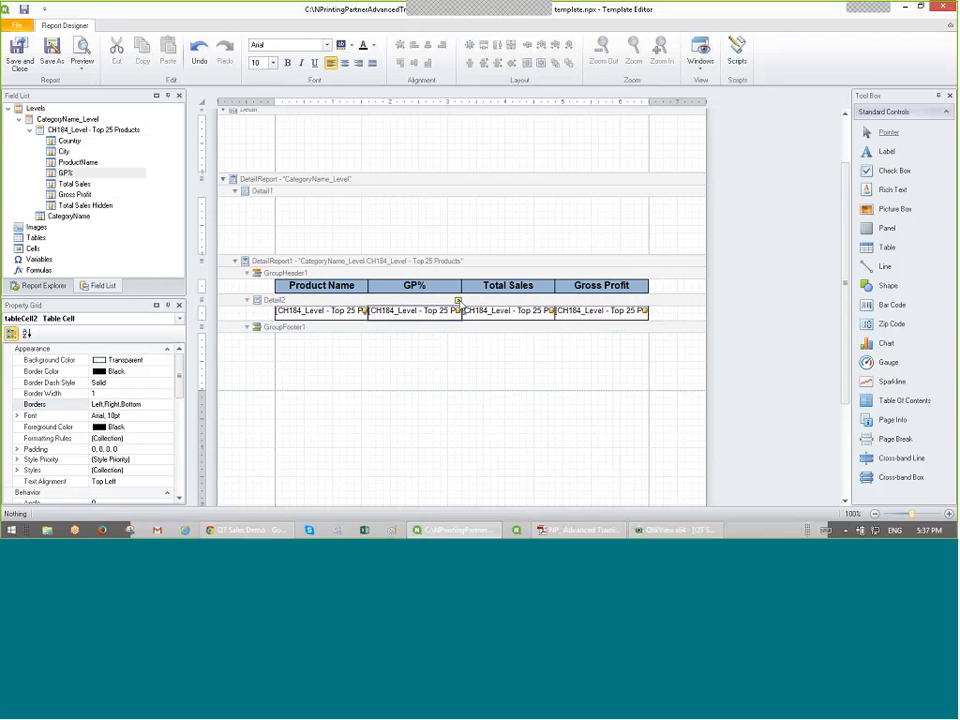
{"action": "left_click", "coordinate": [458, 300]}
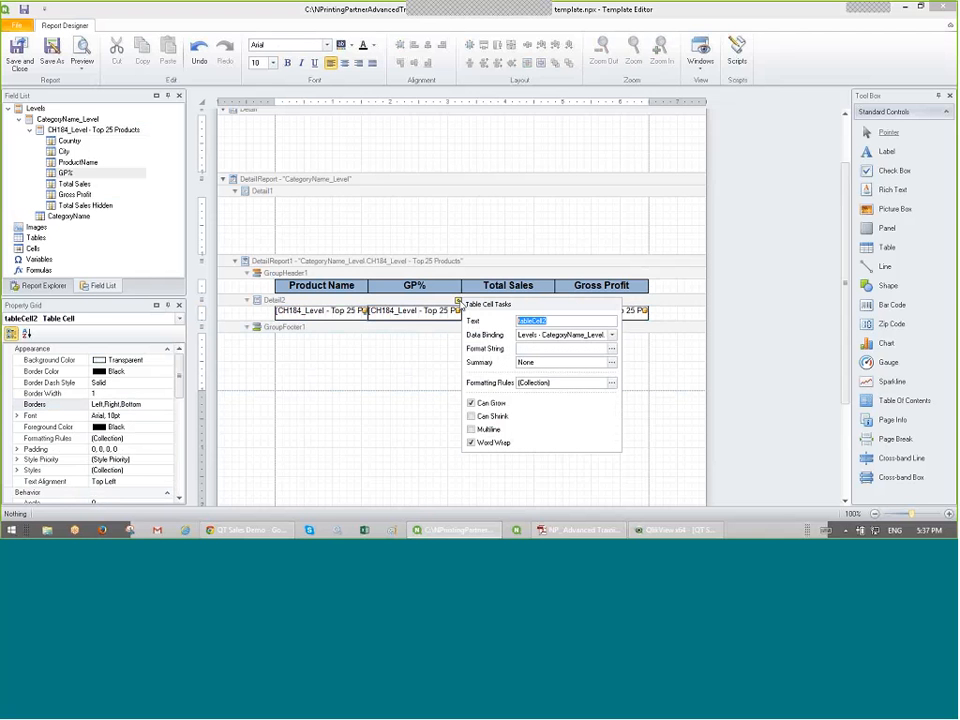
{"action": "left_click", "coordinate": [612, 349]}
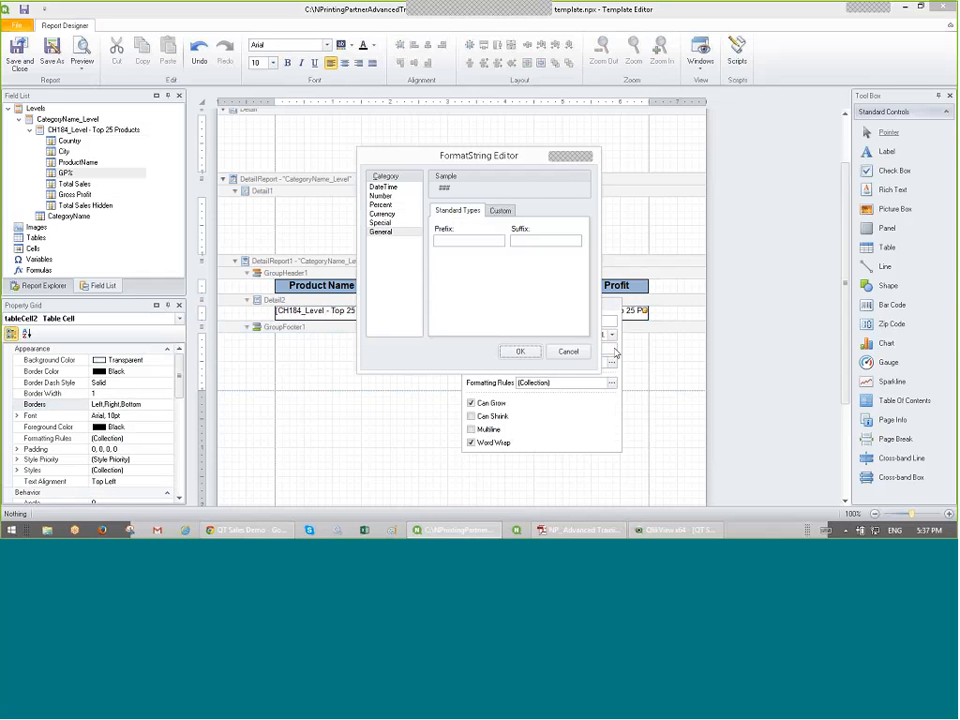
{"action": "left_click_drag", "start_coordinate": [470, 156], "coordinate": [592, 157]}
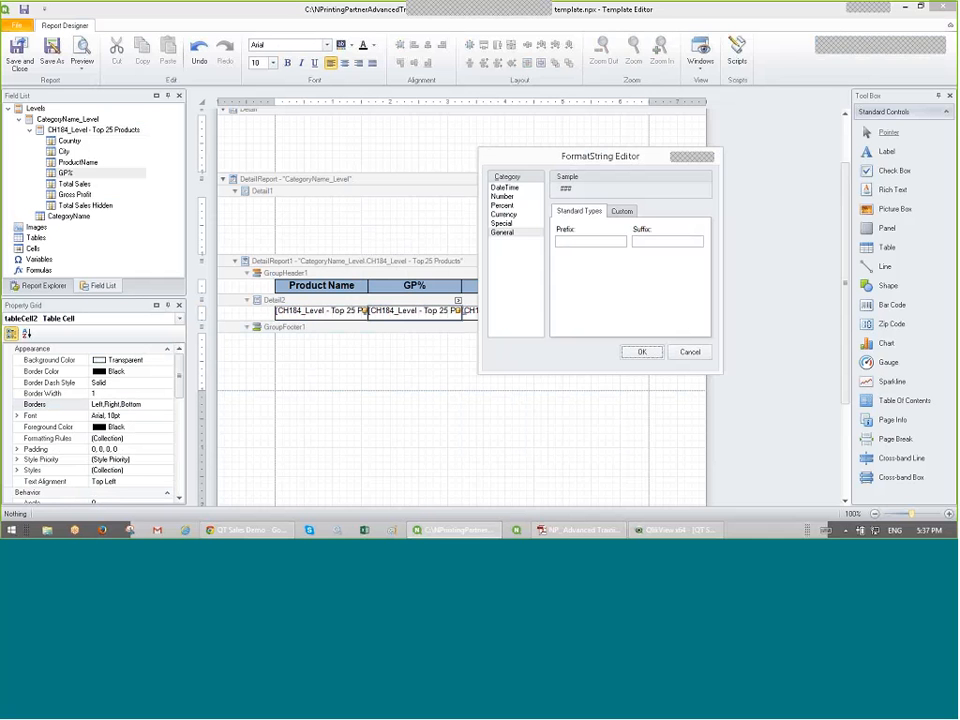
{"action": "left_click", "coordinate": [502, 205]}
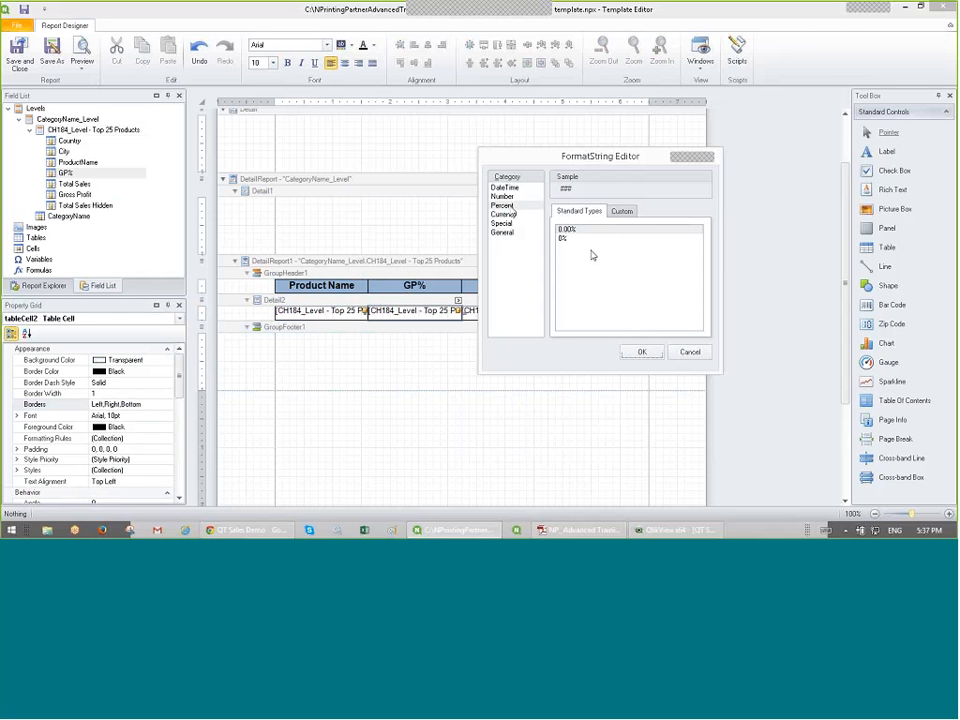
{"action": "left_click", "coordinate": [623, 211]}
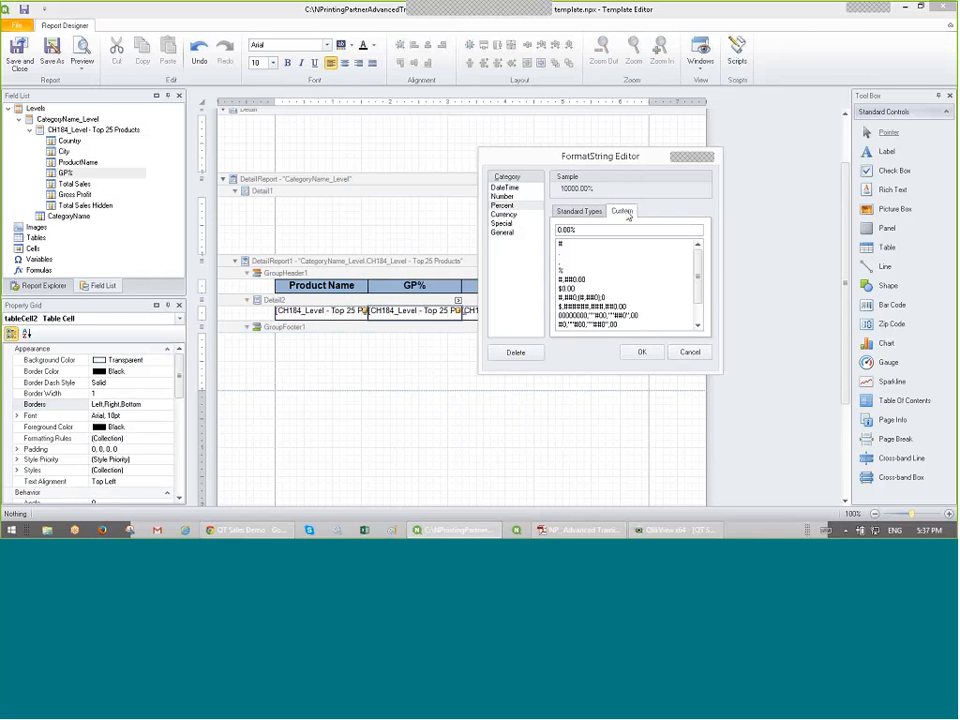
{"action": "left_click", "coordinate": [574, 212]}
{"action": "left_click", "coordinate": [630, 354]}
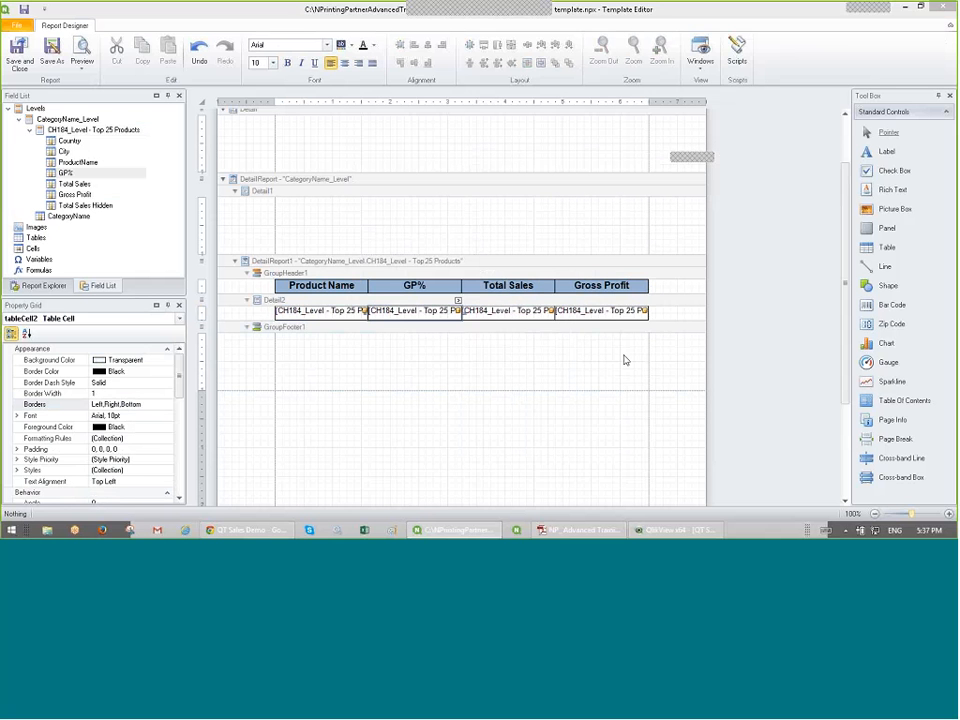
Step: Format the Total Sales cell in the detail row with the Currency format $0.00
{"action": "left_click", "coordinate": [528, 312]}
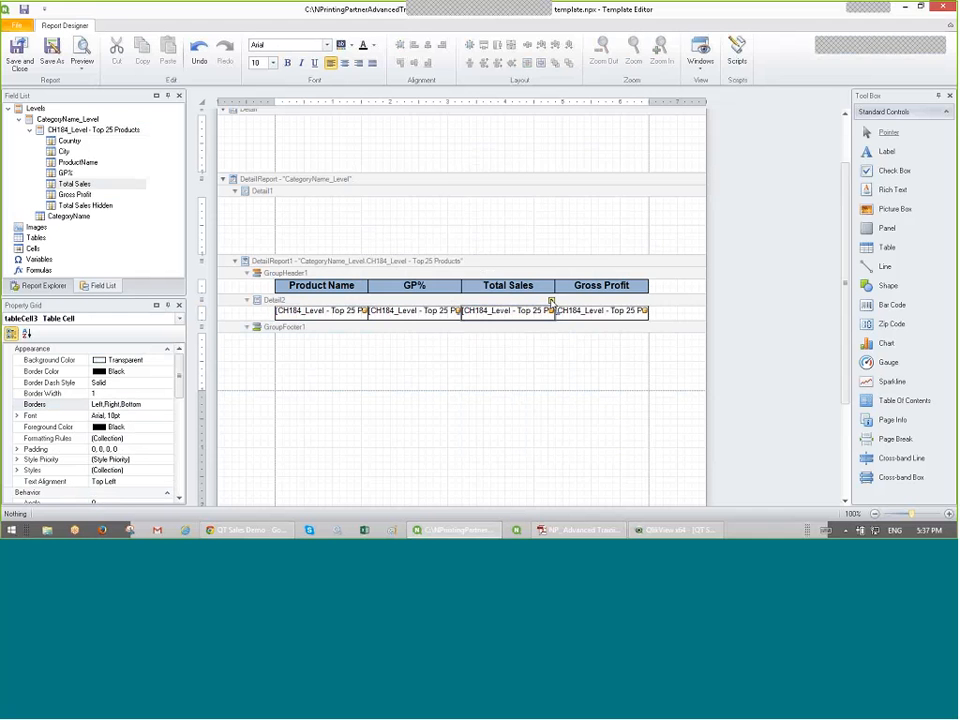
{"action": "left_click", "coordinate": [551, 300]}
{"action": "left_click", "coordinate": [705, 349]}
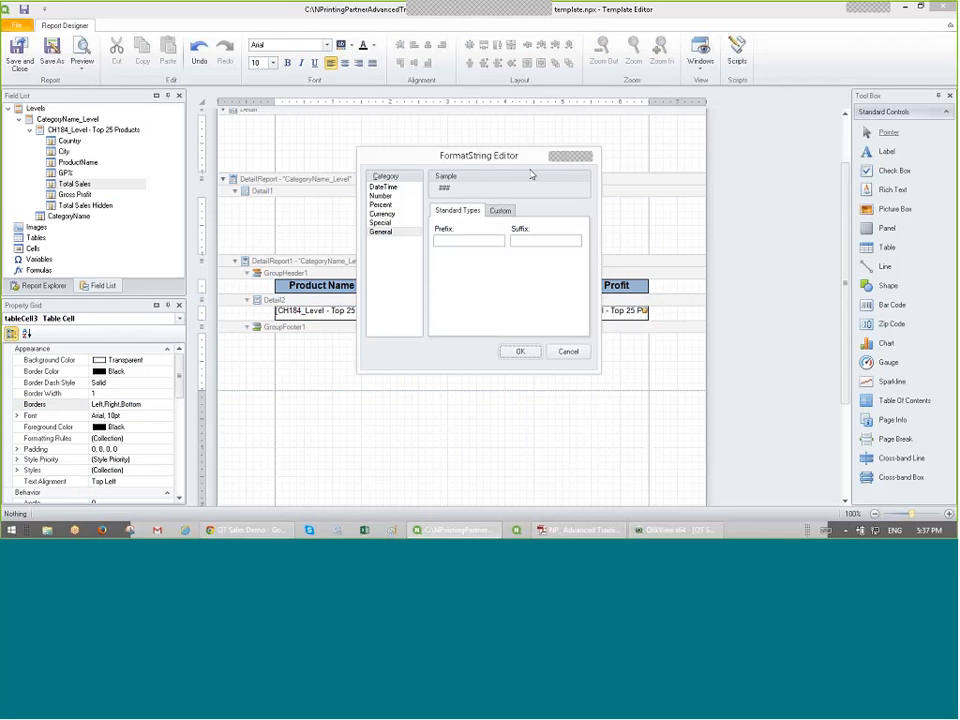
{"action": "left_click_drag", "start_coordinate": [530, 155], "coordinate": [395, 155]}
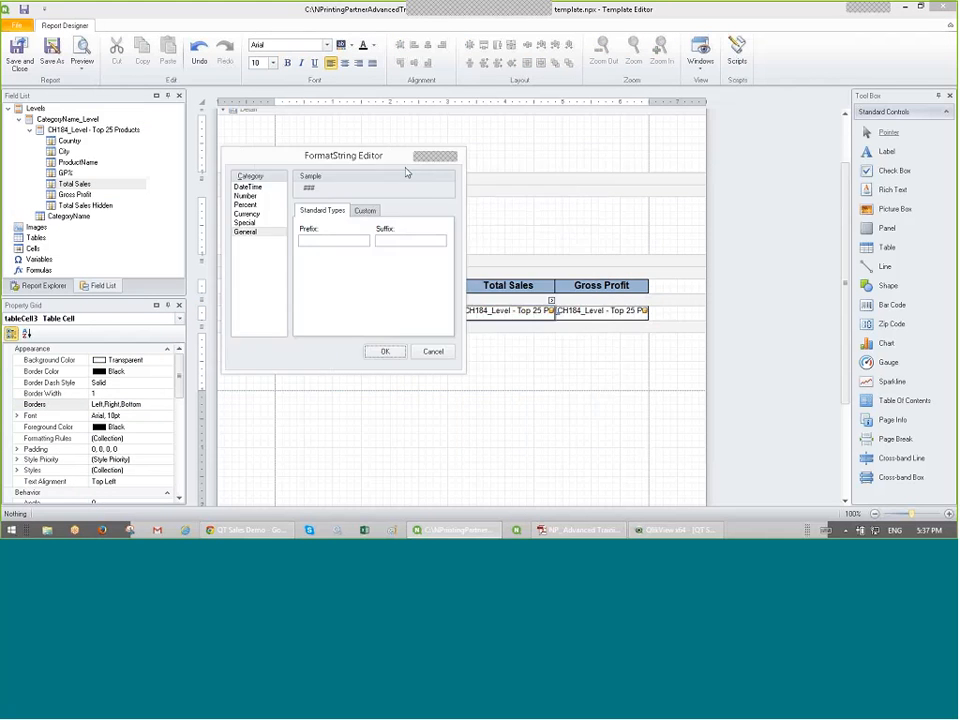
{"action": "left_click", "coordinate": [254, 213]}
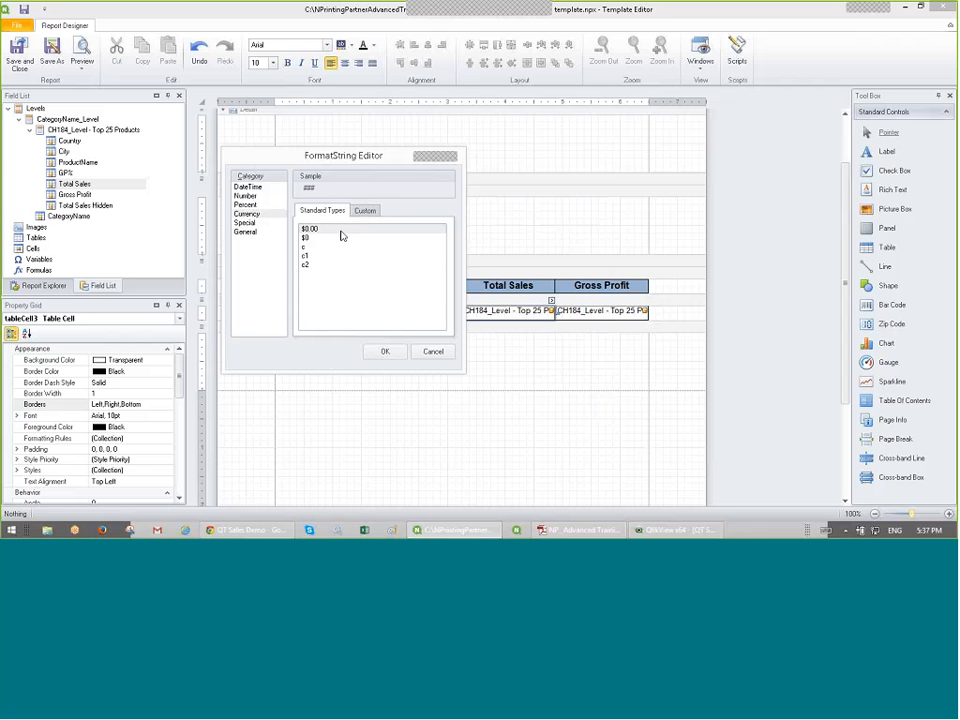
{"action": "left_click", "coordinate": [364, 211]}
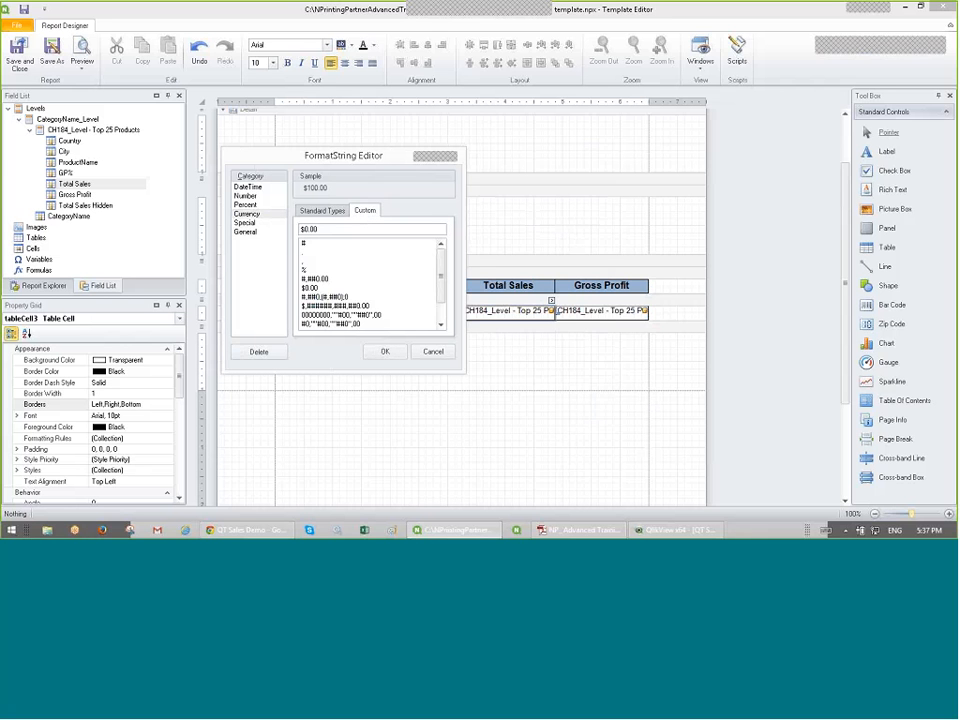
{"action": "left_click", "coordinate": [387, 357]}
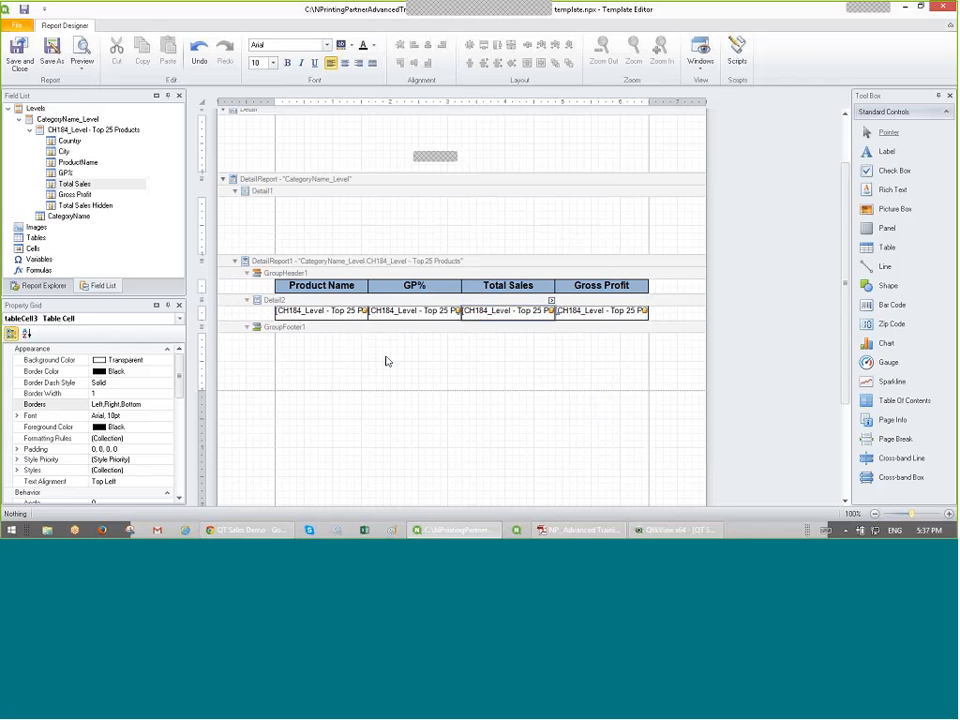
Step: Format the Gross Profit cell in the detail row with the Currency format $0.00
{"action": "left_click", "coordinate": [588, 316]}
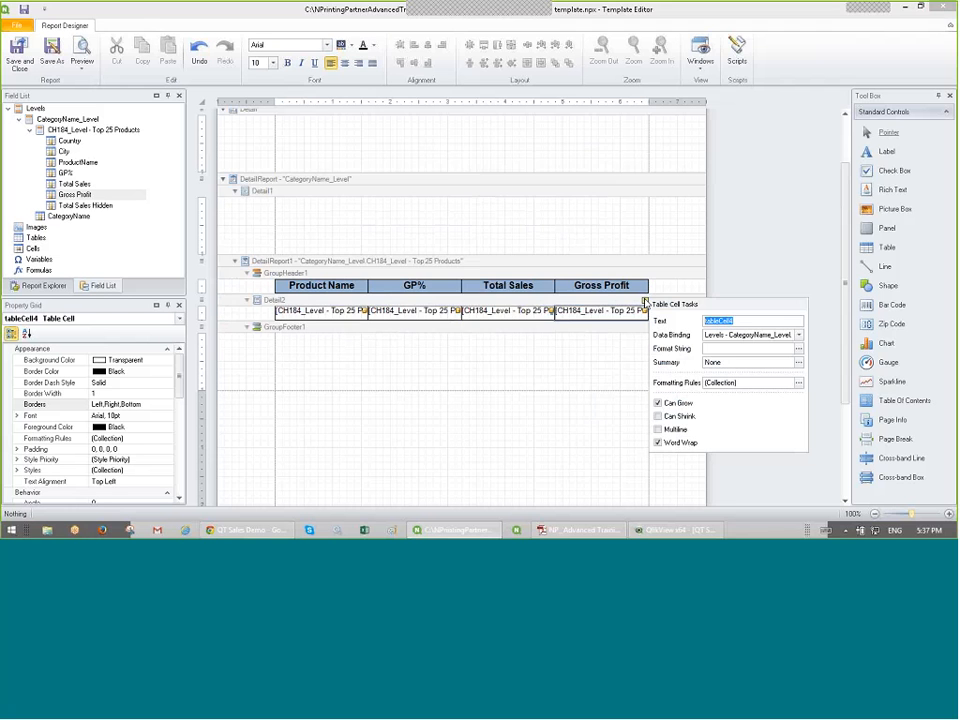
{"action": "left_click", "coordinate": [799, 350]}
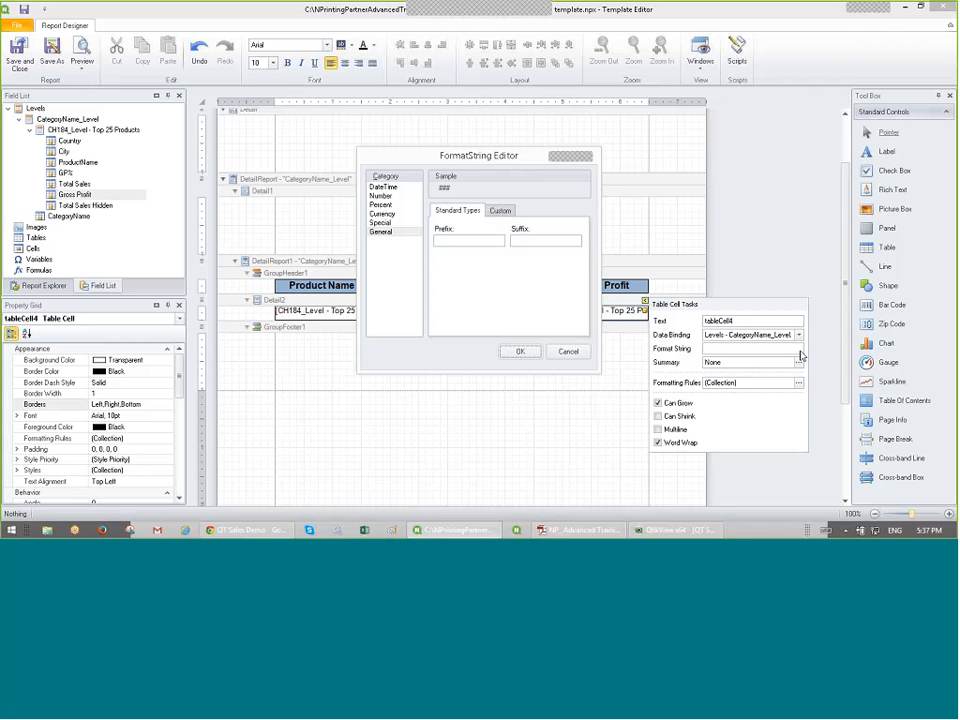
{"action": "left_click", "coordinate": [382, 213]}
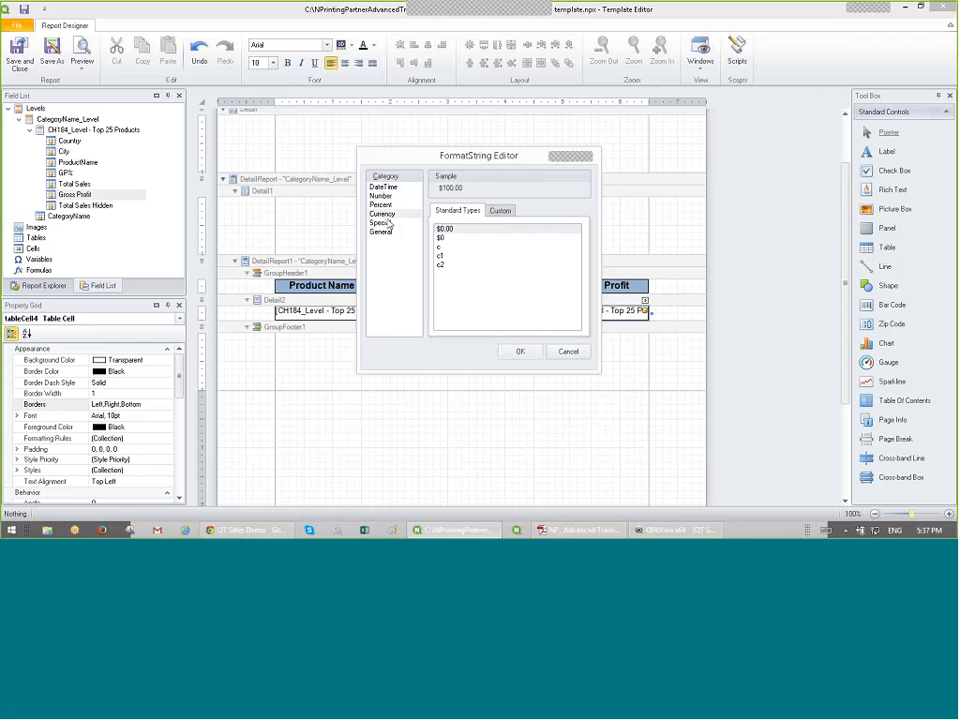
{"action": "left_click", "coordinate": [520, 352]}
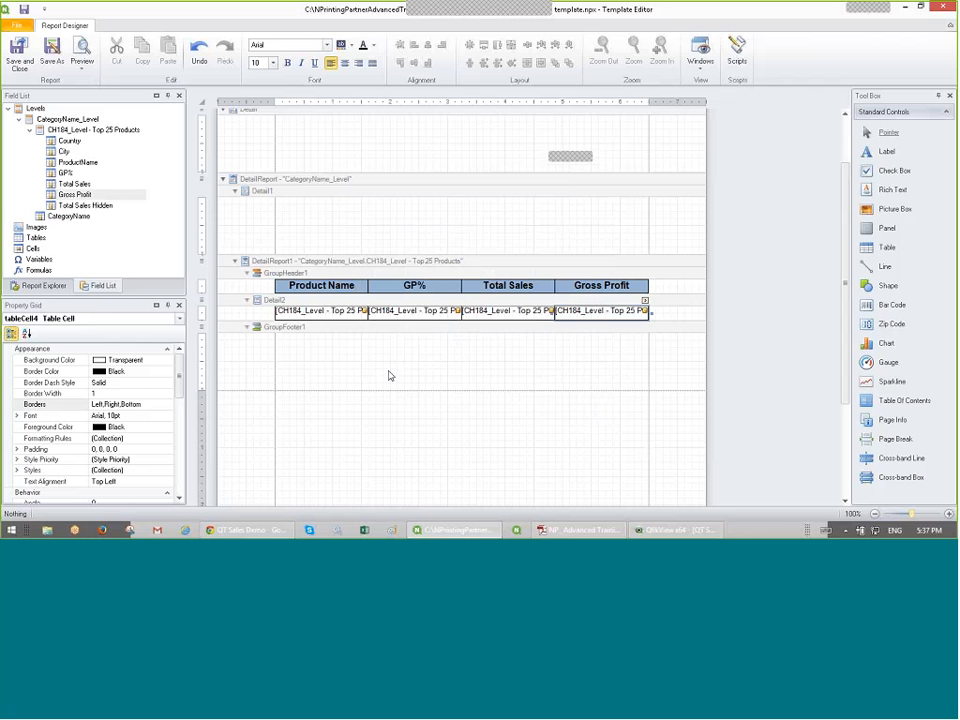
Step: Reduce the height of the GroupFooter1 band and request a preview of the report
{"action": "left_click_drag", "start_coordinate": [405, 390], "coordinate": [413, 360]}
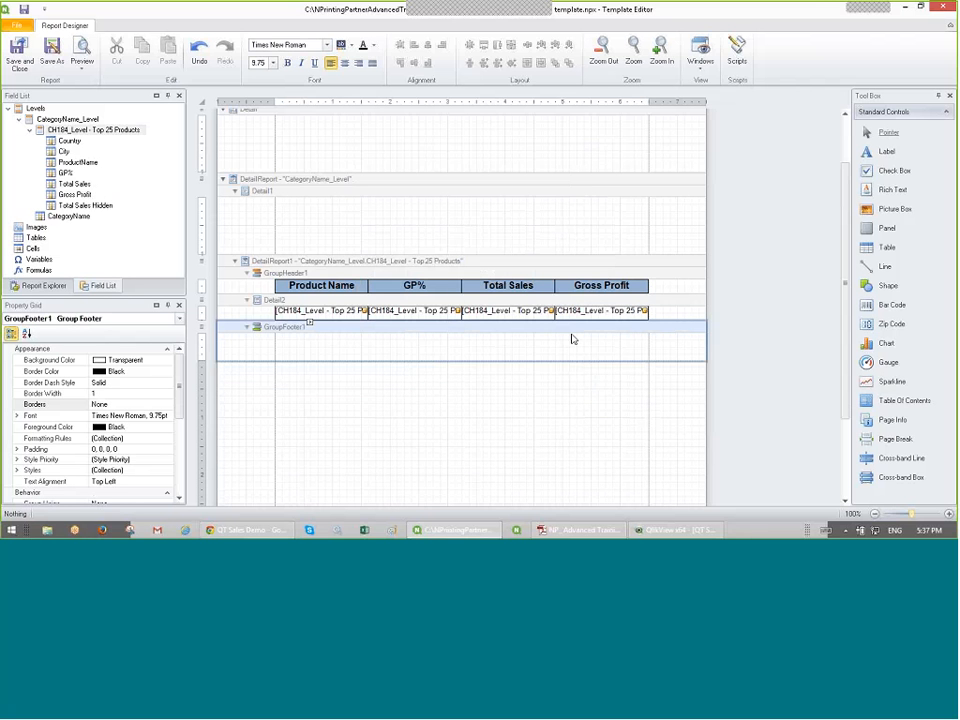
{"action": "left_click", "coordinate": [82, 52]}
Step: Set the GroupHeader1 band to repeat on every page
{"action": "left_click", "coordinate": [312, 271]}
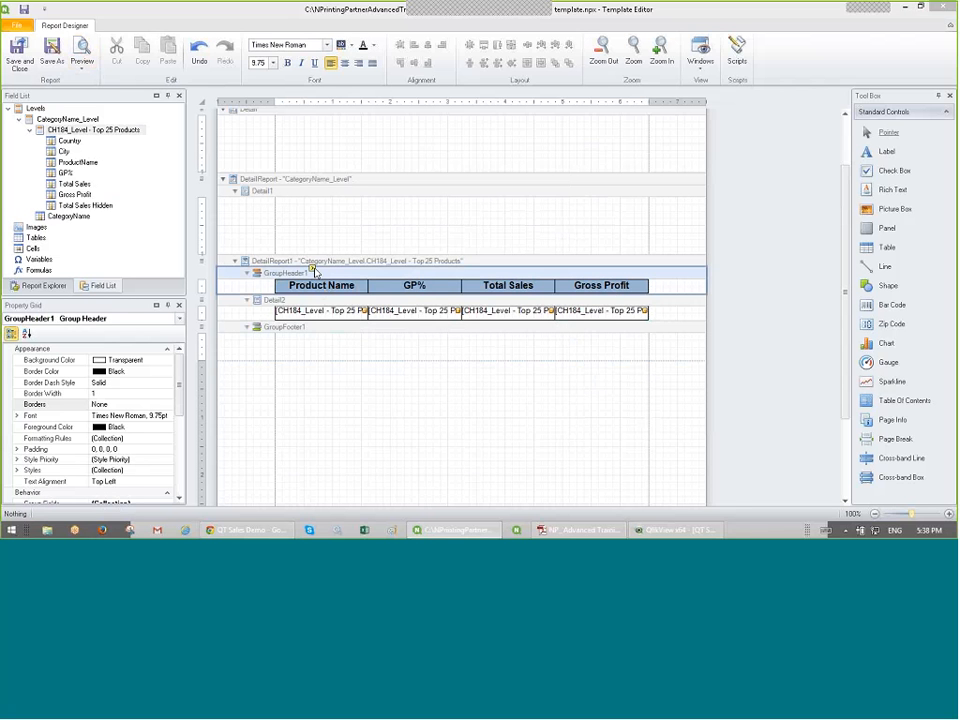
{"action": "left_click", "coordinate": [313, 270]}
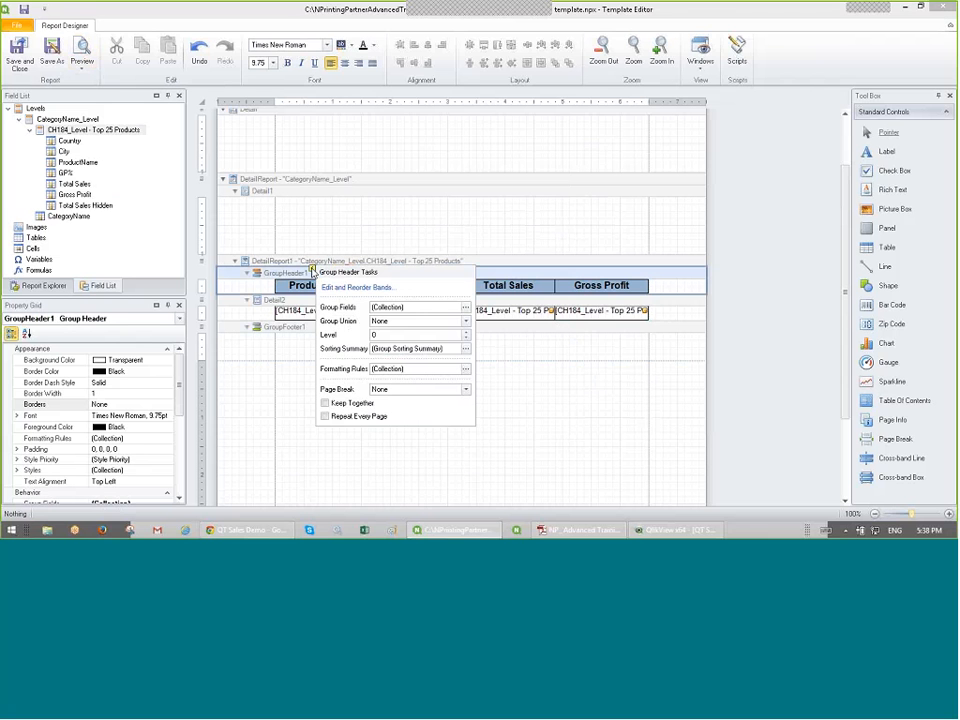
{"action": "left_click", "coordinate": [324, 417]}
{"action": "left_click", "coordinate": [785, 296]}
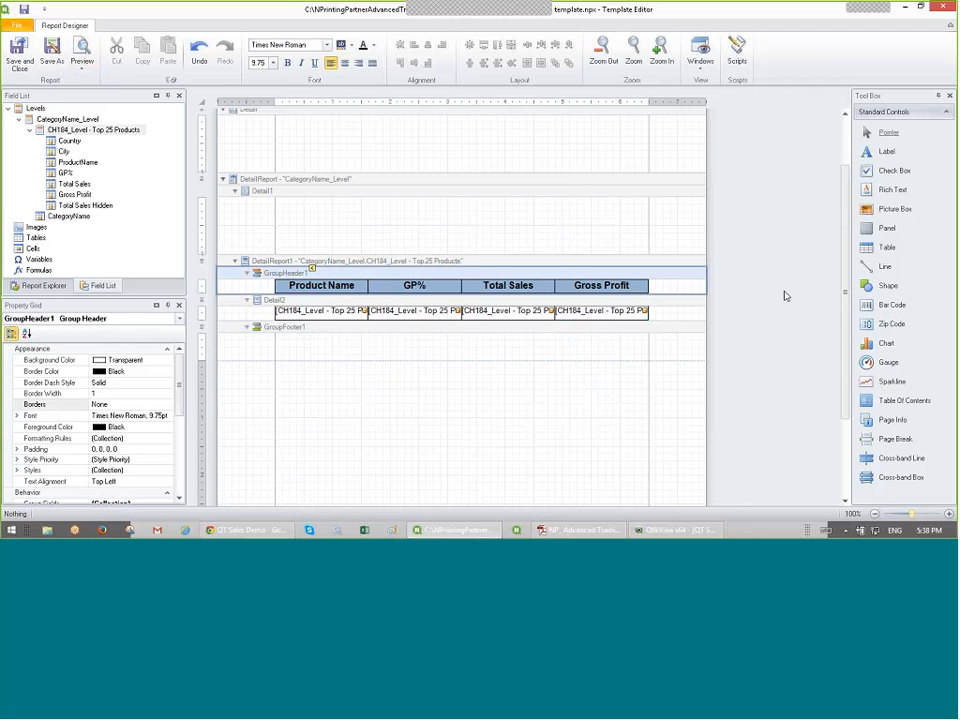
{"action": "left_click", "coordinate": [784, 296]}
Step: Preview the report as a PDF, maximize it in Adobe Reader and examine the product tables on the first two pages
{"action": "left_click", "coordinate": [81, 50]}
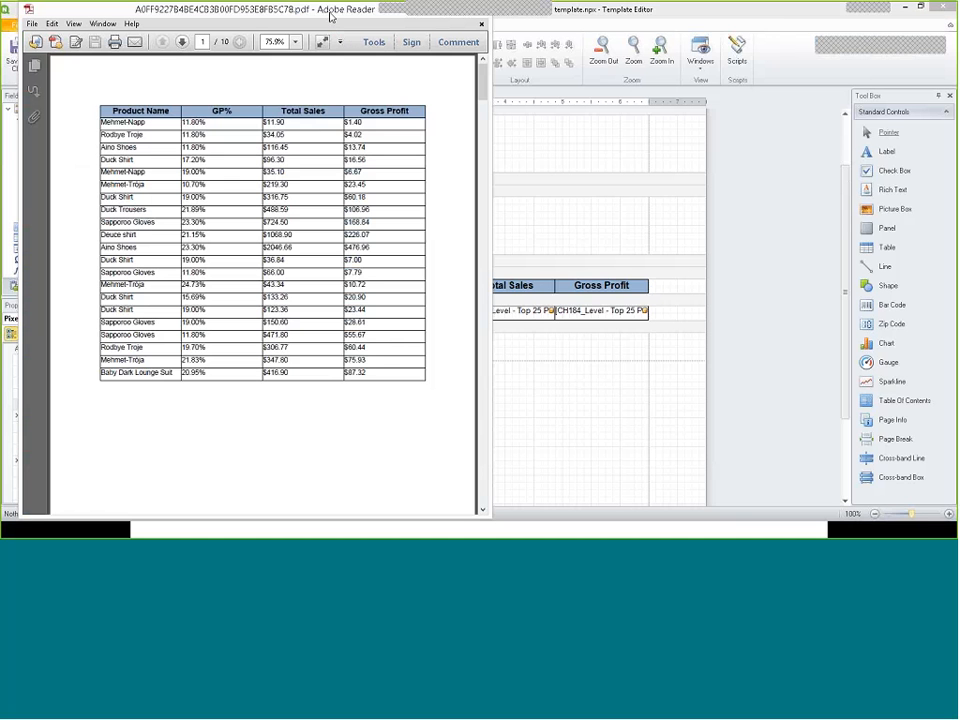
{"action": "double_click", "coordinate": [237, 14]}
{"action": "scroll", "coordinate": [400, 225], "scroll_direction": "down", "scroll_amount": 7}
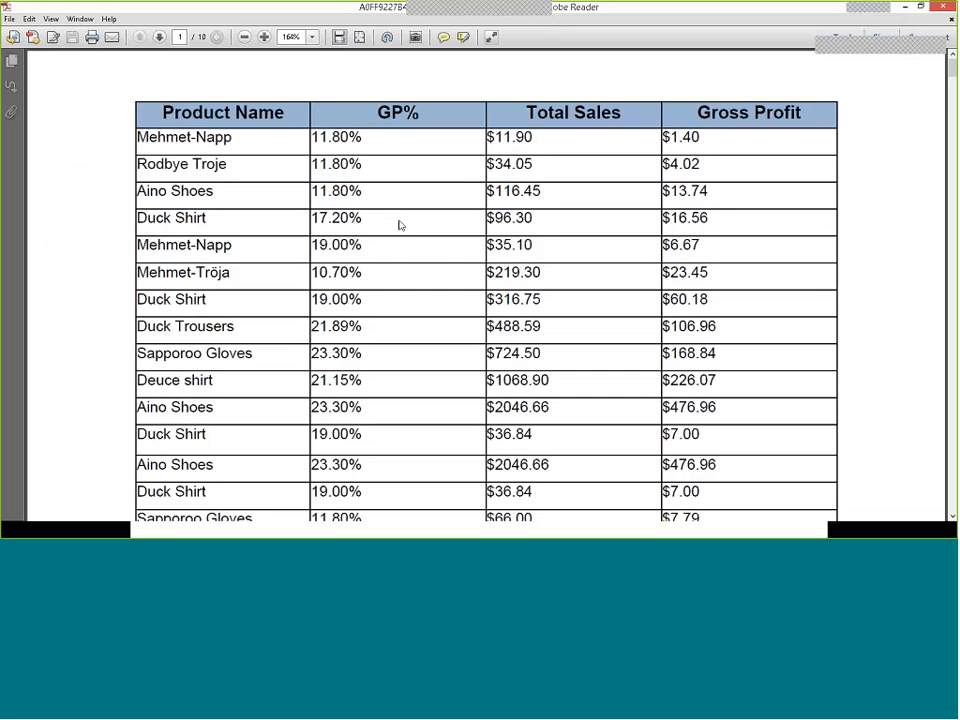
{"action": "scroll", "coordinate": [401, 234], "scroll_direction": "down", "scroll_amount": 5}
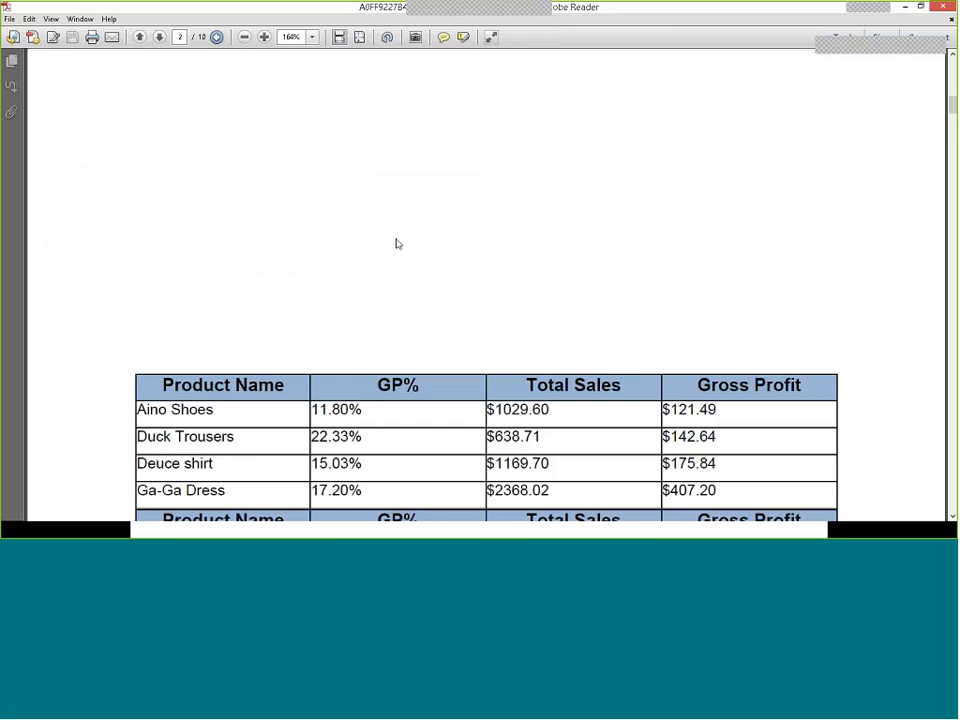
Step: Examine the product tables and repeated headers on page 2 of the PDF preview, and close it
{"action": "scroll", "coordinate": [395, 240], "scroll_direction": "down", "scroll_amount": 5}
{"action": "scroll", "coordinate": [396, 240], "scroll_direction": "down", "scroll_amount": 3}
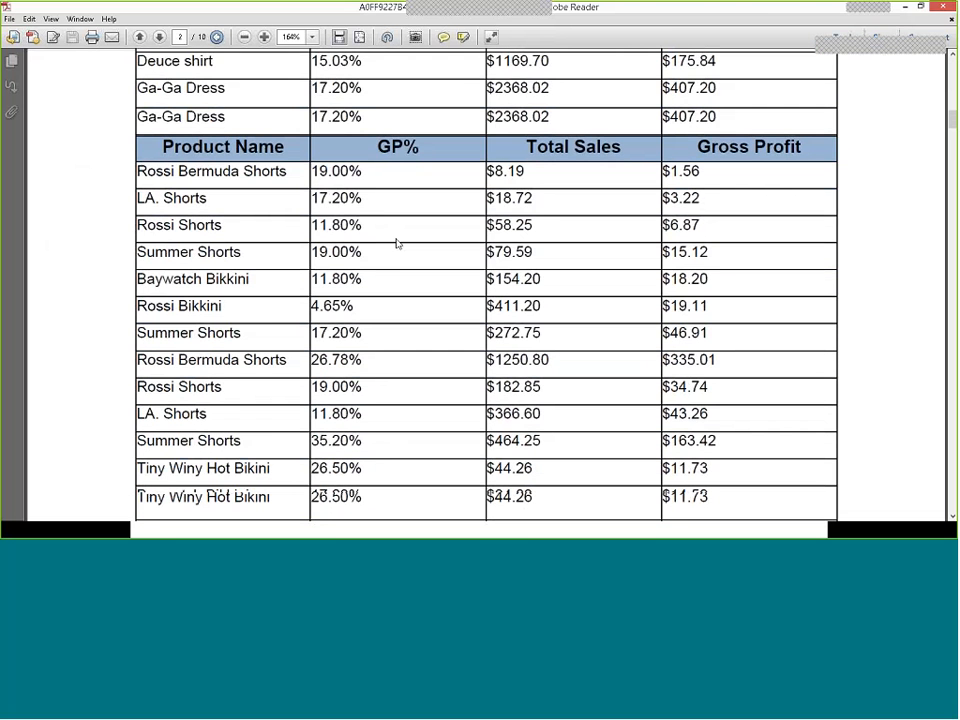
{"action": "scroll", "coordinate": [397, 243], "scroll_direction": "up", "scroll_amount": 4}
{"action": "scroll", "coordinate": [397, 245], "scroll_direction": "down", "scroll_amount": 3}
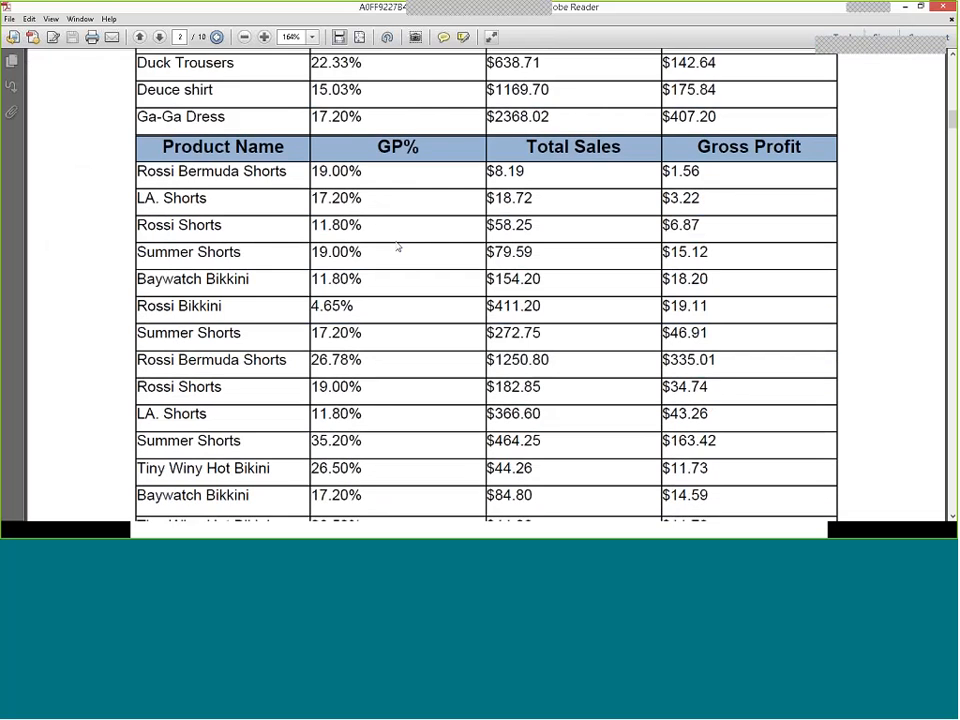
{"action": "scroll", "coordinate": [396, 248], "scroll_direction": "down", "scroll_amount": 1}
{"action": "scroll", "coordinate": [397, 248], "scroll_direction": "up", "scroll_amount": 4}
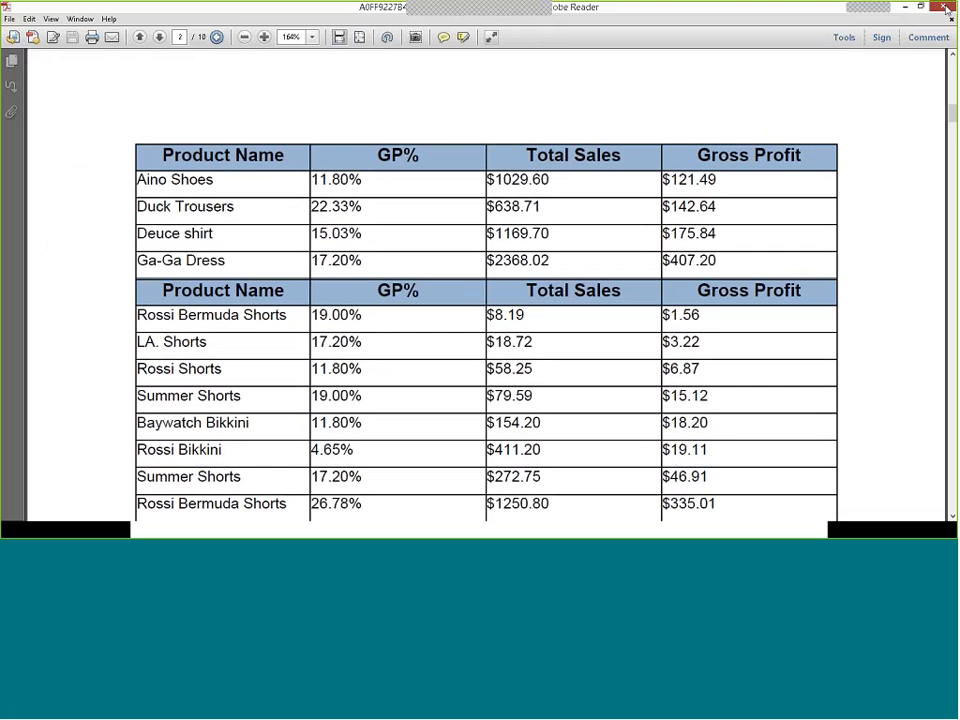
{"action": "left_click", "coordinate": [946, 8]}
Step: Add the CategoryName field as a label in the Detail1 band, stretched to the table's width and kept inside the page margins
{"action": "left_click", "coordinate": [386, 229]}
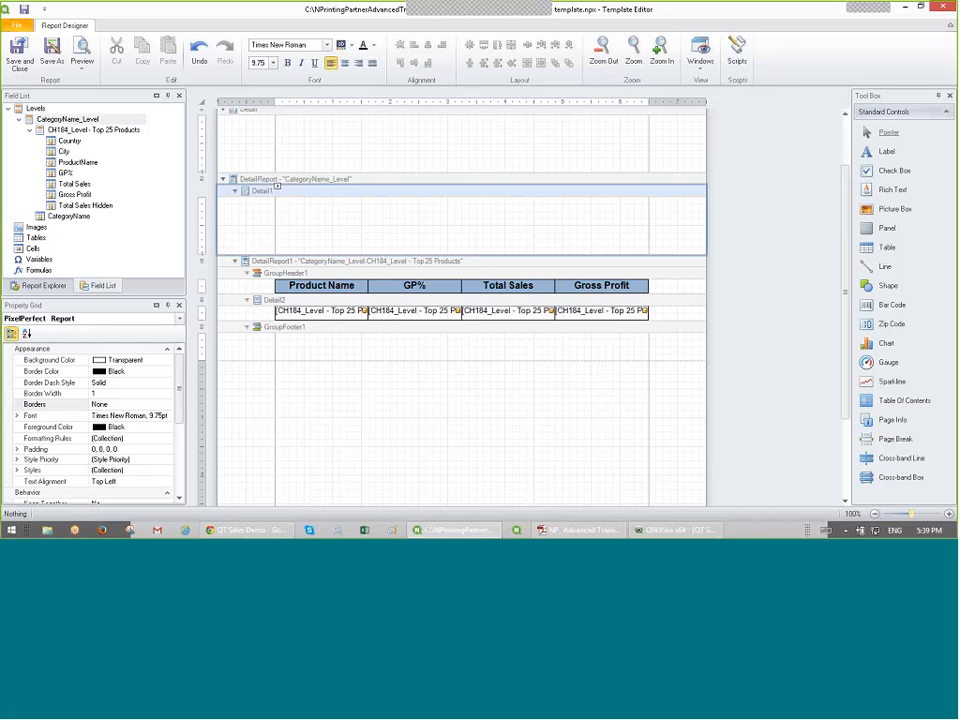
{"action": "left_click_drag", "start_coordinate": [68, 217], "coordinate": [413, 198]}
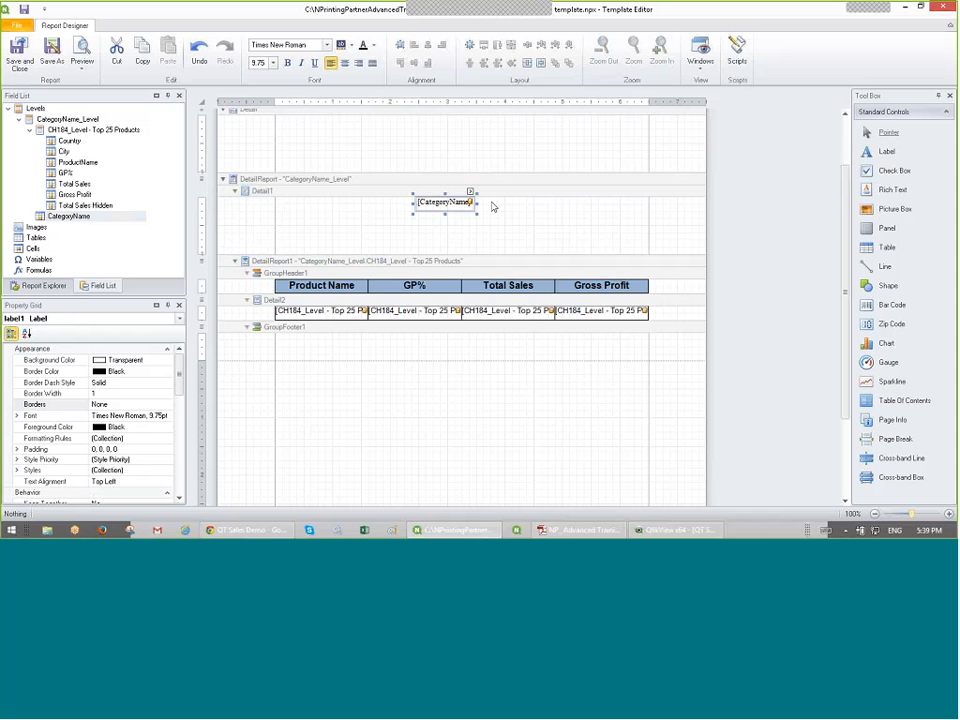
{"action": "left_click_drag", "start_coordinate": [478, 202], "coordinate": [651, 203]}
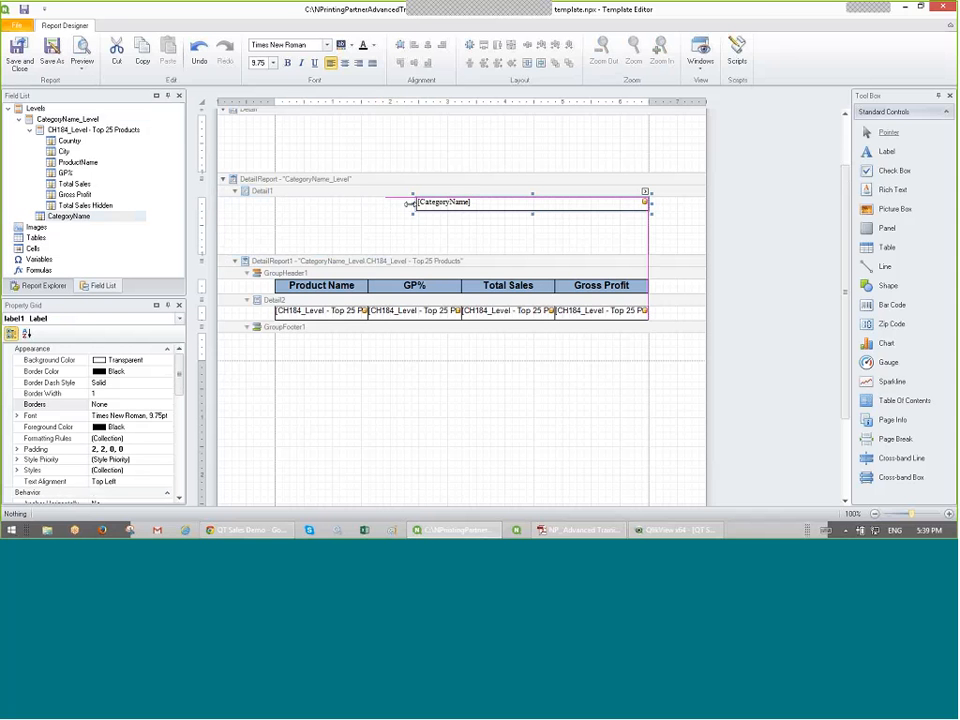
{"action": "left_click_drag", "start_coordinate": [410, 203], "coordinate": [269, 214]}
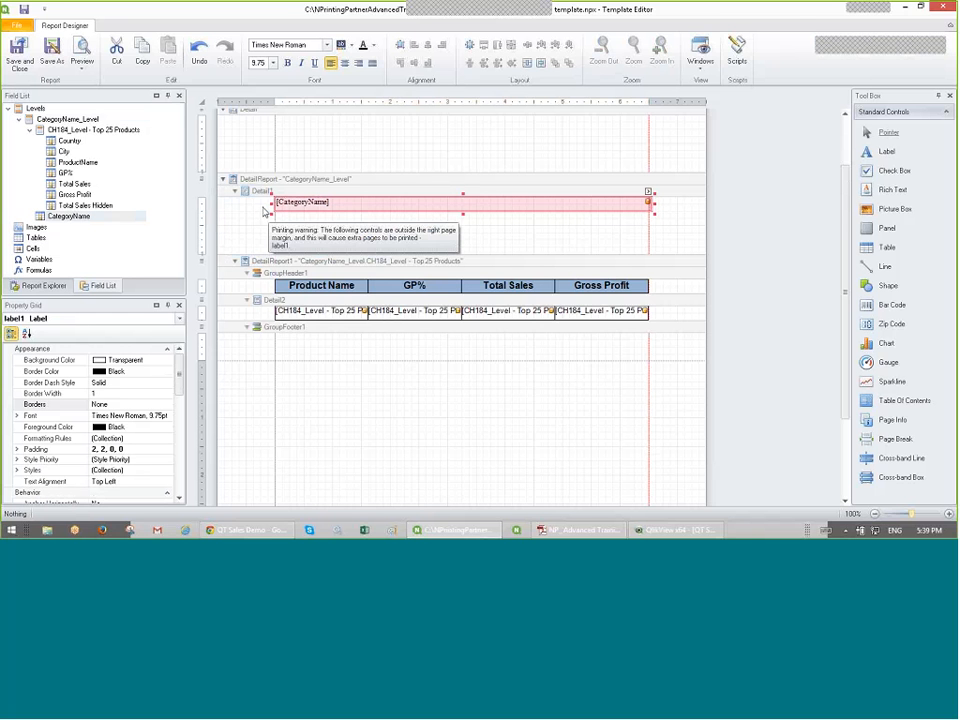
{"action": "left_click_drag", "start_coordinate": [274, 205], "coordinate": [279, 205]}
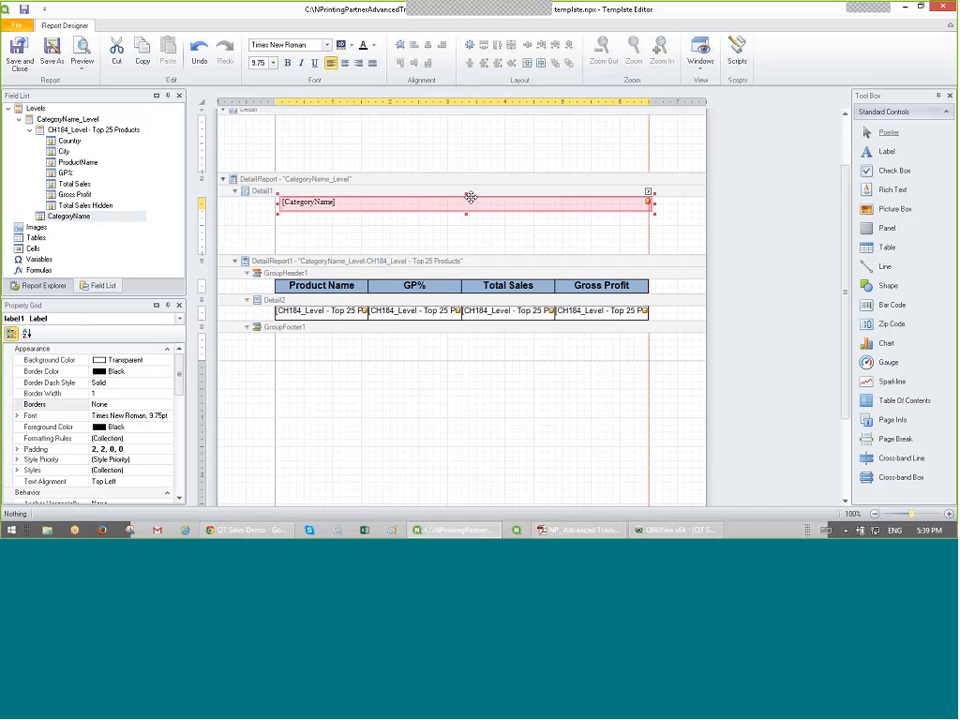
{"action": "left_click_drag", "start_coordinate": [470, 198], "coordinate": [468, 202]}
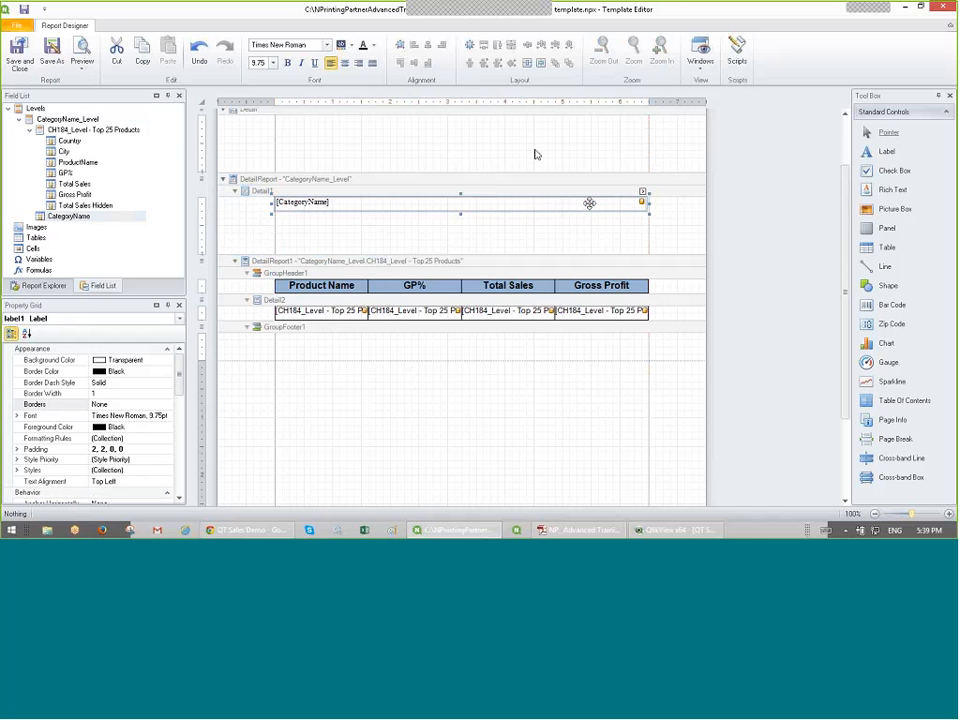
Step: Format the CategoryName label as centered, bold Arial at size 14
{"action": "left_click", "coordinate": [345, 63]}
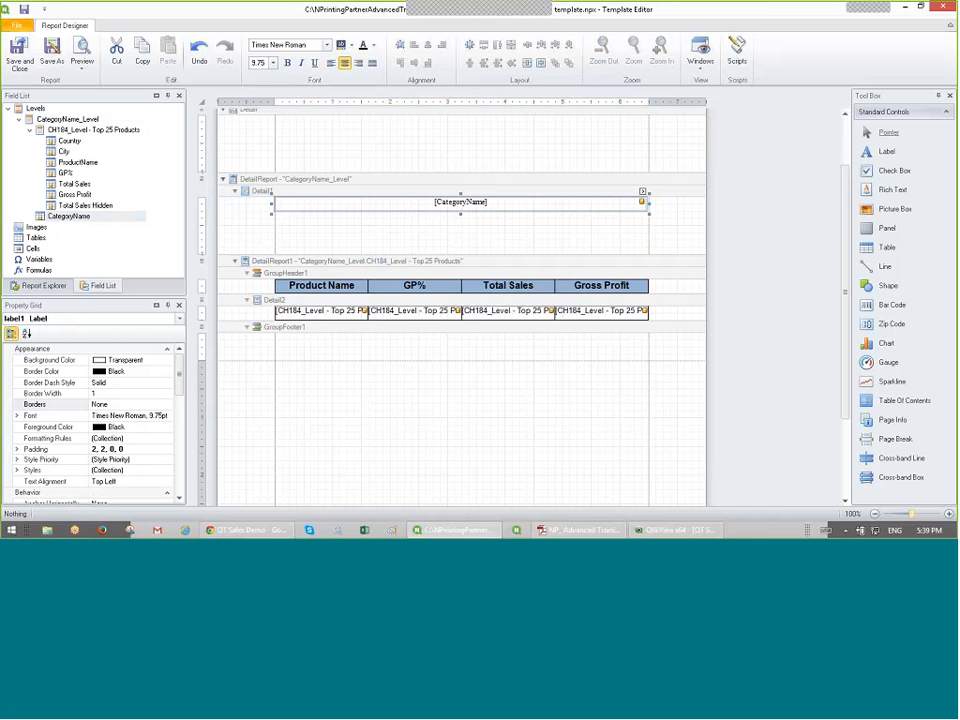
{"action": "left_click", "coordinate": [326, 45]}
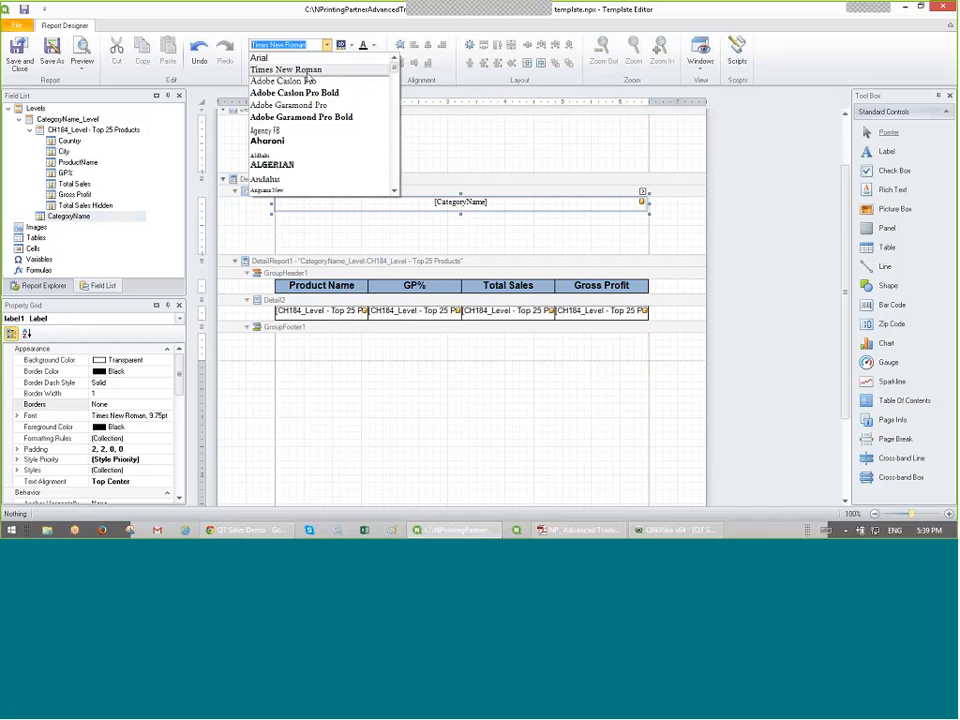
{"action": "left_click", "coordinate": [258, 57]}
{"action": "left_click", "coordinate": [270, 63]}
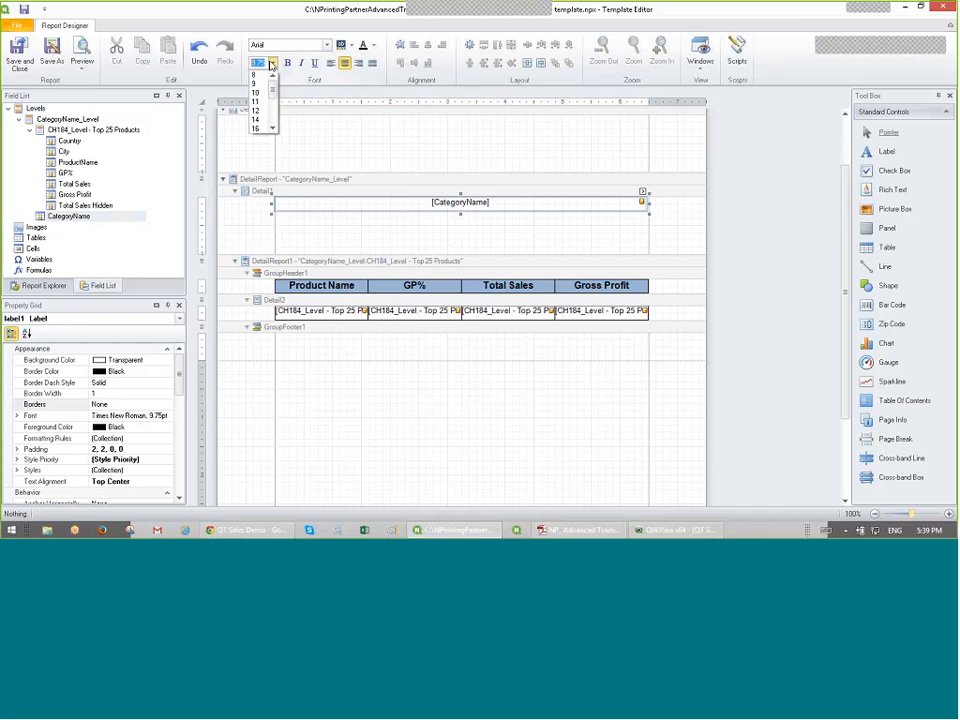
{"action": "left_click", "coordinate": [257, 119]}
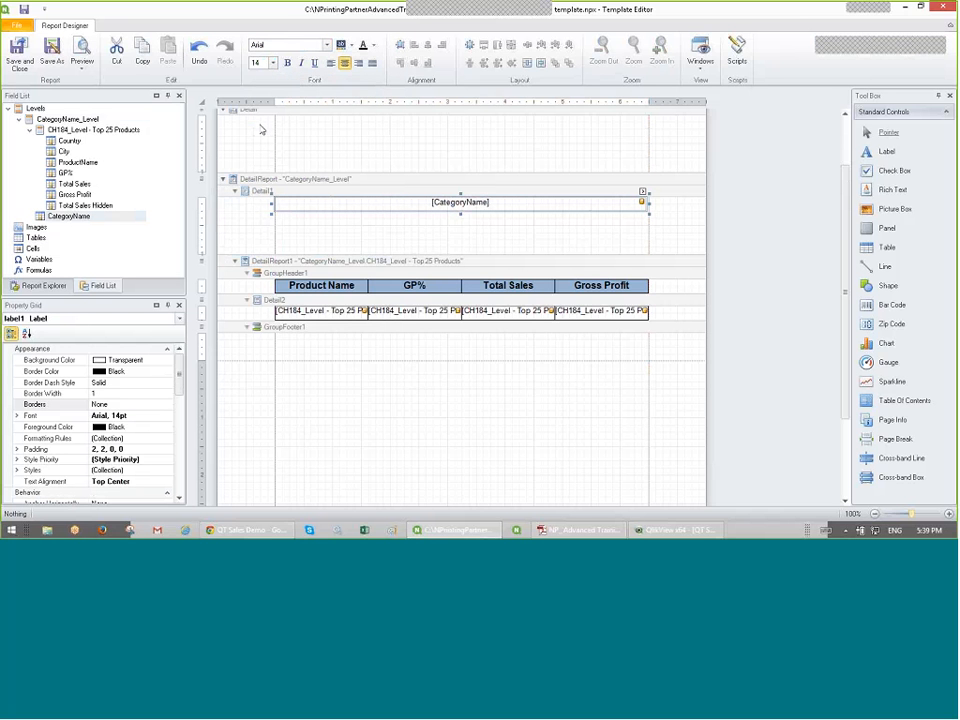
{"action": "left_click", "coordinate": [287, 63]}
Step: Reduce the height of the Detail1 band to fit the CategoryName label and request a report preview
{"action": "left_click", "coordinate": [430, 249]}
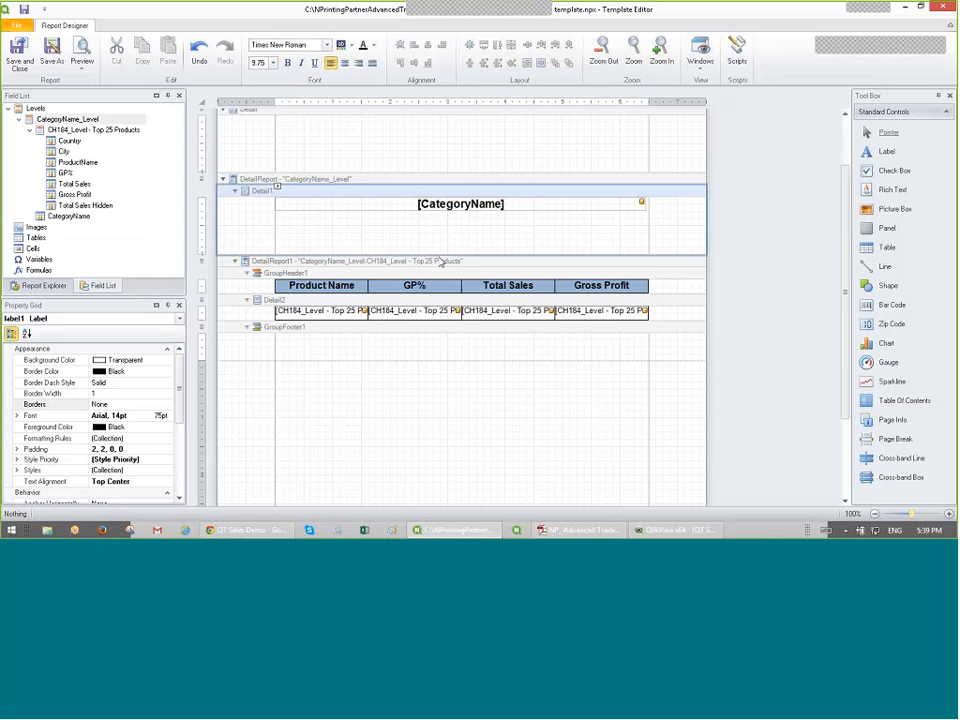
{"action": "left_click_drag", "start_coordinate": [438, 257], "coordinate": [437, 212]}
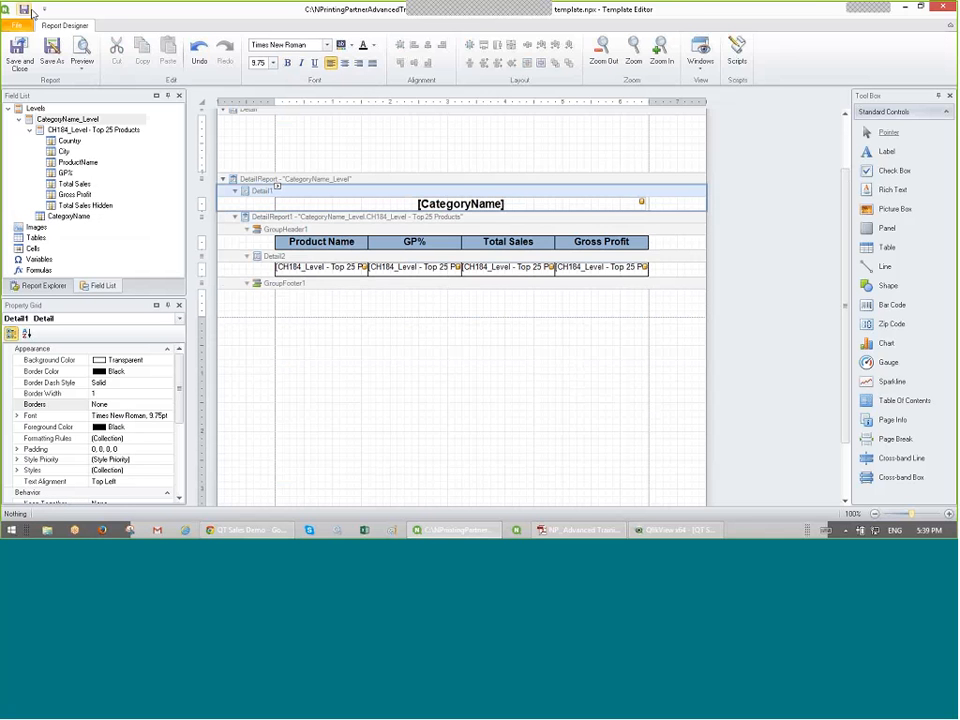
{"action": "left_click", "coordinate": [84, 52]}
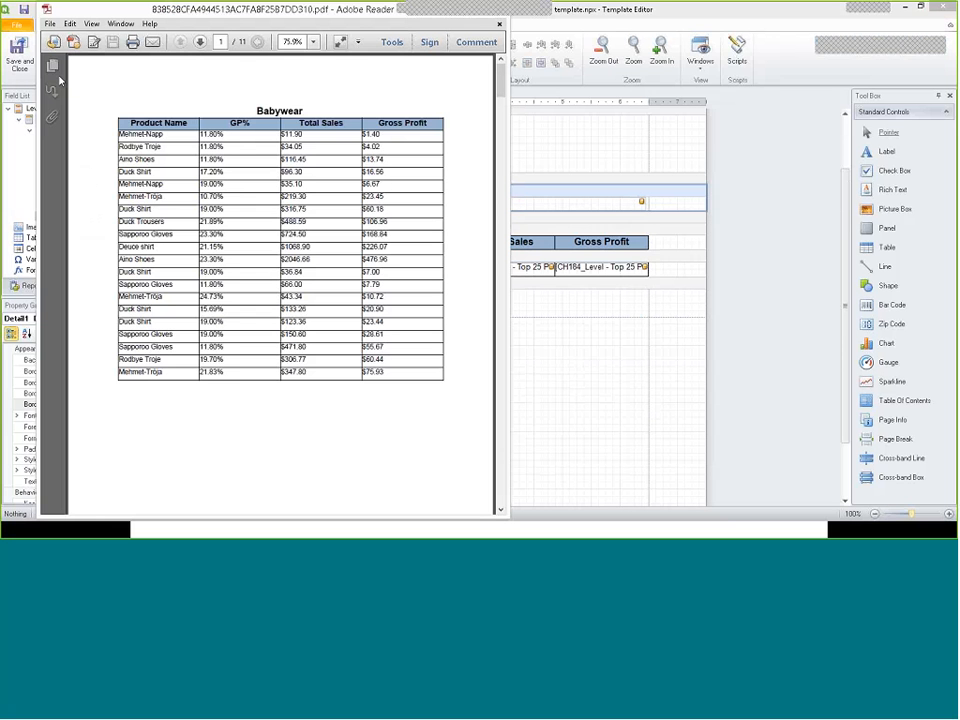
Step: Examine the category titles, repeated header rows and page breaks on the first three pages of the PDF preview, and close it
{"action": "scroll", "coordinate": [322, 278], "scroll_direction": "down", "scroll_amount": 5}
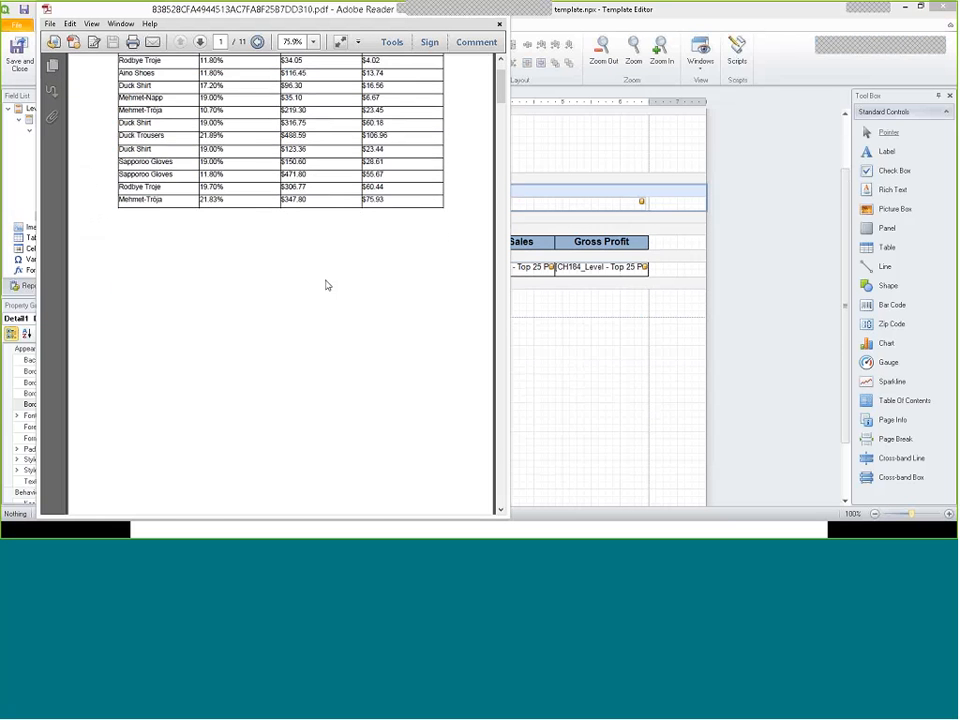
{"action": "scroll", "coordinate": [328, 277], "scroll_direction": "down", "scroll_amount": 2}
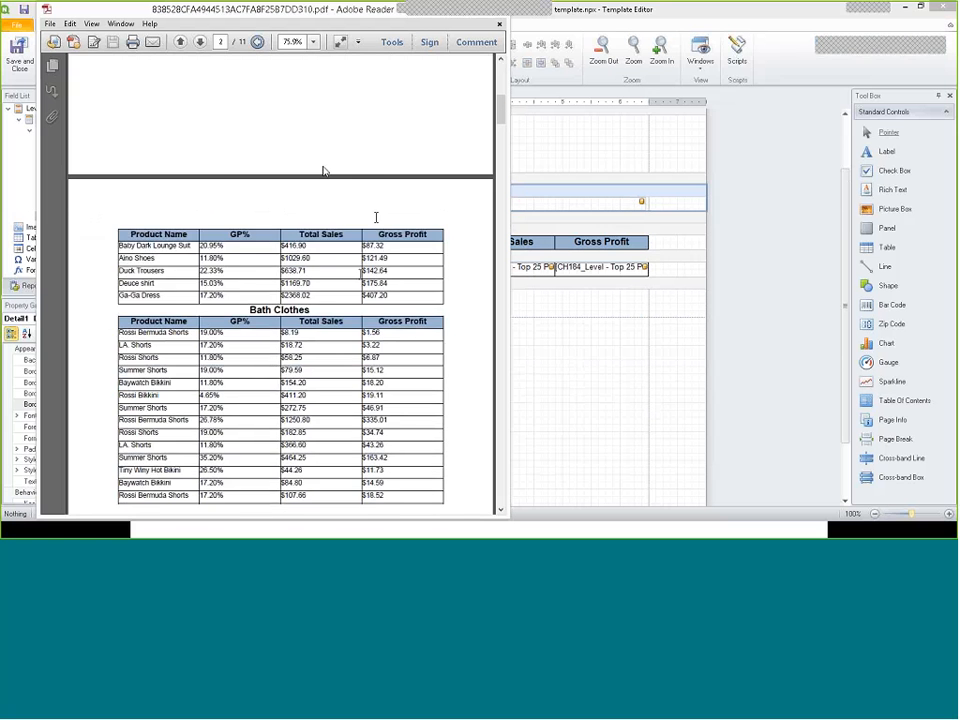
{"action": "scroll", "coordinate": [363, 270], "scroll_direction": "up", "scroll_amount": 5}
{"action": "scroll", "coordinate": [364, 270], "scroll_direction": "up", "scroll_amount": 5}
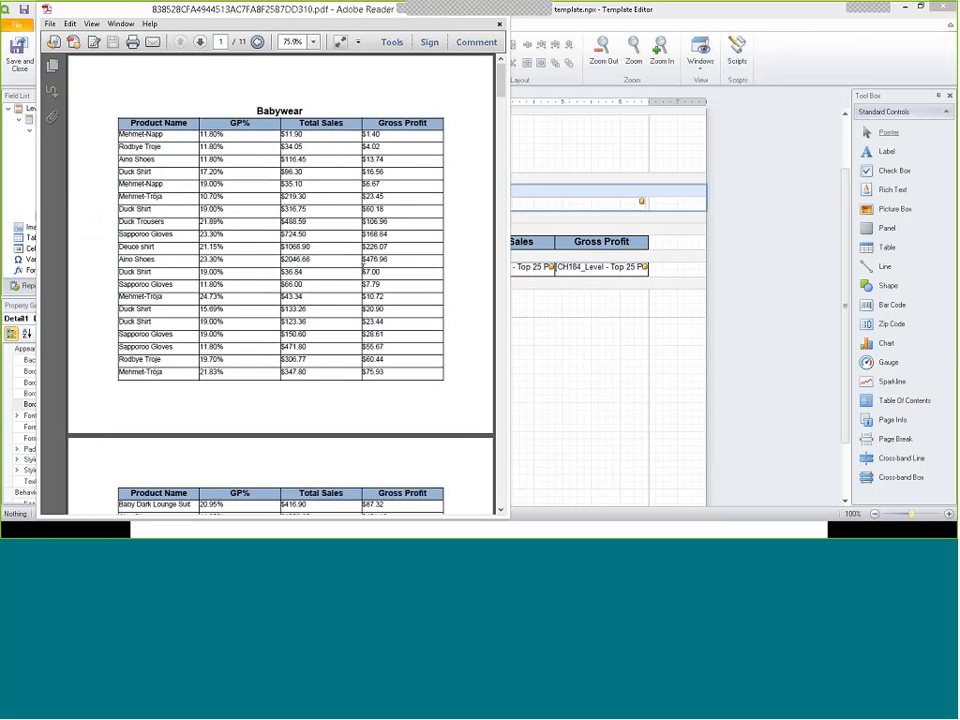
{"action": "scroll", "coordinate": [441, 249], "scroll_direction": "down", "scroll_amount": 5}
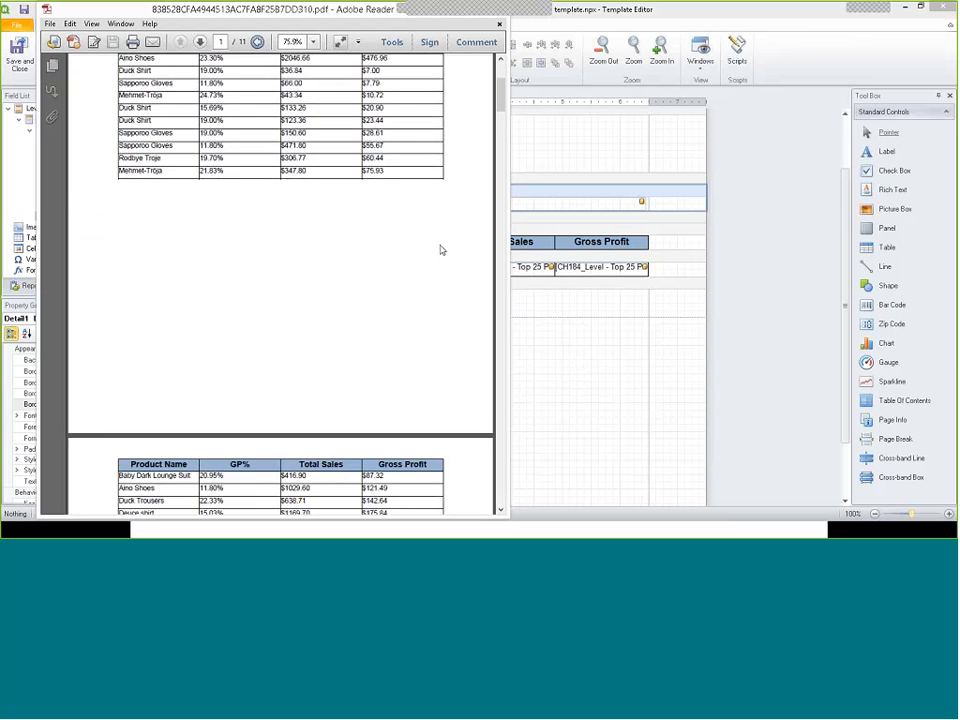
{"action": "scroll", "coordinate": [441, 249], "scroll_direction": "down", "scroll_amount": 3}
{"action": "scroll", "coordinate": [441, 249], "scroll_direction": "up", "scroll_amount": 3}
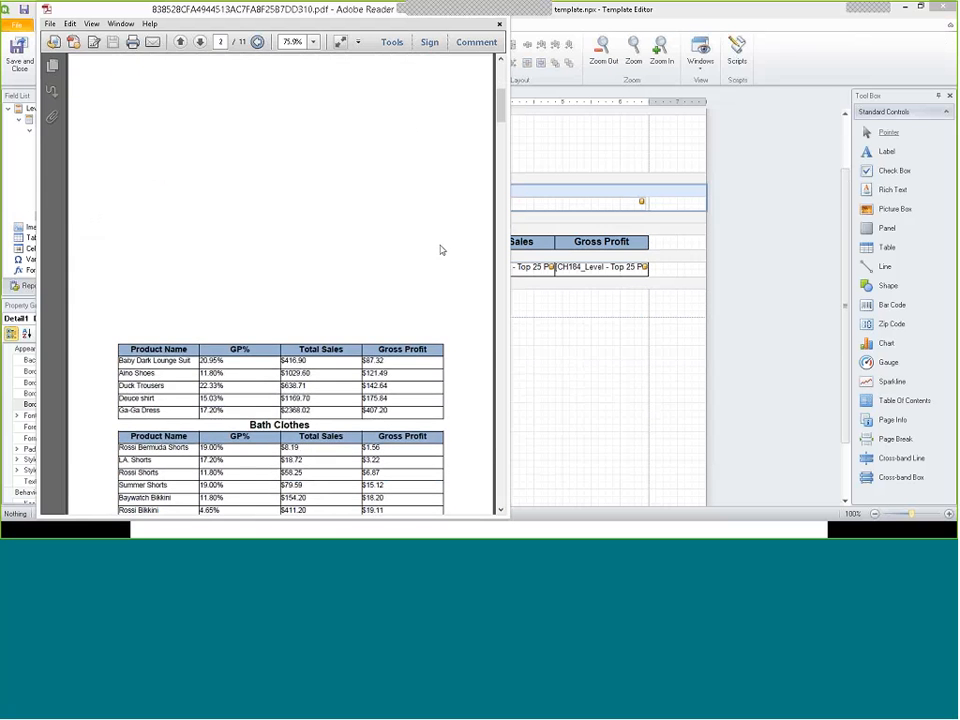
{"action": "scroll", "coordinate": [441, 249], "scroll_direction": "down", "scroll_amount": 4}
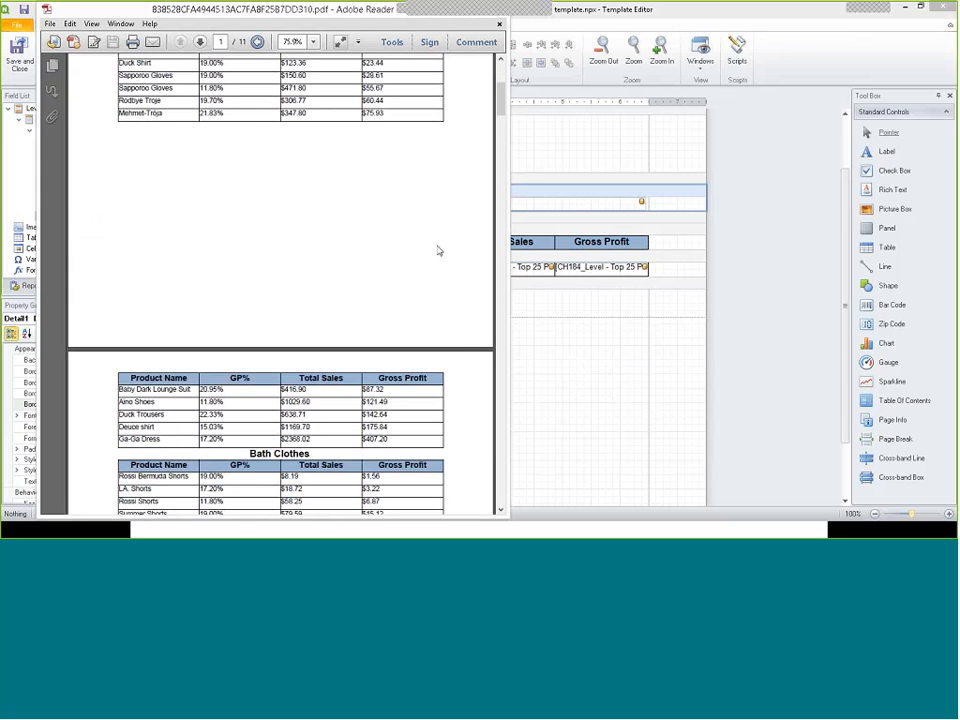
{"action": "scroll", "coordinate": [409, 197], "scroll_direction": "up", "scroll_amount": 4}
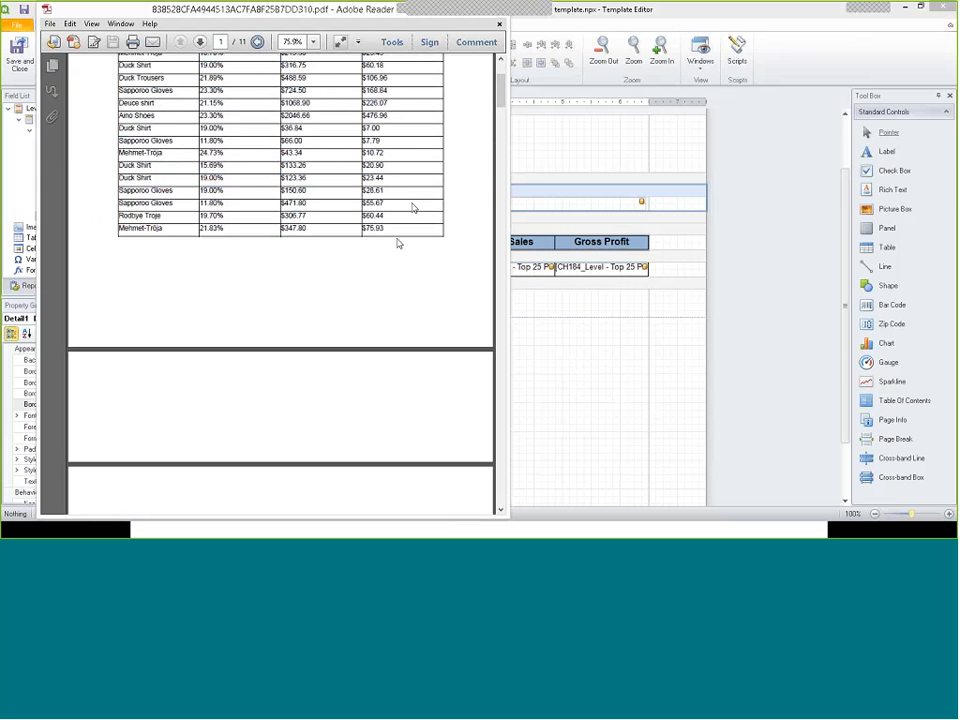
{"action": "scroll", "coordinate": [360, 190], "scroll_direction": "up", "scroll_amount": 3}
{"action": "scroll", "coordinate": [360, 190], "scroll_direction": "down", "scroll_amount": 2}
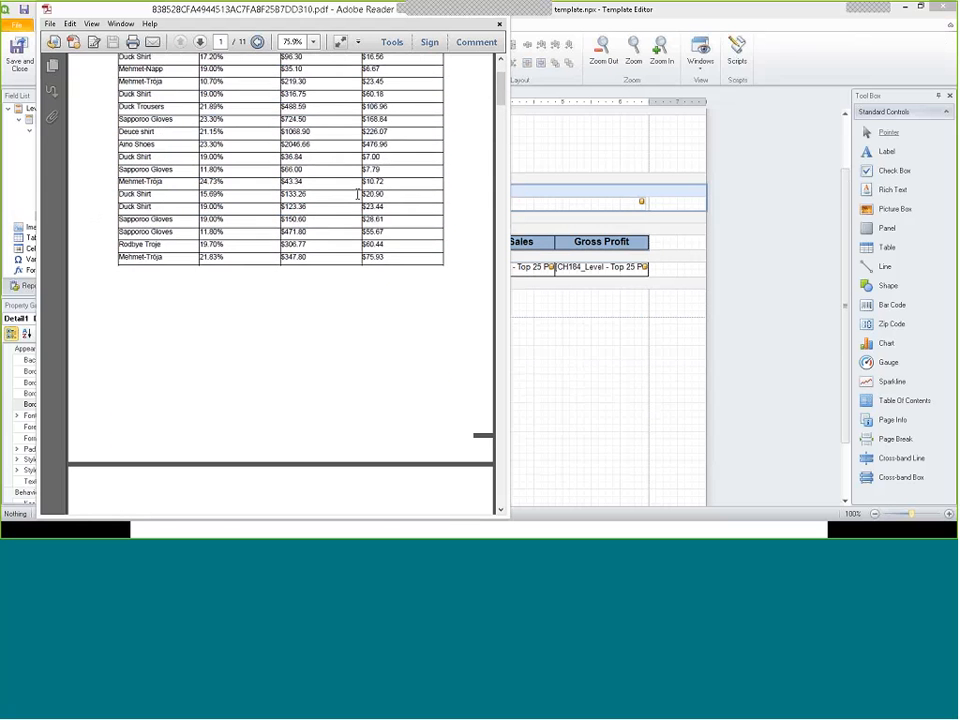
{"action": "scroll", "coordinate": [357, 195], "scroll_direction": "down", "scroll_amount": 5}
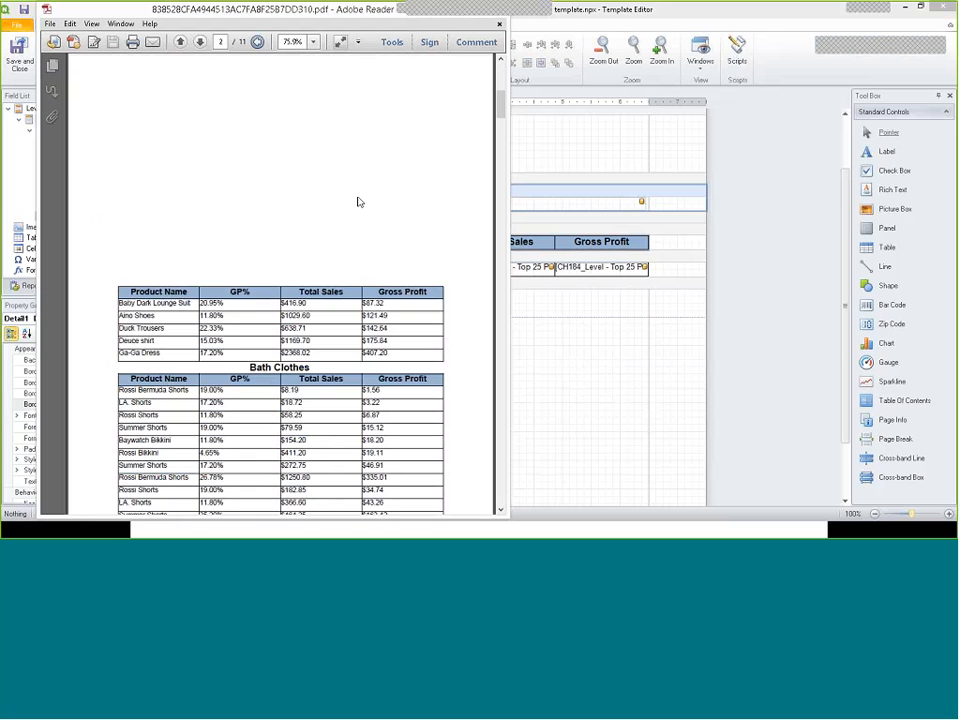
{"action": "scroll", "coordinate": [358, 202], "scroll_direction": "down", "scroll_amount": 2}
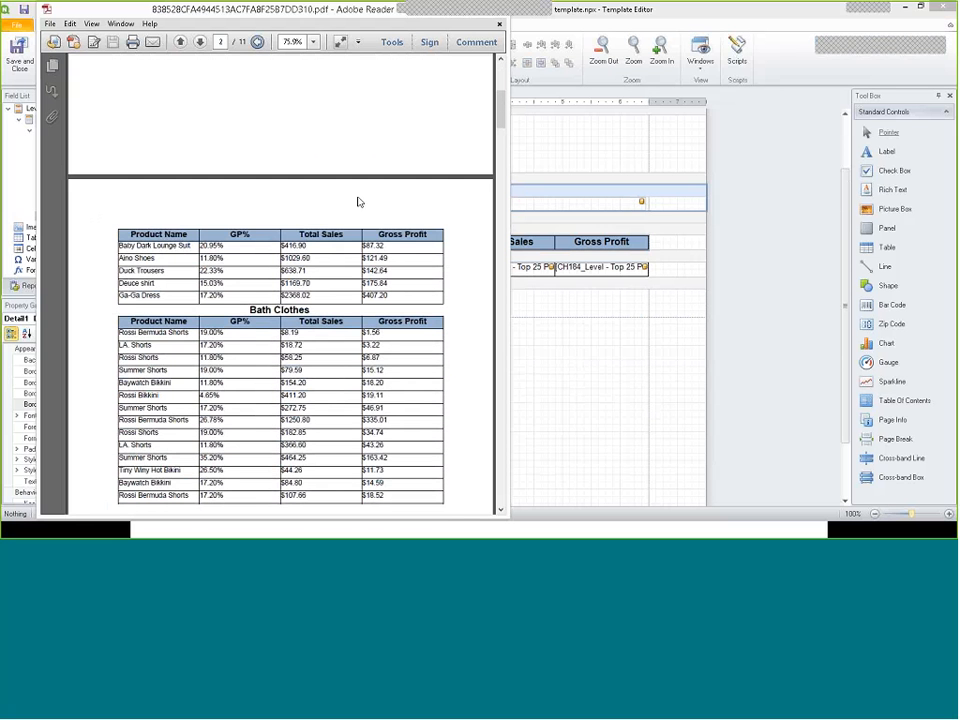
{"action": "scroll", "coordinate": [358, 200], "scroll_direction": "down", "scroll_amount": 5}
{"action": "scroll", "coordinate": [357, 195], "scroll_direction": "up", "scroll_amount": 2}
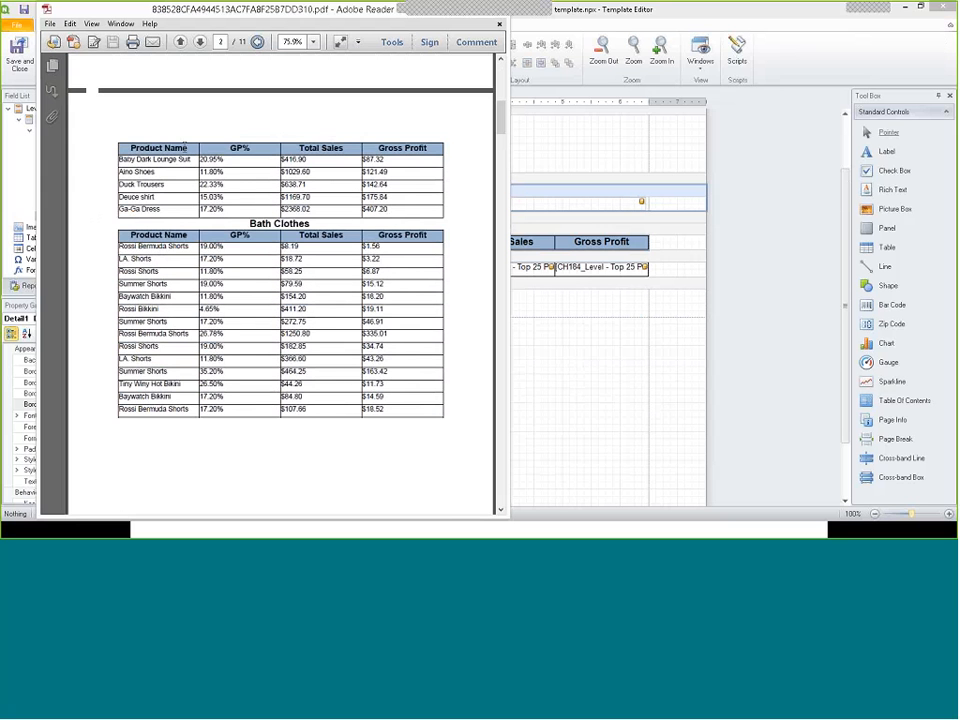
{"action": "scroll", "coordinate": [407, 161], "scroll_direction": "up", "scroll_amount": 10}
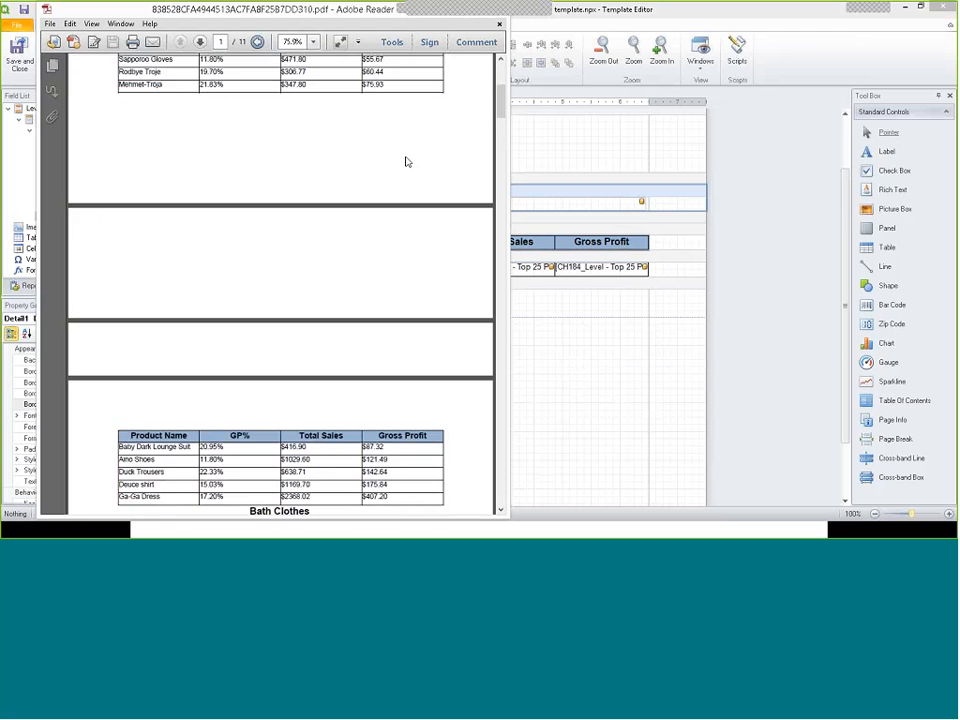
{"action": "scroll", "coordinate": [411, 168], "scroll_direction": "up", "scroll_amount": 5}
{"action": "scroll", "coordinate": [411, 169], "scroll_direction": "down", "scroll_amount": 7}
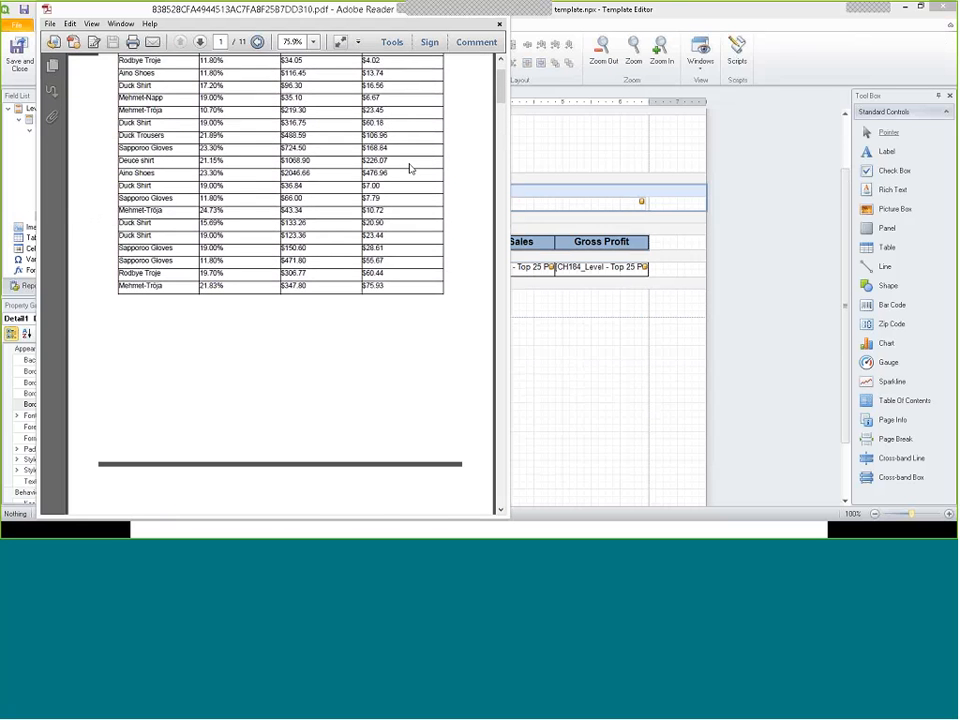
{"action": "scroll", "coordinate": [410, 170], "scroll_direction": "down", "scroll_amount": 15}
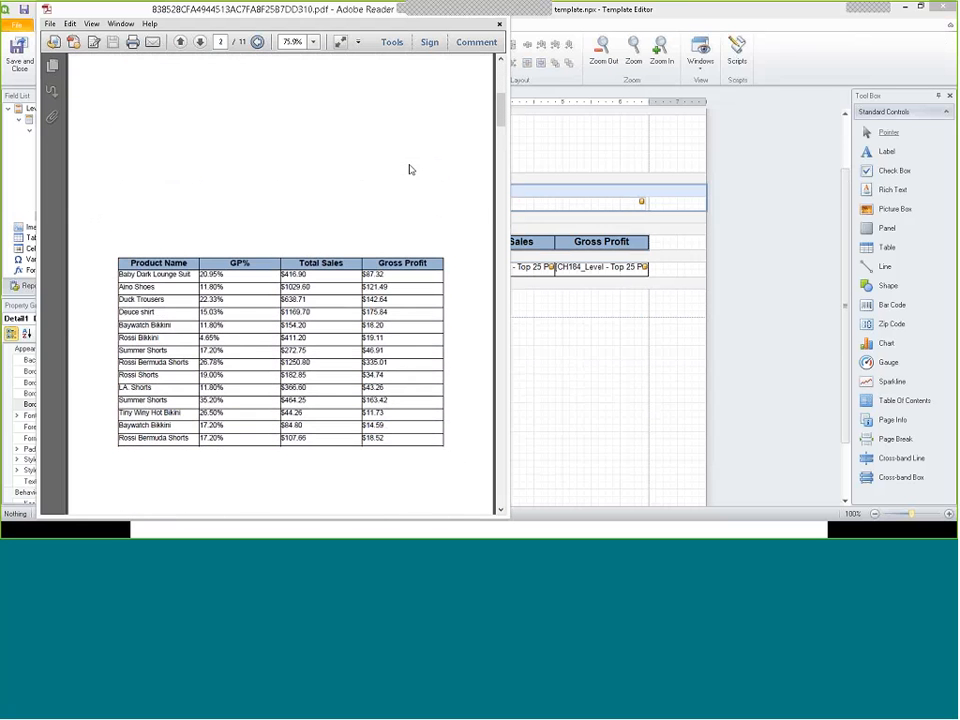
{"action": "scroll", "coordinate": [413, 170], "scroll_direction": "down", "scroll_amount": 15}
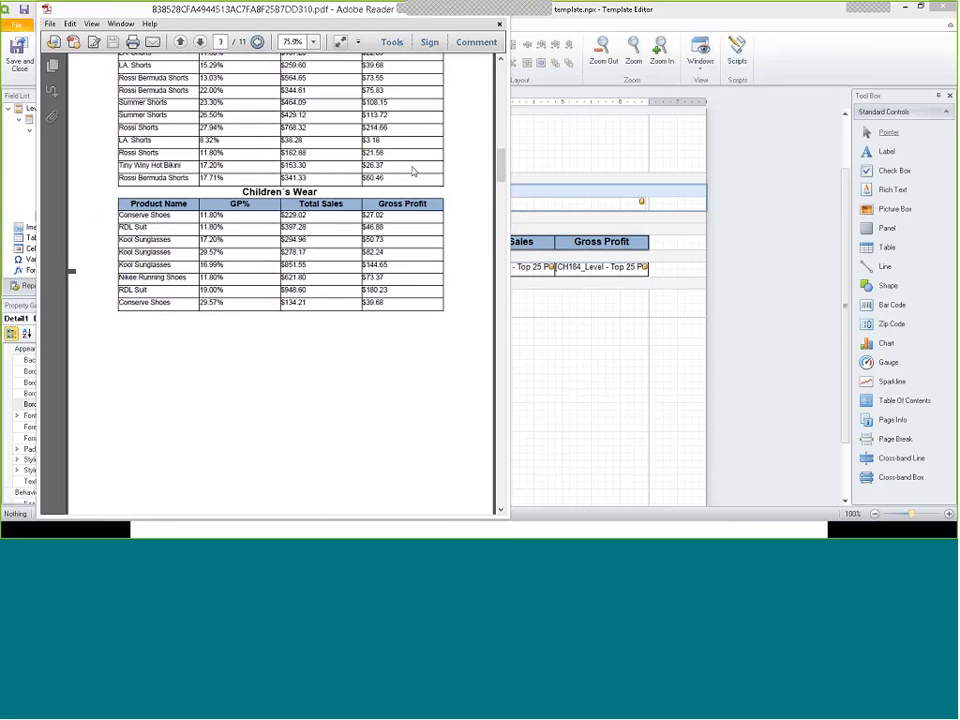
{"action": "left_click_drag", "start_coordinate": [289, 60], "coordinate": [291, 66]}
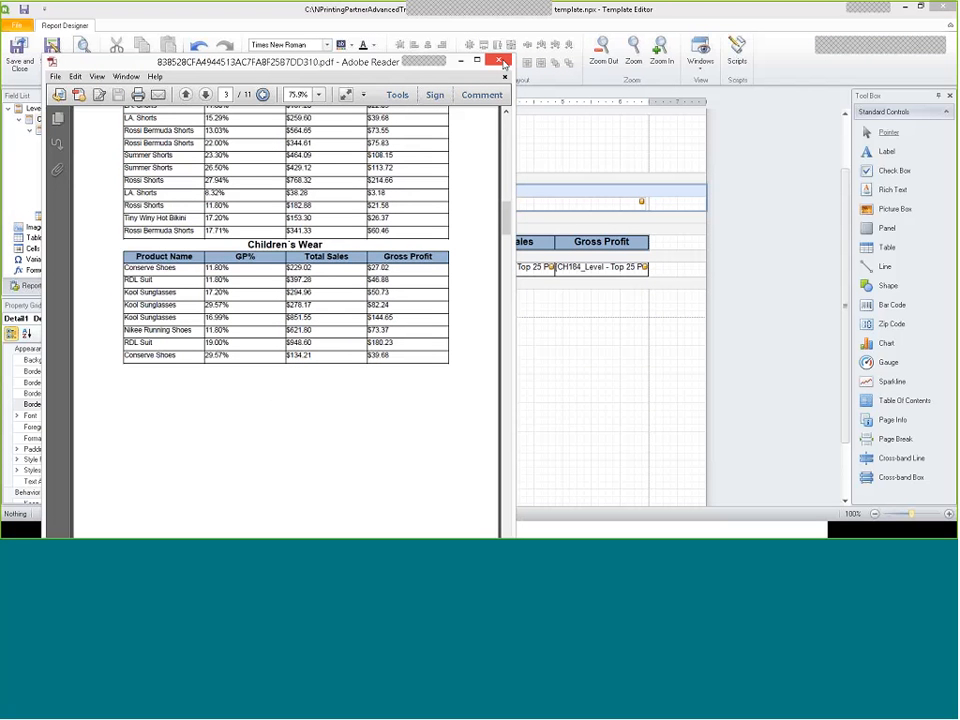
{"action": "left_click", "coordinate": [502, 62]}
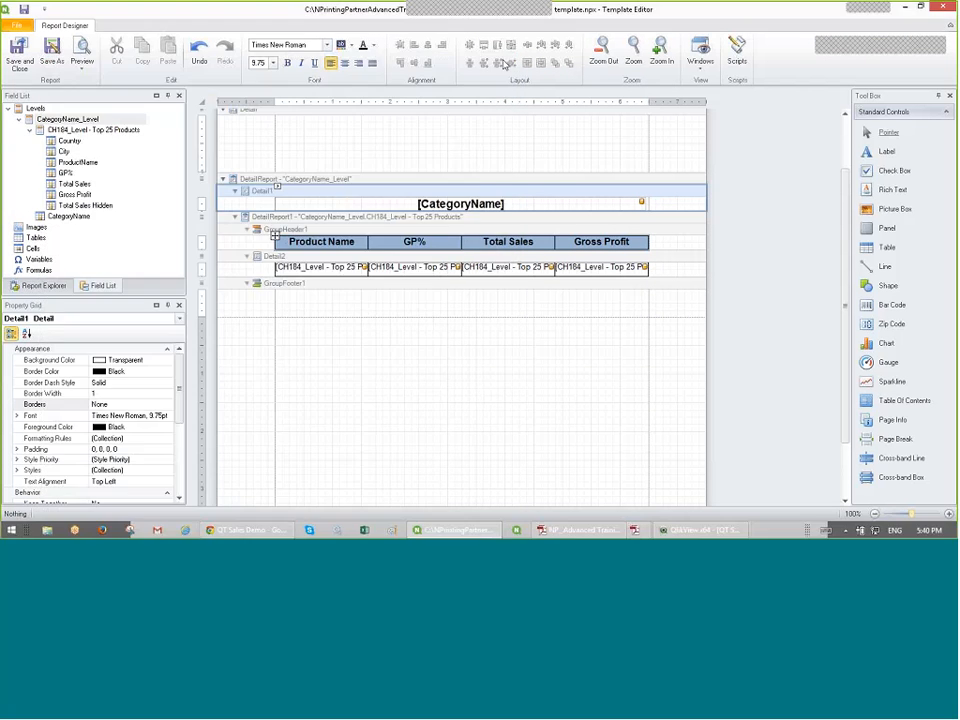
Step: Copy the field table from the Detail2 band into the GroupFooter1 band
{"action": "left_click", "coordinate": [444, 288]}
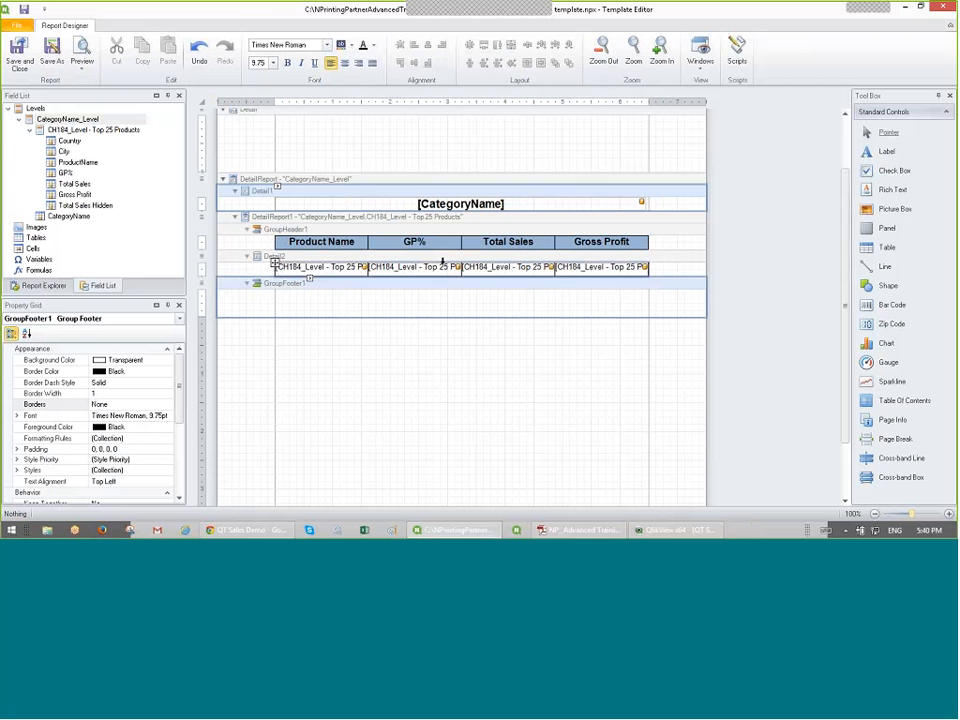
{"action": "left_click", "coordinate": [446, 270]}
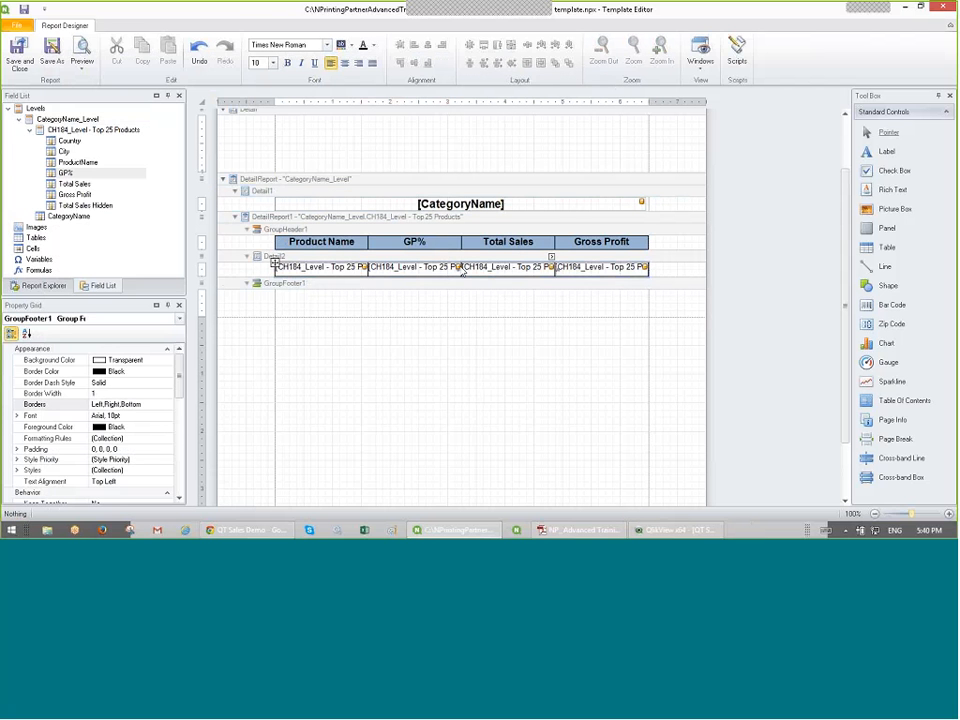
{"action": "left_click", "coordinate": [511, 272]}
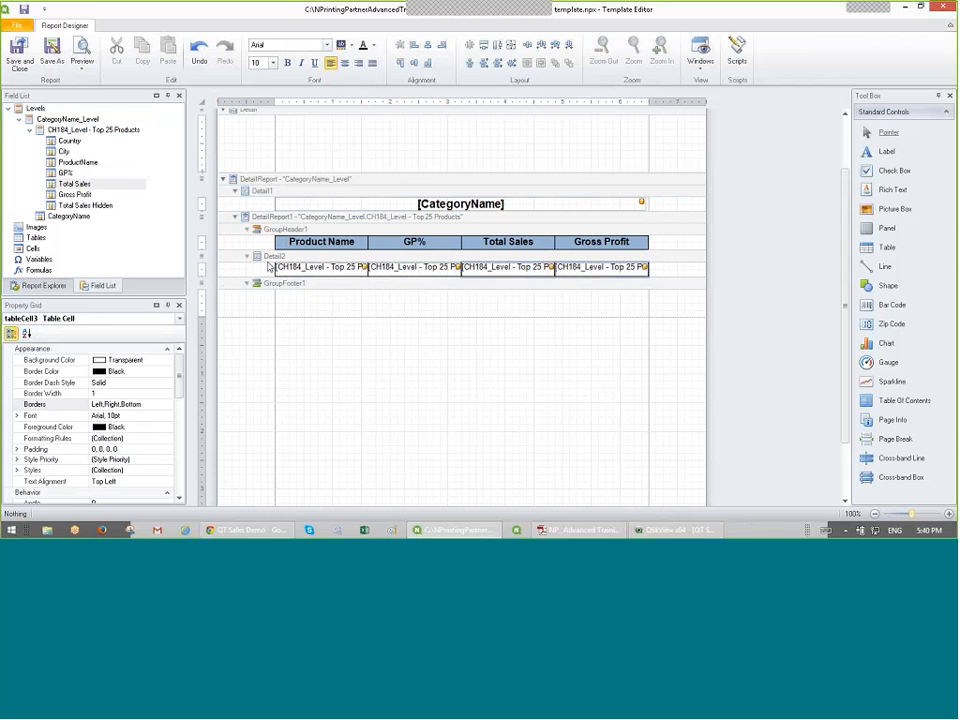
{"action": "left_click", "coordinate": [275, 263]}
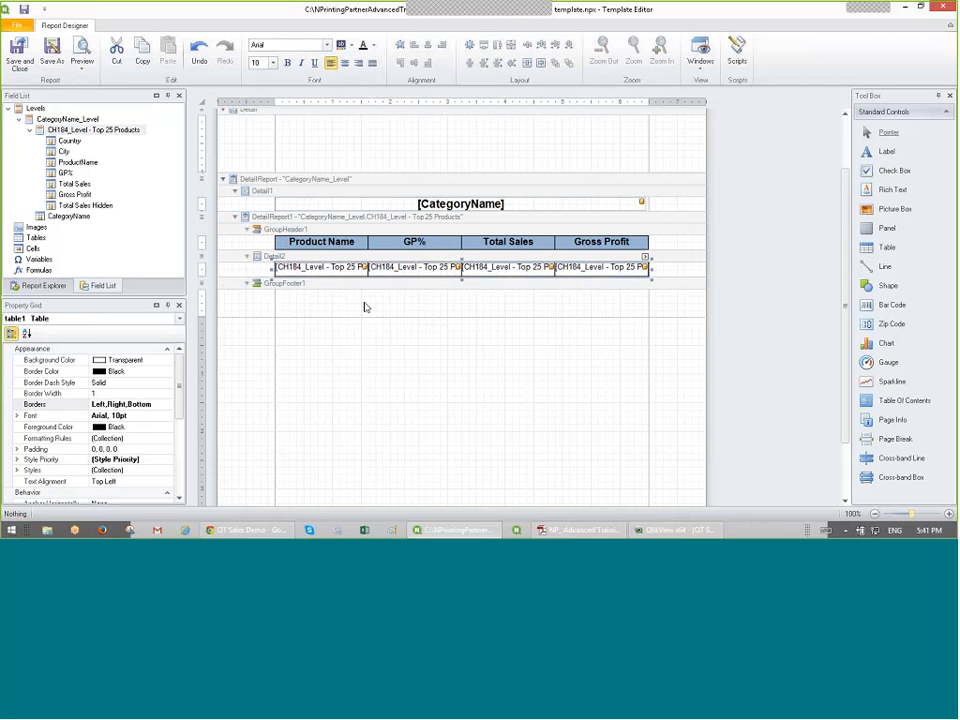
{"action": "left_click", "coordinate": [310, 281]}
{"action": "key", "text": "ctrl+v"}
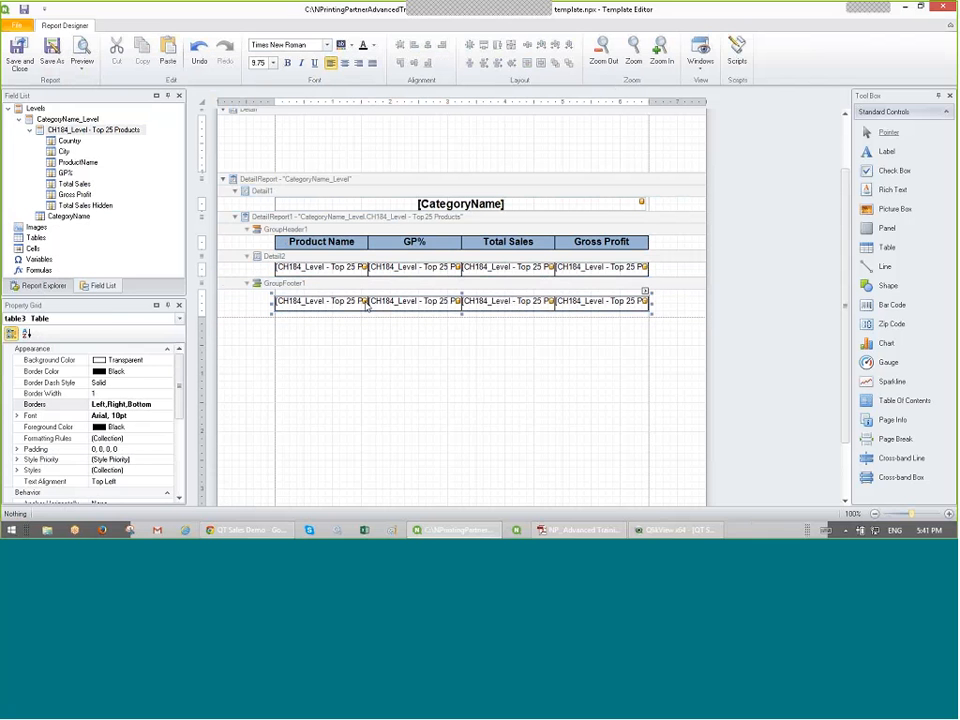
Step: Delete the product name and GP% cells from the table in the GroupFooter1 band
{"action": "left_click", "coordinate": [312, 307]}
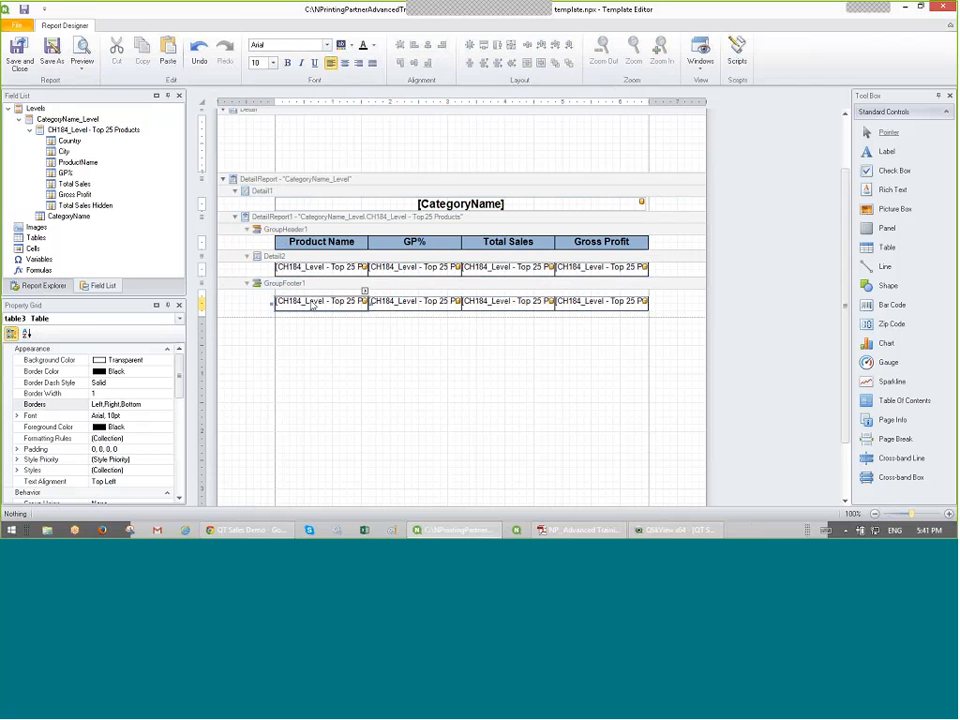
{"action": "left_click", "coordinate": [311, 306]}
{"action": "key", "text": "Delete"}
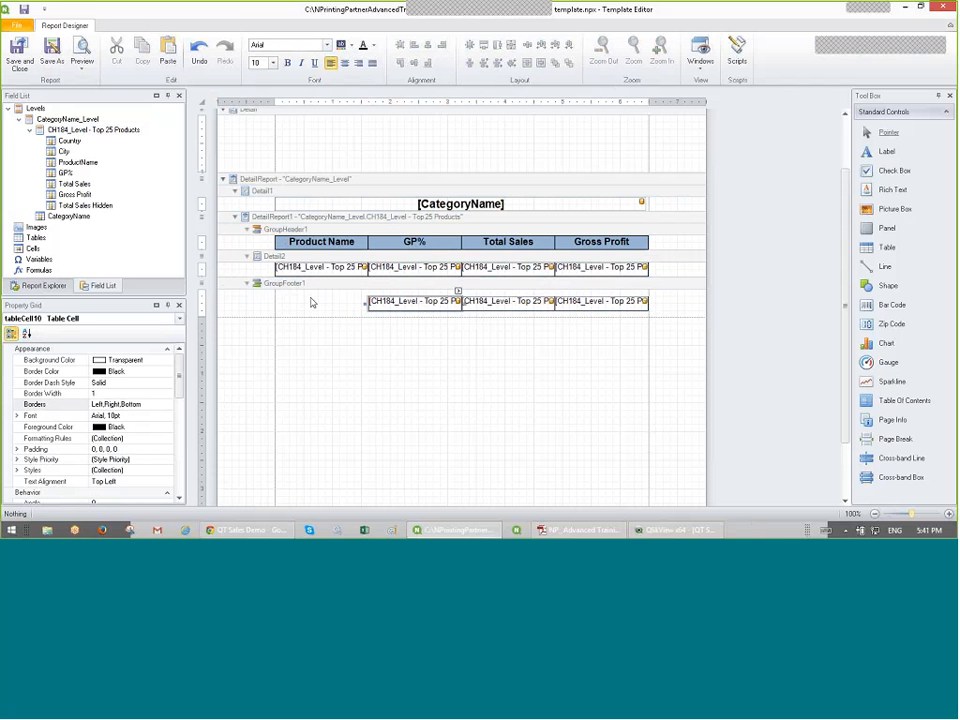
{"action": "key", "text": "Delete"}
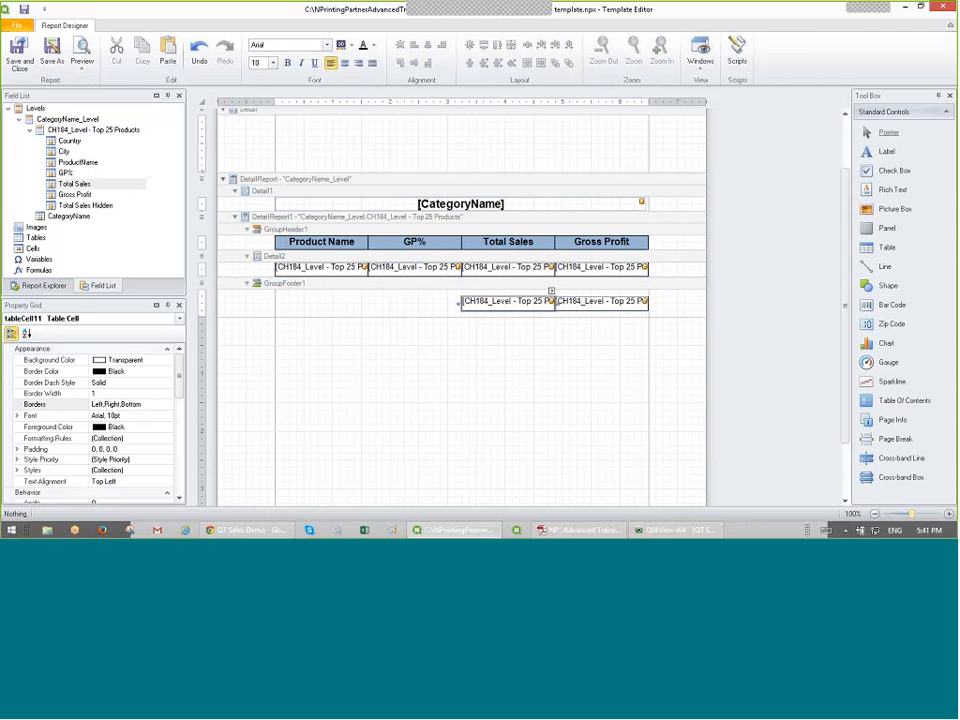
Step: Add a label at the left margin of the GroupFooter1 band and move the two-cell table up level with it
{"action": "left_click_drag", "start_coordinate": [887, 152], "coordinate": [301, 300]}
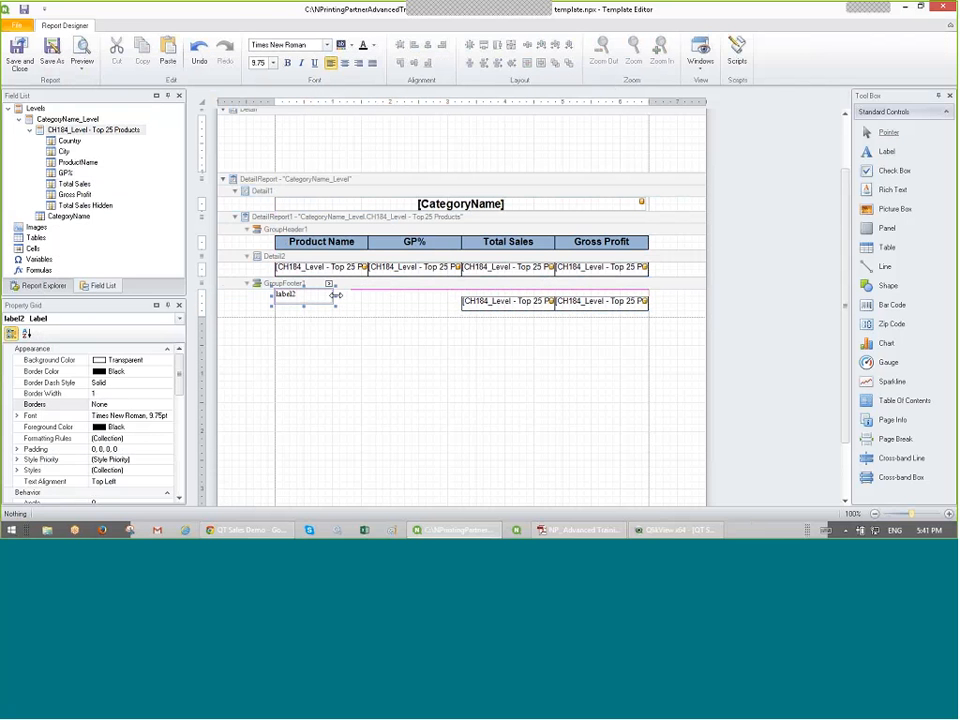
{"action": "left_click", "coordinate": [465, 292]}
{"action": "left_click_drag", "start_coordinate": [465, 292], "coordinate": [458, 300]}
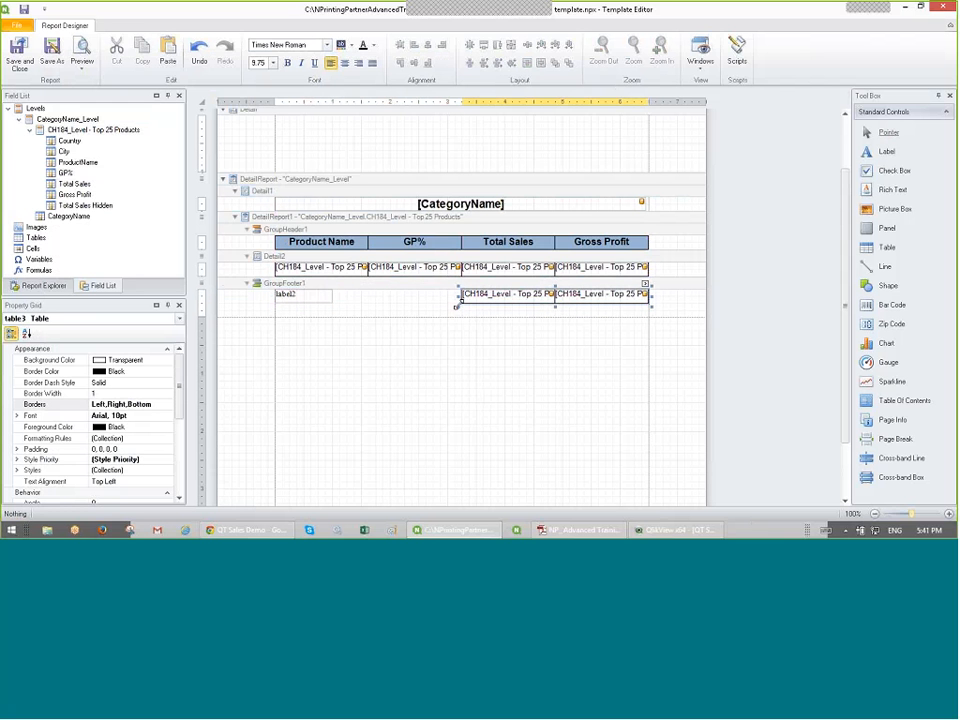
Step: Widen the GroupFooter1 label until it meets the two-cell table and set its text to "Sales by Category"
{"action": "left_click", "coordinate": [330, 299]}
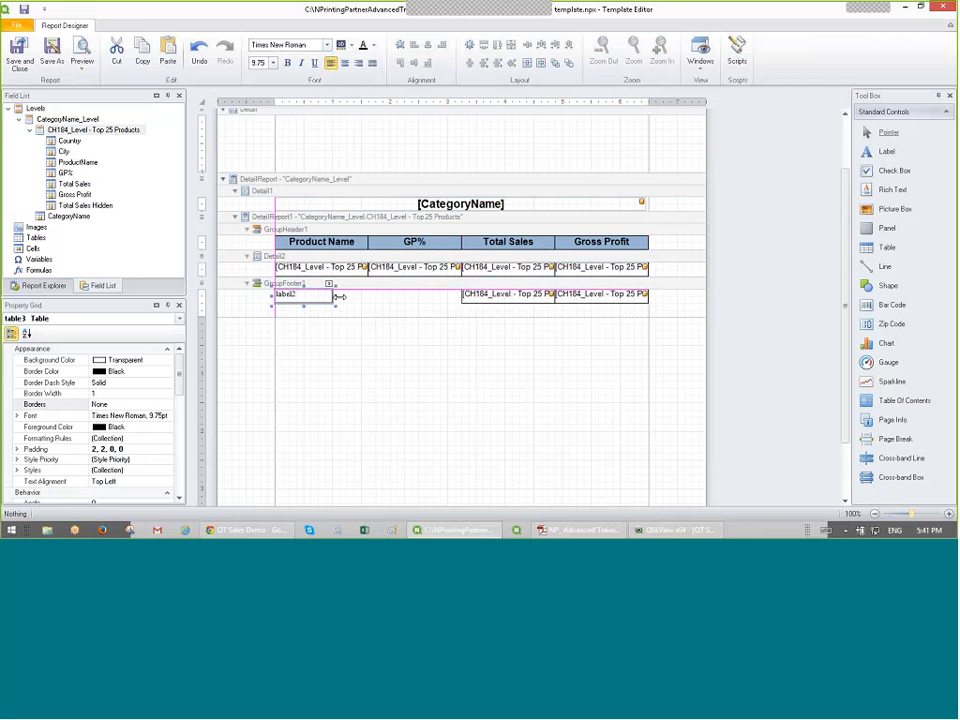
{"action": "left_click_drag", "start_coordinate": [340, 297], "coordinate": [440, 297]}
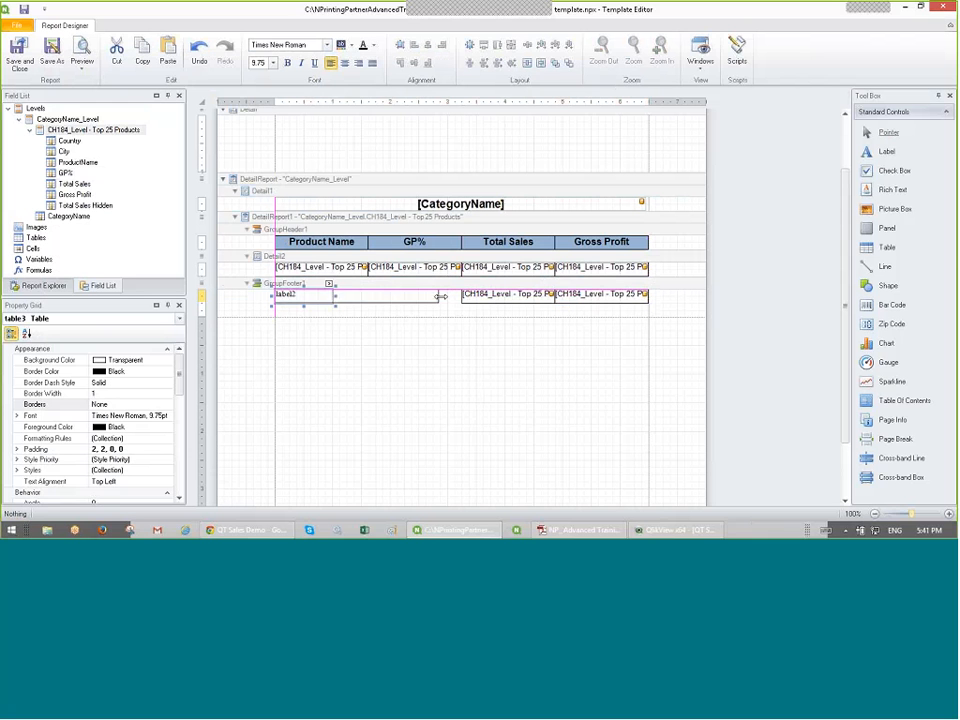
{"action": "double_click", "coordinate": [385, 298]}
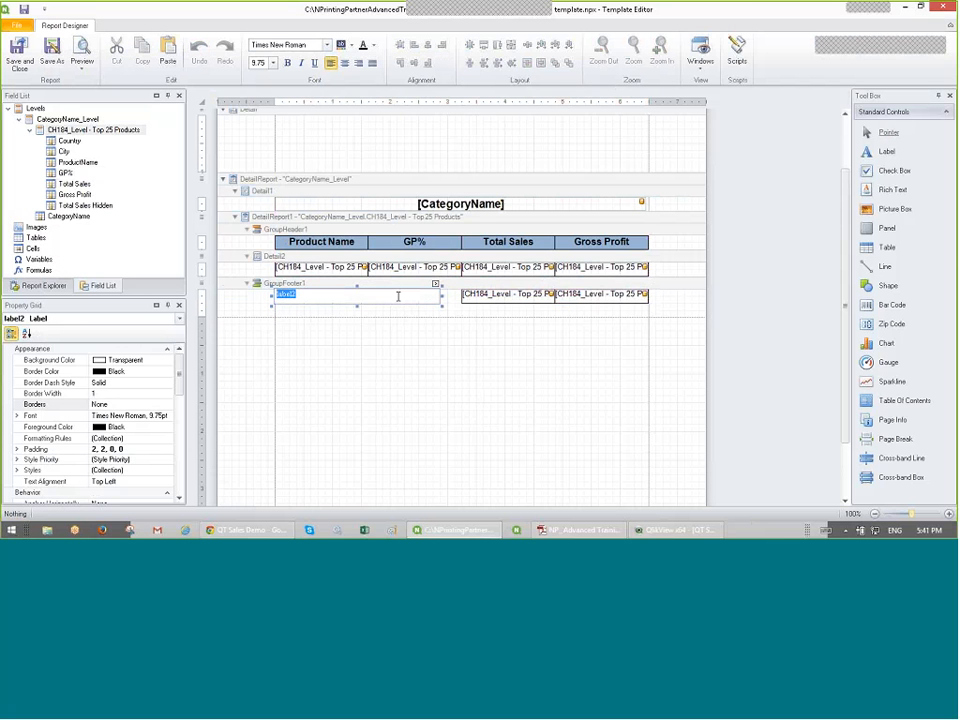
{"action": "type", "text": "Sales by"}
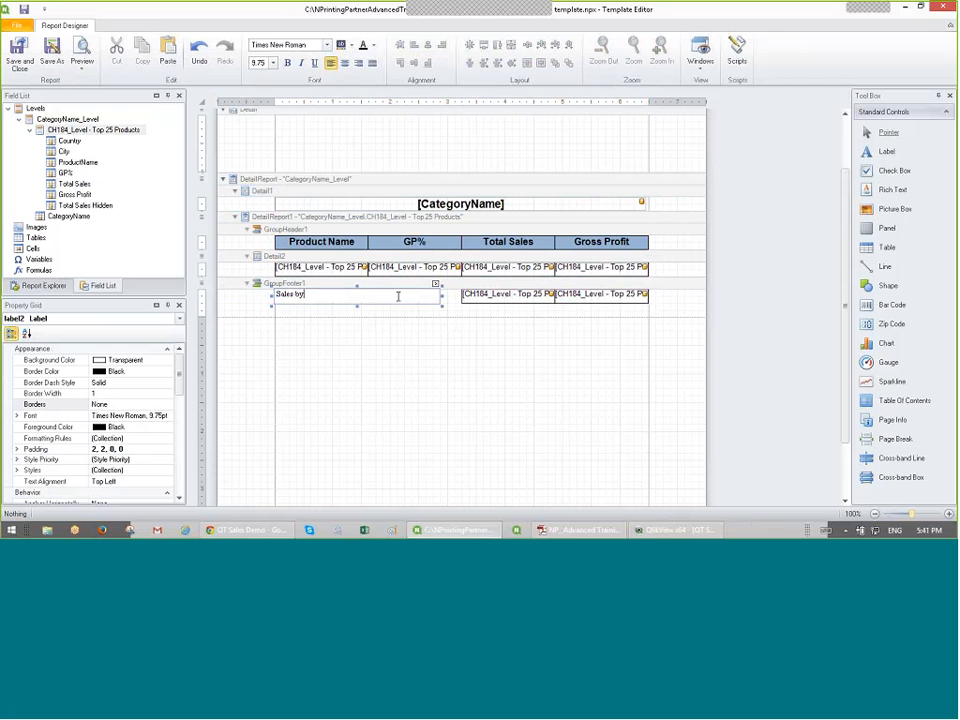
{"action": "type", "text": " Catego"}
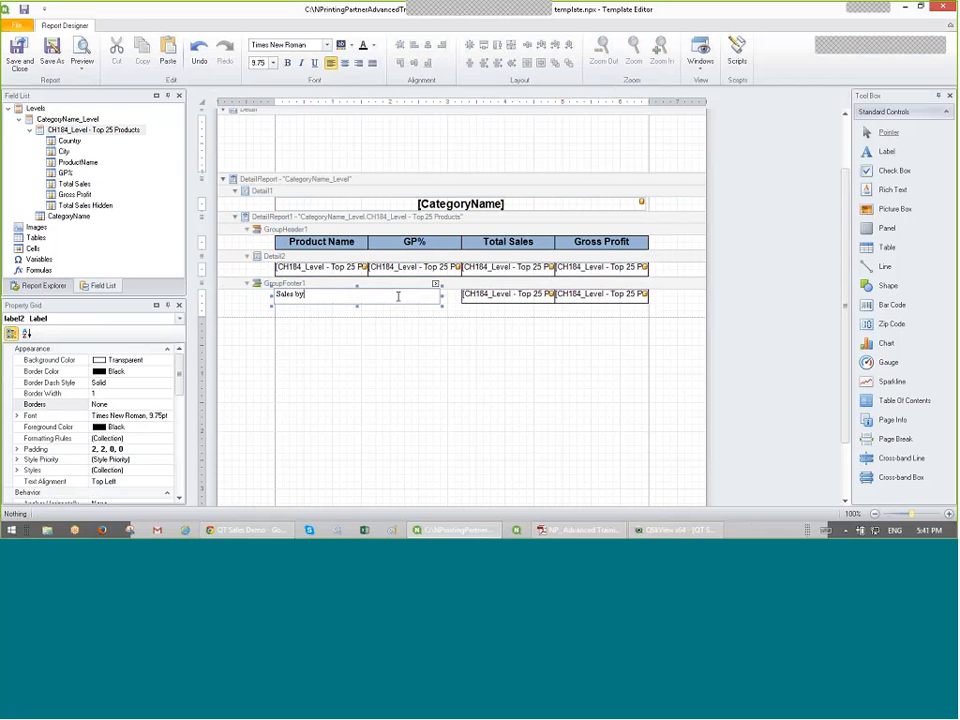
{"action": "type", "text": "ry"}
{"action": "left_click_drag", "start_coordinate": [441, 295], "coordinate": [460, 297]}
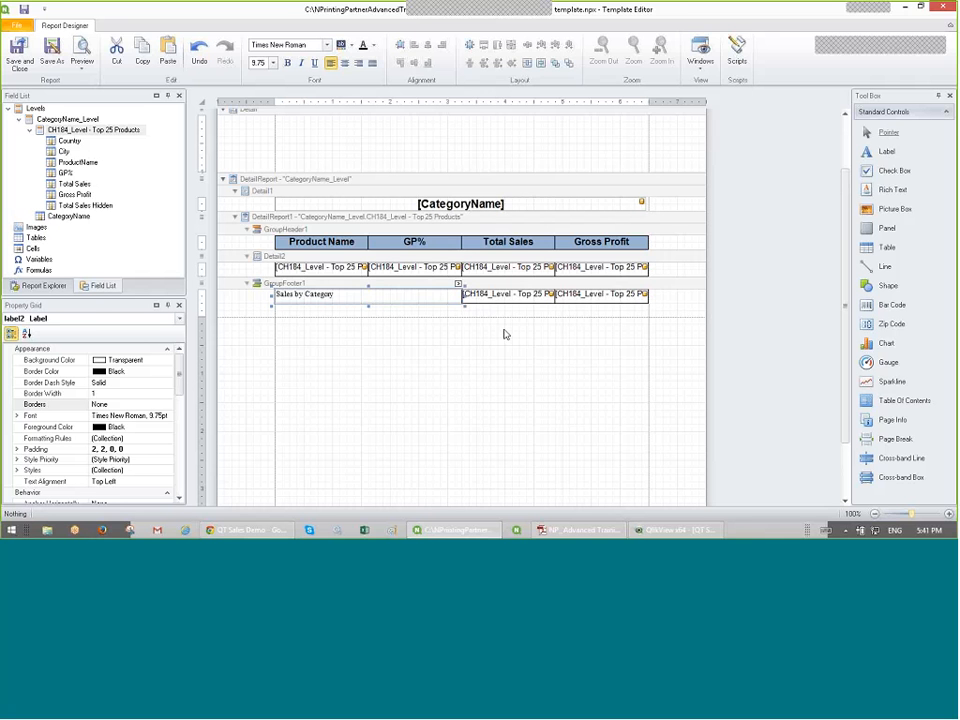
Step: Reduce the height of the GroupFooter1 band to fit its contents and insert a ReportFooter band below it
{"action": "left_click", "coordinate": [399, 314]}
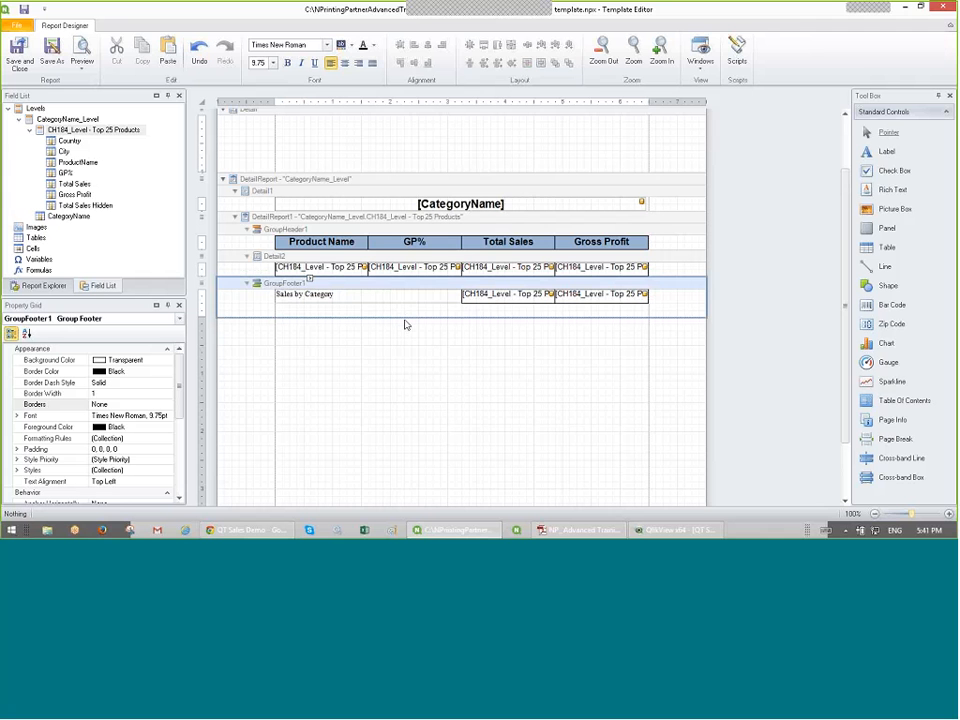
{"action": "left_click_drag", "start_coordinate": [407, 316], "coordinate": [408, 302]}
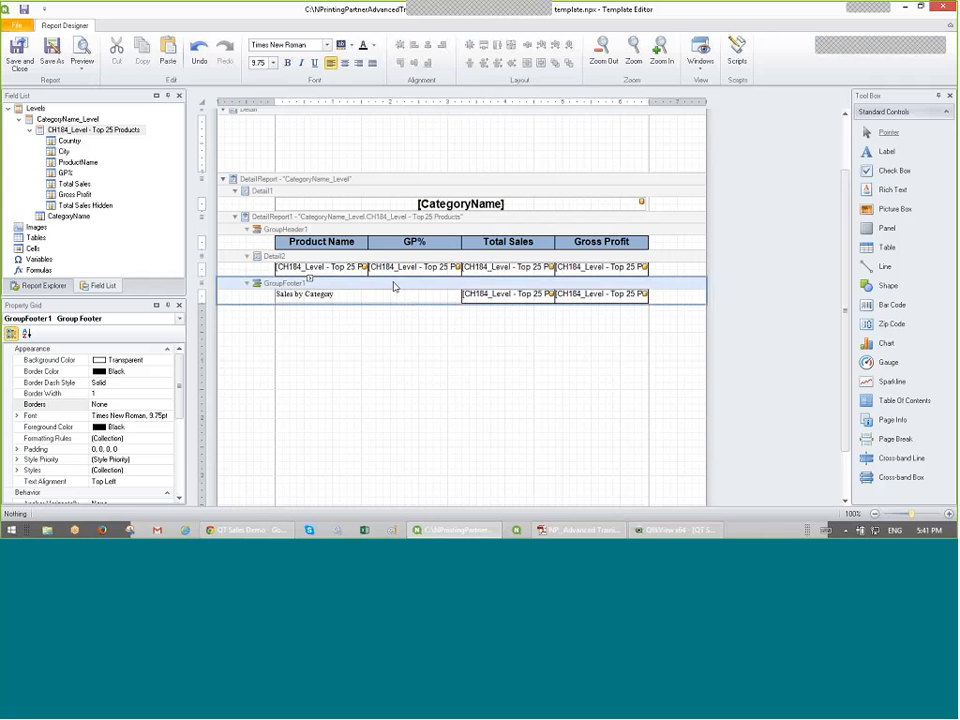
{"action": "right_click", "coordinate": [394, 287]}
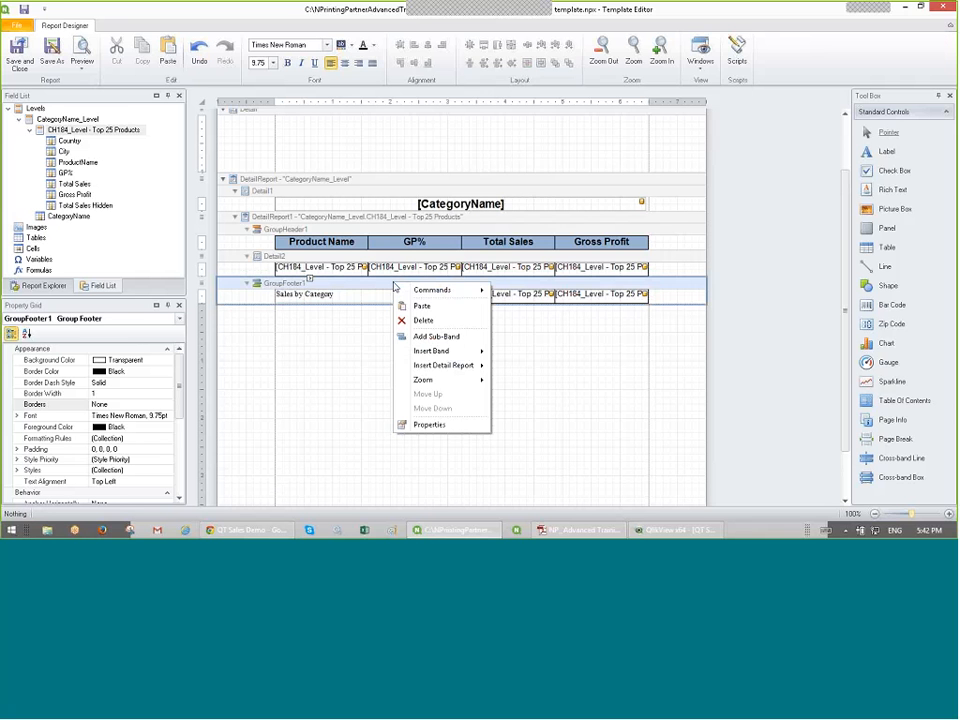
{"action": "left_click", "coordinate": [377, 324]}
{"action": "right_click", "coordinate": [377, 324]}
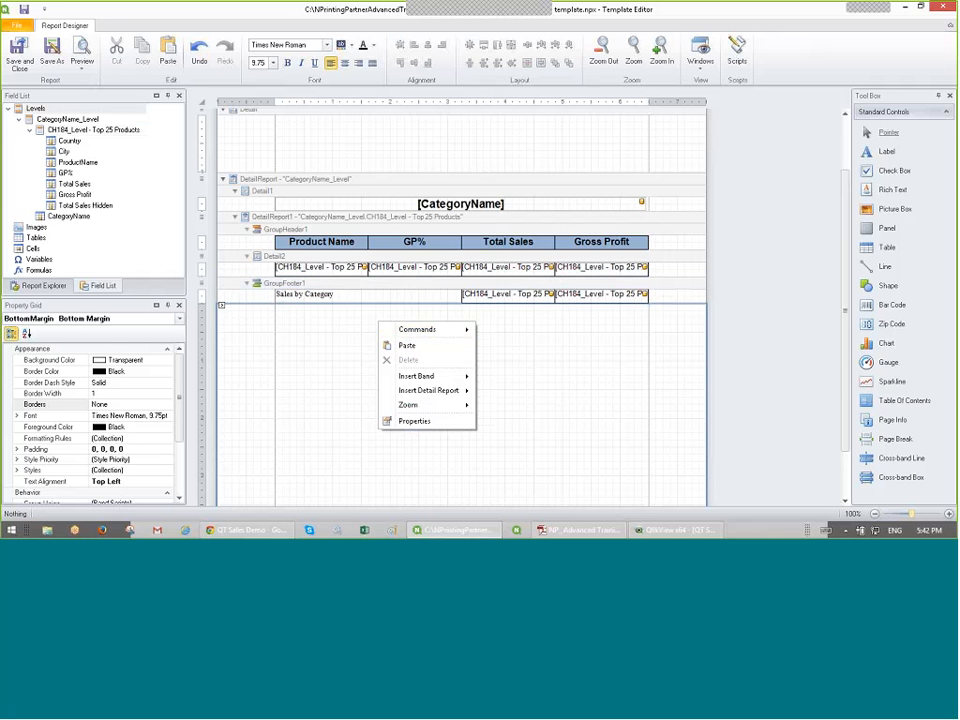
{"action": "mouse_move", "coordinate": [430, 376]}
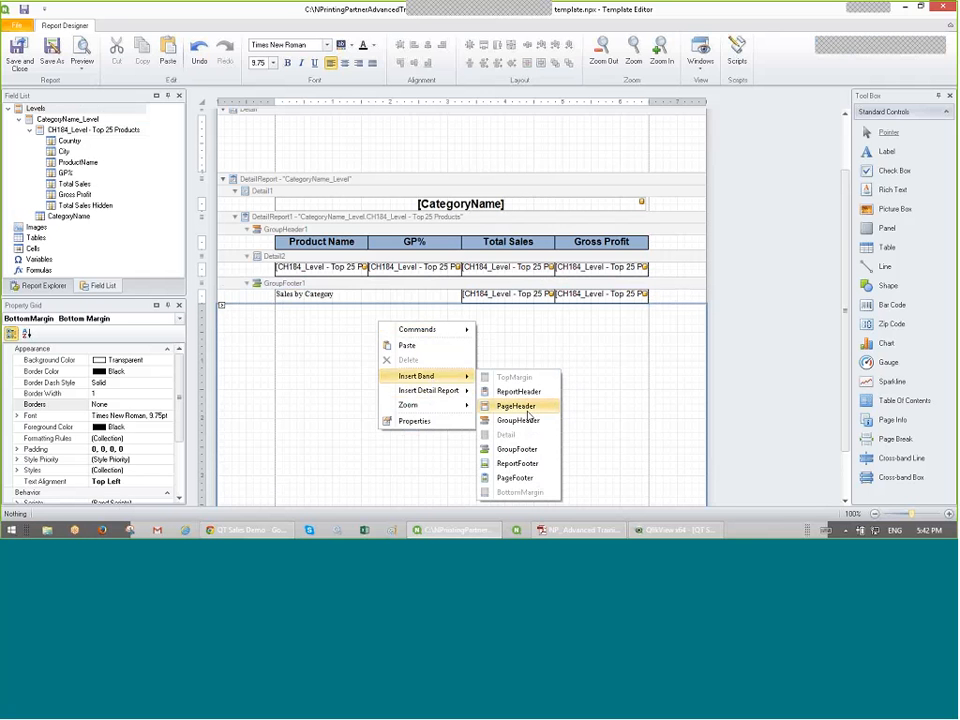
{"action": "left_click", "coordinate": [530, 464]}
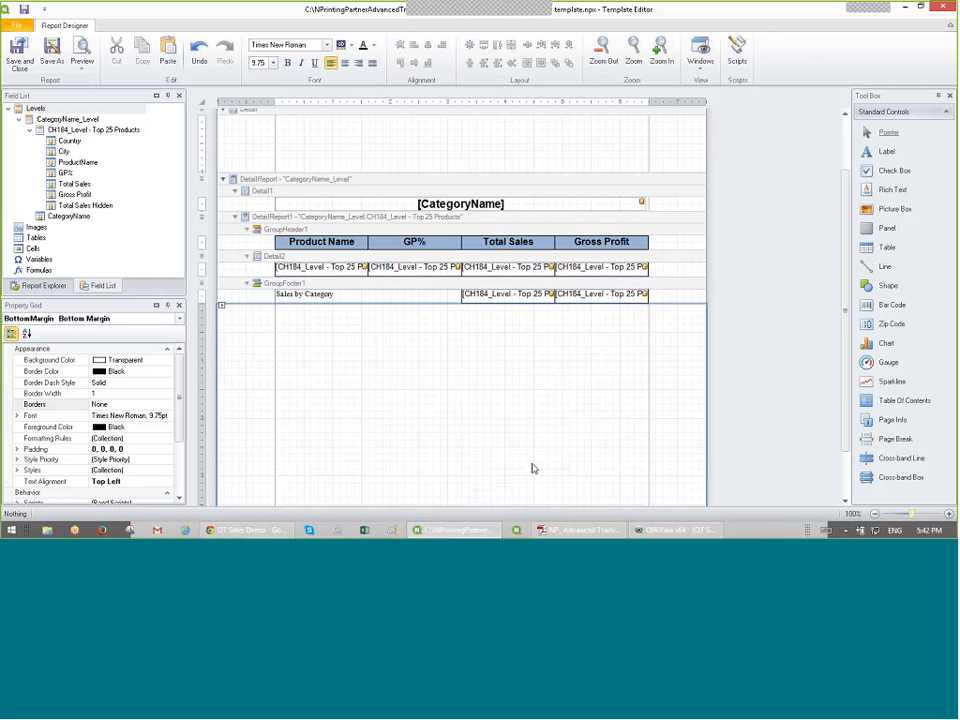
Step: Copy the two-cell table from GroupFooter1 into the ReportFooter band, aligned under the Total Sales and Gross Profit columns
{"action": "left_click", "coordinate": [493, 297]}
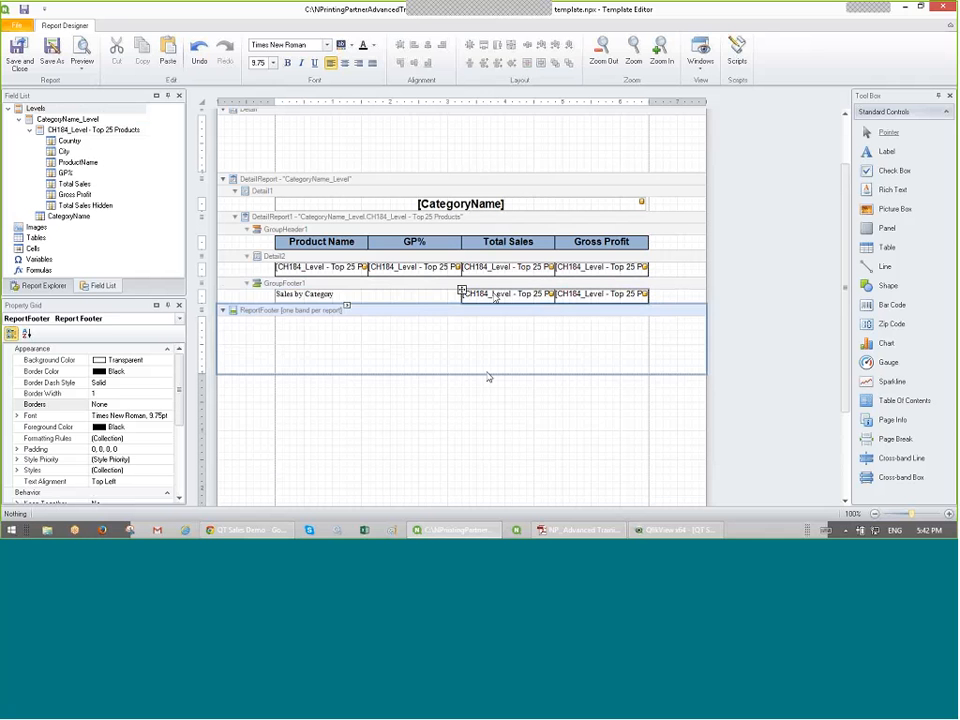
{"action": "left_click", "coordinate": [461, 292]}
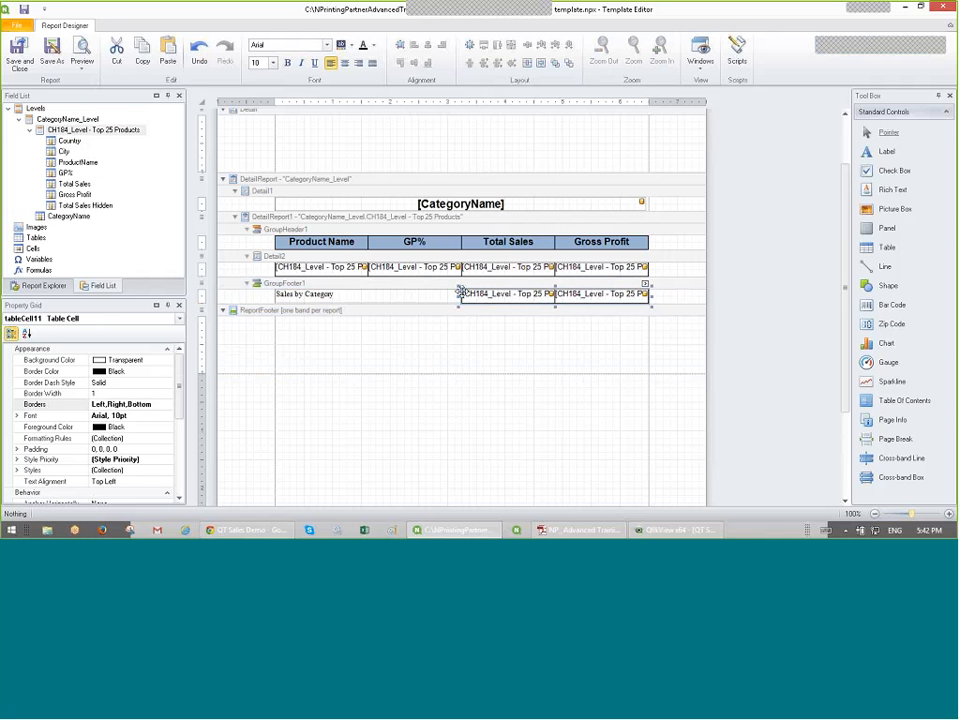
{"action": "left_click", "coordinate": [486, 341]}
{"action": "key", "text": "ctrl+v"}
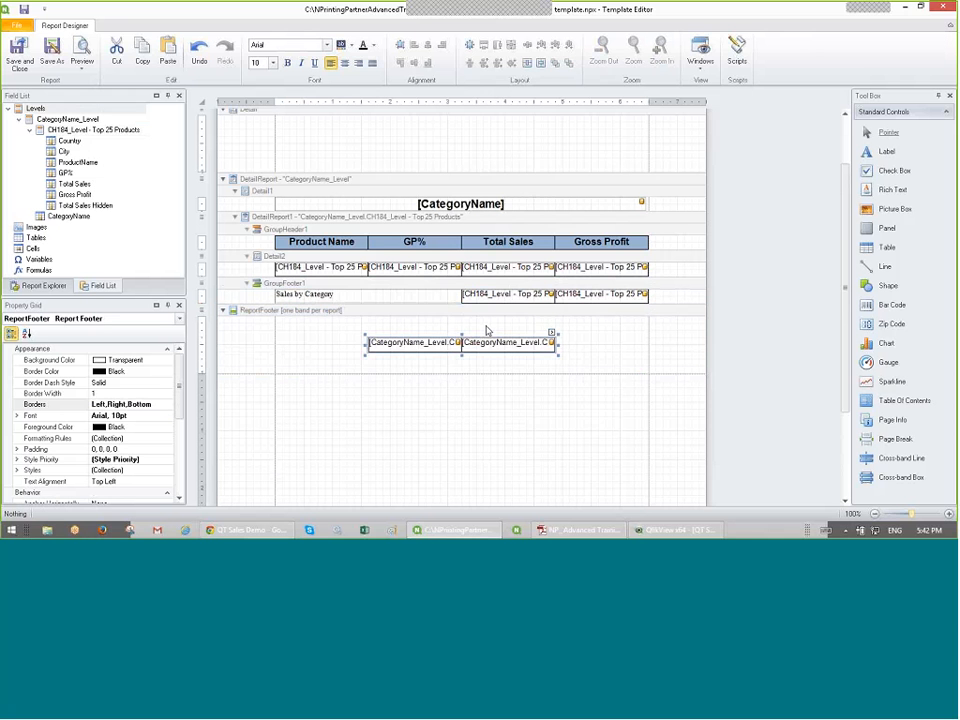
{"action": "left_click_drag", "start_coordinate": [476, 334], "coordinate": [553, 318]}
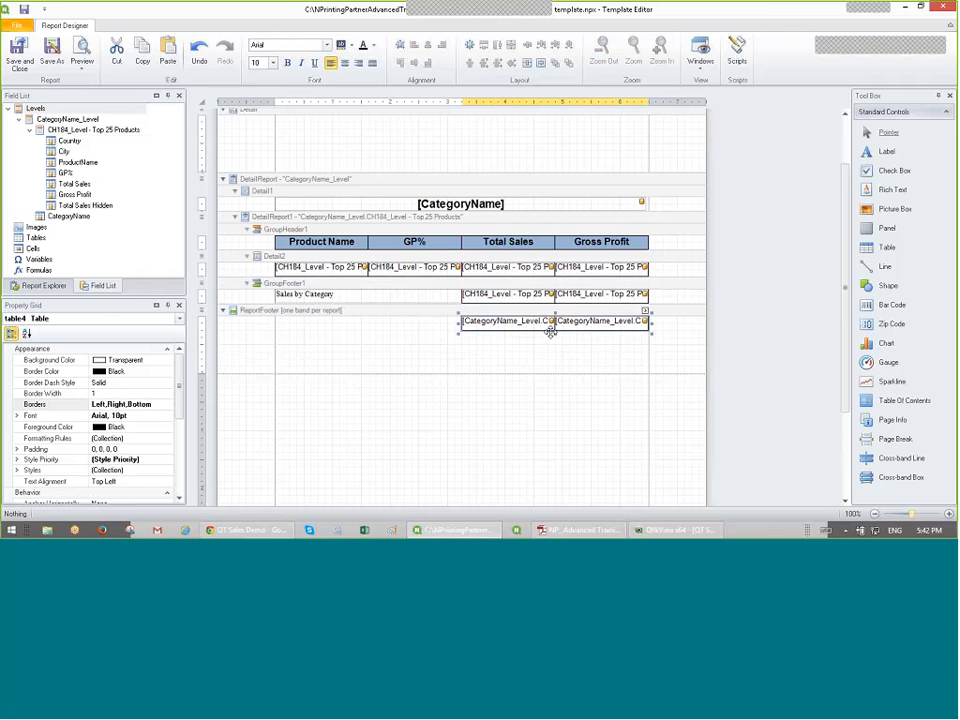
Step: Copy the "Sales by Category" label into the ReportFooter band and place it at the left margin beside the table
{"action": "left_click", "coordinate": [447, 370]}
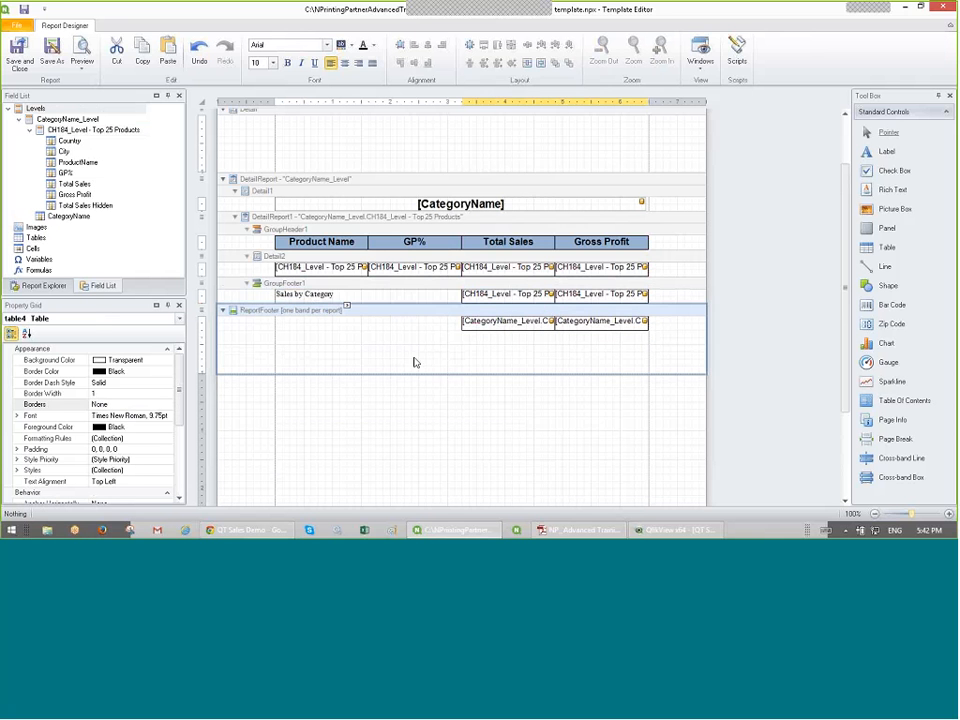
{"action": "left_click", "coordinate": [292, 294]}
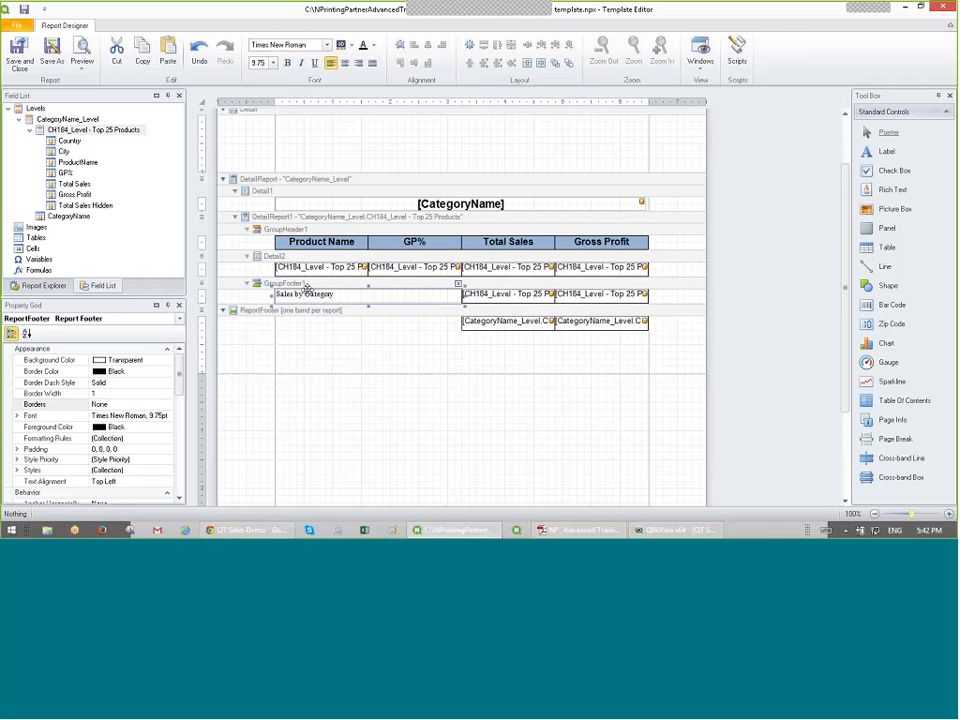
{"action": "left_click", "coordinate": [328, 328]}
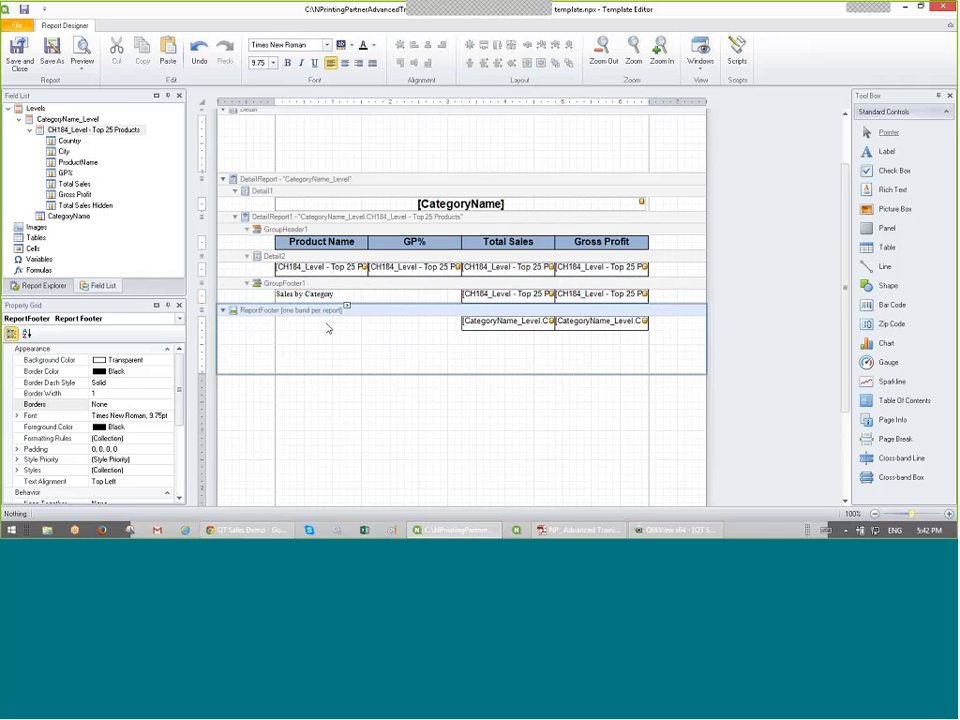
{"action": "key", "text": "ctrl+v"}
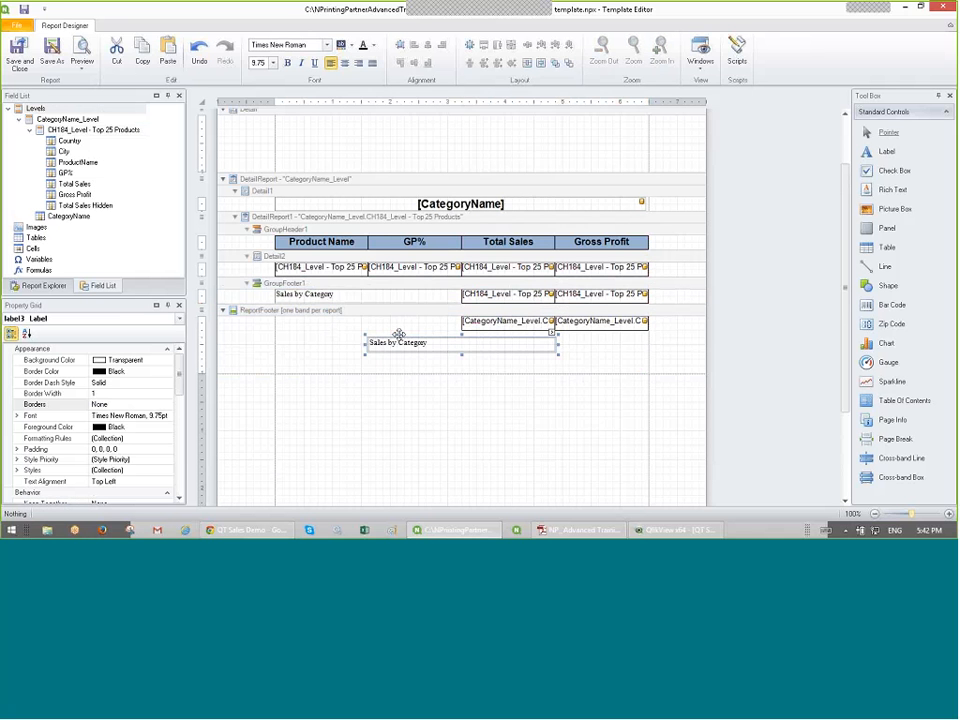
{"action": "left_click_drag", "start_coordinate": [398, 333], "coordinate": [307, 323]}
Step: Change the text of the ReportFooter label to "Total Sales"
{"action": "double_click", "coordinate": [307, 323]}
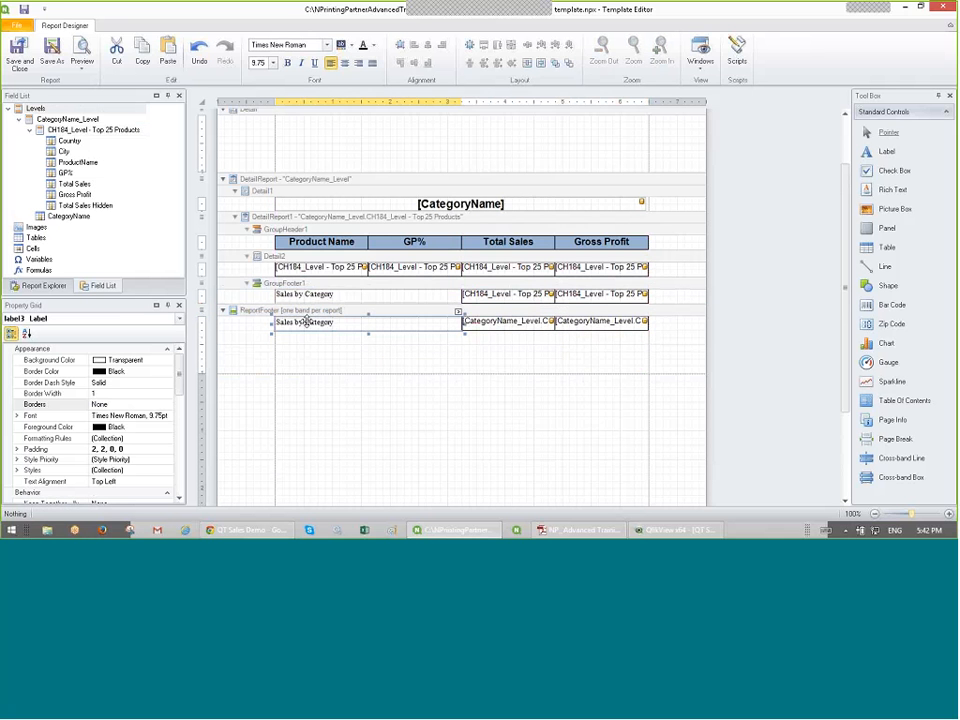
{"action": "key", "text": "ctrl+a"}
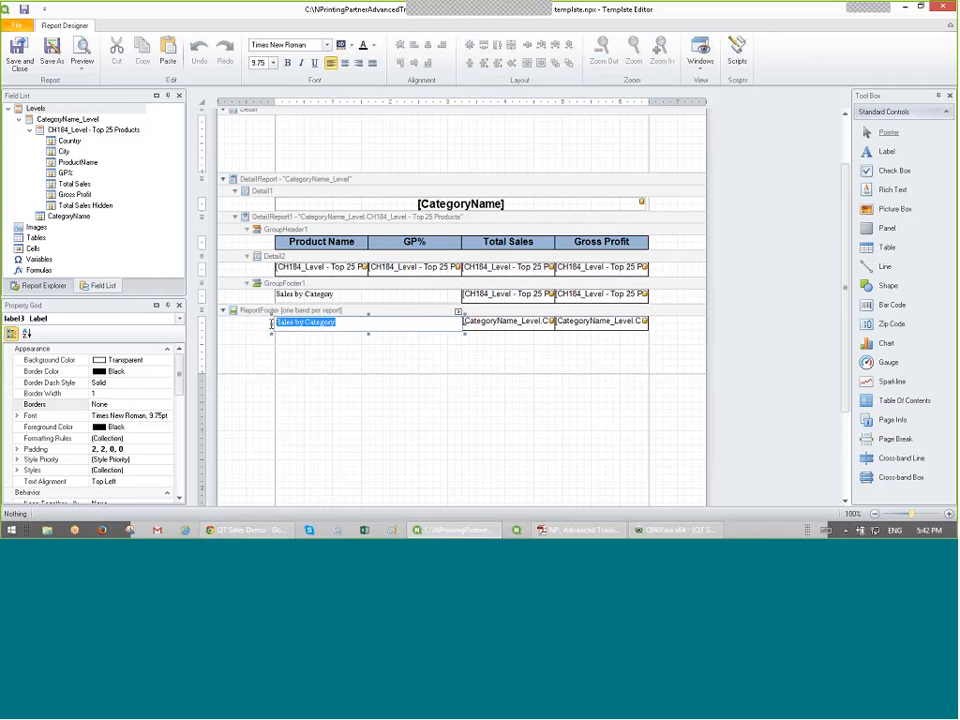
{"action": "type", "text": "Total sa"}
{"action": "key", "text": "BackSpace"}
{"action": "key", "text": "BackSpace"}
{"action": "type", "text": "S"}
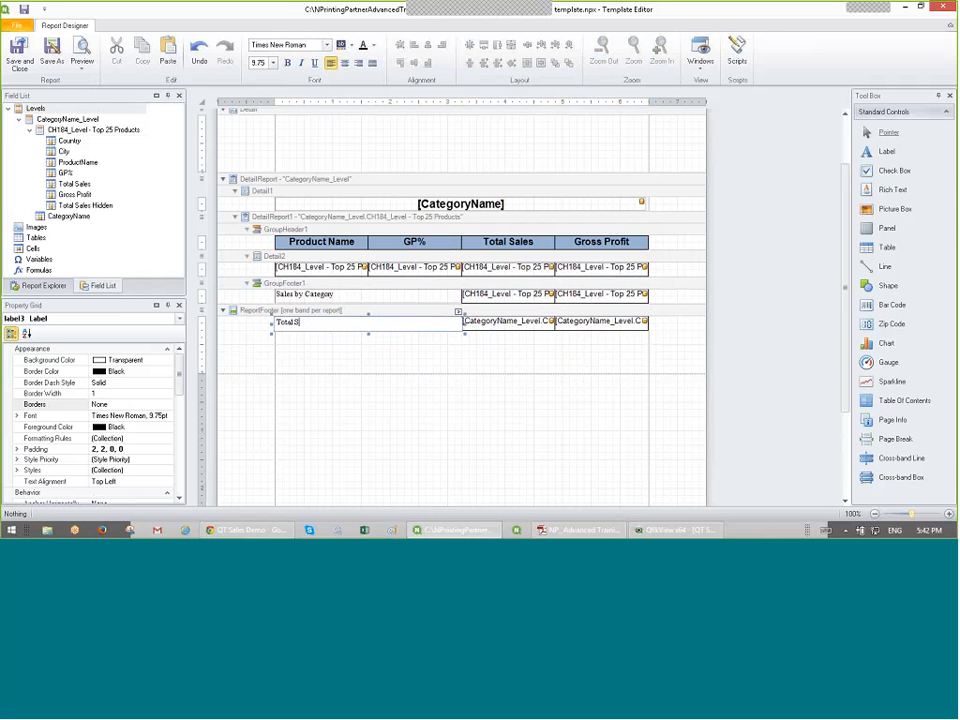
{"action": "type", "text": "ales"}
{"action": "left_click", "coordinate": [382, 358]}
Step: Set the Total Sales cell in GroupFooter1 to a Sum summary running per Group with the $0.00 currency format
{"action": "left_click", "coordinate": [358, 327]}
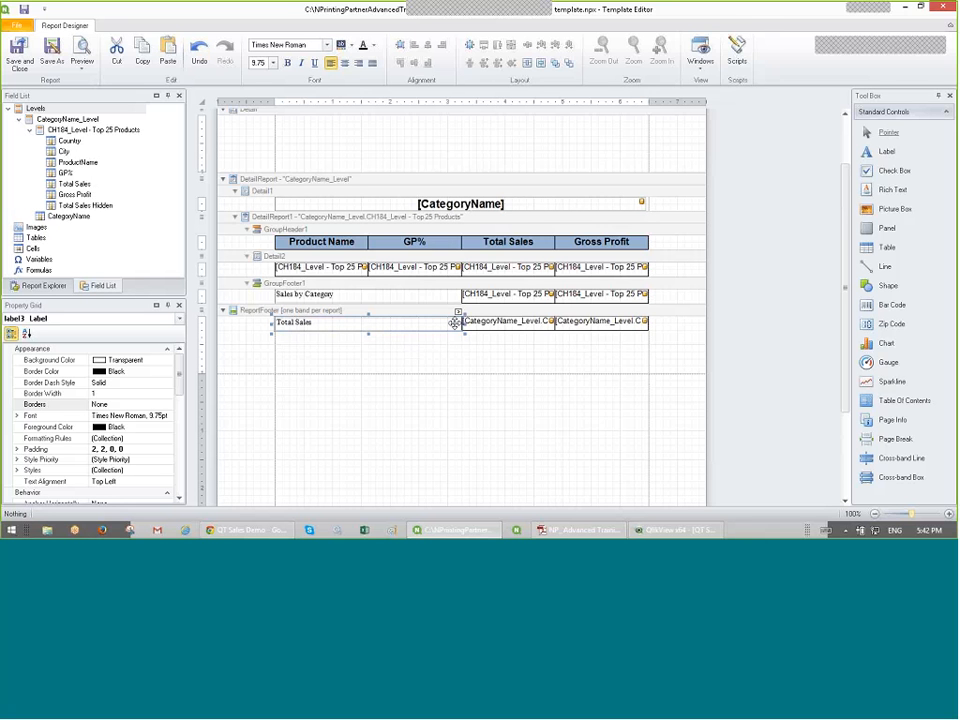
{"action": "left_click", "coordinate": [463, 292]}
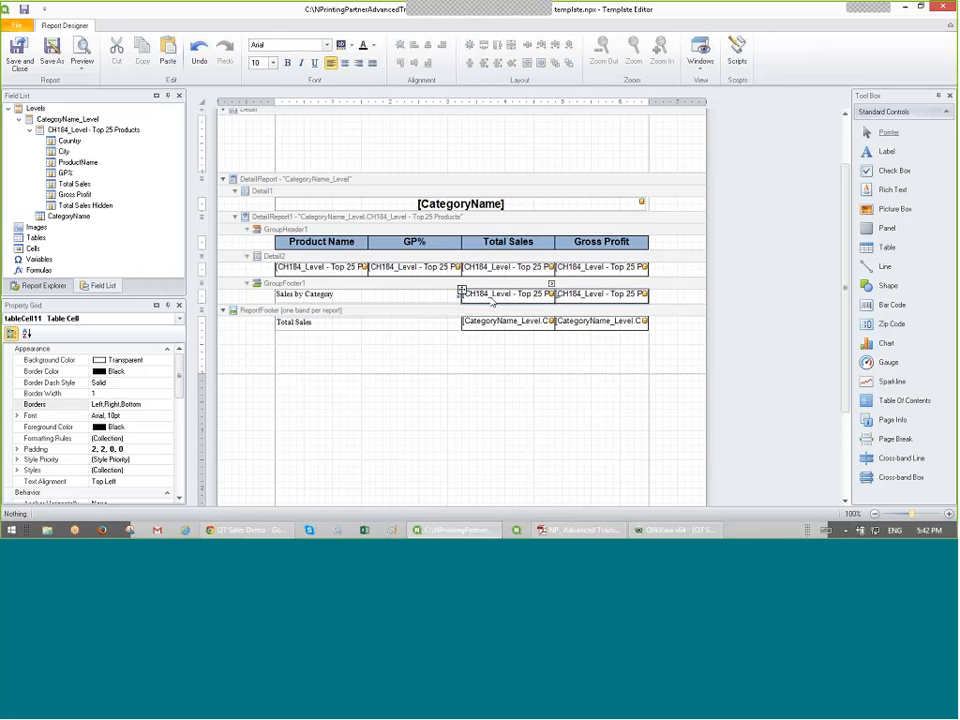
{"action": "left_click", "coordinate": [550, 284]}
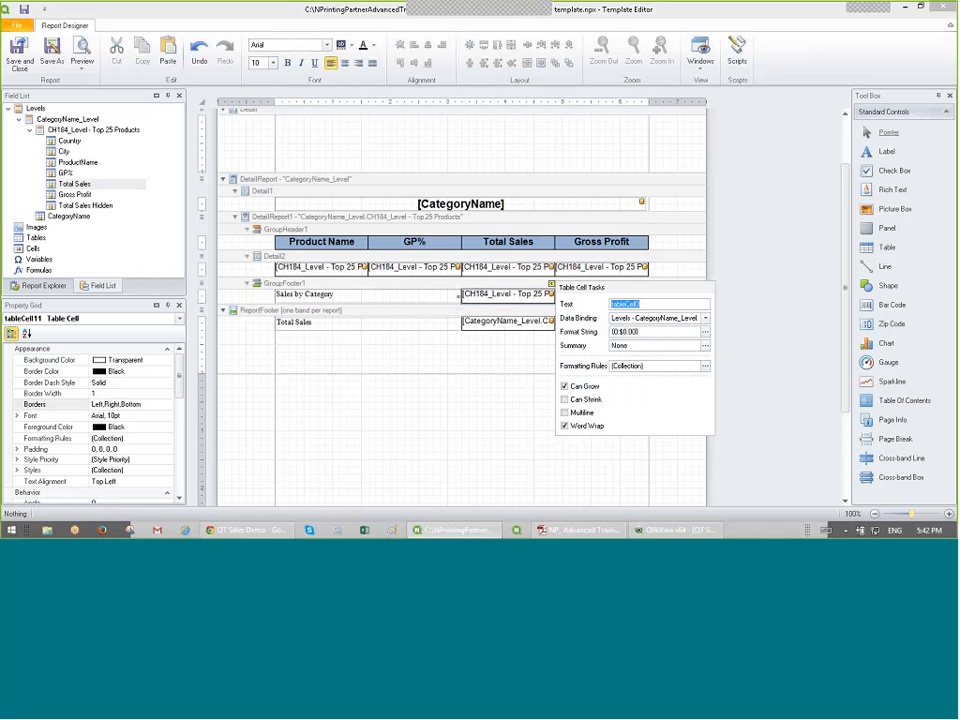
{"action": "left_click", "coordinate": [551, 285]}
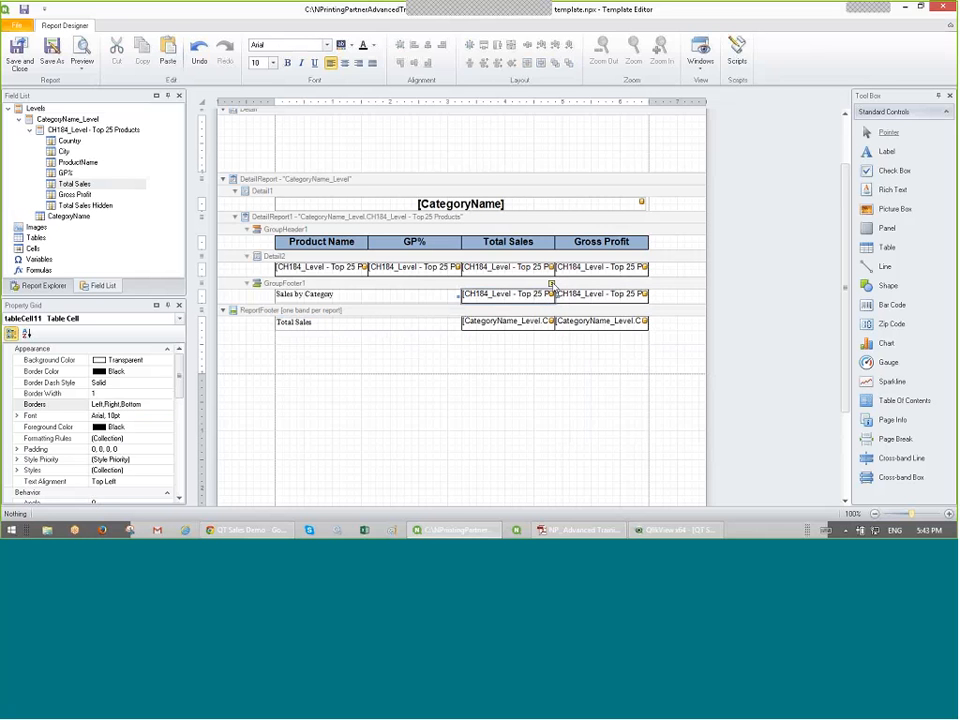
{"action": "left_click", "coordinate": [551, 285]}
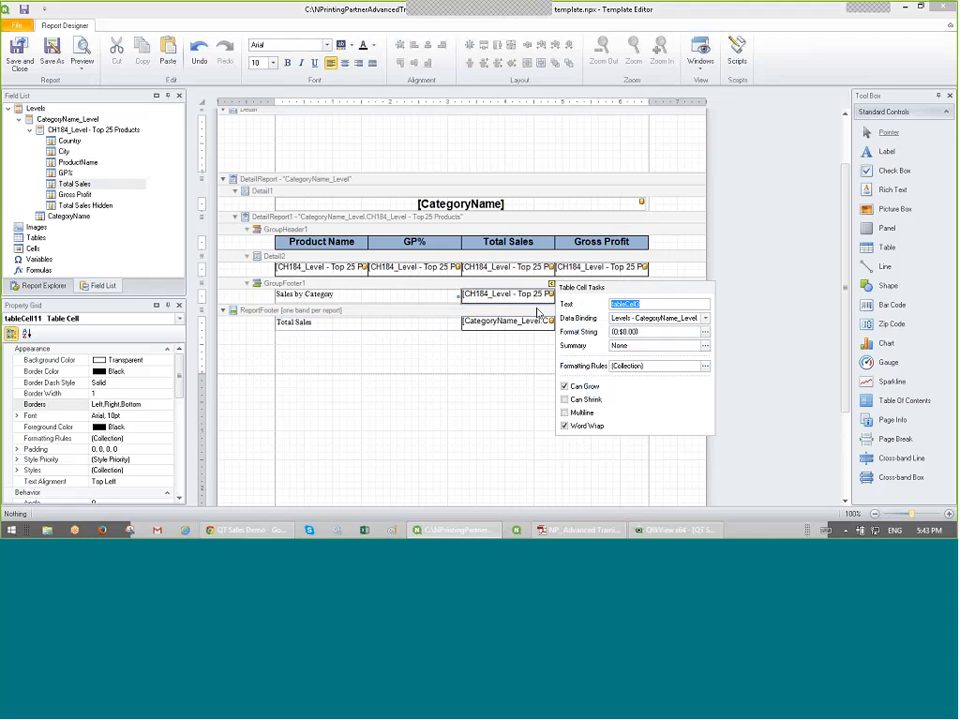
{"action": "left_click", "coordinate": [704, 348]}
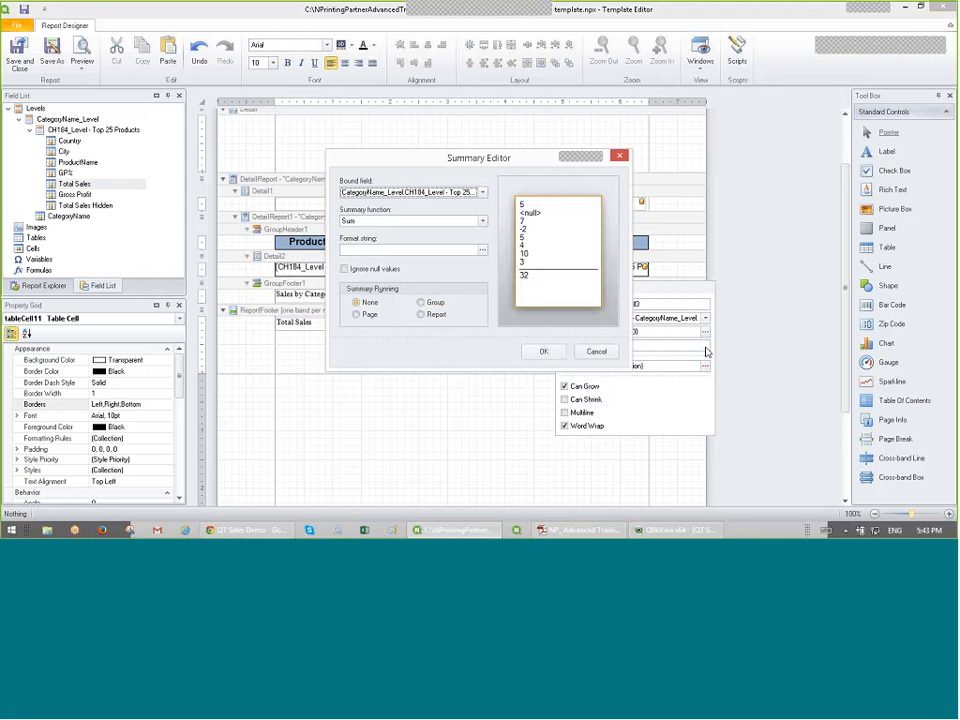
{"action": "left_click", "coordinate": [421, 304]}
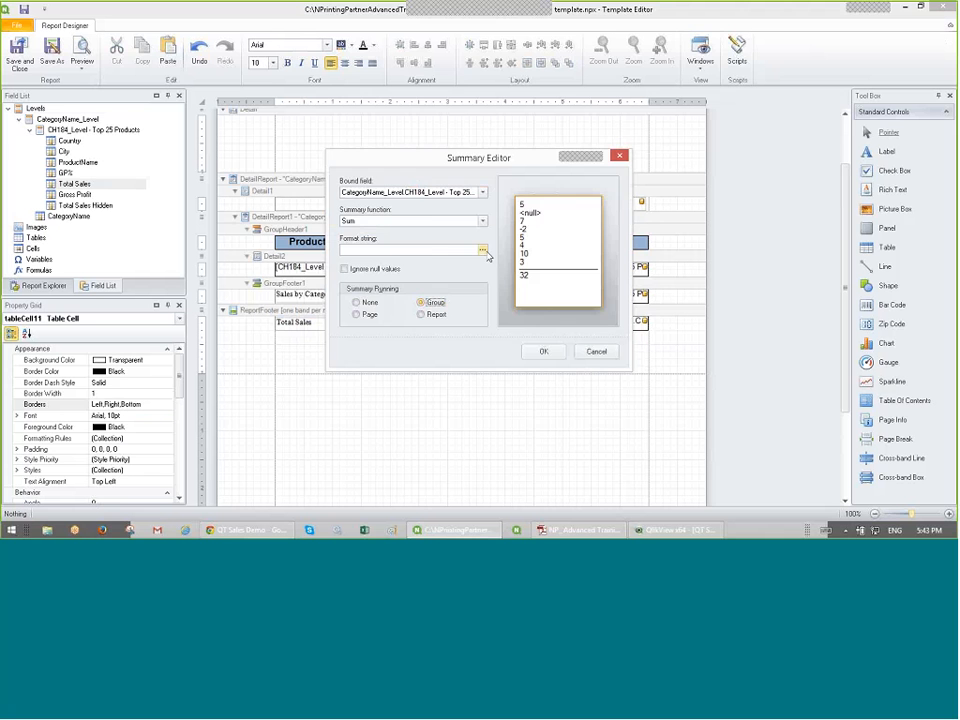
{"action": "left_click", "coordinate": [484, 251]}
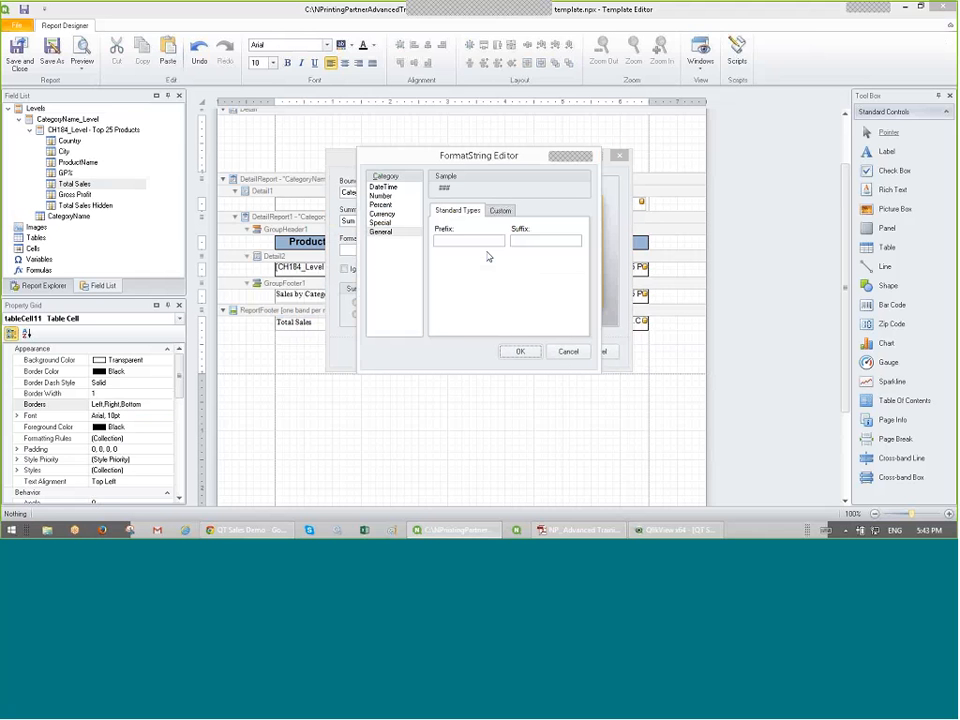
{"action": "left_click", "coordinate": [390, 215]}
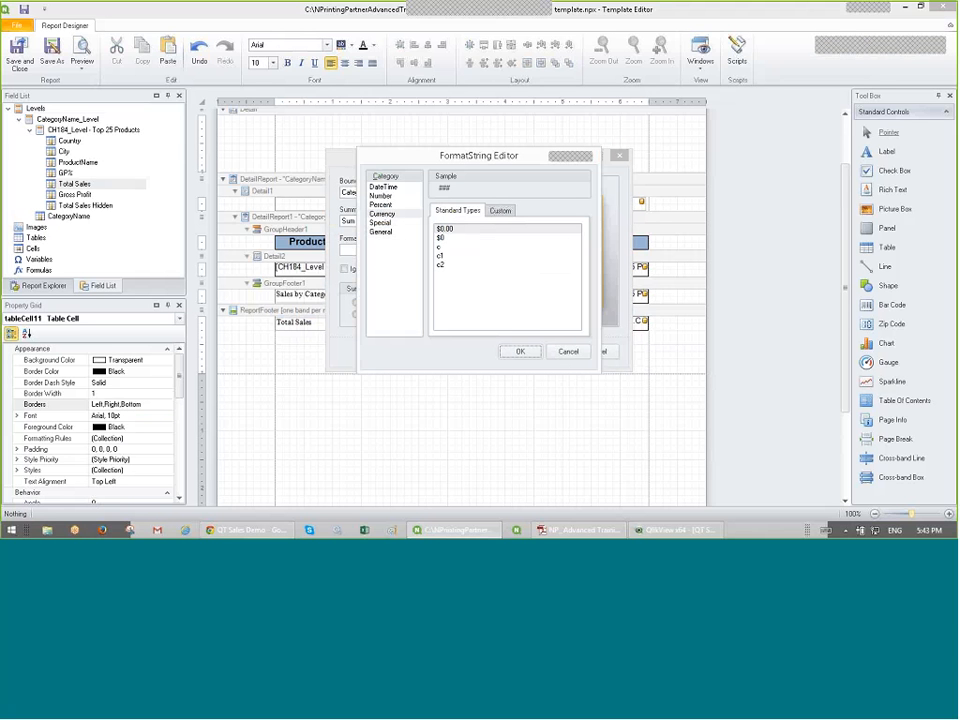
{"action": "left_click", "coordinate": [521, 352]}
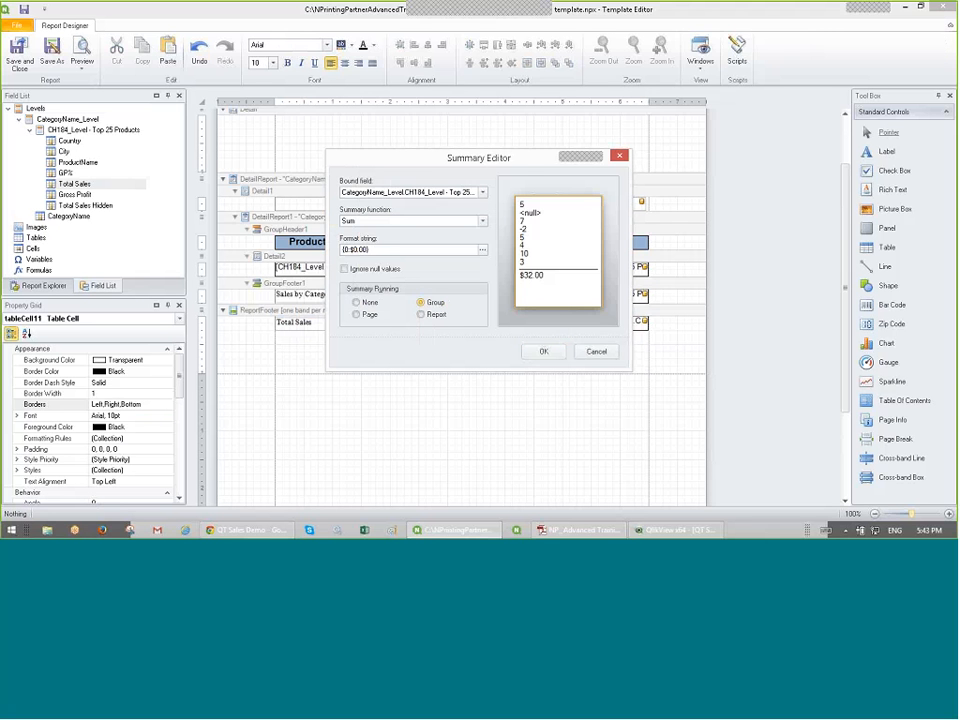
{"action": "left_click", "coordinate": [536, 351]}
Step: Set the Gross Profit cell in GroupFooter1 to a Sum summary running per Group with the $0.00 currency format
{"action": "left_click", "coordinate": [588, 296]}
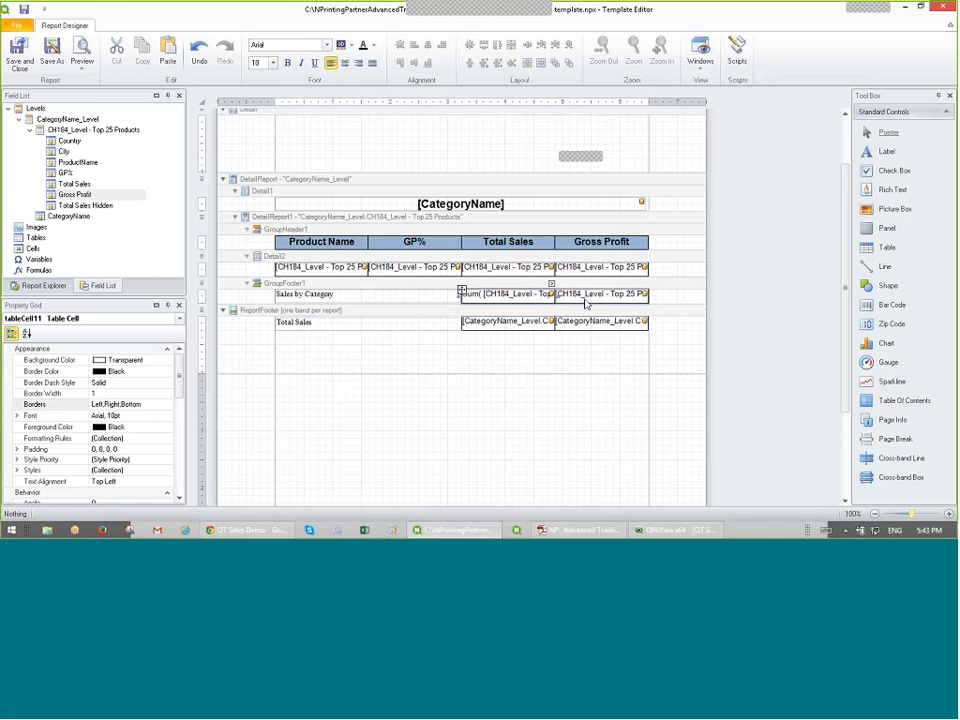
{"action": "left_click", "coordinate": [645, 285]}
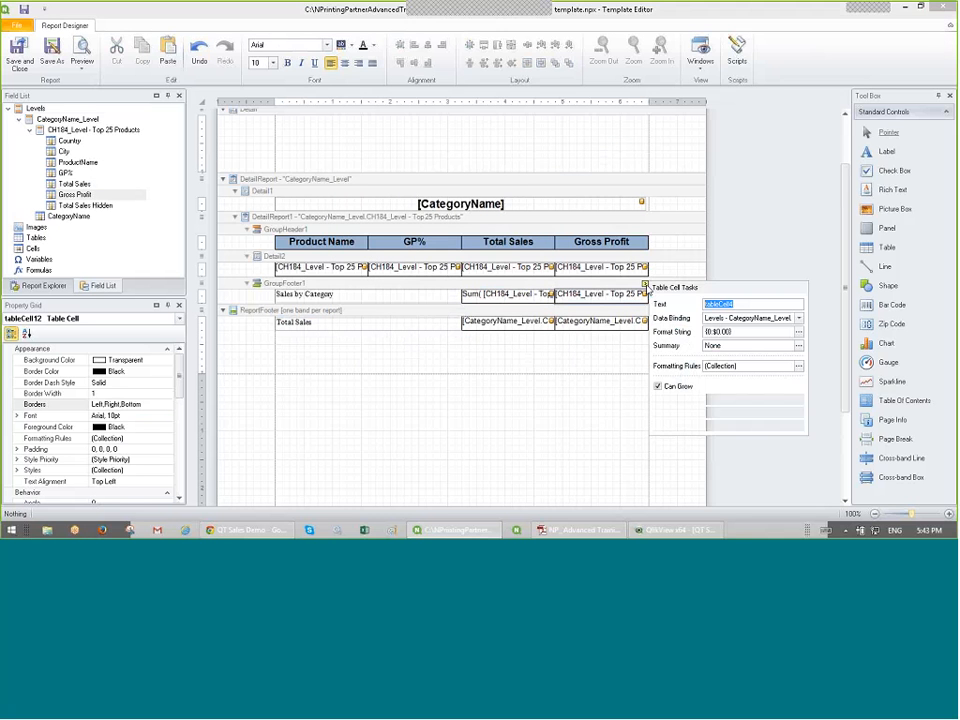
{"action": "left_click", "coordinate": [800, 346]}
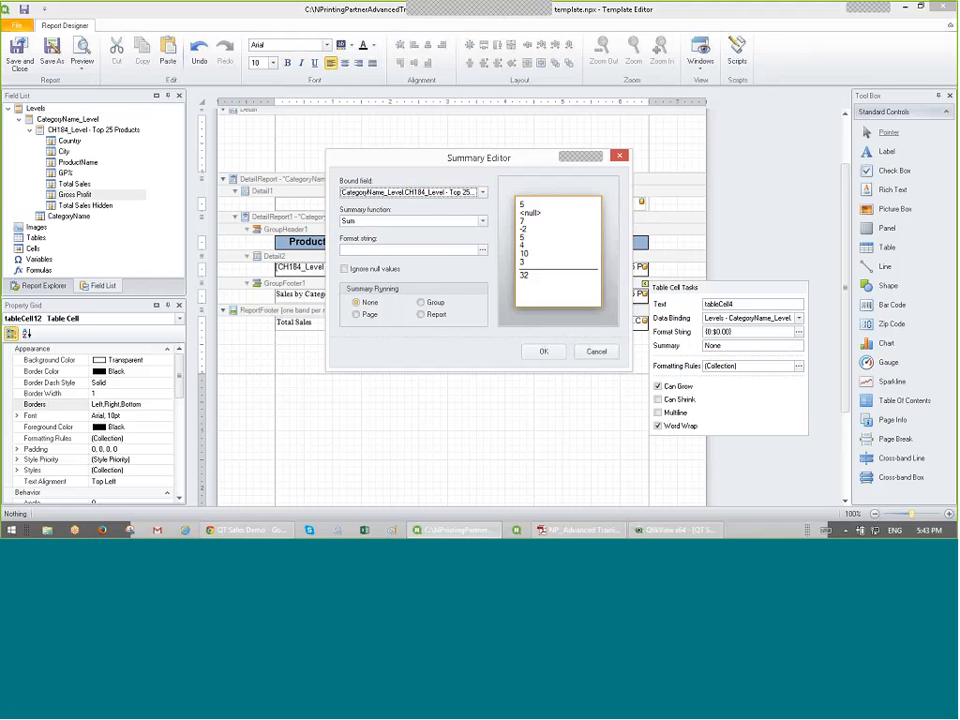
{"action": "left_click", "coordinate": [421, 302]}
{"action": "left_click", "coordinate": [482, 250]}
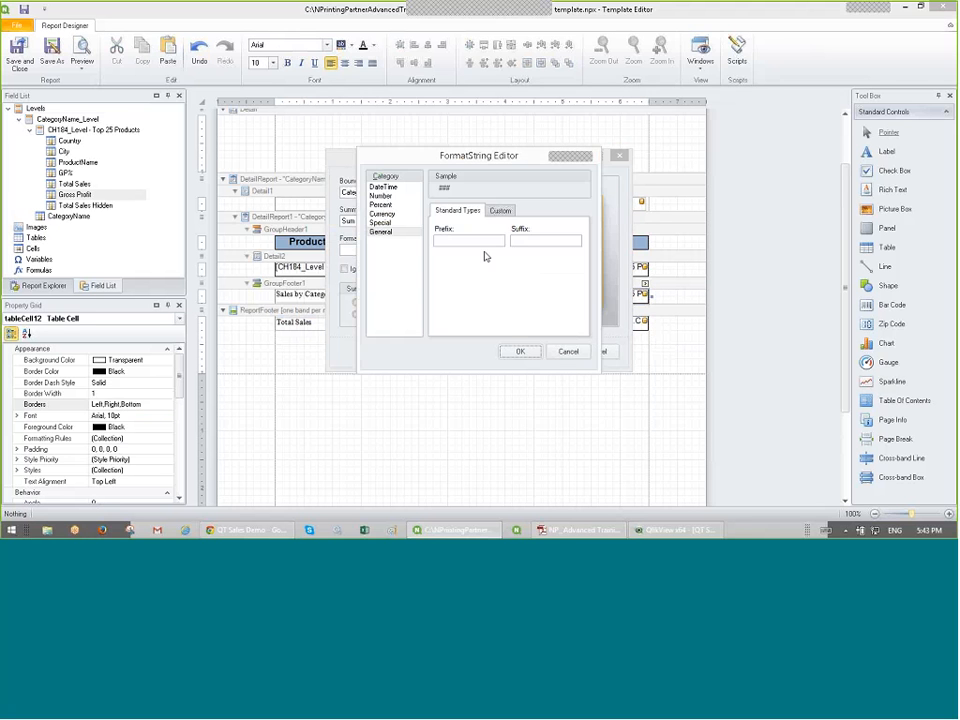
{"action": "left_click", "coordinate": [382, 214]}
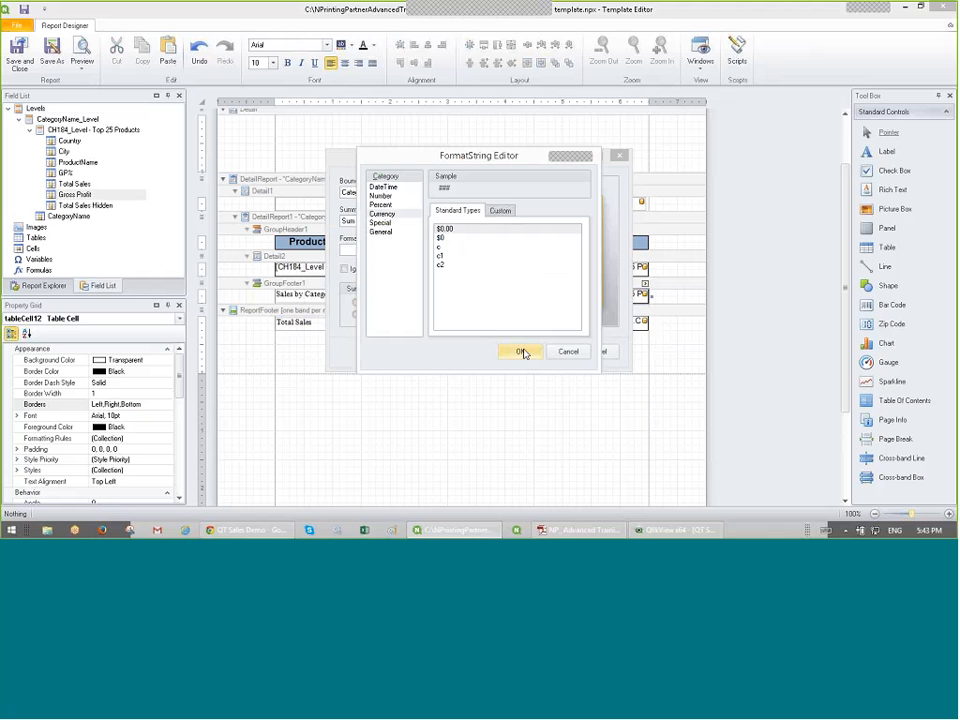
{"action": "left_click", "coordinate": [520, 351]}
{"action": "left_click", "coordinate": [541, 351]}
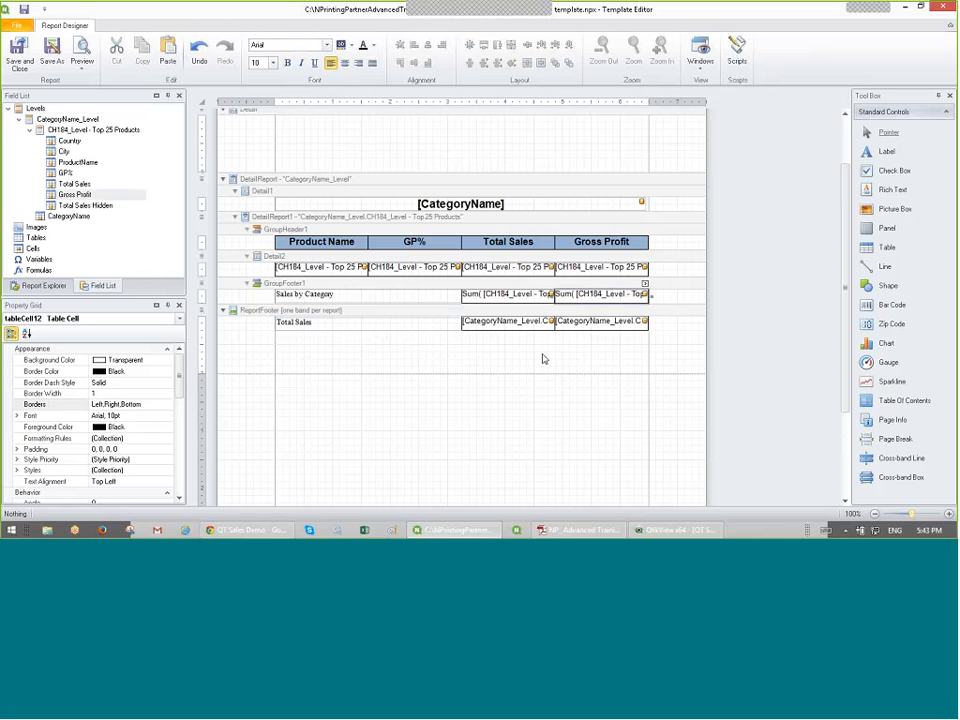
Step: Set the Total Sales cell in the ReportFooter band to a Sum summary running over the Report with the $0.00 currency format
{"action": "left_click", "coordinate": [522, 326]}
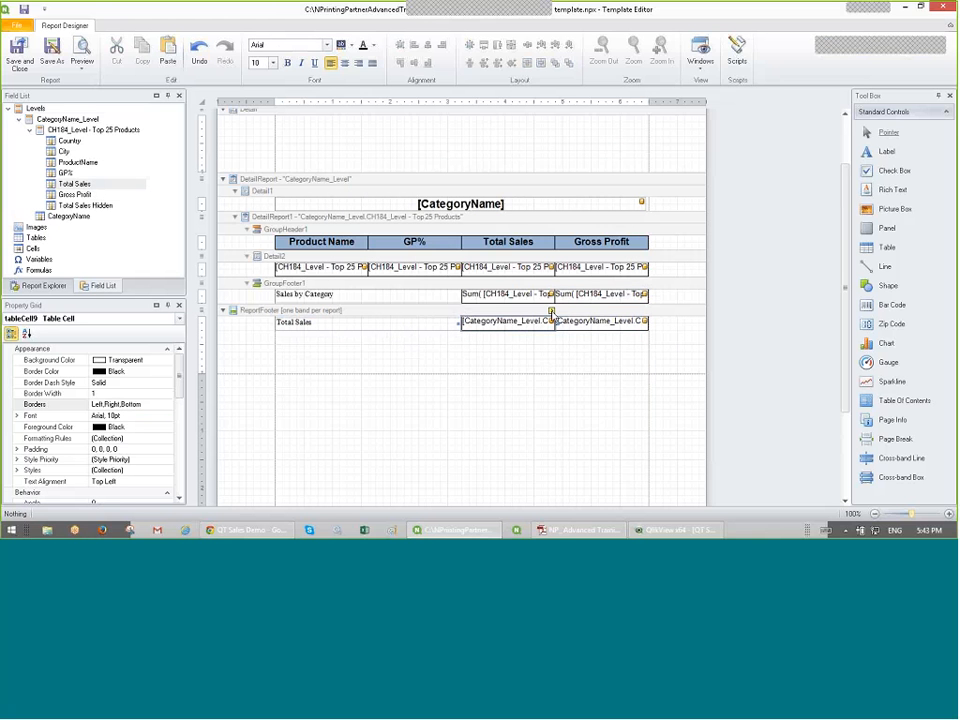
{"action": "left_click", "coordinate": [551, 312]}
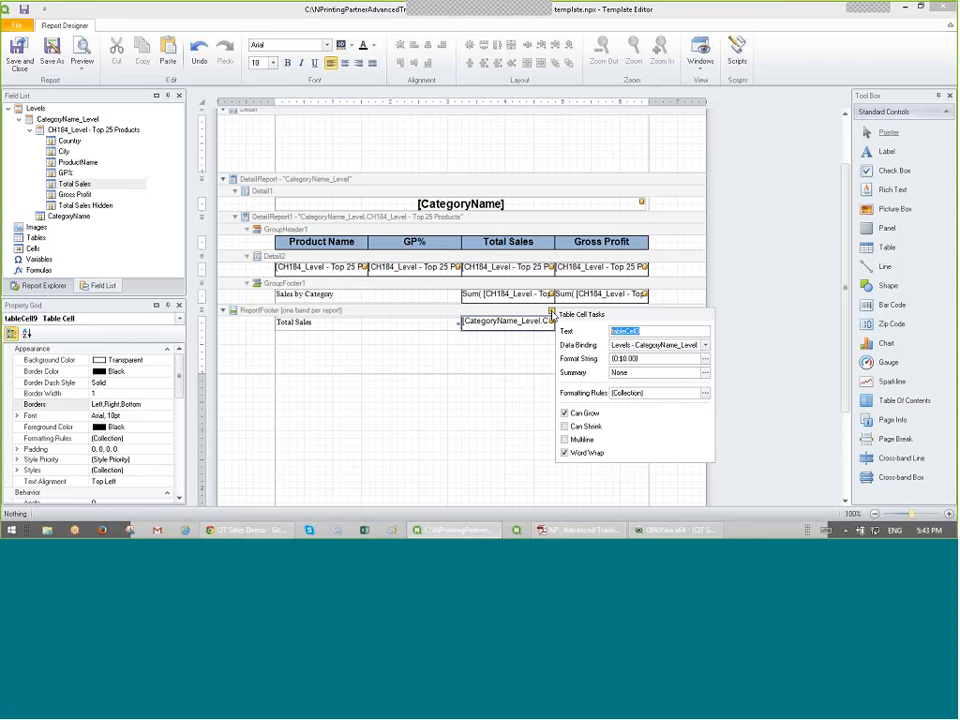
{"action": "left_click", "coordinate": [705, 372]}
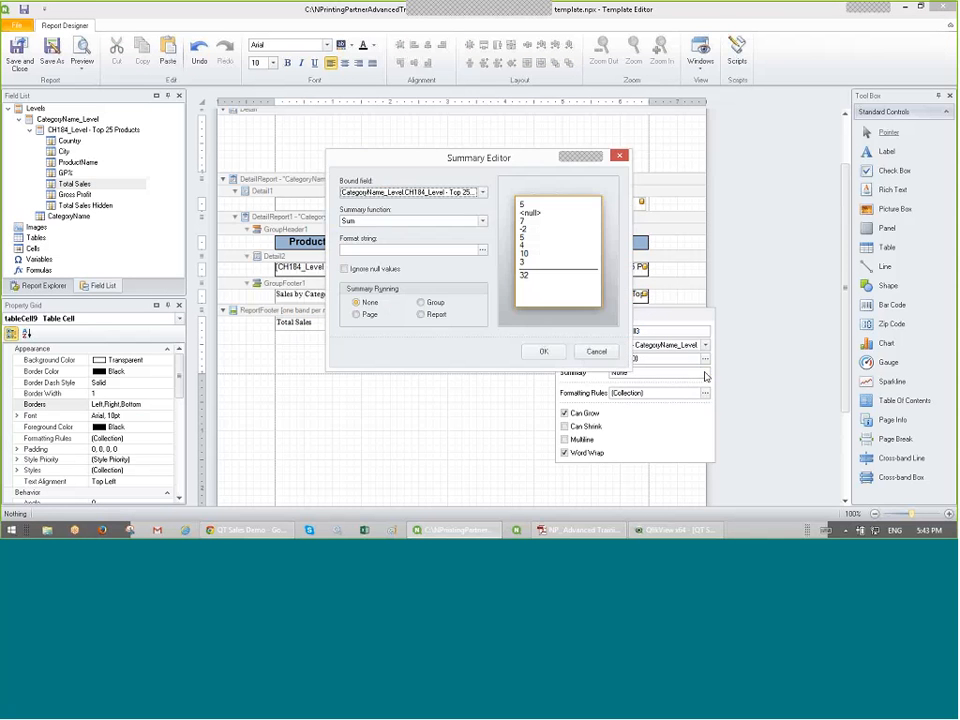
{"action": "left_click", "coordinate": [423, 316]}
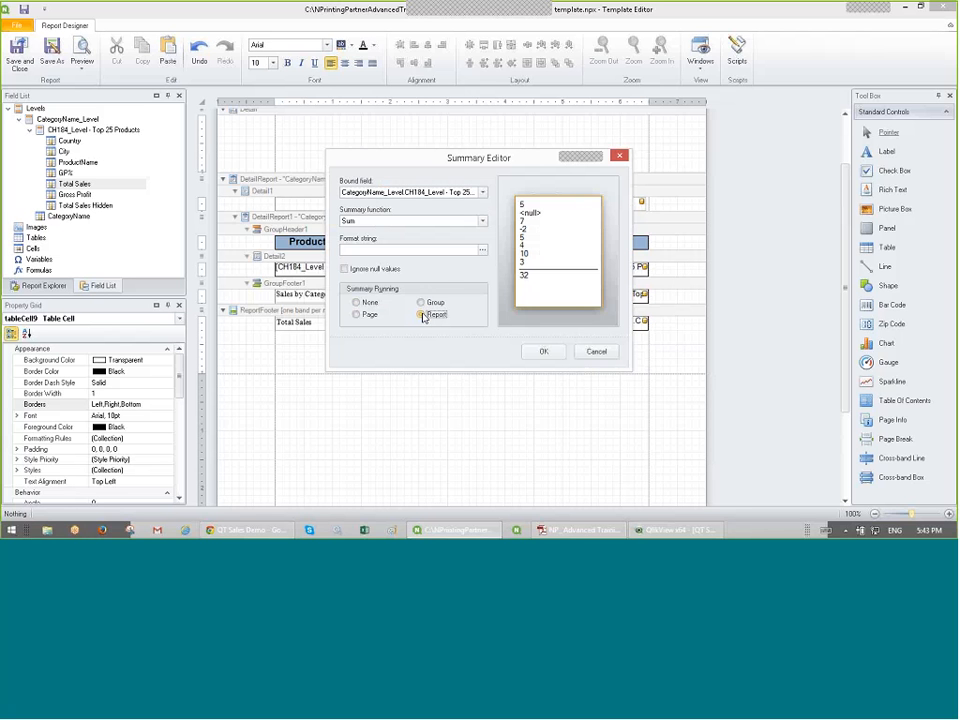
{"action": "left_click", "coordinate": [482, 250]}
{"action": "left_click", "coordinate": [384, 214]}
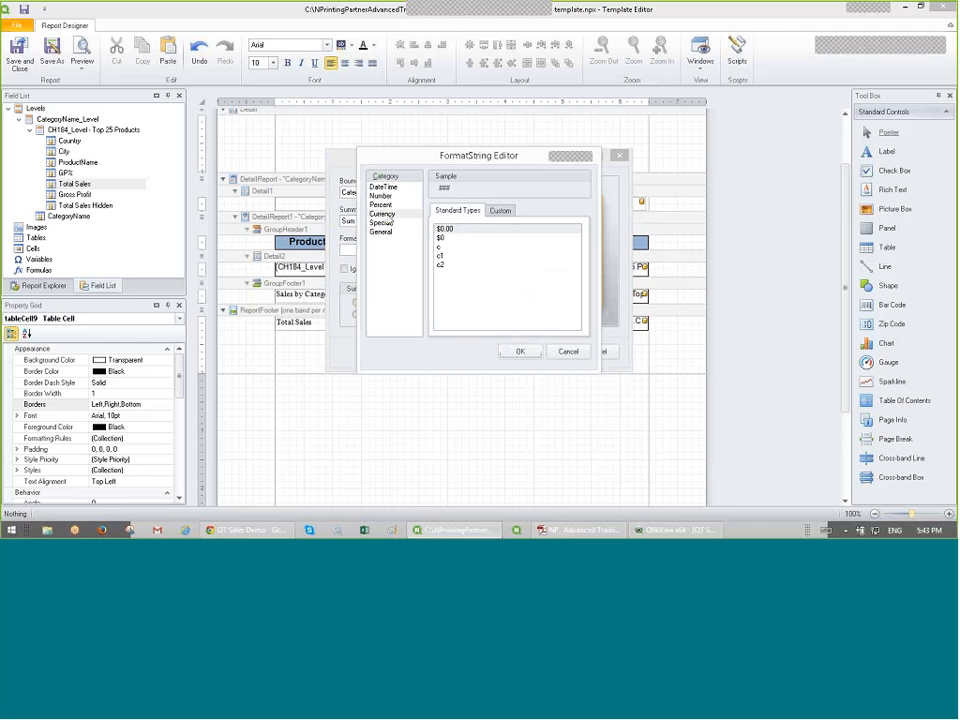
{"action": "left_click", "coordinate": [476, 225]}
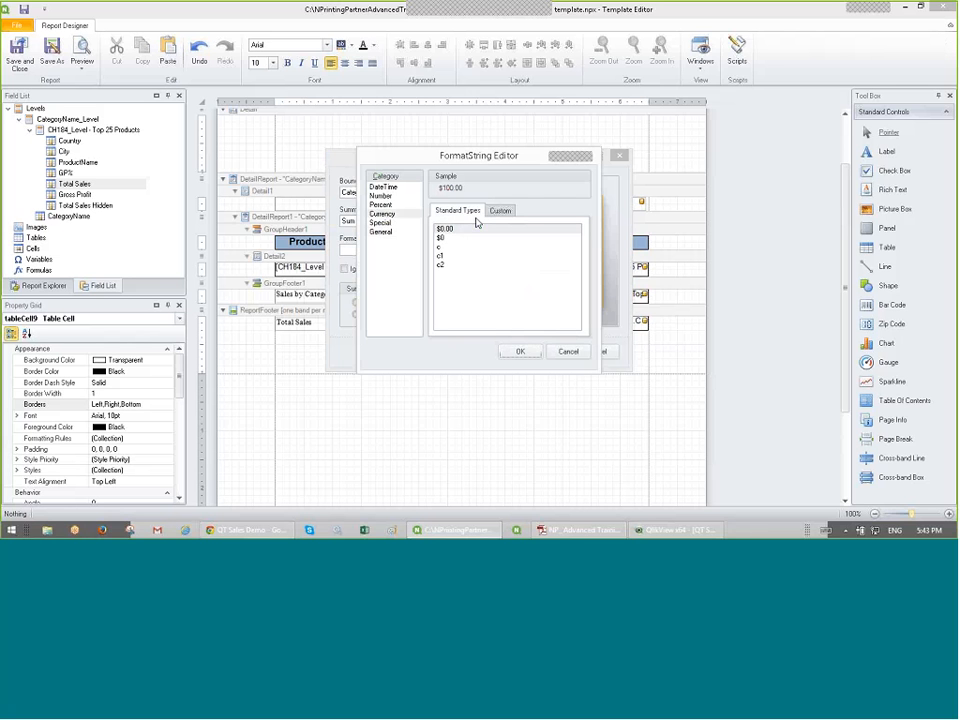
{"action": "left_click", "coordinate": [520, 351]}
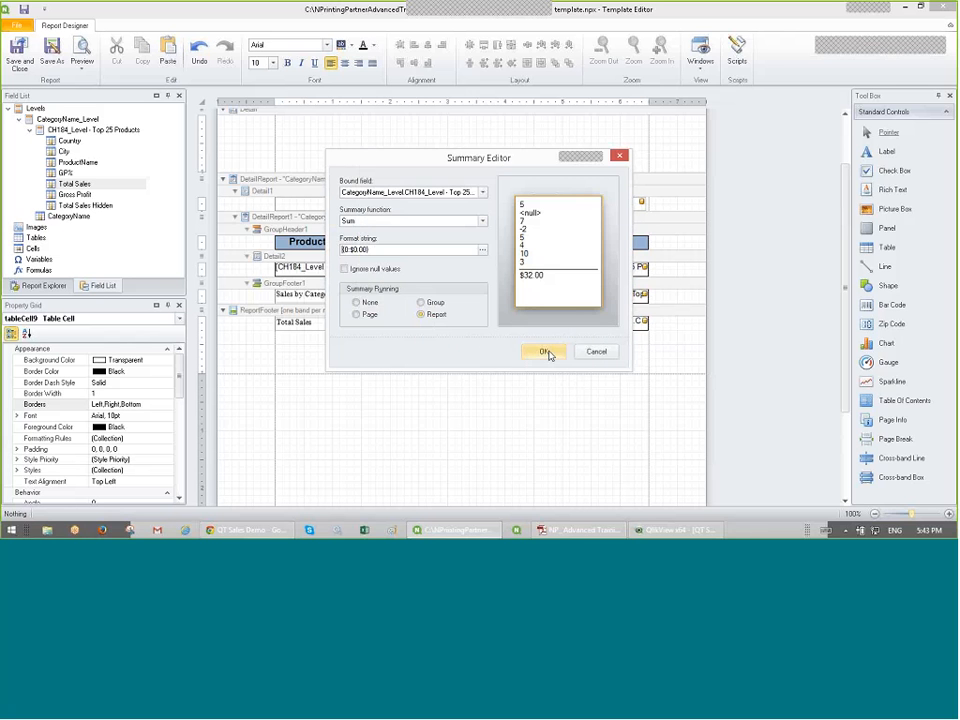
{"action": "left_click", "coordinate": [545, 352]}
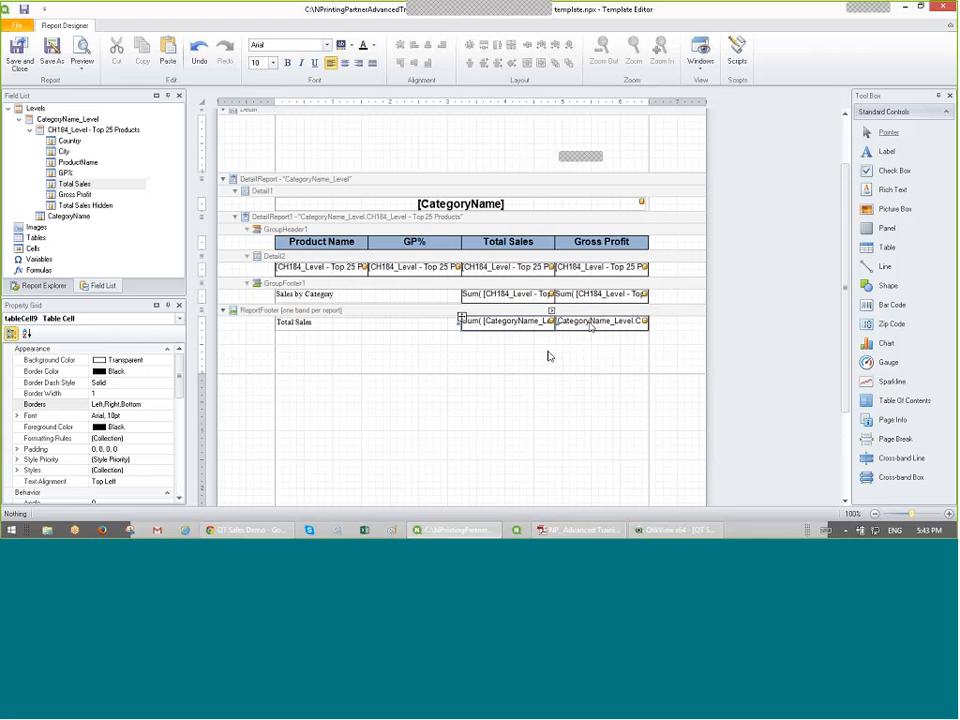
Step: Give the ReportFooter's Gross Profit cell a Sum summary over the Report in $0.00 currency format, and reduce the band's height to fit its contents
{"action": "left_click", "coordinate": [600, 322]}
{"action": "left_click", "coordinate": [645, 312]}
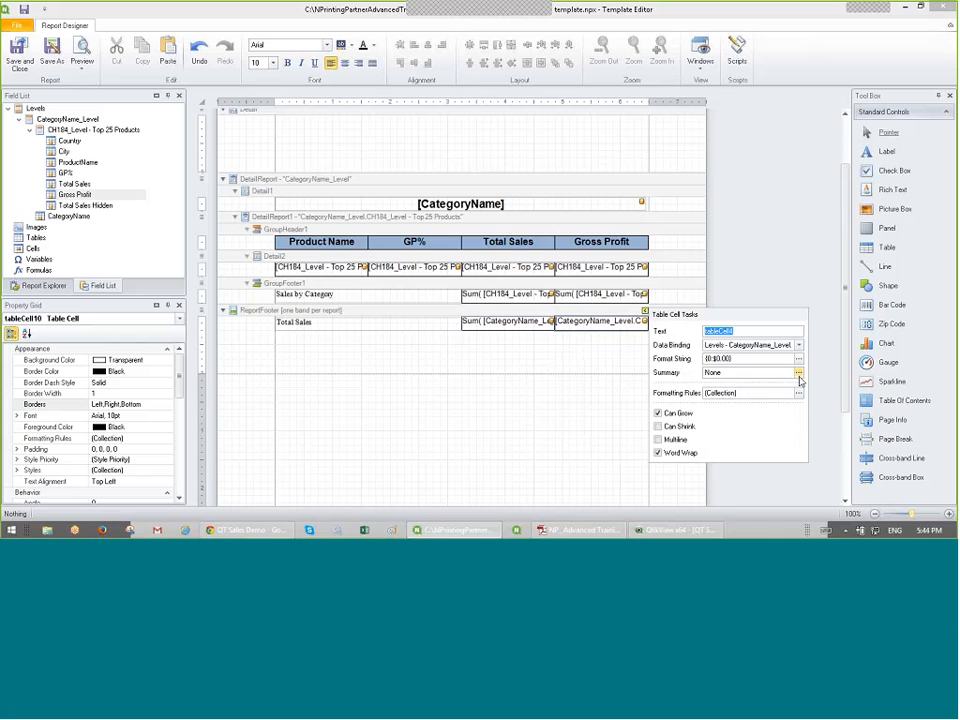
{"action": "left_click", "coordinate": [798, 373]}
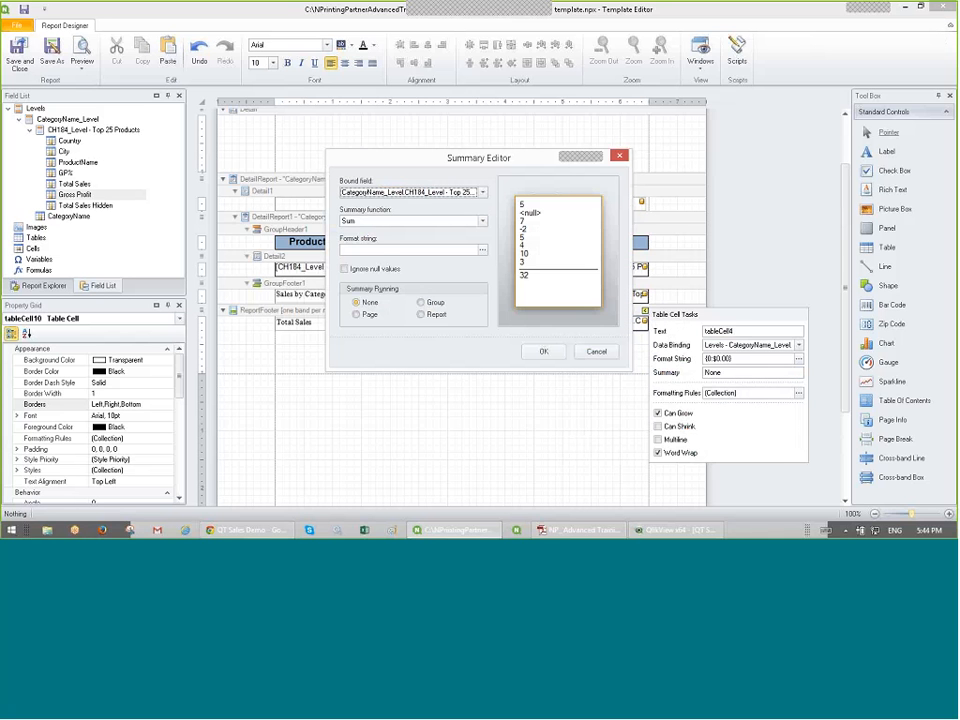
{"action": "left_click", "coordinate": [482, 249]}
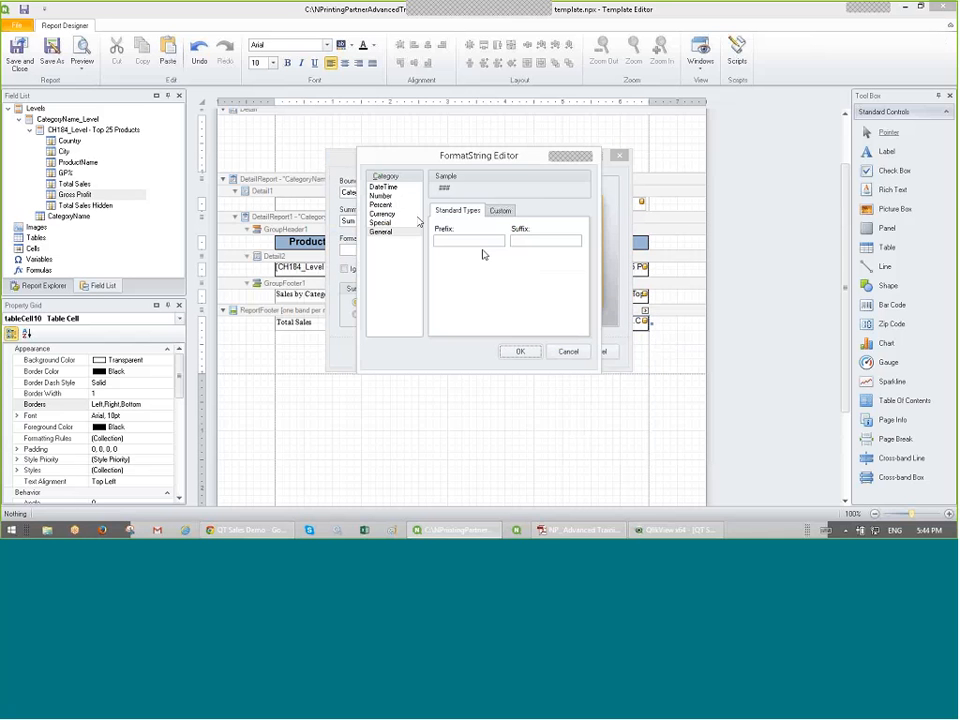
{"action": "left_click", "coordinate": [393, 215]}
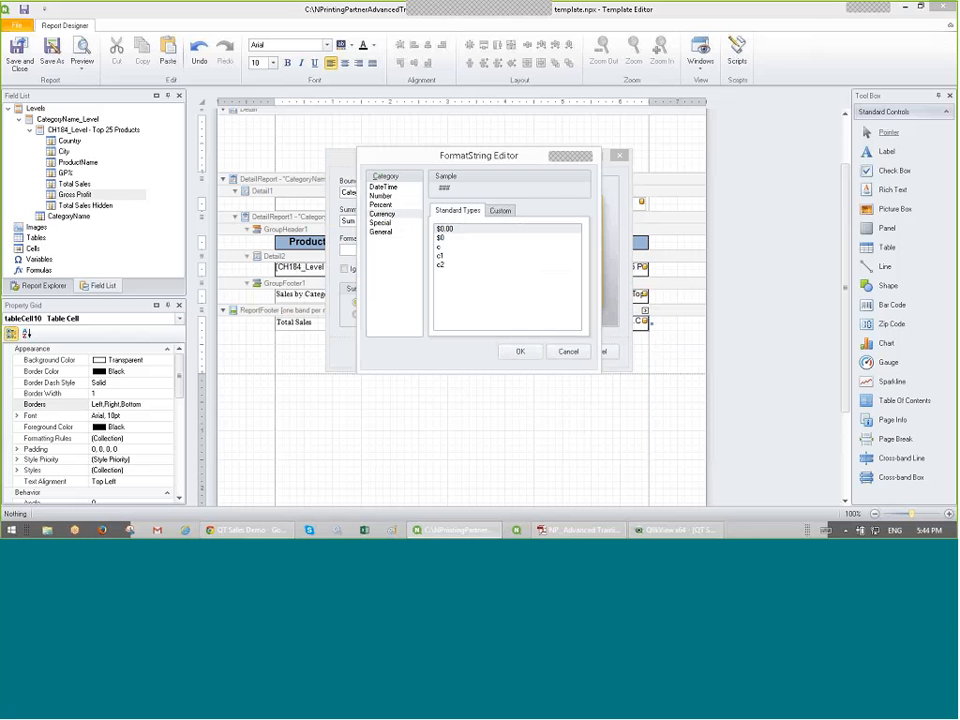
{"action": "left_click", "coordinate": [520, 351]}
{"action": "left_click", "coordinate": [436, 315]}
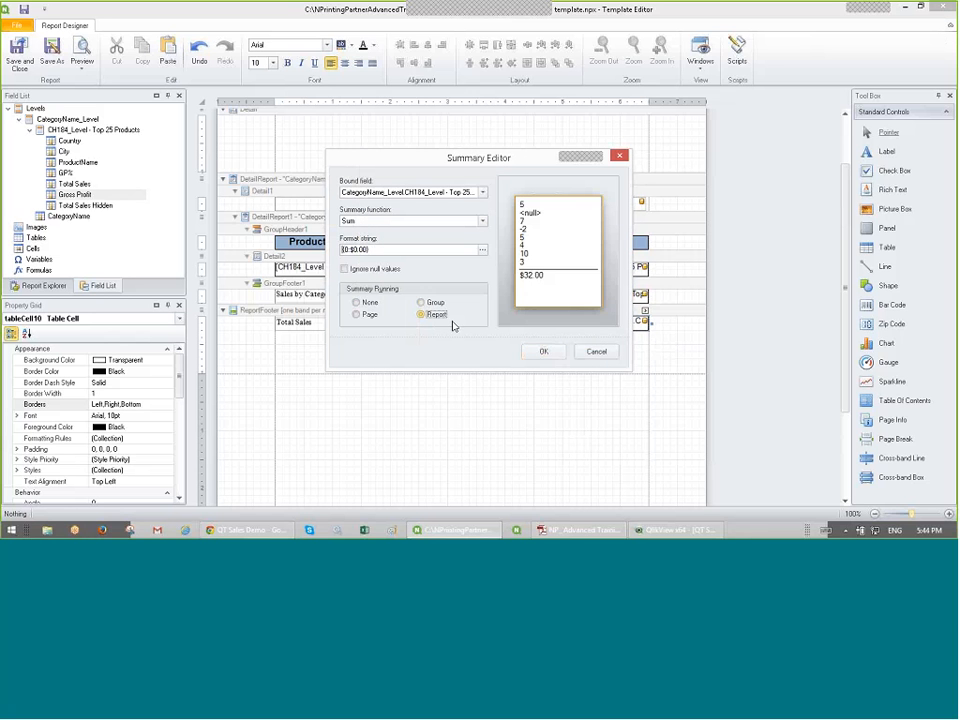
{"action": "left_click", "coordinate": [546, 353]}
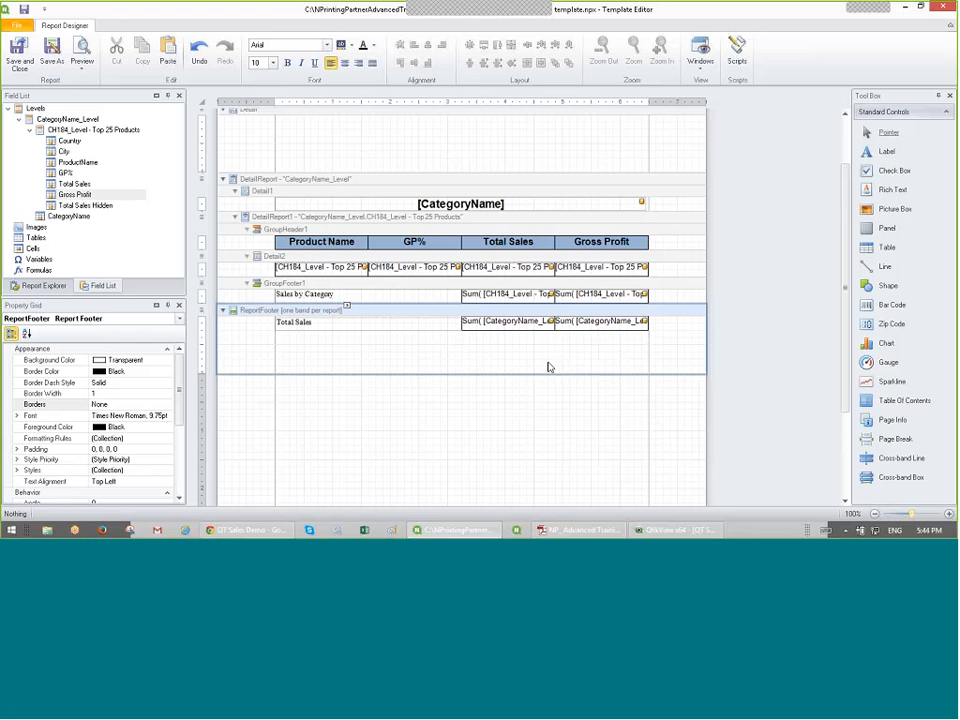
{"action": "left_click_drag", "start_coordinate": [544, 374], "coordinate": [544, 340]}
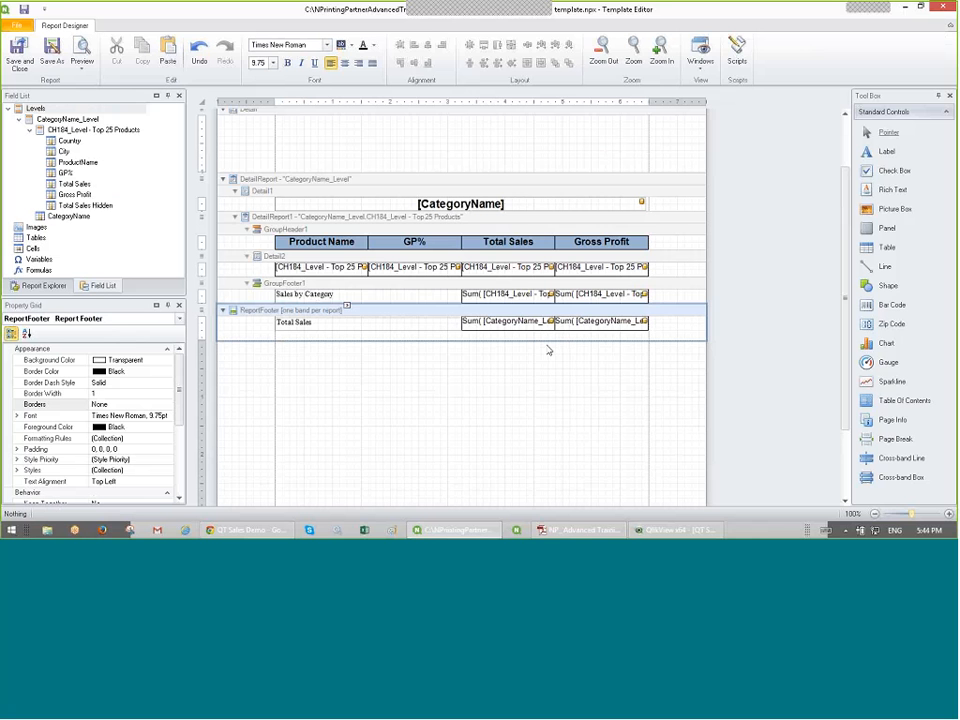
Step: Format the Sales by Category and Total Sales labels in the footer bands as bold 12 pt Arial
{"action": "left_click", "coordinate": [440, 324]}
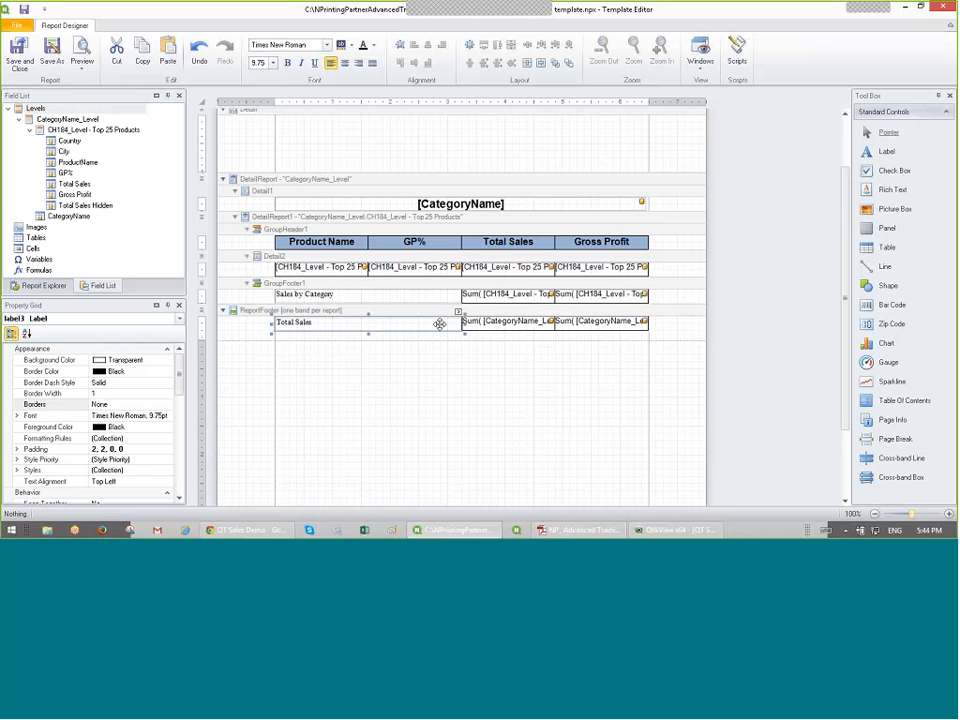
{"action": "left_click", "coordinate": [410, 294], "text": "ctrl"}
{"action": "left_click", "coordinate": [287, 62]}
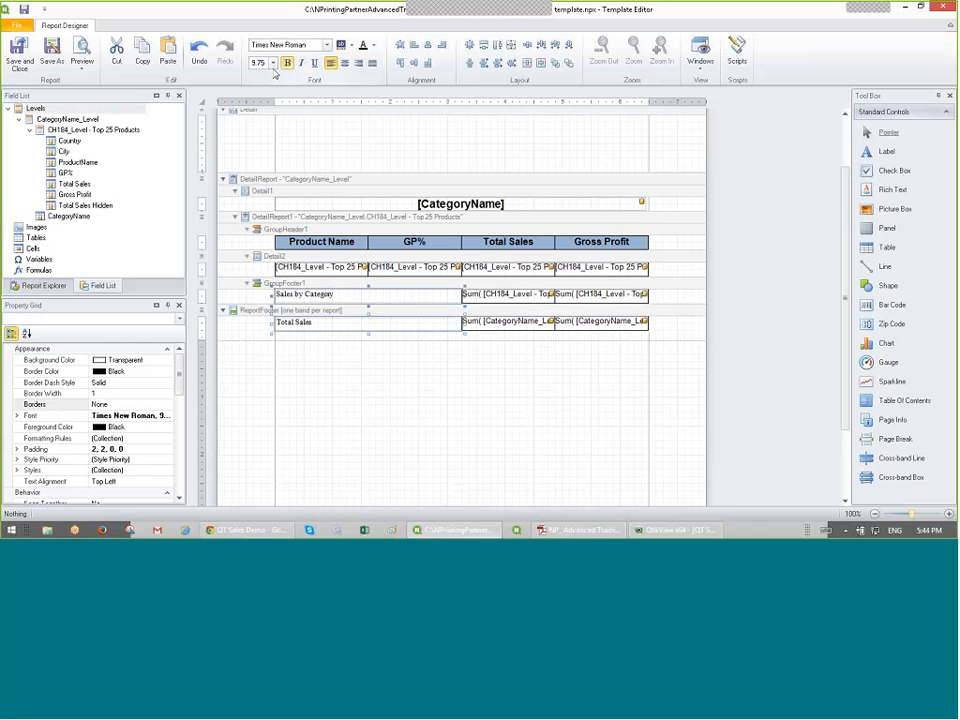
{"action": "left_click", "coordinate": [272, 62]}
{"action": "left_click", "coordinate": [256, 111]}
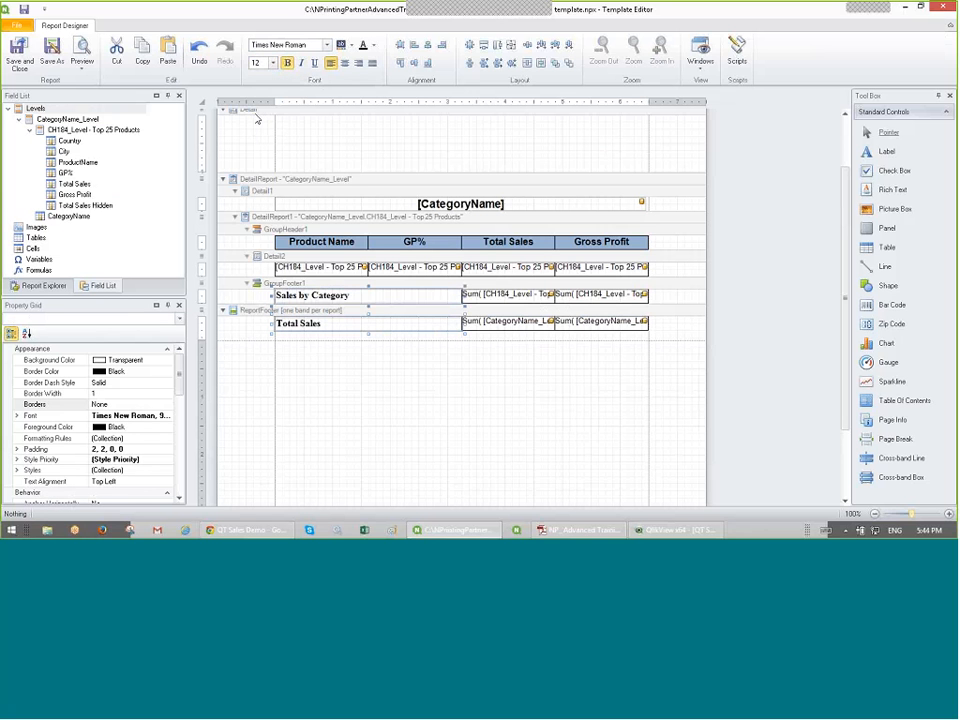
{"action": "left_click", "coordinate": [324, 45]}
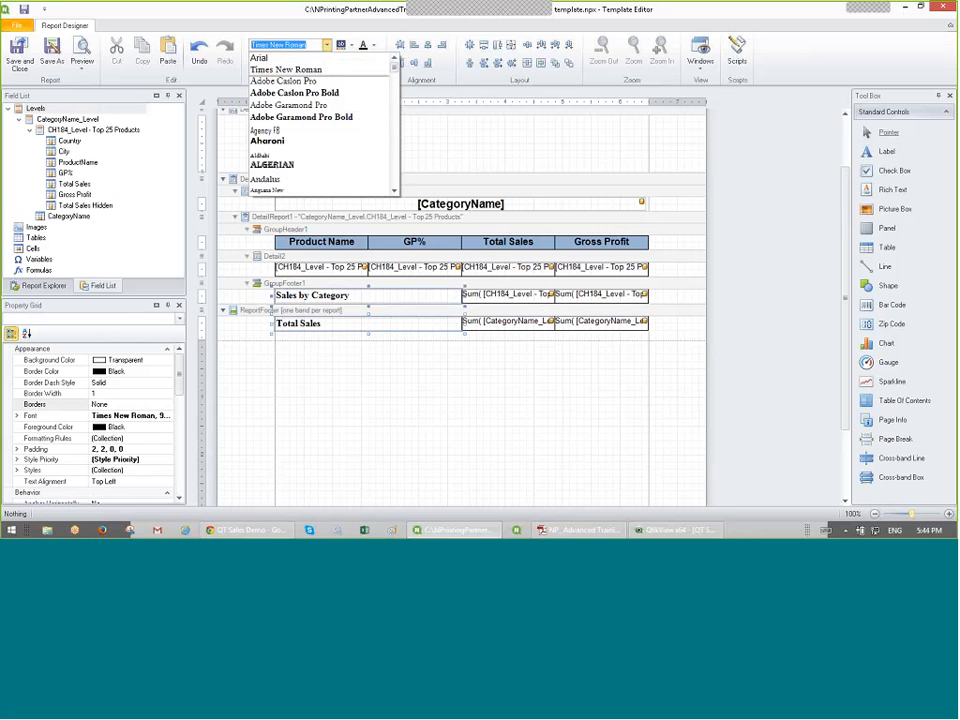
{"action": "left_click", "coordinate": [215, 52]}
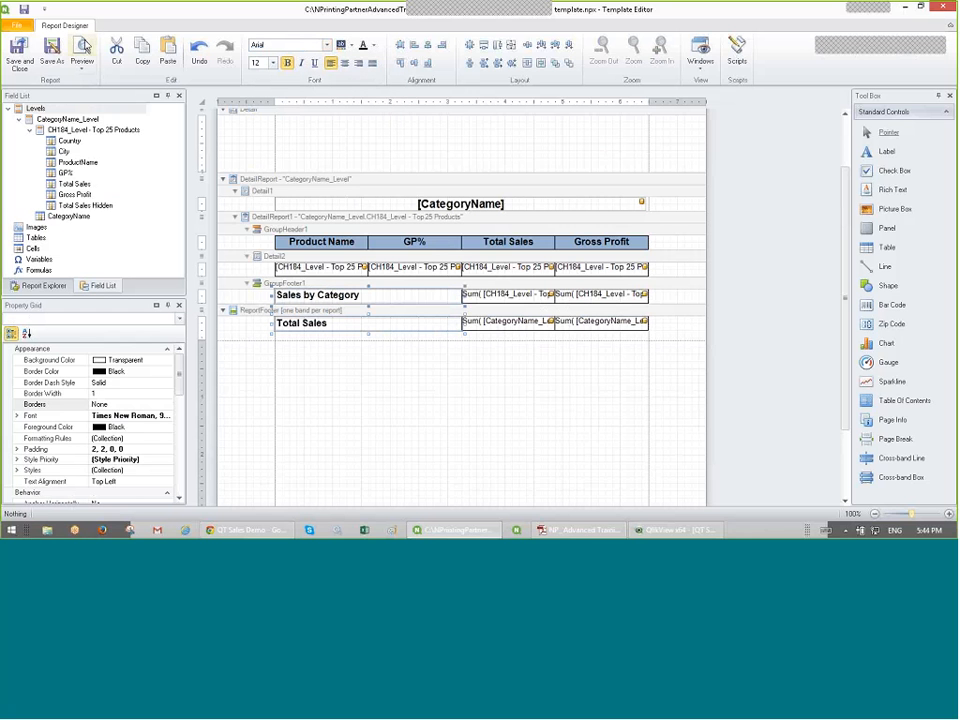
Step: Preview the report as a PDF, examine the category subtotals and the report total on its last page, and close the preview
{"action": "left_click", "coordinate": [84, 50]}
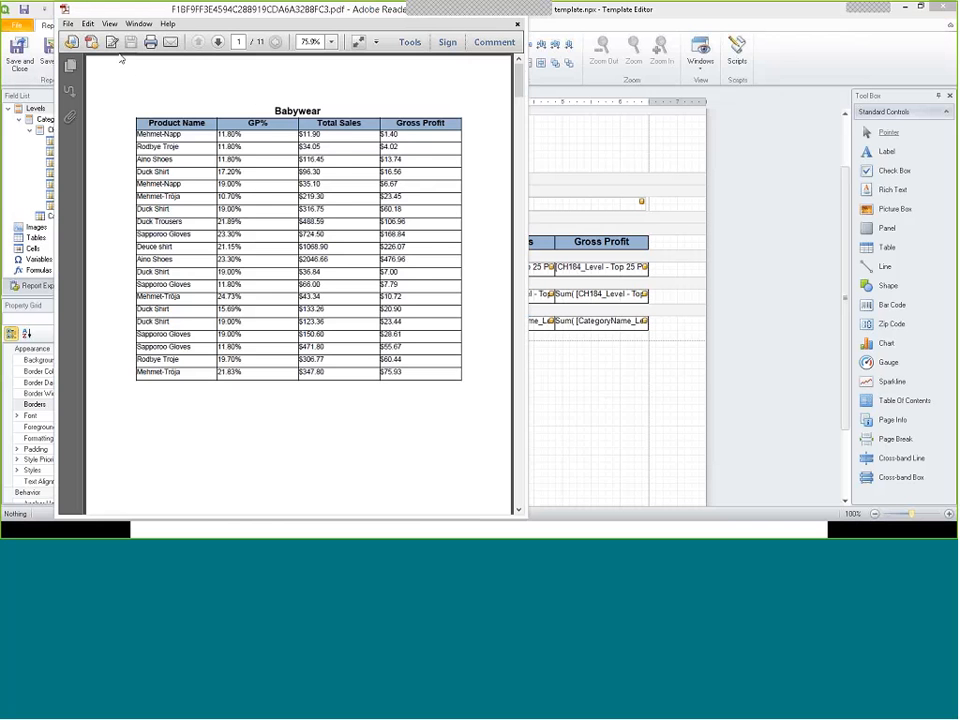
{"action": "scroll", "coordinate": [169, 268], "scroll_direction": "down", "scroll_amount": 1}
{"action": "scroll", "coordinate": [170, 268], "scroll_direction": "down", "scroll_amount": 8}
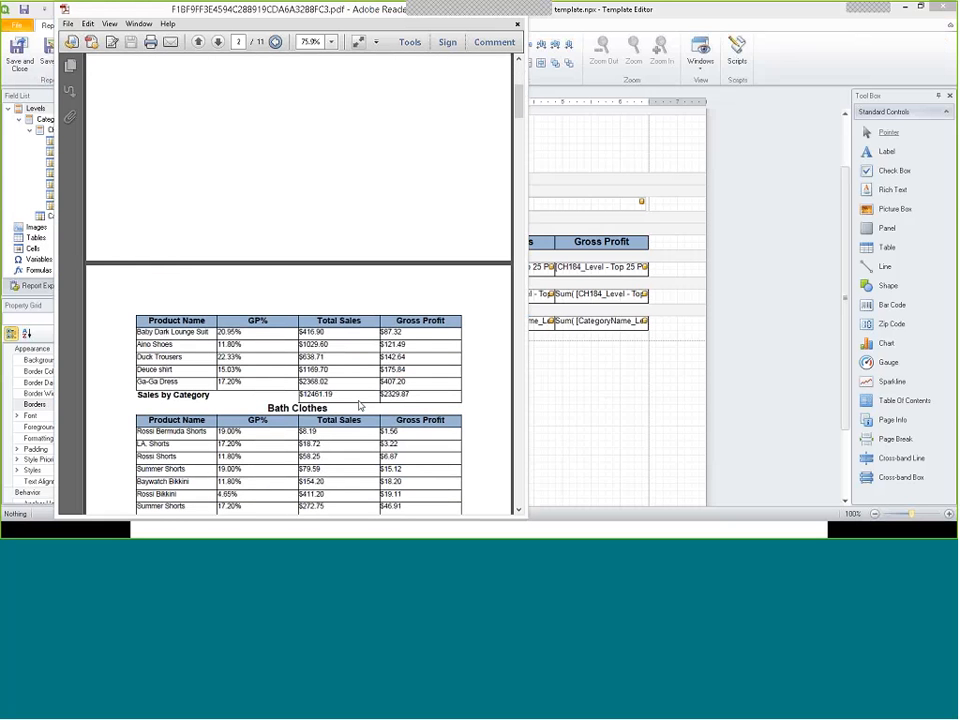
{"action": "scroll", "coordinate": [387, 383], "scroll_direction": "down", "scroll_amount": 10}
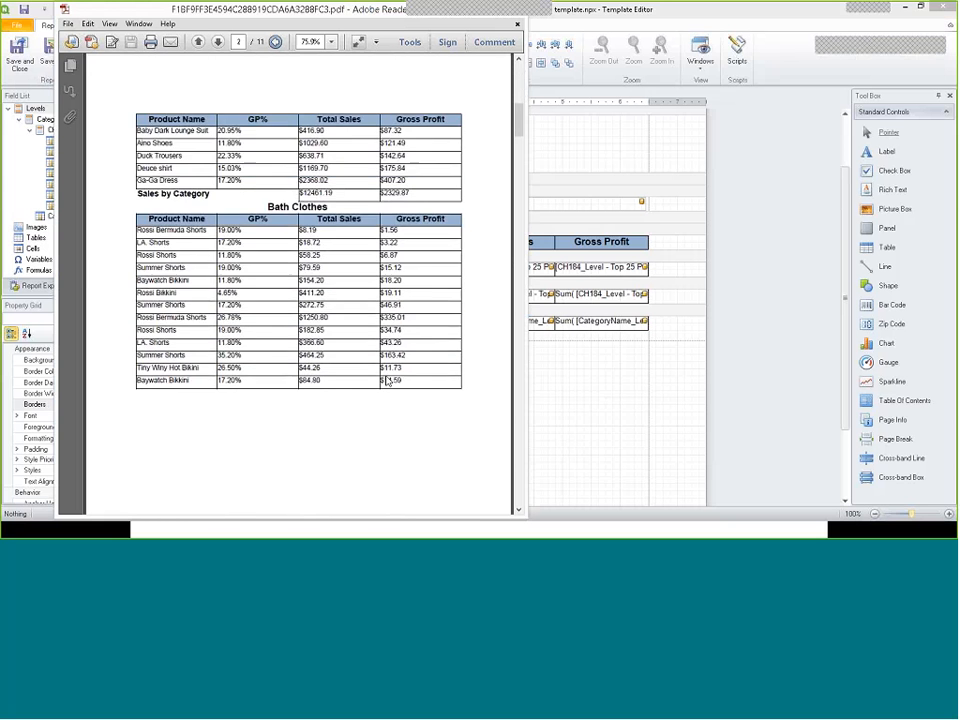
{"action": "scroll", "coordinate": [387, 383], "scroll_direction": "down", "scroll_amount": 10}
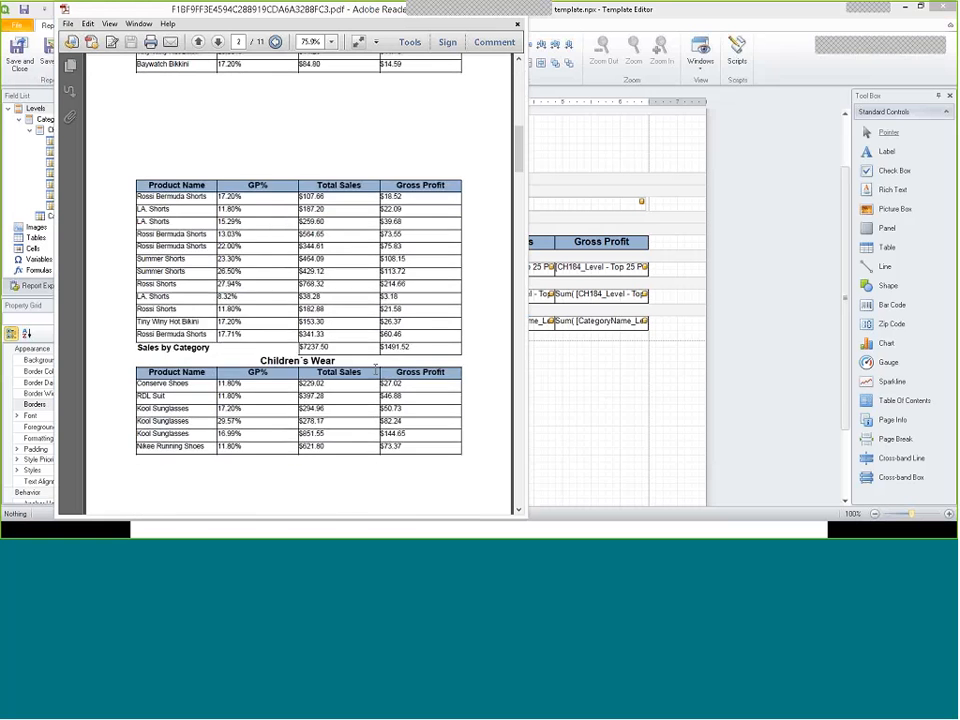
{"action": "scroll", "coordinate": [375, 369], "scroll_direction": "down", "scroll_amount": 5}
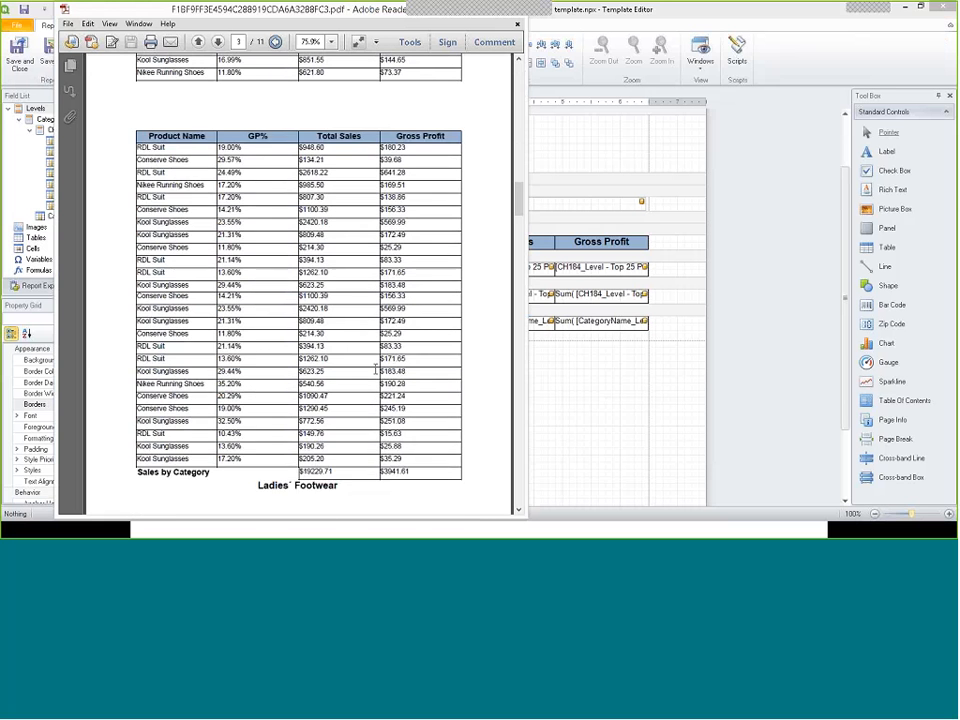
{"action": "scroll", "coordinate": [320, 372], "scroll_direction": "down", "scroll_amount": 5}
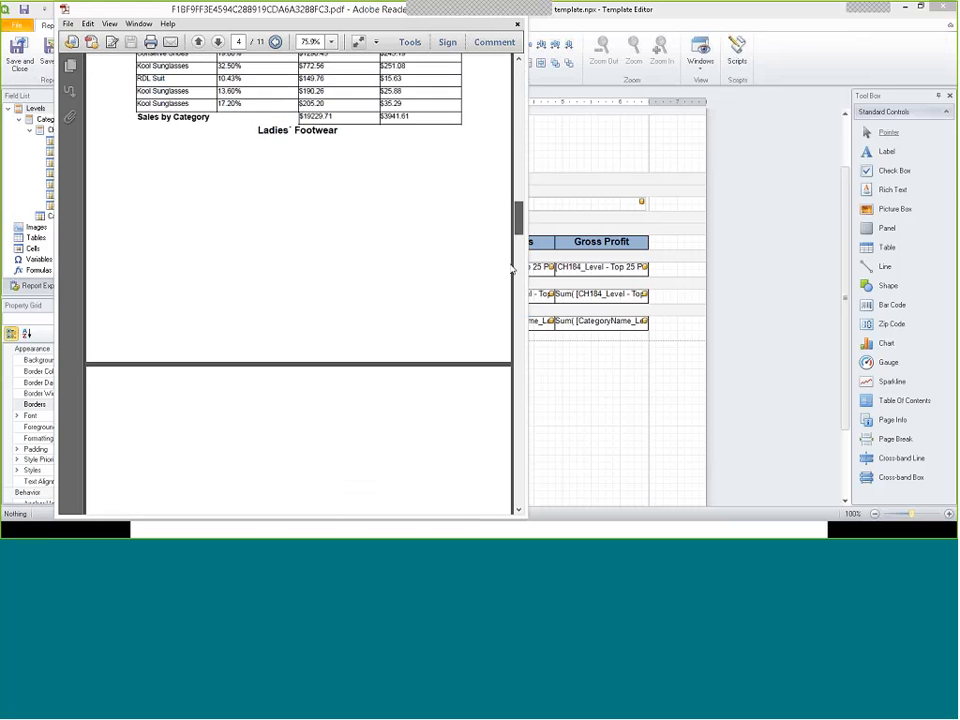
{"action": "left_click_drag", "start_coordinate": [518, 230], "coordinate": [518, 484]}
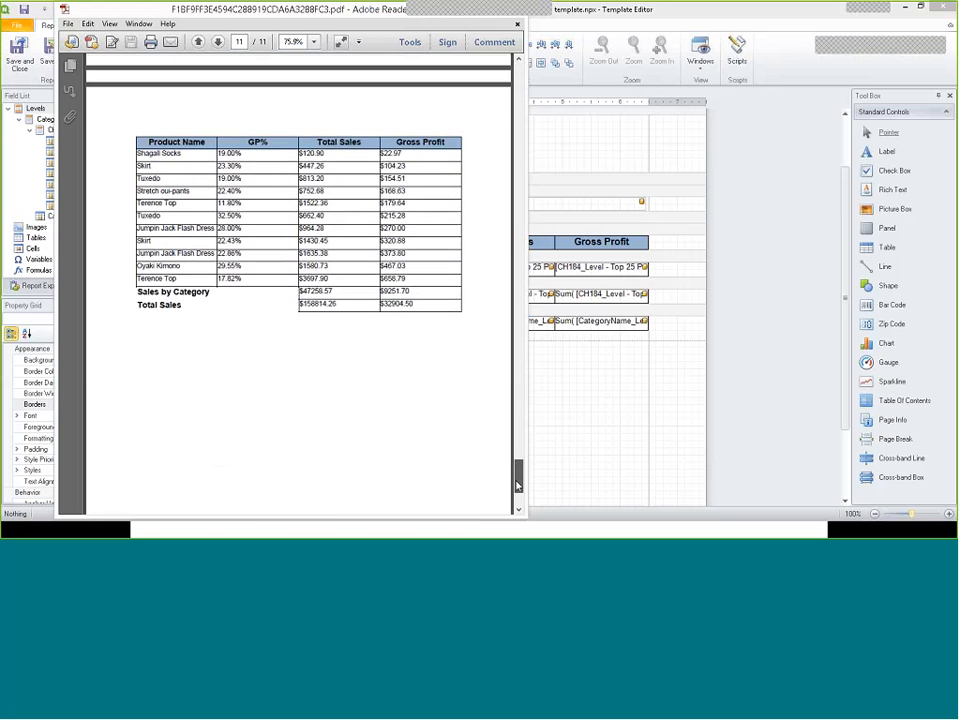
{"action": "scroll", "coordinate": [293, 333], "scroll_direction": "up", "scroll_amount": 1}
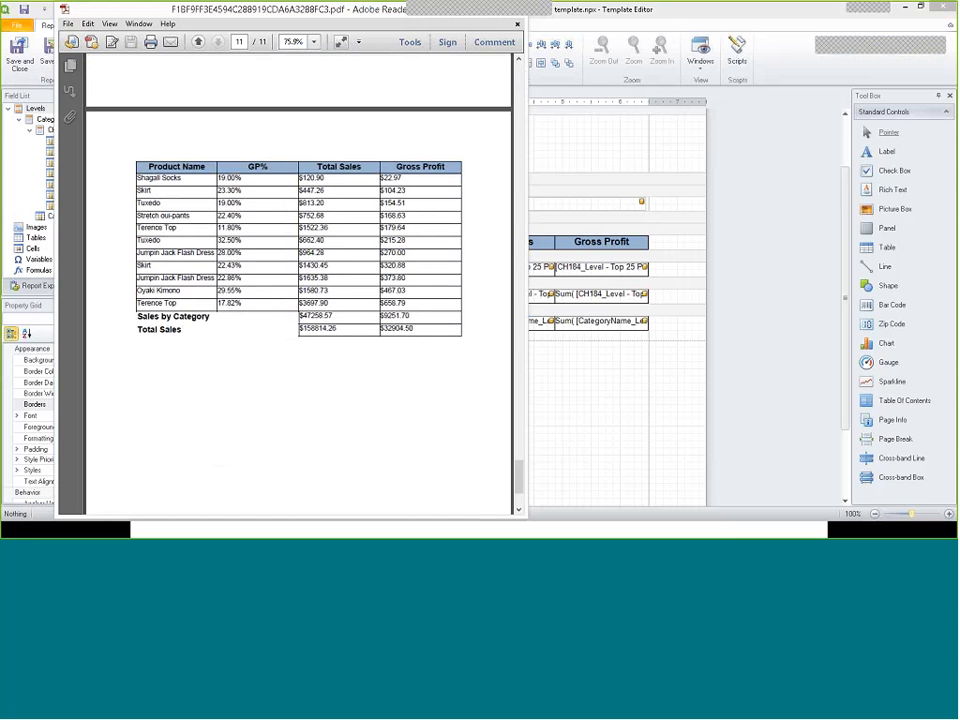
{"action": "right_click", "coordinate": [352, 12]}
{"action": "left_click", "coordinate": [386, 59]}
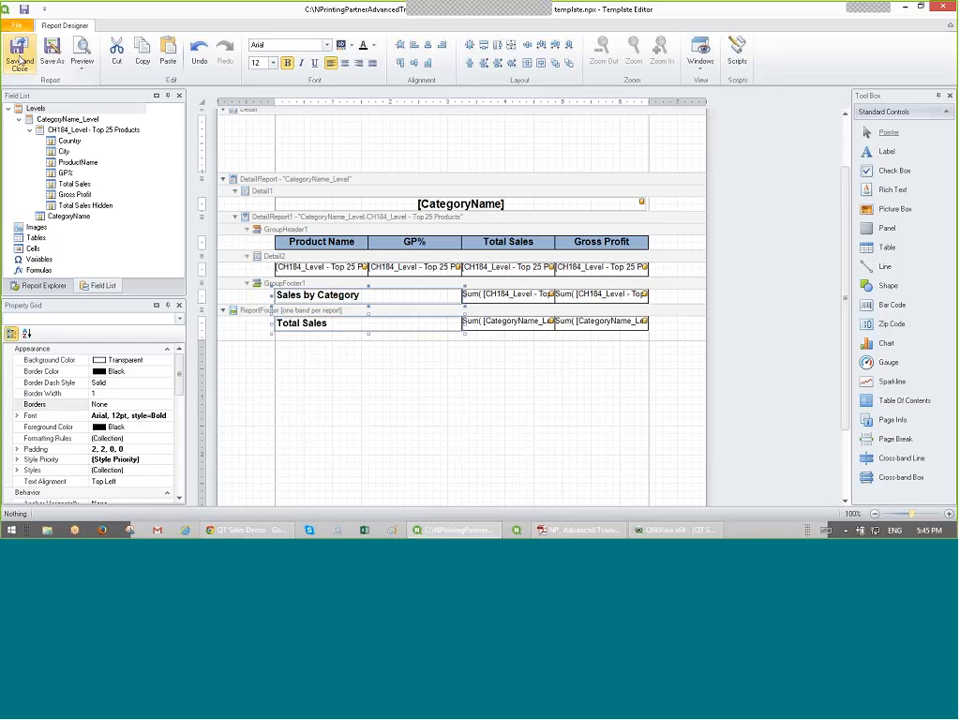
Step: Save and close the template and its report, and save the NPrinting project
{"action": "left_click", "coordinate": [19, 52]}
{"action": "left_click", "coordinate": [20, 57]}
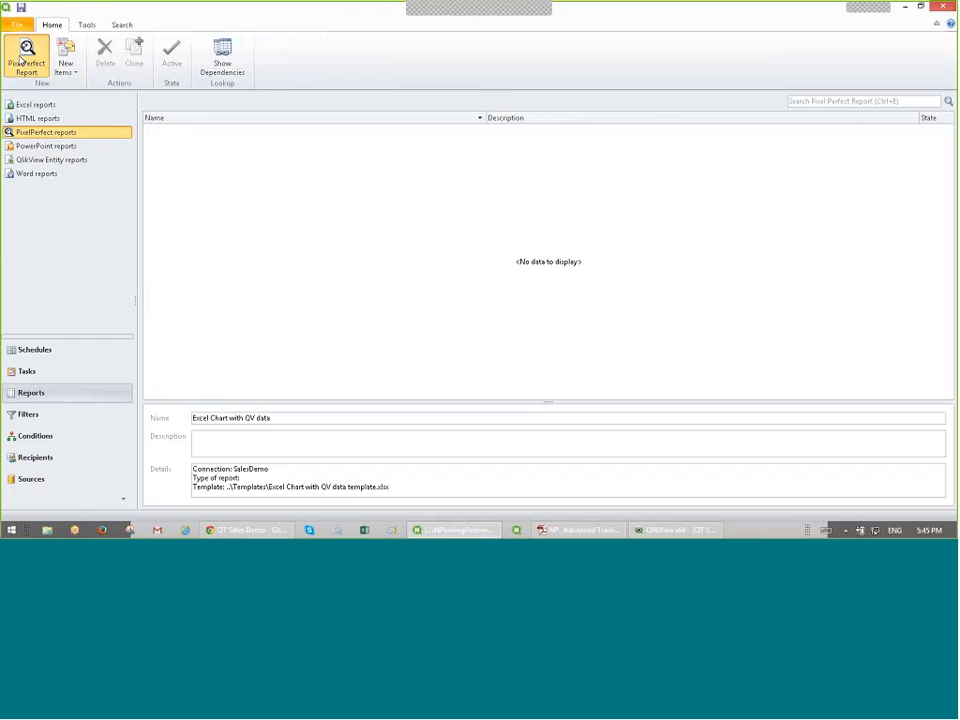
{"action": "left_click", "coordinate": [20, 12]}
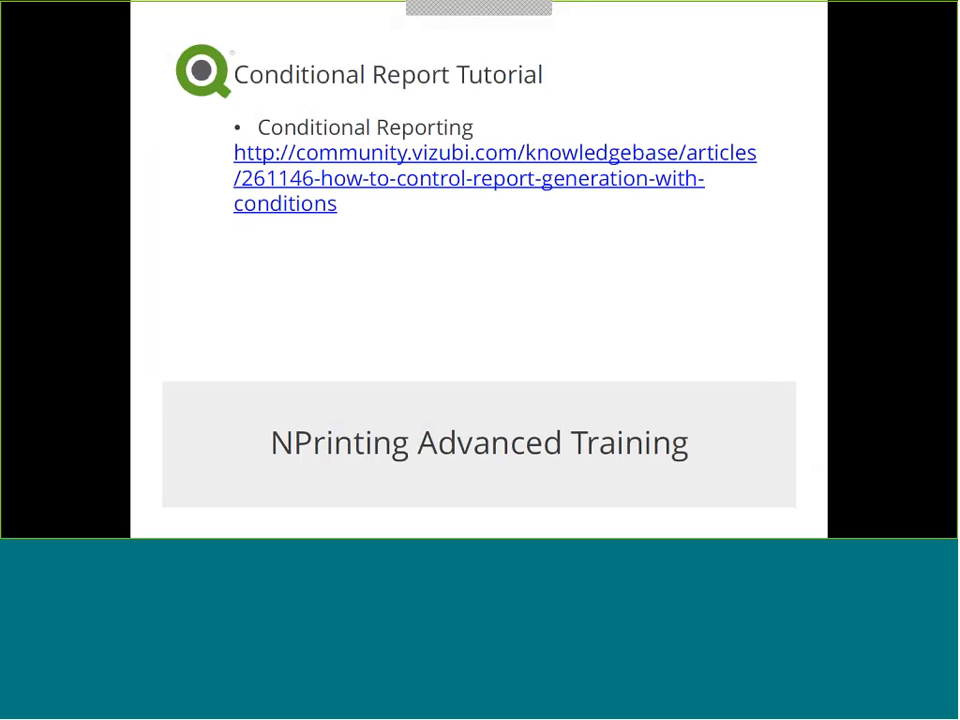
{"action": "scroll", "coordinate": [835, 141], "scroll_direction": "down", "scroll_amount": 1}
{"action": "scroll", "coordinate": [835, 141], "scroll_direction": "up", "scroll_amount": 1}
{"action": "scroll", "coordinate": [821, 183], "scroll_direction": "up", "scroll_amount": 4}
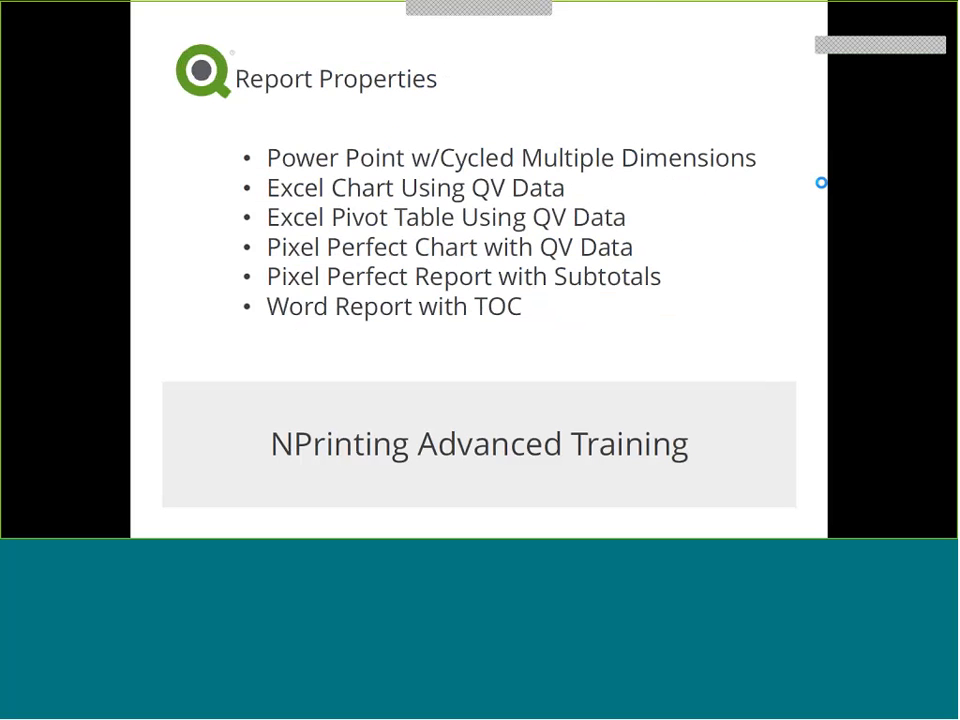
{"action": "scroll", "coordinate": [821, 183], "scroll_direction": "down", "scroll_amount": 2}
{"action": "scroll", "coordinate": [821, 183], "scroll_direction": "up", "scroll_amount": 1}
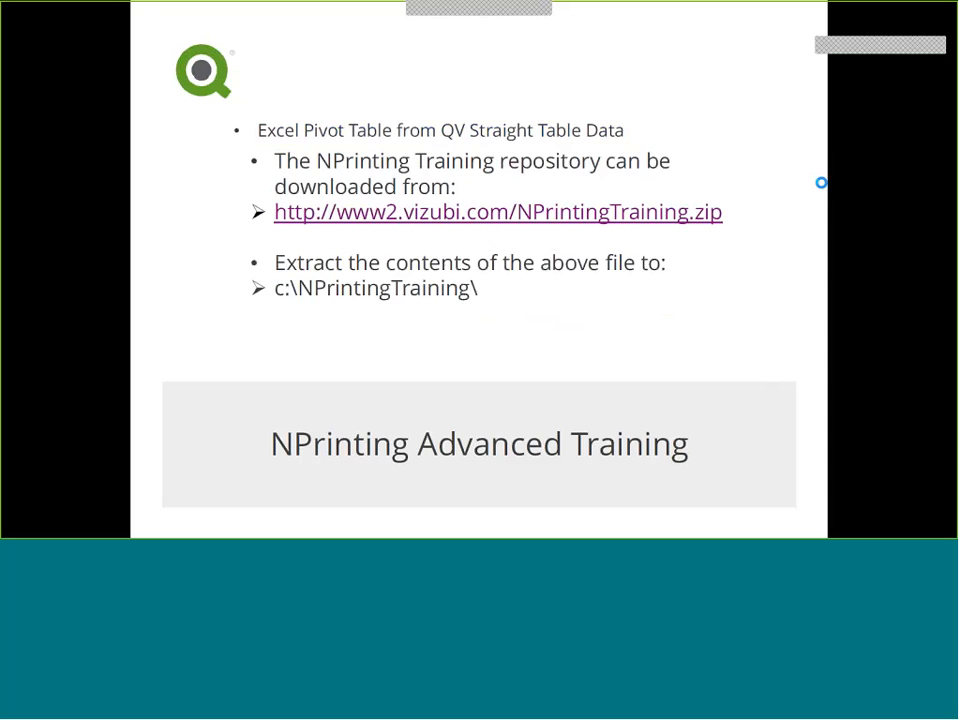
{"action": "scroll", "coordinate": [821, 183], "scroll_direction": "up", "scroll_amount": 4}
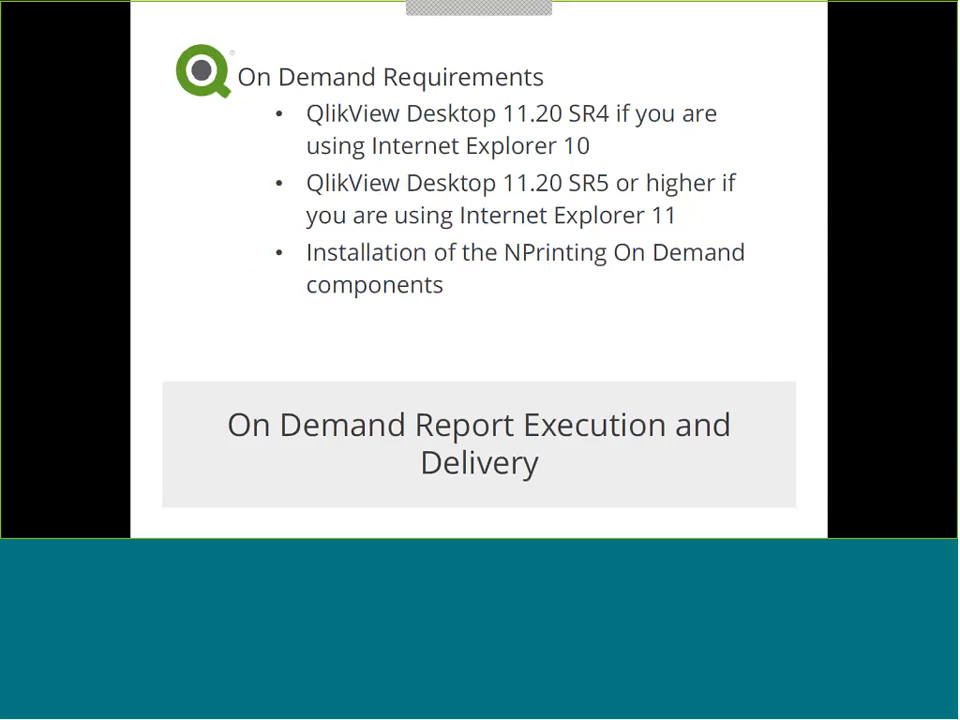
{"action": "scroll", "coordinate": [821, 183], "scroll_direction": "up", "scroll_amount": 1}
{"action": "scroll", "coordinate": [821, 183], "scroll_direction": "down", "scroll_amount": 1}
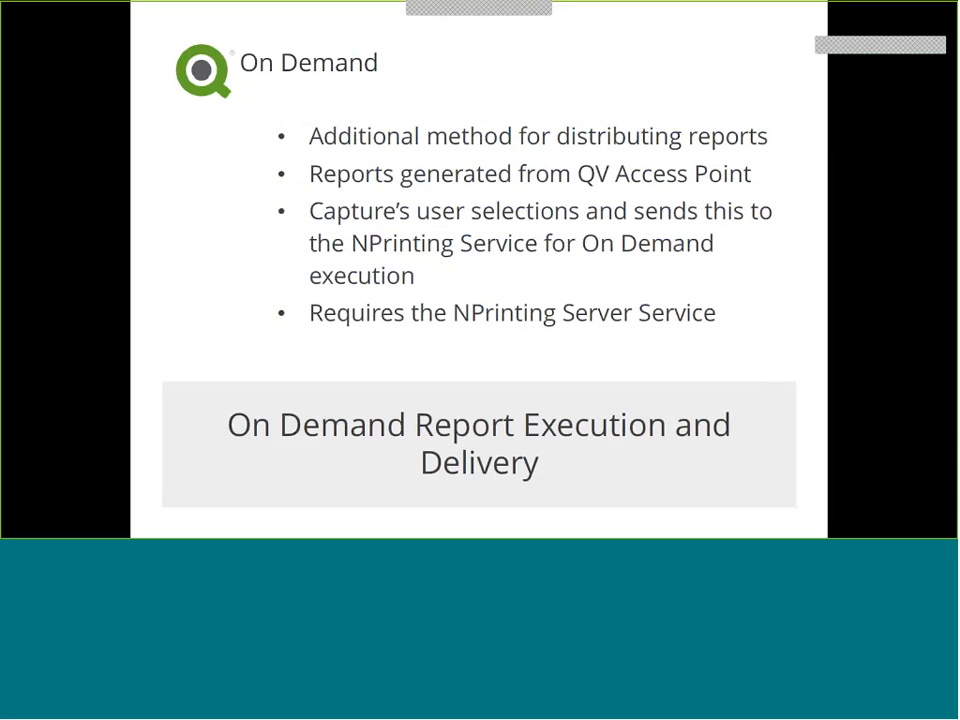
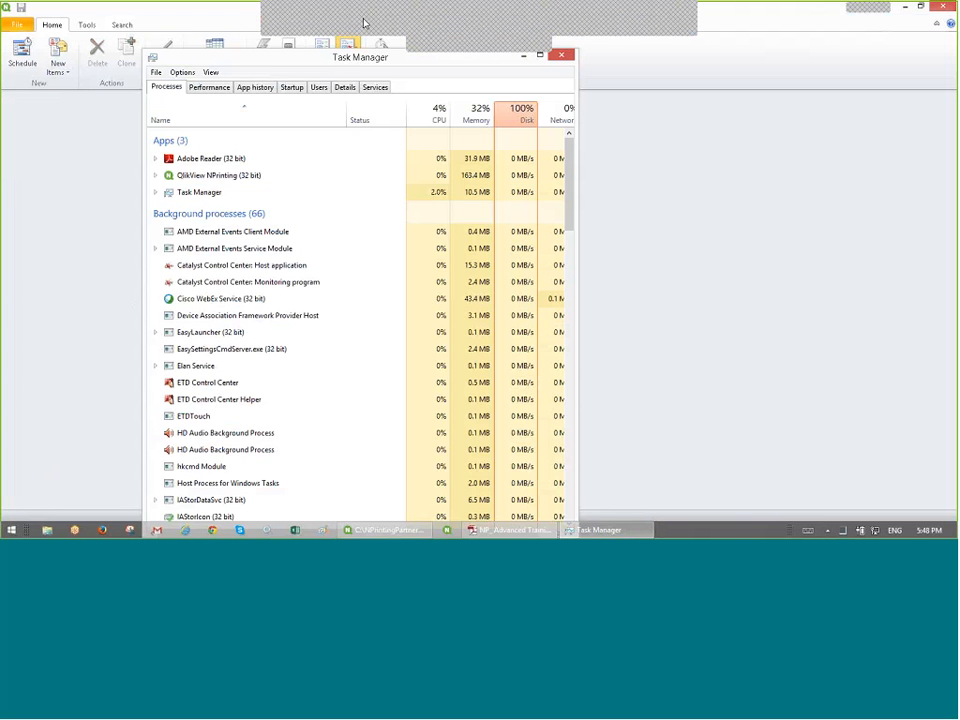
Step: Close NPrinting Designer and minimise the Task Manager and training PDF windows
{"action": "left_click", "coordinate": [524, 57]}
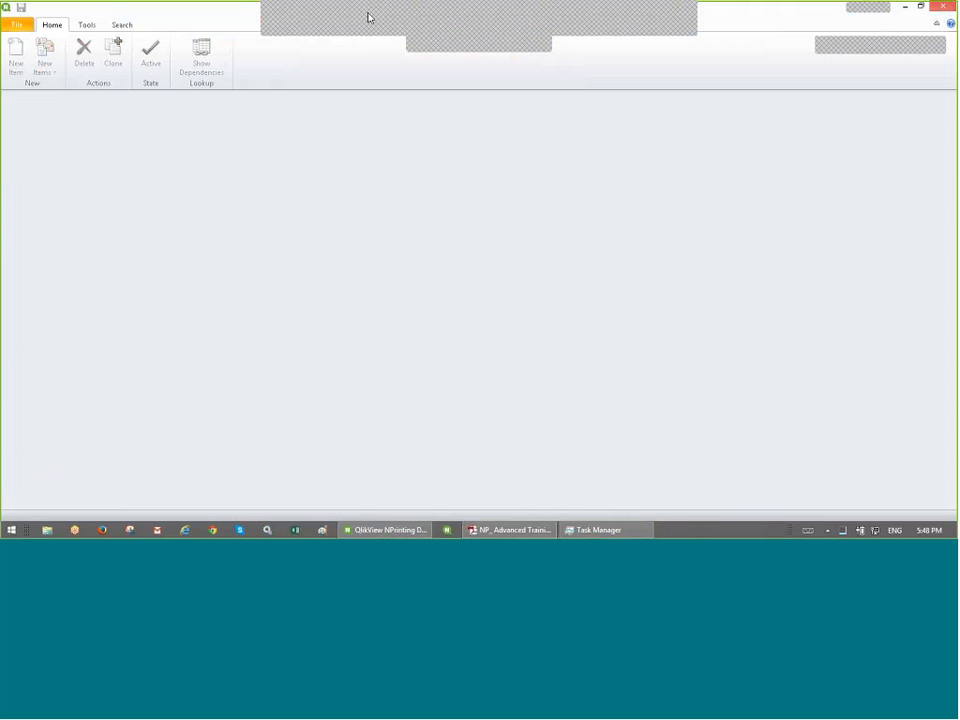
{"action": "left_click", "coordinate": [942, 6]}
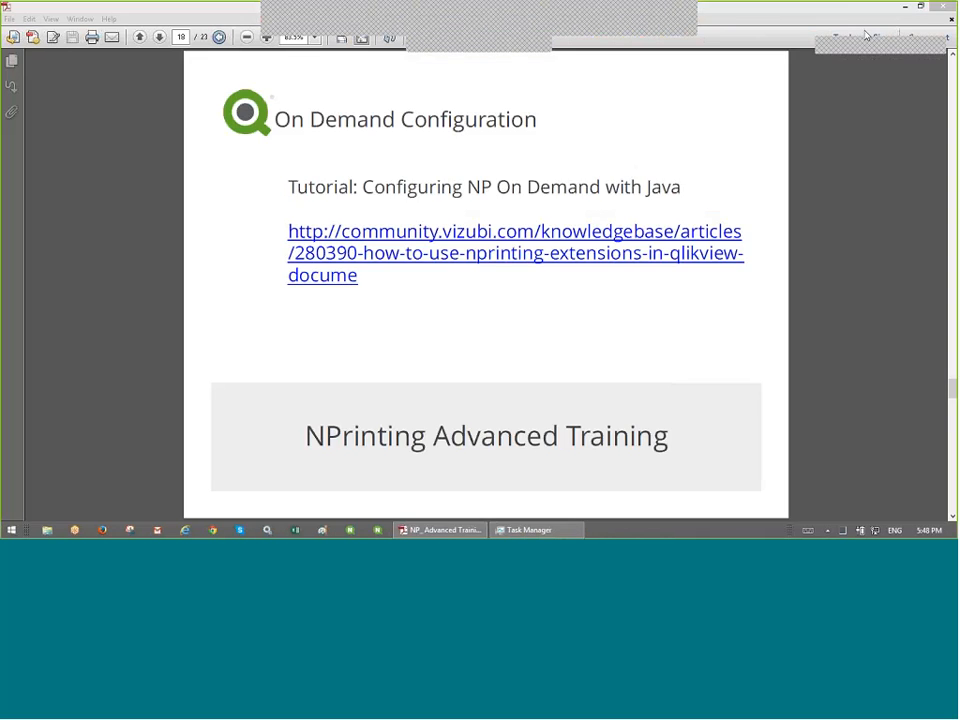
{"action": "left_click", "coordinate": [906, 8]}
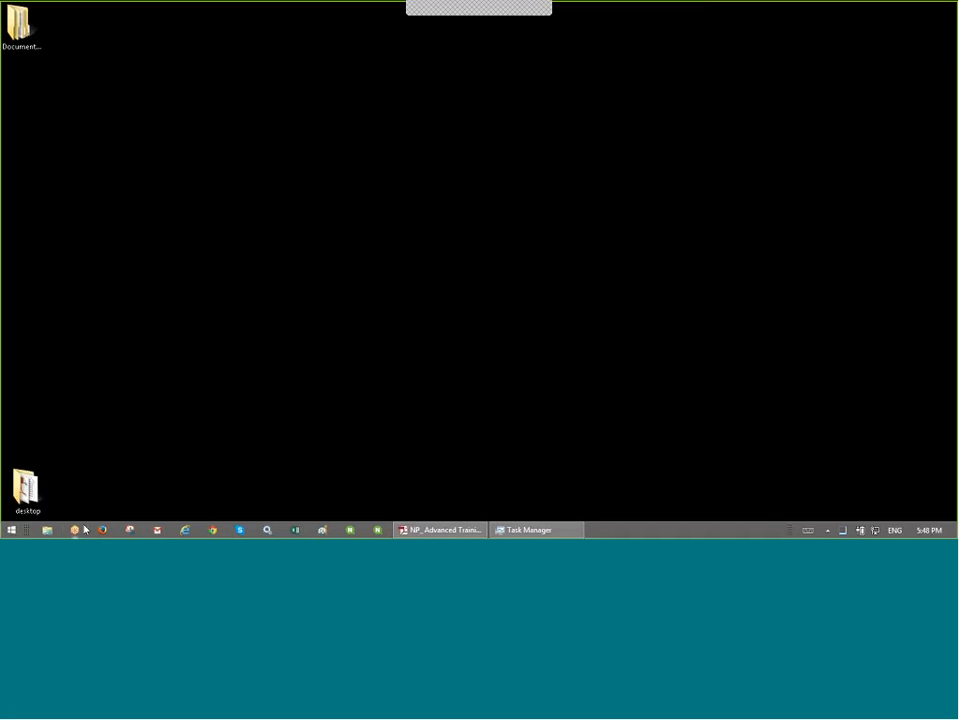
Step: Open SalesDemo for Ajax.qvw from C:\NPrintingTraining\QlikViewDocuments in QlikView, using File Explorer
{"action": "left_click", "coordinate": [48, 530]}
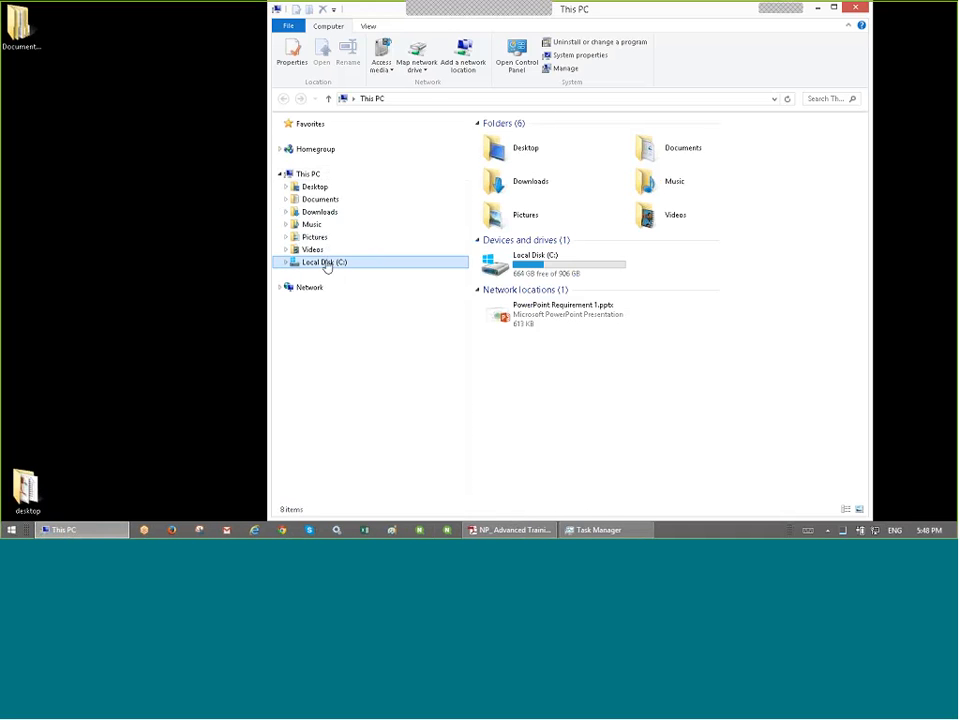
{"action": "left_click", "coordinate": [326, 263]}
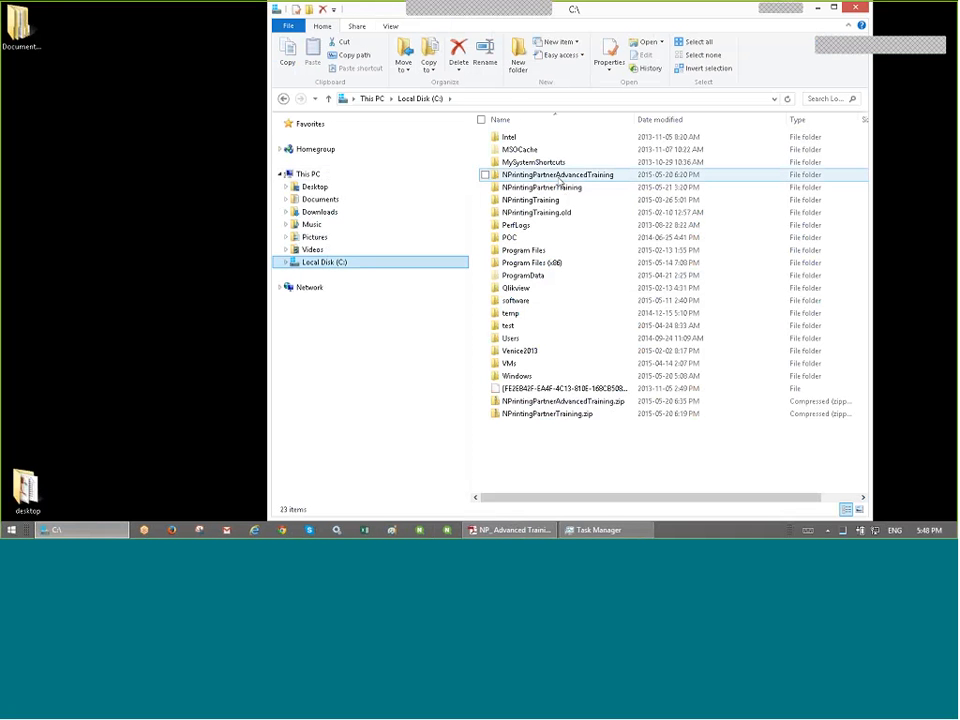
{"action": "double_click", "coordinate": [555, 199]}
{"action": "double_click", "coordinate": [553, 262]}
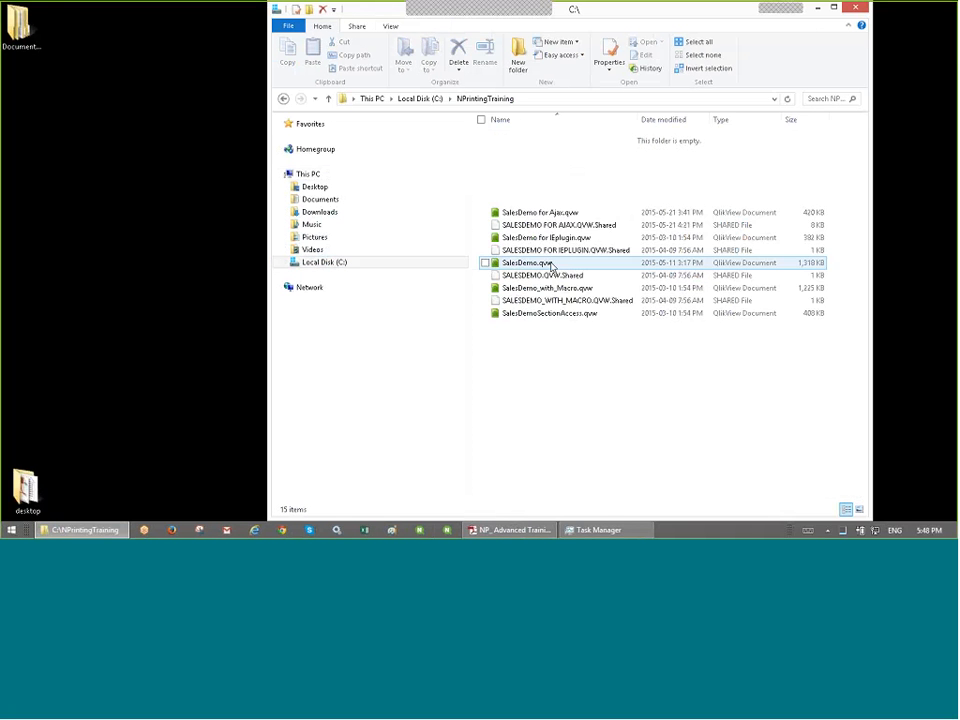
{"action": "left_click", "coordinate": [564, 213]}
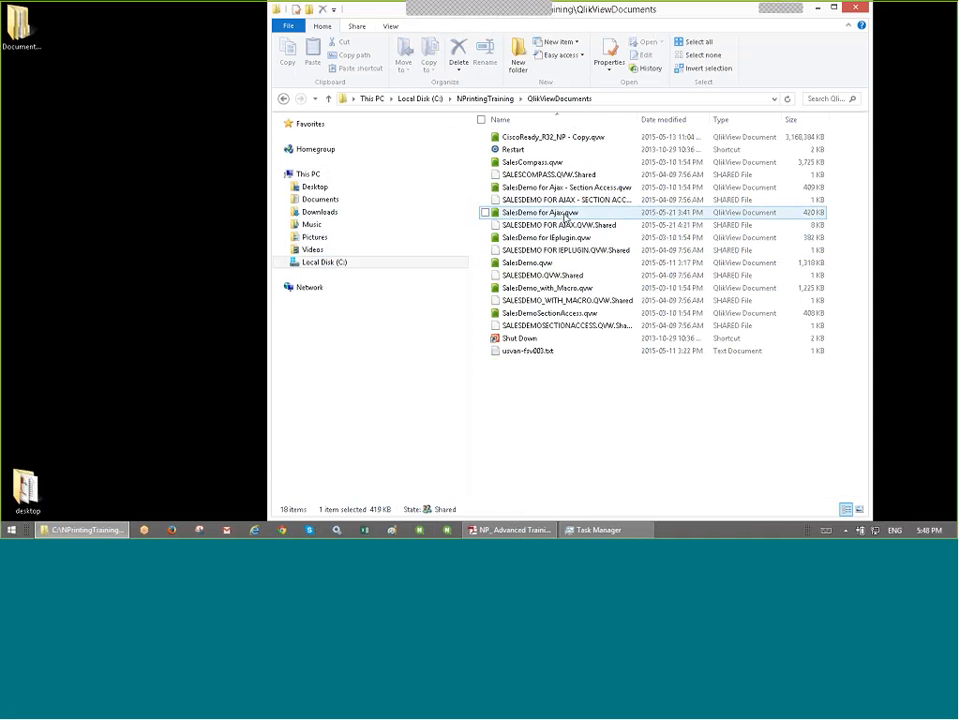
{"action": "double_click", "coordinate": [564, 213]}
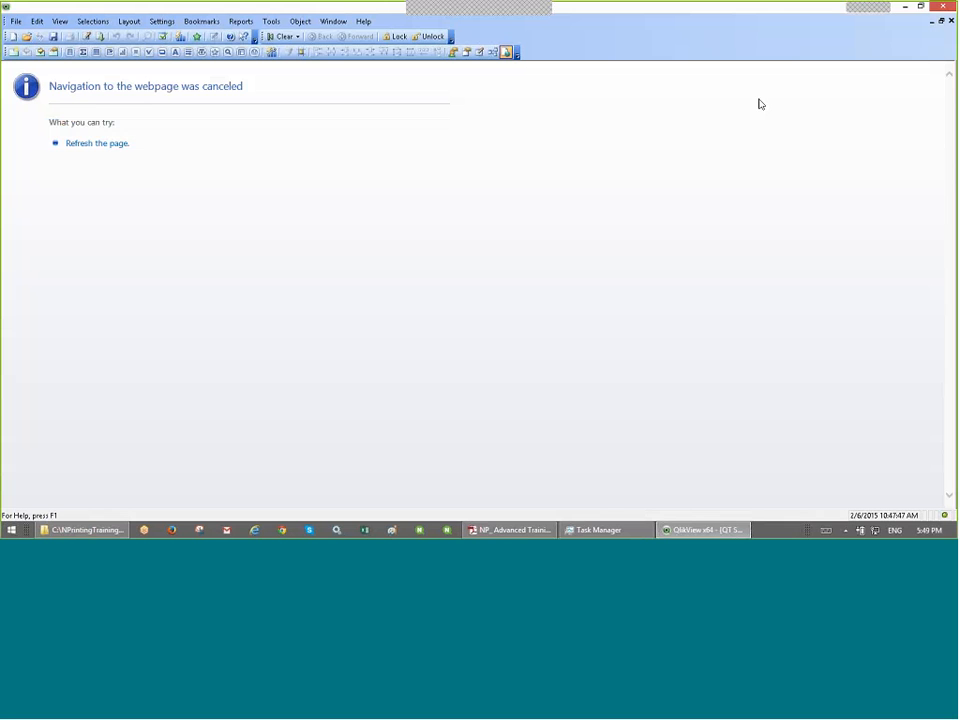
Step: Turn off WebView mode for the SalesDemo for Ajax document, and save and close it
{"action": "left_click", "coordinate": [507, 53]}
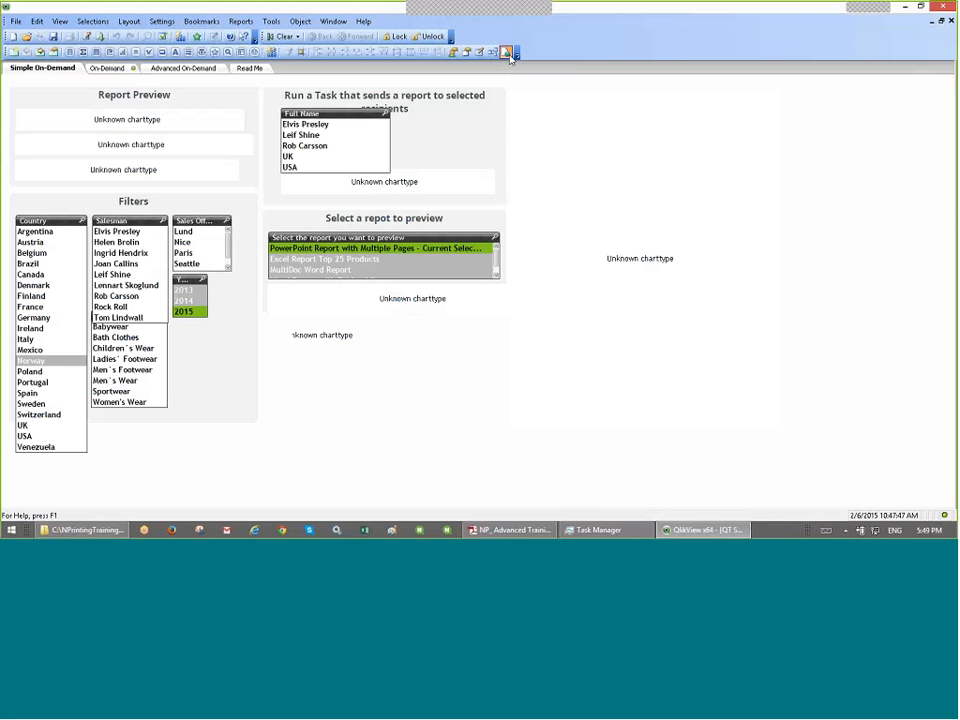
{"action": "left_click", "coordinate": [507, 53]}
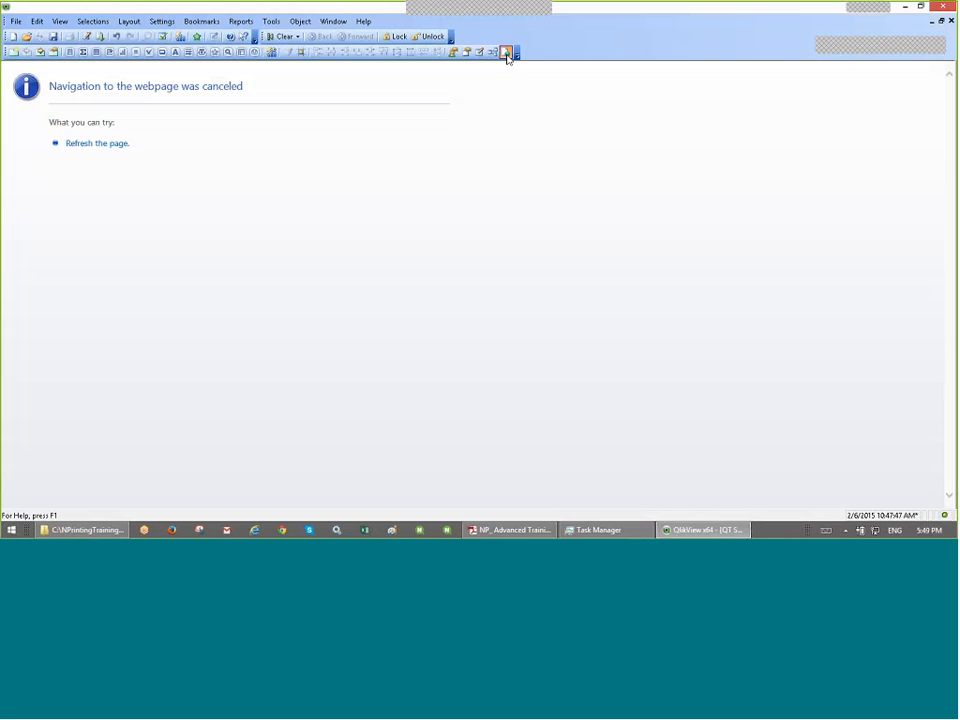
{"action": "left_click", "coordinate": [507, 53]}
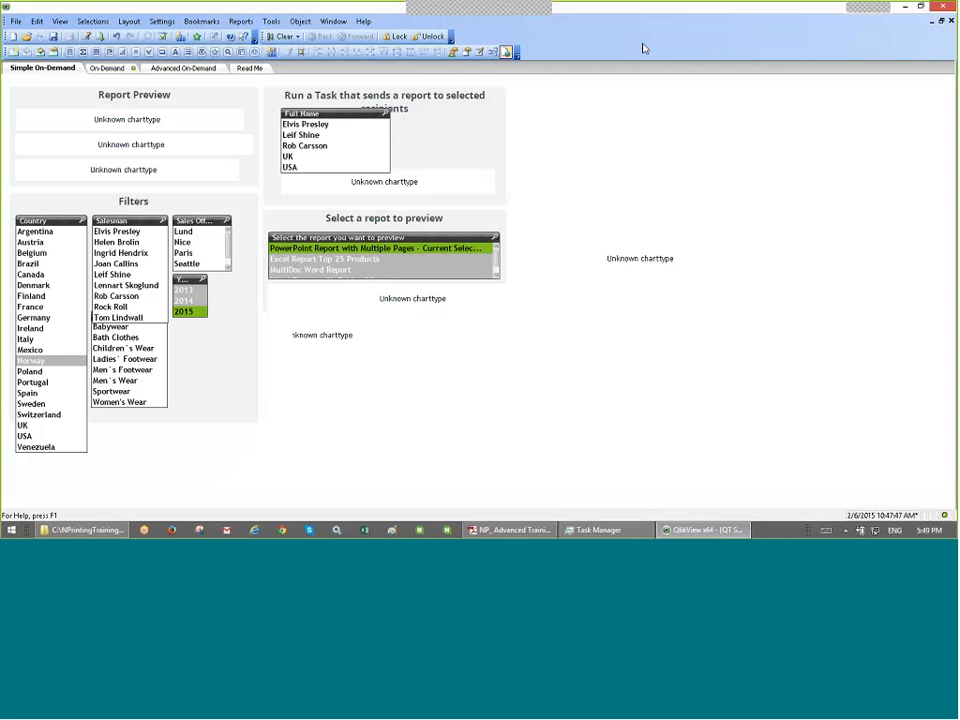
{"action": "left_click", "coordinate": [53, 36]}
{"action": "left_click", "coordinate": [933, 10]}
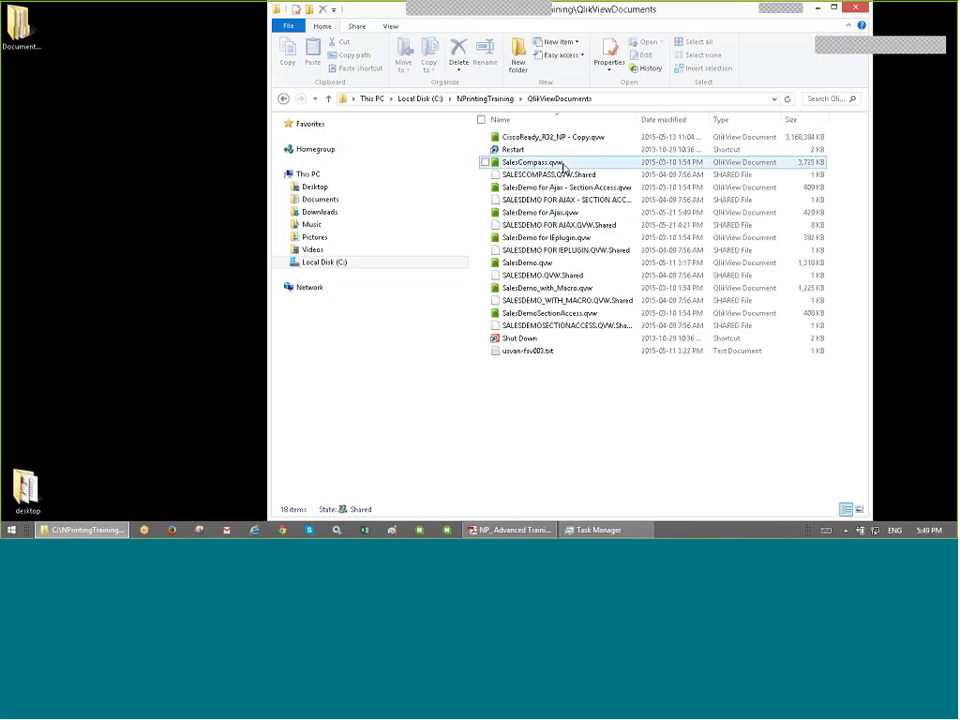
Step: Reopen SalesDemo for Ajax.qvw from the QlikViewDocuments folder and turn on WebView mode
{"action": "left_click", "coordinate": [565, 214]}
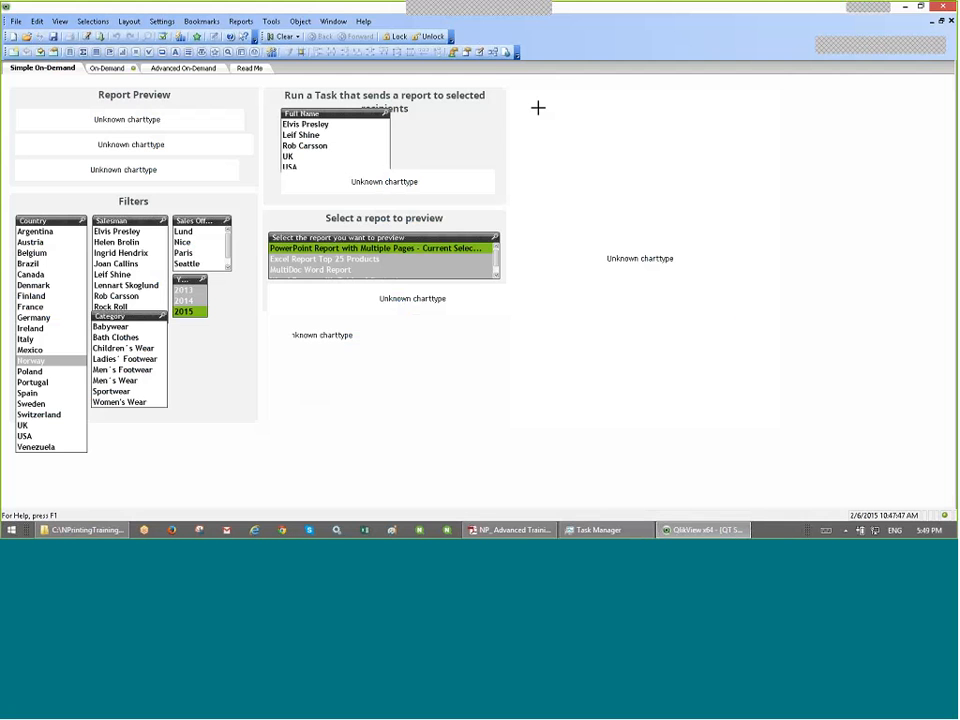
{"action": "left_click", "coordinate": [506, 52]}
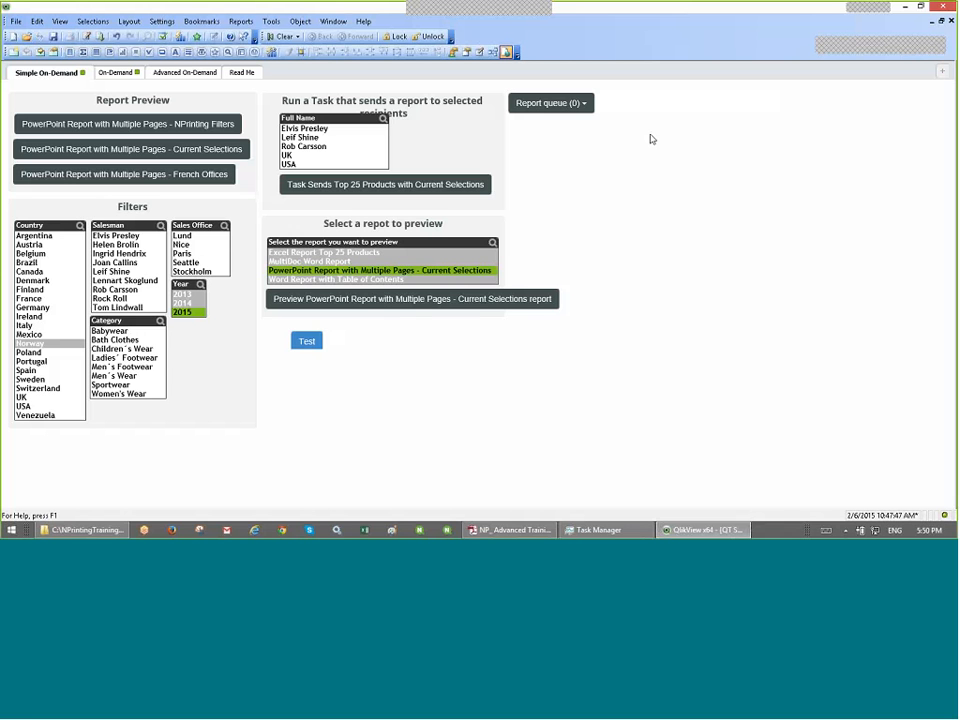
Step: Select Babywear, Bath Clothes and Children's Wear in the Category filter
{"action": "left_click_drag", "start_coordinate": [110, 331], "coordinate": [125, 349]}
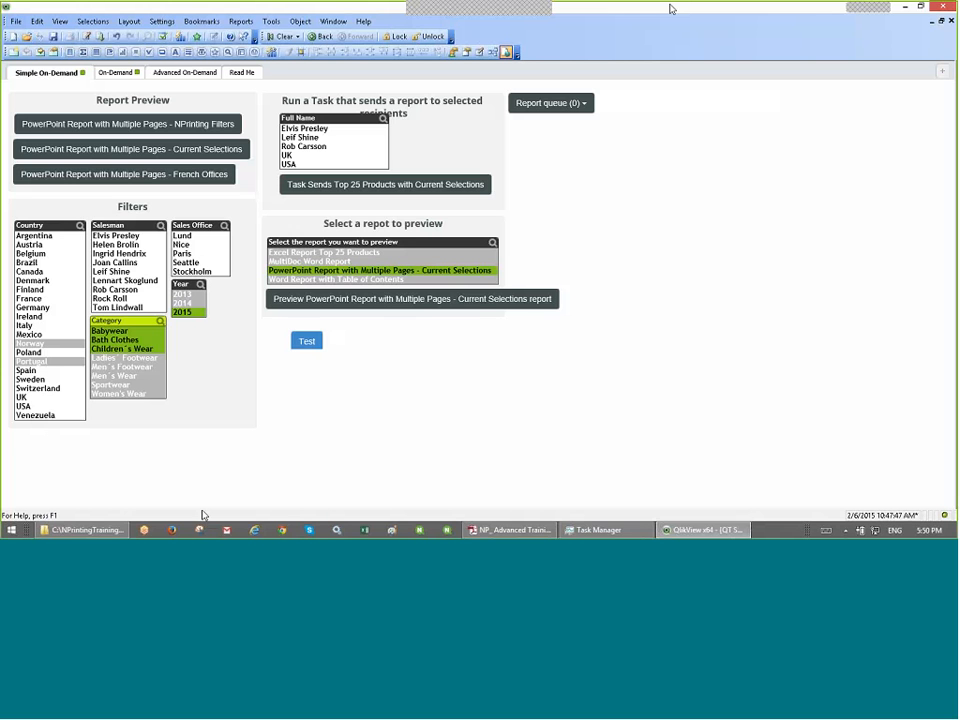
Step: Switch to Chrome, close the loading tabs, and log in to the bookmarked localhost QlikView AccessPoint with the saved credentials
{"action": "left_click", "coordinate": [285, 532]}
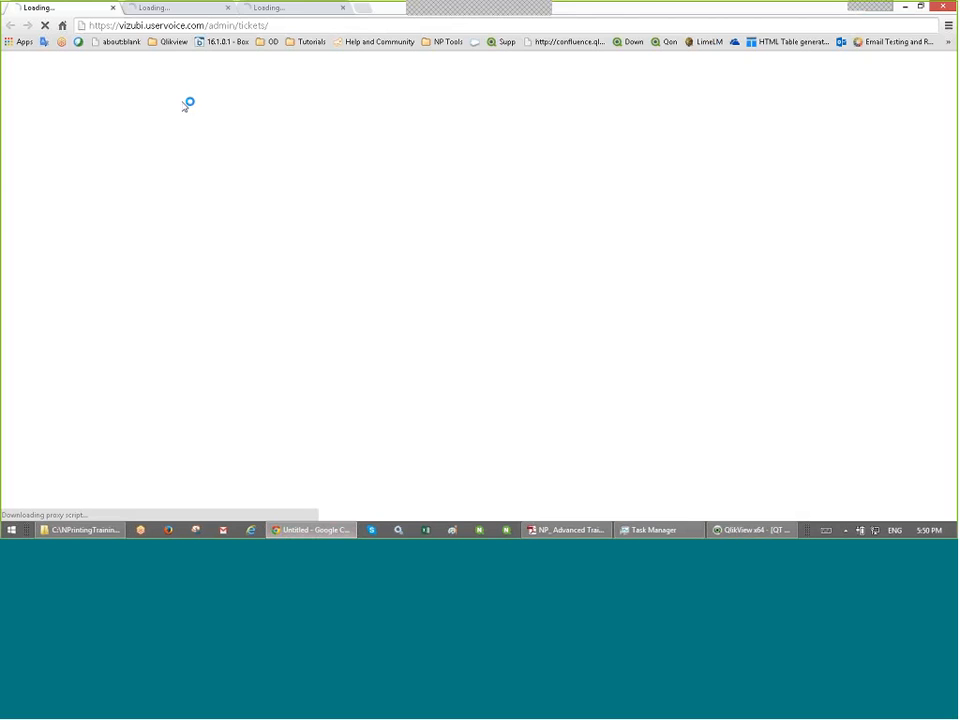
{"action": "left_click", "coordinate": [113, 8]}
{"action": "left_click", "coordinate": [113, 8]}
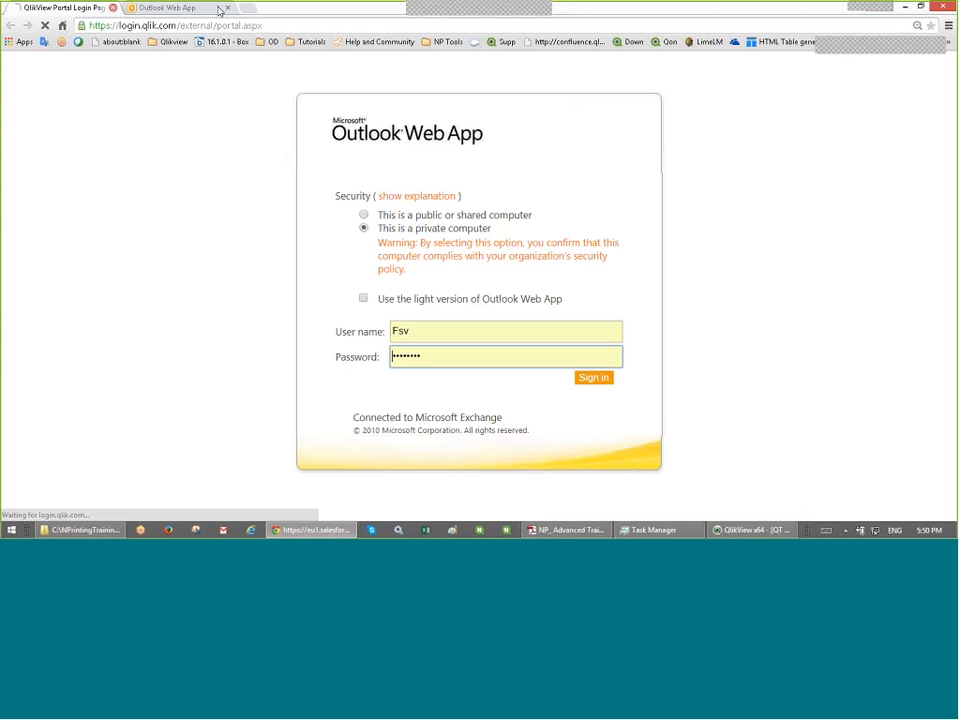
{"action": "key", "text": "ctrl+t"}
{"action": "left_click", "coordinate": [113, 8]}
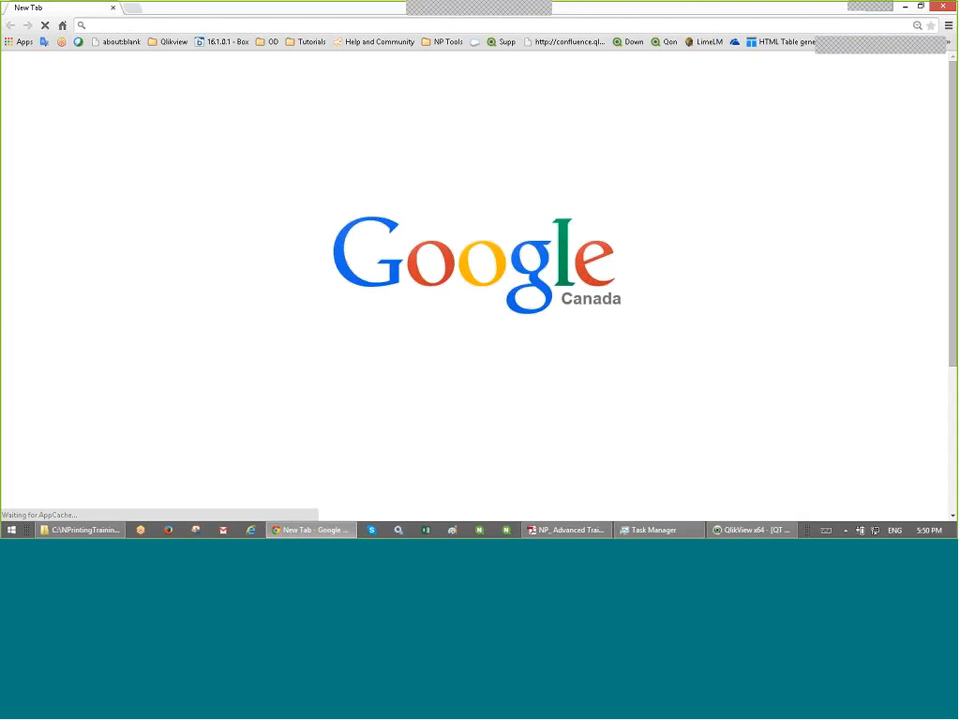
{"action": "left_click", "coordinate": [168, 41]}
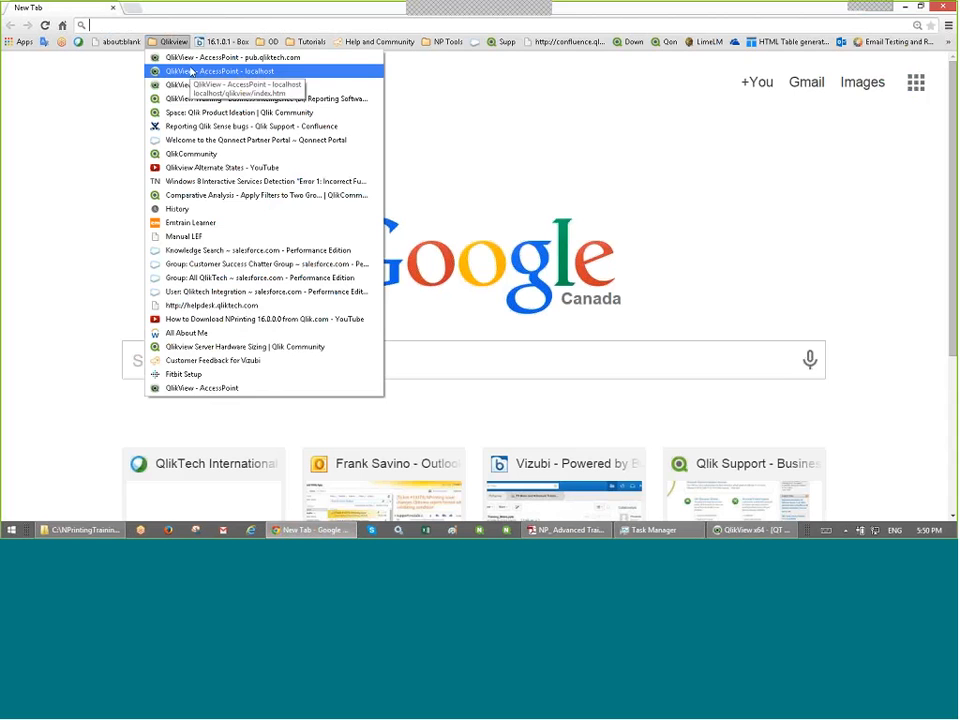
{"action": "left_click", "coordinate": [190, 71]}
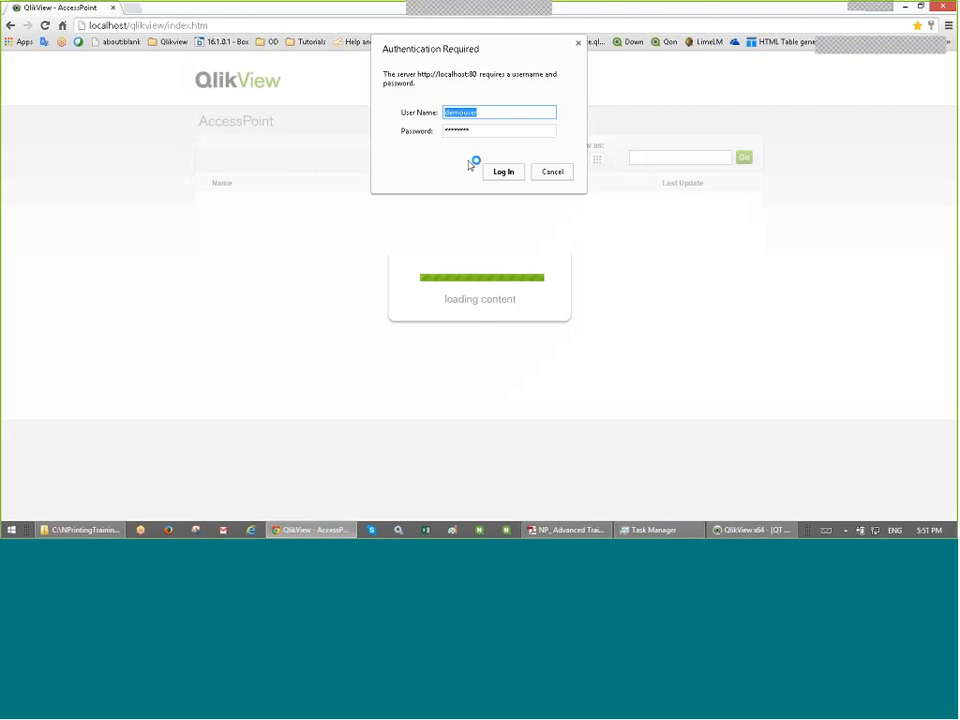
{"action": "left_click", "coordinate": [502, 173]}
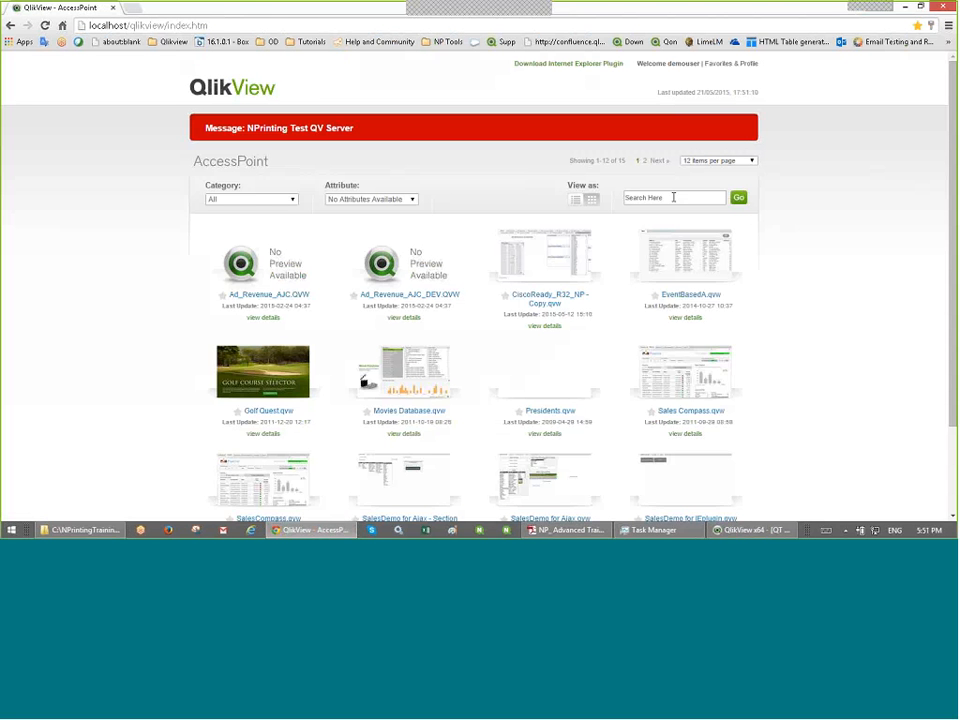
Step: Search AccessPoint for "sales" and open SalesDemo for Ajax.qvw
{"action": "left_click", "coordinate": [686, 195]}
{"action": "type", "text": "sales"}
{"action": "left_click", "coordinate": [738, 197]}
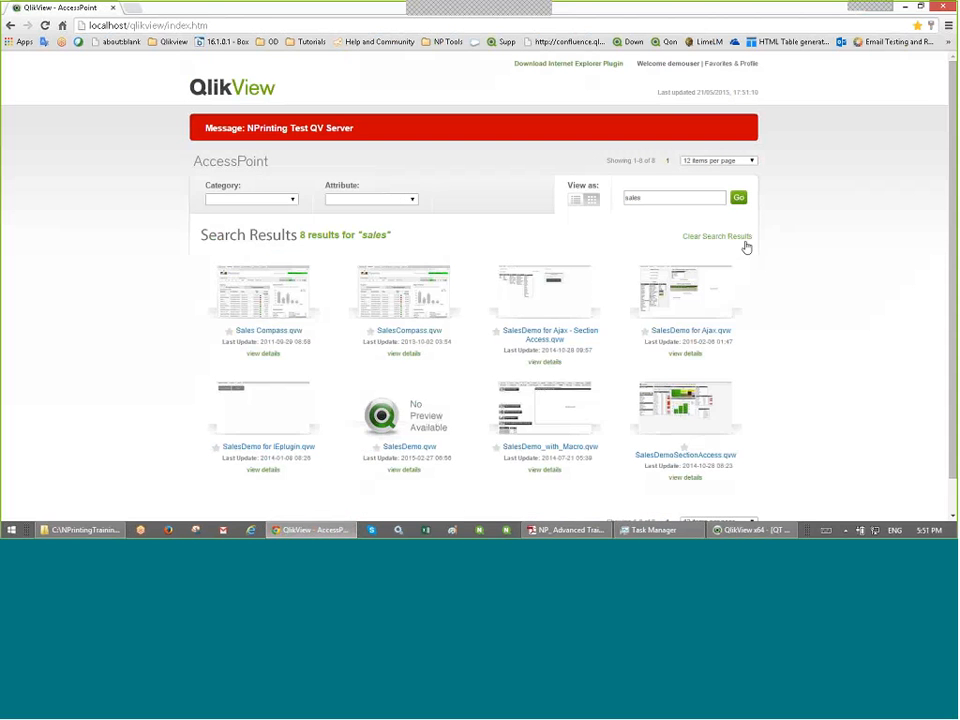
{"action": "left_click", "coordinate": [711, 314]}
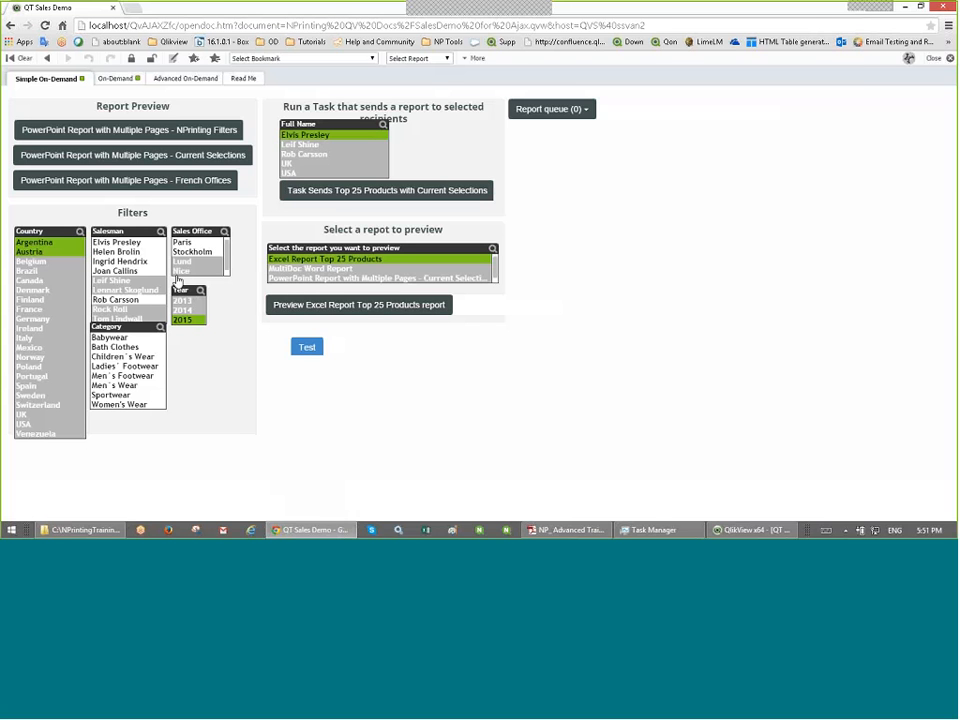
Step: Try a salesman filter with the country selection, and select only Argentina and Austria as the Country filter
{"action": "left_click", "coordinate": [63, 252]}
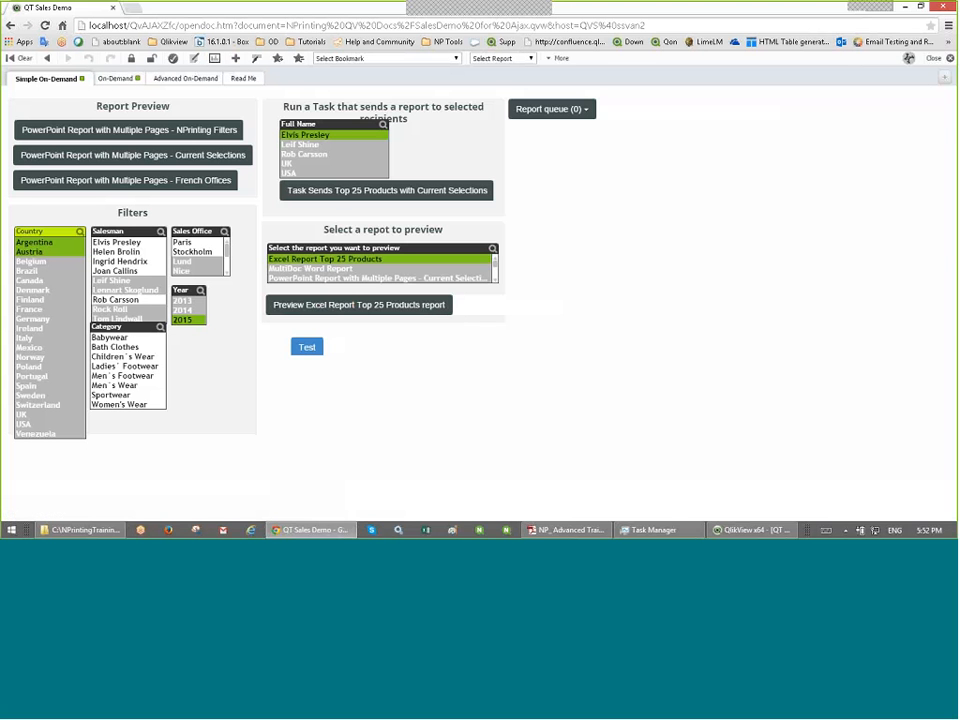
{"action": "left_click", "coordinate": [138, 243]}
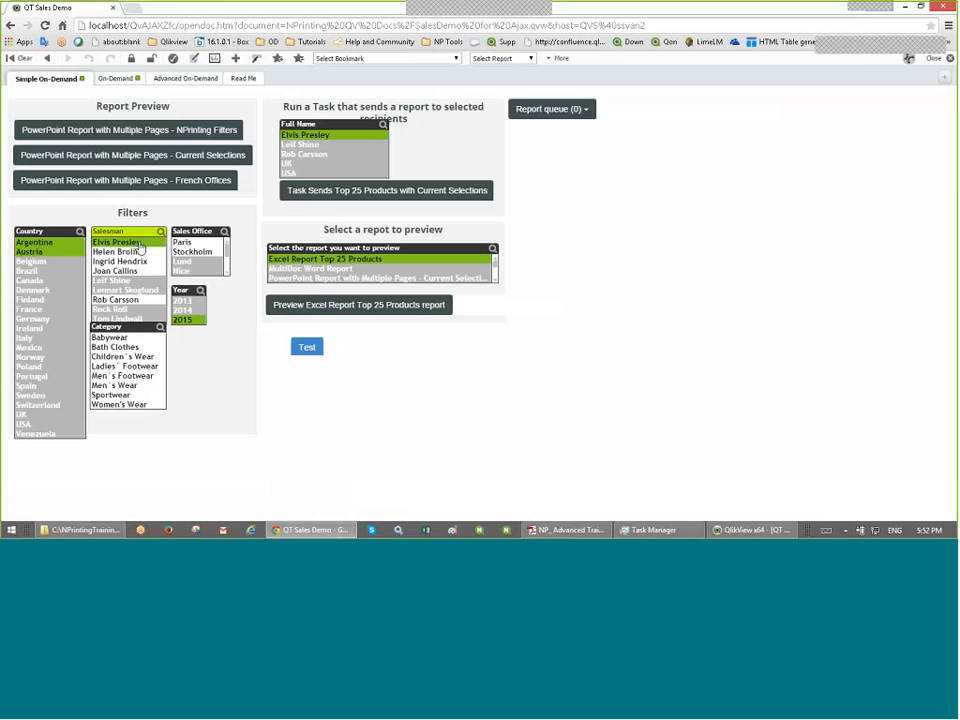
{"action": "left_click", "coordinate": [31, 253]}
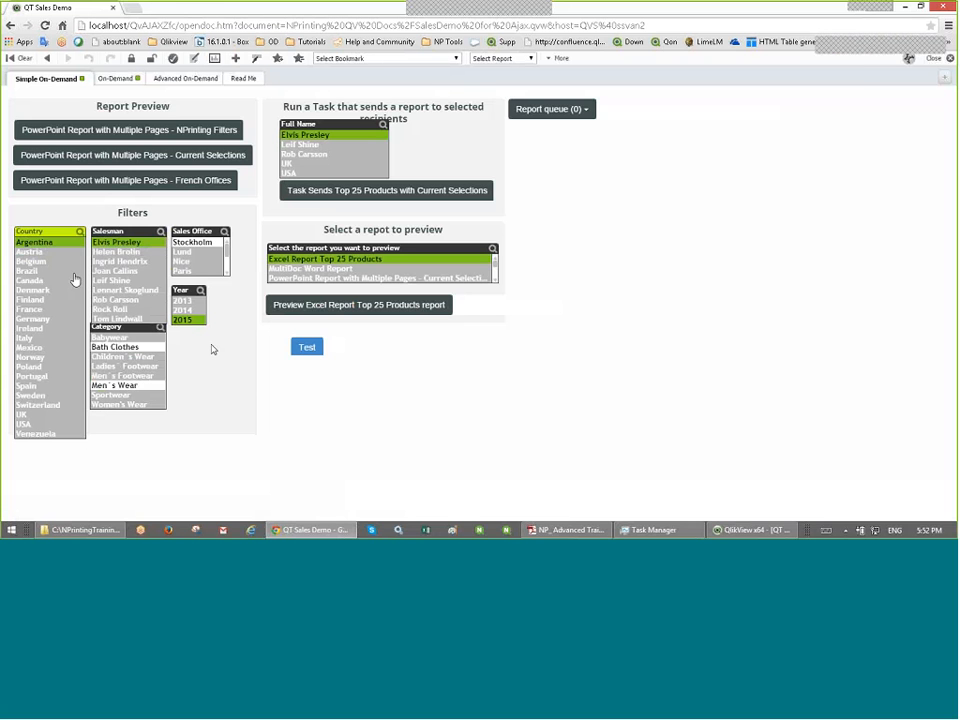
{"action": "left_click", "coordinate": [46, 254]}
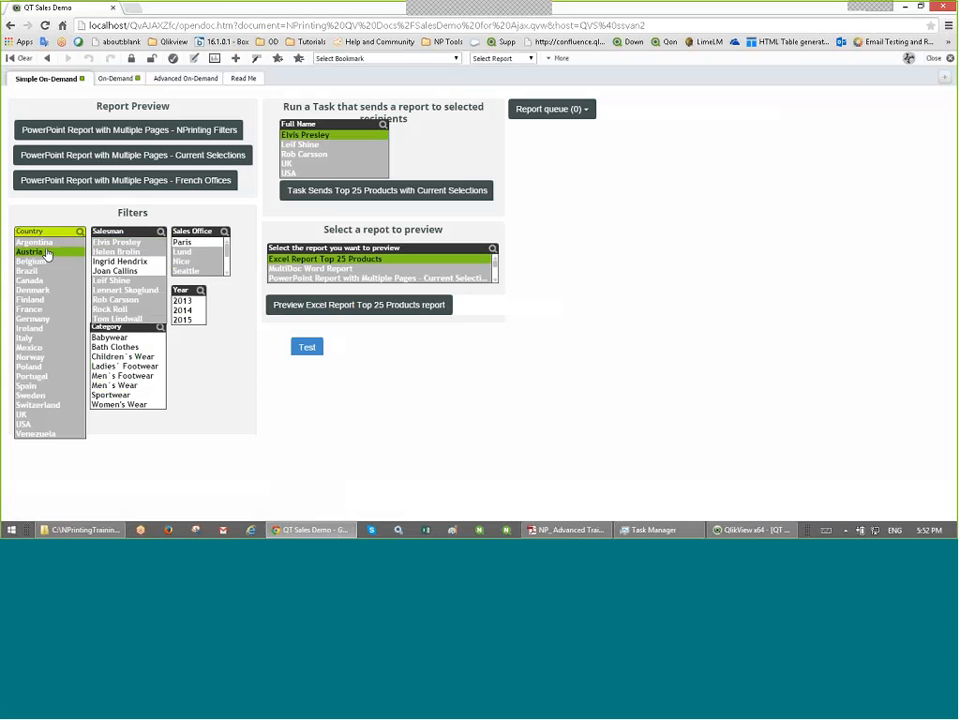
{"action": "left_click", "coordinate": [58, 246], "text": "ctrl"}
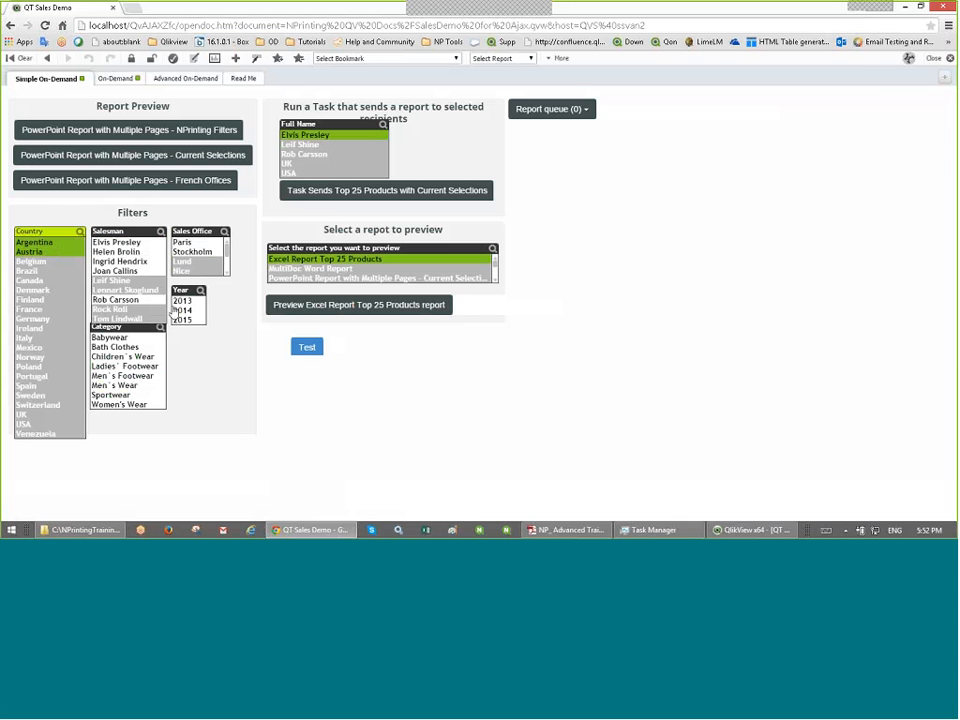
Step: Request a preview of the Excel Report Top 25 Products and show the report queue
{"action": "left_click", "coordinate": [331, 305]}
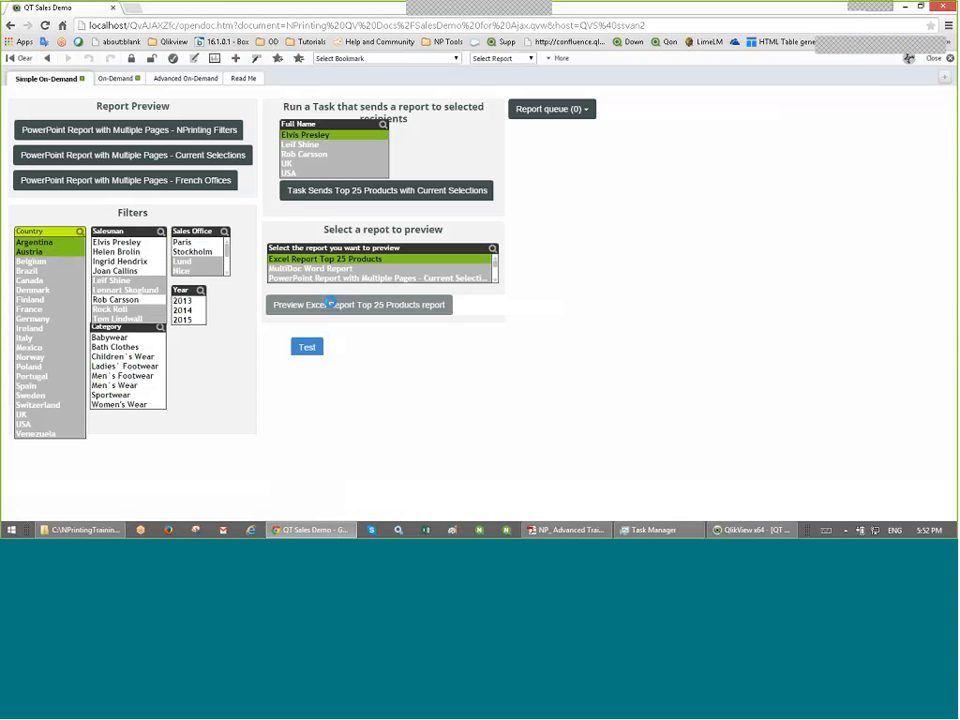
{"action": "left_click", "coordinate": [598, 110]}
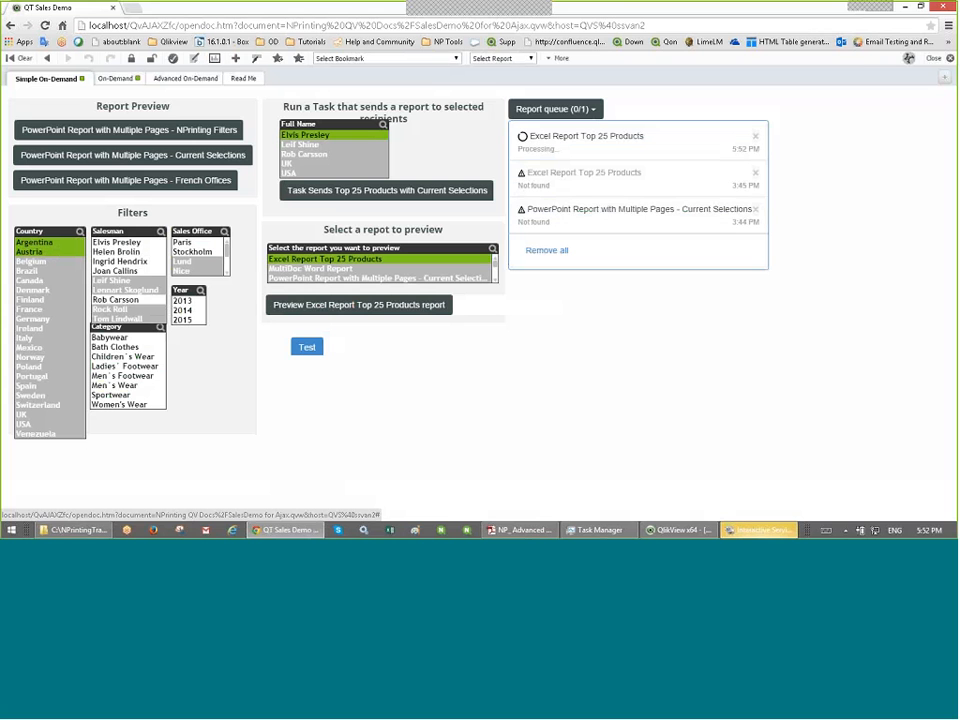
Step: Bring up the Interactive Services Detection message and move it below the report queue so the list stays uncovered
{"action": "left_click", "coordinate": [757, 531]}
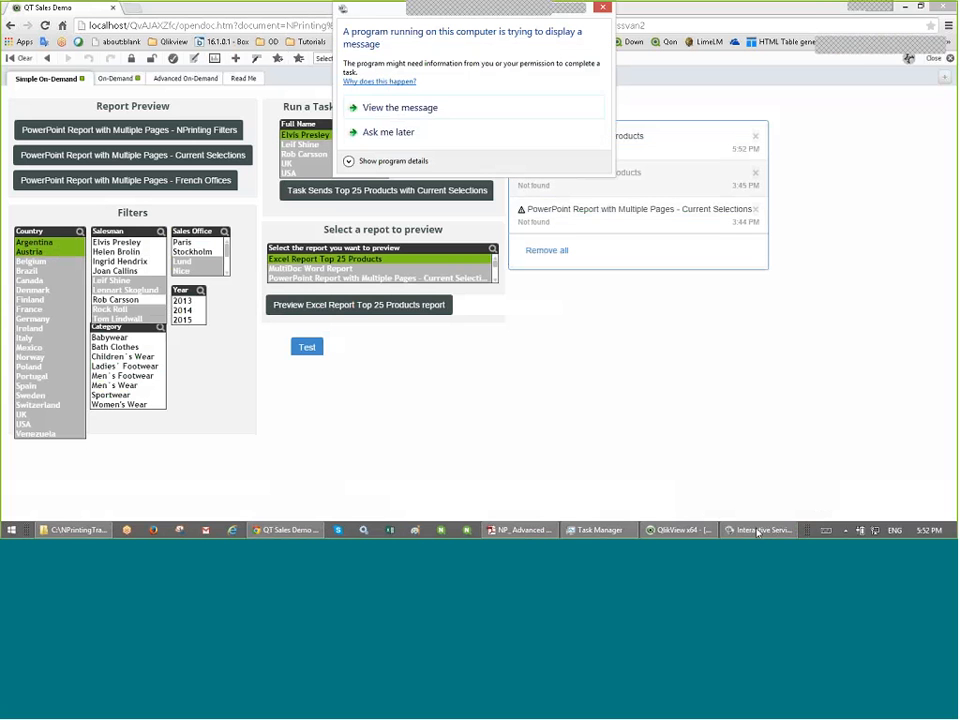
{"action": "left_click_drag", "start_coordinate": [390, 8], "coordinate": [265, 42]}
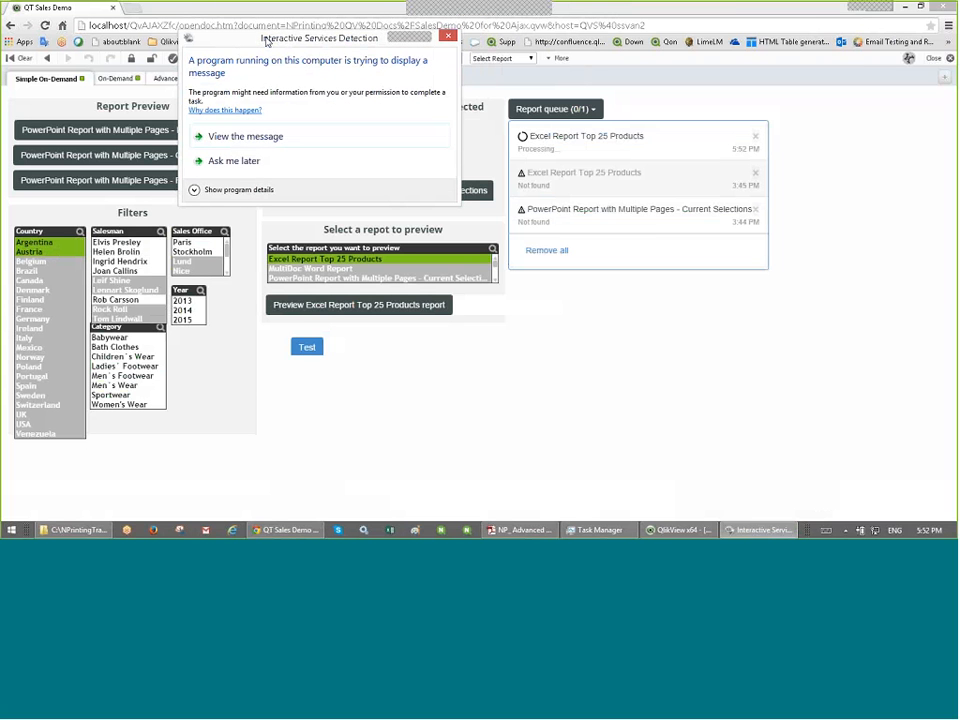
{"action": "left_click_drag", "start_coordinate": [265, 42], "coordinate": [687, 314]}
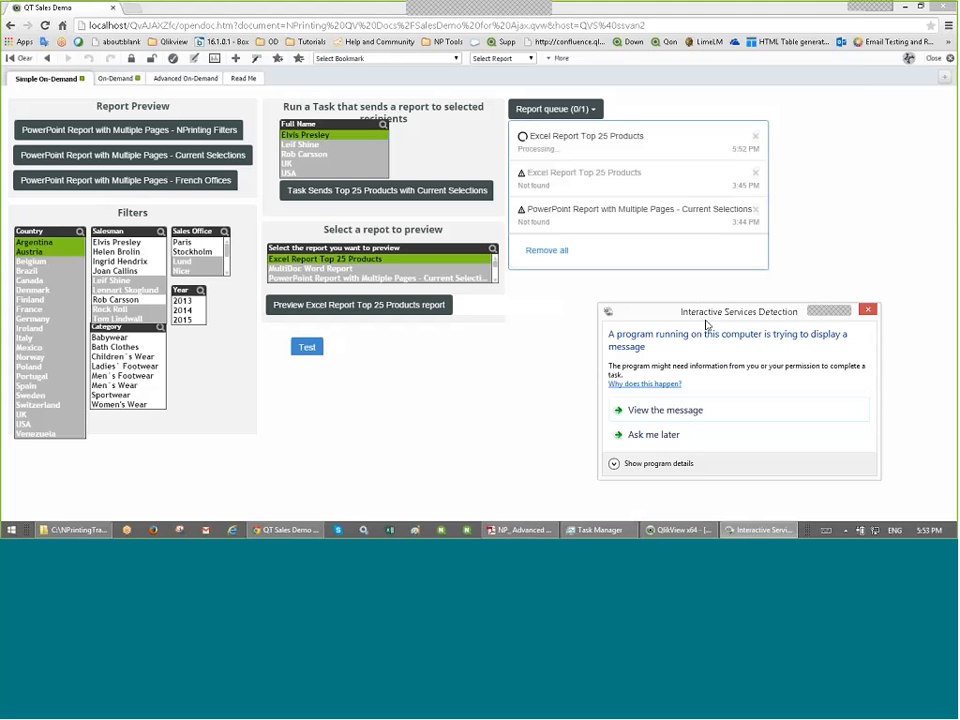
{"action": "left_click_drag", "start_coordinate": [706, 325], "coordinate": [720, 296]}
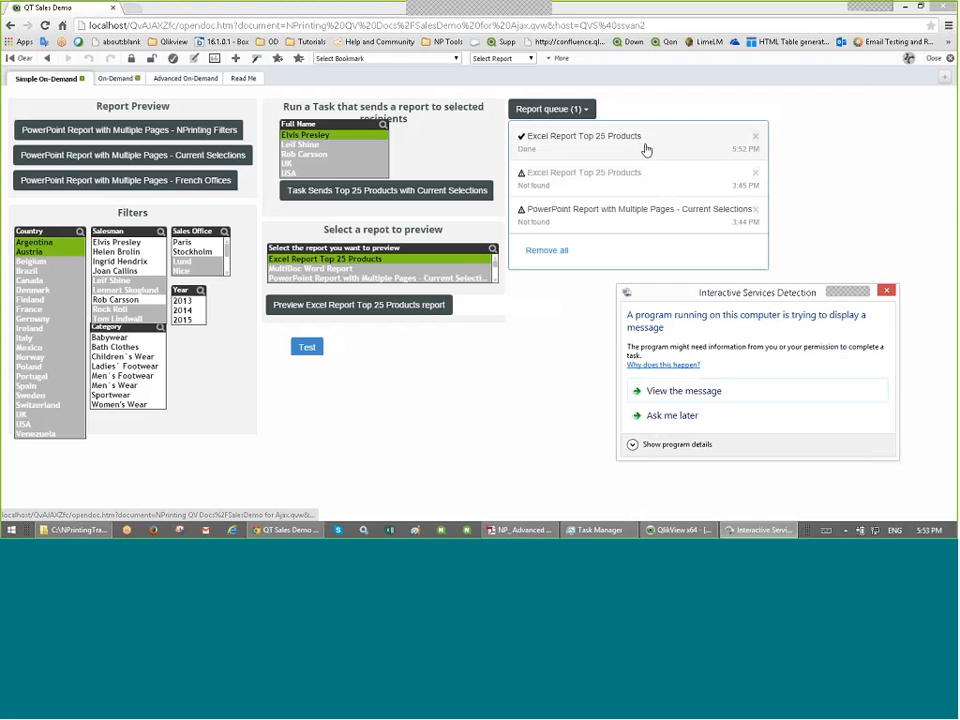
Step: Download the completed Excel Report Top 25 Products from the queue, view the PDF, and close its tab
{"action": "left_click", "coordinate": [646, 149]}
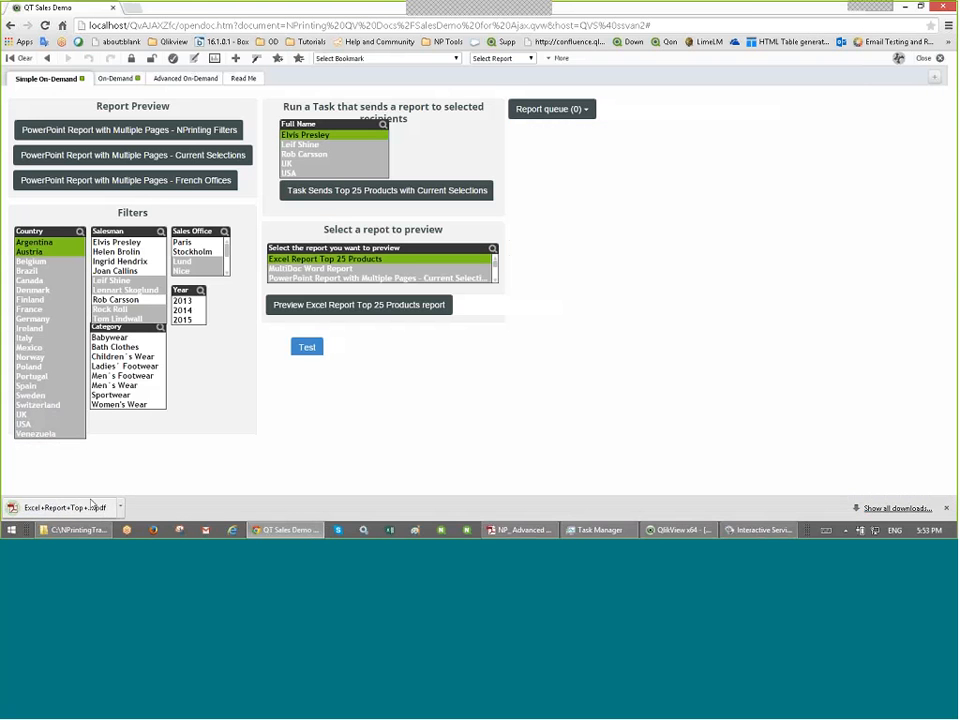
{"action": "left_click", "coordinate": [88, 509]}
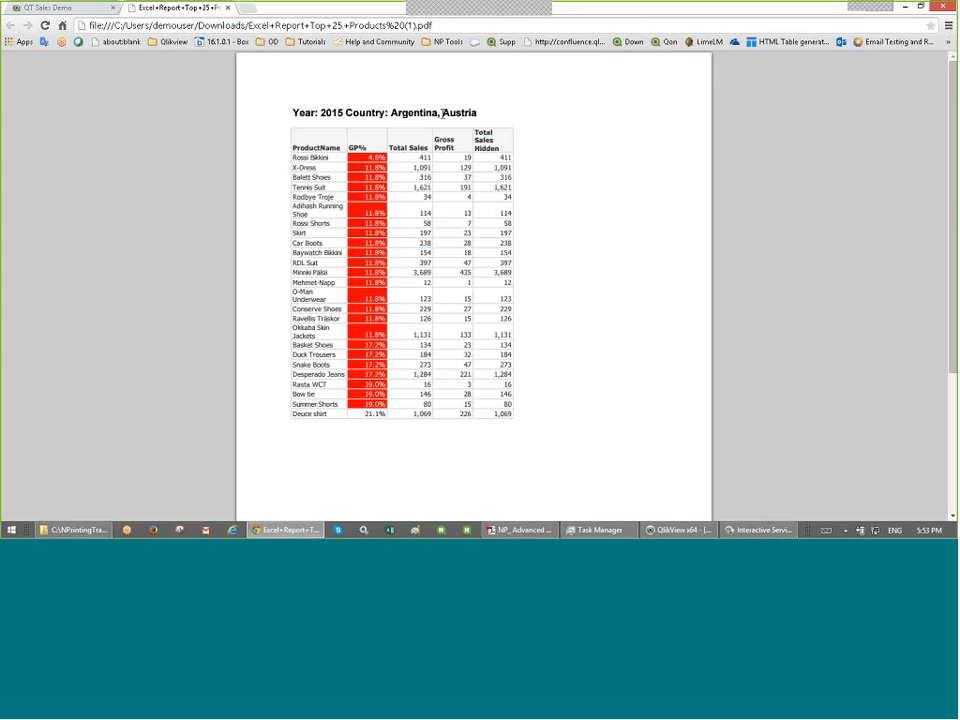
{"action": "left_click", "coordinate": [228, 8]}
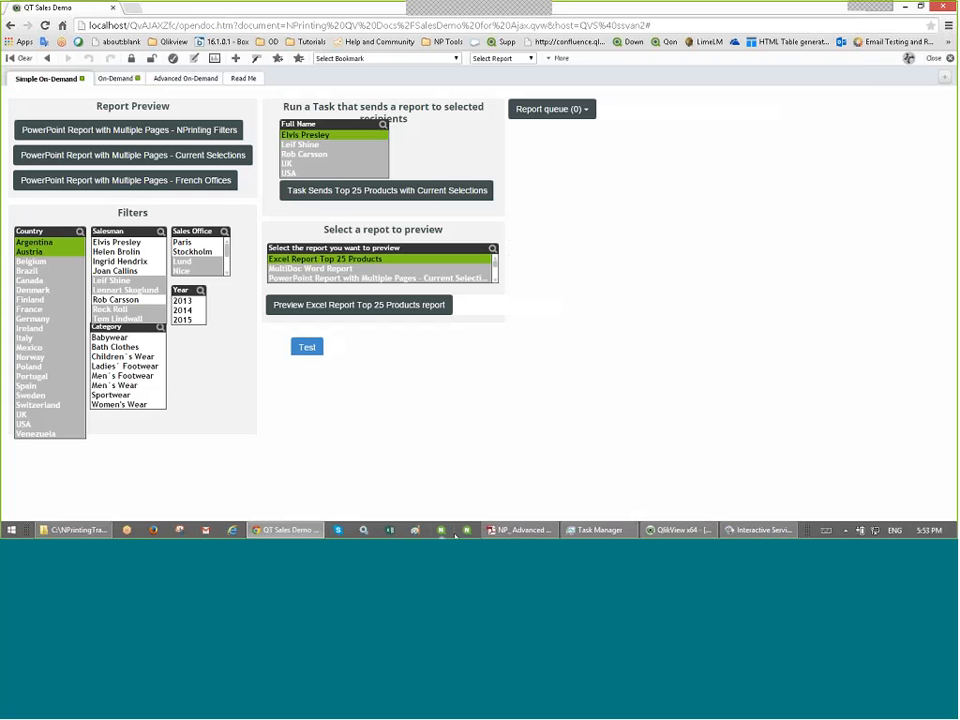
Step: Start NPrinting Designer and open OnDemand.nsq from C:\NPrintingTraining\NPrintingFiles
{"action": "left_click", "coordinate": [443, 532]}
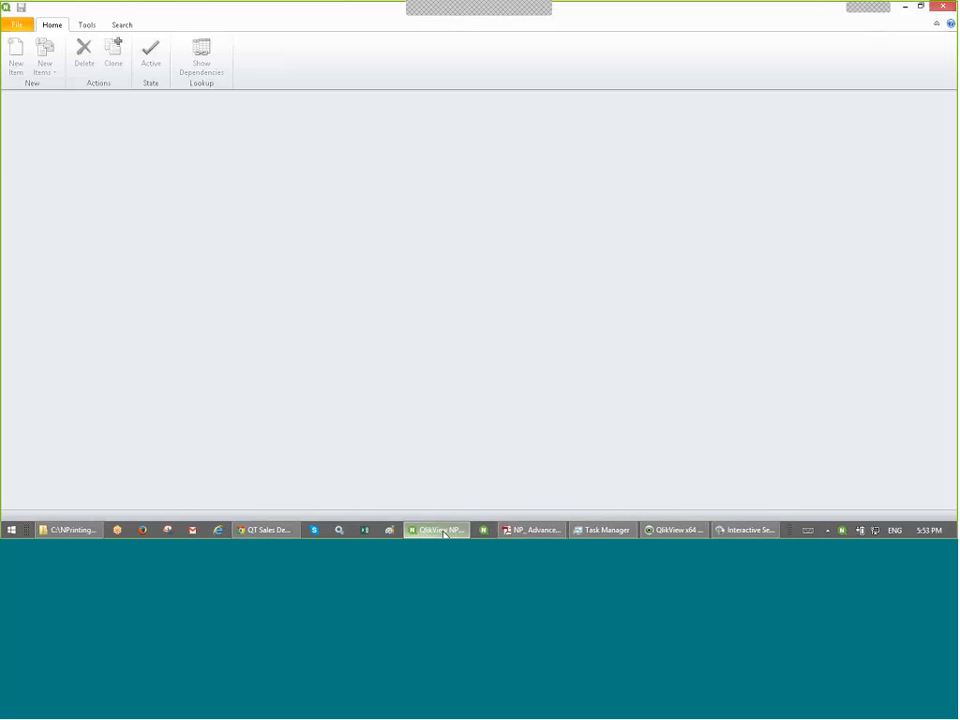
{"action": "left_click", "coordinate": [15, 25]}
{"action": "left_click", "coordinate": [35, 50]}
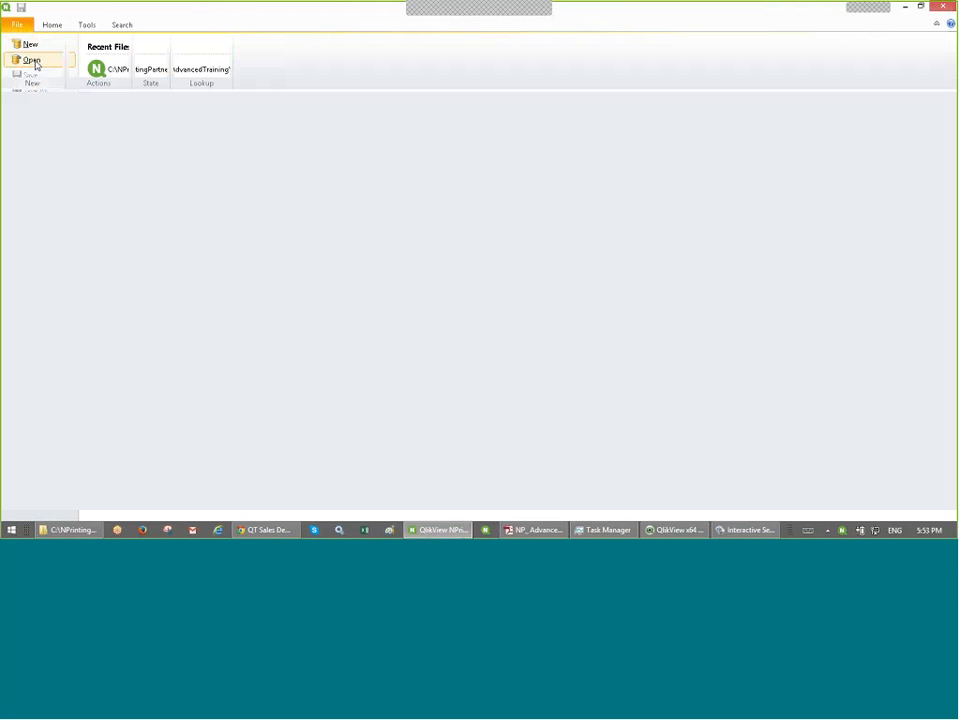
{"action": "left_click", "coordinate": [34, 61]}
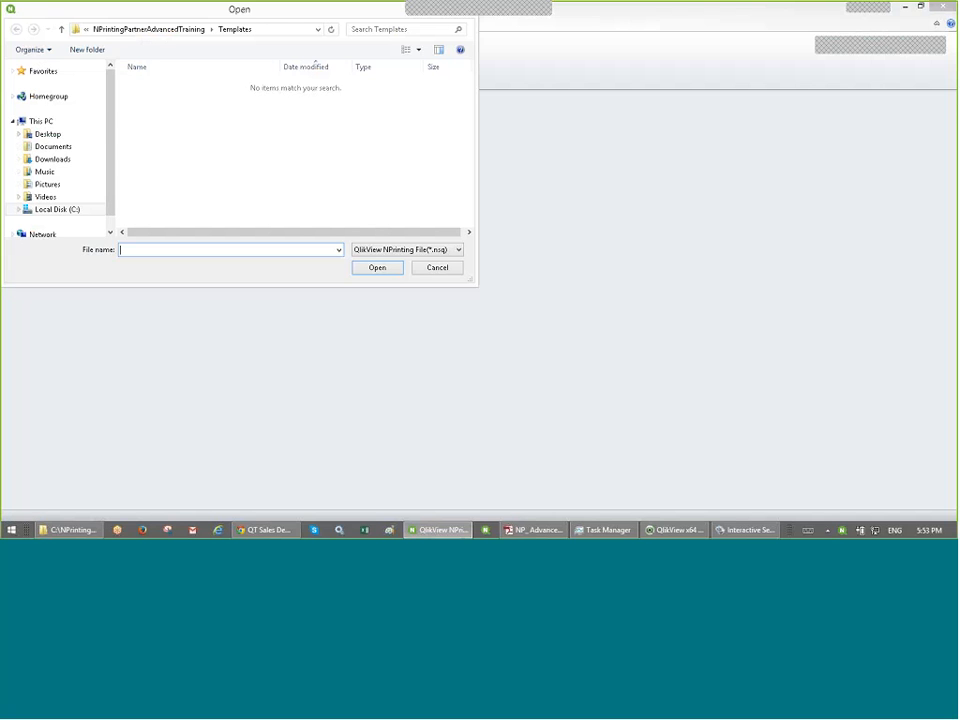
{"action": "left_click", "coordinate": [62, 209]}
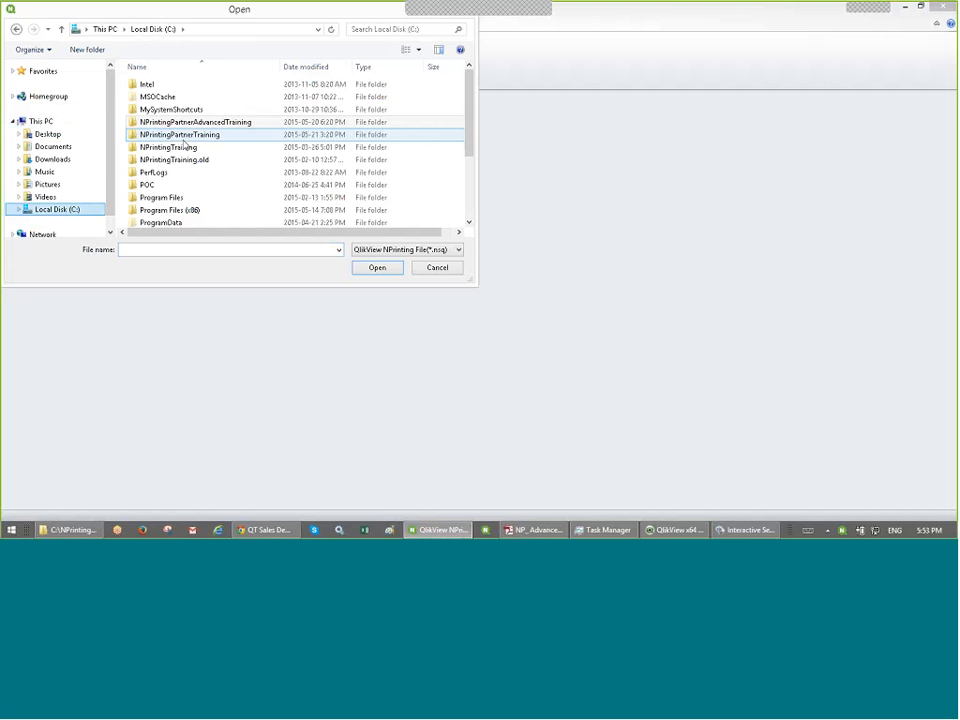
{"action": "double_click", "coordinate": [190, 154]}
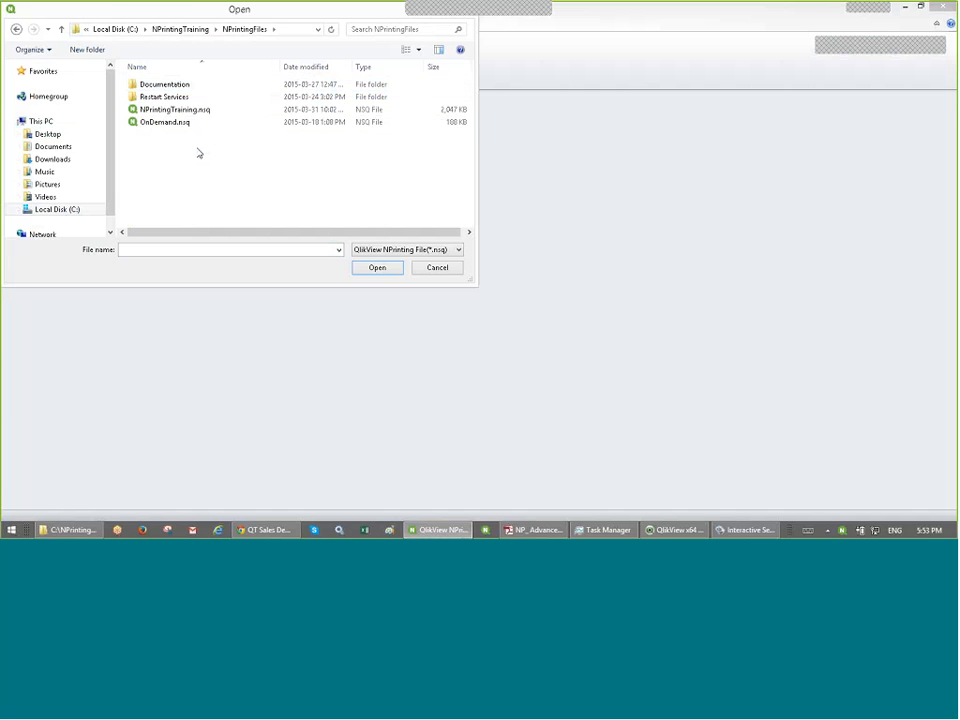
{"action": "double_click", "coordinate": [184, 122]}
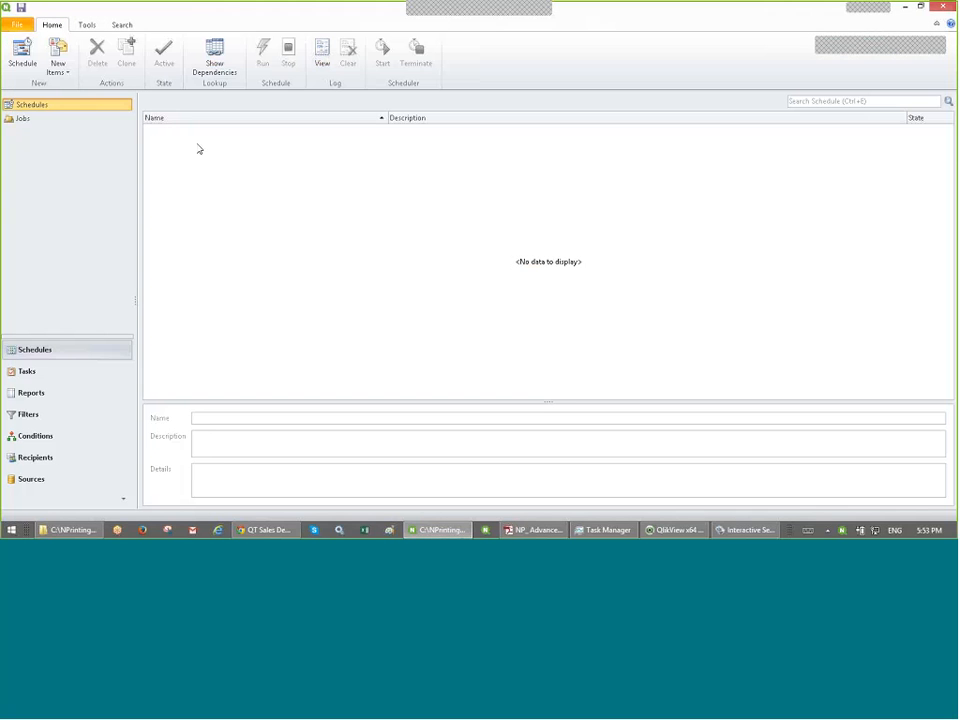
Step: Examine the name and connection of the Excel Report Top 25 Products in Reports, with the Designer window restored to a smaller size
{"action": "left_click", "coordinate": [56, 394]}
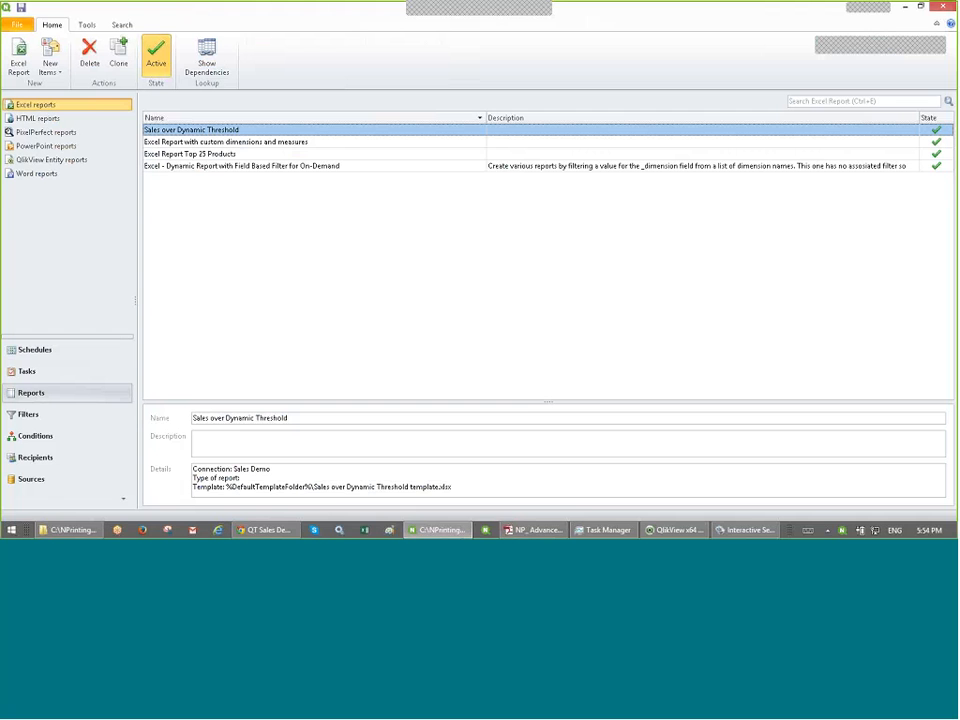
{"action": "mouse_move", "coordinate": [440, 530]}
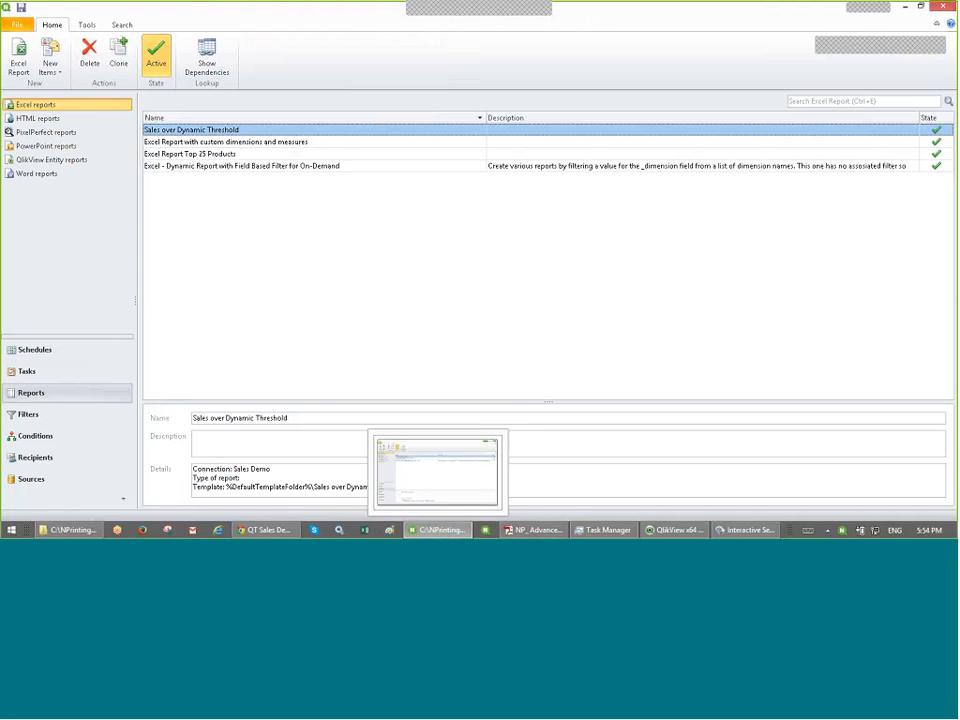
{"action": "left_click", "coordinate": [265, 154]}
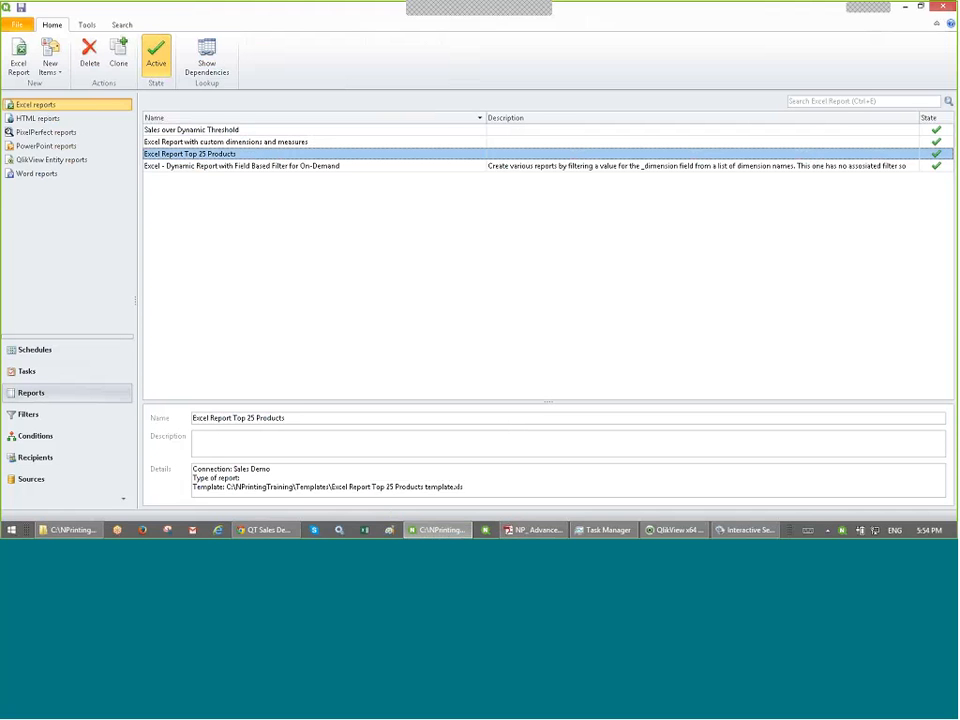
{"action": "left_click", "coordinate": [910, 8]}
{"action": "left_click_drag", "start_coordinate": [390, 9], "coordinate": [264, 46]}
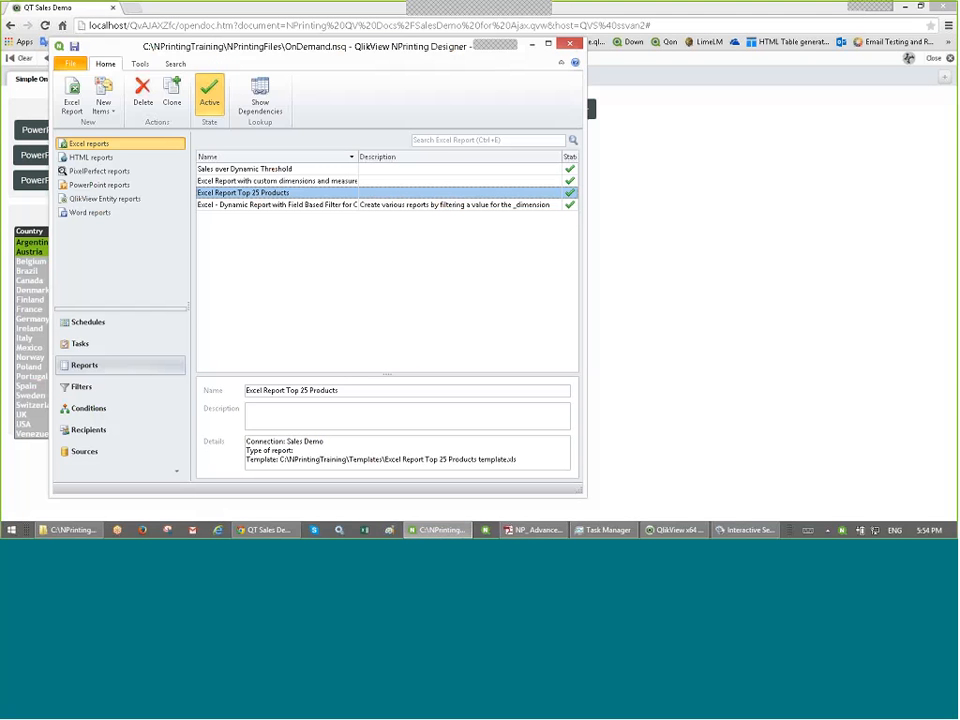
{"action": "left_click_drag", "start_coordinate": [340, 390], "coordinate": [236, 392]}
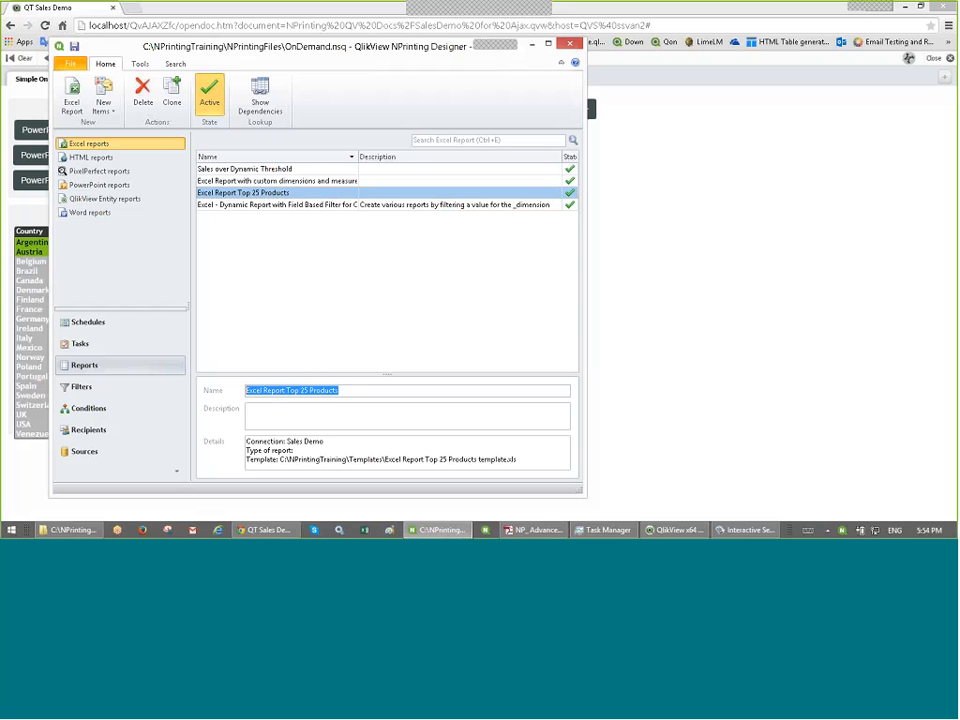
{"action": "left_click_drag", "start_coordinate": [326, 441], "coordinate": [286, 440]}
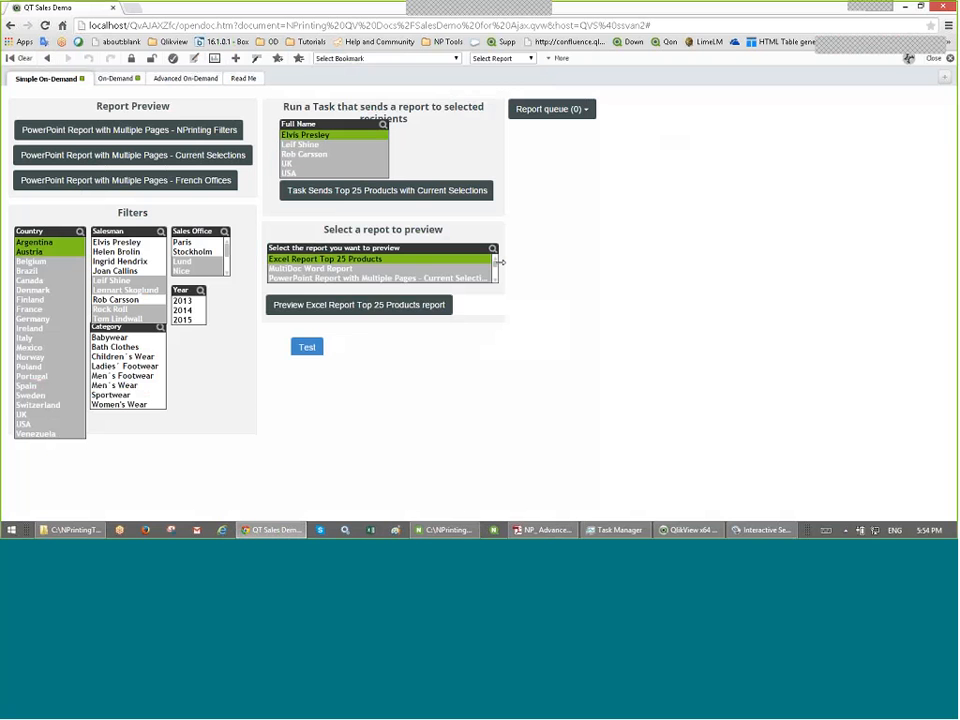
Step: Review the button appearance, On-Demand service connection and report settings of the Preview Excel Report Top 25 Products button, then close its properties
{"action": "right_click", "coordinate": [364, 311]}
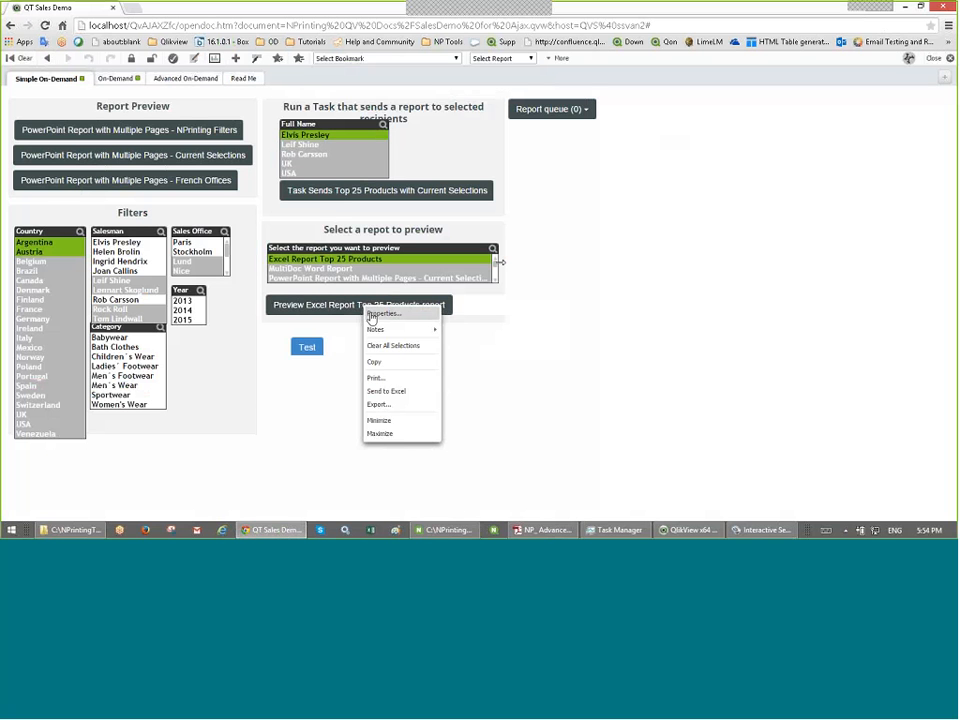
{"action": "left_click", "coordinate": [373, 314]}
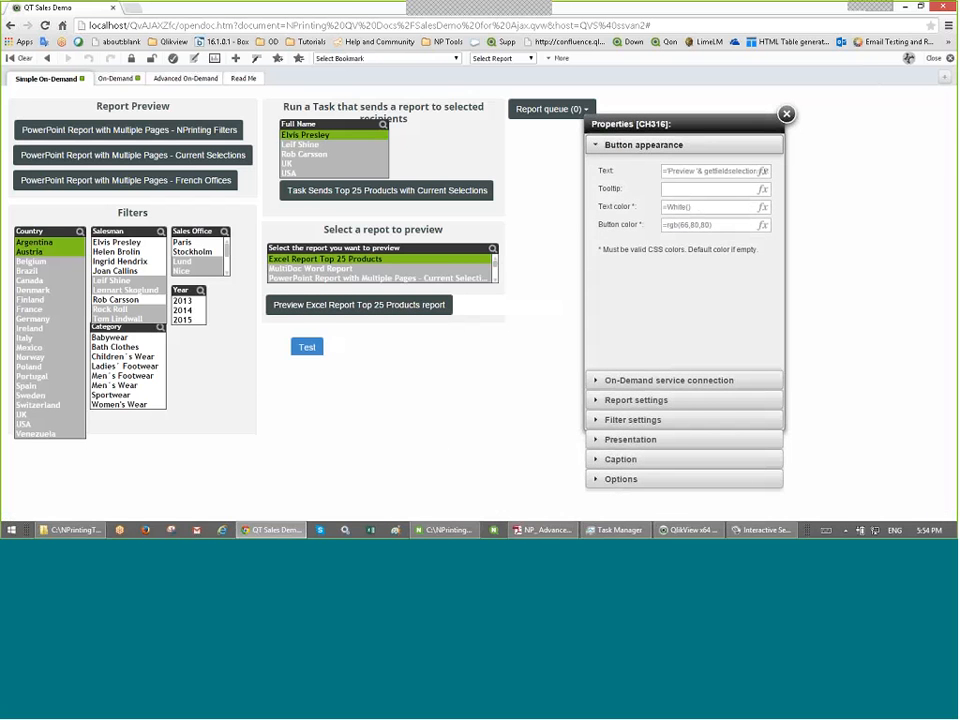
{"action": "left_click_drag", "start_coordinate": [726, 126], "coordinate": [760, 111]}
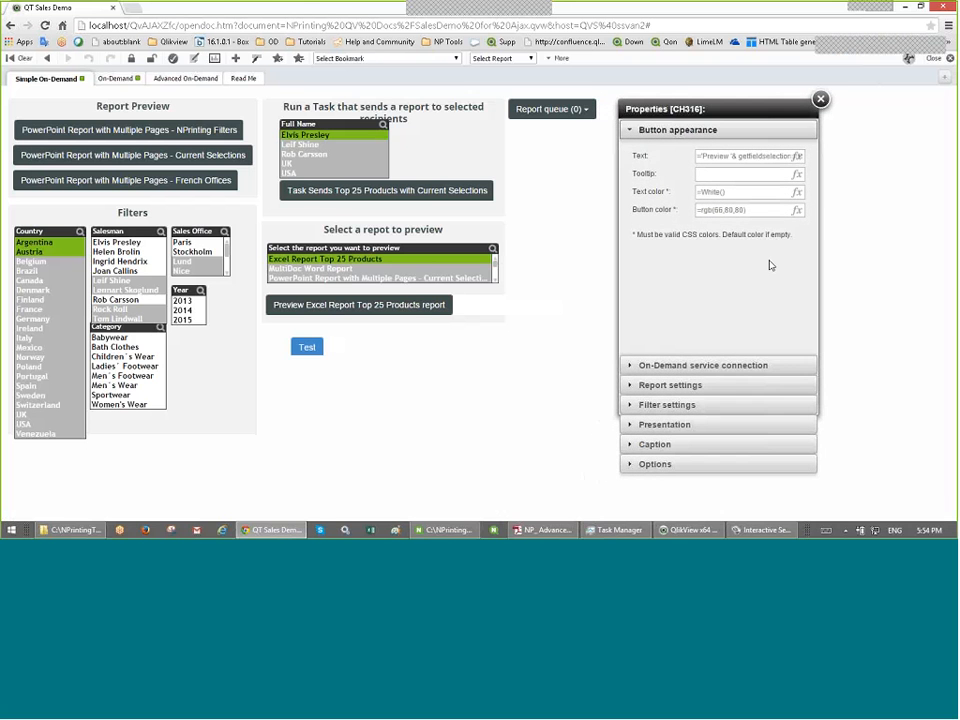
{"action": "left_click", "coordinate": [634, 366]}
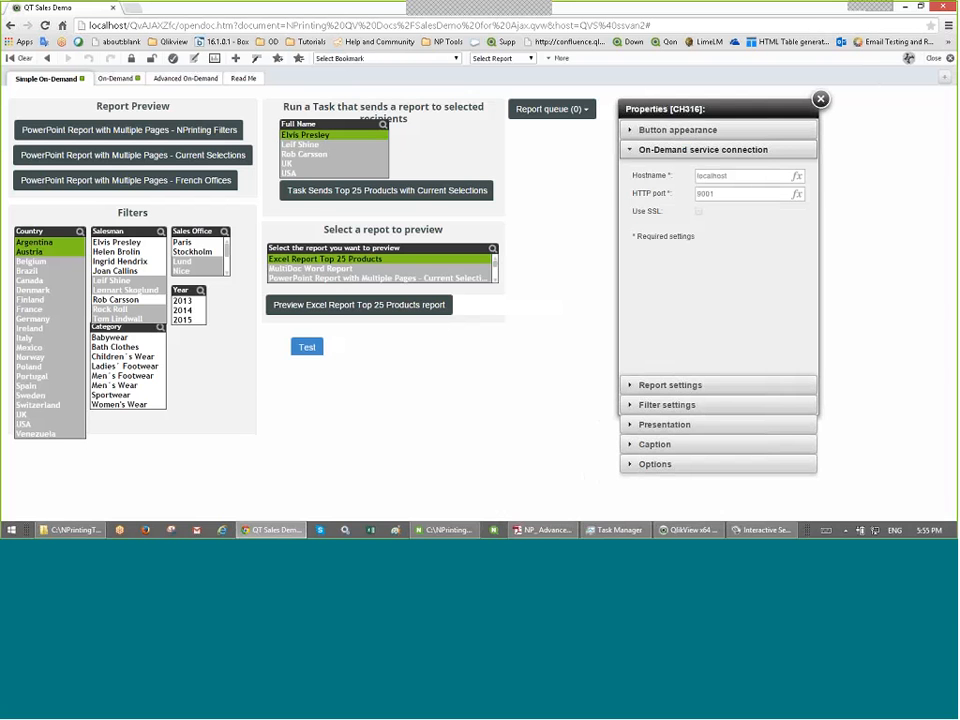
{"action": "left_click", "coordinate": [709, 386]}
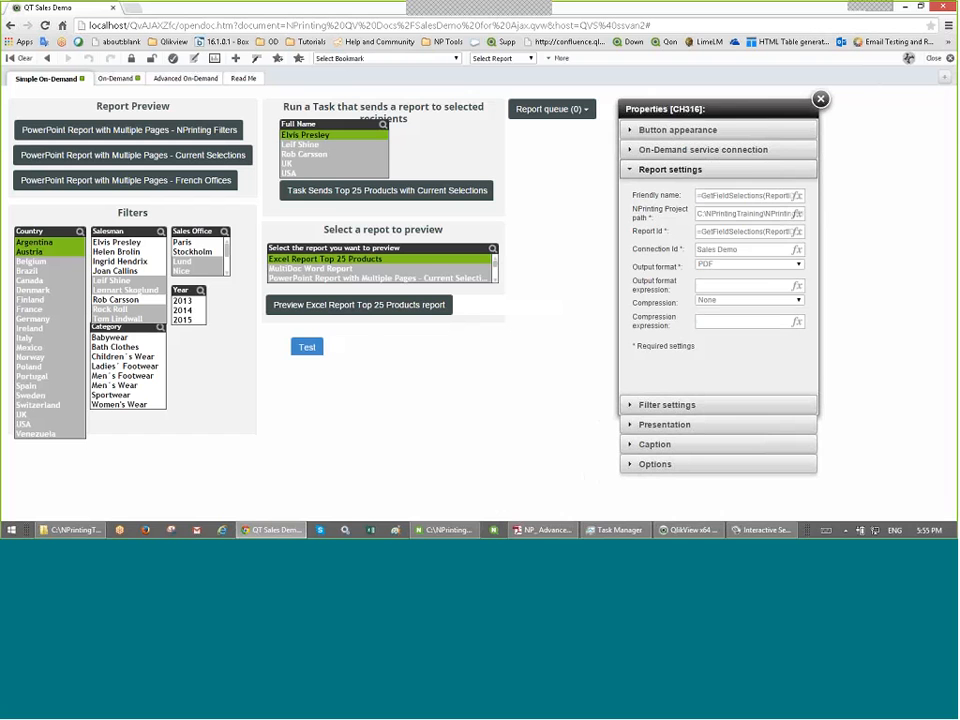
{"action": "left_click", "coordinate": [820, 99]}
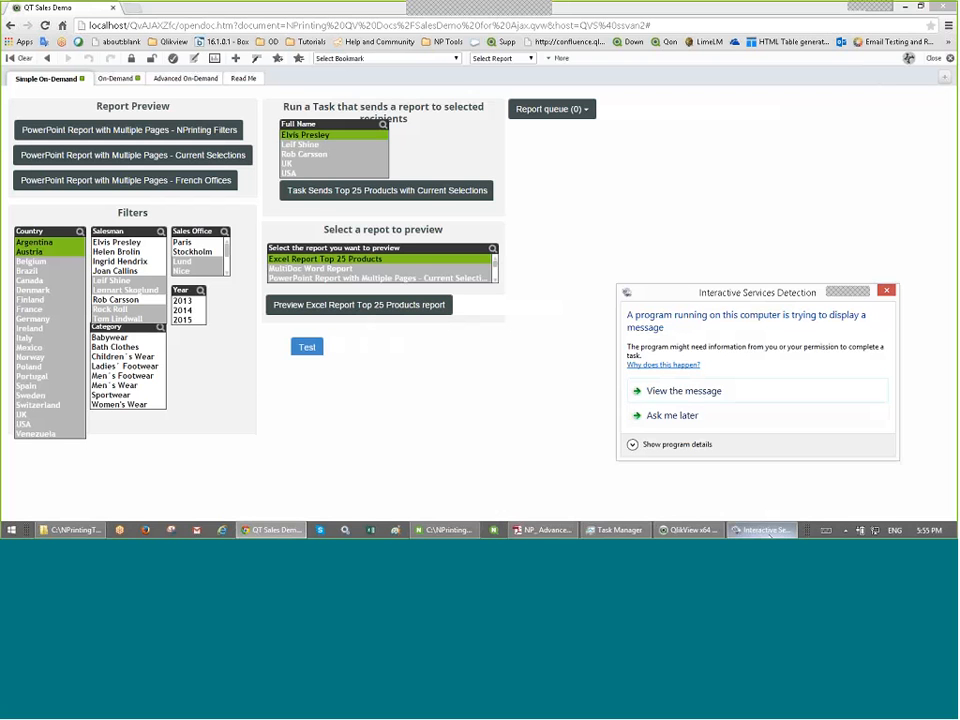
Step: Switch to QlikView Desktop and show the report settings in the properties of the report preview button below the report list
{"action": "left_click", "coordinate": [691, 530]}
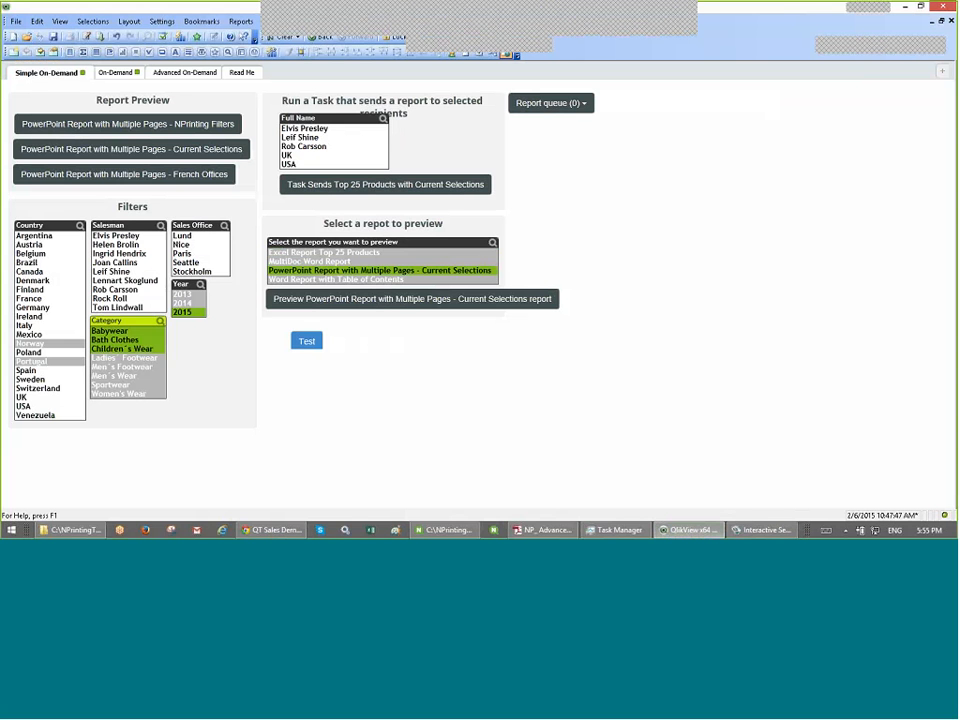
{"action": "right_click", "coordinate": [398, 306]}
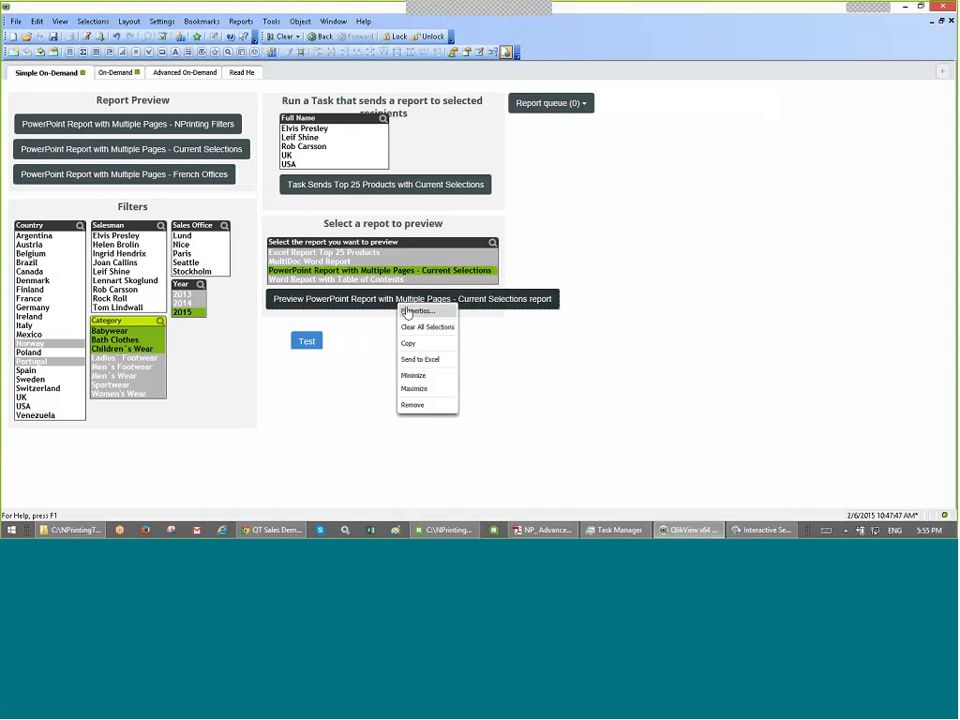
{"action": "left_click", "coordinate": [412, 312]}
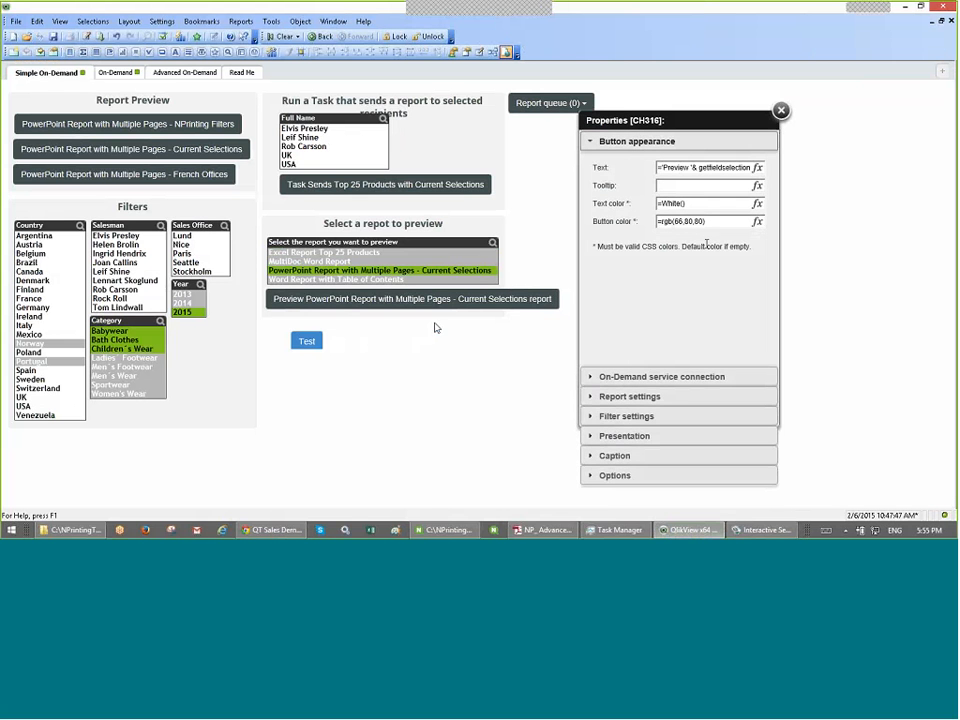
{"action": "left_click", "coordinate": [660, 377]}
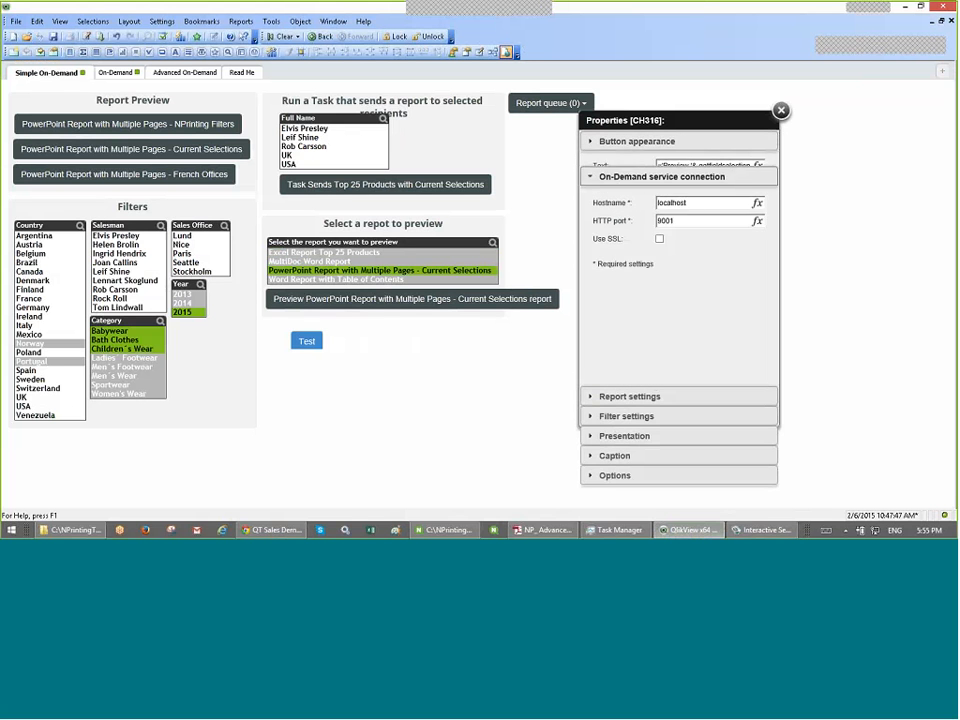
{"action": "left_click", "coordinate": [641, 397]}
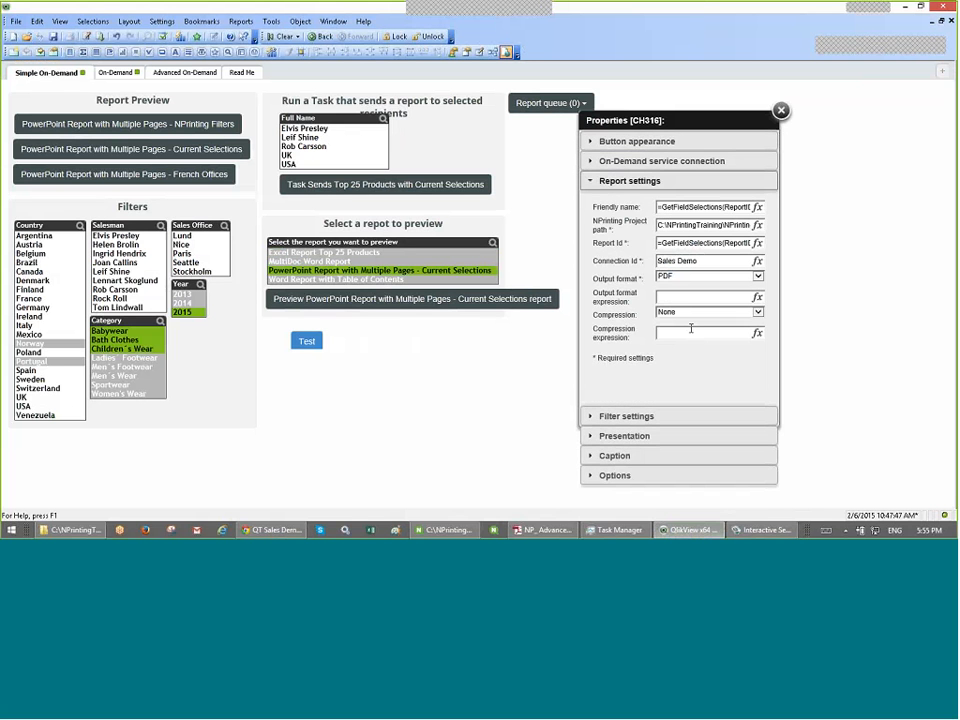
Step: Compare the NPrinting Project path expression with the location of OnDemand.nsq in File Explorer, then close both without changes
{"action": "left_click", "coordinate": [757, 225]}
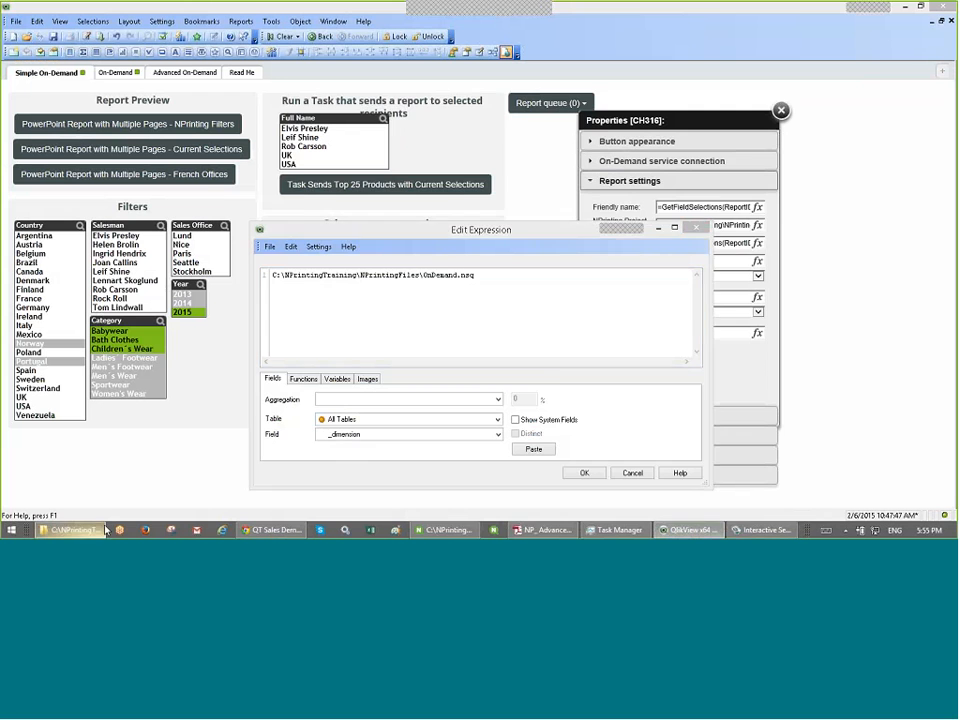
{"action": "left_click", "coordinate": [70, 530]}
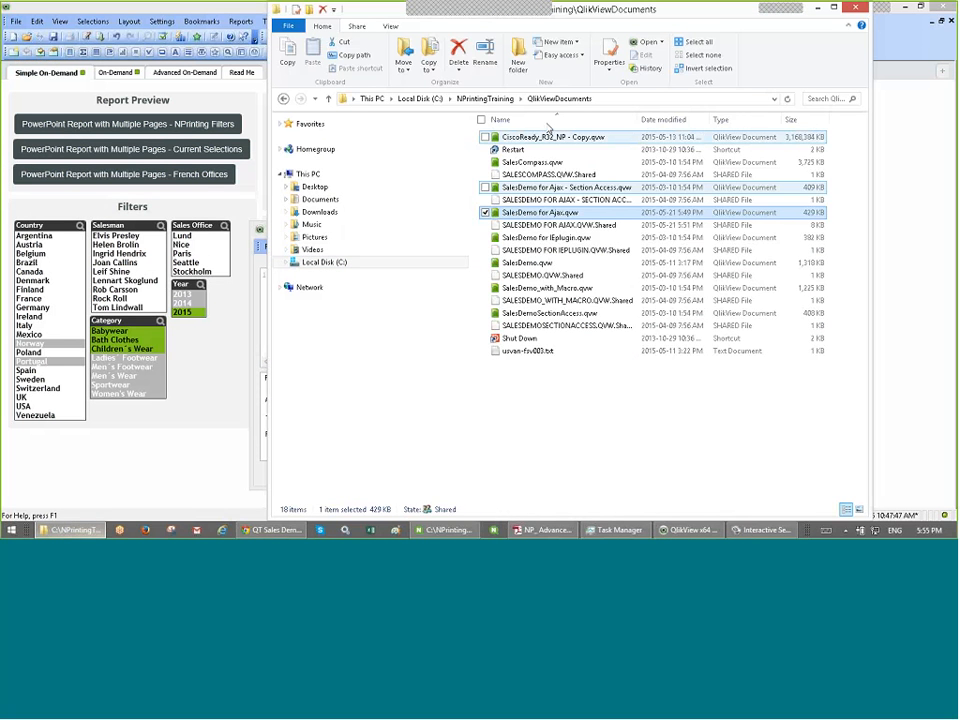
{"action": "left_click", "coordinate": [495, 98]}
{"action": "double_click", "coordinate": [517, 201]}
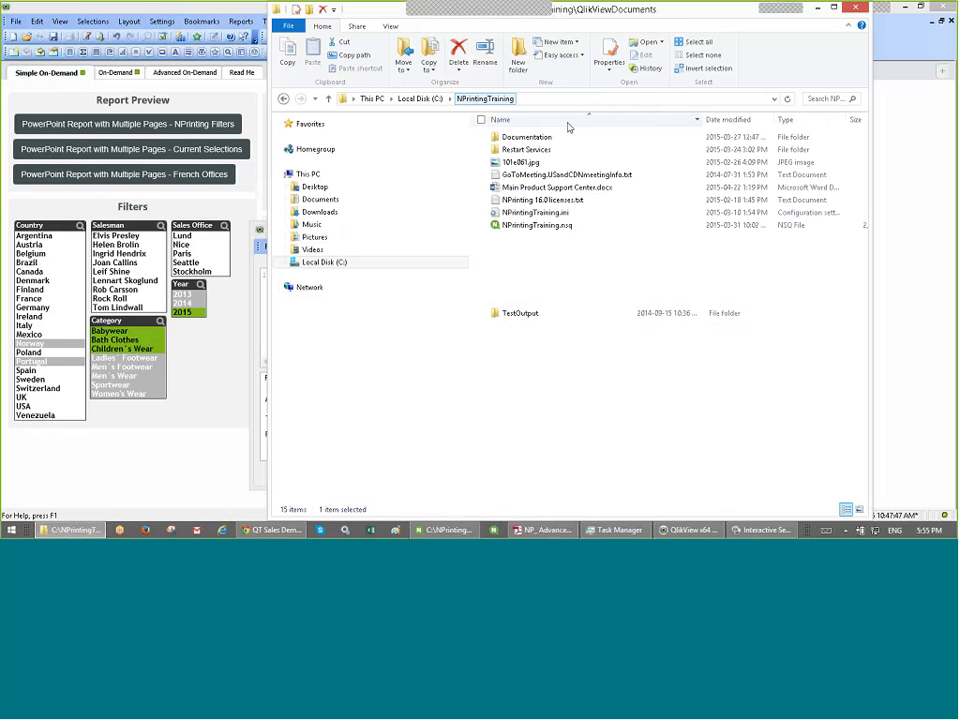
{"action": "left_click", "coordinate": [594, 98]}
{"action": "left_click_drag", "start_coordinate": [616, 12], "coordinate": [592, 316]}
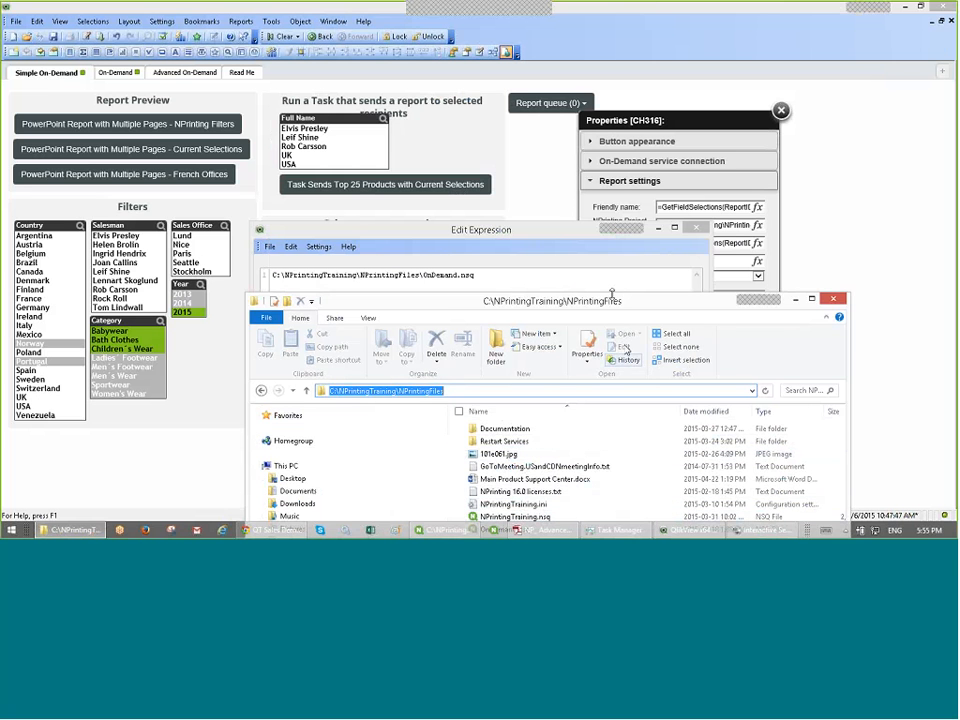
{"action": "mouse_move", "coordinate": [611, 295]}
{"action": "left_mouse_down"}
{"action": "mouse_move", "coordinate": [610, 321]}
{"action": "mouse_move", "coordinate": [602, 297]}
{"action": "left_mouse_up"}
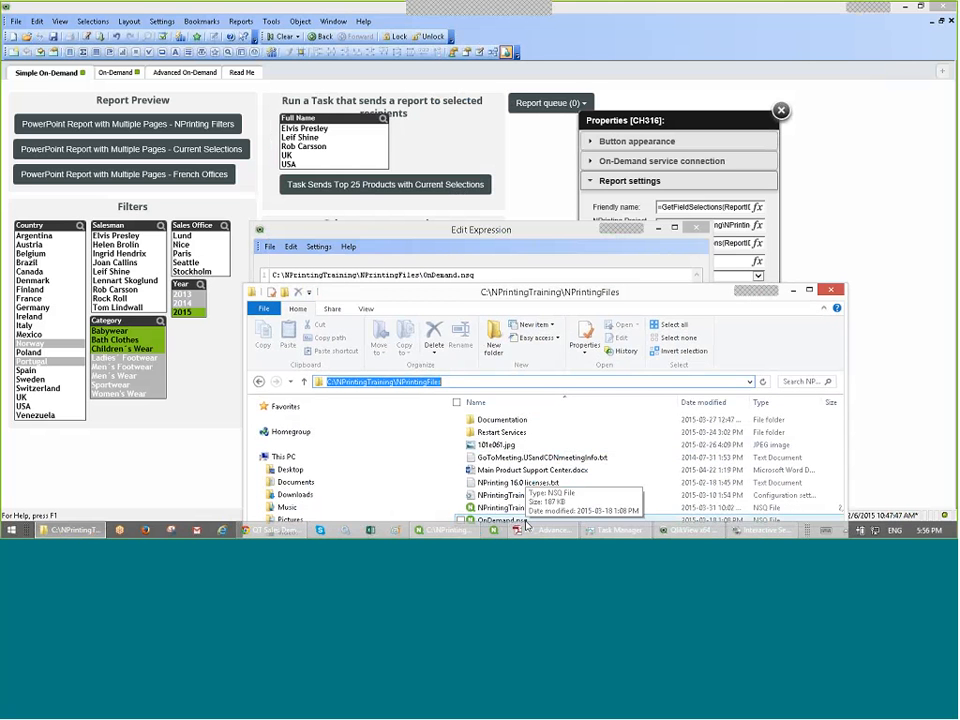
{"action": "left_click", "coordinate": [831, 290]}
{"action": "left_click", "coordinate": [633, 471]}
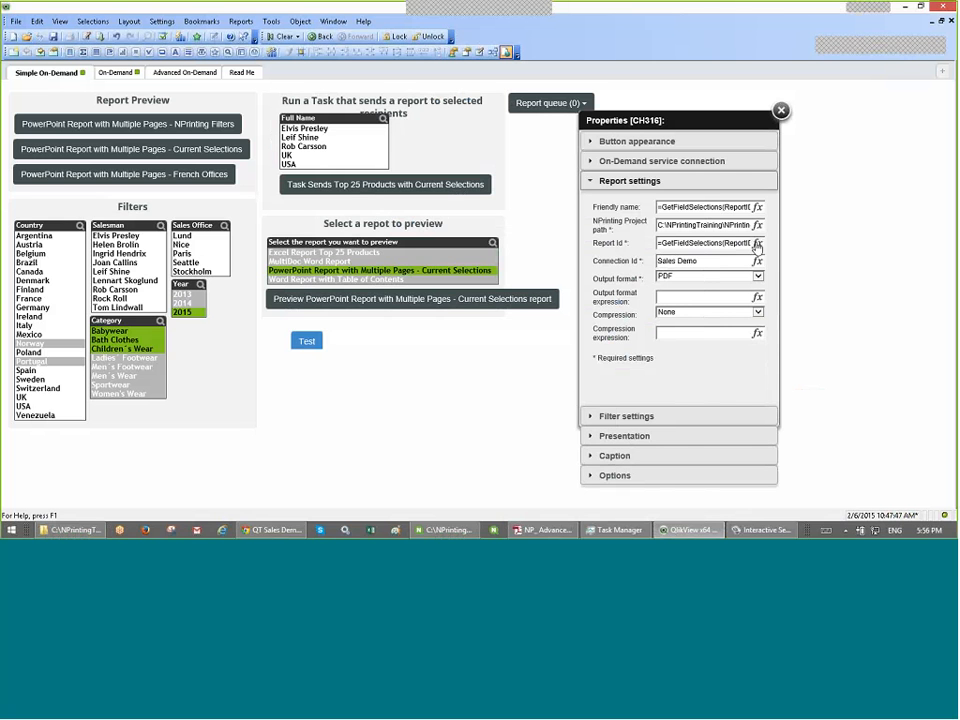
Step: Open the Report Id expression for editing and compare it with the name of Excel Report Top 25 Products in NPrinting Designer
{"action": "left_click", "coordinate": [757, 245]}
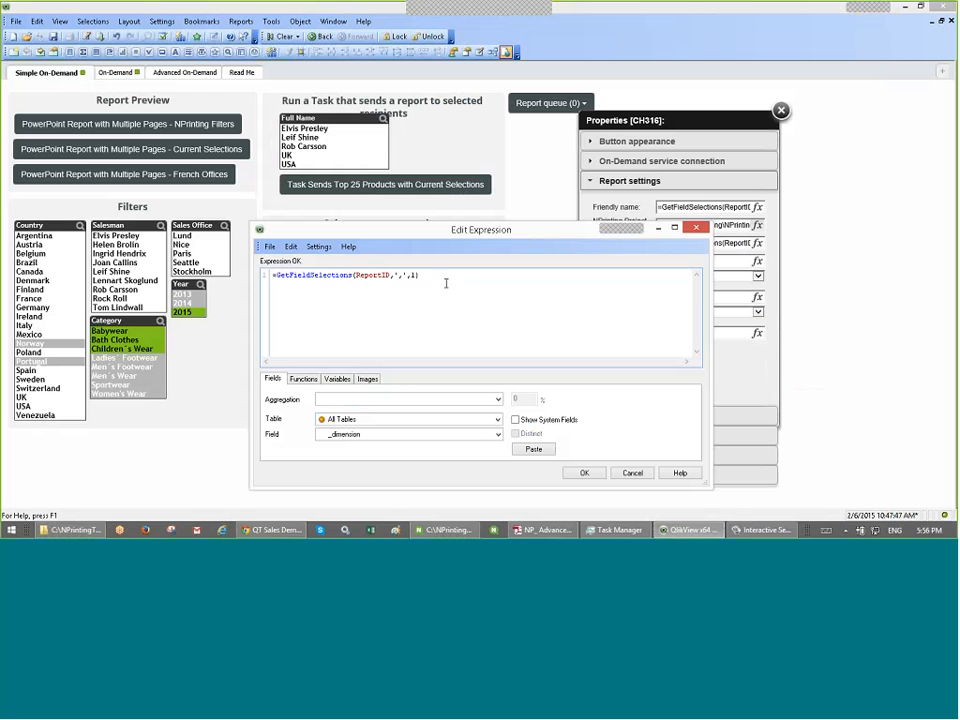
{"action": "left_click_drag", "start_coordinate": [471, 236], "coordinate": [474, 338]}
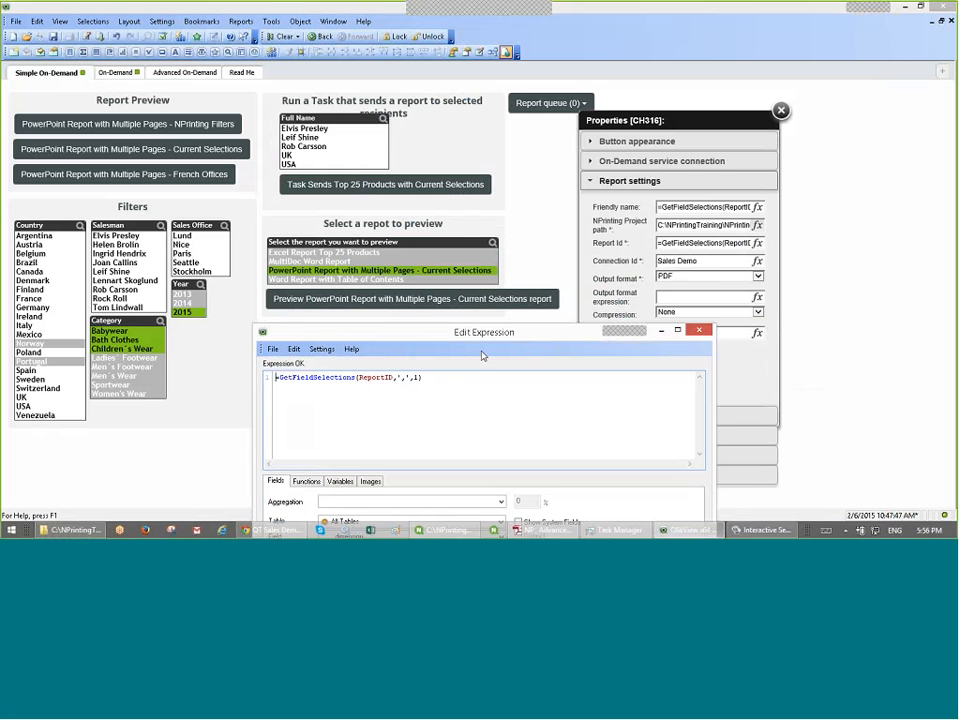
{"action": "left_click", "coordinate": [466, 530]}
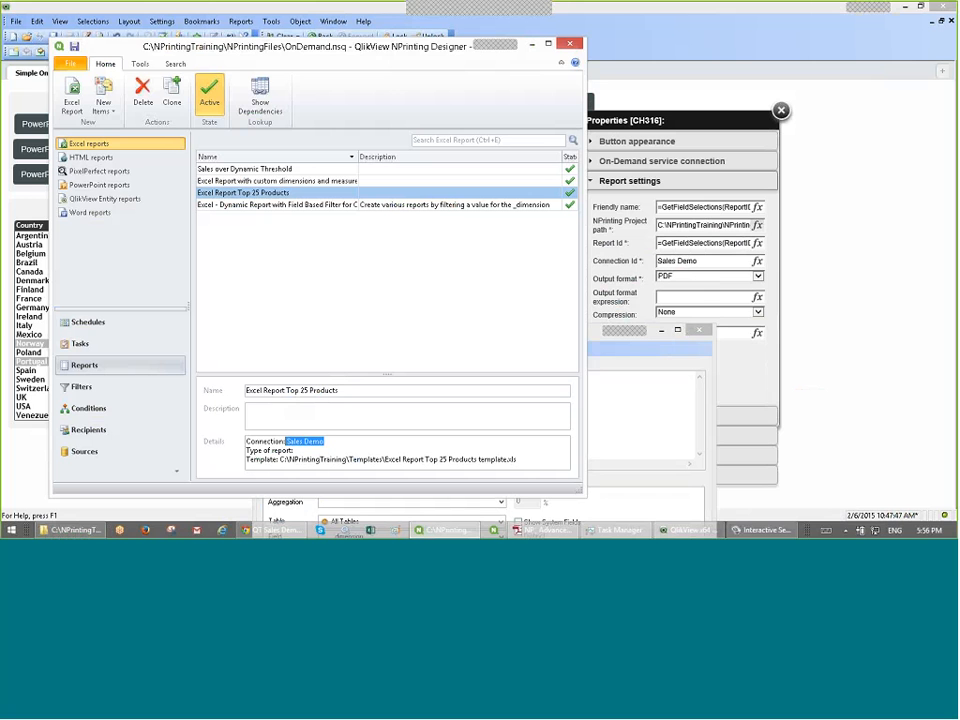
{"action": "left_click", "coordinate": [323, 442]}
{"action": "left_click_drag", "start_coordinate": [341, 391], "coordinate": [241, 407]}
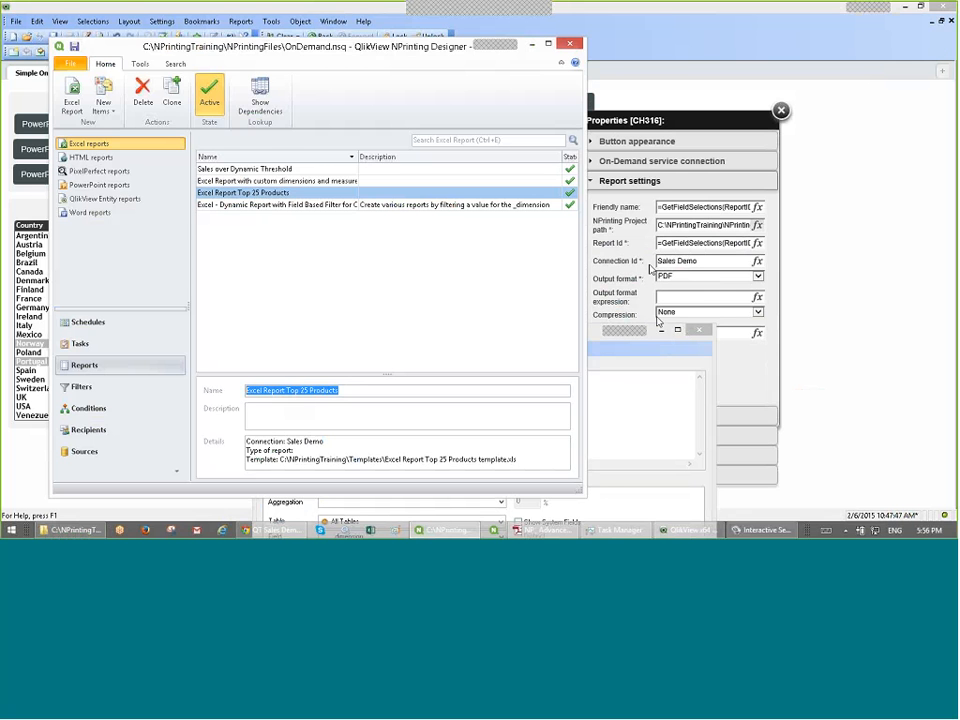
Step: Replace the Report Id expression with the report name Excel Report Top 25 Products copied from NPrinting Designer
{"action": "left_click", "coordinate": [600, 346]}
{"action": "left_click_drag", "start_coordinate": [548, 387], "coordinate": [273, 380]}
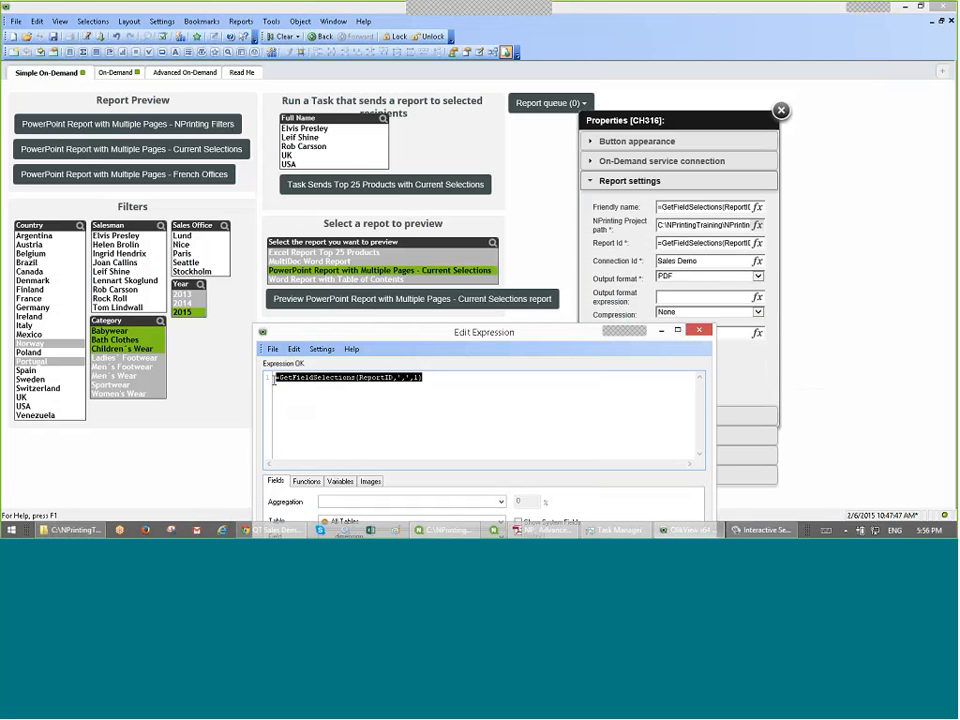
{"action": "key", "text": "alt+Tab"}
{"action": "right_click", "coordinate": [339, 410]}
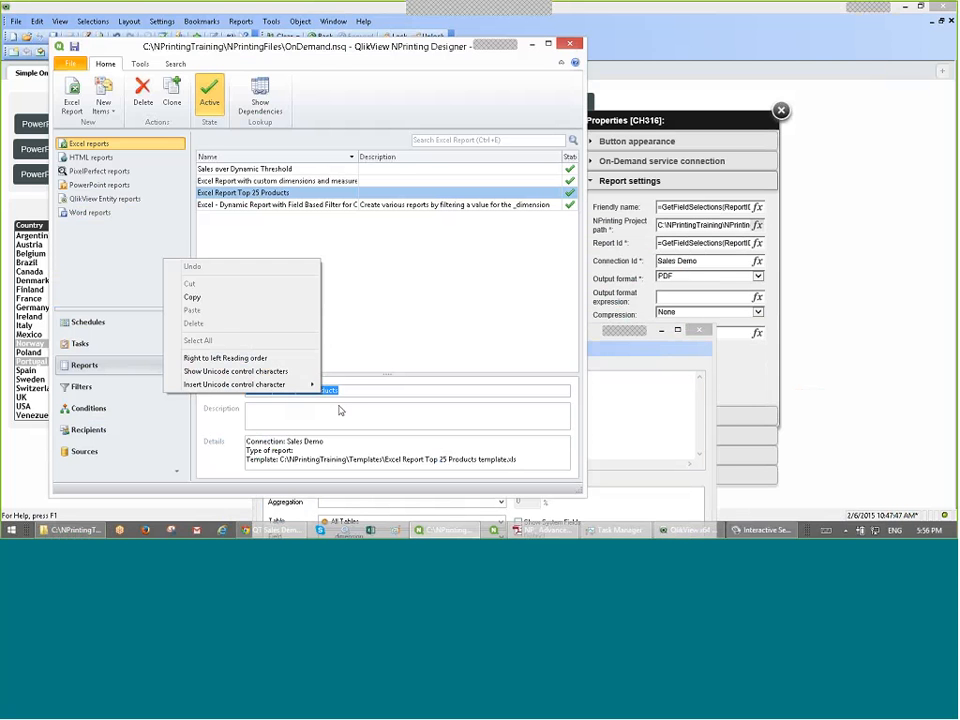
{"action": "left_click", "coordinate": [192, 297]}
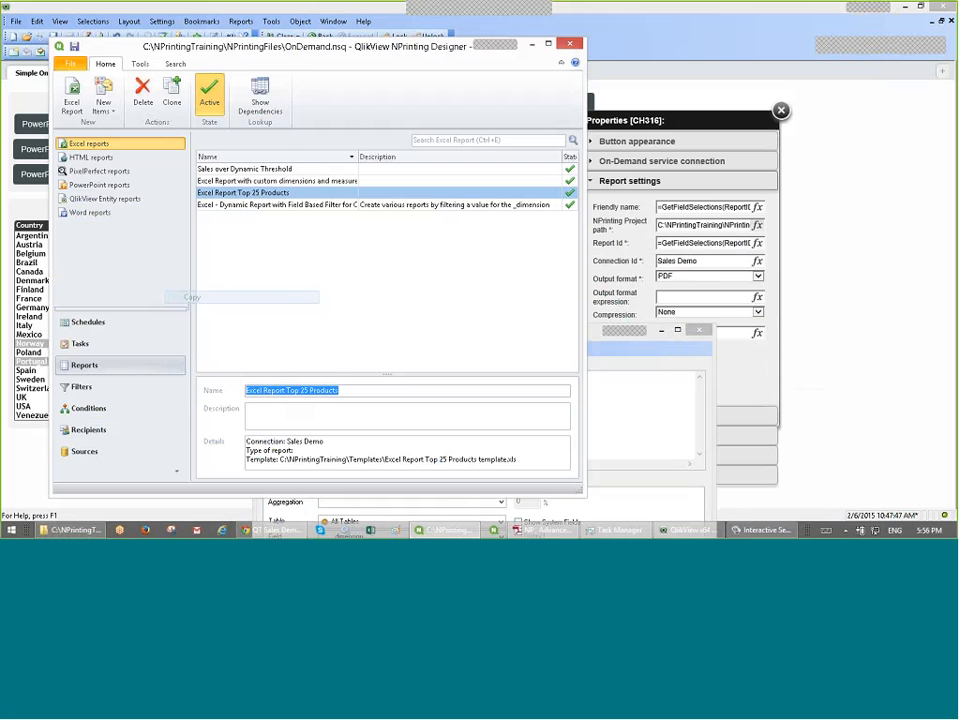
{"action": "left_click", "coordinate": [532, 45]}
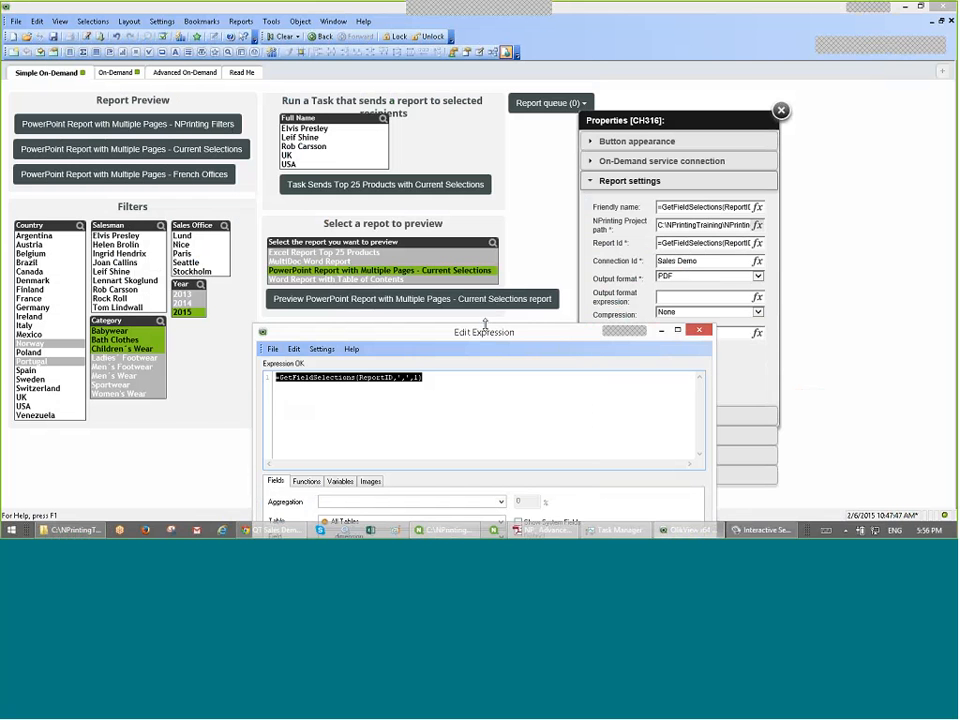
{"action": "key", "text": "ctrl+v"}
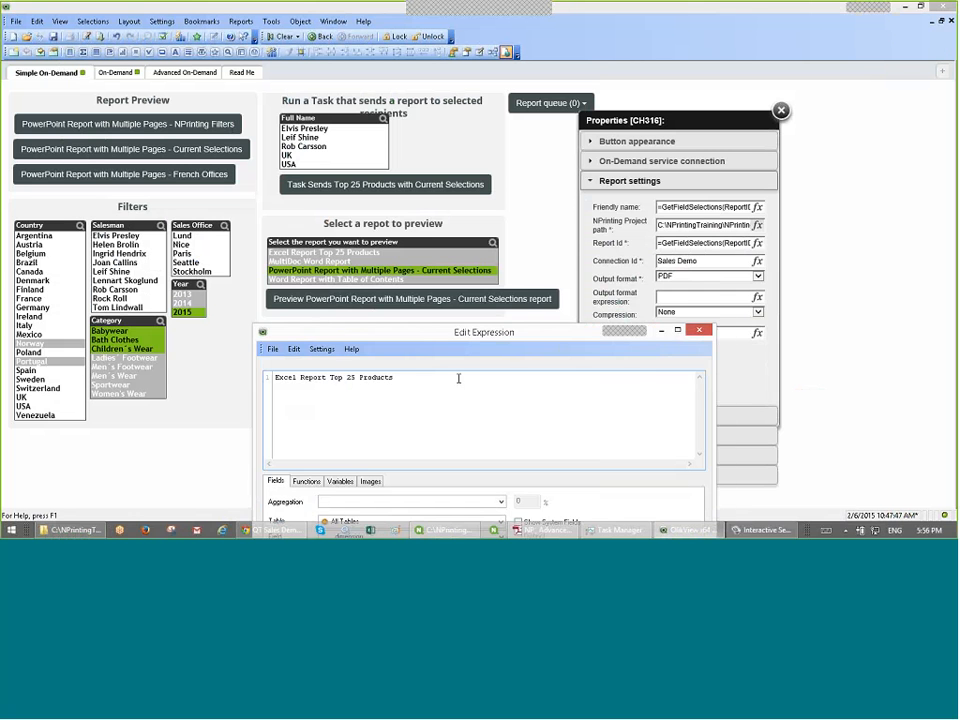
Step: Discard the edit to the Report Id expression and return to the button's report settings
{"action": "left_click_drag", "start_coordinate": [460, 332], "coordinate": [501, 167]}
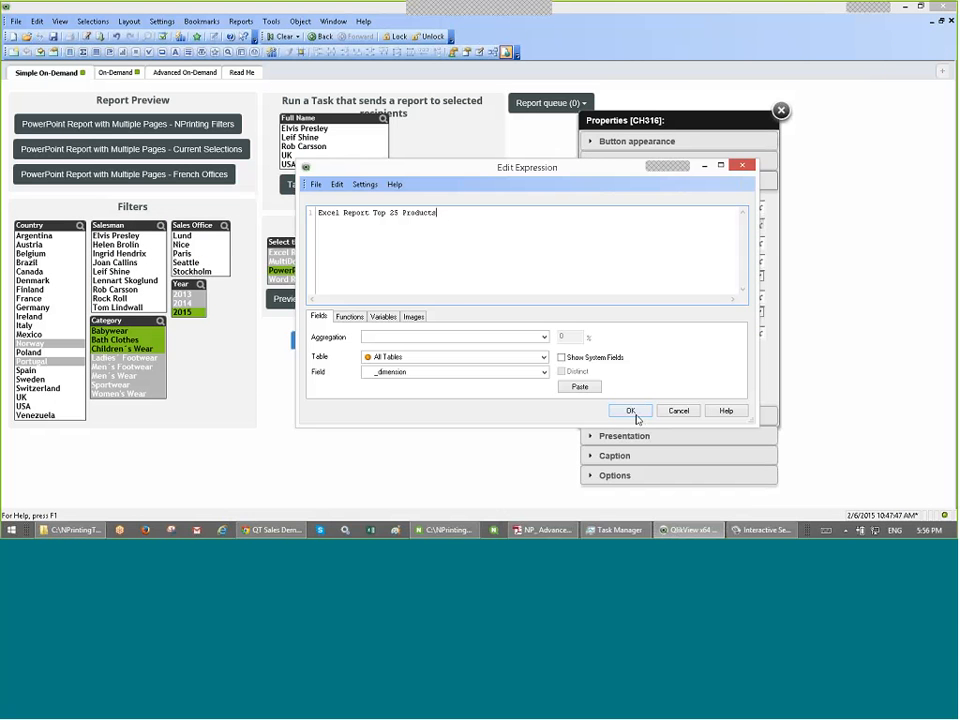
{"action": "left_click", "coordinate": [678, 410]}
{"action": "left_click", "coordinate": [671, 324]}
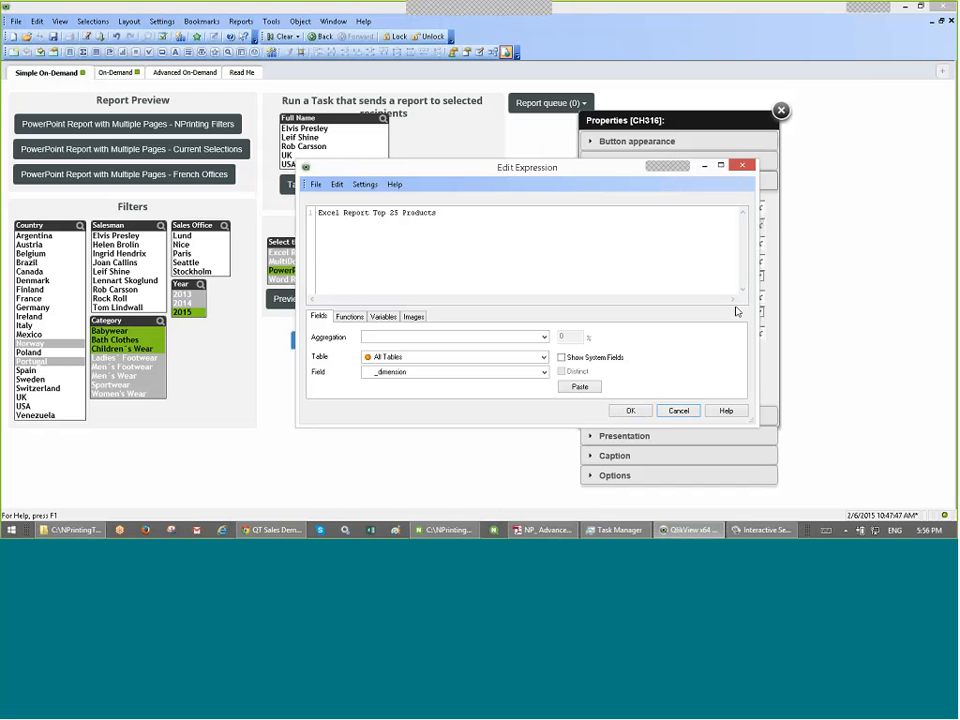
{"action": "key", "text": "Escape"}
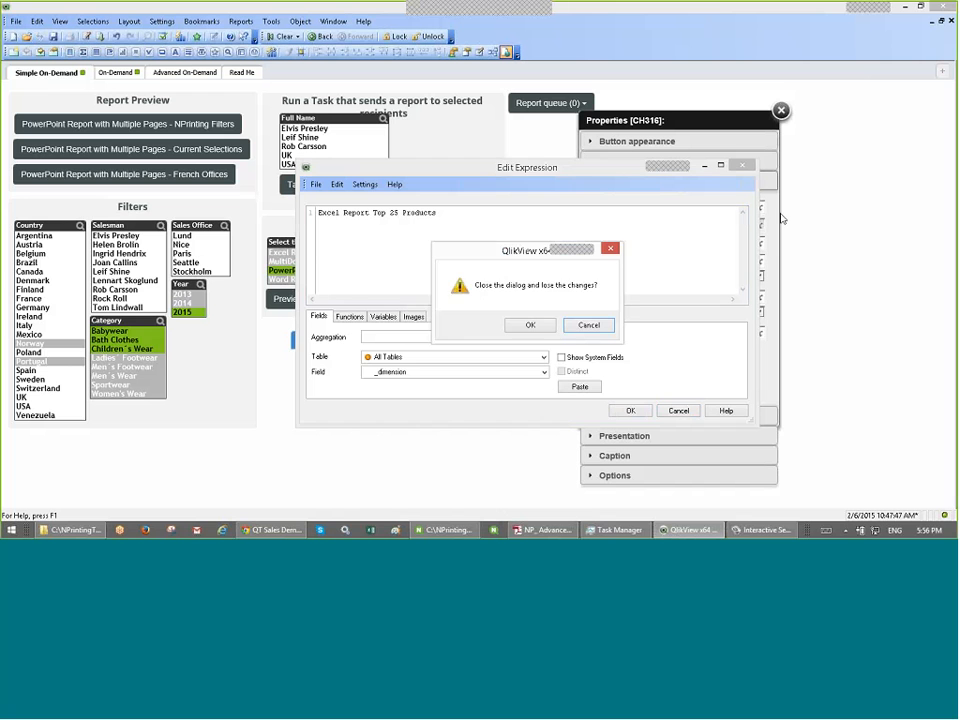
{"action": "left_click", "coordinate": [531, 327]}
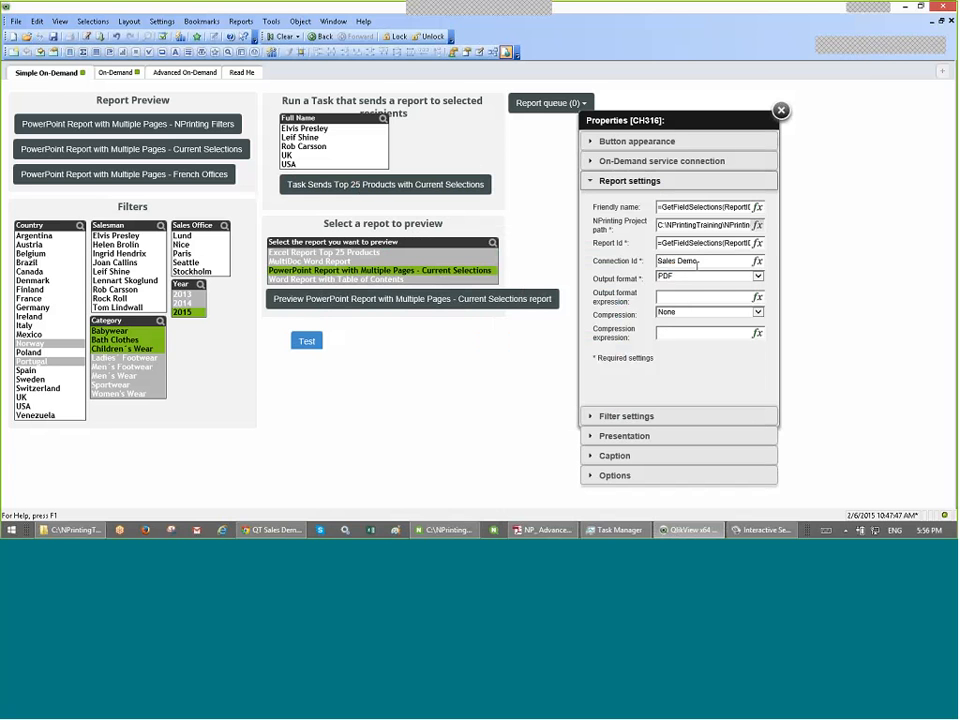
Step: Open the Connection Id expression for editing and copy the connection name Sales Demo from the details of Excel Report Top 25 Products in NPrinting Designer
{"action": "left_click", "coordinate": [757, 261]}
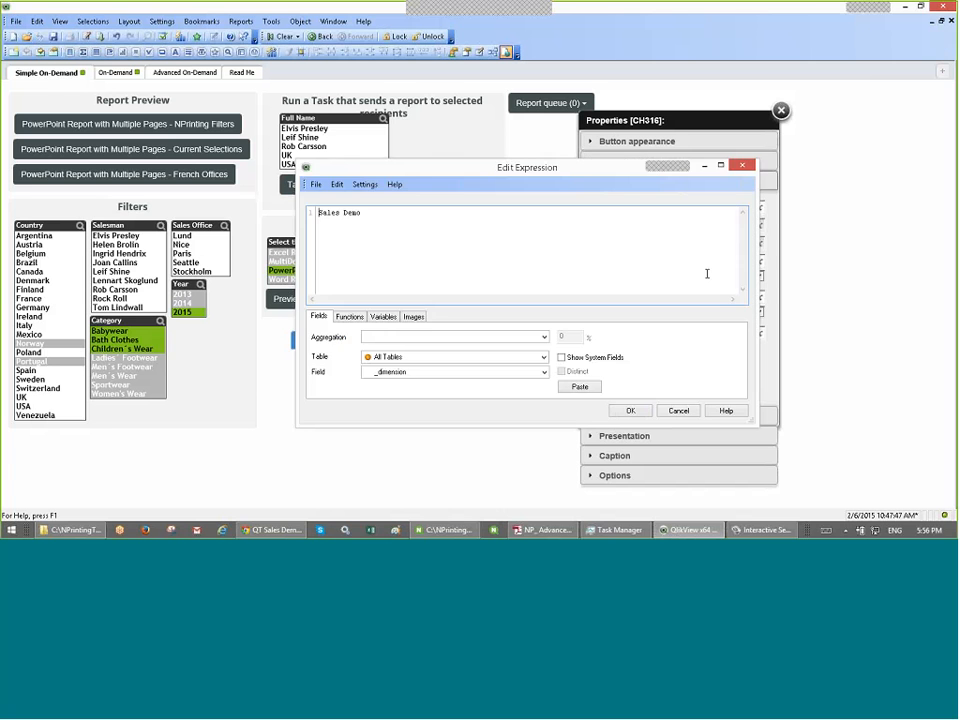
{"action": "left_click", "coordinate": [448, 530]}
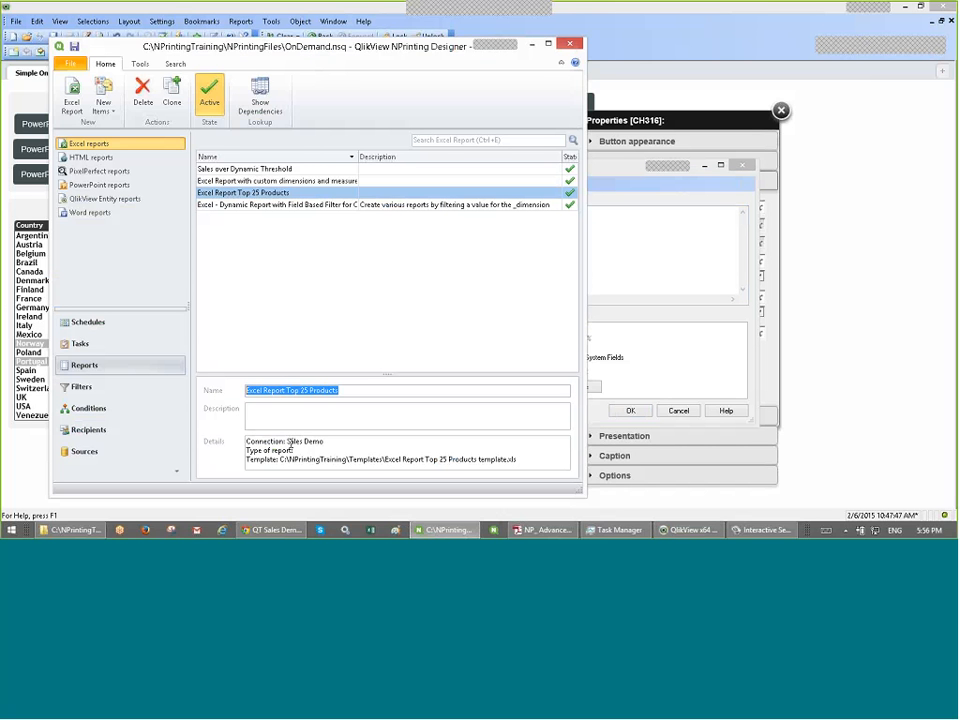
{"action": "left_click_drag", "start_coordinate": [288, 441], "coordinate": [316, 442]}
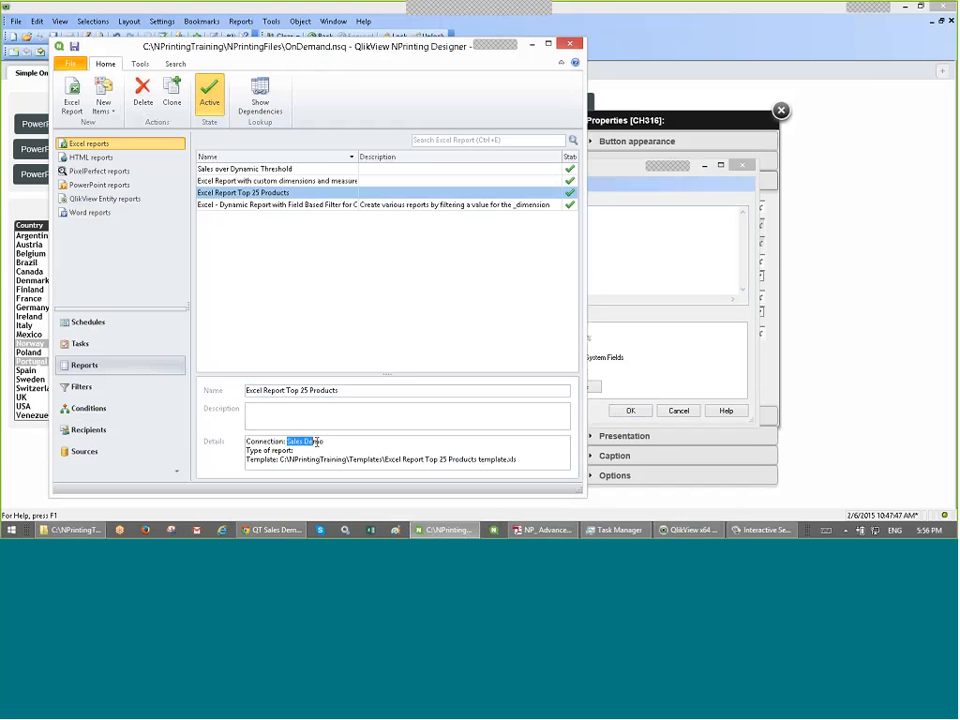
{"action": "right_click", "coordinate": [316, 441]}
{"action": "left_click", "coordinate": [320, 446]}
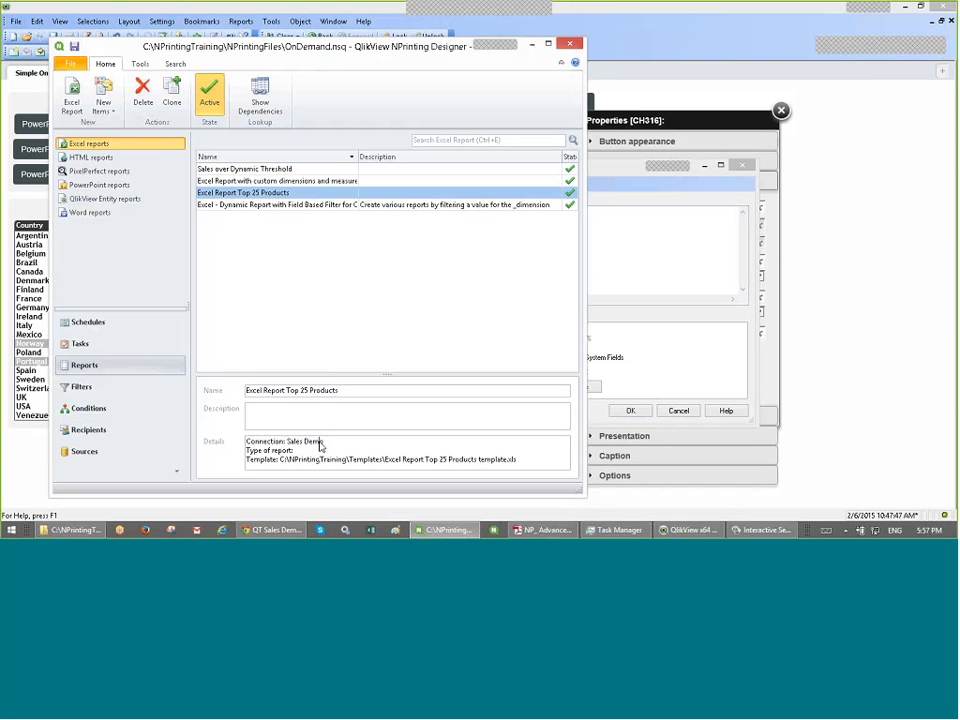
{"action": "left_click_drag", "start_coordinate": [320, 446], "coordinate": [287, 442]}
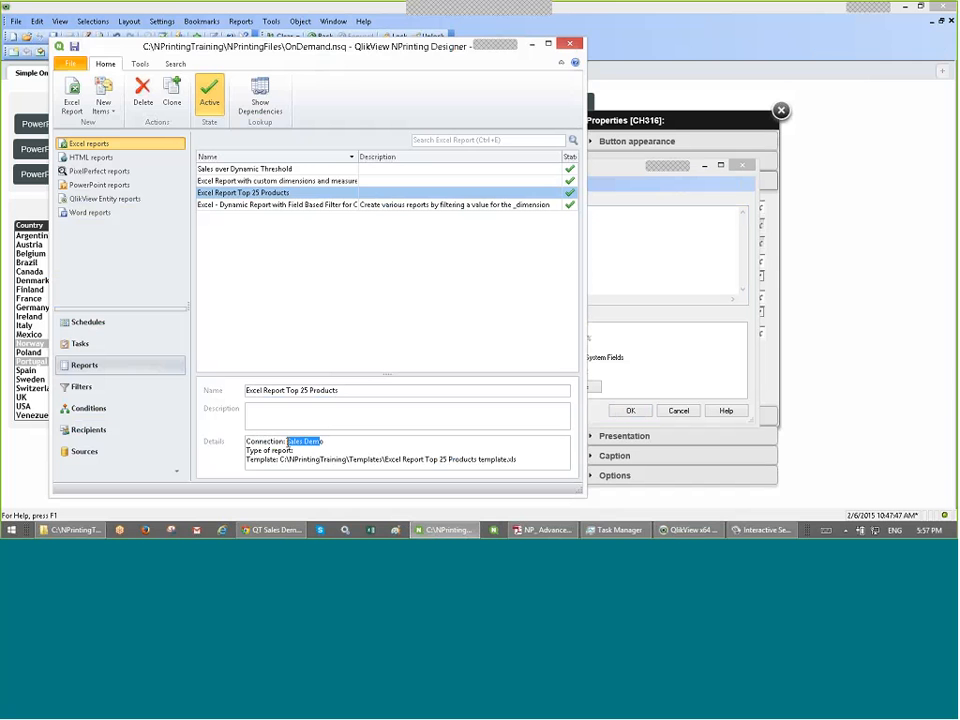
{"action": "right_click", "coordinate": [292, 438]}
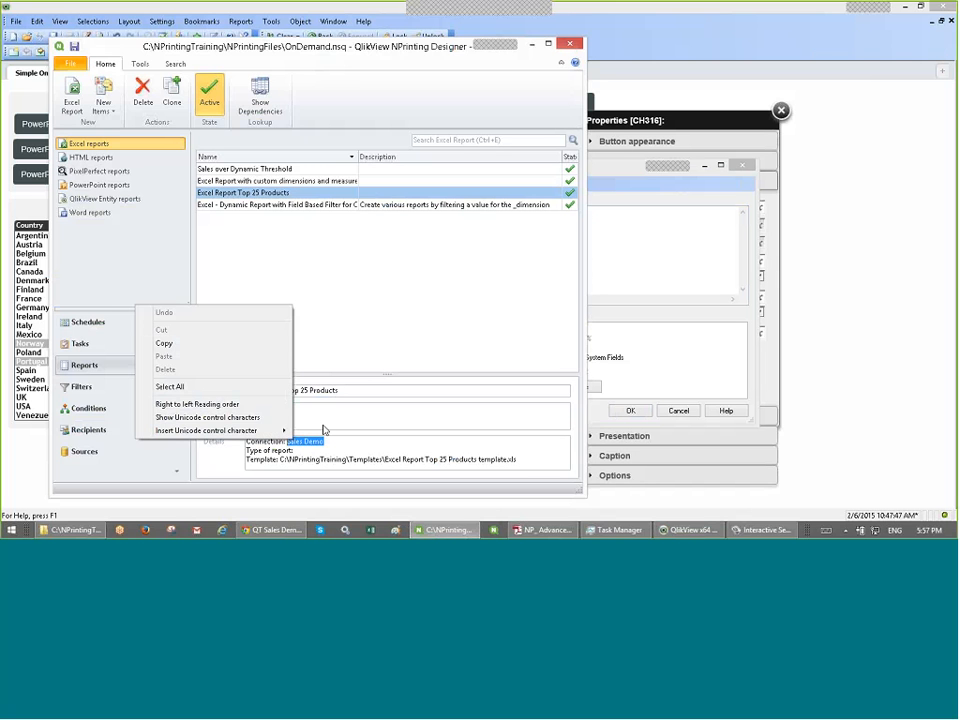
{"action": "left_click", "coordinate": [164, 343]}
Step: Replace the Connection Id expression with the copied connection name Sales Demo and accept it
{"action": "left_click", "coordinate": [588, 226]}
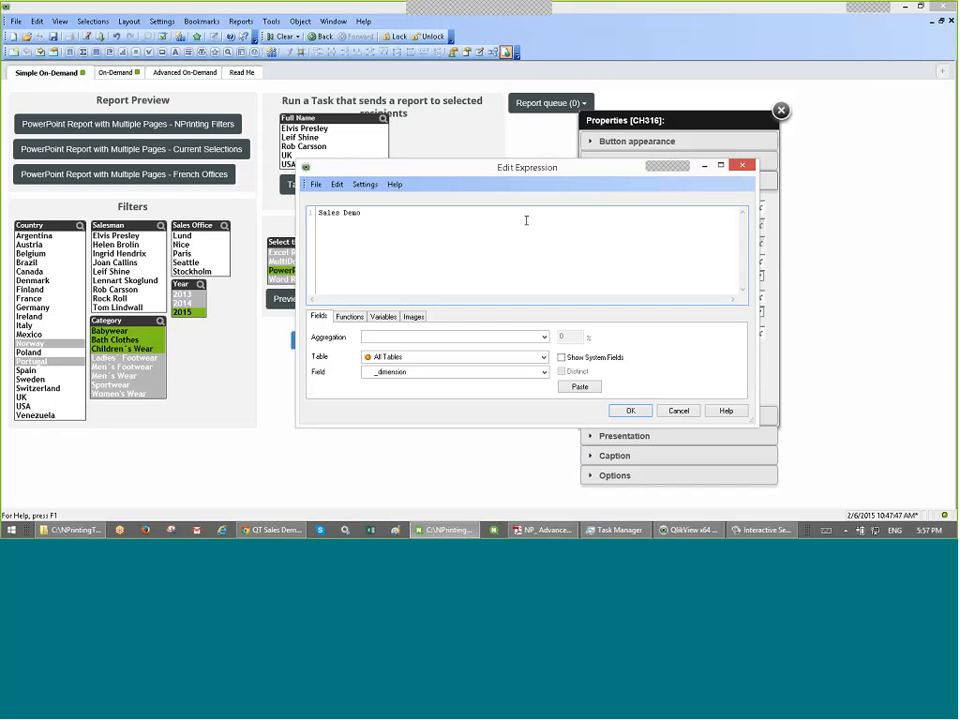
{"action": "double_click", "coordinate": [366, 213]}
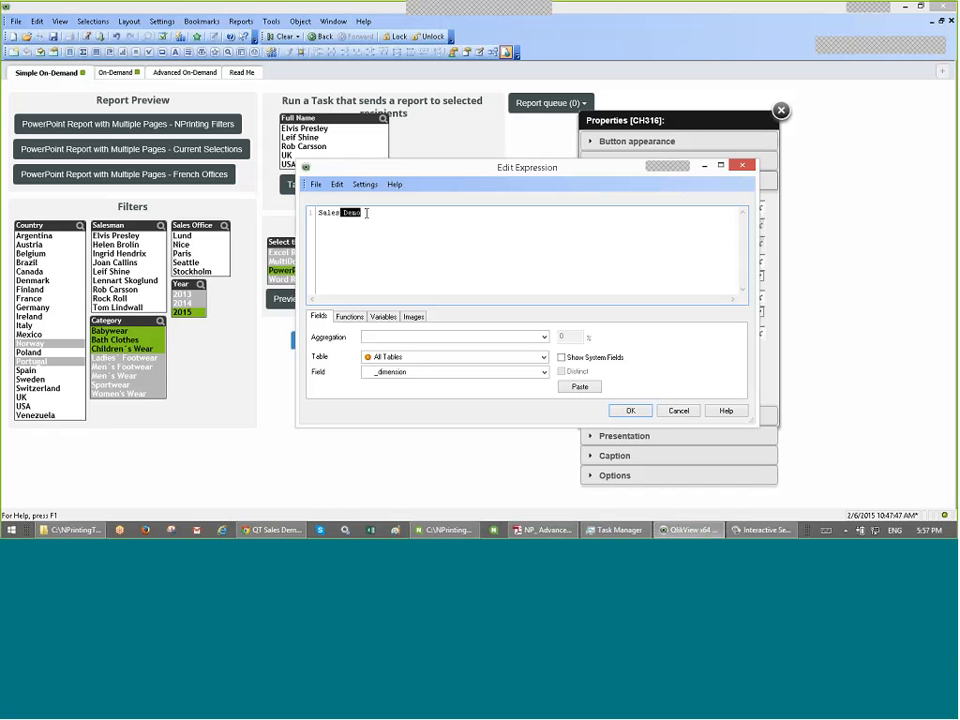
{"action": "left_click", "coordinate": [348, 213]}
{"action": "key", "text": "ctrl+a"}
{"action": "left_click", "coordinate": [631, 410]}
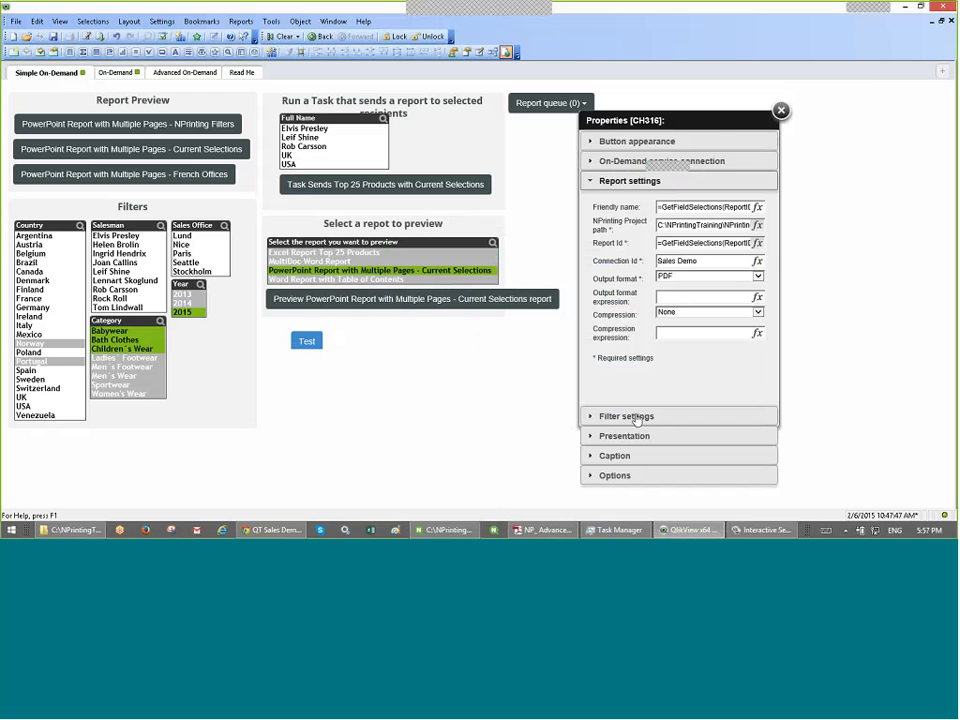
Step: Compare the button's Output format options with the preview formats of Excel Report Top 25 Products in NPrinting Designer, and preview that report as Html
{"action": "left_click", "coordinate": [758, 277]}
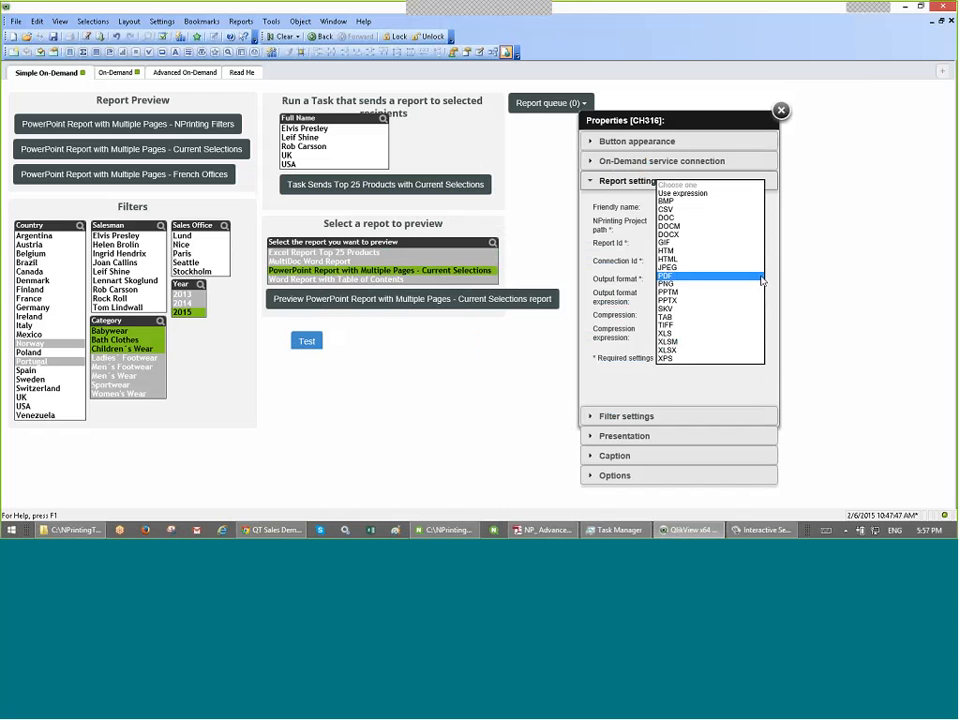
{"action": "left_click", "coordinate": [761, 278]}
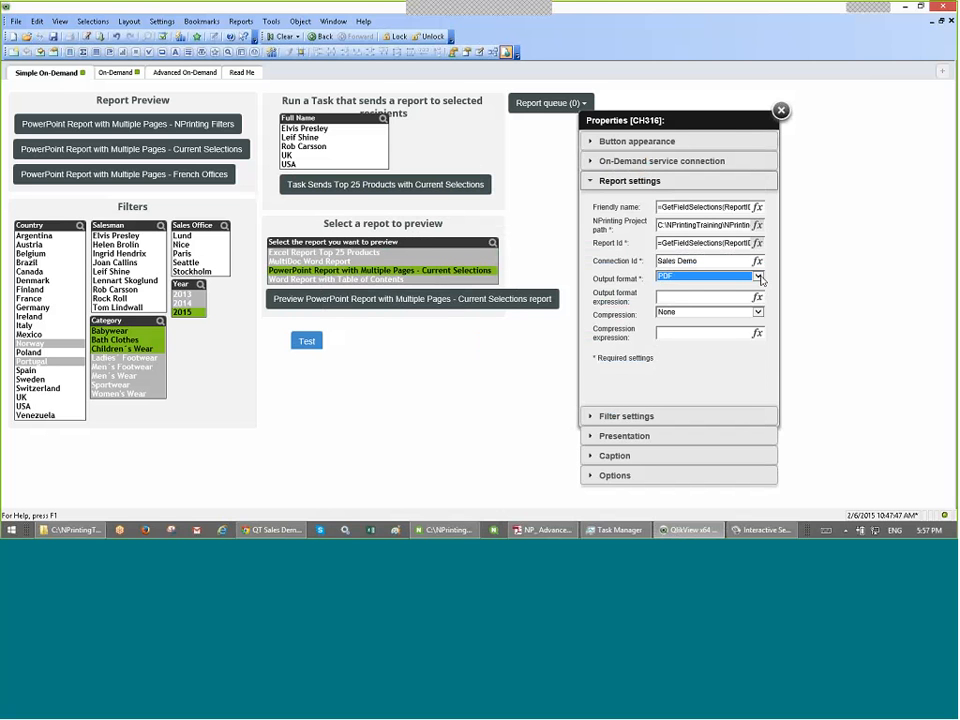
{"action": "left_click", "coordinate": [445, 530]}
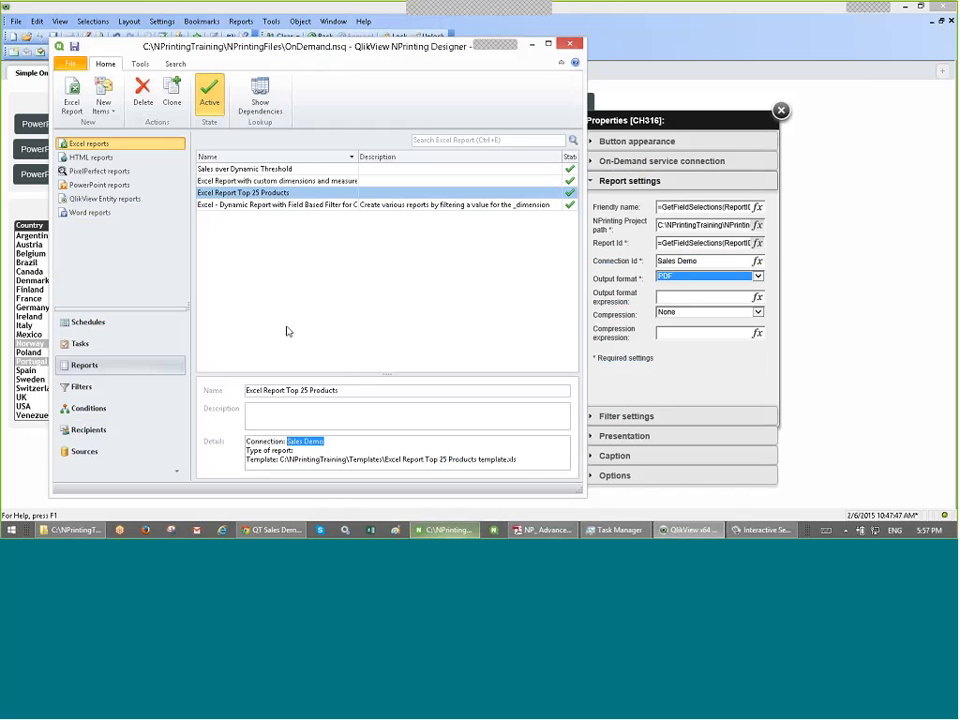
{"action": "double_click", "coordinate": [213, 194]}
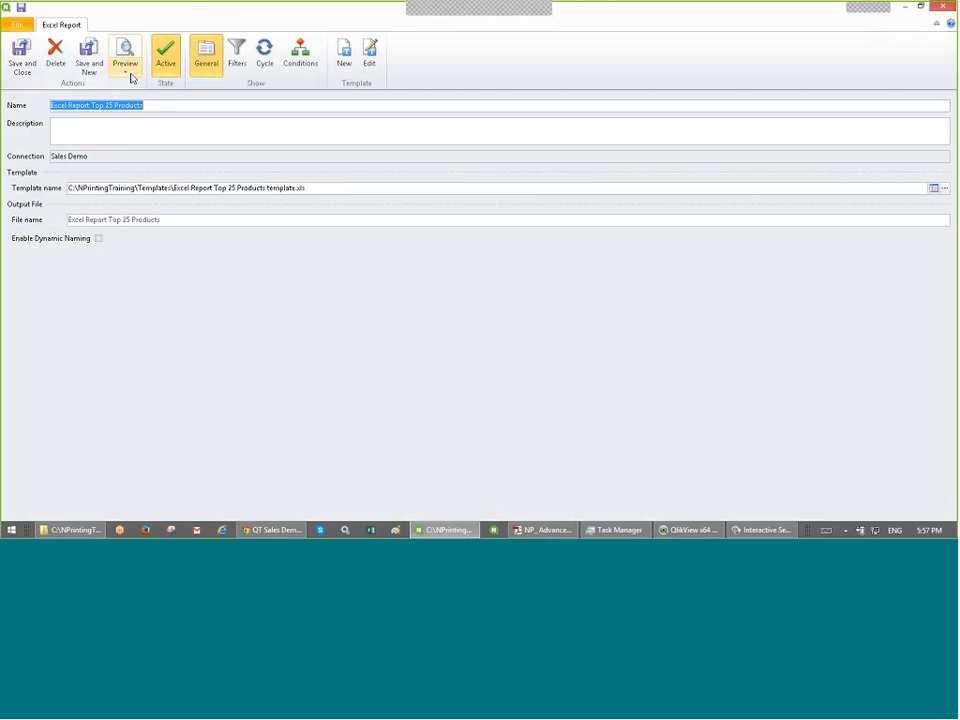
{"action": "left_click", "coordinate": [129, 75]}
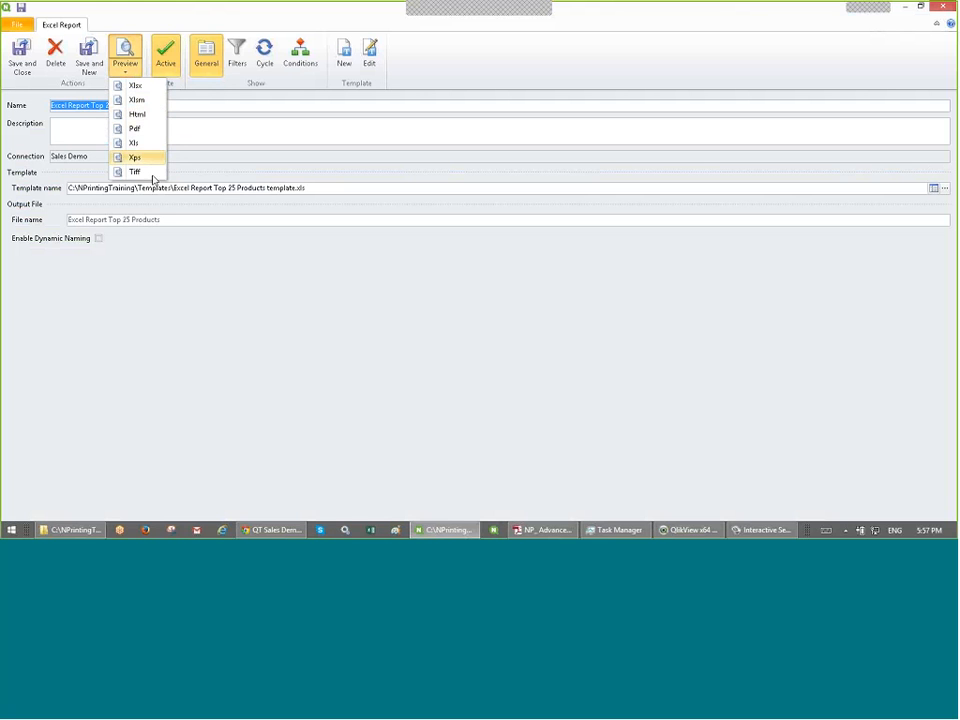
{"action": "left_click", "coordinate": [137, 114]}
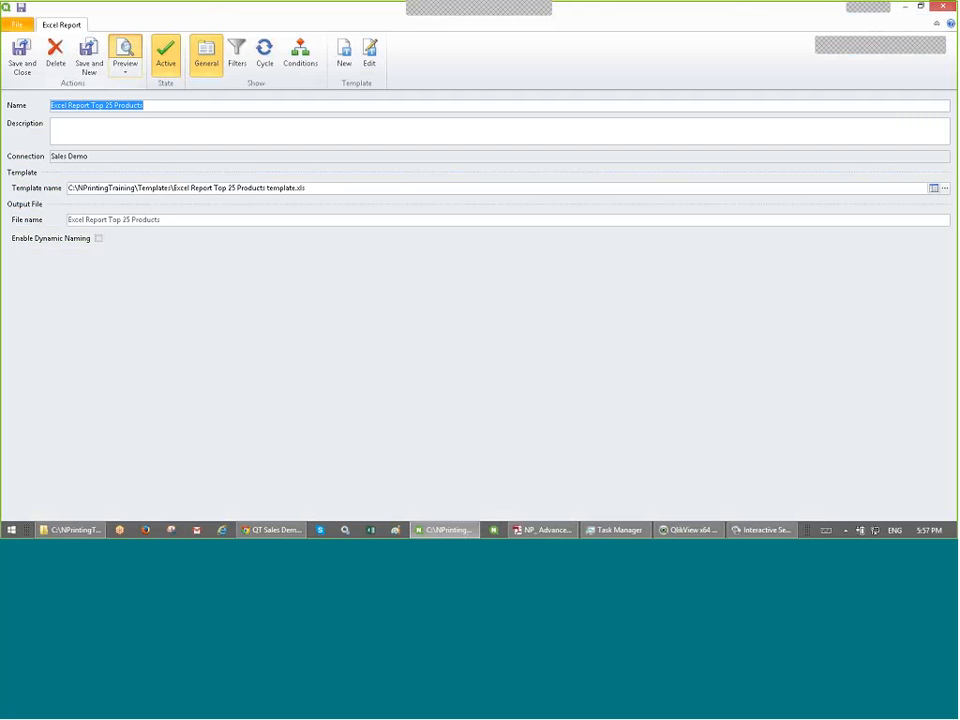
{"action": "left_click", "coordinate": [552, 533]}
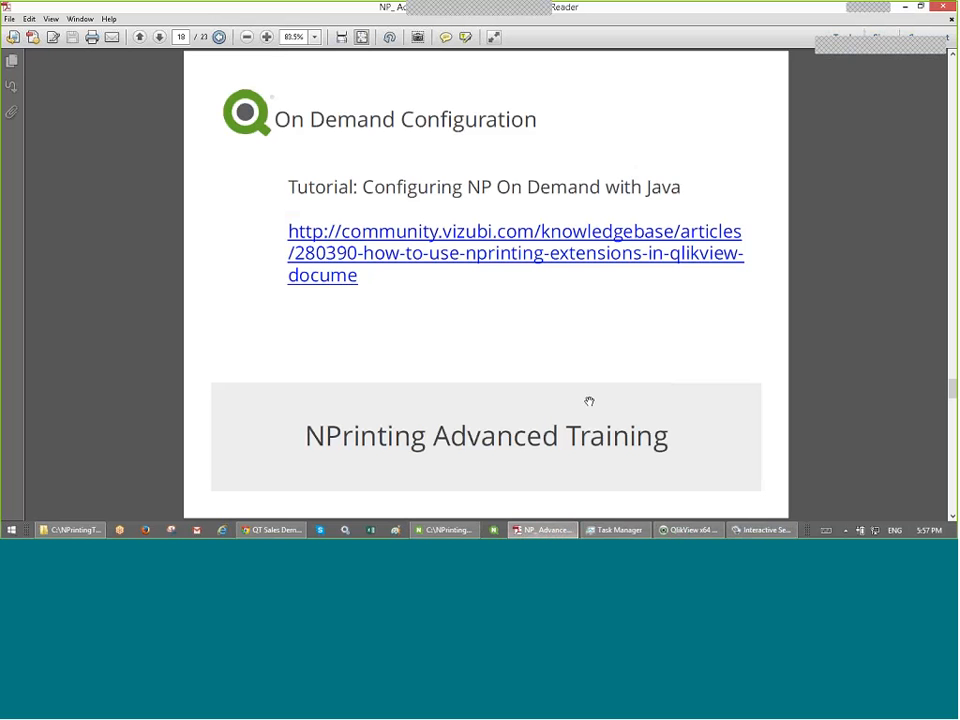
{"action": "left_click", "coordinate": [686, 531]}
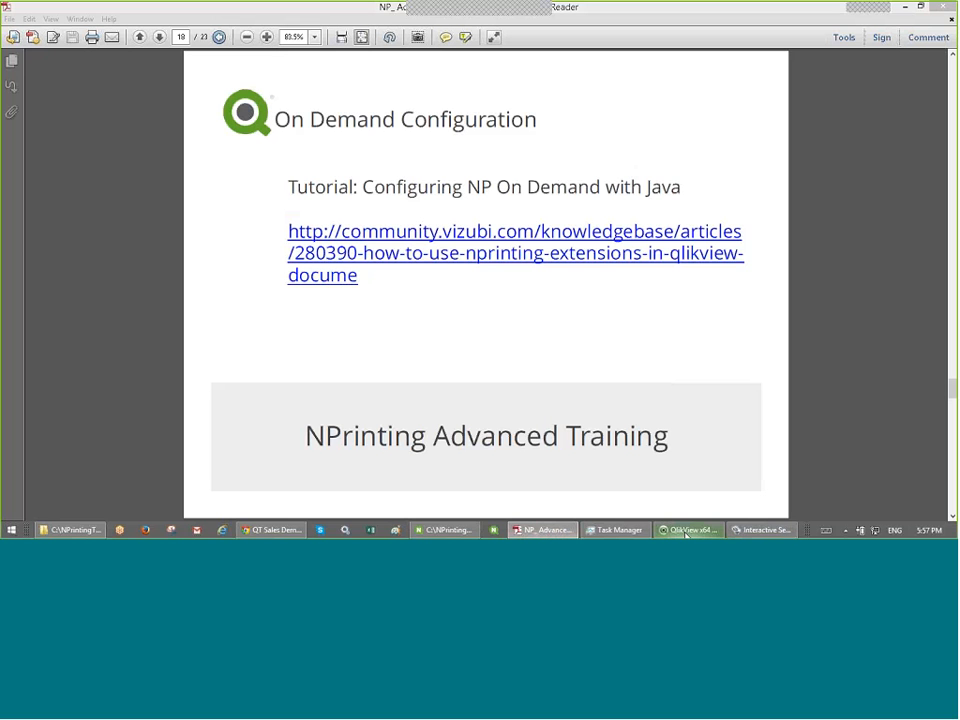
{"action": "left_click", "coordinate": [686, 533]}
{"action": "left_click", "coordinate": [903, 8]}
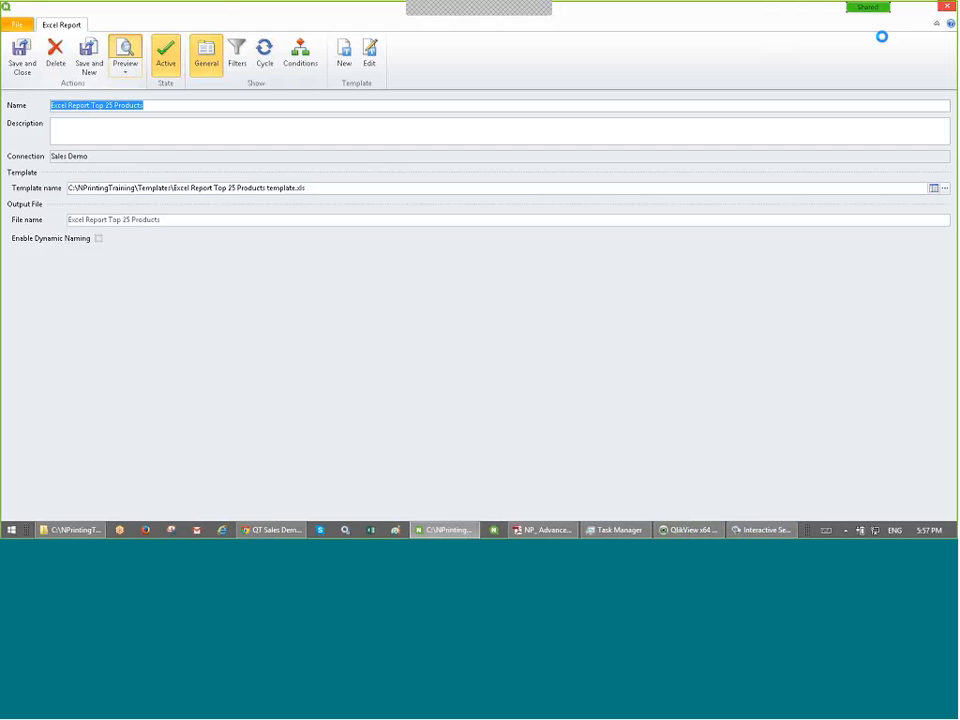
{"action": "left_click", "coordinate": [697, 531]}
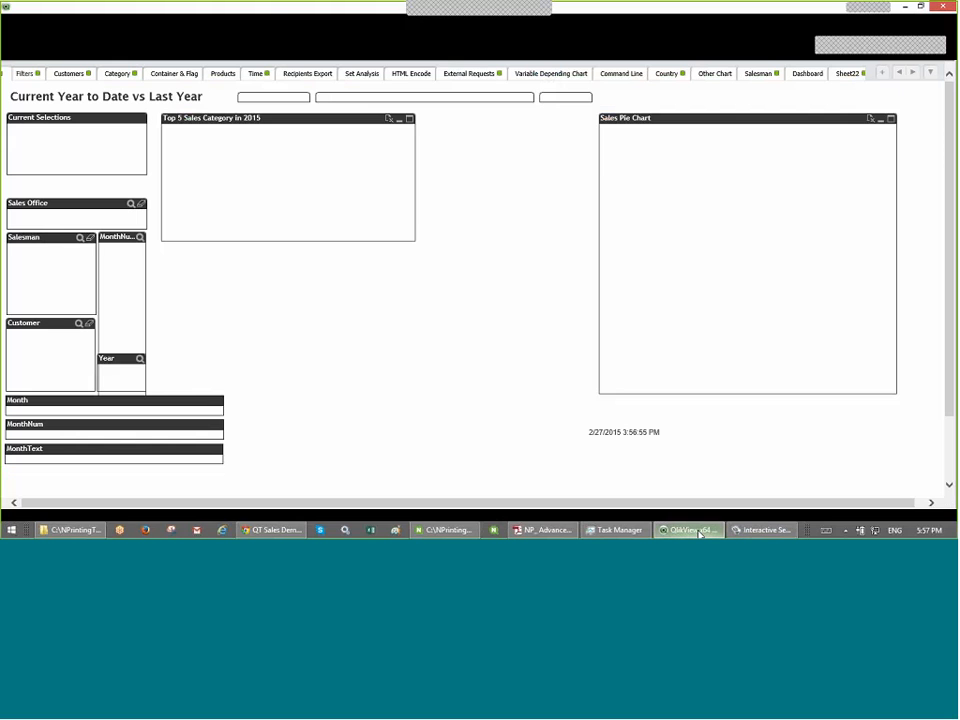
{"action": "left_click", "coordinate": [697, 531]}
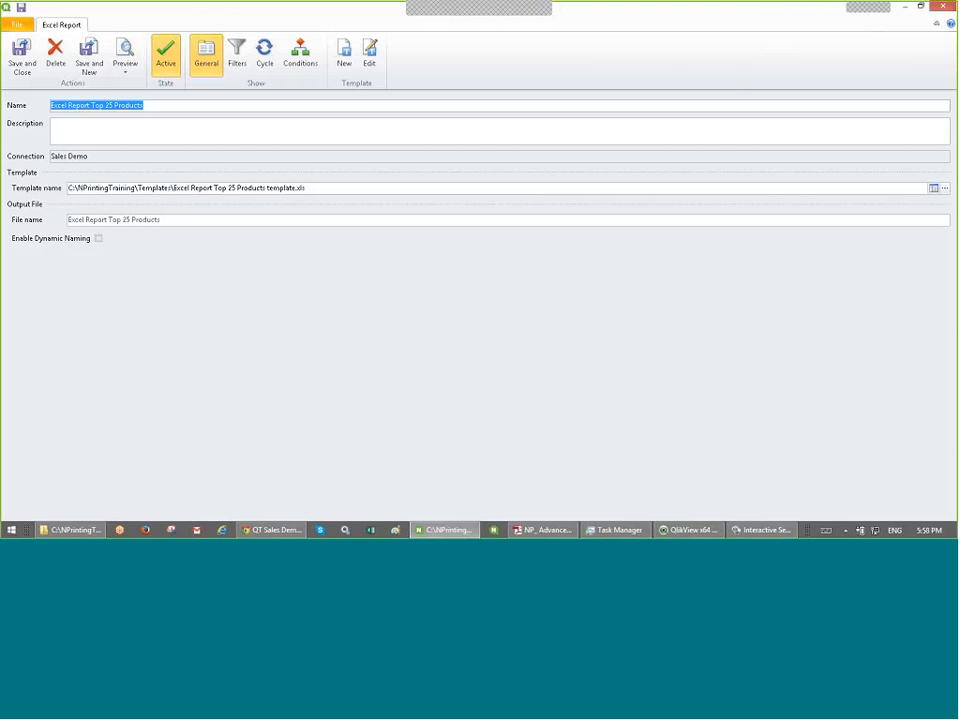
Step: Save and close the Excel report, dismiss the Interactive Services Detection message, and close NPrinting Designer without saving OnDemand.nsq
{"action": "left_click", "coordinate": [21, 55]}
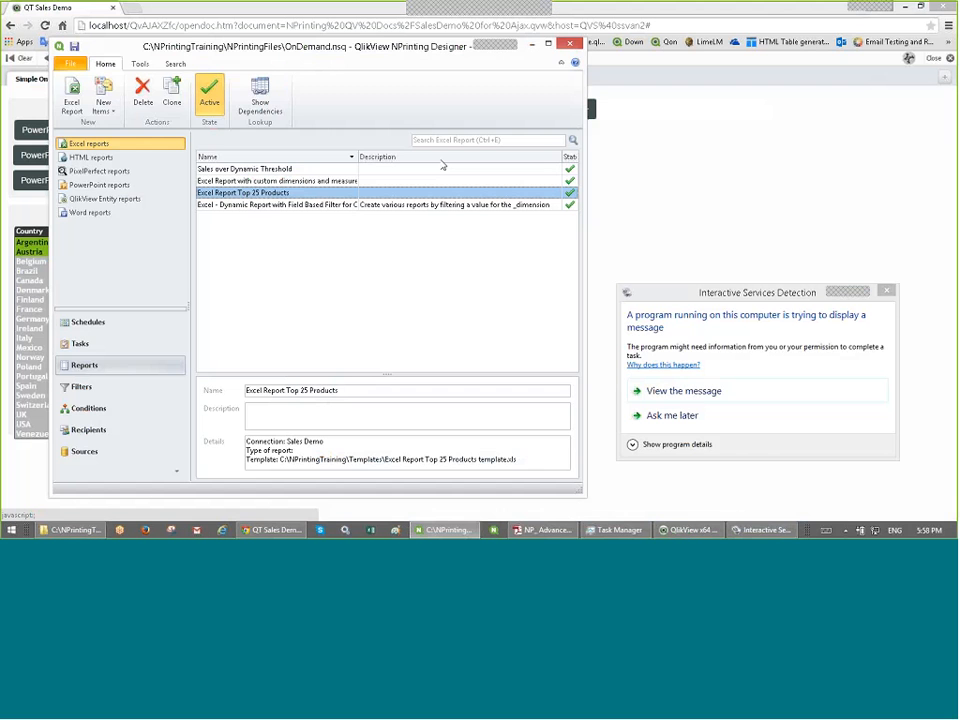
{"action": "left_click", "coordinate": [888, 292]}
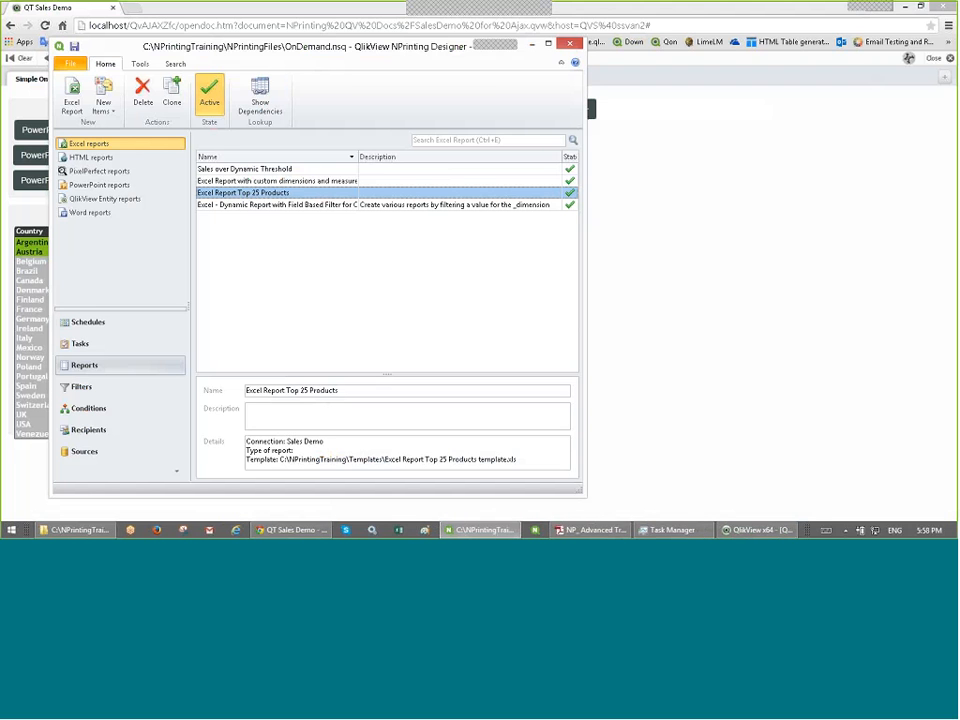
{"action": "left_click", "coordinate": [567, 47]}
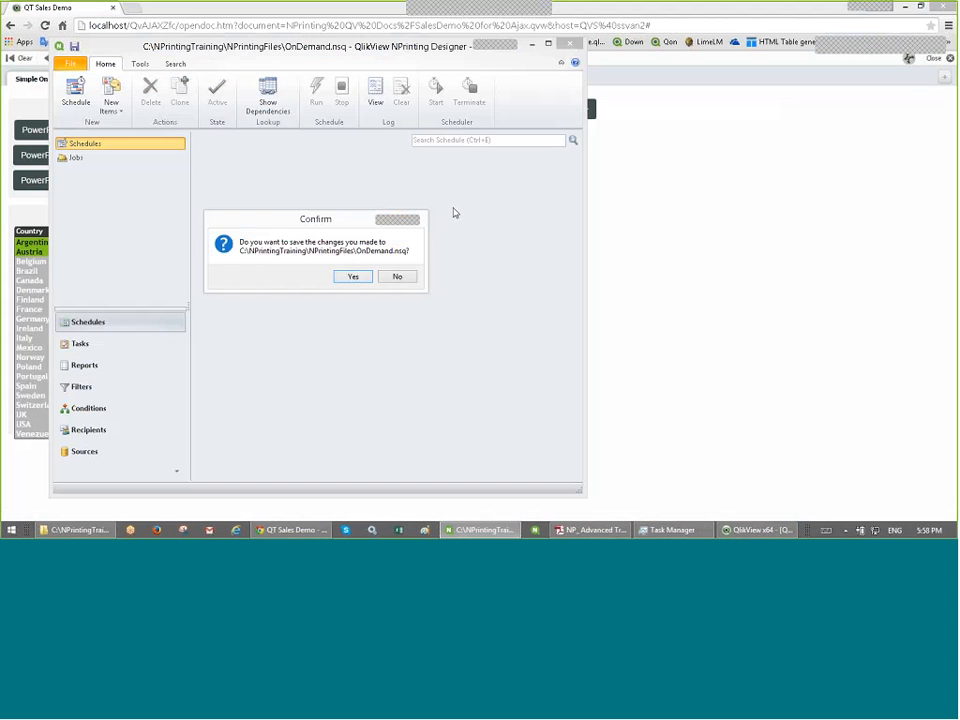
{"action": "left_click", "coordinate": [400, 277]}
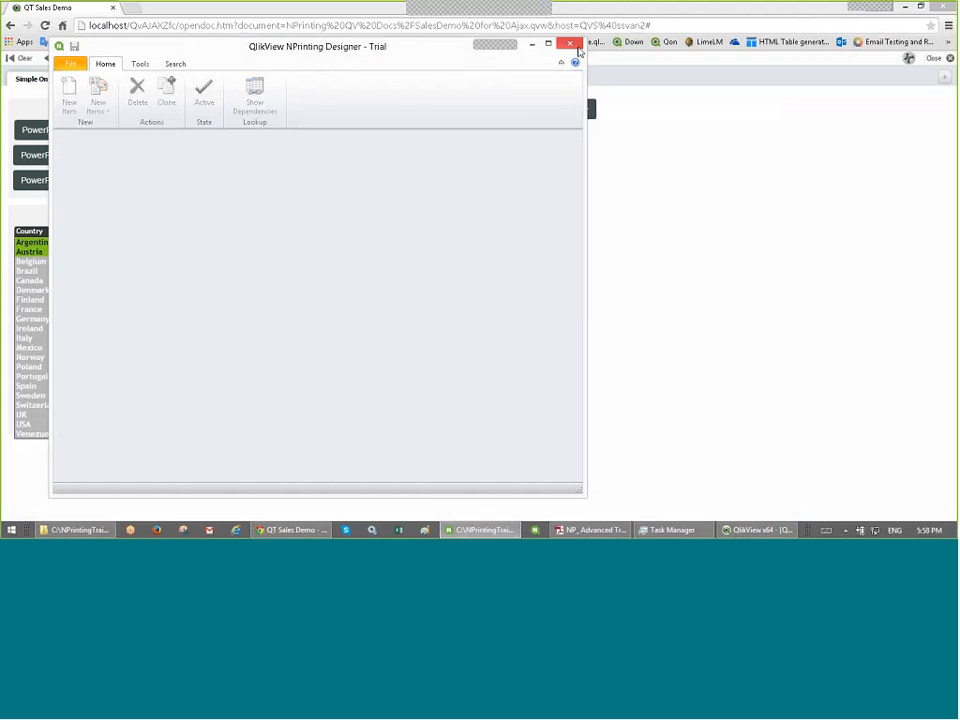
Step: Show the available extension objects for a new sheet object on the Simple On-Demand sheet in the browser, with the dialog moved beside the report controls
{"action": "right_click", "coordinate": [432, 304]}
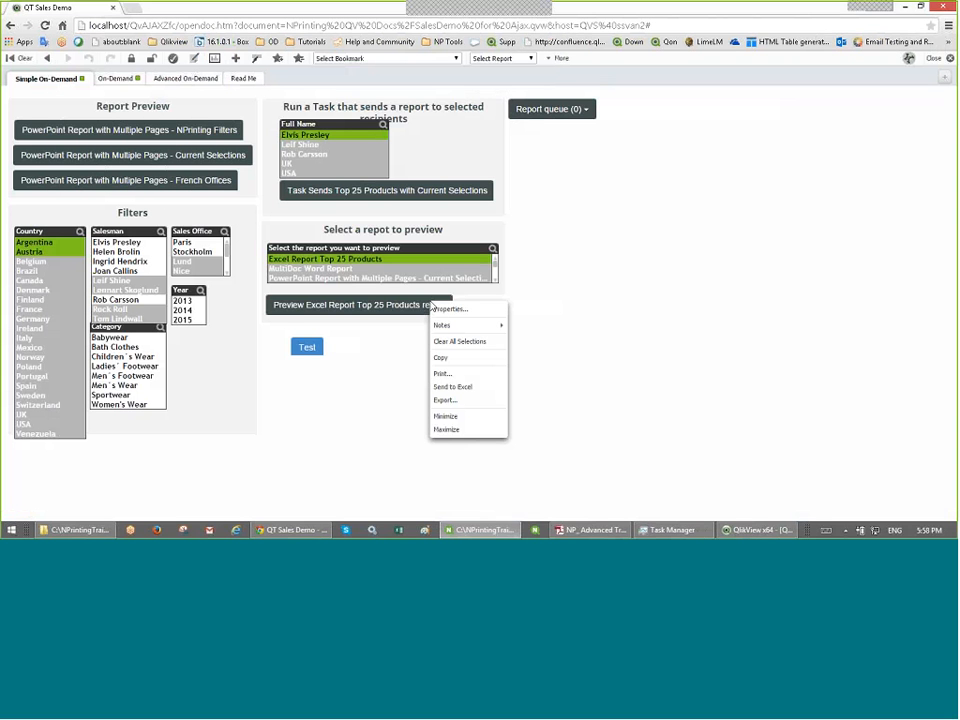
{"action": "left_click", "coordinate": [663, 249]}
{"action": "right_click", "coordinate": [663, 249]}
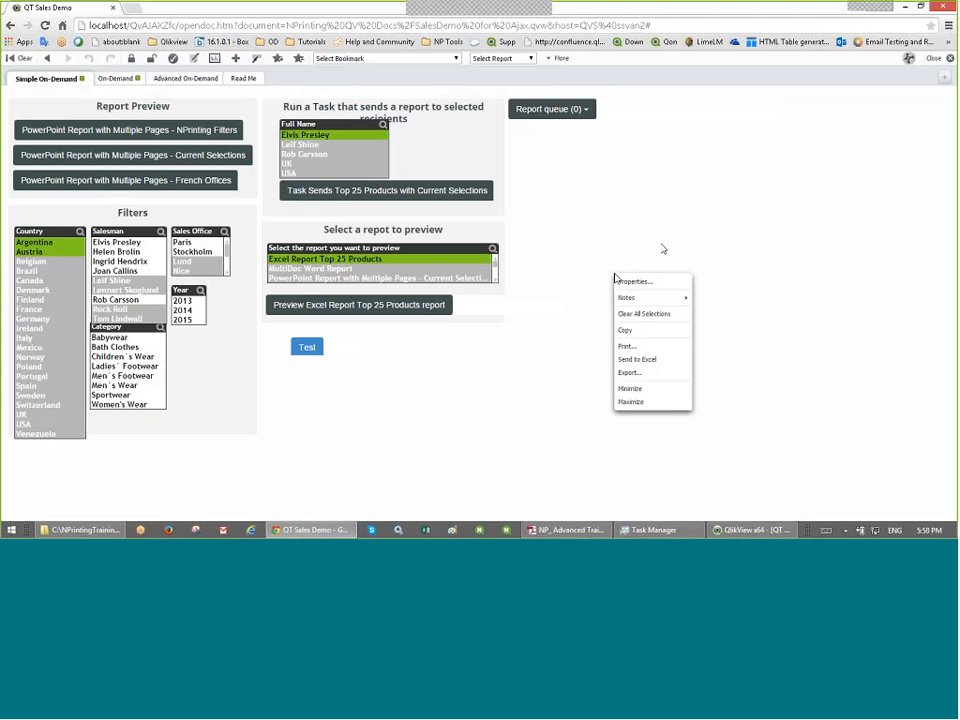
{"action": "right_click", "coordinate": [768, 214]}
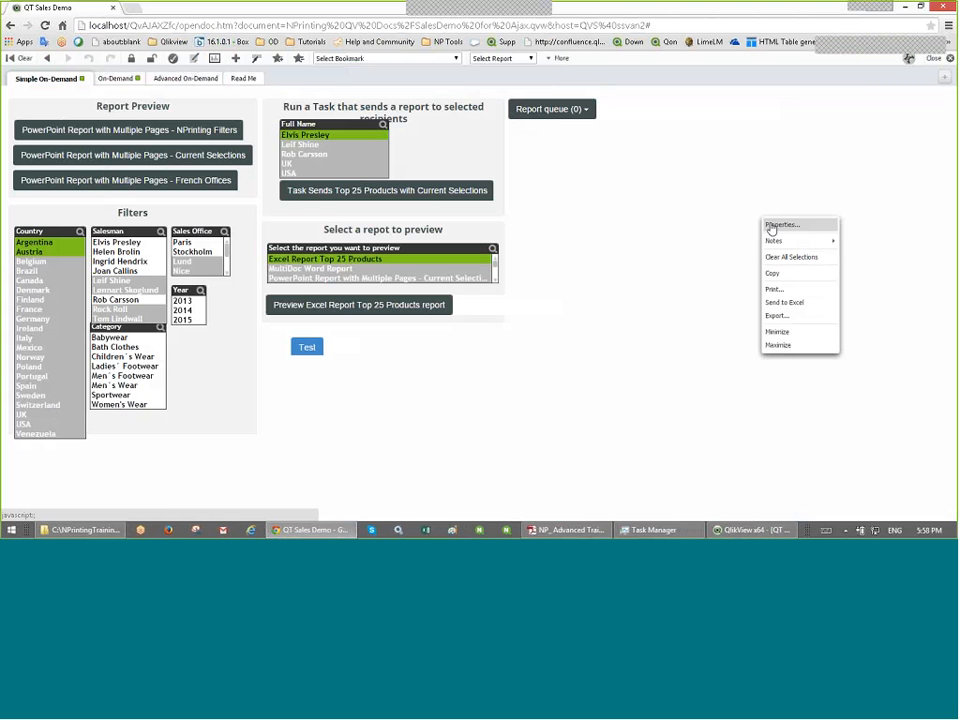
{"action": "right_click", "coordinate": [838, 192]}
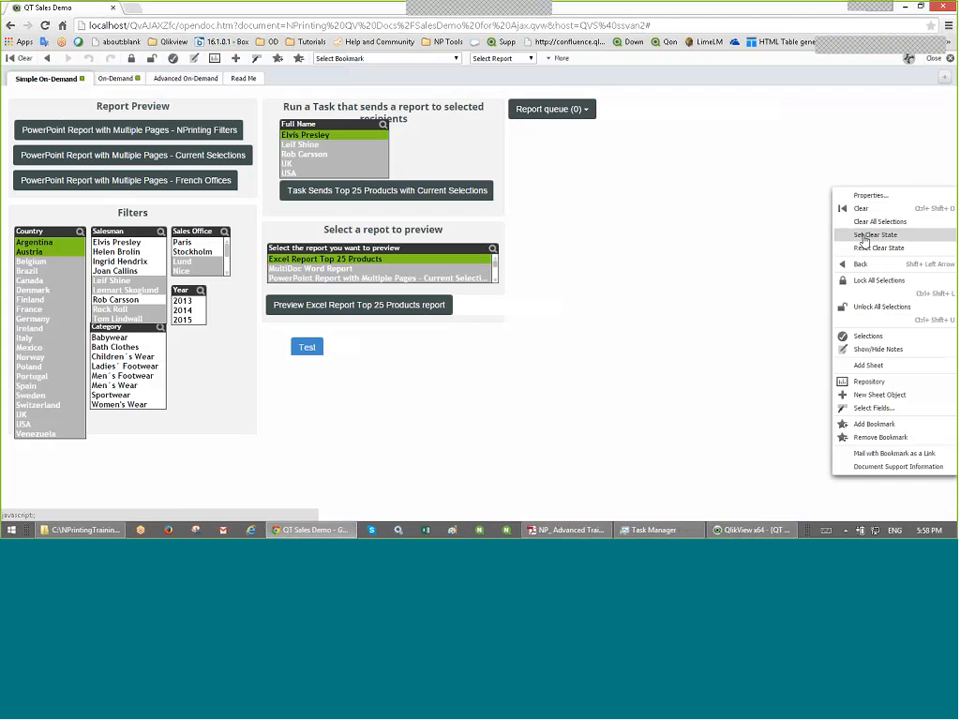
{"action": "left_click", "coordinate": [892, 399]}
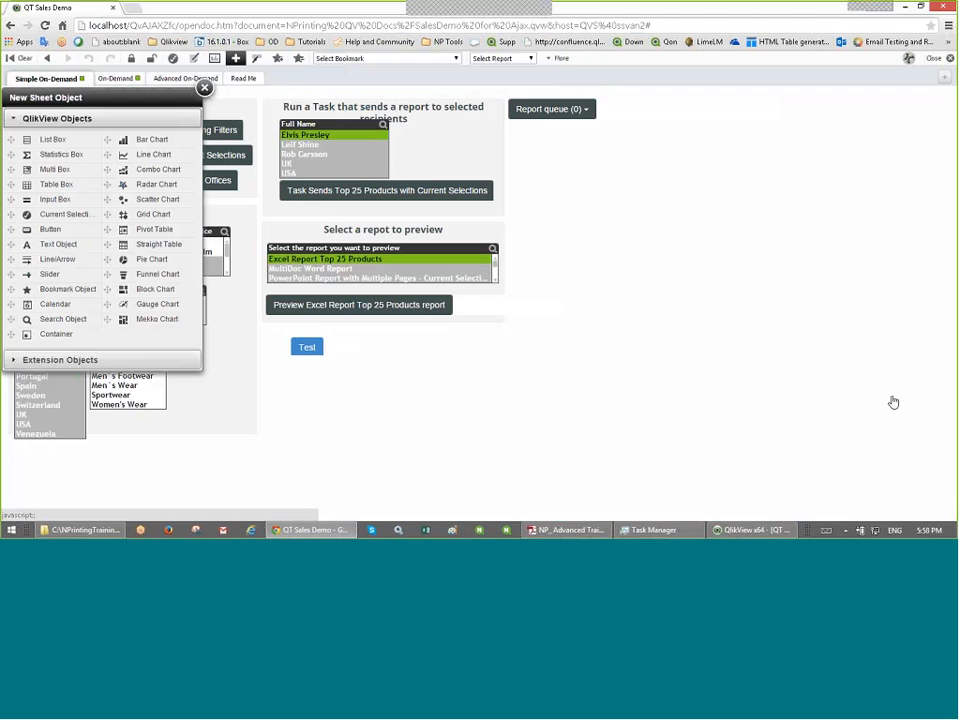
{"action": "left_click", "coordinate": [40, 360]}
{"action": "left_click_drag", "start_coordinate": [77, 105], "coordinate": [603, 144]}
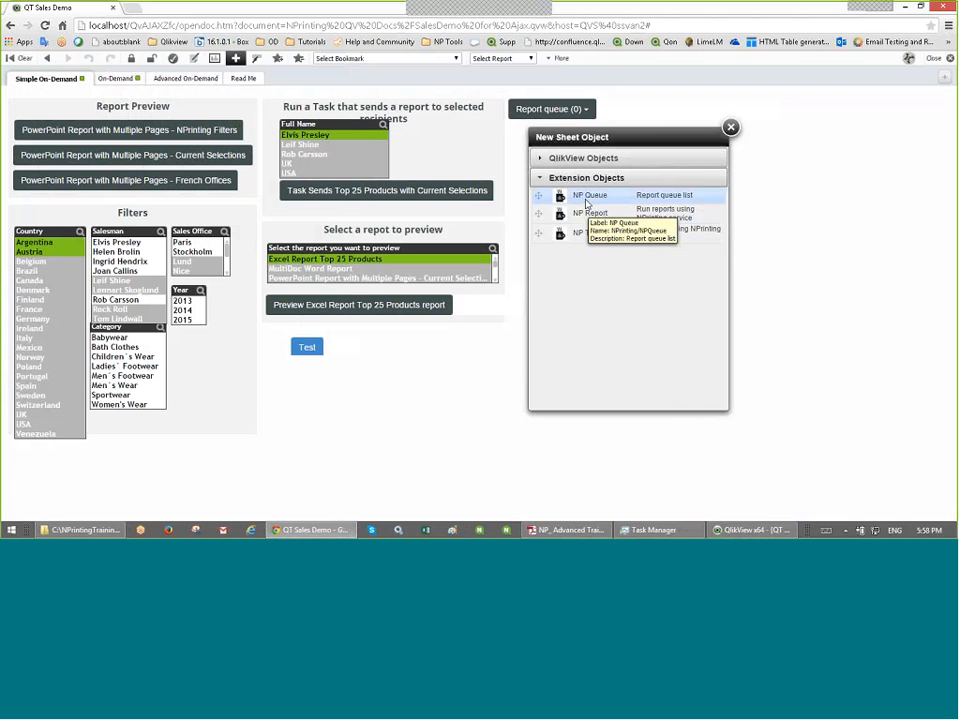
Step: Add an NP Queue and an NP Report extension object to the empty area of the Simple On-Demand sheet
{"action": "left_click_drag", "start_coordinate": [587, 197], "coordinate": [795, 178]}
{"action": "left_click_drag", "start_coordinate": [622, 215], "coordinate": [780, 143]}
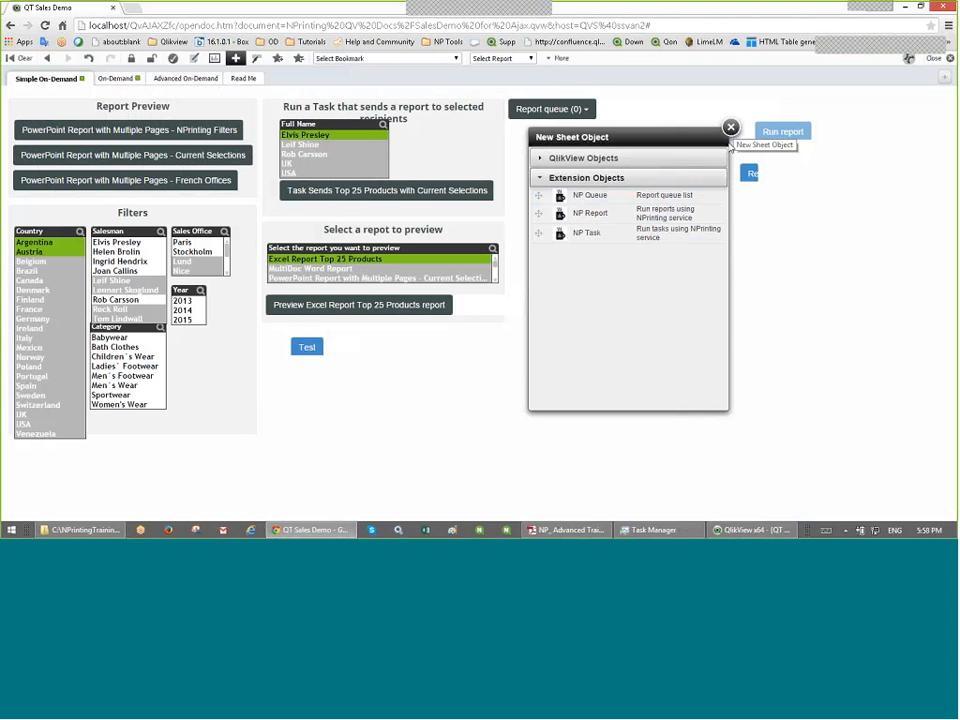
{"action": "left_click", "coordinate": [731, 128]}
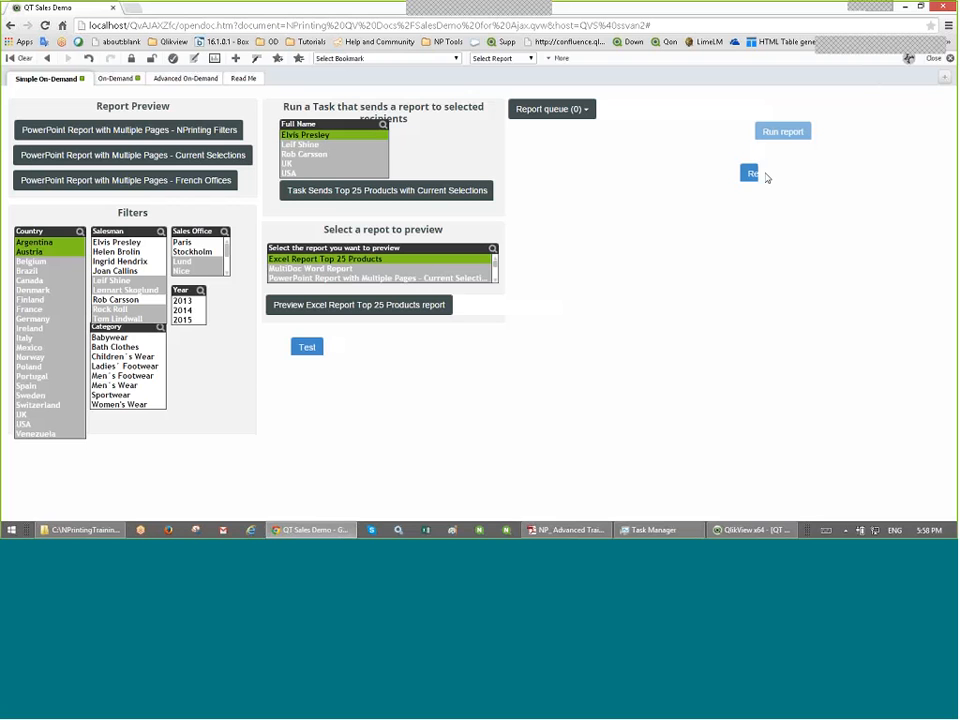
Step: Enlarge the new reports queue object so its caption and drop-down list fit, and review the reports listed in it
{"action": "left_click_drag", "start_coordinate": [759, 173], "coordinate": [922, 173]}
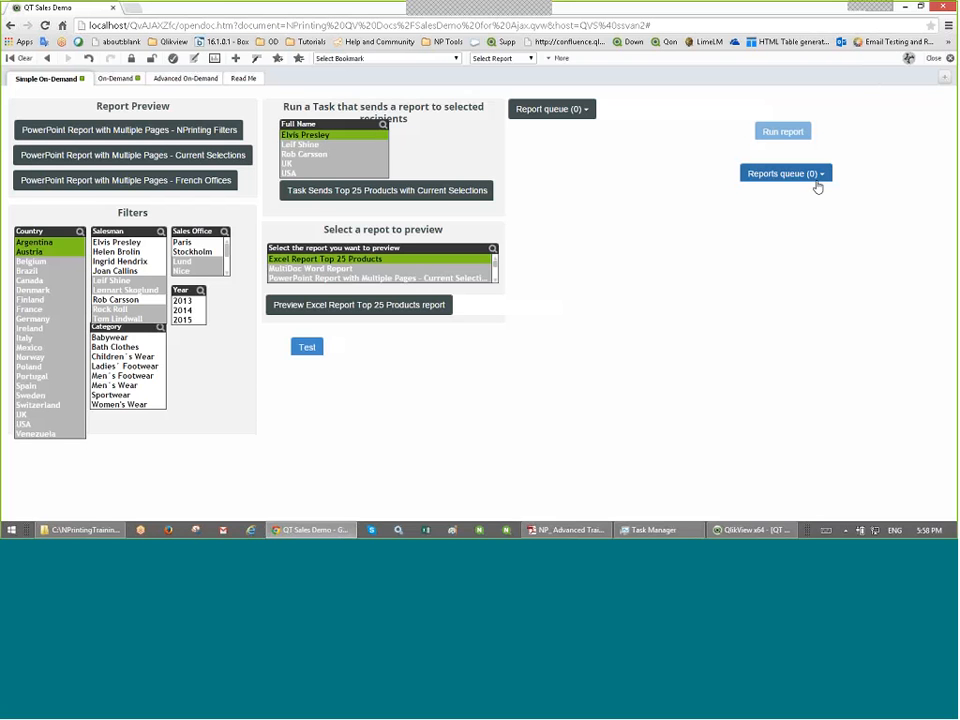
{"action": "left_click_drag", "start_coordinate": [818, 183], "coordinate": [824, 361]}
{"action": "left_click", "coordinate": [823, 176]}
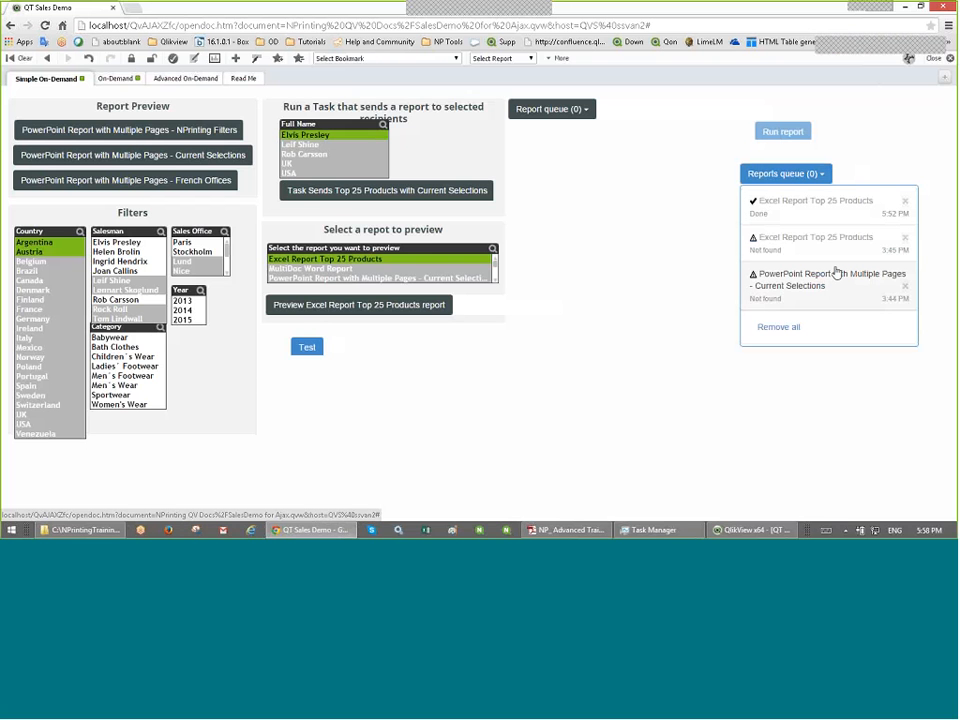
{"action": "left_click", "coordinate": [784, 133]}
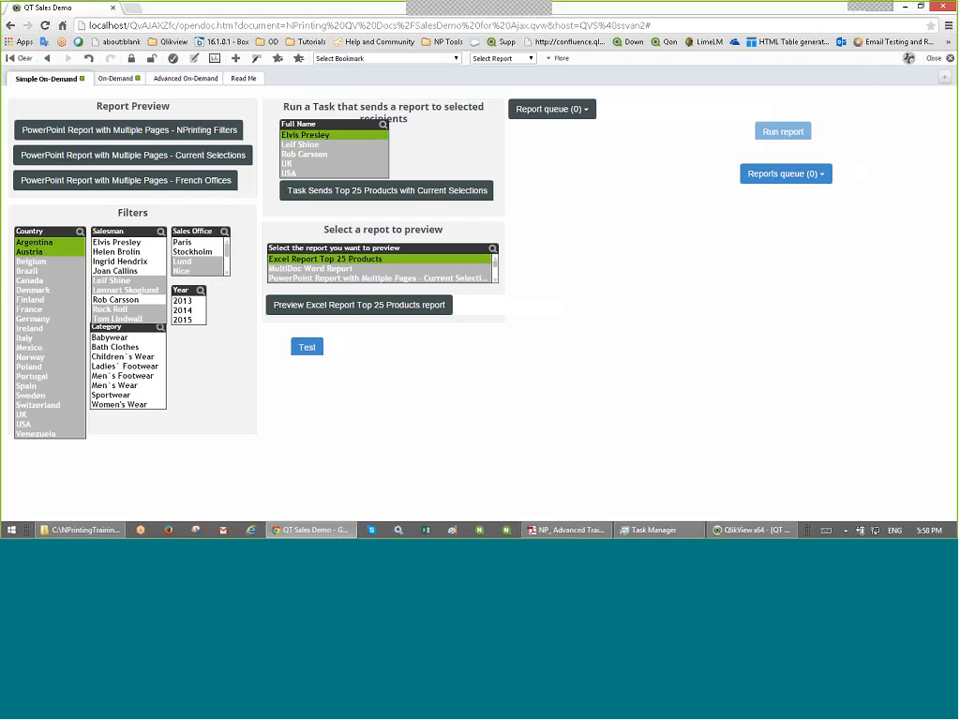
Step: Review the button appearance and On-Demand service connection settings in the new Run report object's properties, and close them
{"action": "right_click", "coordinate": [784, 133]}
{"action": "left_click", "coordinate": [800, 137]}
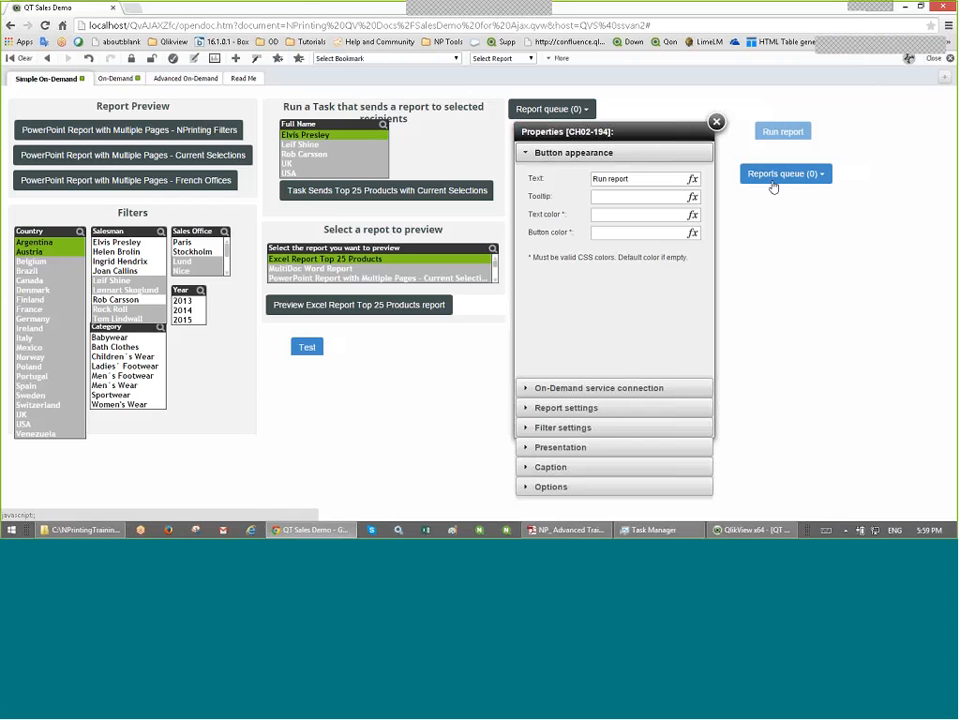
{"action": "left_click", "coordinate": [522, 390]}
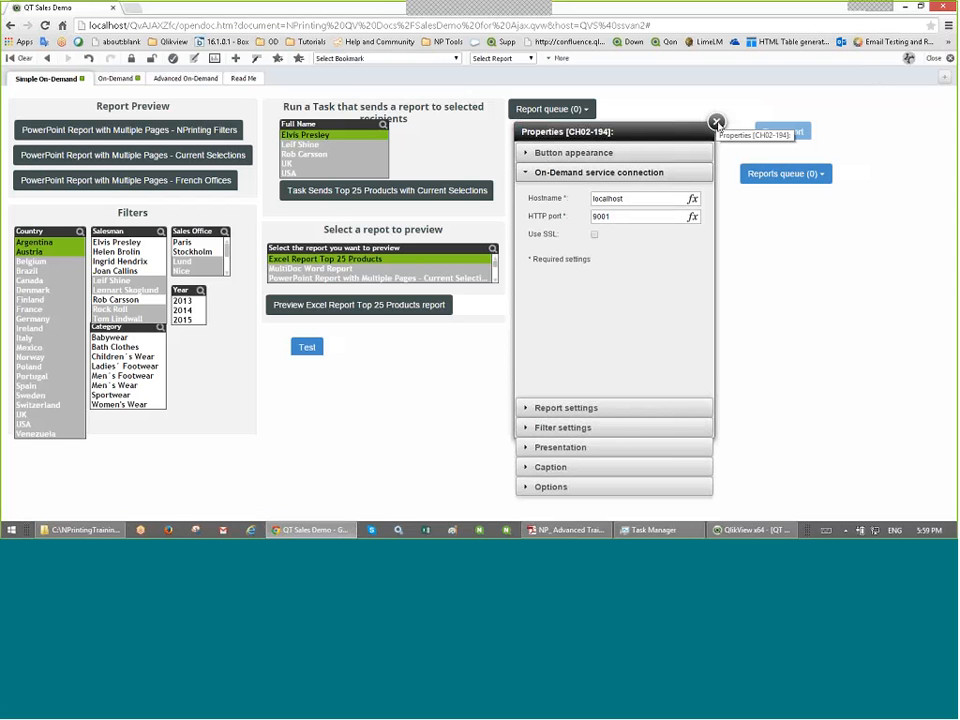
{"action": "left_click", "coordinate": [716, 122]}
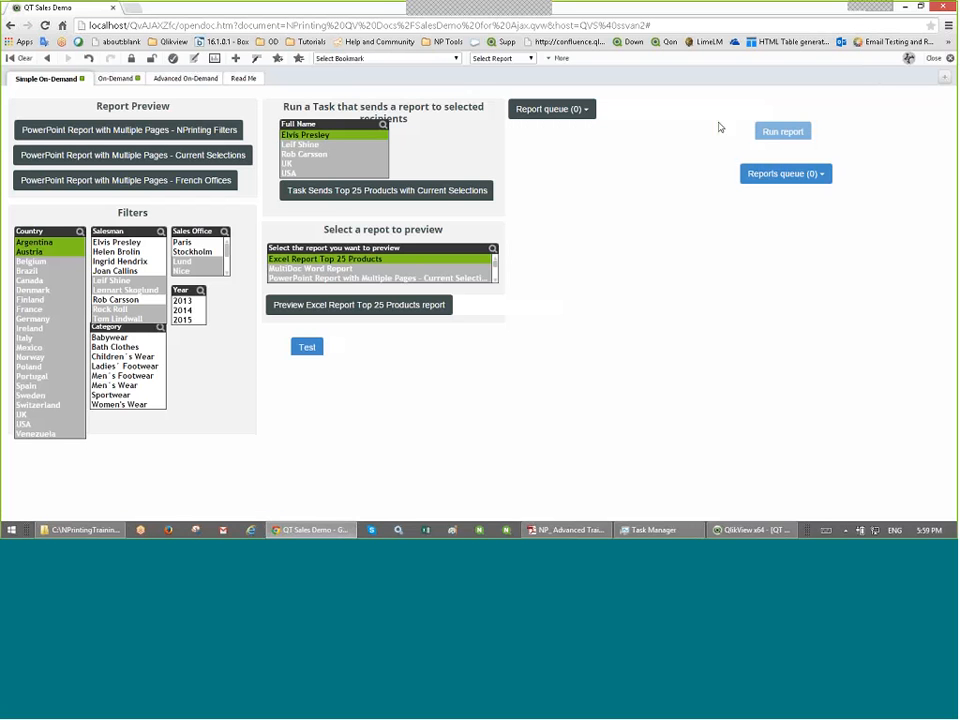
Step: Examine the report settings of the new Run report object, including project path, report ID, connection ID and output format, and close its properties
{"action": "right_click", "coordinate": [786, 131]}
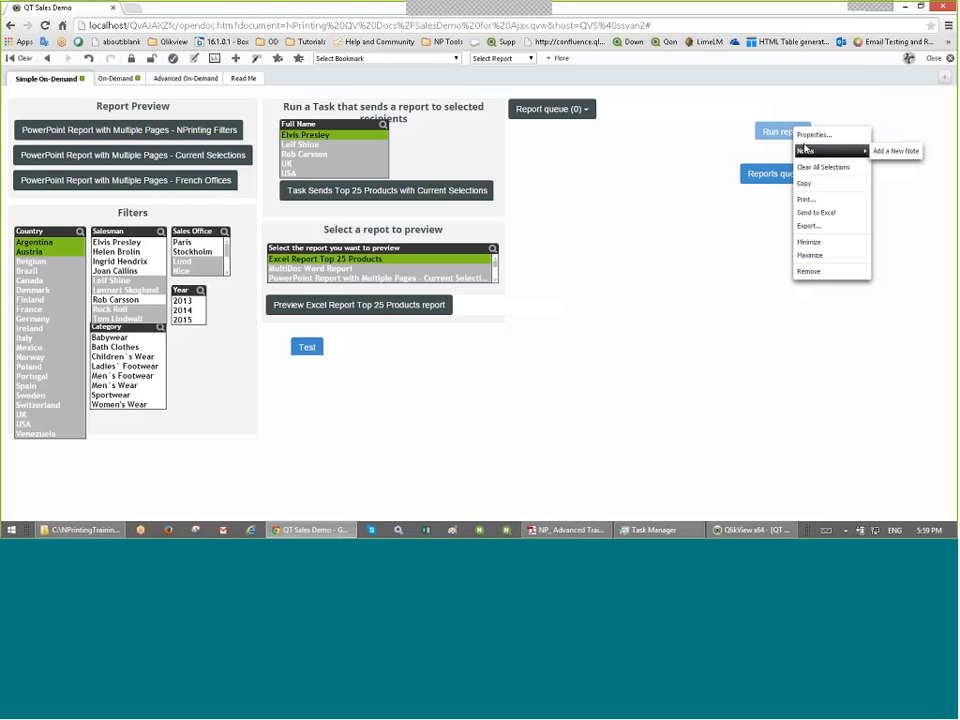
{"action": "left_click", "coordinate": [810, 134]}
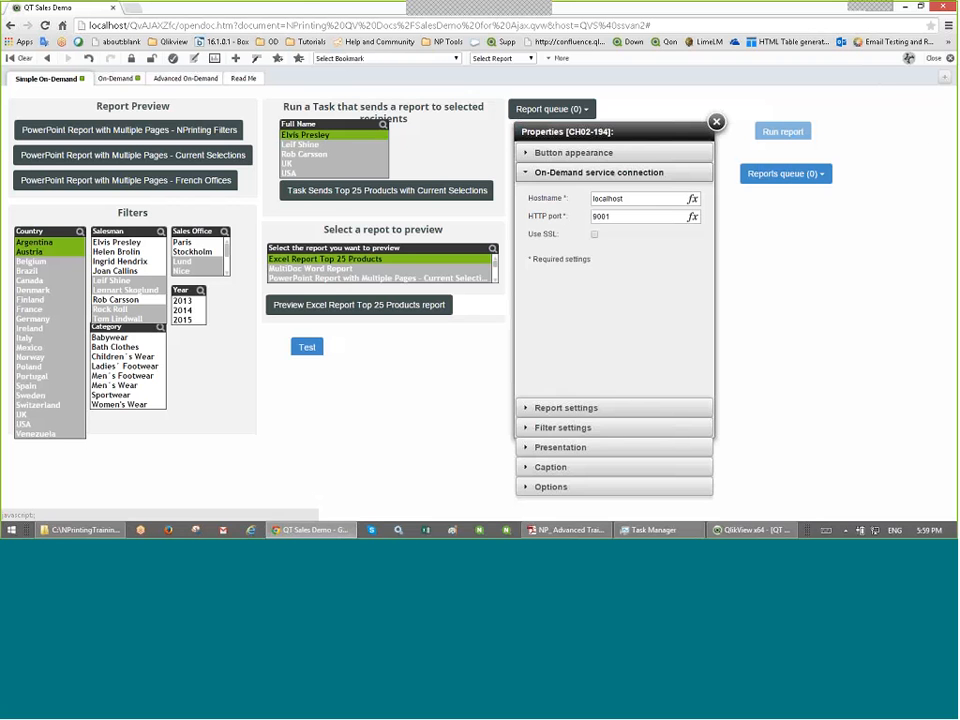
{"action": "left_click", "coordinate": [596, 409]}
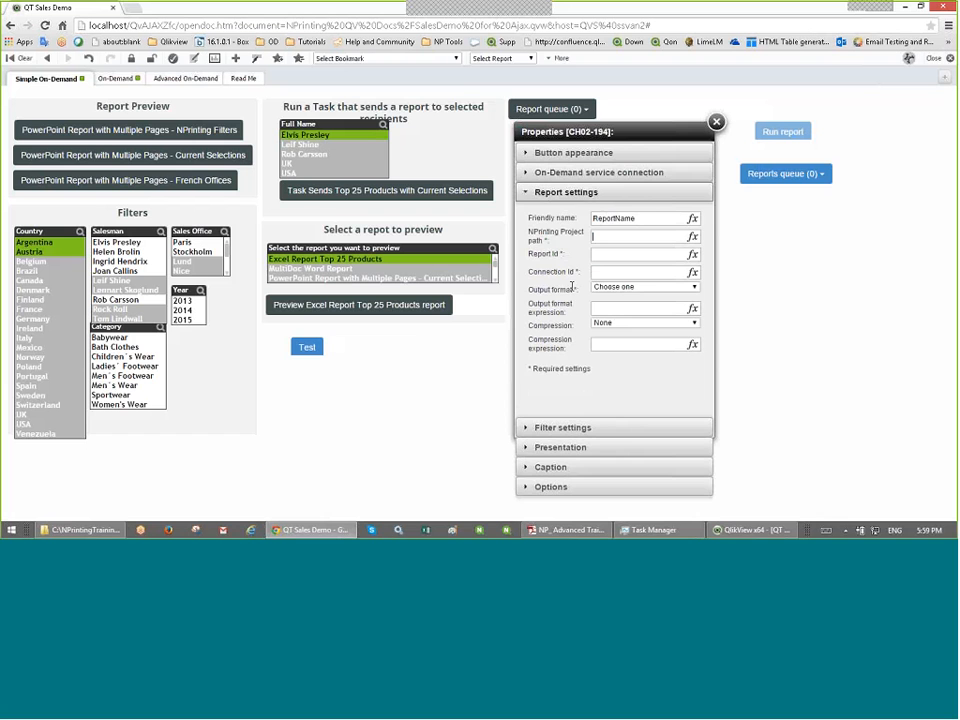
{"action": "left_click", "coordinate": [716, 123]}
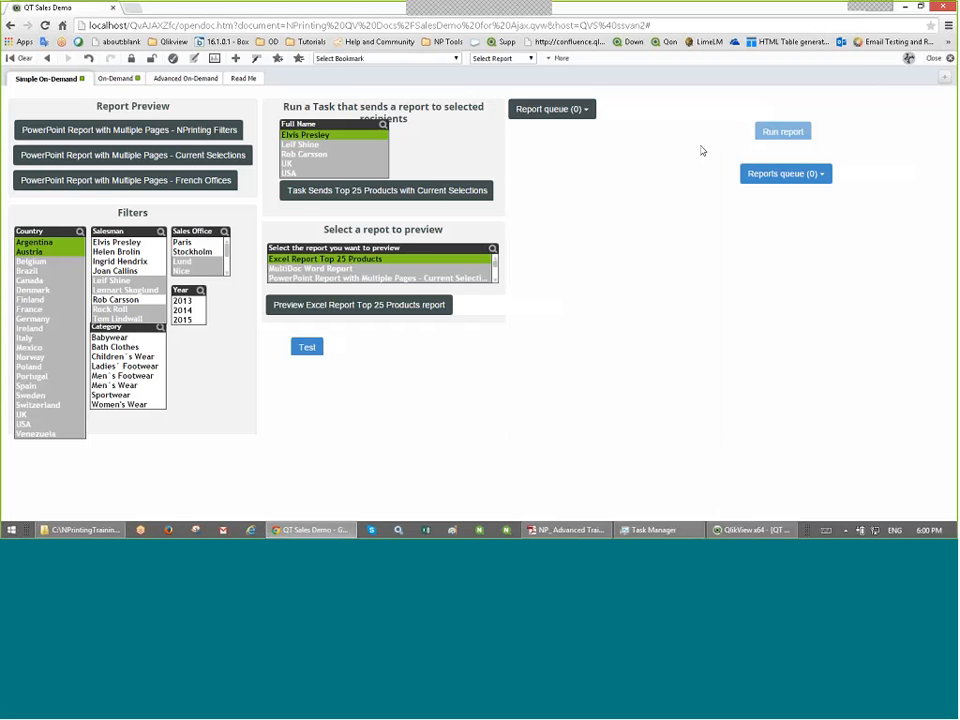
Step: Close the report button properties still open in QlikView, and minimize both the browser and QlikView windows
{"action": "left_click", "coordinate": [899, 7]}
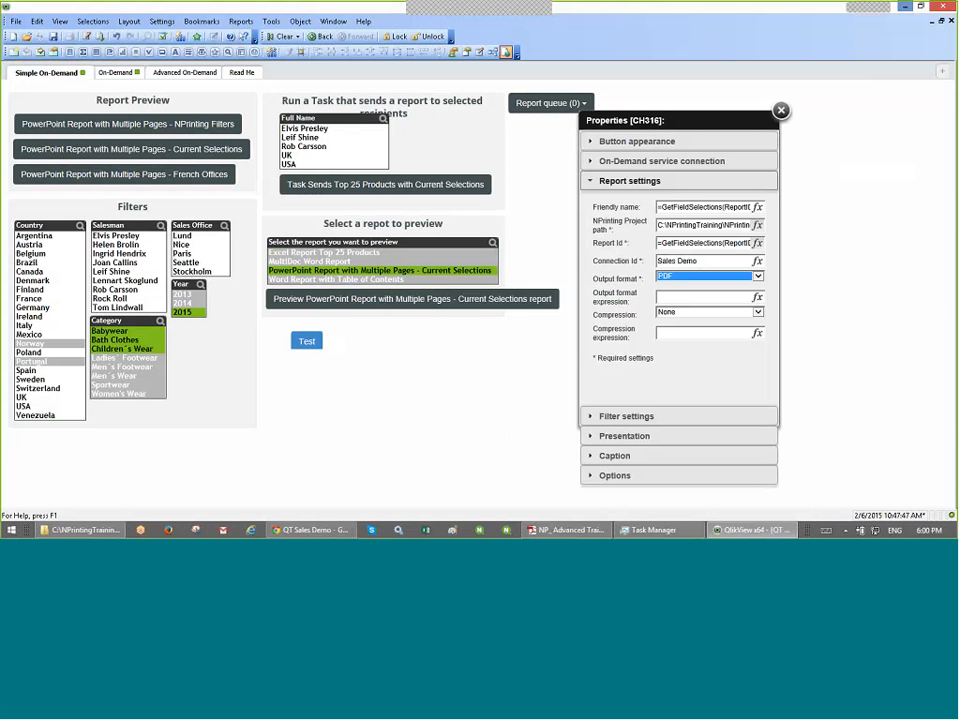
{"action": "left_click", "coordinate": [782, 111]}
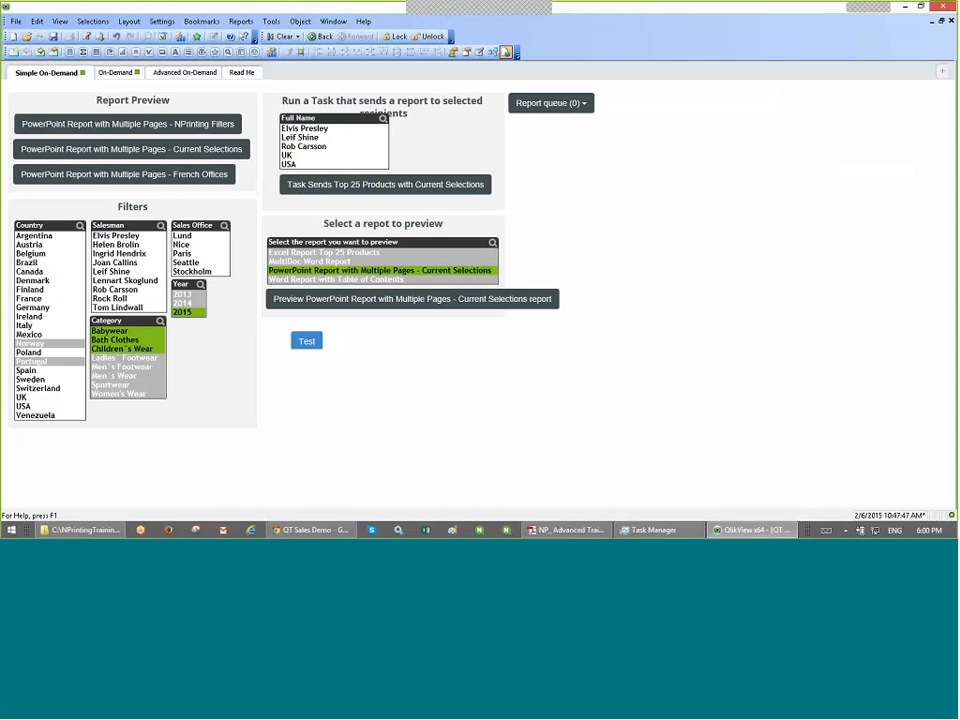
{"action": "left_click", "coordinate": [906, 7]}
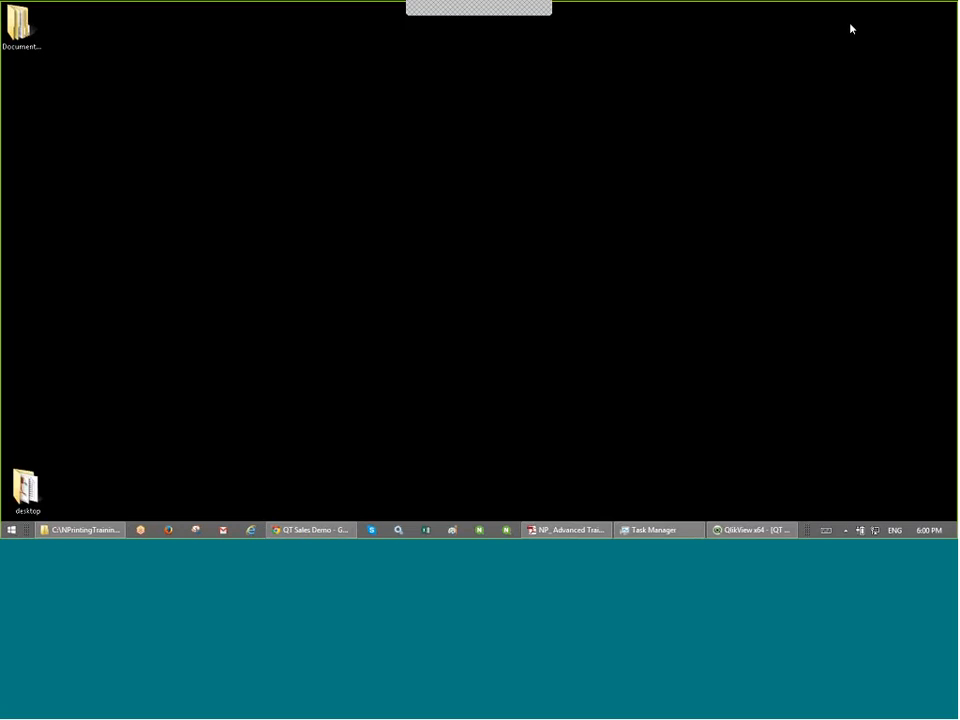
Step: Switch to the NPrinting Advanced Training PDF in Adobe Reader and view the On Demand Configuration pages with the tutorial and training repository links
{"action": "left_click", "coordinate": [549, 533]}
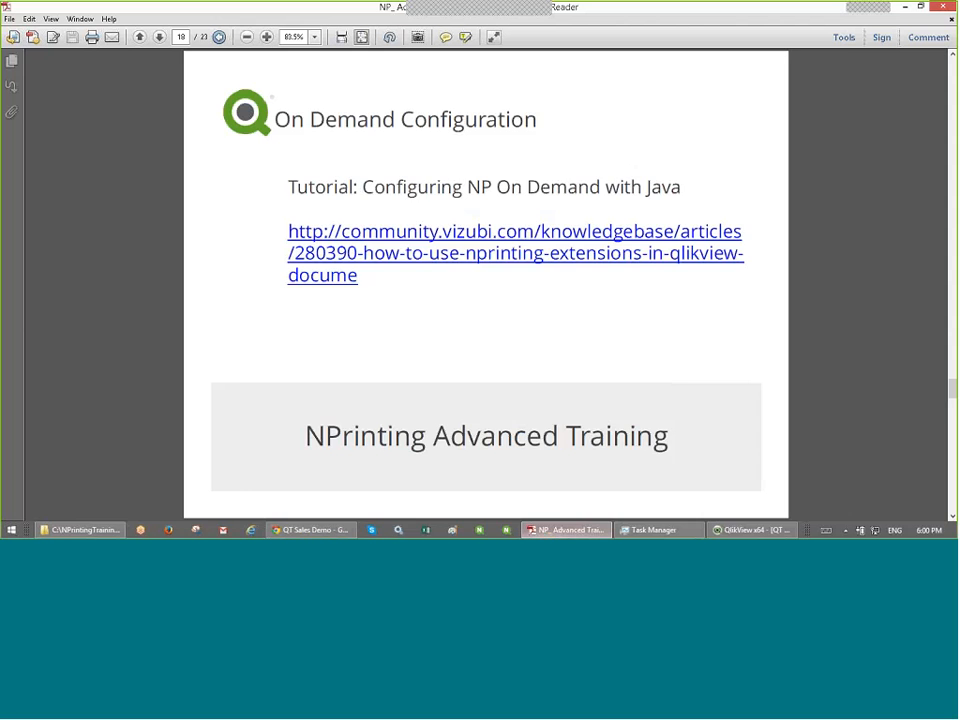
{"action": "scroll", "coordinate": [559, 371], "scroll_direction": "up", "scroll_amount": 1}
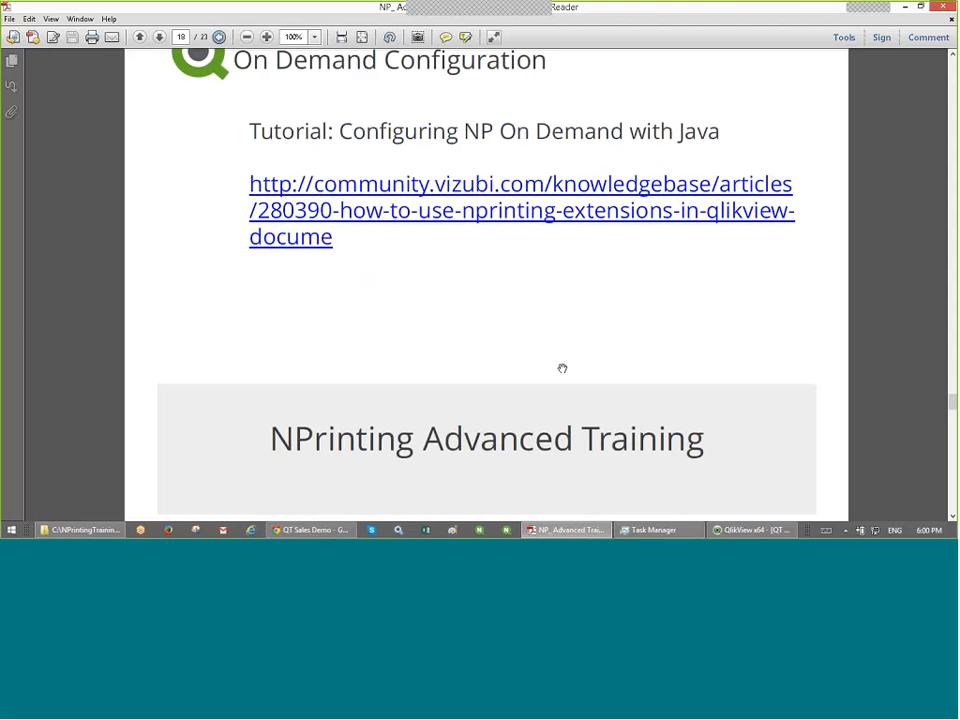
{"action": "scroll", "coordinate": [561, 369], "scroll_direction": "down", "scroll_amount": 1}
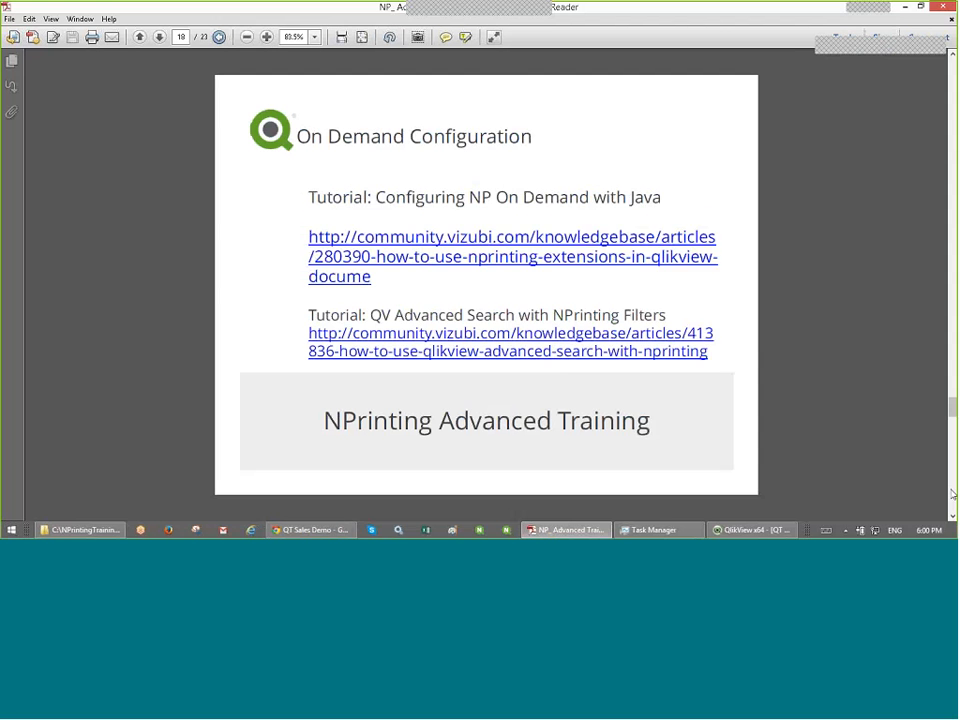
{"action": "scroll", "coordinate": [632, 402], "scroll_direction": "down", "scroll_amount": 1}
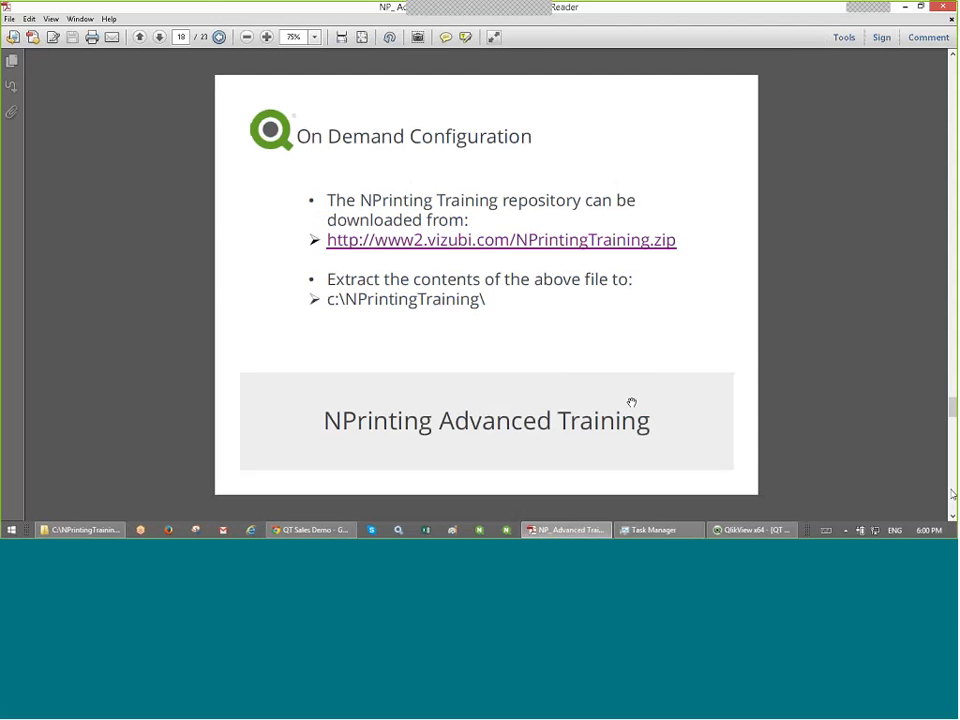